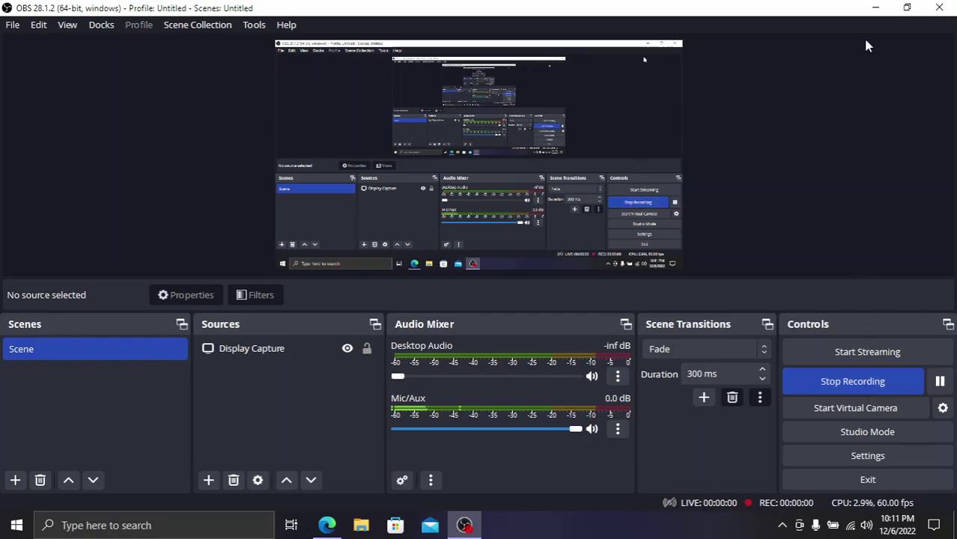
Find the Getting Started with Google Kubernetes Engine course card on the Cloud Engineer learning path
{"action": "left_click", "coordinate": [876, 8]}
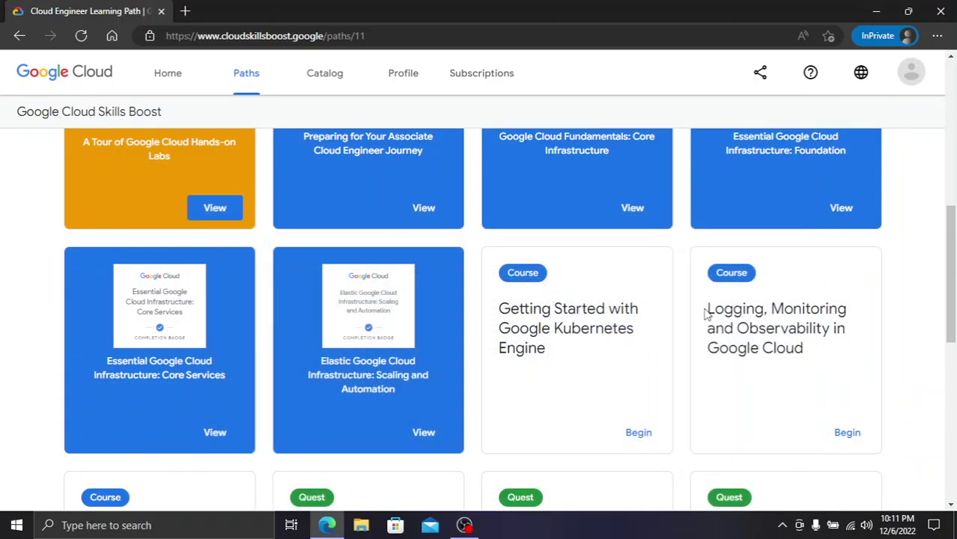
{"action": "scroll", "coordinate": [694, 348], "scroll_direction": "up", "scroll_amount": 3}
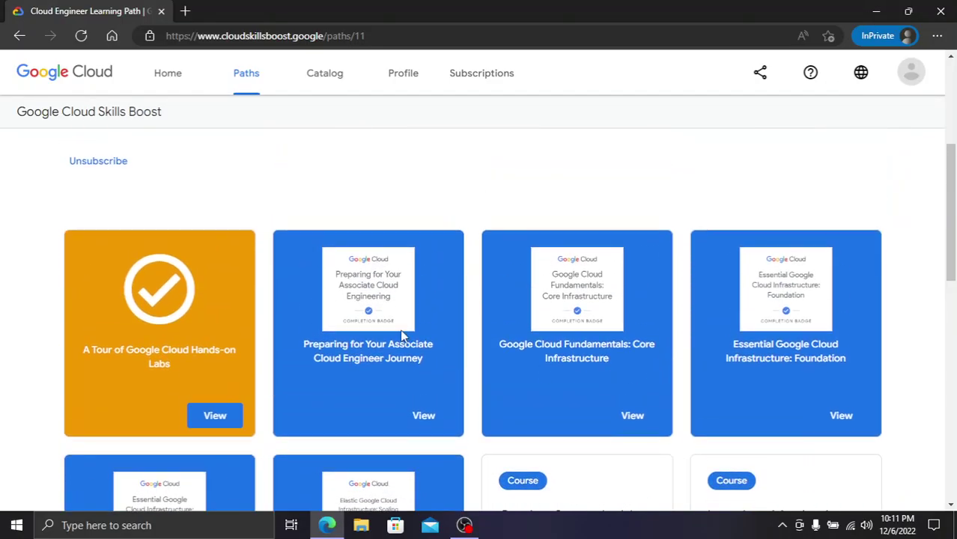
{"action": "scroll", "coordinate": [431, 334], "scroll_direction": "down", "scroll_amount": 1}
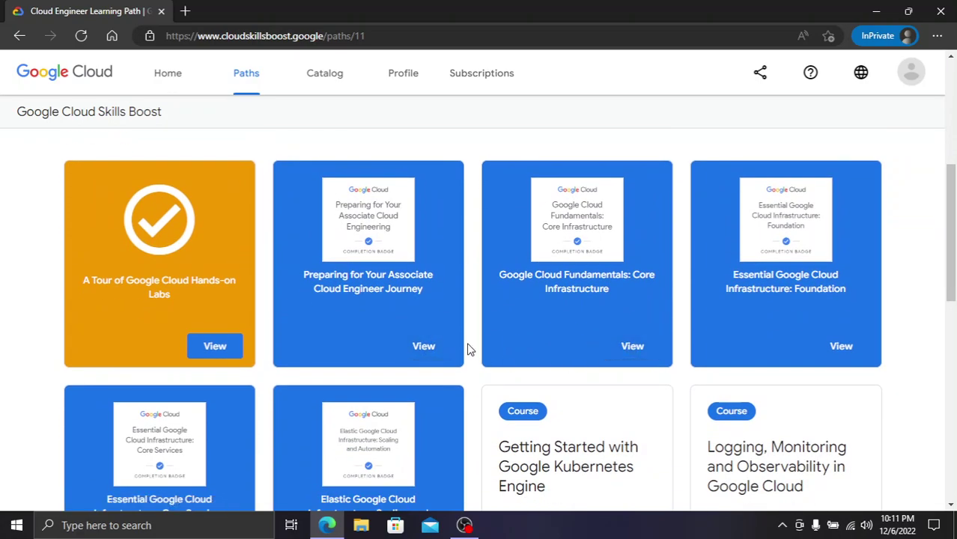
{"action": "scroll", "coordinate": [468, 337], "scroll_direction": "down", "scroll_amount": 2}
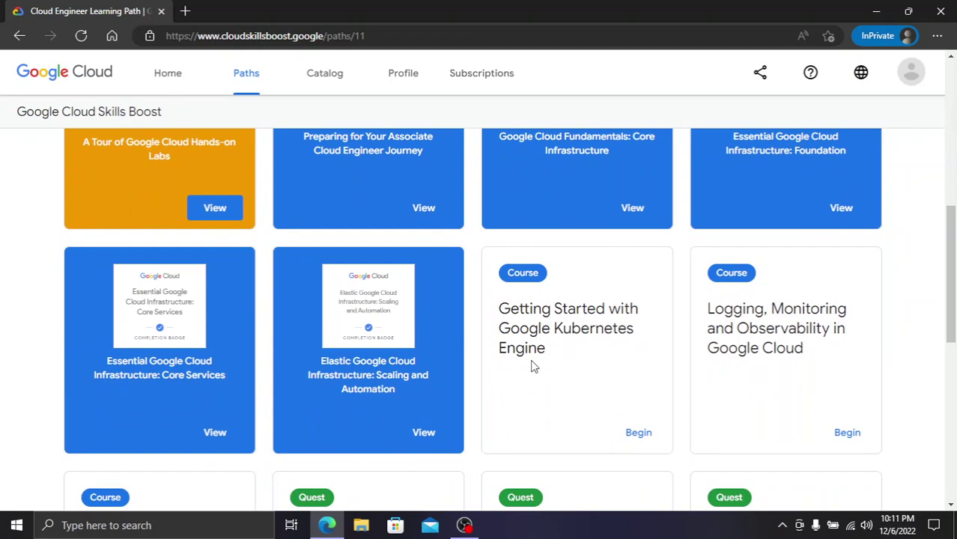
{"action": "left_click_drag", "start_coordinate": [544, 349], "coordinate": [498, 313]}
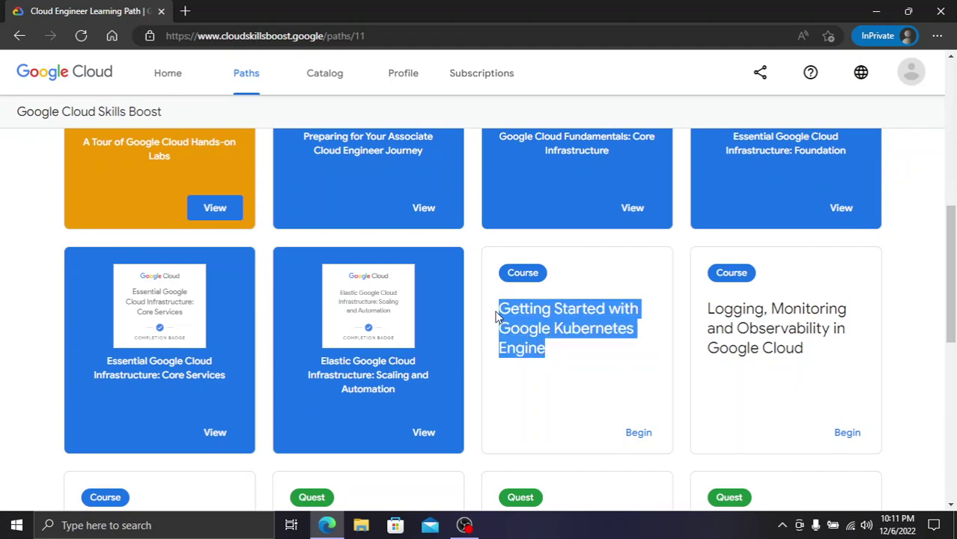
{"action": "left_click", "coordinate": [541, 324]}
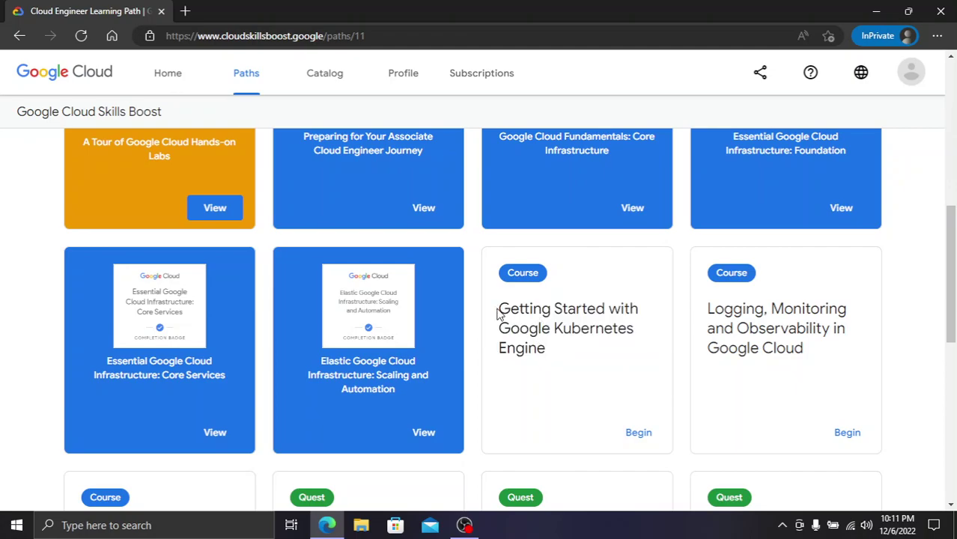
{"action": "left_click_drag", "start_coordinate": [499, 314], "coordinate": [547, 350]}
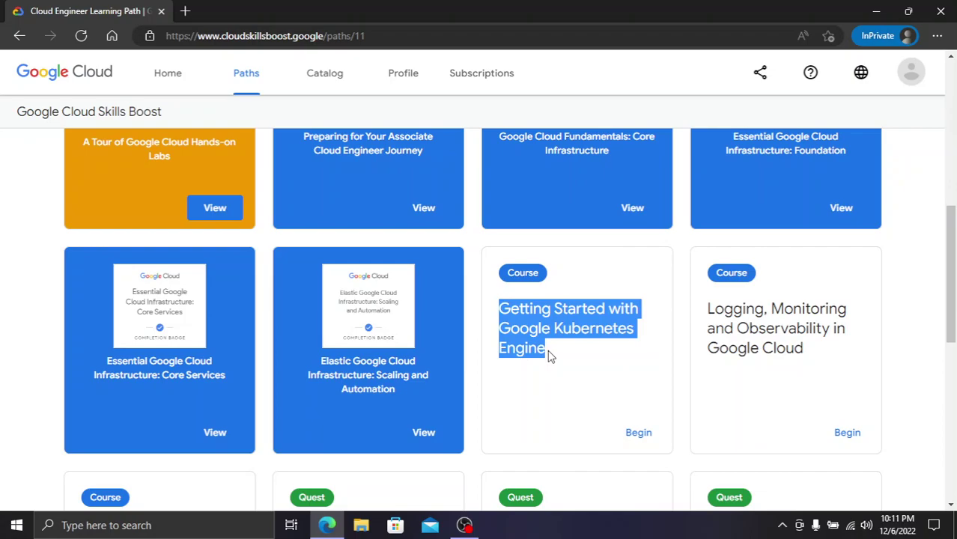
{"action": "left_click", "coordinate": [558, 360]}
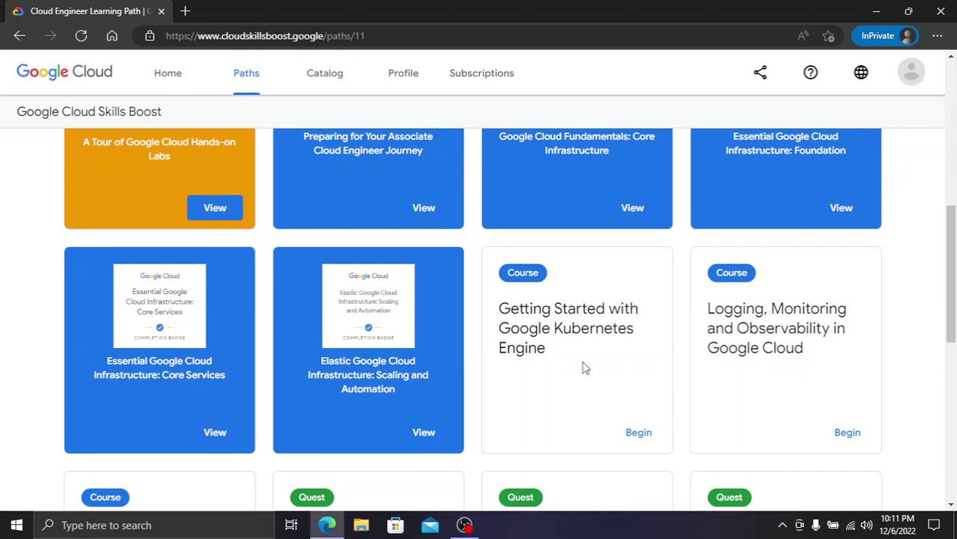
{"action": "scroll", "coordinate": [610, 397], "scroll_direction": "down", "scroll_amount": 1}
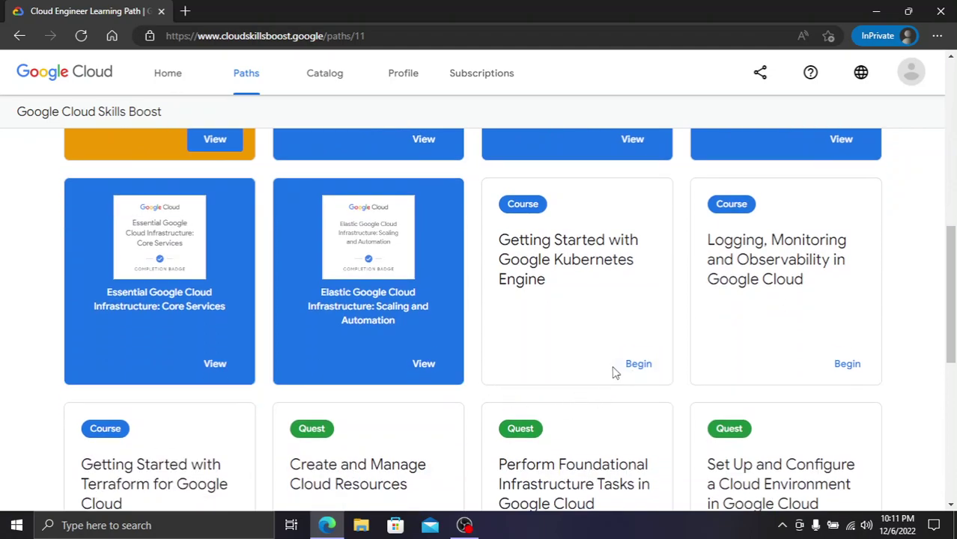
{"action": "scroll", "coordinate": [606, 374], "scroll_direction": "up", "scroll_amount": 1}
Begin the Getting Started with Google Kubernetes Engine course and enroll in it
{"action": "left_click", "coordinate": [632, 432]}
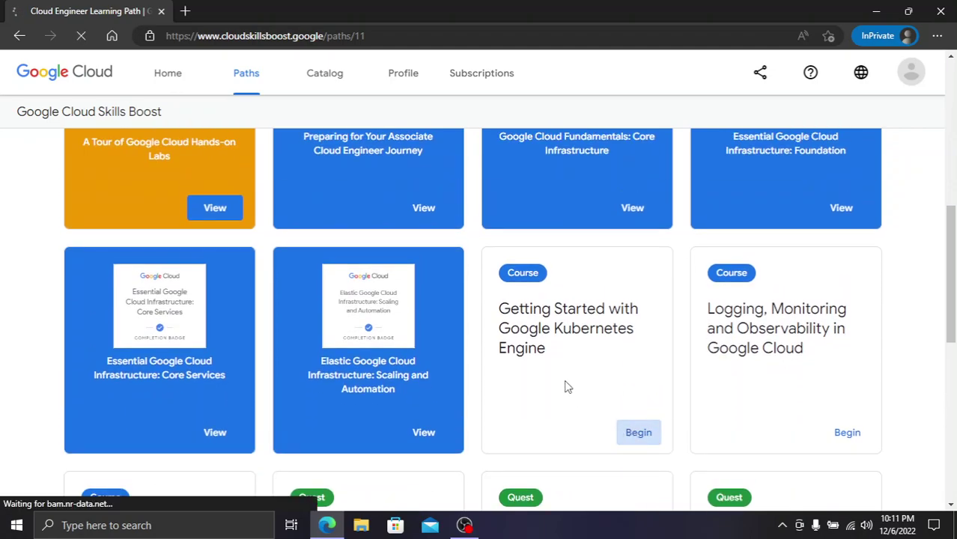
{"action": "scroll", "coordinate": [515, 349], "scroll_direction": "up", "scroll_amount": 1}
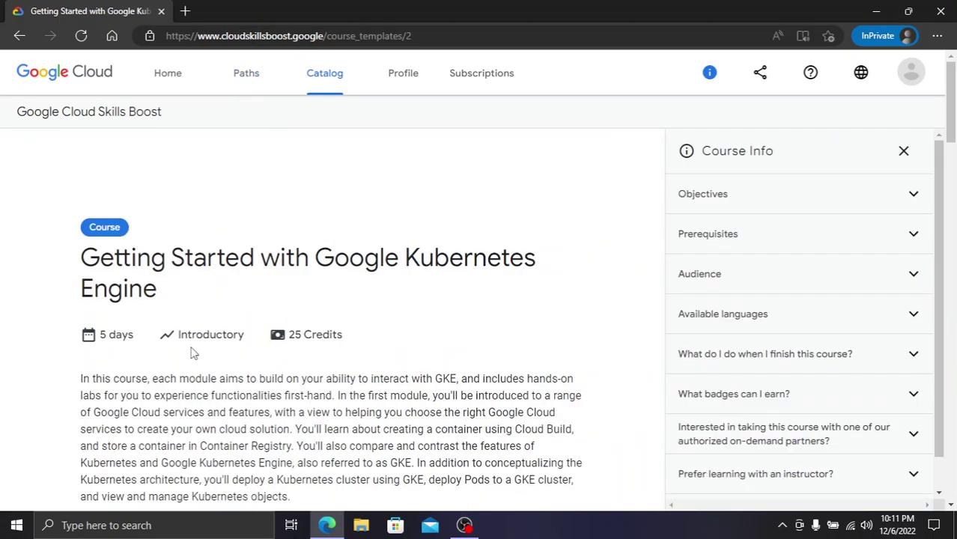
{"action": "scroll", "coordinate": [191, 352], "scroll_direction": "down", "scroll_amount": 1}
{"action": "scroll", "coordinate": [183, 356], "scroll_direction": "up", "scroll_amount": 1}
{"action": "scroll", "coordinate": [160, 325], "scroll_direction": "down", "scroll_amount": 5}
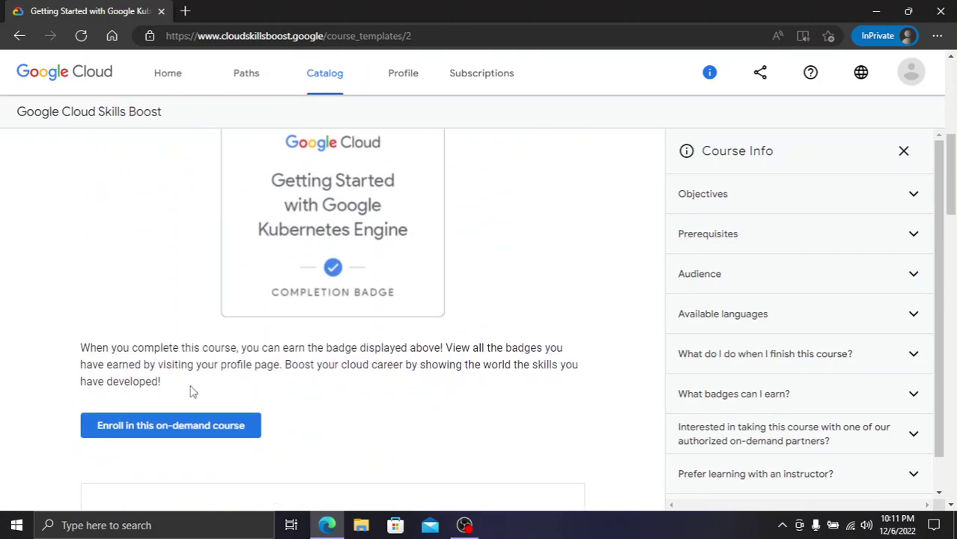
{"action": "left_click", "coordinate": [187, 431]}
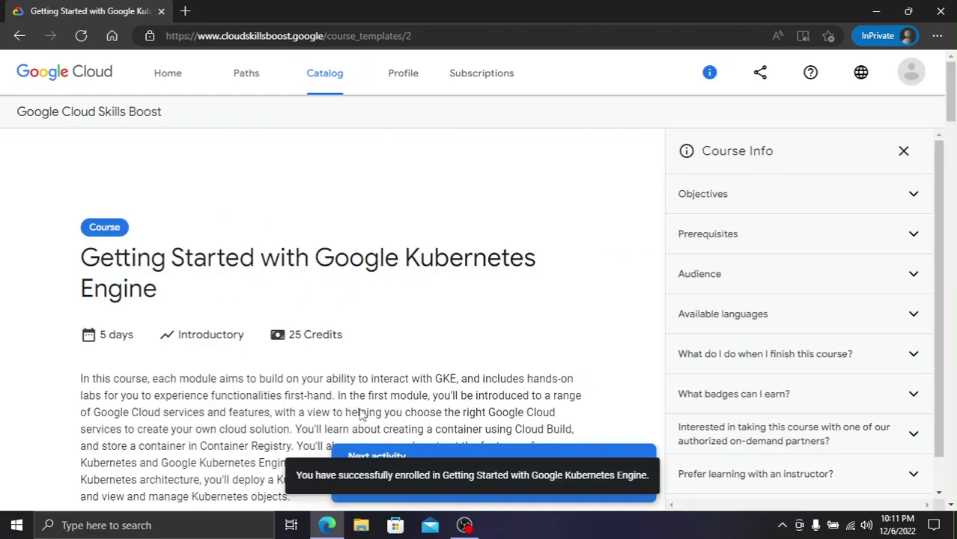
Close the Course Info panel and scroll down through the course modules
{"action": "left_click_drag", "start_coordinate": [297, 476], "coordinate": [684, 475]}
{"action": "left_click", "coordinate": [903, 151]}
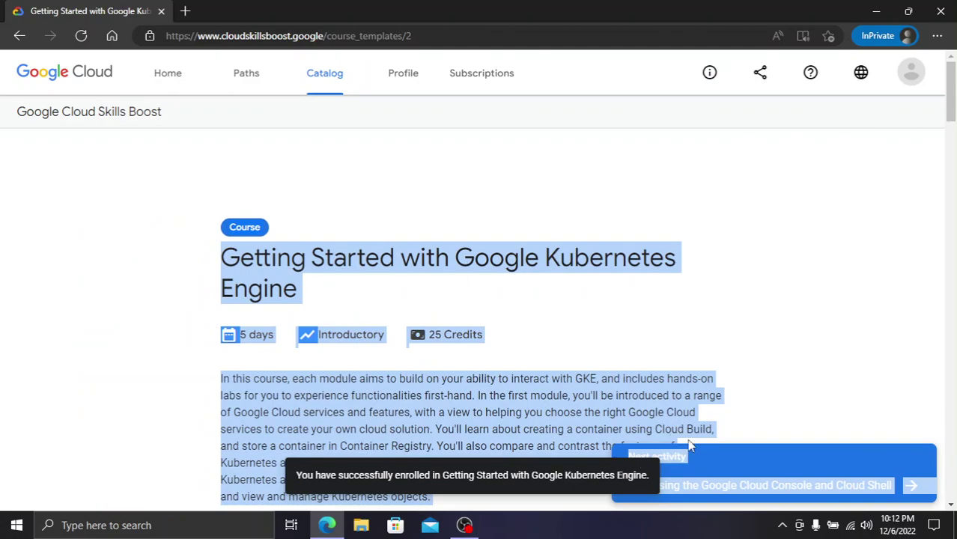
{"action": "scroll", "coordinate": [689, 444], "scroll_direction": "down", "scroll_amount": 4}
{"action": "right_click", "coordinate": [705, 304]}
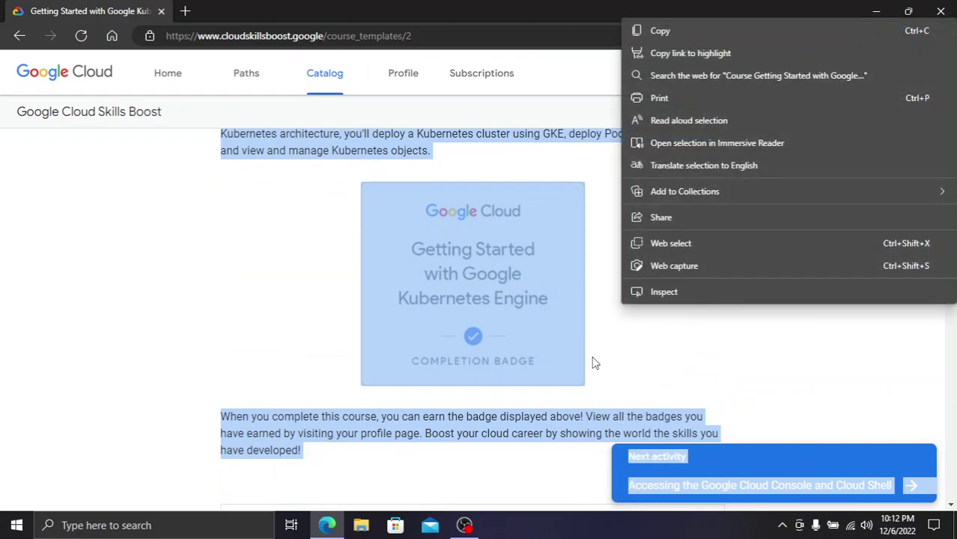
{"action": "key", "text": "Escape"}
{"action": "scroll", "coordinate": [572, 397], "scroll_direction": "down", "scroll_amount": 5}
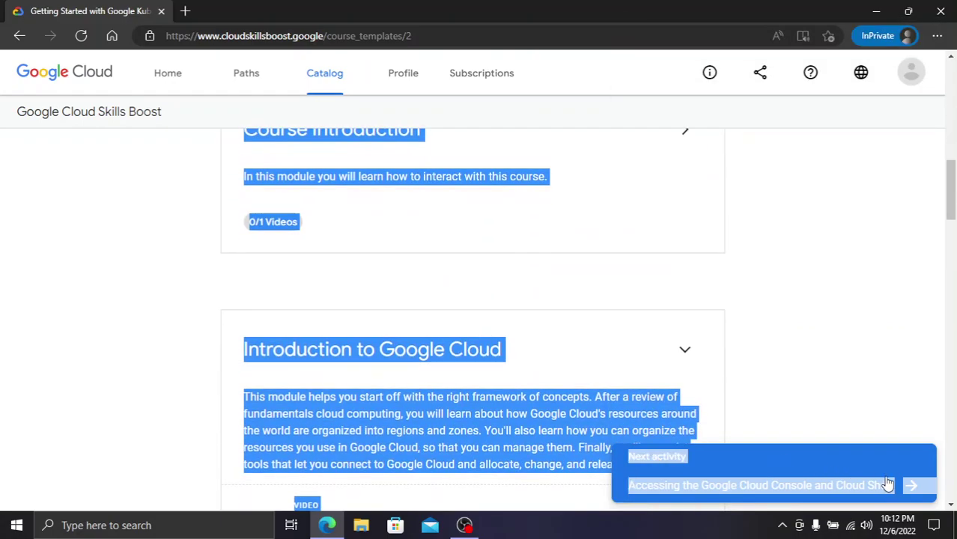
Go to the Cloud Shell lab activity, then open the Cloud Computing and Google Cloud quiz
{"action": "left_click", "coordinate": [908, 485]}
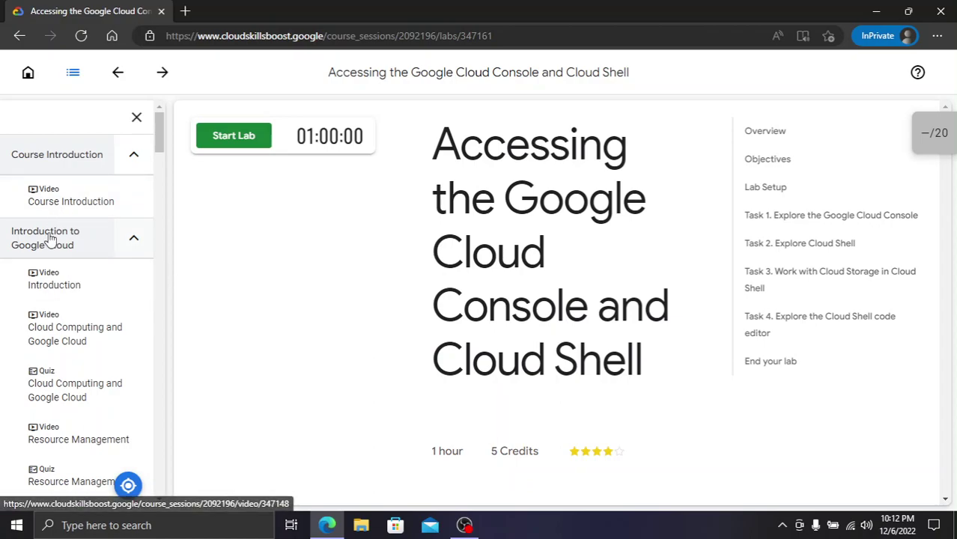
{"action": "scroll", "coordinate": [91, 213], "scroll_direction": "down", "scroll_amount": 1}
{"action": "scroll", "coordinate": [90, 213], "scroll_direction": "down", "scroll_amount": 6}
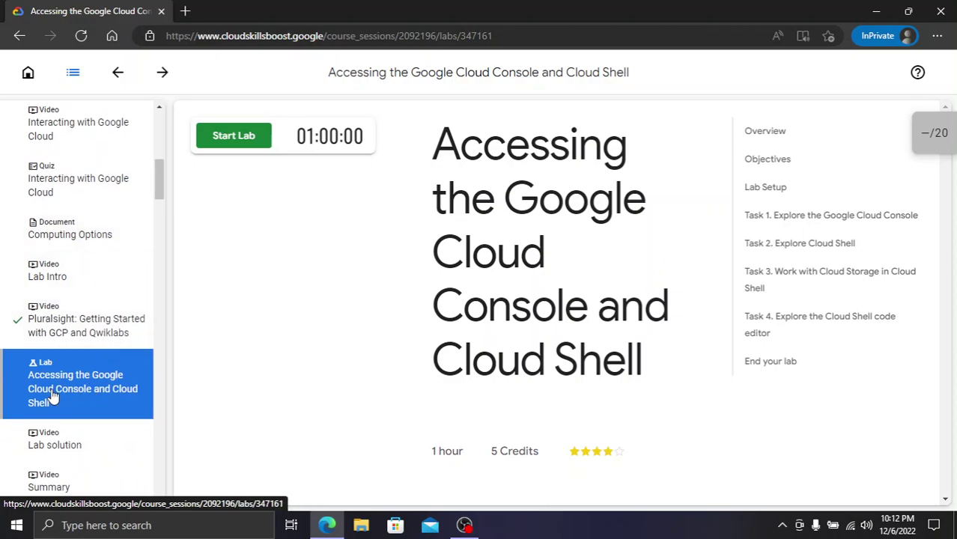
{"action": "scroll", "coordinate": [71, 398], "scroll_direction": "up", "scroll_amount": 5}
{"action": "scroll", "coordinate": [64, 384], "scroll_direction": "up", "scroll_amount": 2}
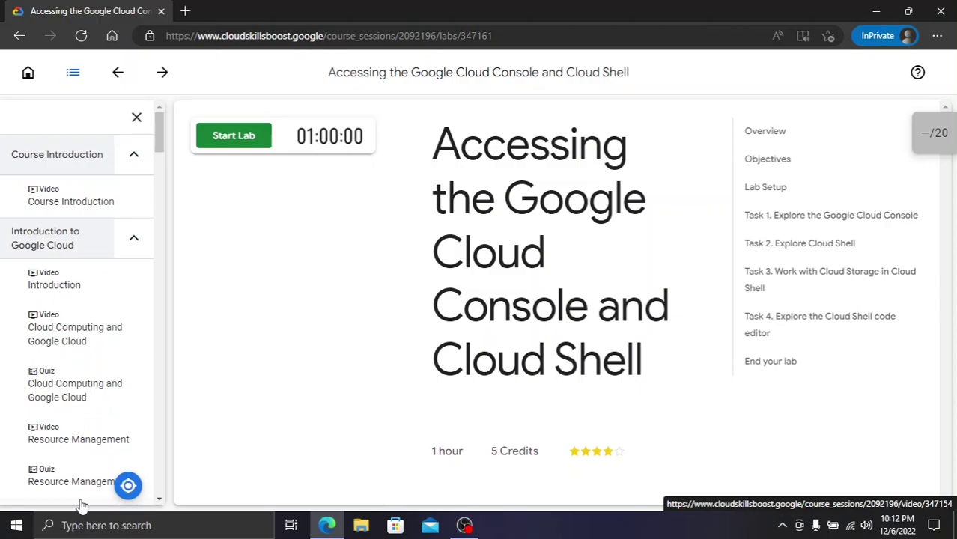
{"action": "left_click", "coordinate": [74, 383]}
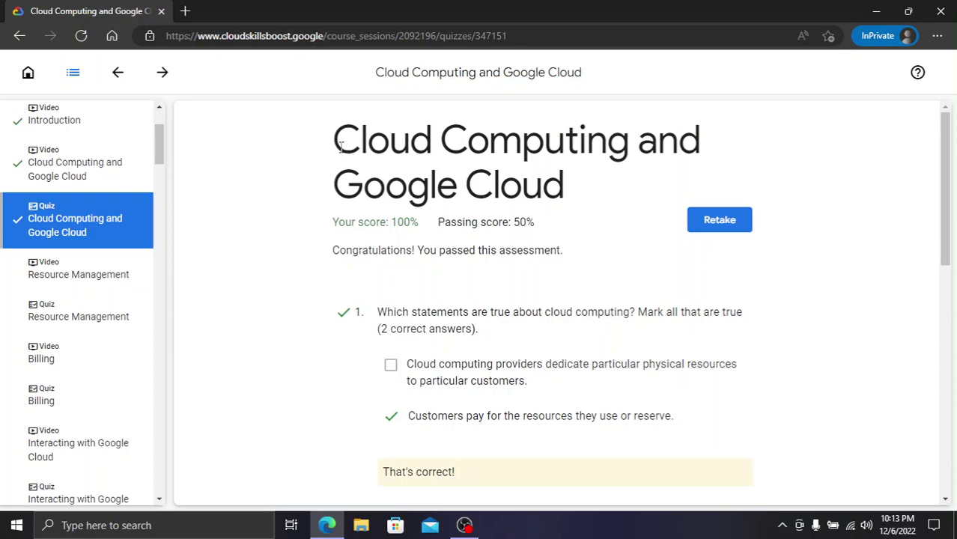
Scroll through the correct answers of the Cloud Computing and Google Cloud quiz
{"action": "left_click_drag", "start_coordinate": [337, 147], "coordinate": [576, 194]}
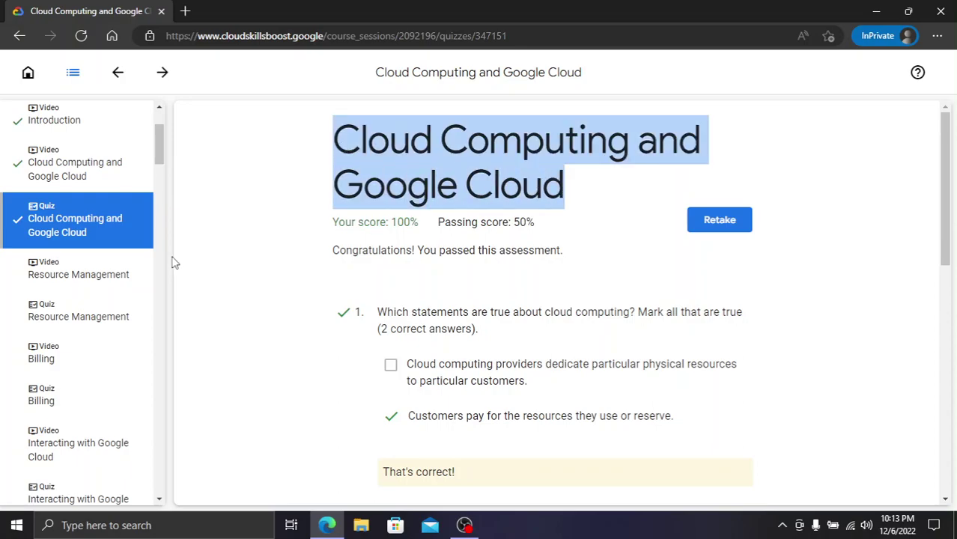
{"action": "scroll", "coordinate": [78, 218], "scroll_direction": "up", "scroll_amount": 2}
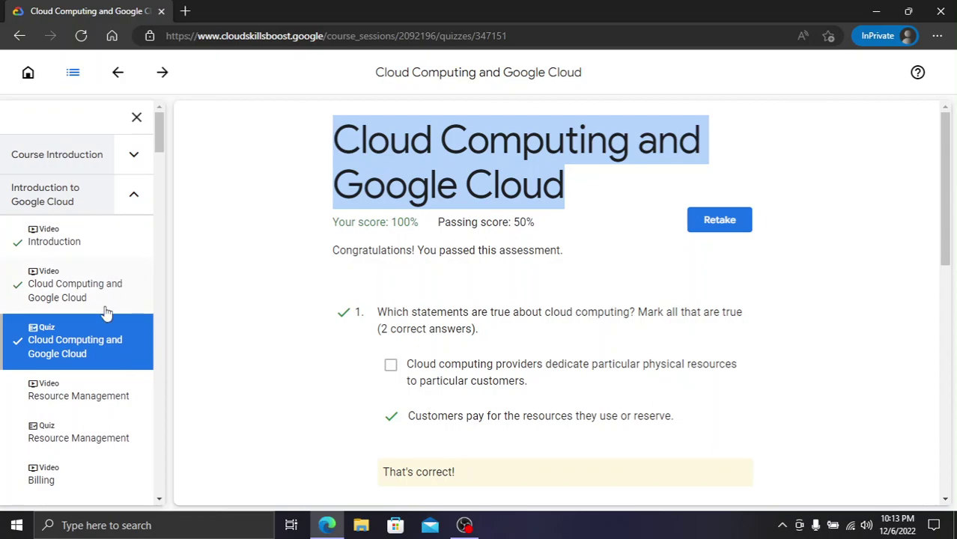
{"action": "scroll", "coordinate": [486, 311], "scroll_direction": "down", "scroll_amount": 3}
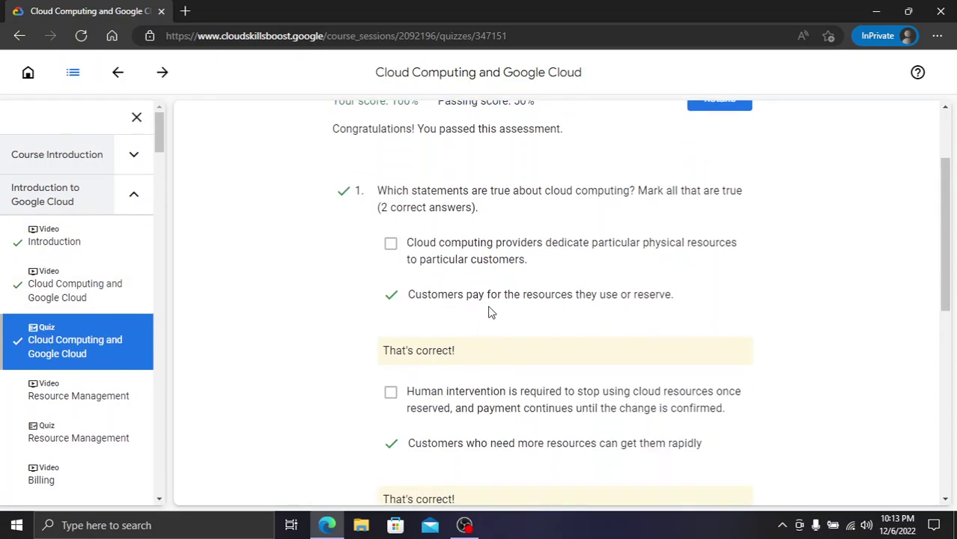
{"action": "scroll", "coordinate": [442, 287], "scroll_direction": "up", "scroll_amount": 2}
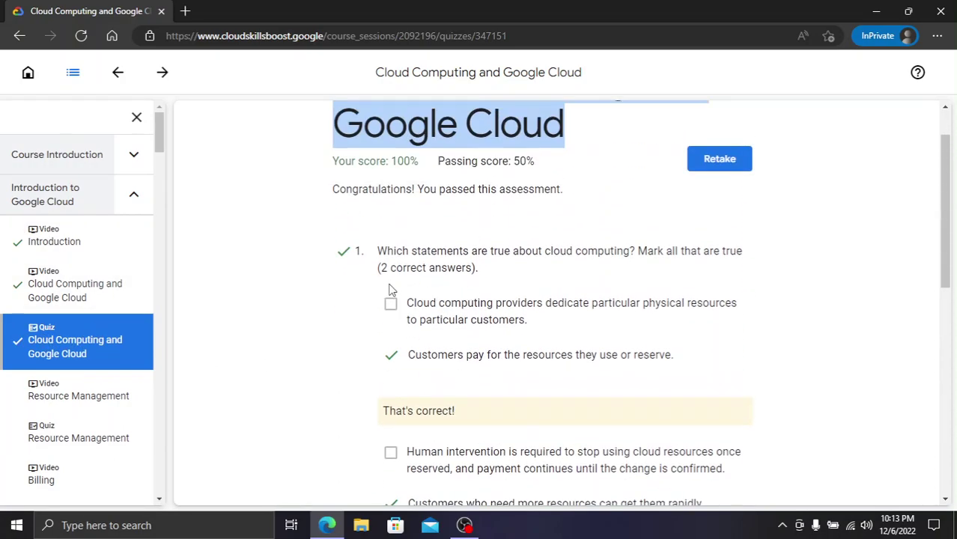
{"action": "scroll", "coordinate": [421, 368], "scroll_direction": "down", "scroll_amount": 1}
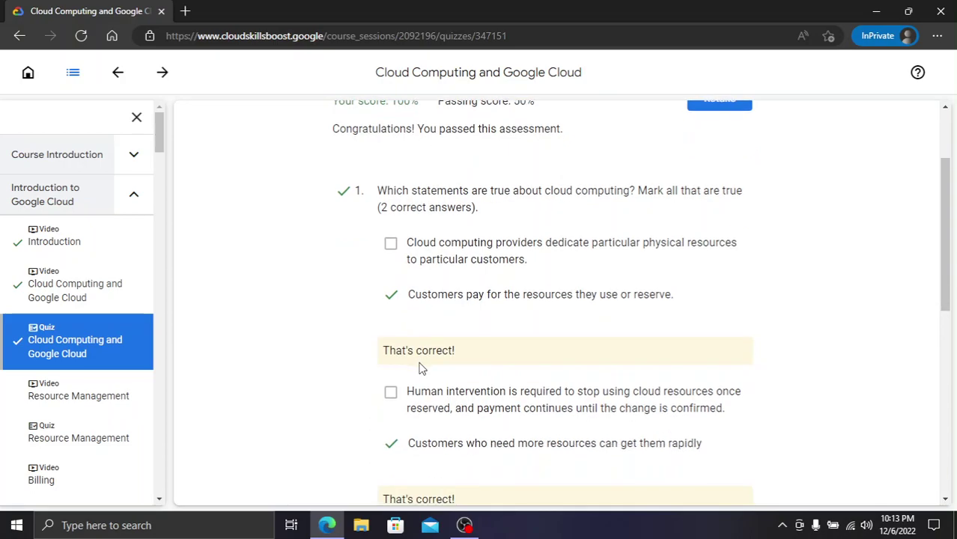
{"action": "scroll", "coordinate": [420, 366], "scroll_direction": "down", "scroll_amount": 5}
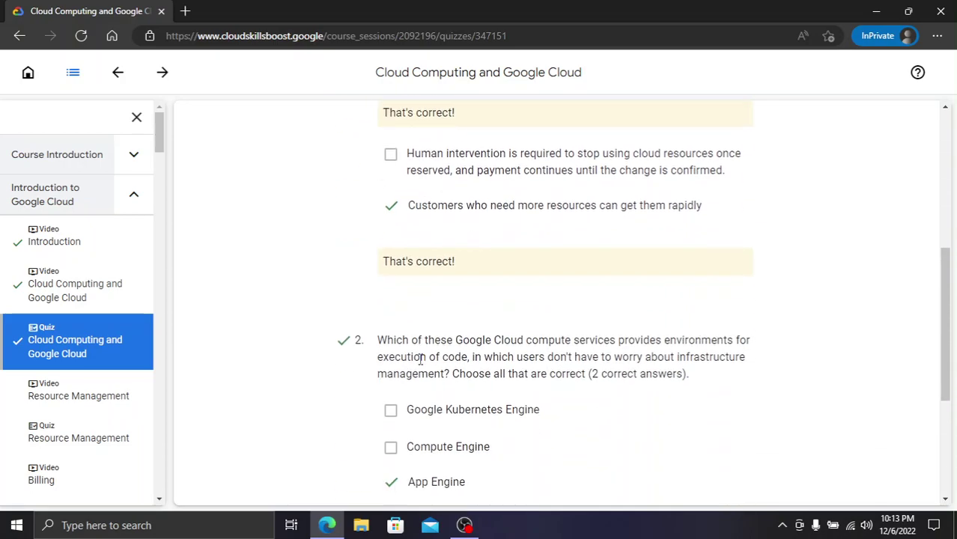
{"action": "scroll", "coordinate": [470, 376], "scroll_direction": "down", "scroll_amount": 2}
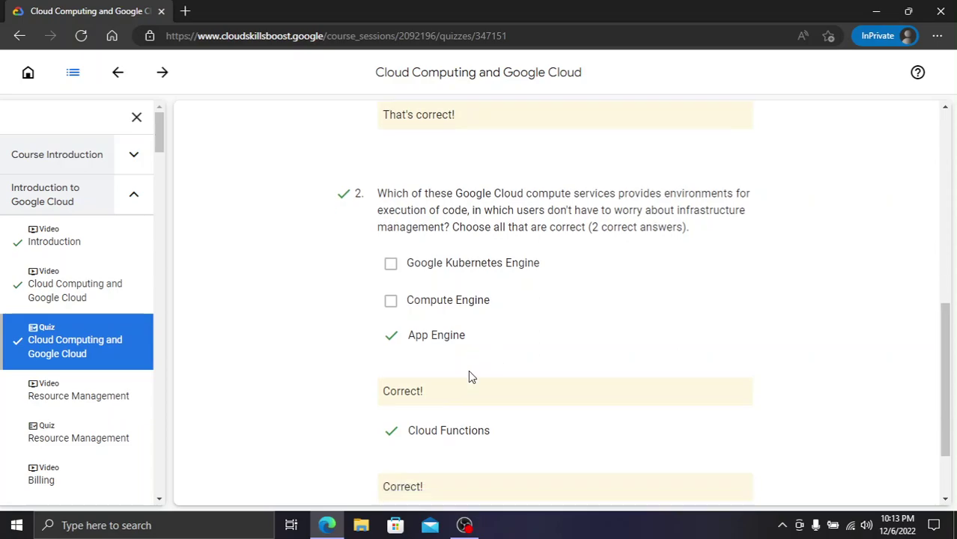
{"action": "scroll", "coordinate": [120, 336], "scroll_direction": "down", "scroll_amount": 1}
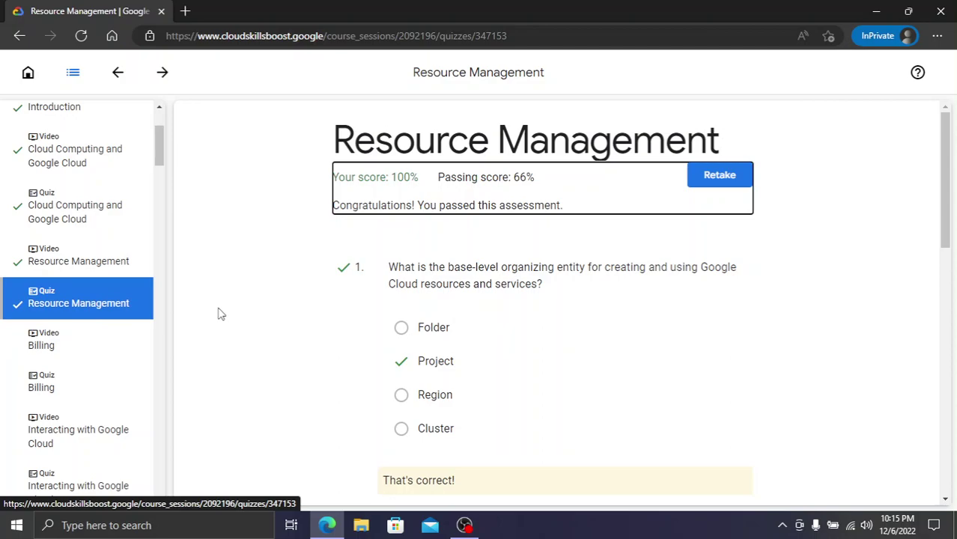
Scroll through the Resource Management quiz results, then open the Billing quiz
{"action": "scroll", "coordinate": [472, 337], "scroll_direction": "down", "scroll_amount": 1}
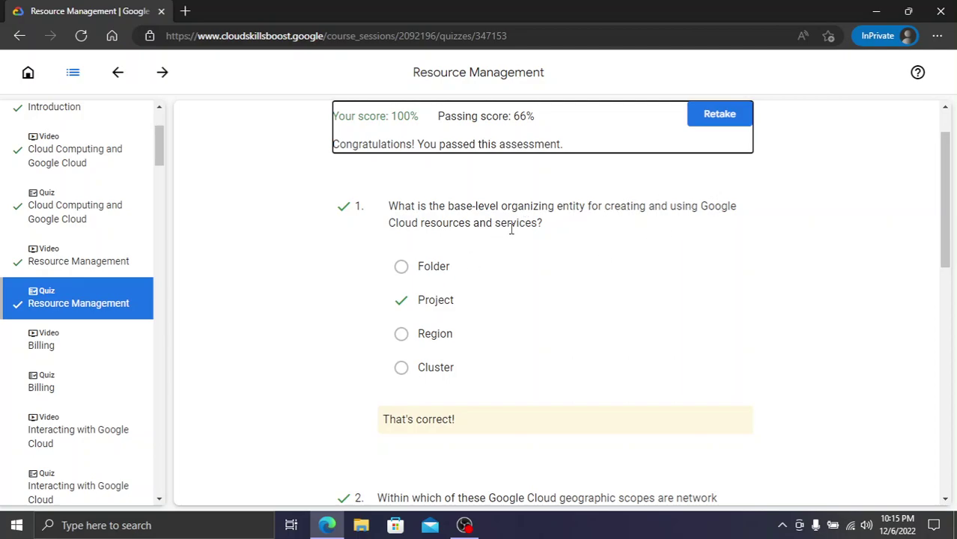
{"action": "scroll", "coordinate": [471, 303], "scroll_direction": "down", "scroll_amount": 4}
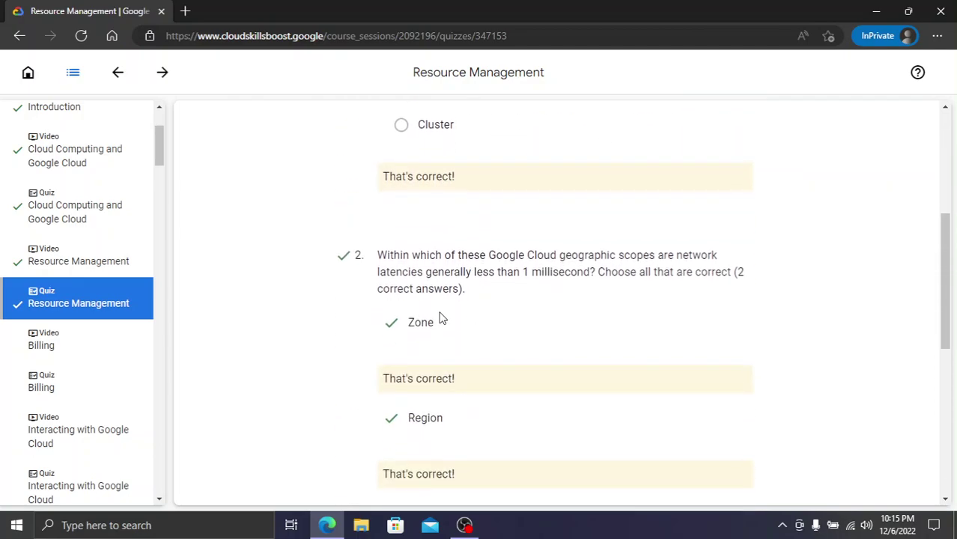
{"action": "scroll", "coordinate": [385, 282], "scroll_direction": "down", "scroll_amount": 1}
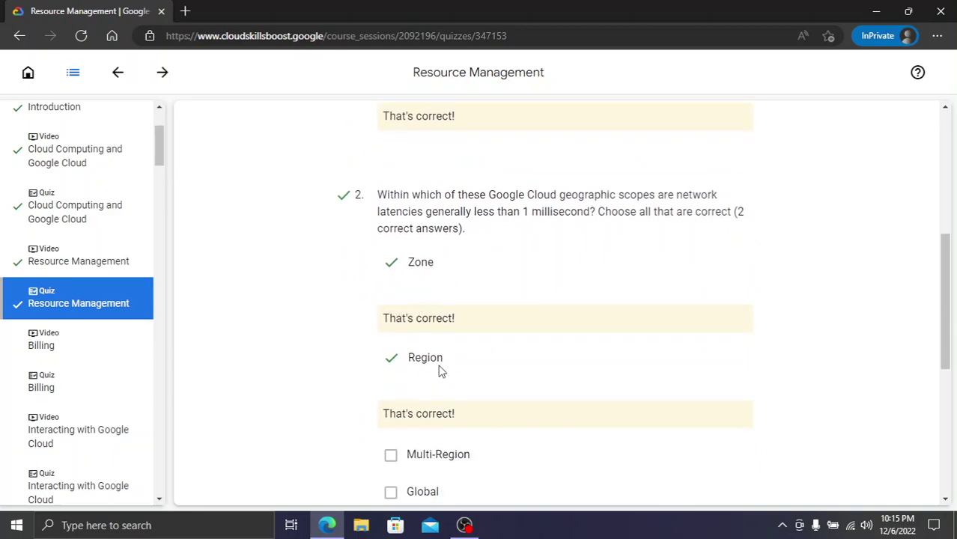
{"action": "scroll", "coordinate": [437, 371], "scroll_direction": "down", "scroll_amount": 6}
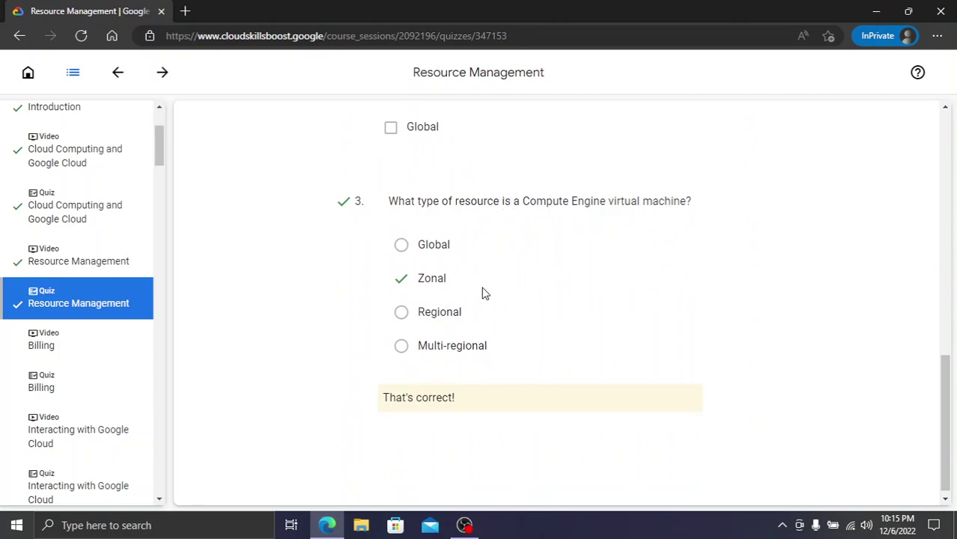
{"action": "left_click", "coordinate": [59, 388]}
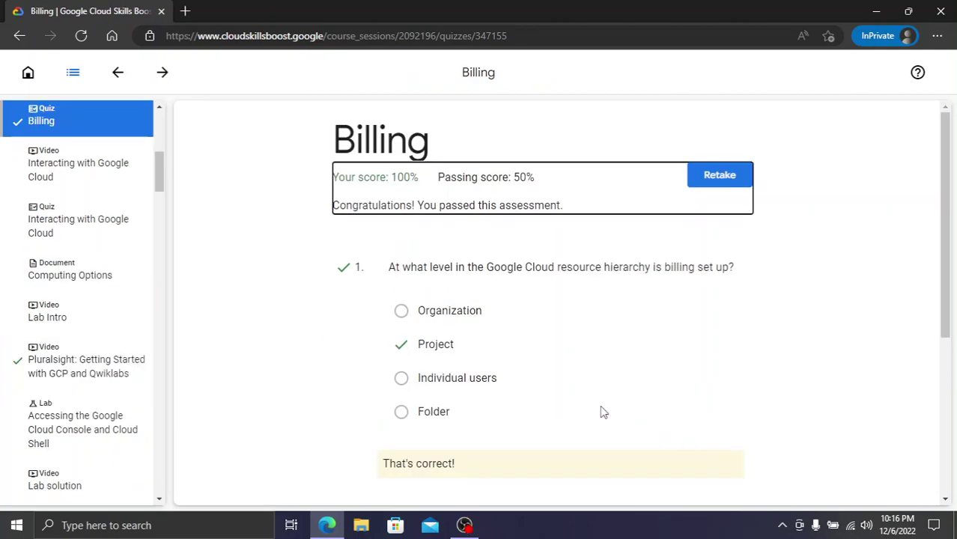
{"action": "scroll", "coordinate": [598, 410], "scroll_direction": "down", "scroll_amount": 1}
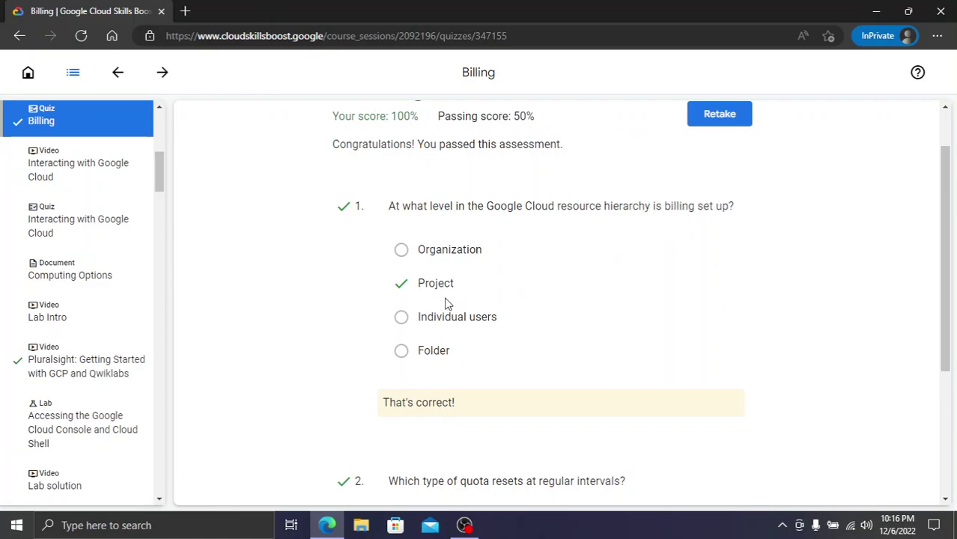
{"action": "scroll", "coordinate": [566, 334], "scroll_direction": "down", "scroll_amount": 2}
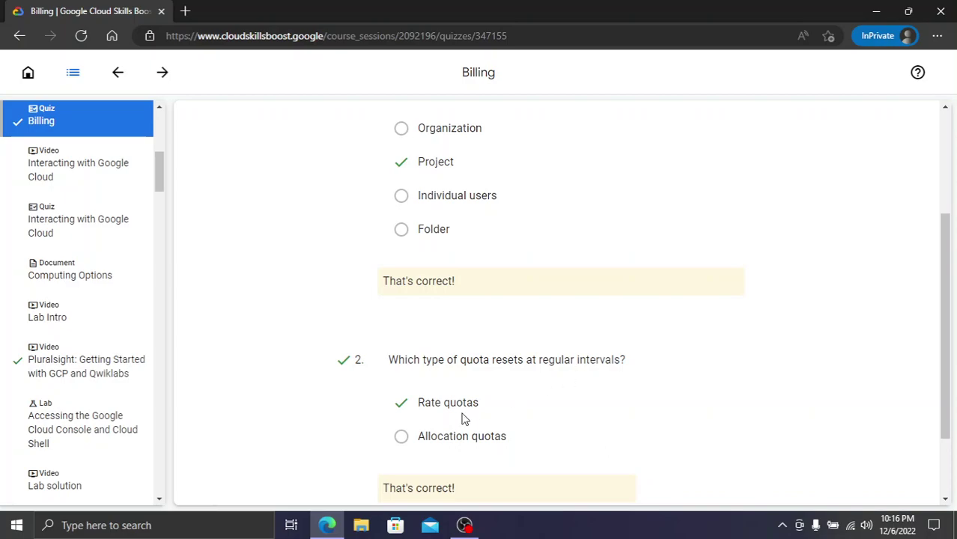
{"action": "scroll", "coordinate": [480, 403], "scroll_direction": "down", "scroll_amount": 1}
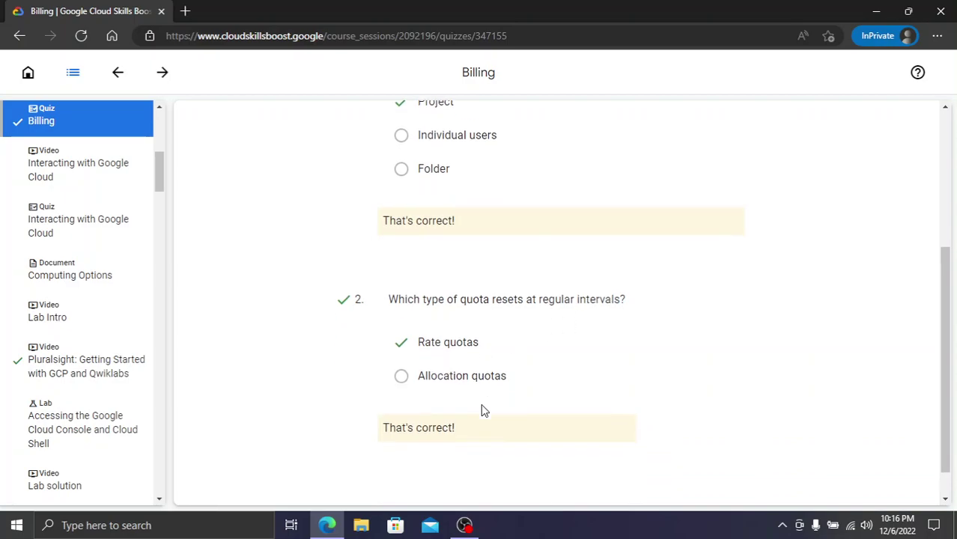
Answer the Interacting with Google Cloud quiz with Cloud Shell and Cloud SDK, then submit it
{"action": "left_click", "coordinate": [96, 175]}
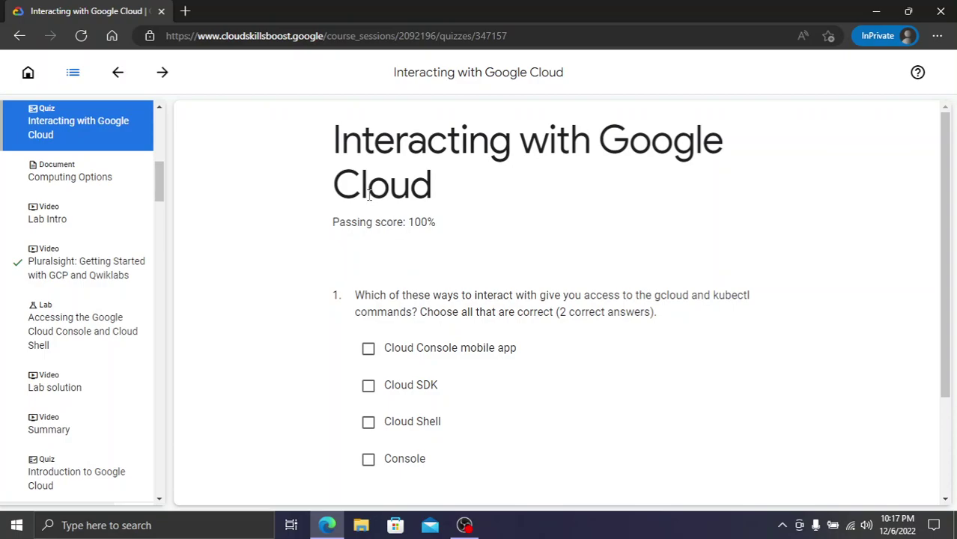
{"action": "scroll", "coordinate": [451, 325], "scroll_direction": "down", "scroll_amount": 1}
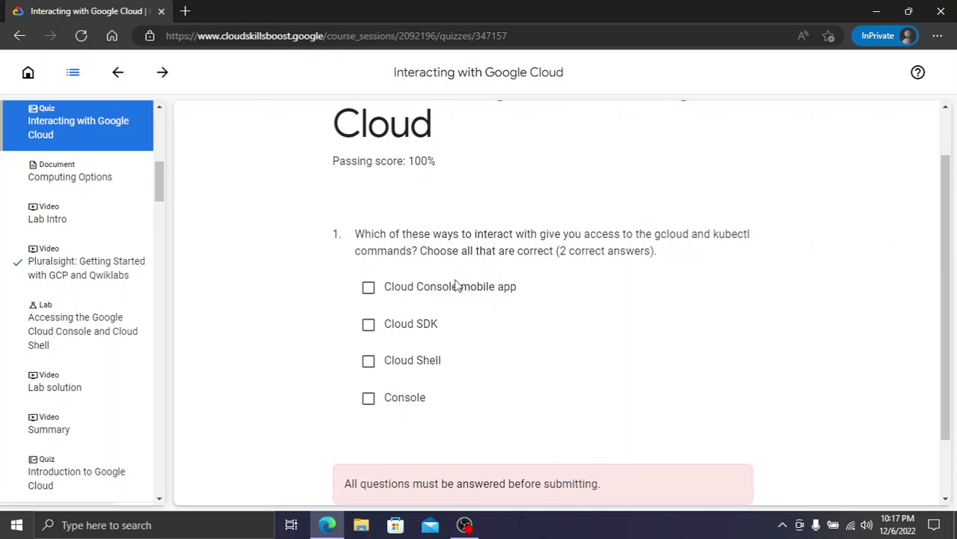
{"action": "left_click", "coordinate": [424, 365]}
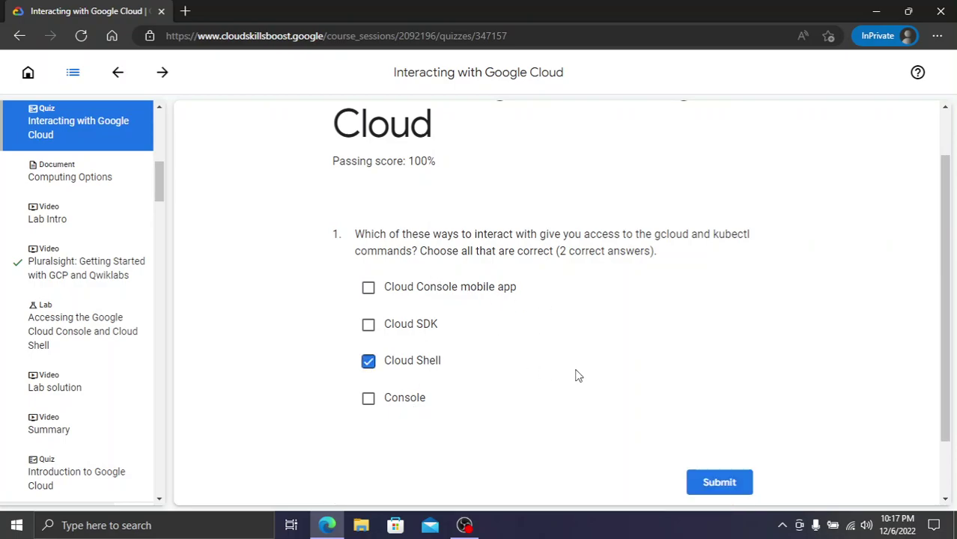
{"action": "left_click", "coordinate": [437, 325]}
{"action": "left_click", "coordinate": [715, 482]}
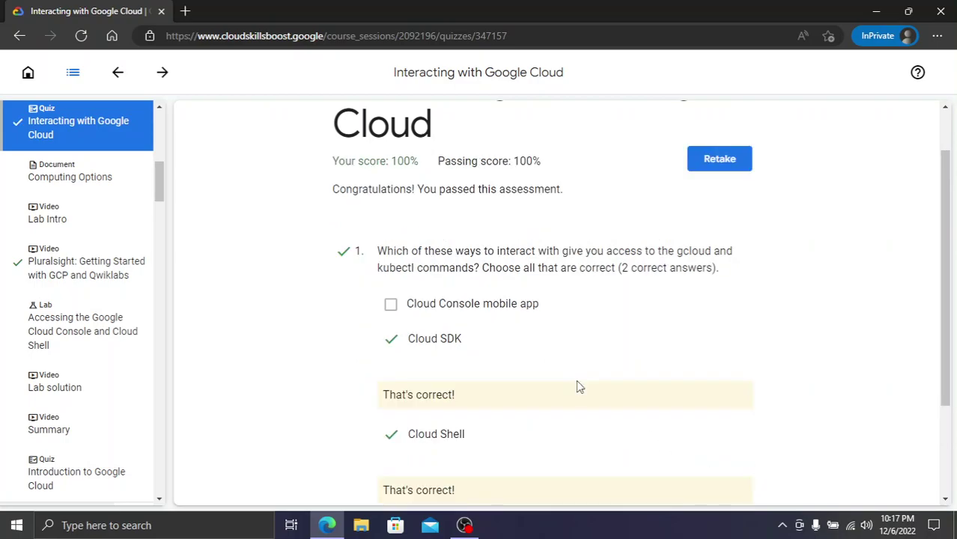
{"action": "scroll", "coordinate": [578, 386], "scroll_direction": "down", "scroll_amount": 2}
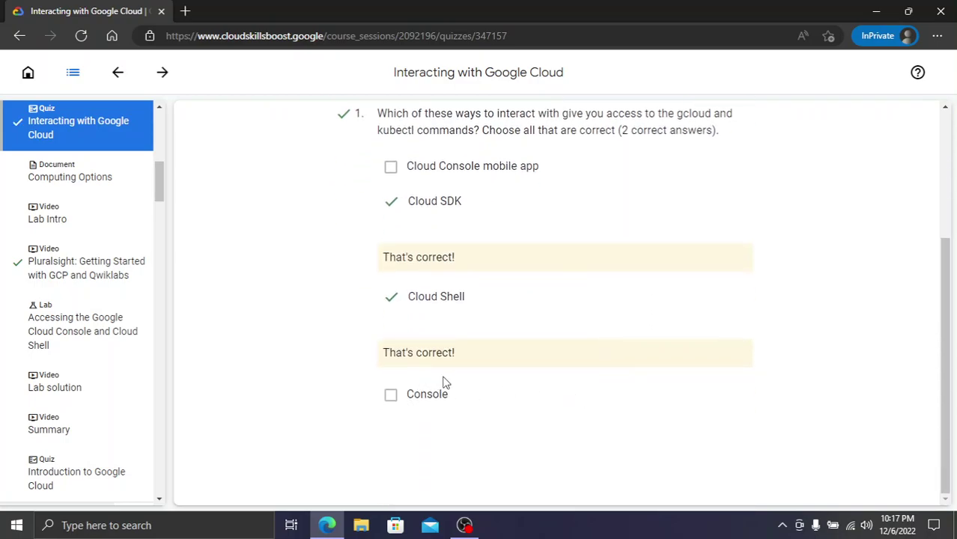
{"action": "scroll", "coordinate": [609, 267], "scroll_direction": "up", "scroll_amount": 2}
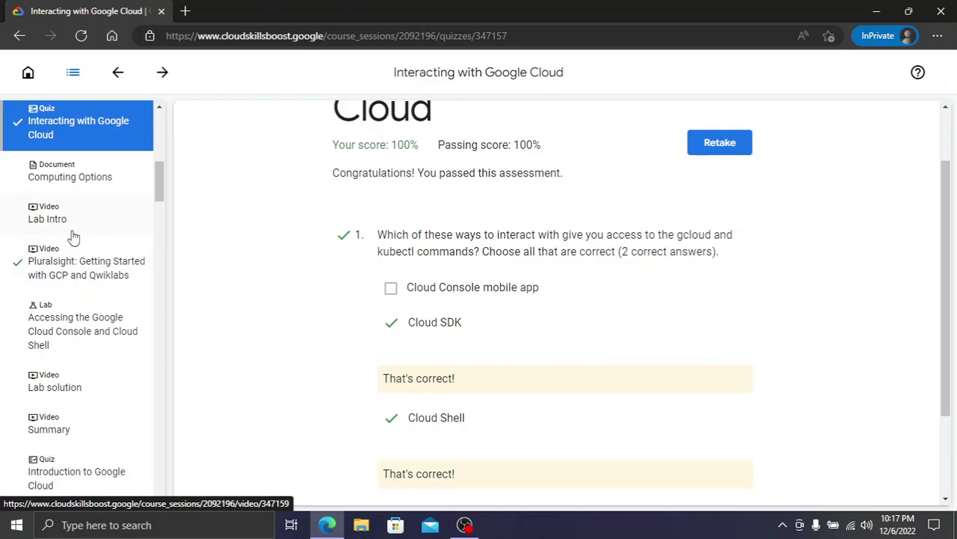
{"action": "scroll", "coordinate": [36, 250], "scroll_direction": "up", "scroll_amount": 2}
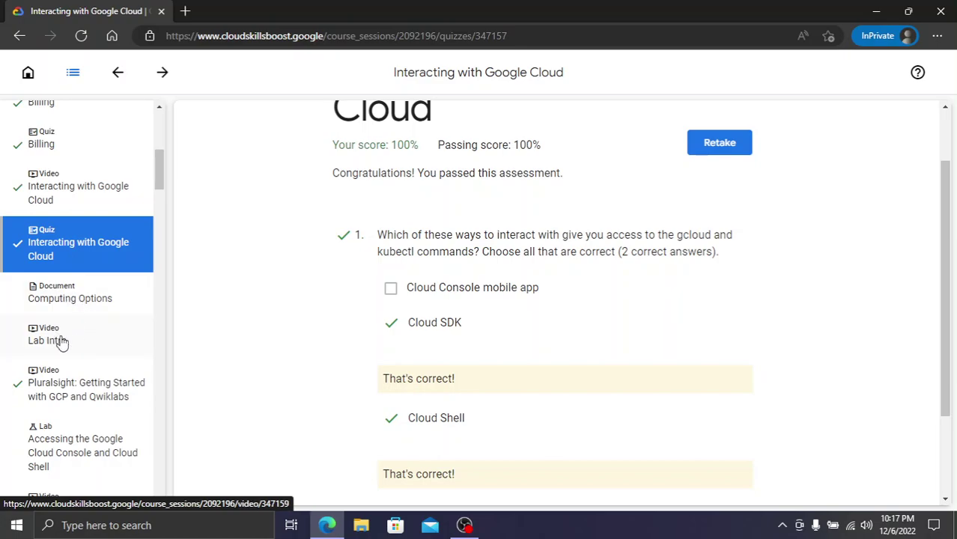
{"action": "scroll", "coordinate": [62, 342], "scroll_direction": "down", "scroll_amount": 2}
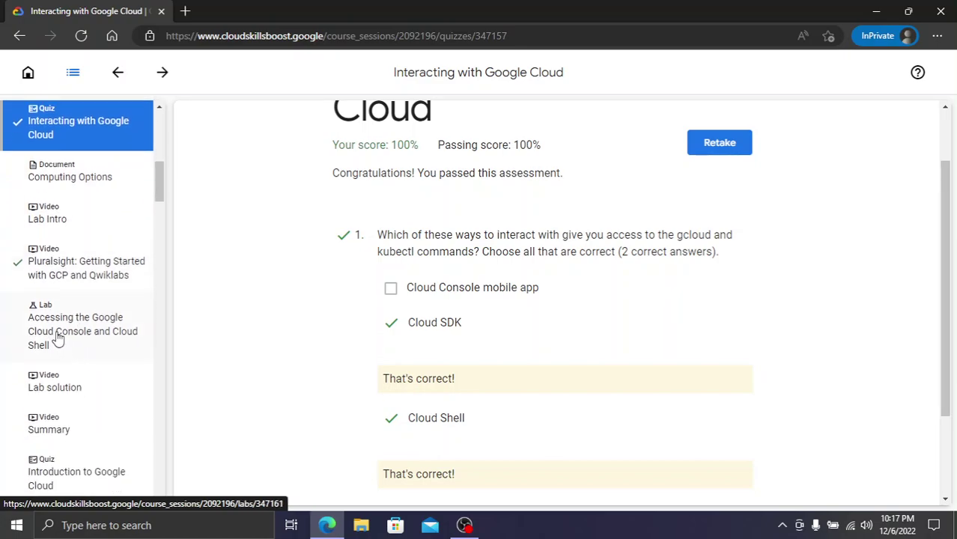
Open the Accessing the Google Cloud Console lab and start it, passing the human verification check
{"action": "left_click", "coordinate": [84, 345]}
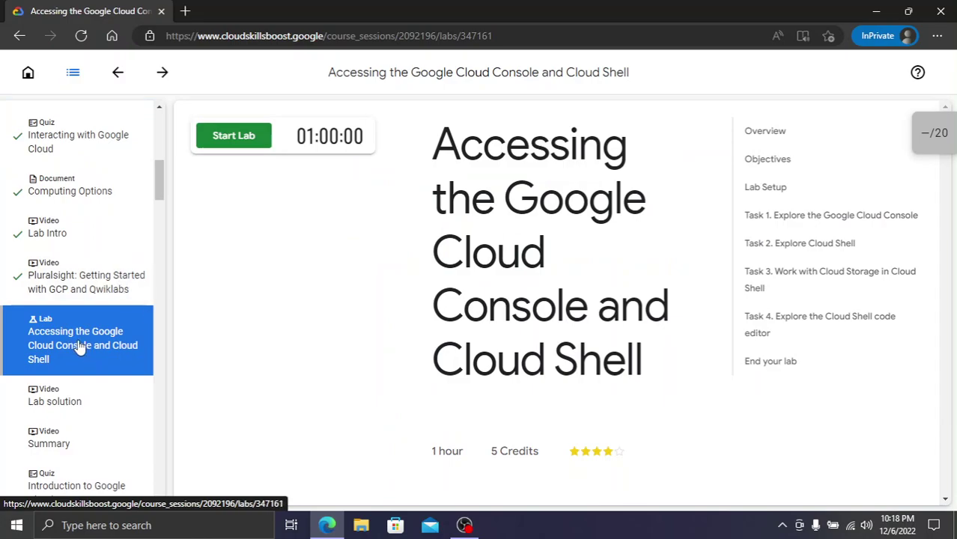
{"action": "scroll", "coordinate": [74, 340], "scroll_direction": "up", "scroll_amount": 6}
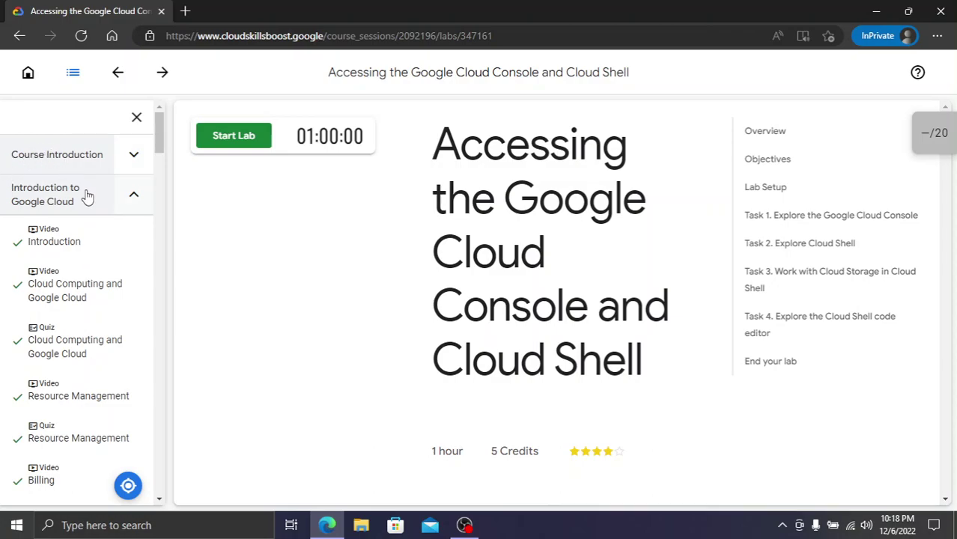
{"action": "scroll", "coordinate": [131, 269], "scroll_direction": "down", "scroll_amount": 5}
{"action": "scroll", "coordinate": [129, 274], "scroll_direction": "down", "scroll_amount": 2}
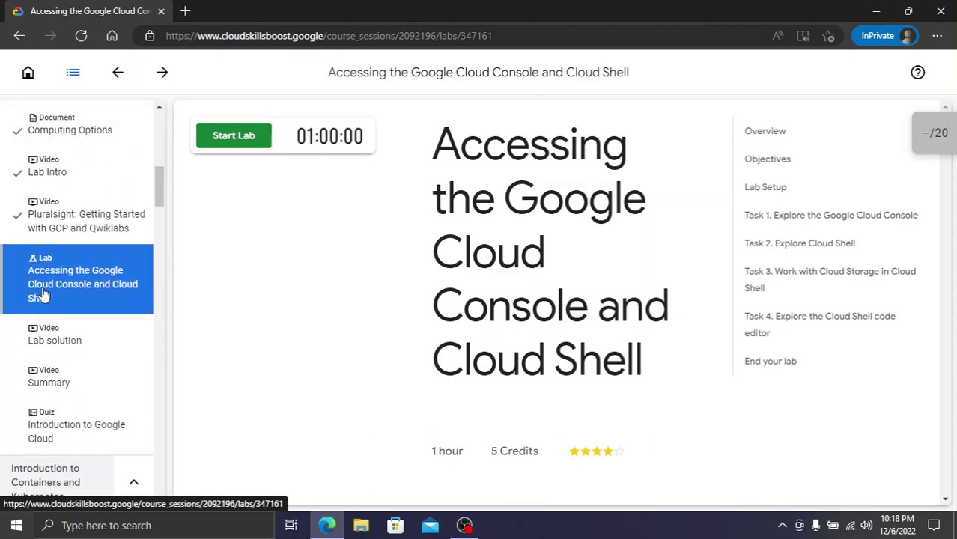
{"action": "left_click", "coordinate": [72, 73]}
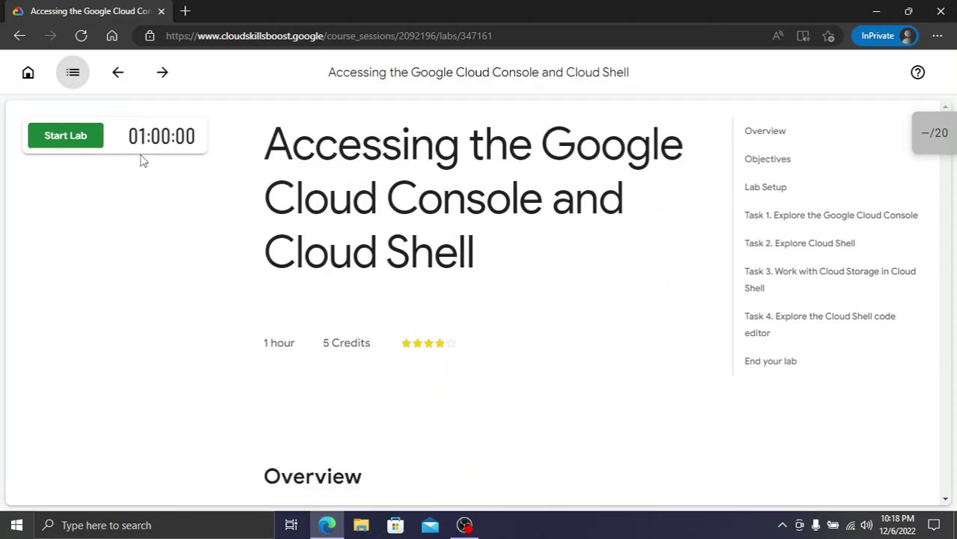
{"action": "left_click", "coordinate": [71, 136]}
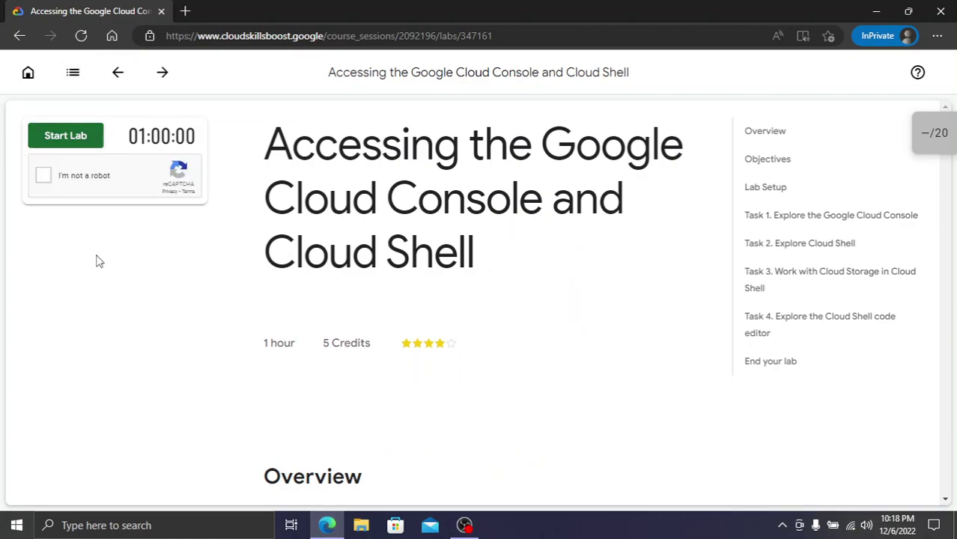
{"action": "left_click", "coordinate": [77, 180]}
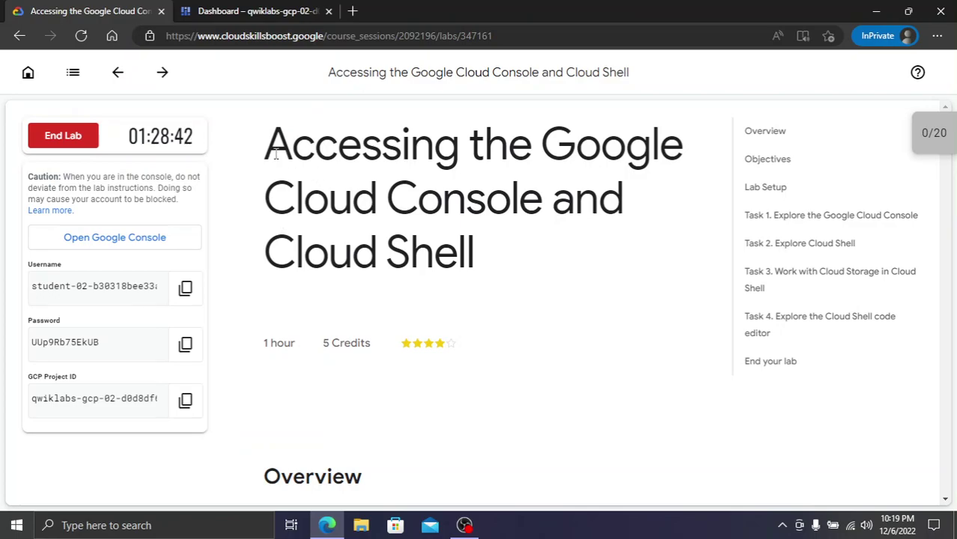
Look over the lab title and its progress checkpoints list
{"action": "left_click_drag", "start_coordinate": [267, 151], "coordinate": [410, 260]}
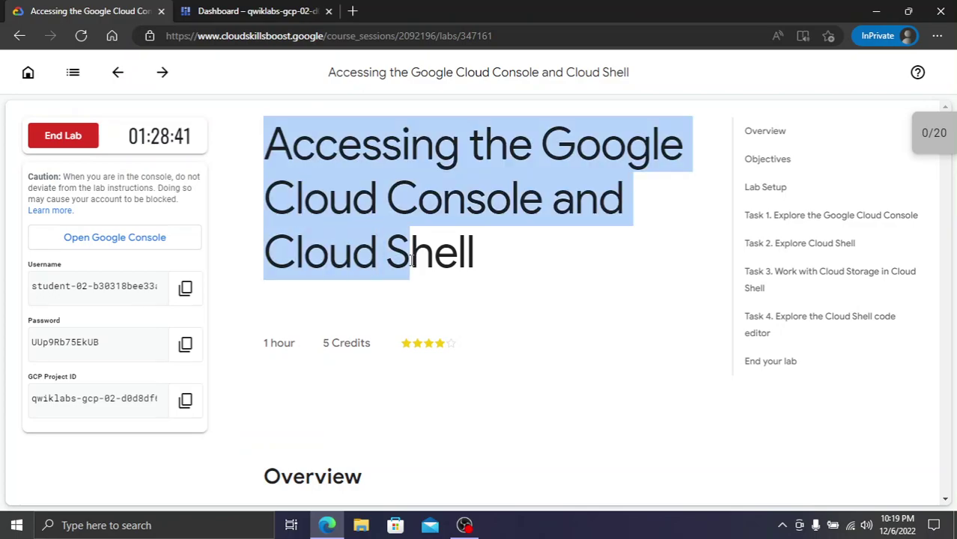
{"action": "left_click", "coordinate": [515, 283]}
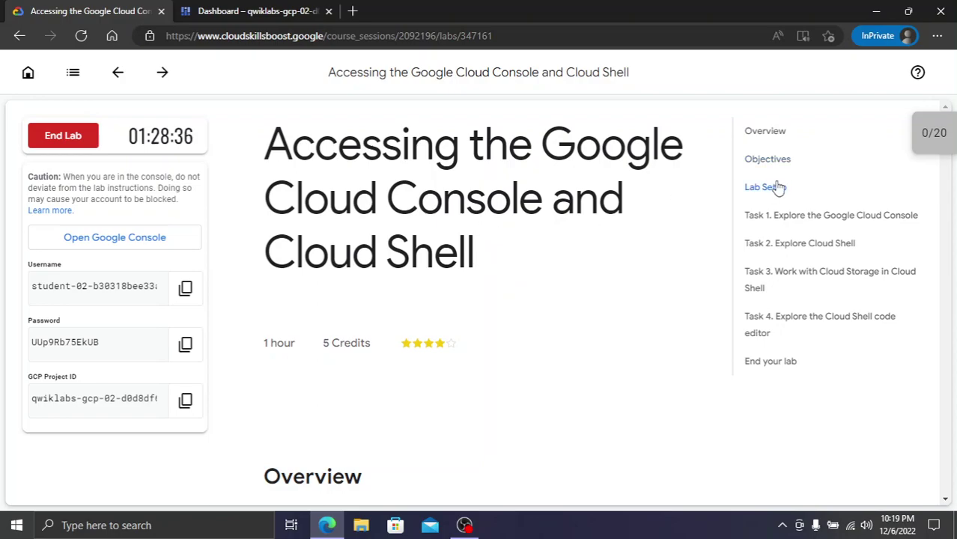
{"action": "left_click", "coordinate": [947, 143]}
{"action": "scroll", "coordinate": [819, 206], "scroll_direction": "down", "scroll_amount": 1}
{"action": "scroll", "coordinate": [820, 206], "scroll_direction": "up", "scroll_amount": 1}
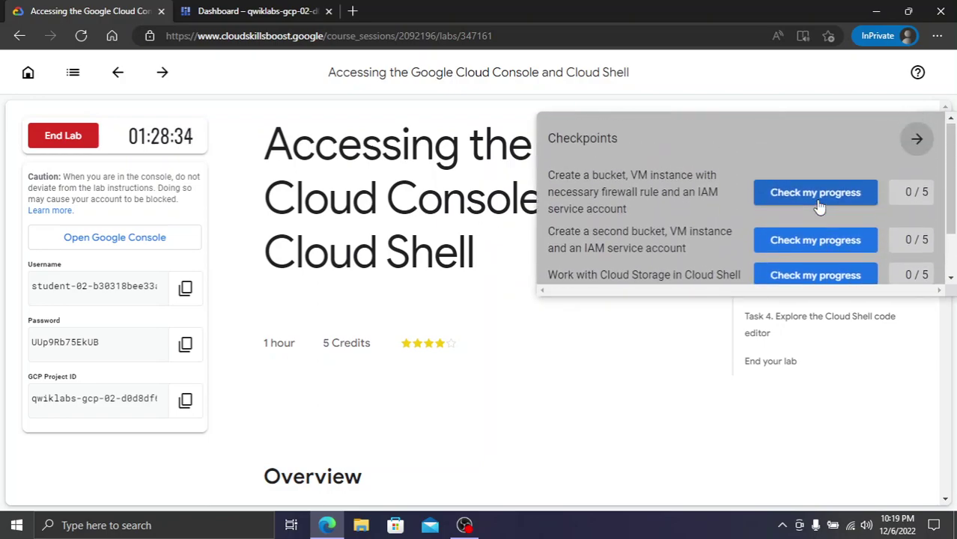
{"action": "left_click", "coordinate": [912, 141]}
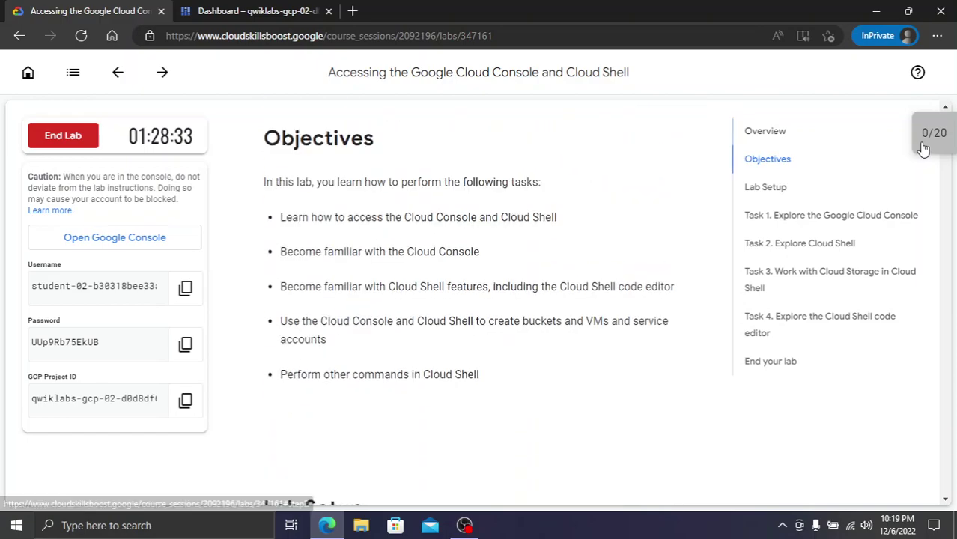
{"action": "left_click", "coordinate": [913, 147]}
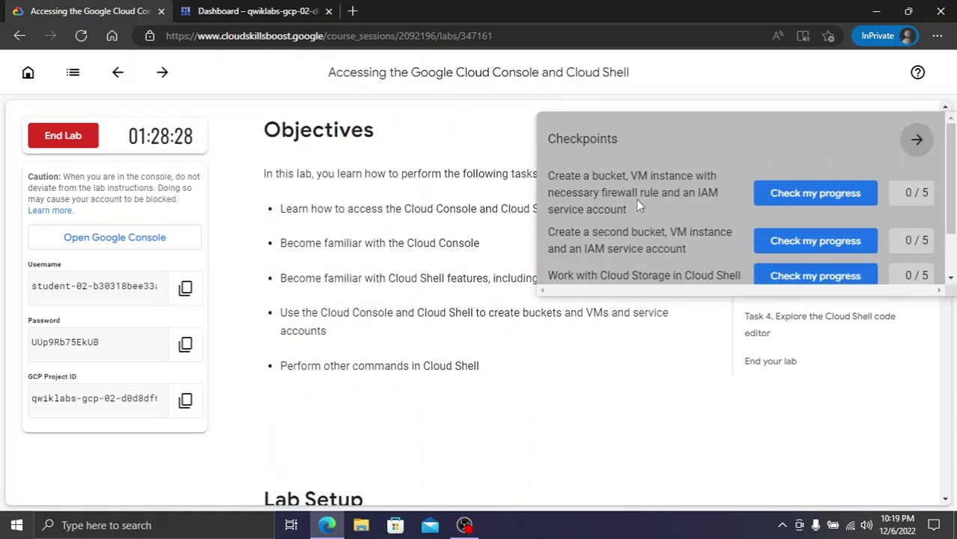
{"action": "left_click", "coordinate": [914, 156]}
Read the Task 1 steps for reaching the Dashboard and creating a bucket
{"action": "left_click", "coordinate": [787, 215]}
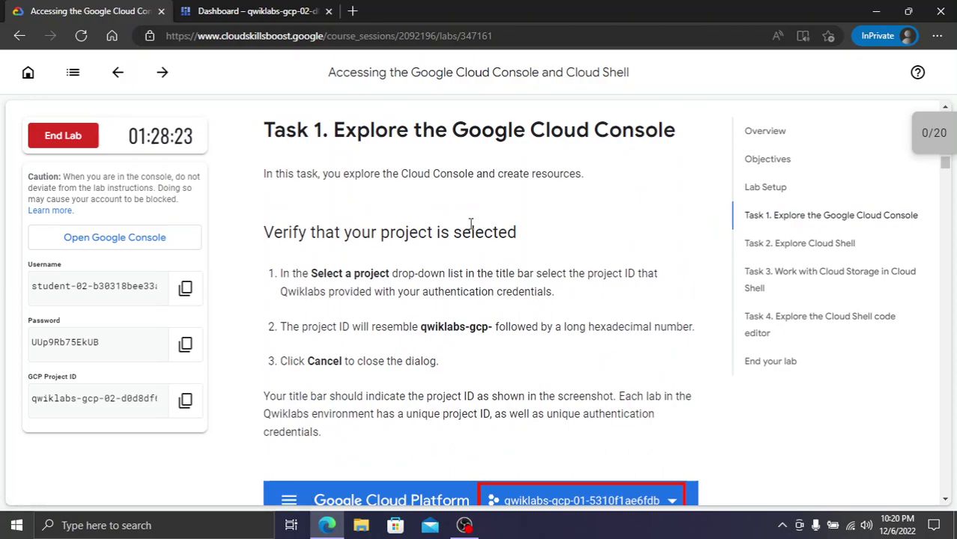
{"action": "scroll", "coordinate": [470, 223], "scroll_direction": "down", "scroll_amount": 8}
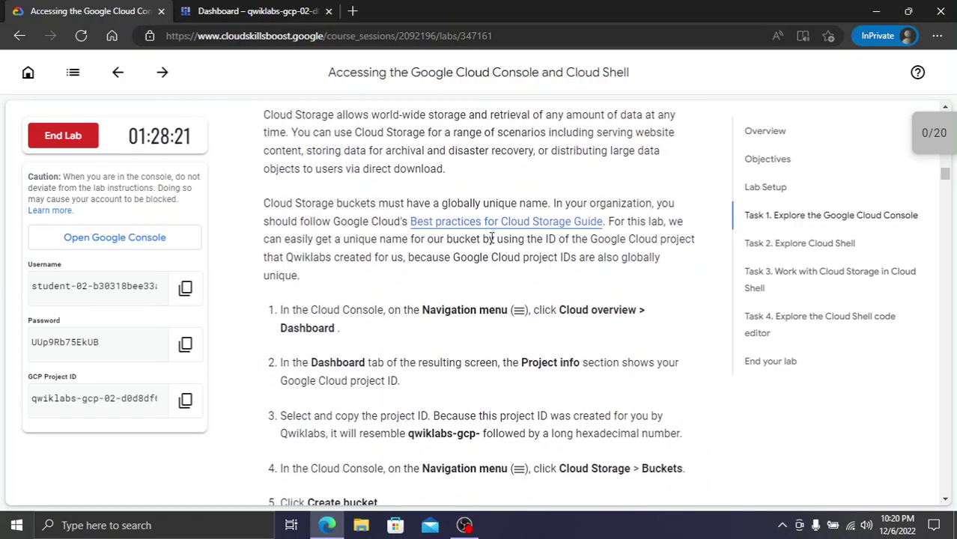
{"action": "scroll", "coordinate": [492, 238], "scroll_direction": "down", "scroll_amount": 2}
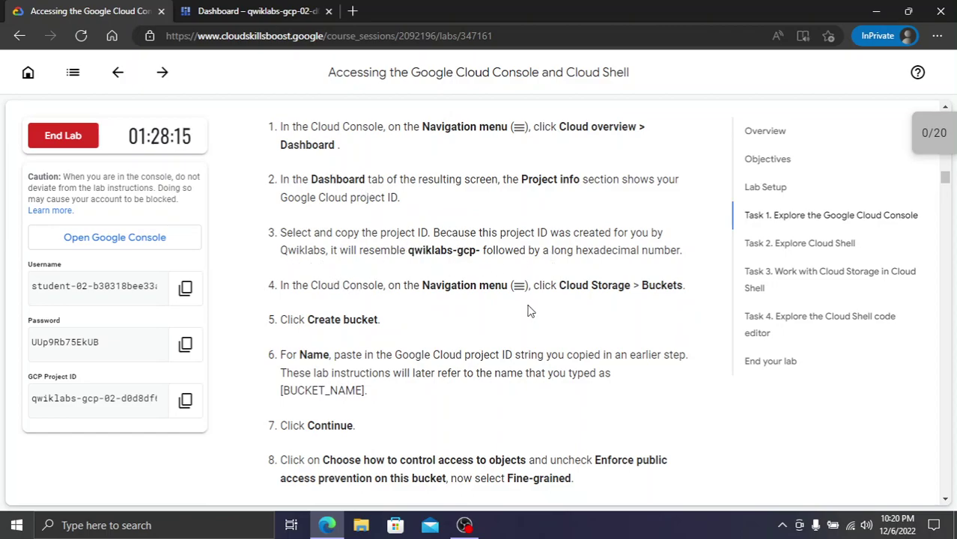
{"action": "left_click", "coordinate": [289, 7]}
Go to Cloud Storage Buckets and start creating a new bucket
{"action": "left_click", "coordinate": [509, 67]}
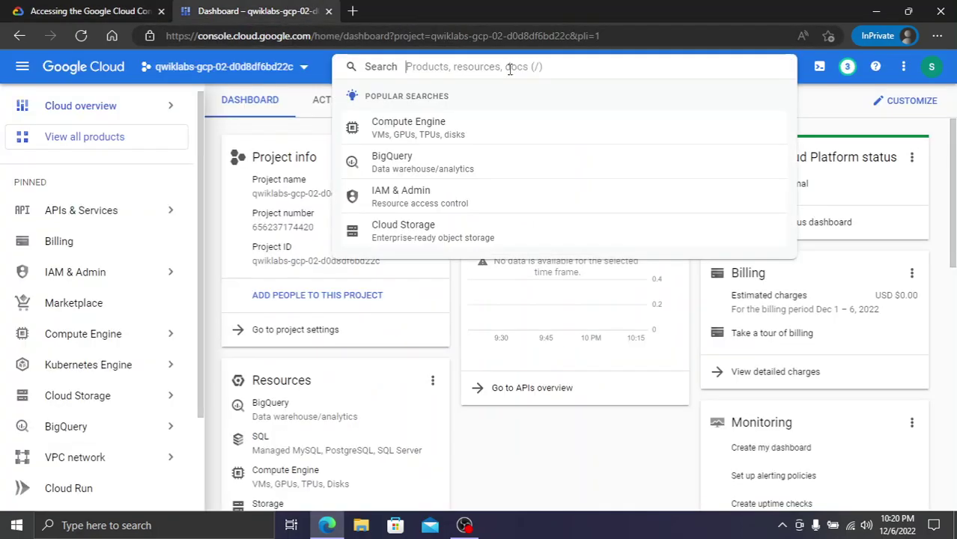
{"action": "left_click", "coordinate": [416, 245]}
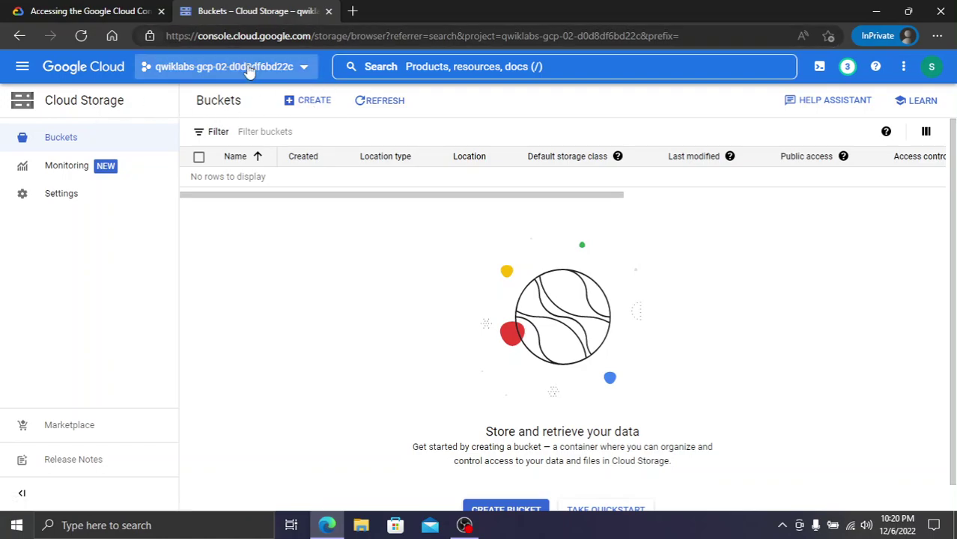
{"action": "left_click", "coordinate": [310, 102]}
{"action": "left_click", "coordinate": [48, 9]}
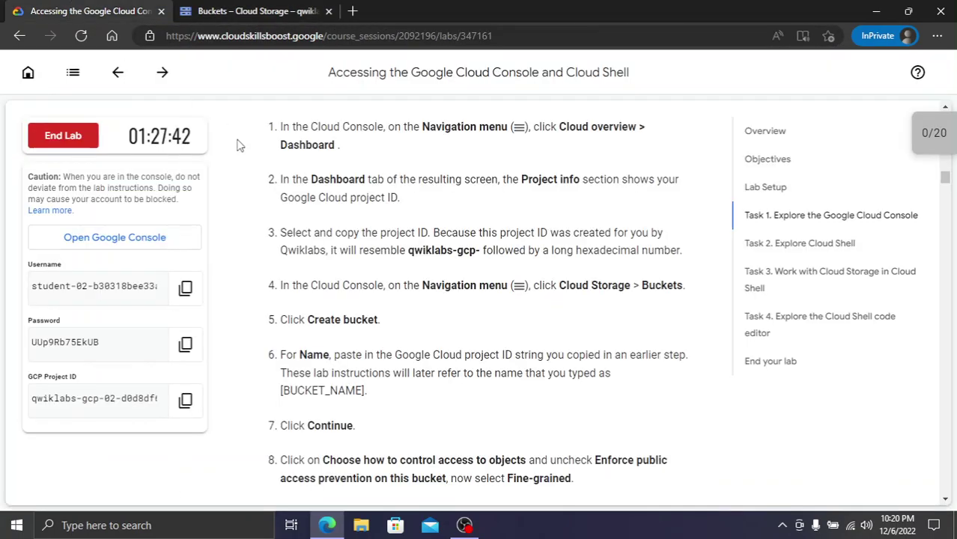
{"action": "scroll", "coordinate": [467, 305], "scroll_direction": "down", "scroll_amount": 1}
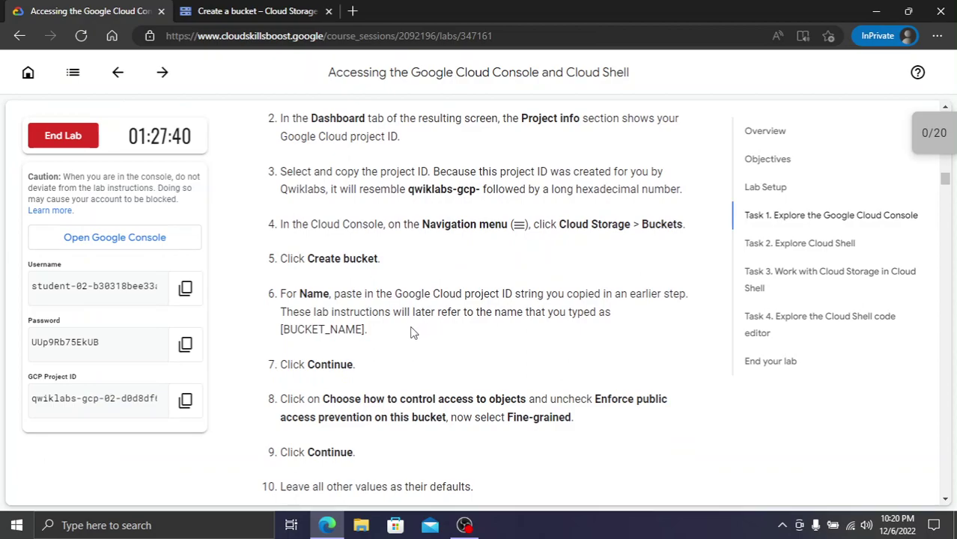
Paste the copied project ID as the bucket name and continue to the location settings
{"action": "left_click", "coordinate": [167, 402]}
{"action": "left_click", "coordinate": [233, 9]}
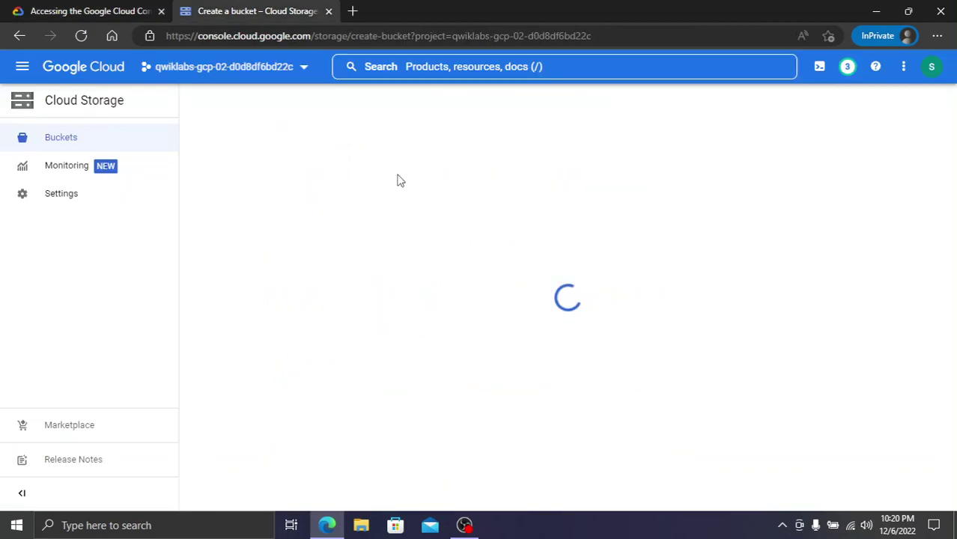
{"action": "left_click", "coordinate": [340, 212]}
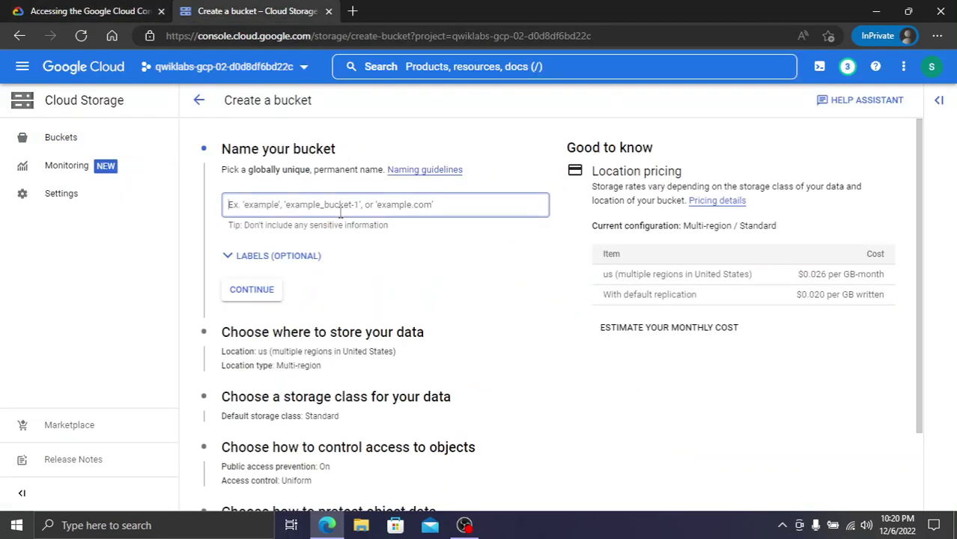
{"action": "key", "text": "ctrl+v"}
{"action": "left_click", "coordinate": [71, 10]}
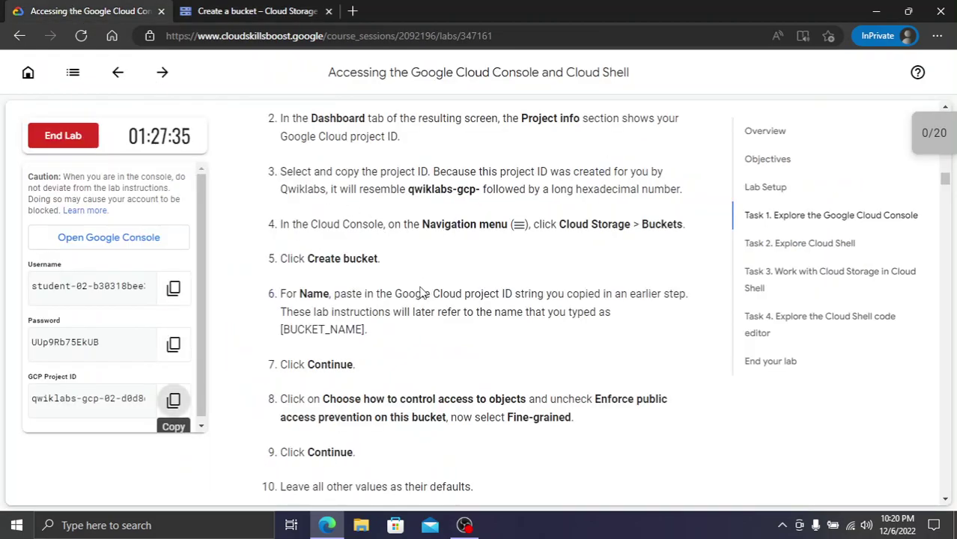
{"action": "scroll", "coordinate": [378, 376], "scroll_direction": "down", "scroll_amount": 1}
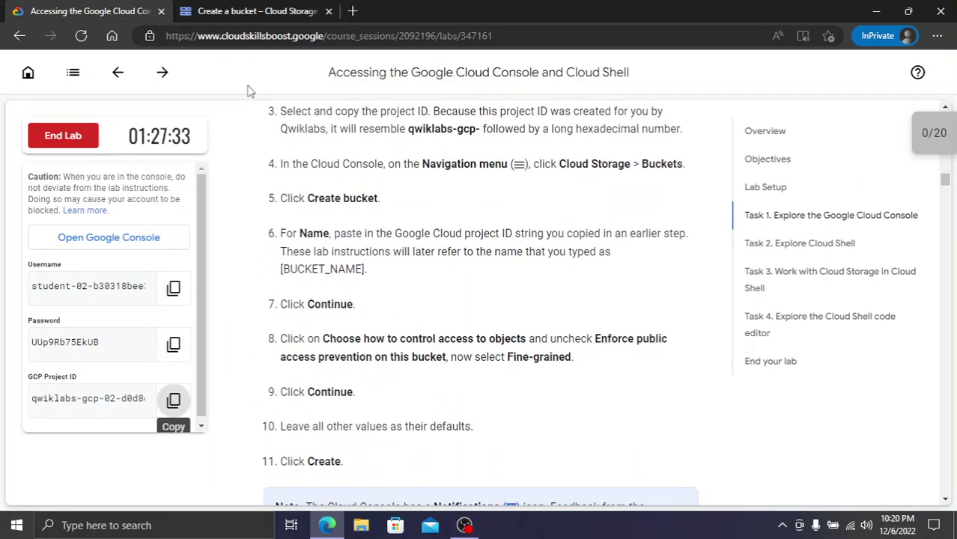
{"action": "left_click", "coordinate": [254, 11]}
{"action": "left_click", "coordinate": [268, 289]}
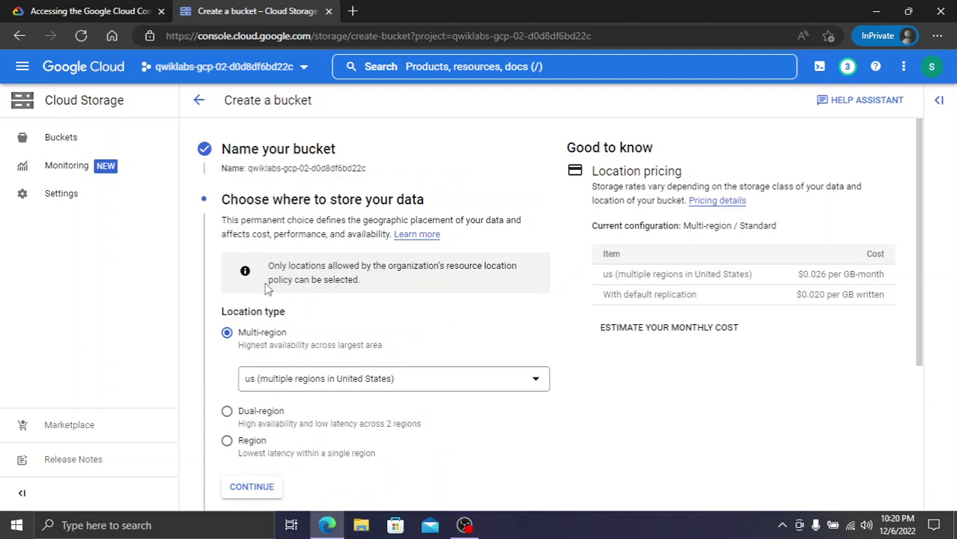
Keep multi-region us and the Standard class, and turn off public access prevention
{"action": "left_click", "coordinate": [30, 10]}
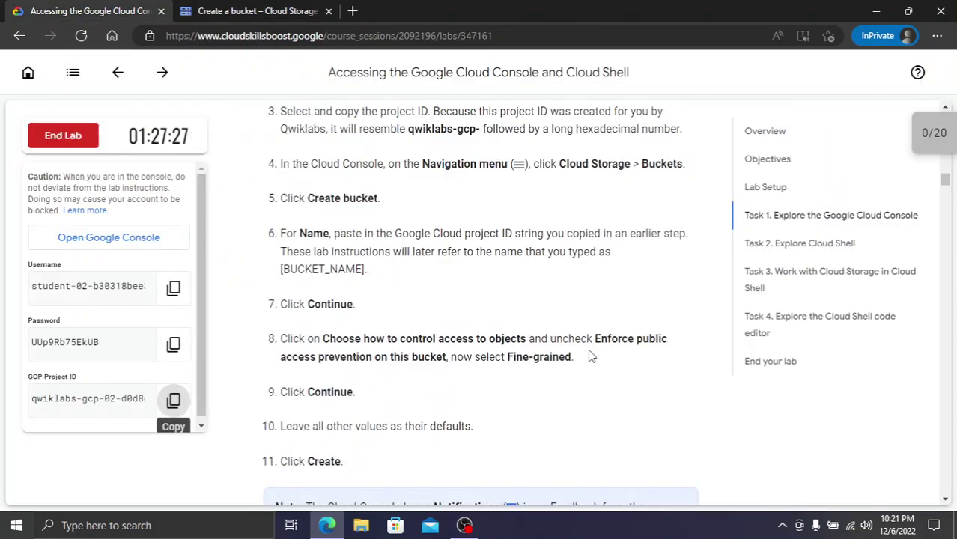
{"action": "left_click", "coordinate": [258, 11]}
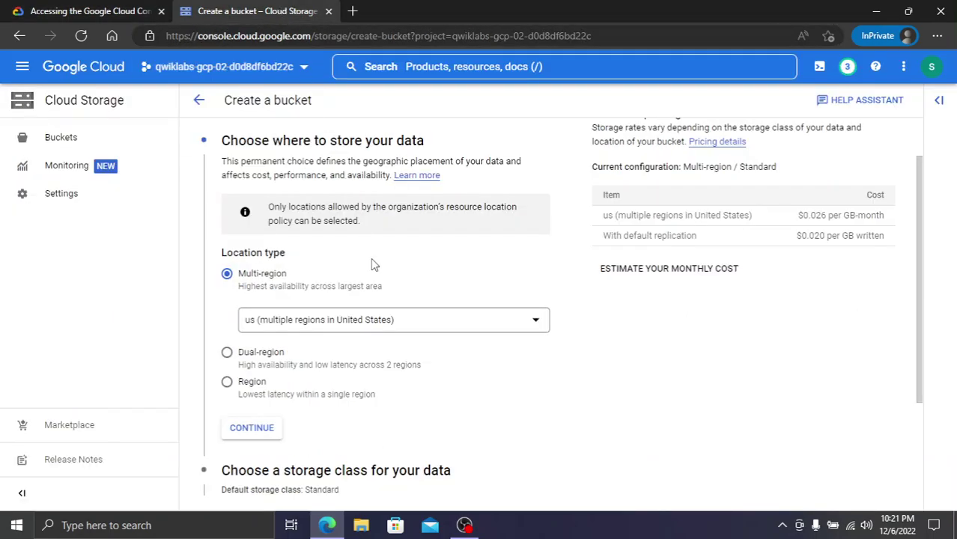
{"action": "scroll", "coordinate": [361, 276], "scroll_direction": "down", "scroll_amount": 1}
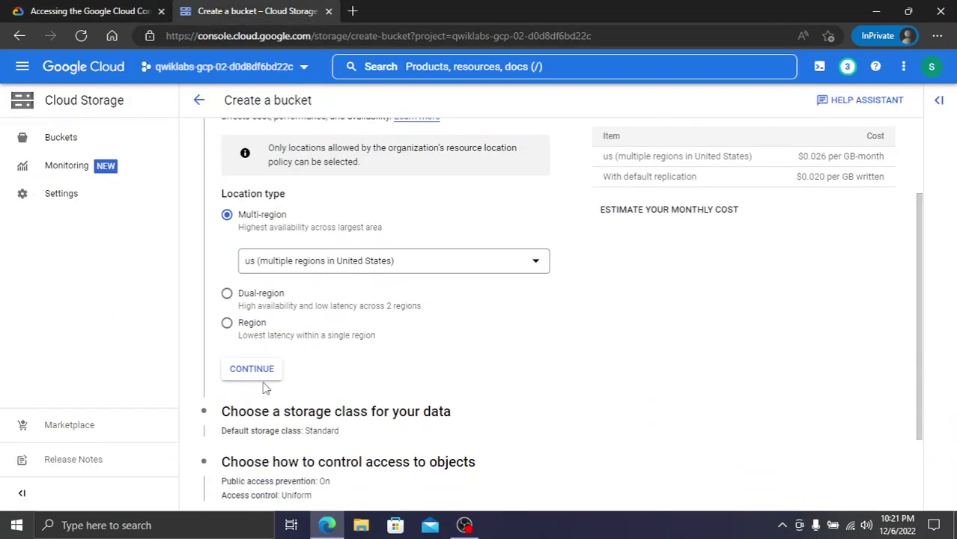
{"action": "left_click", "coordinate": [253, 370]}
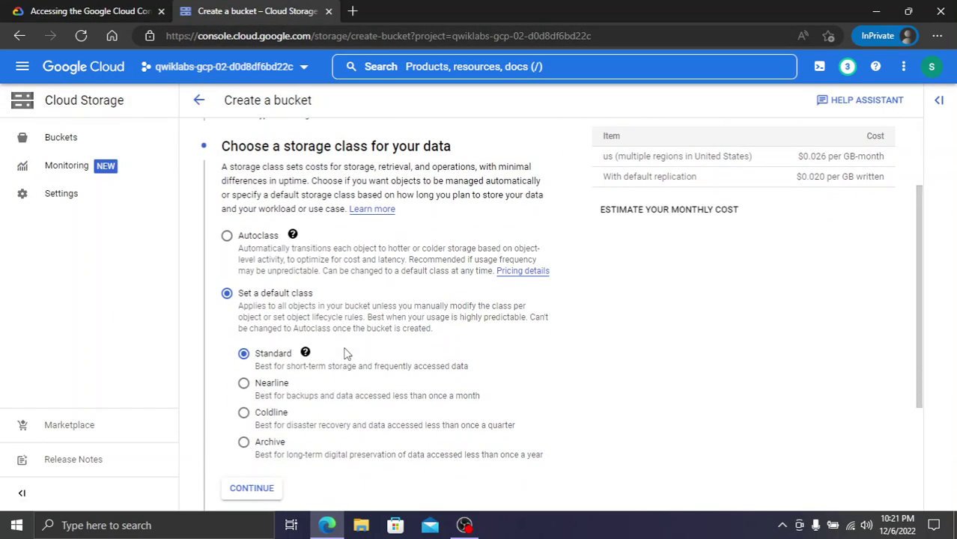
{"action": "scroll", "coordinate": [346, 353], "scroll_direction": "down", "scroll_amount": 2}
{"action": "left_click", "coordinate": [269, 367]}
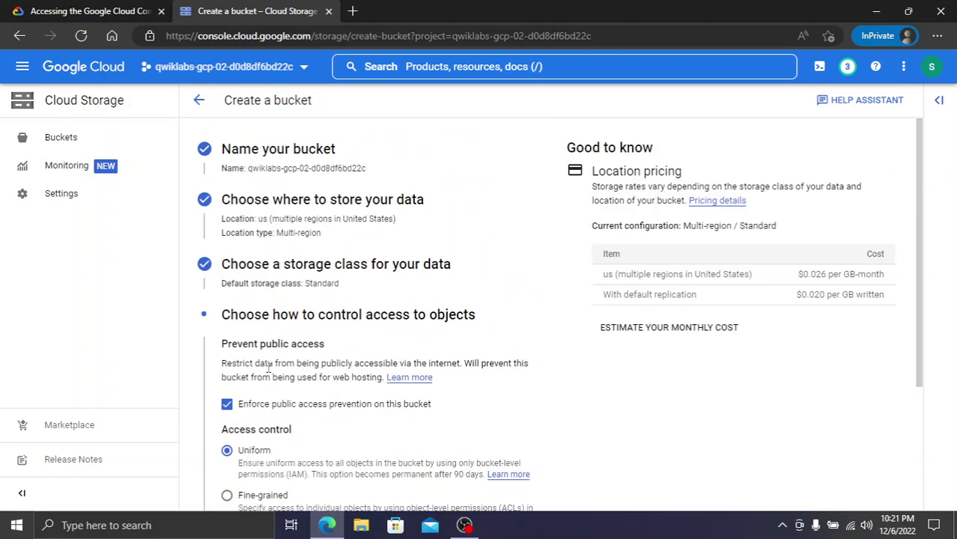
{"action": "scroll", "coordinate": [358, 326], "scroll_direction": "down", "scroll_amount": 1}
{"action": "left_click", "coordinate": [228, 287]}
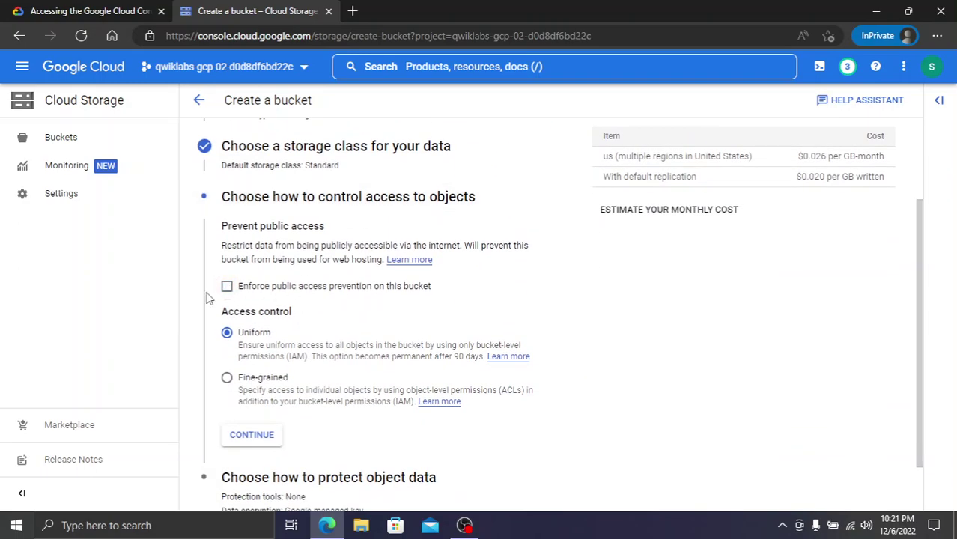
Set fine-grained access control and create the bucket
{"action": "left_click", "coordinate": [129, 10]}
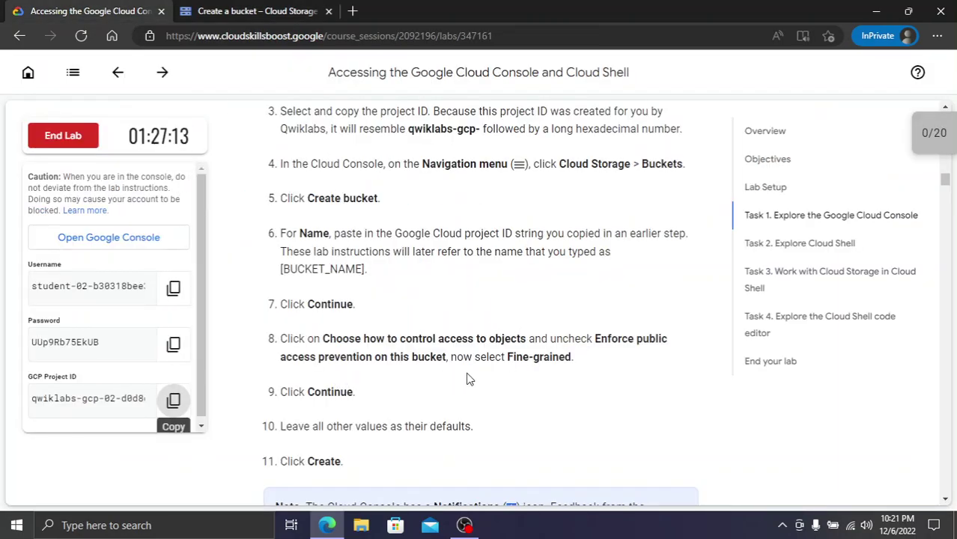
{"action": "left_click", "coordinate": [226, 9]}
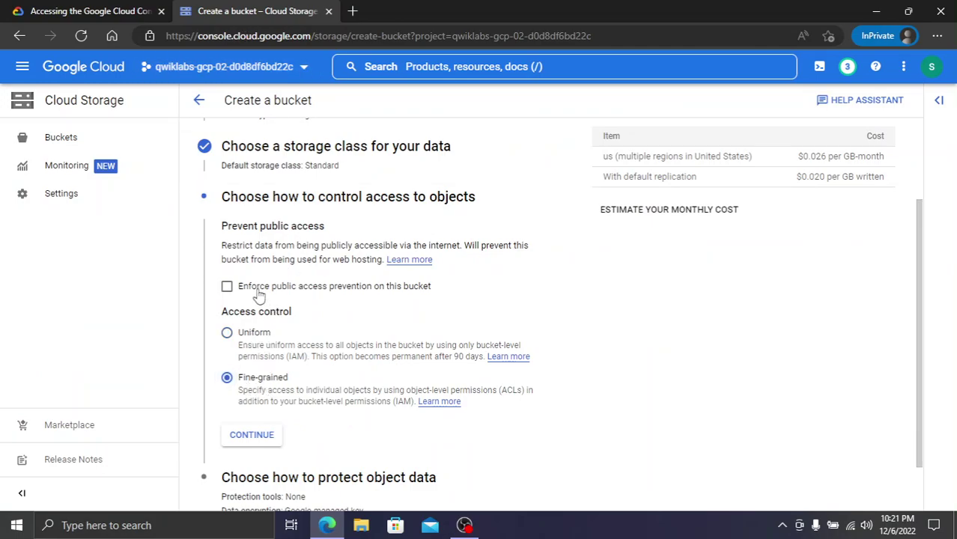
{"action": "left_click", "coordinate": [129, 9]}
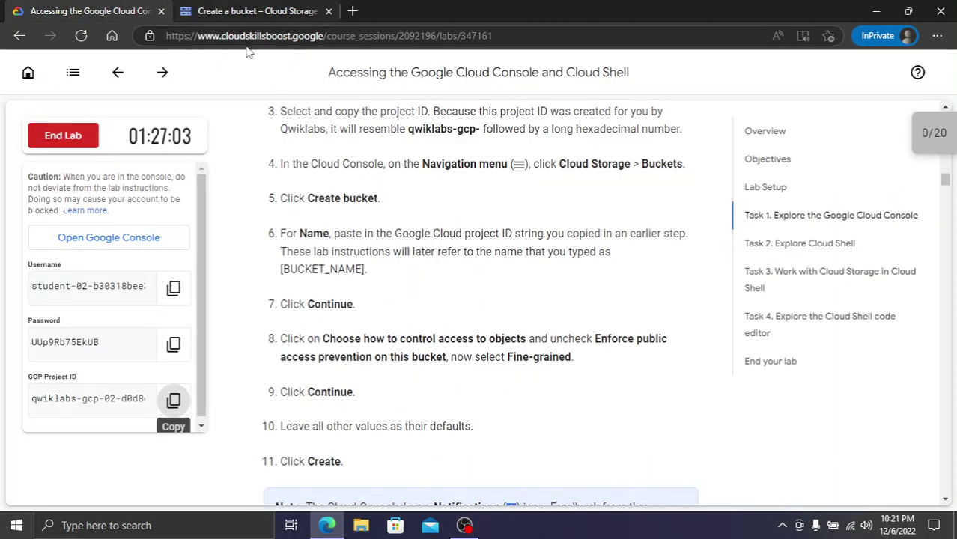
{"action": "scroll", "coordinate": [408, 424], "scroll_direction": "down", "scroll_amount": 2}
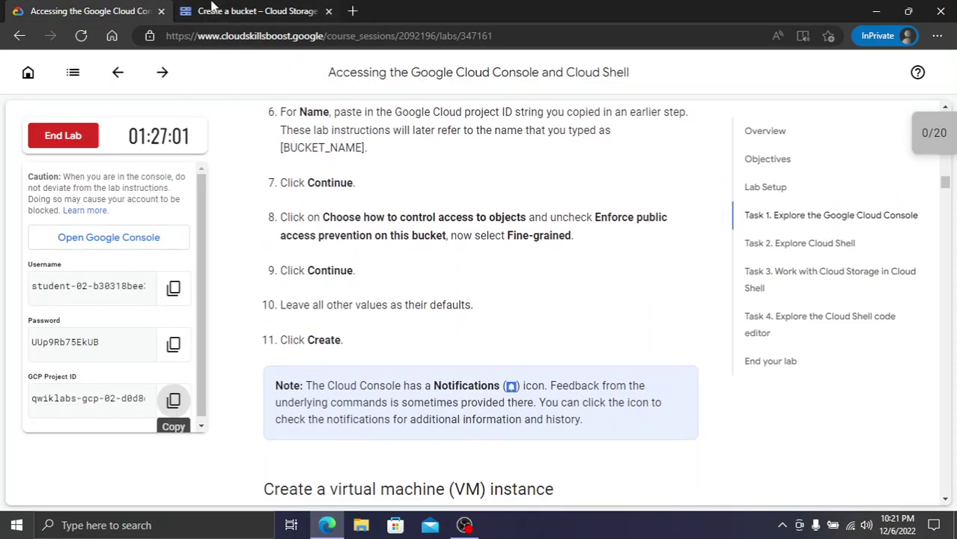
{"action": "left_click", "coordinate": [240, 9]}
{"action": "scroll", "coordinate": [336, 237], "scroll_direction": "down", "scroll_amount": 1}
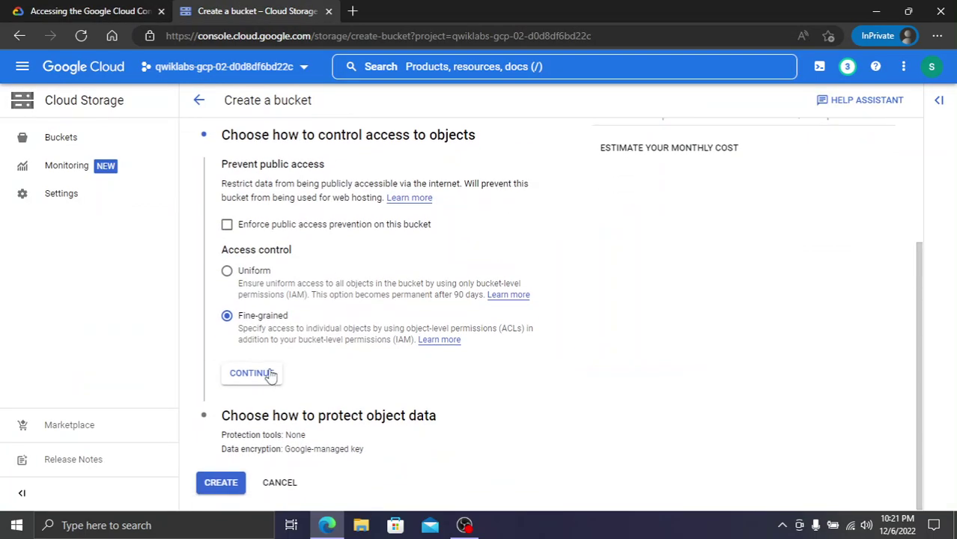
{"action": "left_click", "coordinate": [225, 485]}
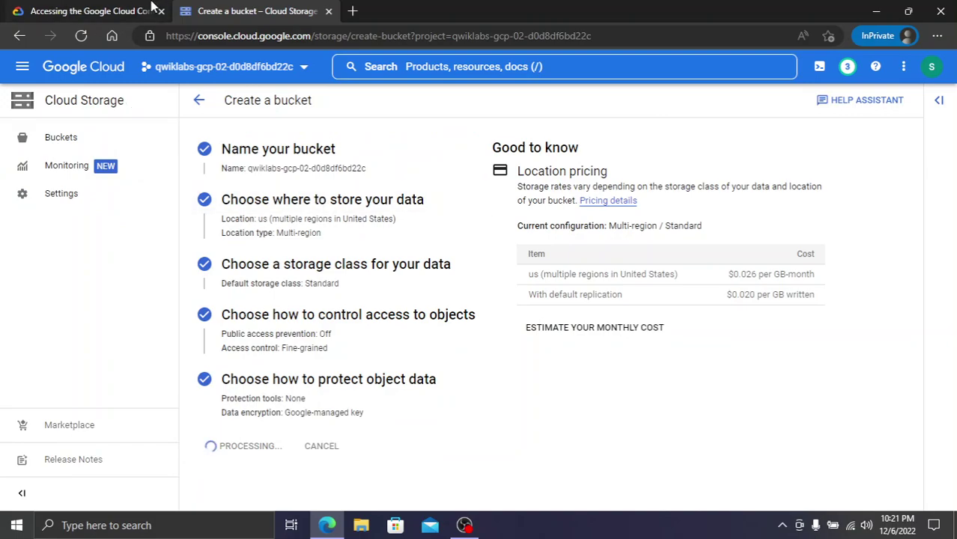
Read the next lab step, selecting the instance name first-vm
{"action": "left_click", "coordinate": [131, 8]}
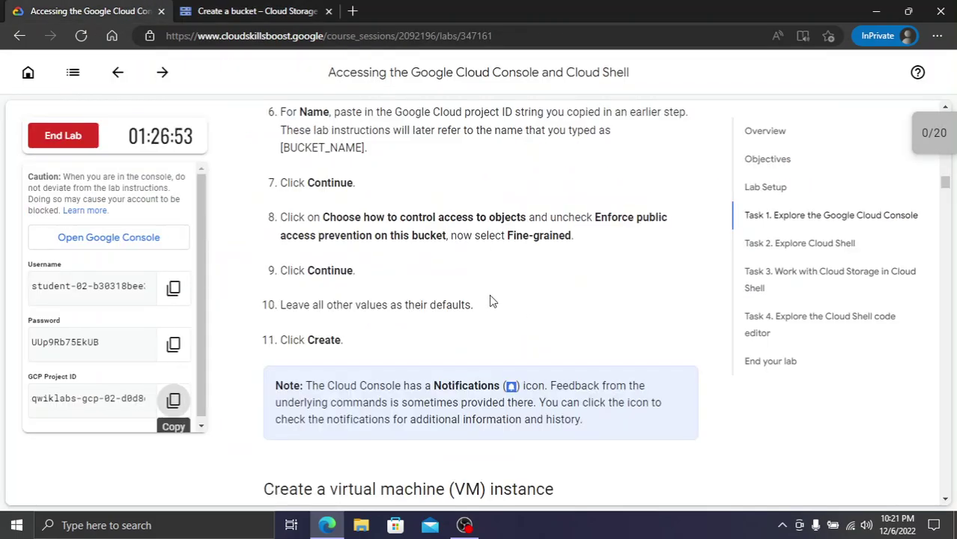
{"action": "scroll", "coordinate": [479, 307], "scroll_direction": "down", "scroll_amount": 4}
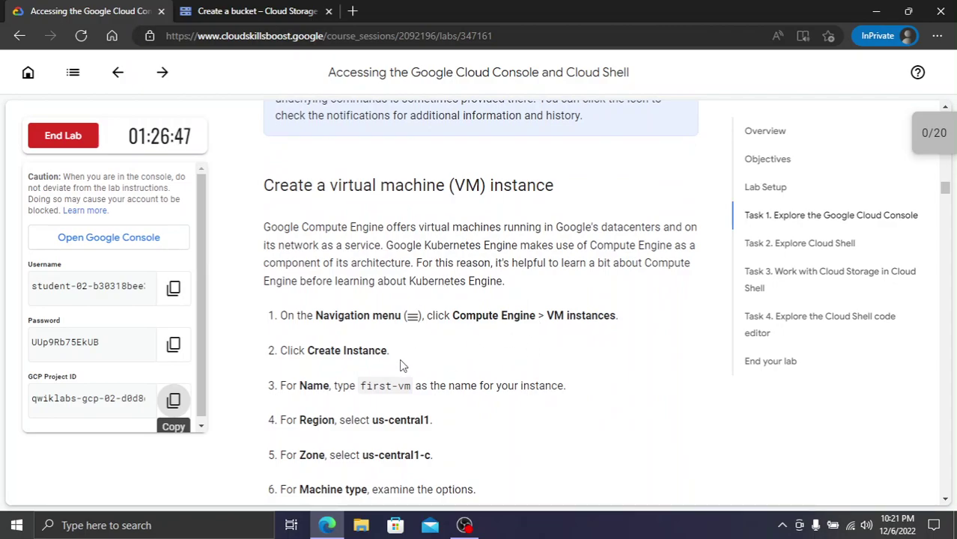
{"action": "scroll", "coordinate": [374, 376], "scroll_direction": "down", "scroll_amount": 1}
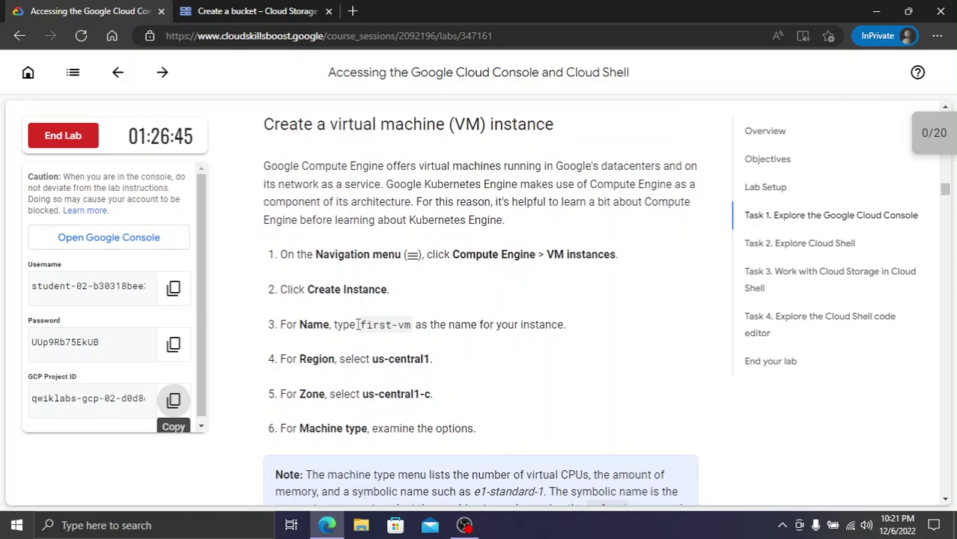
{"action": "left_click_drag", "start_coordinate": [360, 324], "coordinate": [412, 324]}
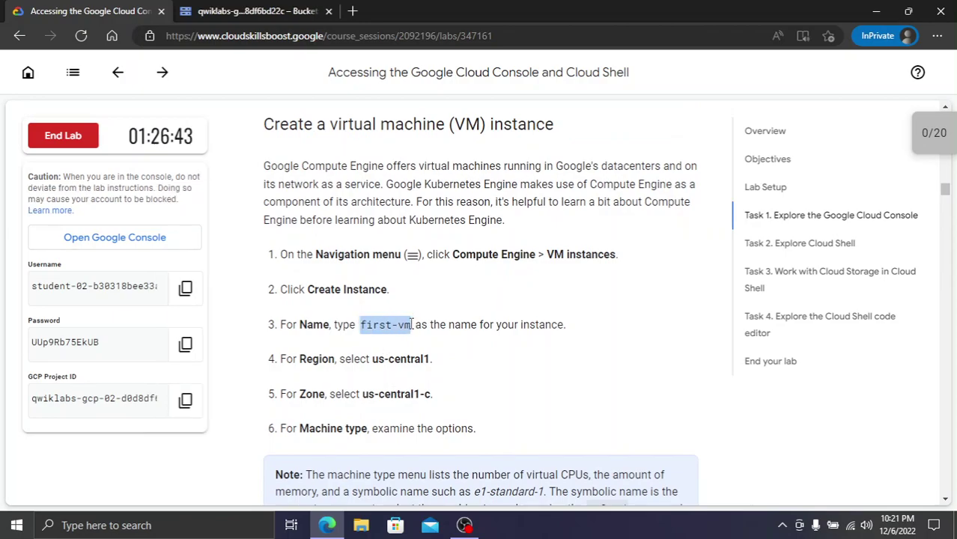
{"action": "left_click", "coordinate": [254, 11]}
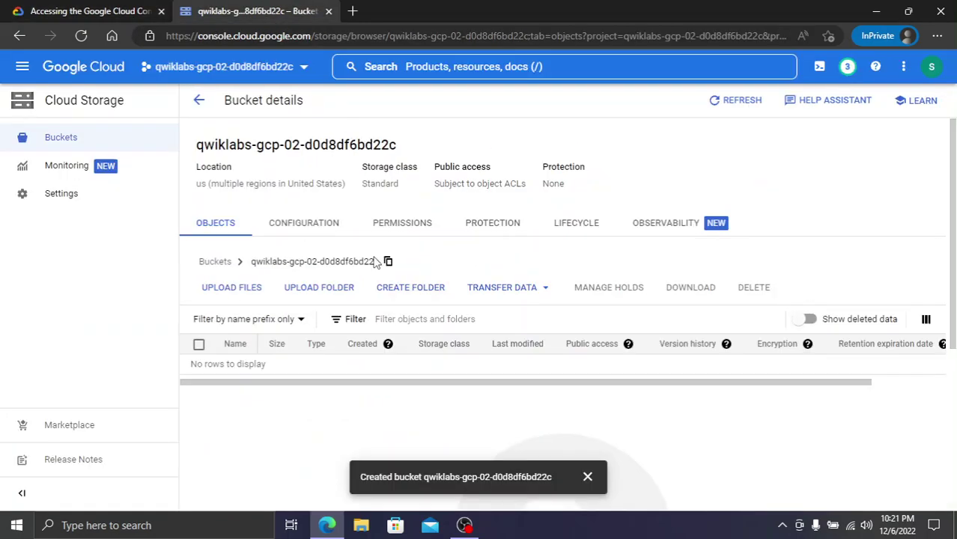
Dismiss the bucket-created notification and go to Compute Engine VM instances
{"action": "left_click", "coordinate": [588, 476]}
{"action": "left_click", "coordinate": [444, 68]}
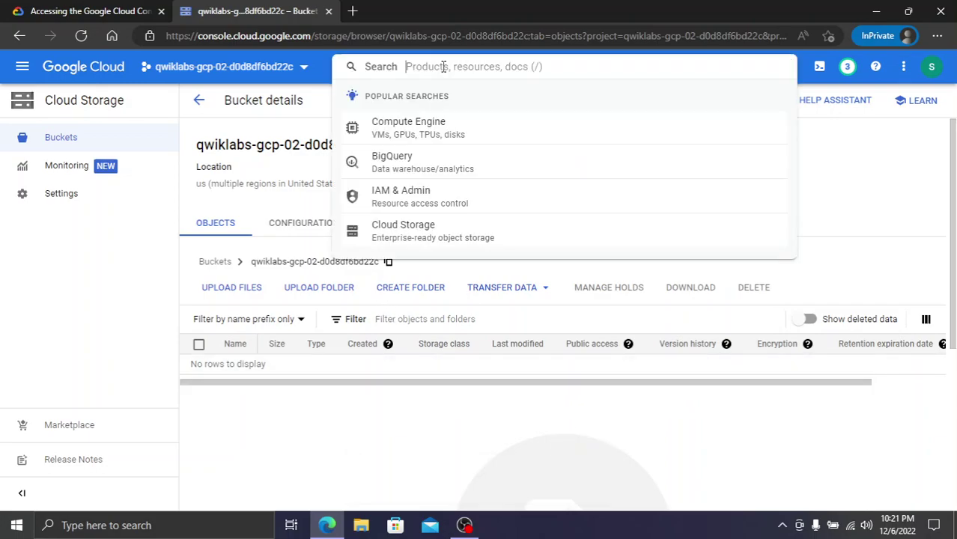
{"action": "left_click", "coordinate": [423, 124]}
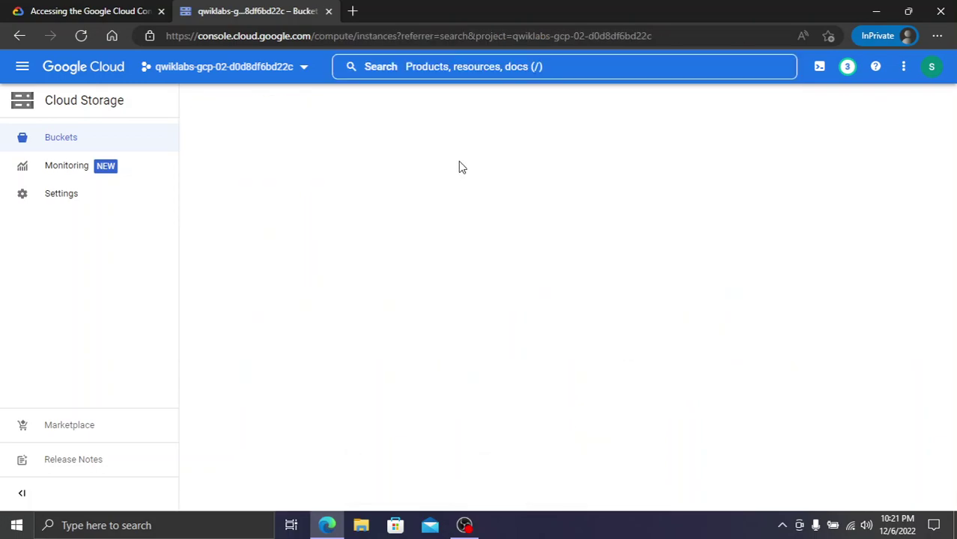
{"action": "left_click", "coordinate": [94, 10]}
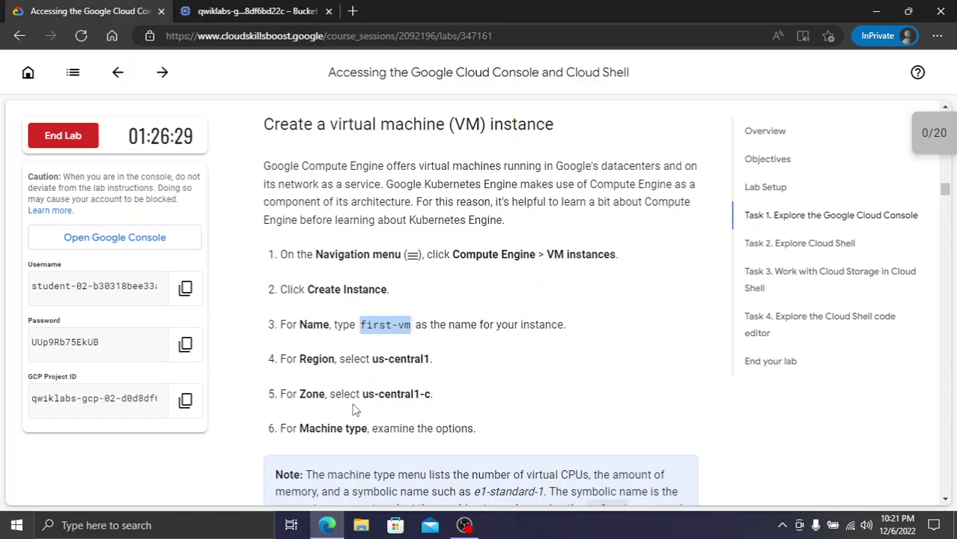
{"action": "scroll", "coordinate": [433, 404], "scroll_direction": "down", "scroll_amount": 4}
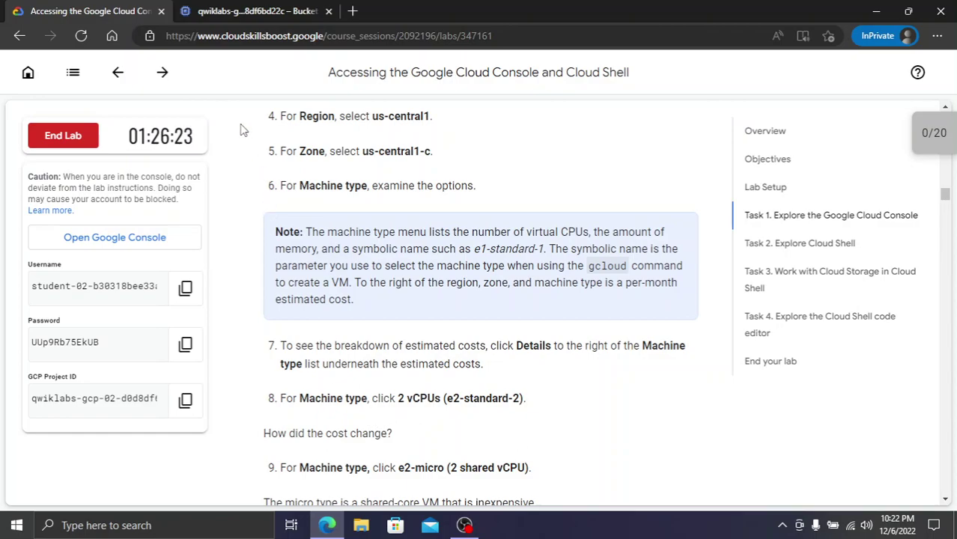
{"action": "left_click", "coordinate": [222, 10]}
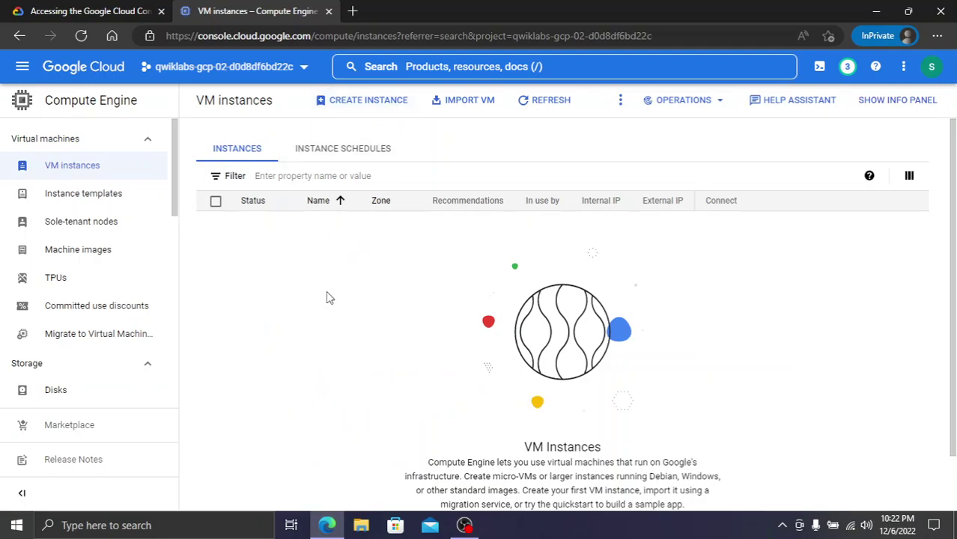
Start a new VM instance and select the default instance-1 name for replacement
{"action": "left_click", "coordinate": [135, 11]}
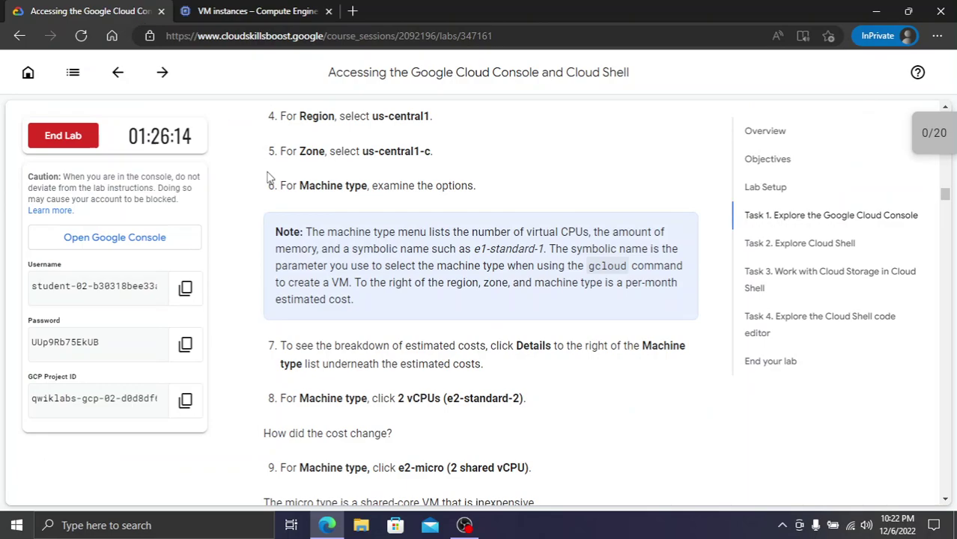
{"action": "scroll", "coordinate": [267, 177], "scroll_direction": "up", "scroll_amount": 2}
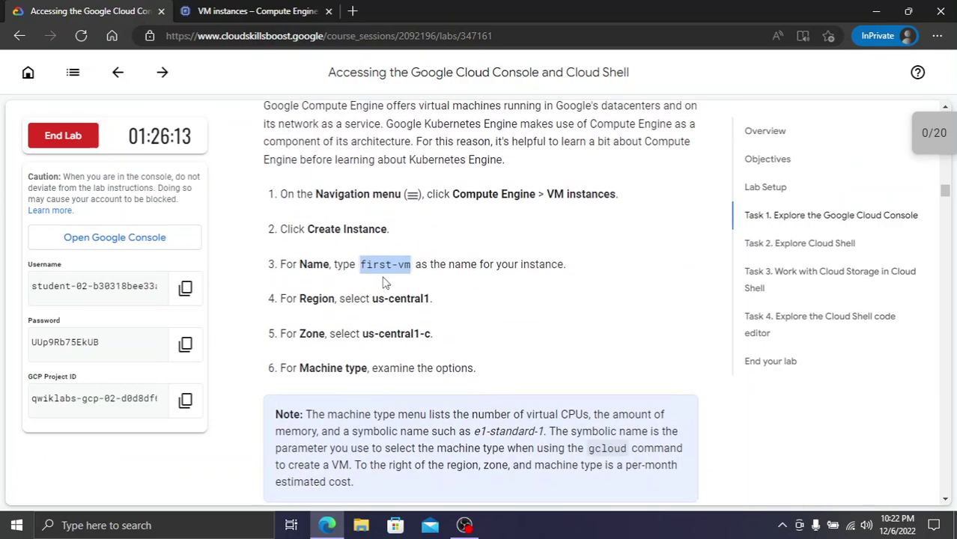
{"action": "left_click", "coordinate": [213, 9]}
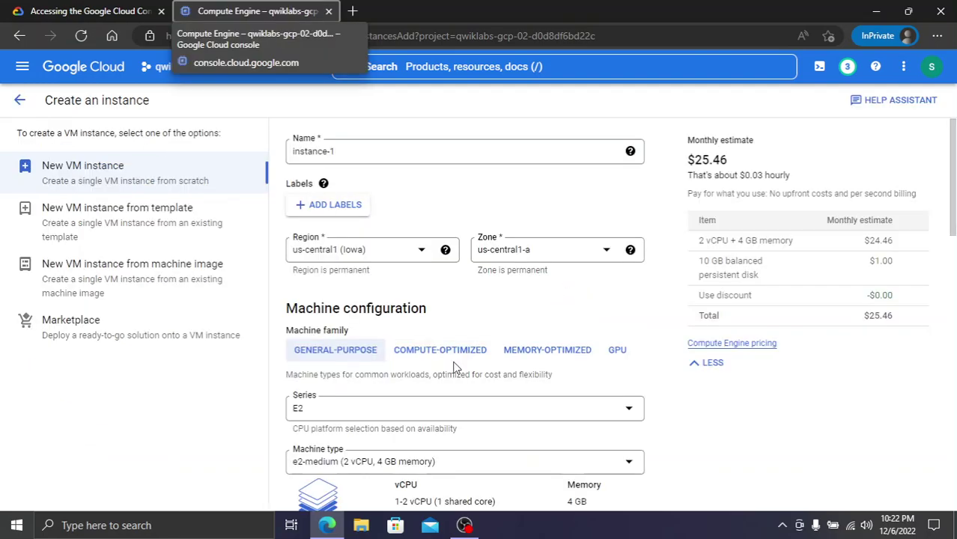
{"action": "left_click", "coordinate": [97, 11]}
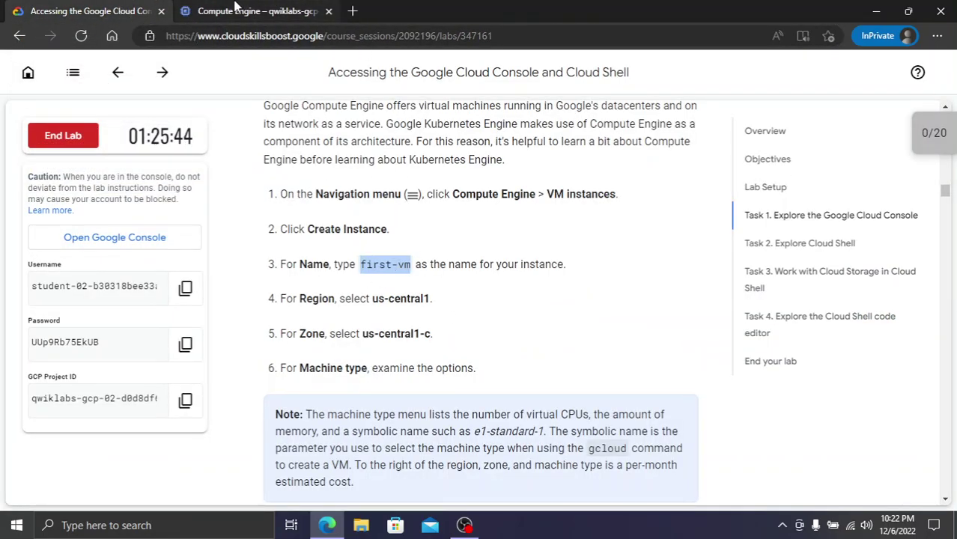
{"action": "key", "text": "ctrl+Tab"}
{"action": "left_click_drag", "start_coordinate": [369, 150], "coordinate": [166, 150]}
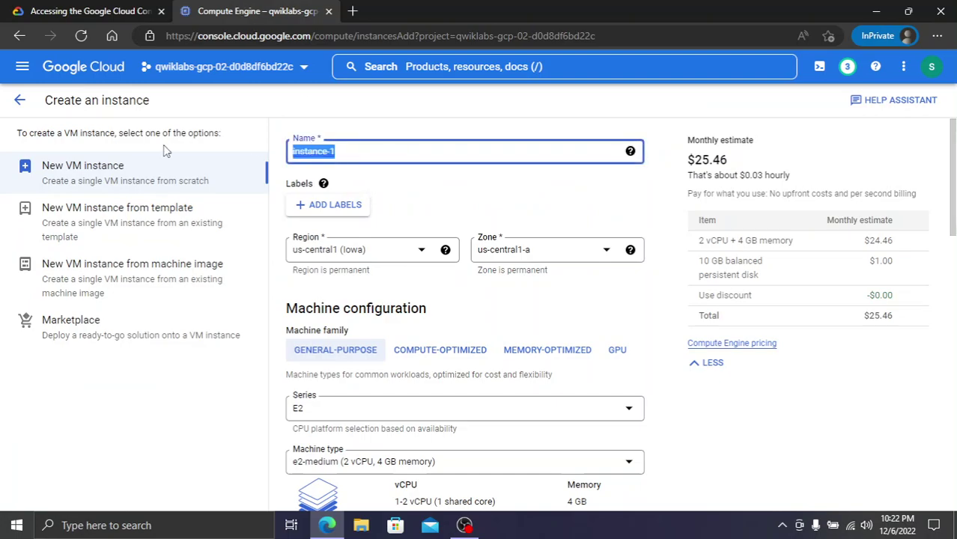
Enter first-vm as the instance name and pick us-central1-c from the Zone list
{"action": "type", "text": "first-vm"}
{"action": "left_click", "coordinate": [82, 11]}
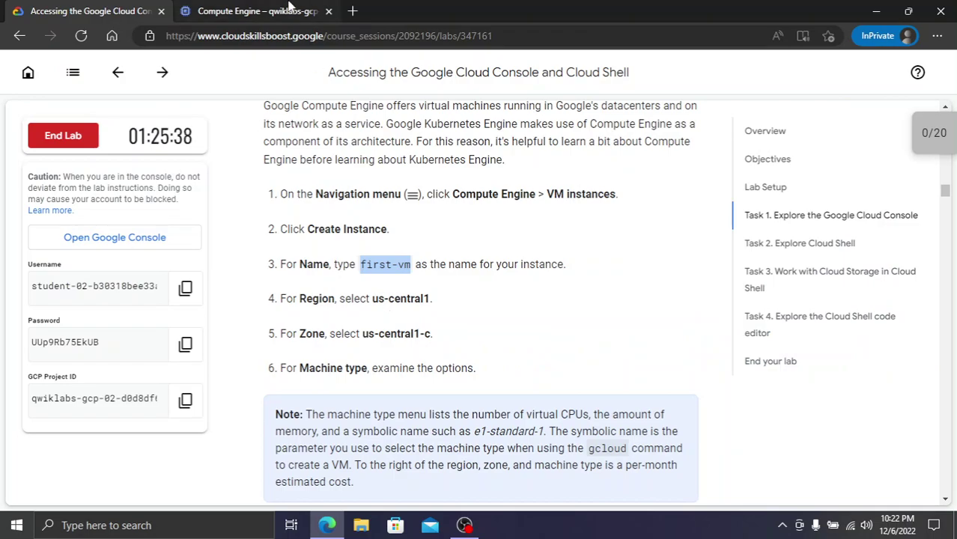
{"action": "left_click", "coordinate": [290, 7]}
{"action": "left_click", "coordinate": [105, 9]}
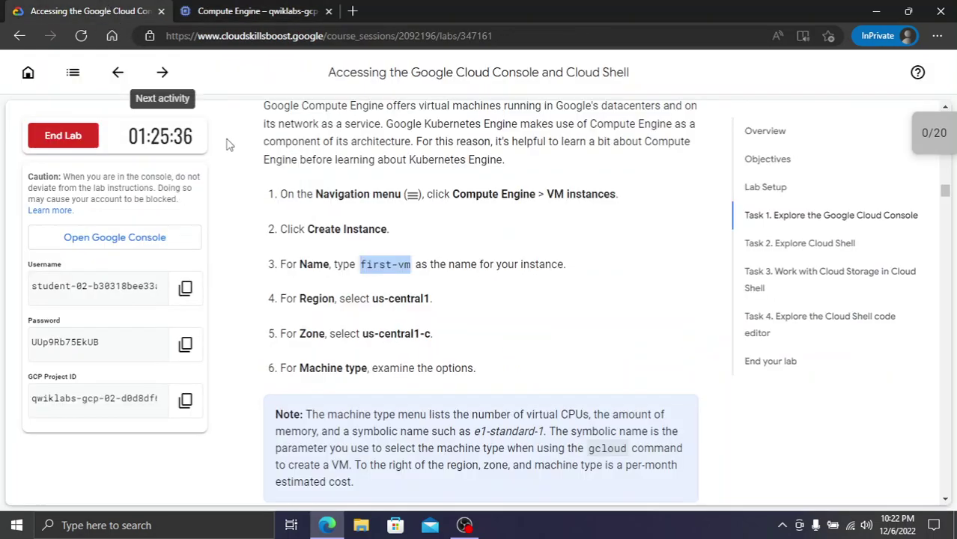
{"action": "left_click", "coordinate": [303, 10]}
{"action": "left_click", "coordinate": [538, 255]}
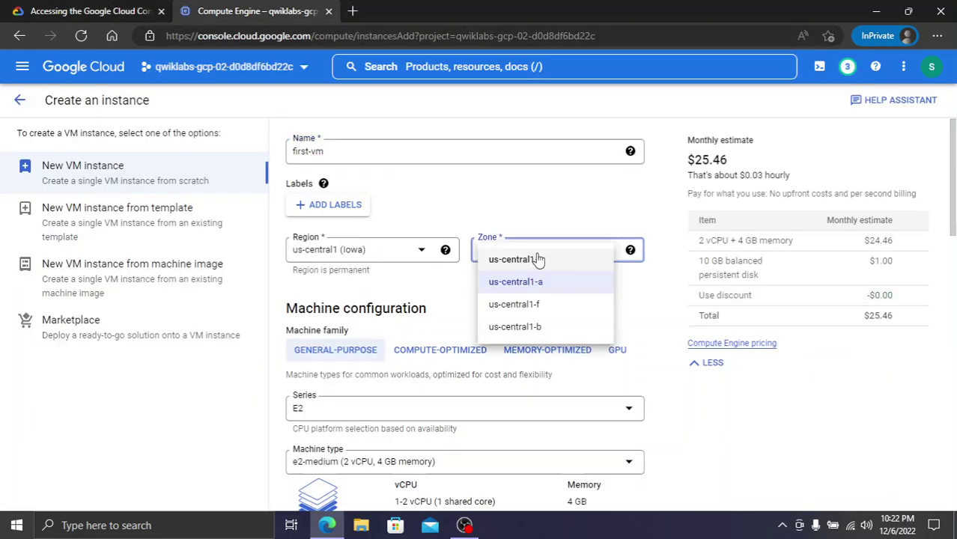
{"action": "left_click", "coordinate": [557, 260]}
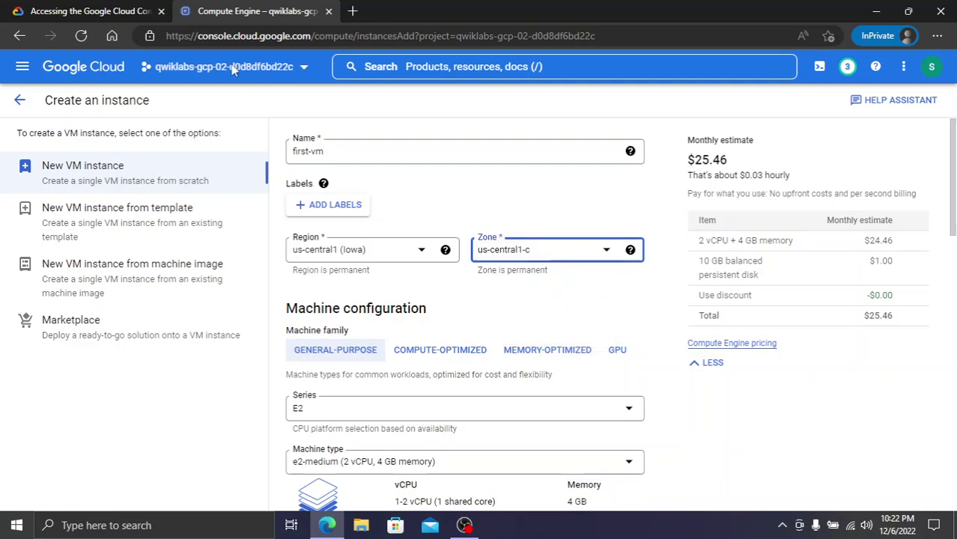
{"action": "left_click", "coordinate": [126, 9]}
{"action": "scroll", "coordinate": [527, 381], "scroll_direction": "down", "scroll_amount": 3}
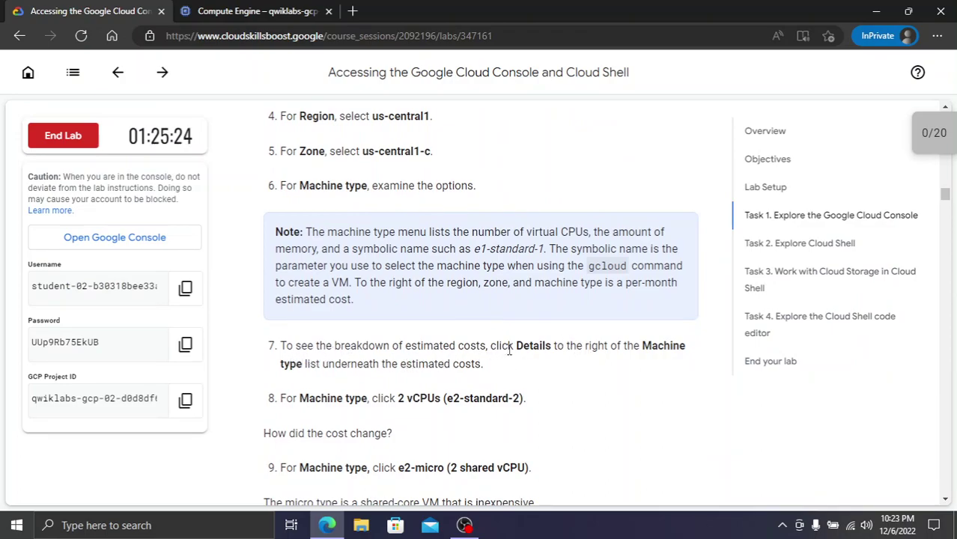
{"action": "scroll", "coordinate": [366, 378], "scroll_direction": "down", "scroll_amount": 2}
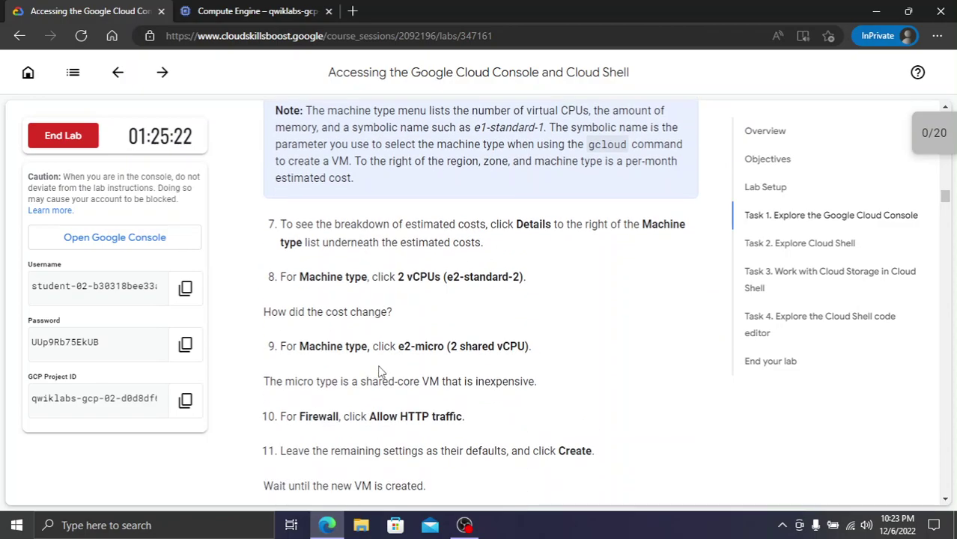
Try the e2-micro machine type to compare its cost estimate
{"action": "left_click", "coordinate": [252, 7]}
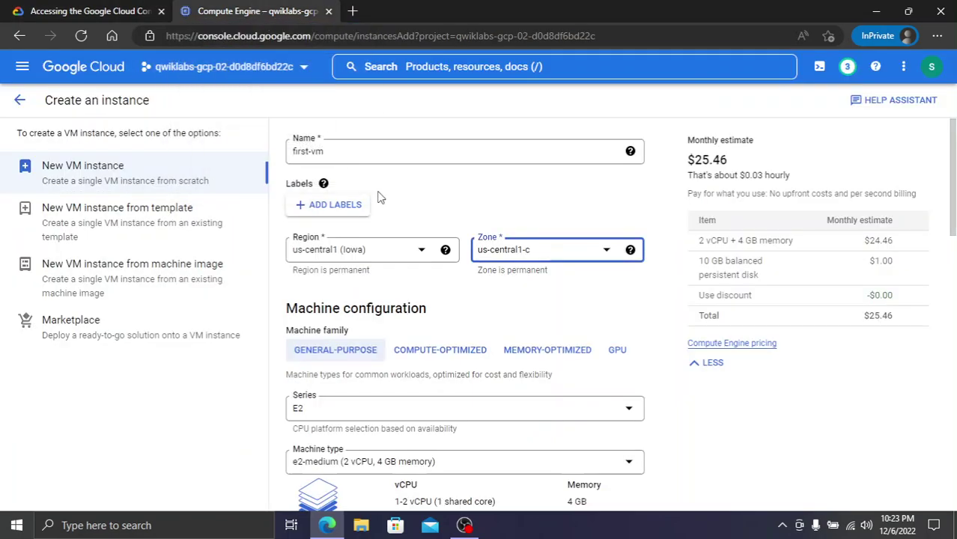
{"action": "scroll", "coordinate": [403, 381], "scroll_direction": "down", "scroll_amount": 2}
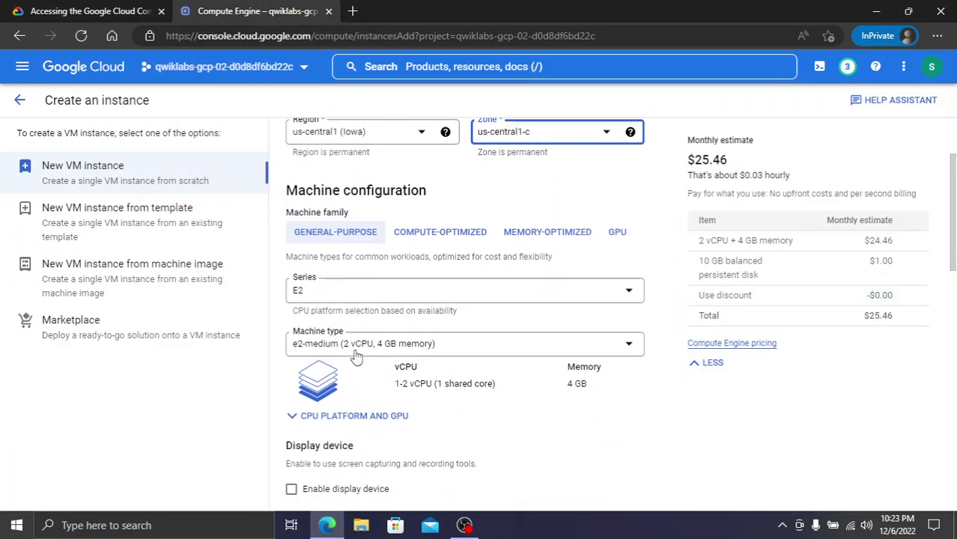
{"action": "left_click", "coordinate": [50, 8]}
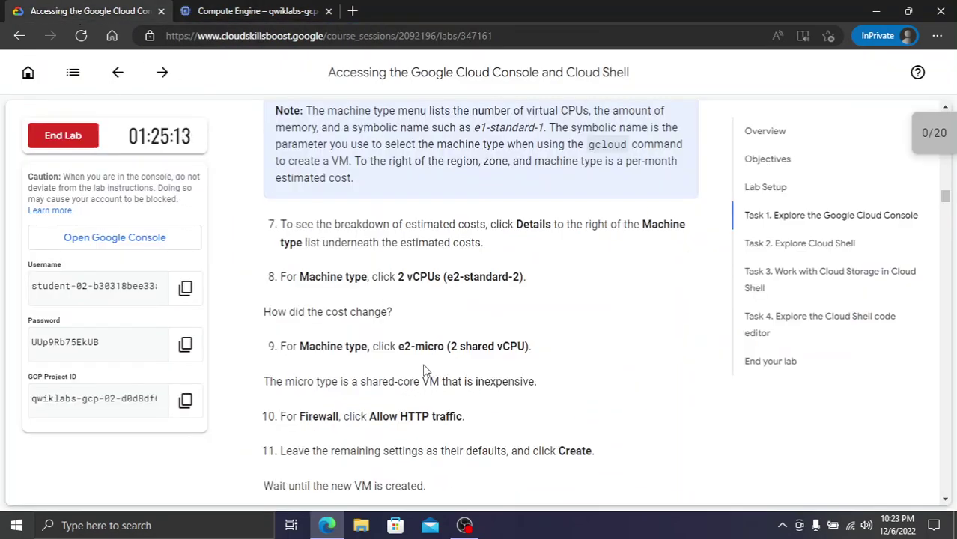
{"action": "left_click", "coordinate": [237, 7]}
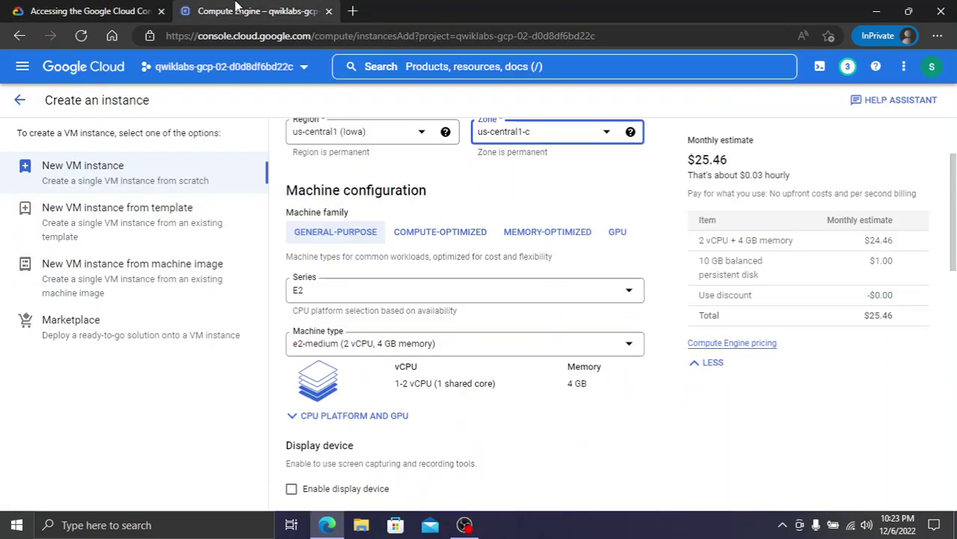
{"action": "left_click", "coordinate": [464, 354]}
{"action": "left_click", "coordinate": [387, 266]}
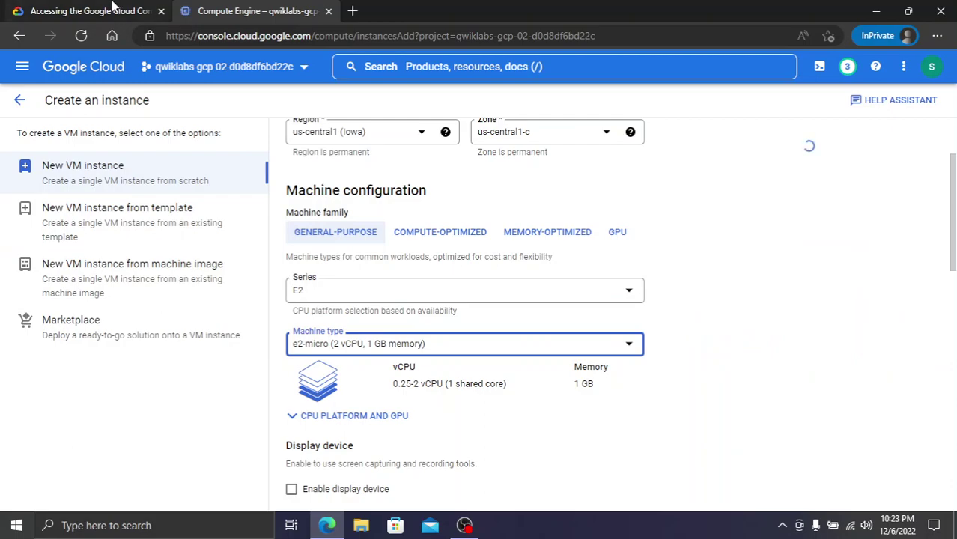
{"action": "left_click", "coordinate": [90, 11]}
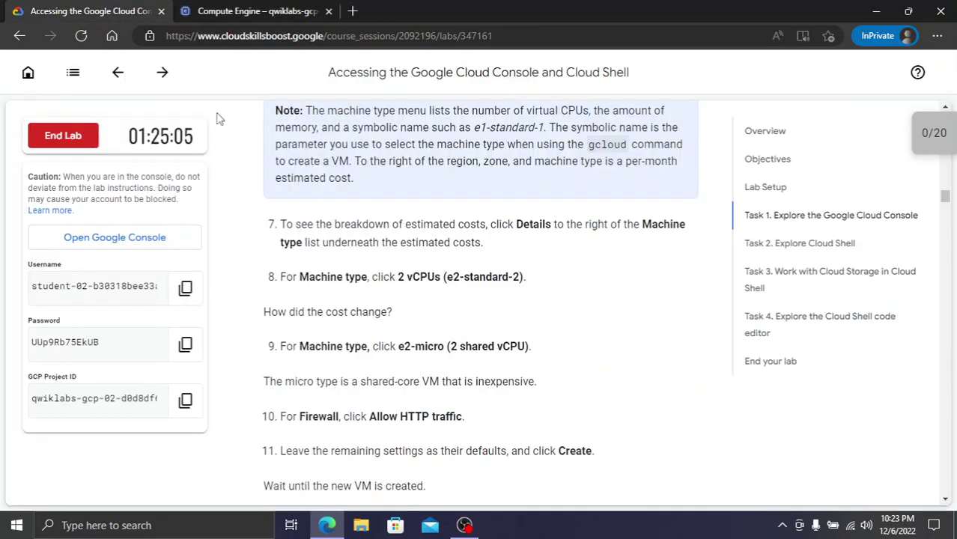
{"action": "left_click", "coordinate": [235, 6]}
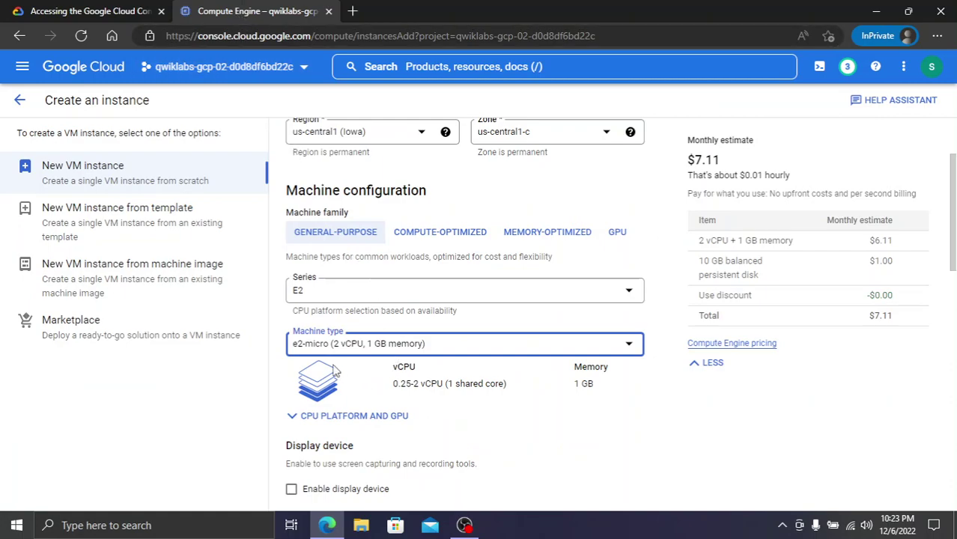
Switch the machine type to e2-standard-2 (2 vCPU, 8 GB) and confirm it against lab step 8
{"action": "left_click", "coordinate": [376, 349]}
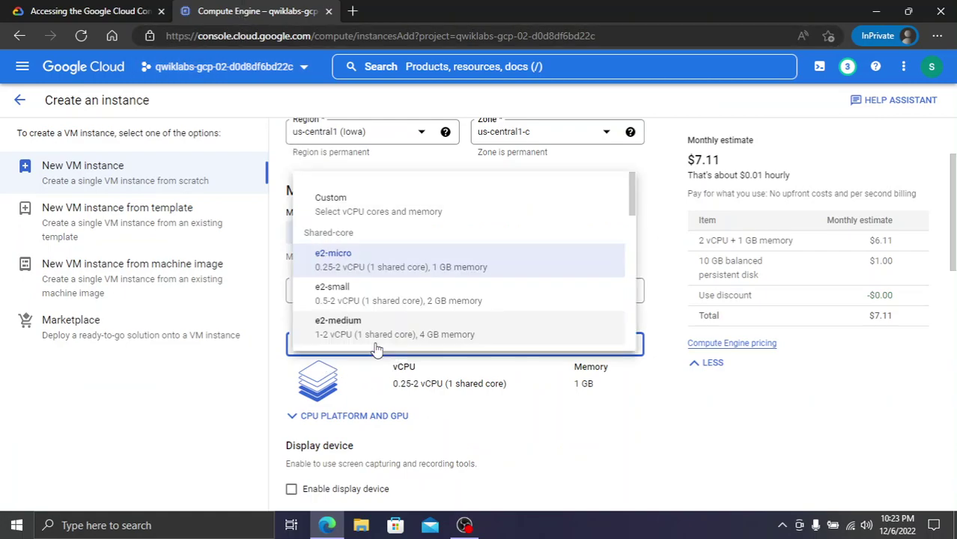
{"action": "scroll", "coordinate": [378, 344], "scroll_direction": "down", "scroll_amount": 1}
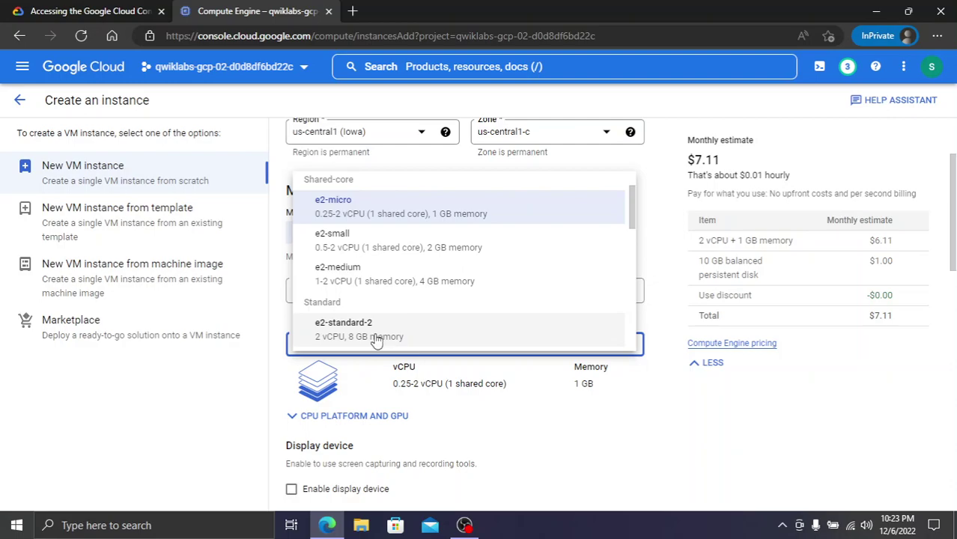
{"action": "scroll", "coordinate": [377, 341], "scroll_direction": "down", "scroll_amount": 1}
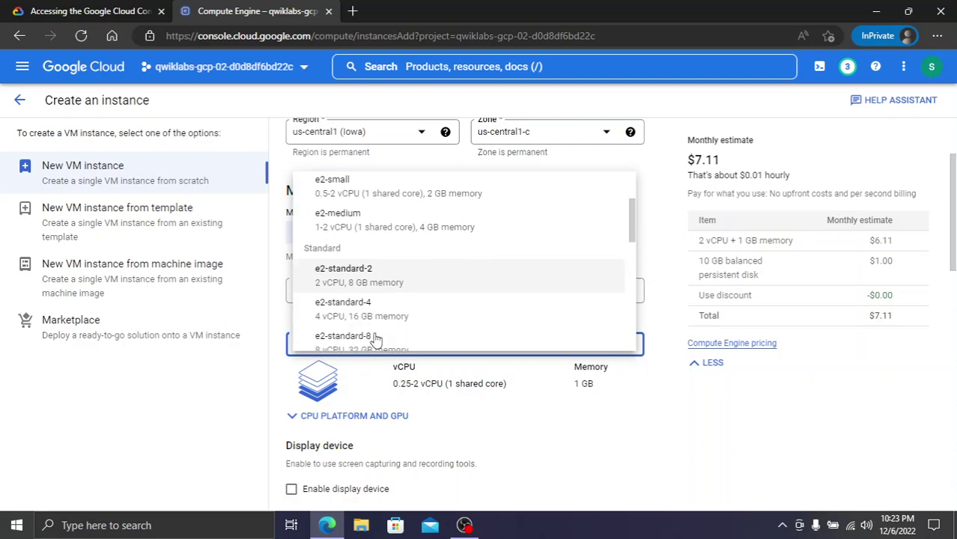
{"action": "left_click", "coordinate": [340, 274]}
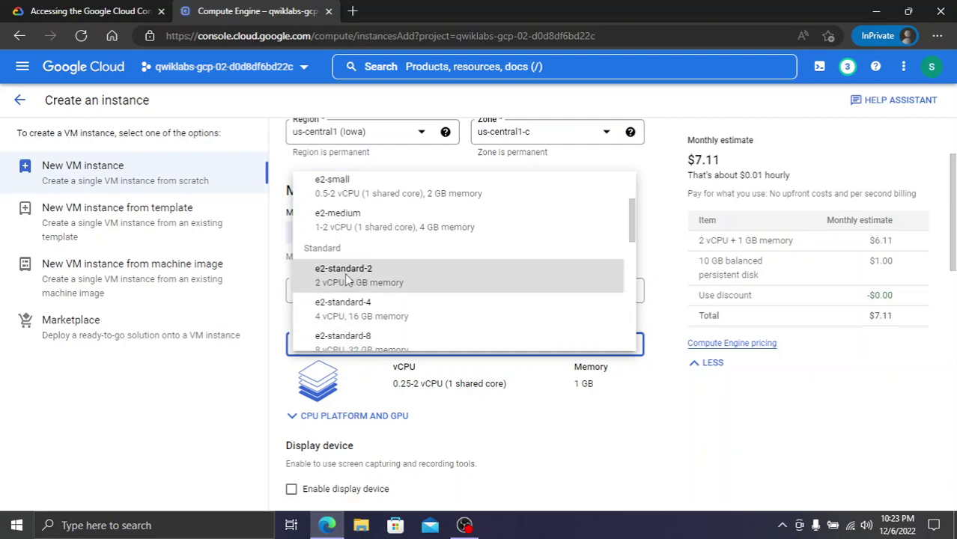
{"action": "left_click", "coordinate": [74, 9]}
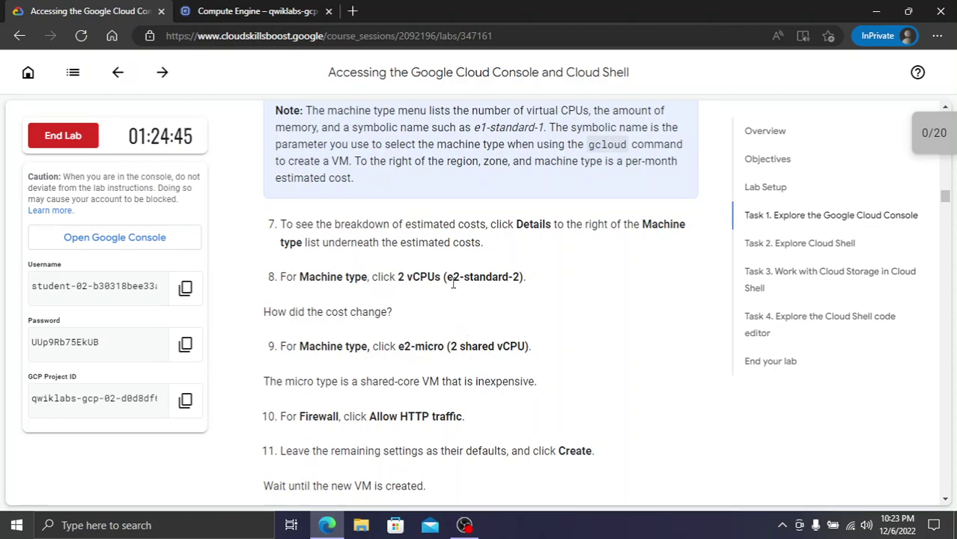
{"action": "left_click_drag", "start_coordinate": [447, 277], "coordinate": [531, 290]}
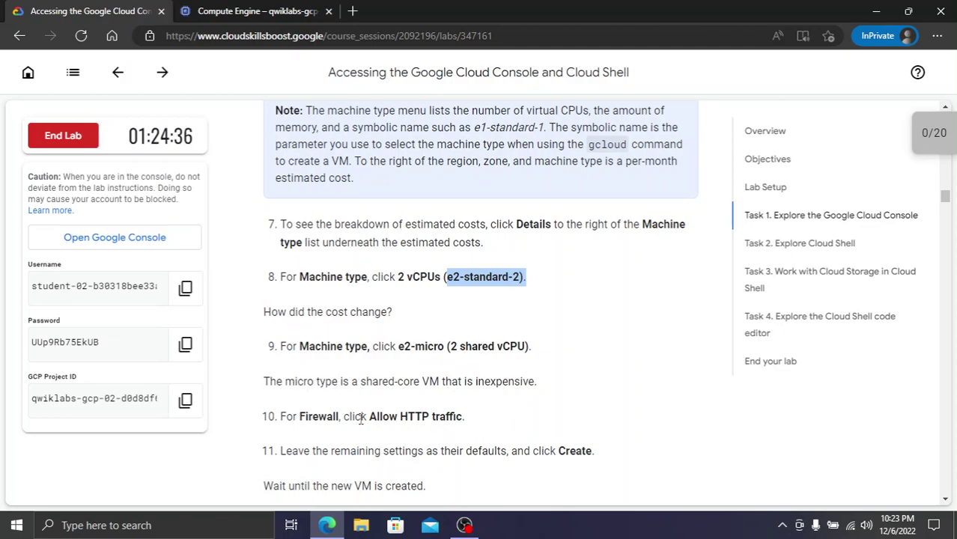
{"action": "scroll", "coordinate": [361, 415], "scroll_direction": "down", "scroll_amount": 1}
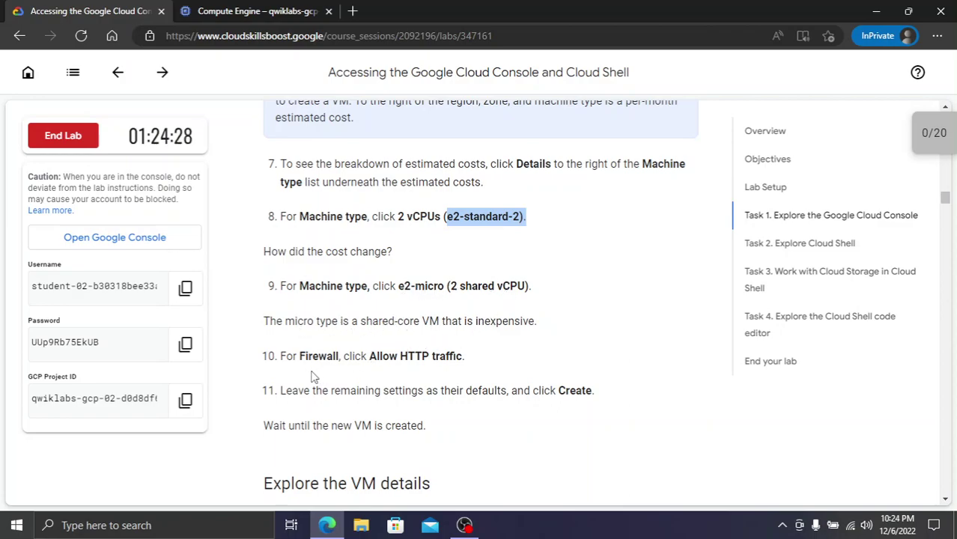
{"action": "scroll", "coordinate": [343, 319], "scroll_direction": "down", "scroll_amount": 1}
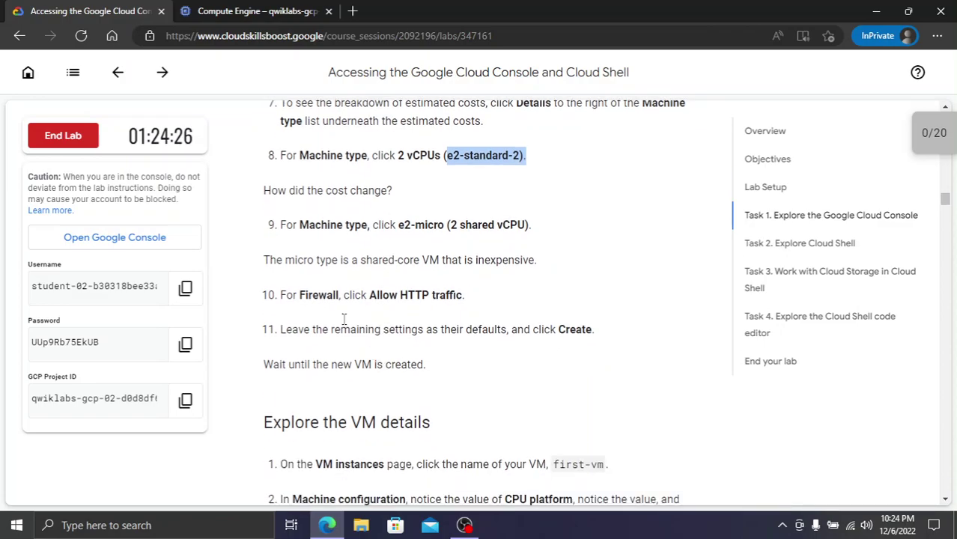
{"action": "key", "text": "ctrl+Tab"}
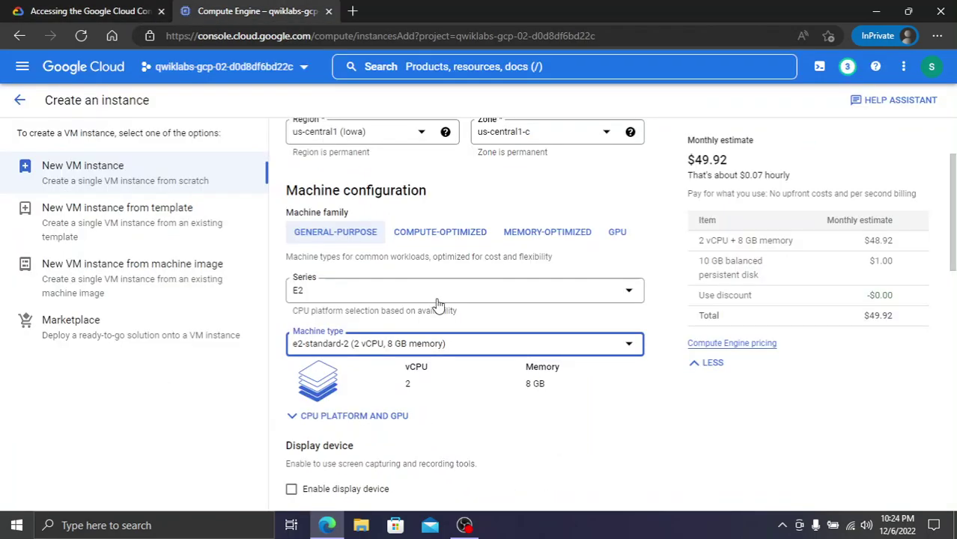
Tick Allow HTTP traffic in the form's Firewall section
{"action": "scroll", "coordinate": [438, 305], "scroll_direction": "down", "scroll_amount": 3}
{"action": "scroll", "coordinate": [439, 305], "scroll_direction": "down", "scroll_amount": 2}
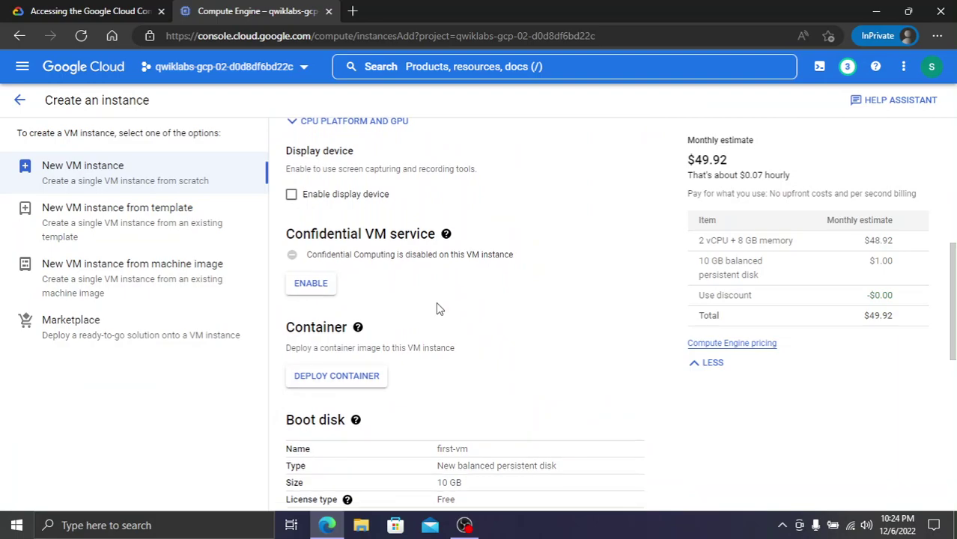
{"action": "scroll", "coordinate": [439, 309], "scroll_direction": "down", "scroll_amount": 8}
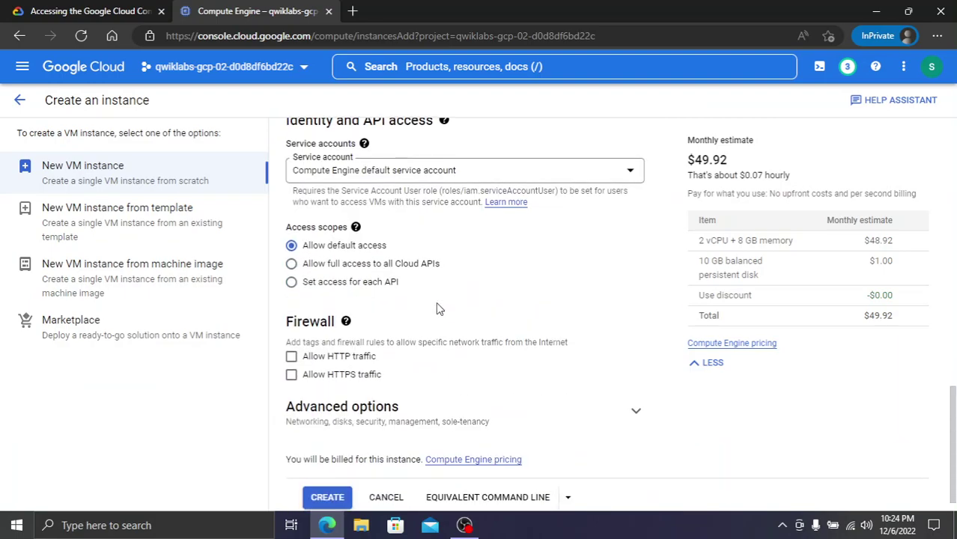
{"action": "scroll", "coordinate": [375, 262], "scroll_direction": "up", "scroll_amount": 1}
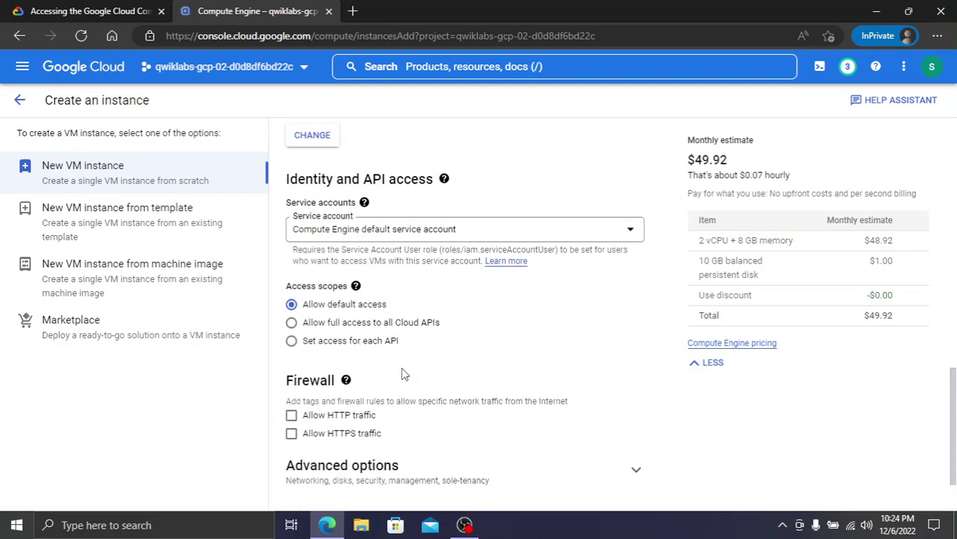
{"action": "left_click", "coordinate": [348, 416]}
Check the remaining lab steps, then submit the first-vm form with CREATE
{"action": "left_click", "coordinate": [139, 11]}
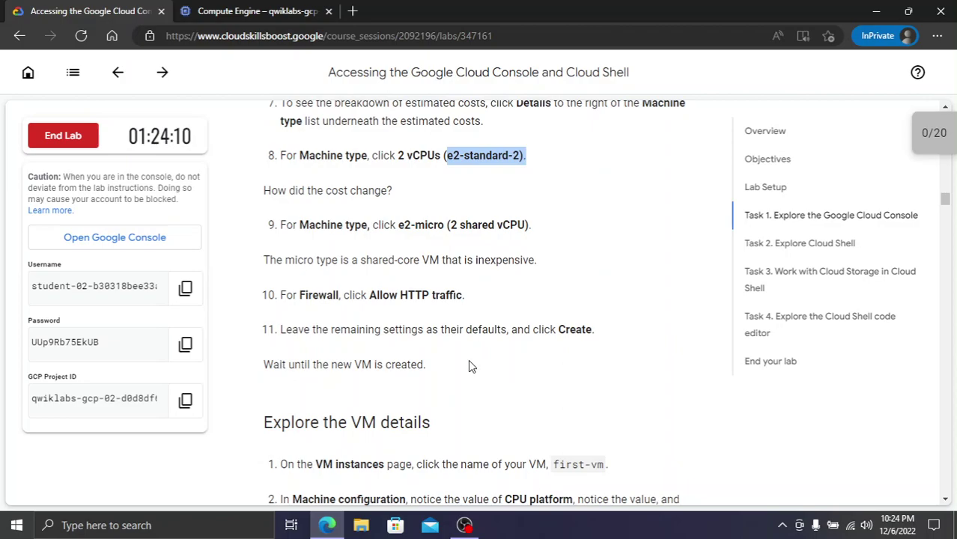
{"action": "scroll", "coordinate": [470, 366], "scroll_direction": "down", "scroll_amount": 1}
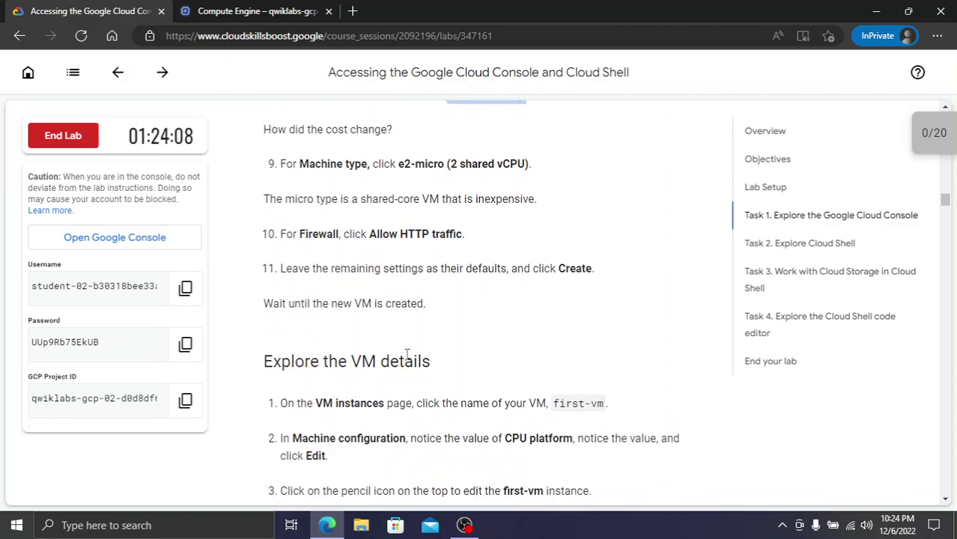
{"action": "scroll", "coordinate": [411, 363], "scroll_direction": "down", "scroll_amount": 1}
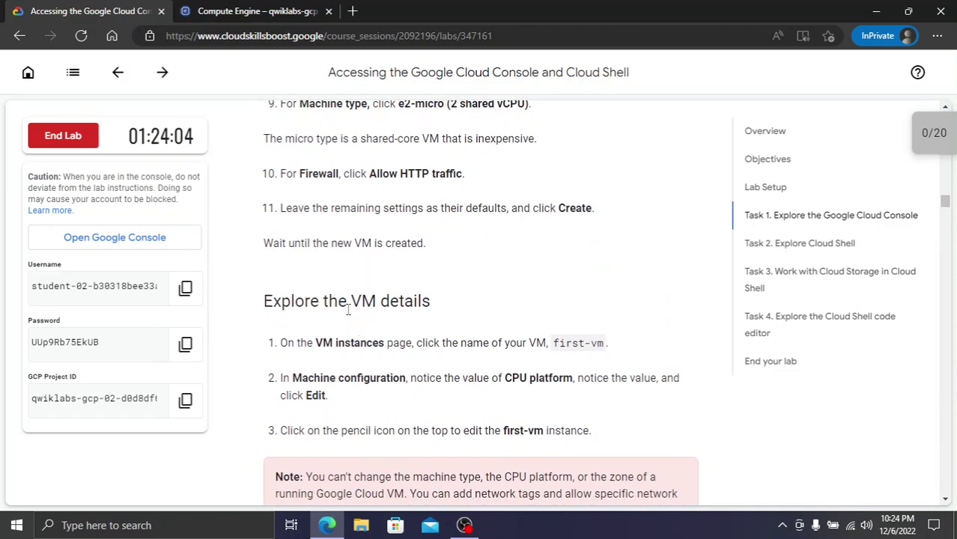
{"action": "scroll", "coordinate": [346, 314], "scroll_direction": "down", "scroll_amount": 2}
{"action": "scroll", "coordinate": [347, 318], "scroll_direction": "down", "scroll_amount": 4}
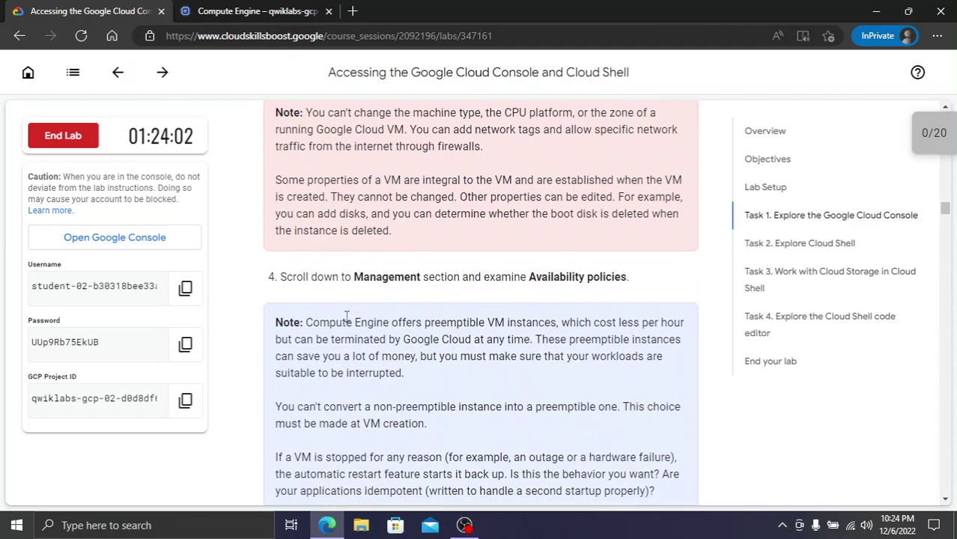
{"action": "scroll", "coordinate": [346, 314], "scroll_direction": "down", "scroll_amount": 3}
{"action": "scroll", "coordinate": [346, 308], "scroll_direction": "up", "scroll_amount": 7}
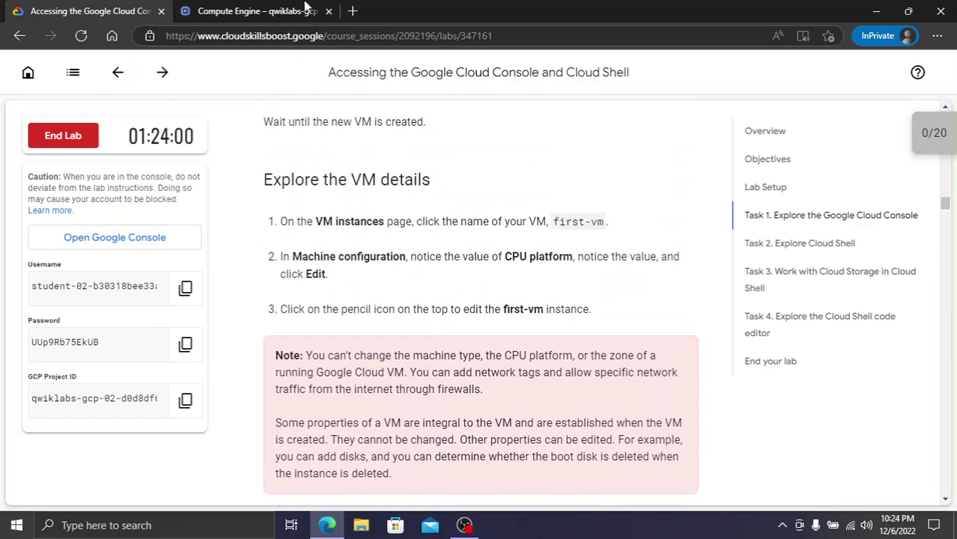
{"action": "left_click", "coordinate": [306, 9]}
{"action": "scroll", "coordinate": [408, 357], "scroll_direction": "down", "scroll_amount": 1}
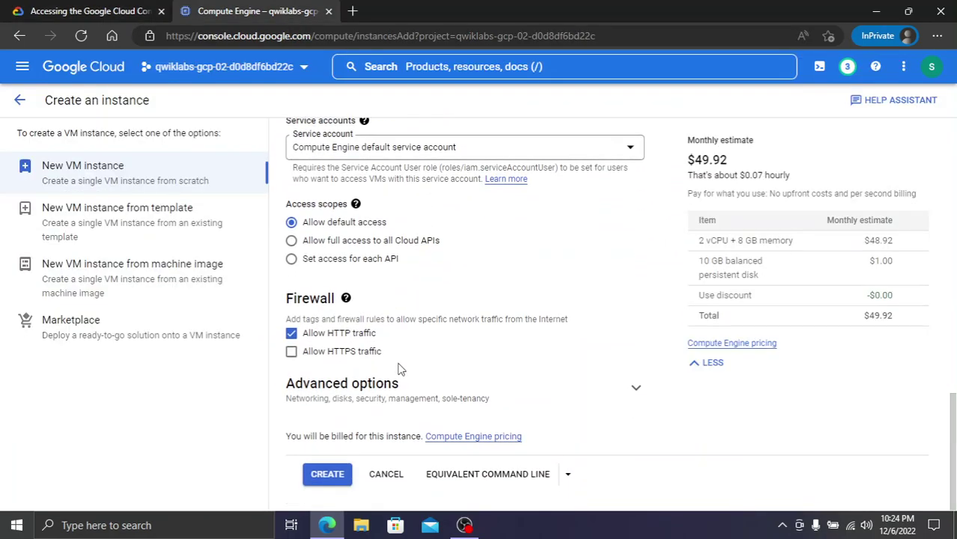
{"action": "left_click", "coordinate": [334, 485]}
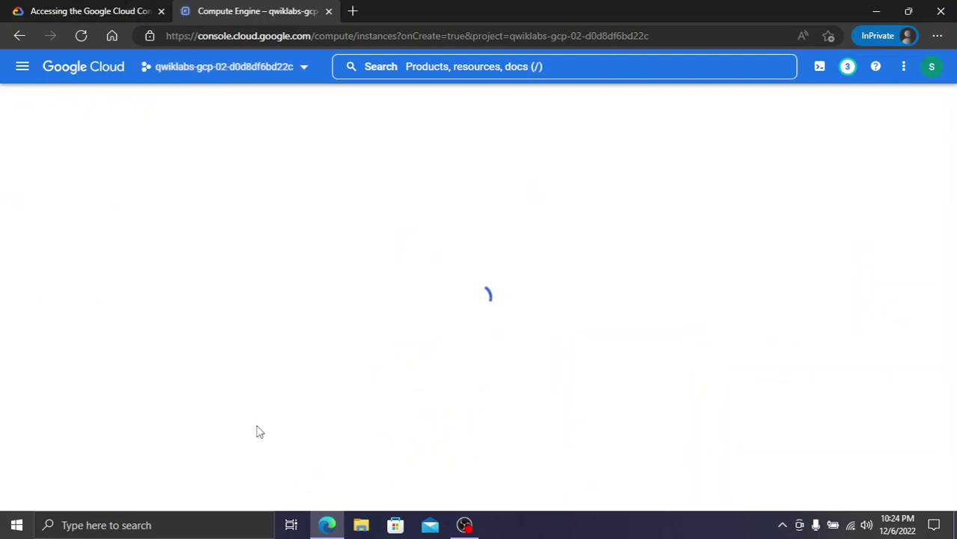
Review the 2 vCPUs and e2-micro machine type notes in lab steps 8 and 9
{"action": "left_click", "coordinate": [131, 10]}
{"action": "scroll", "coordinate": [473, 272], "scroll_direction": "up", "scroll_amount": 3}
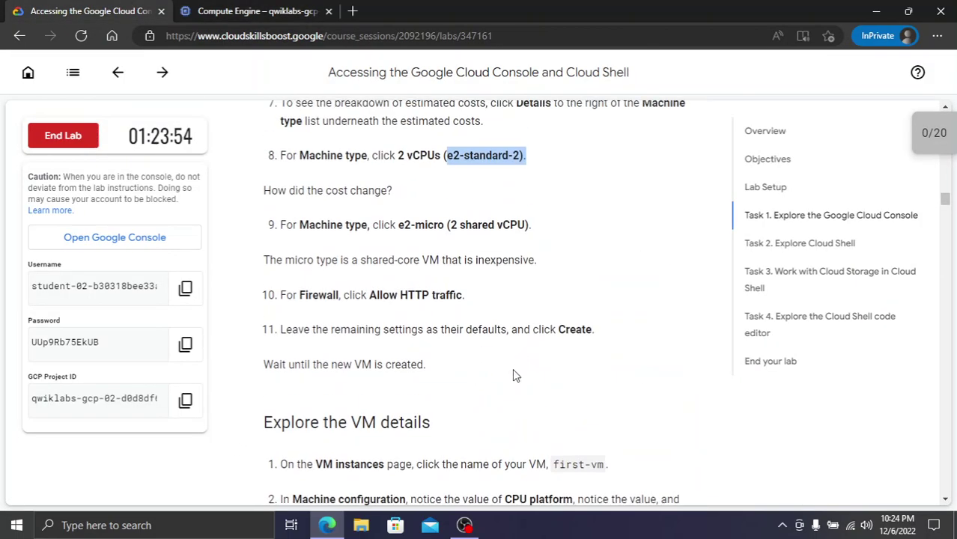
{"action": "left_click_drag", "start_coordinate": [397, 155], "coordinate": [419, 155]}
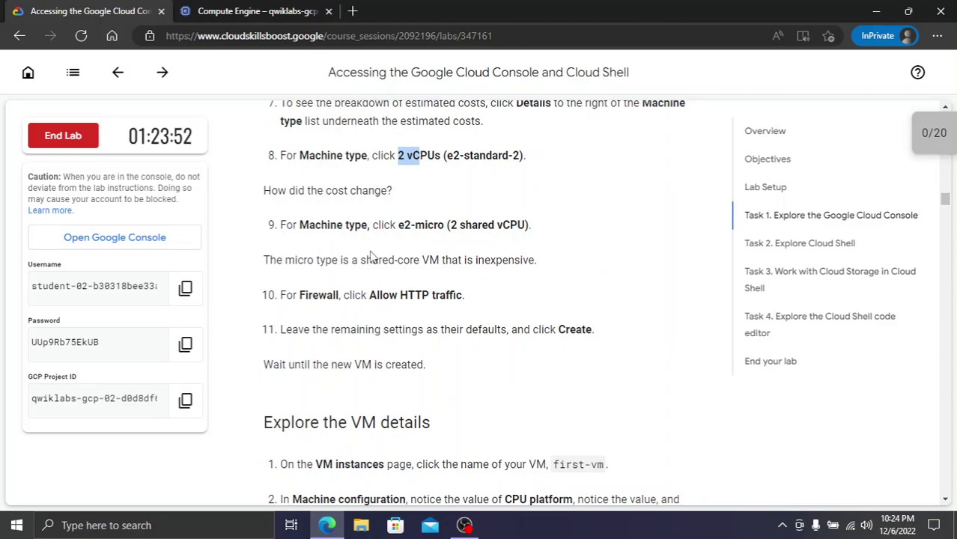
{"action": "left_click_drag", "start_coordinate": [398, 226], "coordinate": [443, 226]}
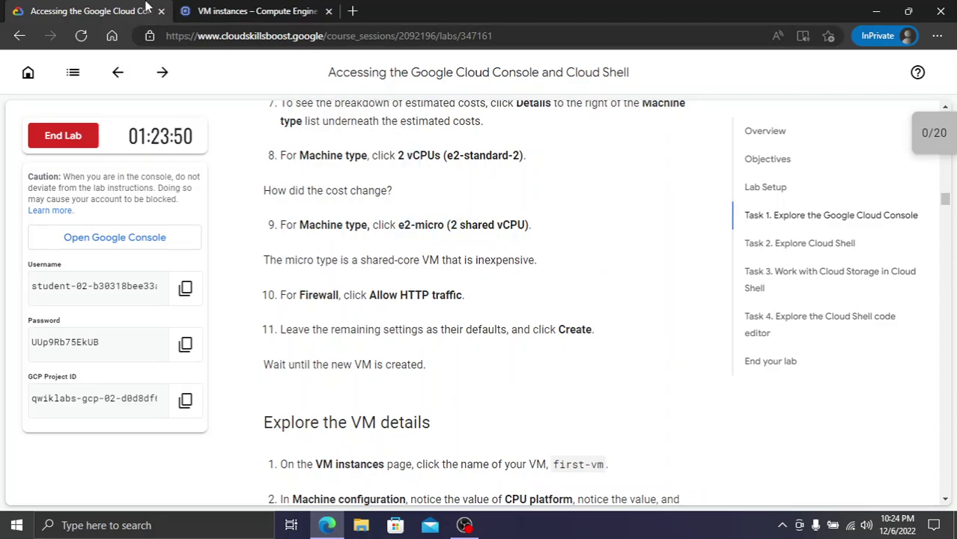
{"action": "left_click", "coordinate": [224, 12]}
{"action": "key", "text": "ctrl+shift+Tab"}
{"action": "scroll", "coordinate": [369, 274], "scroll_direction": "down", "scroll_amount": 2}
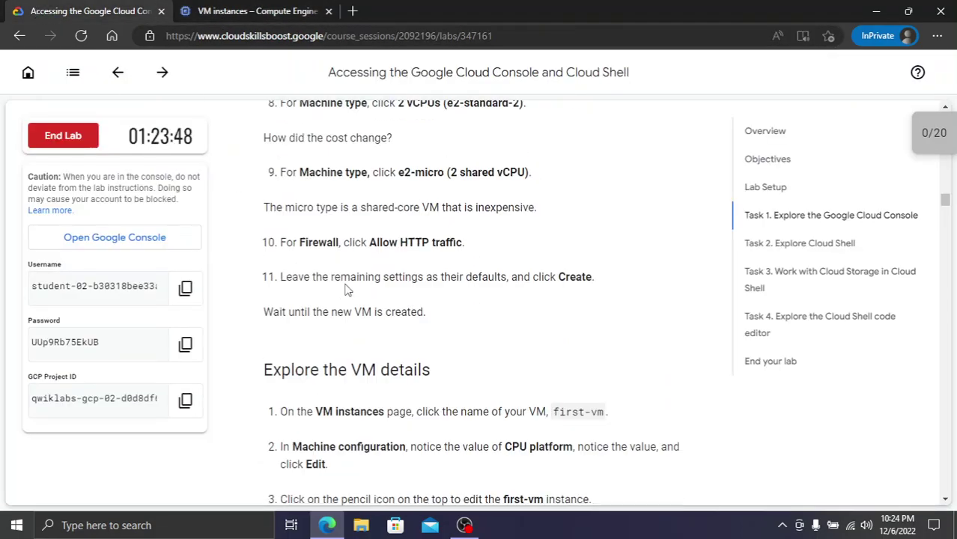
{"action": "scroll", "coordinate": [369, 274], "scroll_direction": "up", "scroll_amount": 4}
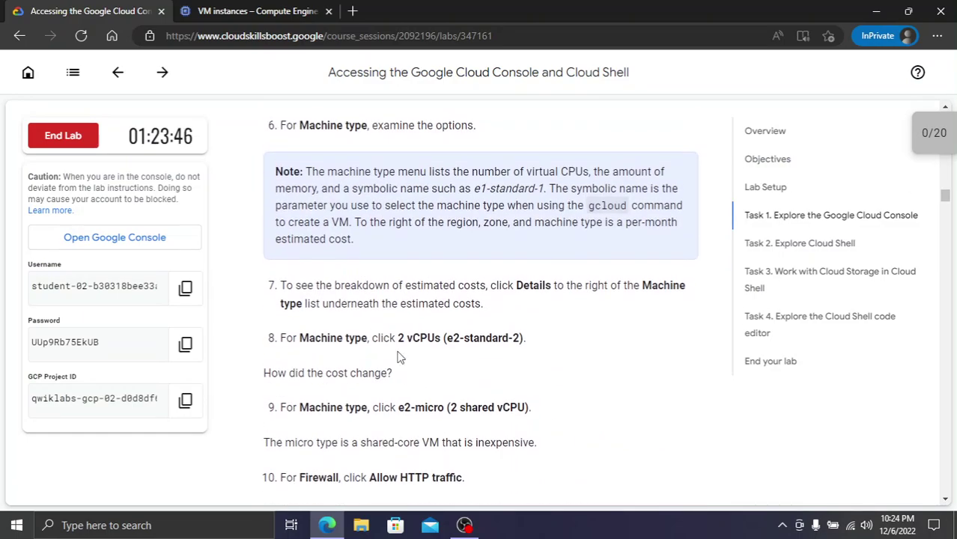
{"action": "left_click_drag", "start_coordinate": [528, 339], "coordinate": [397, 338]}
{"action": "left_click", "coordinate": [444, 360]}
Scroll the lab down to the 'Create an IAM service account' section
{"action": "scroll", "coordinate": [444, 359], "scroll_direction": "down", "scroll_amount": 2}
{"action": "scroll", "coordinate": [445, 378], "scroll_direction": "down", "scroll_amount": 2}
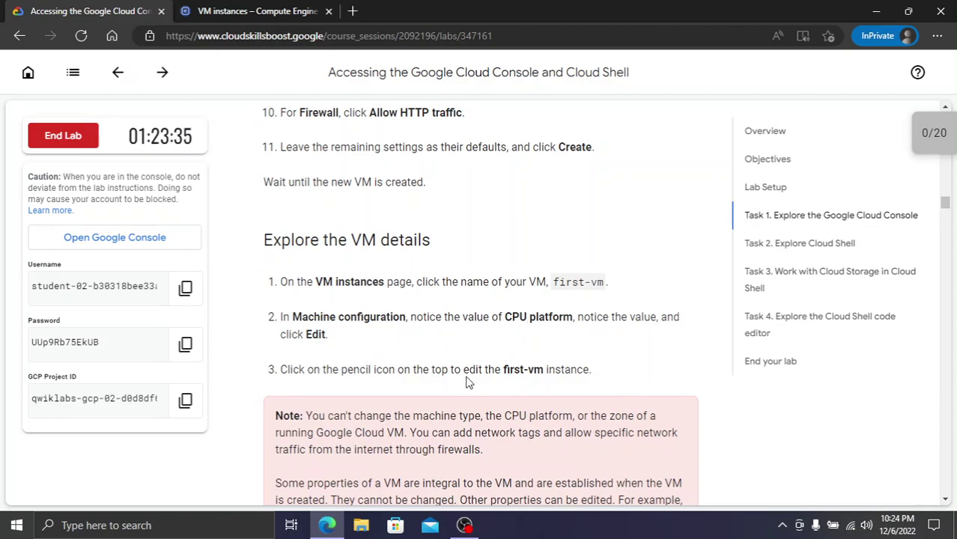
{"action": "scroll", "coordinate": [523, 370], "scroll_direction": "down", "scroll_amount": 3}
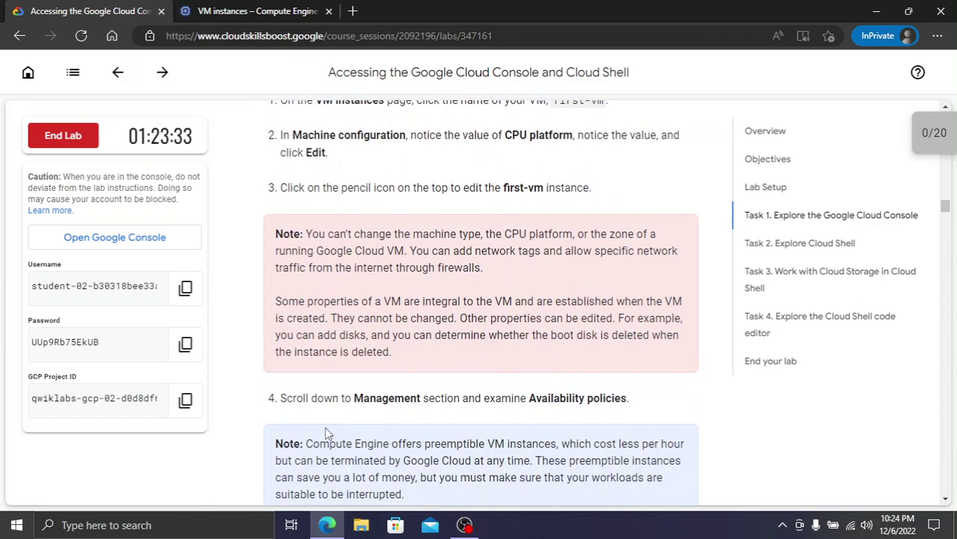
{"action": "scroll", "coordinate": [554, 412], "scroll_direction": "down", "scroll_amount": 5}
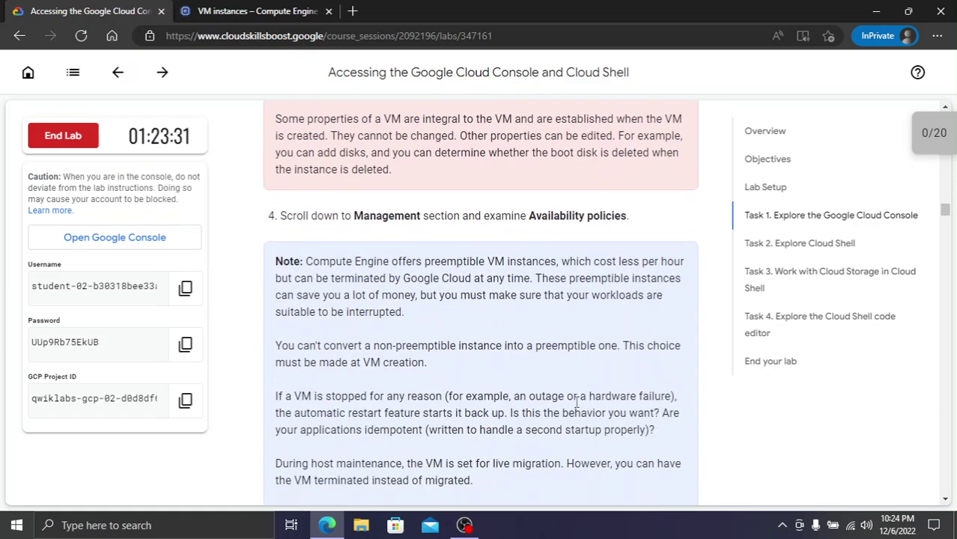
{"action": "scroll", "coordinate": [524, 405], "scroll_direction": "down", "scroll_amount": 2}
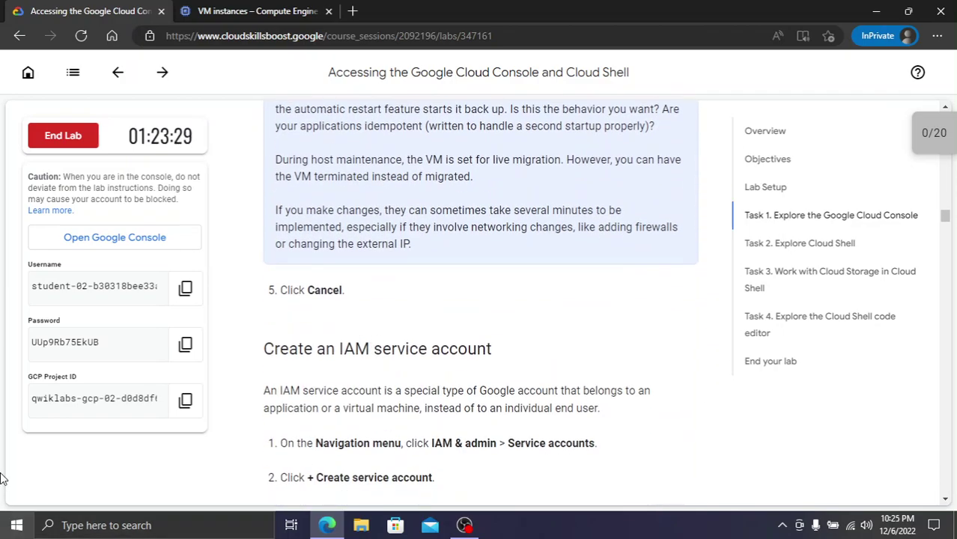
{"action": "scroll", "coordinate": [344, 363], "scroll_direction": "down", "scroll_amount": 1}
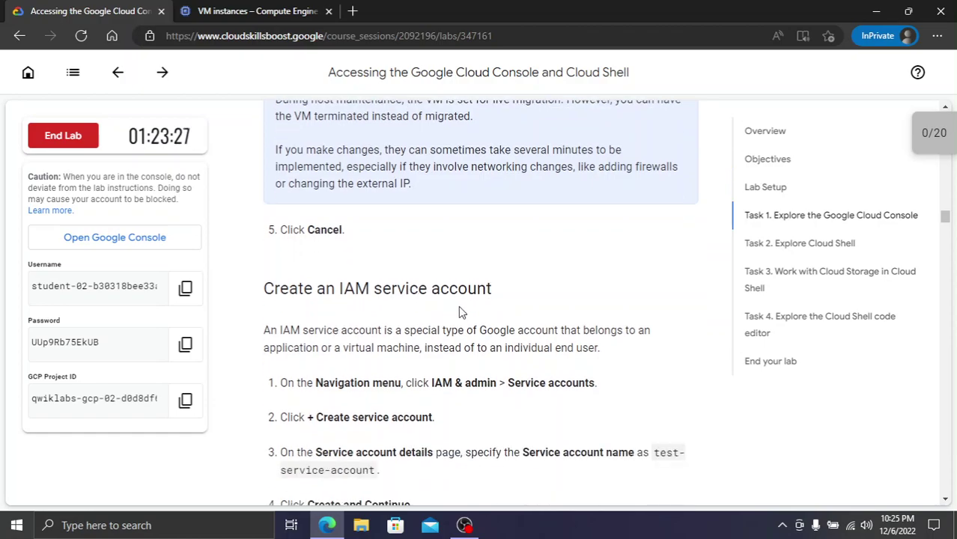
{"action": "scroll", "coordinate": [503, 397], "scroll_direction": "down", "scroll_amount": 1}
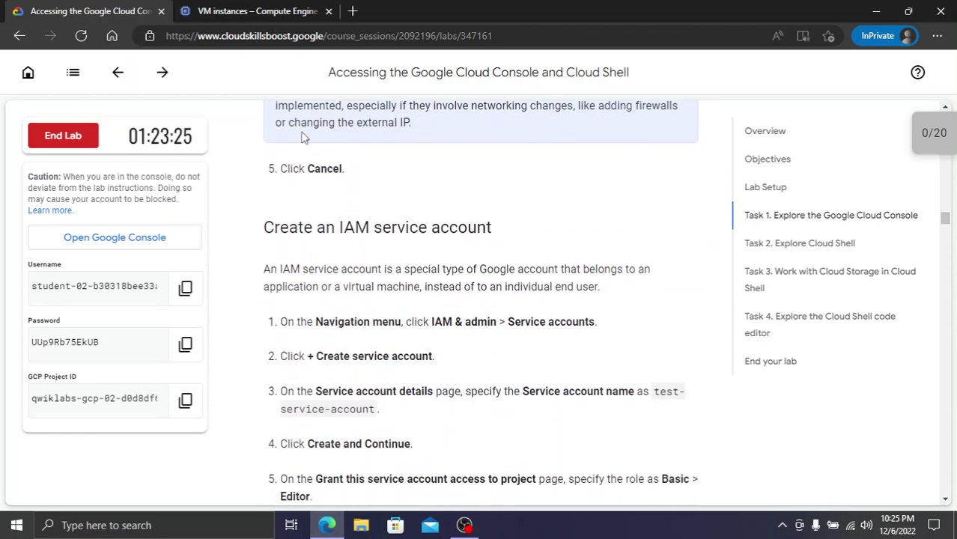
Go to IAM & Admin > Service Accounts from the console's Navigation menu
{"action": "left_click", "coordinate": [258, 11]}
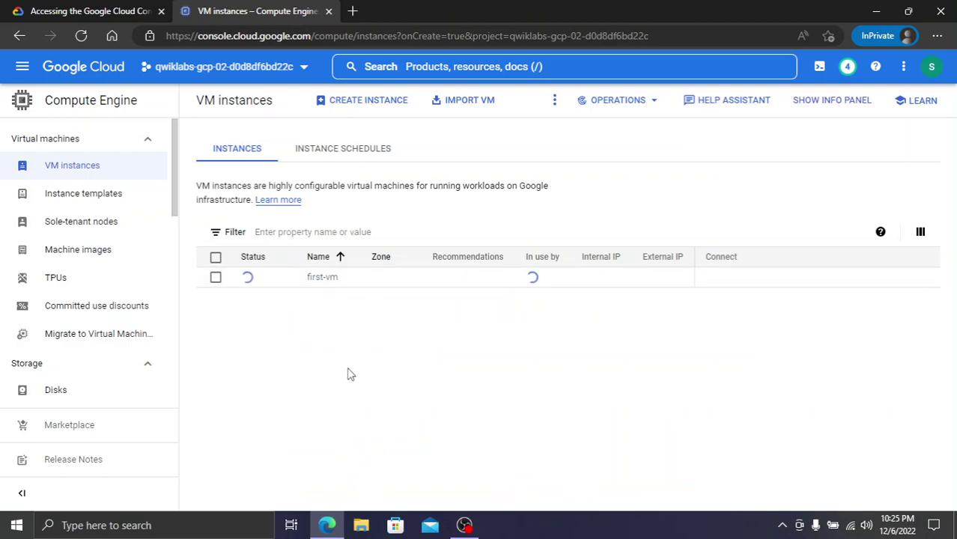
{"action": "left_click", "coordinate": [143, 10]}
{"action": "left_click", "coordinate": [243, 9]}
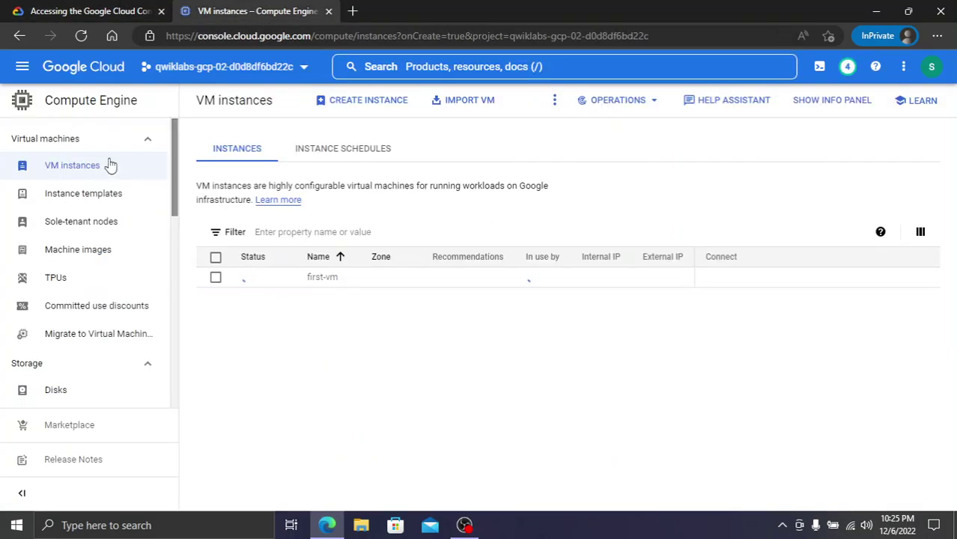
{"action": "left_click", "coordinate": [22, 66]}
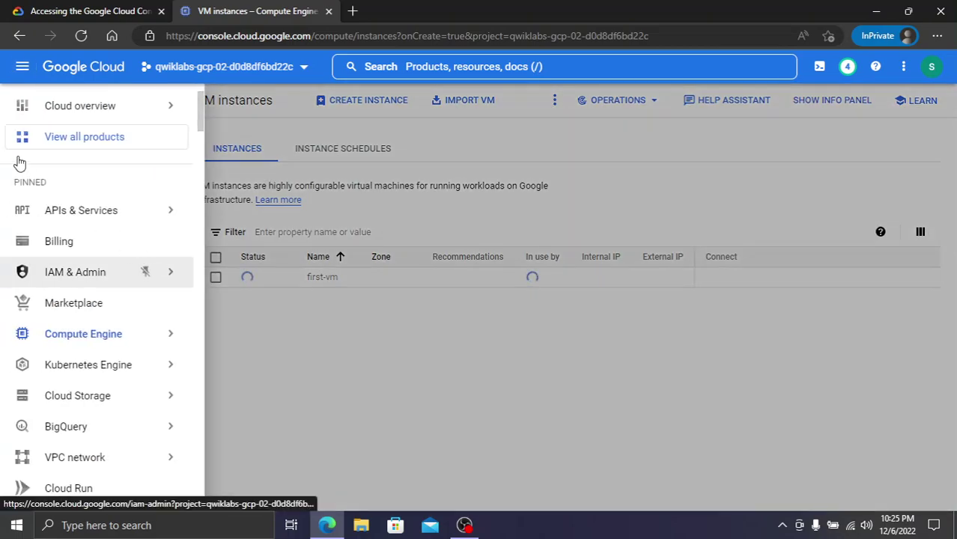
{"action": "mouse_move", "coordinate": [97, 275]}
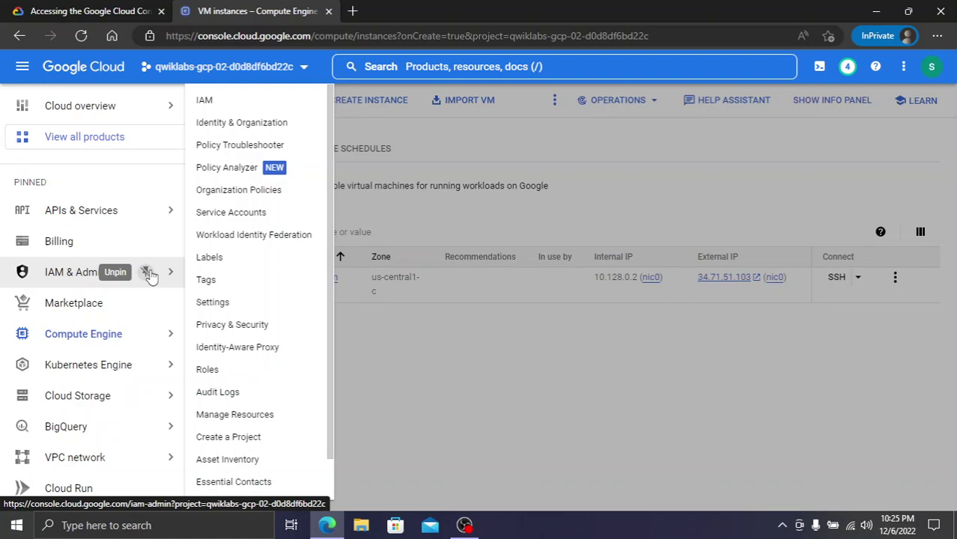
{"action": "left_click", "coordinate": [252, 215]}
Copy the name test-service-account from the lab instructions
{"action": "left_click", "coordinate": [147, 13]}
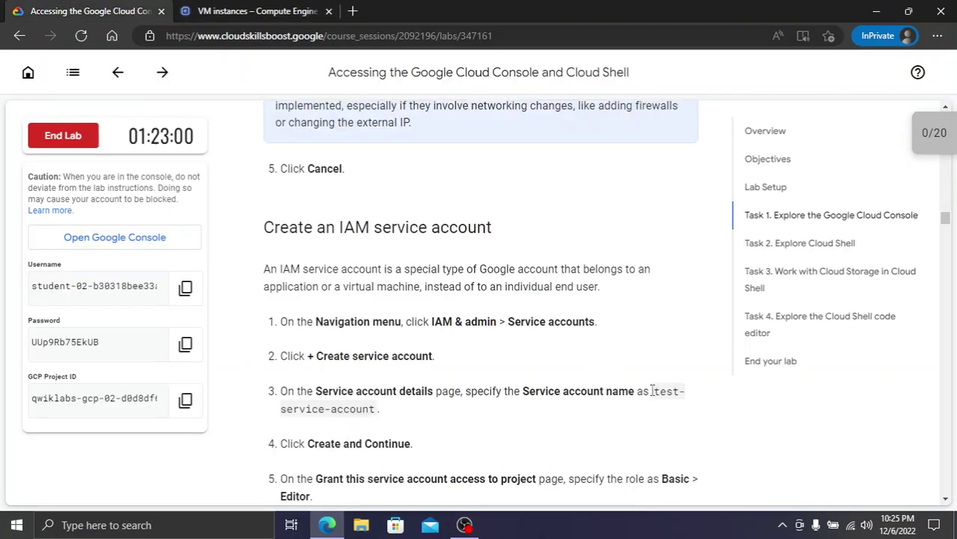
{"action": "left_click_drag", "start_coordinate": [655, 395], "coordinate": [378, 414]}
{"action": "key", "text": "ctrl+c"}
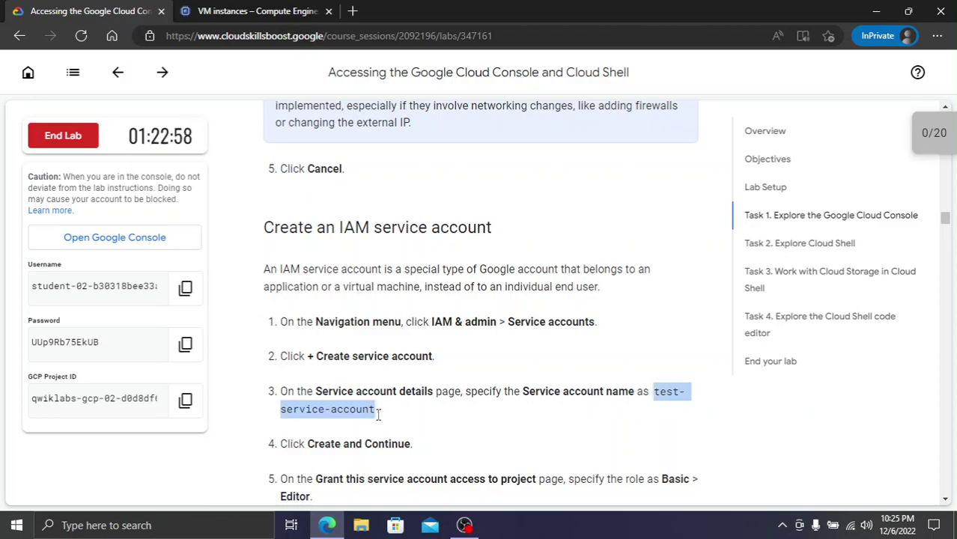
{"action": "left_click", "coordinate": [211, 9]}
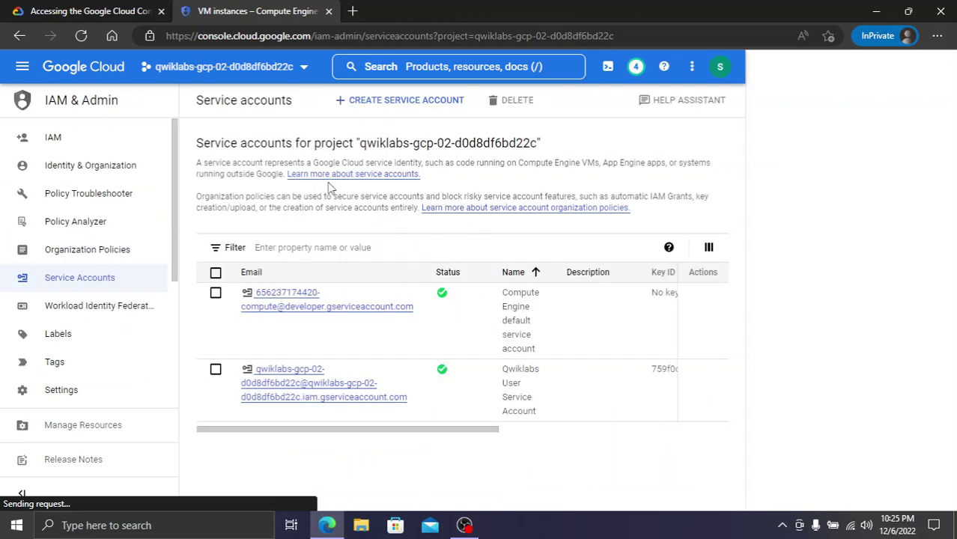
Start a new service account, paste test-service-account as its name, and Create and Continue
{"action": "left_click", "coordinate": [381, 105]}
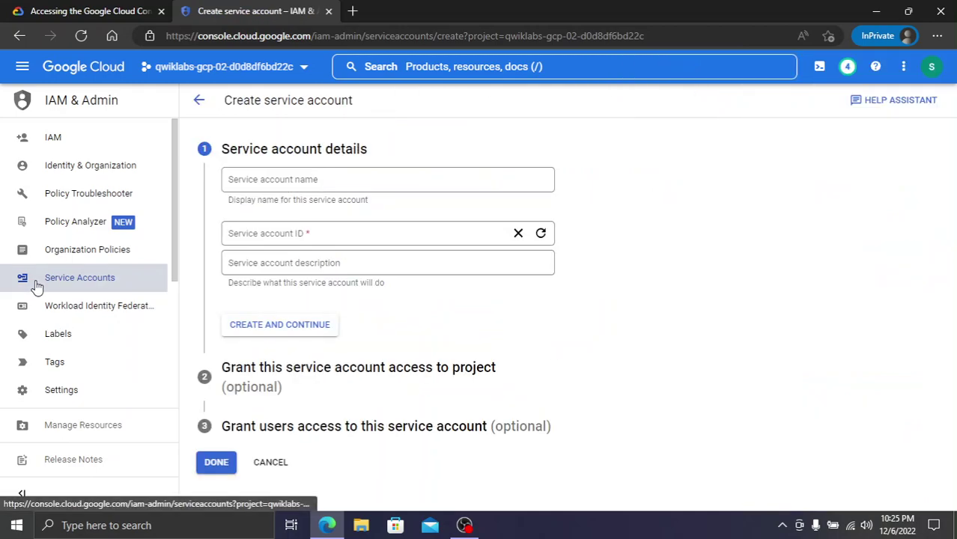
{"action": "left_click", "coordinate": [276, 178]}
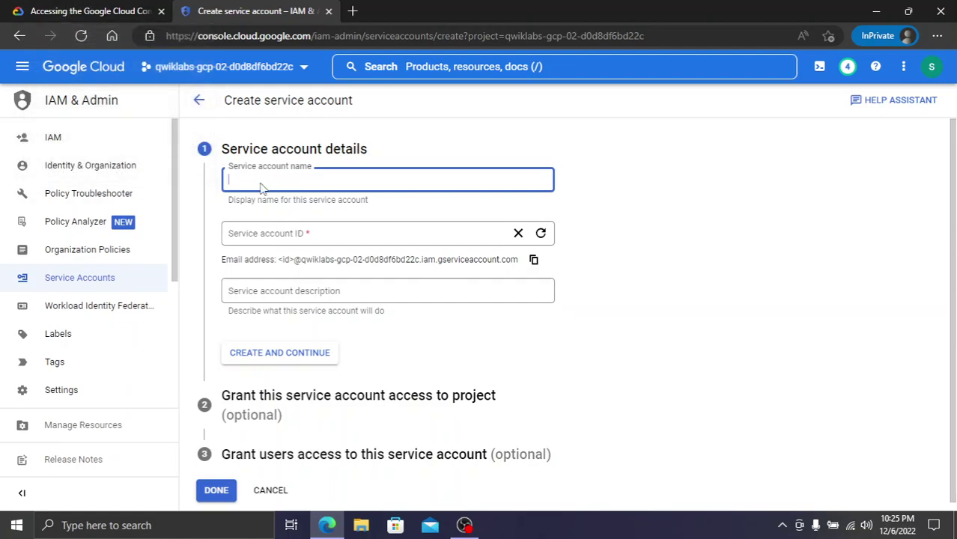
{"action": "key", "text": "ctrl+v"}
{"action": "key", "text": "ctrl+shift+Tab"}
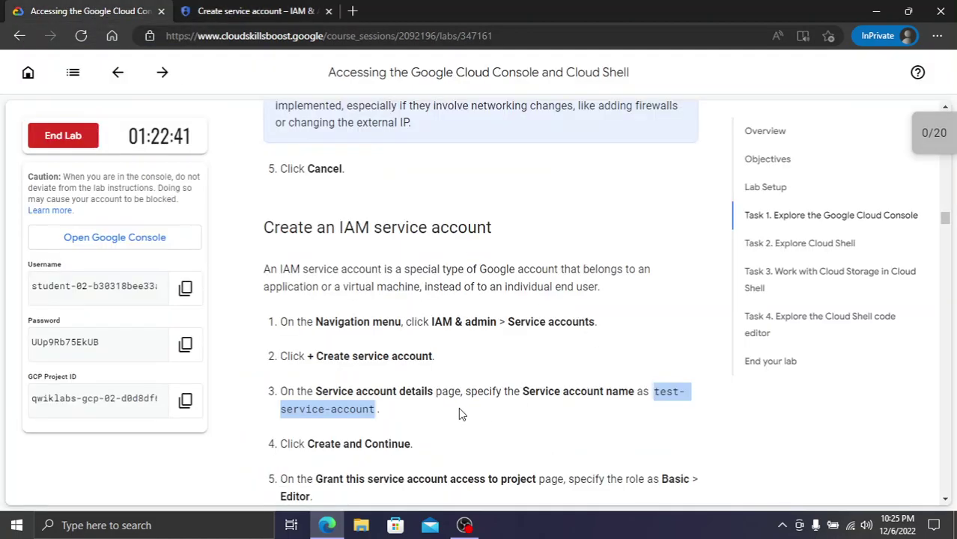
{"action": "scroll", "coordinate": [458, 407], "scroll_direction": "down", "scroll_amount": 2}
{"action": "left_click", "coordinate": [281, 9]}
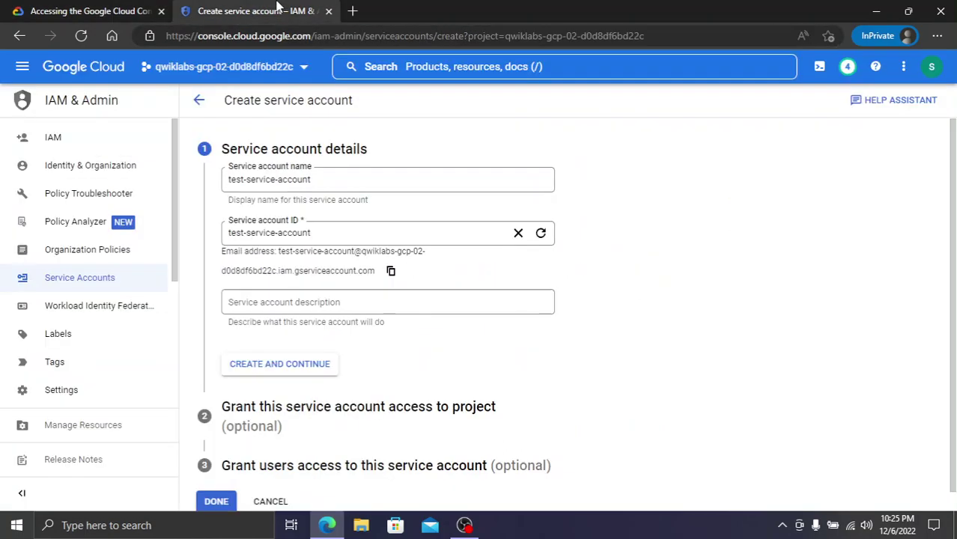
{"action": "left_click", "coordinate": [303, 374]}
{"action": "left_click", "coordinate": [70, 10]}
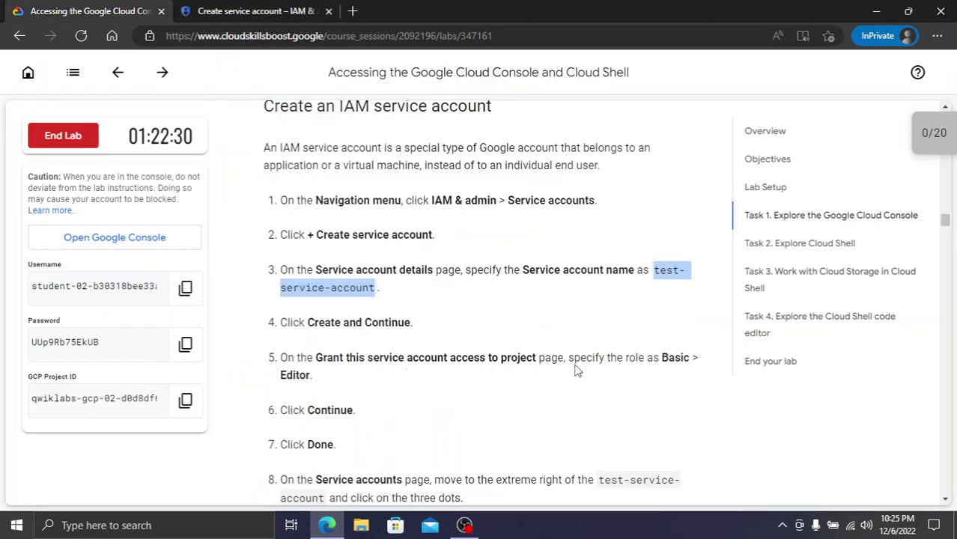
{"action": "scroll", "coordinate": [372, 392], "scroll_direction": "down", "scroll_amount": 1}
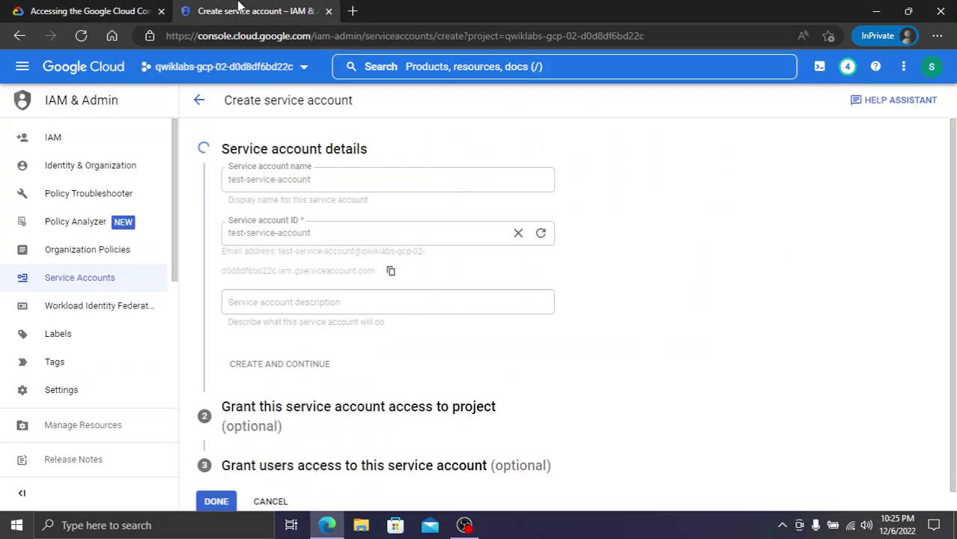
{"action": "left_click", "coordinate": [270, 363]}
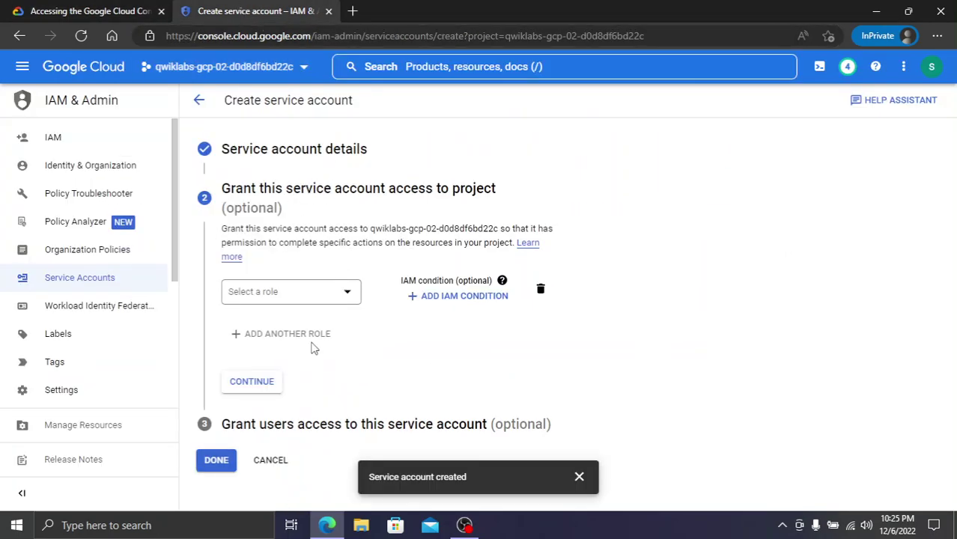
Grant test-service-account the Basic > Editor role, then Continue and Done
{"action": "left_click", "coordinate": [337, 297]}
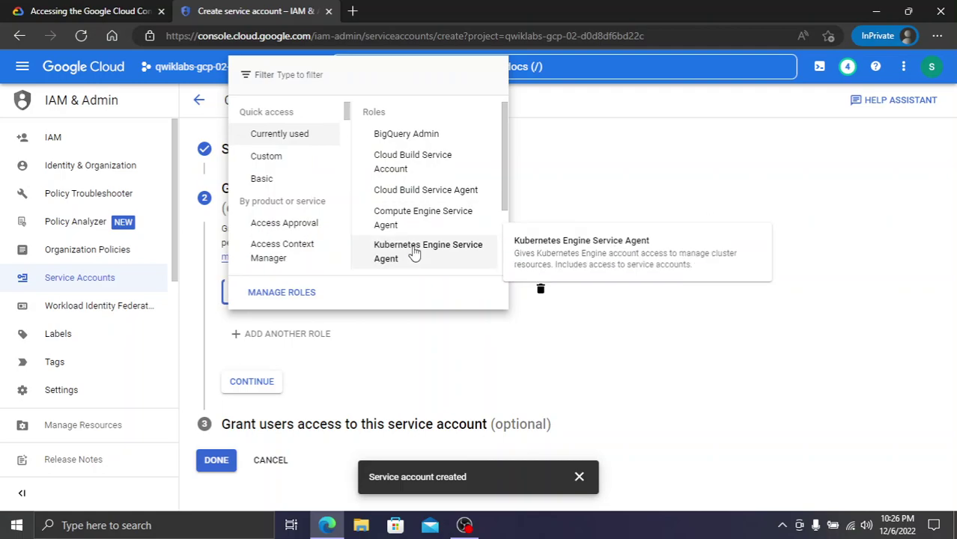
{"action": "mouse_move", "coordinate": [300, 181]}
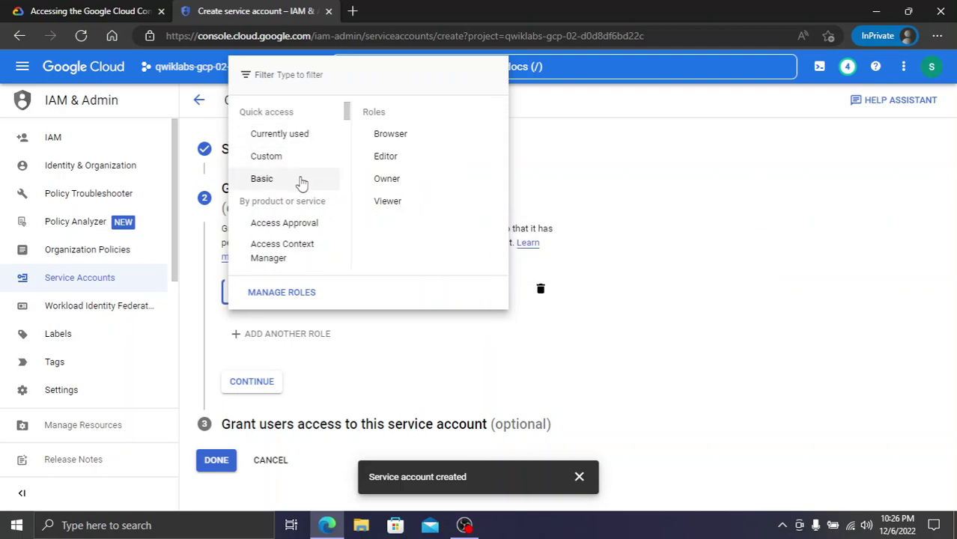
{"action": "left_click", "coordinate": [377, 160]}
{"action": "key", "text": "ctrl+shift+Tab"}
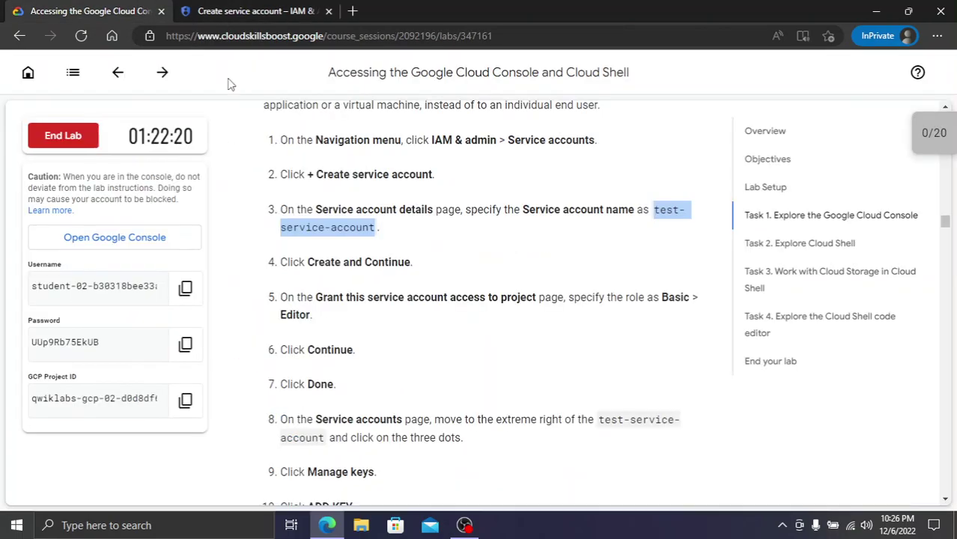
{"action": "left_click", "coordinate": [217, 11]}
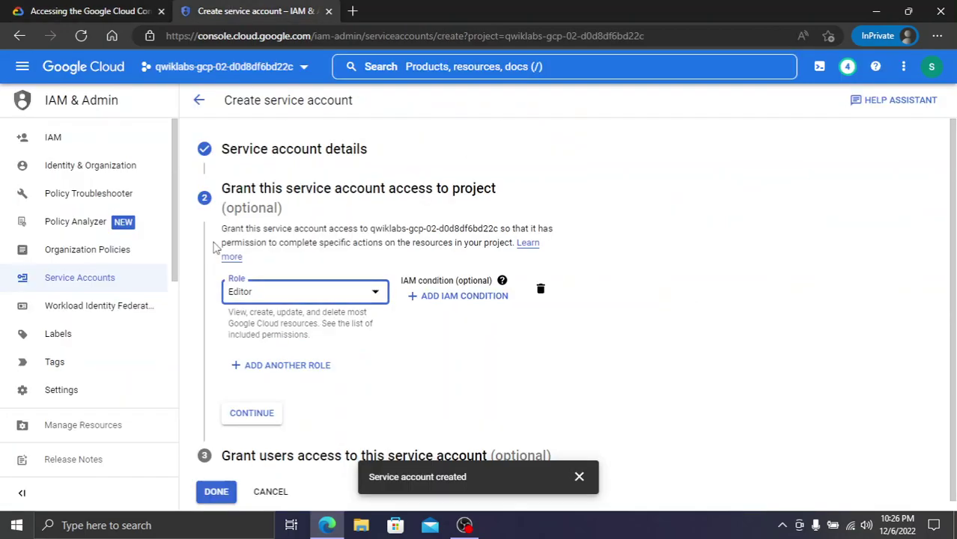
{"action": "left_click", "coordinate": [251, 413]}
{"action": "left_click", "coordinate": [67, 10]}
{"action": "scroll", "coordinate": [369, 298], "scroll_direction": "down", "scroll_amount": 2}
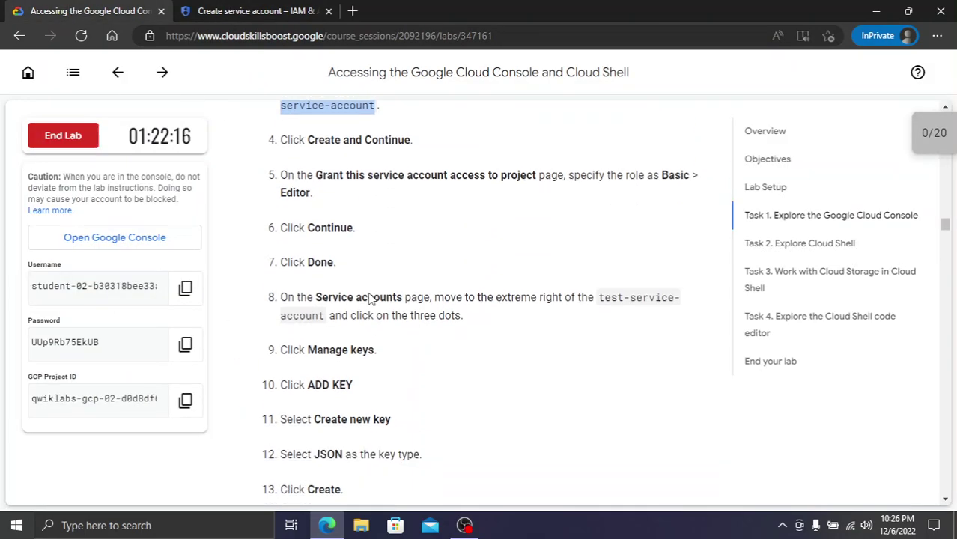
{"action": "left_click", "coordinate": [239, 10]}
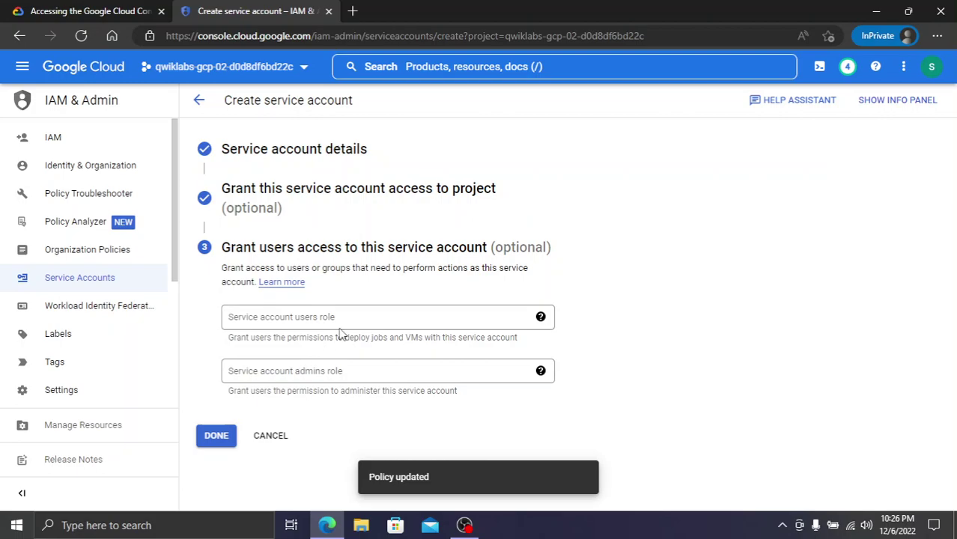
{"action": "left_click", "coordinate": [217, 435]}
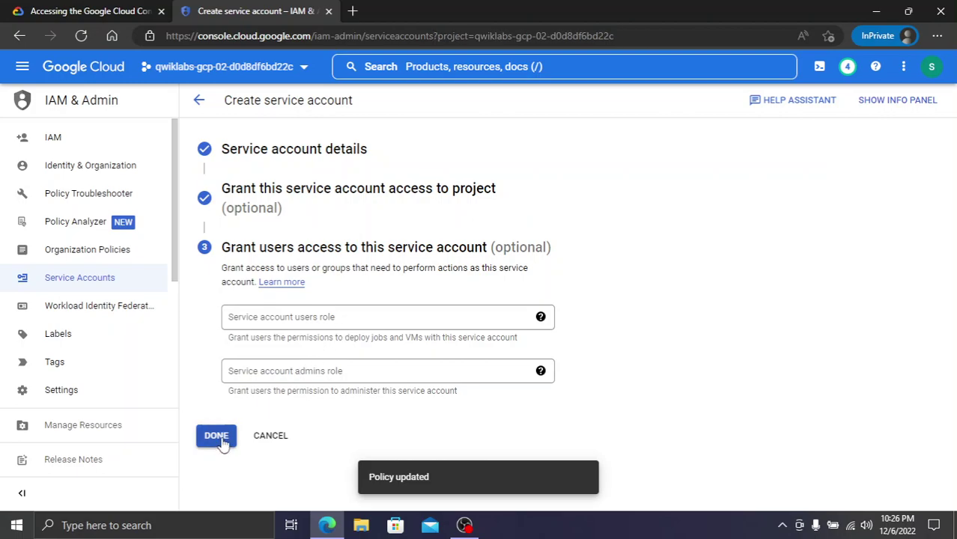
{"action": "left_click", "coordinate": [62, 8]}
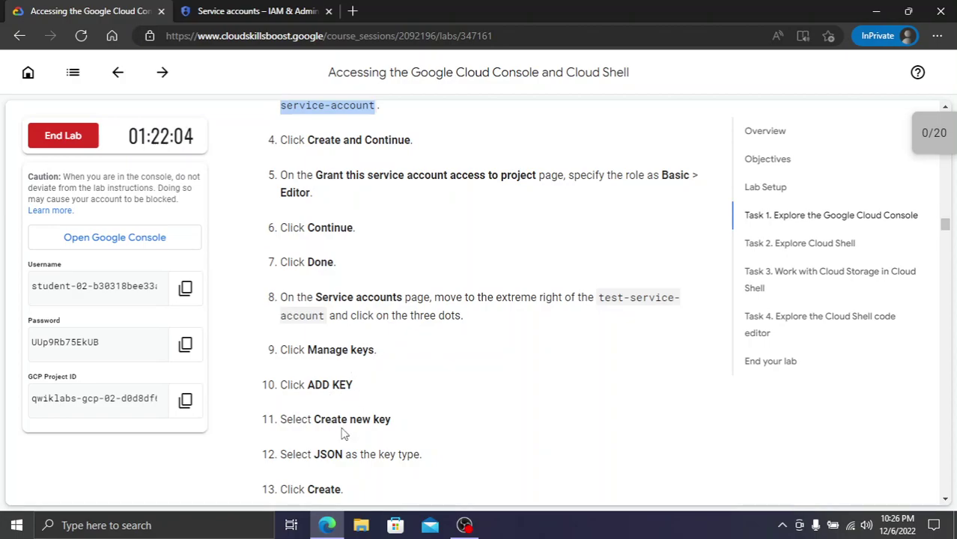
Close the Learn panel and open Manage keys from test-service-account's Actions menu
{"action": "scroll", "coordinate": [357, 417], "scroll_direction": "down", "scroll_amount": 1}
{"action": "left_click", "coordinate": [274, 8]}
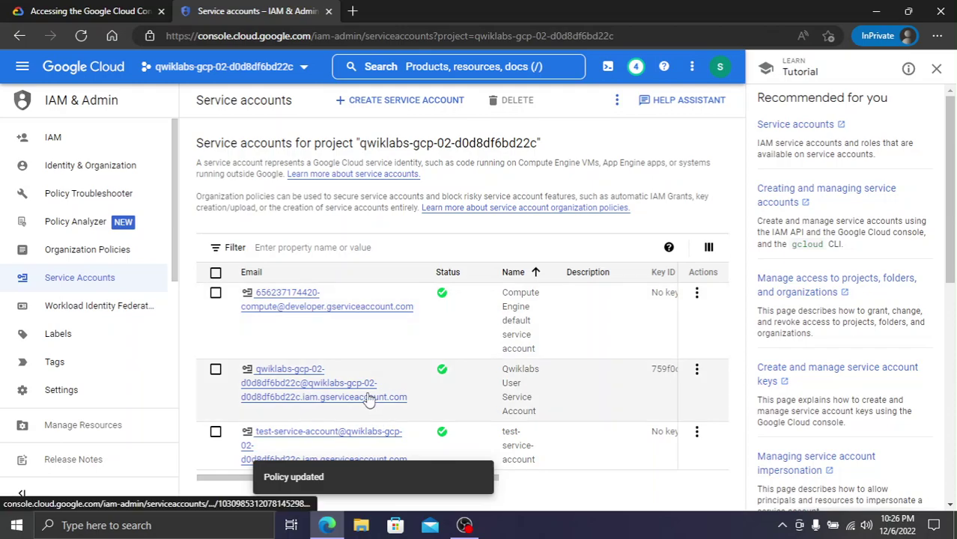
{"action": "left_click", "coordinate": [936, 68]}
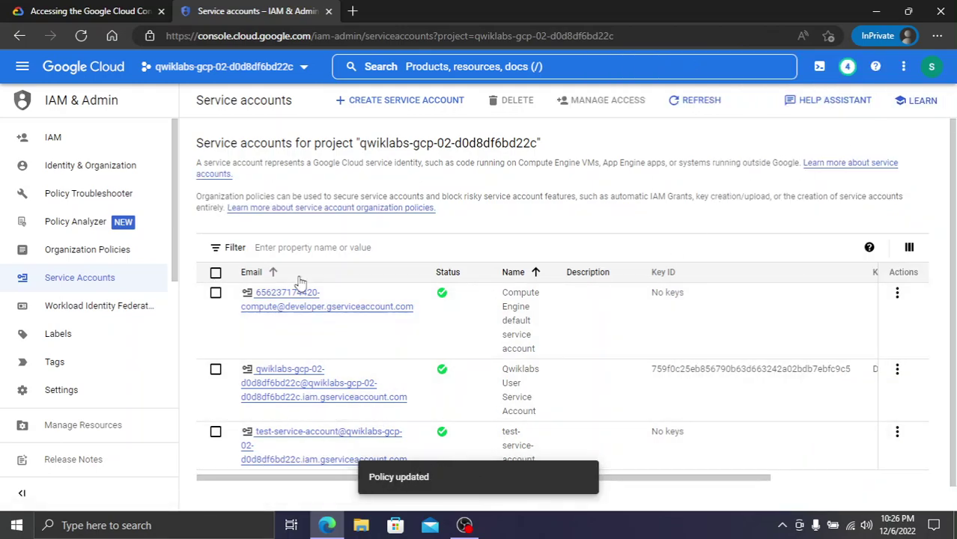
{"action": "scroll", "coordinate": [299, 284], "scroll_direction": "down", "scroll_amount": 1}
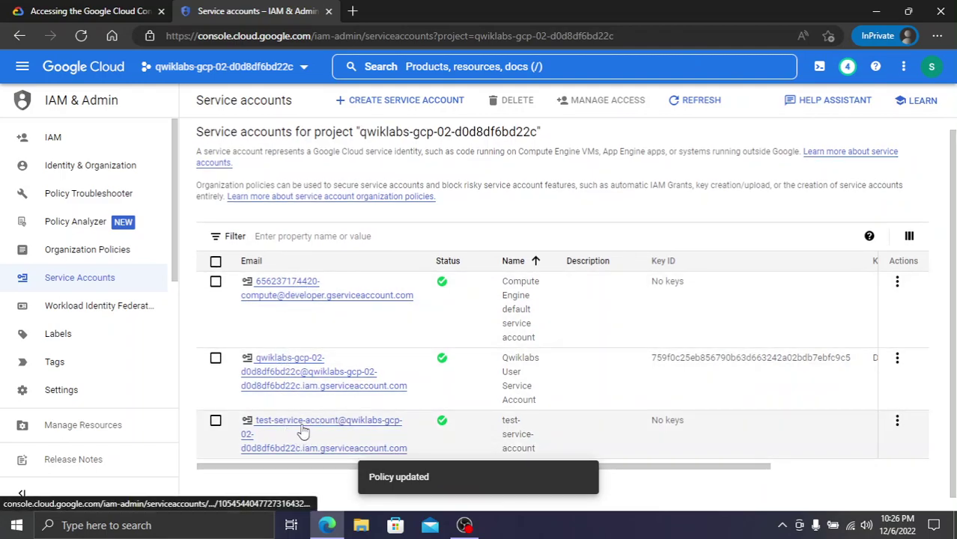
{"action": "left_click", "coordinate": [897, 420]}
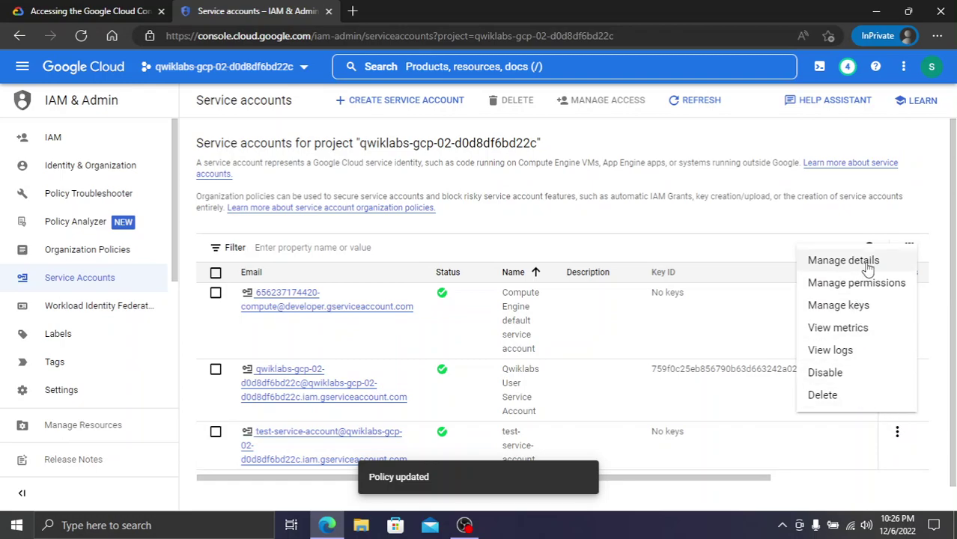
{"action": "left_click", "coordinate": [868, 309]}
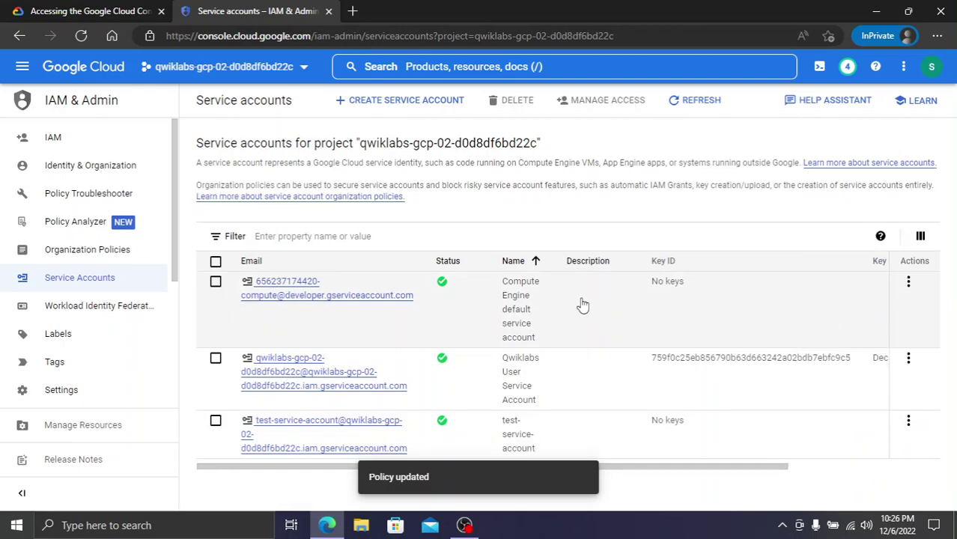
{"action": "left_click", "coordinate": [543, 339]}
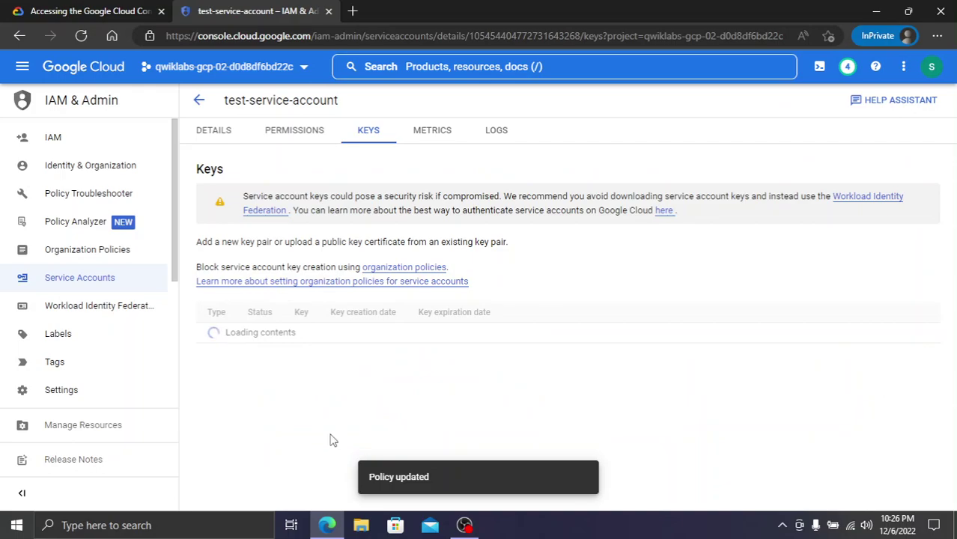
Create and download a new JSON key for test-service-account, then close the saved notice
{"action": "left_click", "coordinate": [247, 313]}
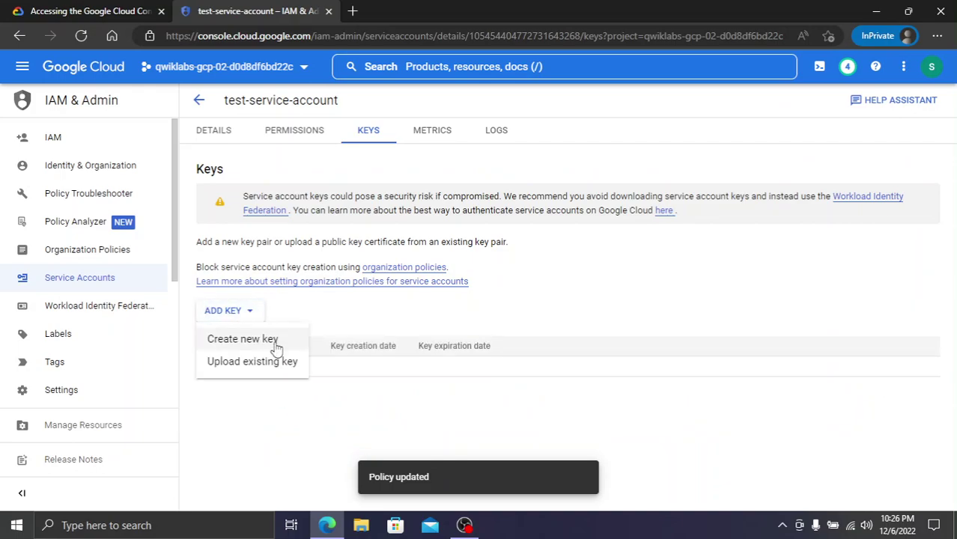
{"action": "left_click", "coordinate": [275, 345]}
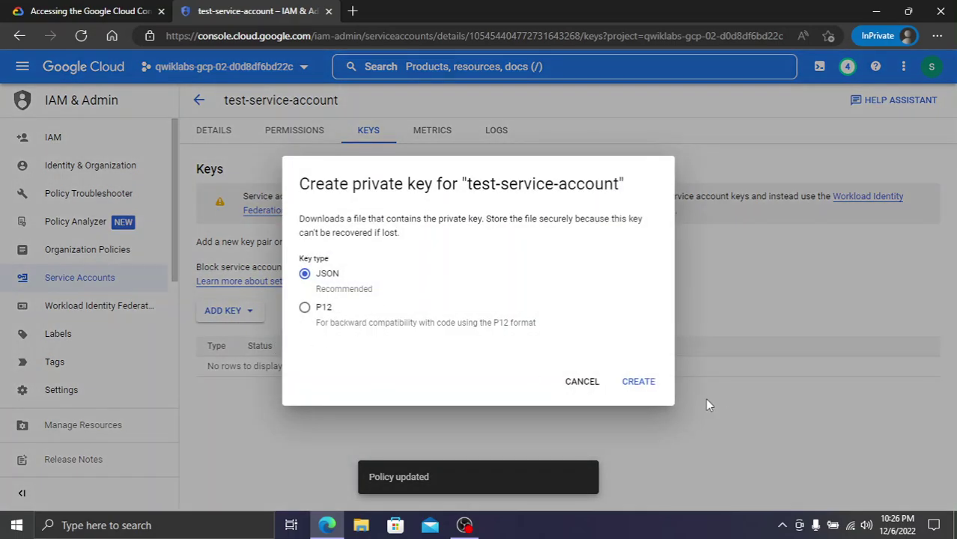
{"action": "left_click", "coordinate": [638, 383]}
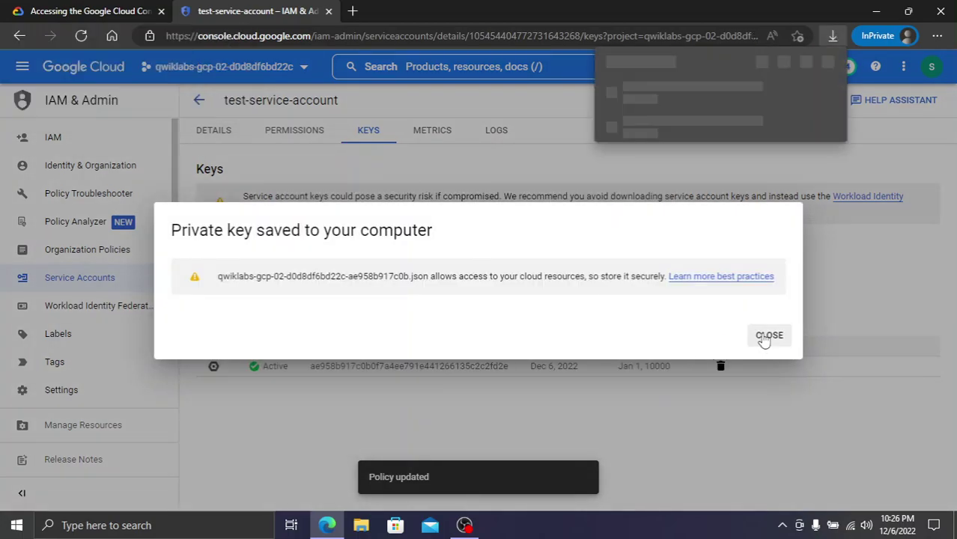
{"action": "left_click", "coordinate": [767, 336]}
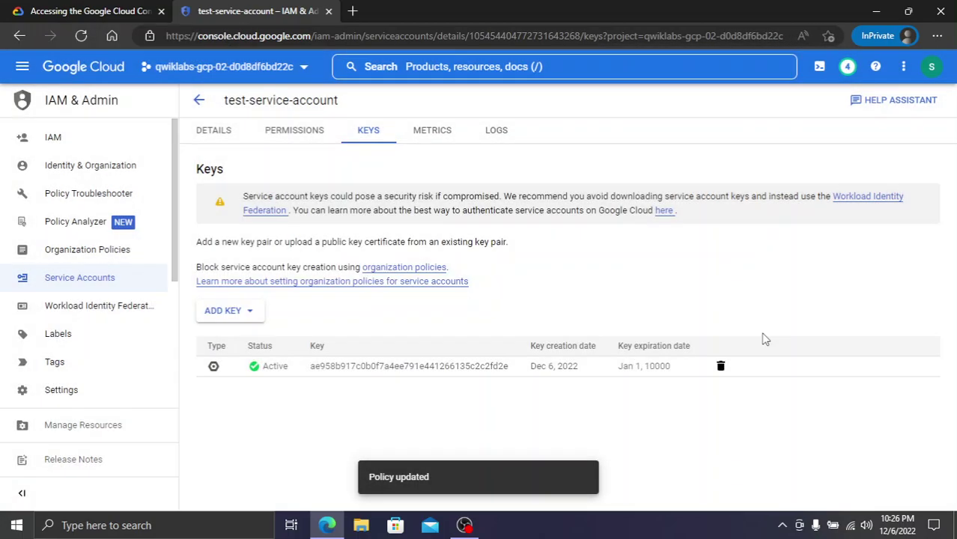
{"action": "left_click", "coordinate": [116, 9]}
Run the Task 1 progress check in the lab instructions
{"action": "scroll", "coordinate": [387, 372], "scroll_direction": "down", "scroll_amount": 2}
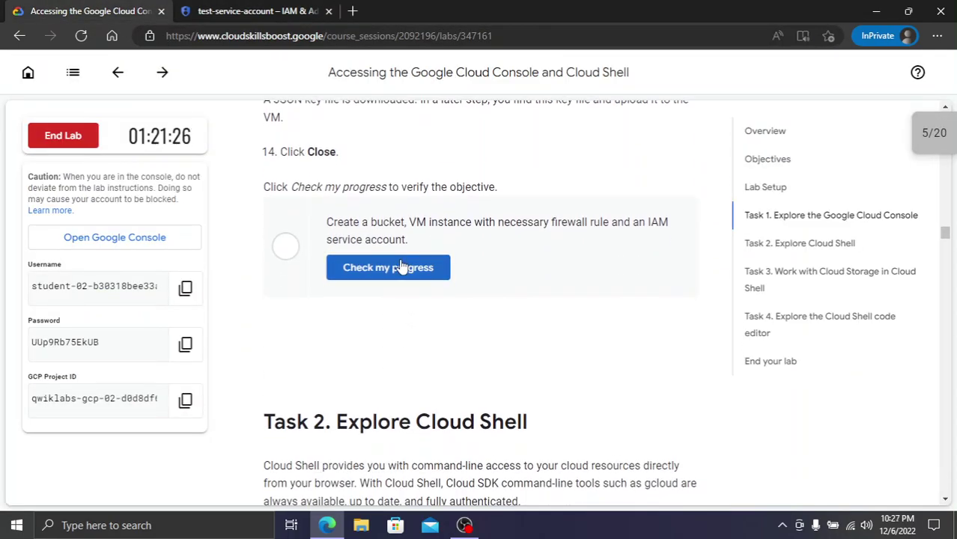
{"action": "left_click", "coordinate": [401, 267]}
{"action": "scroll", "coordinate": [425, 331], "scroll_direction": "up", "scroll_amount": 2}
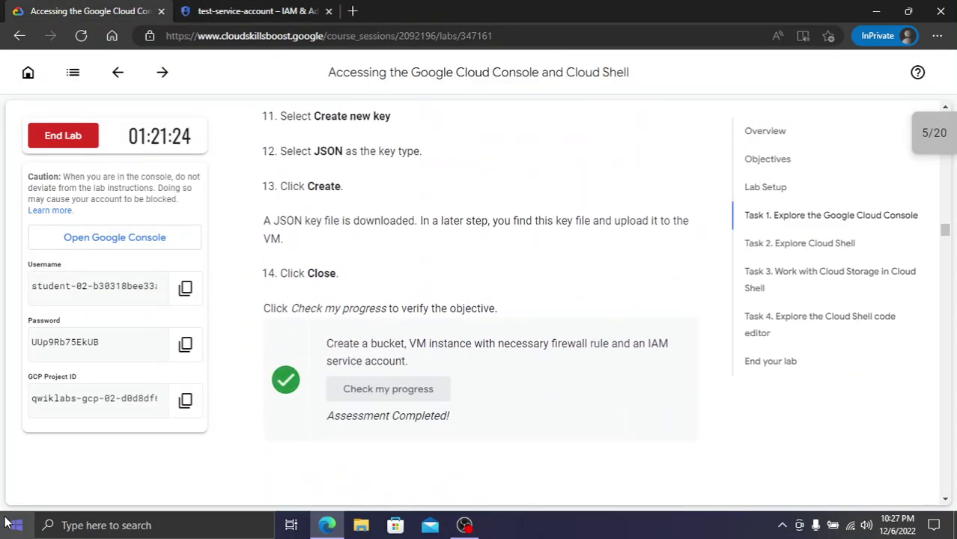
{"action": "scroll", "coordinate": [6, 336], "scroll_direction": "down", "scroll_amount": 2}
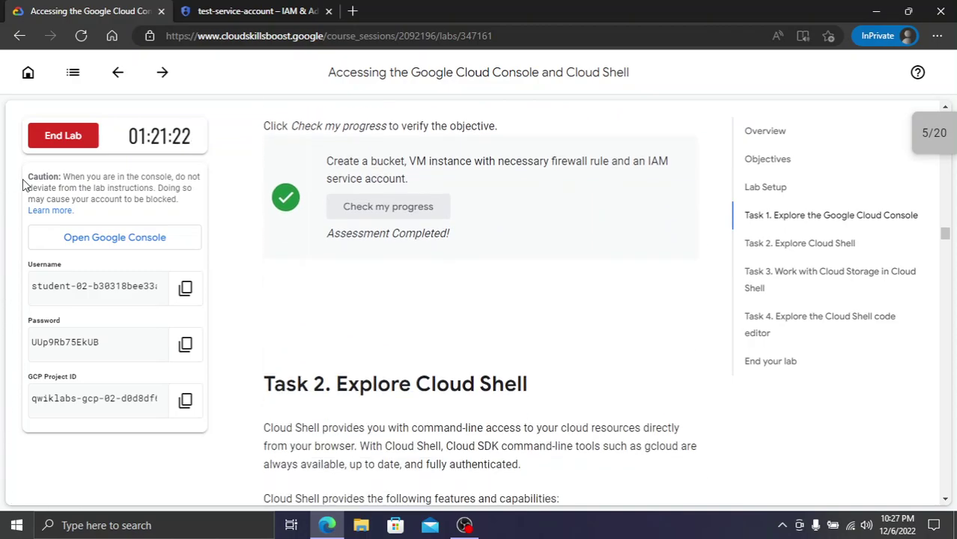
{"action": "scroll", "coordinate": [247, 232], "scroll_direction": "up", "scroll_amount": 2}
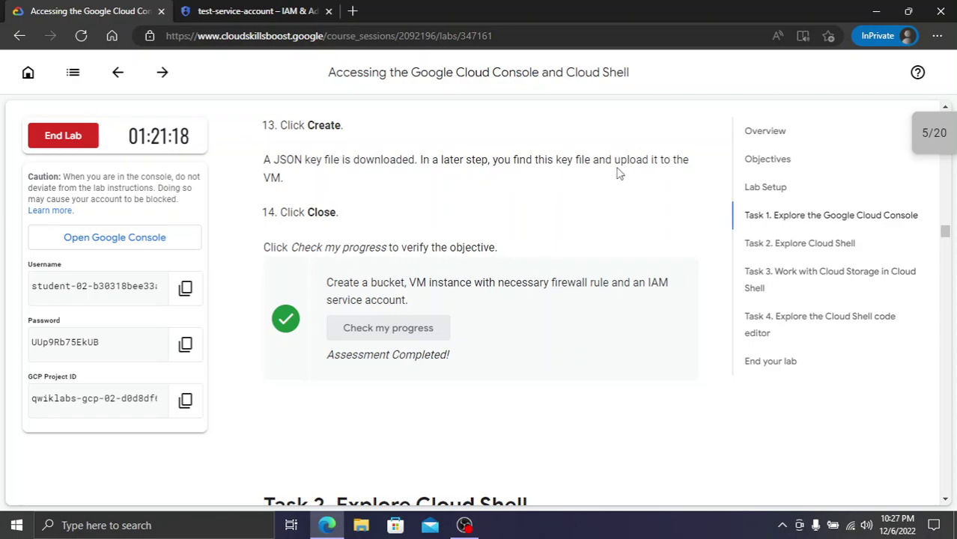
Read the Task 2 Cloud Shell steps, then activate Cloud Shell from the test-service-account tab
{"action": "scroll", "coordinate": [509, 235], "scroll_direction": "down", "scroll_amount": 3}
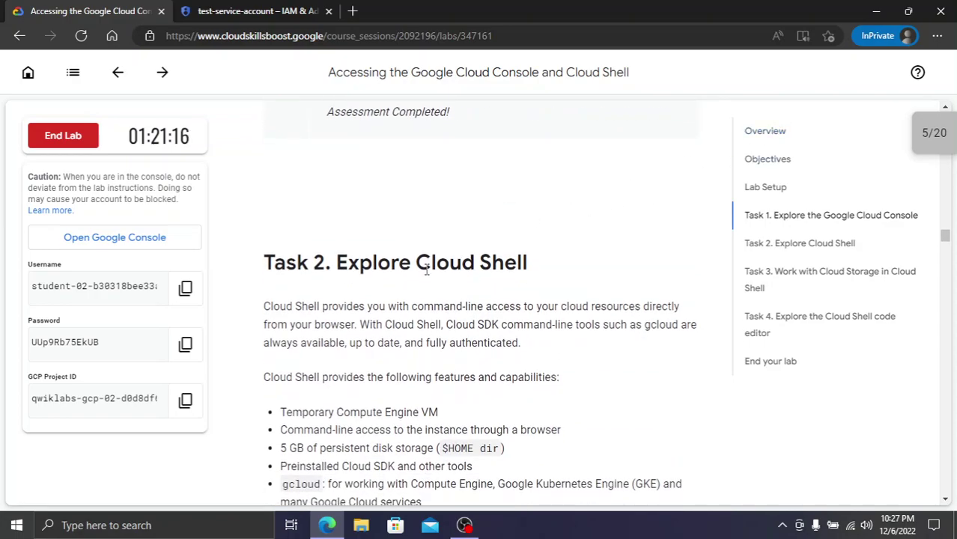
{"action": "scroll", "coordinate": [448, 288], "scroll_direction": "down", "scroll_amount": 1}
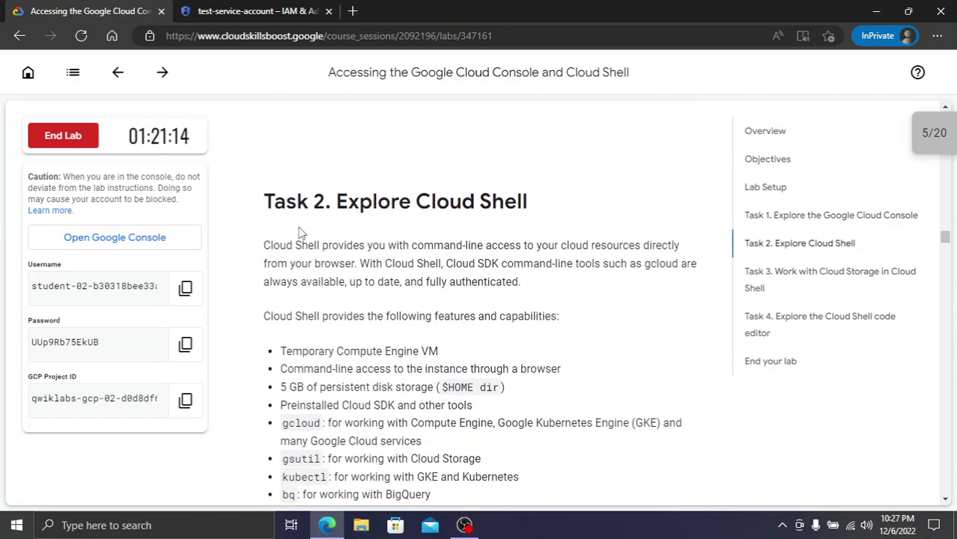
{"action": "scroll", "coordinate": [384, 265], "scroll_direction": "down", "scroll_amount": 1}
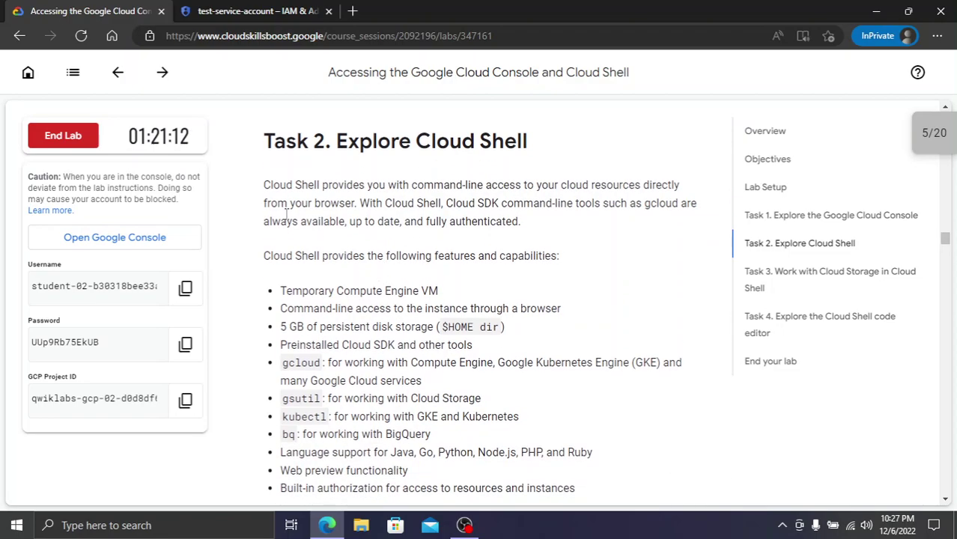
{"action": "scroll", "coordinate": [371, 225], "scroll_direction": "down", "scroll_amount": 3}
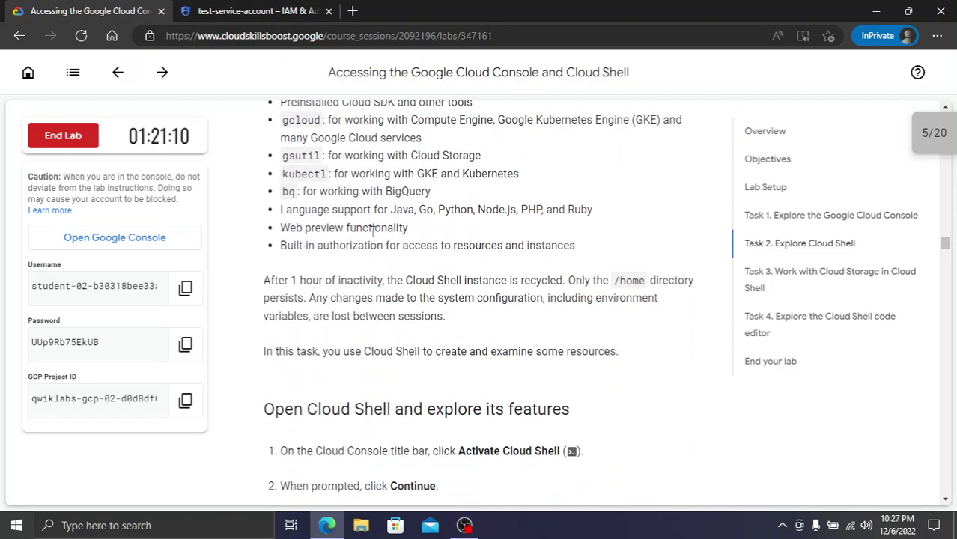
{"action": "scroll", "coordinate": [375, 236], "scroll_direction": "up", "scroll_amount": 1}
{"action": "scroll", "coordinate": [386, 256], "scroll_direction": "up", "scroll_amount": 1}
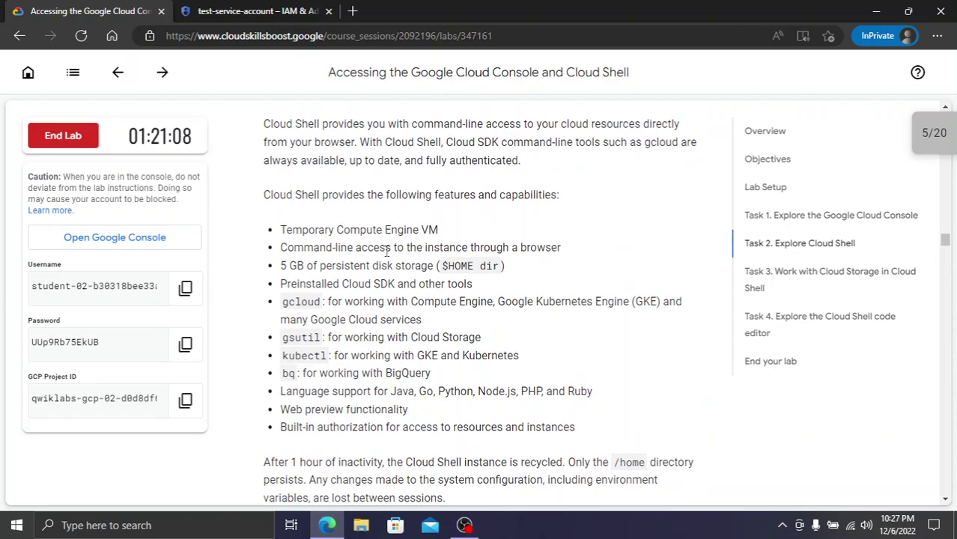
{"action": "scroll", "coordinate": [387, 251], "scroll_direction": "down", "scroll_amount": 5}
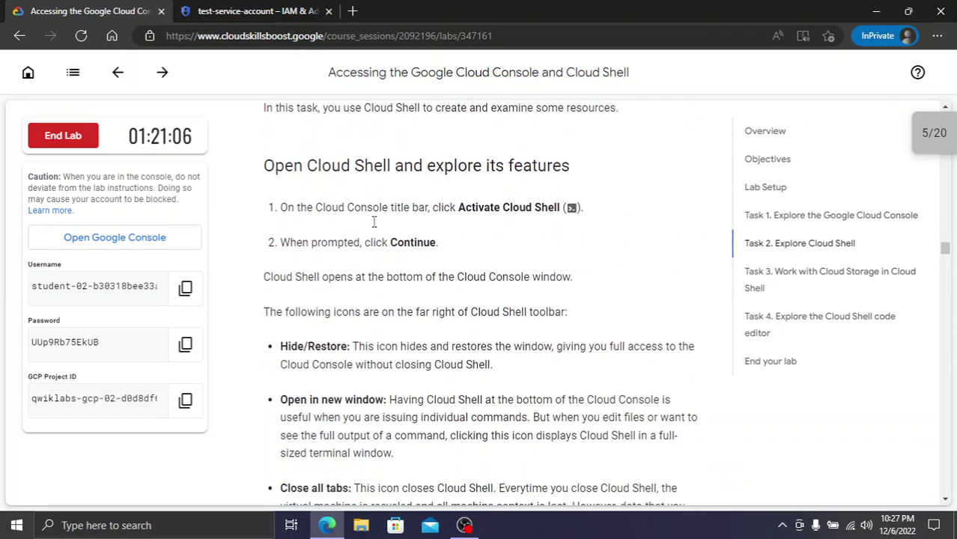
{"action": "left_click", "coordinate": [270, 14]}
{"action": "left_click", "coordinate": [820, 67]}
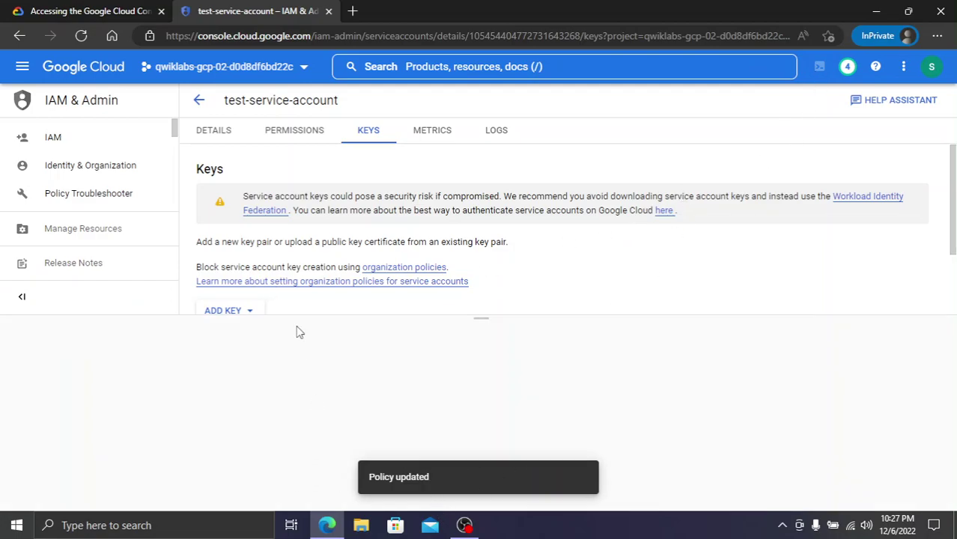
Scroll the lab instructions to the environment-variables section
{"action": "left_click", "coordinate": [106, 6]}
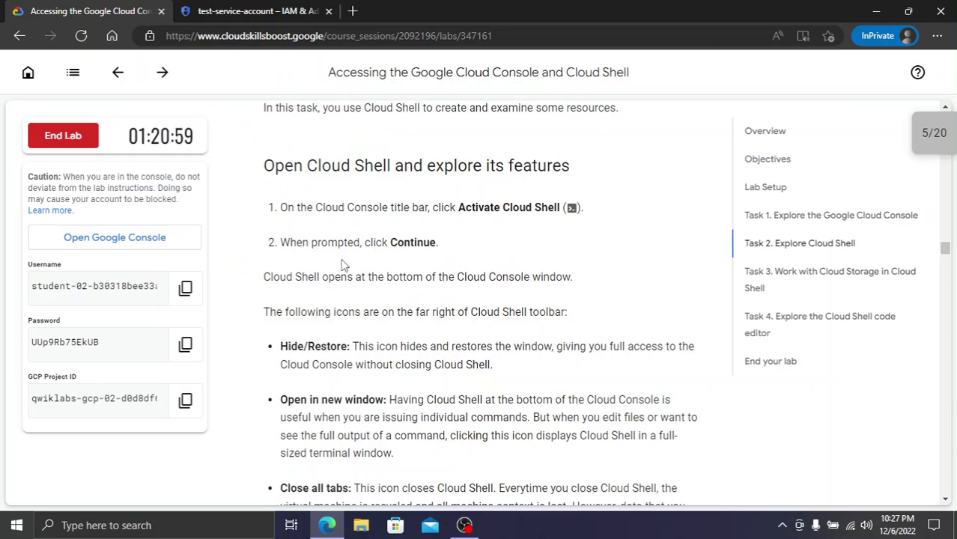
{"action": "left_click", "coordinate": [262, 8]}
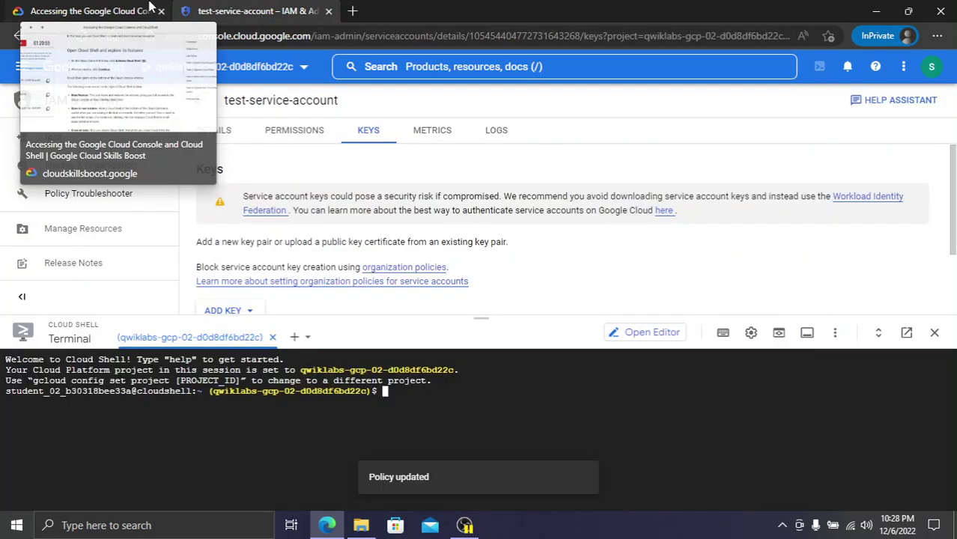
{"action": "left_click", "coordinate": [87, 7]}
{"action": "scroll", "coordinate": [494, 275], "scroll_direction": "up", "scroll_amount": 2}
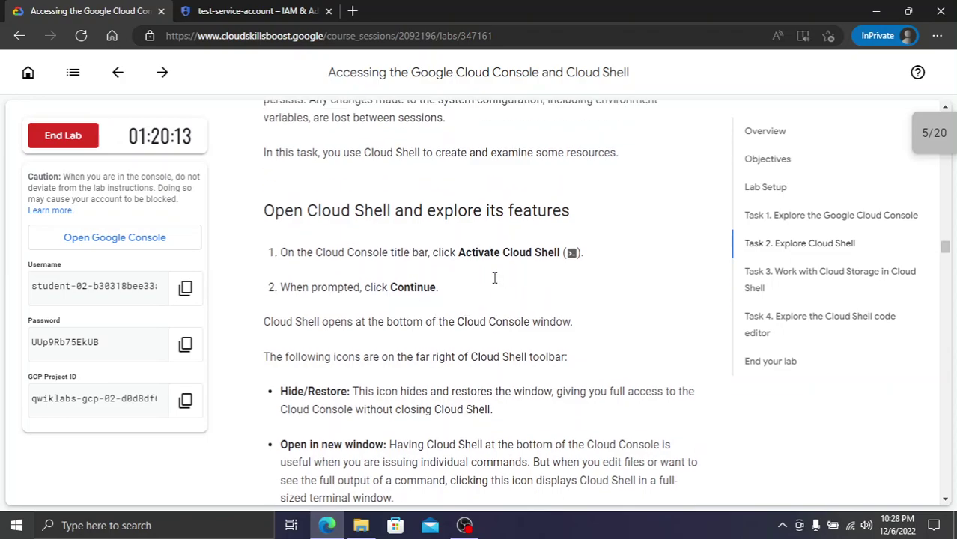
{"action": "scroll", "coordinate": [493, 278], "scroll_direction": "down", "scroll_amount": 3}
{"action": "scroll", "coordinate": [495, 286], "scroll_direction": "down", "scroll_amount": 6}
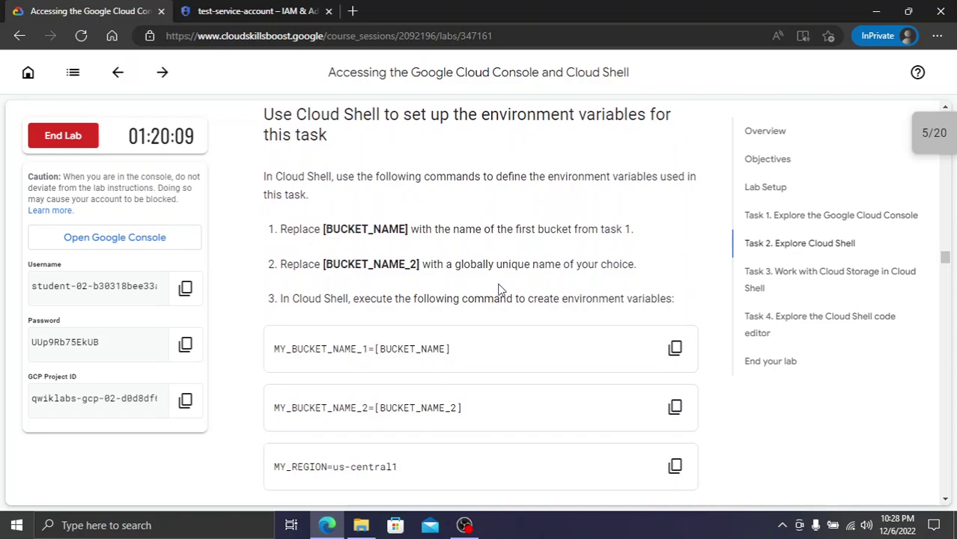
Paste MY_BUCKET_NAME_1=[BUCKET_NAME] into Cloud Shell, then copy the lab's GCP project ID
{"action": "left_click", "coordinate": [675, 348]}
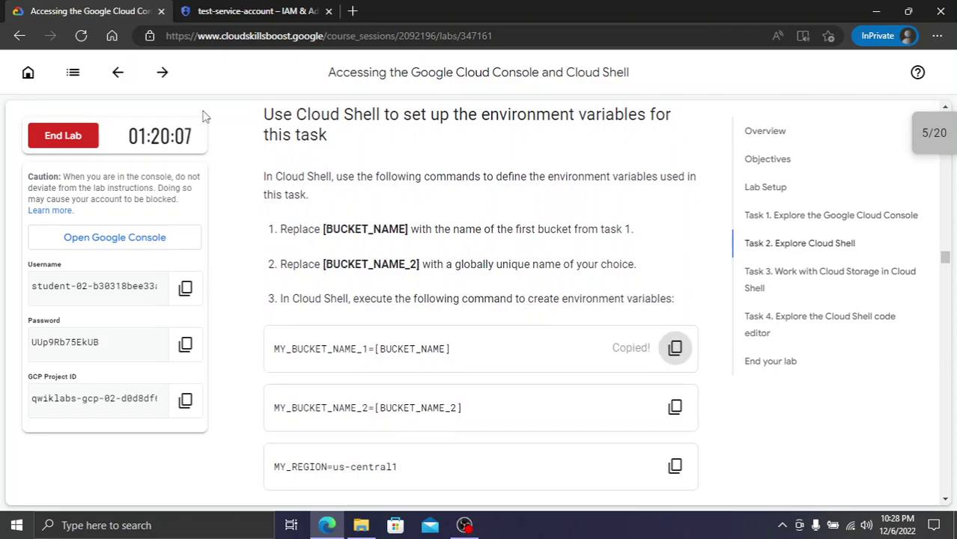
{"action": "left_click", "coordinate": [250, 11]}
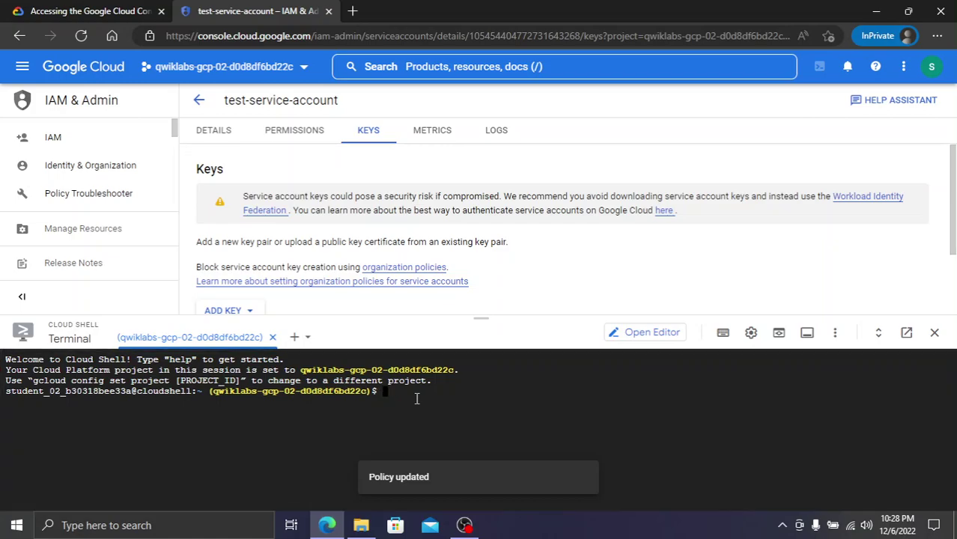
{"action": "key", "text": "ctrl+v"}
{"action": "left_click", "coordinate": [74, 11]}
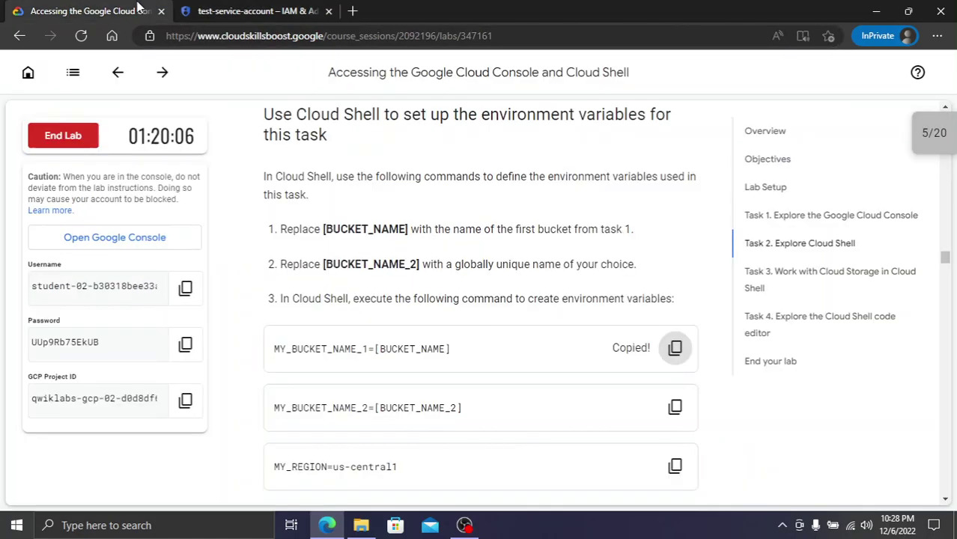
{"action": "left_click", "coordinate": [185, 410]}
Replace the placeholder and run MY_BUCKET_NAME_1 set to the lab's project ID
{"action": "key", "text": "ctrl+Tab"}
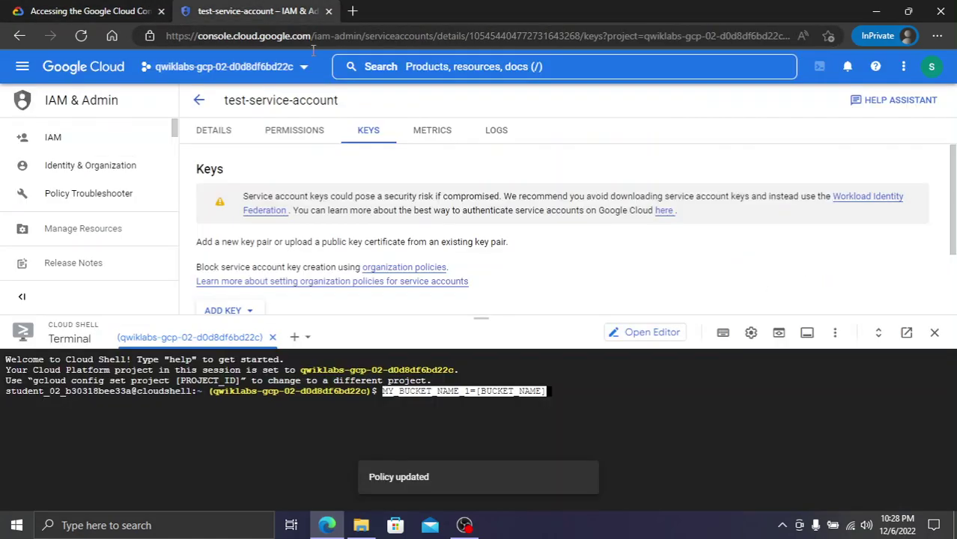
{"action": "key", "text": "BackSpace"}
{"action": "key", "text": "BackSpace"}
{"action": "key", "text": "BackSpace"}
{"action": "key", "text": "BackSpace"}
{"action": "key", "text": "BackSpace"}
{"action": "key", "text": "BackSpace"}
{"action": "key", "text": "BackSpace"}
{"action": "key", "text": "BackSpace"}
{"action": "key", "text": "BackSpace"}
{"action": "key", "text": "BackSpace"}
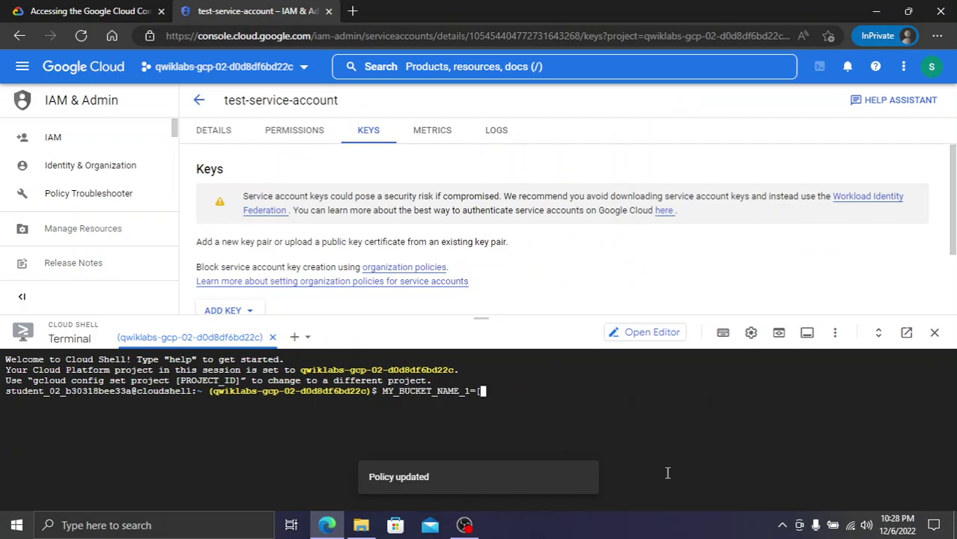
{"action": "key", "text": "ctrl+v"}
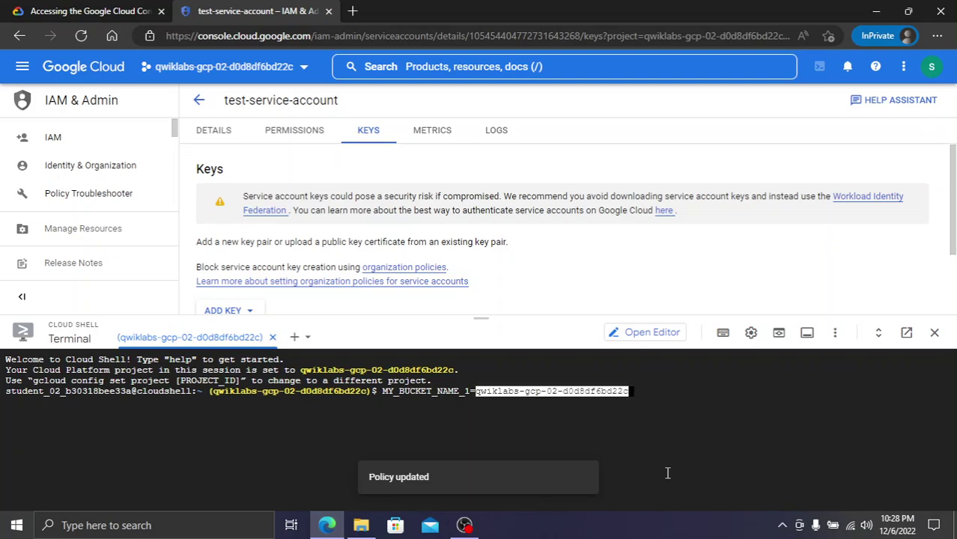
{"action": "key", "text": "Return"}
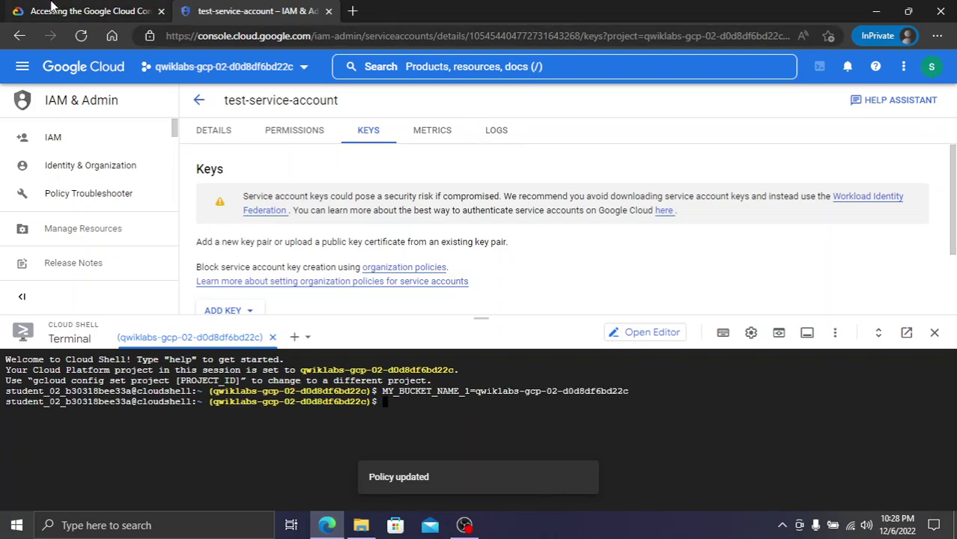
Paste the MY_BUCKET_NAME_2=[BUCKET_NAME_2] line from the lab into Cloud Shell
{"action": "left_click", "coordinate": [90, 11]}
{"action": "left_click", "coordinate": [673, 407]}
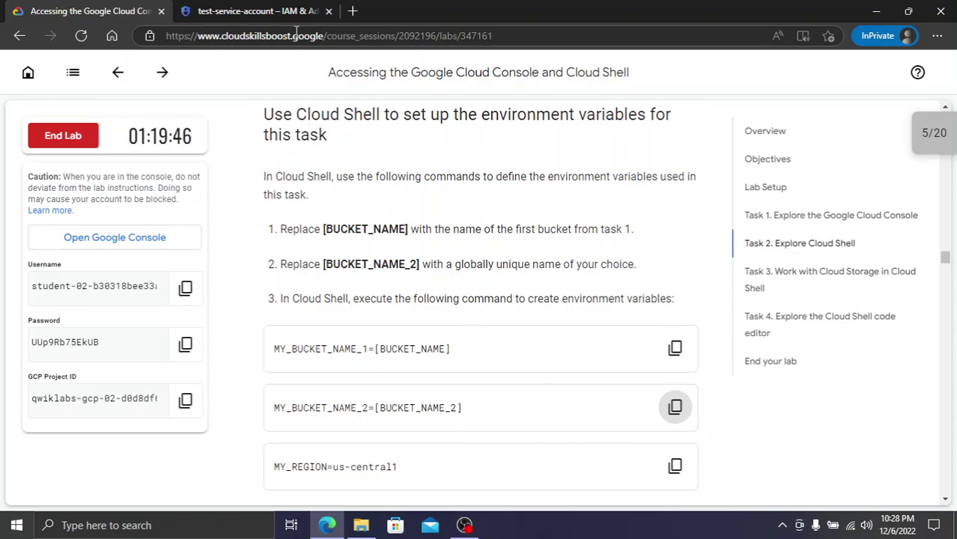
{"action": "left_click", "coordinate": [289, 9]}
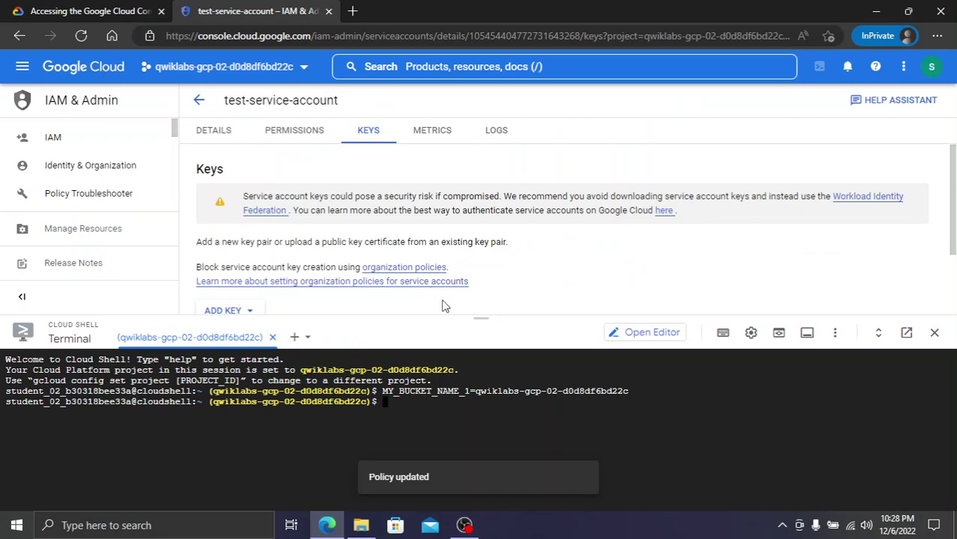
{"action": "key", "text": "ctrl+v"}
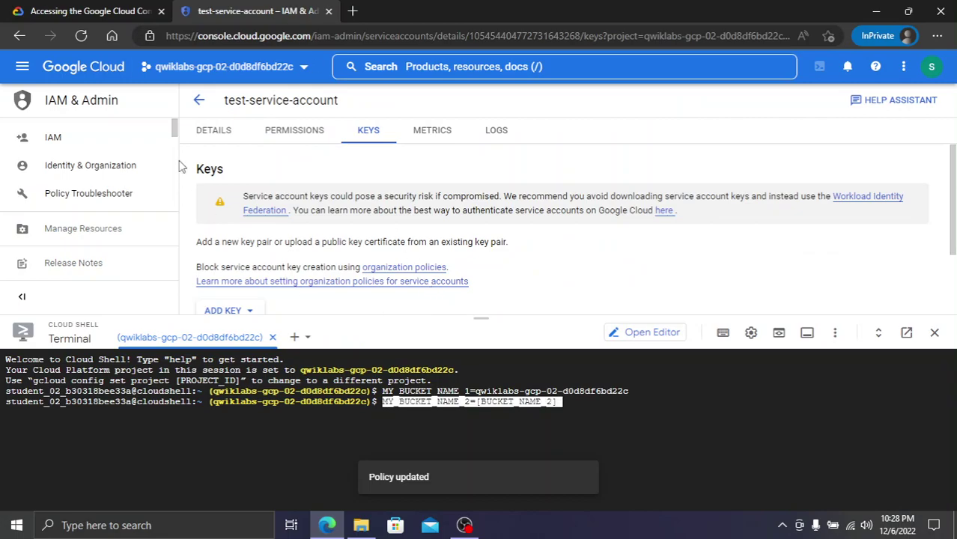
{"action": "key", "text": "ctrl+shift+Tab"}
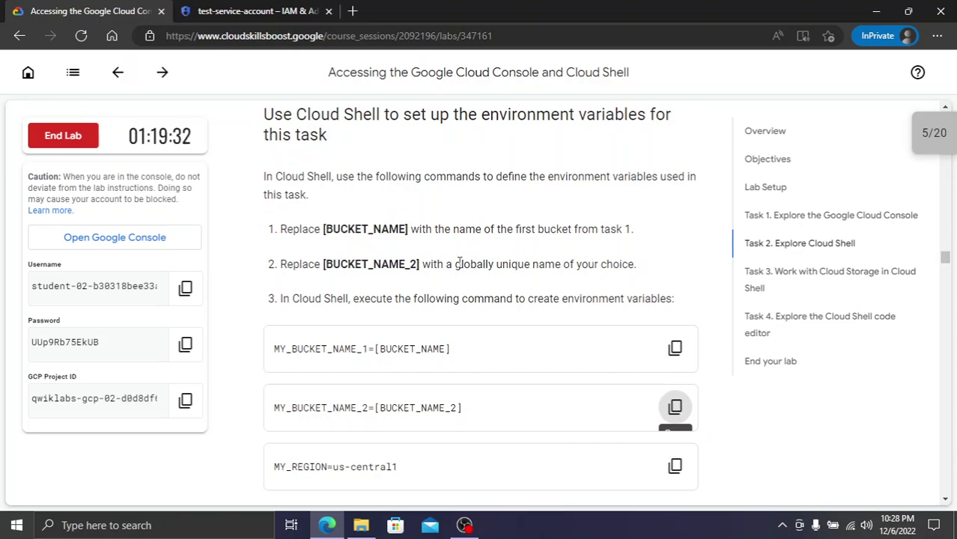
{"action": "scroll", "coordinate": [520, 311], "scroll_direction": "down", "scroll_amount": 2}
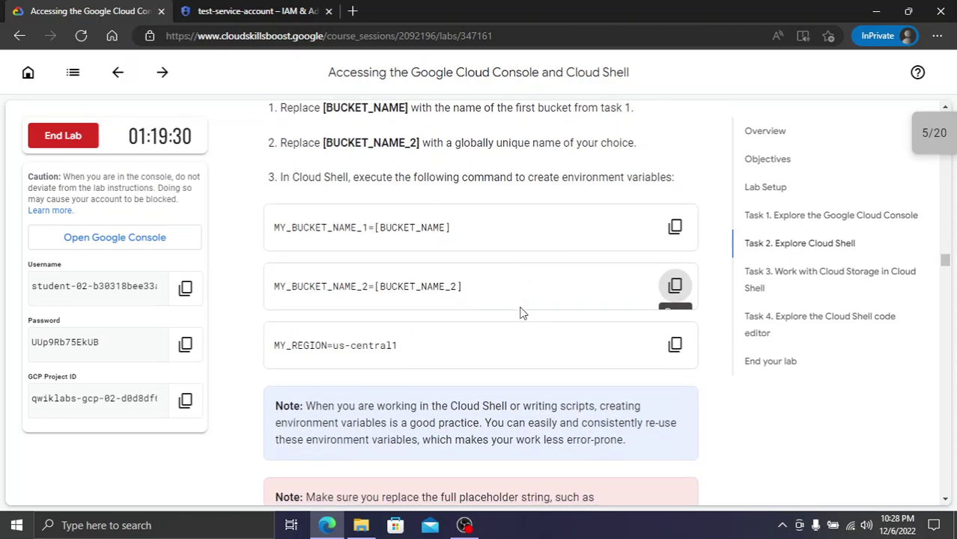
{"action": "scroll", "coordinate": [522, 312], "scroll_direction": "down", "scroll_amount": 1}
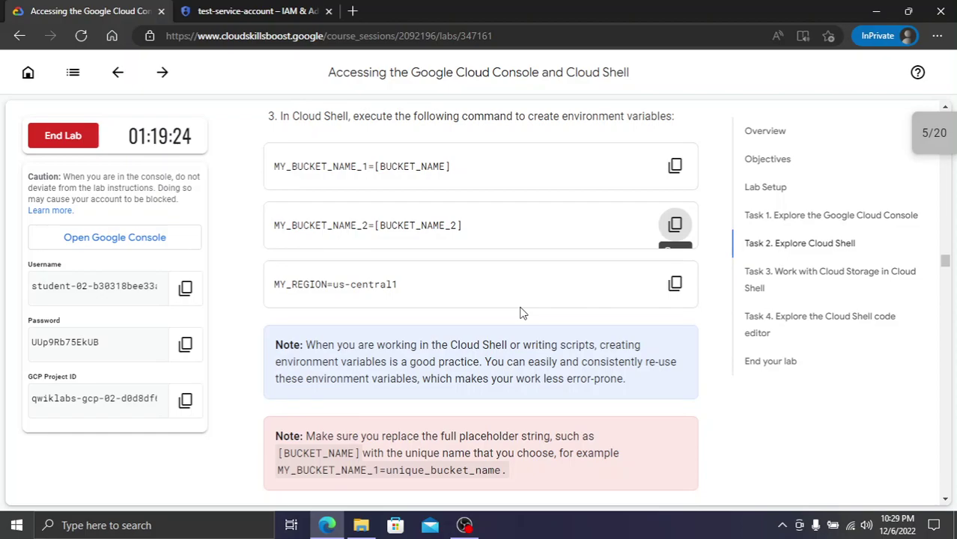
{"action": "left_click", "coordinate": [267, 9]}
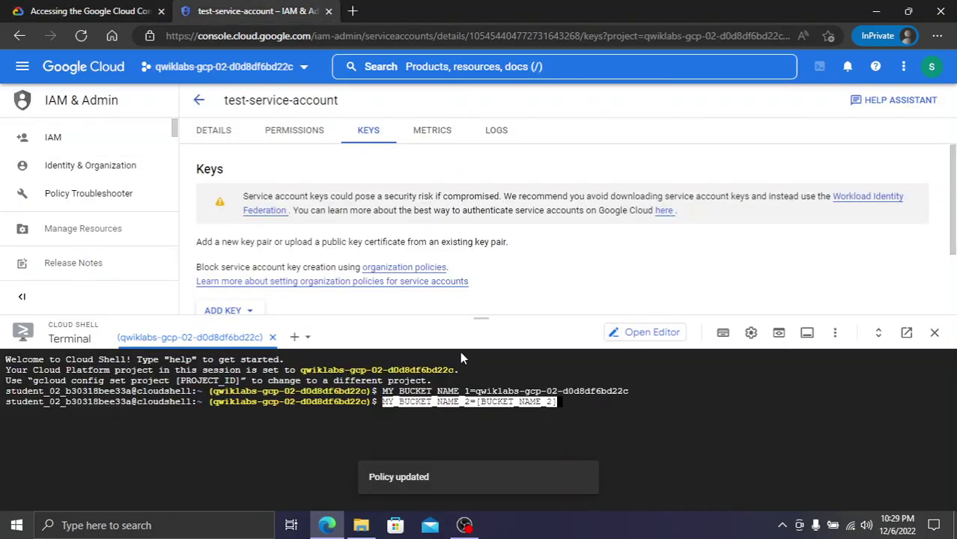
Replace the placeholder with the project ID and run the MY_BUCKET_NAME_2 line
{"action": "key", "text": "BackSpace"}
{"action": "key", "text": "BackSpace"}
{"action": "key", "text": "BackSpace"}
{"action": "key", "text": "BackSpace"}
{"action": "key", "text": "BackSpace"}
{"action": "key", "text": "BackSpace"}
{"action": "key", "text": "BackSpace"}
{"action": "key", "text": "BackSpace"}
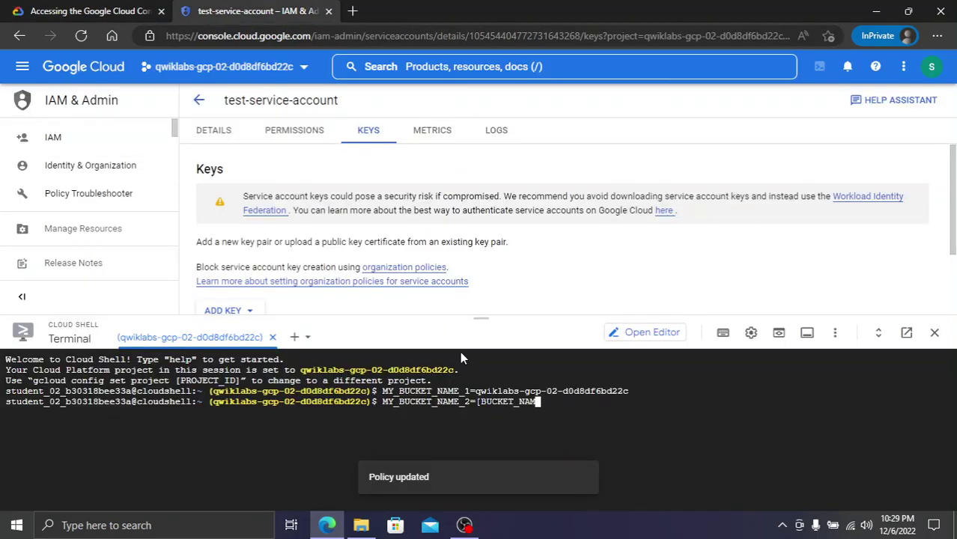
{"action": "key", "text": "BackSpace"}
{"action": "key", "text": "BackSpace"}
{"action": "key", "text": "BackSpace"}
{"action": "key", "text": "BackSpace"}
{"action": "key", "text": "BackSpace"}
{"action": "key", "text": "BackSpace"}
{"action": "key", "text": "BackSpace"}
{"action": "left_click", "coordinate": [142, 10]}
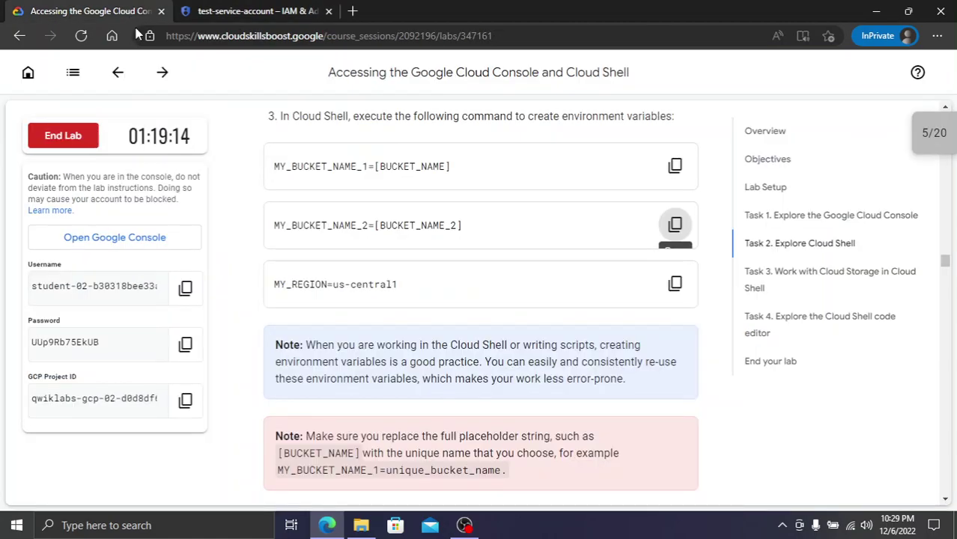
{"action": "left_click", "coordinate": [185, 400]}
{"action": "left_click", "coordinate": [246, 10]}
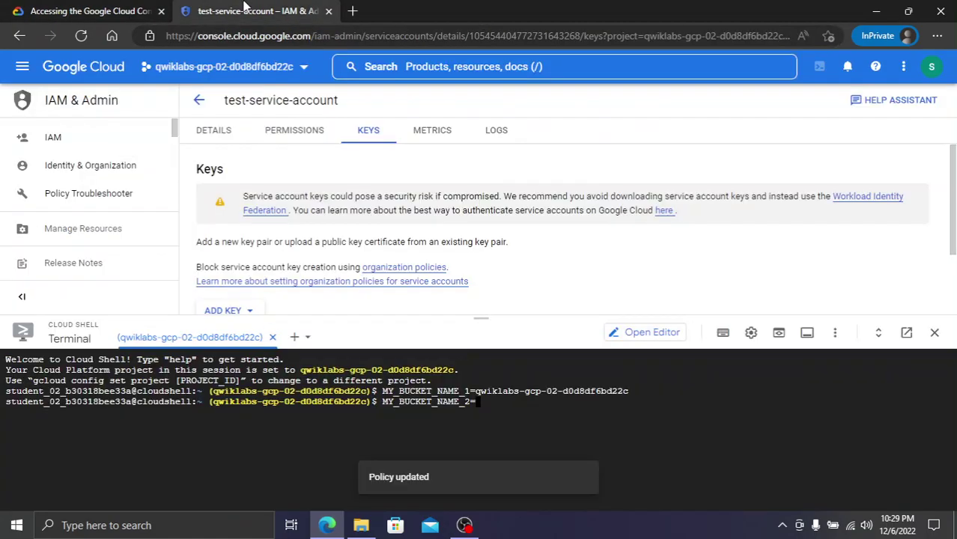
{"action": "key", "text": "ctrl+v"}
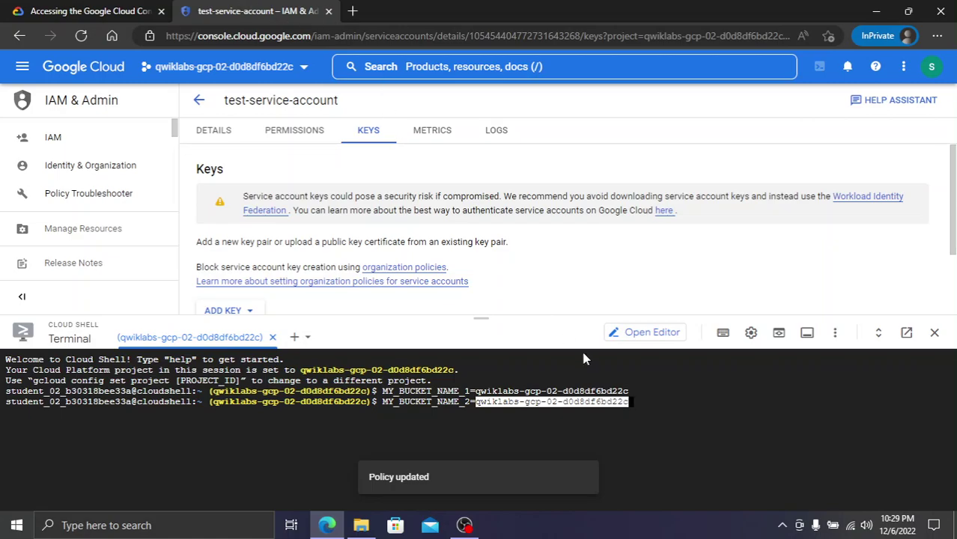
{"action": "type", "text": "c"}
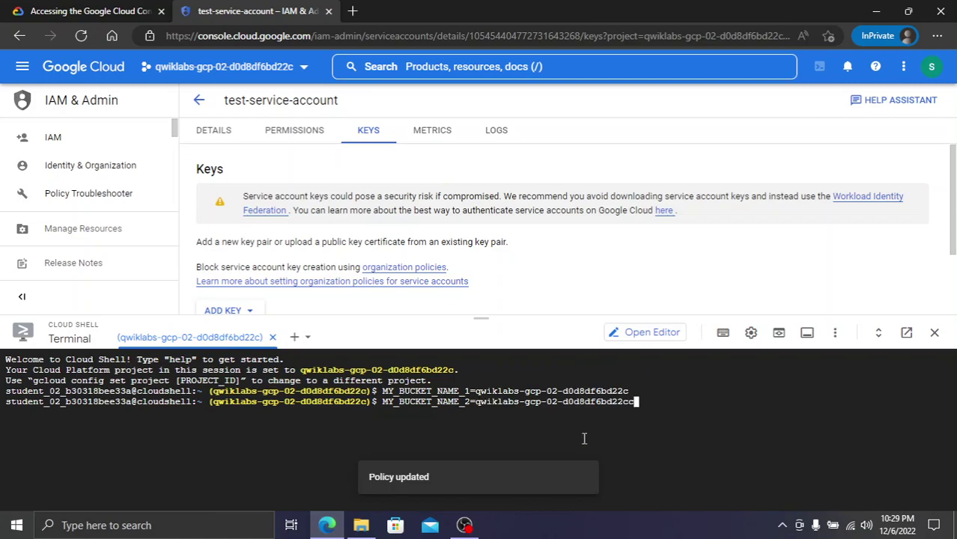
{"action": "key", "text": "Return"}
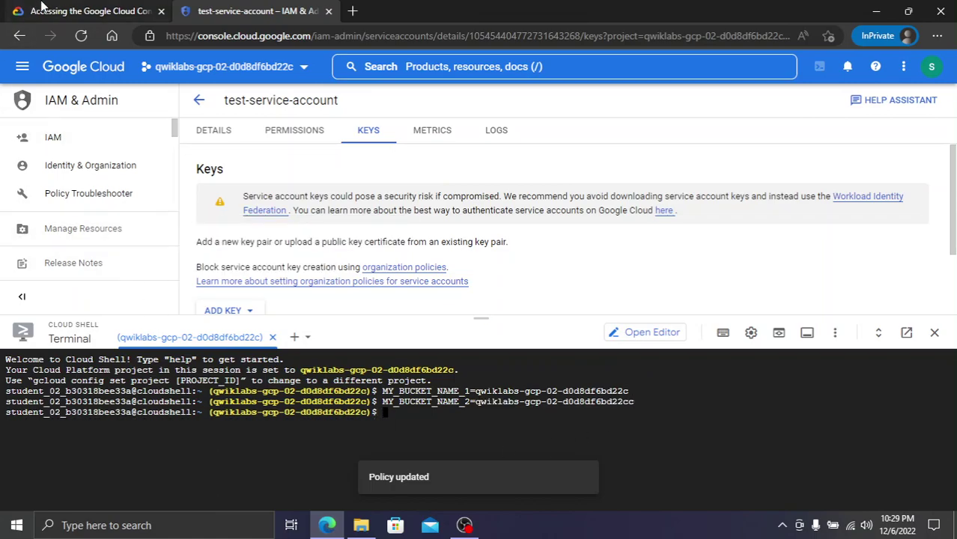
Set MY_REGION=us-central1 in Cloud Shell using the line from the lab
{"action": "left_click", "coordinate": [43, 8]}
{"action": "left_click", "coordinate": [674, 283]}
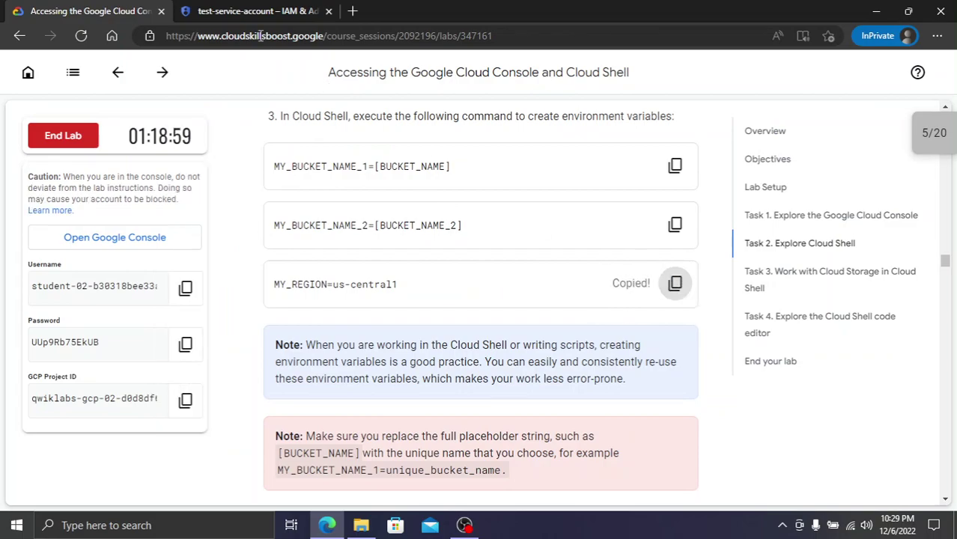
{"action": "left_click", "coordinate": [225, 11]}
{"action": "key", "text": "ctrl+v"}
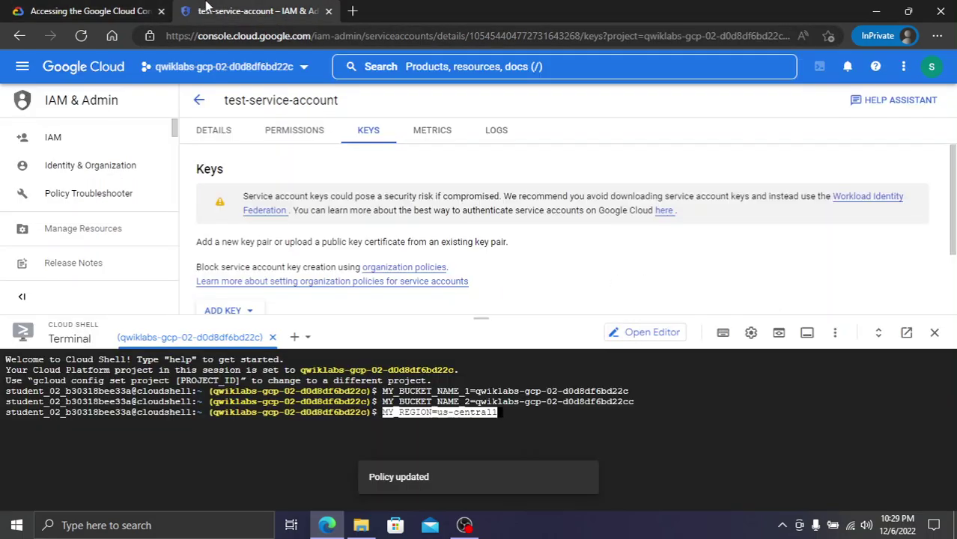
{"action": "key", "text": "Return"}
Scroll the lab instructions down to the credentials-file upload steps
{"action": "left_click", "coordinate": [82, 10]}
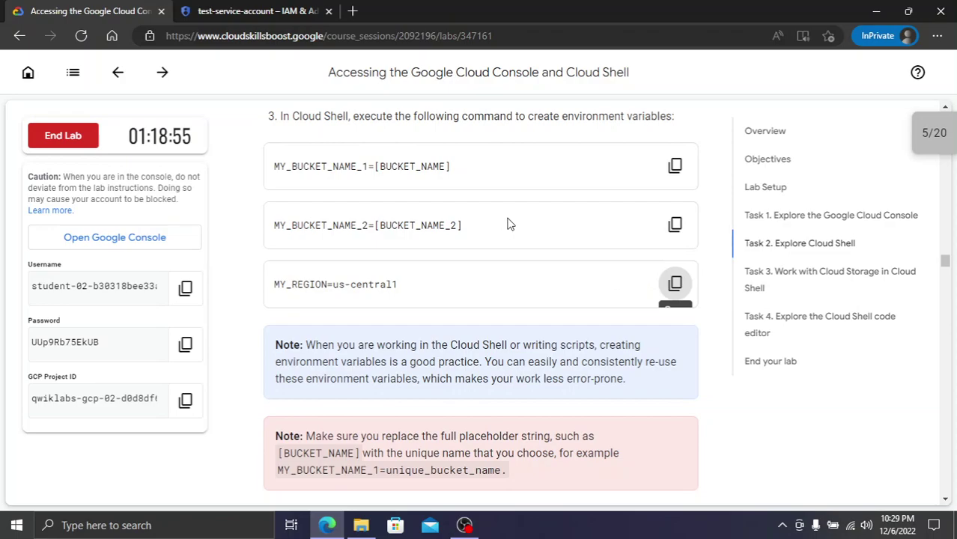
{"action": "scroll", "coordinate": [509, 223], "scroll_direction": "down", "scroll_amount": 2}
{"action": "scroll", "coordinate": [509, 223], "scroll_direction": "down", "scroll_amount": 2}
{"action": "scroll", "coordinate": [508, 223], "scroll_direction": "down", "scroll_amount": 1}
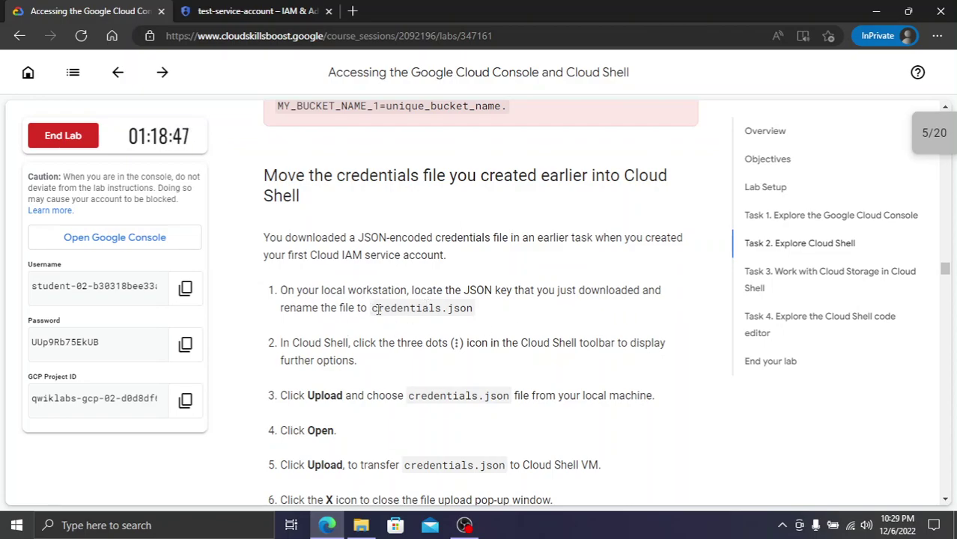
Rename the downloaded JSON key to credentials.json via Show in folder, then close Explorer
{"action": "double_click", "coordinate": [378, 310]}
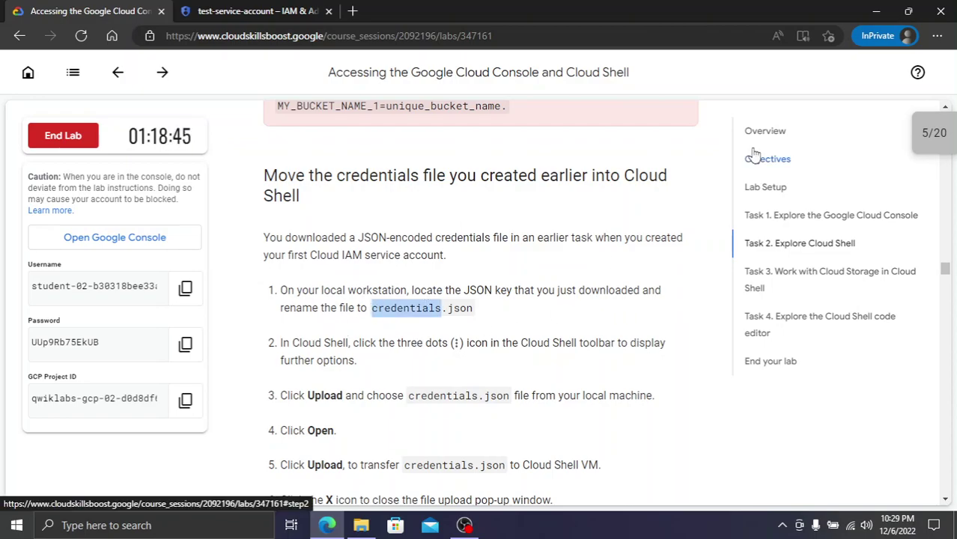
{"action": "key", "text": "ctrl+j"}
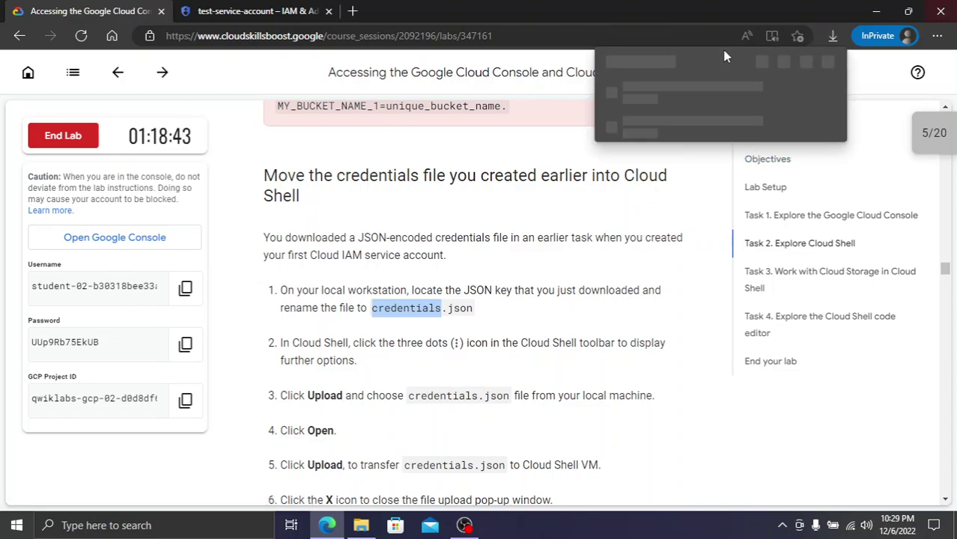
{"action": "left_click", "coordinate": [783, 97]}
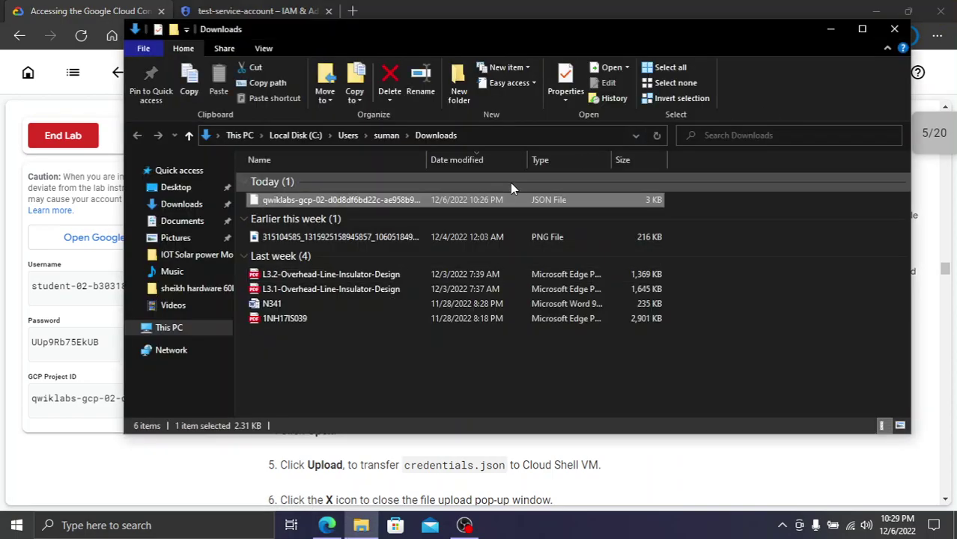
{"action": "key", "text": "F2"}
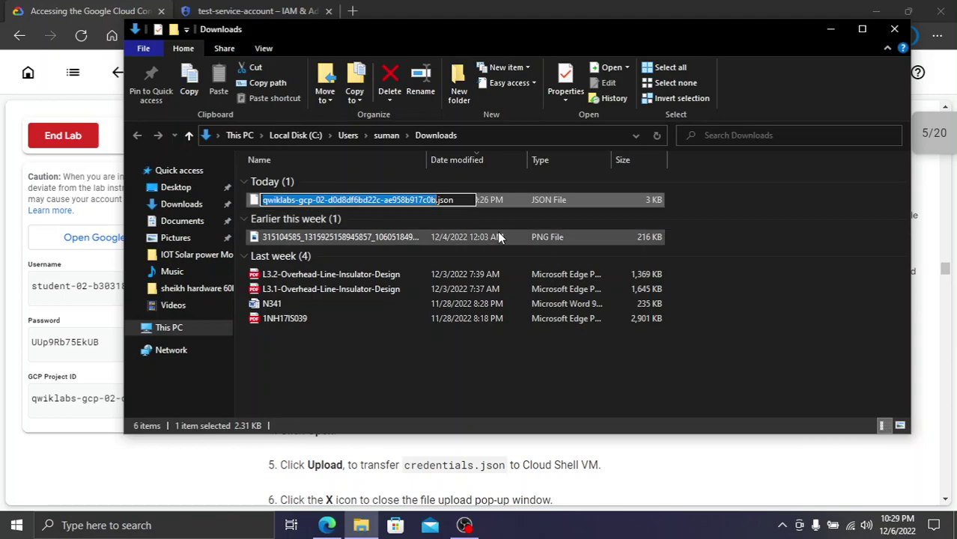
{"action": "key", "text": "ctrl+v"}
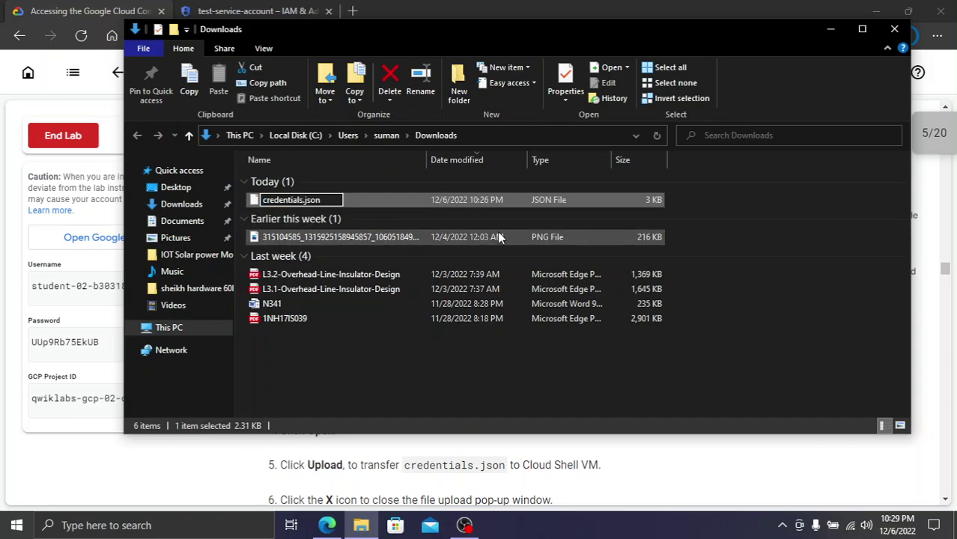
{"action": "key", "text": "Return"}
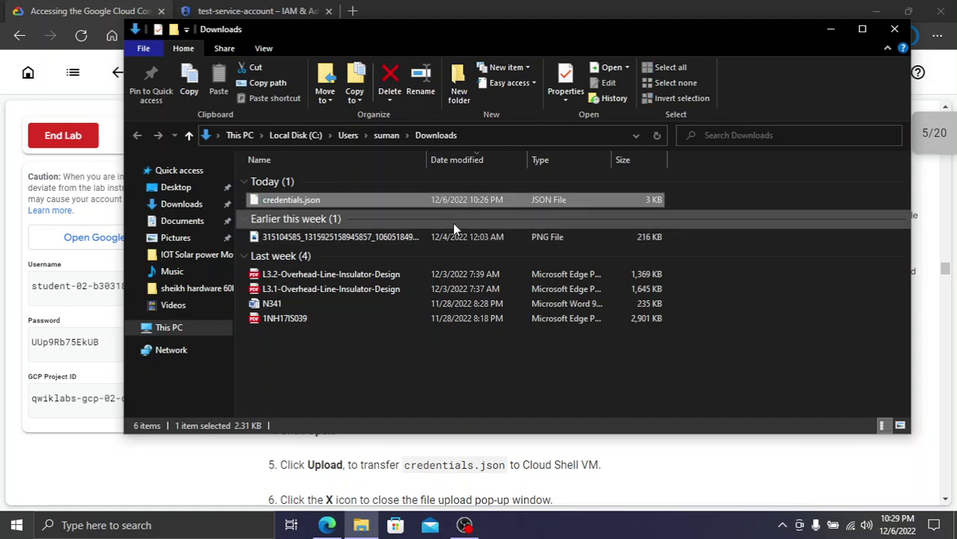
{"action": "left_click", "coordinate": [890, 31]}
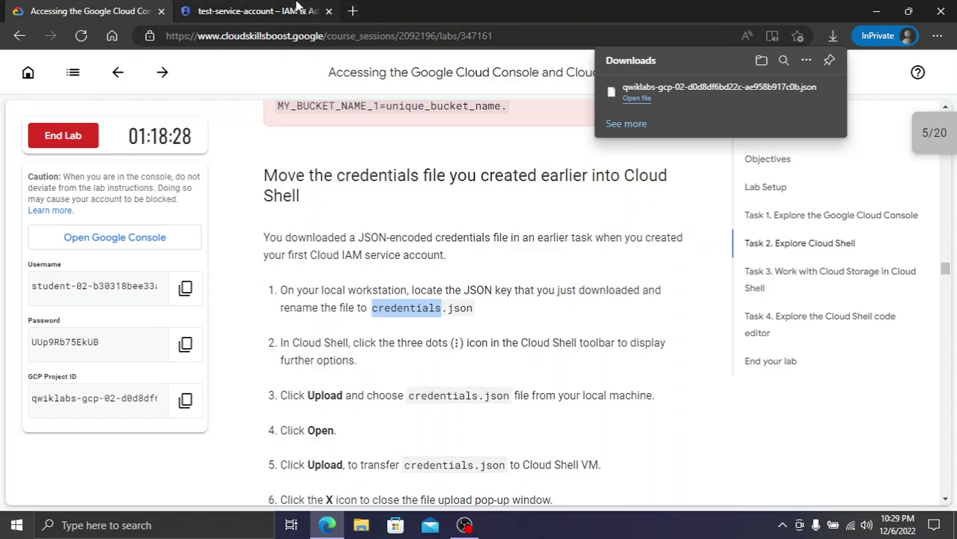
Open Cloud Shell's extra-options menu, checking the lab's upload instructions
{"action": "left_click", "coordinate": [255, 11]}
{"action": "left_click", "coordinate": [834, 332]}
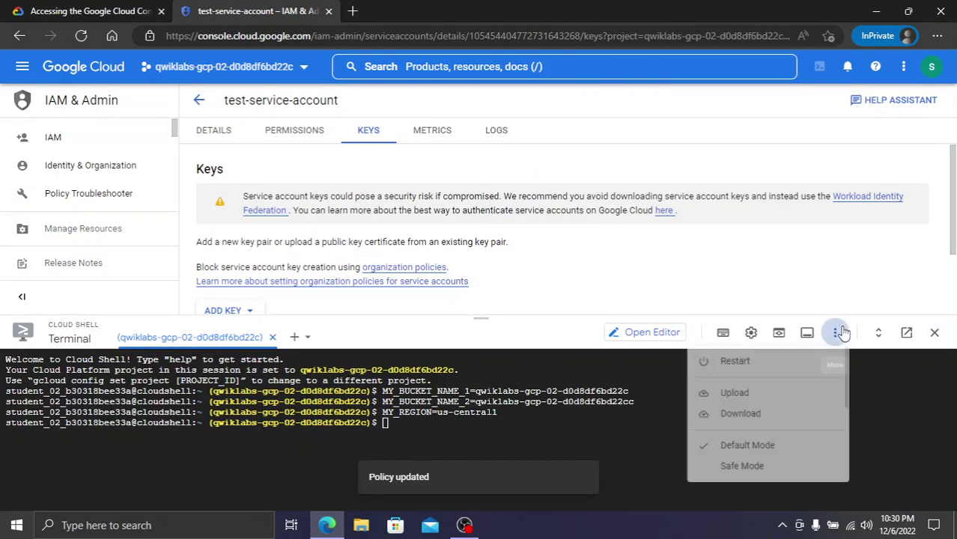
{"action": "left_click", "coordinate": [65, 8]}
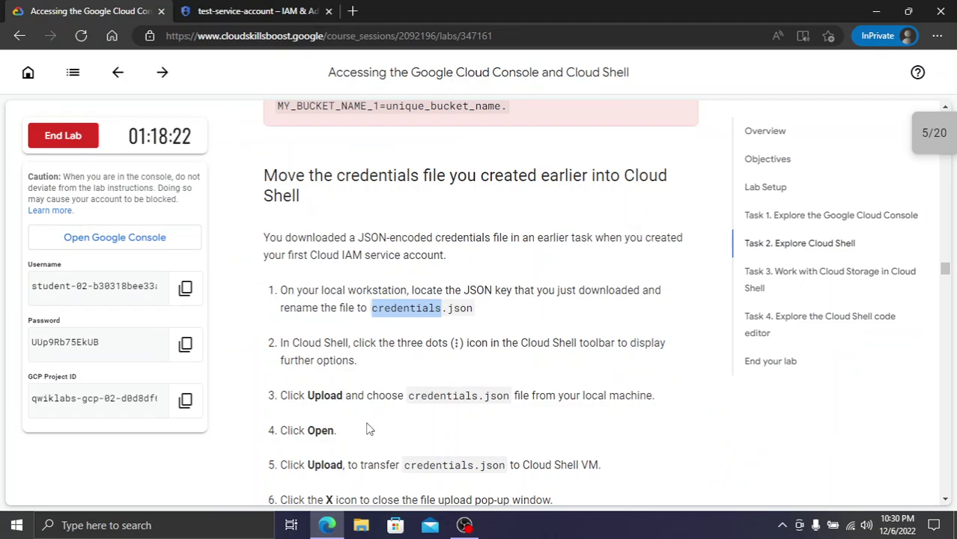
{"action": "scroll", "coordinate": [359, 456], "scroll_direction": "down", "scroll_amount": 1}
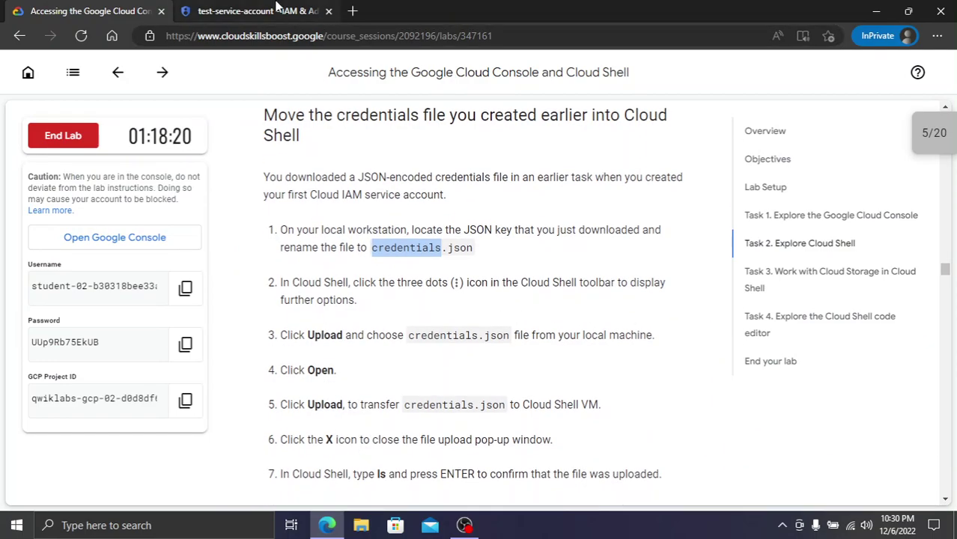
{"action": "left_click", "coordinate": [251, 11]}
Choose credentials.json from Downloads in Cloud Shell's Upload dialog
{"action": "left_click", "coordinate": [737, 399]}
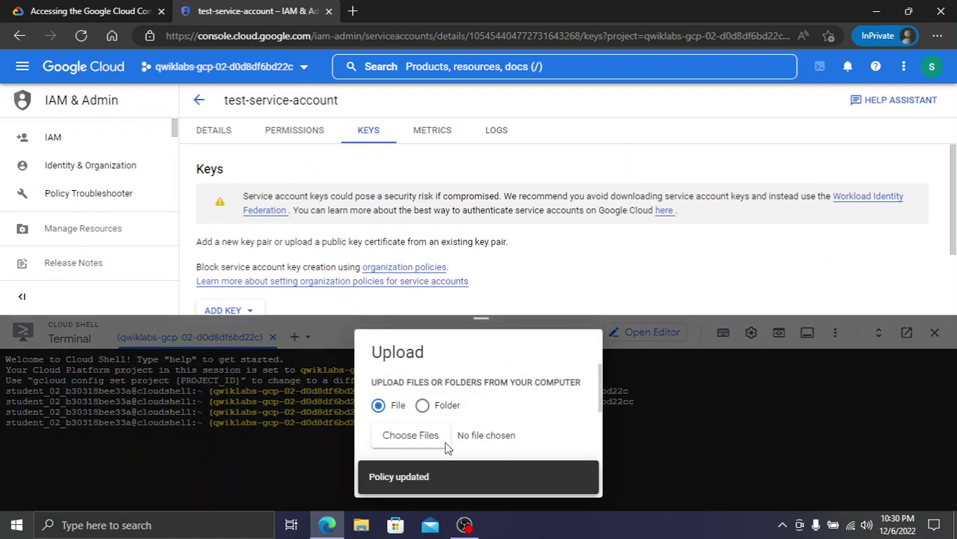
{"action": "left_click", "coordinate": [431, 441]}
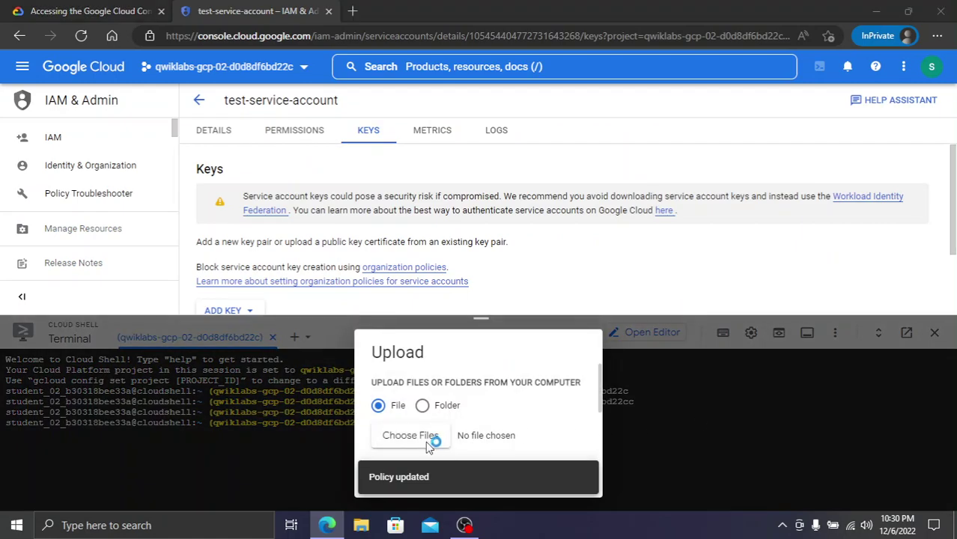
{"action": "left_click", "coordinate": [152, 122]}
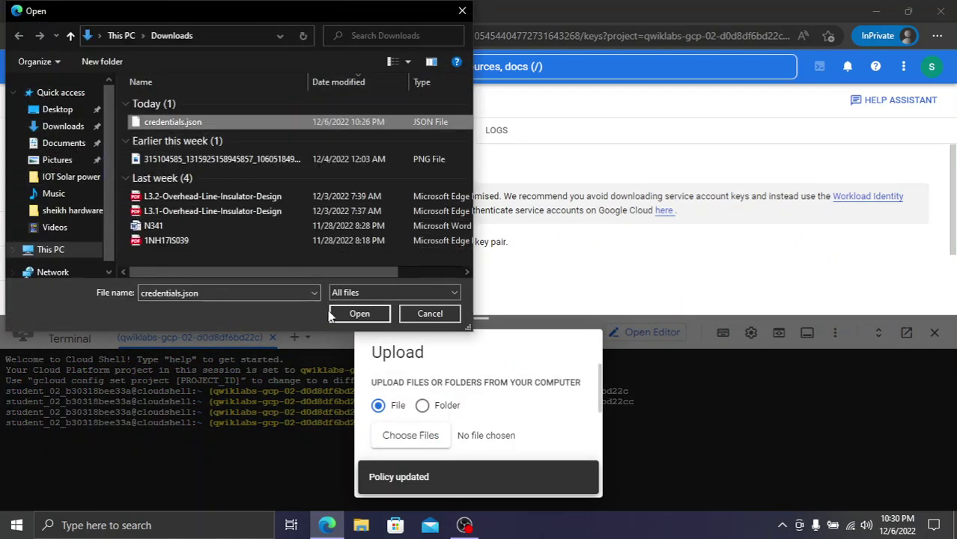
{"action": "left_click", "coordinate": [361, 315]}
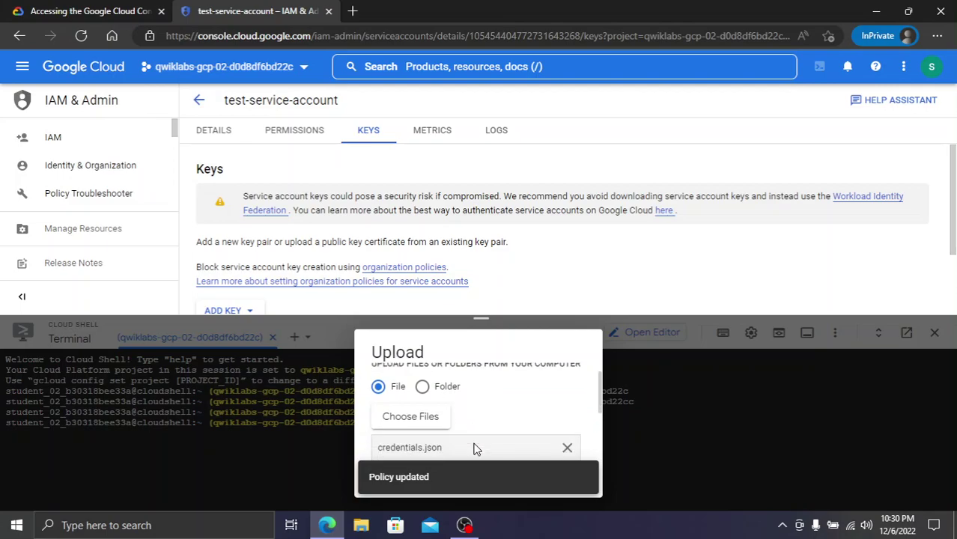
Start the upload of credentials.json to the home directory
{"action": "scroll", "coordinate": [464, 441], "scroll_direction": "down", "scroll_amount": 2}
{"action": "scroll", "coordinate": [458, 439], "scroll_direction": "down", "scroll_amount": 1}
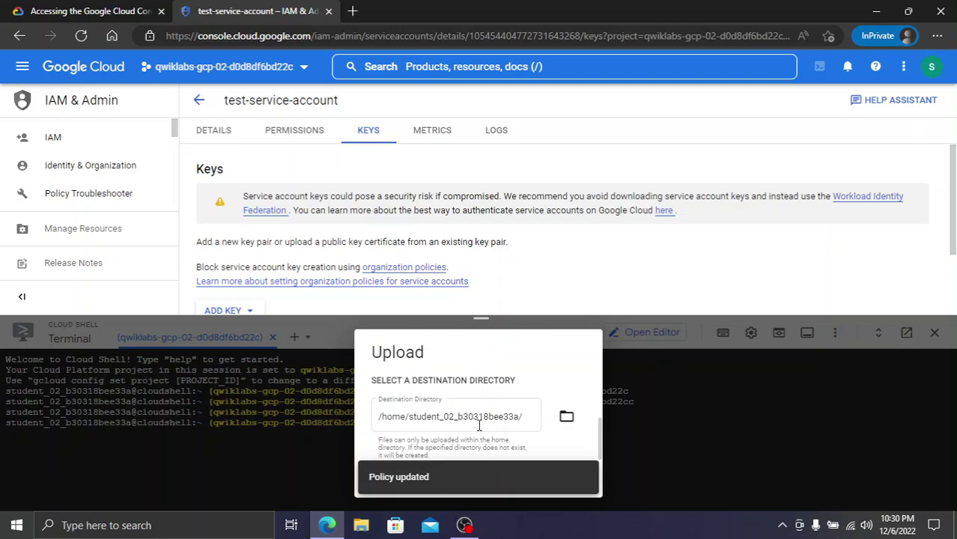
{"action": "scroll", "coordinate": [507, 409], "scroll_direction": "up", "scroll_amount": 1}
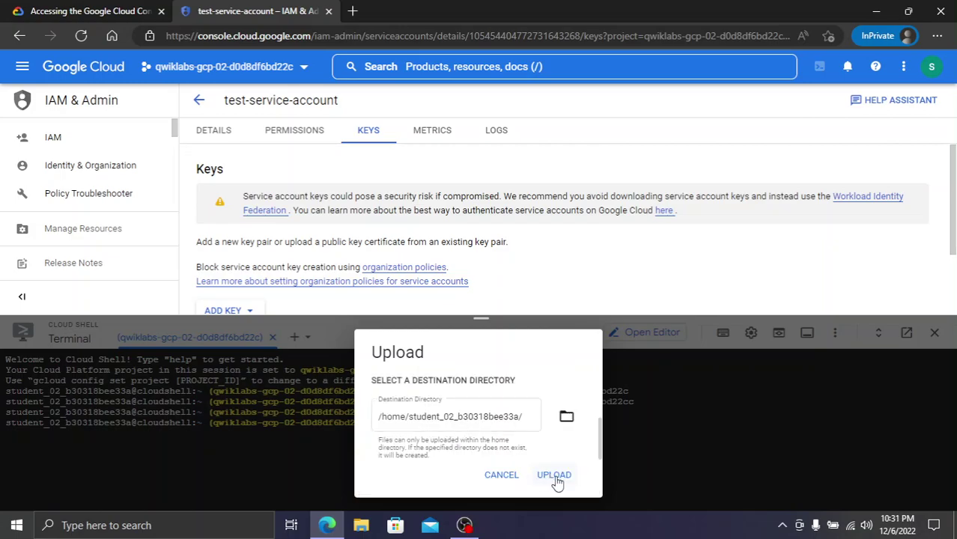
{"action": "scroll", "coordinate": [479, 430], "scroll_direction": "up", "scroll_amount": 3}
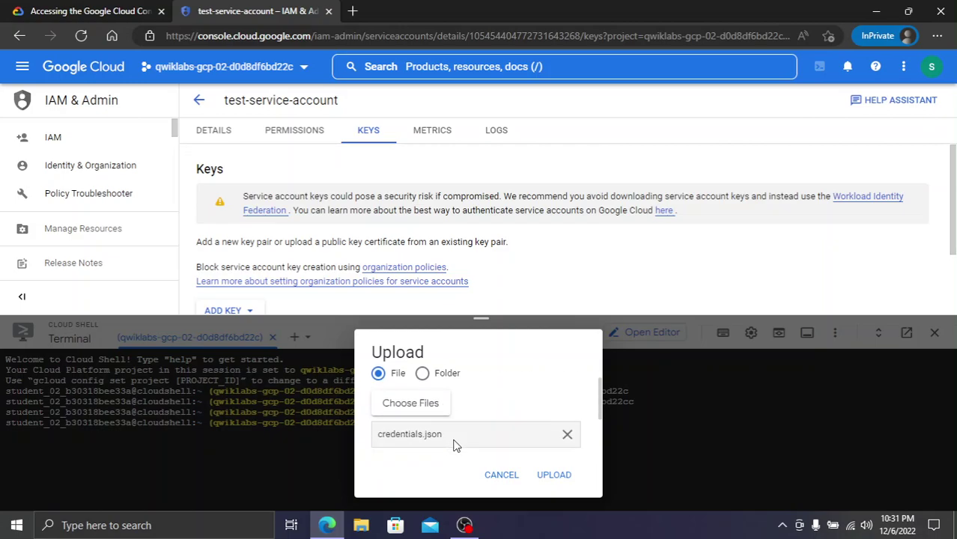
{"action": "scroll", "coordinate": [454, 444], "scroll_direction": "down", "scroll_amount": 1}
{"action": "scroll", "coordinate": [466, 444], "scroll_direction": "down", "scroll_amount": 1}
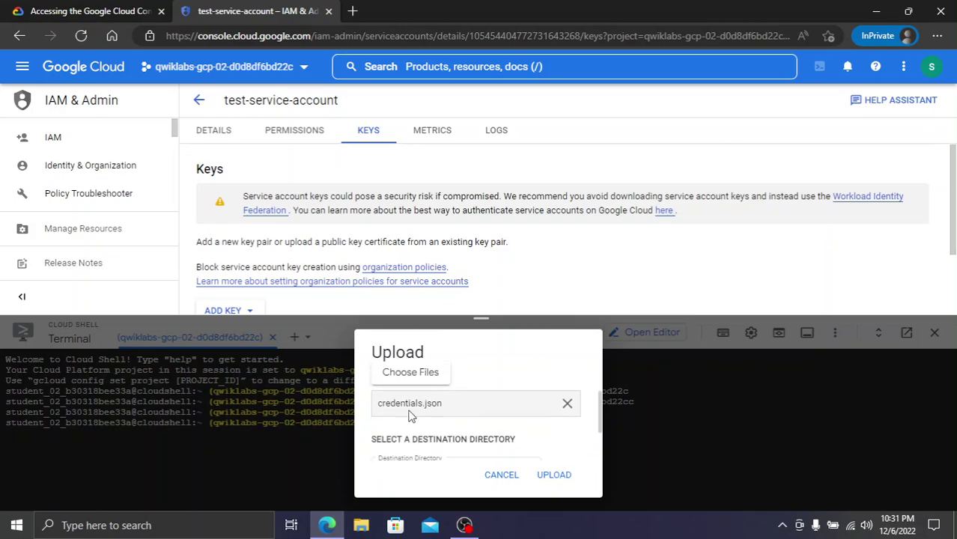
{"action": "scroll", "coordinate": [533, 446], "scroll_direction": "down", "scroll_amount": 2}
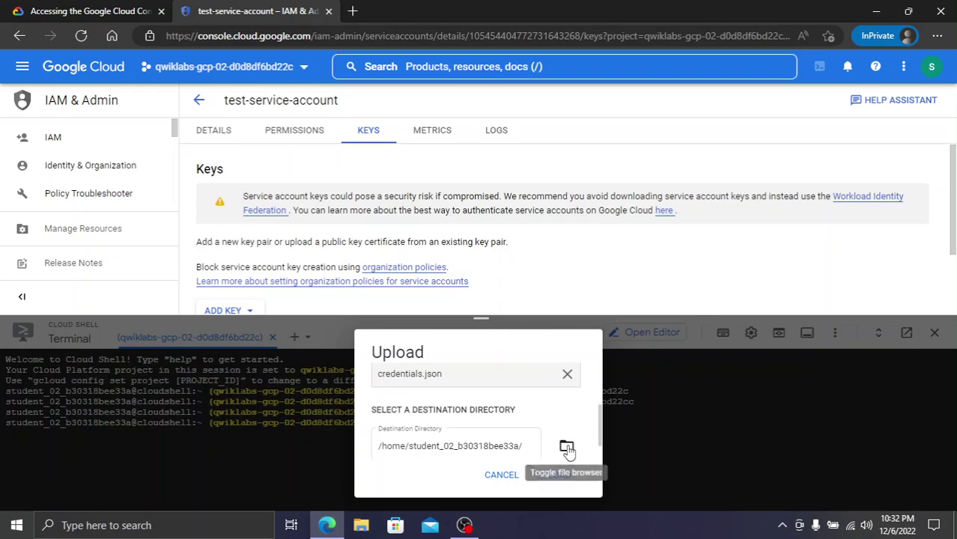
{"action": "left_click", "coordinate": [553, 475]}
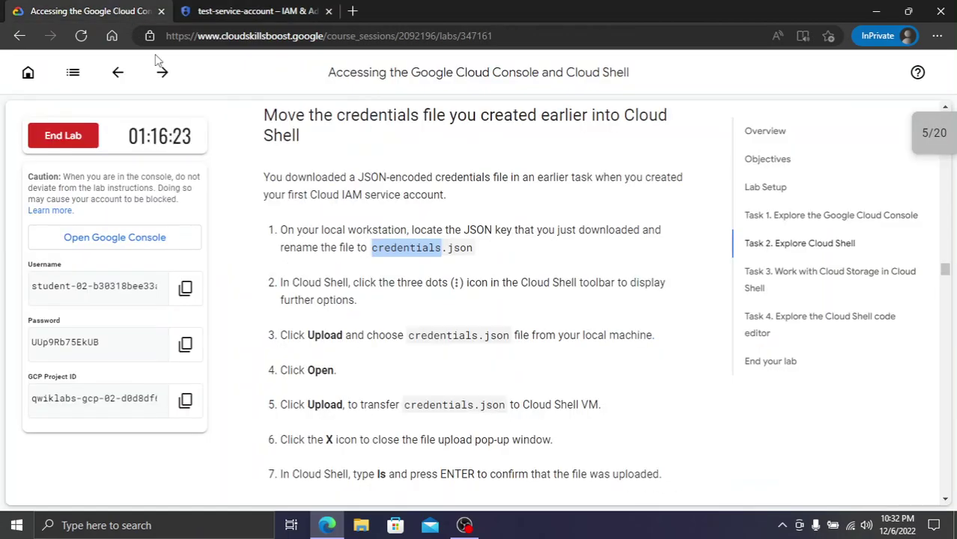
Scroll the lab instructions to step 7 and the 'Create a second Cloud Storage bucket' section
{"action": "left_click", "coordinate": [82, 11]}
{"action": "scroll", "coordinate": [473, 417], "scroll_direction": "down", "scroll_amount": 2}
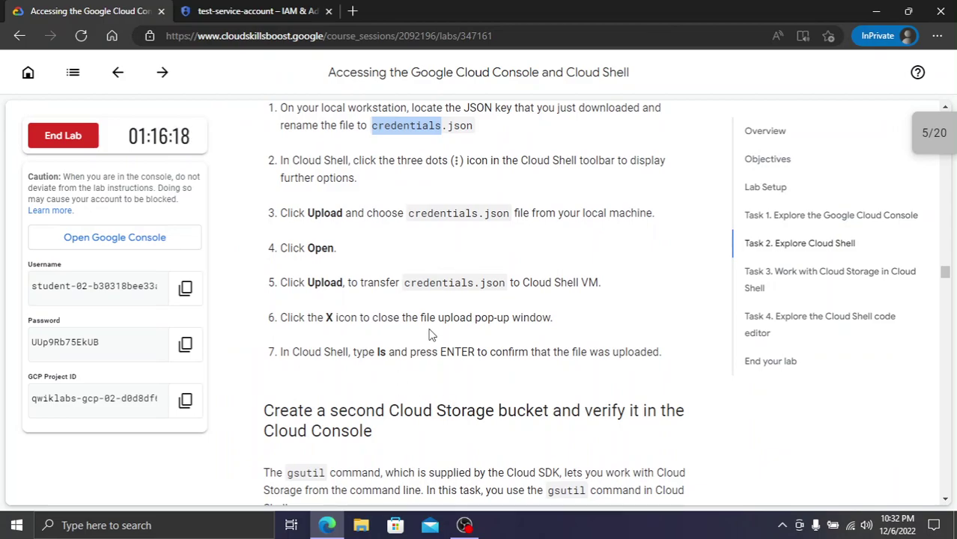
{"action": "scroll", "coordinate": [458, 341], "scroll_direction": "down", "scroll_amount": 2}
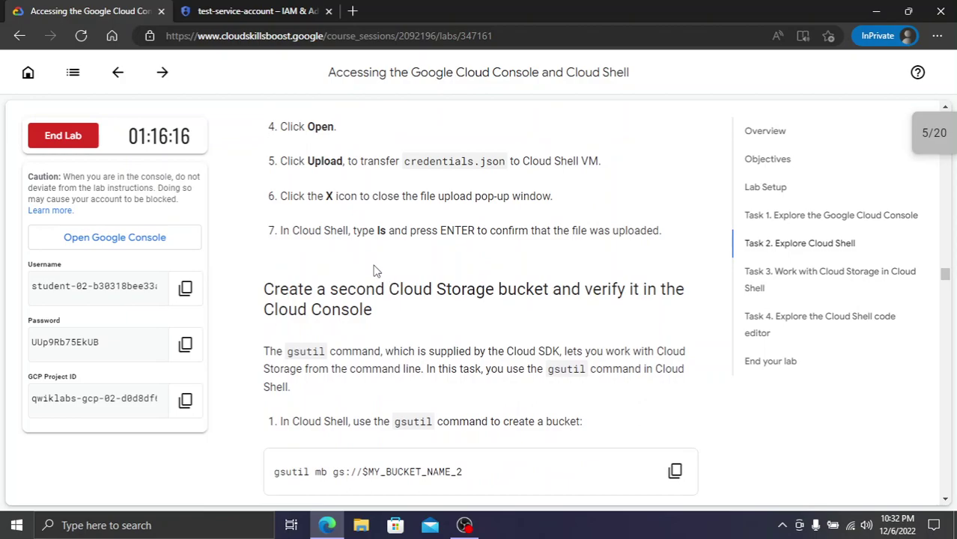
{"action": "scroll", "coordinate": [366, 269], "scroll_direction": "up", "scroll_amount": 1}
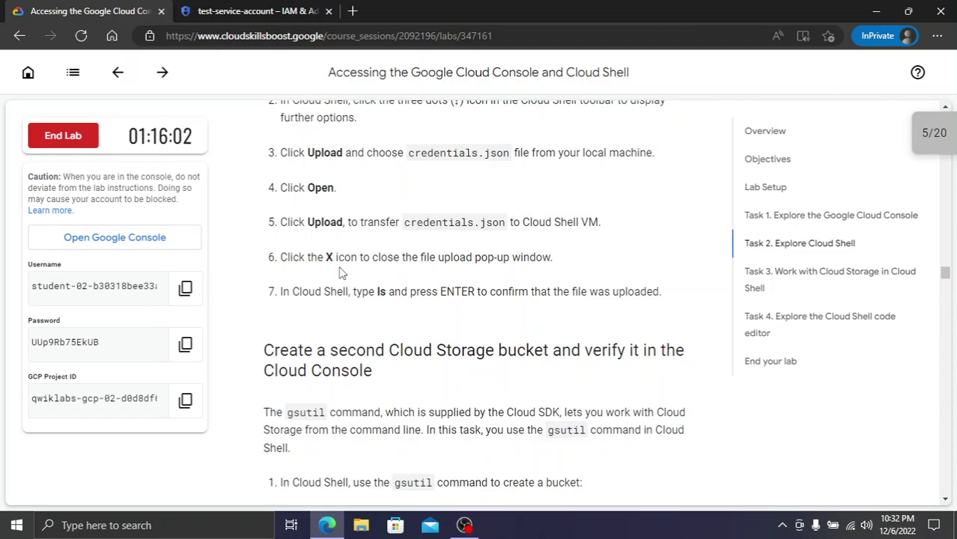
Run ls in Cloud Shell to confirm credentials.json sits beside README-cloudshell.txt
{"action": "scroll", "coordinate": [341, 273], "scroll_direction": "up", "scroll_amount": 1}
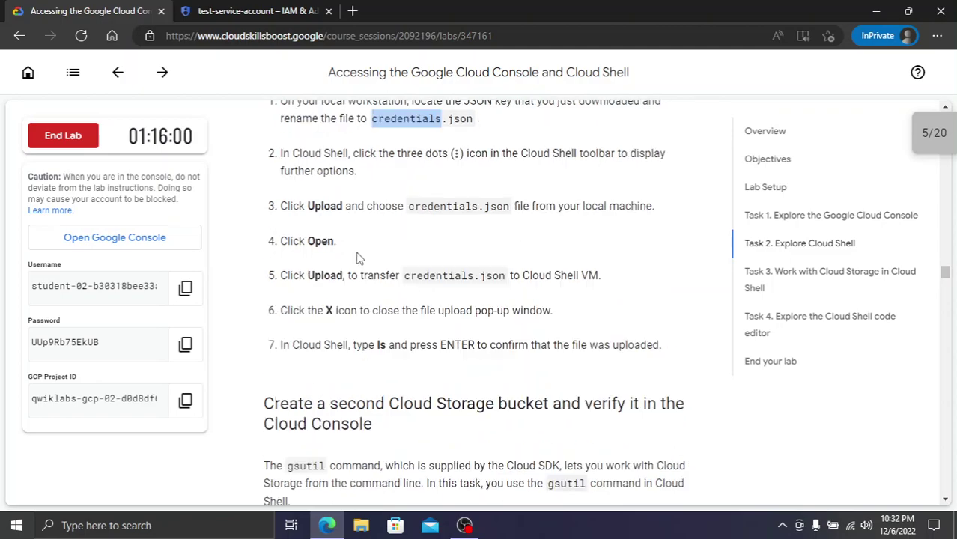
{"action": "double_click", "coordinate": [381, 353]}
{"action": "key", "text": "ctrl+c"}
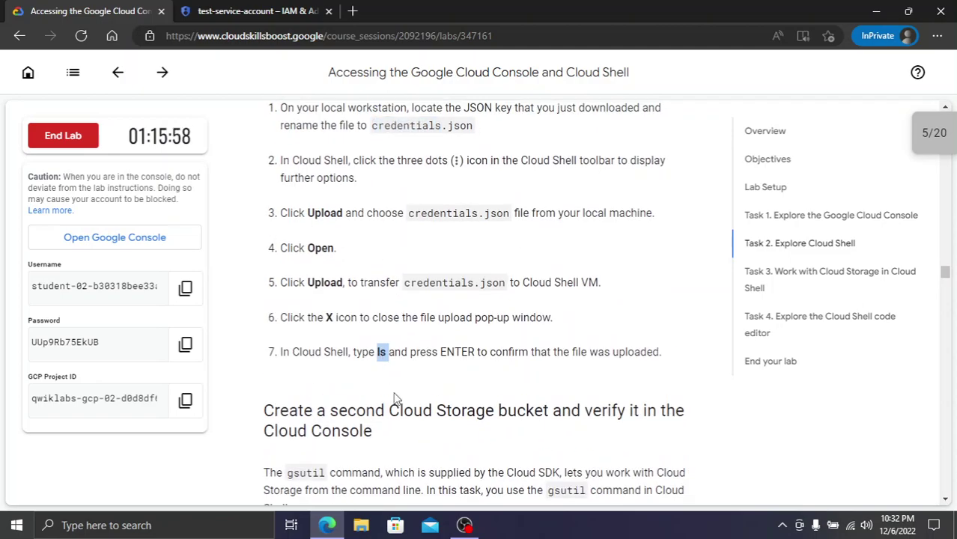
{"action": "left_click", "coordinate": [254, 10]}
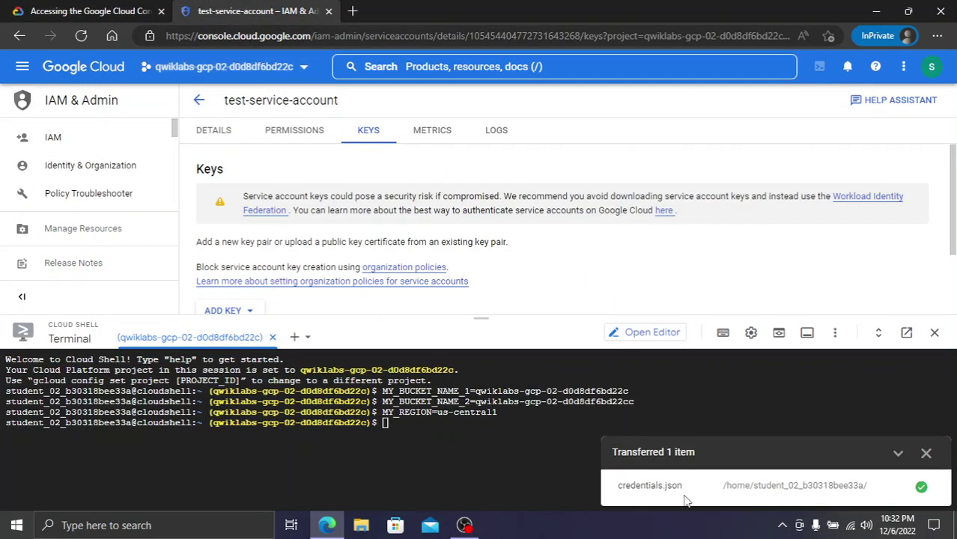
{"action": "left_click", "coordinate": [929, 454]}
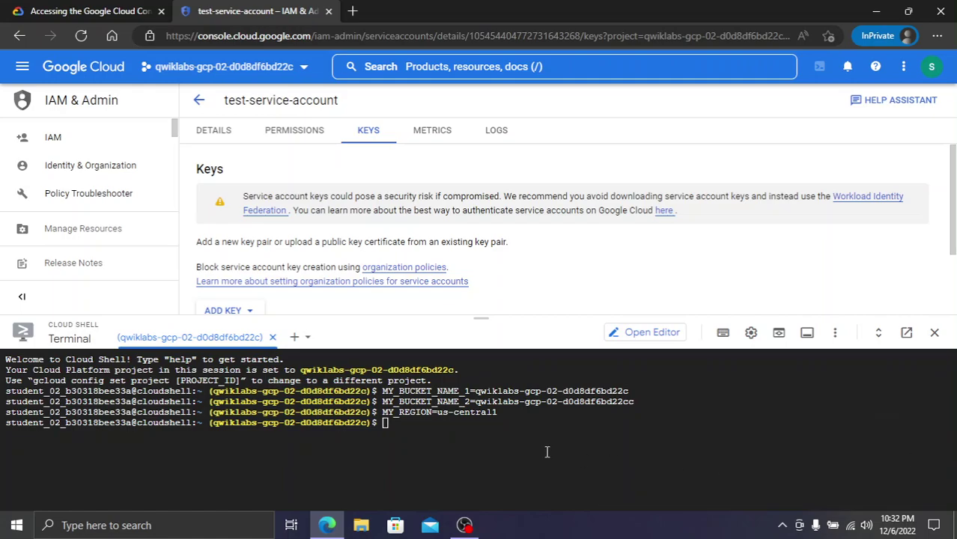
{"action": "key", "text": "ctrl+v"}
{"action": "key", "text": "Return"}
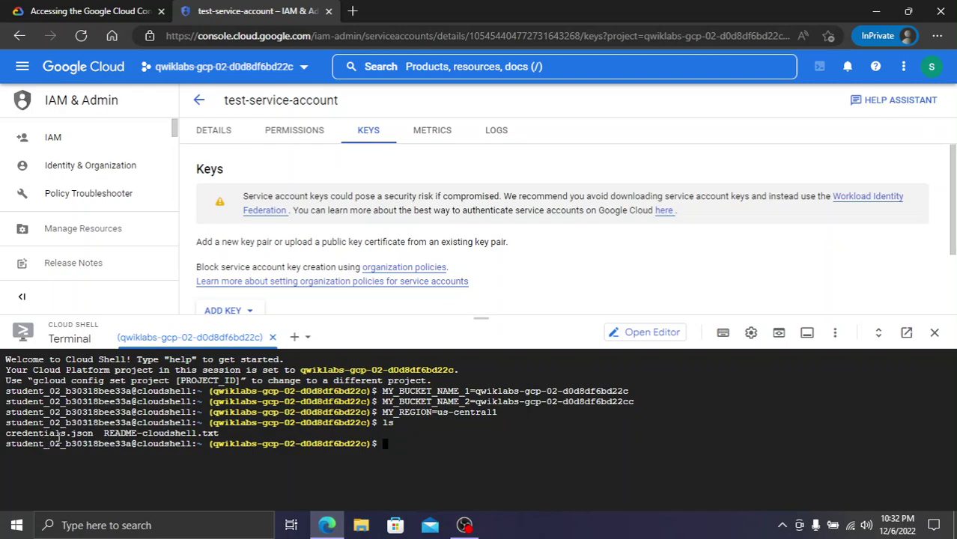
{"action": "left_click_drag", "start_coordinate": [92, 433], "coordinate": [4, 433]}
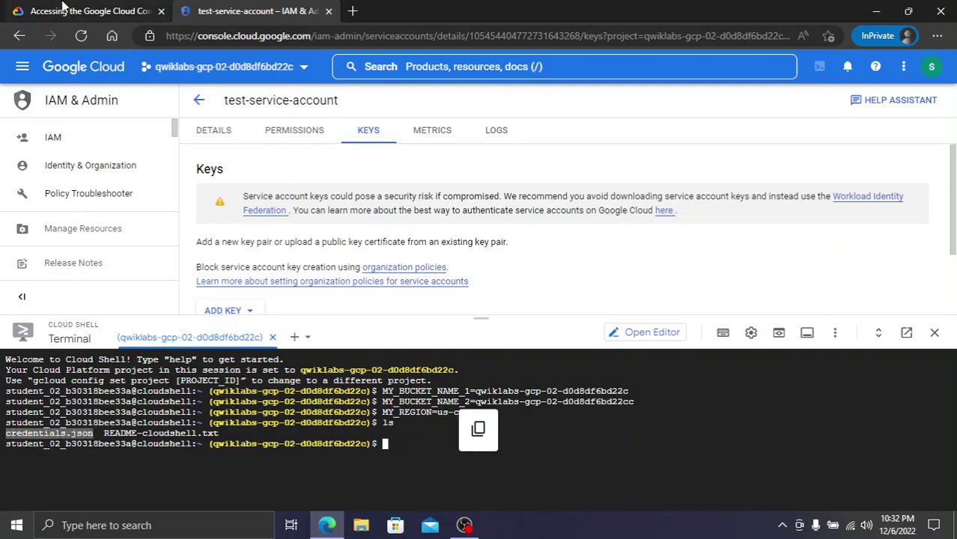
{"action": "left_click", "coordinate": [30, 11]}
{"action": "scroll", "coordinate": [539, 313], "scroll_direction": "down", "scroll_amount": 3}
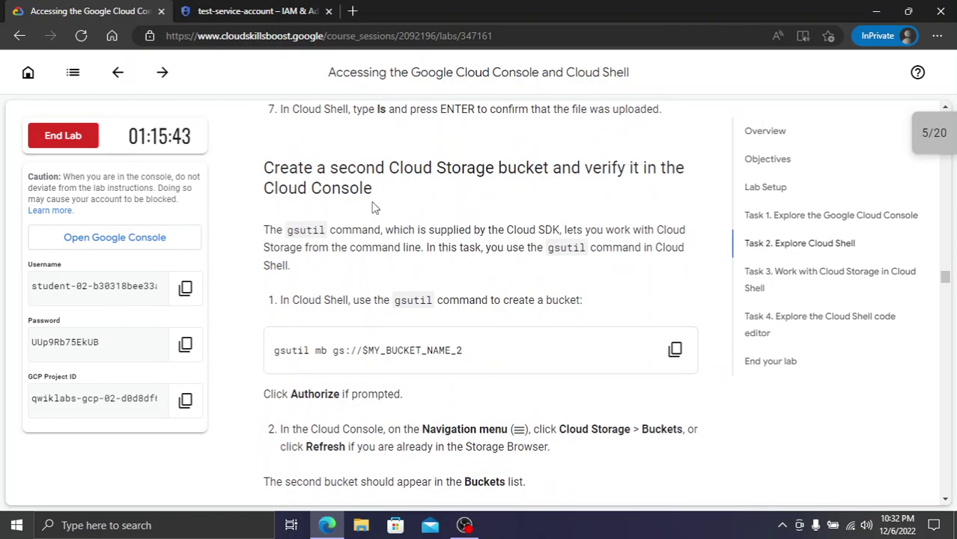
Run gsutil mb gs://$MY_BUCKET_NAME_2 in Cloud Shell, authorizing Cloud Shell when prompted
{"action": "left_click", "coordinate": [674, 348]}
{"action": "left_click", "coordinate": [254, 10]}
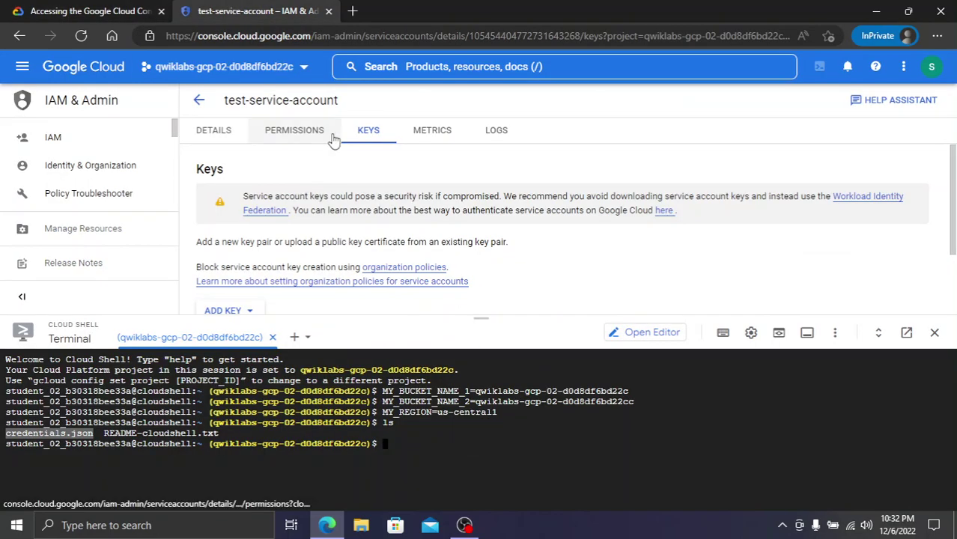
{"action": "key", "text": "ctrl+v"}
{"action": "key", "text": "Return"}
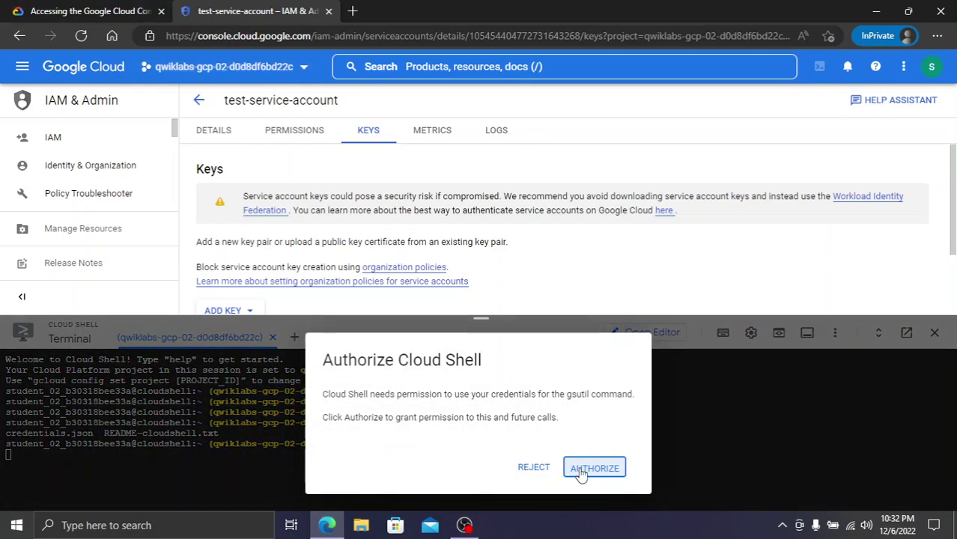
{"action": "left_click", "coordinate": [594, 468]}
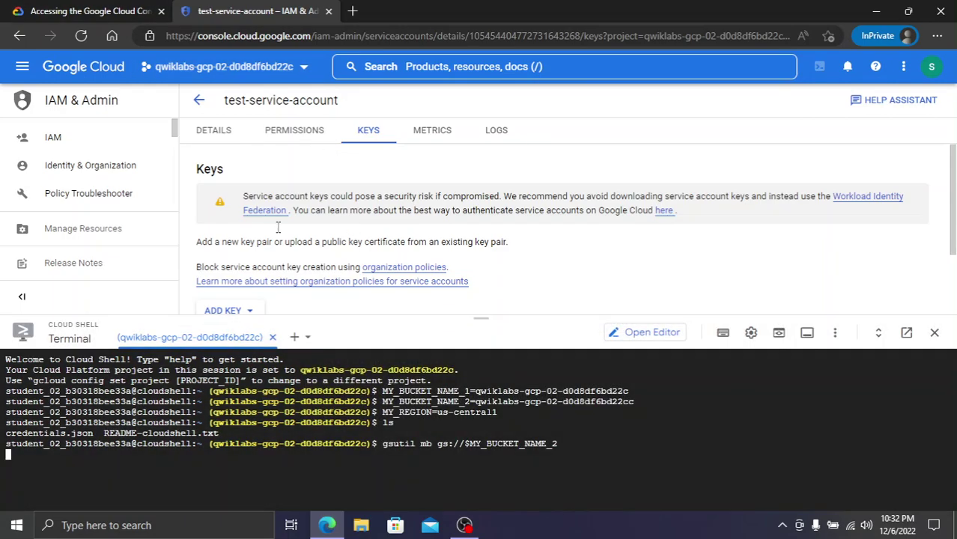
{"action": "left_click", "coordinate": [75, 10]}
{"action": "scroll", "coordinate": [569, 344], "scroll_direction": "down", "scroll_amount": 2}
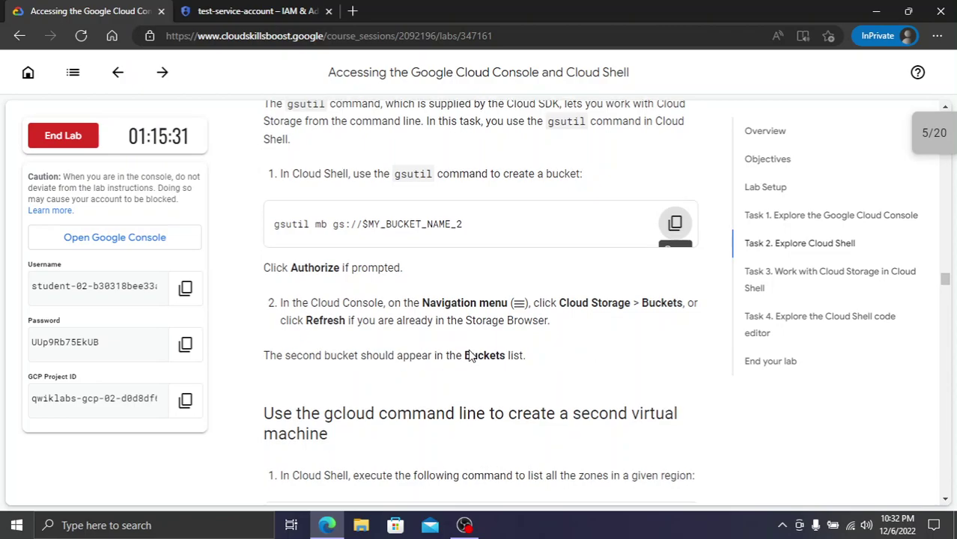
{"action": "scroll", "coordinate": [470, 344], "scroll_direction": "down", "scroll_amount": 2}
{"action": "scroll", "coordinate": [454, 300], "scroll_direction": "down", "scroll_amount": 2}
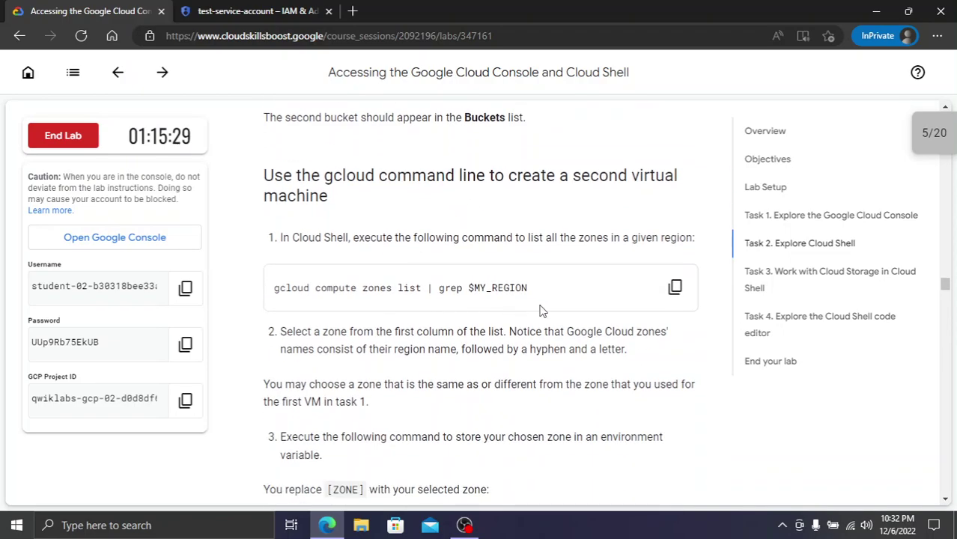
List the zones in the region with gcloud compute zones list | grep $MY_REGION
{"action": "left_click", "coordinate": [676, 289]}
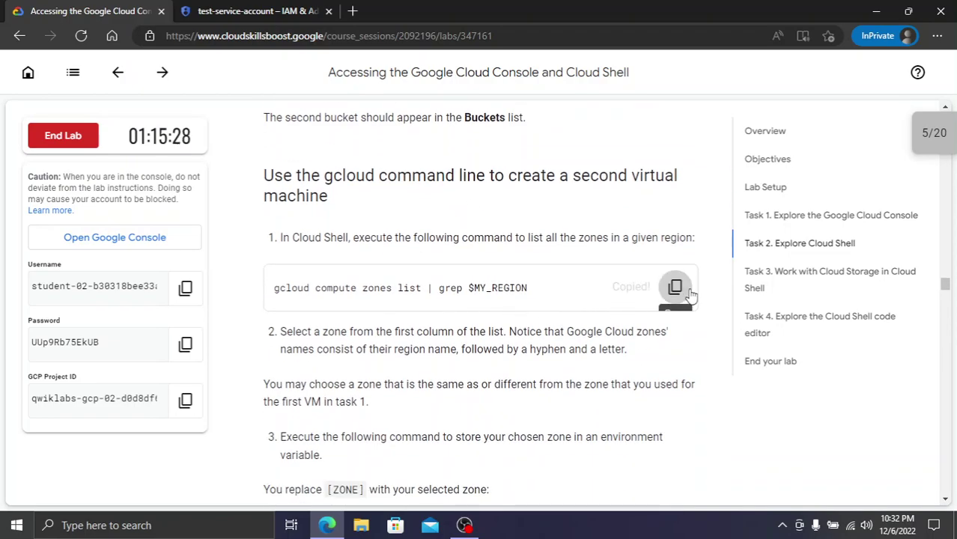
{"action": "left_click", "coordinate": [258, 10]}
{"action": "key", "text": "ctrl+v"}
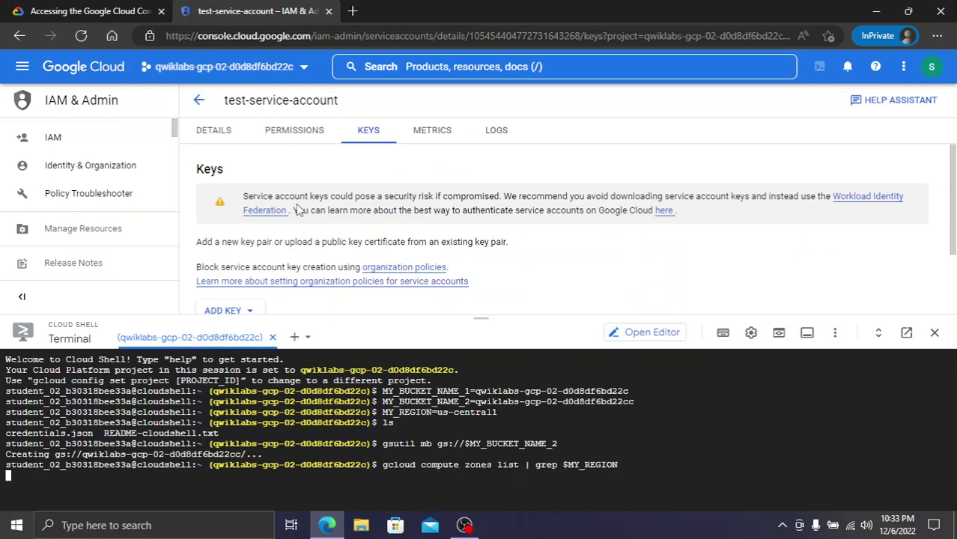
{"action": "left_click", "coordinate": [47, 8]}
{"action": "scroll", "coordinate": [607, 330], "scroll_direction": "down", "scroll_amount": 2}
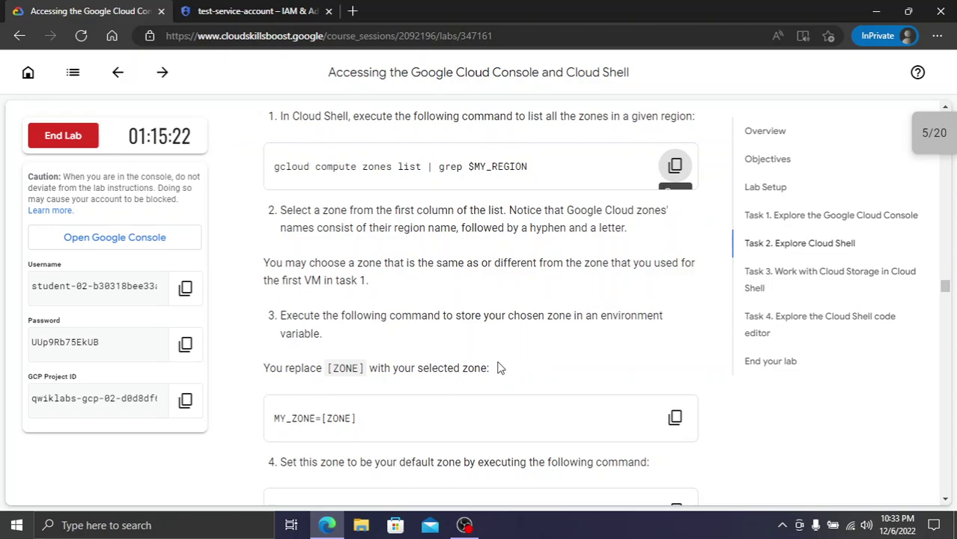
{"action": "scroll", "coordinate": [337, 344], "scroll_direction": "down", "scroll_amount": 1}
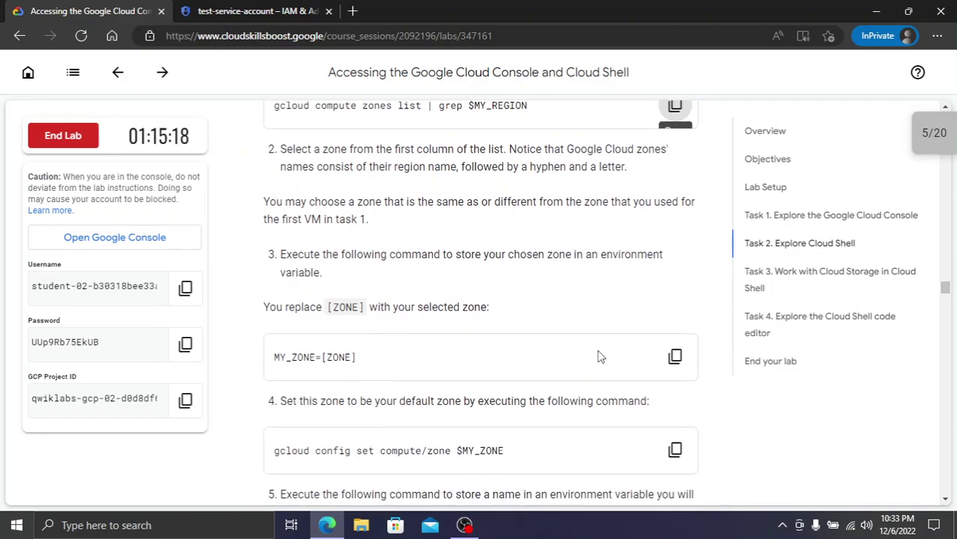
Set MY_ZONE to us-central1-c, replacing the [ZONE] placeholder with the listed zone
{"action": "left_click", "coordinate": [674, 357]}
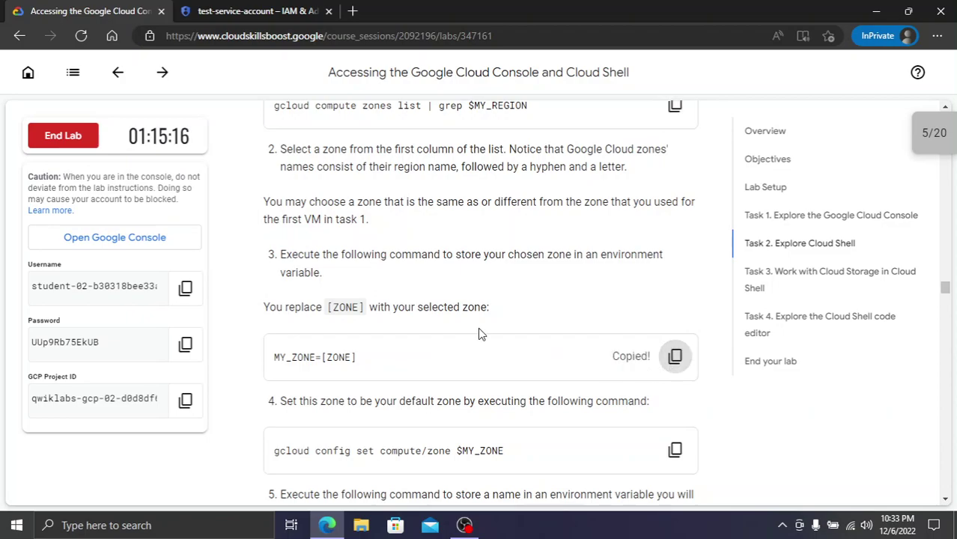
{"action": "left_click", "coordinate": [258, 10]}
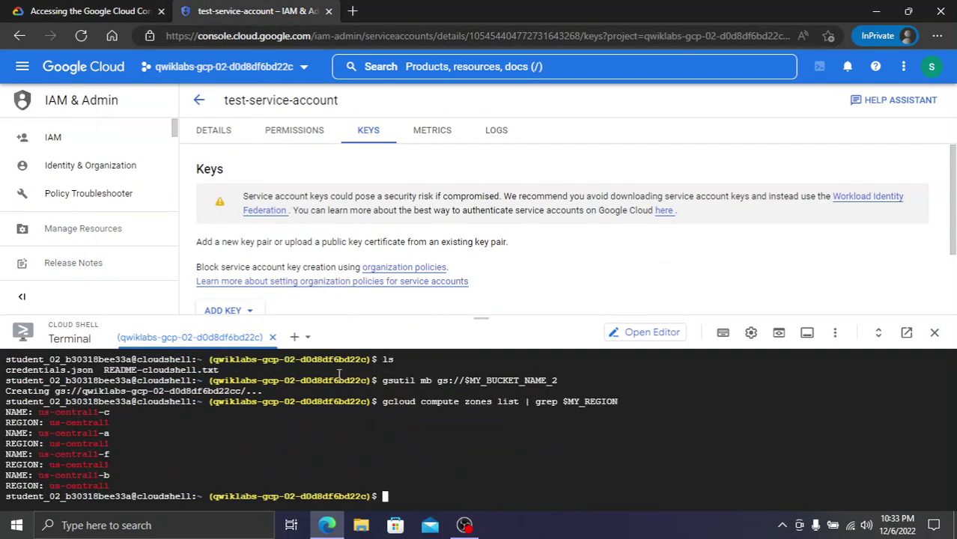
{"action": "key", "text": "ctrl+v"}
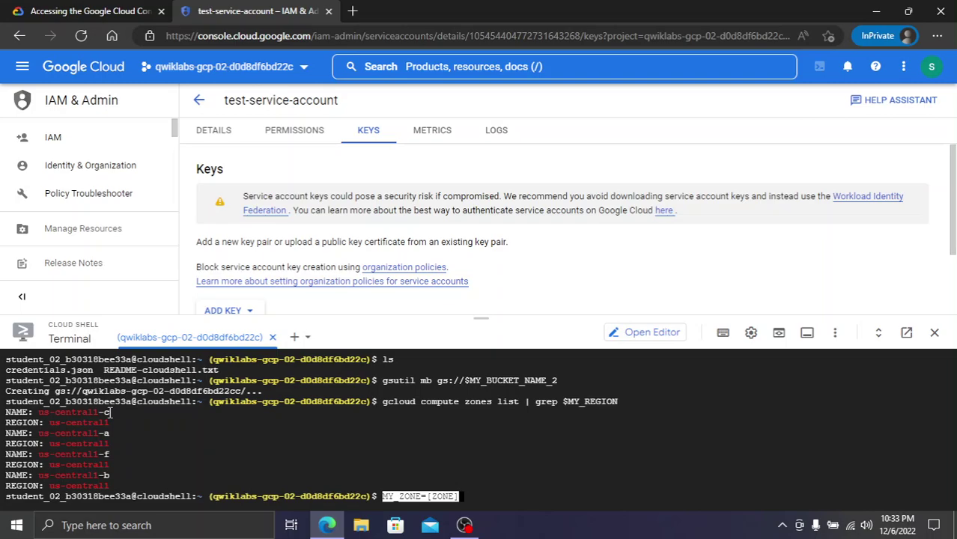
{"action": "left_click_drag", "start_coordinate": [109, 412], "coordinate": [45, 403]}
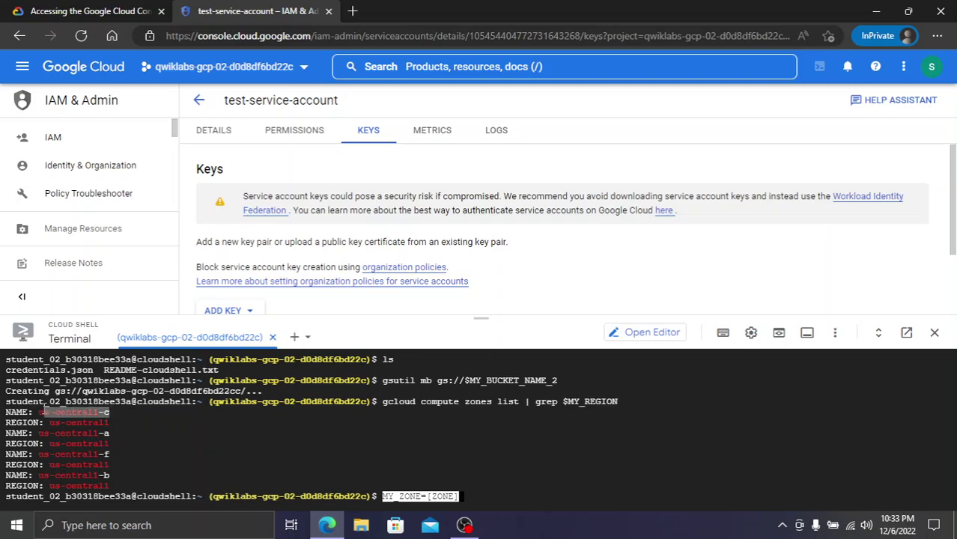
{"action": "key", "text": "BackSpace"}
{"action": "key", "text": "BackSpace"}
{"action": "key", "text": "BackSpace"}
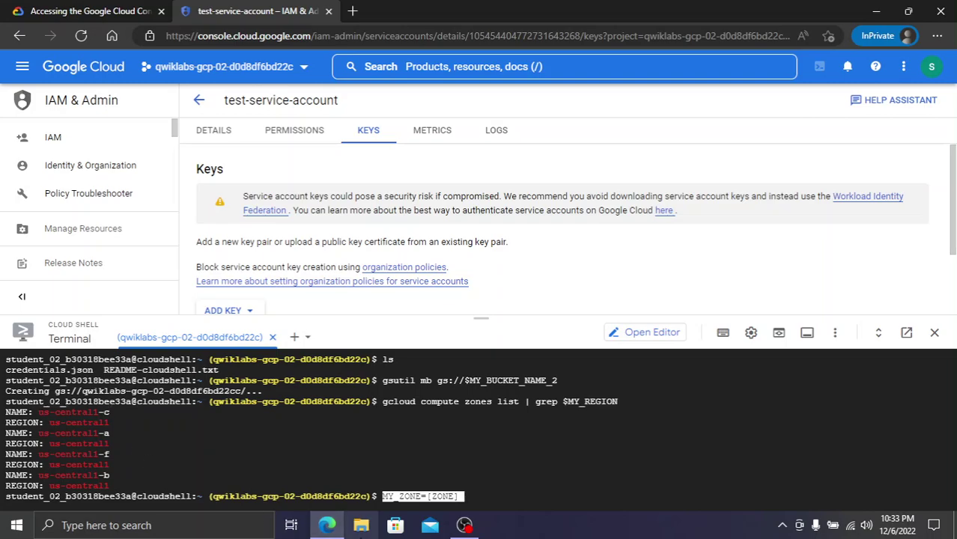
{"action": "key", "text": "BackSpace"}
{"action": "key", "text": "BackSpace"}
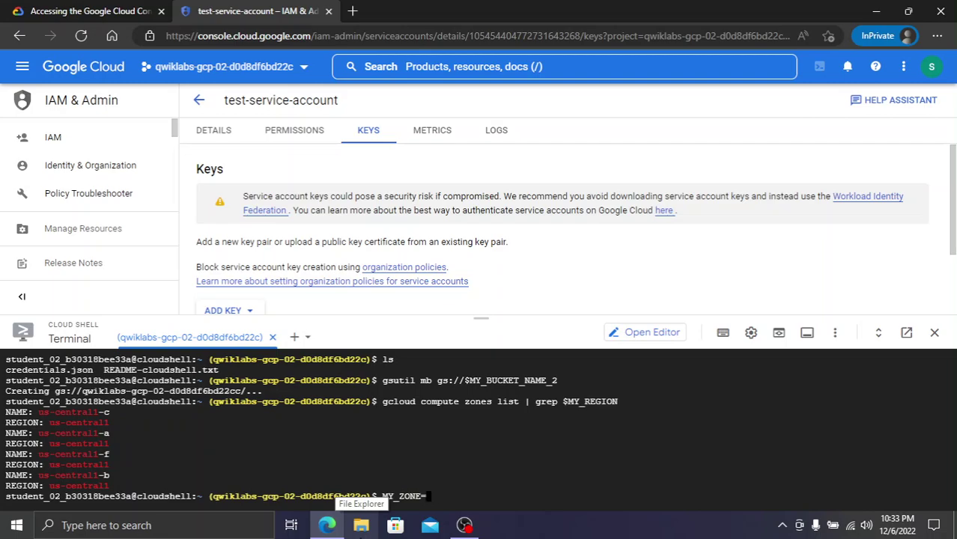
{"action": "key", "text": "ctrl+v"}
{"action": "key", "text": "Return"}
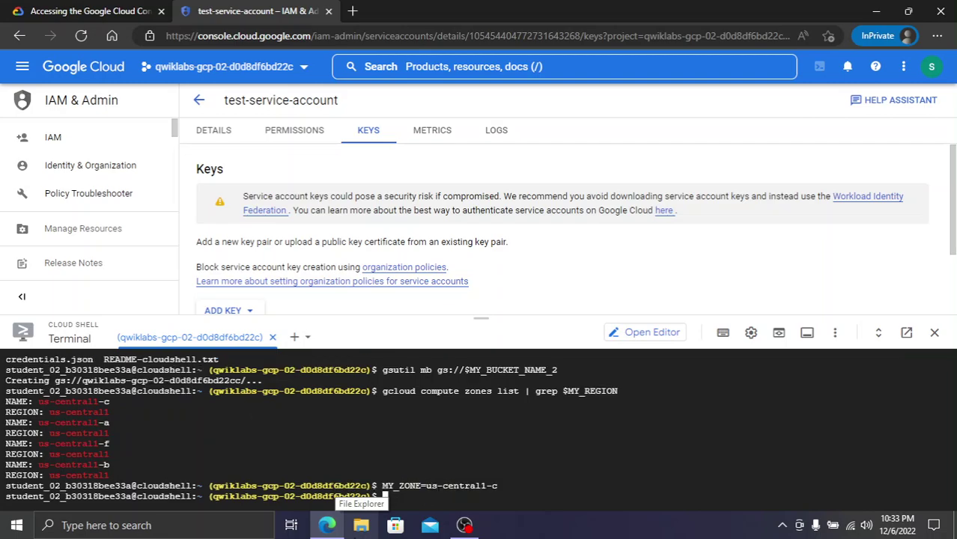
{"action": "left_click", "coordinate": [82, 10]}
{"action": "scroll", "coordinate": [534, 260], "scroll_direction": "down", "scroll_amount": 1}
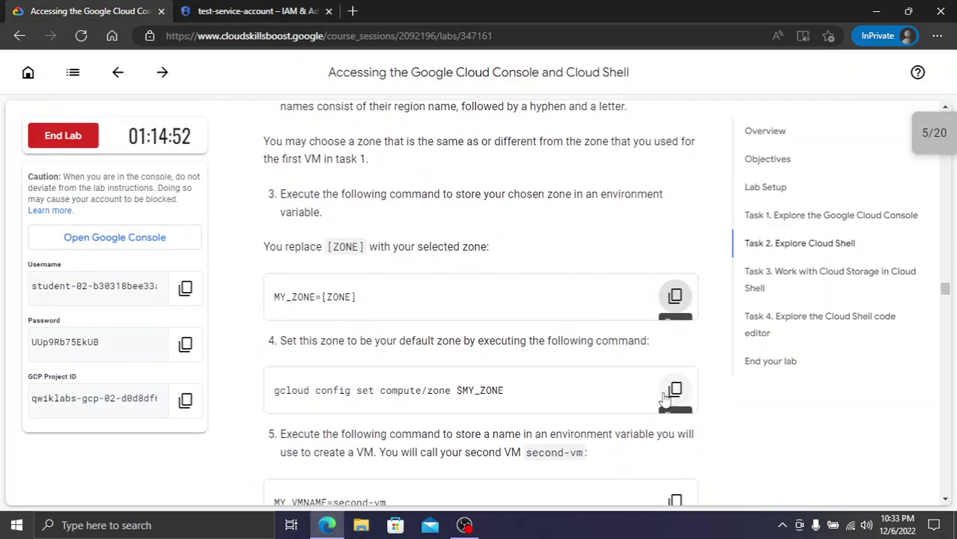
Make $MY_ZONE the default with gcloud config set compute/zone $MY_ZONE
{"action": "left_click", "coordinate": [674, 390]}
{"action": "left_click", "coordinate": [283, 9]}
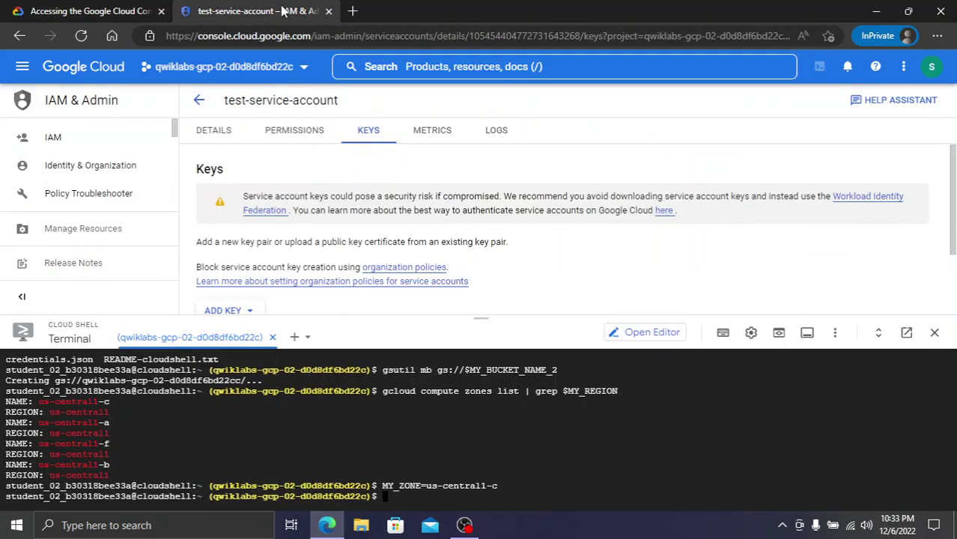
{"action": "key", "text": "ctrl+v"}
{"action": "key", "text": "Return"}
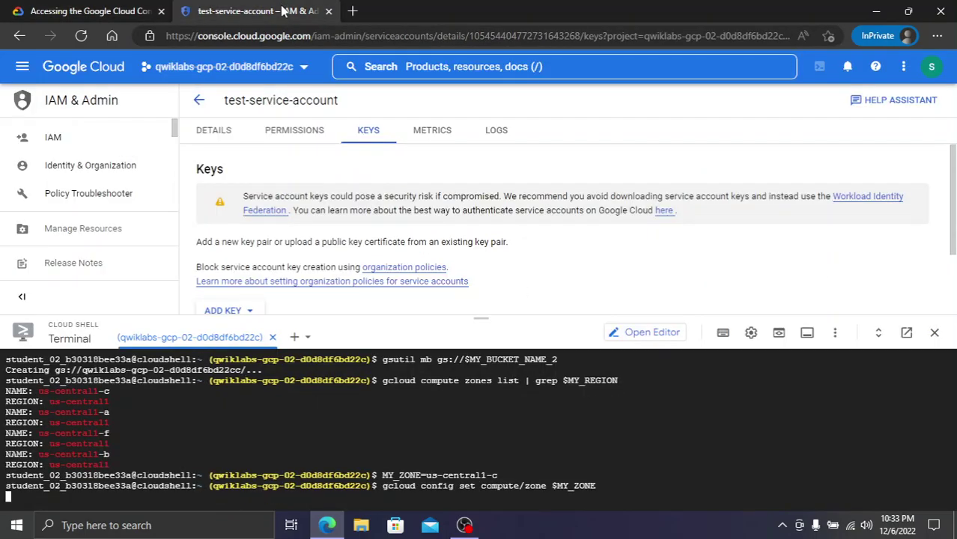
{"action": "left_click", "coordinate": [20, 9]}
{"action": "scroll", "coordinate": [614, 344], "scroll_direction": "down", "scroll_amount": 2}
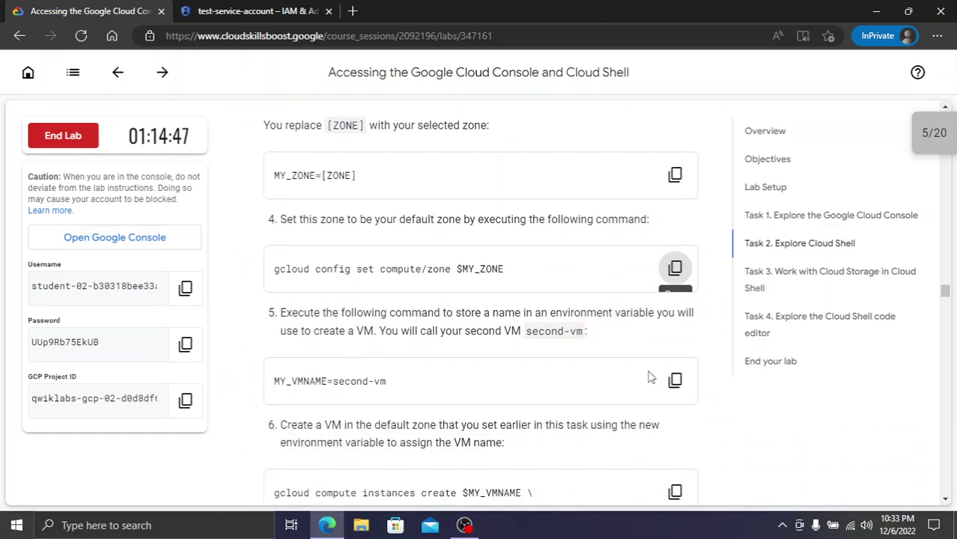
{"action": "left_click", "coordinate": [675, 382]}
Set the MY_VMNAME variable for the second VM in Cloud Shell
{"action": "left_click", "coordinate": [258, 11]}
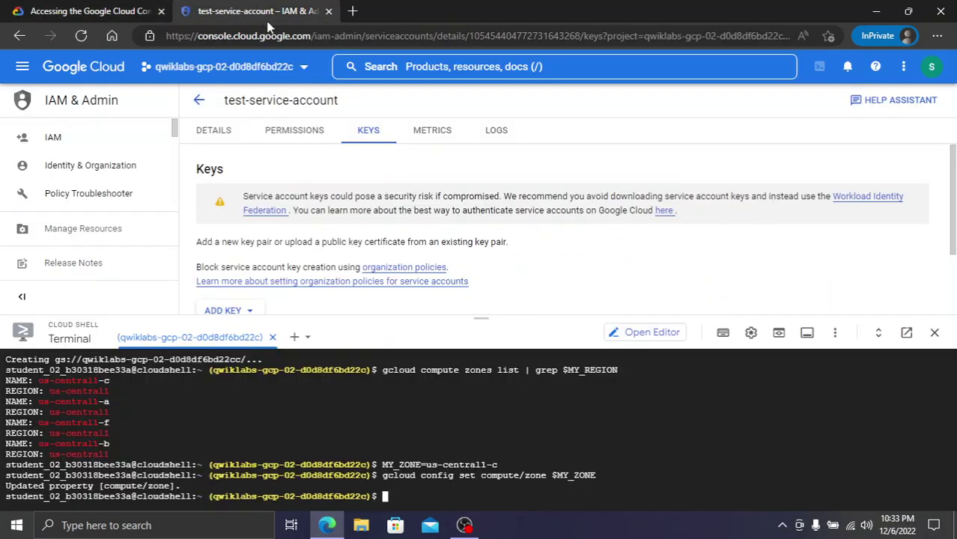
{"action": "key", "text": "ctrl+v"}
{"action": "key", "text": "Return"}
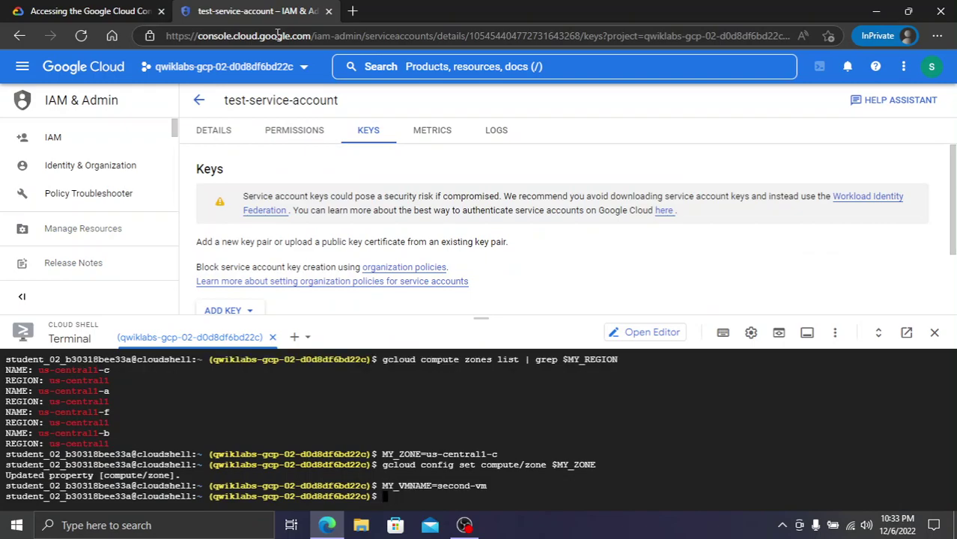
{"action": "left_click", "coordinate": [47, 11]}
{"action": "scroll", "coordinate": [657, 389], "scroll_direction": "down", "scroll_amount": 1}
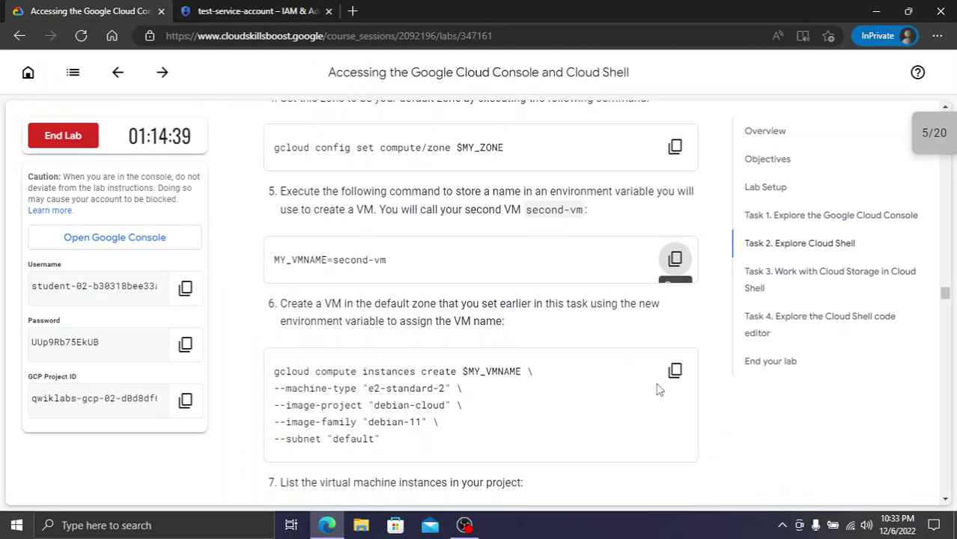
Create second-vm as an e2-standard-2 instance in us-central1-c and confirm it is RUNNING
{"action": "left_click", "coordinate": [674, 371]}
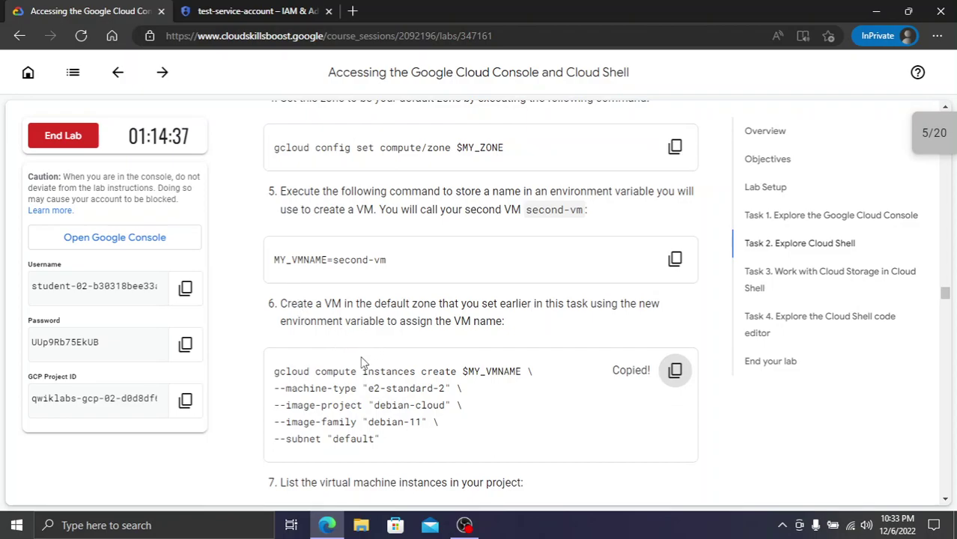
{"action": "left_click", "coordinate": [283, 9]}
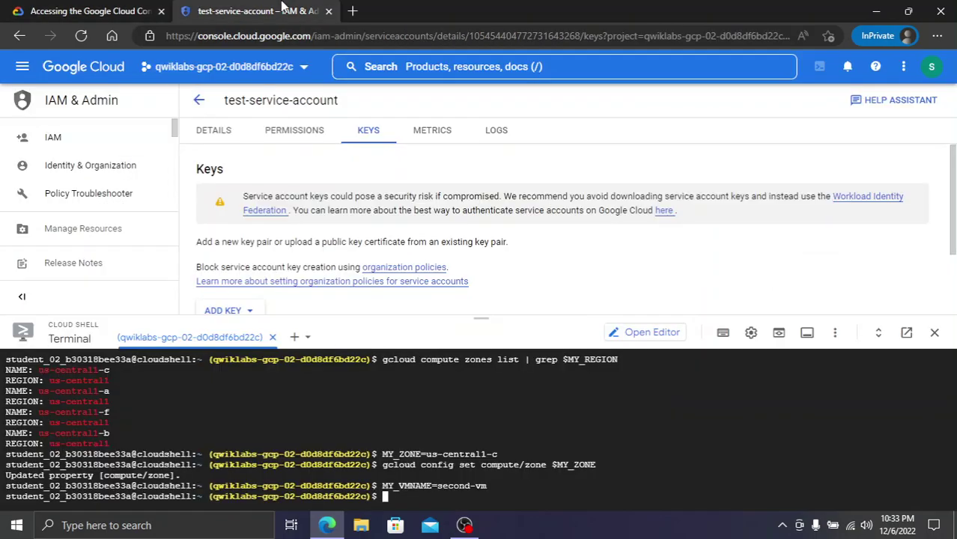
{"action": "key", "text": "ctrl+v"}
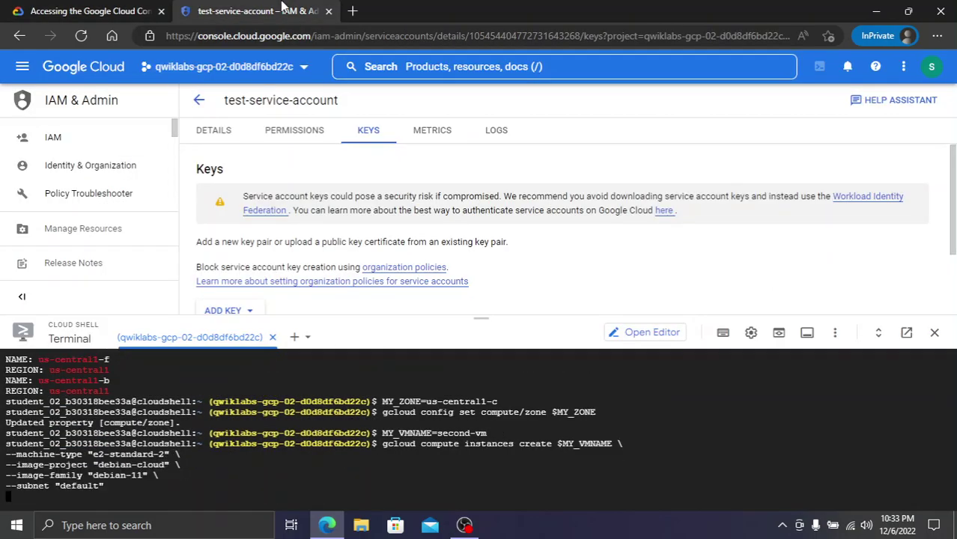
{"action": "left_click", "coordinate": [108, 9]}
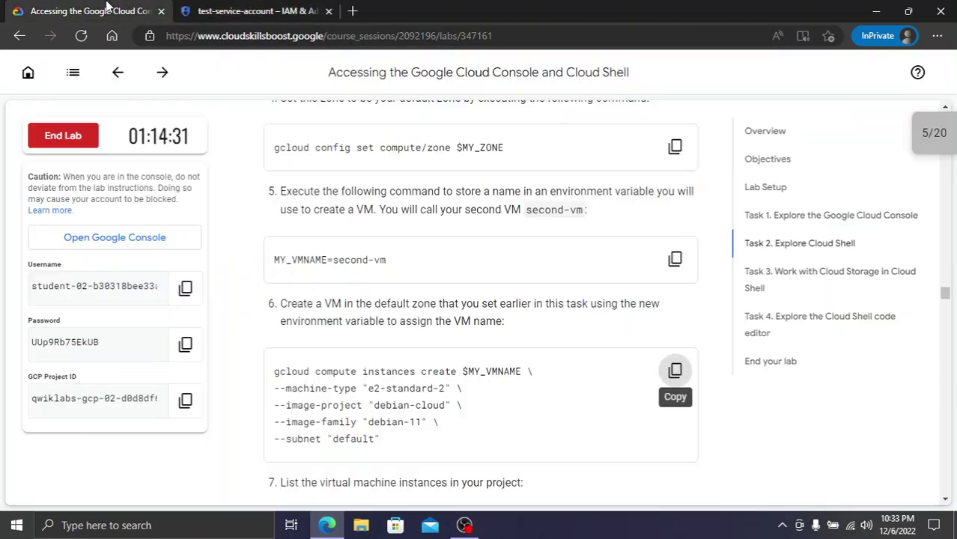
{"action": "scroll", "coordinate": [496, 321], "scroll_direction": "down", "scroll_amount": 2}
{"action": "scroll", "coordinate": [497, 327], "scroll_direction": "down", "scroll_amount": 2}
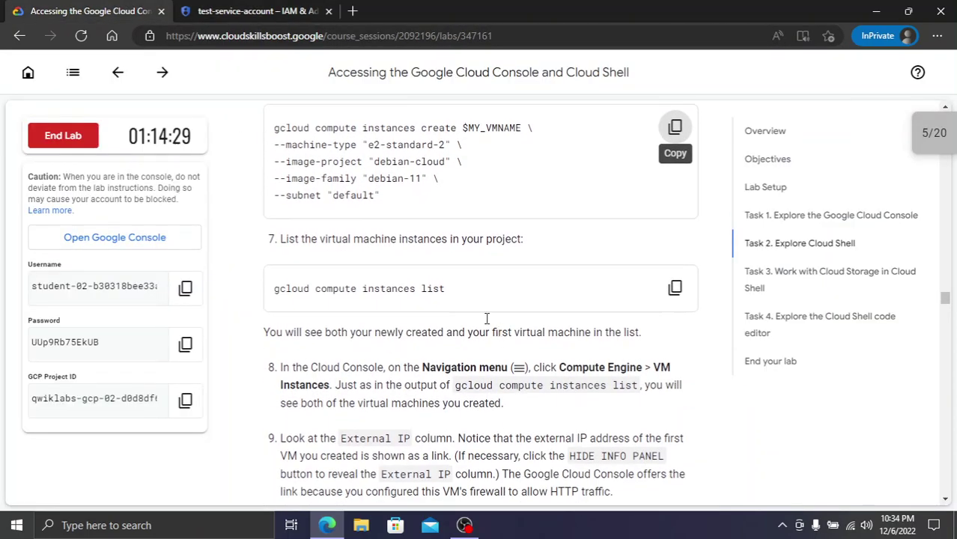
{"action": "left_click", "coordinate": [213, 9]}
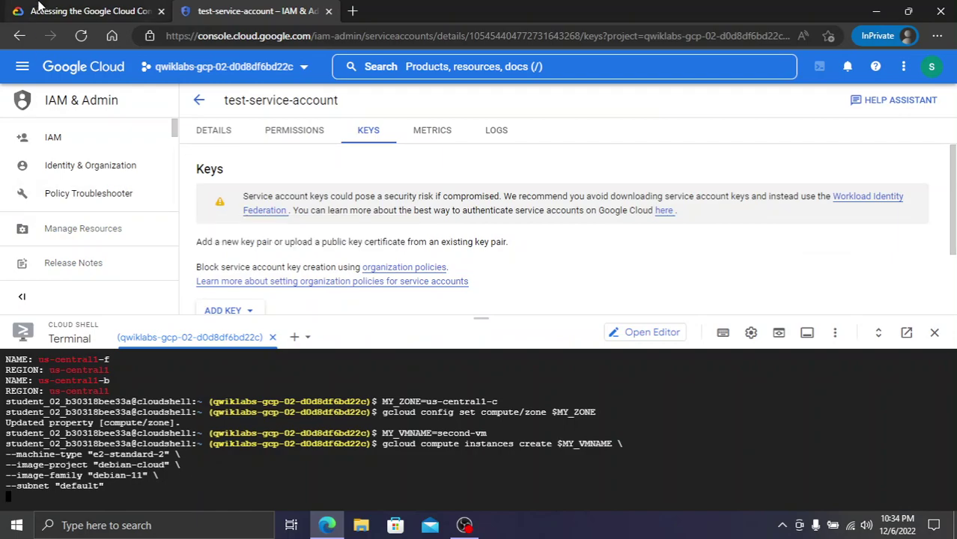
Return to the Console home page and run gcloud compute instances list in Cloud Shell
{"action": "left_click", "coordinate": [88, 67]}
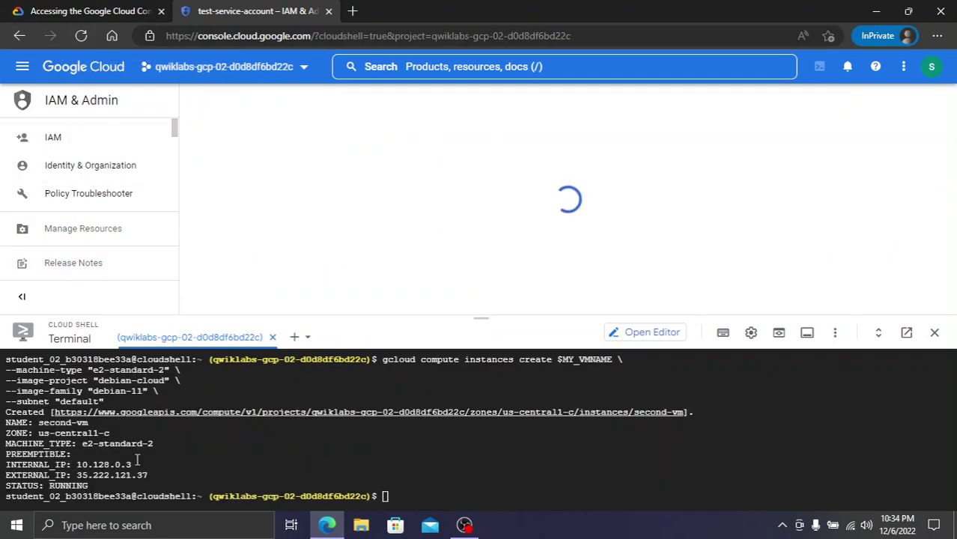
{"action": "left_click", "coordinate": [105, 11]}
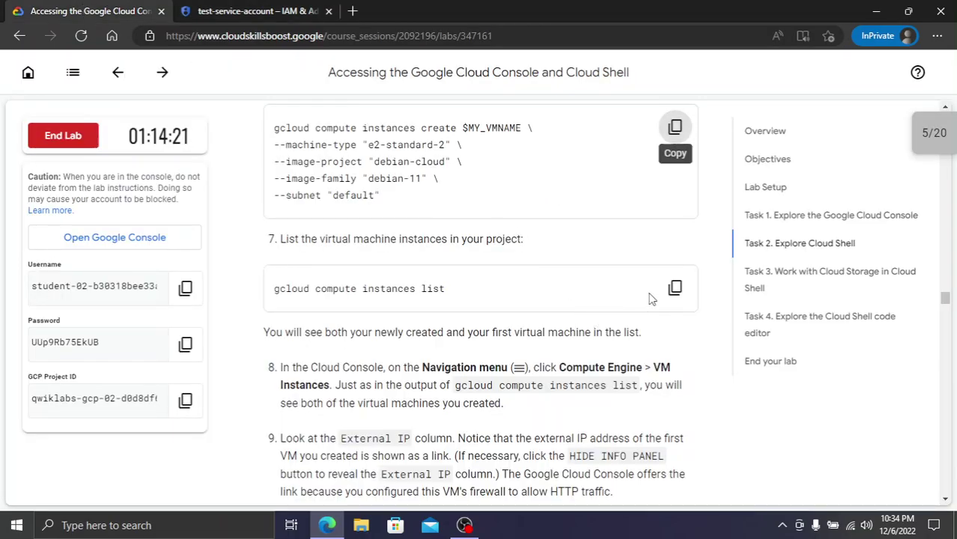
{"action": "left_click", "coordinate": [675, 288]}
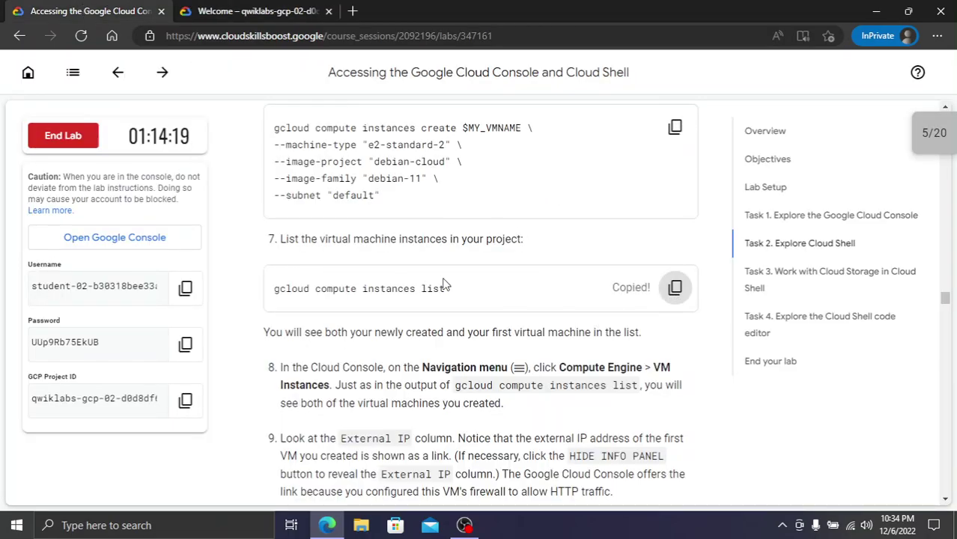
{"action": "left_click", "coordinate": [227, 8]}
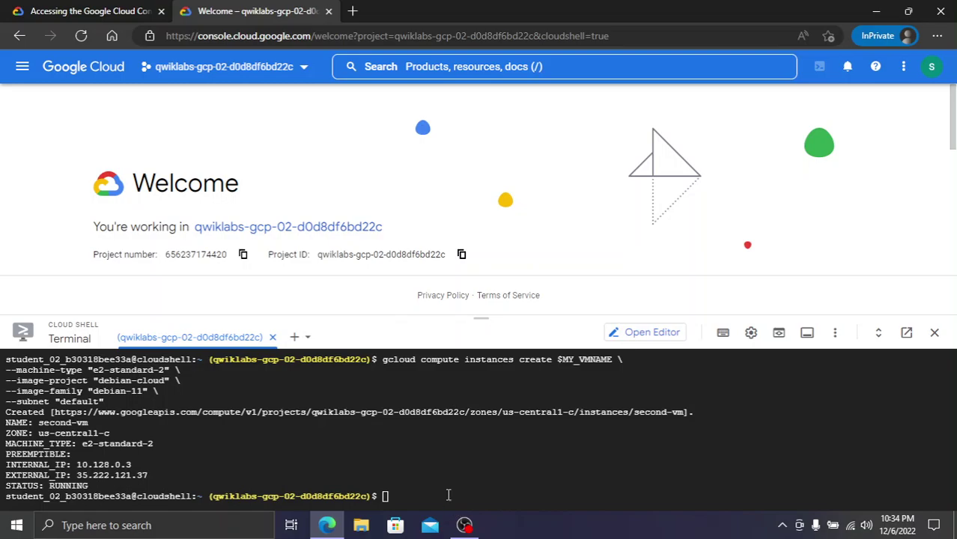
{"action": "key", "text": "ctrl+v"}
{"action": "key", "text": "Return"}
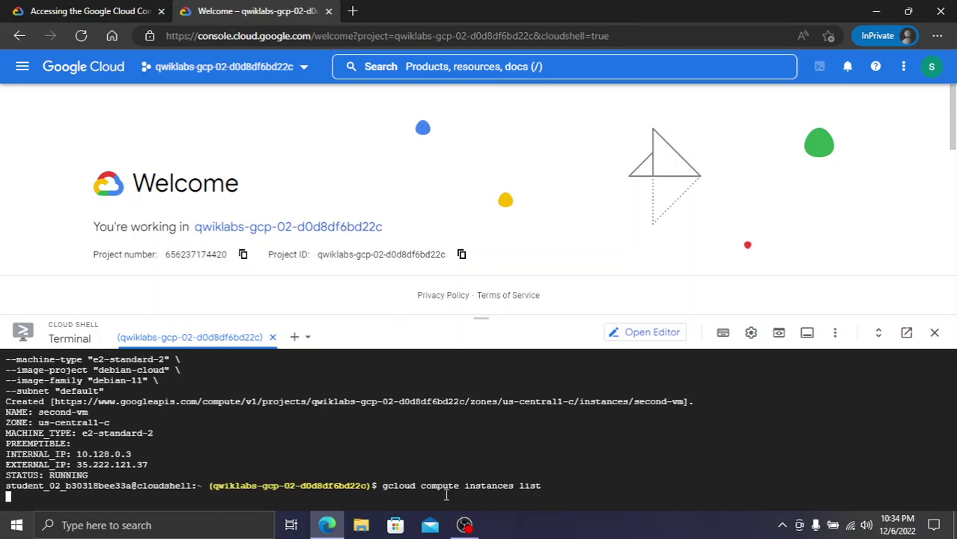
{"action": "left_click", "coordinate": [77, 7]}
{"action": "scroll", "coordinate": [625, 247], "scroll_direction": "down", "scroll_amount": 5}
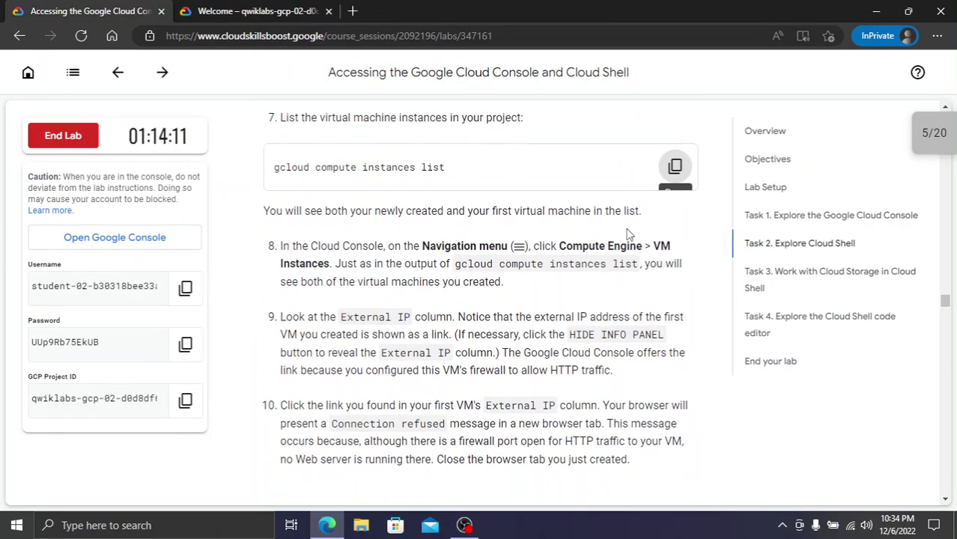
{"action": "scroll", "coordinate": [621, 279], "scroll_direction": "down", "scroll_amount": 1}
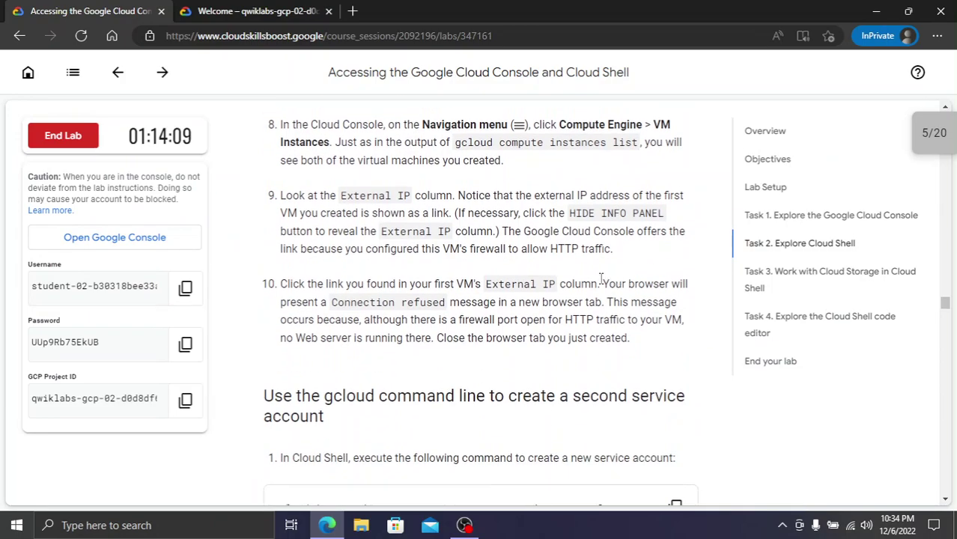
{"action": "scroll", "coordinate": [449, 222], "scroll_direction": "down", "scroll_amount": 3}
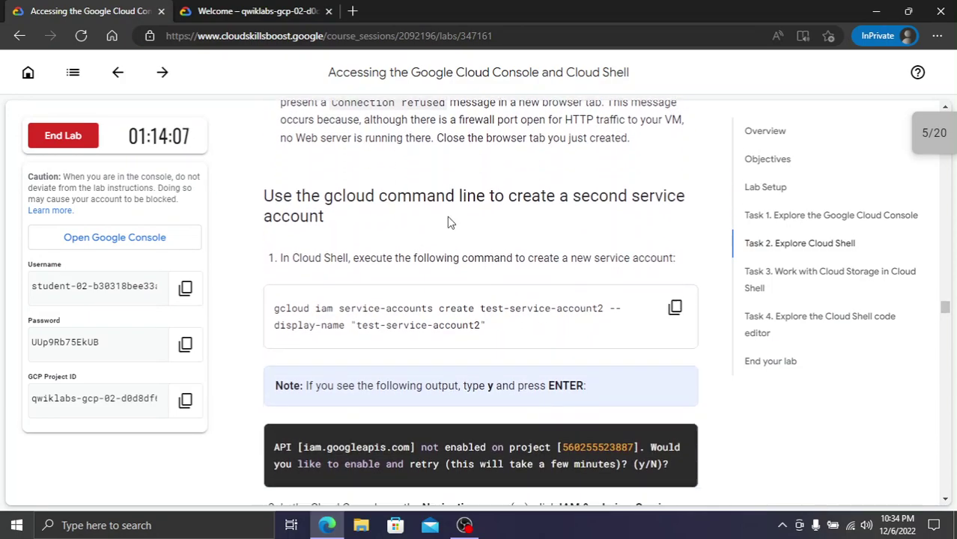
{"action": "scroll", "coordinate": [449, 222], "scroll_direction": "down", "scroll_amount": 1}
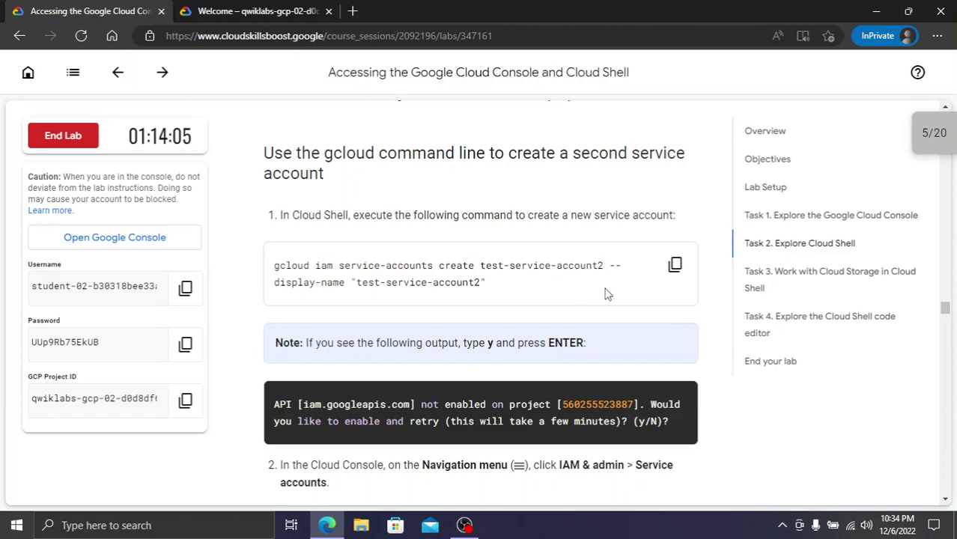
Create test-service-account2 with gcloud iam service-accounts create and check lab progress
{"action": "left_click", "coordinate": [675, 264]}
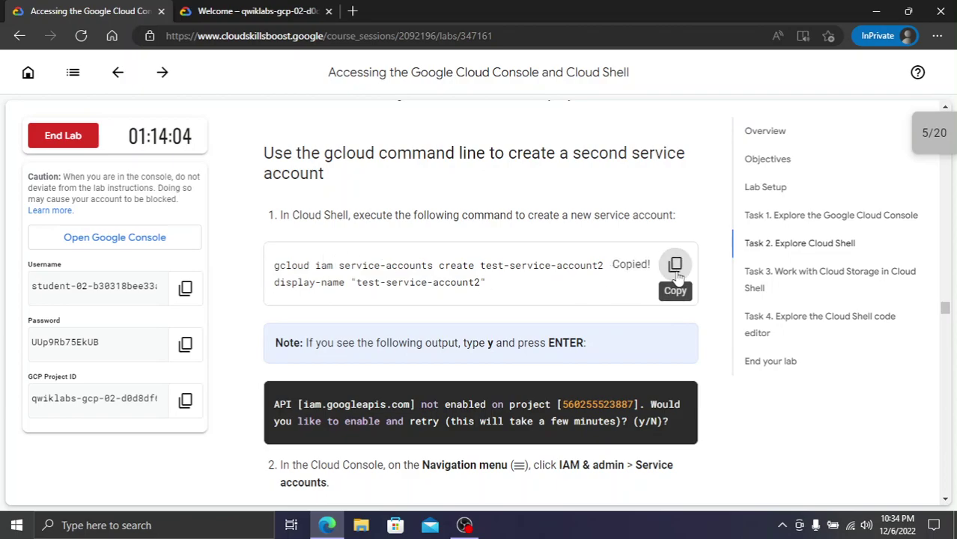
{"action": "left_click", "coordinate": [260, 9]}
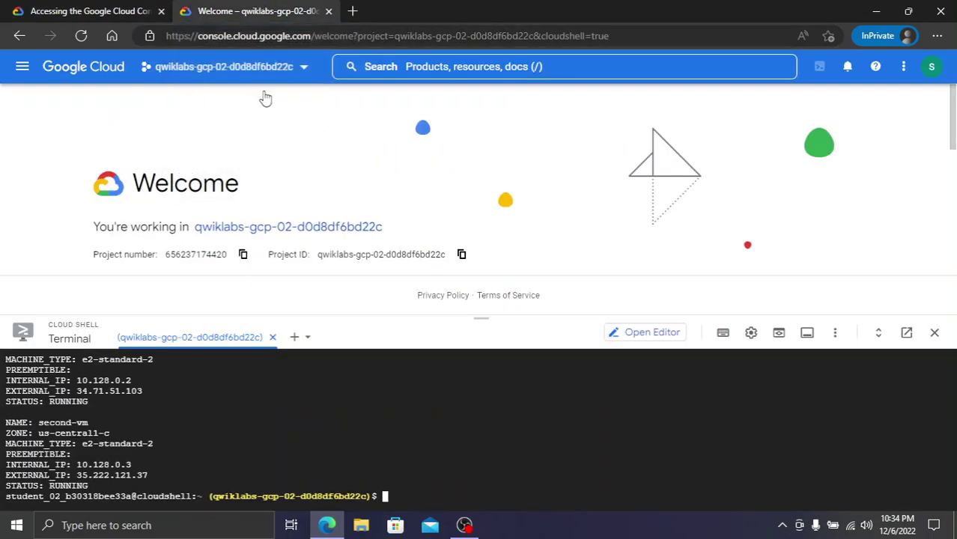
{"action": "key", "text": "ctrl+v"}
{"action": "key", "text": "Return"}
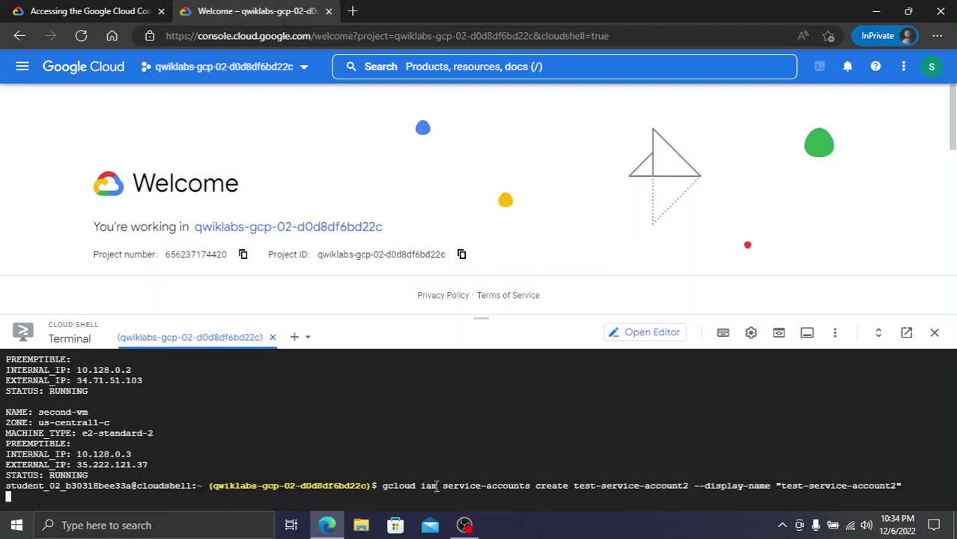
{"action": "left_click", "coordinate": [87, 6]}
{"action": "scroll", "coordinate": [536, 337], "scroll_direction": "down", "scroll_amount": 3}
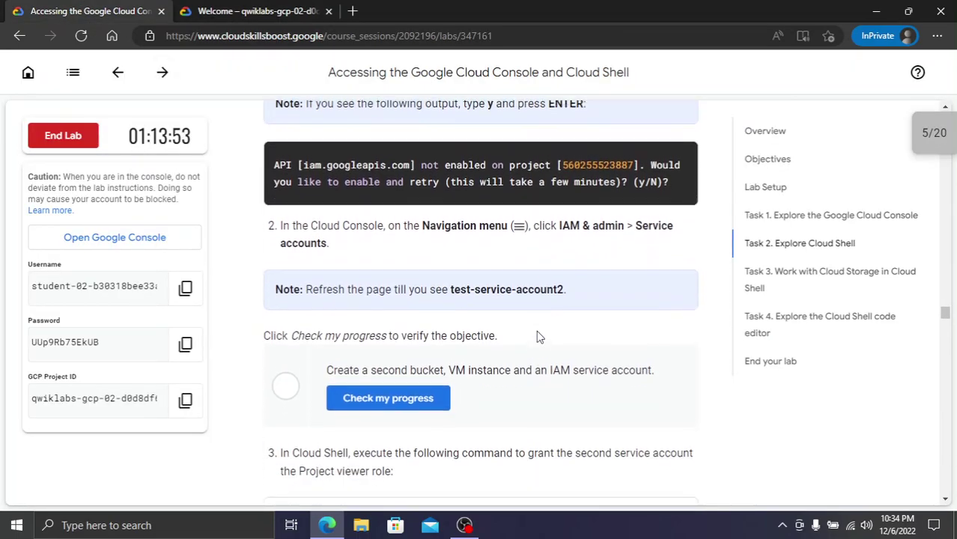
{"action": "left_click", "coordinate": [420, 397]}
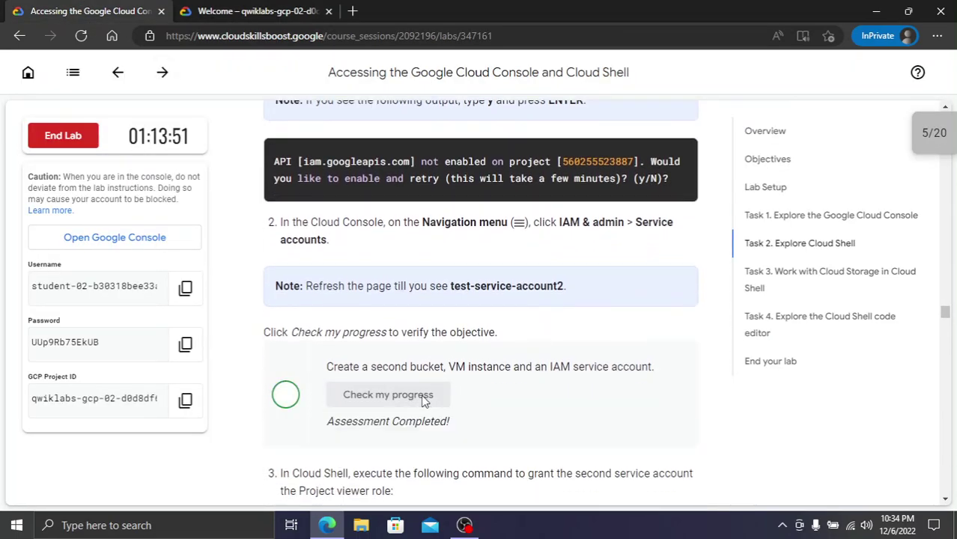
{"action": "scroll", "coordinate": [424, 401], "scroll_direction": "down", "scroll_amount": 3}
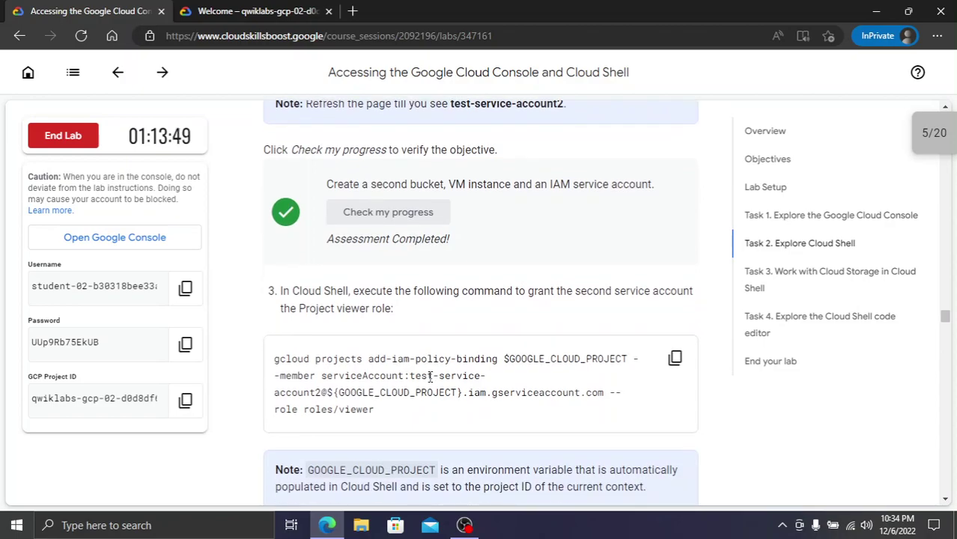
{"action": "scroll", "coordinate": [431, 379], "scroll_direction": "down", "scroll_amount": 1}
Bind test-service-account2 to roles/viewer on the project and review the output
{"action": "left_click", "coordinate": [674, 298]}
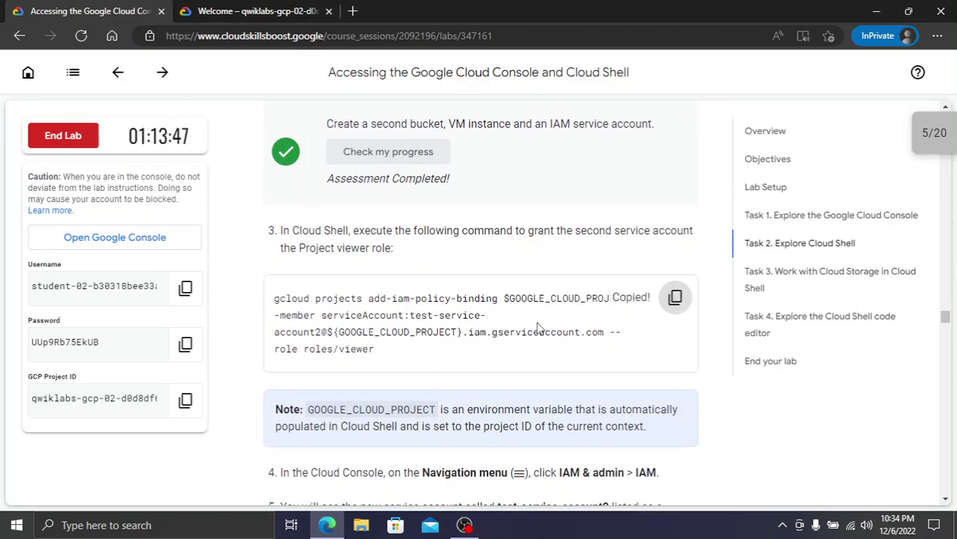
{"action": "left_click", "coordinate": [242, 7]}
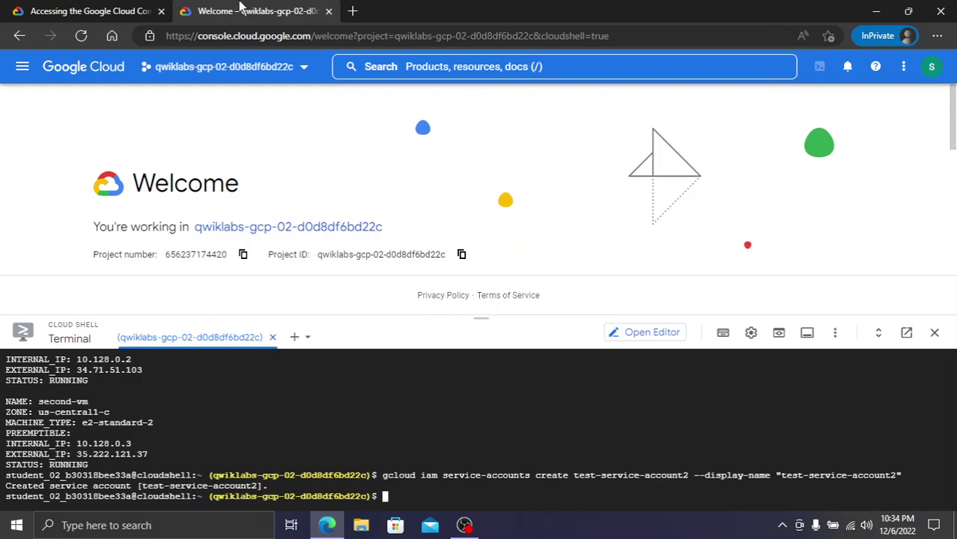
{"action": "key", "text": "ctrl+v"}
{"action": "key", "text": "Return"}
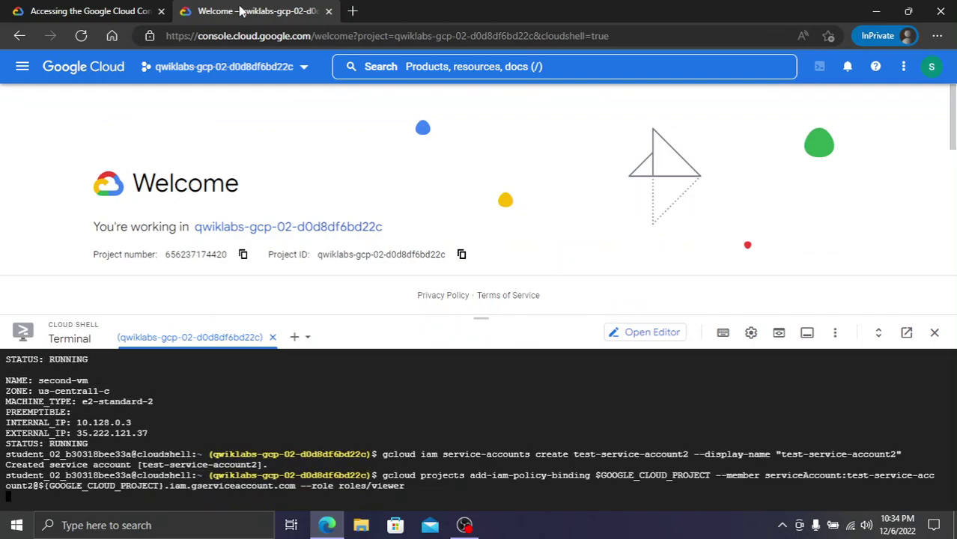
{"action": "left_click", "coordinate": [72, 9]}
{"action": "scroll", "coordinate": [635, 320], "scroll_direction": "down", "scroll_amount": 3}
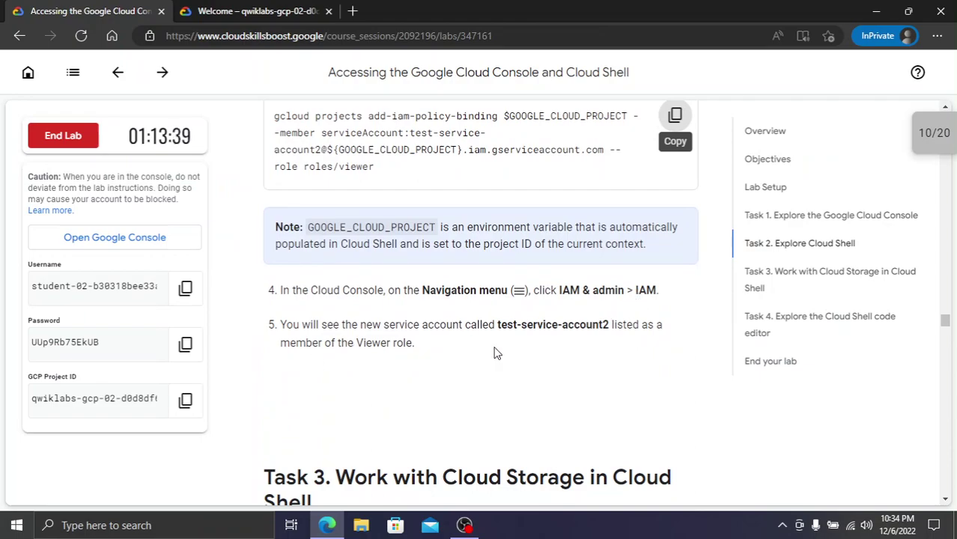
{"action": "left_click", "coordinate": [203, 8]}
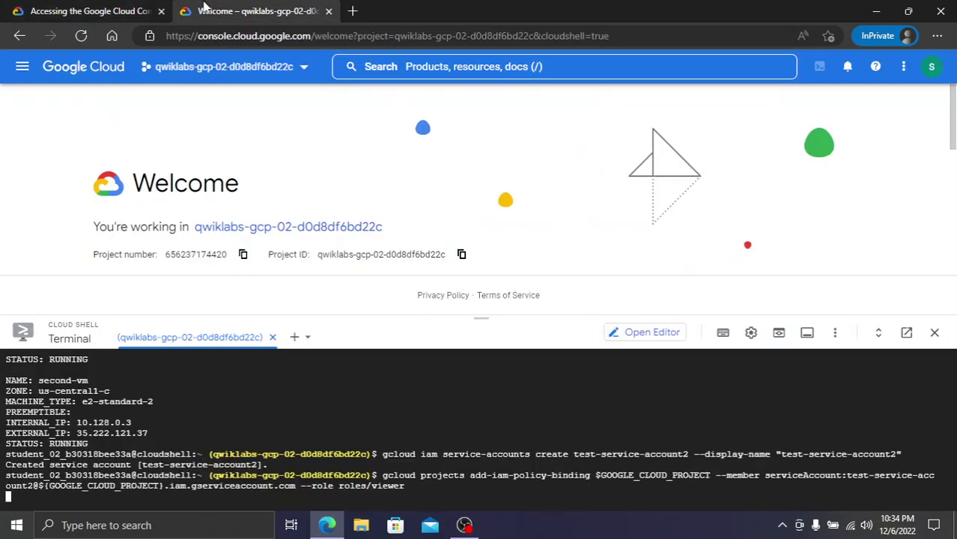
{"action": "left_click", "coordinate": [95, 9]}
{"action": "scroll", "coordinate": [441, 307], "scroll_direction": "down", "scroll_amount": 5}
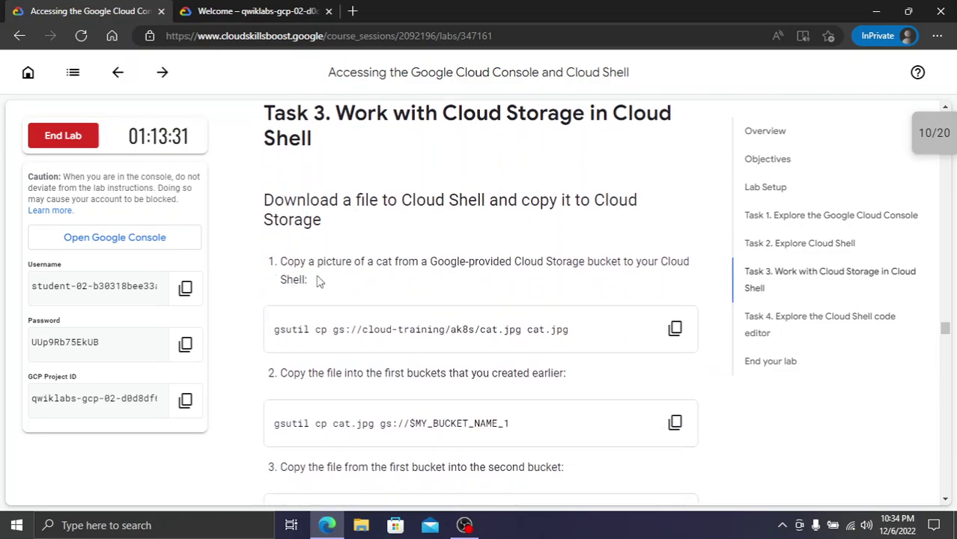
Download cat.jpg into the Cloud Shell home directory
{"action": "left_click", "coordinate": [675, 327]}
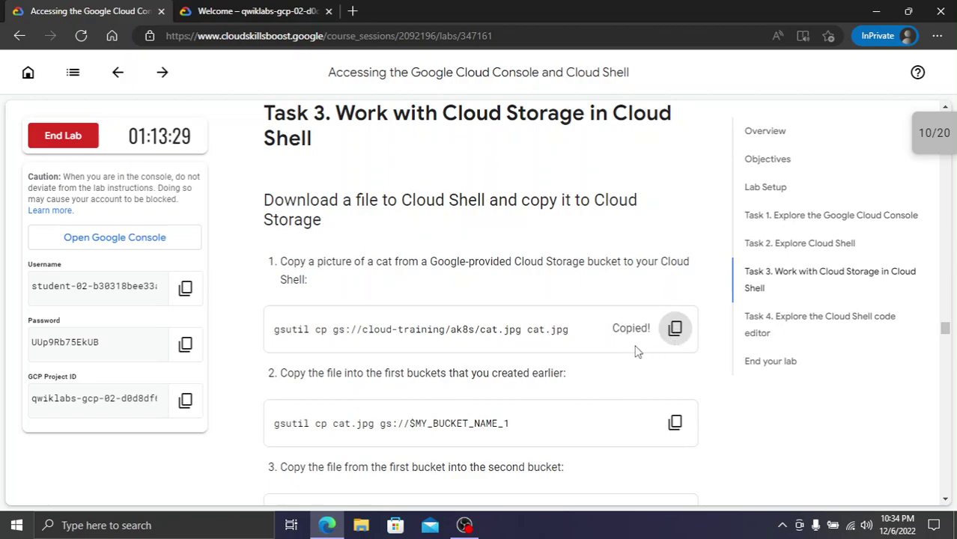
{"action": "left_click", "coordinate": [241, 11]}
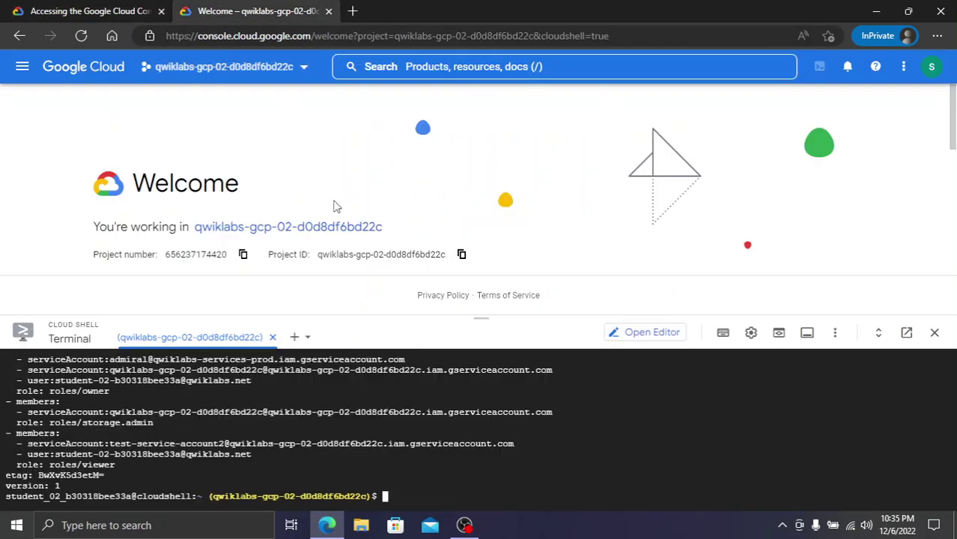
{"action": "key", "text": "ctrl+v"}
{"action": "key", "text": "Return"}
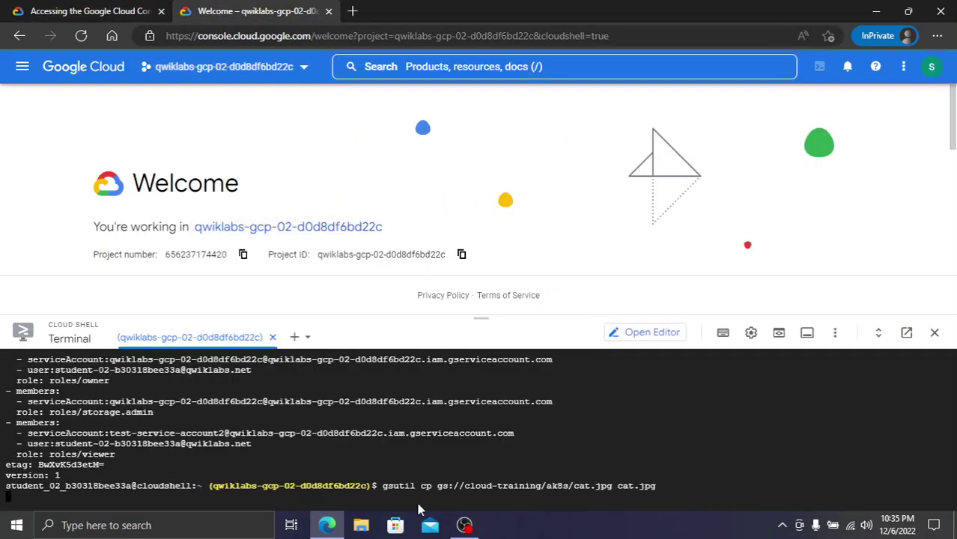
{"action": "left_click", "coordinate": [97, 11]}
{"action": "scroll", "coordinate": [745, 378], "scroll_direction": "down", "scroll_amount": 1}
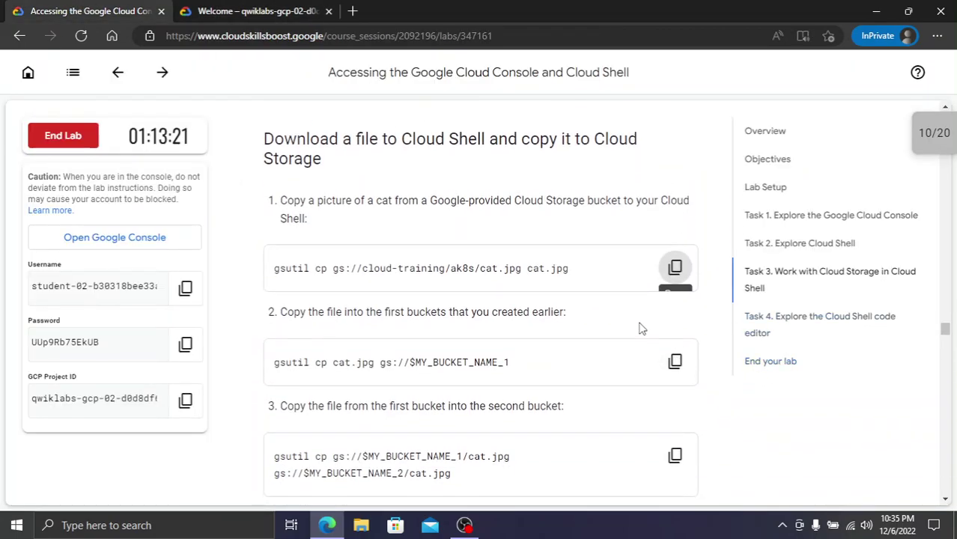
Copy cat.jpg into the first bucket, then from the first bucket into the second
{"action": "left_click", "coordinate": [682, 366]}
{"action": "left_click", "coordinate": [225, 9]}
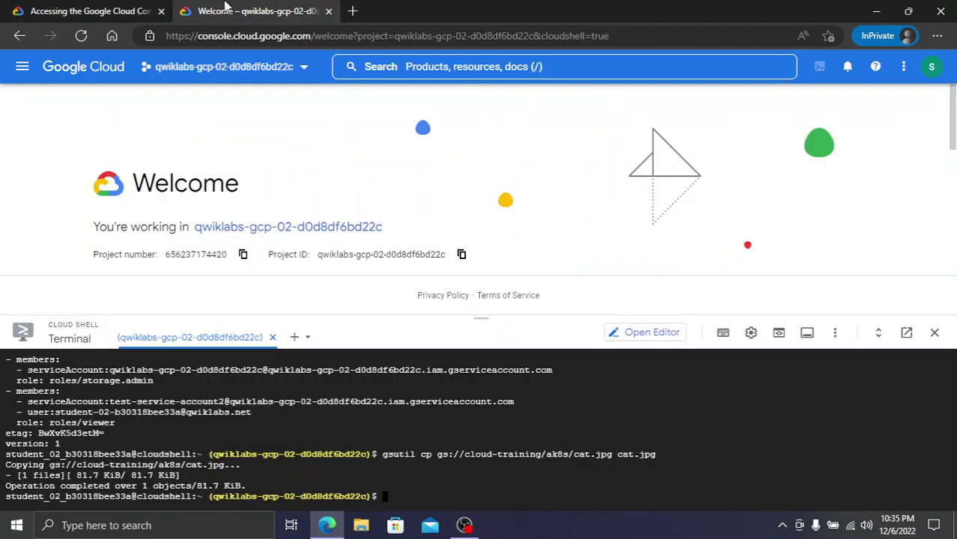
{"action": "key", "text": "ctrl+v"}
{"action": "key", "text": "Return"}
{"action": "left_click", "coordinate": [94, 10]}
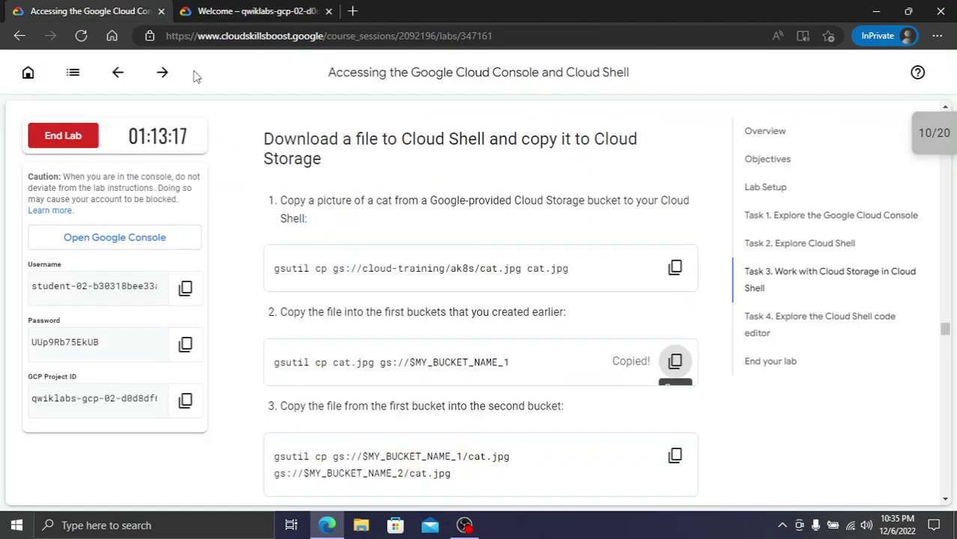
{"action": "left_click", "coordinate": [675, 455]}
{"action": "left_click", "coordinate": [289, 9]}
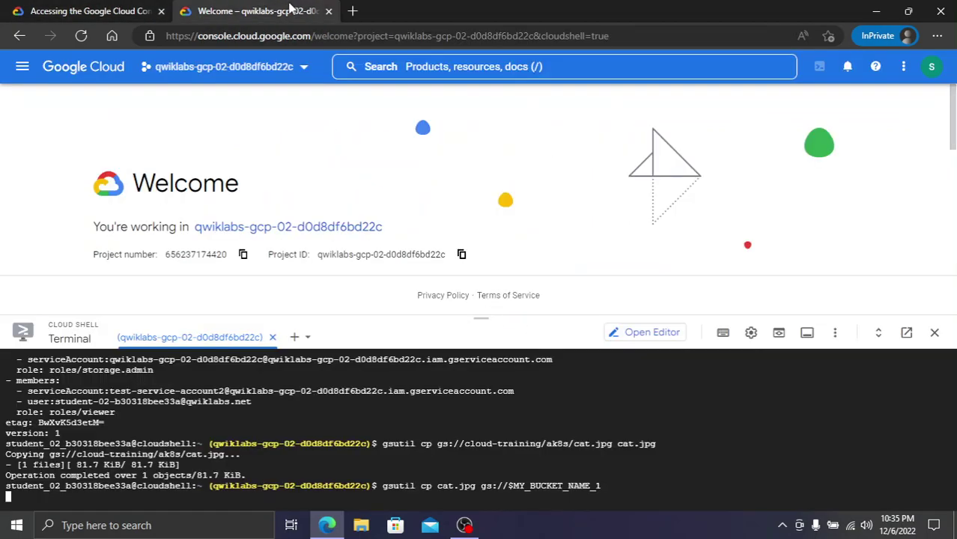
{"action": "key", "text": "ctrl+v"}
{"action": "key", "text": "Return"}
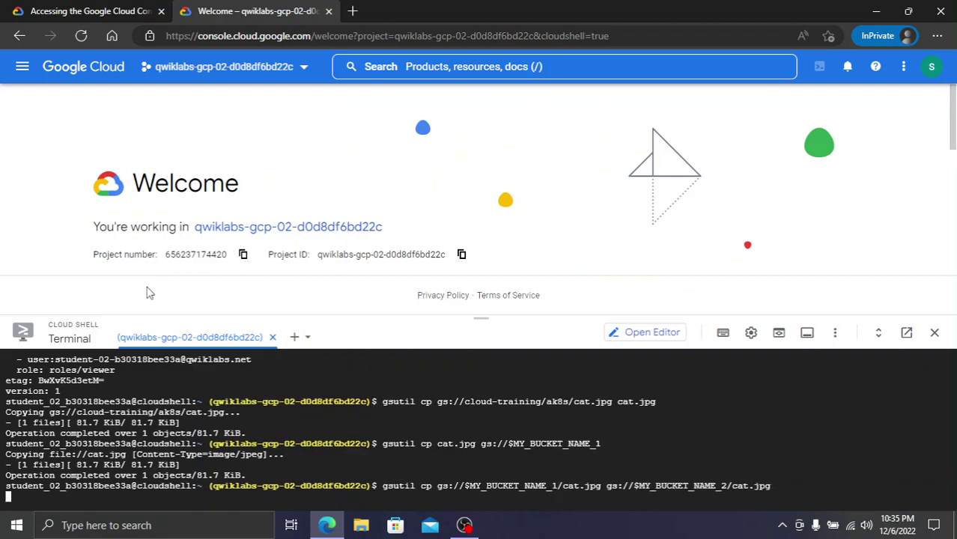
Pick up the commands that save cat.jpg's ACL to acl.txt and display it
{"action": "left_click", "coordinate": [52, 9]}
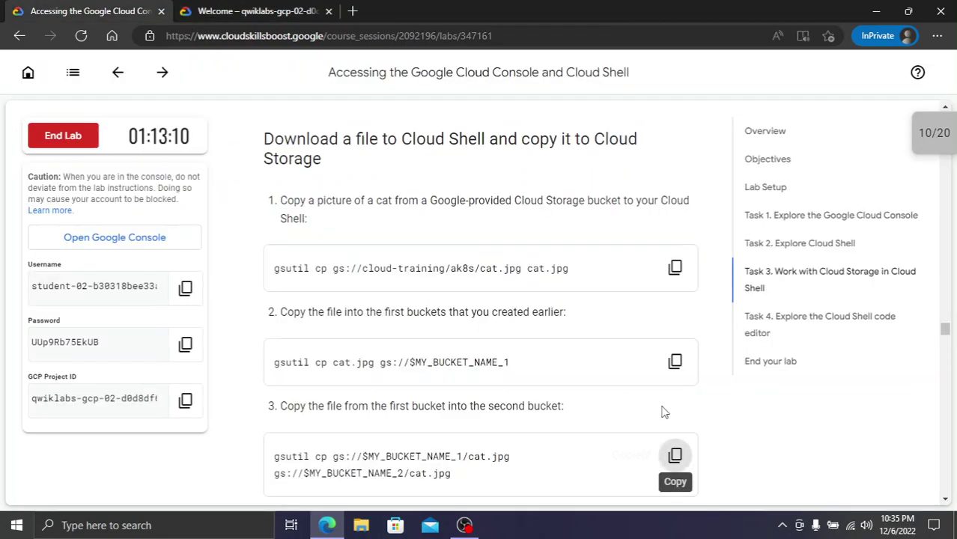
{"action": "scroll", "coordinate": [674, 419], "scroll_direction": "down", "scroll_amount": 2}
{"action": "scroll", "coordinate": [673, 424], "scroll_direction": "down", "scroll_amount": 3}
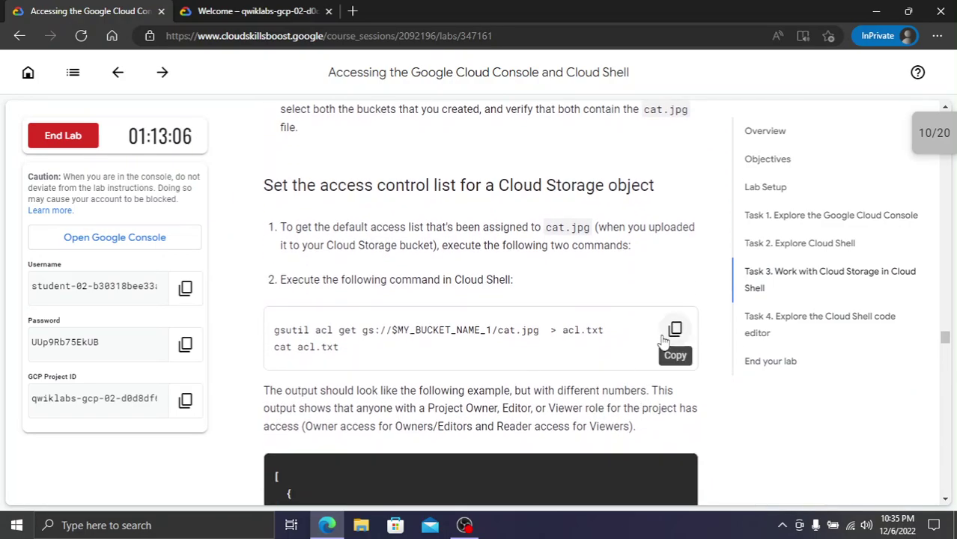
{"action": "left_click", "coordinate": [665, 339]}
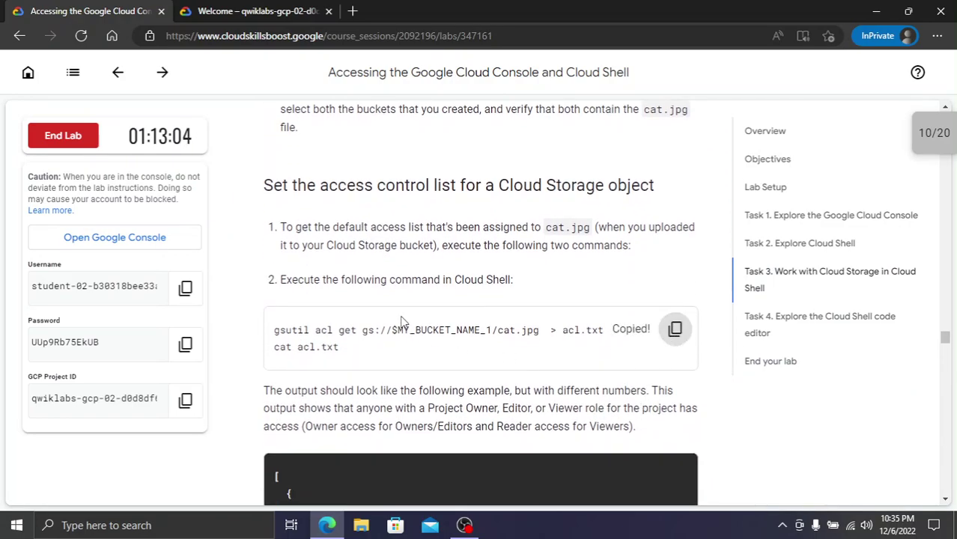
{"action": "scroll", "coordinate": [284, 298], "scroll_direction": "up", "scroll_amount": 2}
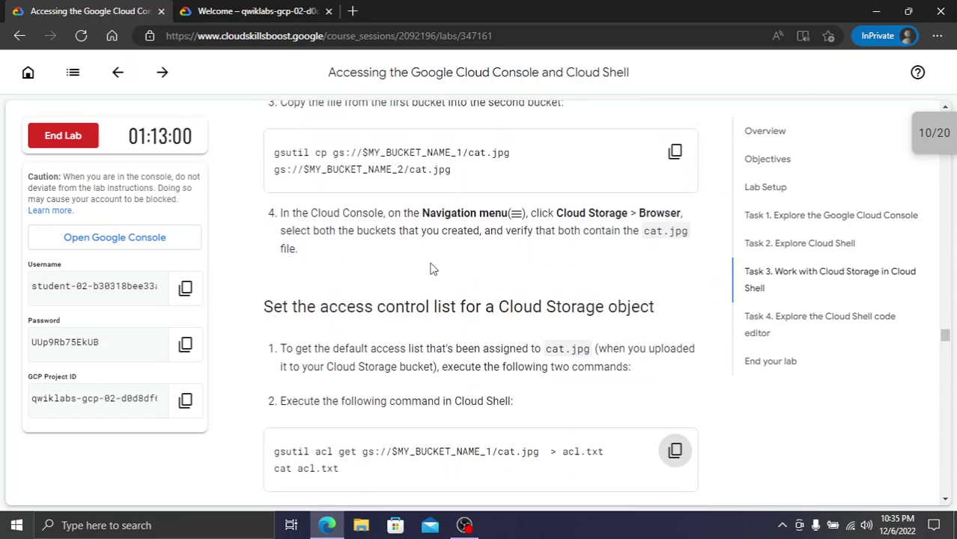
{"action": "left_click", "coordinate": [244, 9]}
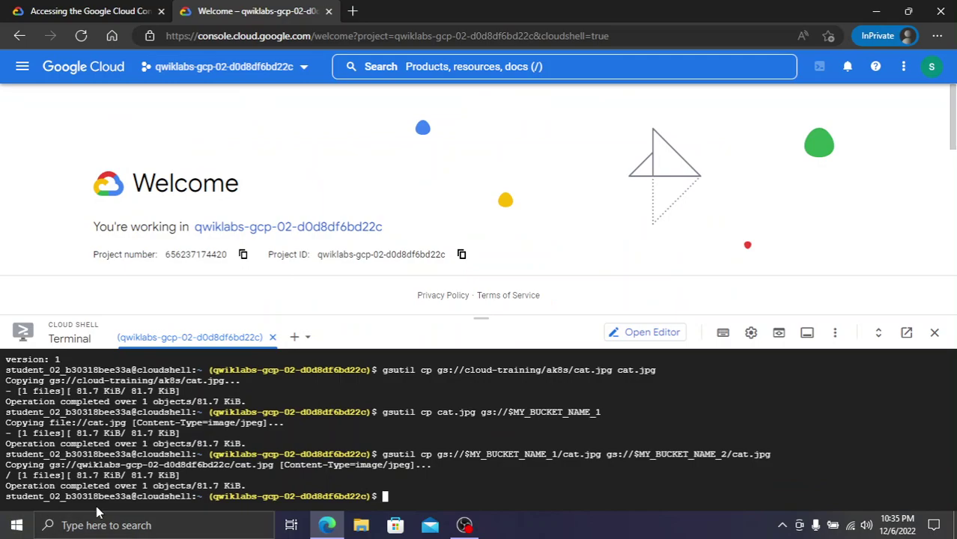
{"action": "left_click", "coordinate": [77, 9]}
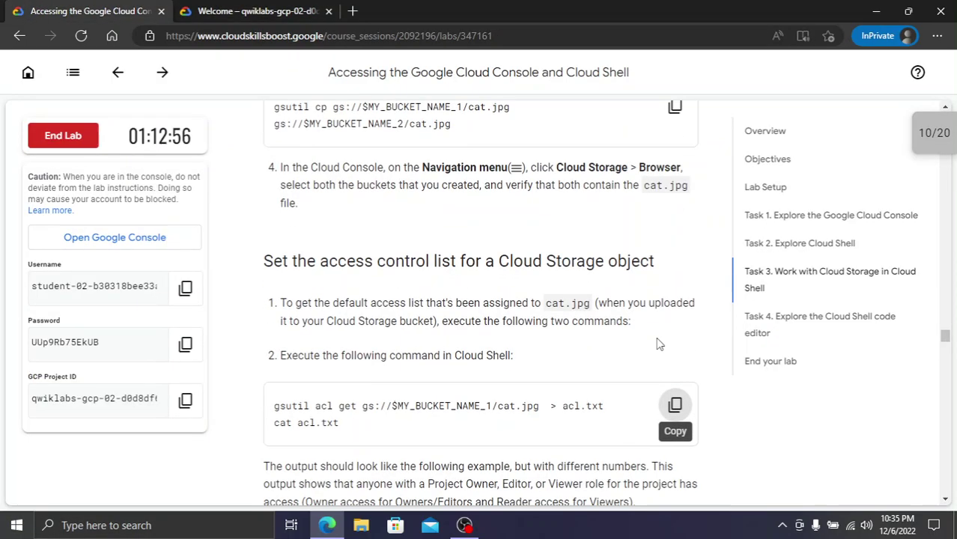
Save cat.jpg's default ACL to acl.txt and display it
{"action": "scroll", "coordinate": [659, 344], "scroll_direction": "down", "scroll_amount": 3}
{"action": "left_click", "coordinate": [675, 267]}
{"action": "left_click", "coordinate": [253, 12]}
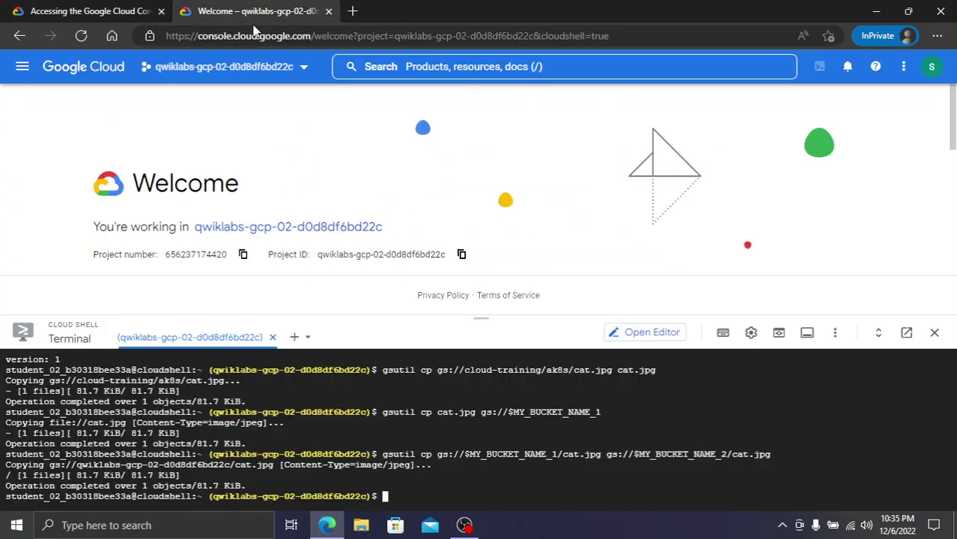
{"action": "key", "text": "ctrl+v"}
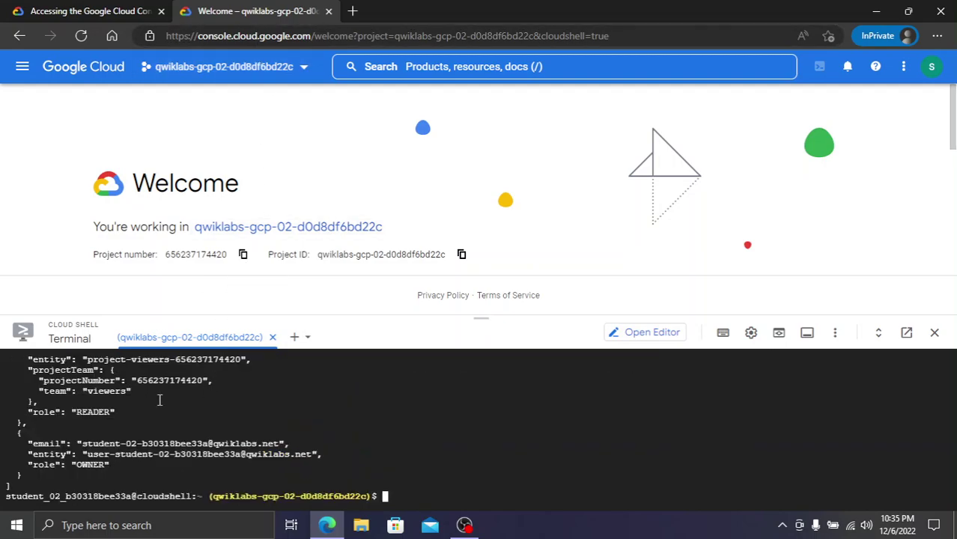
{"action": "left_click", "coordinate": [91, 6]}
{"action": "scroll", "coordinate": [533, 255], "scroll_direction": "down", "scroll_amount": 8}
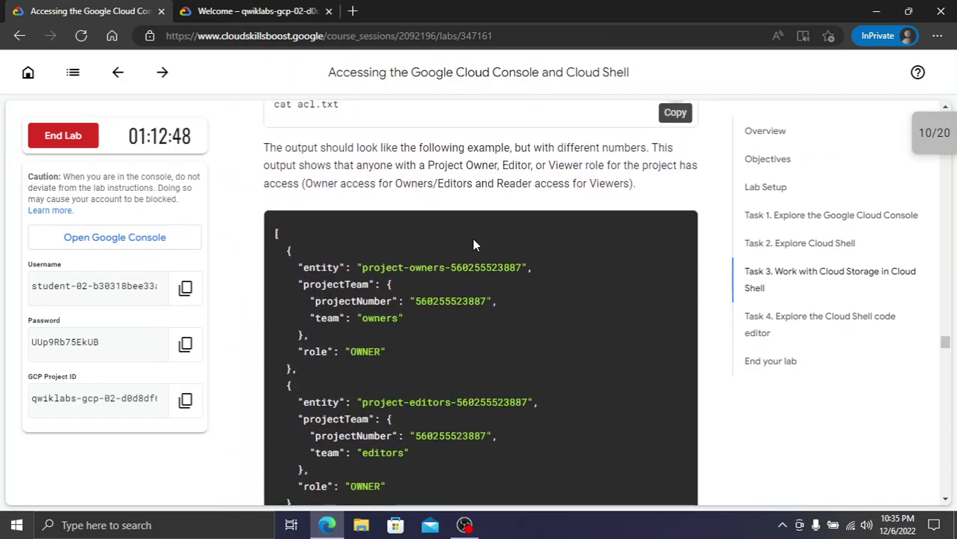
{"action": "scroll", "coordinate": [639, 348], "scroll_direction": "down", "scroll_amount": 2}
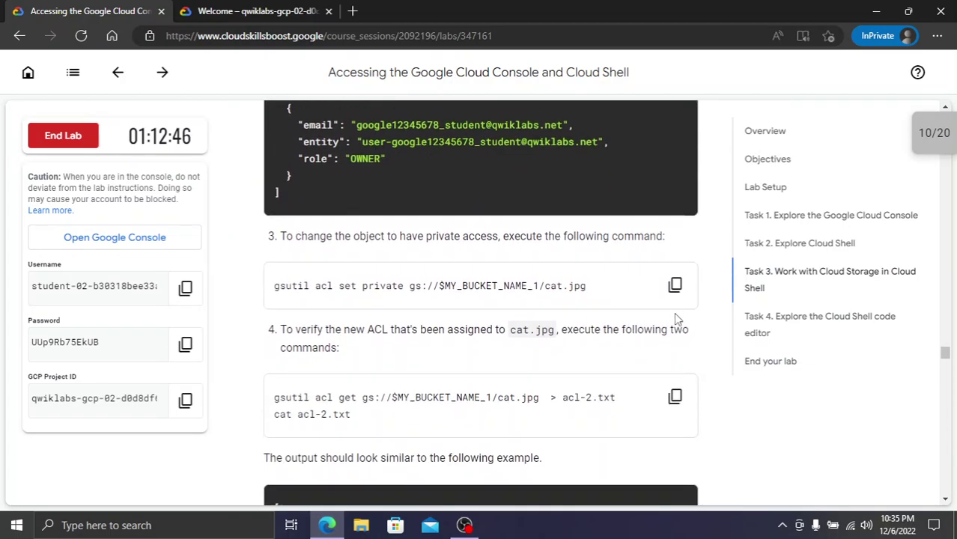
Make cat.jpg in the first bucket private with gsutil acl set private
{"action": "left_click", "coordinate": [675, 285]}
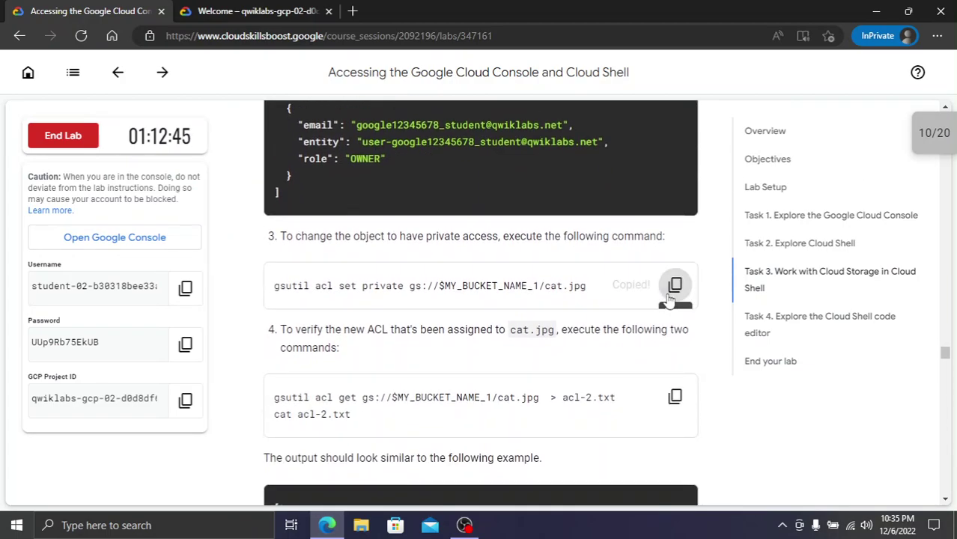
{"action": "left_click", "coordinate": [235, 9]}
{"action": "key", "text": "ctrl+v"}
{"action": "key", "text": "Return"}
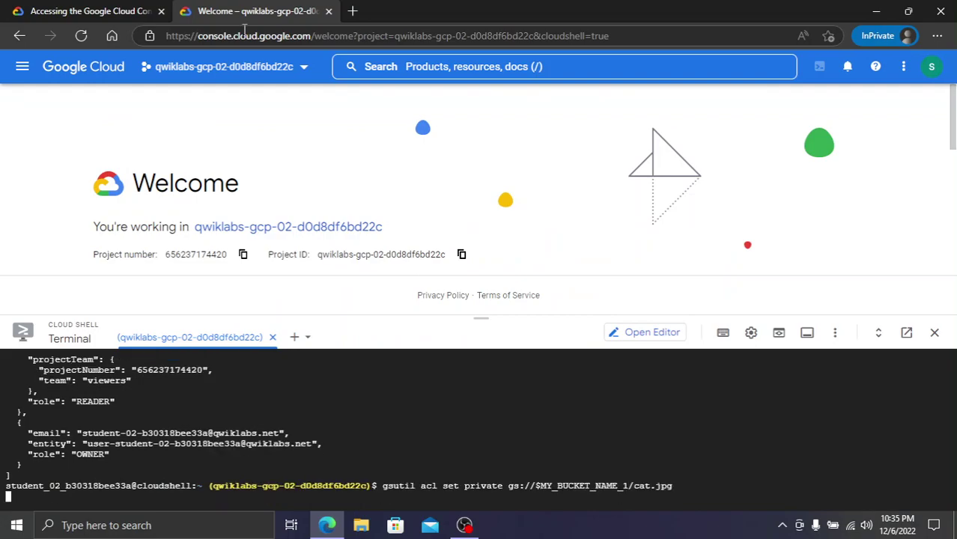
{"action": "left_click", "coordinate": [73, 7]}
{"action": "scroll", "coordinate": [449, 258], "scroll_direction": "down", "scroll_amount": 2}
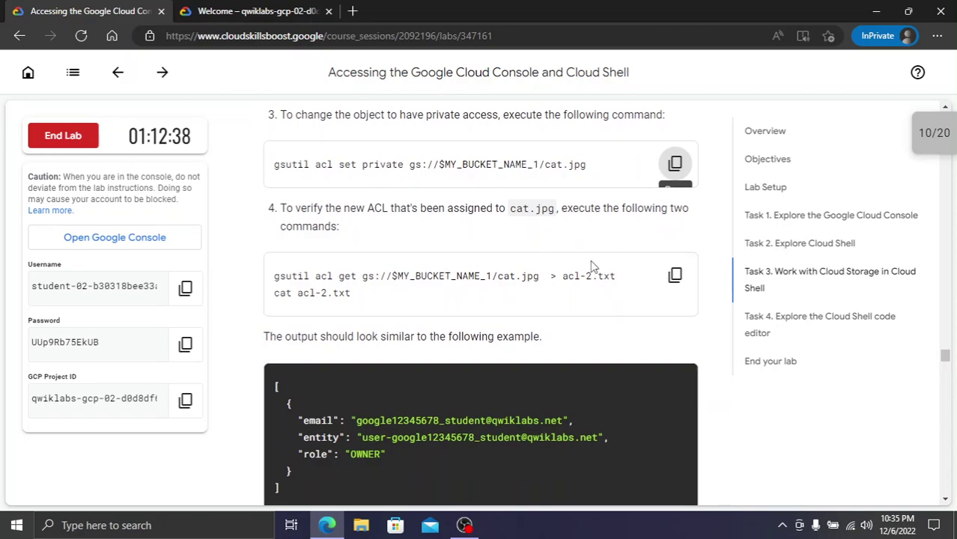
Save the new ACL to acl-2.txt and display it, confirming only the owner has access
{"action": "left_click", "coordinate": [674, 276]}
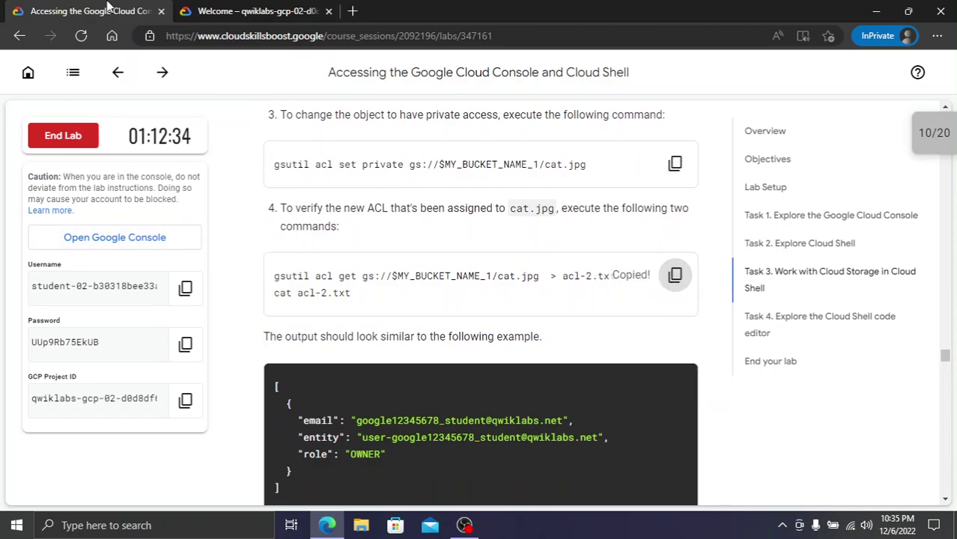
{"action": "left_click", "coordinate": [219, 11]}
{"action": "key", "text": "ctrl+v"}
{"action": "key", "text": "Return"}
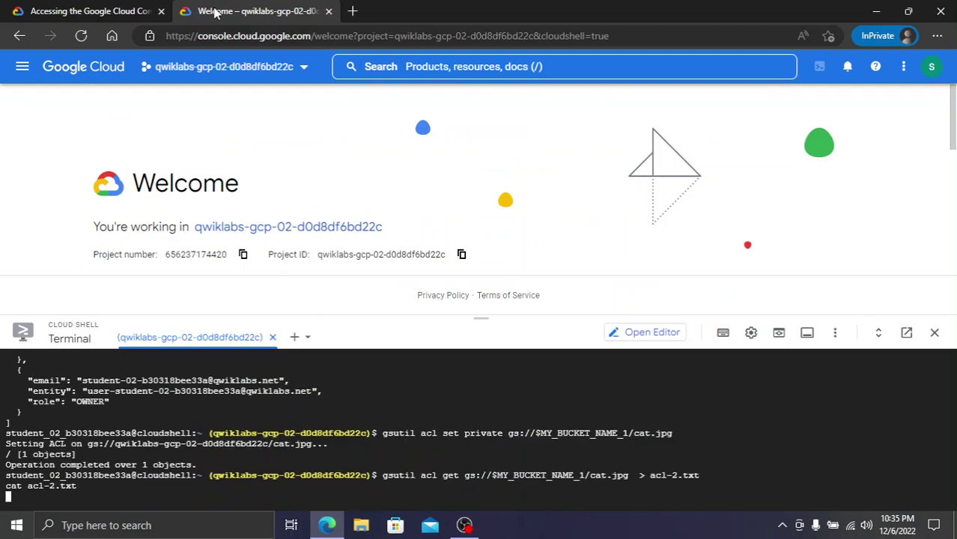
{"action": "left_click", "coordinate": [109, 9]}
{"action": "scroll", "coordinate": [556, 307], "scroll_direction": "down", "scroll_amount": 5}
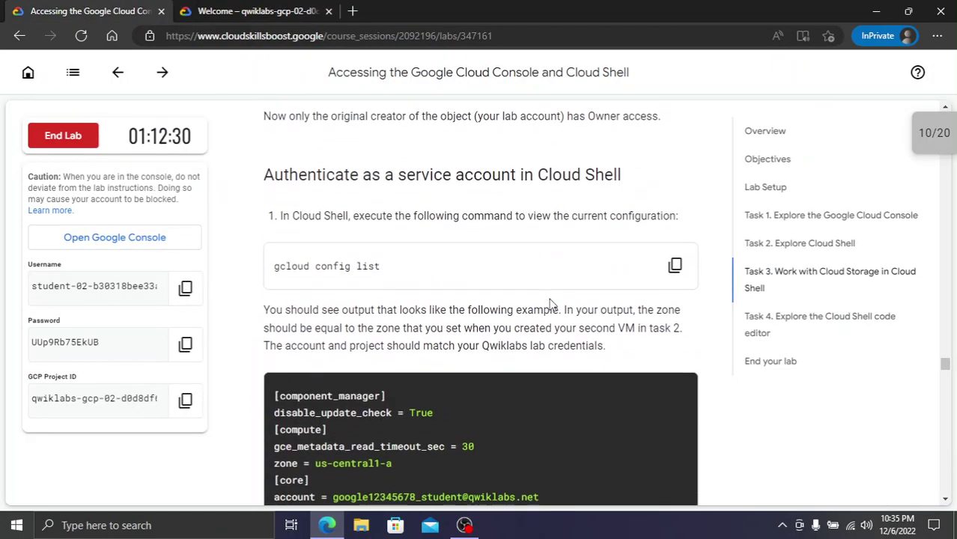
Run gcloud config list in Cloud Shell to view the current configuration
{"action": "left_click", "coordinate": [258, 11]}
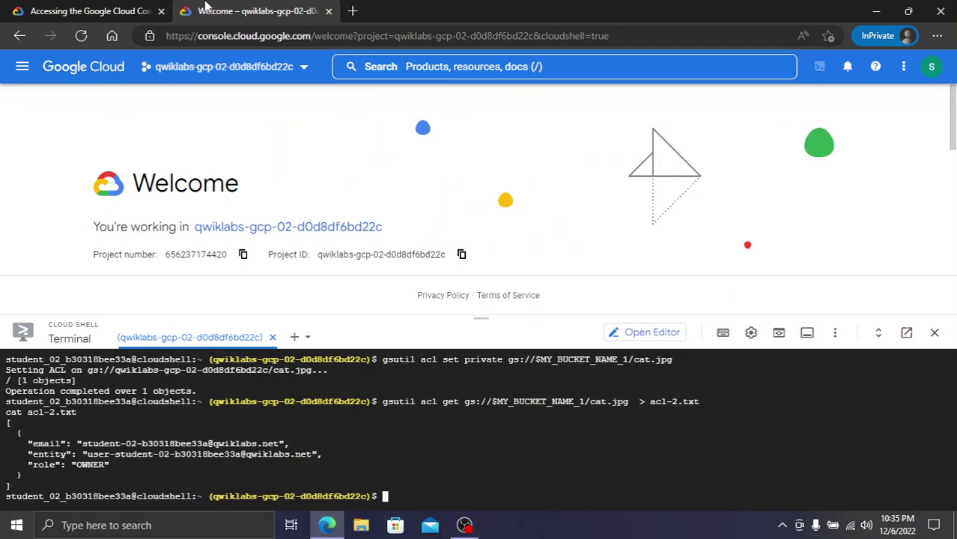
{"action": "left_click", "coordinate": [113, 10]}
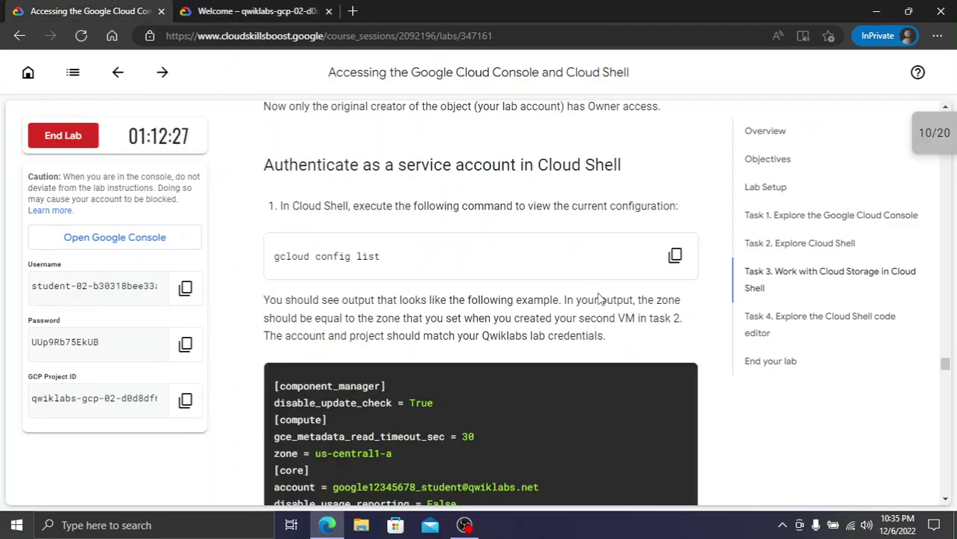
{"action": "left_click", "coordinate": [674, 255]}
{"action": "left_click", "coordinate": [255, 11]}
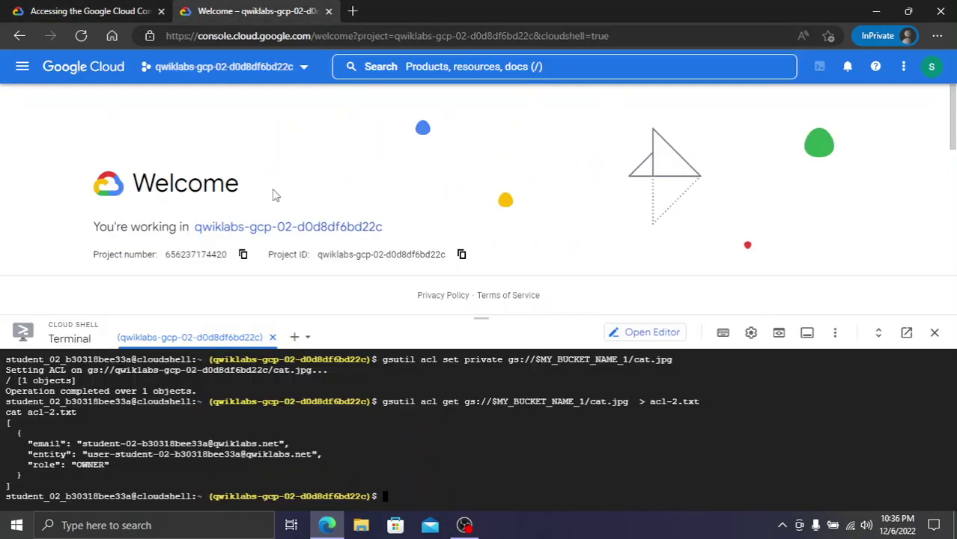
{"action": "key", "text": "ctrl+v"}
{"action": "key", "text": "Return"}
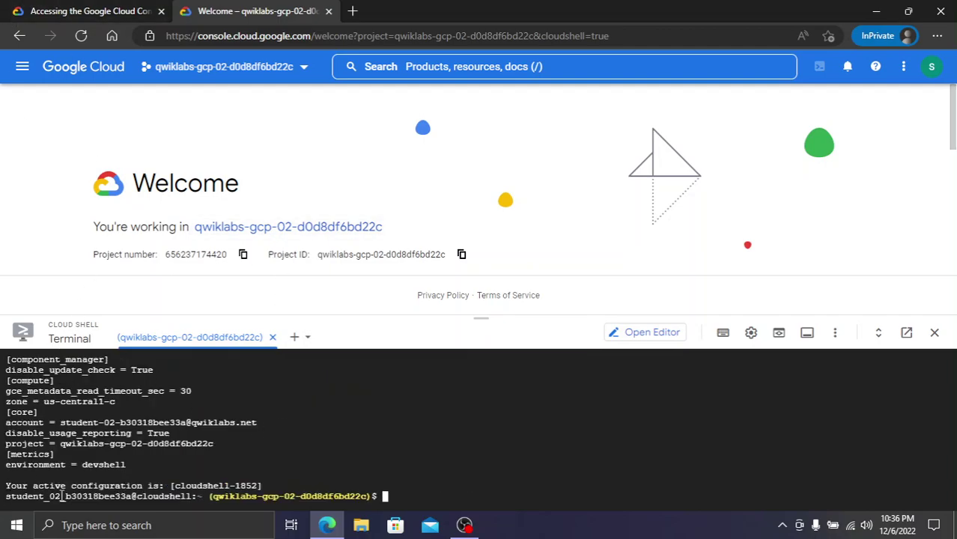
Activate test-service-account in Cloud Shell using credentials.json
{"action": "key", "text": "ctrl+Tab"}
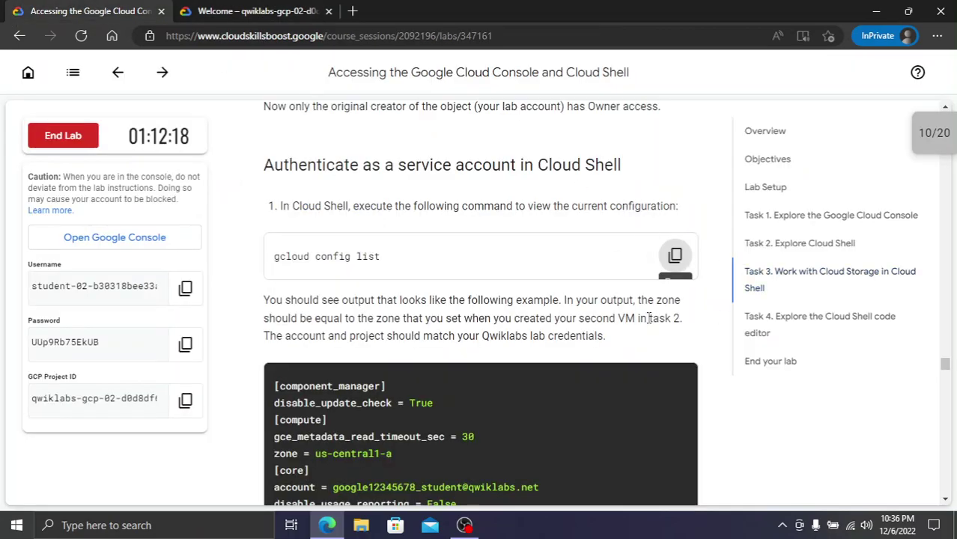
{"action": "scroll", "coordinate": [642, 315], "scroll_direction": "down", "scroll_amount": 5}
{"action": "scroll", "coordinate": [642, 321], "scroll_direction": "down", "scroll_amount": 2}
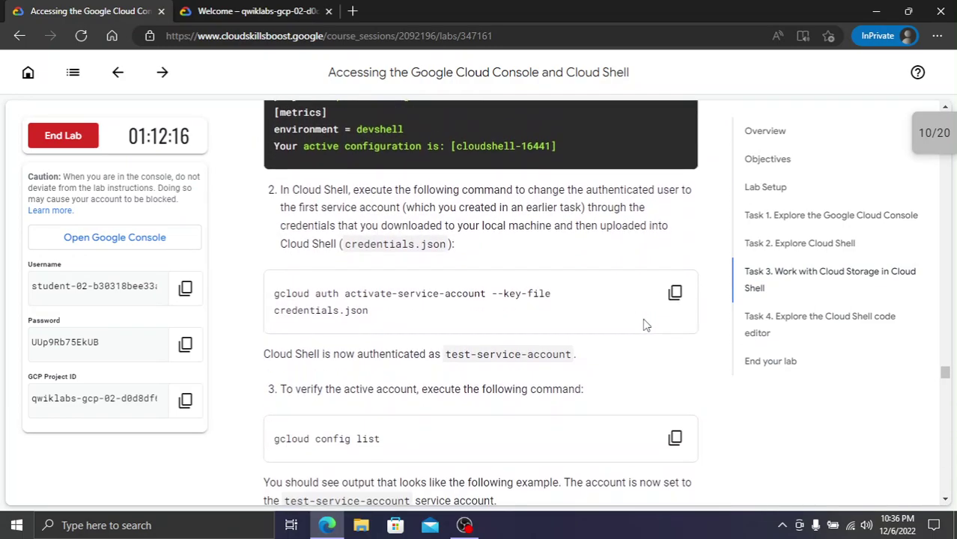
{"action": "left_click", "coordinate": [672, 293]}
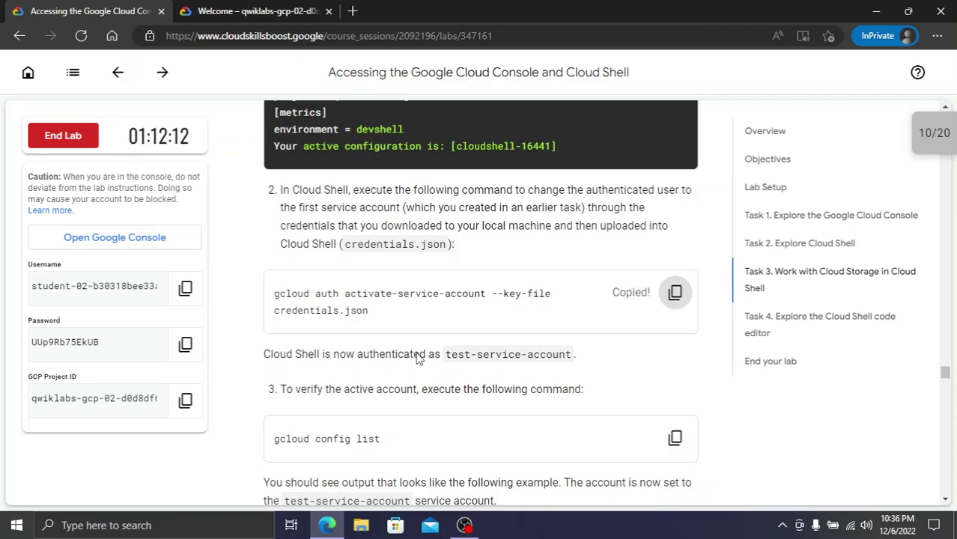
{"action": "left_click", "coordinate": [220, 9]}
{"action": "key", "text": "ctrl+v"}
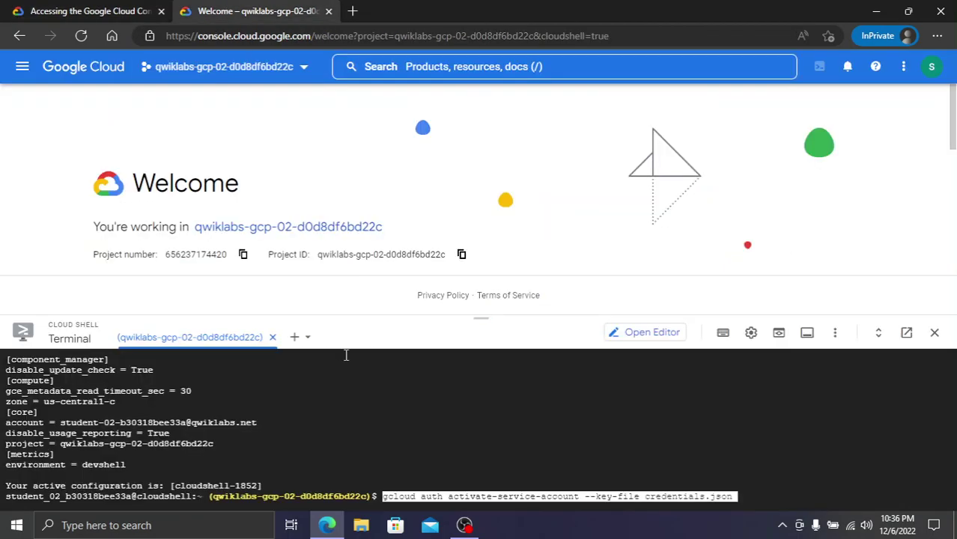
{"action": "key", "text": "Return"}
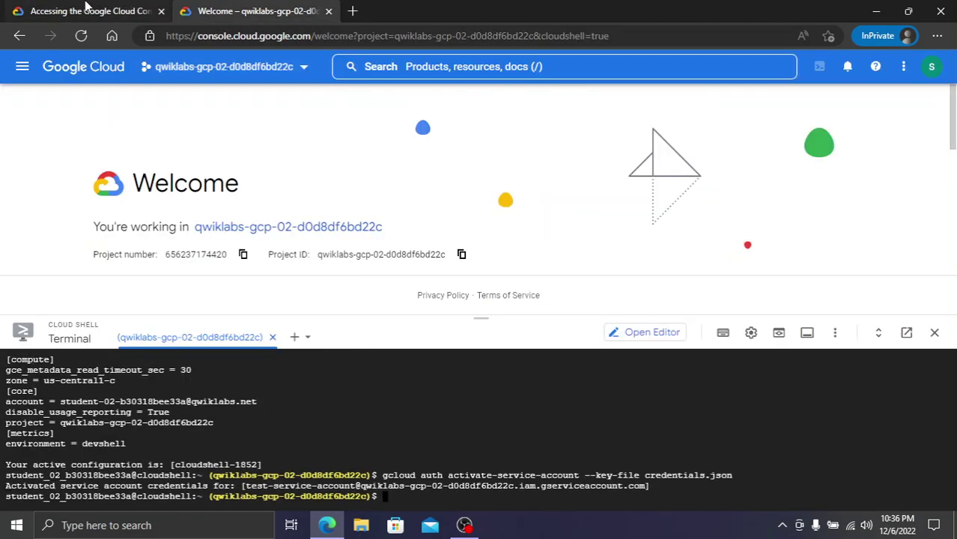
Run gcloud config list again to verify test-service-account is the active account
{"action": "left_click", "coordinate": [86, 9]}
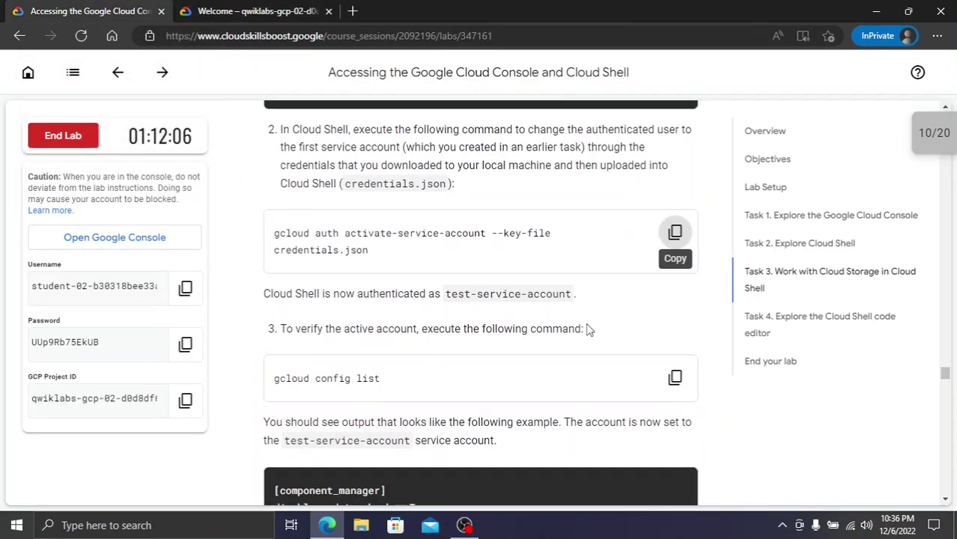
{"action": "scroll", "coordinate": [589, 327], "scroll_direction": "down", "scroll_amount": 2}
{"action": "left_click", "coordinate": [674, 378]}
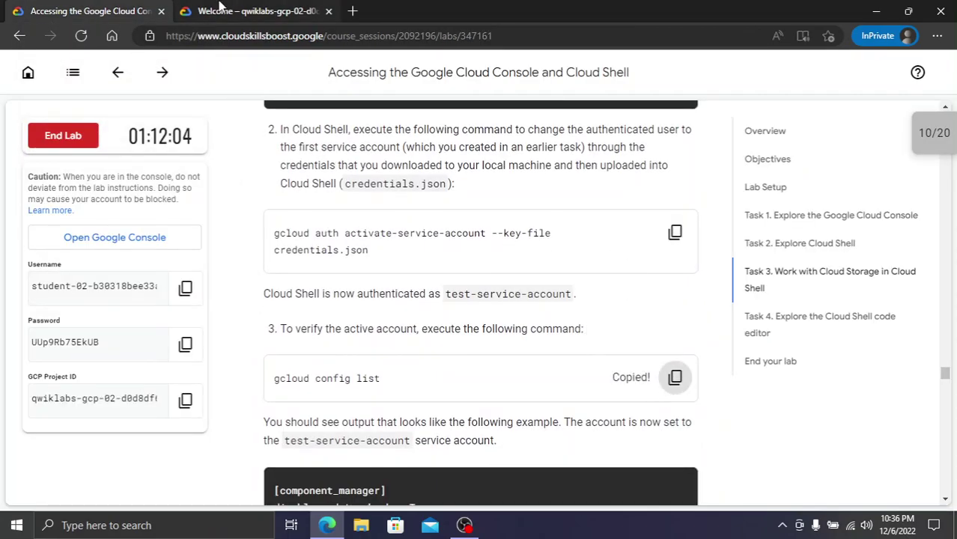
{"action": "left_click", "coordinate": [250, 11]}
{"action": "key", "text": "ctrl+v"}
{"action": "key", "text": "Return"}
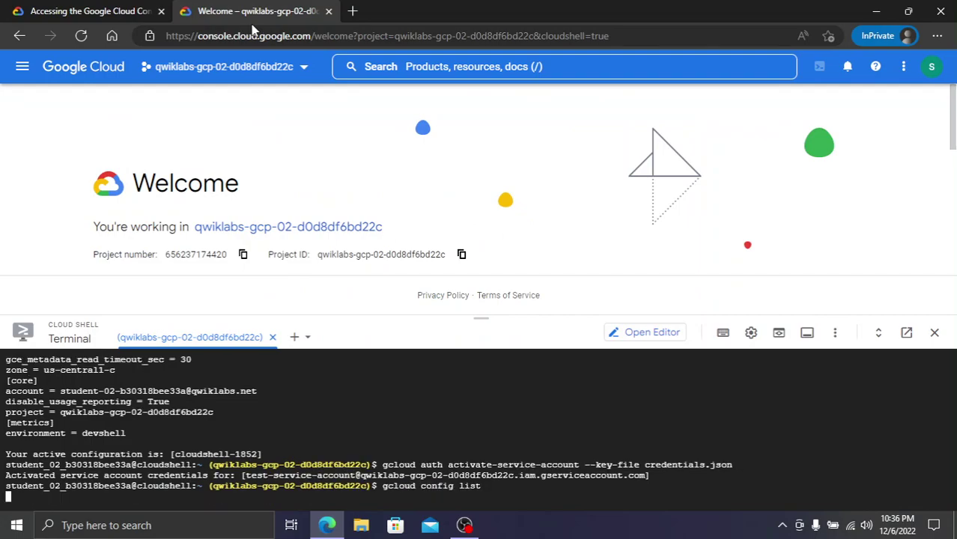
Run gcloud auth list to confirm test-service-account among the credentialed accounts
{"action": "left_click", "coordinate": [86, 10]}
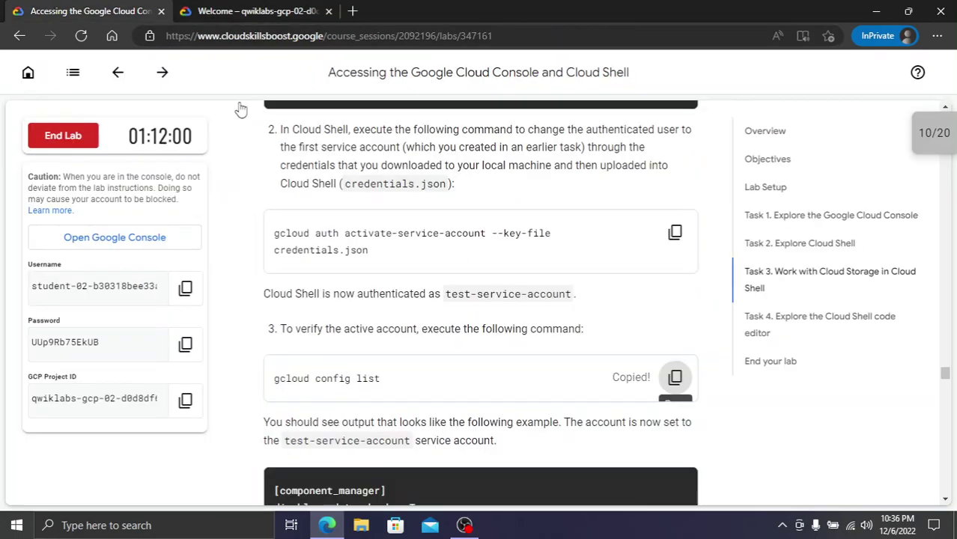
{"action": "scroll", "coordinate": [548, 303], "scroll_direction": "down", "scroll_amount": 8}
{"action": "scroll", "coordinate": [549, 303], "scroll_direction": "down", "scroll_amount": 1}
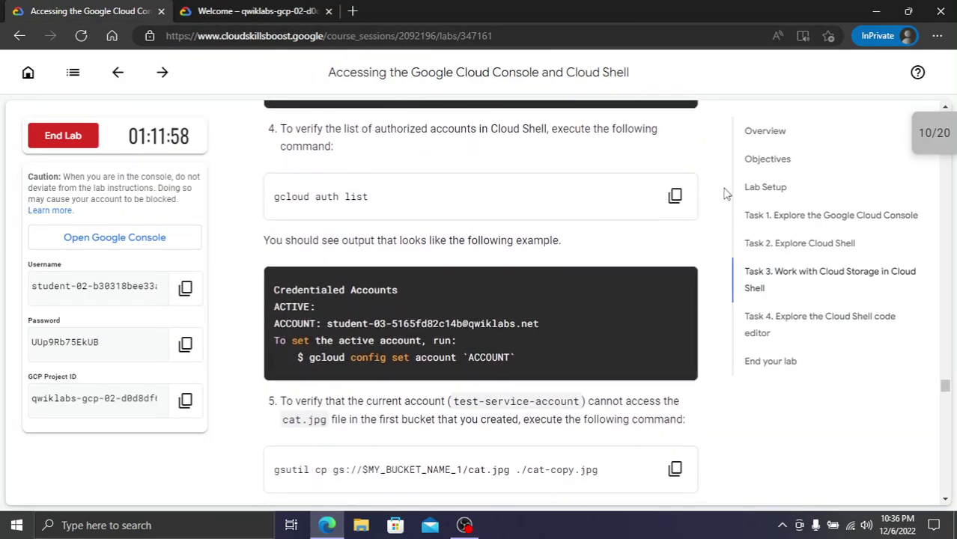
{"action": "left_click", "coordinate": [674, 195]}
{"action": "left_click", "coordinate": [271, 10]}
{"action": "key", "text": "ctrl+v"}
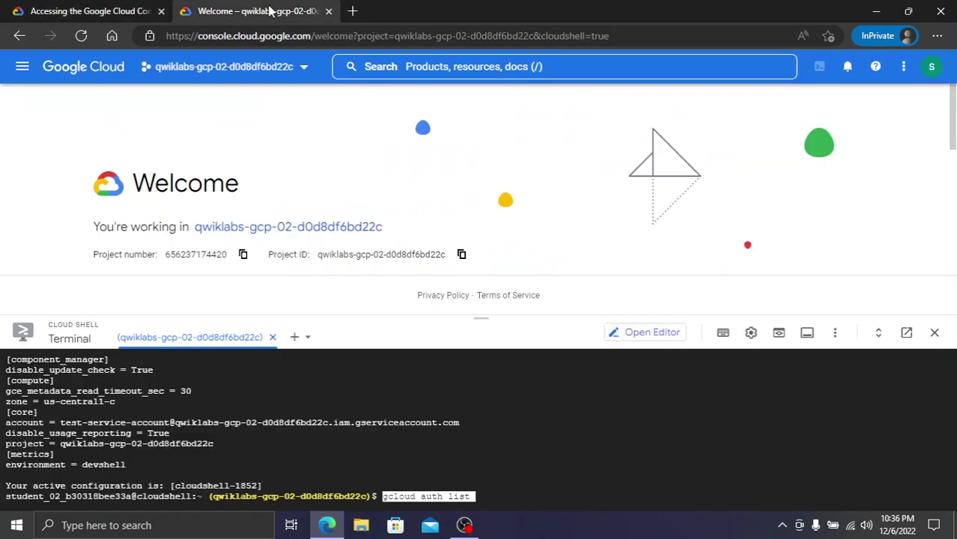
{"action": "key", "text": "Return"}
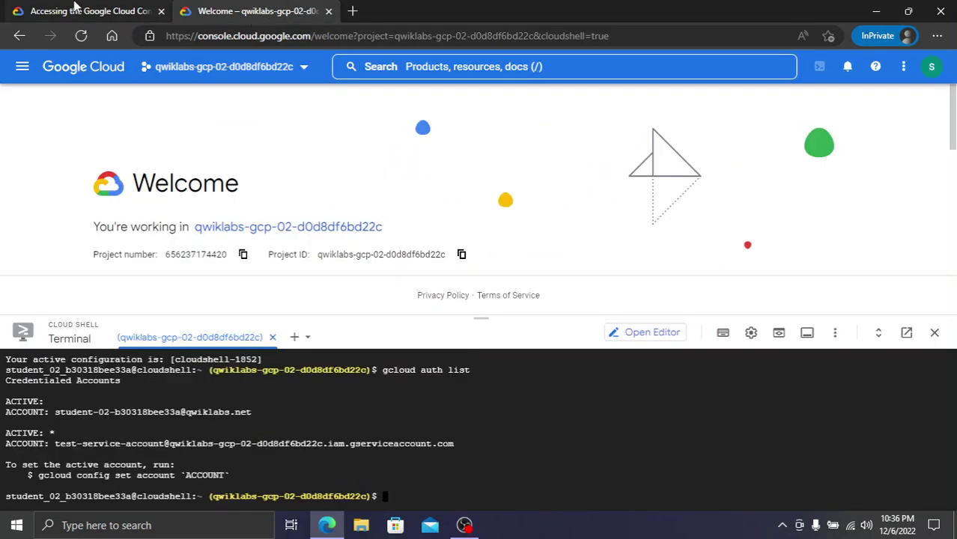
{"action": "left_click", "coordinate": [73, 6]}
{"action": "scroll", "coordinate": [674, 287], "scroll_direction": "down", "scroll_amount": 1}
Try copying cat.jpg from the first bucket with gsutil cp, which is denied with a 403
{"action": "left_click", "coordinate": [674, 287]}
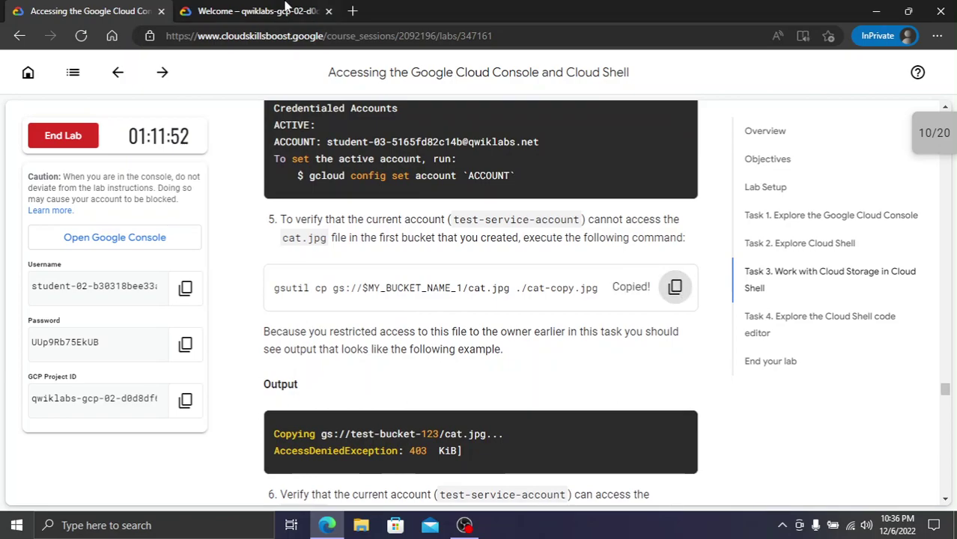
{"action": "left_click", "coordinate": [295, 9]}
{"action": "key", "text": "ctrl+v"}
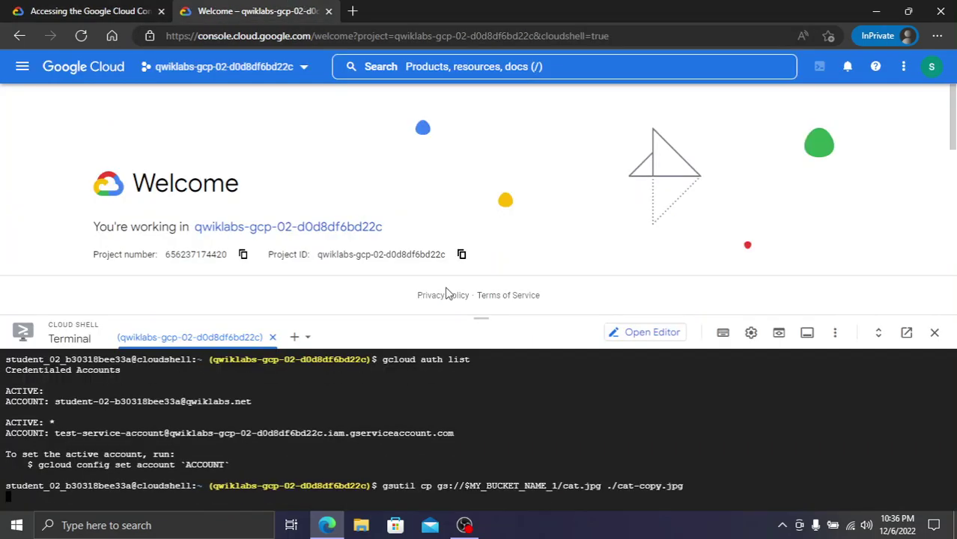
Copy cat.jpg from the second bucket with gsutil cp
{"action": "left_click", "coordinate": [22, 9]}
{"action": "scroll", "coordinate": [626, 335], "scroll_direction": "down", "scroll_amount": 3}
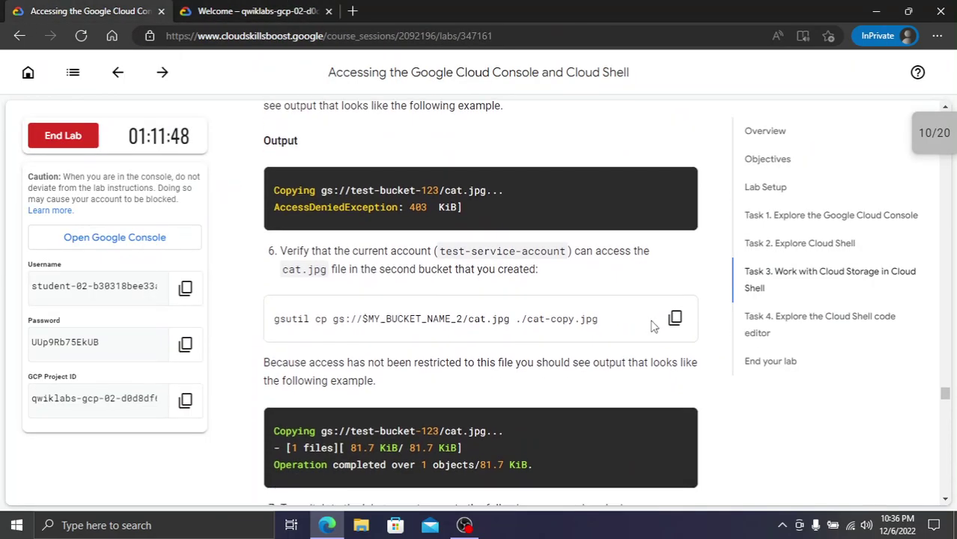
{"action": "left_click", "coordinate": [674, 317]}
{"action": "left_click", "coordinate": [277, 10]}
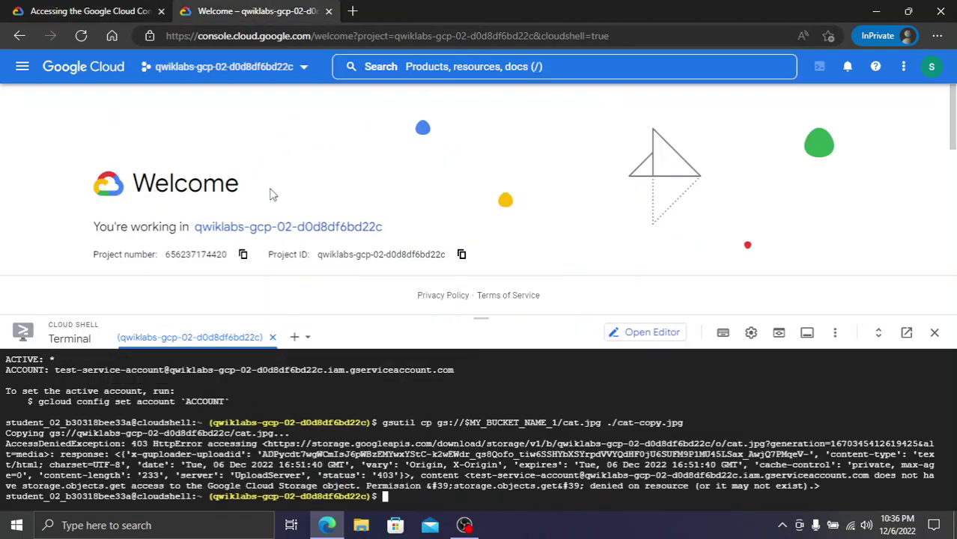
{"action": "key", "text": "ctrl+v"}
{"action": "key", "text": "Return"}
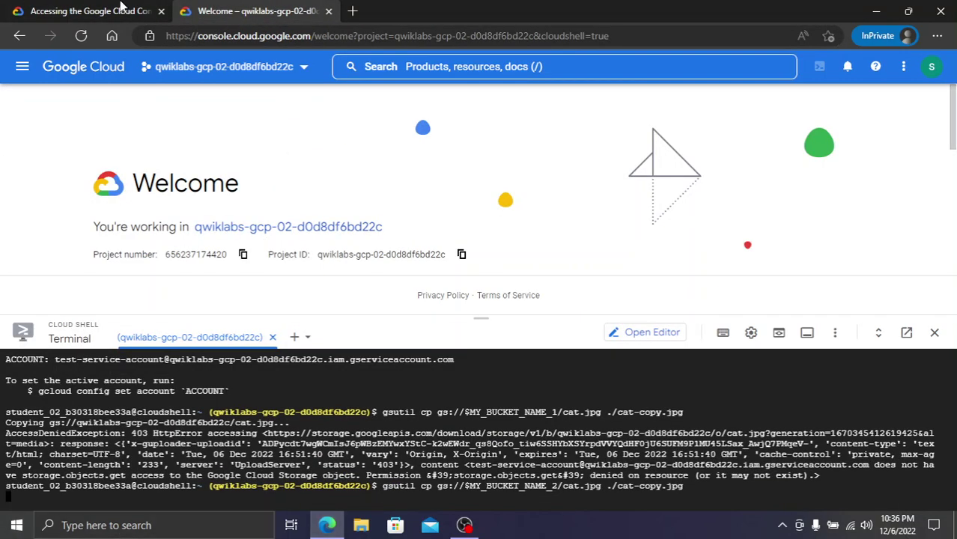
Bring the gcloud config set account command template into Cloud Shell
{"action": "left_click", "coordinate": [59, 10]}
{"action": "scroll", "coordinate": [674, 240], "scroll_direction": "down", "scroll_amount": 5}
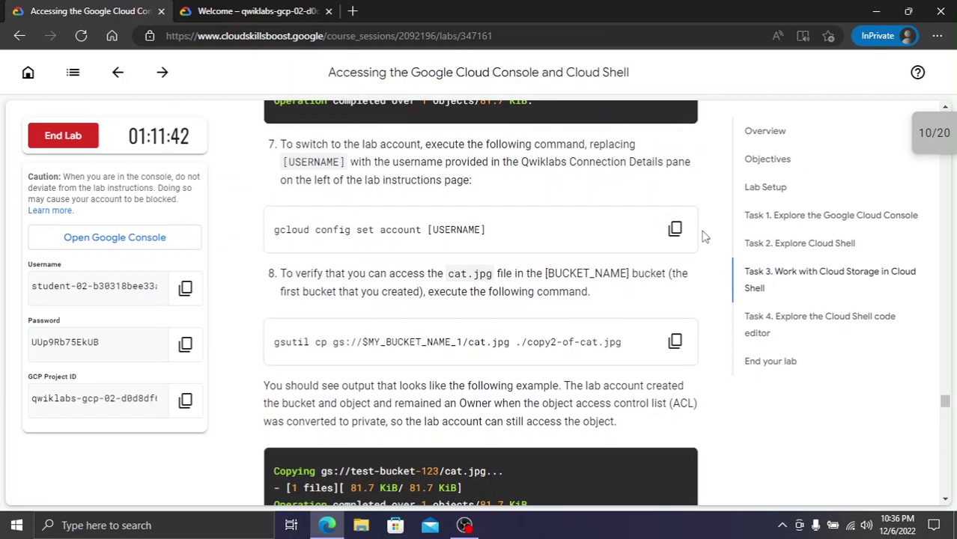
{"action": "left_click", "coordinate": [676, 229]}
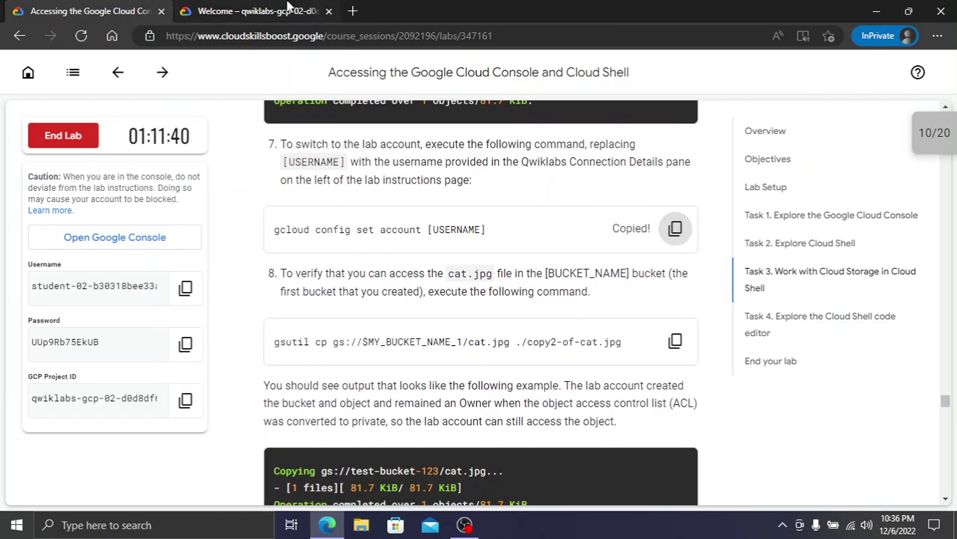
{"action": "left_click", "coordinate": [266, 9]}
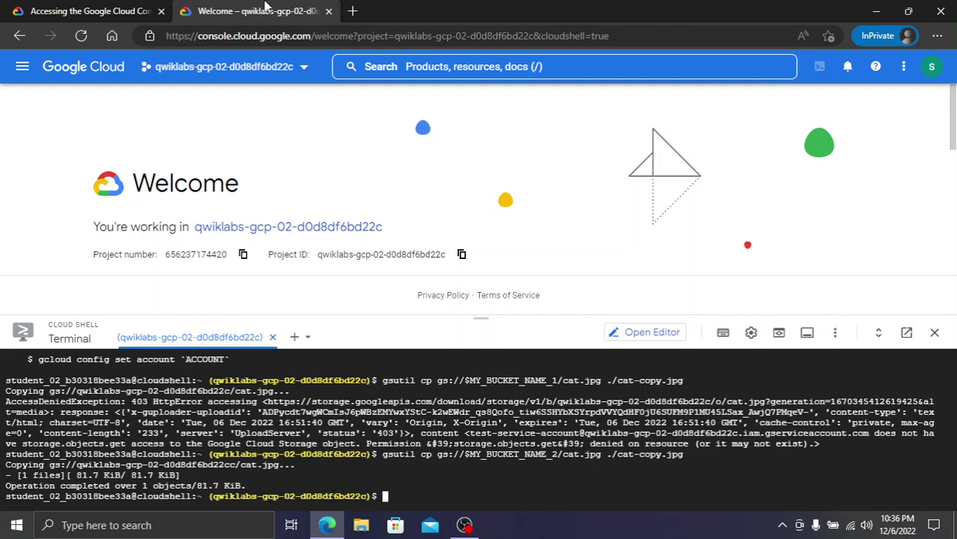
{"action": "left_click", "coordinate": [128, 10]}
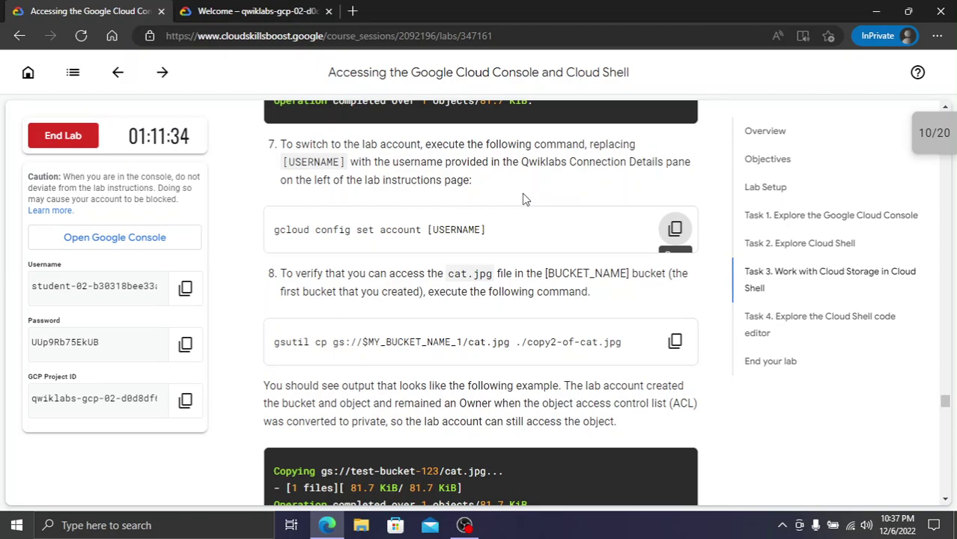
Switch Cloud Shell back to the lab account by putting the lab username into gcloud config set account
{"action": "left_click", "coordinate": [185, 288]}
{"action": "left_click", "coordinate": [184, 12]}
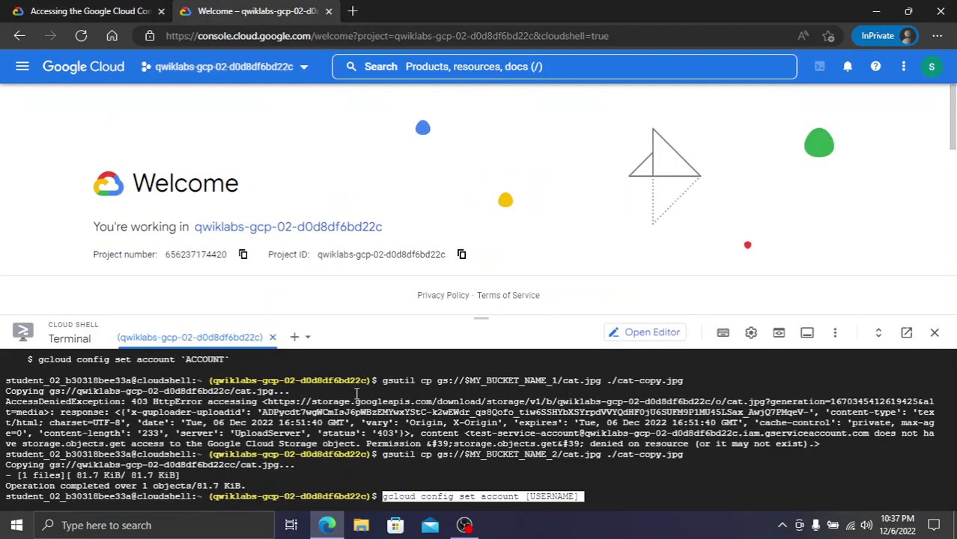
{"action": "key", "text": "BackSpace"}
{"action": "key", "text": "BackSpace"}
{"action": "key", "text": "BackSpace"}
{"action": "key", "text": "BackSpace"}
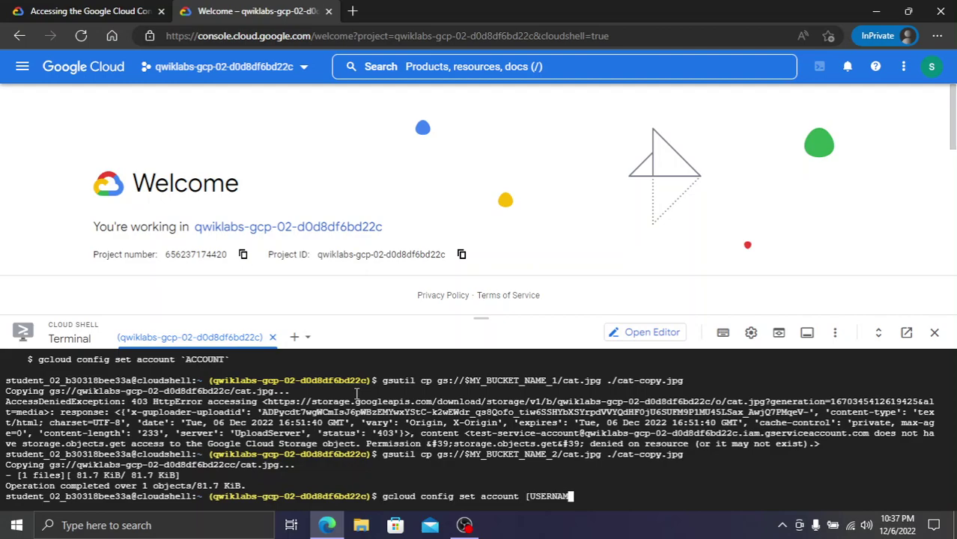
{"action": "key", "text": "BackSpace"}
{"action": "key", "text": "BackSpace"}
{"action": "key", "text": "BackSpace"}
{"action": "key", "text": "ctrl+v"}
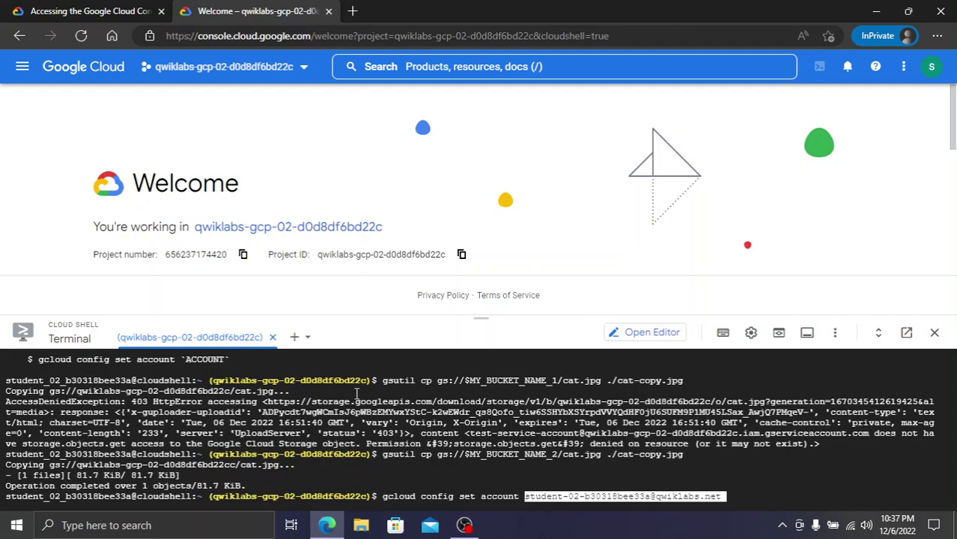
{"action": "key", "text": "Return"}
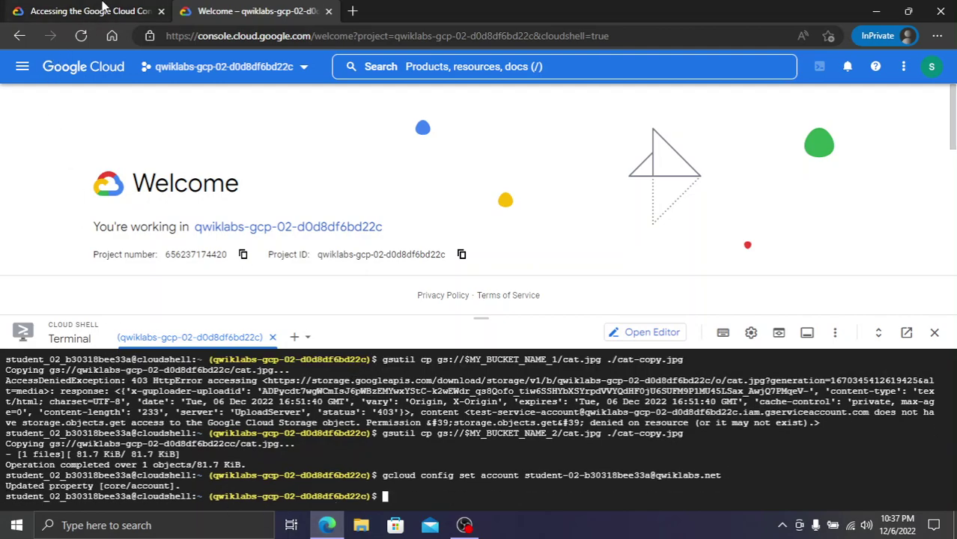
Copy cat.jpg from the first bucket as copy2-of-cat.jpg
{"action": "left_click", "coordinate": [90, 10]}
{"action": "scroll", "coordinate": [655, 338], "scroll_direction": "down", "scroll_amount": 2}
{"action": "scroll", "coordinate": [656, 338], "scroll_direction": "up", "scroll_amount": 3}
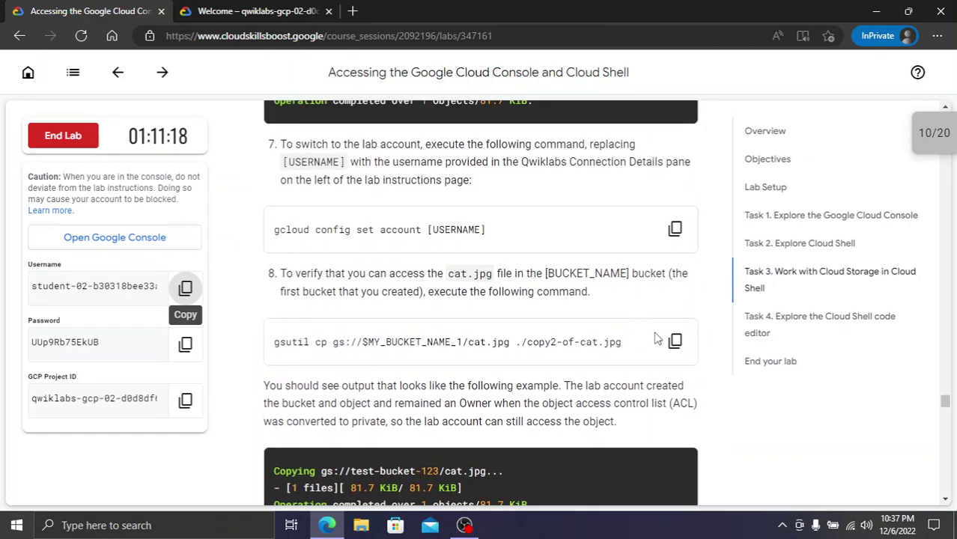
{"action": "left_click", "coordinate": [675, 341]}
{"action": "left_click", "coordinate": [251, 9]}
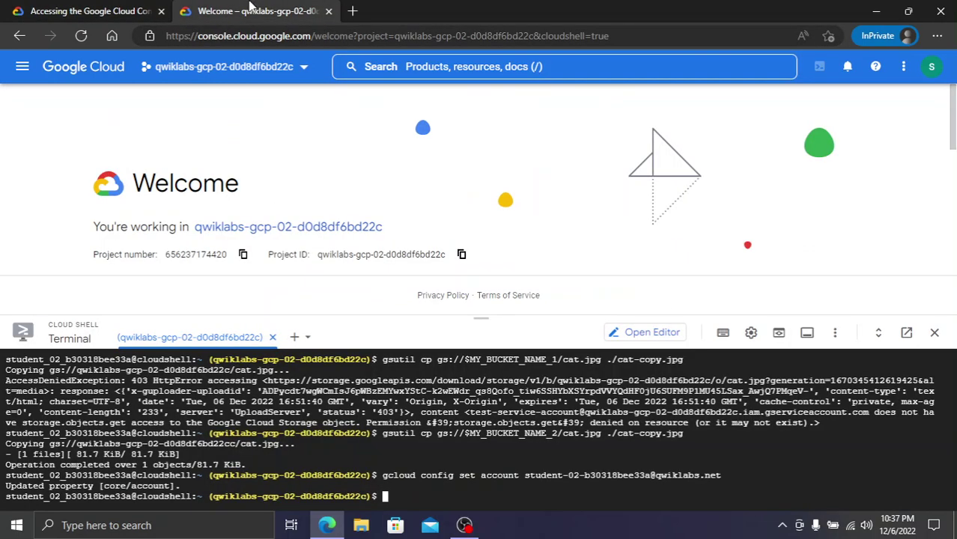
{"action": "key", "text": "ctrl+v"}
{"action": "key", "text": "Return"}
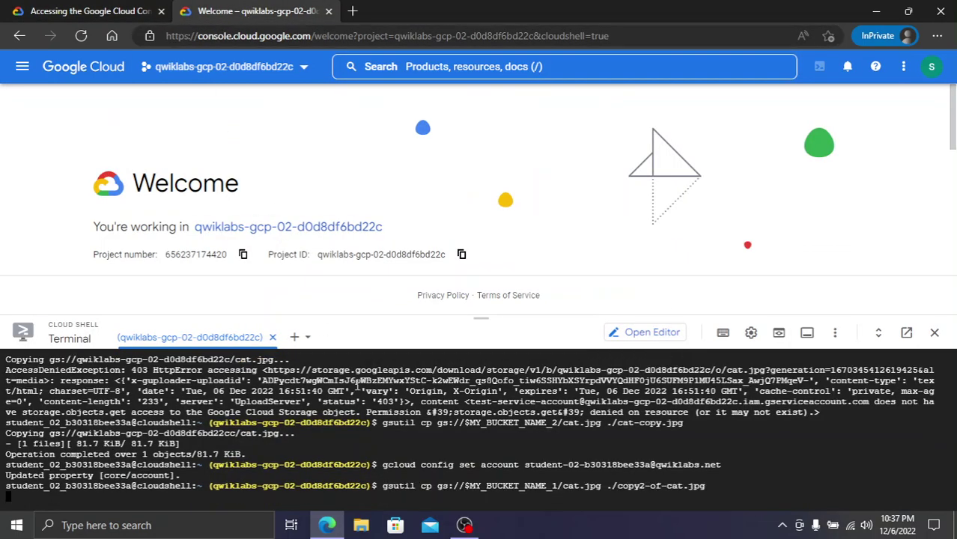
Make the first bucket publicly readable with gsutil iam ch allUsers:objectViewer
{"action": "left_click", "coordinate": [90, 10]}
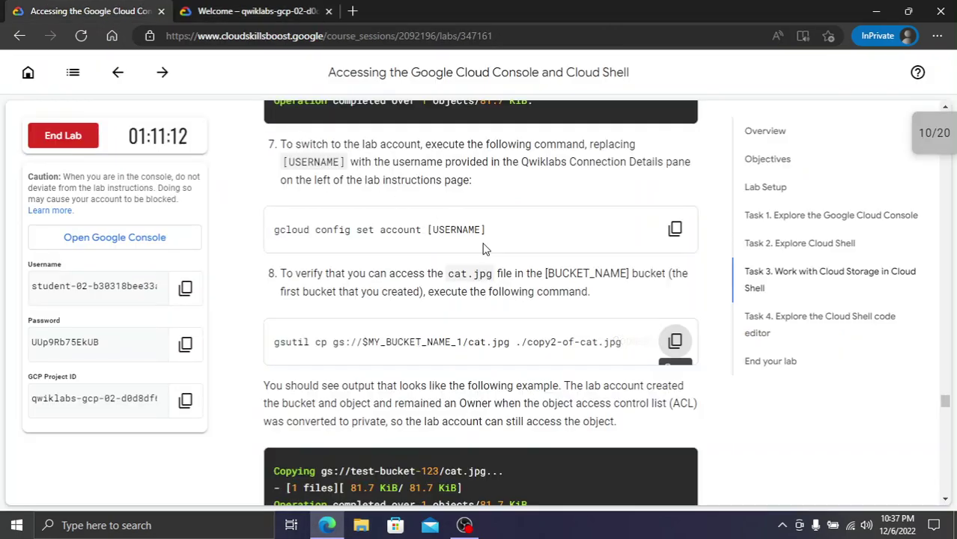
{"action": "scroll", "coordinate": [542, 304], "scroll_direction": "down", "scroll_amount": 3}
{"action": "scroll", "coordinate": [542, 304], "scroll_direction": "down", "scroll_amount": 2}
{"action": "left_click", "coordinate": [673, 314]}
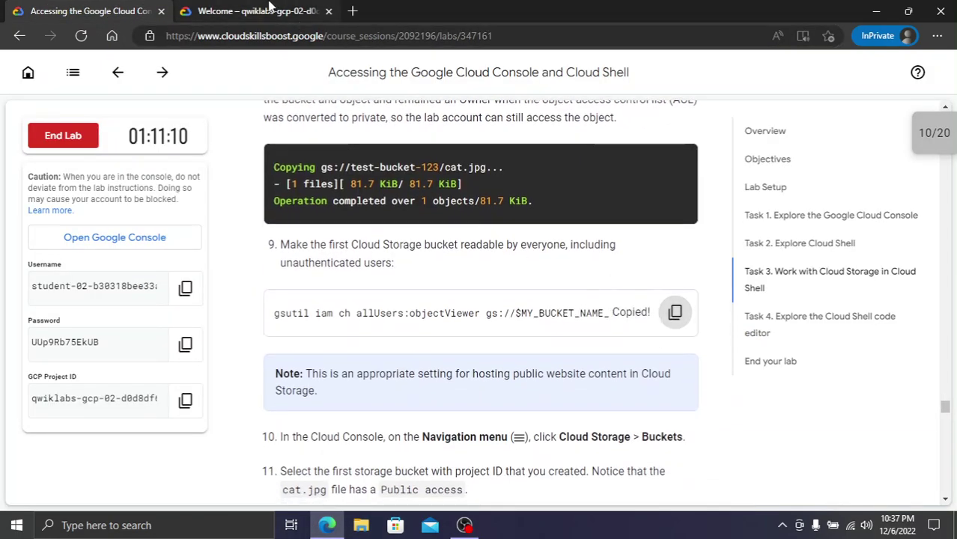
{"action": "left_click", "coordinate": [253, 11]}
{"action": "key", "text": "ctrl+v"}
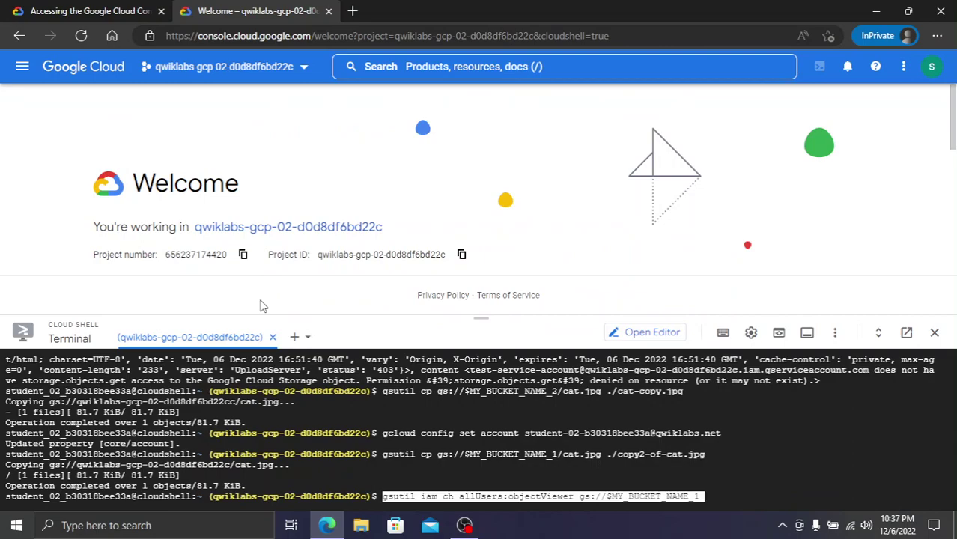
{"action": "key", "text": "Return"}
{"action": "left_click", "coordinate": [110, 9]}
{"action": "scroll", "coordinate": [616, 322], "scroll_direction": "down", "scroll_amount": 3}
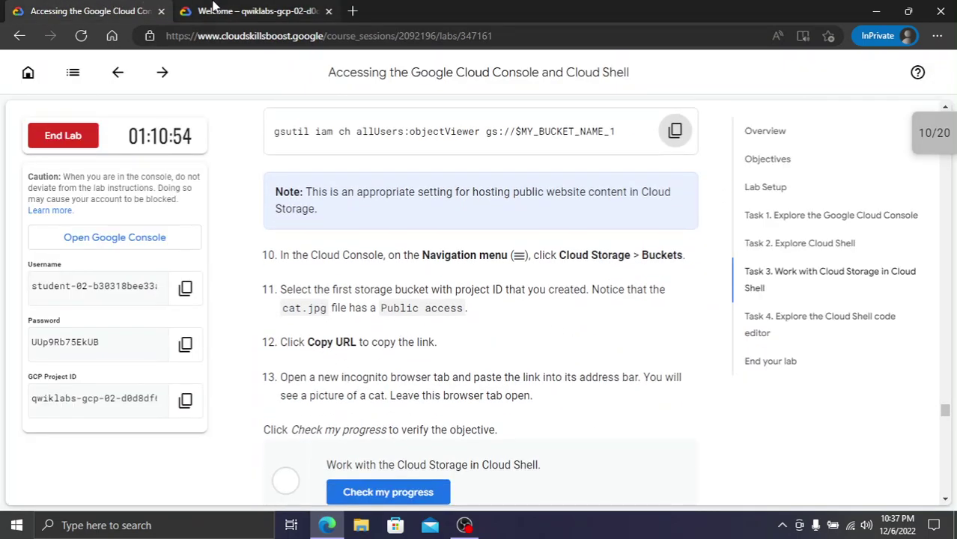
{"action": "left_click", "coordinate": [214, 9]}
{"action": "left_click", "coordinate": [112, 10]}
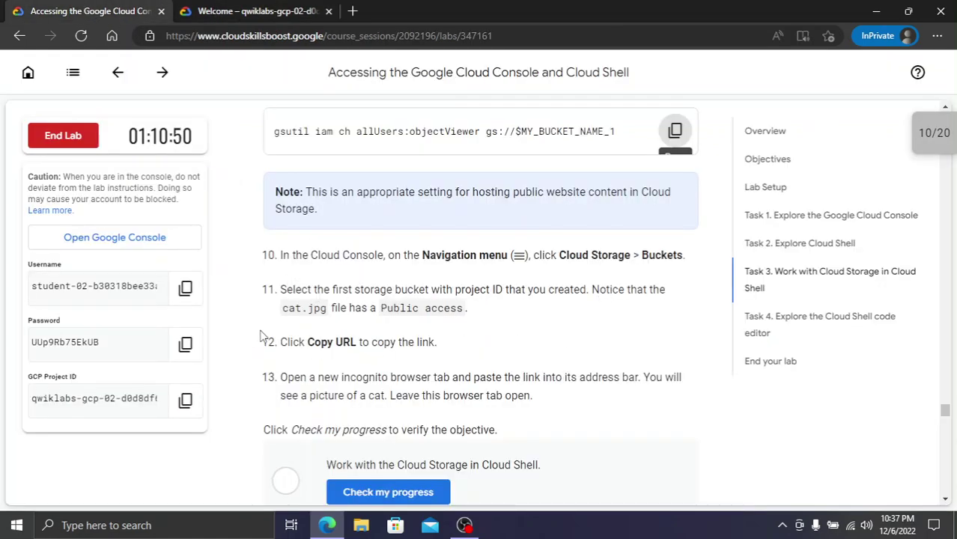
Submit Check my progress for the Cloud Storage task, then read ahead to Task 4
{"action": "left_click", "coordinate": [396, 494]}
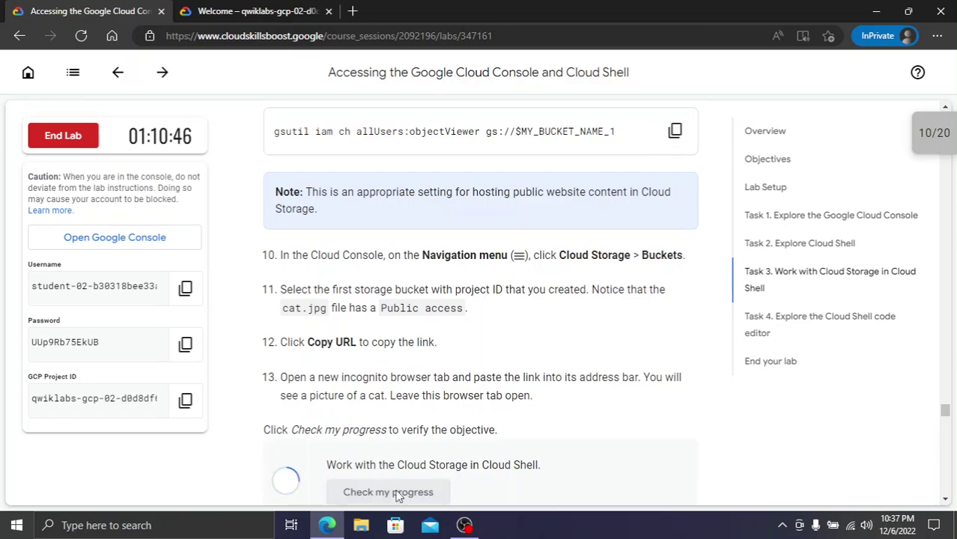
{"action": "scroll", "coordinate": [404, 374], "scroll_direction": "down", "scroll_amount": 2}
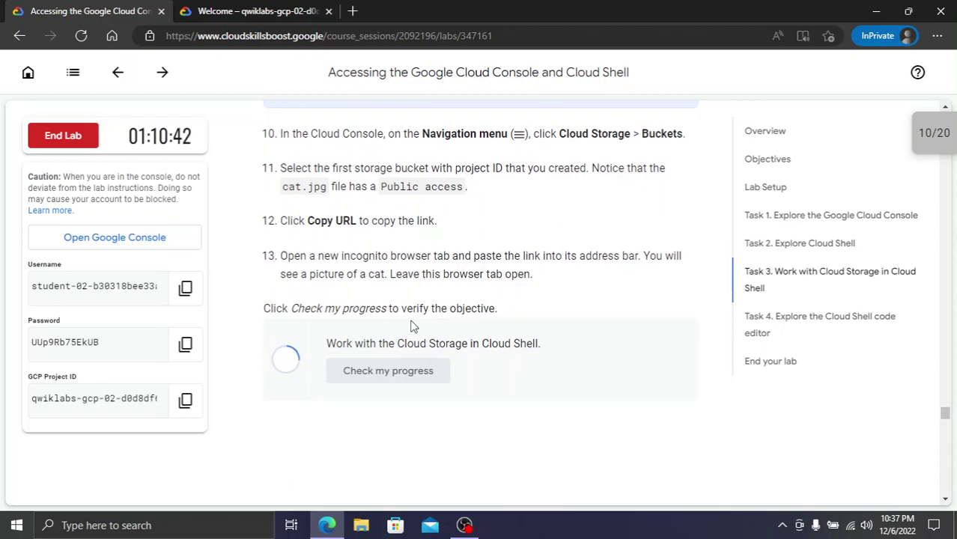
{"action": "scroll", "coordinate": [422, 350], "scroll_direction": "down", "scroll_amount": 5}
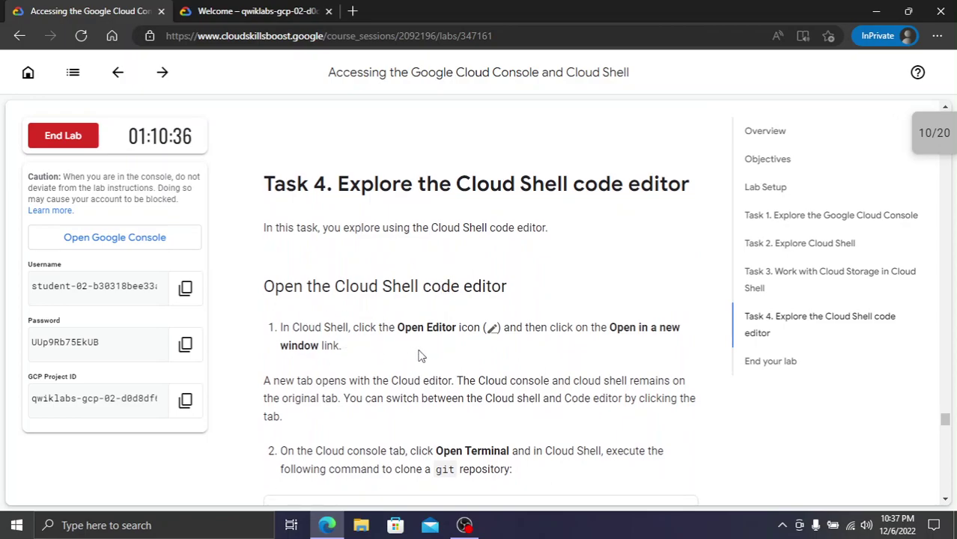
{"action": "scroll", "coordinate": [445, 290], "scroll_direction": "down", "scroll_amount": 2}
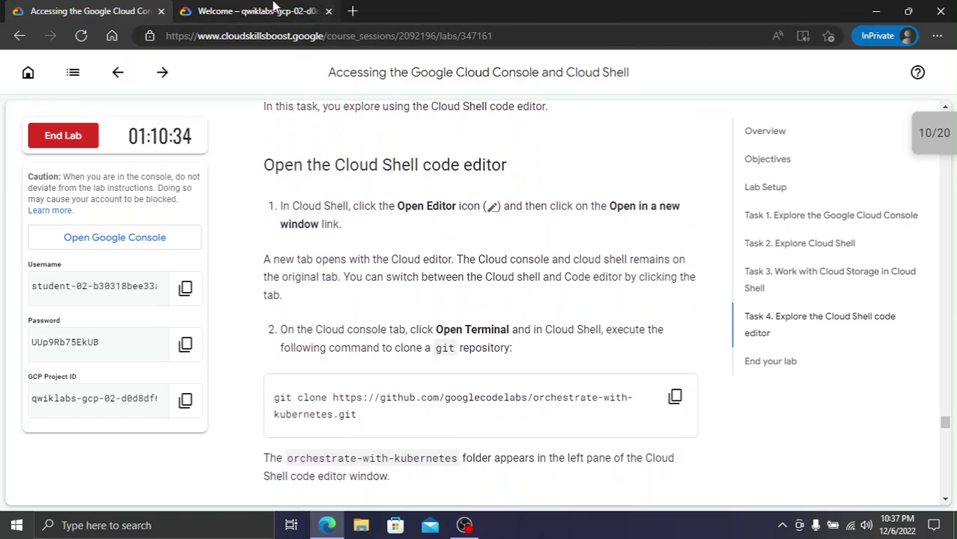
{"action": "left_click", "coordinate": [272, 7]}
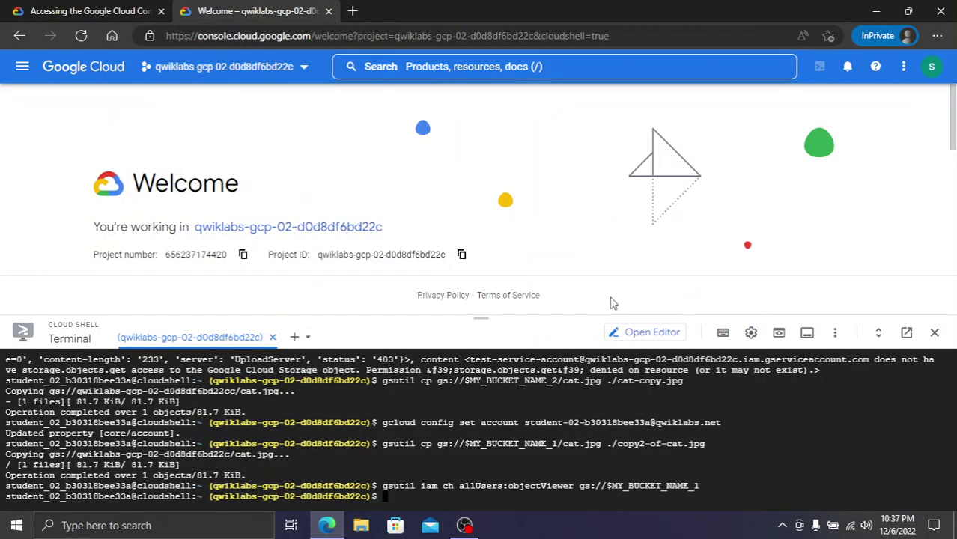
Open the Cloud Shell Editor, dismiss the full-view tip, and copy the git clone command
{"action": "left_click", "coordinate": [645, 334]}
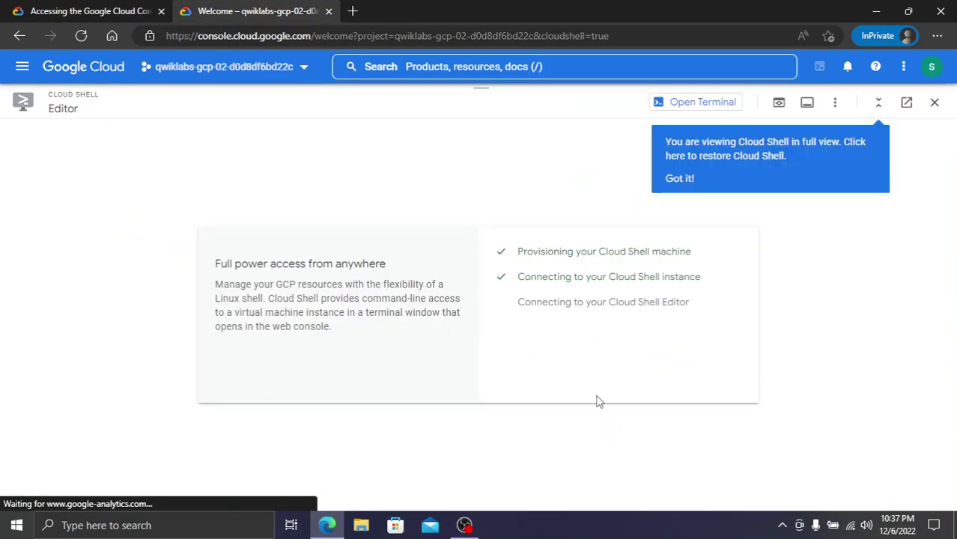
{"action": "left_click", "coordinate": [675, 181]}
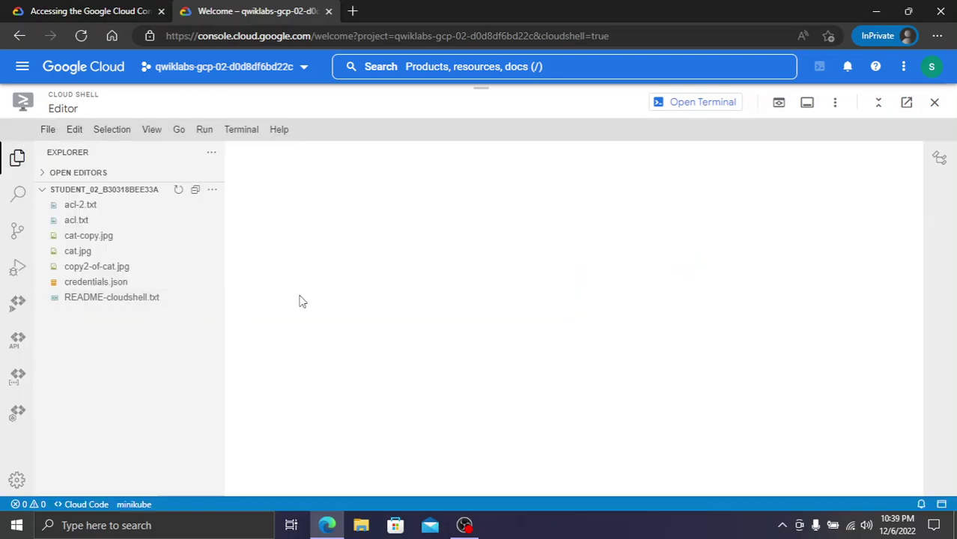
{"action": "left_click", "coordinate": [77, 8]}
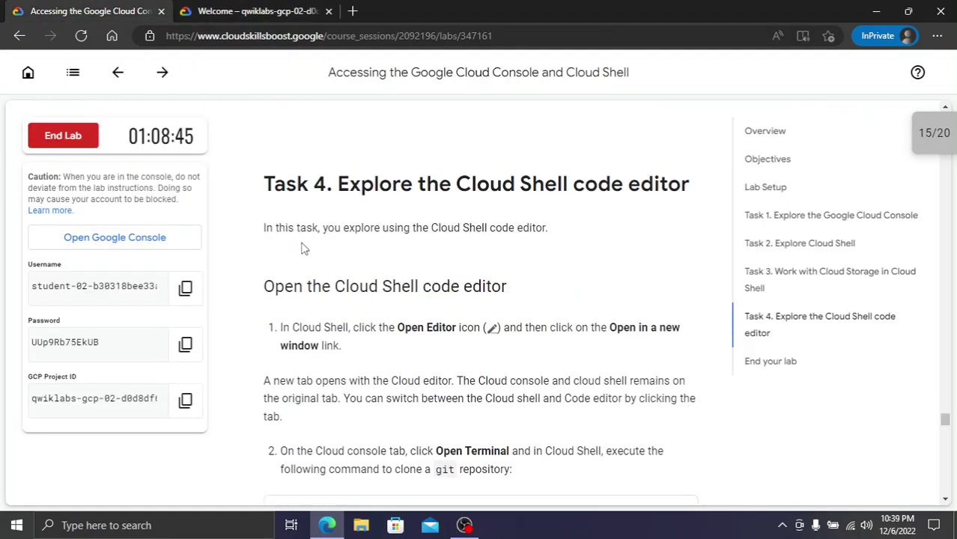
{"action": "scroll", "coordinate": [476, 353], "scroll_direction": "down", "scroll_amount": 1}
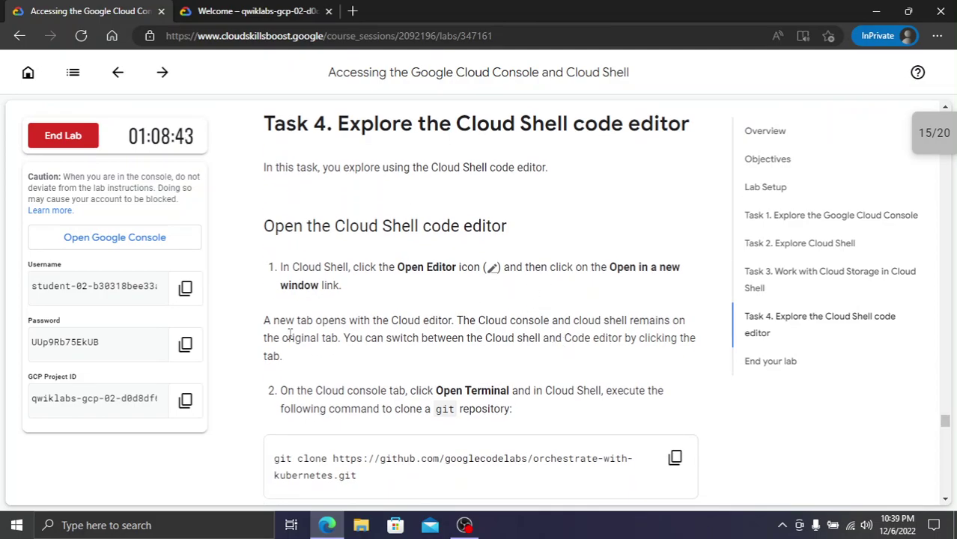
{"action": "scroll", "coordinate": [349, 393], "scroll_direction": "down", "scroll_amount": 1}
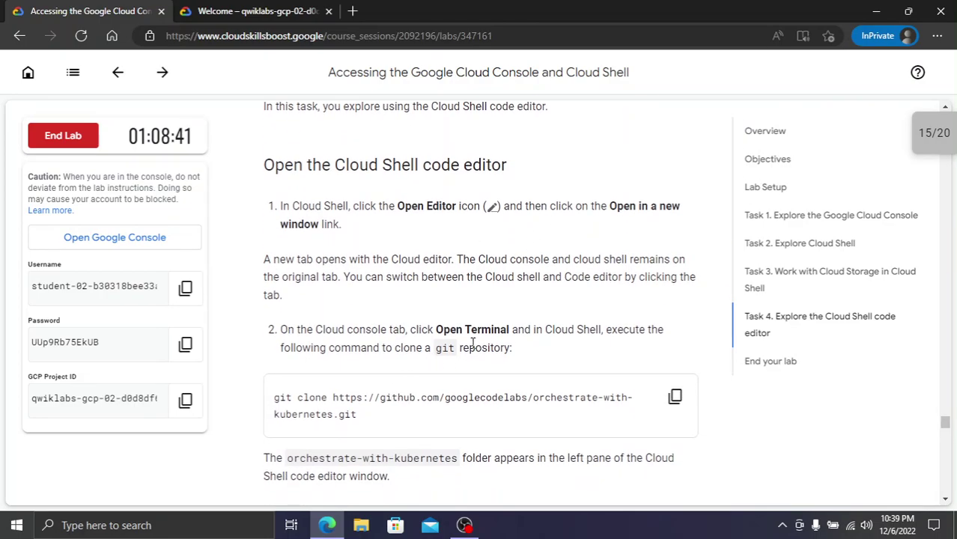
{"action": "left_click_drag", "start_coordinate": [428, 329], "coordinate": [488, 330]}
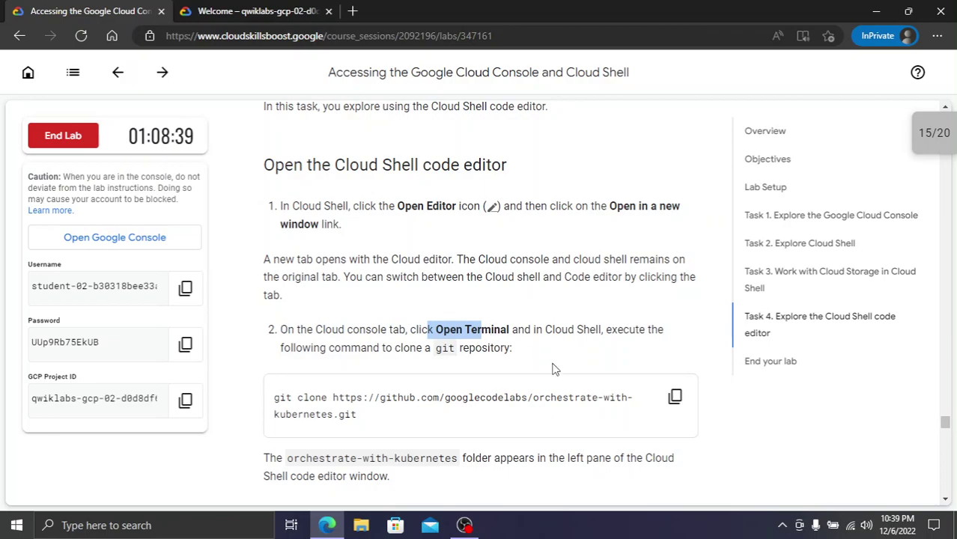
{"action": "left_click", "coordinate": [675, 398]}
{"action": "left_click", "coordinate": [247, 11]}
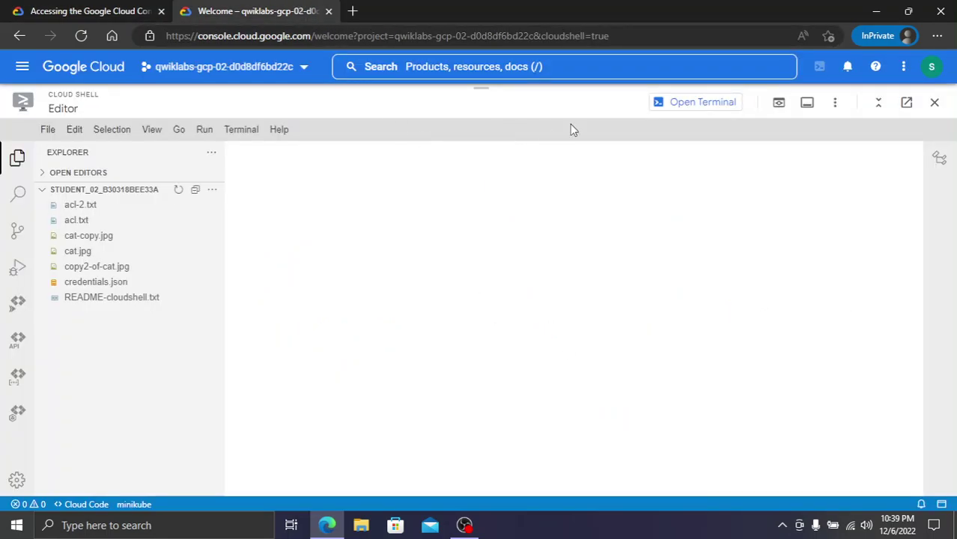
Clone the orchestrate-with-kubernetes repository in the Cloud Shell terminal
{"action": "left_click", "coordinate": [677, 109]}
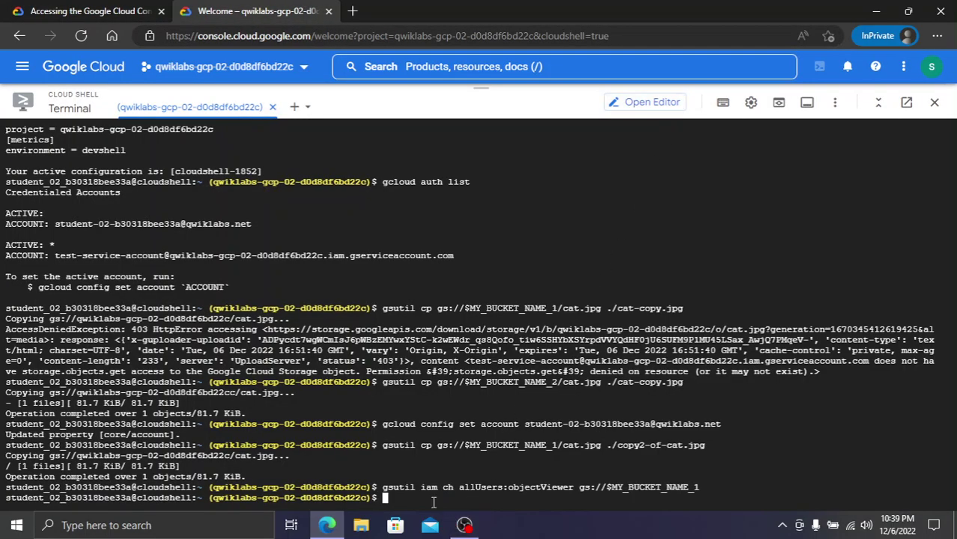
{"action": "key", "text": "ctrl+v"}
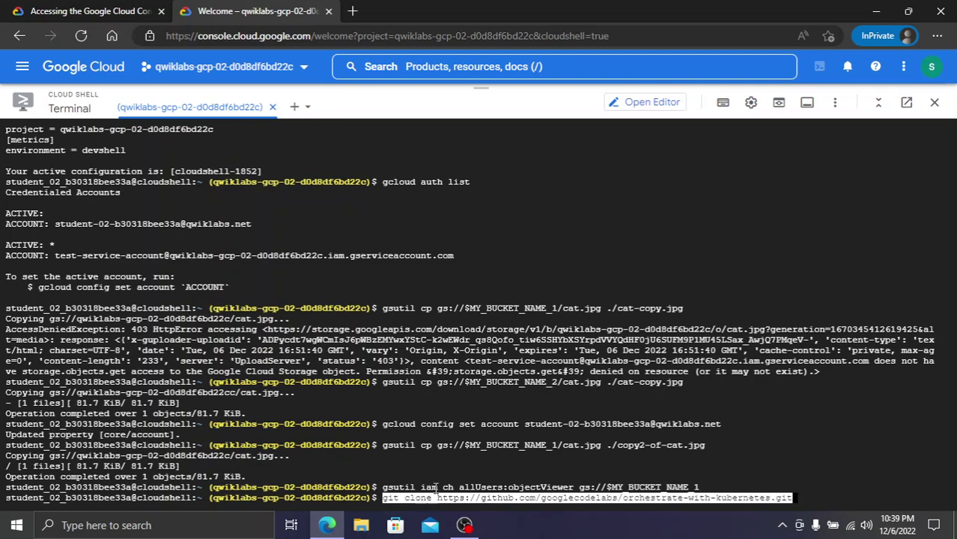
{"action": "key", "text": "Return"}
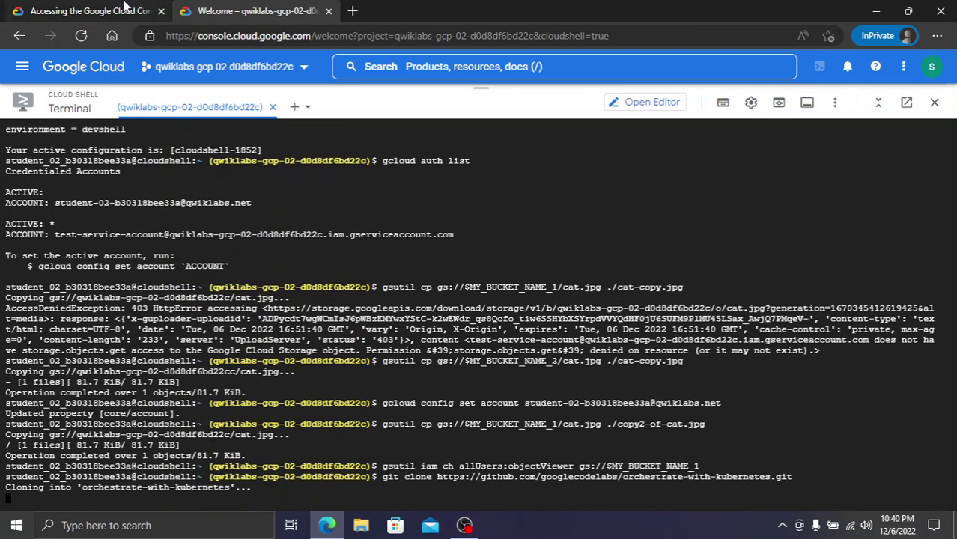
{"action": "left_click", "coordinate": [90, 12]}
{"action": "scroll", "coordinate": [427, 240], "scroll_direction": "down", "scroll_amount": 3}
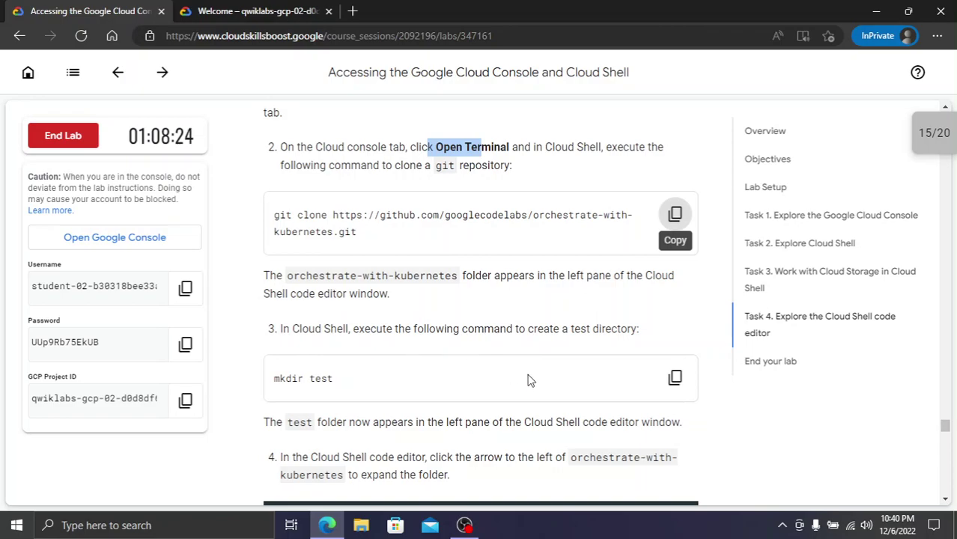
Create a test folder with mkdir test, then copy the echo Finished cleanup! line
{"action": "left_click", "coordinate": [674, 377]}
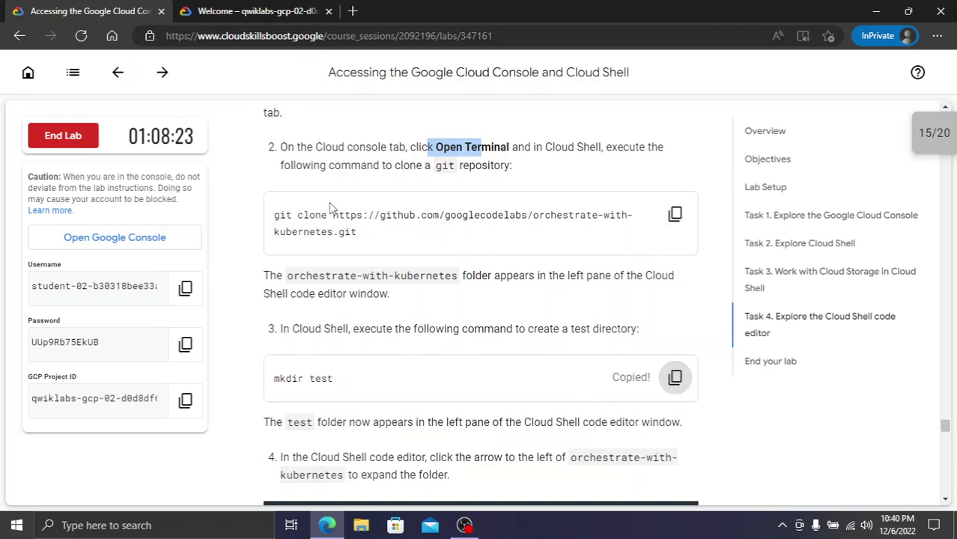
{"action": "left_click", "coordinate": [249, 7]}
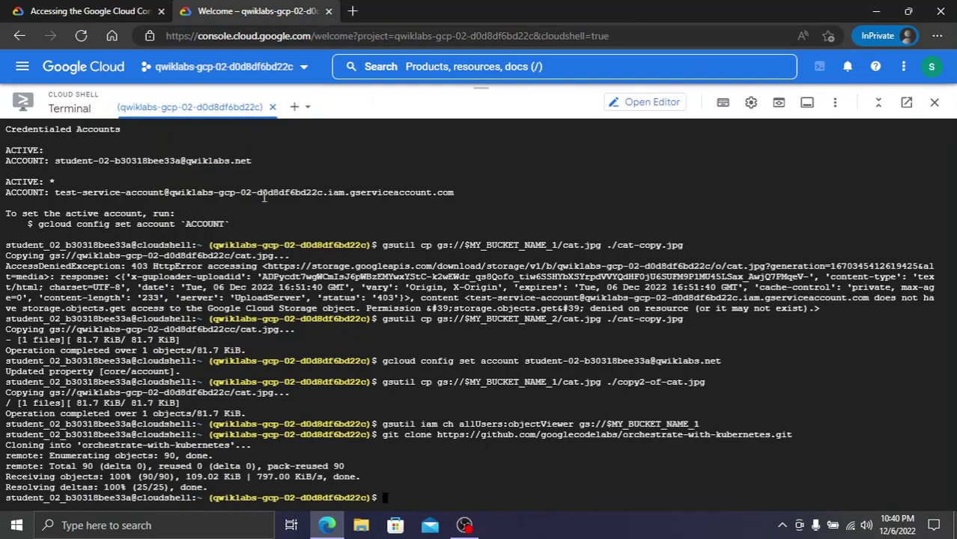
{"action": "key", "text": "ctrl+v"}
{"action": "key", "text": "Return"}
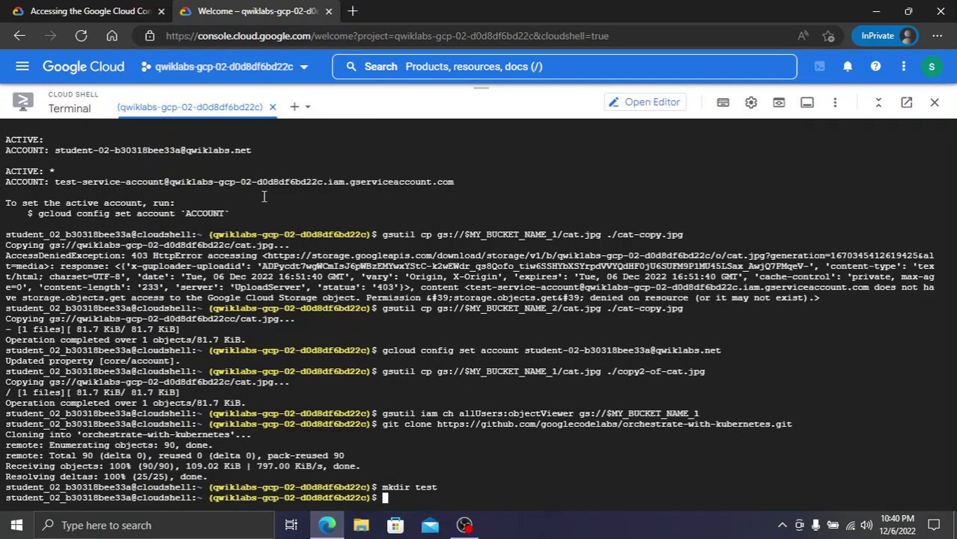
{"action": "left_click", "coordinate": [88, 6]}
{"action": "scroll", "coordinate": [514, 359], "scroll_direction": "down", "scroll_amount": 2}
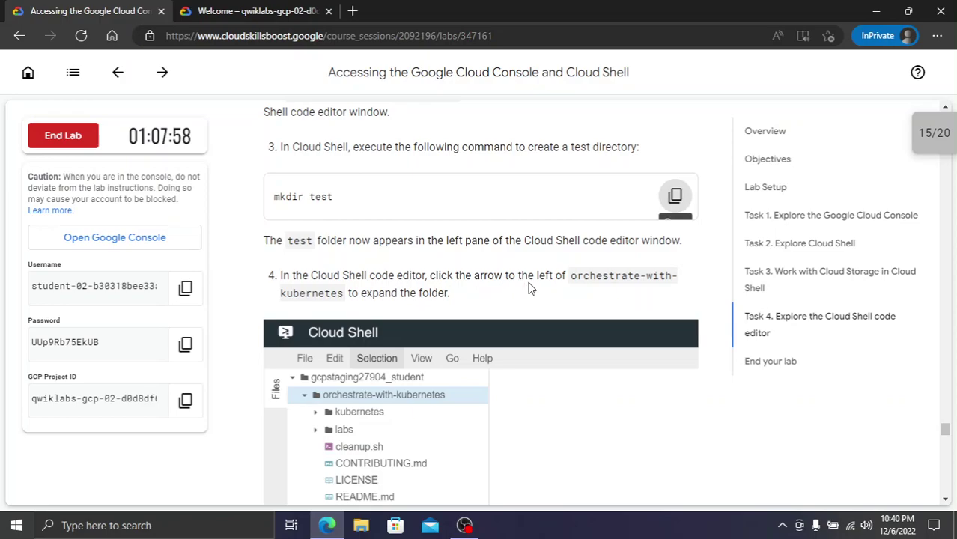
{"action": "scroll", "coordinate": [429, 312], "scroll_direction": "down", "scroll_amount": 5}
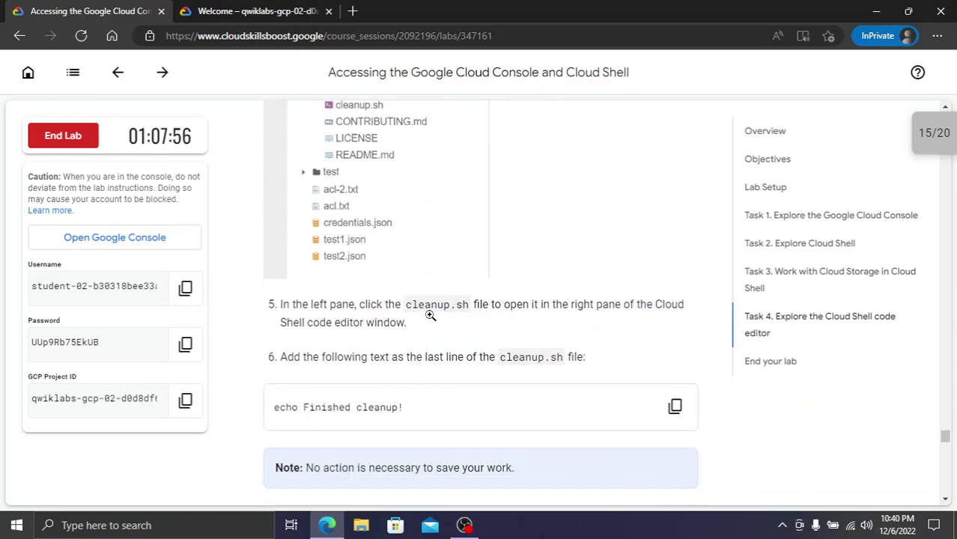
{"action": "scroll", "coordinate": [431, 315], "scroll_direction": "down", "scroll_amount": 1}
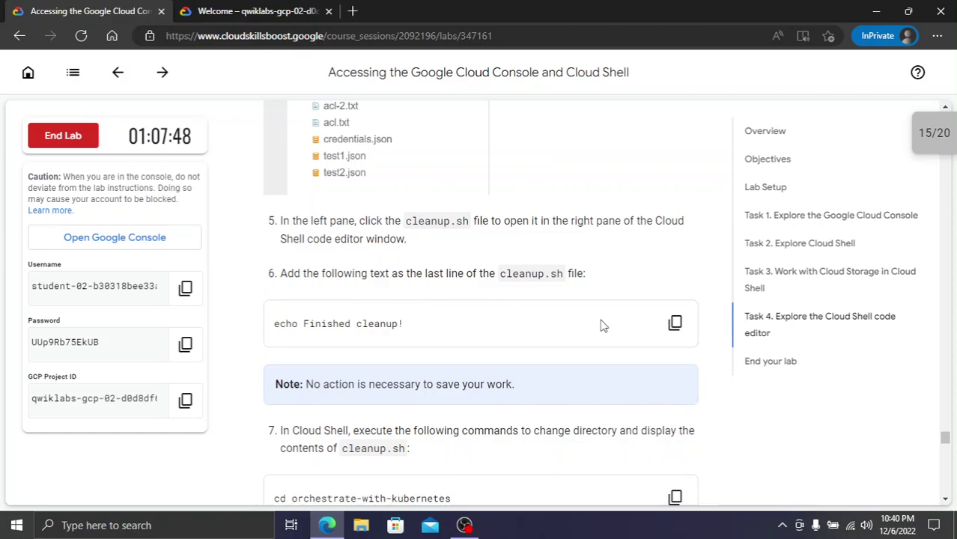
{"action": "left_click", "coordinate": [674, 322]}
{"action": "left_click", "coordinate": [239, 11]}
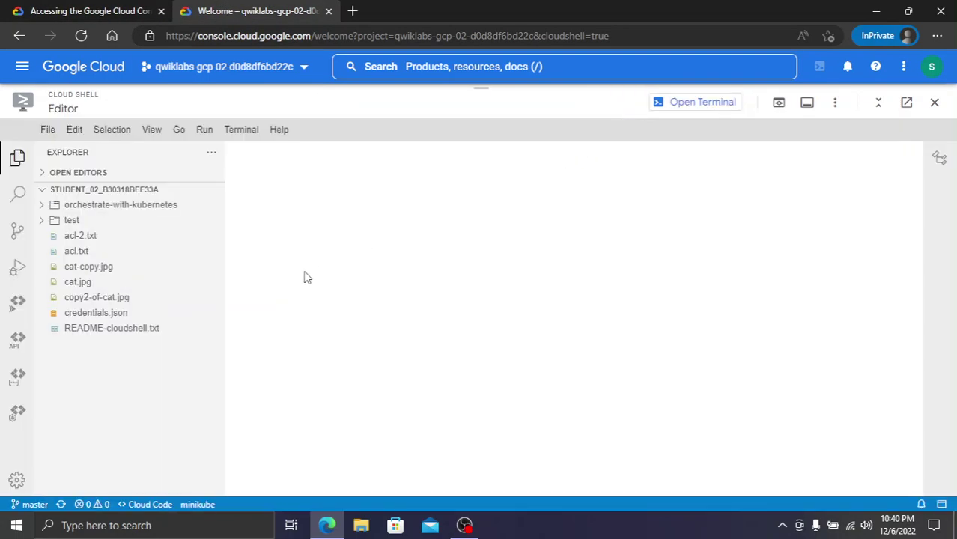
Expand orchestrate-with-kubernetes in the Editor's Explorer and open cleanup.sh
{"action": "left_click", "coordinate": [68, 10]}
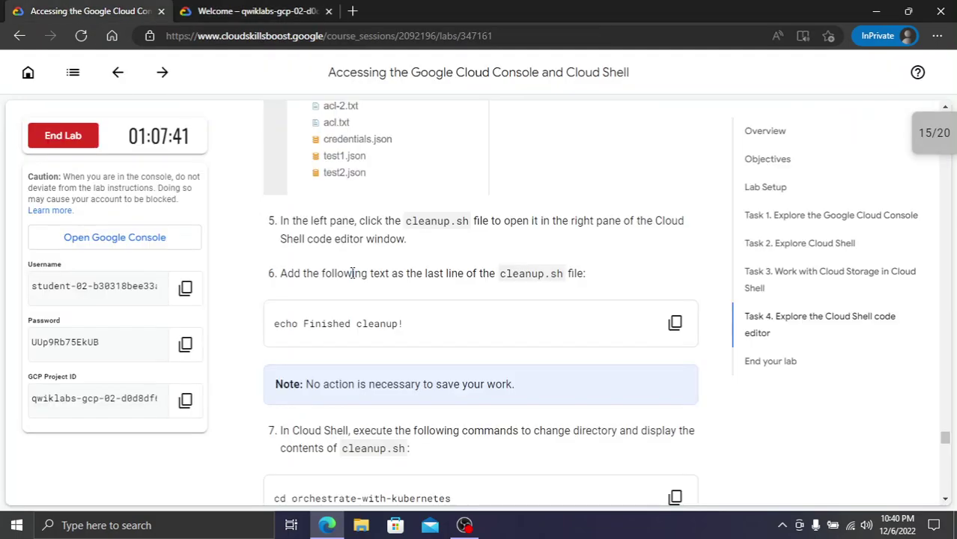
{"action": "scroll", "coordinate": [348, 273], "scroll_direction": "up", "scroll_amount": 3}
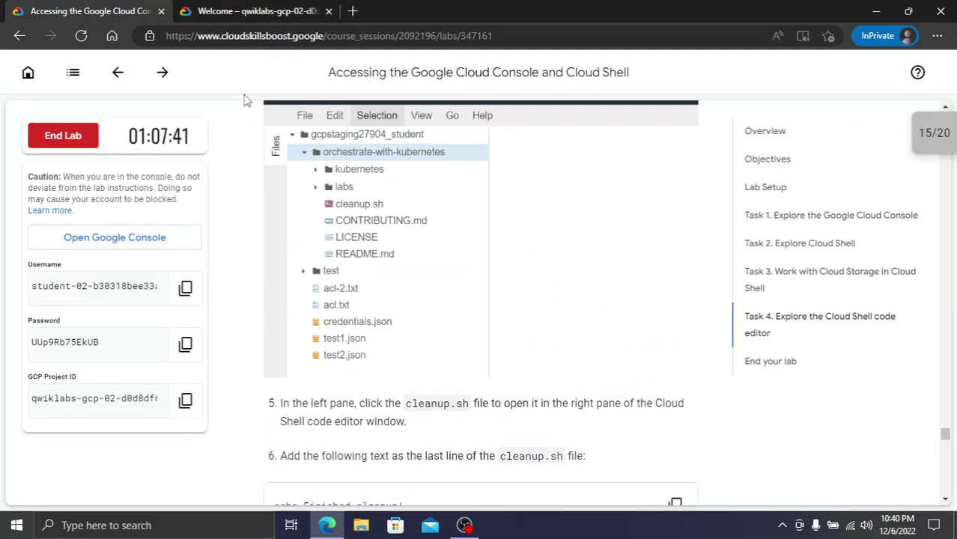
{"action": "left_click", "coordinate": [296, 12]}
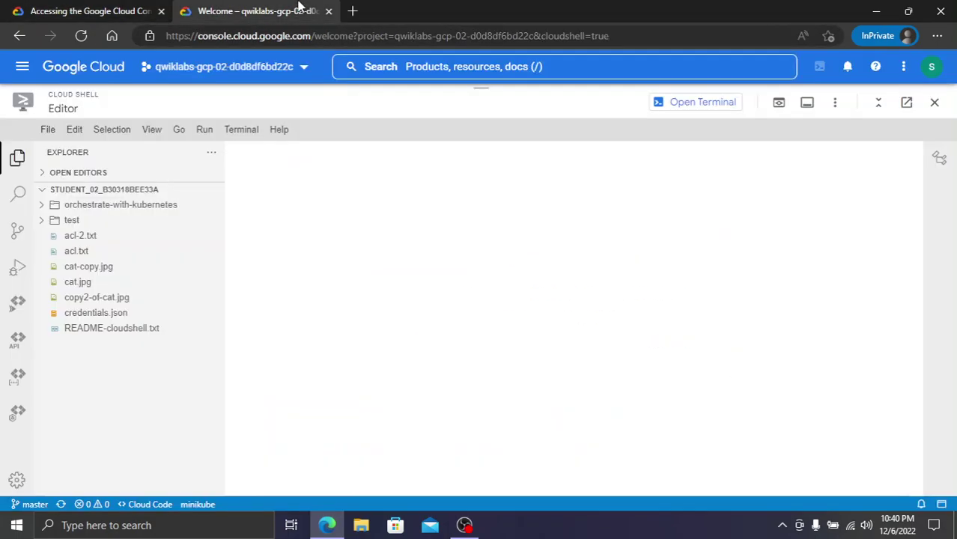
{"action": "left_click", "coordinate": [47, 211]}
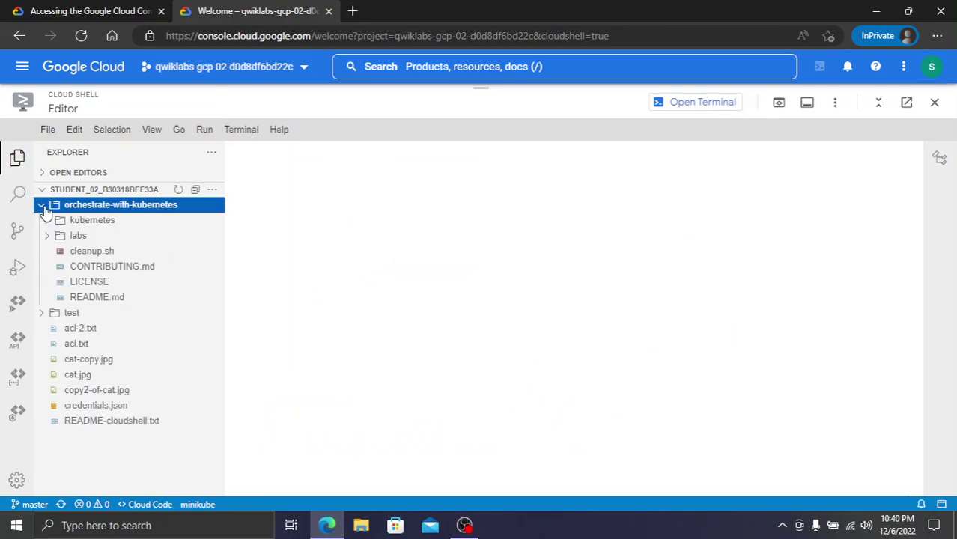
{"action": "left_click", "coordinate": [96, 255]}
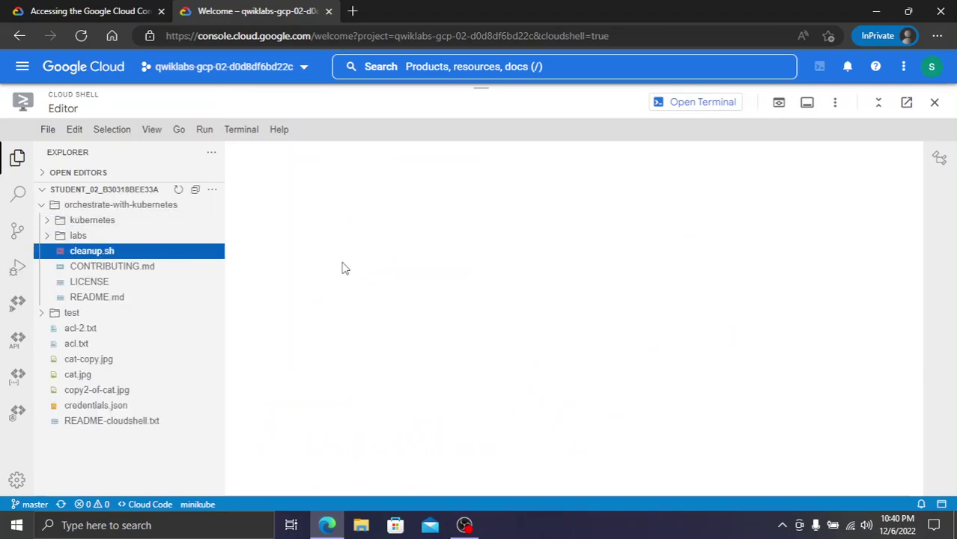
Copy the echo Finished cleanup! line from the lab instructions
{"action": "left_click", "coordinate": [90, 12]}
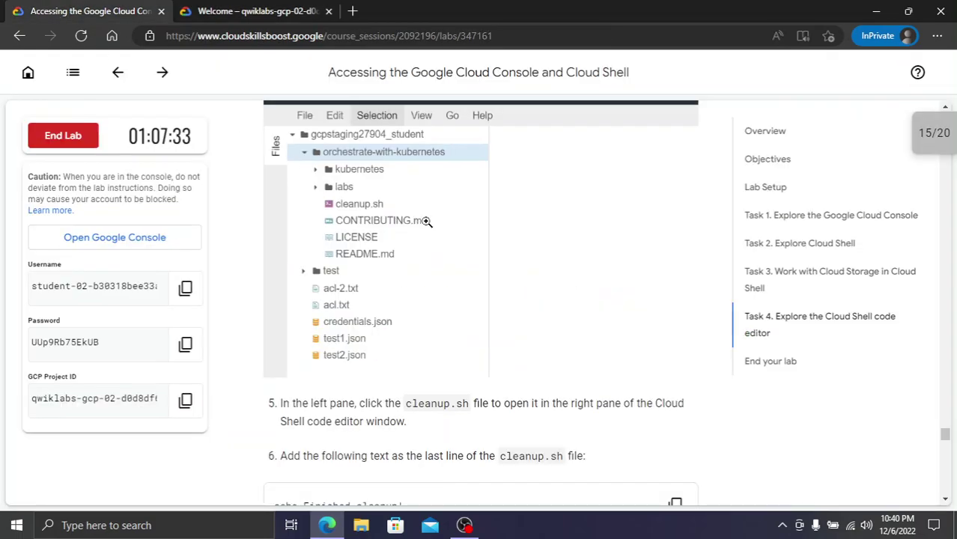
{"action": "scroll", "coordinate": [487, 315], "scroll_direction": "down", "scroll_amount": 2}
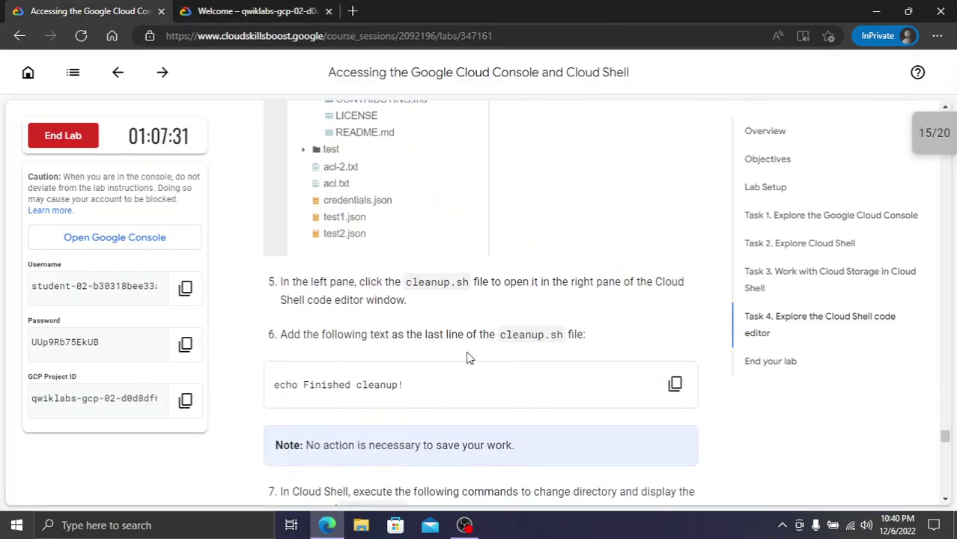
{"action": "left_click", "coordinate": [687, 393]}
{"action": "left_click", "coordinate": [225, 10]}
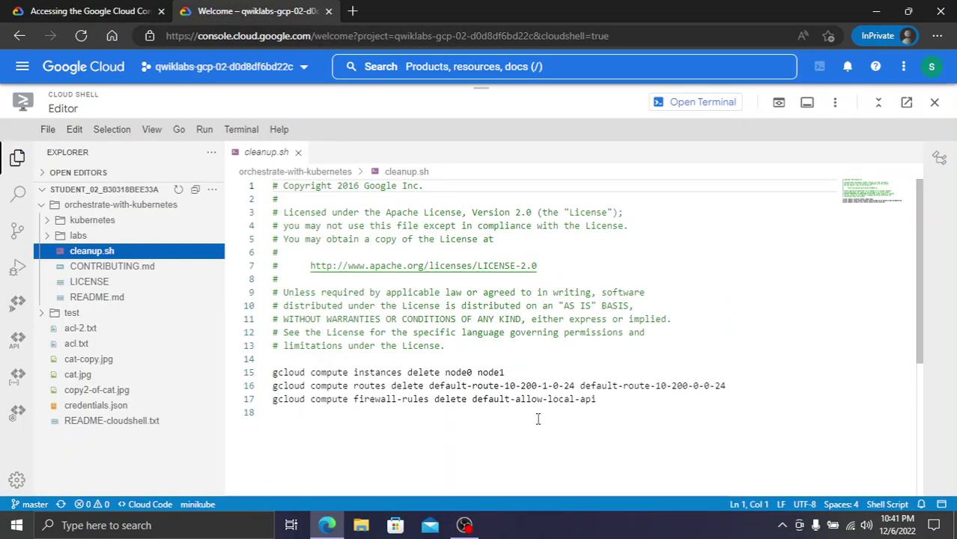
Add echo Finished cleanup! as the last line (line 18) of cleanup.sh
{"action": "left_click", "coordinate": [573, 417]}
{"action": "key", "text": "ctrl+v"}
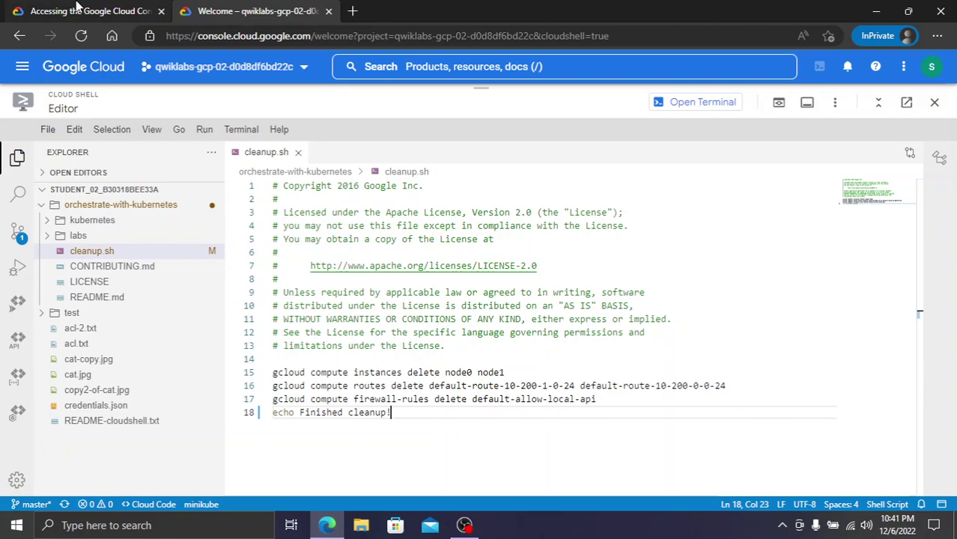
{"action": "left_click", "coordinate": [78, 11]}
{"action": "scroll", "coordinate": [344, 298], "scroll_direction": "up", "scroll_amount": 2}
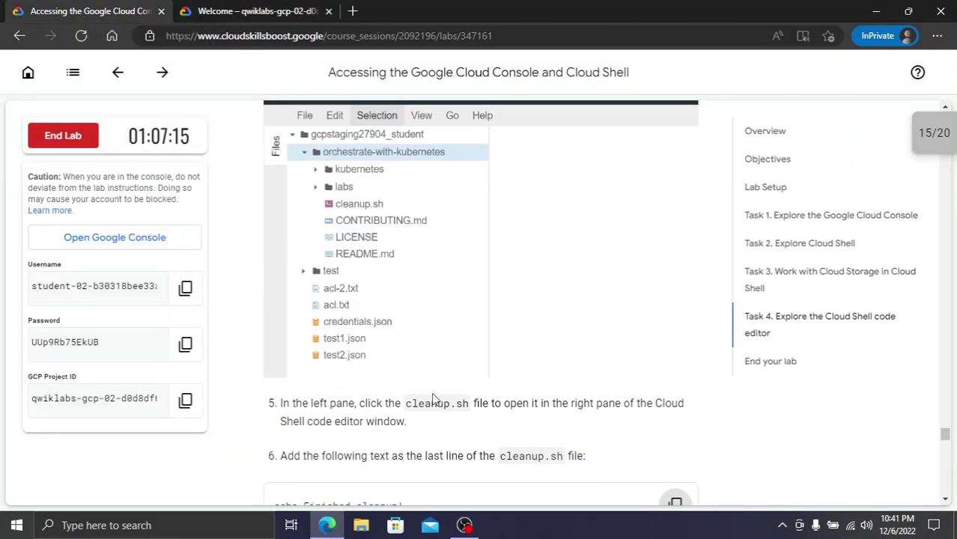
Copy the step 7 cd orchestrate-with-kubernetes and cat cleanup.sh commands
{"action": "scroll", "coordinate": [444, 432], "scroll_direction": "down", "scroll_amount": 4}
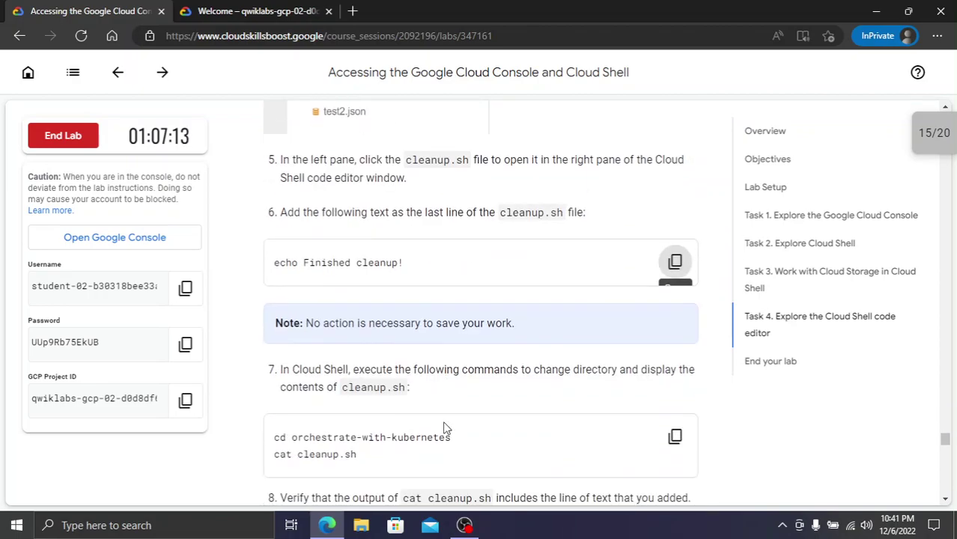
{"action": "scroll", "coordinate": [445, 425], "scroll_direction": "down", "scroll_amount": 2}
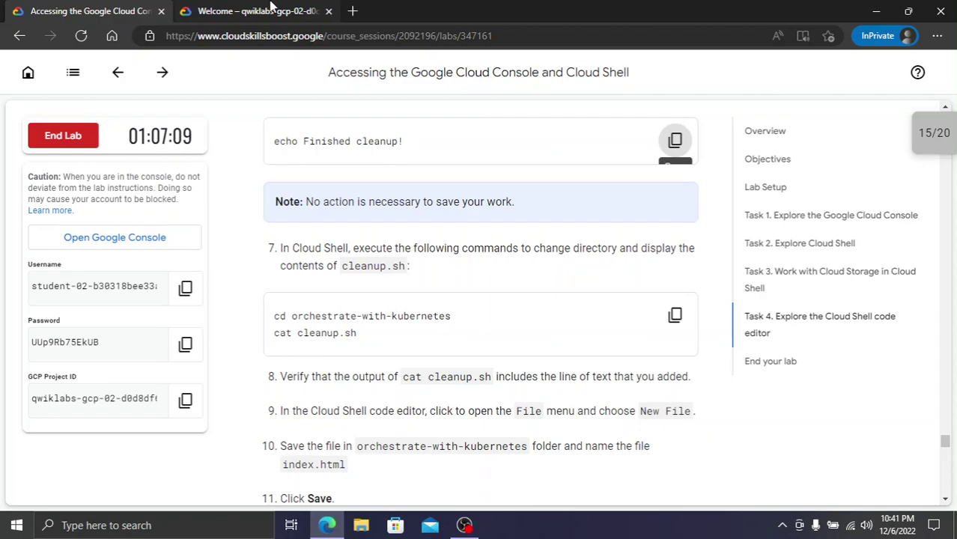
{"action": "mouse_move", "coordinate": [270, 6]}
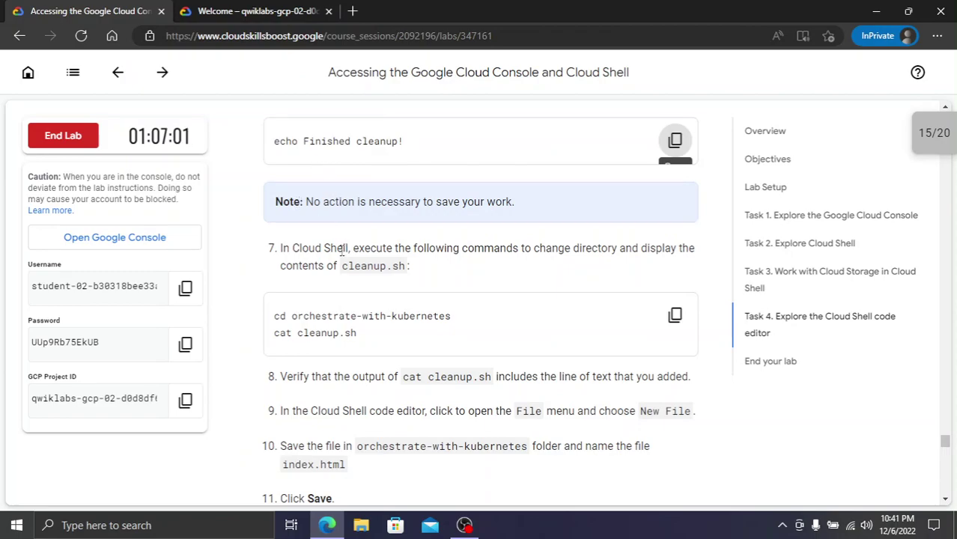
{"action": "left_click", "coordinate": [674, 314]}
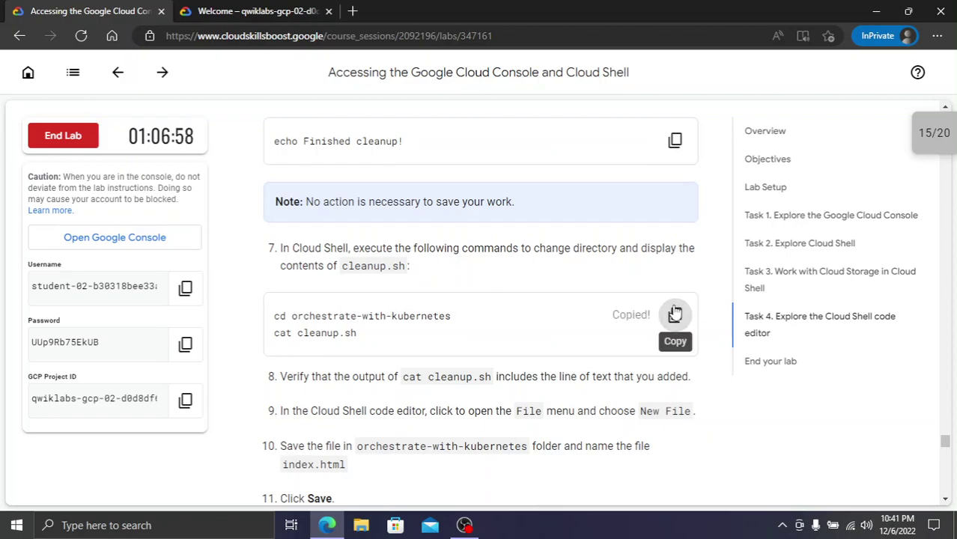
{"action": "left_click", "coordinate": [254, 9]}
Change into orchestrate-with-kubernetes and print cleanup.sh in the terminal
{"action": "left_click", "coordinate": [692, 102]}
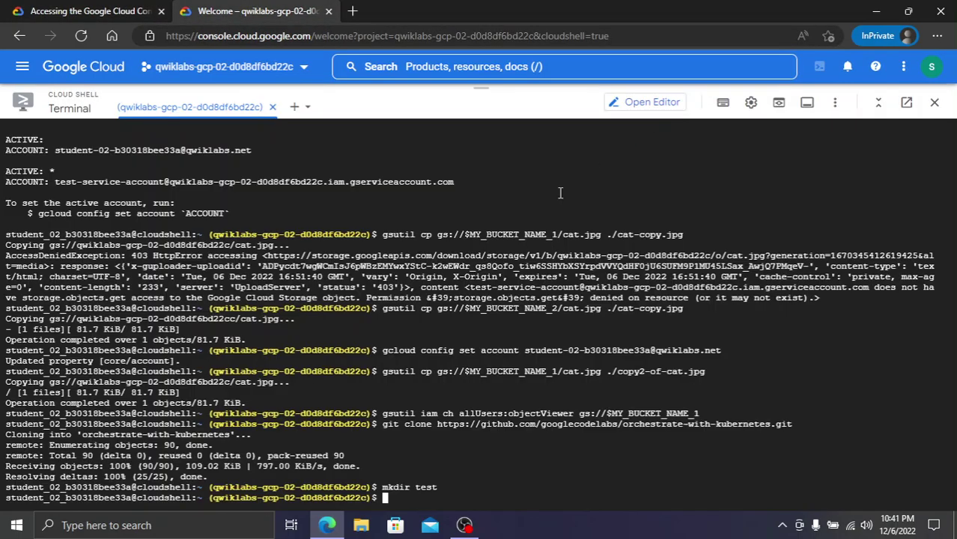
{"action": "key", "text": "ctrl+v"}
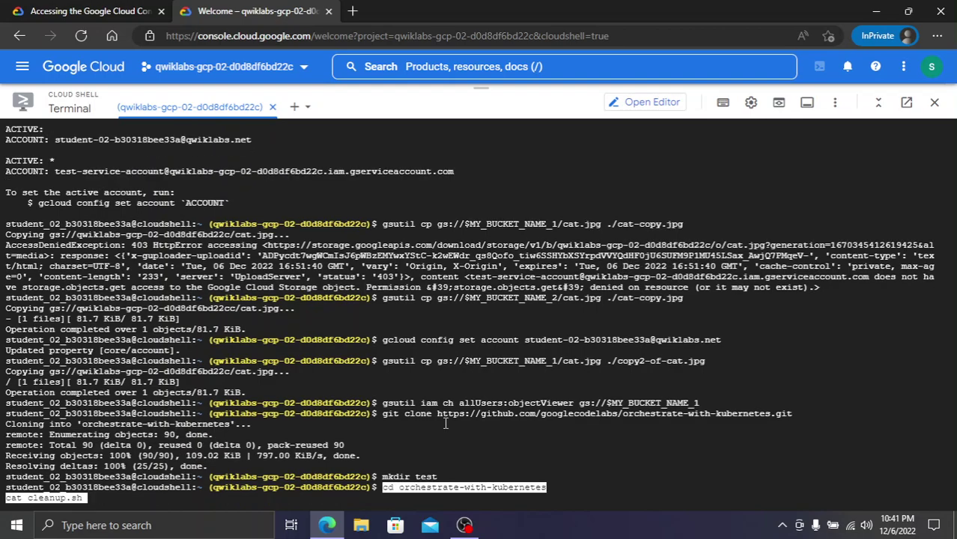
{"action": "key", "text": "Return"}
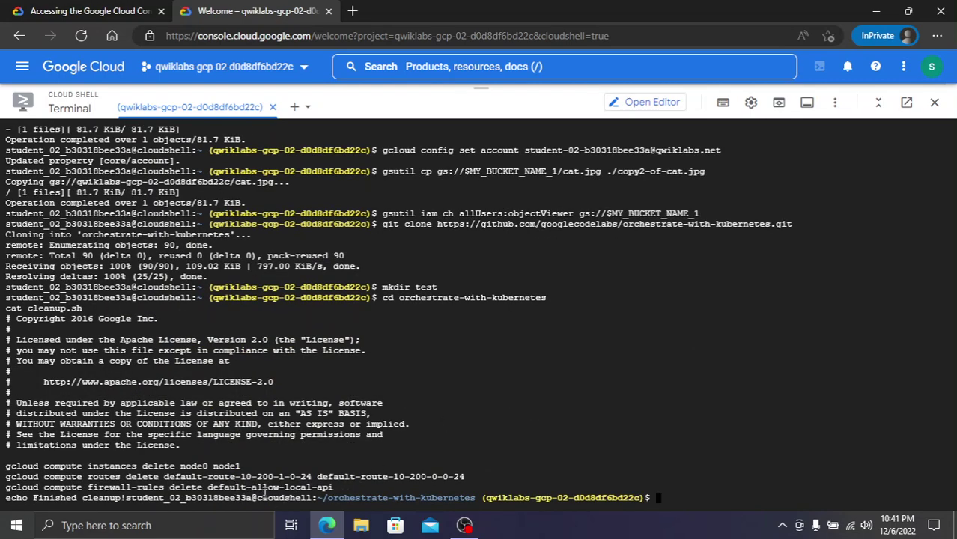
Run step 8's cat cleanup.sh to confirm it ends with echo Finished cleanup!
{"action": "left_click", "coordinate": [131, 11]}
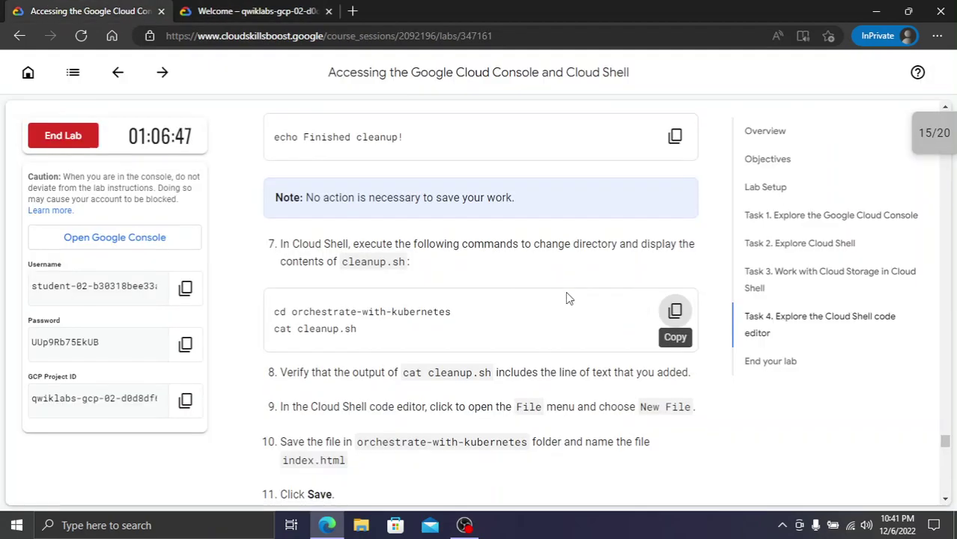
{"action": "scroll", "coordinate": [566, 298], "scroll_direction": "down", "scroll_amount": 2}
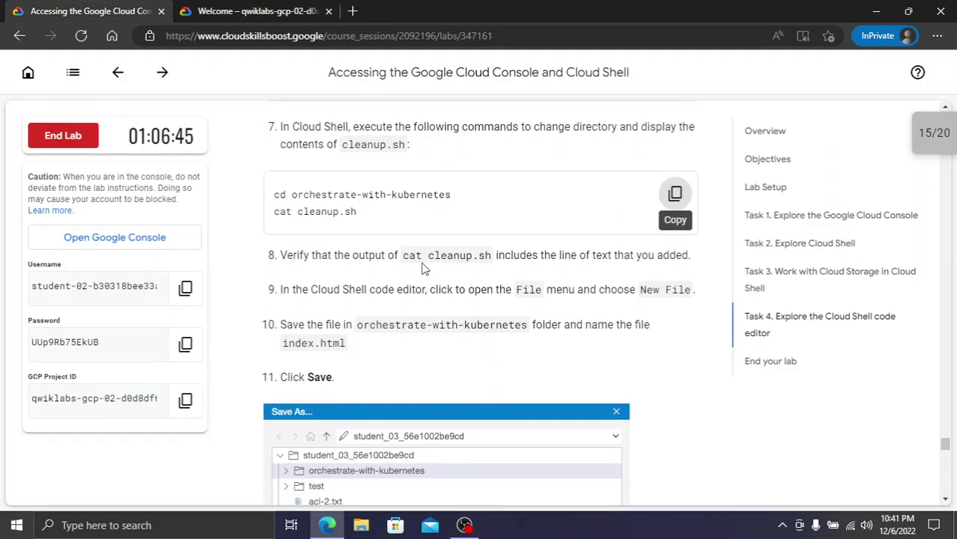
{"action": "left_click_drag", "start_coordinate": [405, 257], "coordinate": [496, 259]}
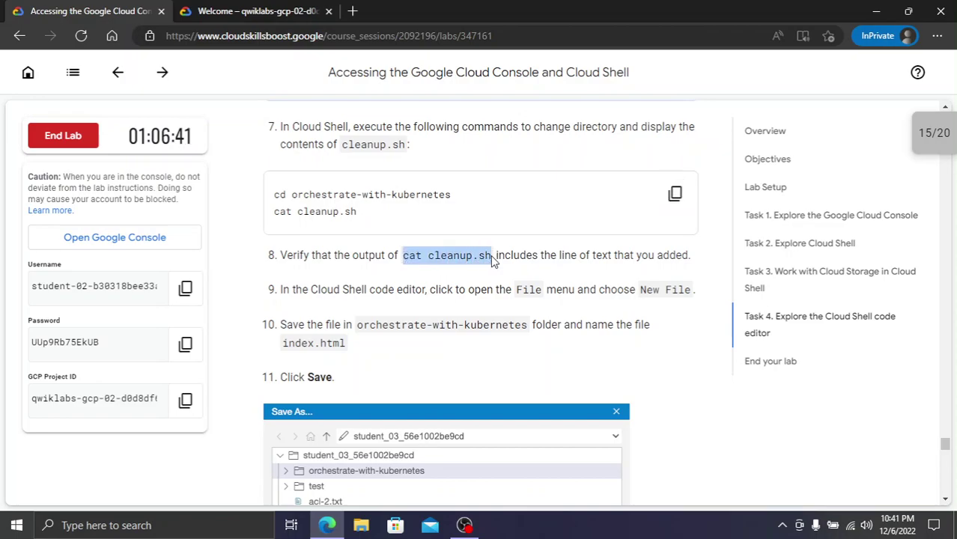
{"action": "left_click", "coordinate": [203, 6]}
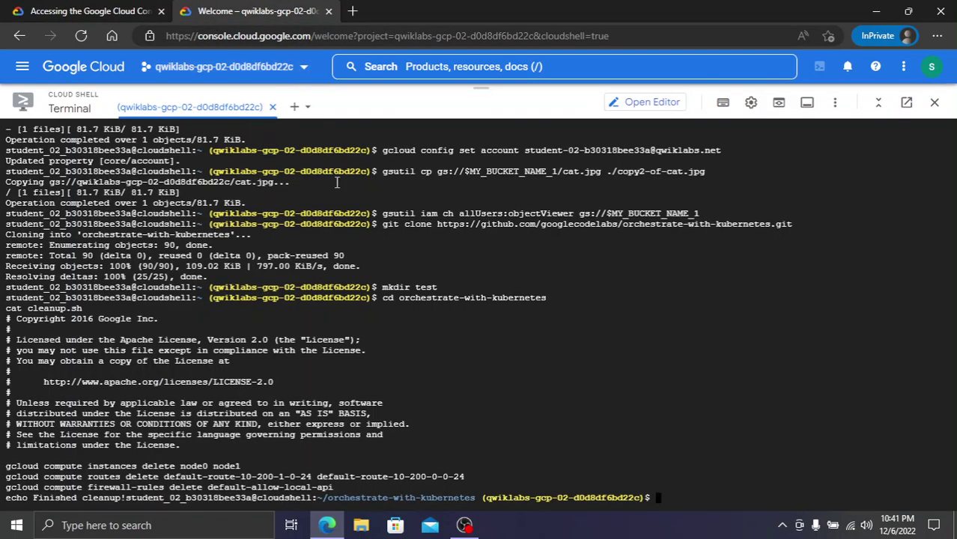
{"action": "key", "text": "ctrl+v"}
{"action": "key", "text": "Return"}
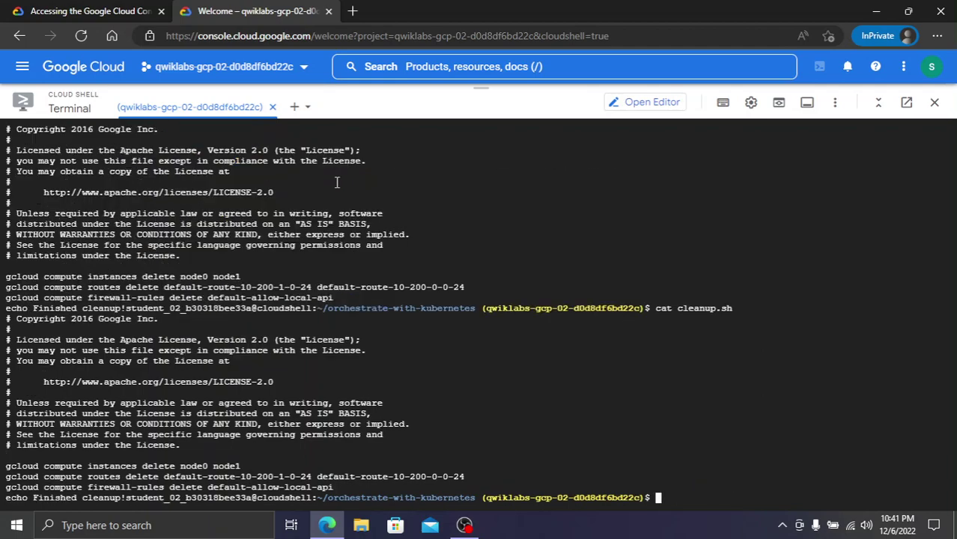
{"action": "left_click", "coordinate": [142, 12]}
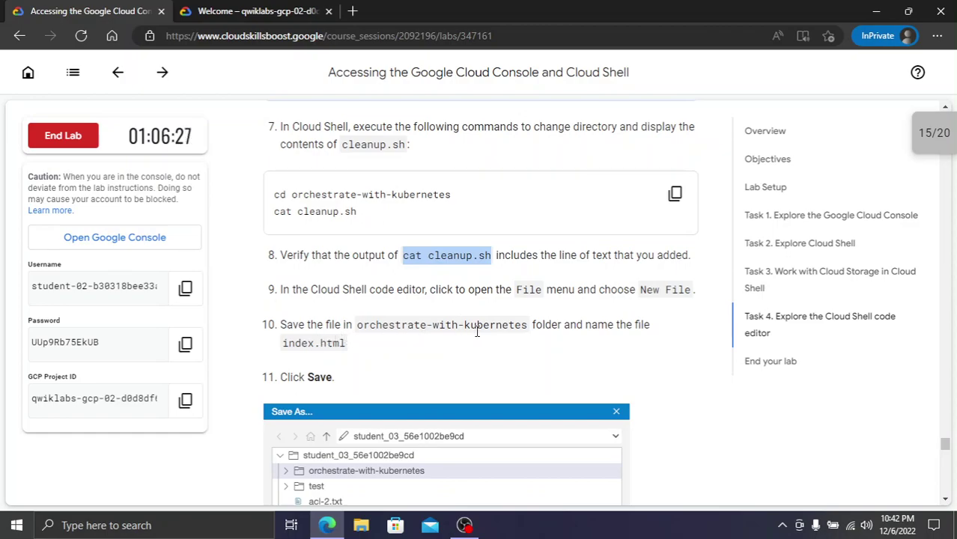
Review lab steps 8–12 and switch Cloud Shell to the code editor
{"action": "scroll", "coordinate": [472, 338], "scroll_direction": "down", "scroll_amount": 2}
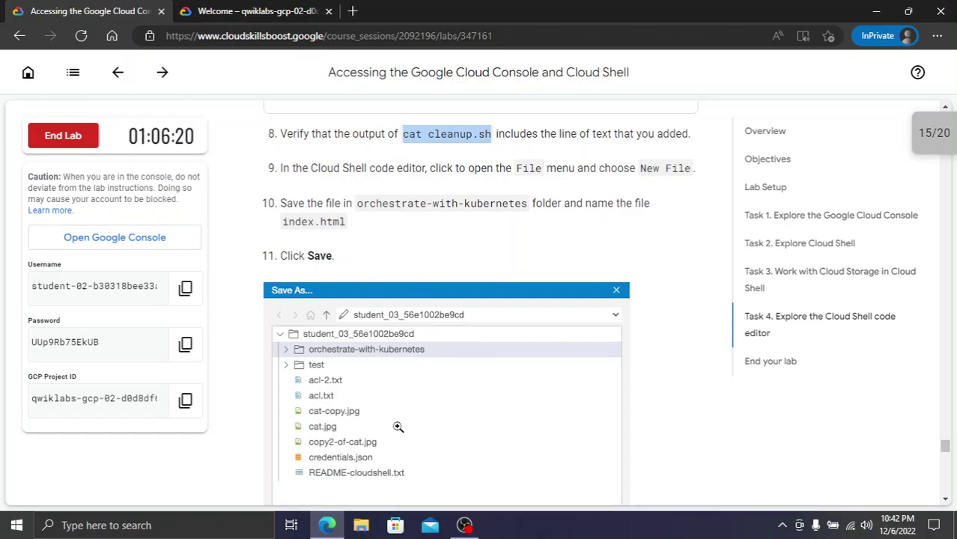
{"action": "scroll", "coordinate": [389, 456], "scroll_direction": "down", "scroll_amount": 1}
{"action": "scroll", "coordinate": [401, 439], "scroll_direction": "down", "scroll_amount": 5}
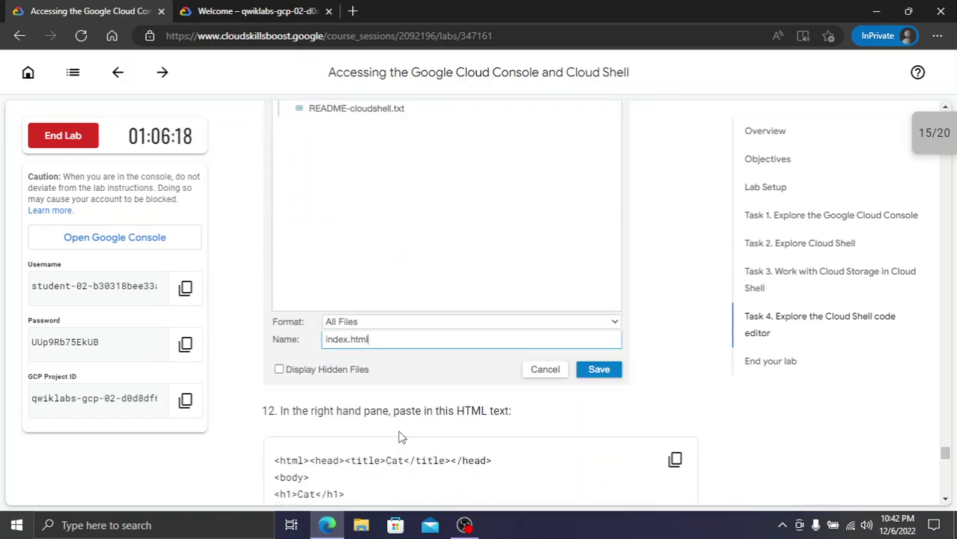
{"action": "scroll", "coordinate": [399, 434], "scroll_direction": "up", "scroll_amount": 8}
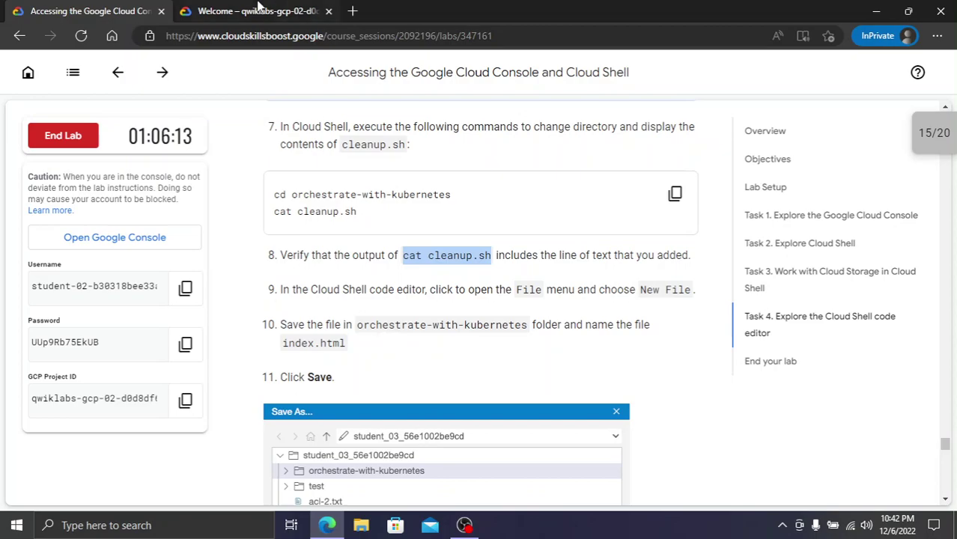
{"action": "key", "text": "ctrl+Tab"}
{"action": "left_click", "coordinate": [679, 104]}
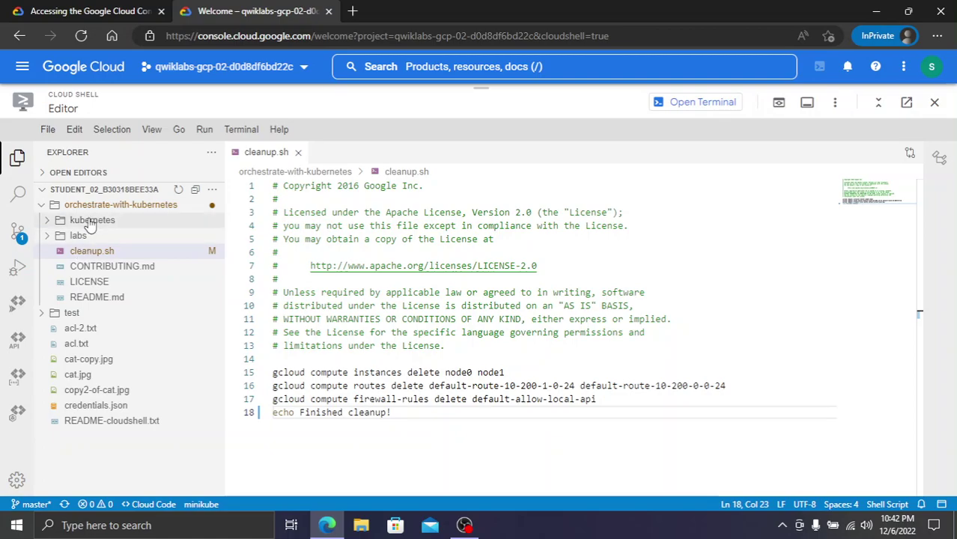
Copy the file name index.html from step 10 and select the orchestrate-with-kubernetes folder
{"action": "left_click", "coordinate": [90, 11]}
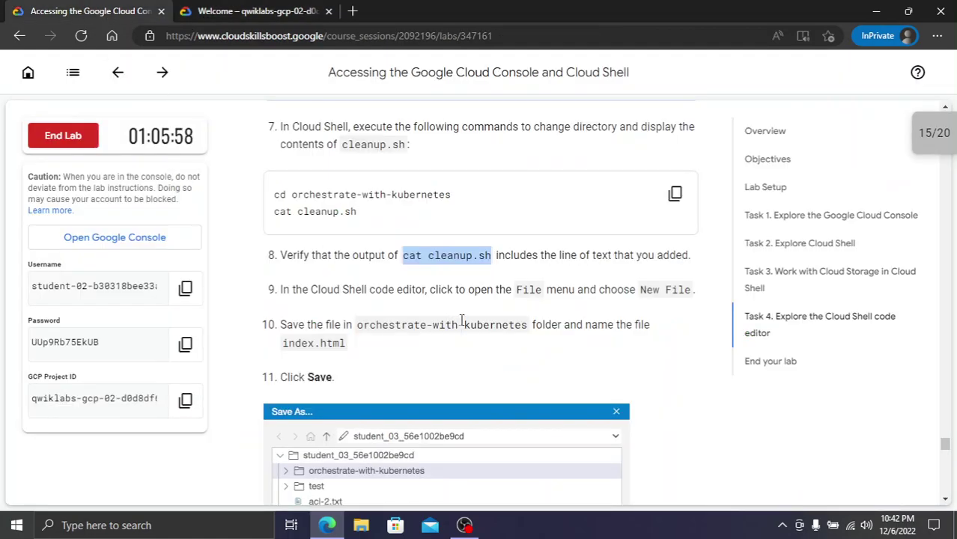
{"action": "scroll", "coordinate": [445, 337], "scroll_direction": "down", "scroll_amount": 2}
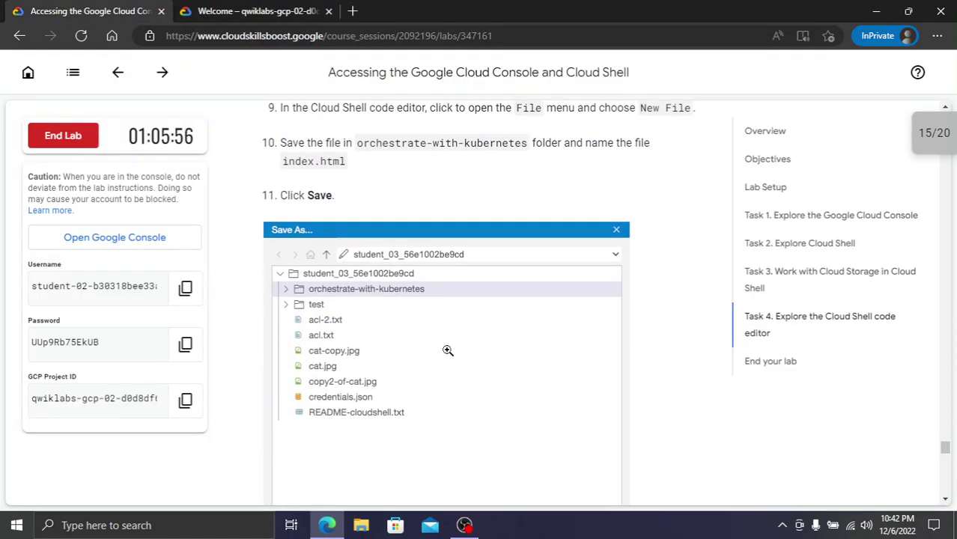
{"action": "scroll", "coordinate": [398, 311], "scroll_direction": "up", "scroll_amount": 2}
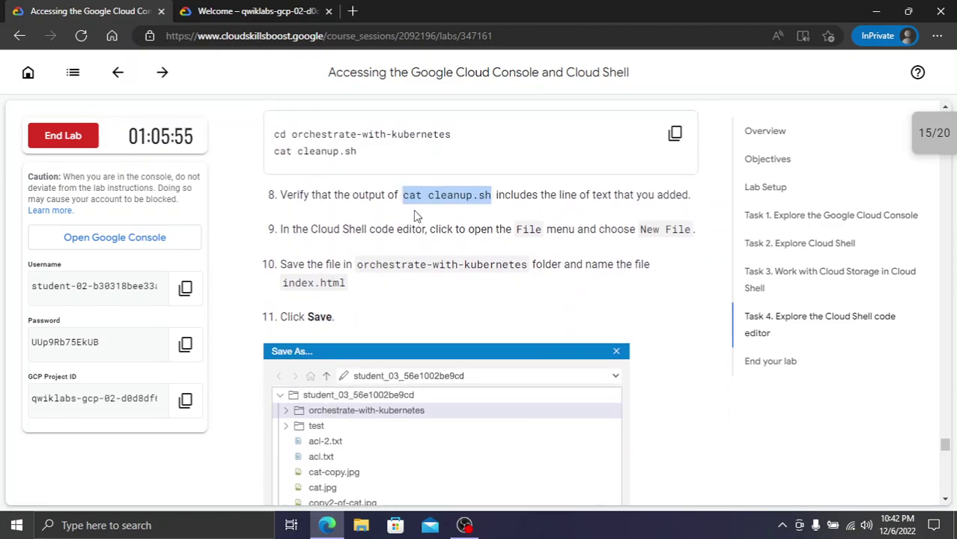
{"action": "scroll", "coordinate": [352, 249], "scroll_direction": "up", "scroll_amount": 1}
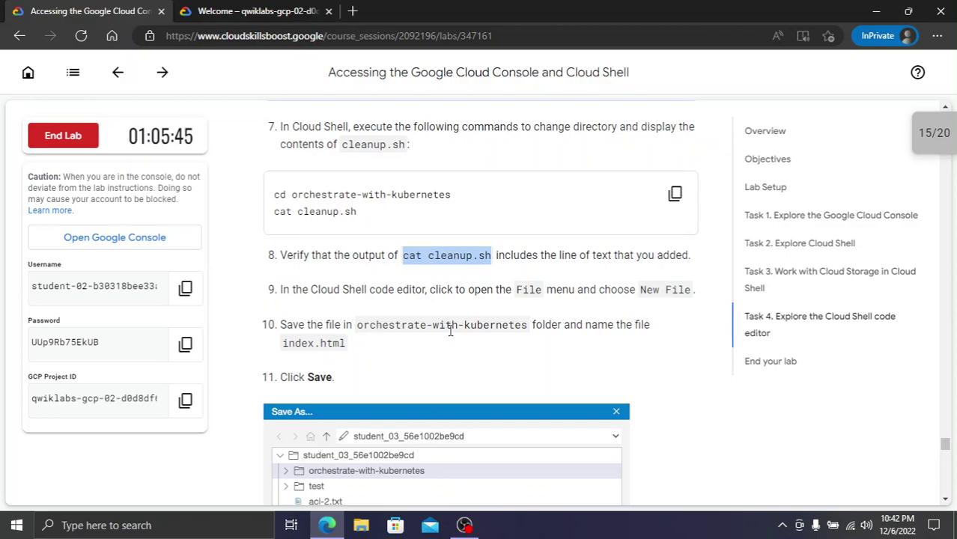
{"action": "left_click", "coordinate": [247, 11]}
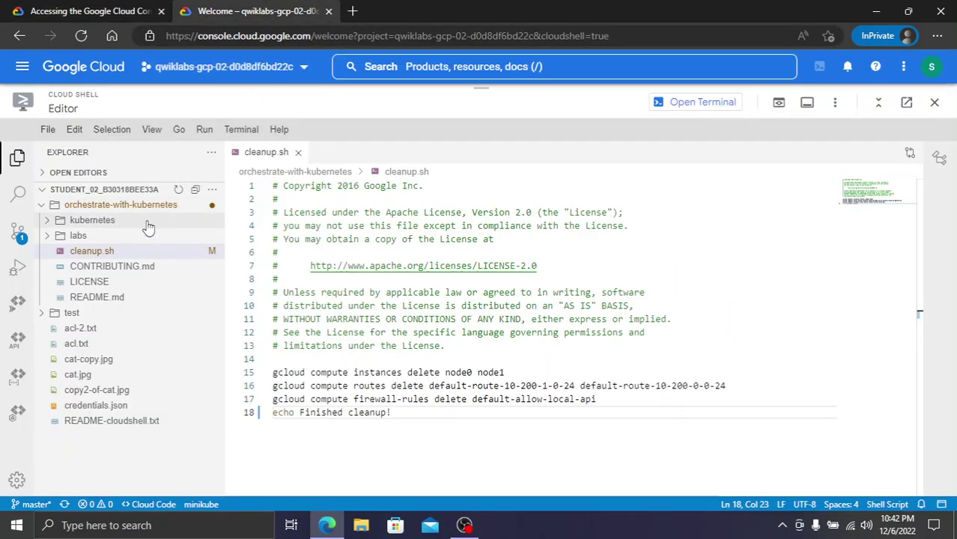
{"action": "key", "text": "ctrl+shift+Tab"}
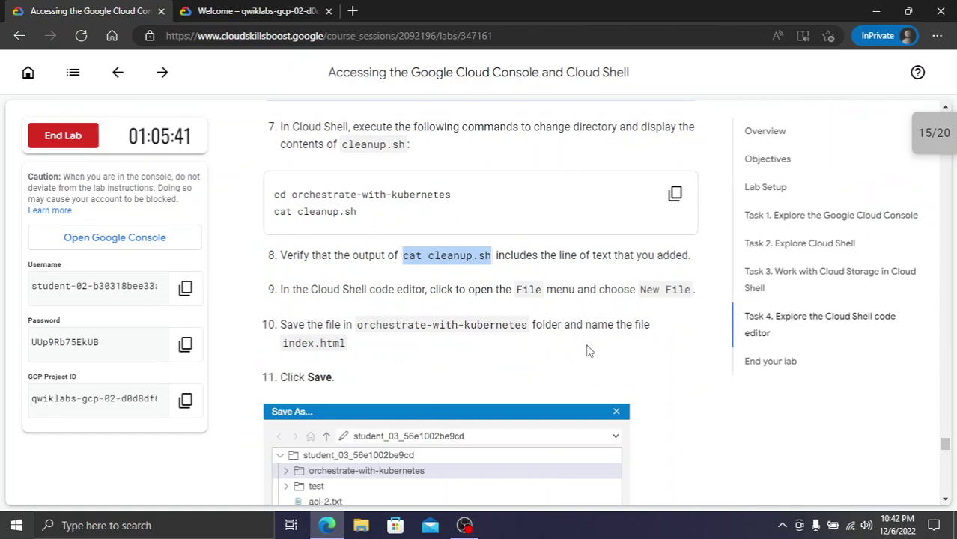
{"action": "left_click_drag", "start_coordinate": [282, 344], "coordinate": [334, 345]}
{"action": "right_click", "coordinate": [334, 345]}
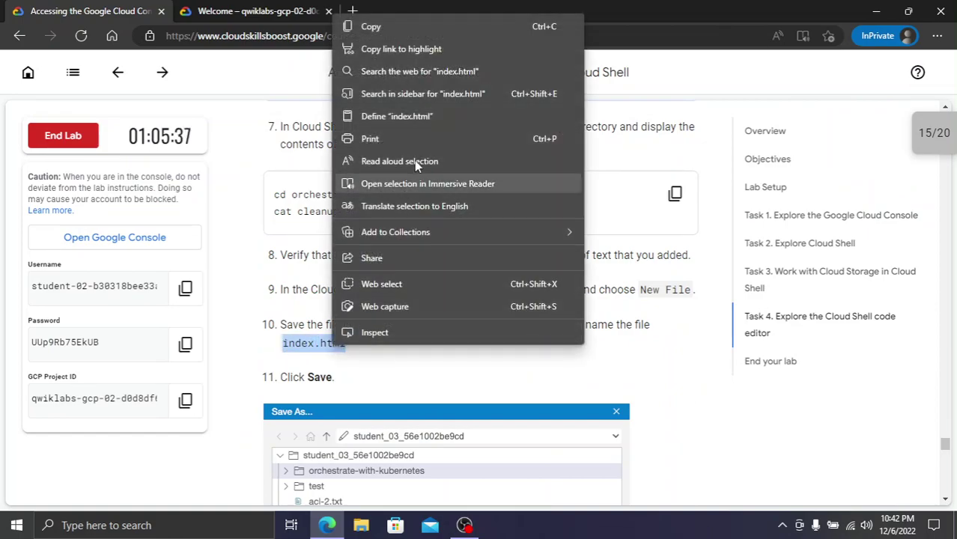
{"action": "left_click", "coordinate": [392, 30]}
{"action": "left_click", "coordinate": [280, 11]}
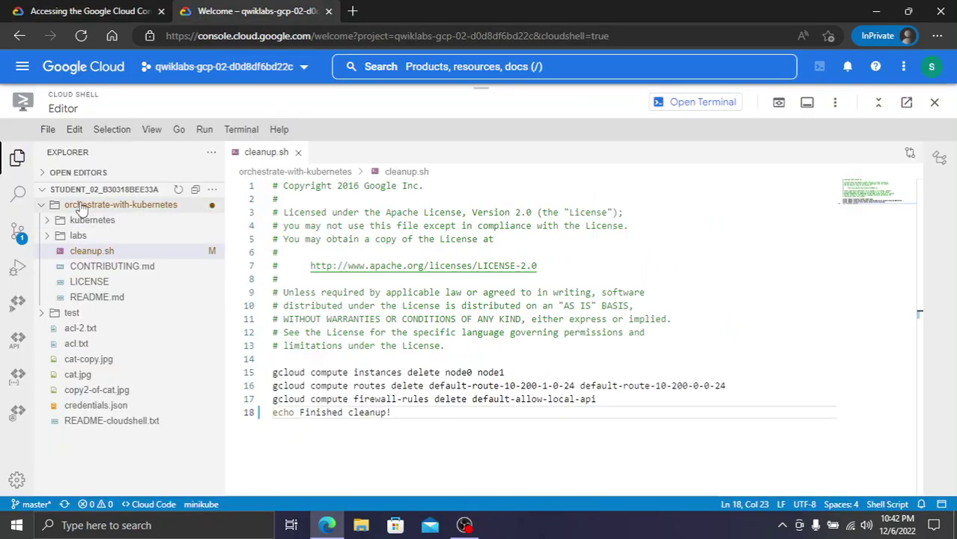
{"action": "left_click", "coordinate": [112, 207]}
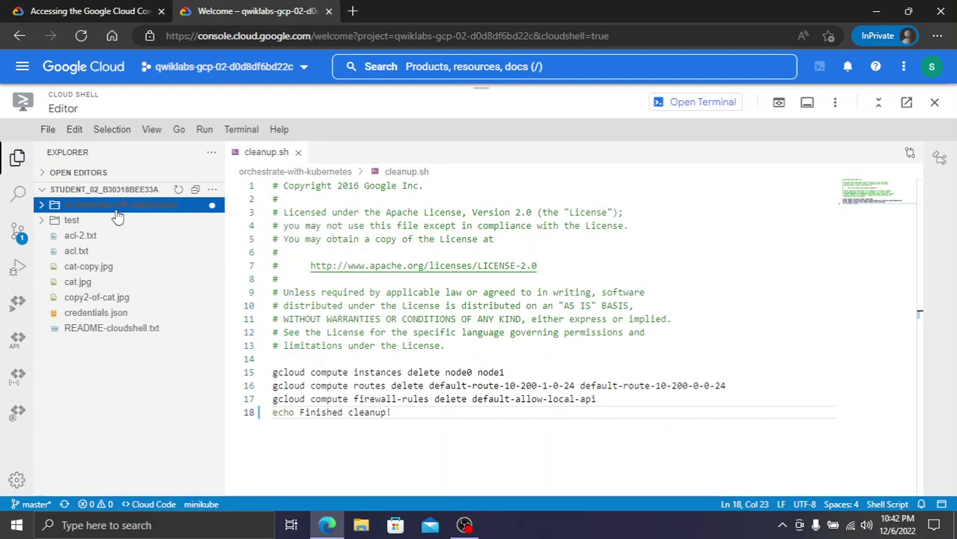
Create a new file named index.html in the orchestrate-with-kubernetes folder
{"action": "right_click", "coordinate": [116, 213]}
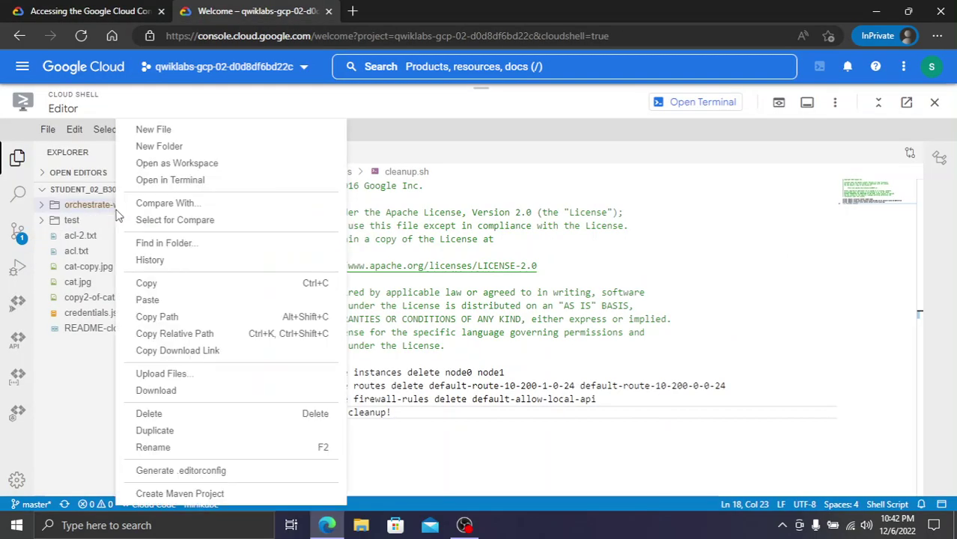
{"action": "left_click", "coordinate": [157, 130]}
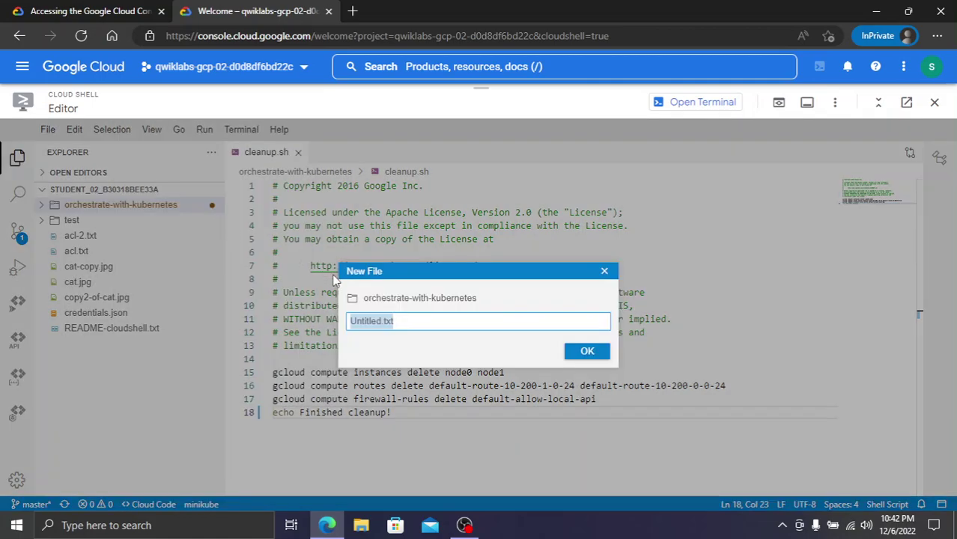
{"action": "type", "text": "index.html"}
{"action": "left_click", "coordinate": [589, 352]}
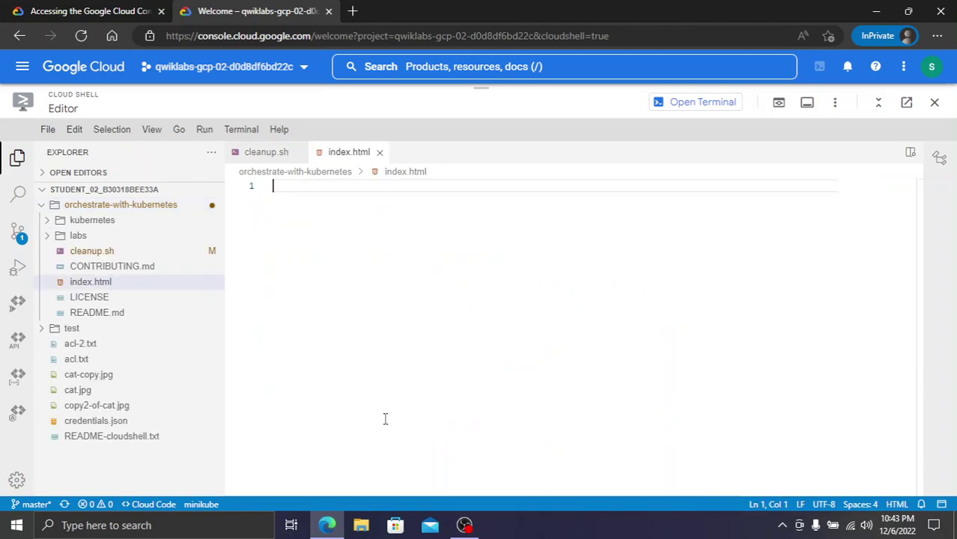
Copy the step 12 Cat HTML snippet from the lab and paste it into index.html
{"action": "left_click", "coordinate": [72, 9]}
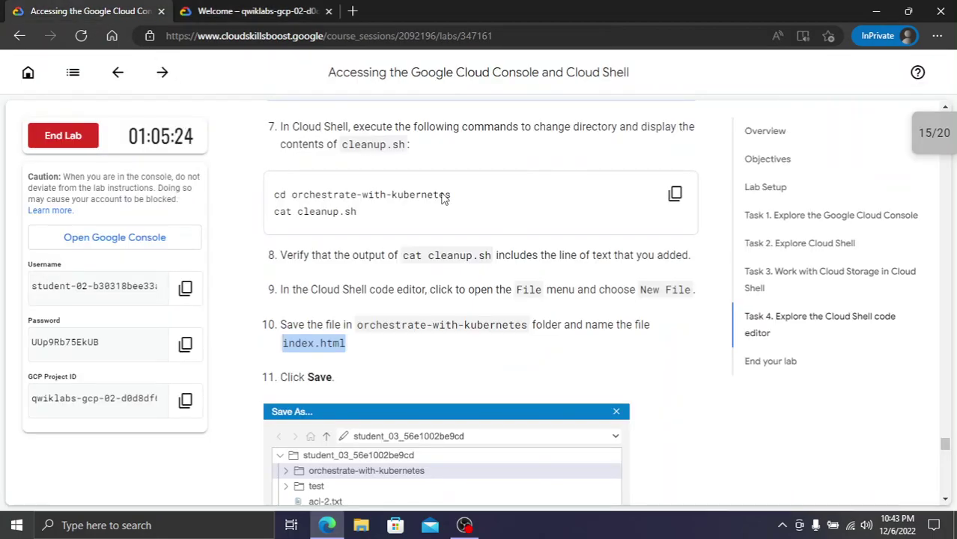
{"action": "scroll", "coordinate": [461, 363], "scroll_direction": "down", "scroll_amount": 6}
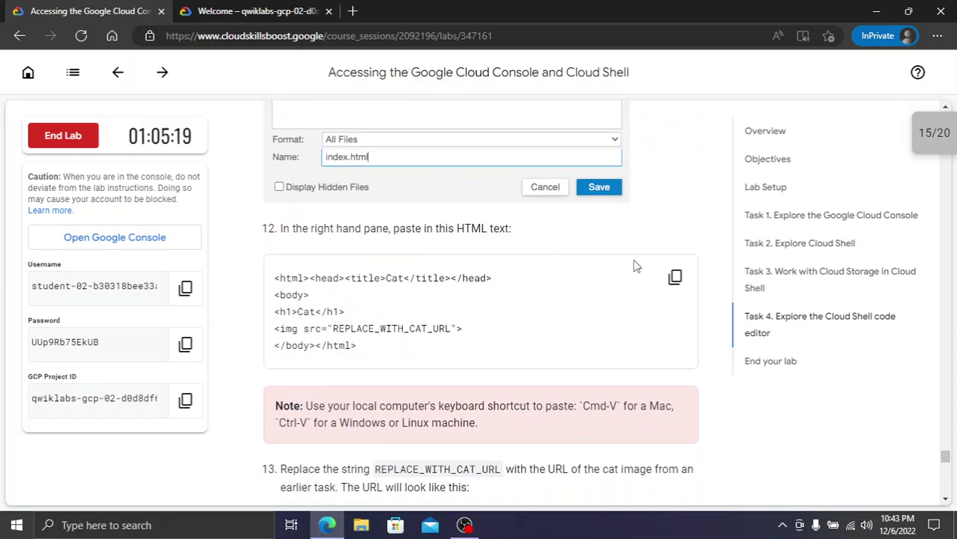
{"action": "left_click", "coordinate": [673, 278]}
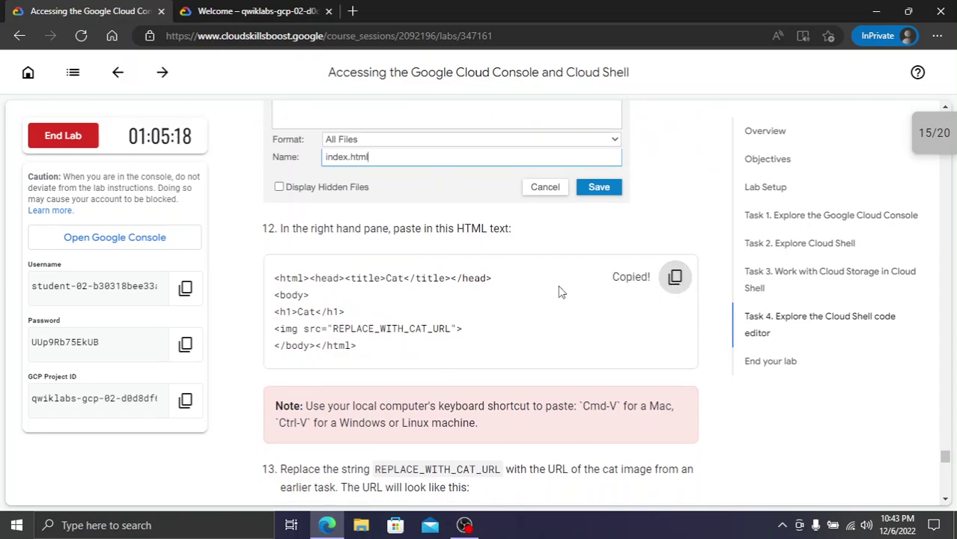
{"action": "left_click", "coordinate": [282, 11]}
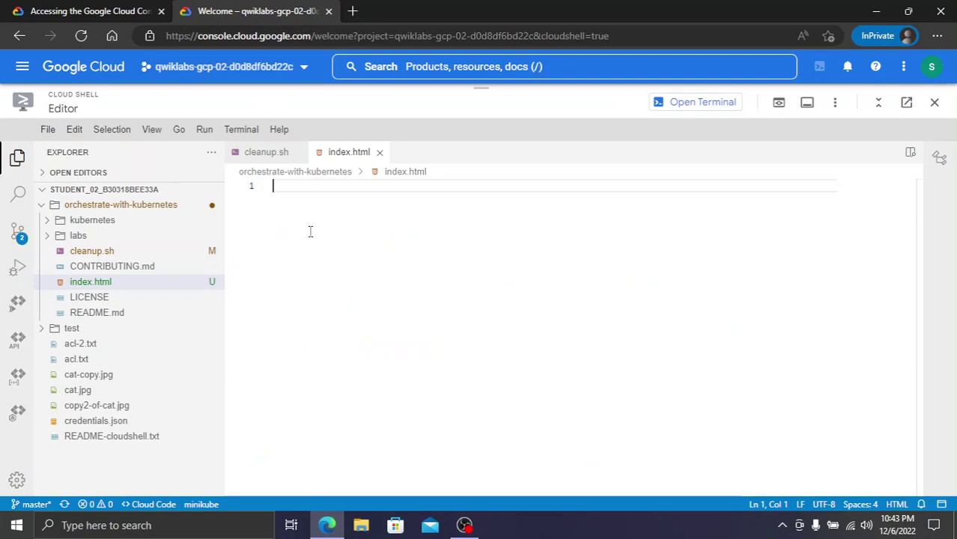
{"action": "key", "text": "ctrl+v"}
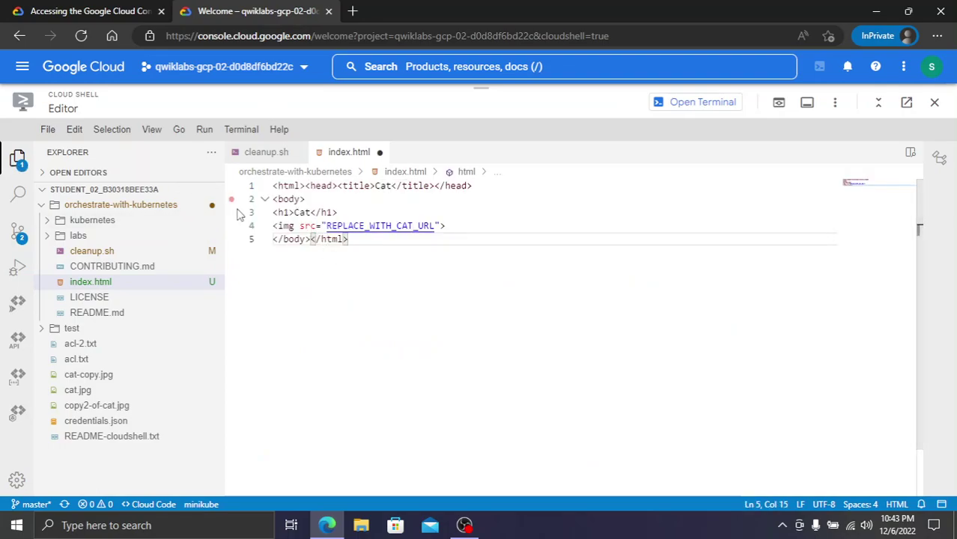
{"action": "left_click", "coordinate": [150, 11]}
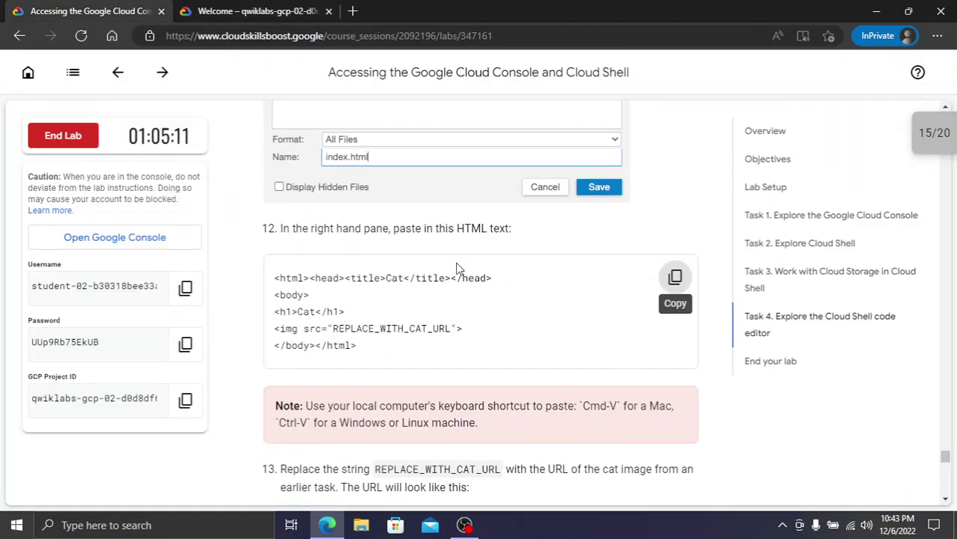
Load step 13's sample cat image URL in a new tab, then close the invalid-bucket error page
{"action": "scroll", "coordinate": [487, 313], "scroll_direction": "down", "scroll_amount": 2}
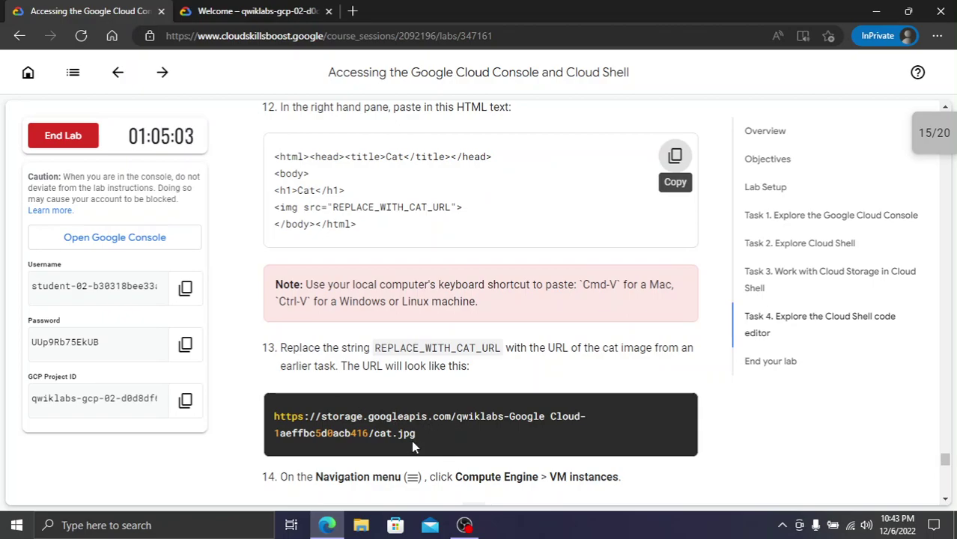
{"action": "left_click_drag", "start_coordinate": [418, 440], "coordinate": [247, 425]}
{"action": "right_click", "coordinate": [321, 423]}
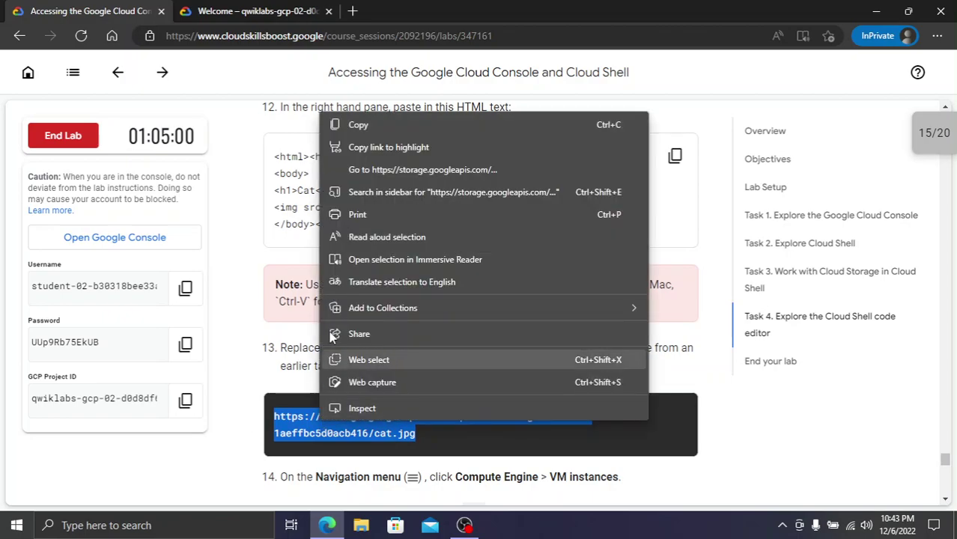
{"action": "left_click", "coordinate": [360, 130]}
{"action": "left_click", "coordinate": [353, 10]}
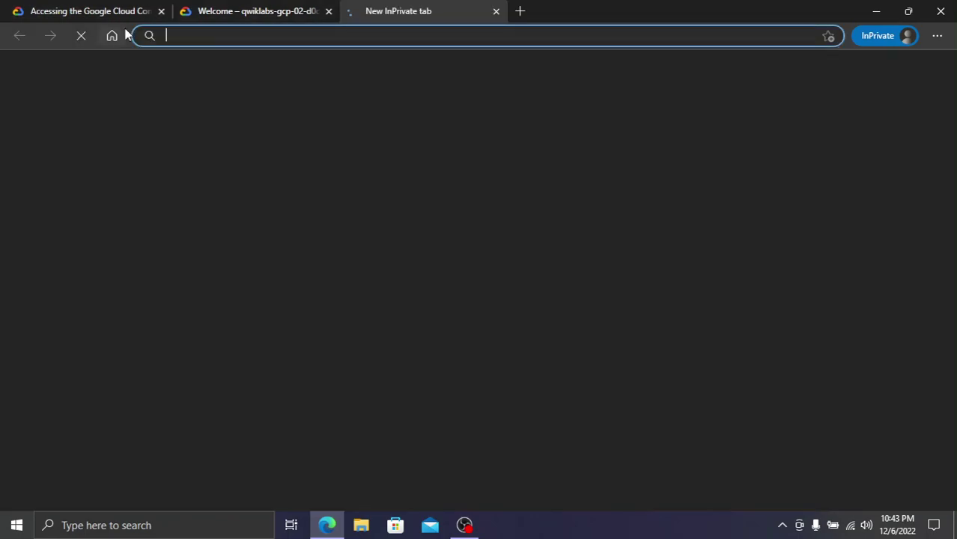
{"action": "key", "text": "ctrl+v"}
{"action": "key", "text": "Return"}
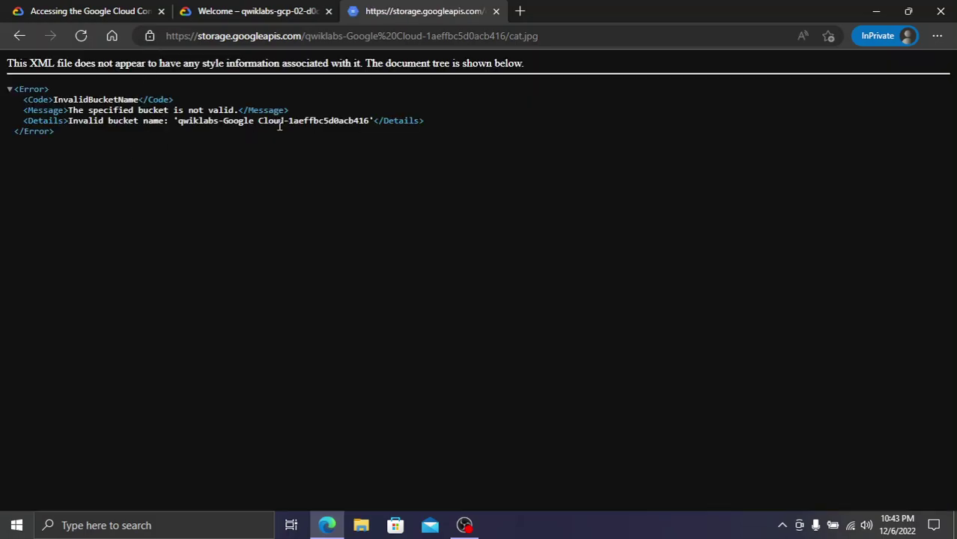
{"action": "key", "text": "ctrl+w"}
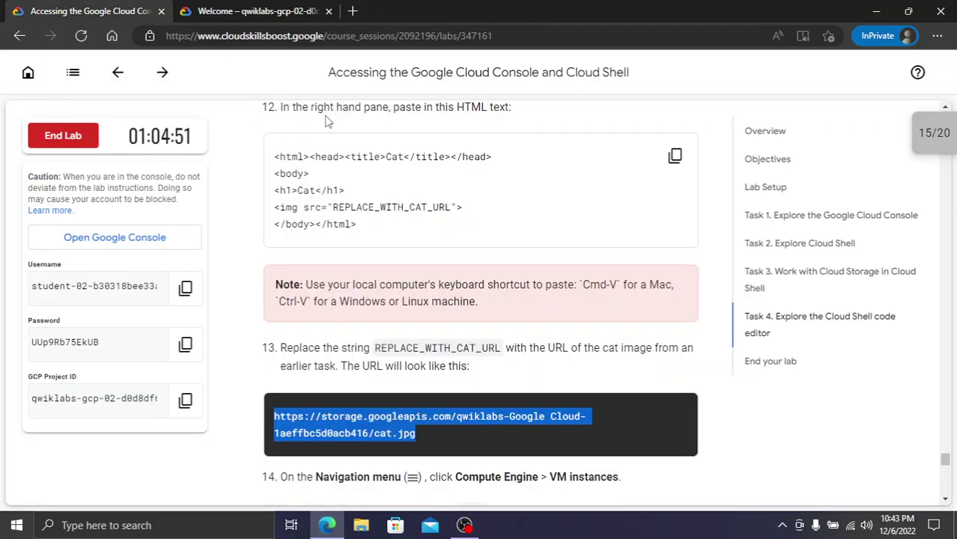
{"action": "left_click", "coordinate": [269, 10]}
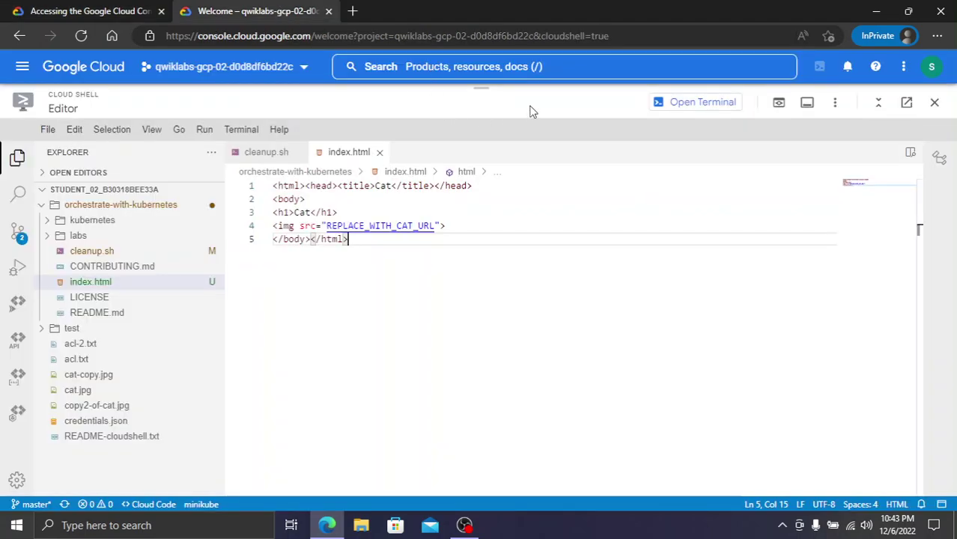
Go to Cloud Storage and open the project's first bucket
{"action": "left_click_drag", "start_coordinate": [471, 91], "coordinate": [455, 283]}
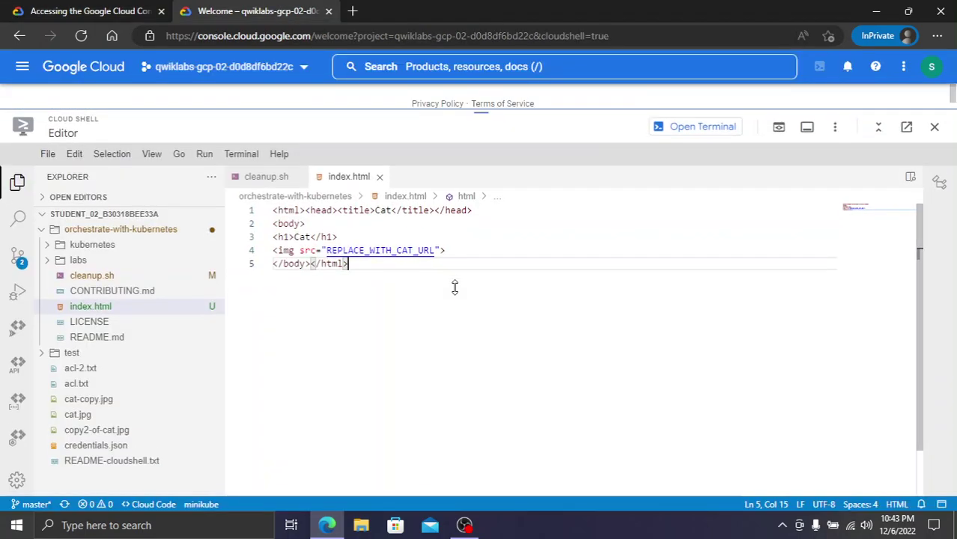
{"action": "left_click", "coordinate": [485, 69]}
{"action": "left_click", "coordinate": [469, 233]}
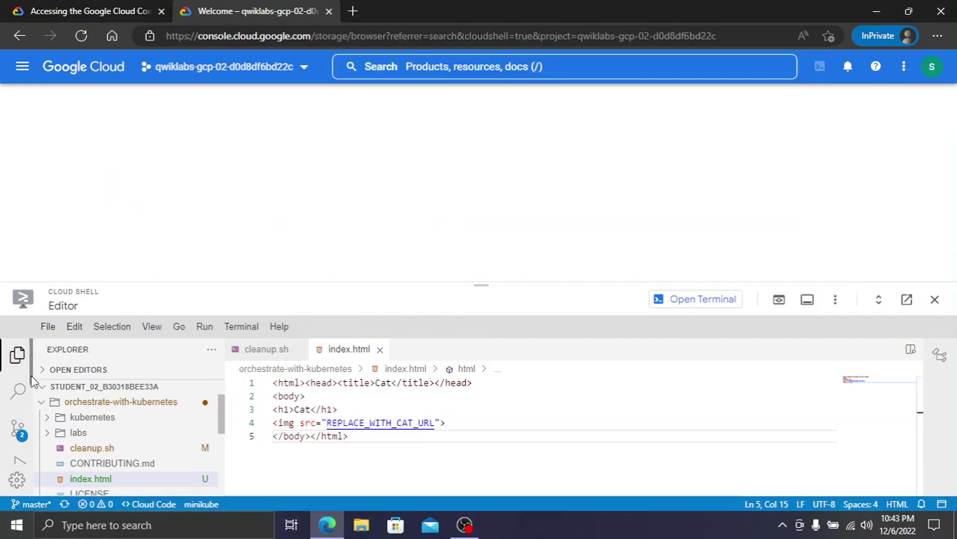
{"action": "left_click", "coordinate": [70, 10]}
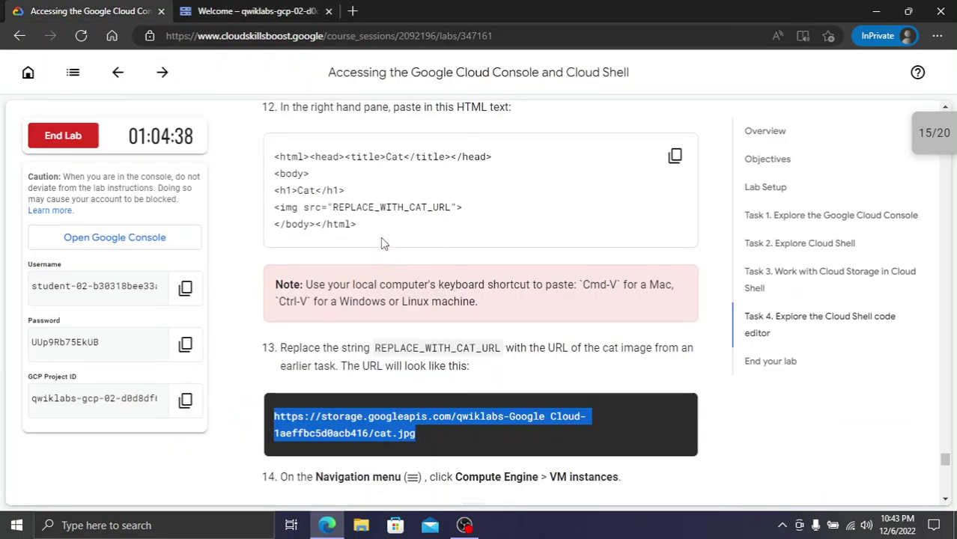
{"action": "left_click", "coordinate": [254, 10]}
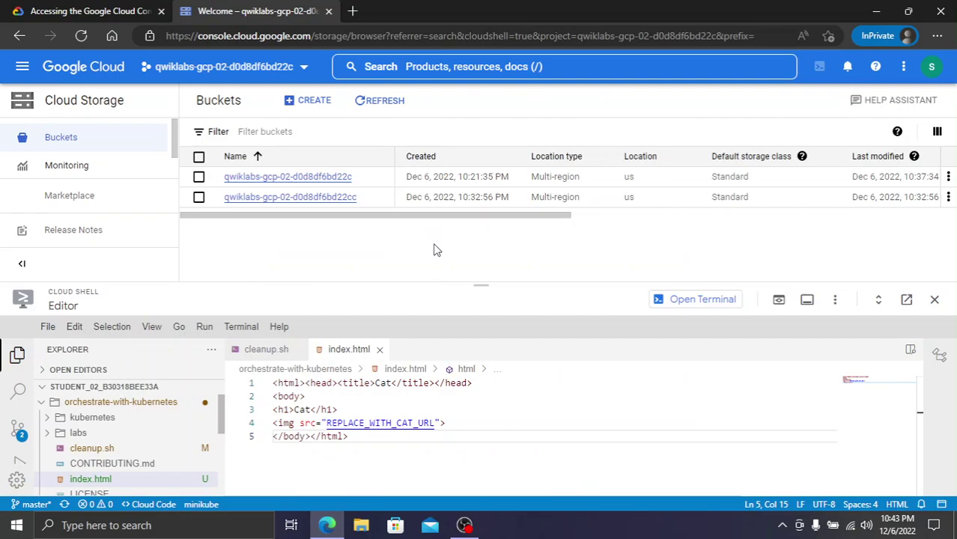
{"action": "left_click", "coordinate": [287, 182]}
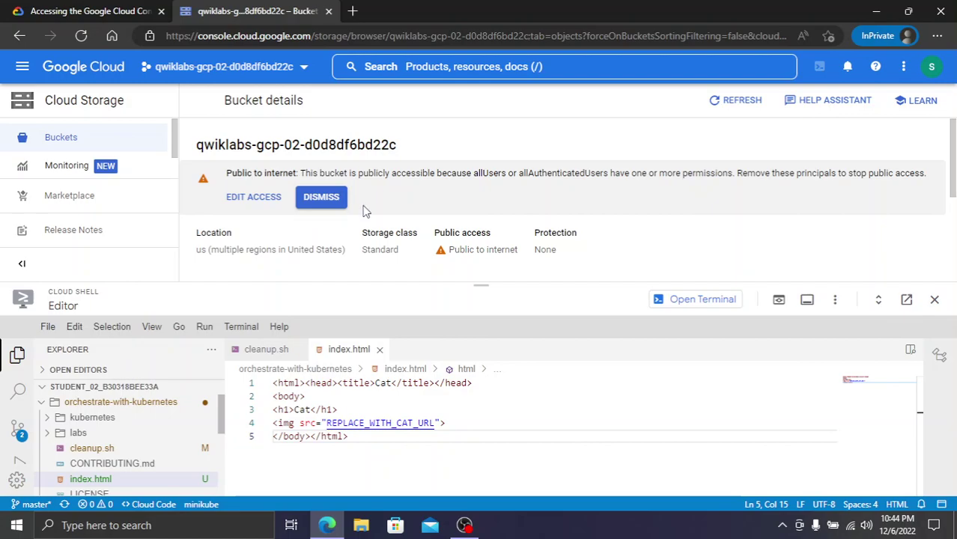
Copy cat.jpg's public URL and paste it over REPLACE_WITH_CAT_URL on line 4 of index.html
{"action": "scroll", "coordinate": [365, 210], "scroll_direction": "down", "scroll_amount": 2}
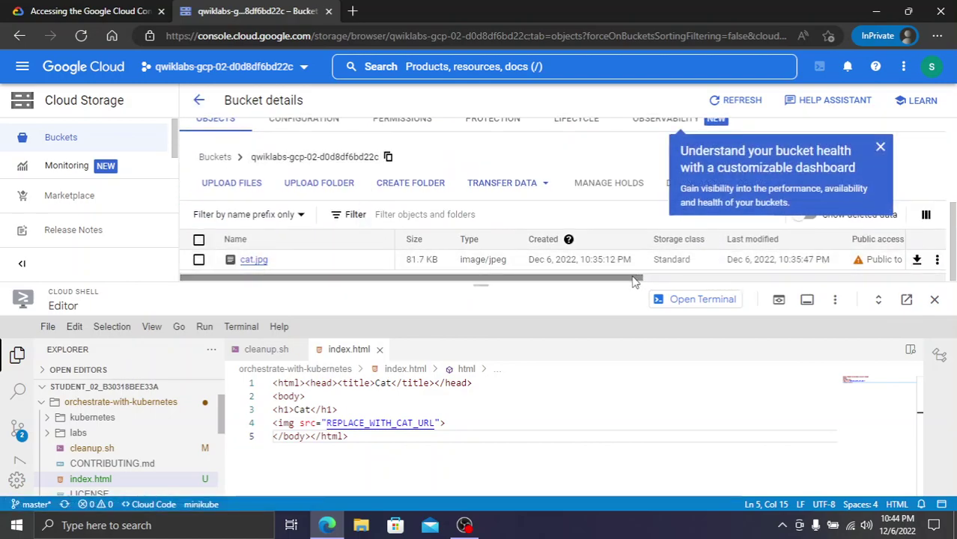
{"action": "left_click_drag", "start_coordinate": [636, 279], "coordinate": [745, 288]}
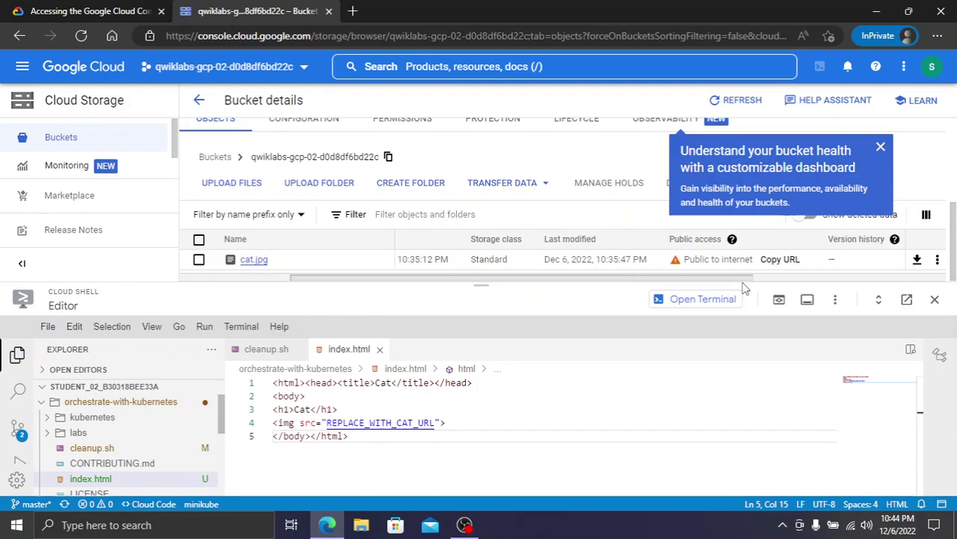
{"action": "left_click", "coordinate": [779, 259]}
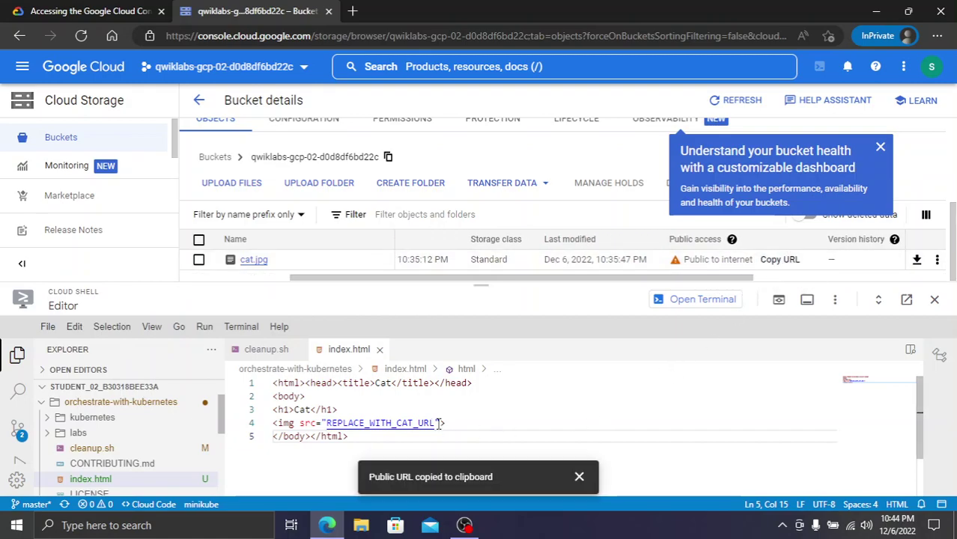
{"action": "left_click_drag", "start_coordinate": [438, 423], "coordinate": [327, 429]}
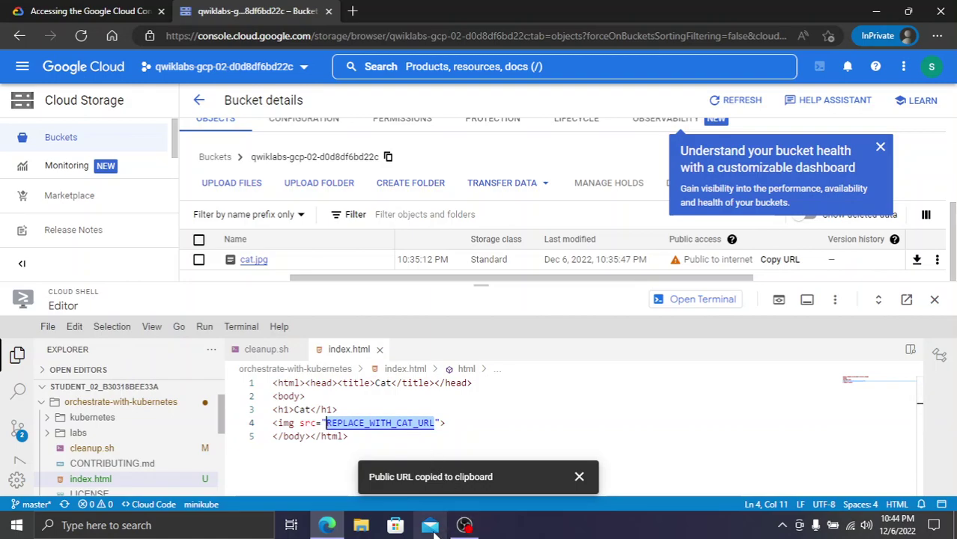
{"action": "key", "text": "ctrl+v"}
{"action": "left_click", "coordinate": [95, 10]}
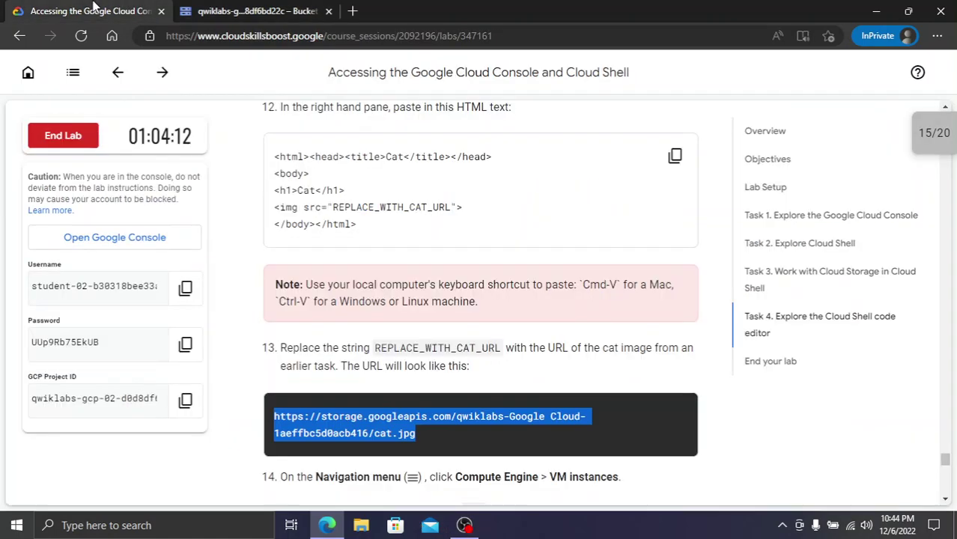
{"action": "left_click", "coordinate": [435, 285]}
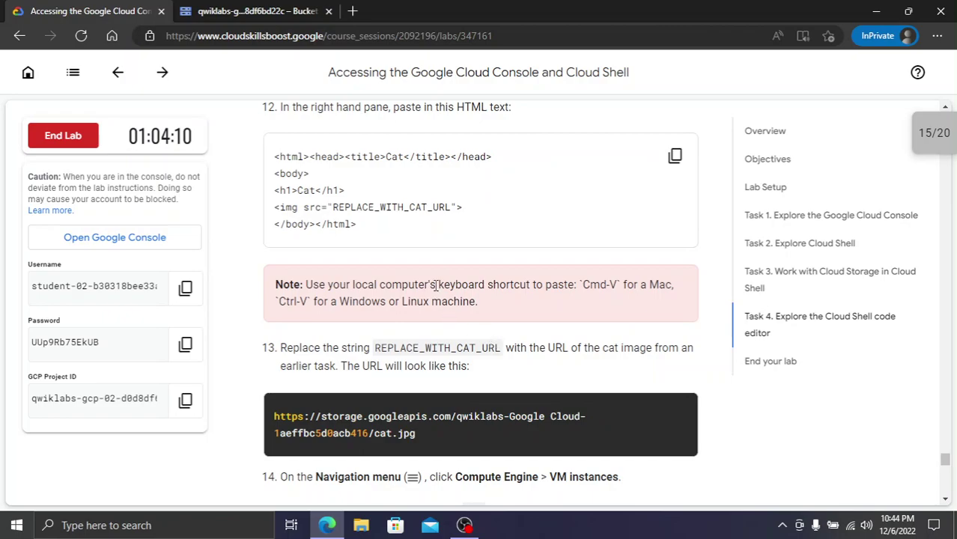
{"action": "scroll", "coordinate": [435, 285], "scroll_direction": "down", "scroll_amount": 3}
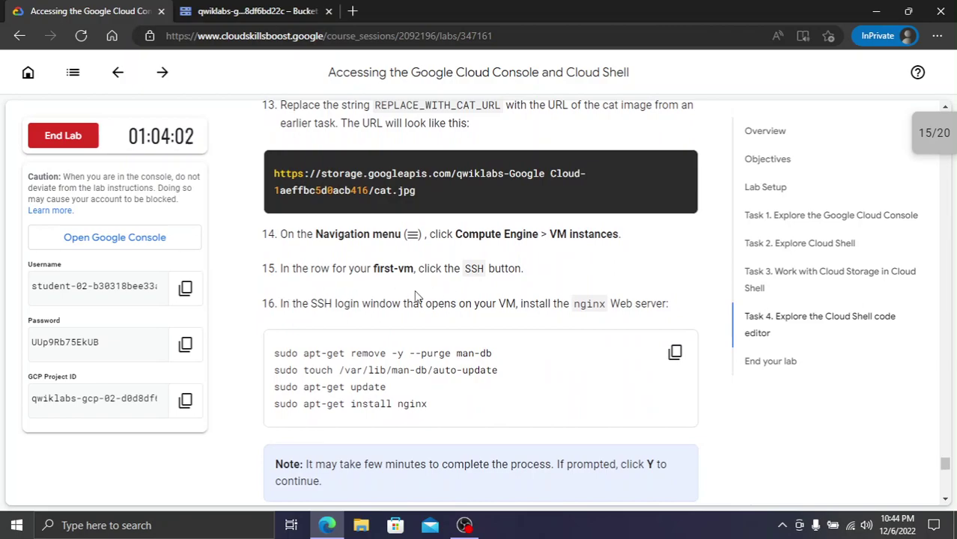
Save all edited files in the Cloud Shell Editor and dismiss the confirmation message
{"action": "left_click", "coordinate": [238, 9]}
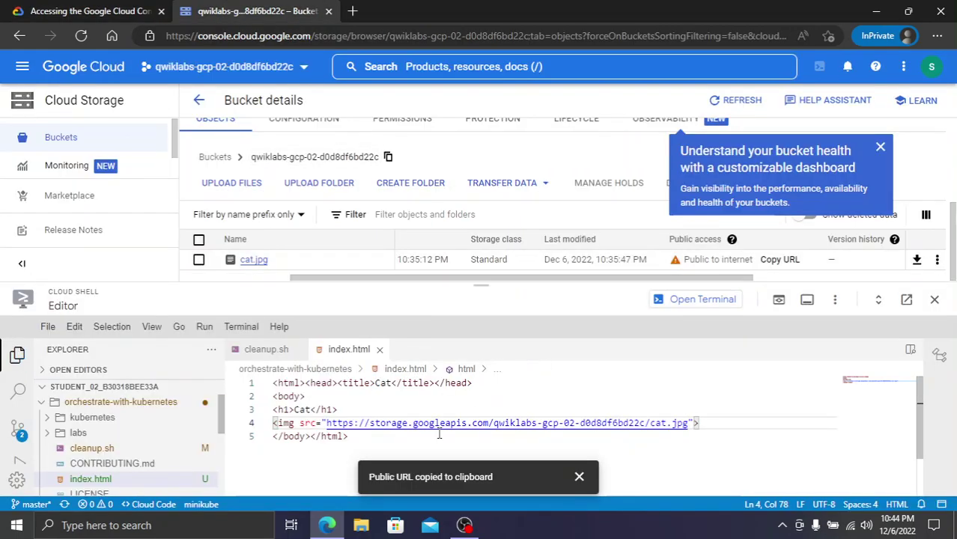
{"action": "left_click", "coordinate": [49, 329]}
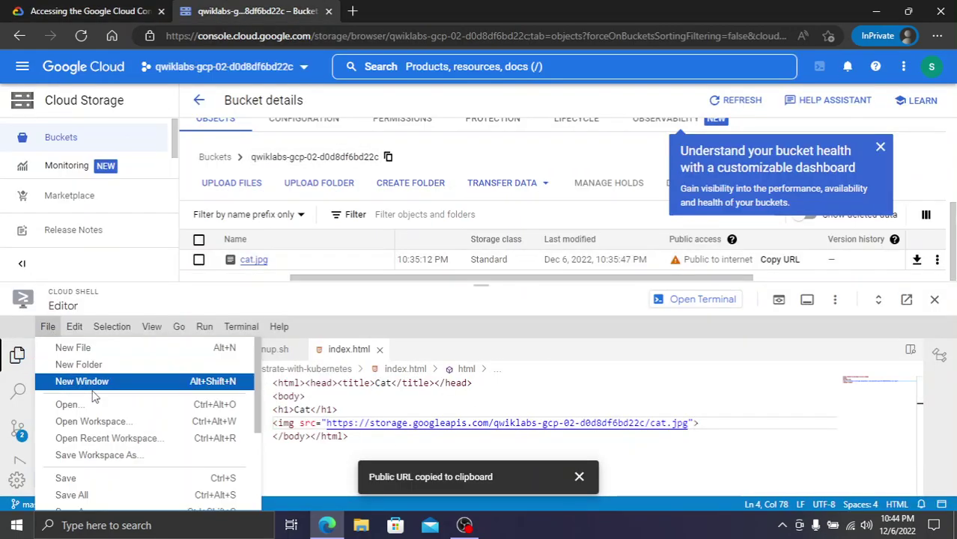
{"action": "left_click", "coordinate": [112, 491]}
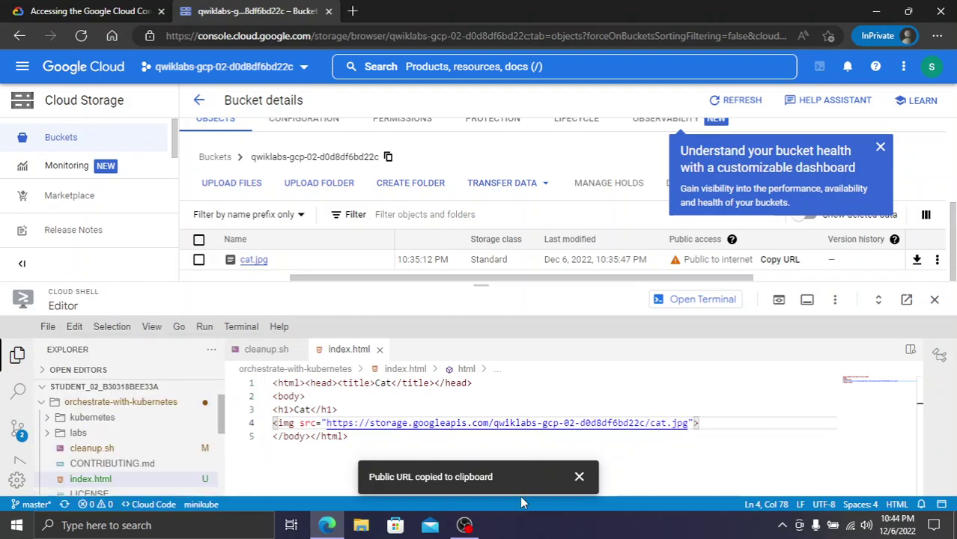
{"action": "left_click", "coordinate": [578, 477]}
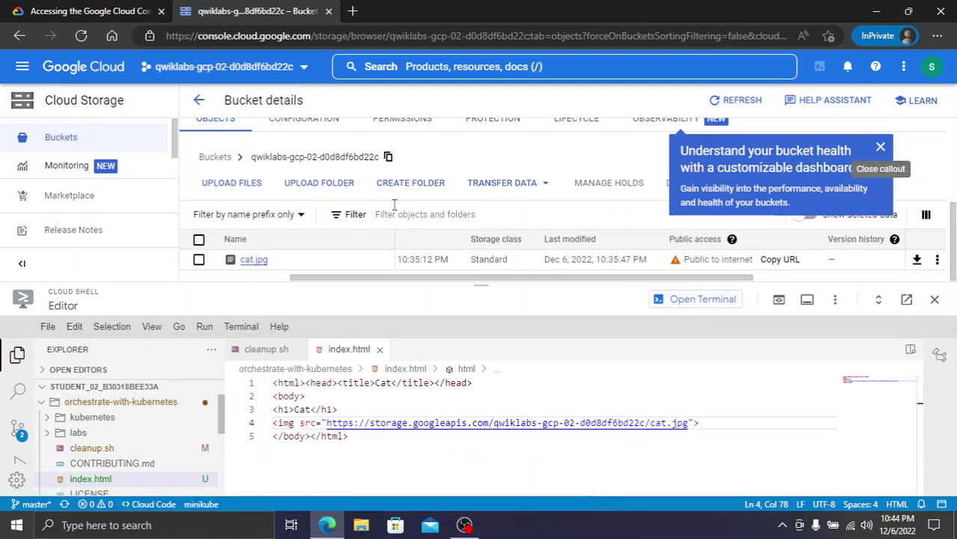
Go to the Compute Engine VM instances page through the console search
{"action": "left_click_drag", "start_coordinate": [482, 286], "coordinate": [482, 359]}
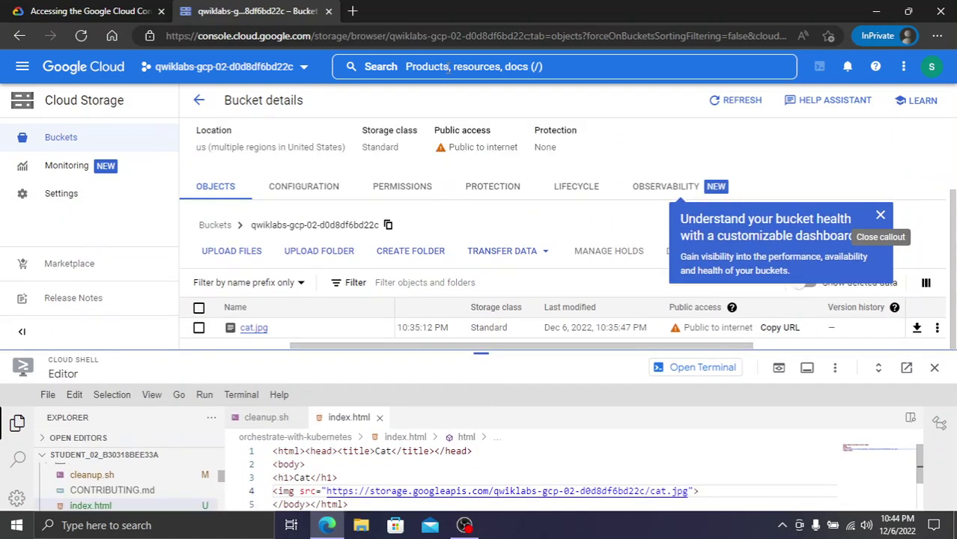
{"action": "left_click", "coordinate": [472, 66]}
{"action": "left_click", "coordinate": [471, 127]}
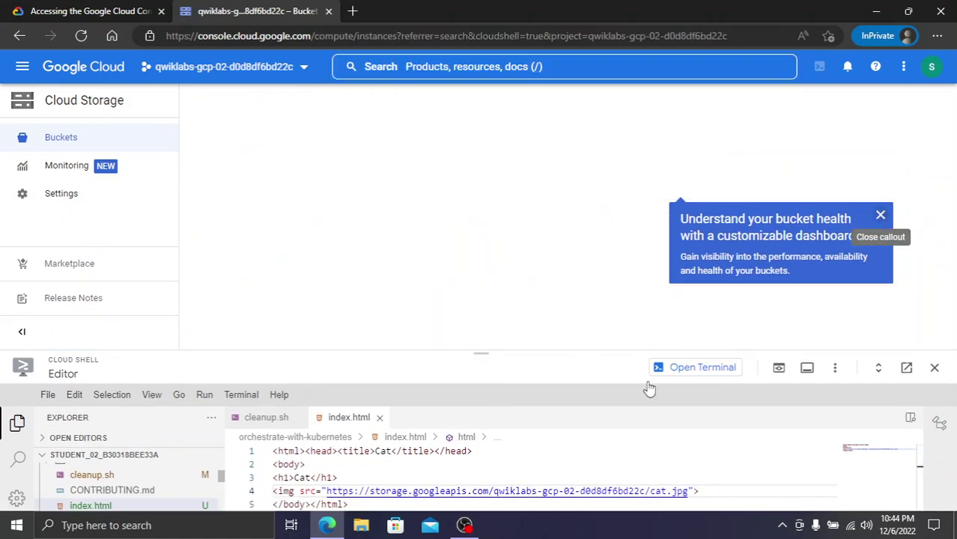
{"action": "left_click", "coordinate": [108, 10]}
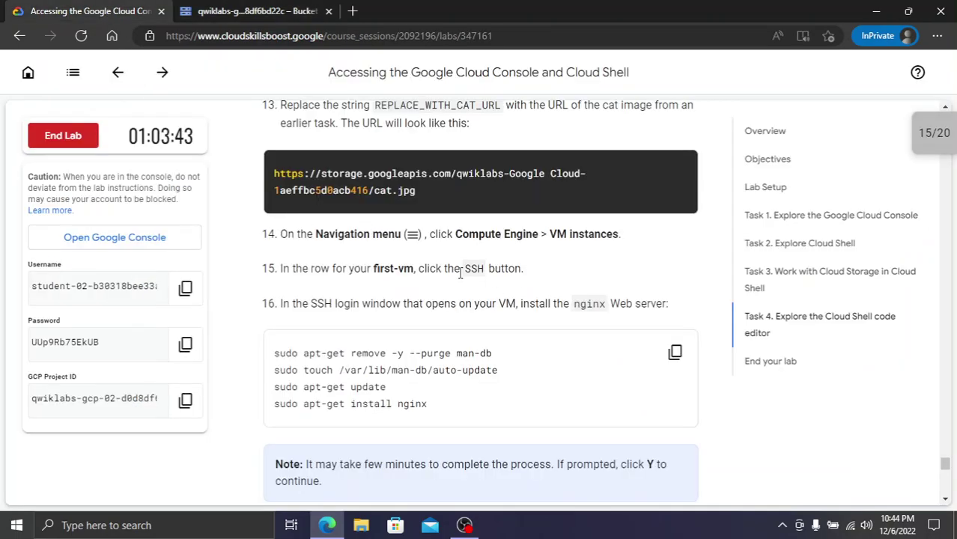
Start an SSH-in-browser session from the first-vm row in the VM instances list
{"action": "left_click", "coordinate": [279, 8]}
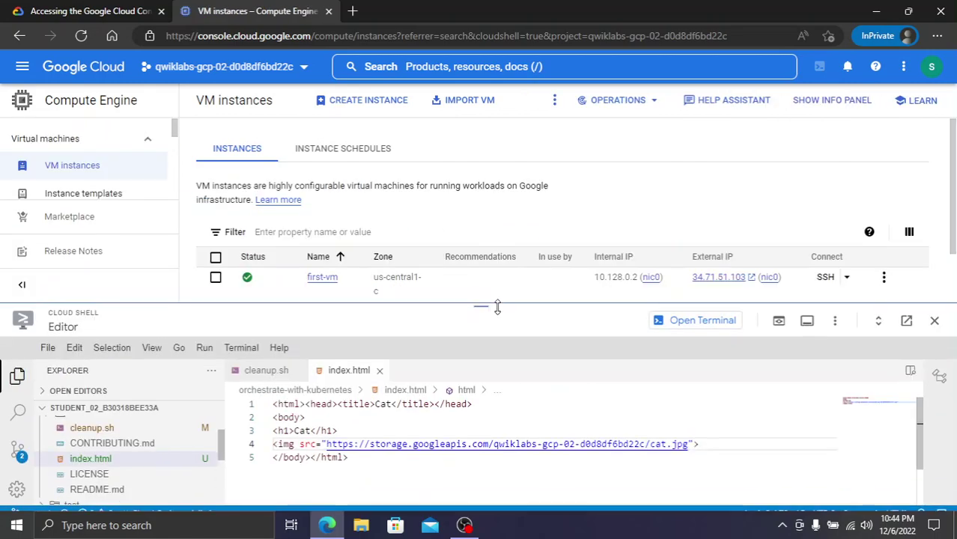
{"action": "scroll", "coordinate": [389, 247], "scroll_direction": "down", "scroll_amount": 1}
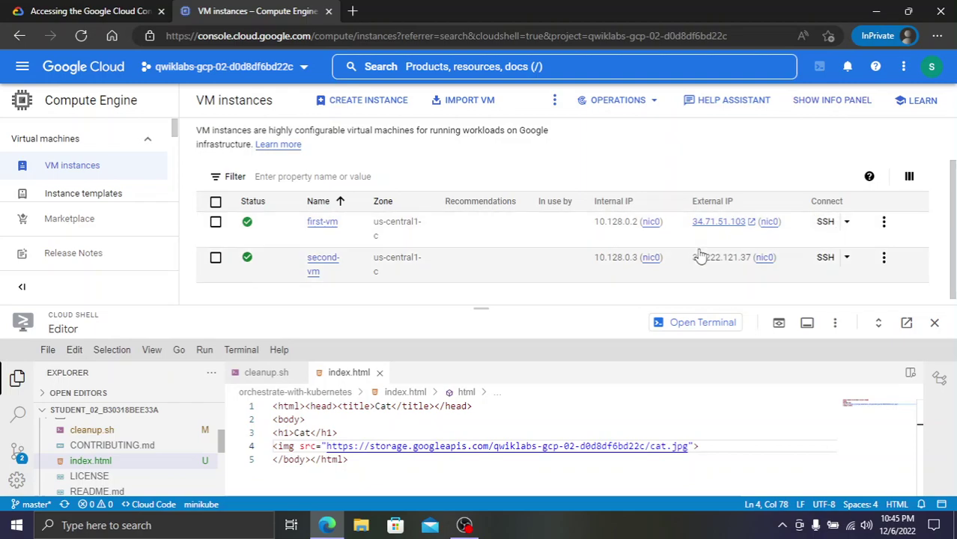
{"action": "left_click", "coordinate": [826, 223]}
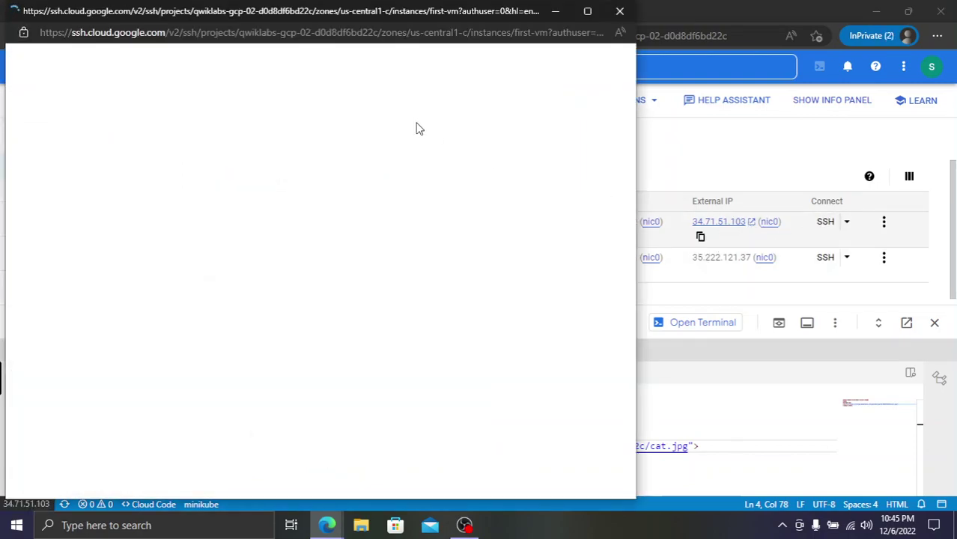
Move the first-vm SSH window aside and wait for its Debian shell prompt
{"action": "left_click_drag", "start_coordinate": [247, 16], "coordinate": [420, 38]}
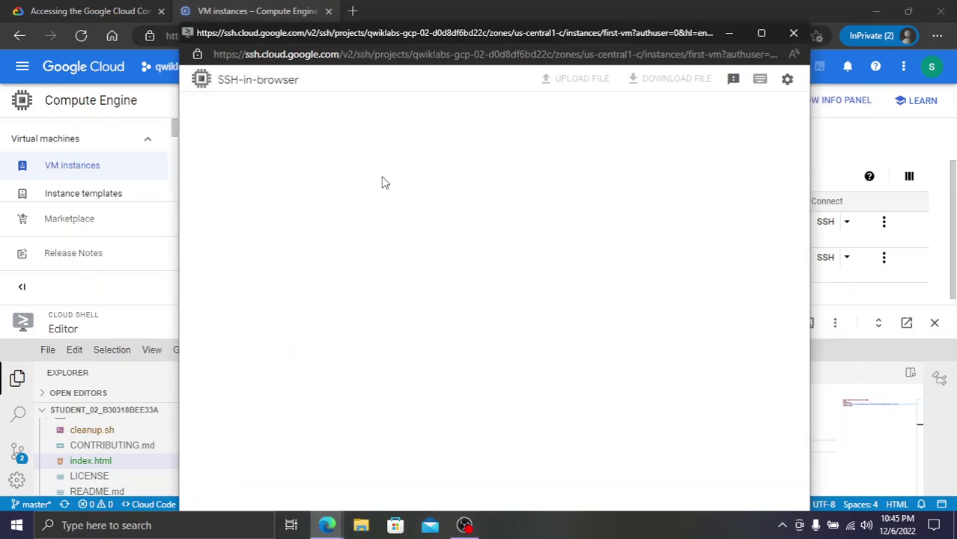
{"action": "type", "text": "-"}
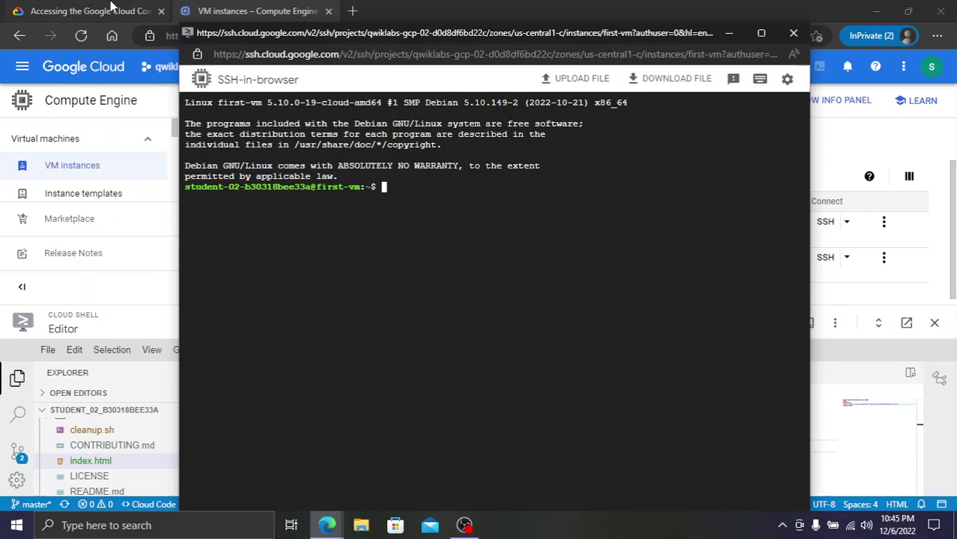
{"action": "left_click", "coordinate": [251, 8]}
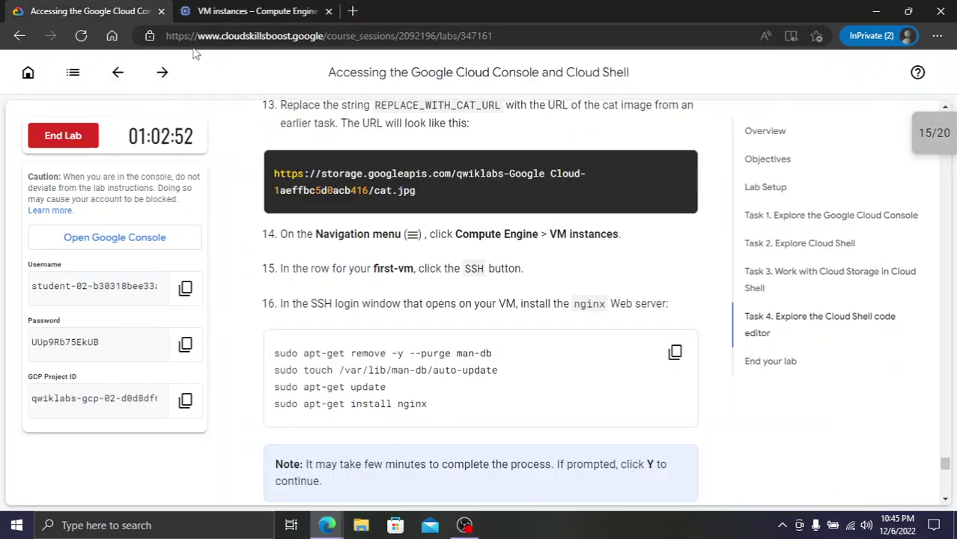
Run the lab's commands to remove man-db, update packages and install nginx in first-vm's terminal
{"action": "left_click", "coordinate": [116, 10]}
{"action": "left_click", "coordinate": [674, 352]}
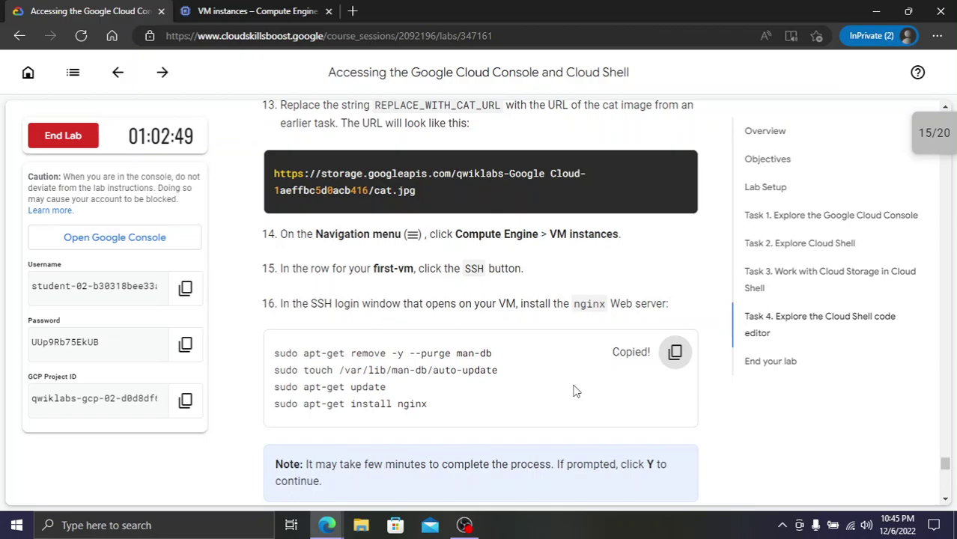
{"action": "key", "text": "alt+Tab"}
{"action": "key", "text": "ctrl+v"}
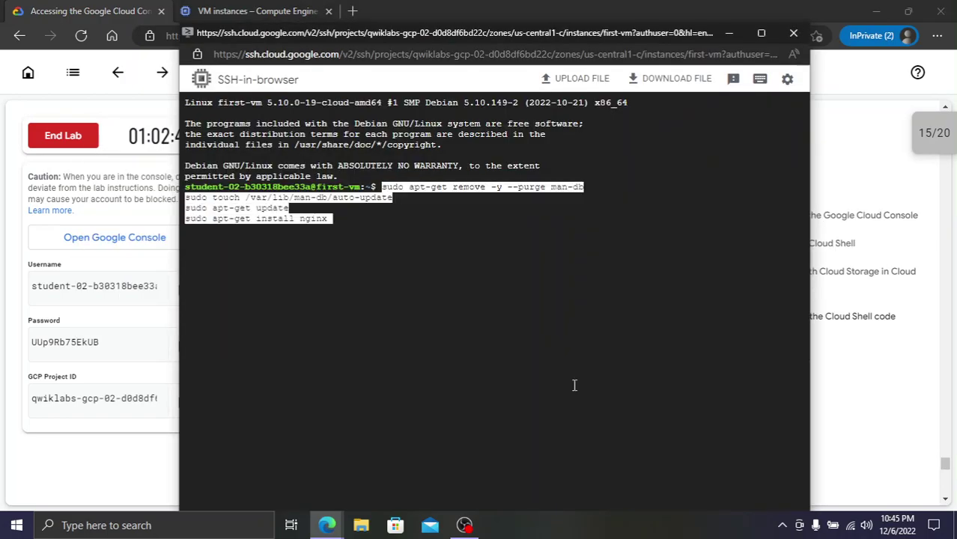
{"action": "key", "text": "Return"}
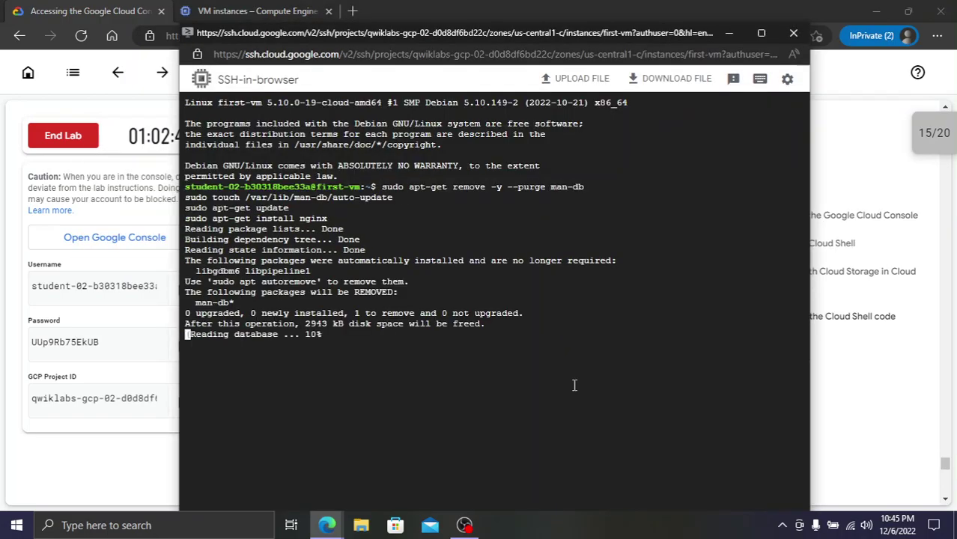
Answer y at the prompt to continue the nginx installation
{"action": "left_click", "coordinate": [88, 46]}
{"action": "scroll", "coordinate": [545, 296], "scroll_direction": "down", "scroll_amount": 2}
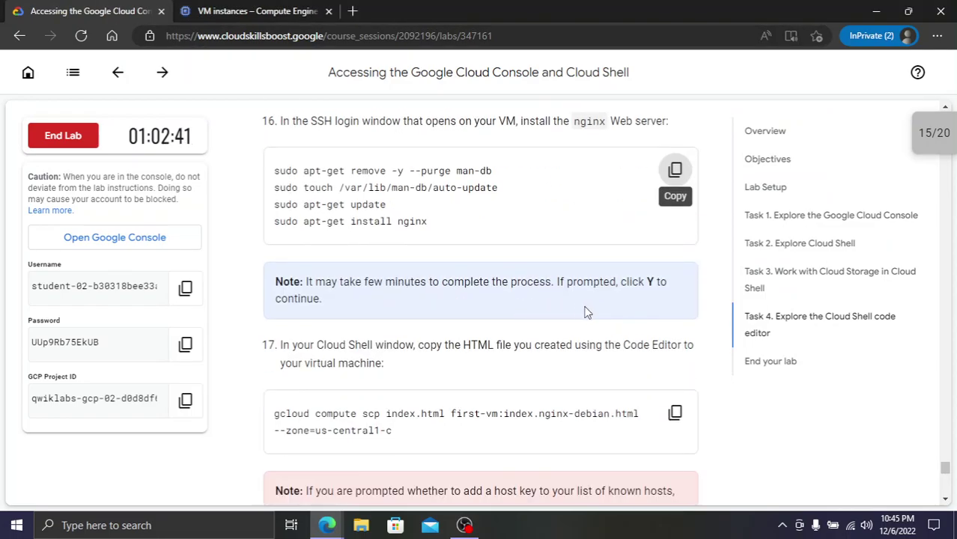
{"action": "scroll", "coordinate": [585, 310], "scroll_direction": "down", "scroll_amount": 1}
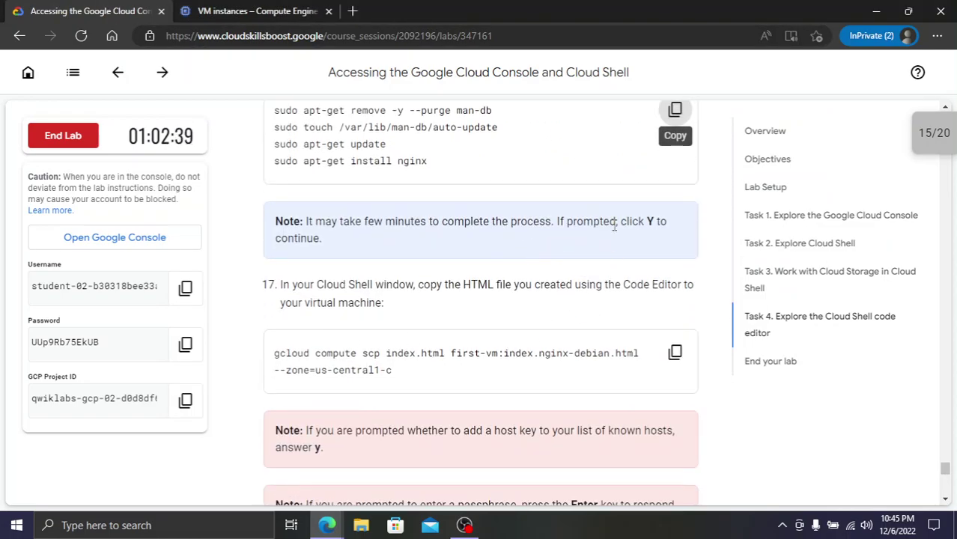
{"action": "left_click_drag", "start_coordinate": [666, 223], "coordinate": [645, 223]}
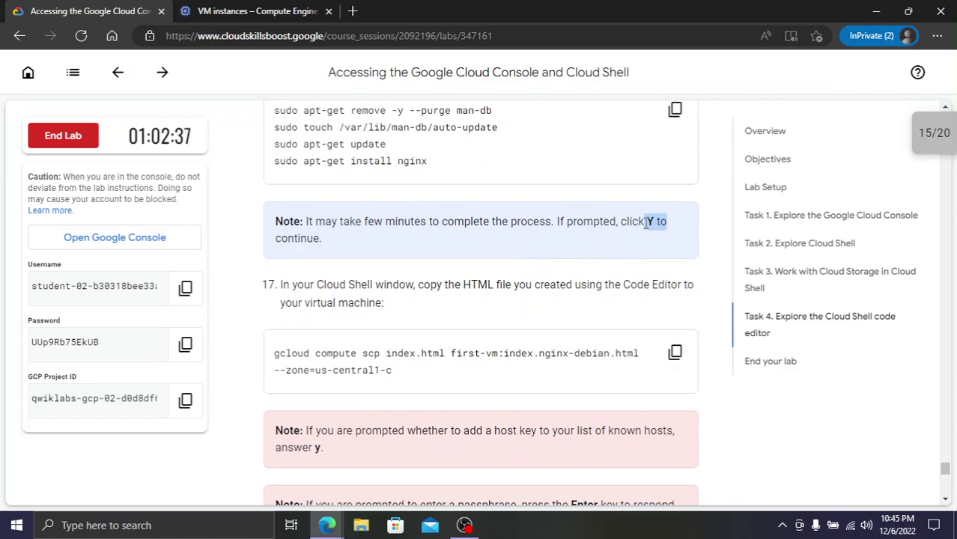
{"action": "scroll", "coordinate": [464, 251], "scroll_direction": "down", "scroll_amount": 1}
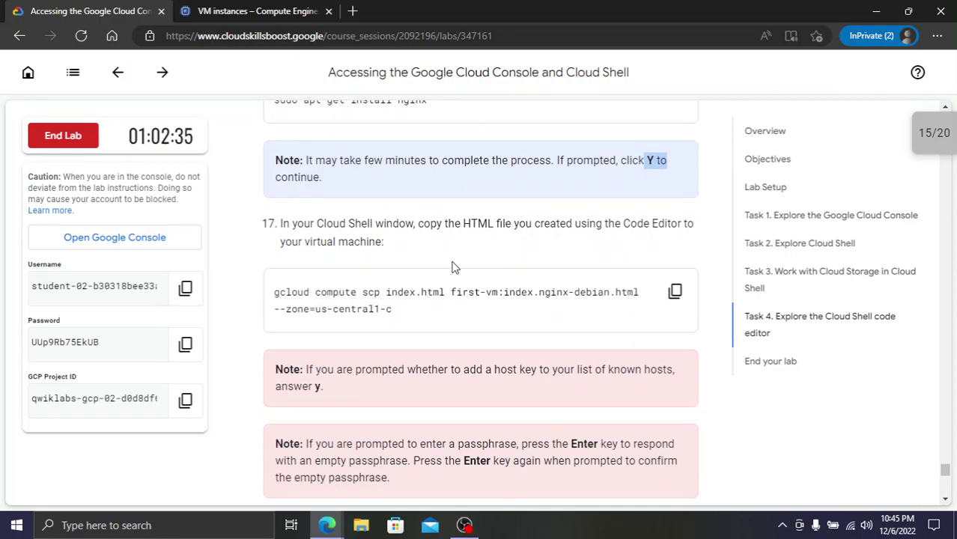
{"action": "key", "text": "alt+Tab"}
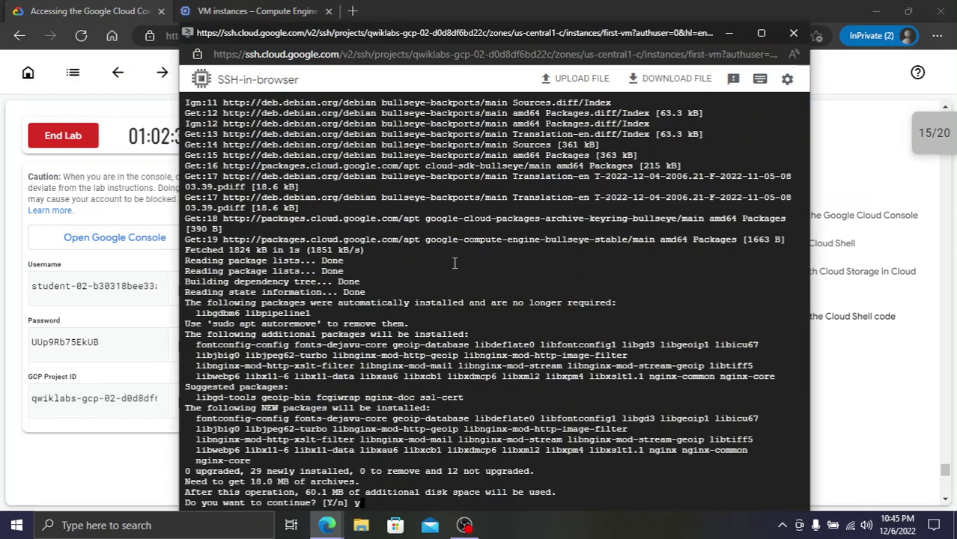
{"action": "type", "text": "y"}
{"action": "key", "text": "Return"}
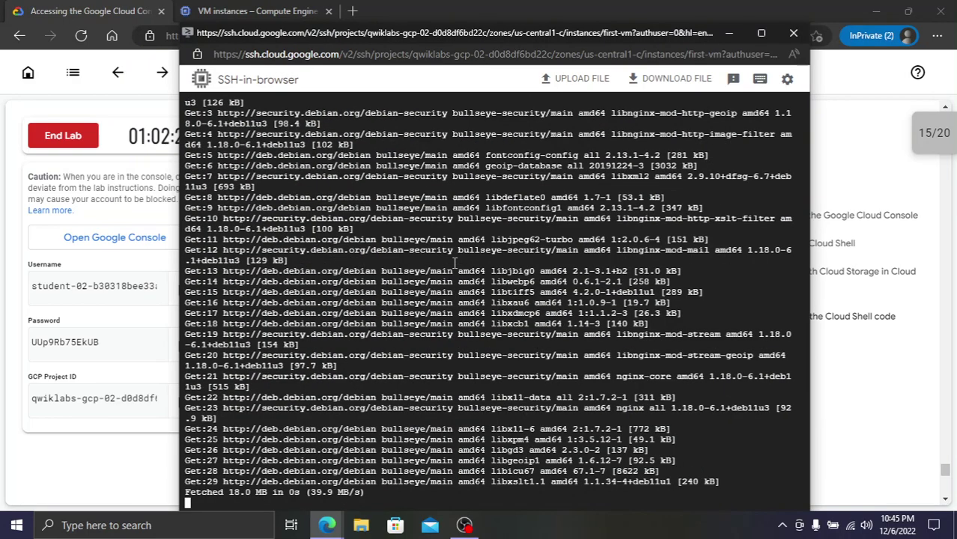
Paste the lab's gcloud compute scp command for index.html into the first-vm terminal
{"action": "key", "text": "alt+Tab"}
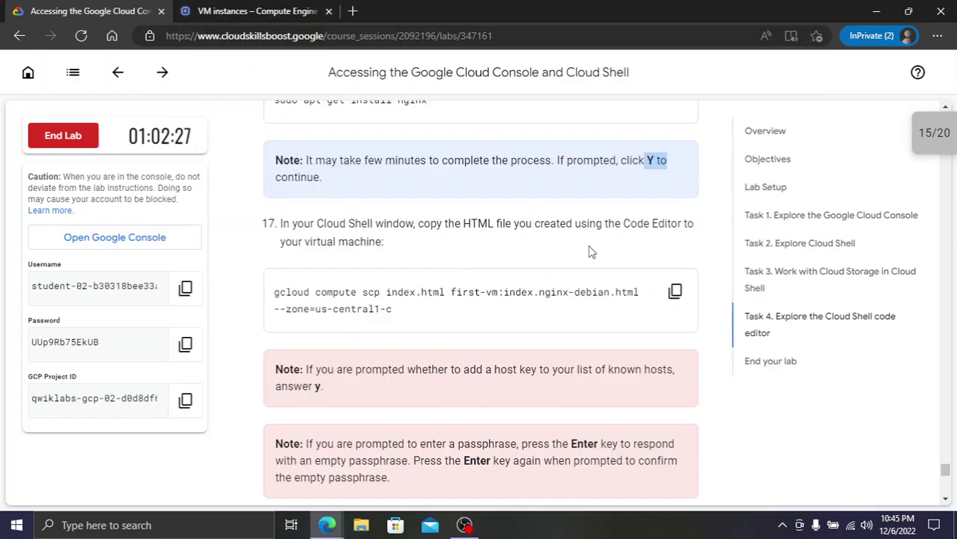
{"action": "left_click", "coordinate": [674, 292]}
{"action": "key", "text": "alt+Tab"}
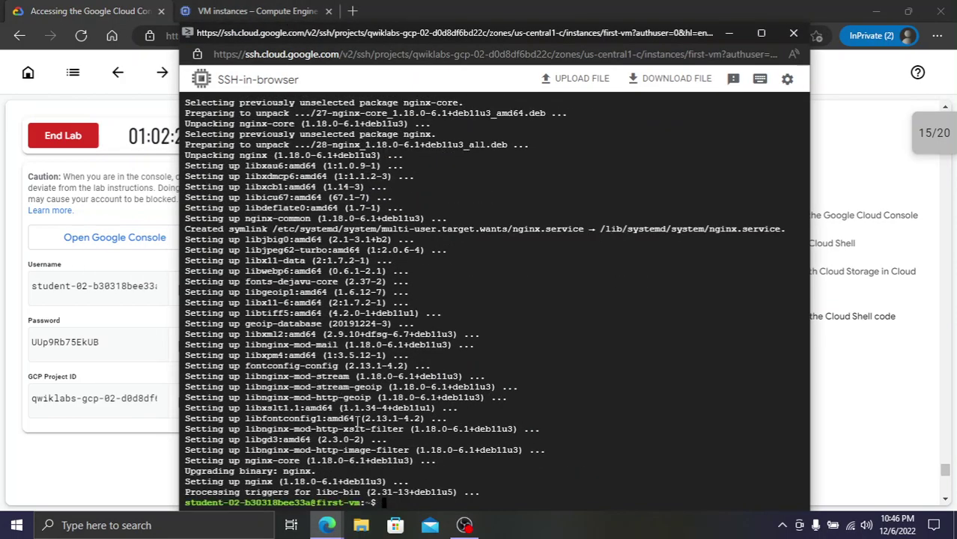
{"action": "key", "text": "ctrl+v"}
Run the gcloud compute scp command and agree to generate a new SSH key
{"action": "key", "text": "Return"}
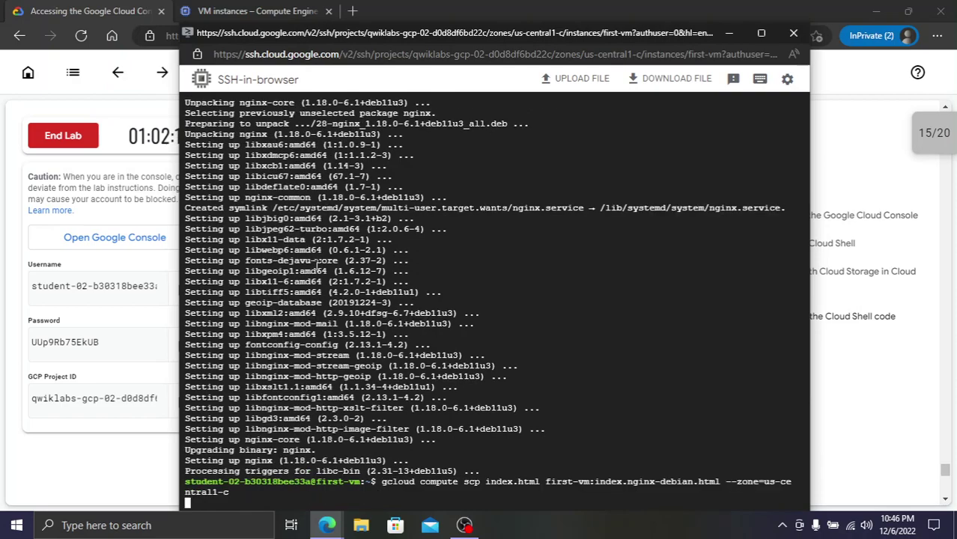
{"action": "key", "text": "alt+Tab"}
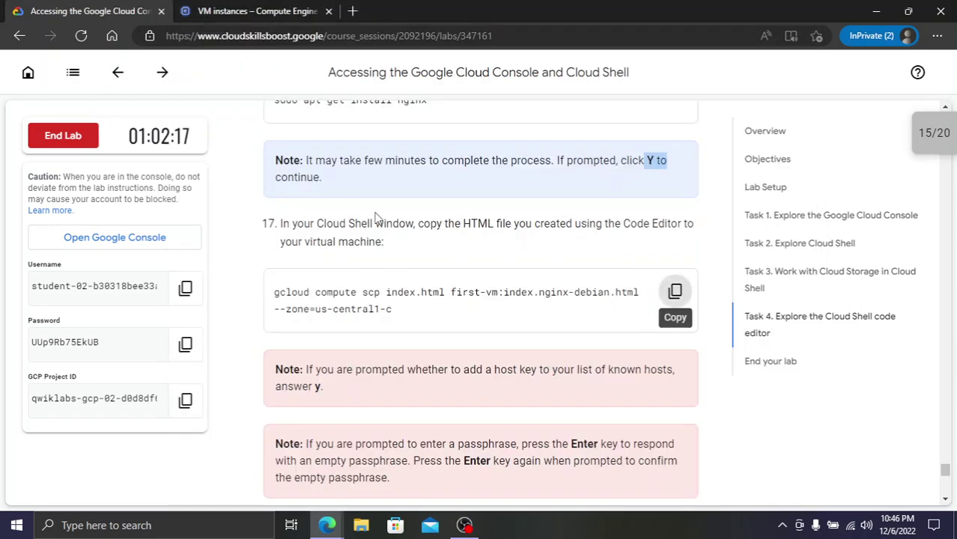
{"action": "scroll", "coordinate": [491, 309], "scroll_direction": "down", "scroll_amount": 1}
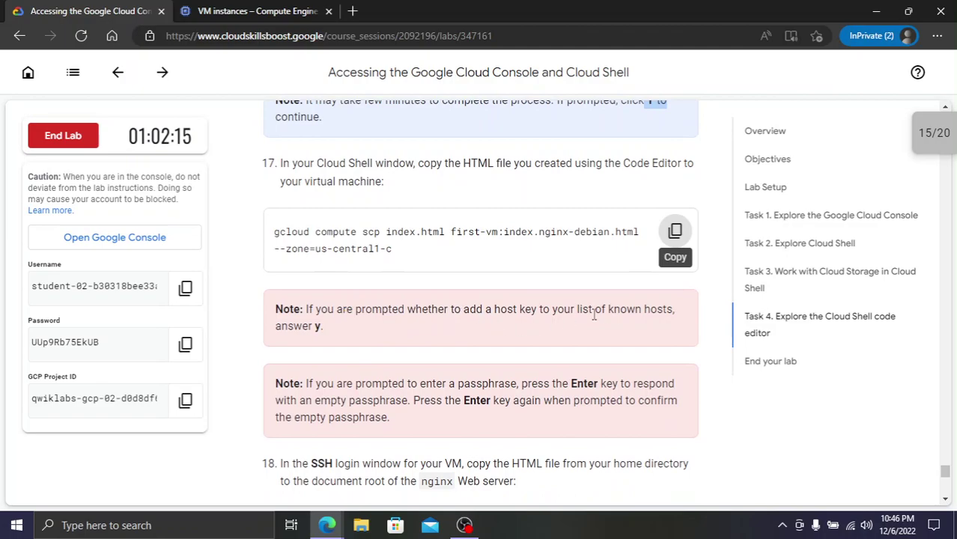
{"action": "key", "text": "alt+Tab"}
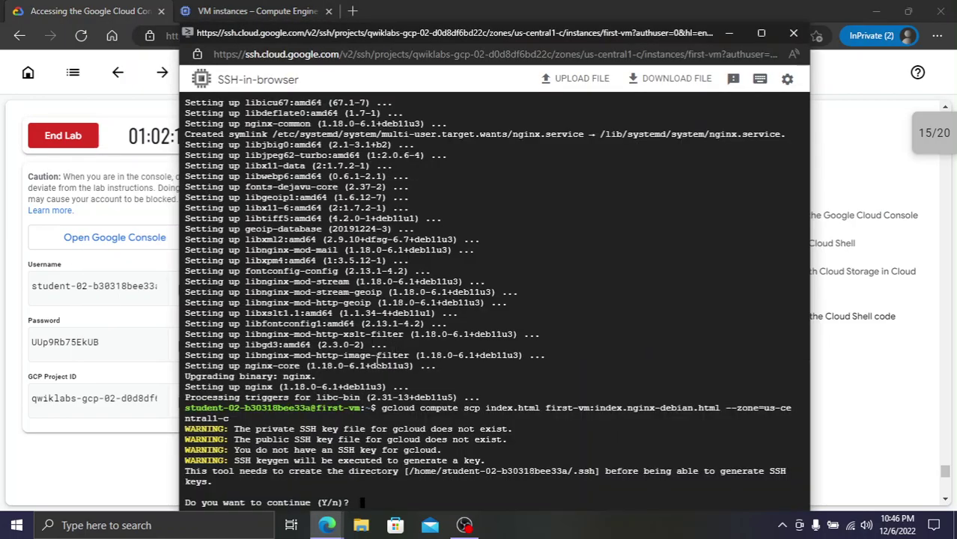
{"action": "type", "text": "y"}
{"action": "key", "text": "Return"}
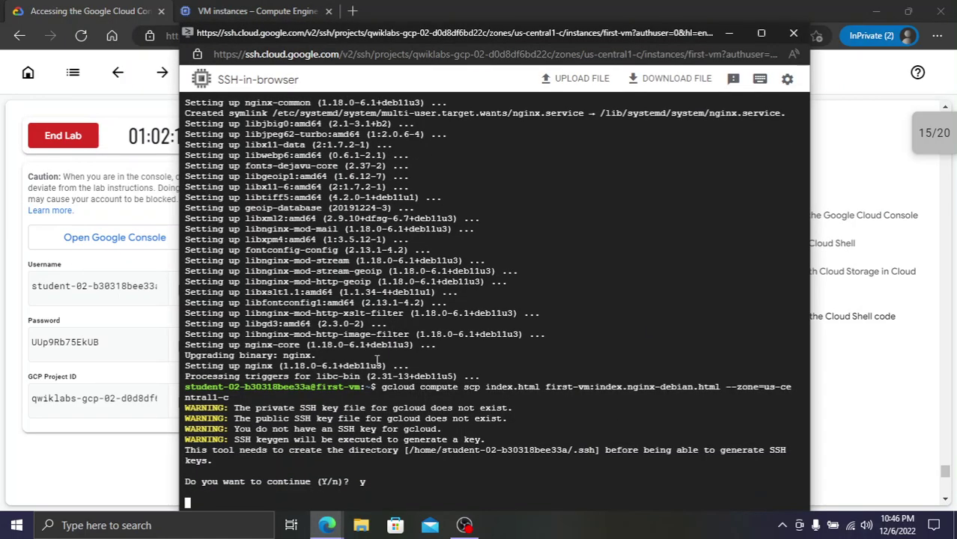
Leave the SSH key passphrase empty and confirm it
{"action": "key", "text": "alt+Tab"}
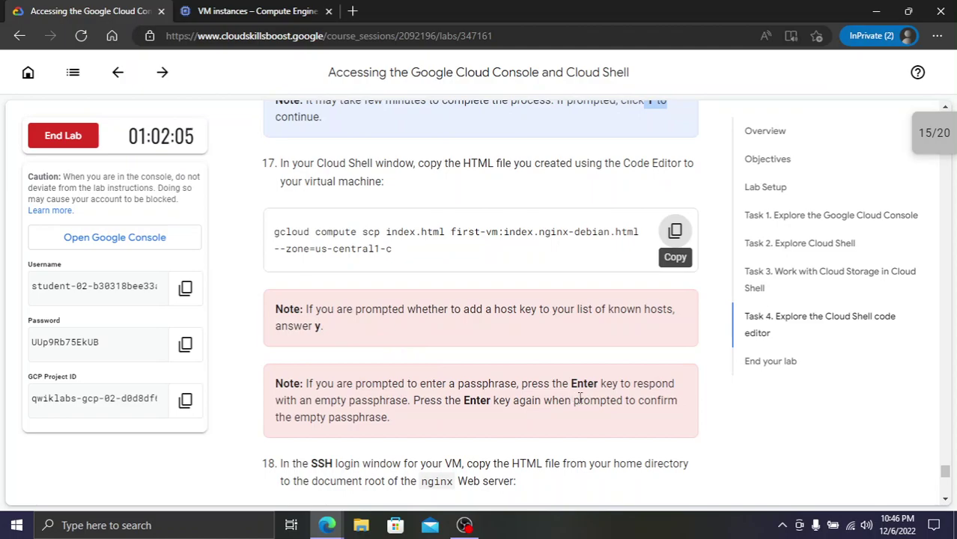
{"action": "key", "text": "alt+Tab"}
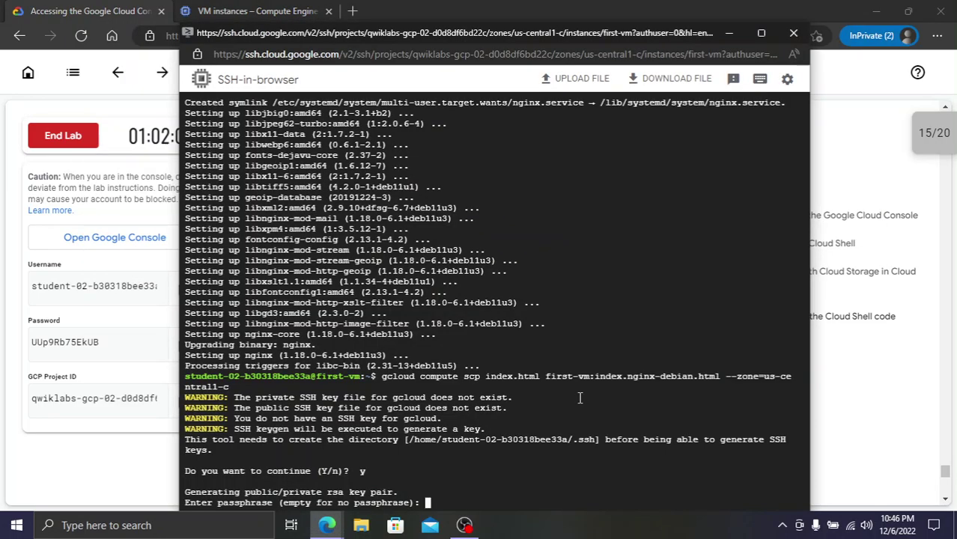
{"action": "key", "text": "Return"}
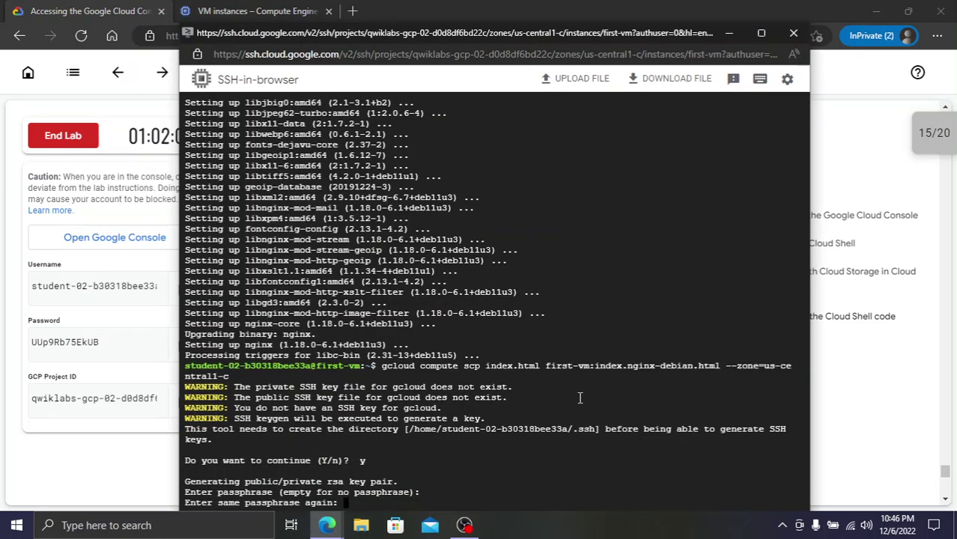
{"action": "key", "text": "Return"}
Copy the lab's sudo cp command and maximize the first-vm terminal window
{"action": "key", "text": "alt+Tab"}
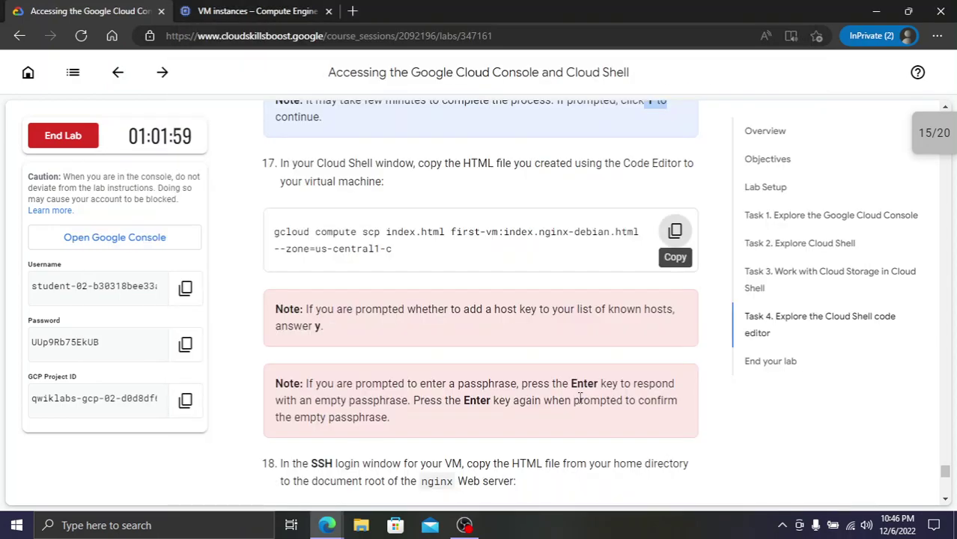
{"action": "scroll", "coordinate": [558, 395], "scroll_direction": "down", "scroll_amount": 2}
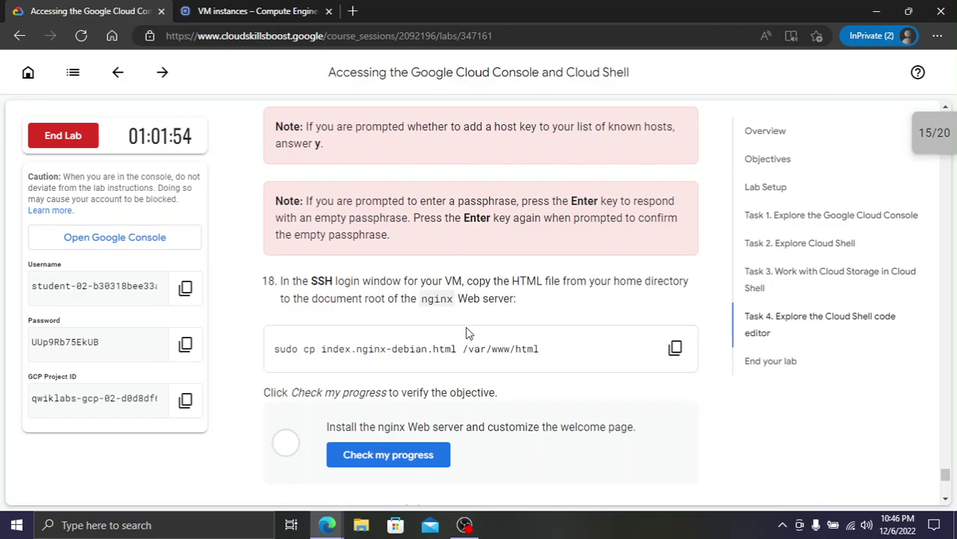
{"action": "left_click", "coordinate": [674, 348]}
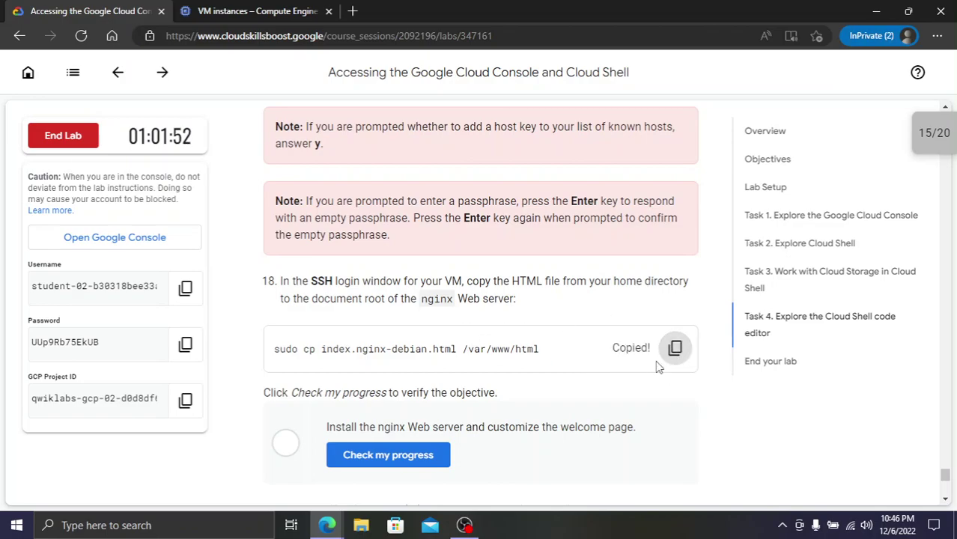
{"action": "key", "text": "alt+Tab"}
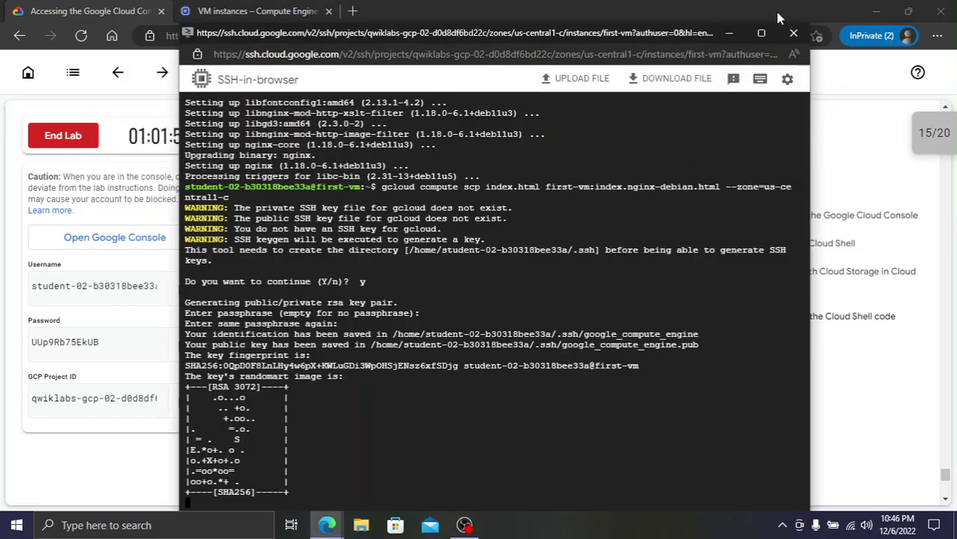
{"action": "left_click", "coordinate": [760, 33]}
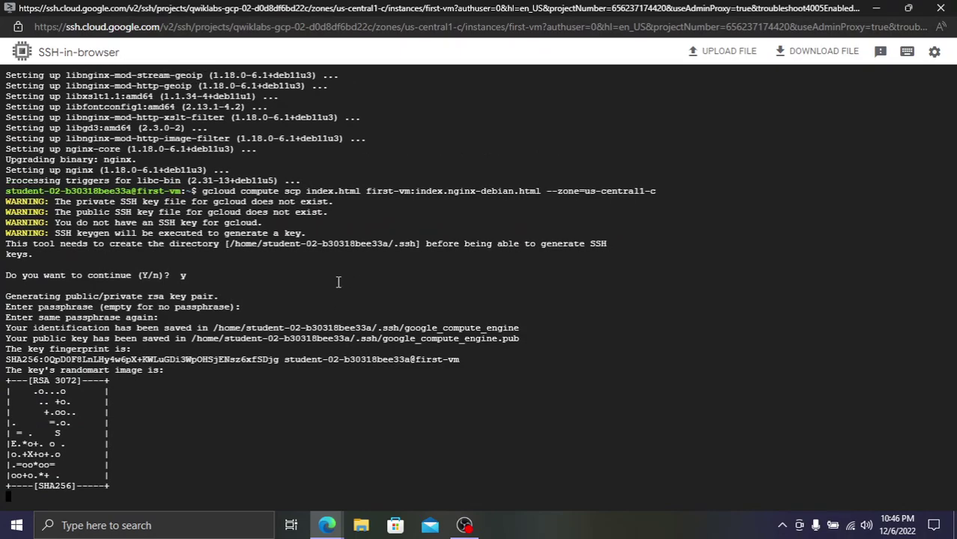
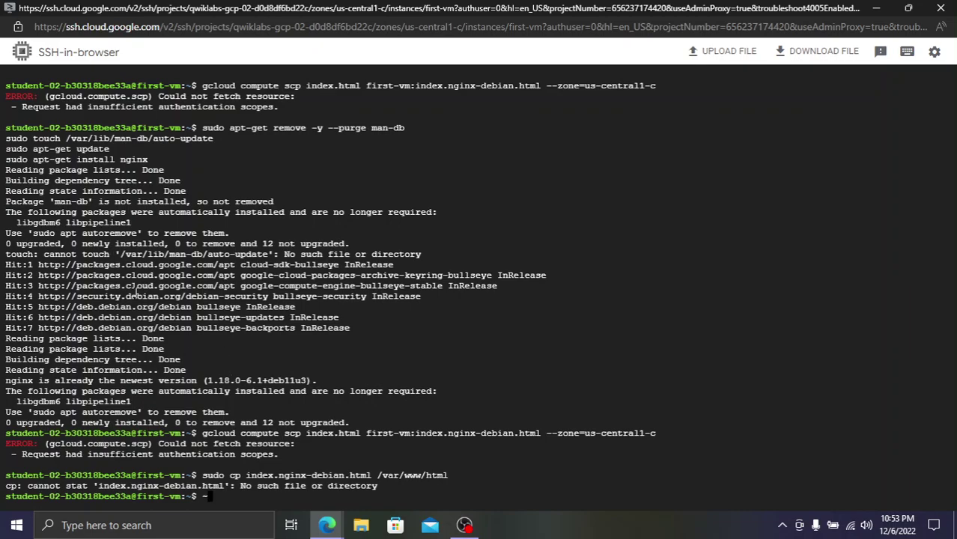
Copy step 17's gcloud compute scp command from the lab and switch to the Cloud Shell terminal
{"action": "scroll", "coordinate": [134, 293], "scroll_direction": "up", "scroll_amount": 2}
{"action": "key", "text": "alt+Tab"}
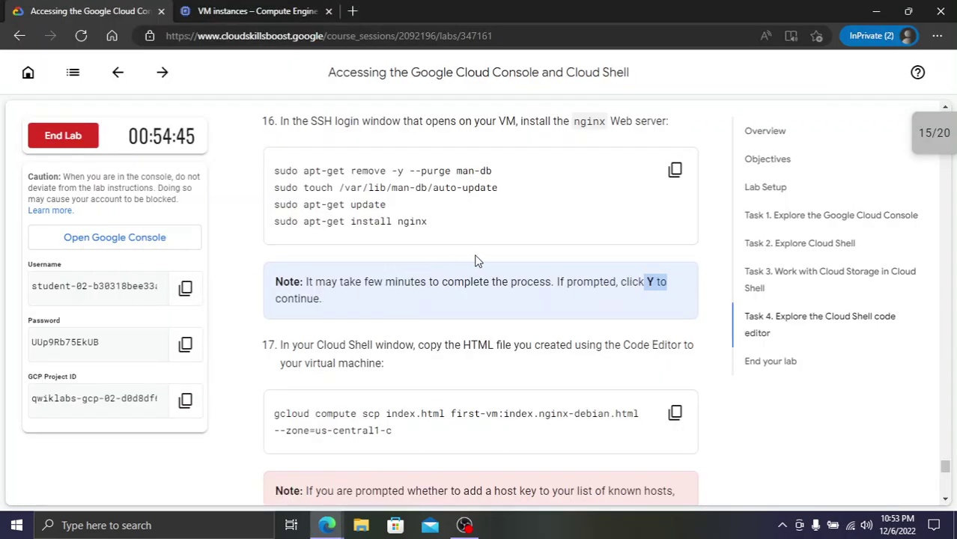
{"action": "left_click_drag", "start_coordinate": [464, 239], "coordinate": [279, 171]}
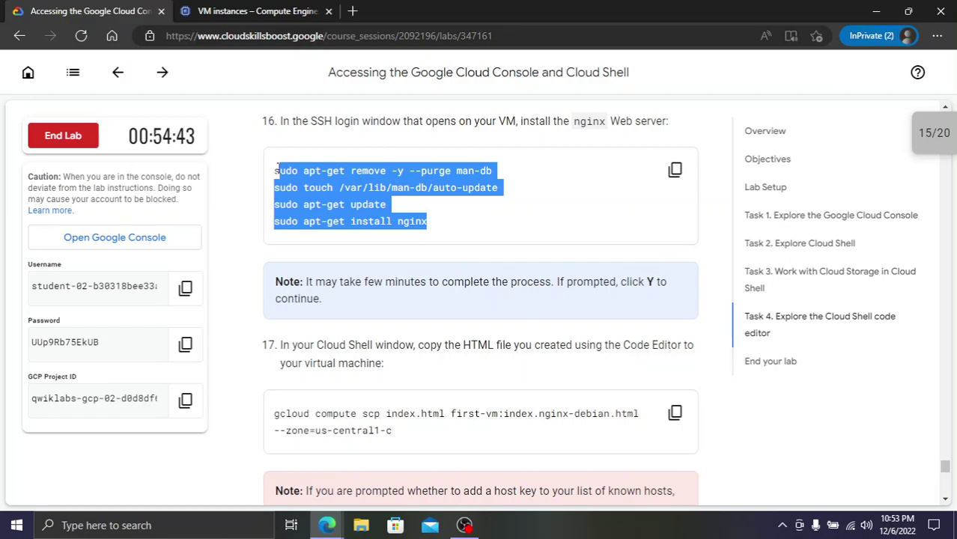
{"action": "left_click", "coordinate": [312, 138]}
{"action": "left_click_drag", "start_coordinate": [312, 121], "coordinate": [370, 121]}
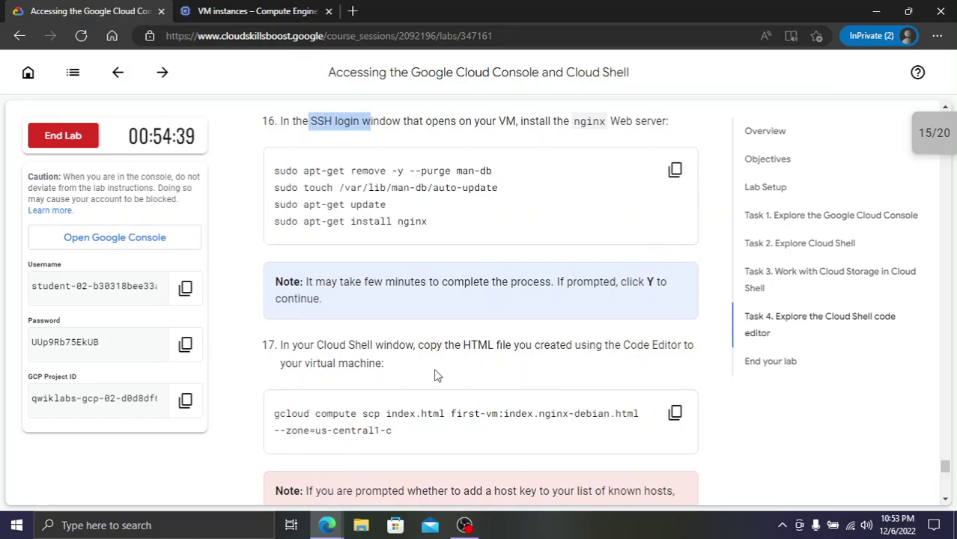
{"action": "left_click", "coordinate": [674, 413]}
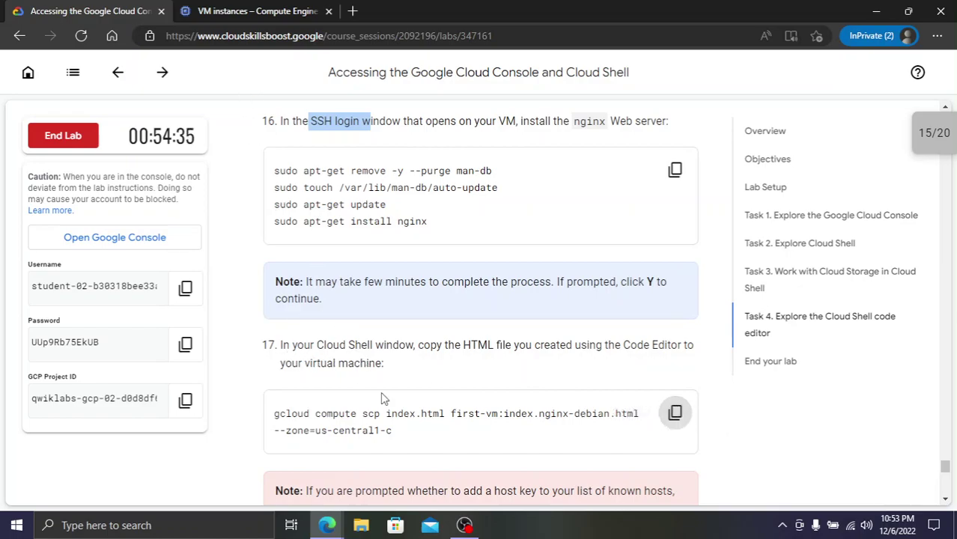
{"action": "left_click", "coordinate": [674, 413]}
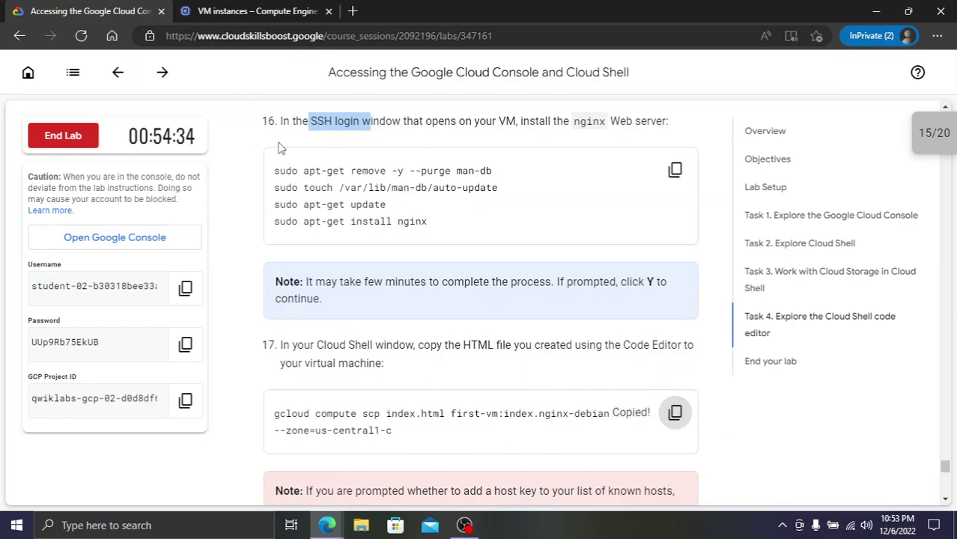
{"action": "left_click", "coordinate": [254, 11]}
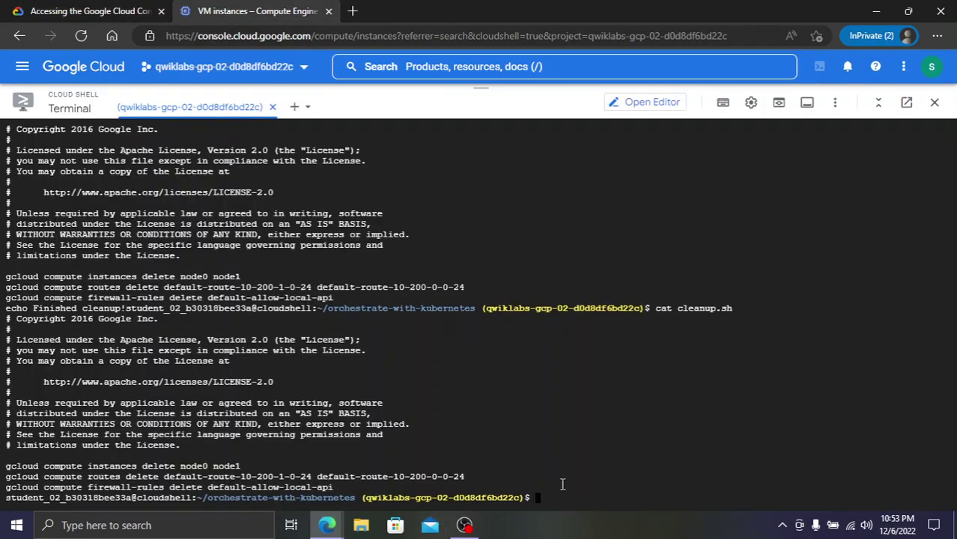
Run the gcloud scp command, agreeing with y and generating an SSH key with an empty passphrase
{"action": "key", "text": "ctrl+v"}
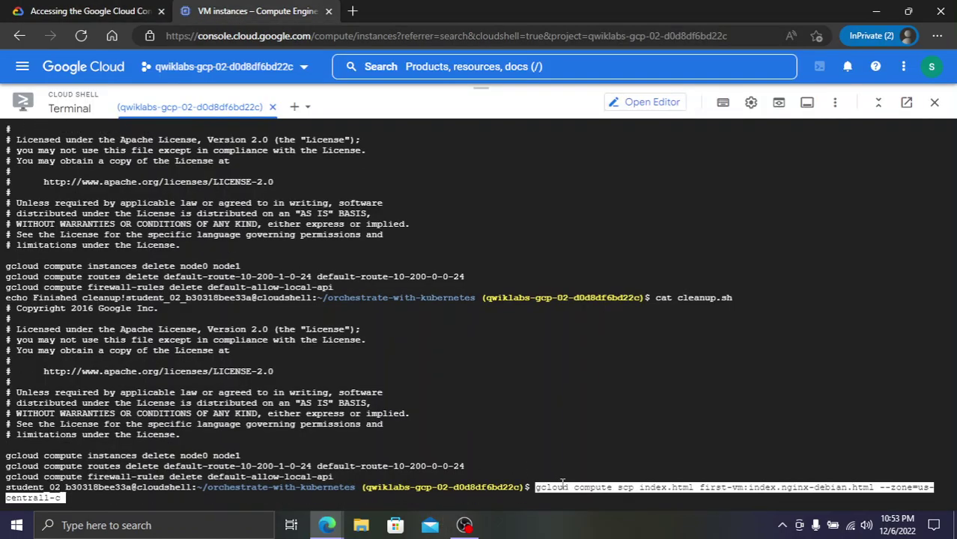
{"action": "key", "text": "Return"}
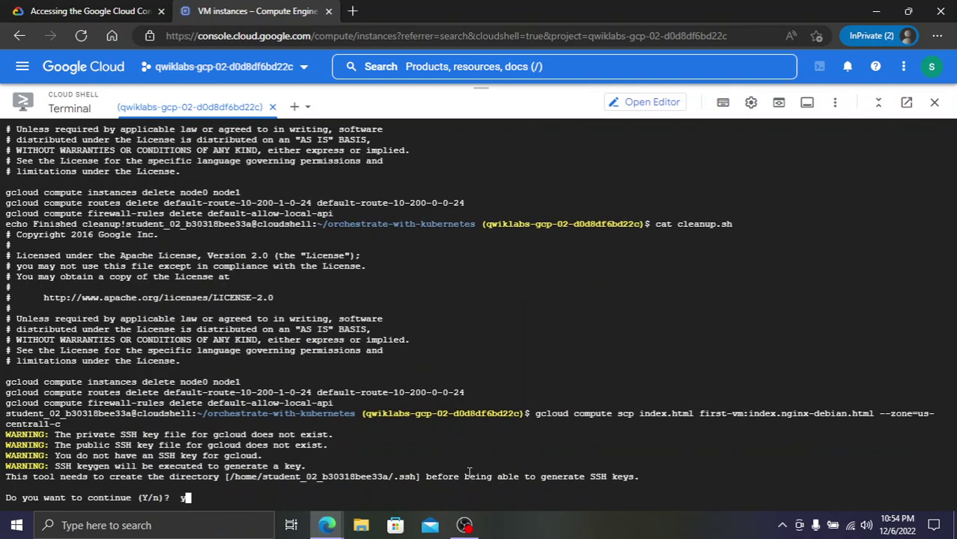
{"action": "type", "text": "y"}
{"action": "key", "text": "Return"}
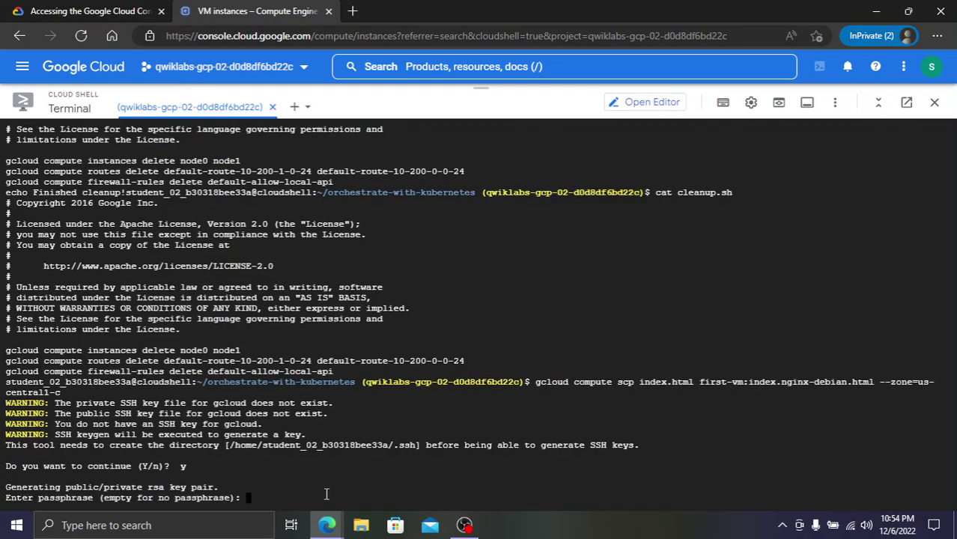
{"action": "key", "text": "Return"}
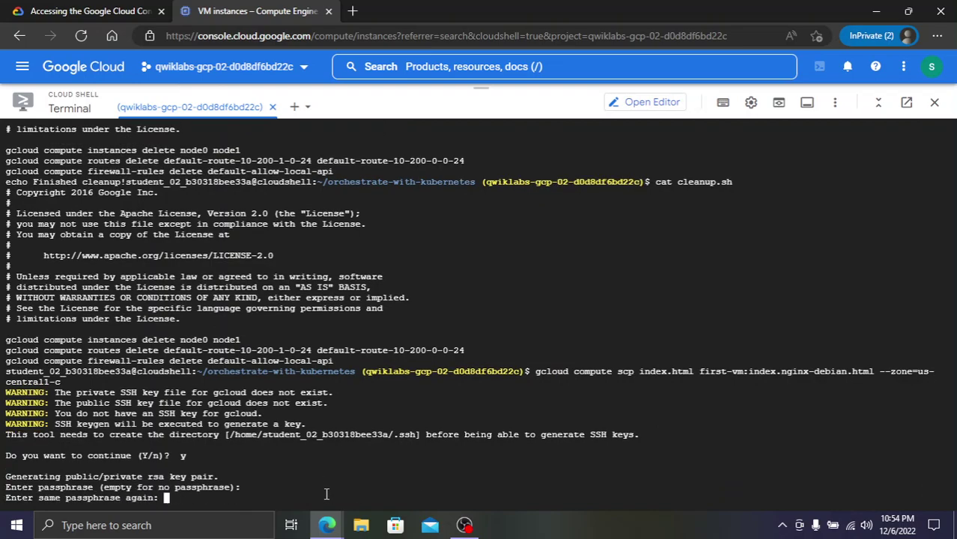
{"action": "key", "text": "Return"}
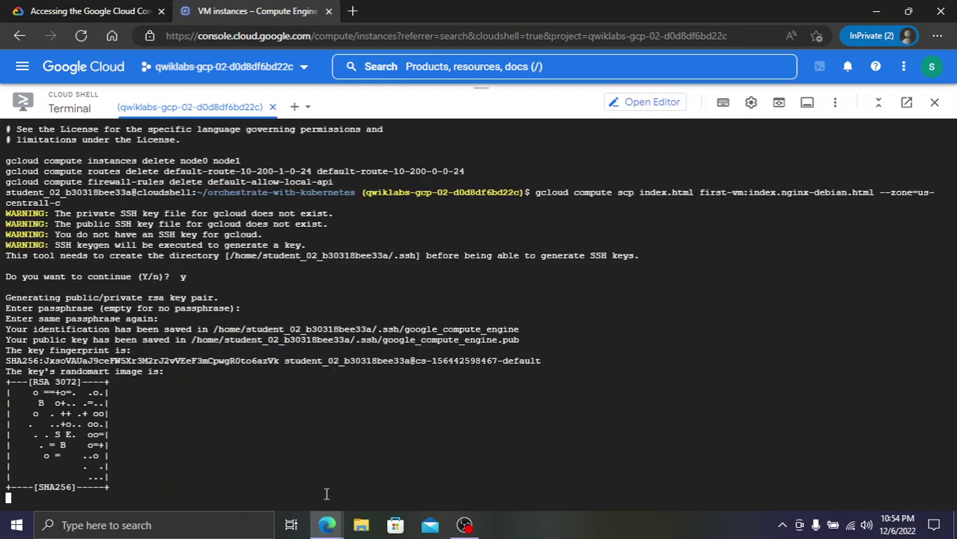
Confirm index.html transferred 100% to first-vm and copy step 18's sudo cp command
{"action": "left_click", "coordinate": [119, 12]}
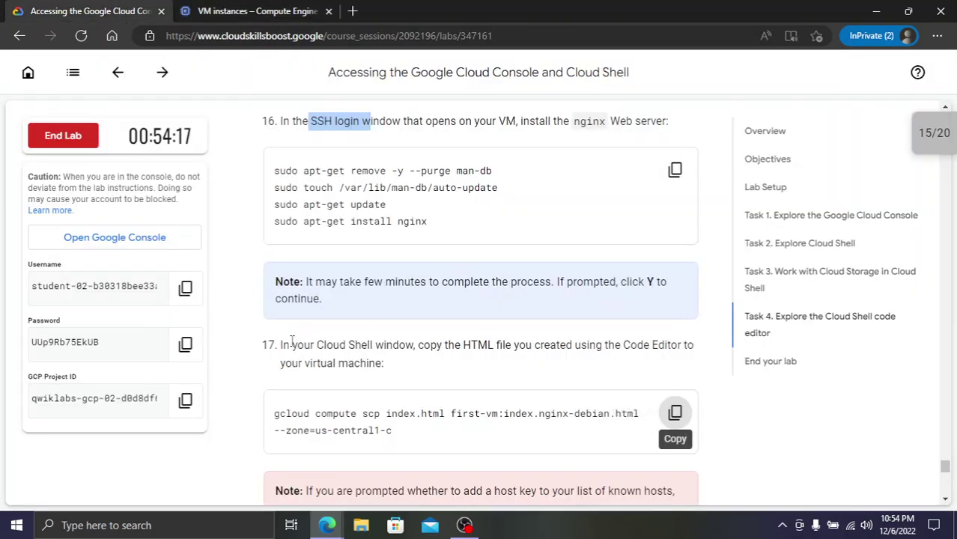
{"action": "left_click_drag", "start_coordinate": [290, 345], "coordinate": [373, 348]}
{"action": "scroll", "coordinate": [373, 349], "scroll_direction": "down", "scroll_amount": 1}
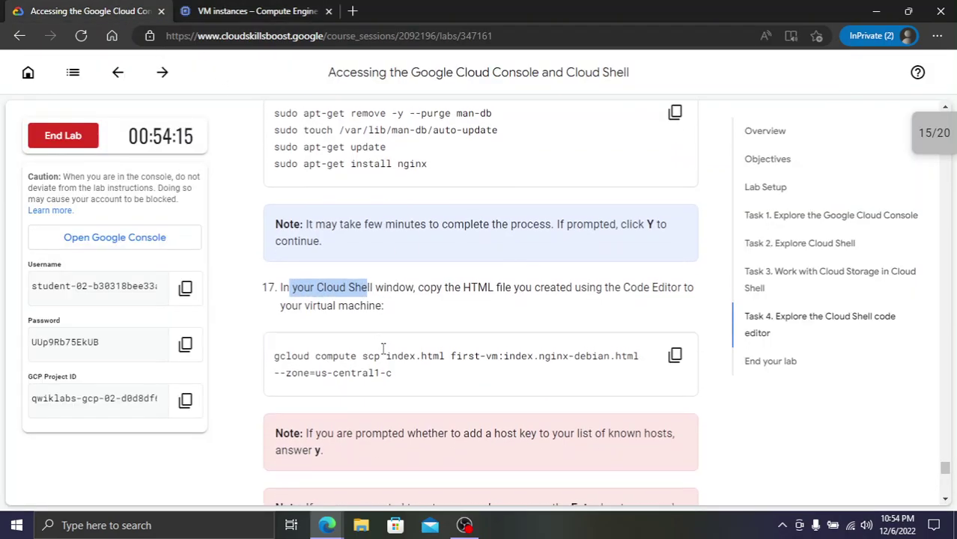
{"action": "left_click", "coordinate": [390, 293]}
{"action": "scroll", "coordinate": [389, 290], "scroll_direction": "down", "scroll_amount": 4}
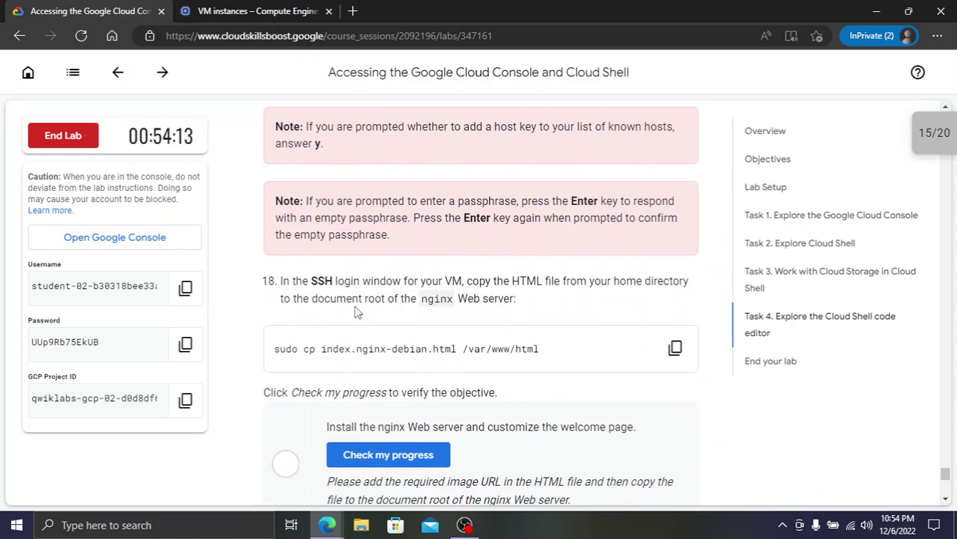
{"action": "left_click", "coordinate": [241, 11]}
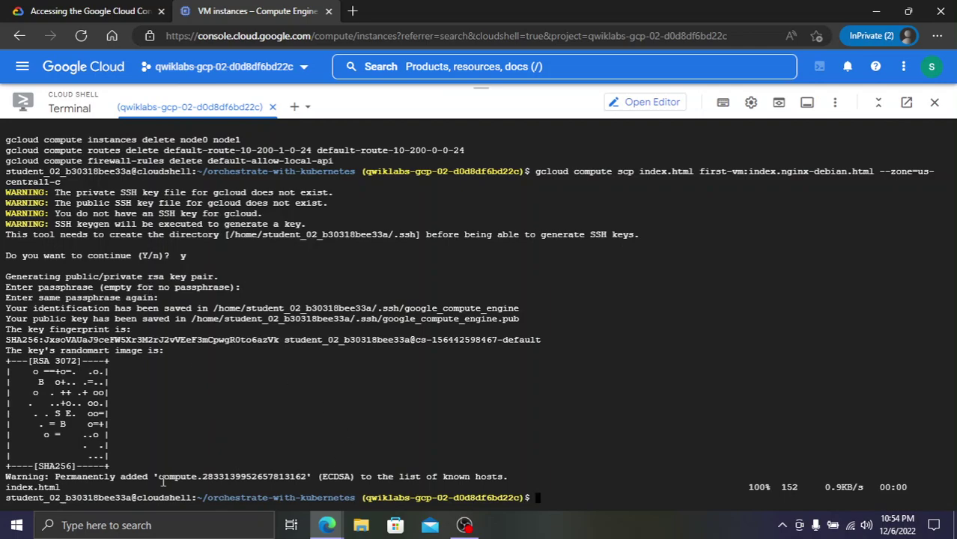
{"action": "left_click", "coordinate": [92, 9]}
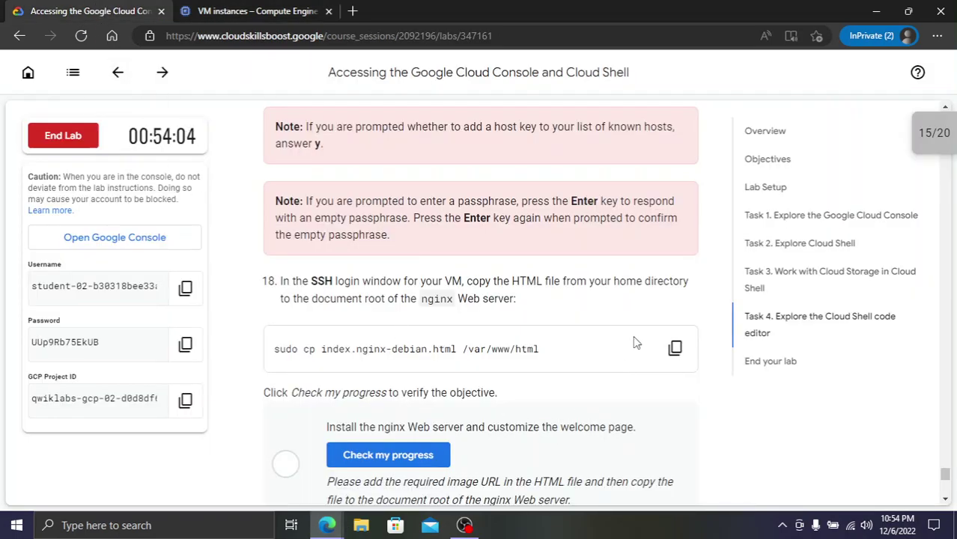
{"action": "left_click", "coordinate": [675, 348]}
Run step 18's sudo cp in Cloud Shell, which fails with No such file or directory
{"action": "left_click", "coordinate": [283, 9]}
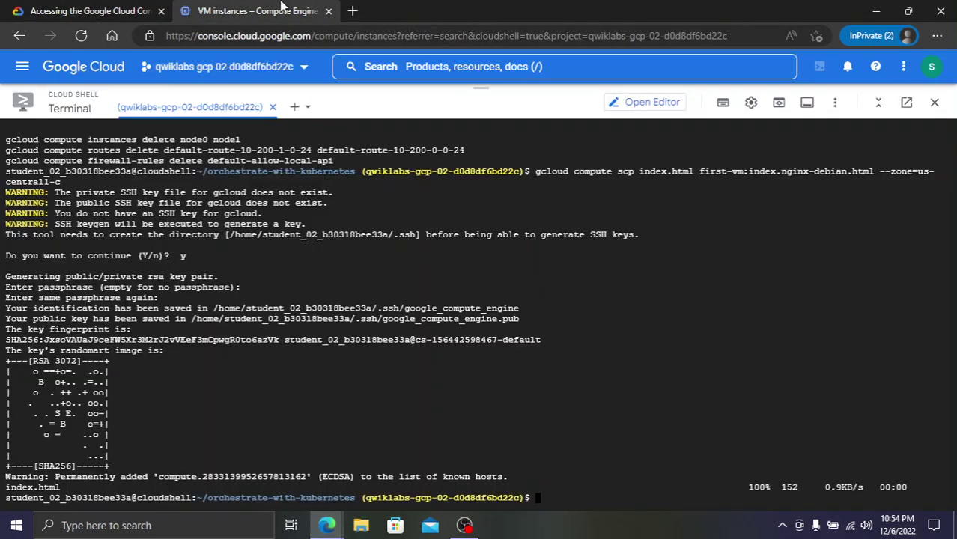
{"action": "key", "text": "ctrl+v"}
{"action": "key", "text": "Return"}
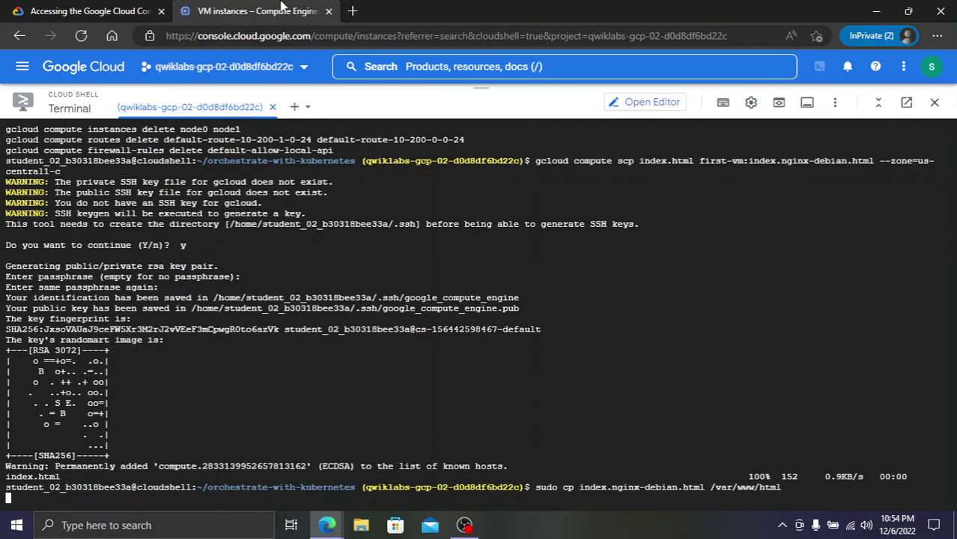
Recheck step 18's SSH note and shrink Cloud Shell to reveal the VM instances list
{"action": "left_click", "coordinate": [105, 9]}
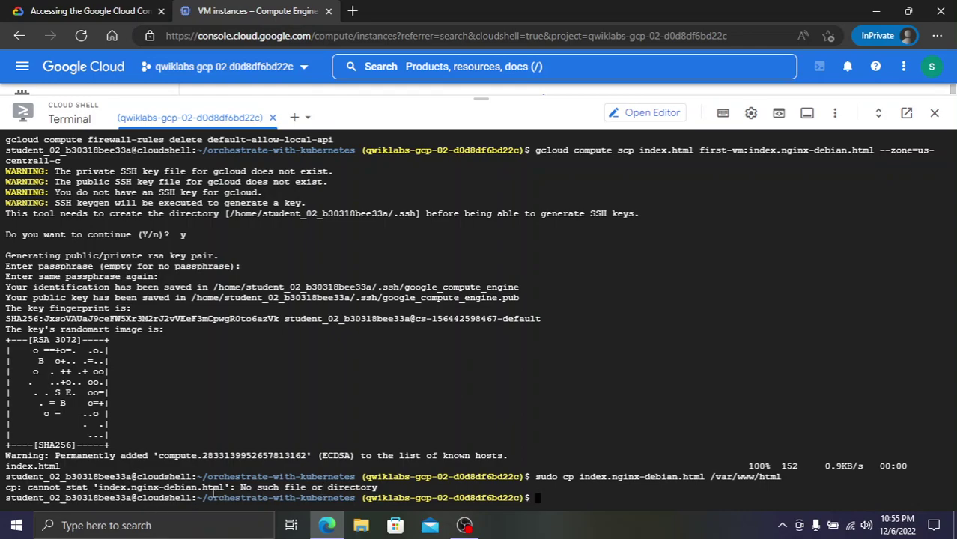
{"action": "left_click", "coordinate": [112, 10]}
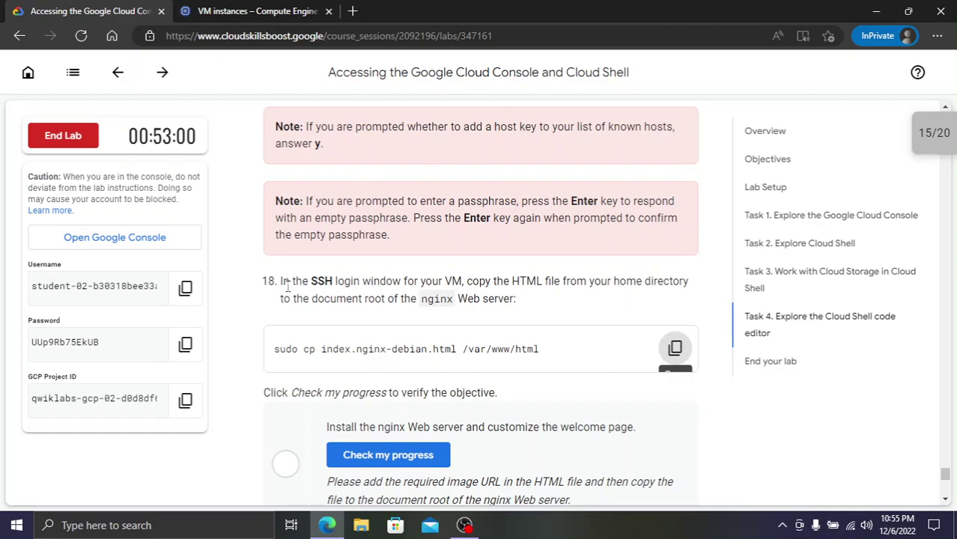
{"action": "double_click", "coordinate": [322, 280]}
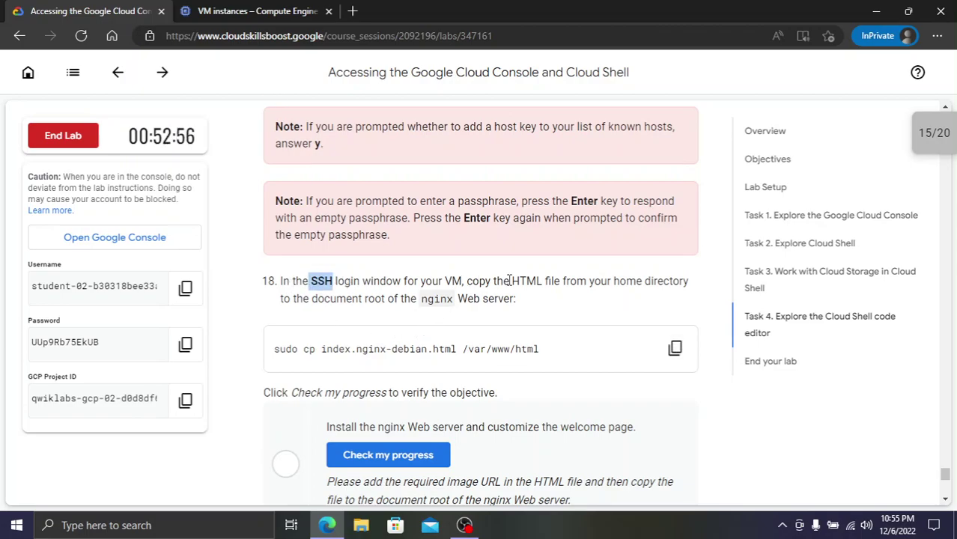
{"action": "key", "text": "ctrl+Tab"}
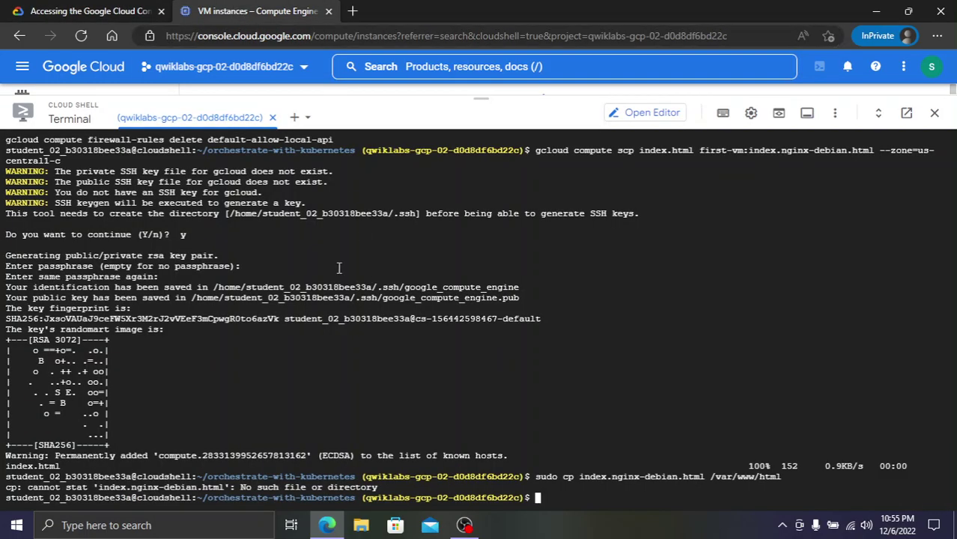
{"action": "left_click_drag", "start_coordinate": [480, 98], "coordinate": [455, 208]}
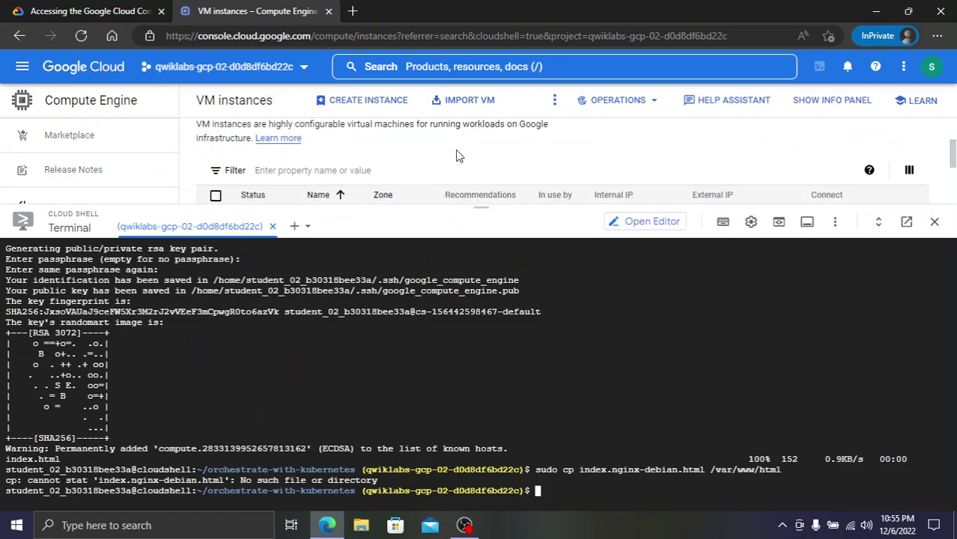
In first-vm's SSH session, run step 18's sudo cp to put index.nginx-debian.html into /var/www/html
{"action": "scroll", "coordinate": [459, 161], "scroll_direction": "down", "scroll_amount": 1}
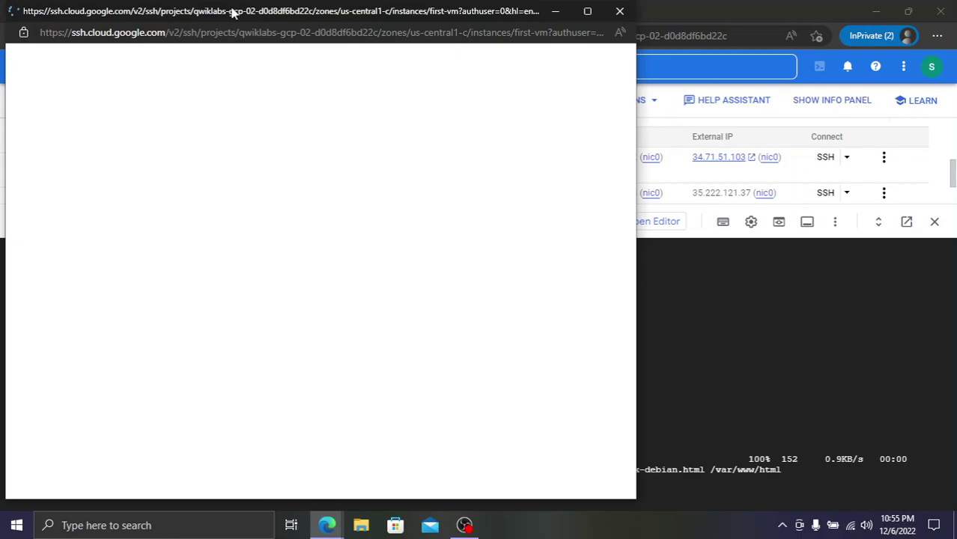
{"action": "left_click_drag", "start_coordinate": [233, 12], "coordinate": [379, 41]}
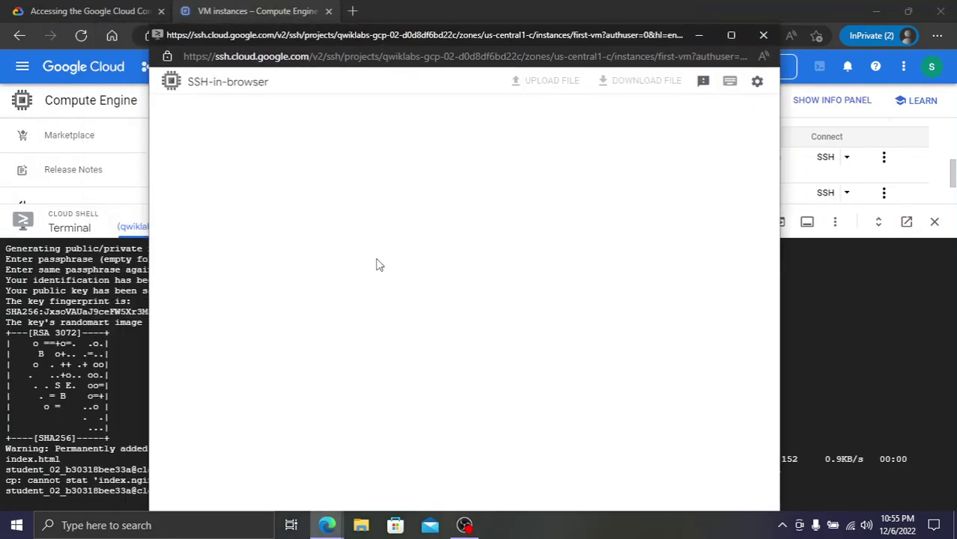
{"action": "key", "text": "alt+Tab"}
{"action": "key", "text": "ctrl+shift+Tab"}
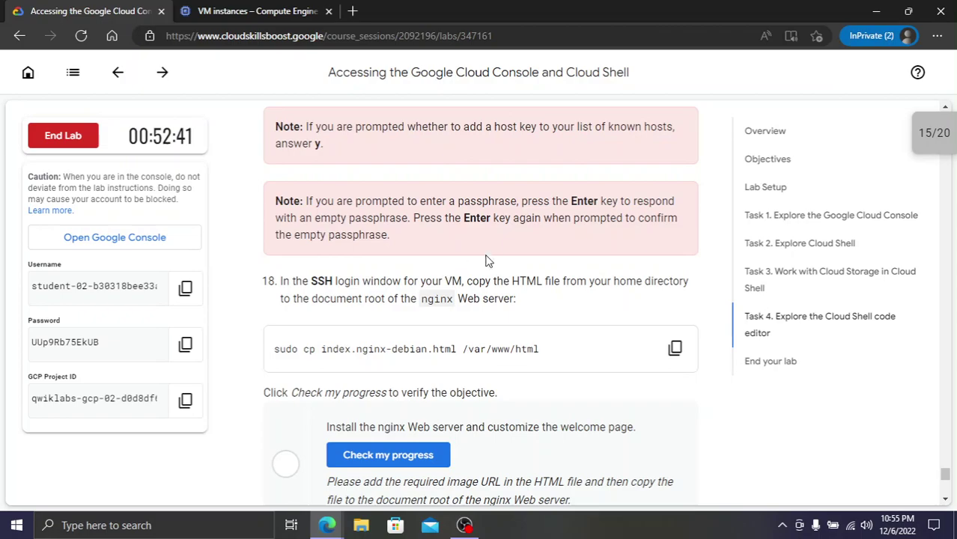
{"action": "scroll", "coordinate": [469, 303], "scroll_direction": "down", "scroll_amount": 1}
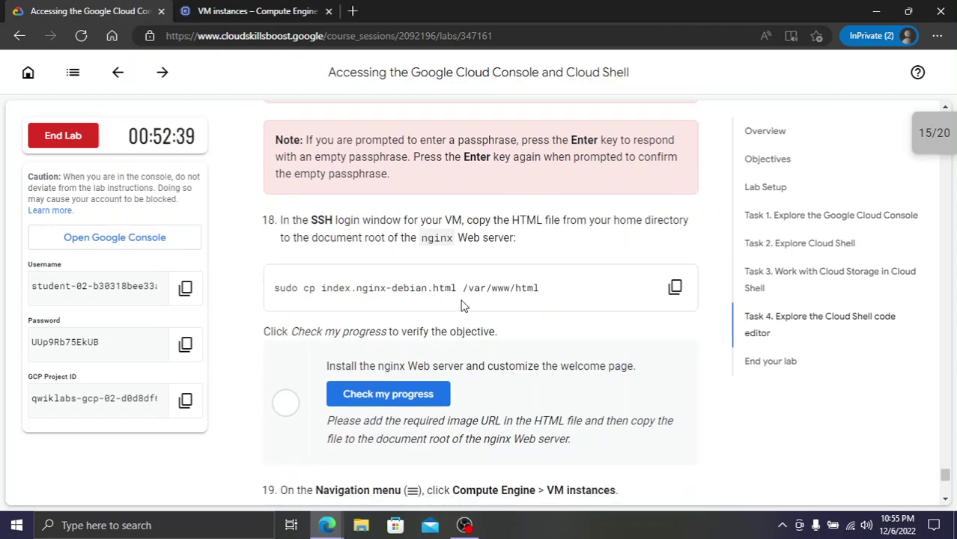
{"action": "left_click", "coordinate": [675, 287]}
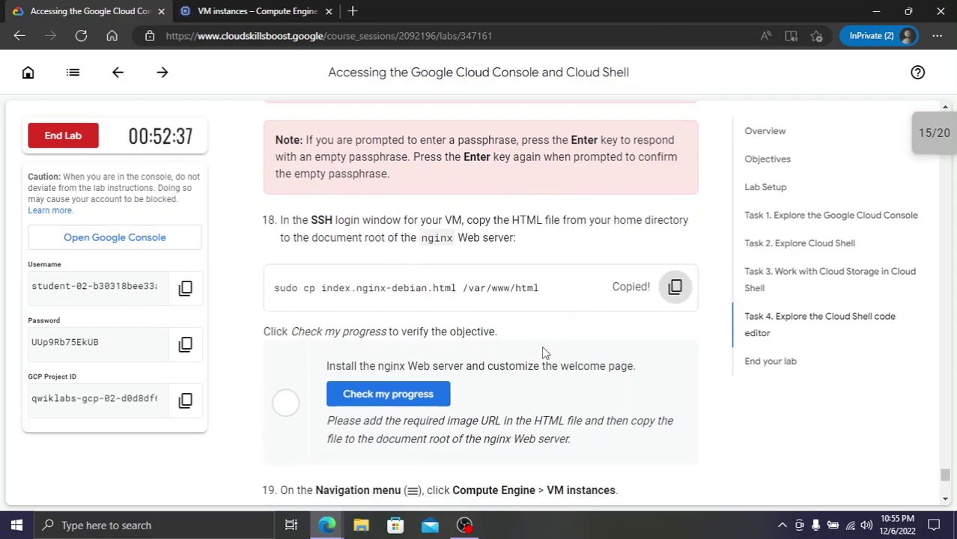
{"action": "key", "text": "alt+Tab"}
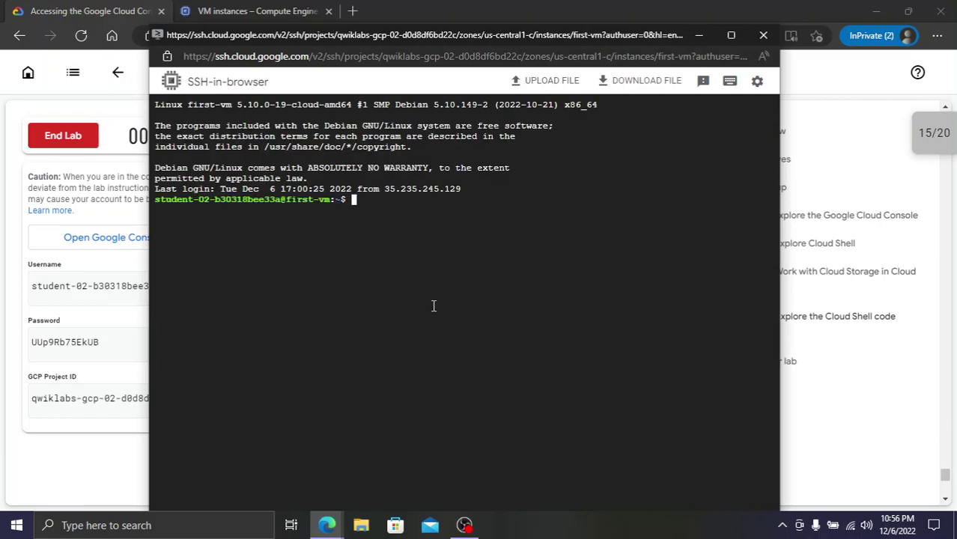
{"action": "key", "text": "ctrl+v"}
{"action": "key", "text": "Return"}
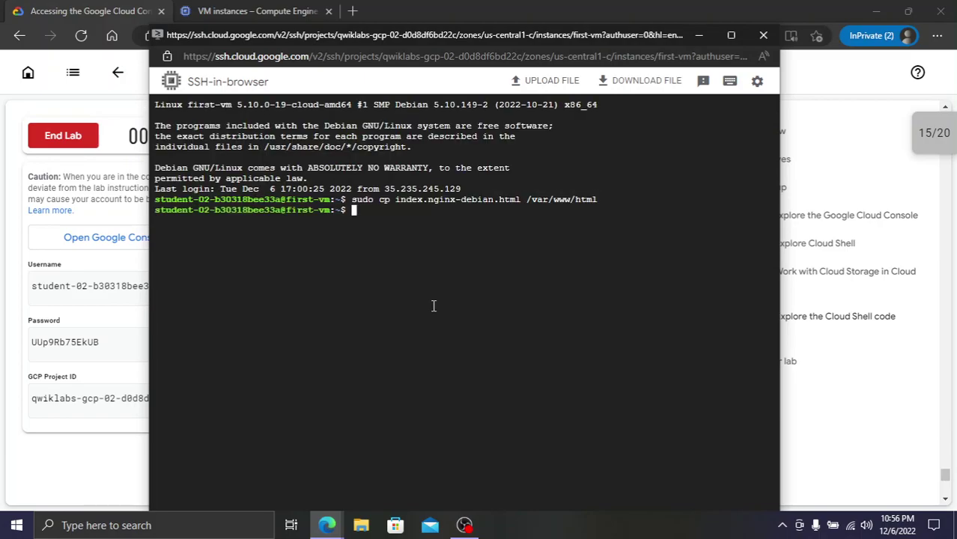
{"action": "key", "text": "alt+Tab"}
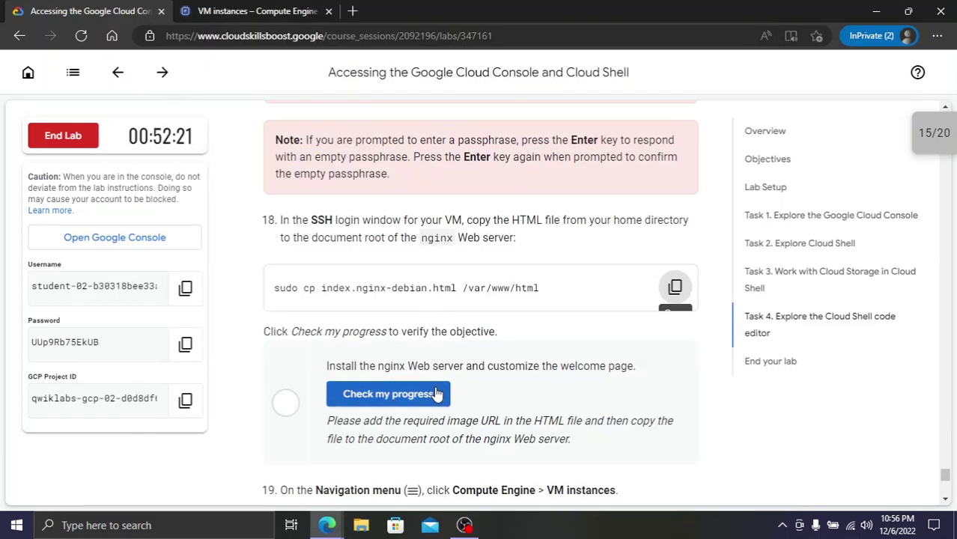
Verify the nginx welcome-page checkpoint, retrying it until the score rises from 15/20 to 20/20
{"action": "left_click", "coordinate": [390, 394]}
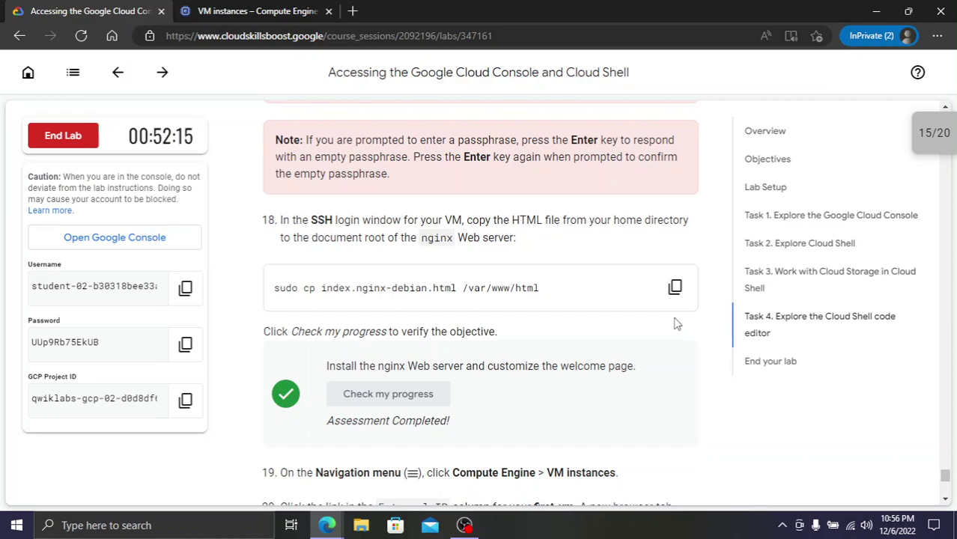
{"action": "left_click", "coordinate": [928, 138]}
{"action": "scroll", "coordinate": [884, 237], "scroll_direction": "down", "scroll_amount": 1}
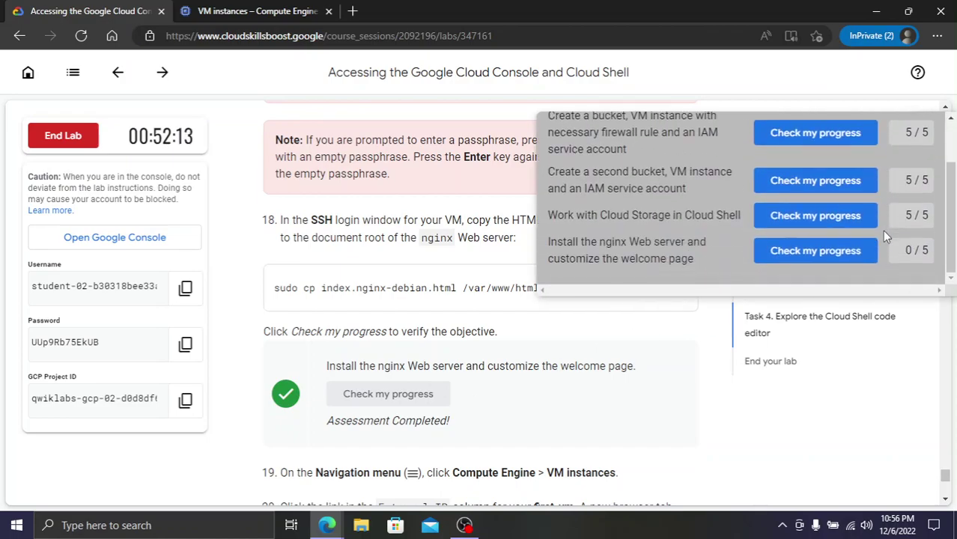
{"action": "left_click", "coordinate": [805, 251]}
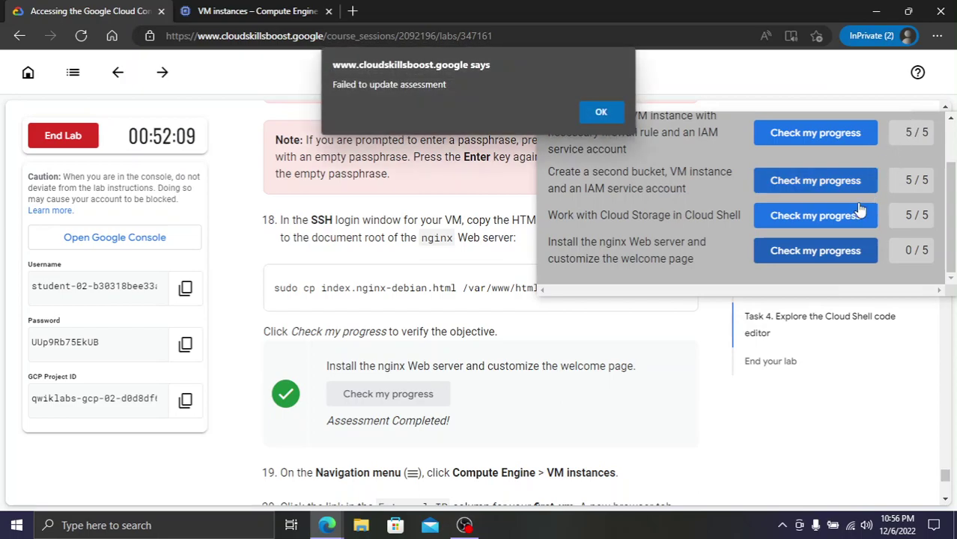
{"action": "left_click", "coordinate": [599, 107]}
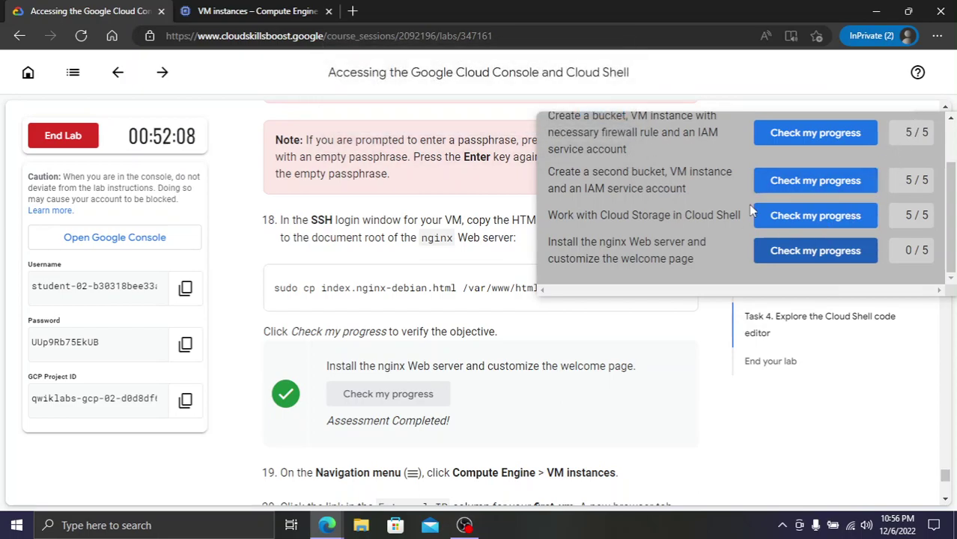
{"action": "scroll", "coordinate": [821, 203], "scroll_direction": "up", "scroll_amount": 2}
{"action": "left_click", "coordinate": [914, 141]}
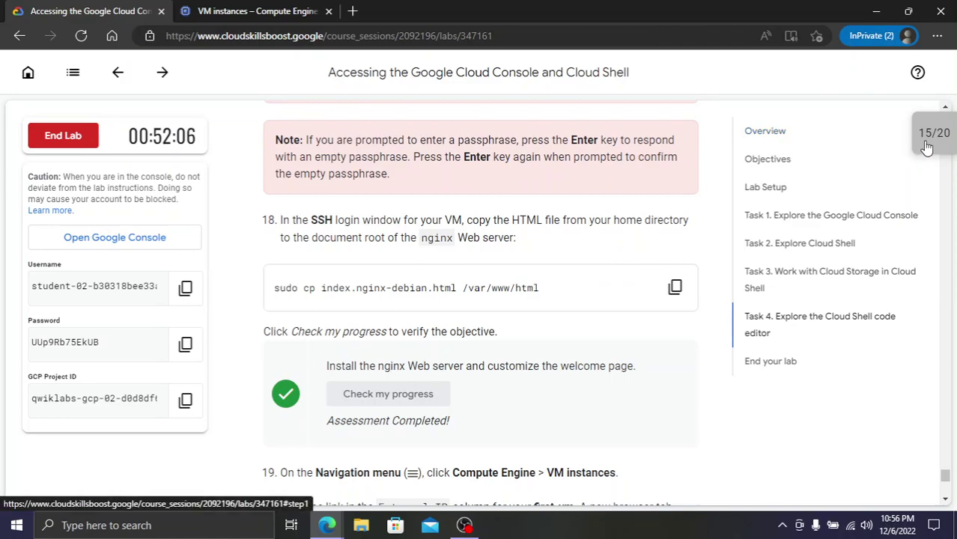
{"action": "left_click", "coordinate": [922, 138]}
{"action": "scroll", "coordinate": [783, 208], "scroll_direction": "down", "scroll_amount": 2}
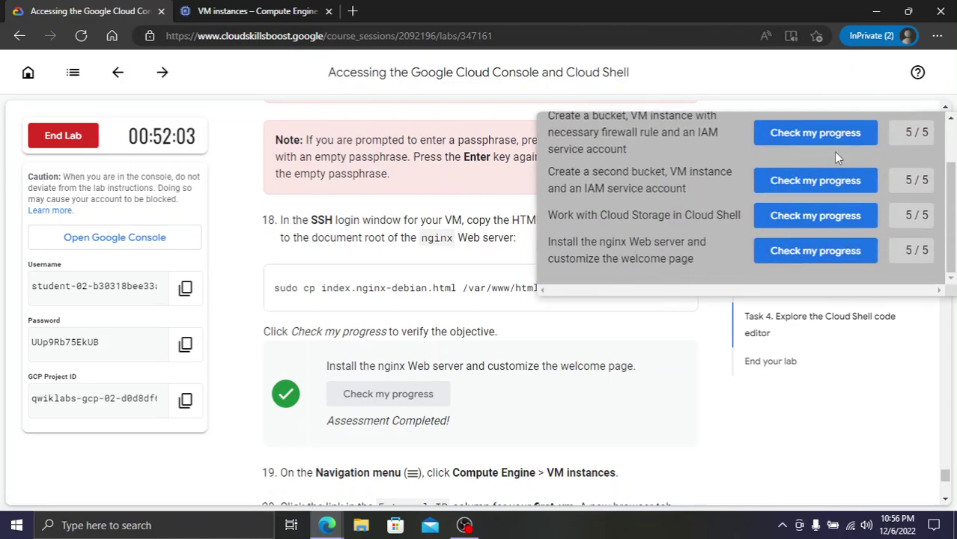
{"action": "scroll", "coordinate": [890, 152], "scroll_direction": "up", "scroll_amount": 2}
{"action": "left_click", "coordinate": [914, 141]}
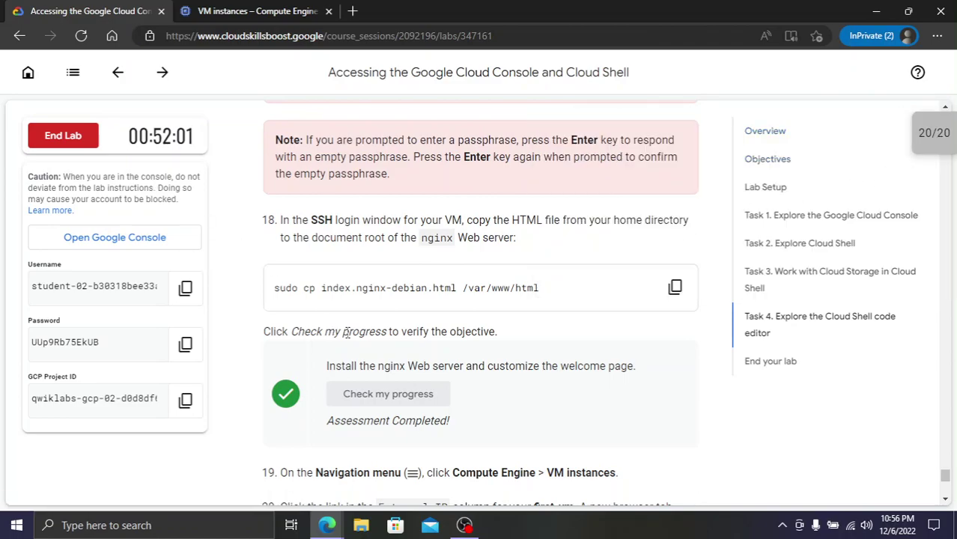
Review the lab's early steps, highlighting the Open Editor wording and the git clone URL
{"action": "scroll", "coordinate": [425, 238], "scroll_direction": "up", "scroll_amount": 6}
{"action": "scroll", "coordinate": [357, 340], "scroll_direction": "up", "scroll_amount": 10}
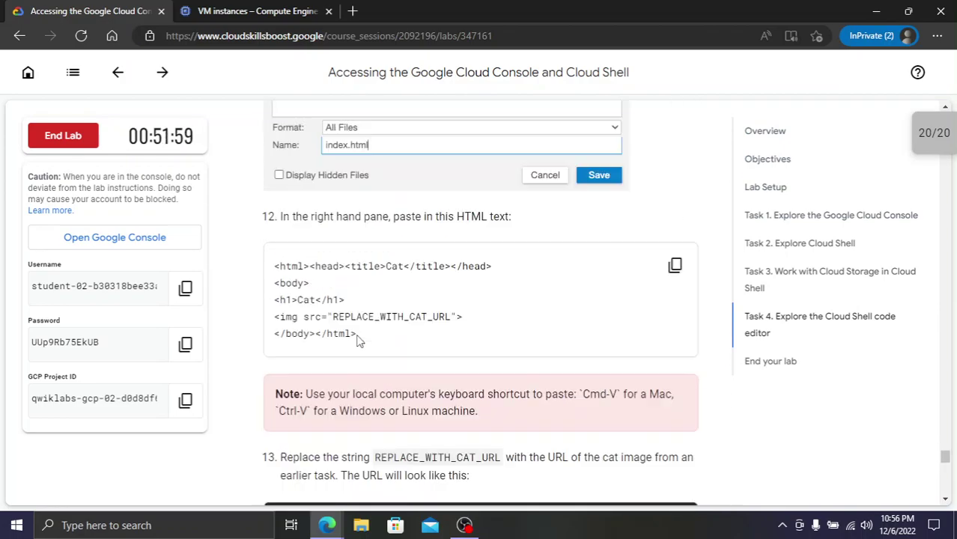
{"action": "scroll", "coordinate": [352, 330], "scroll_direction": "up", "scroll_amount": 15}
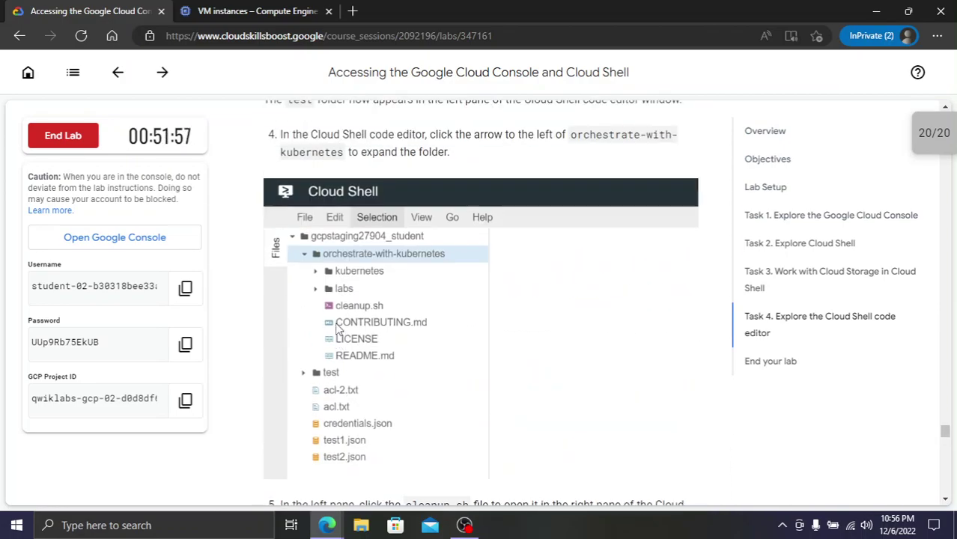
{"action": "scroll", "coordinate": [342, 323], "scroll_direction": "up", "scroll_amount": 3}
{"action": "scroll", "coordinate": [329, 328], "scroll_direction": "down", "scroll_amount": 1}
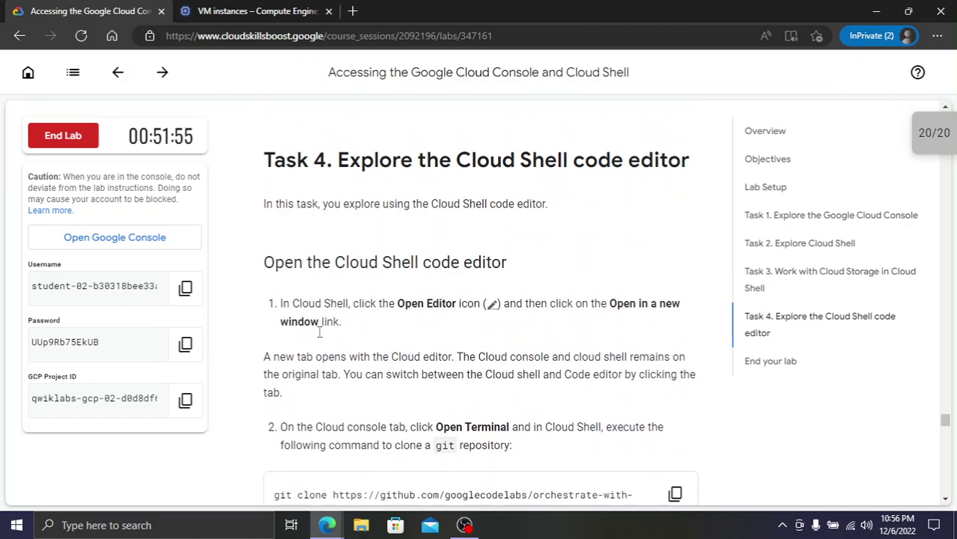
{"action": "left_click_drag", "start_coordinate": [396, 267], "coordinate": [446, 262]}
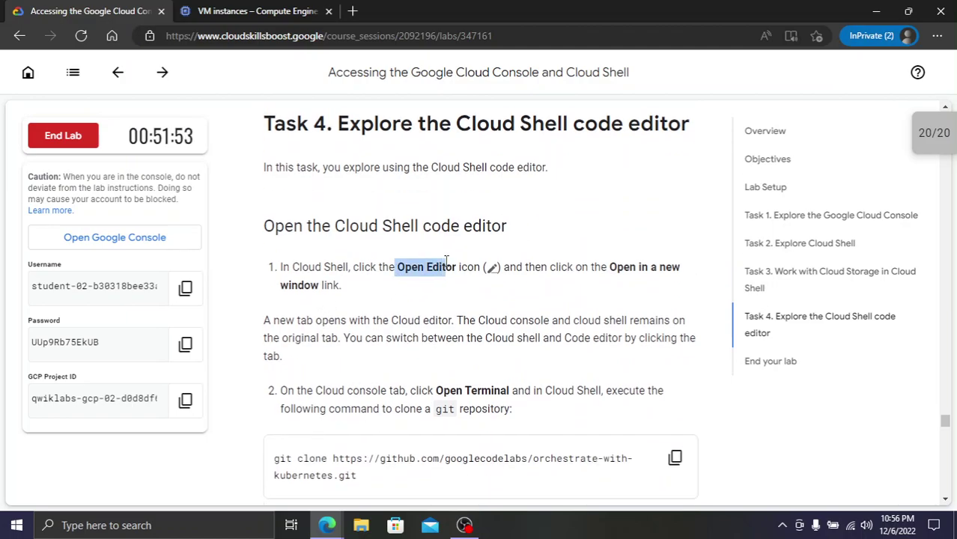
{"action": "scroll", "coordinate": [433, 320], "scroll_direction": "down", "scroll_amount": 3}
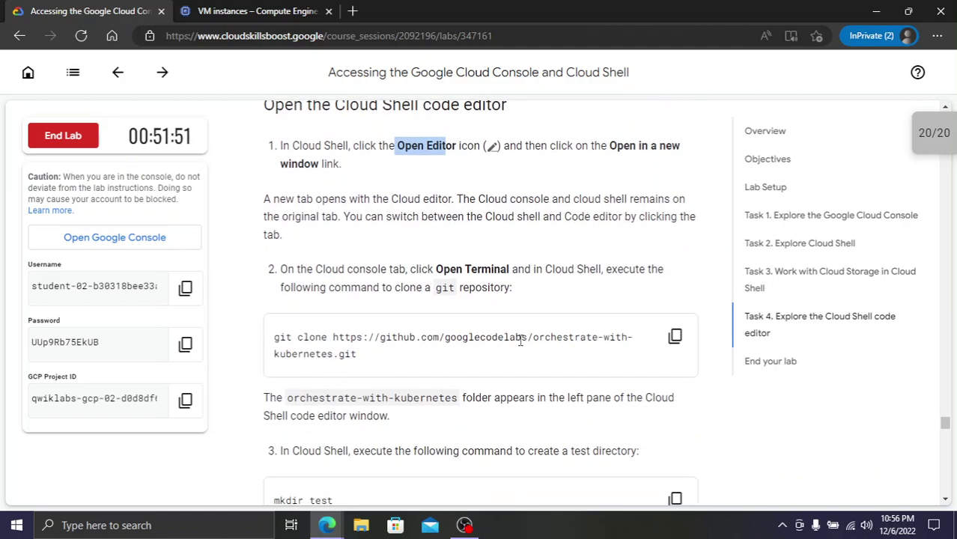
{"action": "left_click_drag", "start_coordinate": [522, 337], "coordinate": [410, 339]}
Copy the mkdir test command from the lab instructions
{"action": "key", "text": "ctrl+Tab"}
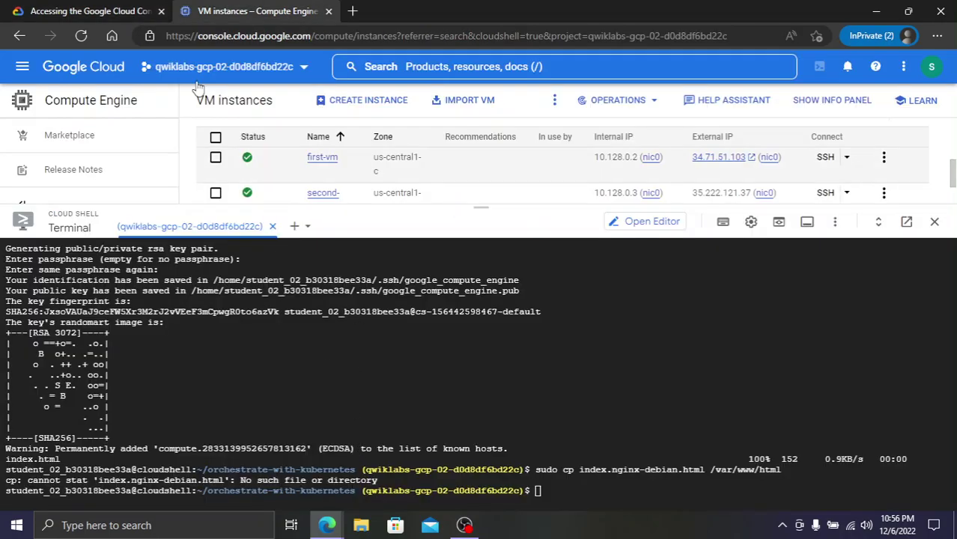
{"action": "key", "text": "ctrl+Tab"}
{"action": "scroll", "coordinate": [413, 335], "scroll_direction": "down", "scroll_amount": 5}
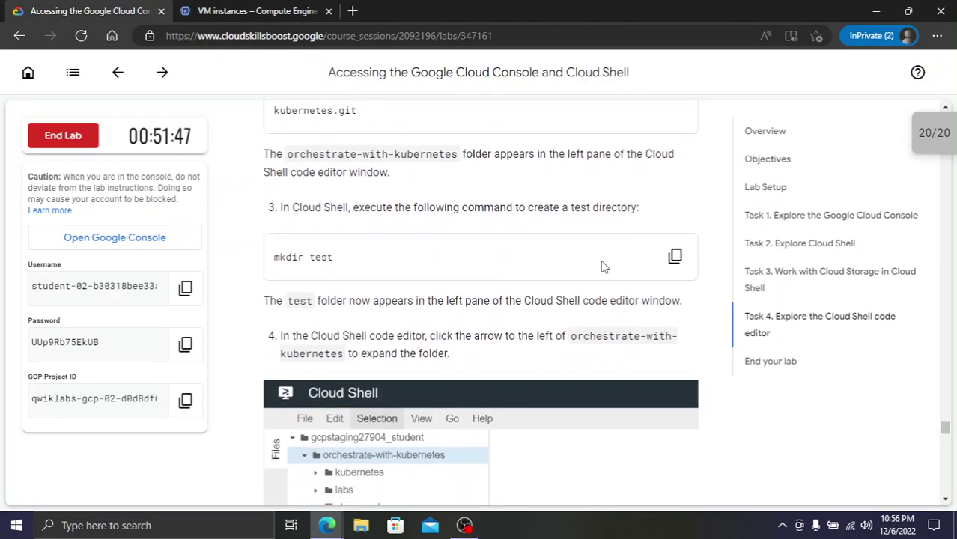
{"action": "left_click", "coordinate": [674, 256]}
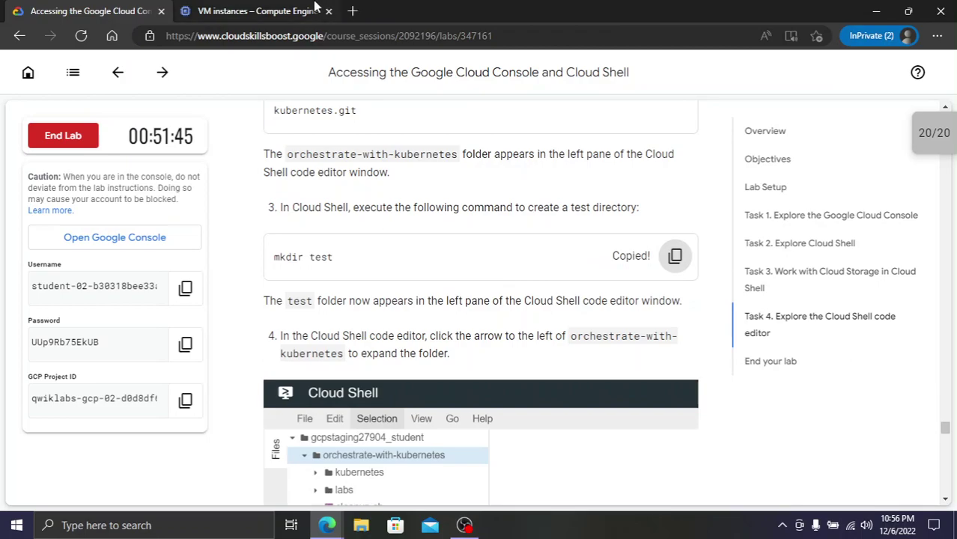
{"action": "left_click", "coordinate": [254, 11]}
{"action": "left_click", "coordinate": [68, 7]}
{"action": "scroll", "coordinate": [461, 325], "scroll_direction": "down", "scroll_amount": 2}
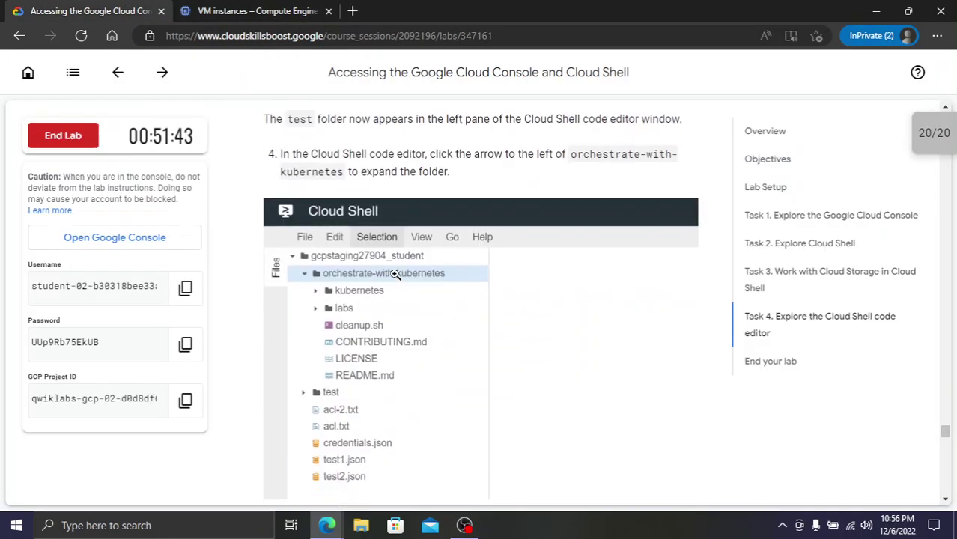
Open the Cloud Shell Editor and collapse the orchestrate-with-kubernetes folder
{"action": "left_click", "coordinate": [258, 11]}
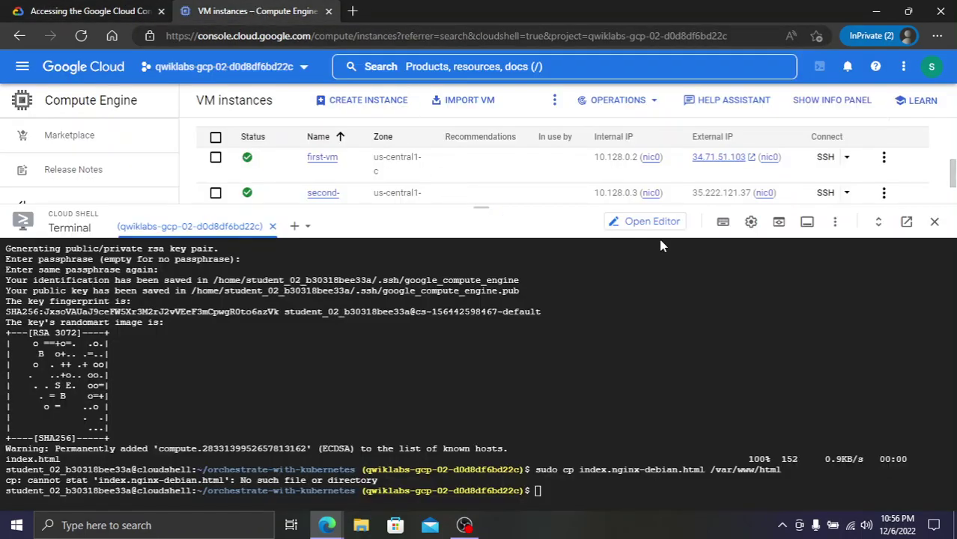
{"action": "left_click", "coordinate": [638, 220]}
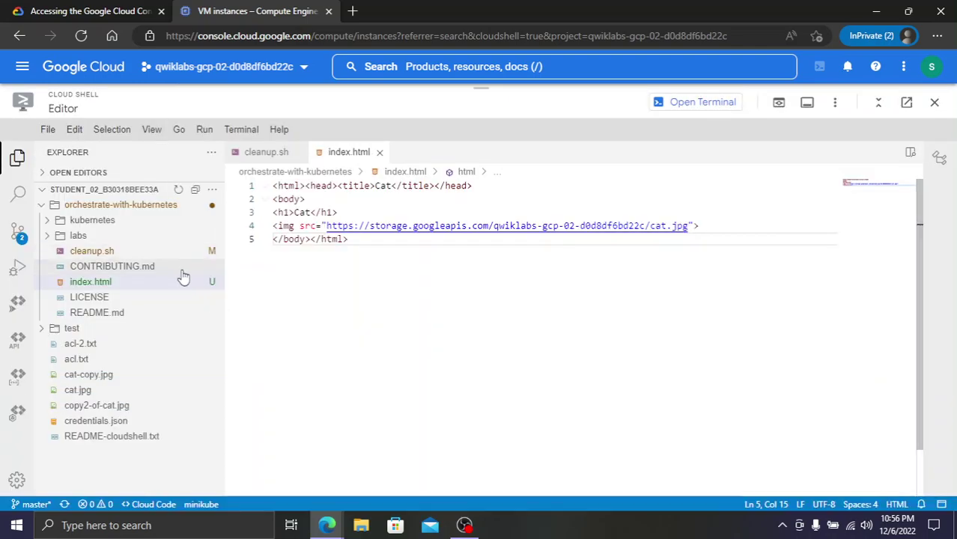
{"action": "left_click", "coordinate": [80, 210]}
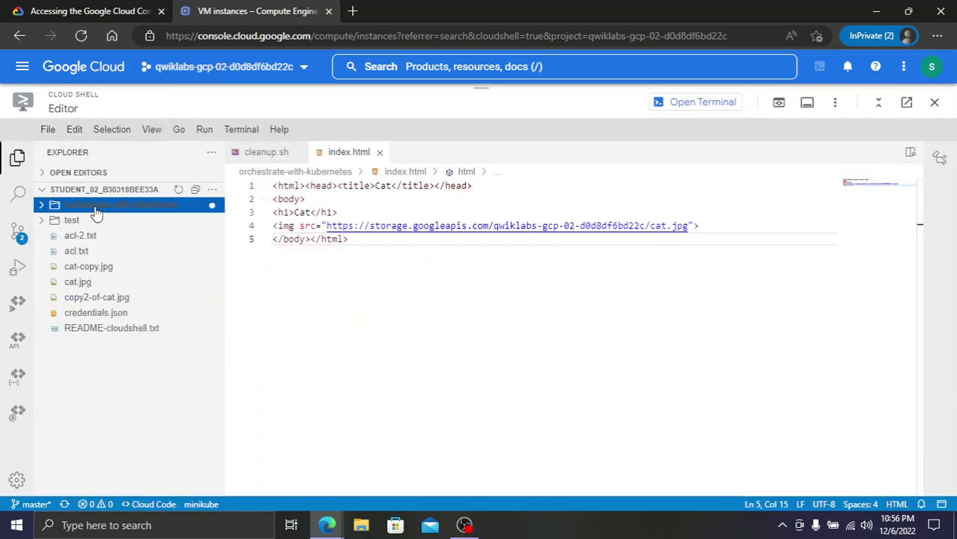
{"action": "right_click", "coordinate": [96, 214]}
Copy the echo Finished cleanup! line from the lab instructions
{"action": "left_click", "coordinate": [94, 17]}
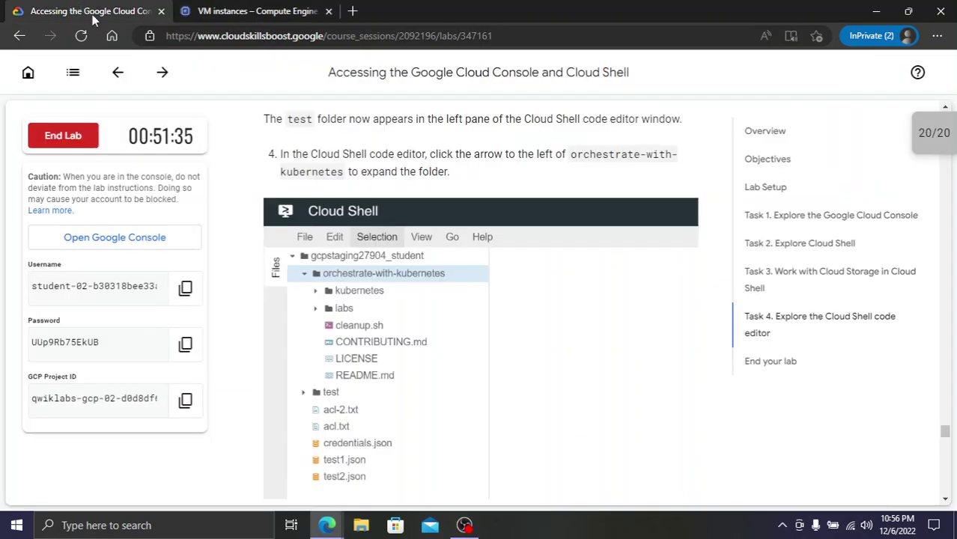
{"action": "scroll", "coordinate": [399, 282], "scroll_direction": "down", "scroll_amount": 5}
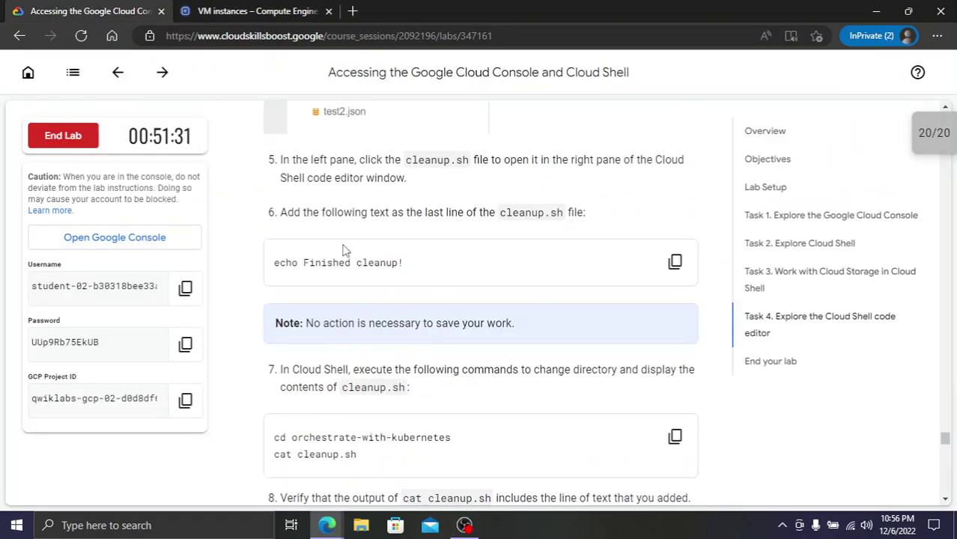
{"action": "left_click", "coordinate": [675, 262]}
{"action": "left_click", "coordinate": [262, 9]}
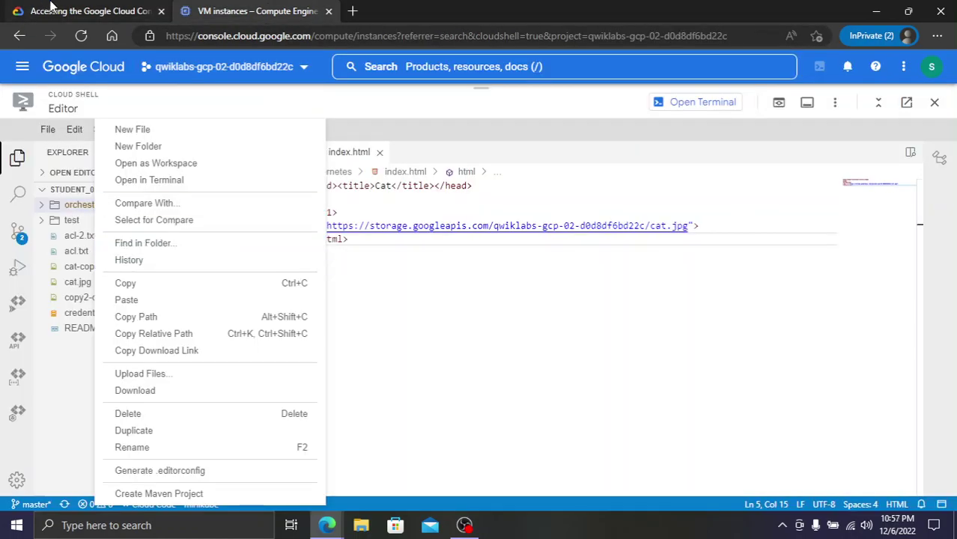
{"action": "left_click", "coordinate": [49, 9]}
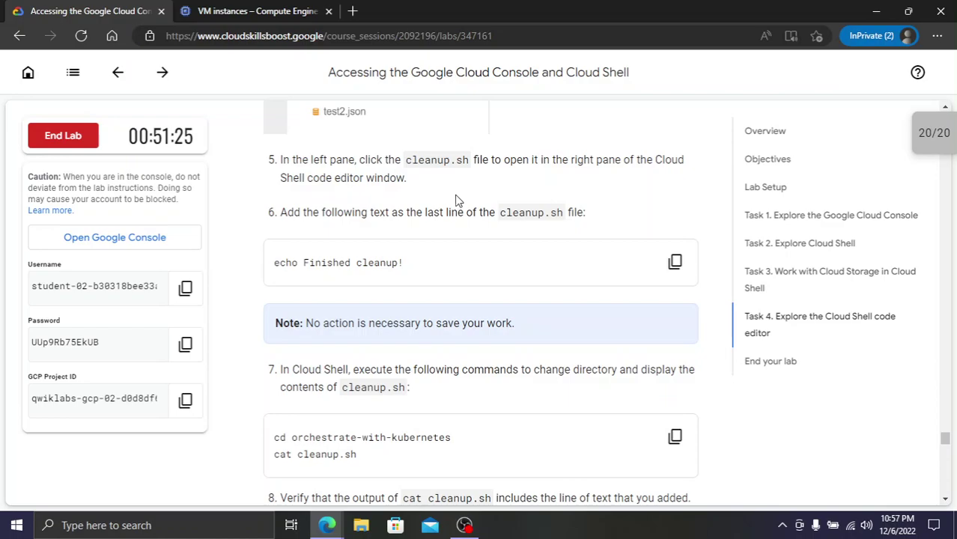
Read through steps 7 to 10, highlighting the folder and file name in step 10
{"action": "scroll", "coordinate": [500, 273], "scroll_direction": "down", "scroll_amount": 1}
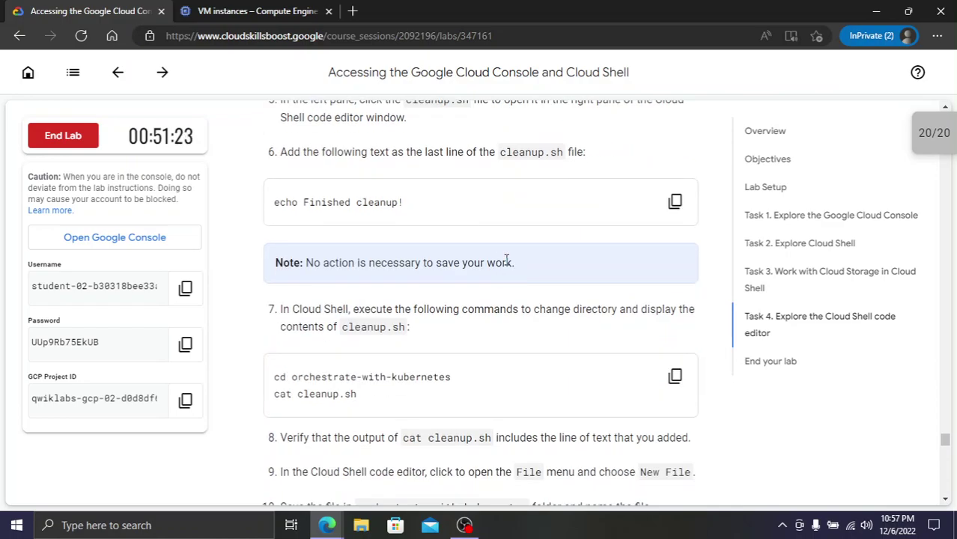
{"action": "scroll", "coordinate": [505, 260], "scroll_direction": "down", "scroll_amount": 1}
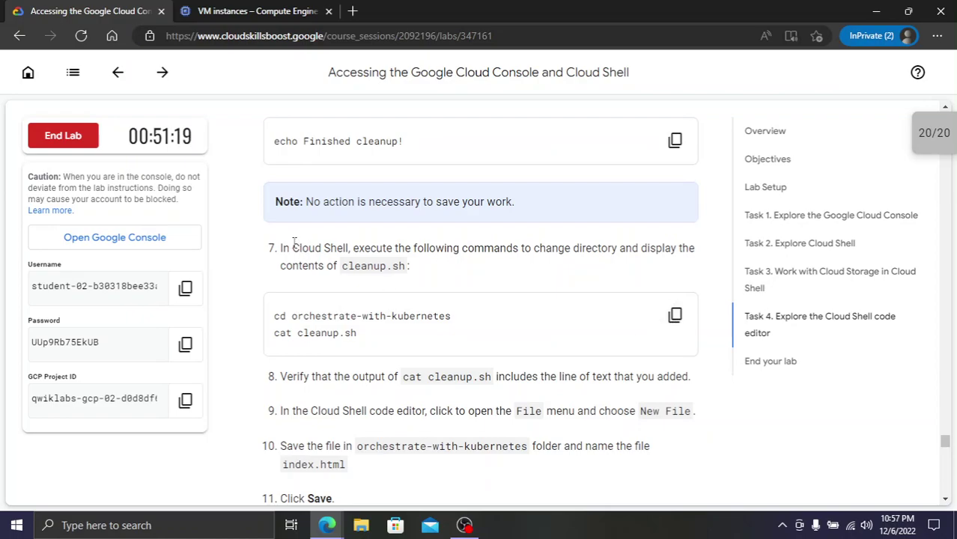
{"action": "left_click_drag", "start_coordinate": [292, 248], "coordinate": [393, 253]}
{"action": "scroll", "coordinate": [411, 279], "scroll_direction": "down", "scroll_amount": 1}
{"action": "left_click_drag", "start_coordinate": [403, 316], "coordinate": [452, 316]}
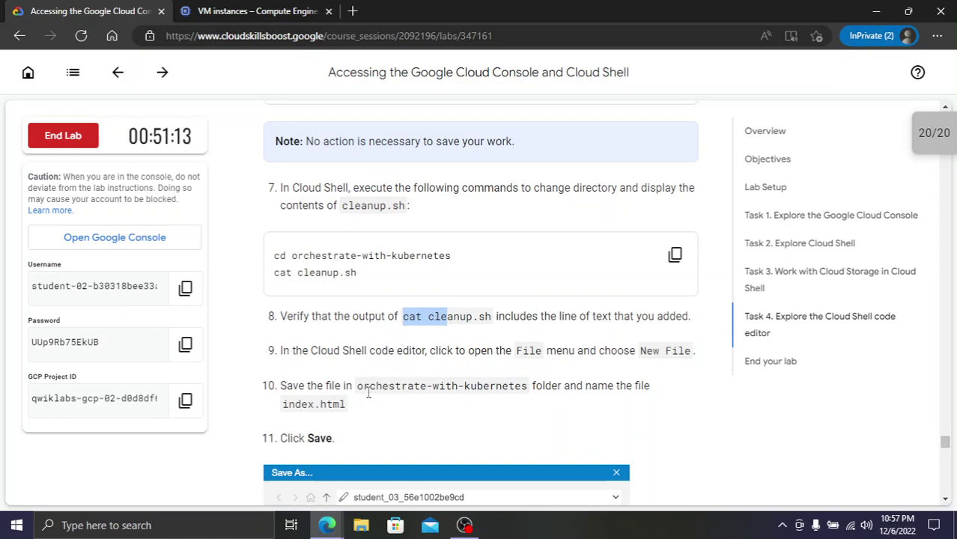
{"action": "left_click_drag", "start_coordinate": [357, 386], "coordinate": [346, 407]}
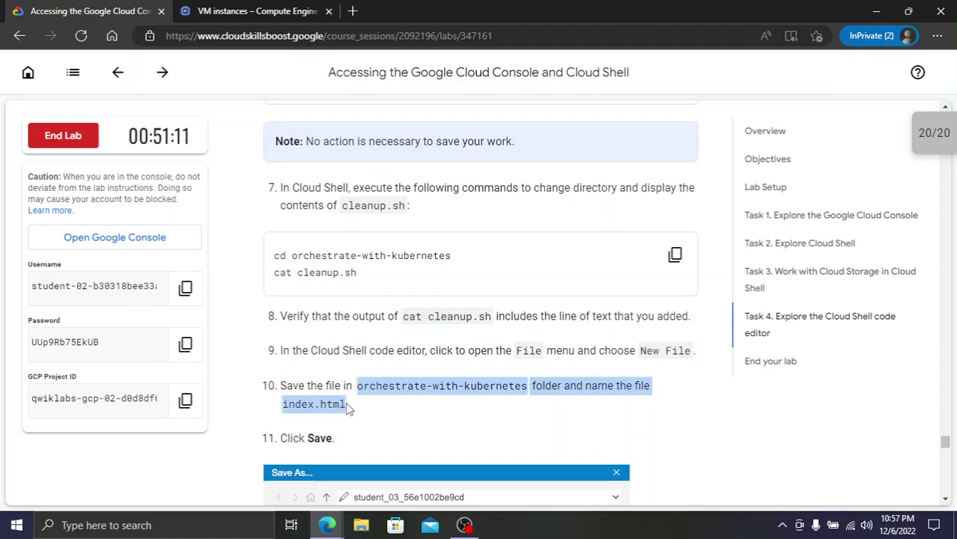
{"action": "scroll", "coordinate": [398, 374], "scroll_direction": "down", "scroll_amount": 3}
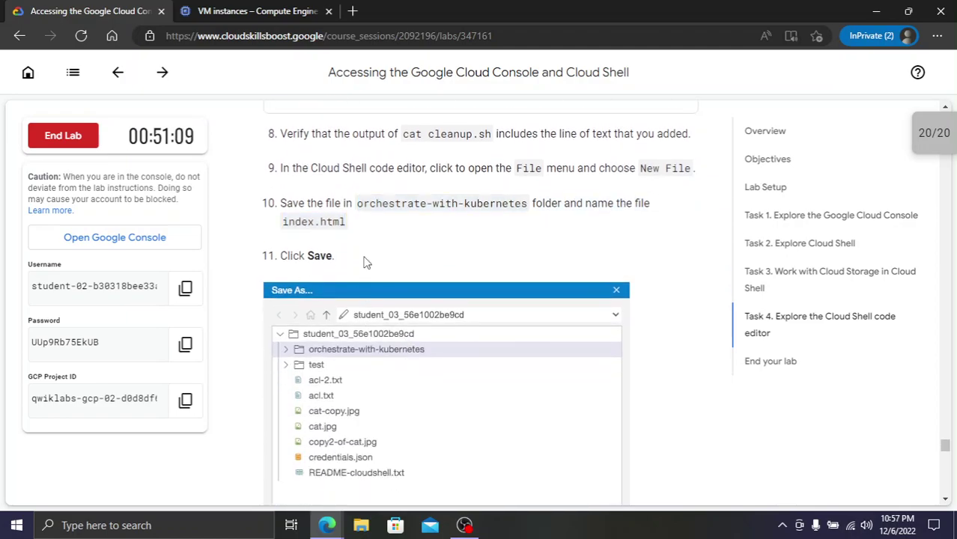
{"action": "scroll", "coordinate": [366, 260], "scroll_direction": "down", "scroll_amount": 6}
{"action": "scroll", "coordinate": [371, 257], "scroll_direction": "down", "scroll_amount": 3}
{"action": "scroll", "coordinate": [370, 257], "scroll_direction": "up", "scroll_amount": 2}
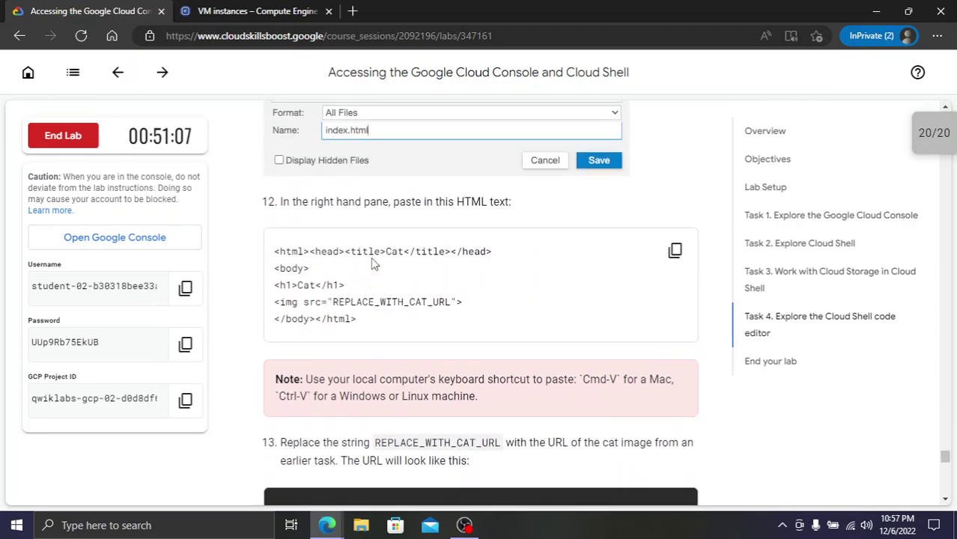
Paste the Cat page HTML into index.html, replacing REPLACE_WITH_CAT_URL with the bucket's cat.jpg URL
{"action": "left_click", "coordinate": [676, 286]}
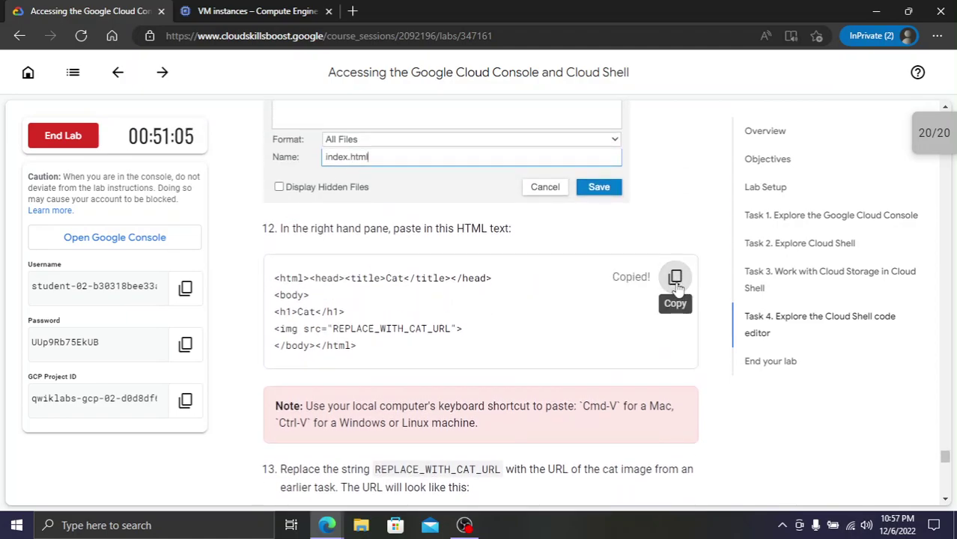
{"action": "left_click", "coordinate": [261, 11]}
{"action": "key", "text": "Escape"}
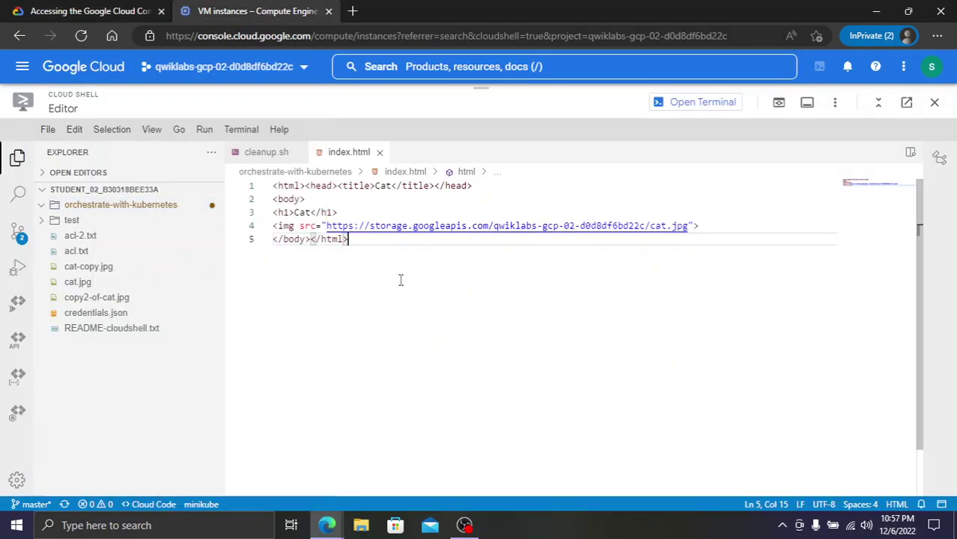
{"action": "key", "text": "ctrl+shift+Tab"}
{"action": "scroll", "coordinate": [402, 271], "scroll_direction": "down", "scroll_amount": 2}
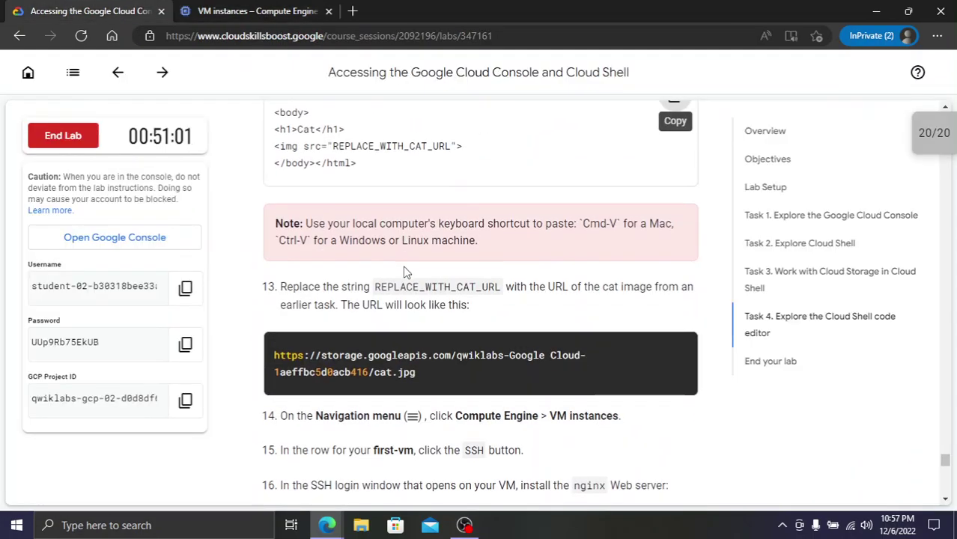
{"action": "left_click", "coordinate": [306, 12]}
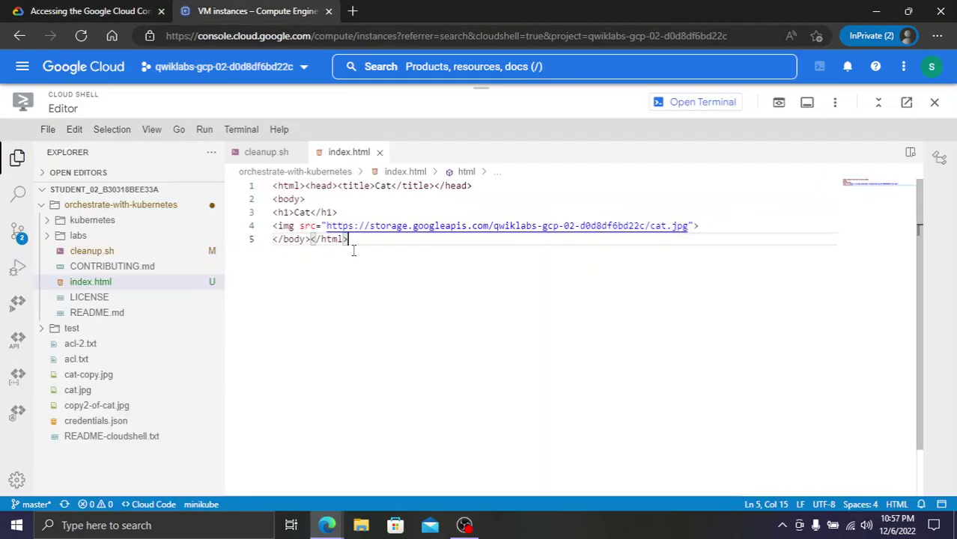
{"action": "left_click_drag", "start_coordinate": [402, 226], "coordinate": [510, 225]}
{"action": "left_click", "coordinate": [83, 11]}
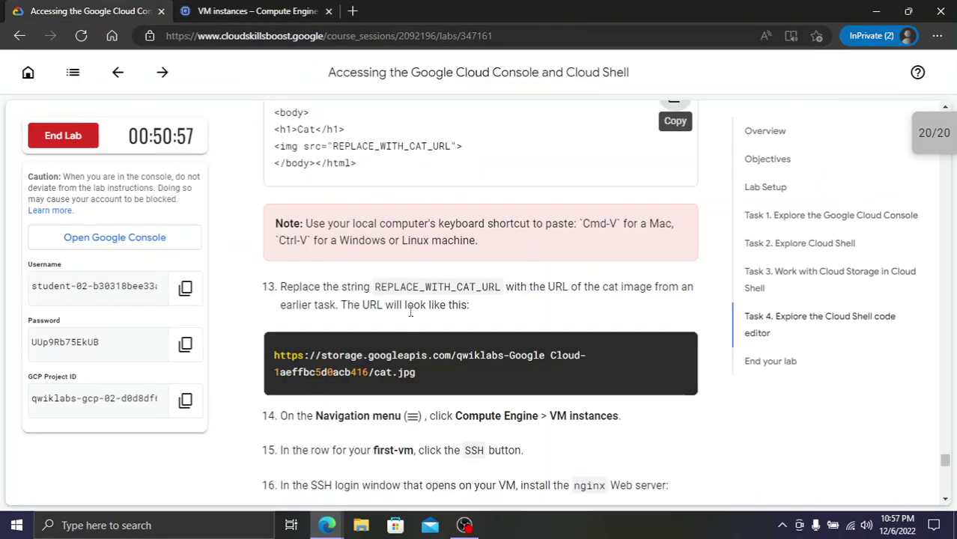
{"action": "scroll", "coordinate": [410, 314], "scroll_direction": "down", "scroll_amount": 3}
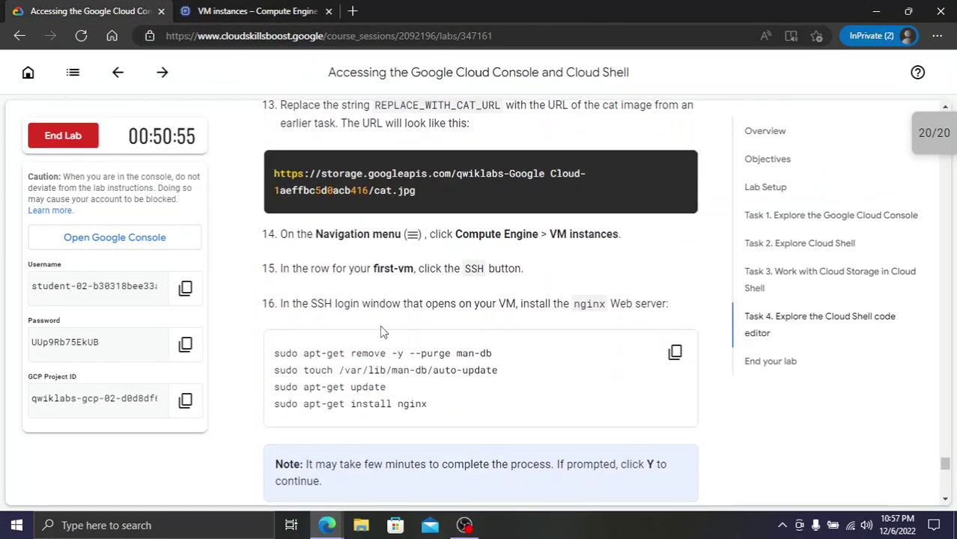
{"action": "left_click", "coordinate": [278, 12]}
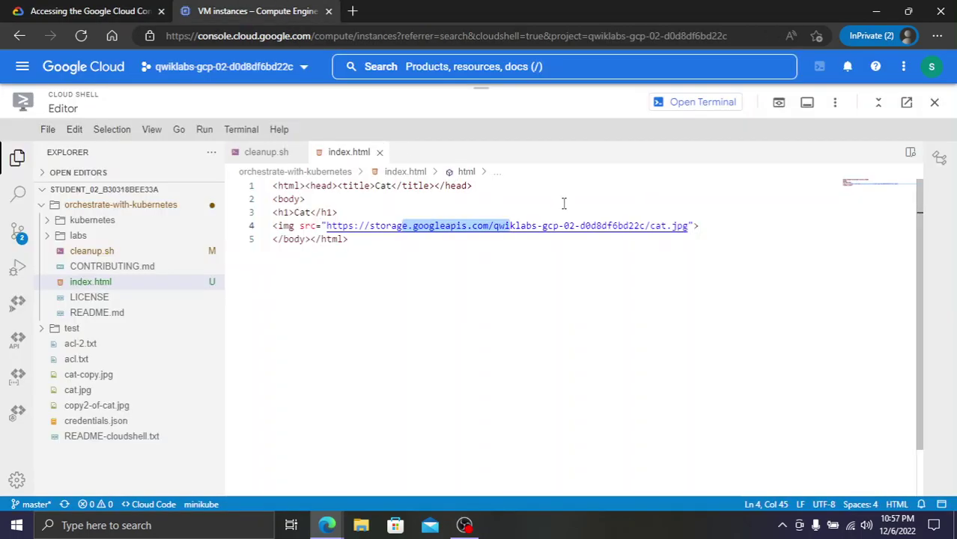
Switch Cloud Shell to the terminal, shrink it to show VM instances, and copy the scp command
{"action": "left_click", "coordinate": [677, 105]}
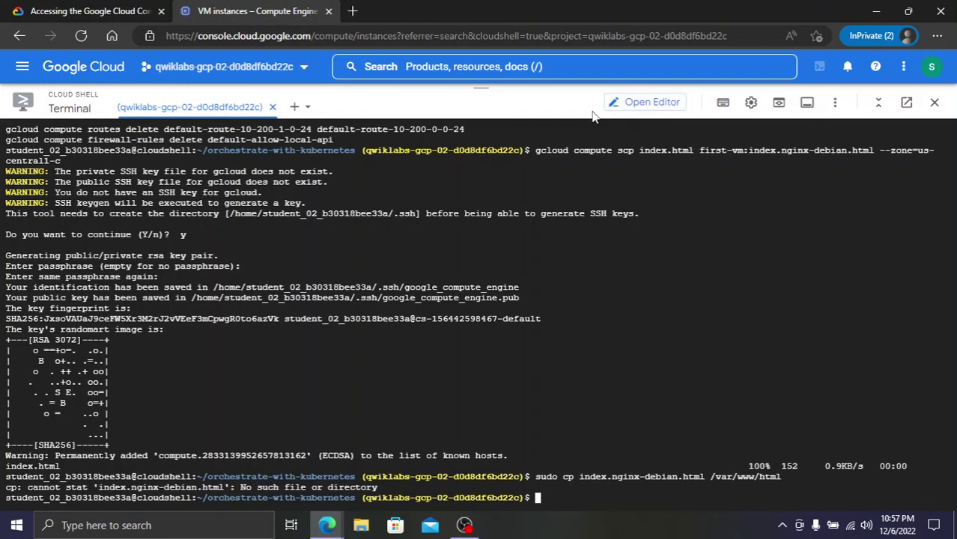
{"action": "left_click_drag", "start_coordinate": [483, 101], "coordinate": [483, 358]}
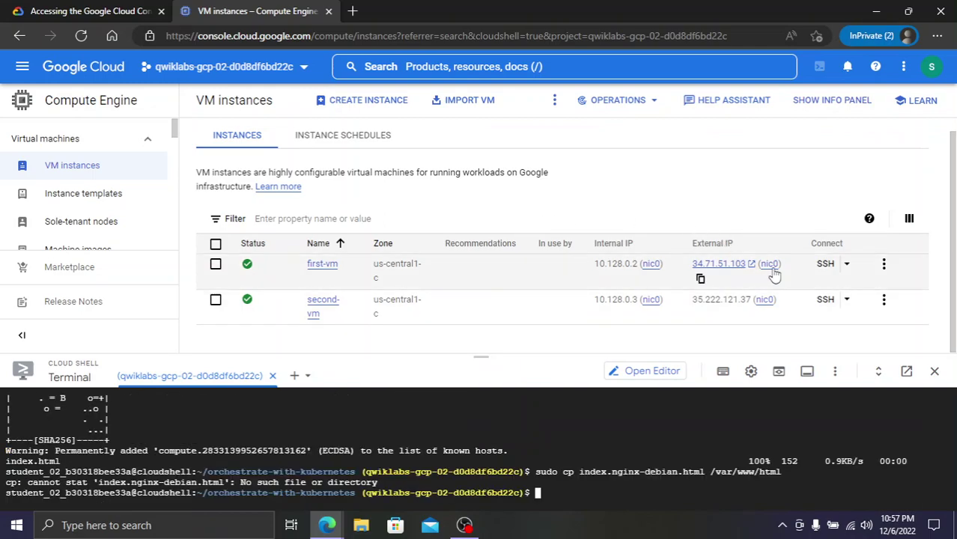
{"action": "left_click", "coordinate": [90, 10]}
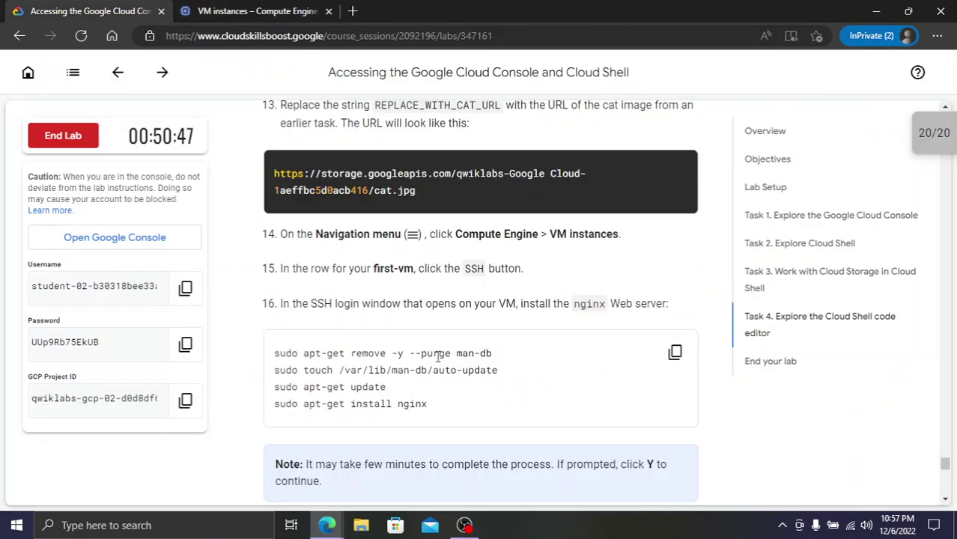
{"action": "scroll", "coordinate": [508, 367], "scroll_direction": "down", "scroll_amount": 4}
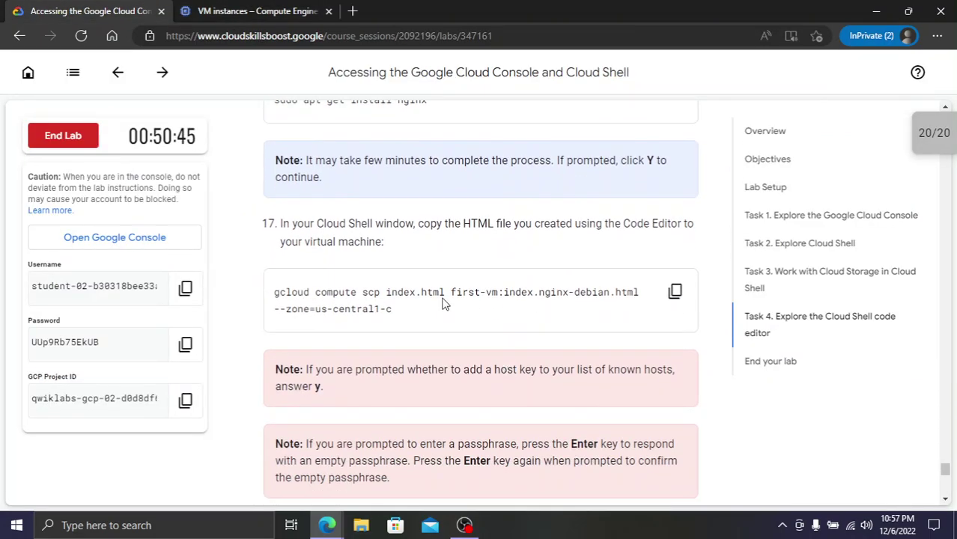
{"action": "left_click", "coordinate": [674, 292]}
{"action": "left_click", "coordinate": [299, 11]}
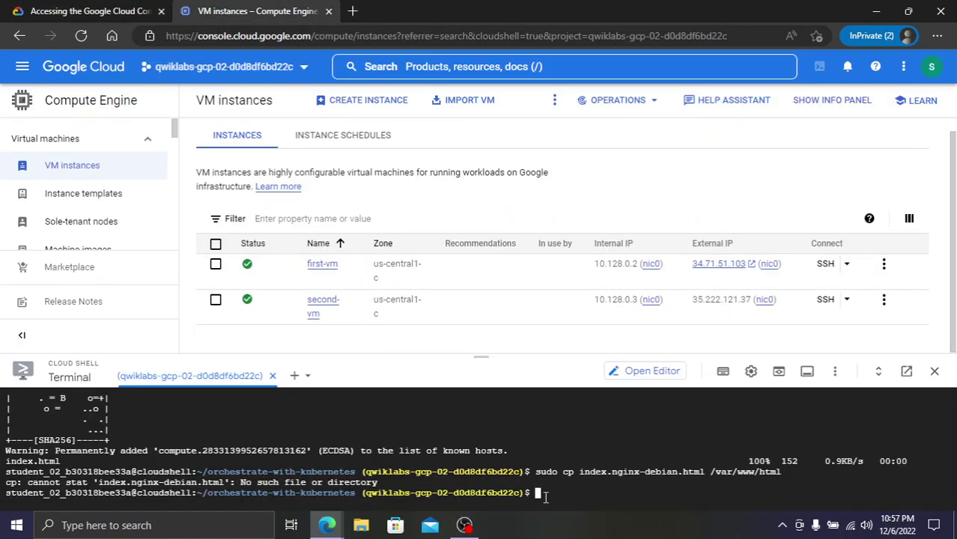
{"action": "left_click", "coordinate": [75, 10]}
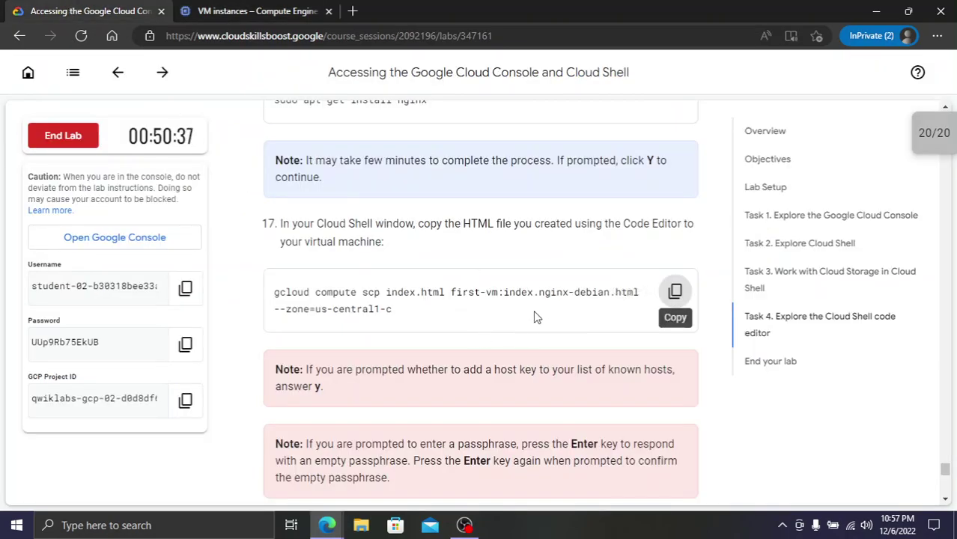
{"action": "scroll", "coordinate": [500, 331], "scroll_direction": "down", "scroll_amount": 4}
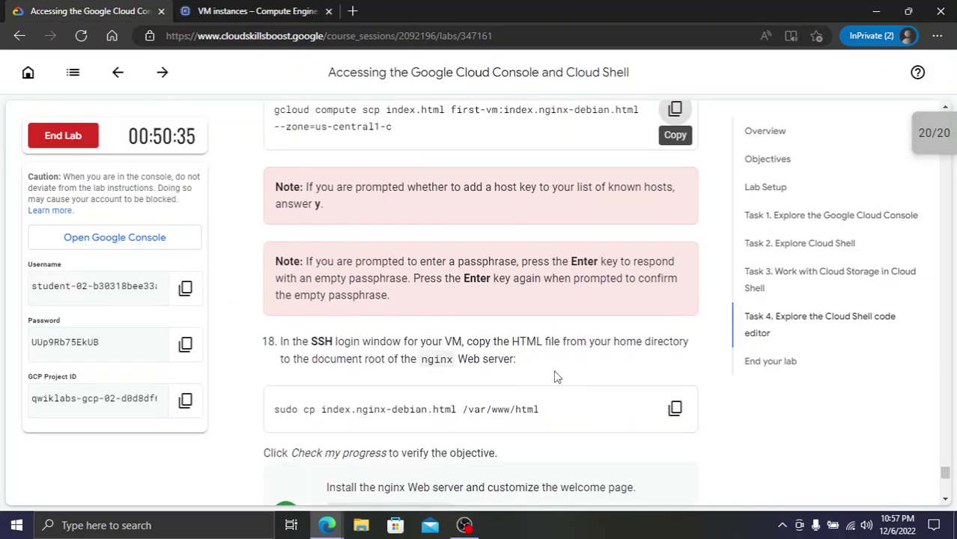
{"action": "scroll", "coordinate": [574, 341], "scroll_direction": "up", "scroll_amount": 3}
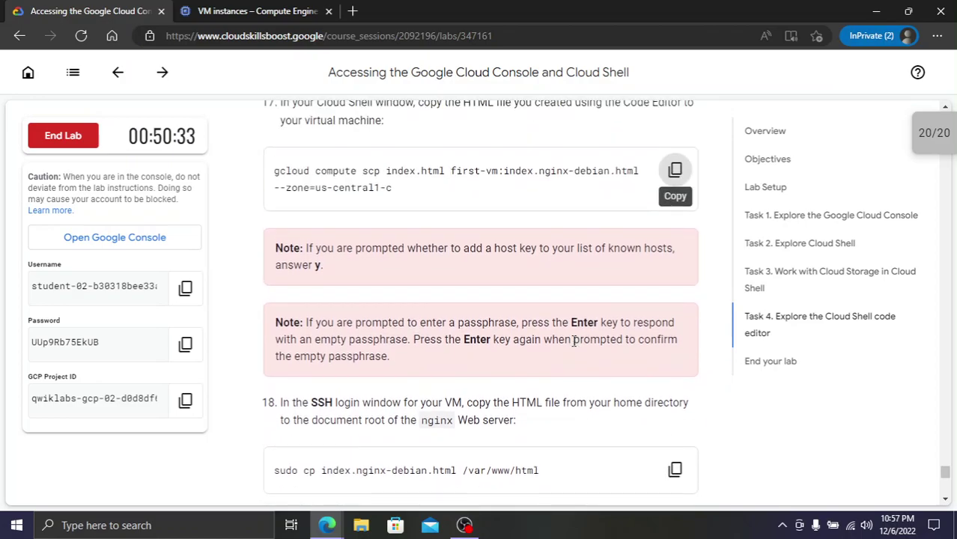
{"action": "scroll", "coordinate": [574, 340], "scroll_direction": "down", "scroll_amount": 2}
Copy step 18's sudo cp into /var/www/html and run it in first-vm's SSH session
{"action": "left_click", "coordinate": [675, 408]}
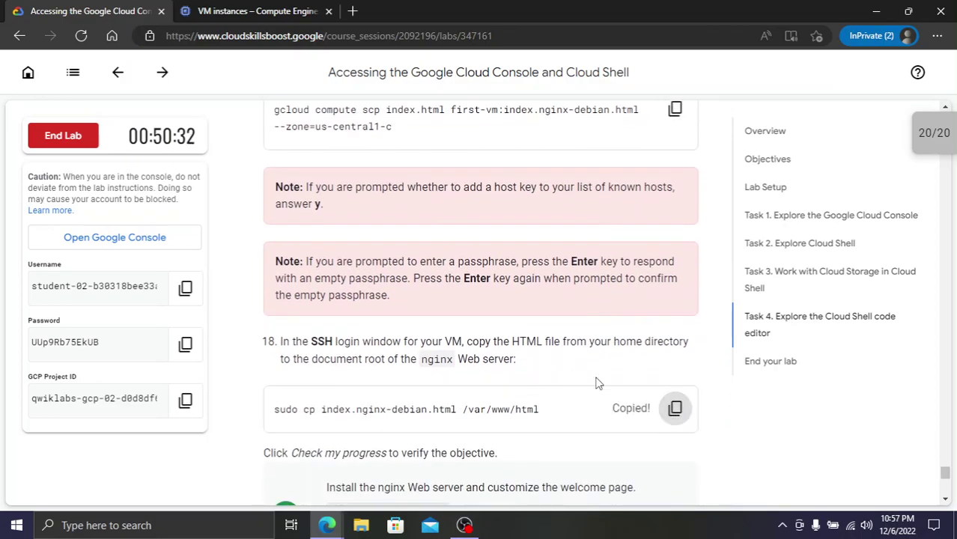
{"action": "left_click", "coordinate": [267, 9]}
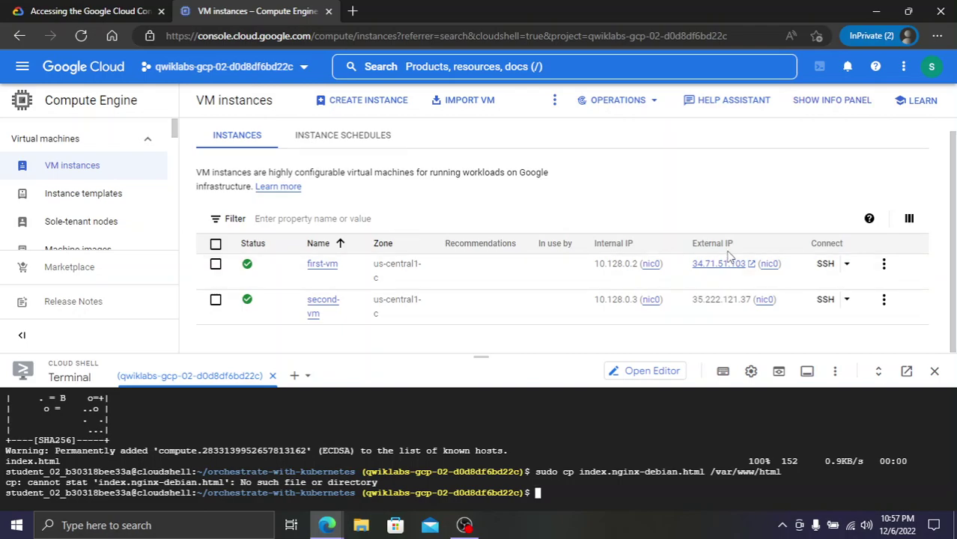
{"action": "key", "text": "alt+Tab"}
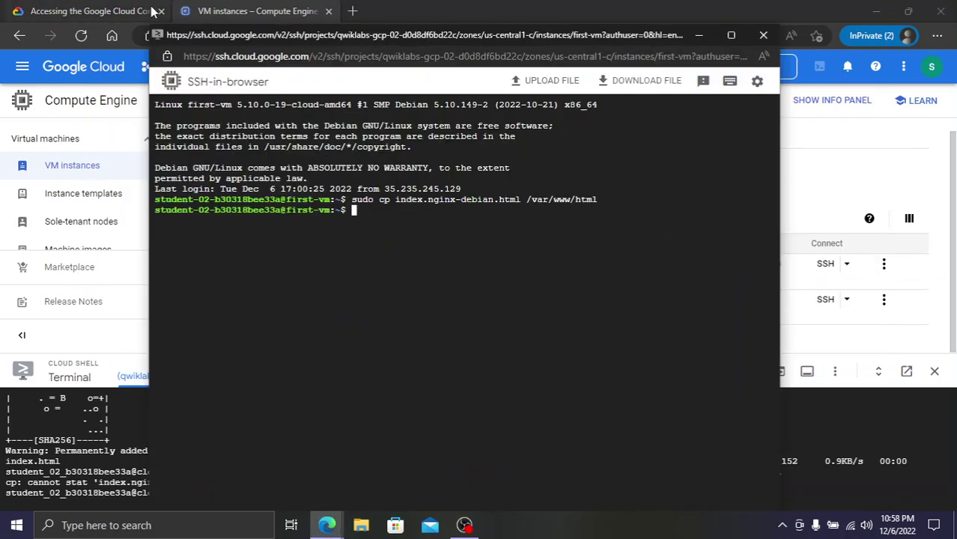
{"action": "left_click", "coordinate": [88, 10]}
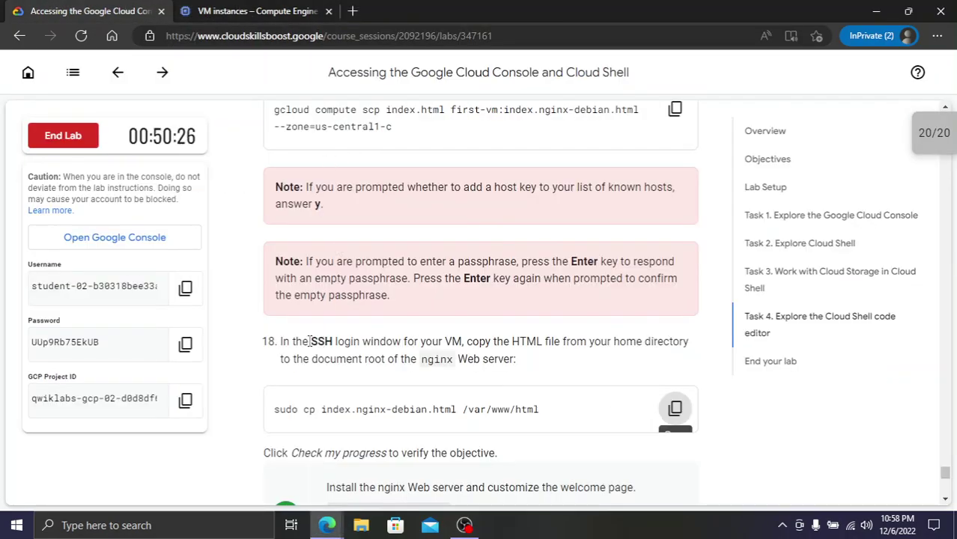
{"action": "left_click_drag", "start_coordinate": [309, 341], "coordinate": [333, 337]}
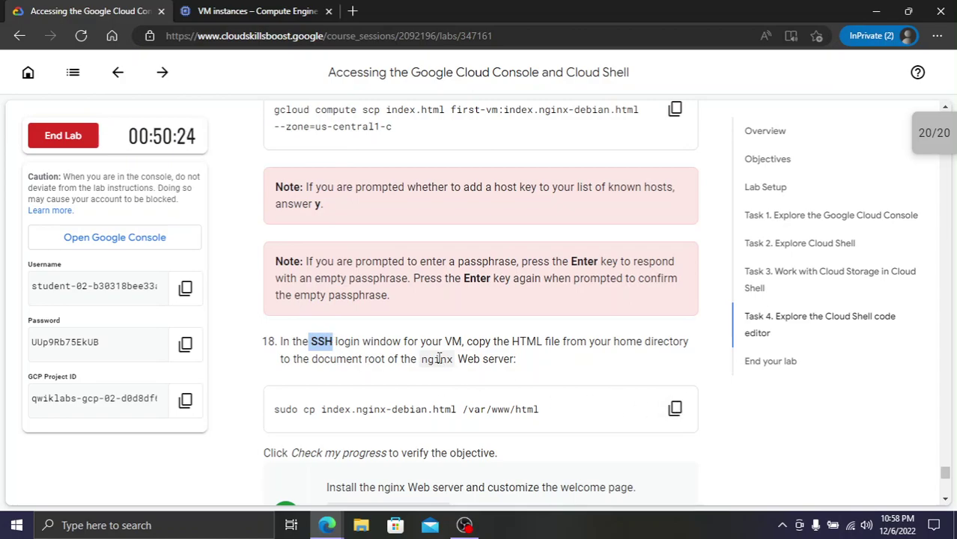
{"action": "left_click", "coordinate": [244, 7]}
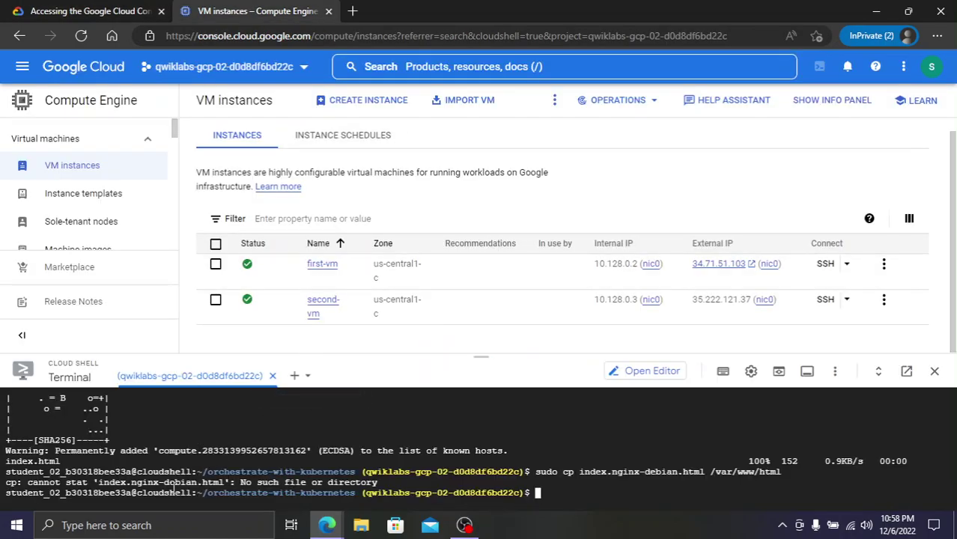
{"action": "left_click_drag", "start_coordinate": [171, 485], "coordinate": [5, 471]}
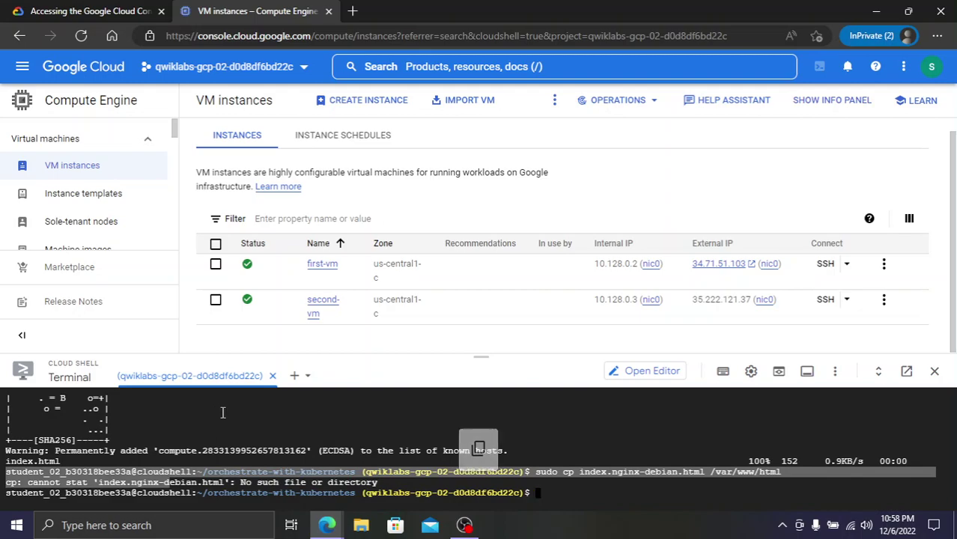
{"action": "key", "text": "ctrl+shift+Tab"}
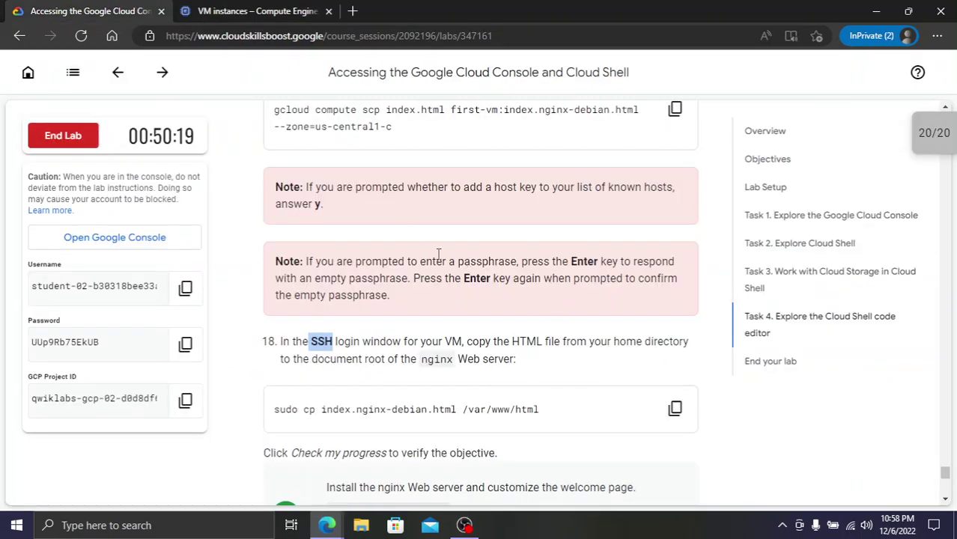
End the lab, submit a five-star rating, and return to the Skills Boost home page
{"action": "left_click", "coordinate": [62, 135]}
{"action": "left_click", "coordinate": [613, 347]}
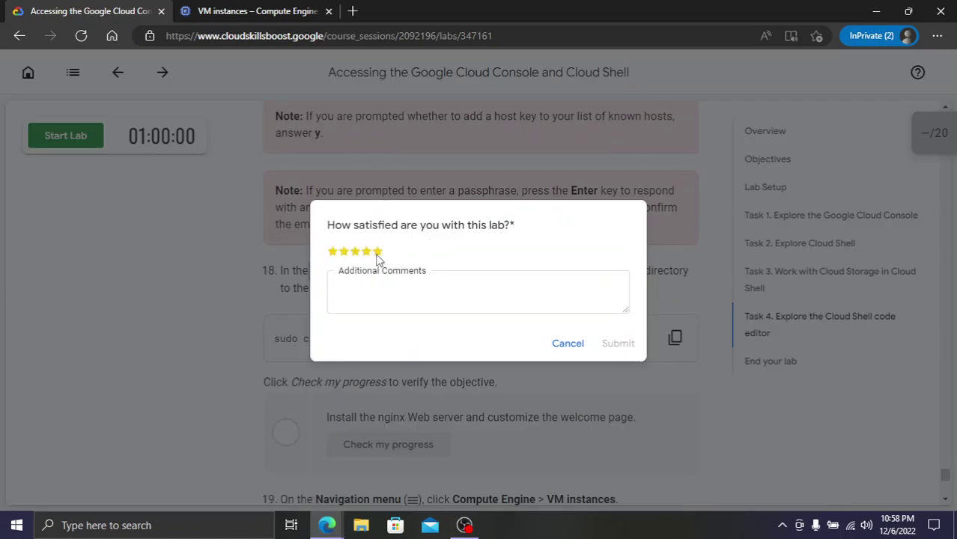
{"action": "left_click", "coordinate": [377, 255]}
{"action": "left_click", "coordinate": [617, 344]}
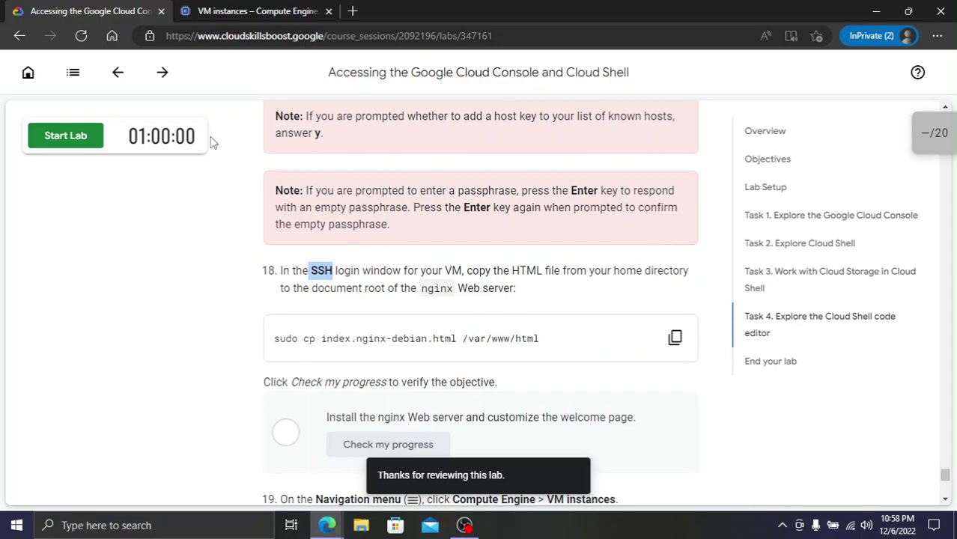
{"action": "left_click", "coordinate": [26, 77]}
Sign out of the Google Cloud Console account from the avatar menu
{"action": "left_click", "coordinate": [258, 11]}
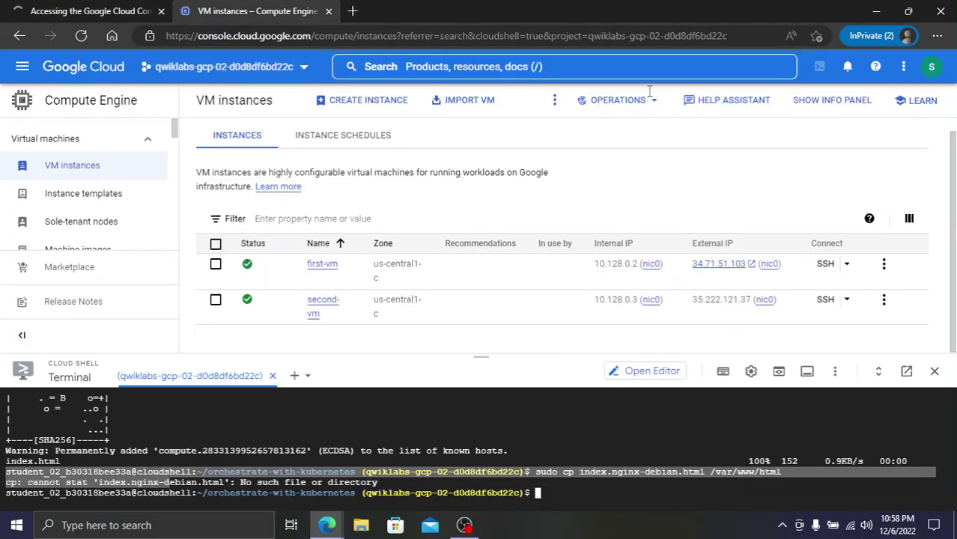
{"action": "left_click", "coordinate": [932, 72]}
{"action": "left_click", "coordinate": [898, 224]}
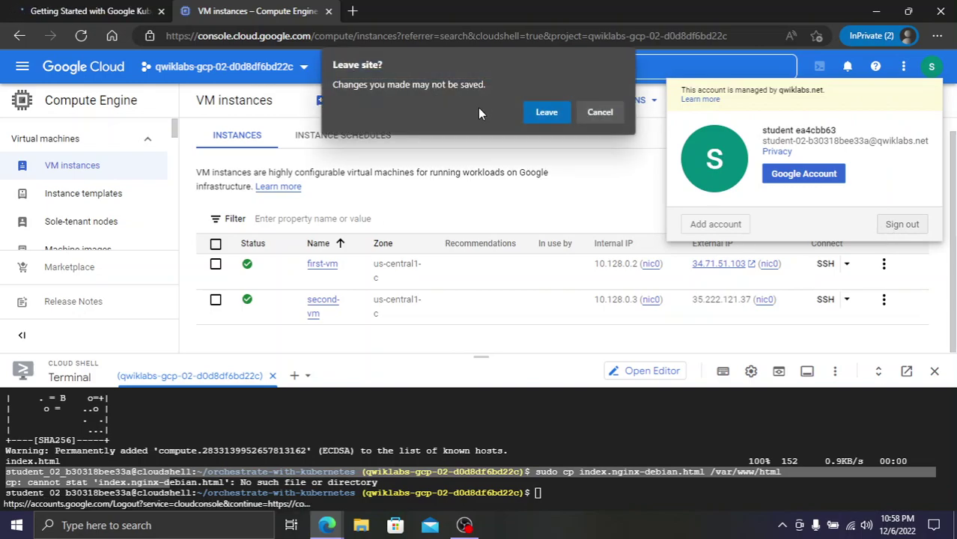
Confirm leaving the console to finish signing out, and close the first-vm SSH window
{"action": "left_click", "coordinate": [551, 116]}
{"action": "mouse_move", "coordinate": [327, 524]}
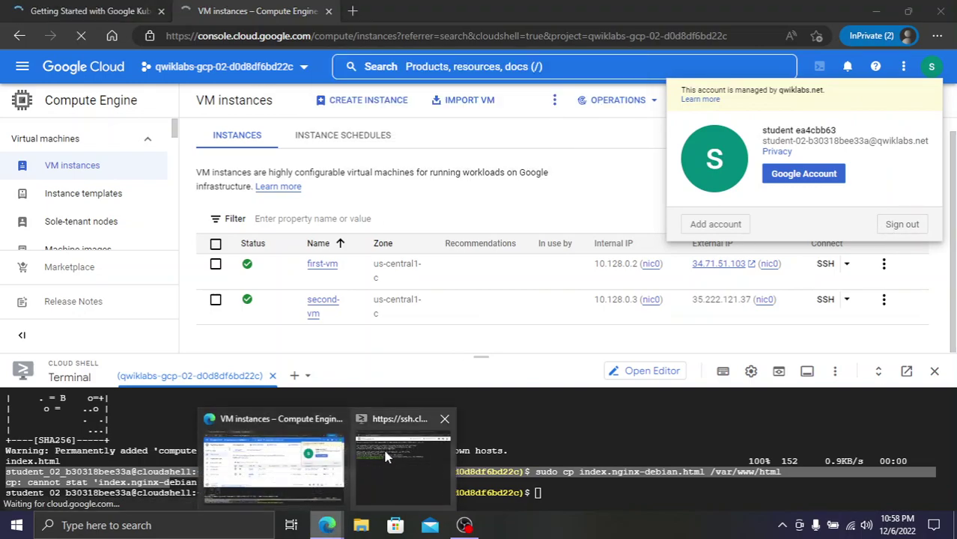
{"action": "left_click", "coordinate": [387, 458]}
{"action": "left_click", "coordinate": [751, 32]}
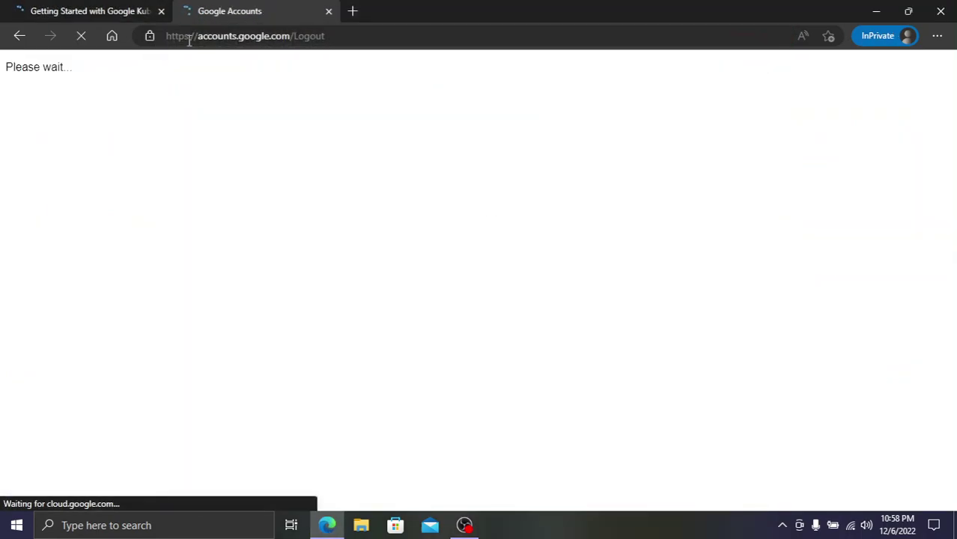
Close the console tab and scroll the course page to the Introduction to Google Cloud module
{"action": "left_click", "coordinate": [109, 9]}
{"action": "left_click", "coordinate": [293, 8]}
{"action": "left_click", "coordinate": [327, 11]}
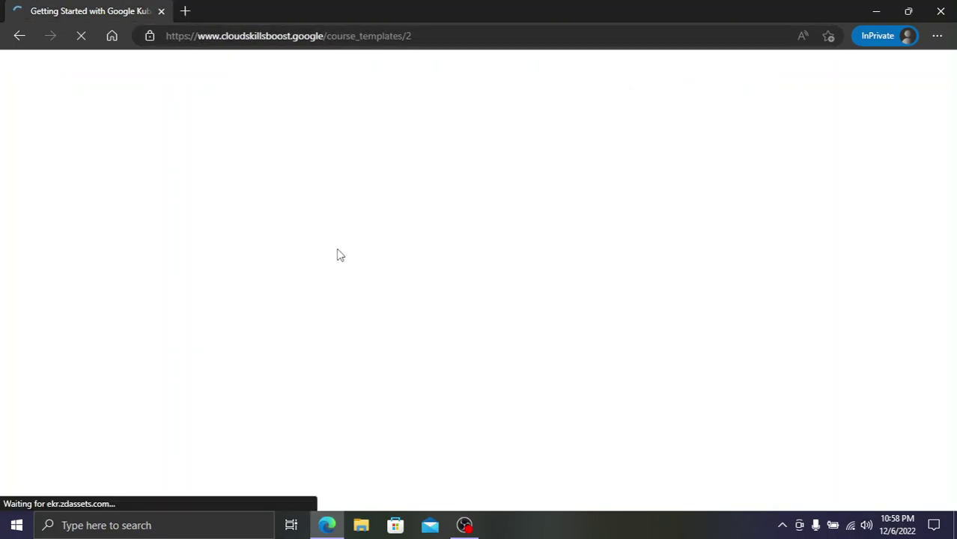
{"action": "scroll", "coordinate": [433, 280], "scroll_direction": "down", "scroll_amount": 10}
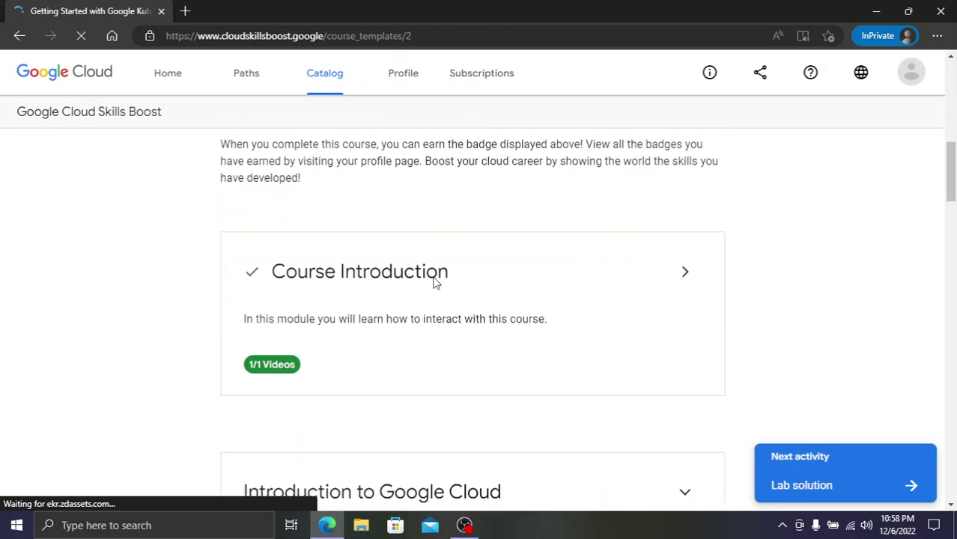
{"action": "scroll", "coordinate": [433, 280], "scroll_direction": "down", "scroll_amount": 10}
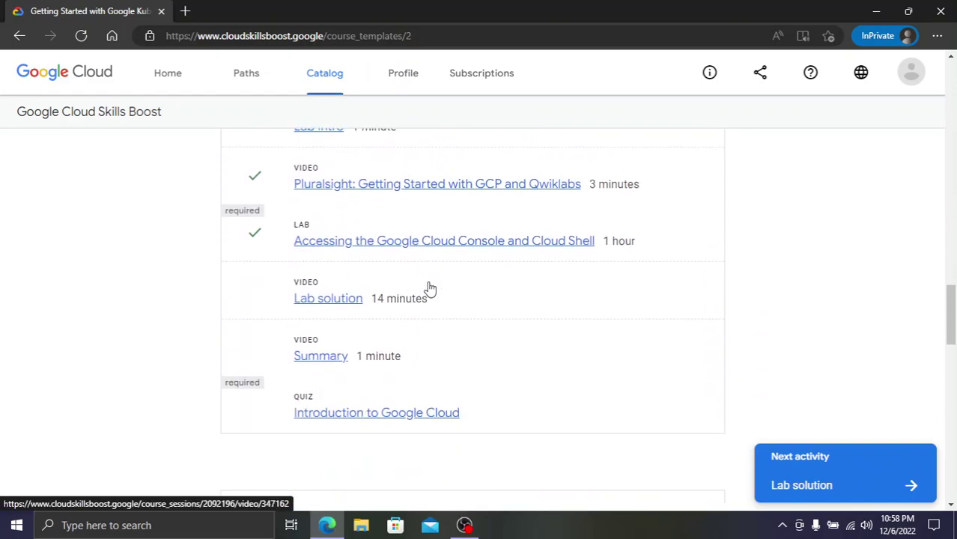
Open the Introduction to Google Cloud quiz results (80%) with the course outline shown
{"action": "left_click", "coordinate": [325, 412]}
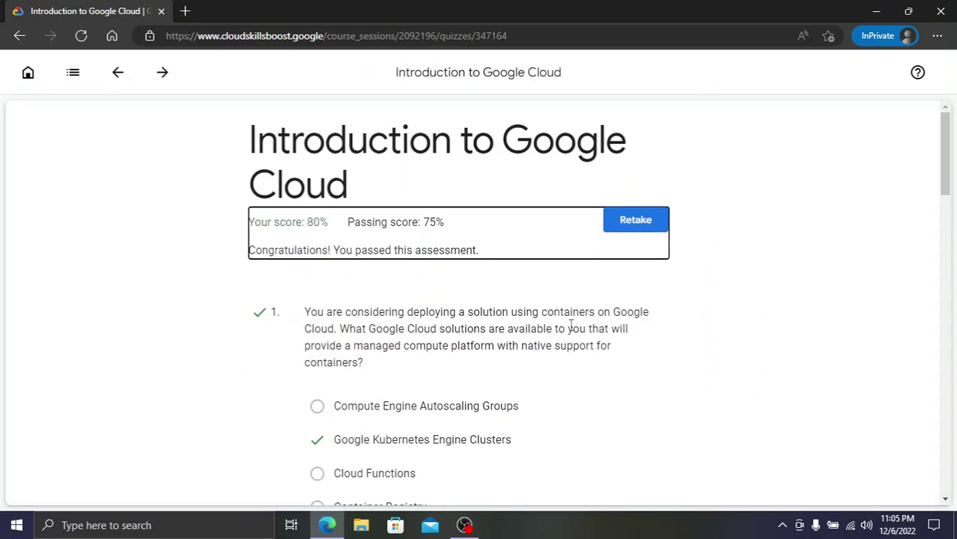
{"action": "left_click", "coordinate": [72, 71]}
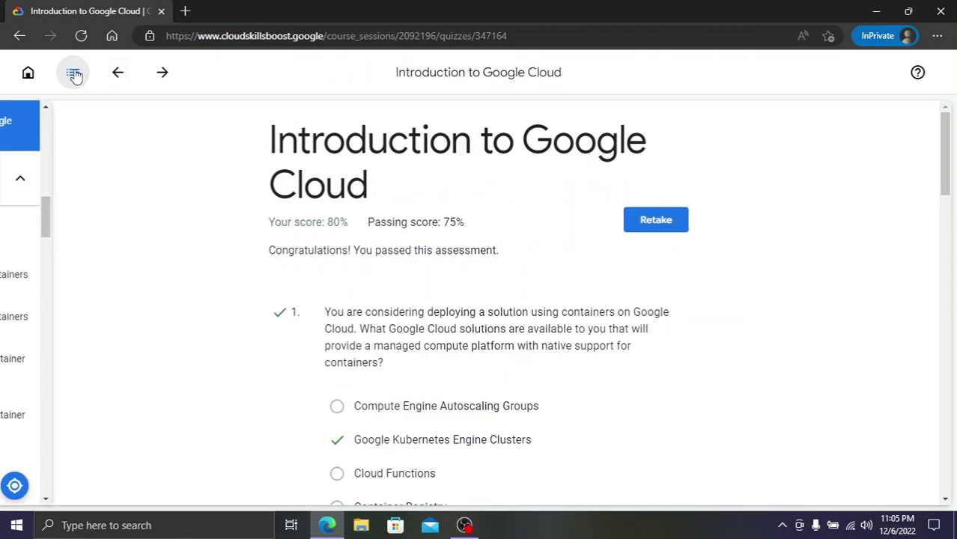
{"action": "scroll", "coordinate": [85, 216], "scroll_direction": "up", "scroll_amount": 2}
{"action": "scroll", "coordinate": [100, 232], "scroll_direction": "up", "scroll_amount": 8}
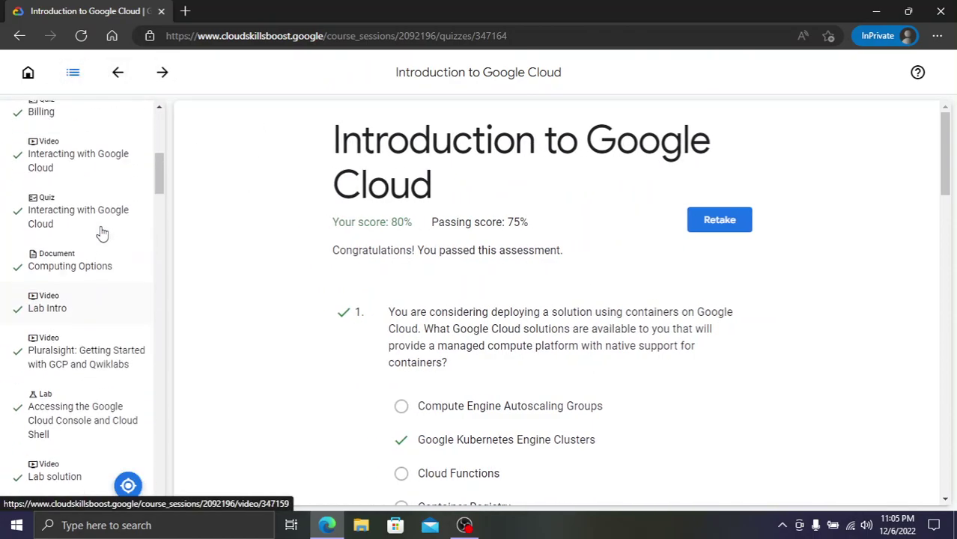
{"action": "scroll", "coordinate": [100, 232], "scroll_direction": "down", "scroll_amount": 3}
{"action": "scroll", "coordinate": [452, 290], "scroll_direction": "down", "scroll_amount": 2}
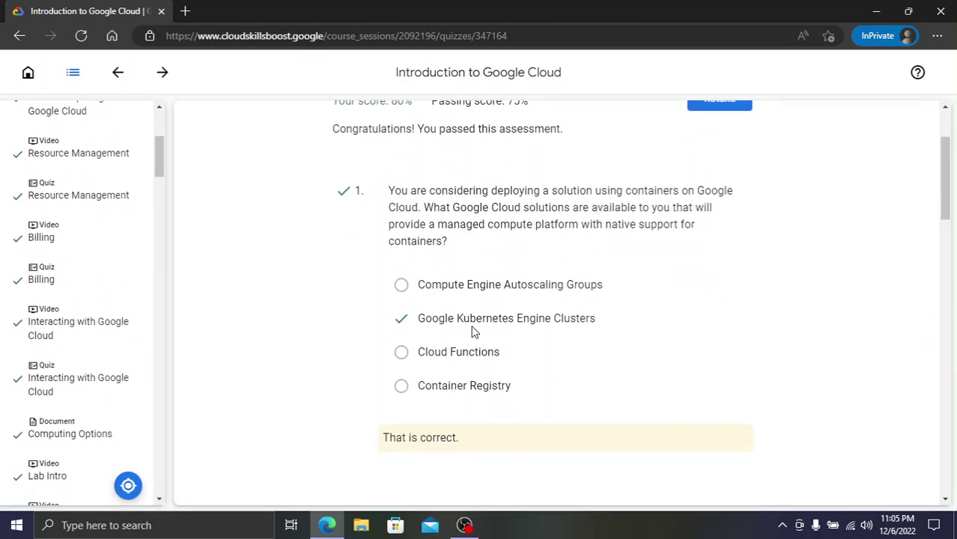
{"action": "scroll", "coordinate": [597, 348], "scroll_direction": "down", "scroll_amount": 4}
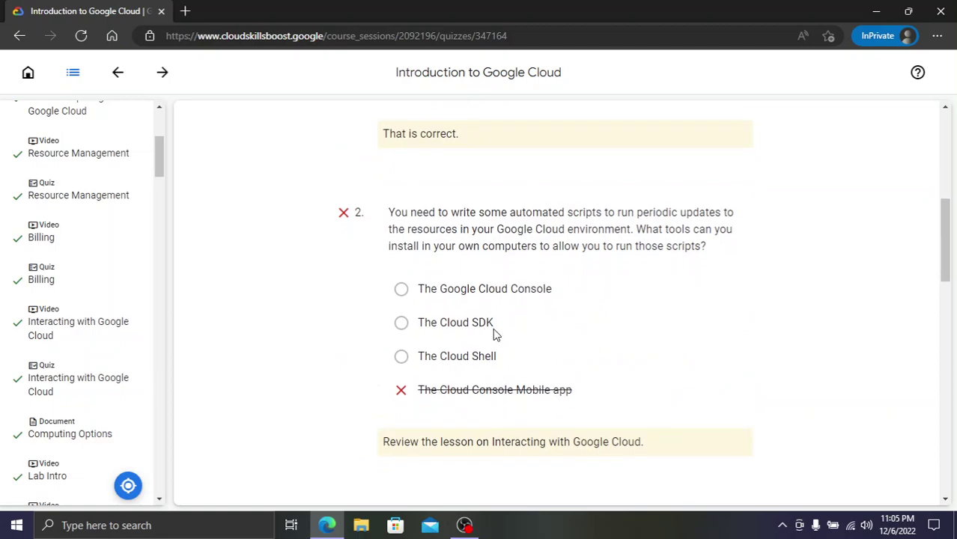
Review the graded answers, including 'The Cloud SDK' and question 5's correct answer
{"action": "left_click_drag", "start_coordinate": [500, 323], "coordinate": [419, 323]}
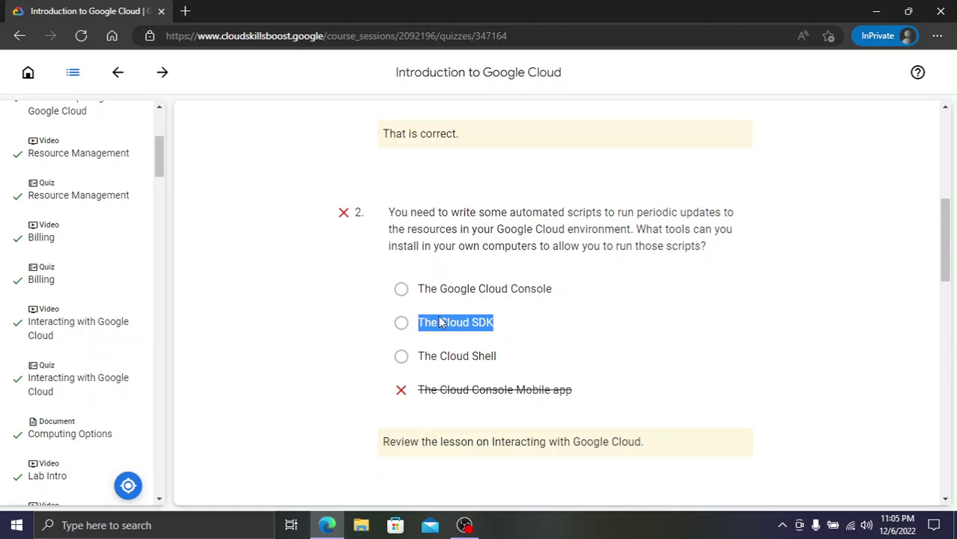
{"action": "left_click", "coordinate": [441, 323]}
{"action": "scroll", "coordinate": [464, 332], "scroll_direction": "down", "scroll_amount": 4}
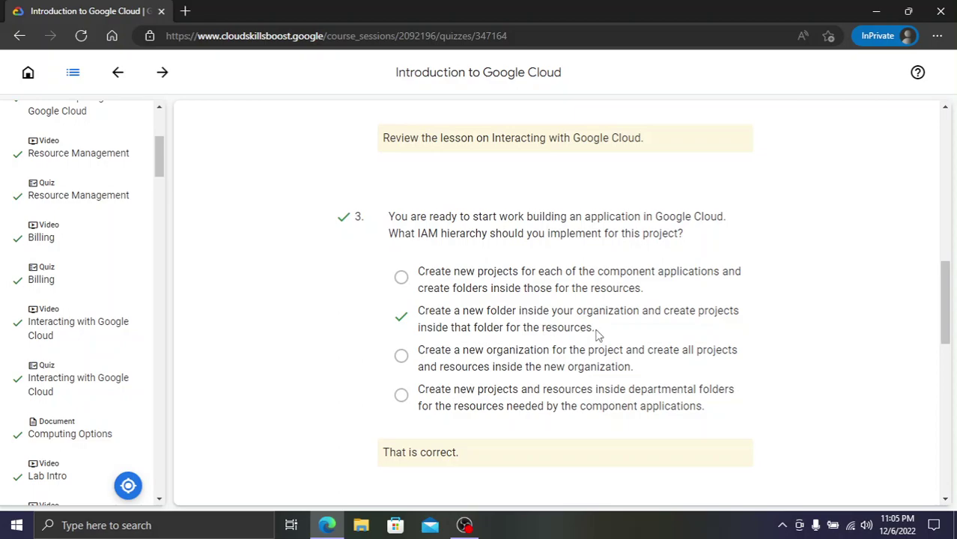
{"action": "left_click_drag", "start_coordinate": [597, 331], "coordinate": [418, 311]}
{"action": "left_click", "coordinate": [455, 314]}
{"action": "scroll", "coordinate": [455, 314], "scroll_direction": "down", "scroll_amount": 2}
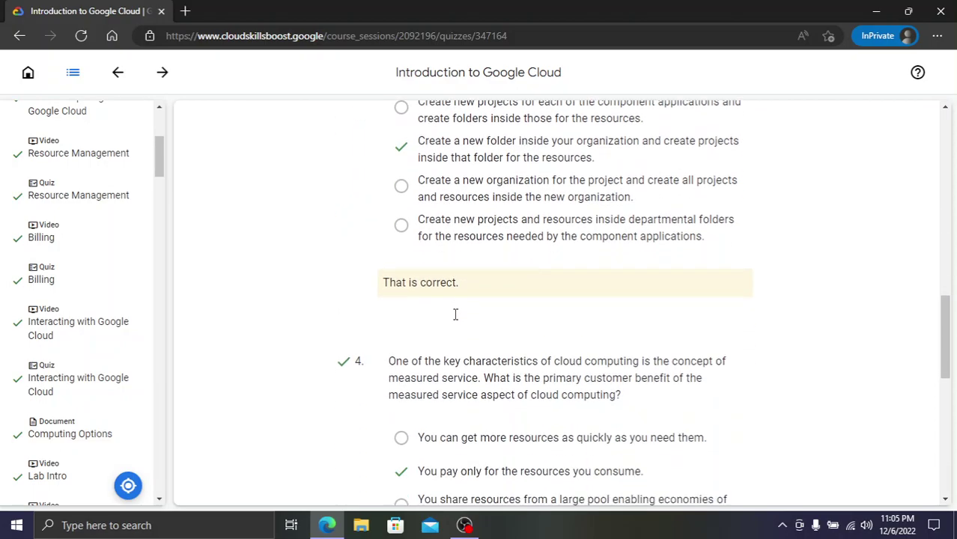
{"action": "scroll", "coordinate": [455, 316], "scroll_direction": "down", "scroll_amount": 1}
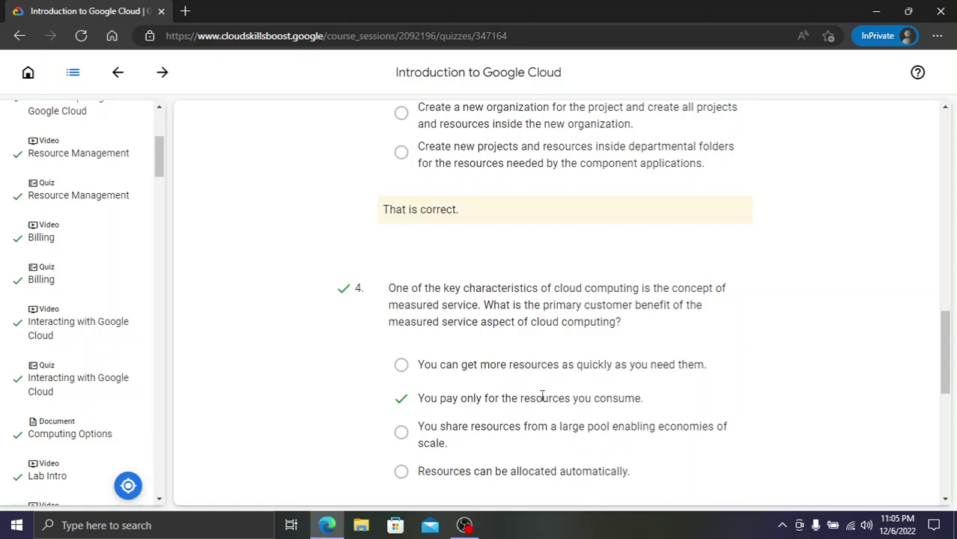
{"action": "scroll", "coordinate": [542, 397], "scroll_direction": "down", "scroll_amount": 6}
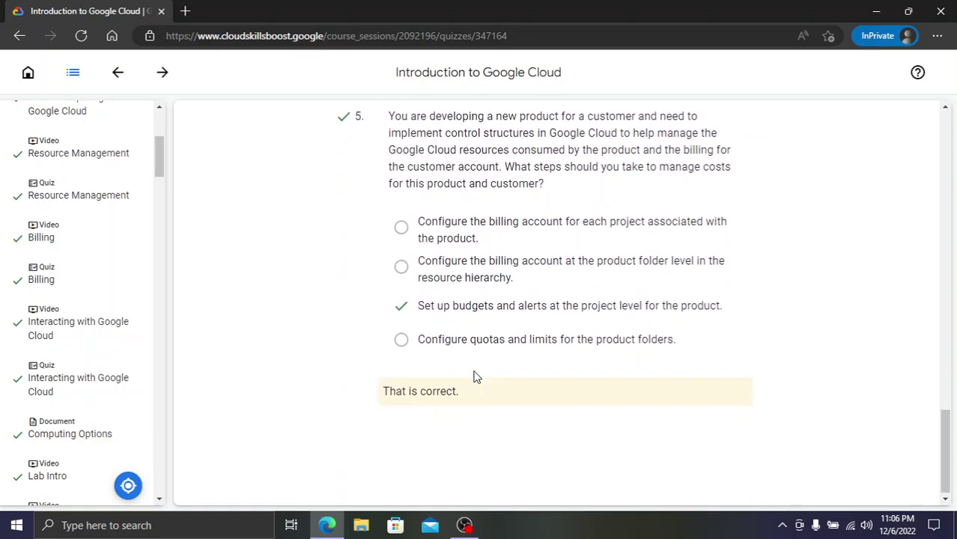
{"action": "scroll", "coordinate": [473, 376], "scroll_direction": "up", "scroll_amount": 1}
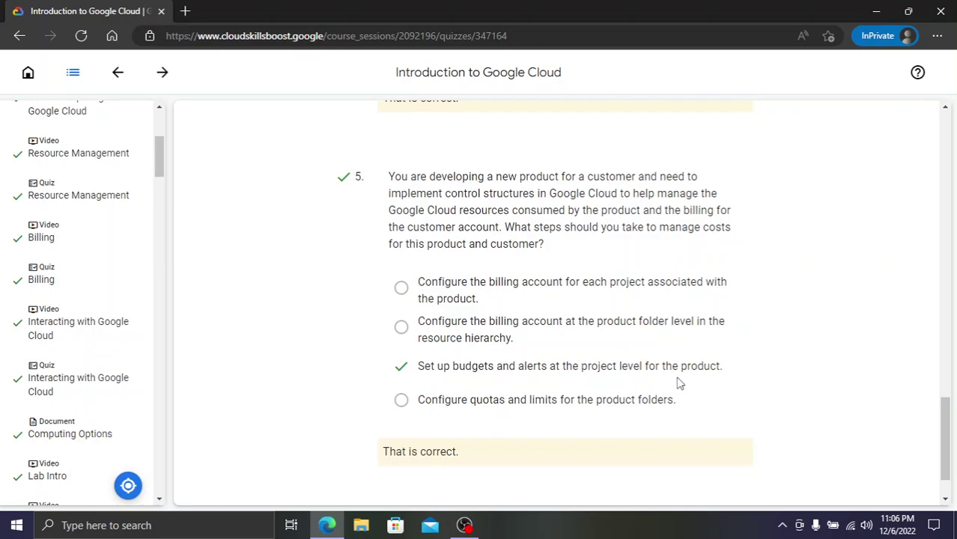
{"action": "left_click_drag", "start_coordinate": [722, 364], "coordinate": [607, 362]}
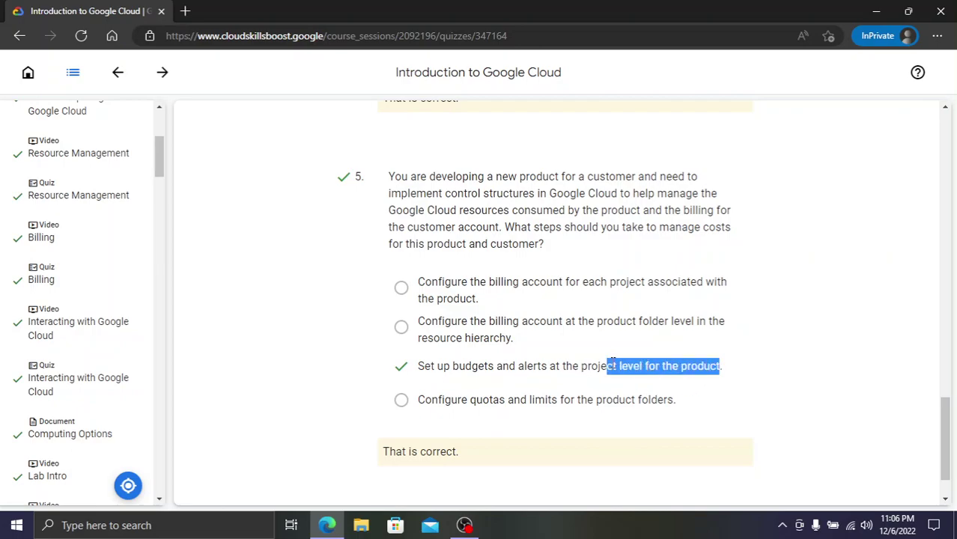
{"action": "left_click", "coordinate": [662, 365]}
{"action": "scroll", "coordinate": [646, 373], "scroll_direction": "down", "scroll_amount": 1}
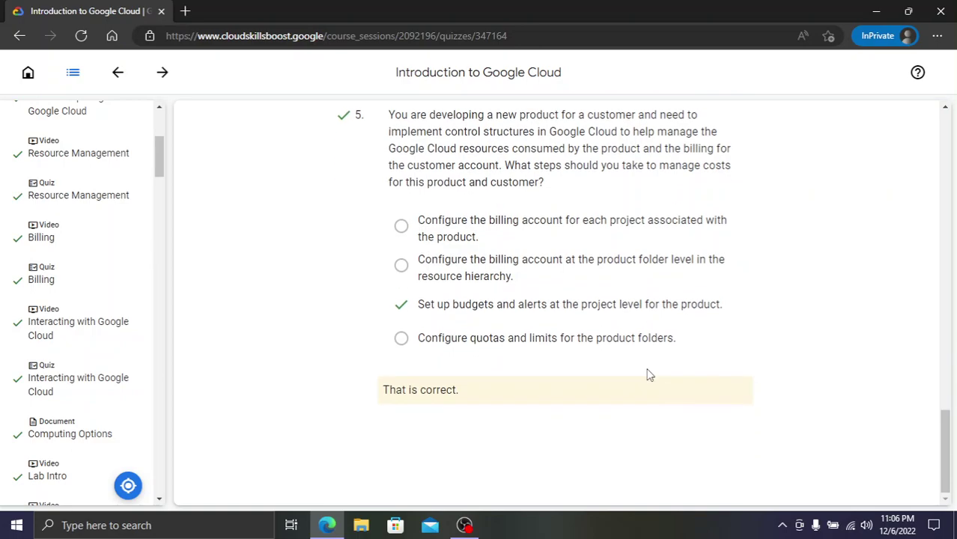
{"action": "scroll", "coordinate": [85, 277], "scroll_direction": "up", "scroll_amount": 3}
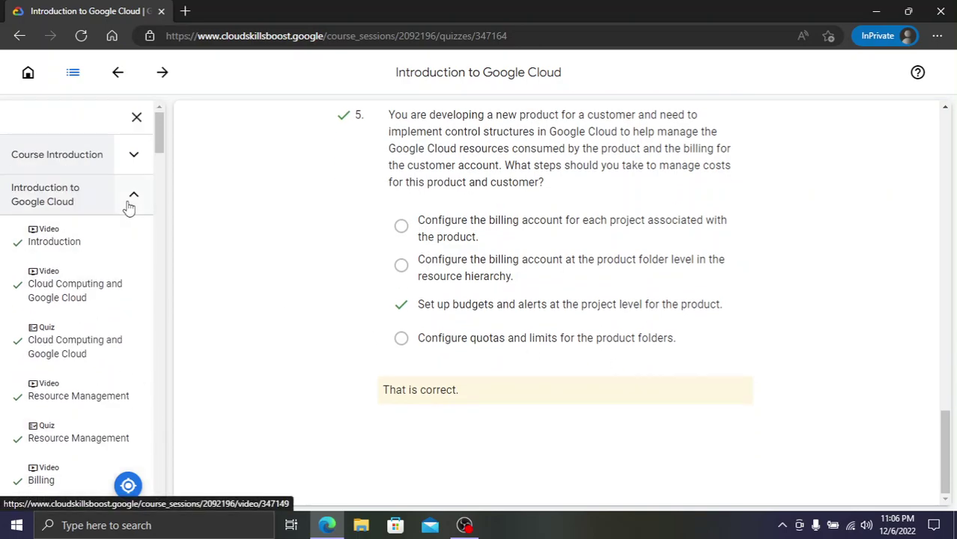
{"action": "scroll", "coordinate": [109, 236], "scroll_direction": "down", "scroll_amount": 10}
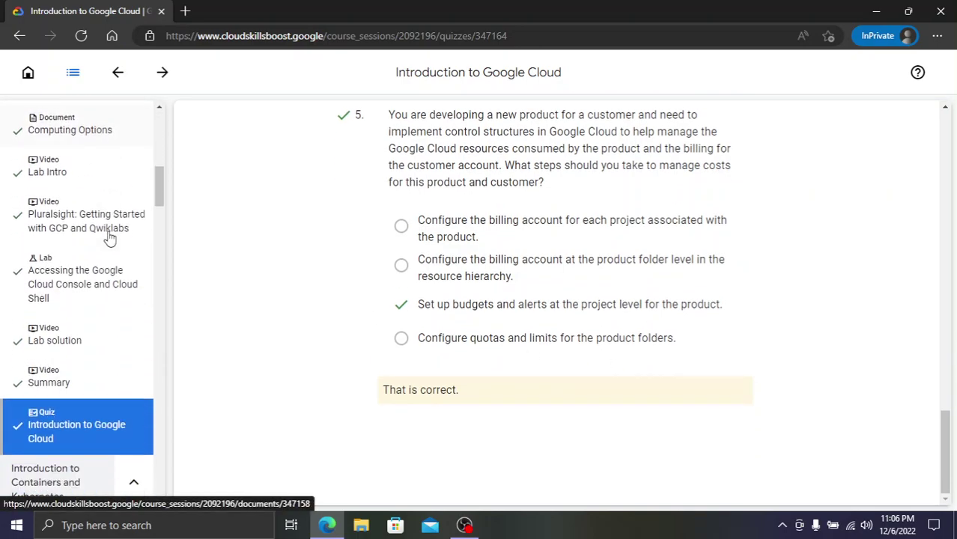
{"action": "scroll", "coordinate": [110, 236], "scroll_direction": "down", "scroll_amount": 2}
{"action": "scroll", "coordinate": [105, 246], "scroll_direction": "up", "scroll_amount": 8}
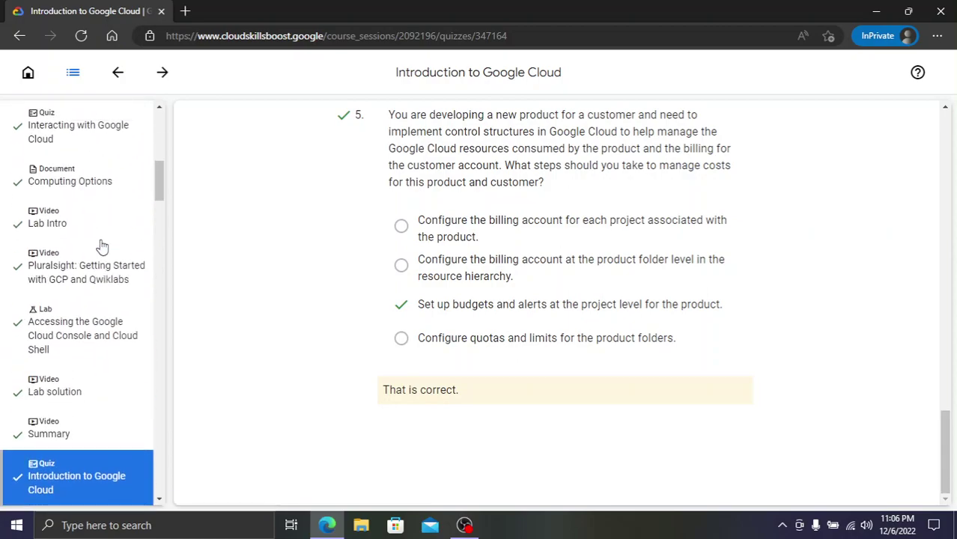
{"action": "scroll", "coordinate": [105, 240], "scroll_direction": "up", "scroll_amount": 5}
{"action": "left_click", "coordinate": [133, 194]}
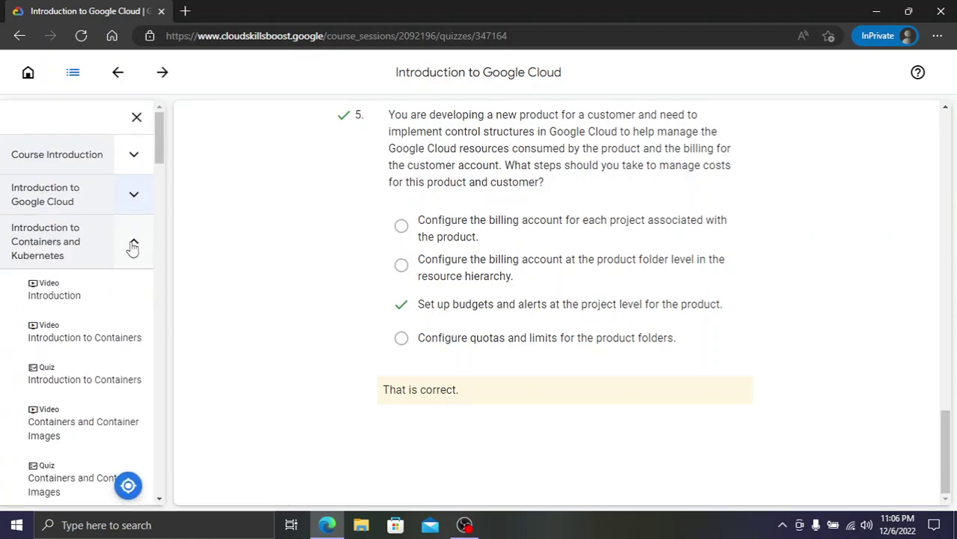
{"action": "scroll", "coordinate": [75, 288], "scroll_direction": "down", "scroll_amount": 1}
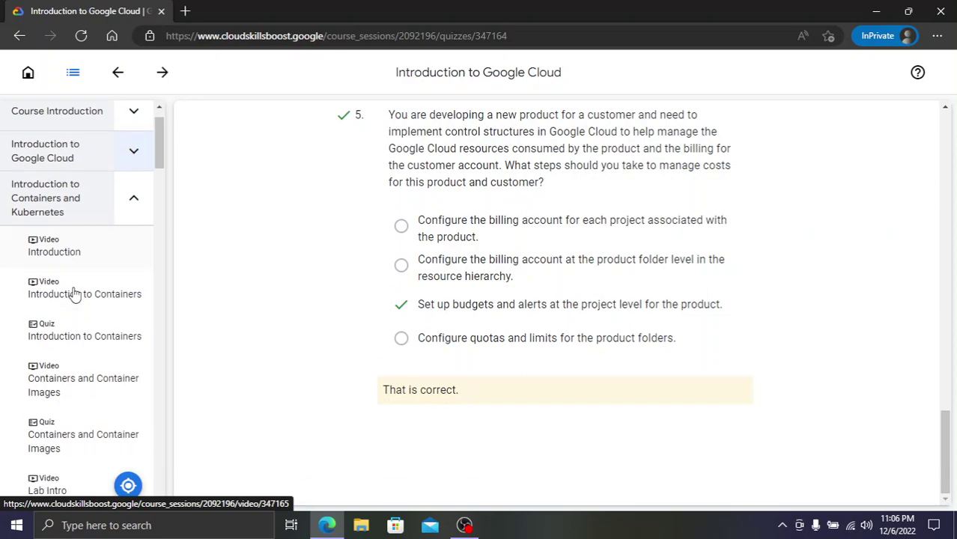
{"action": "scroll", "coordinate": [78, 260], "scroll_direction": "down", "scroll_amount": 1}
{"action": "scroll", "coordinate": [78, 259], "scroll_direction": "down", "scroll_amount": 2}
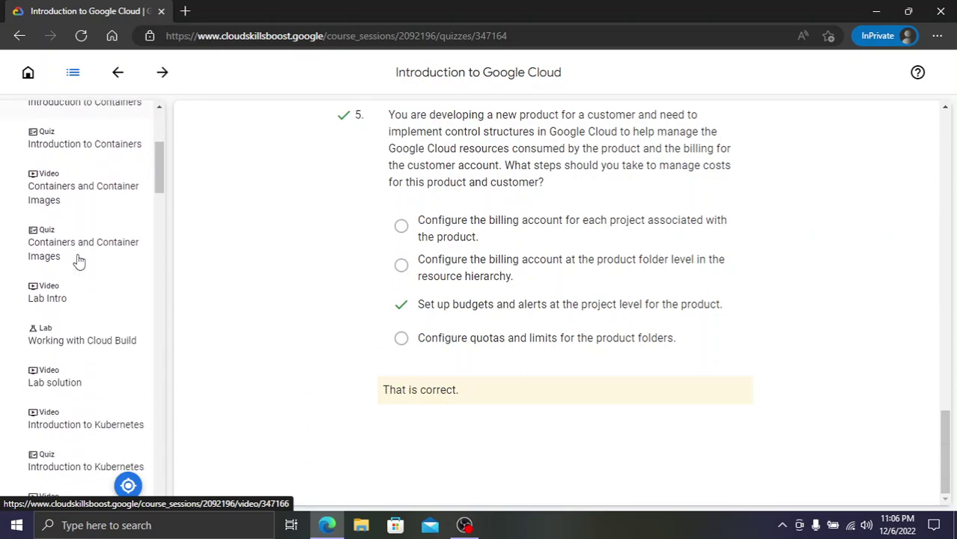
{"action": "scroll", "coordinate": [72, 337], "scroll_direction": "down", "scroll_amount": 5}
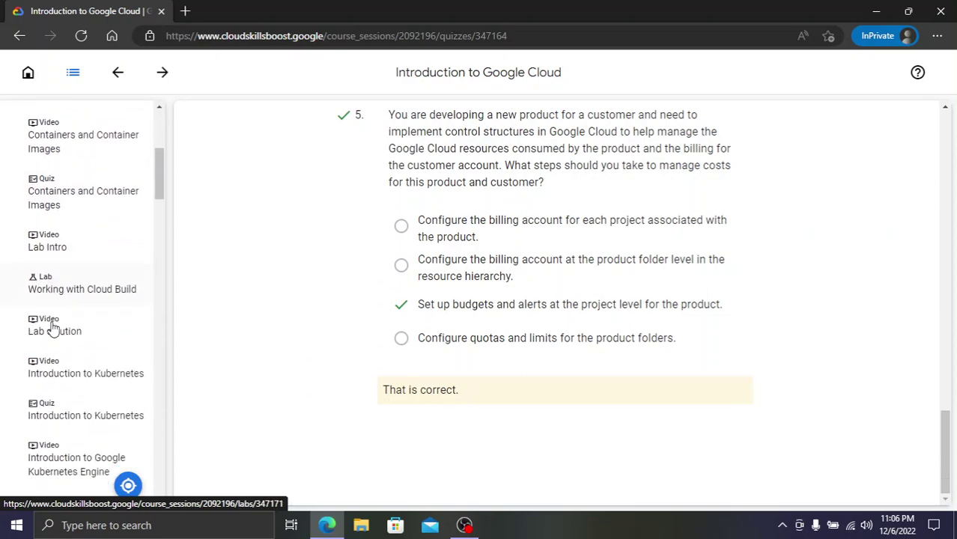
{"action": "scroll", "coordinate": [72, 330], "scroll_direction": "down", "scroll_amount": 5}
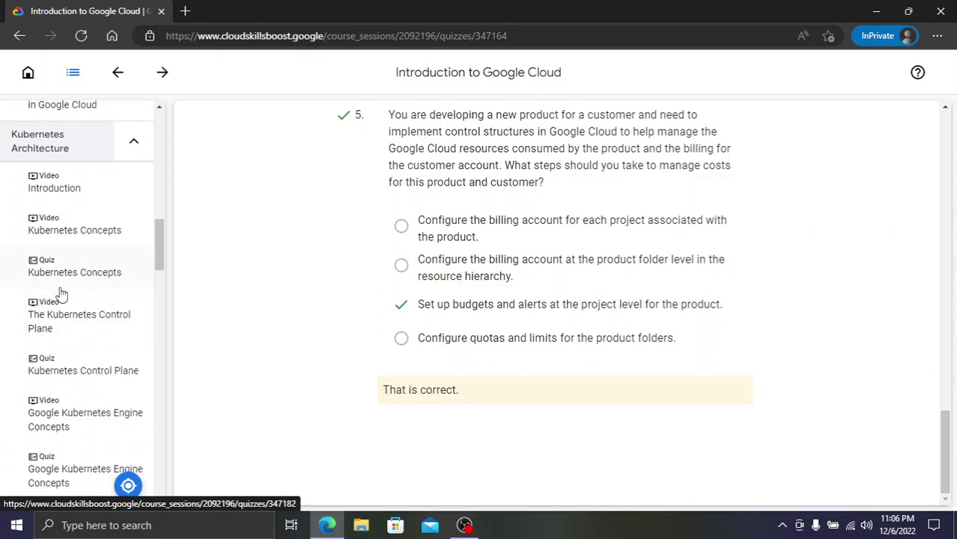
{"action": "scroll", "coordinate": [61, 294], "scroll_direction": "down", "scroll_amount": 1}
{"action": "scroll", "coordinate": [68, 299], "scroll_direction": "down", "scroll_amount": 5}
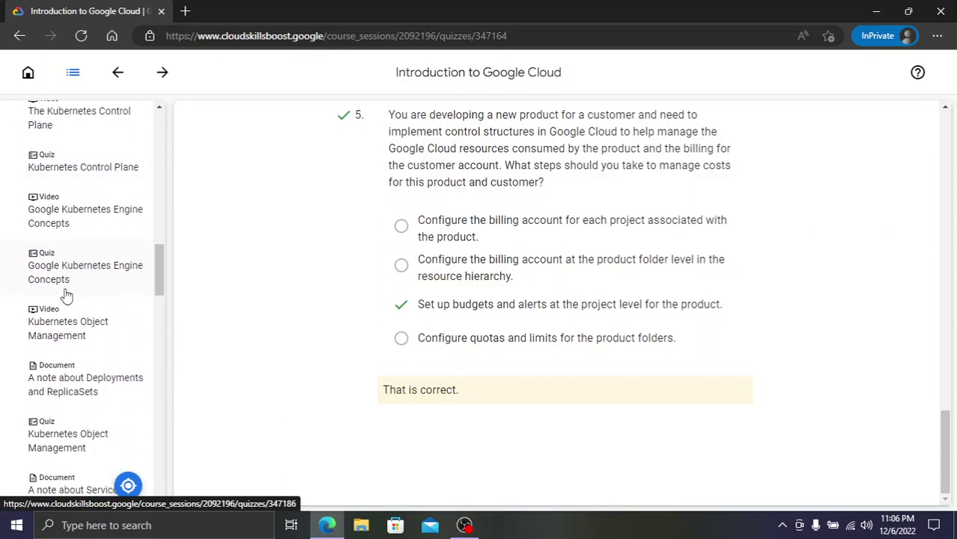
{"action": "scroll", "coordinate": [80, 320], "scroll_direction": "down", "scroll_amount": 2}
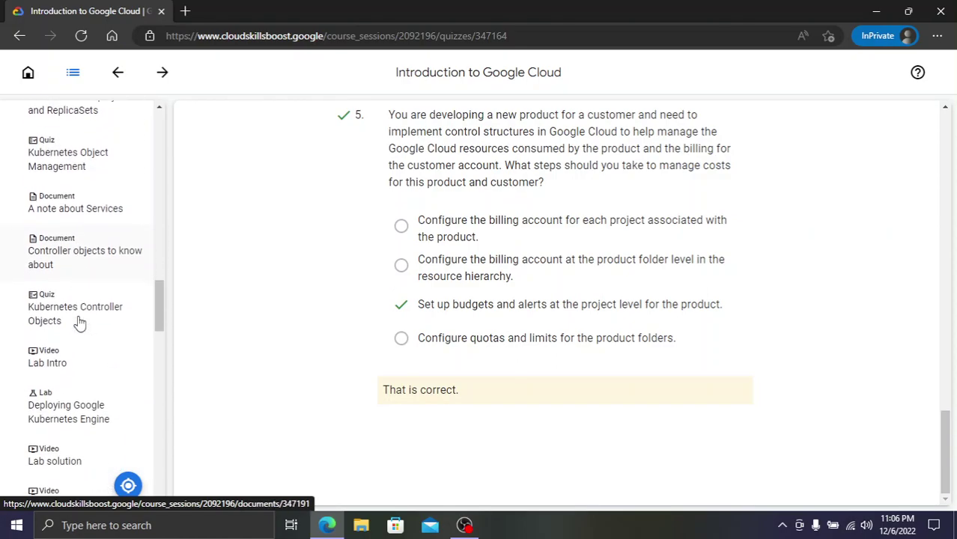
{"action": "scroll", "coordinate": [84, 273], "scroll_direction": "down", "scroll_amount": 1}
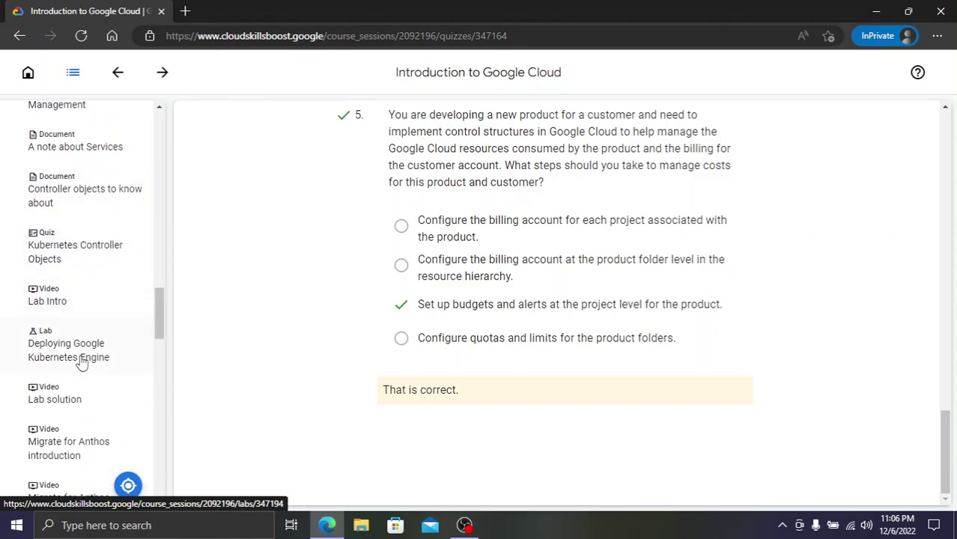
{"action": "scroll", "coordinate": [84, 348], "scroll_direction": "down", "scroll_amount": 2}
{"action": "scroll", "coordinate": [85, 346], "scroll_direction": "down", "scroll_amount": 5}
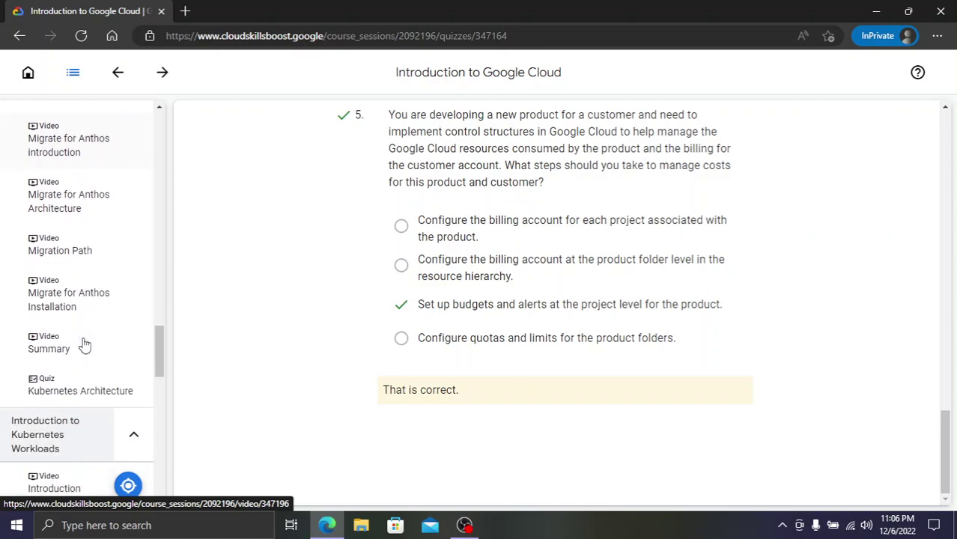
{"action": "scroll", "coordinate": [85, 344], "scroll_direction": "down", "scroll_amount": 4}
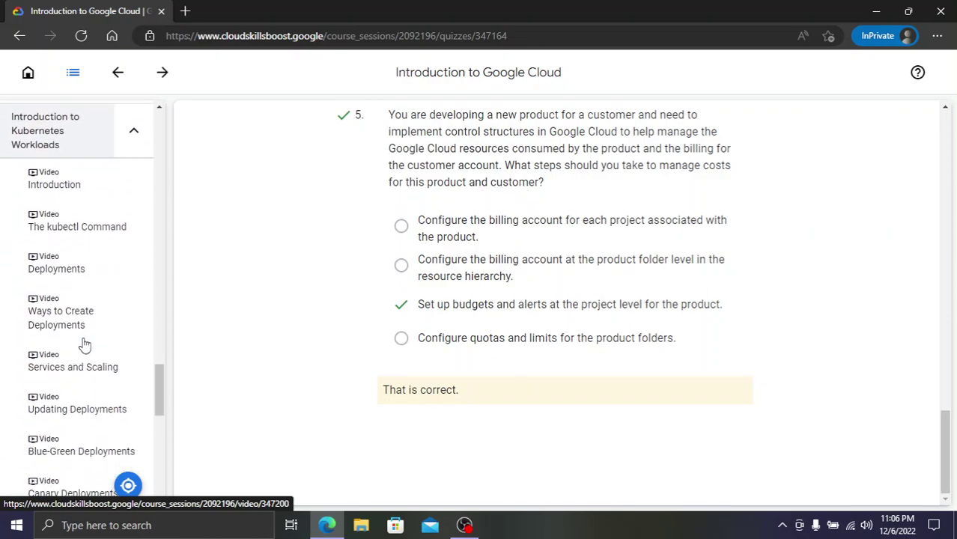
{"action": "scroll", "coordinate": [84, 345], "scroll_direction": "down", "scroll_amount": 3}
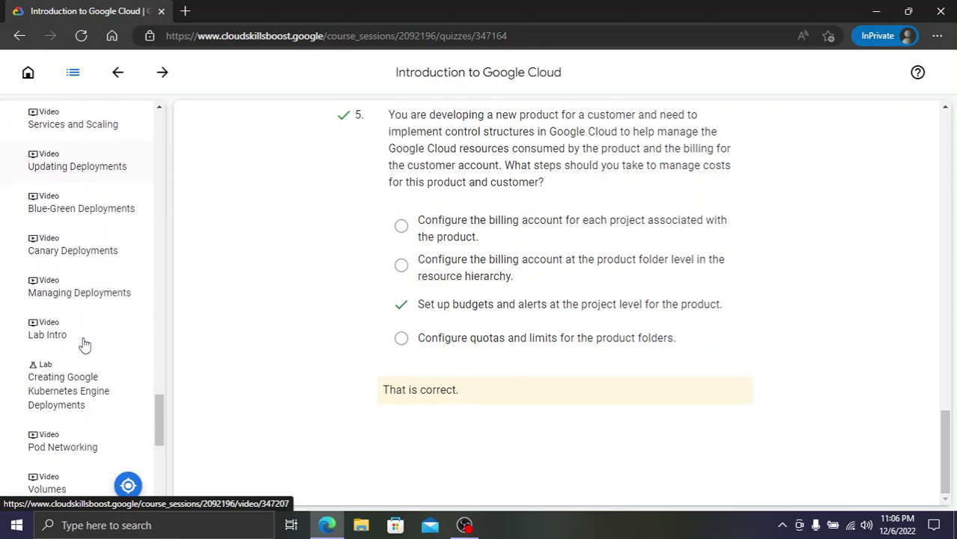
{"action": "scroll", "coordinate": [85, 344], "scroll_direction": "down", "scroll_amount": 1}
{"action": "scroll", "coordinate": [54, 337], "scroll_direction": "down", "scroll_amount": 5}
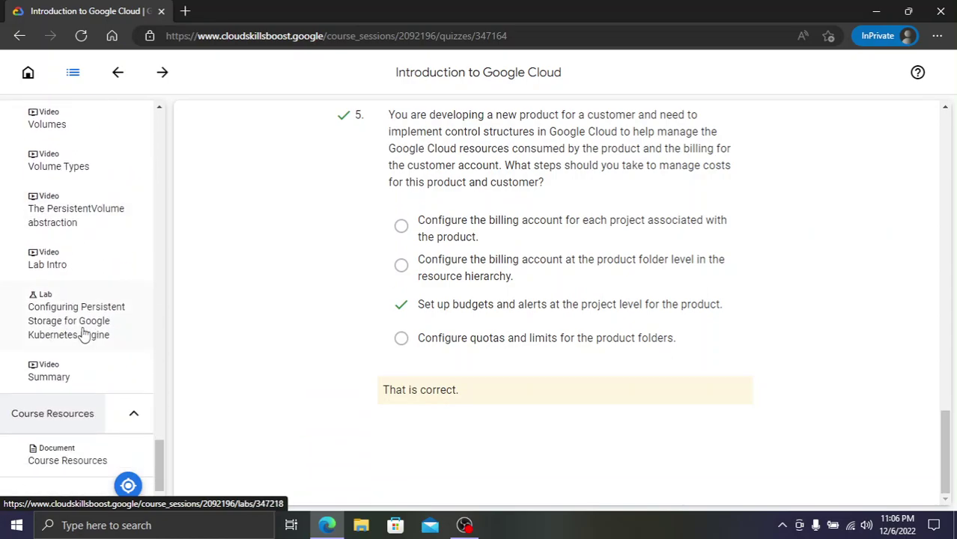
{"action": "scroll", "coordinate": [79, 337], "scroll_direction": "down", "scroll_amount": 1}
{"action": "scroll", "coordinate": [85, 335], "scroll_direction": "up", "scroll_amount": 15}
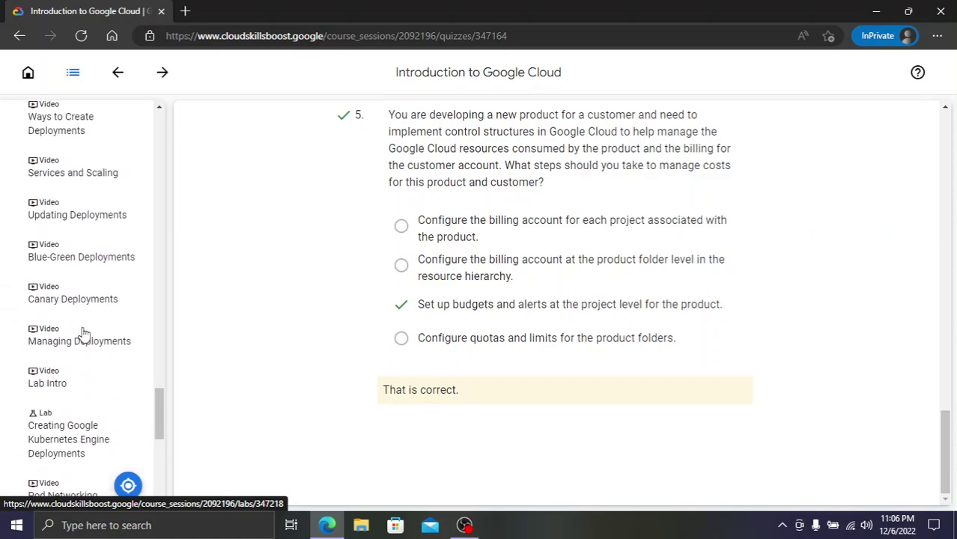
{"action": "scroll", "coordinate": [85, 335], "scroll_direction": "up", "scroll_amount": 15}
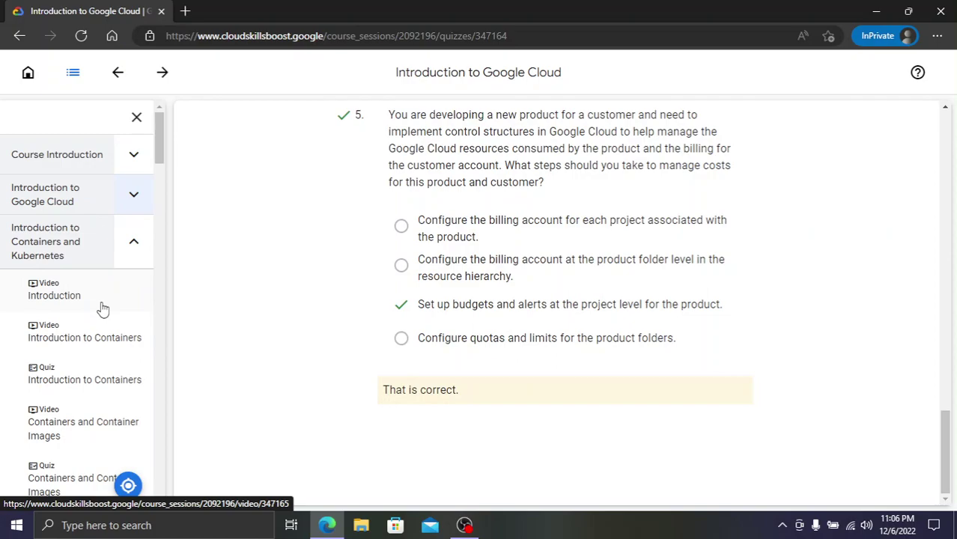
Open the Introduction to Containers quiz and check its 100% passing score
{"action": "left_click", "coordinate": [84, 378]}
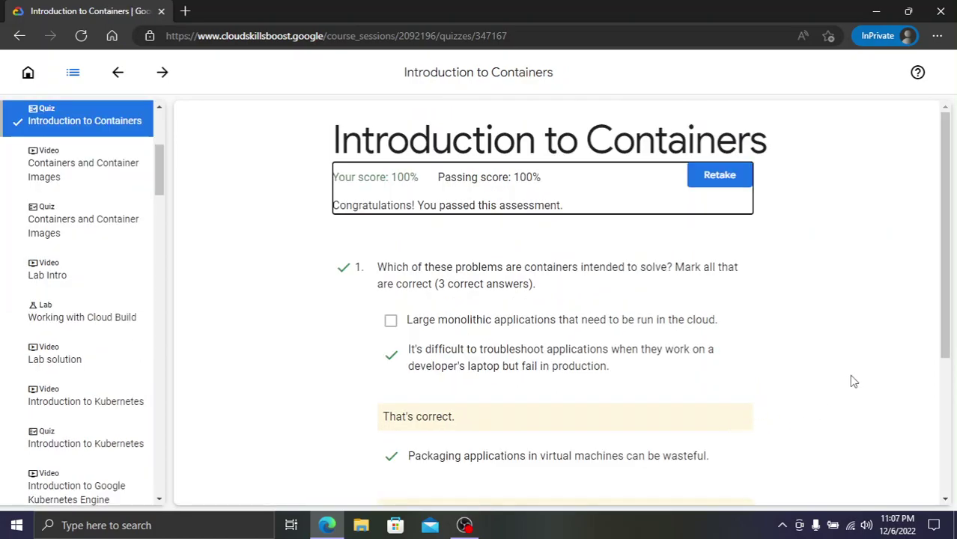
{"action": "scroll", "coordinate": [852, 381], "scroll_direction": "down", "scroll_amount": 3}
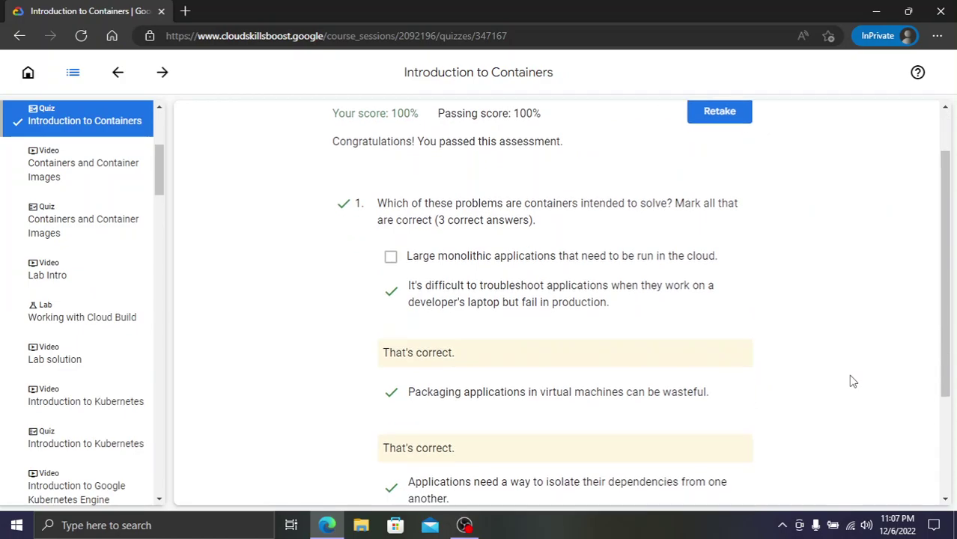
{"action": "scroll", "coordinate": [852, 381], "scroll_direction": "up", "scroll_amount": 1}
{"action": "scroll", "coordinate": [852, 382], "scroll_direction": "up", "scroll_amount": 2}
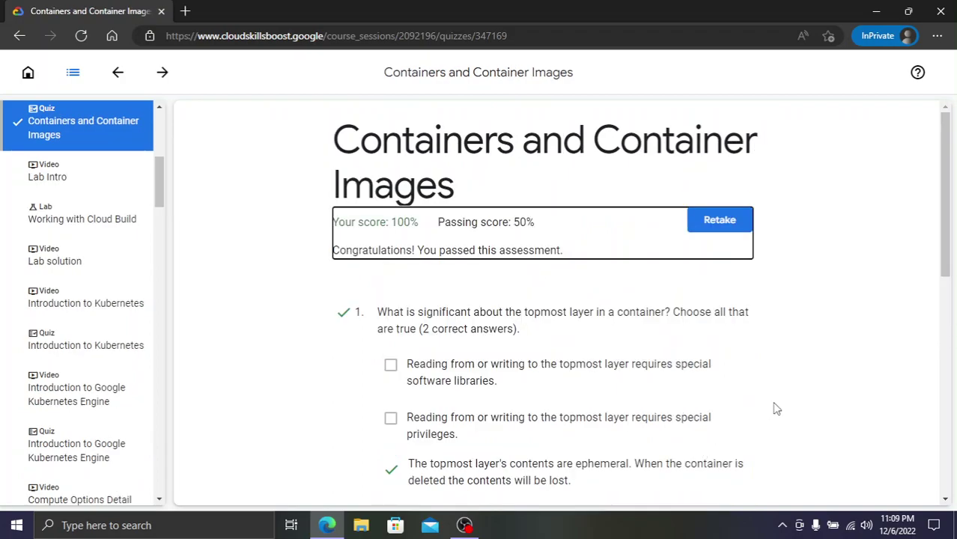
Scroll through the Containers and Container Images quiz answers
{"action": "scroll", "coordinate": [577, 293], "scroll_direction": "down", "scroll_amount": 1}
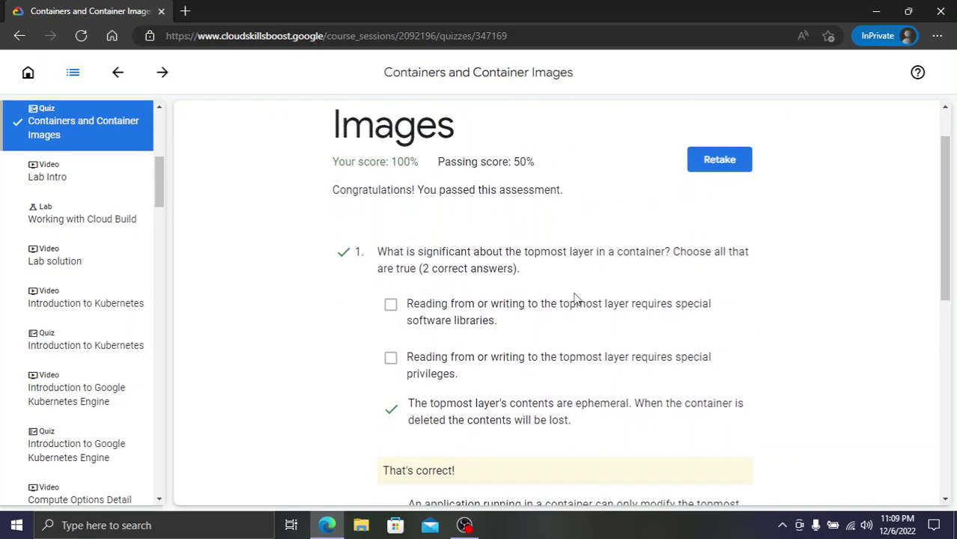
{"action": "scroll", "coordinate": [576, 298], "scroll_direction": "down", "scroll_amount": 1}
{"action": "scroll", "coordinate": [576, 298], "scroll_direction": "up", "scroll_amount": 2}
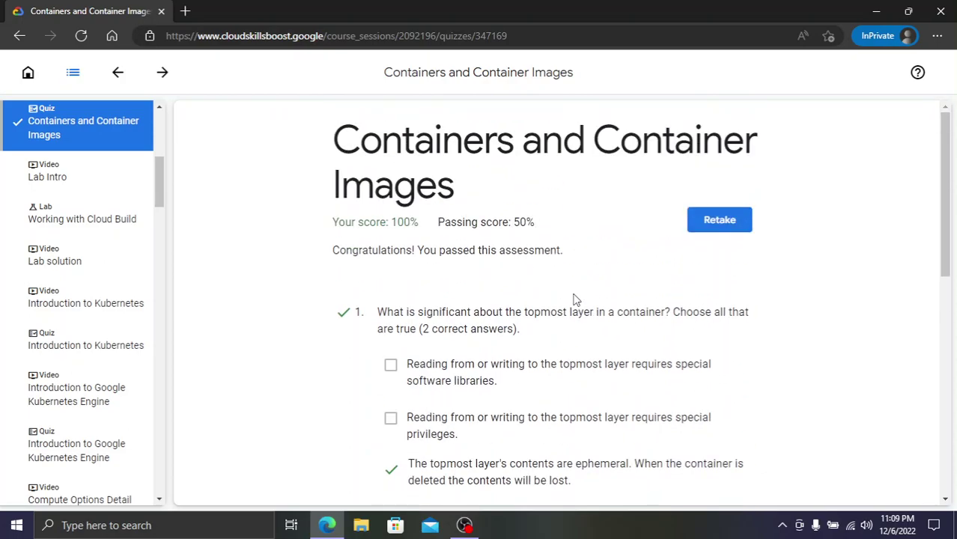
{"action": "scroll", "coordinate": [574, 299], "scroll_direction": "down", "scroll_amount": 2}
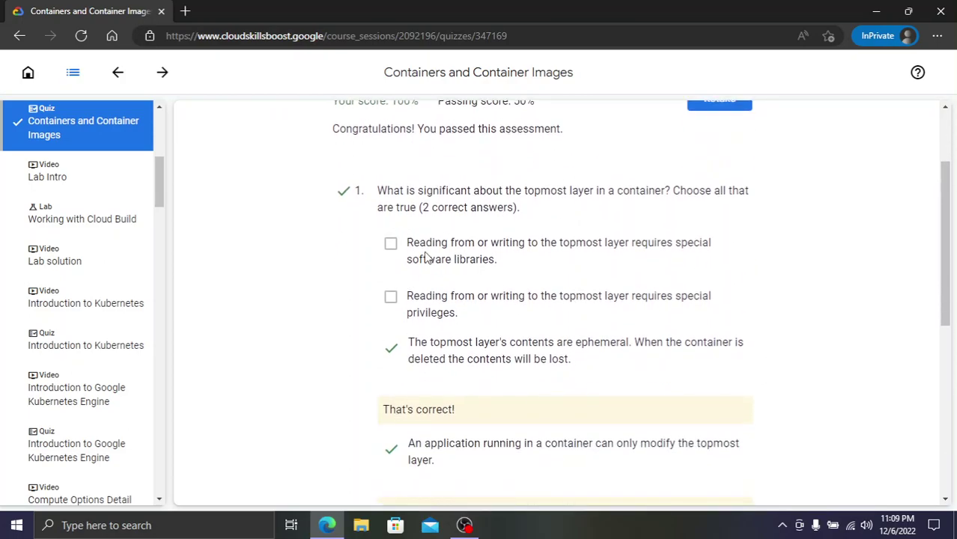
{"action": "scroll", "coordinate": [474, 338], "scroll_direction": "down", "scroll_amount": 5}
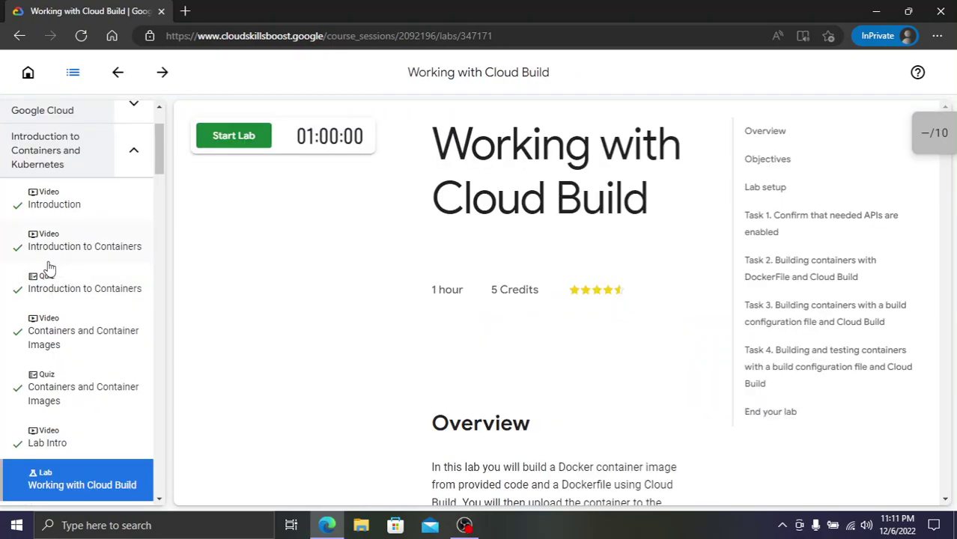
{"action": "scroll", "coordinate": [47, 269], "scroll_direction": "up", "scroll_amount": 1}
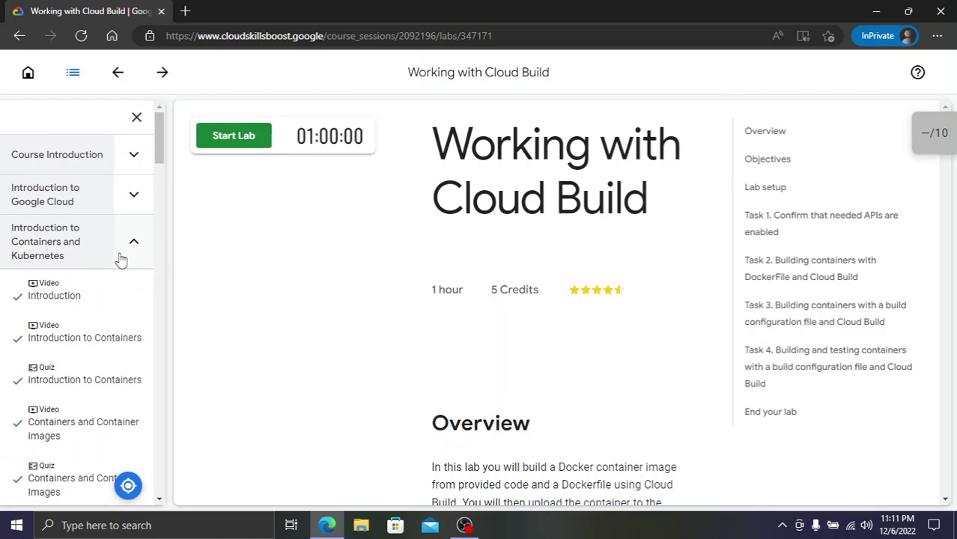
Hide the course outline and start the Working with Cloud Build lab
{"action": "scroll", "coordinate": [121, 259], "scroll_direction": "down", "scroll_amount": 3}
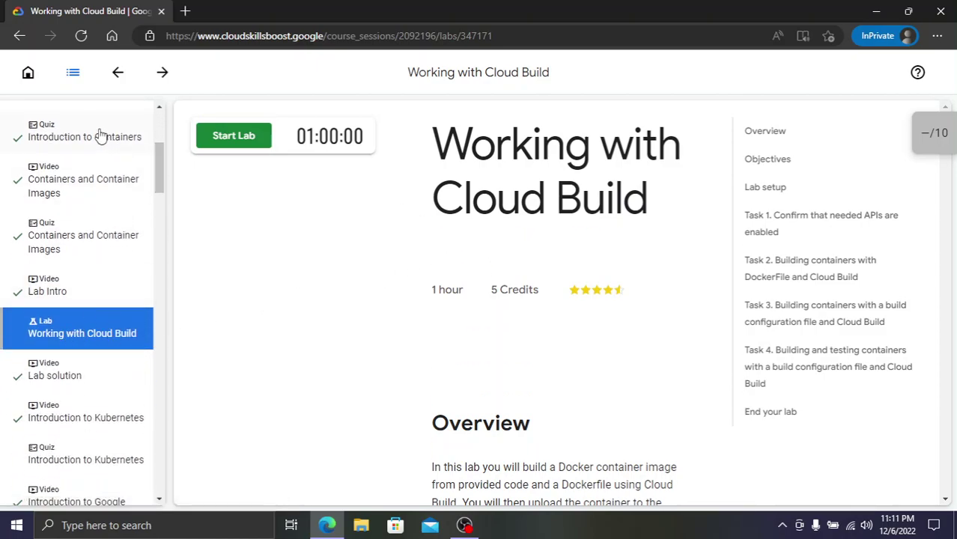
{"action": "left_click", "coordinate": [72, 72]}
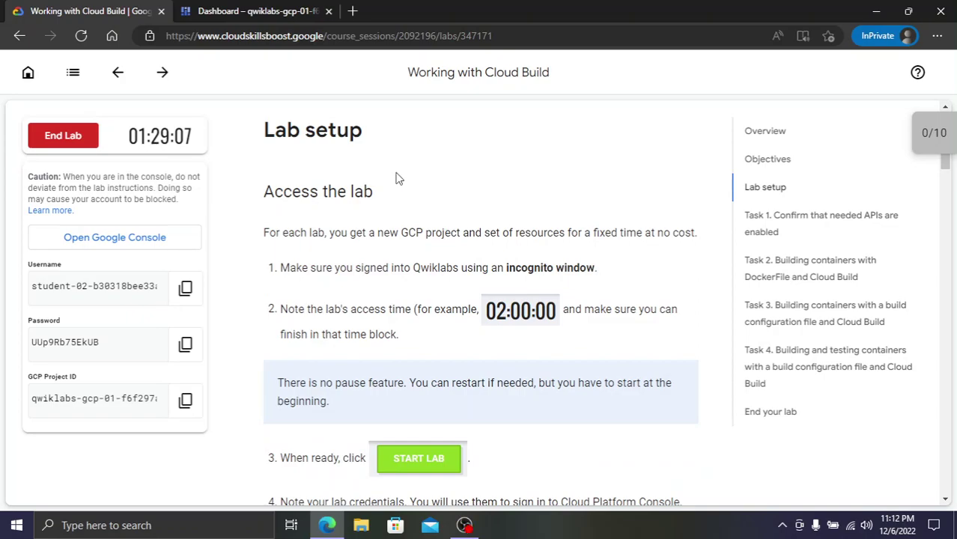
{"action": "key", "text": "ctrl+Tab"}
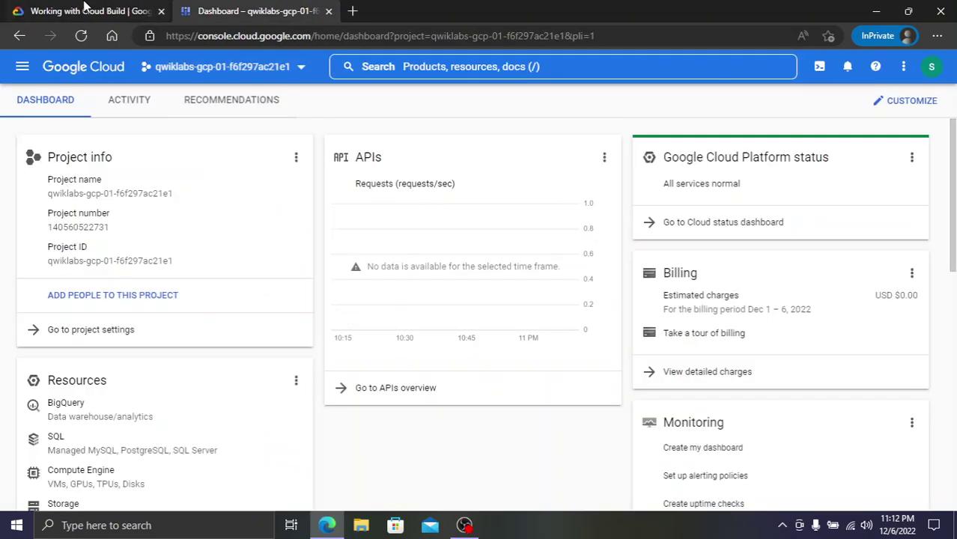
Jump to Task 1's instructions and copy the 'Cloud Build' search term
{"action": "left_click", "coordinate": [146, 11]}
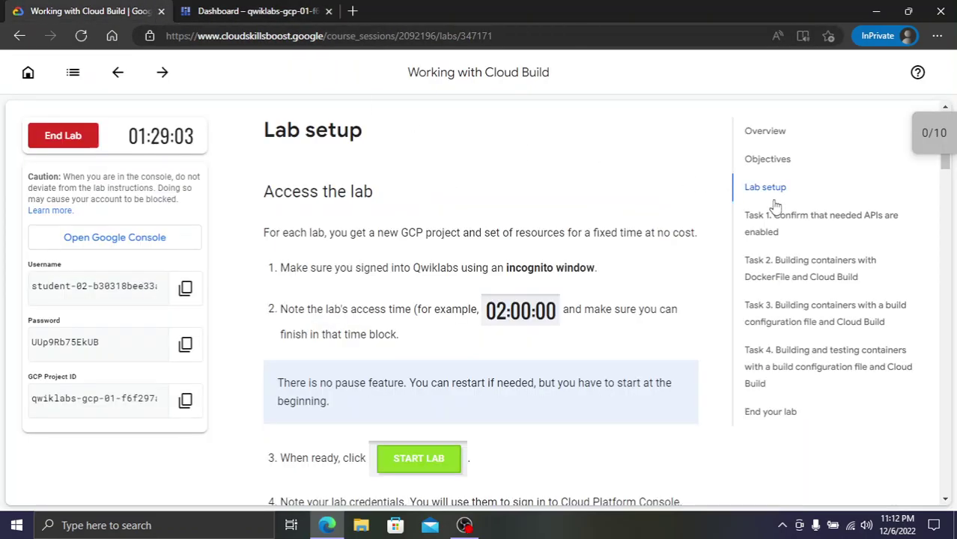
{"action": "scroll", "coordinate": [524, 331], "scroll_direction": "down", "scroll_amount": 15}
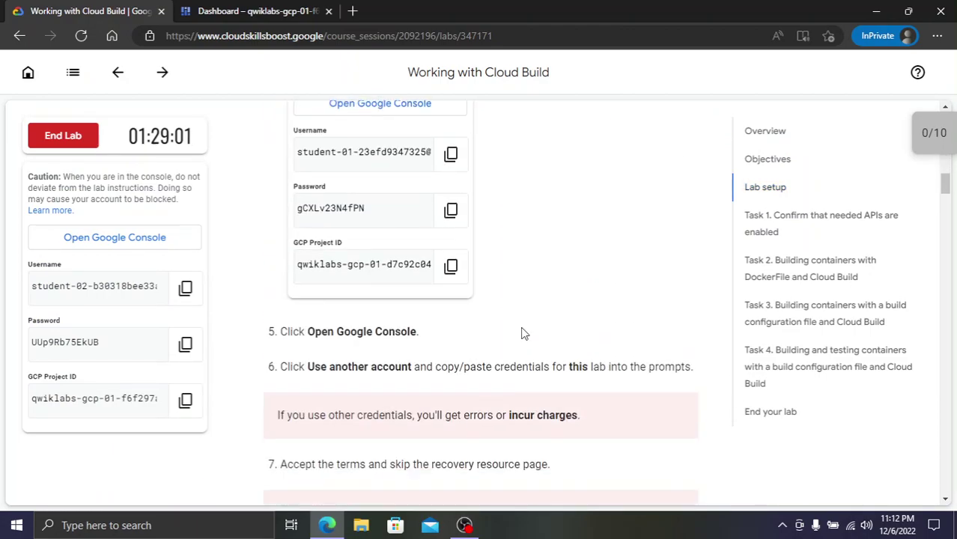
{"action": "scroll", "coordinate": [522, 333], "scroll_direction": "up", "scroll_amount": 3}
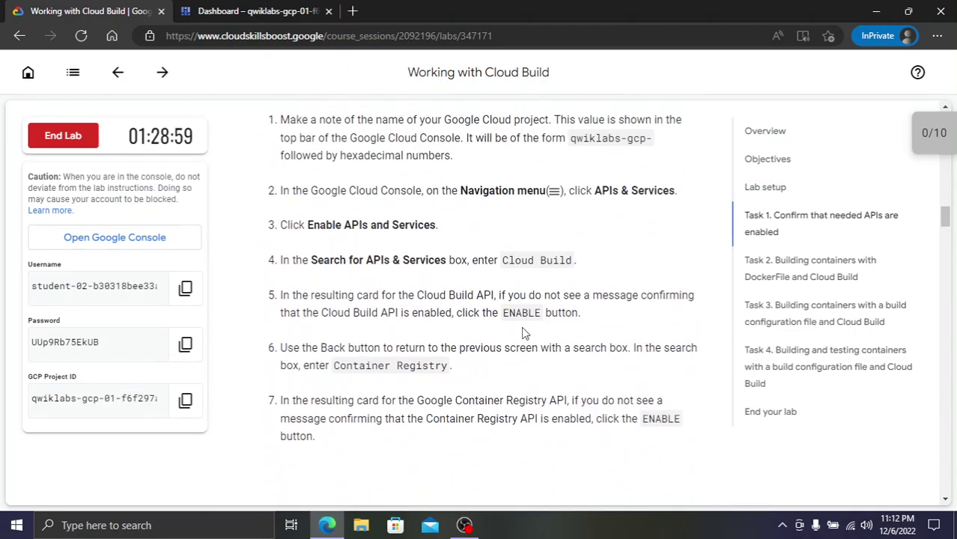
{"action": "left_click", "coordinate": [762, 225]}
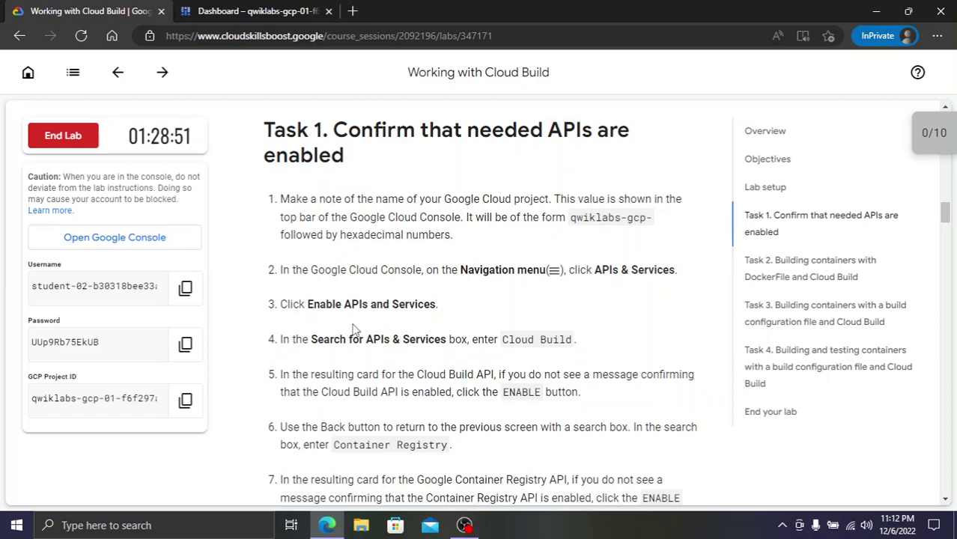
{"action": "left_click_drag", "start_coordinate": [501, 339], "coordinate": [571, 340]}
{"action": "key", "text": "ctrl+c"}
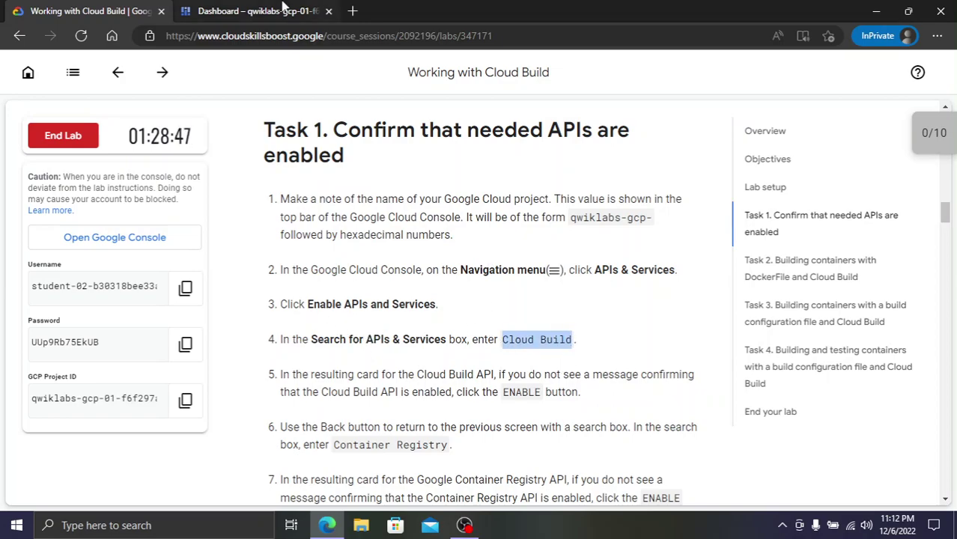
{"action": "left_click", "coordinate": [254, 11]}
Open APIs & Services > Library in the Cloud console
{"action": "left_click", "coordinate": [22, 67]}
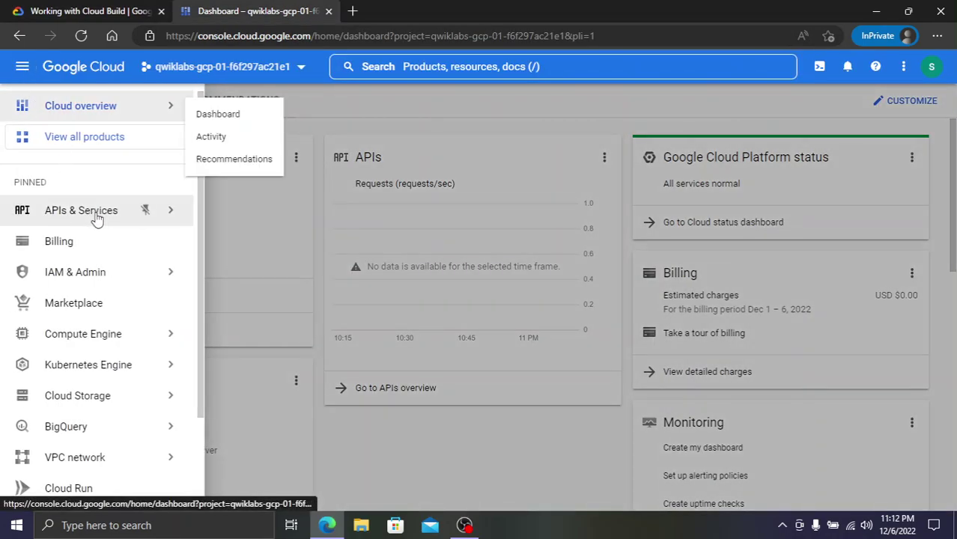
{"action": "mouse_move", "coordinate": [123, 225]}
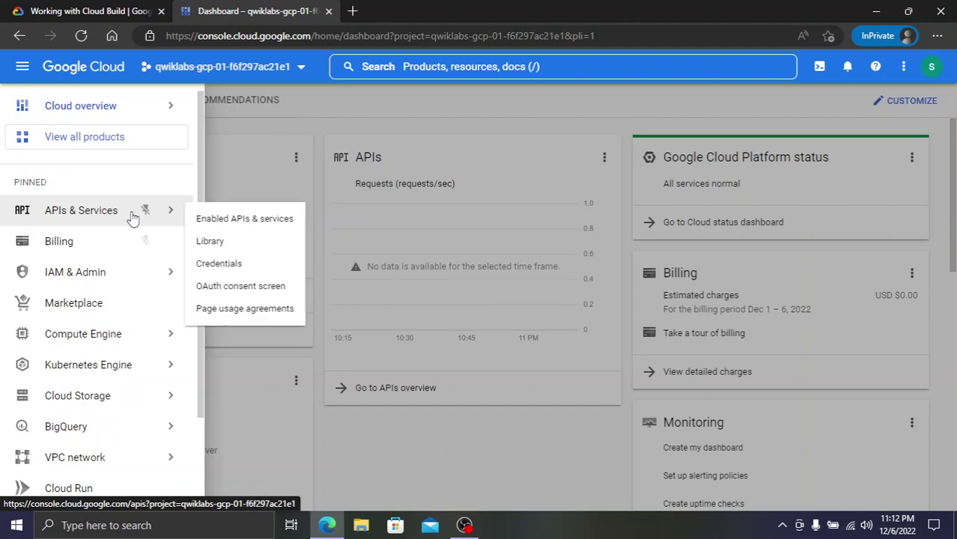
{"action": "left_click", "coordinate": [220, 245]}
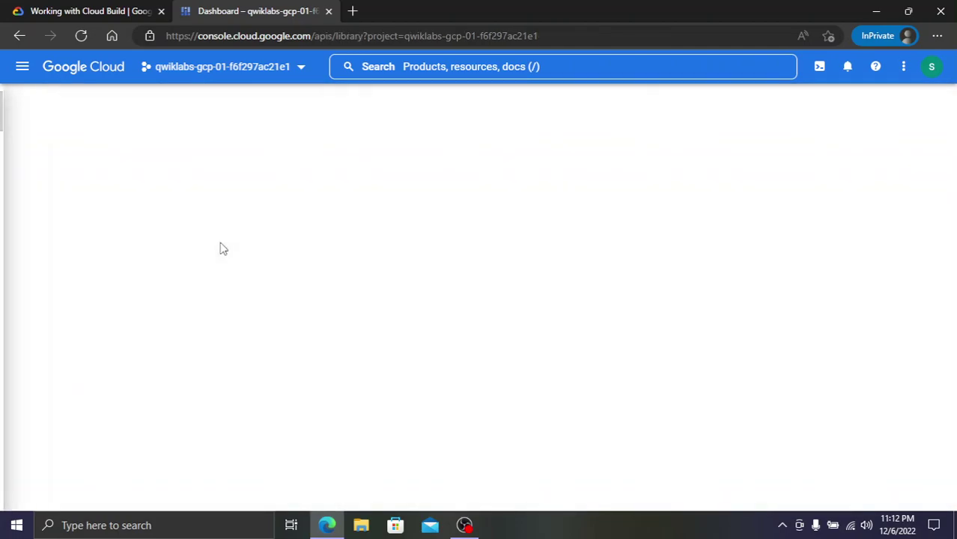
{"action": "left_click", "coordinate": [128, 8]}
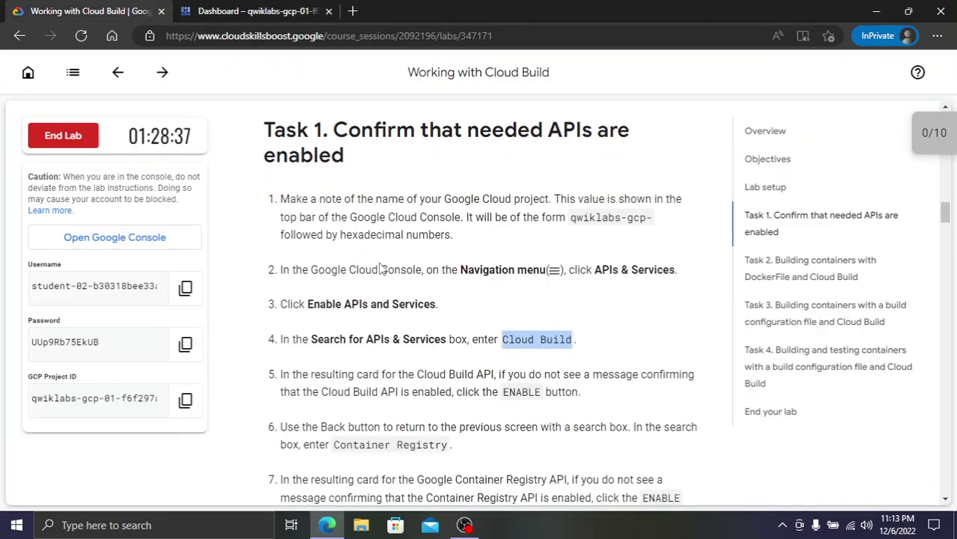
{"action": "left_click", "coordinate": [225, 11]}
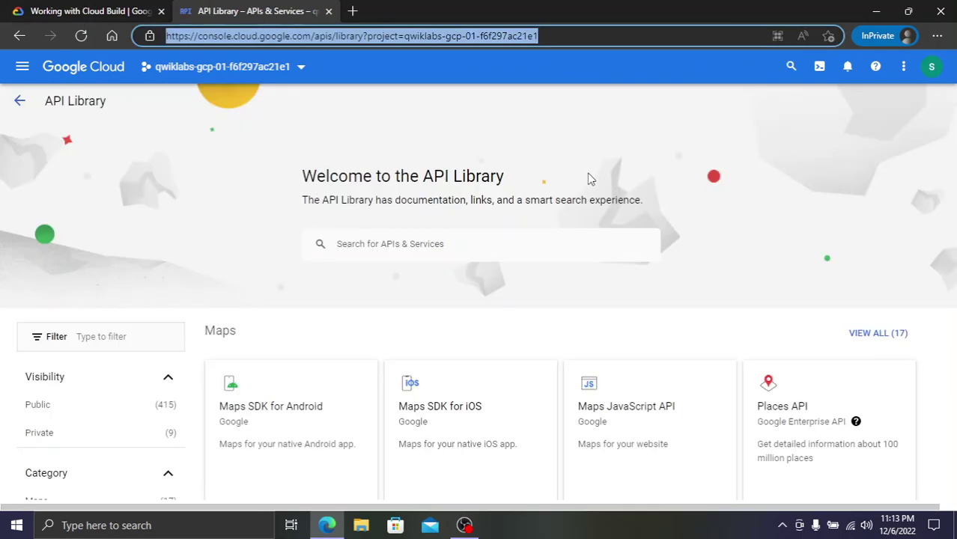
Search the library for Cloud Build and confirm the Cloud Build API is enabled
{"action": "left_click", "coordinate": [533, 241]}
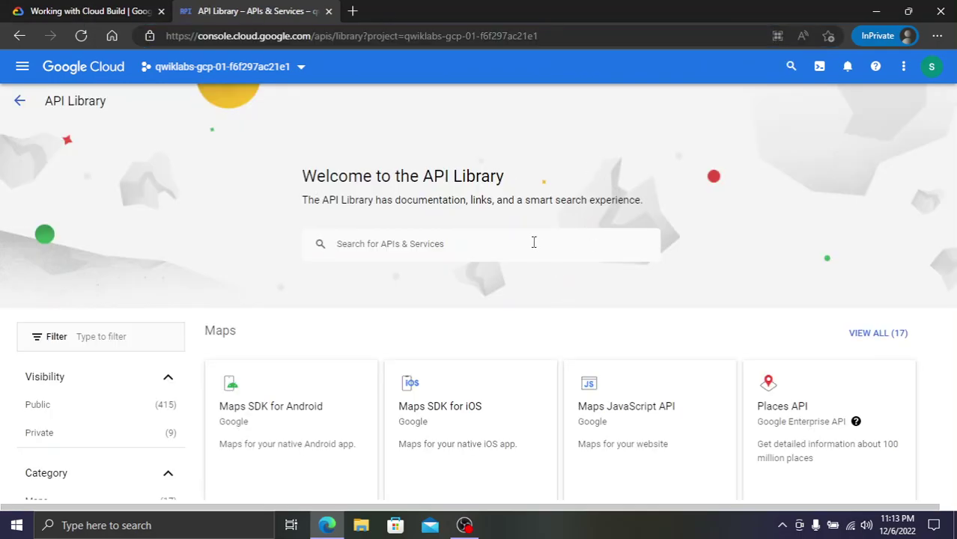
{"action": "key", "text": "ctrl+v"}
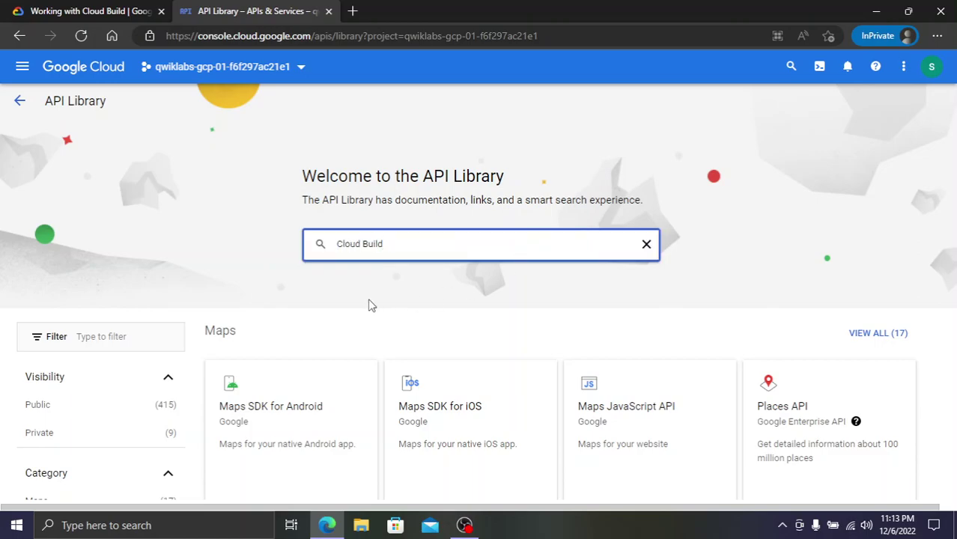
{"action": "left_click", "coordinate": [363, 267]}
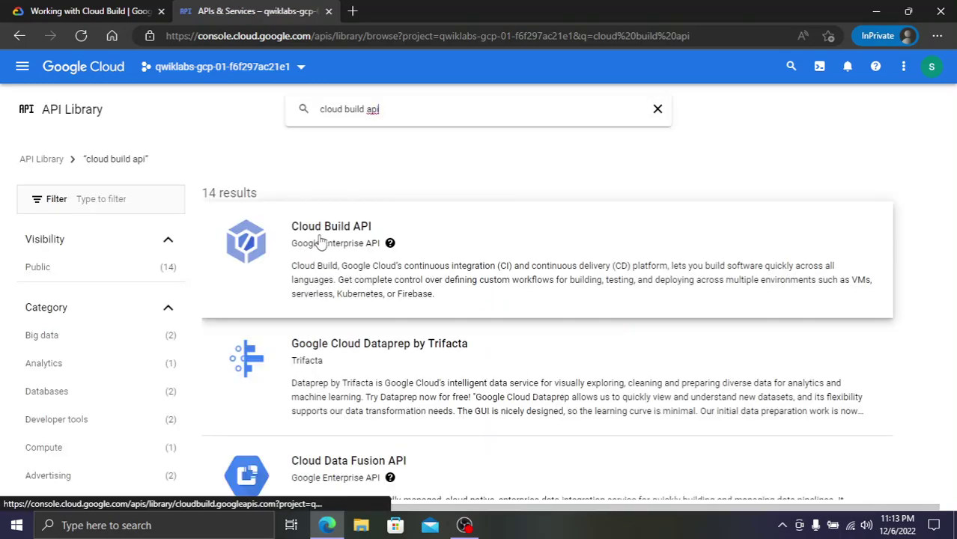
{"action": "left_click", "coordinate": [362, 274]}
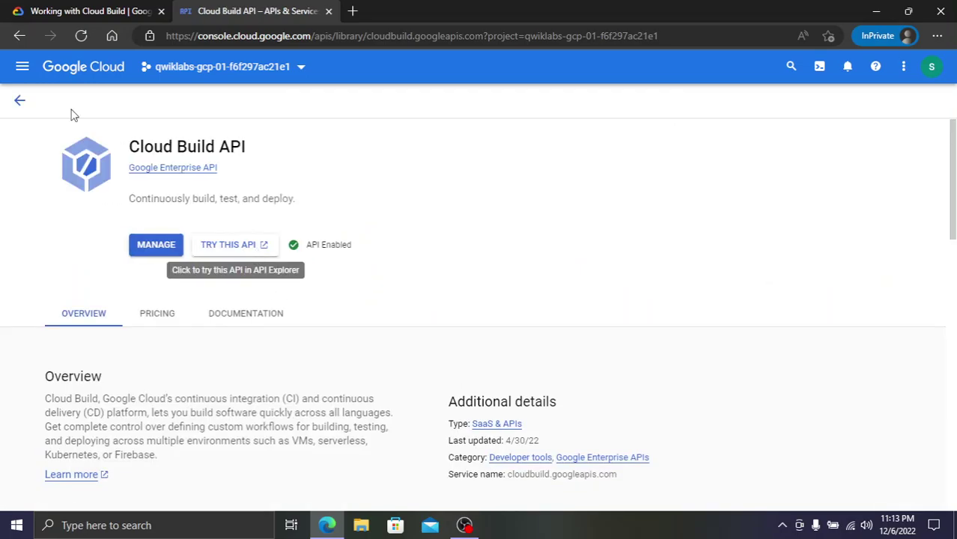
{"action": "left_click", "coordinate": [86, 12]}
{"action": "scroll", "coordinate": [479, 311], "scroll_direction": "down", "scroll_amount": 3}
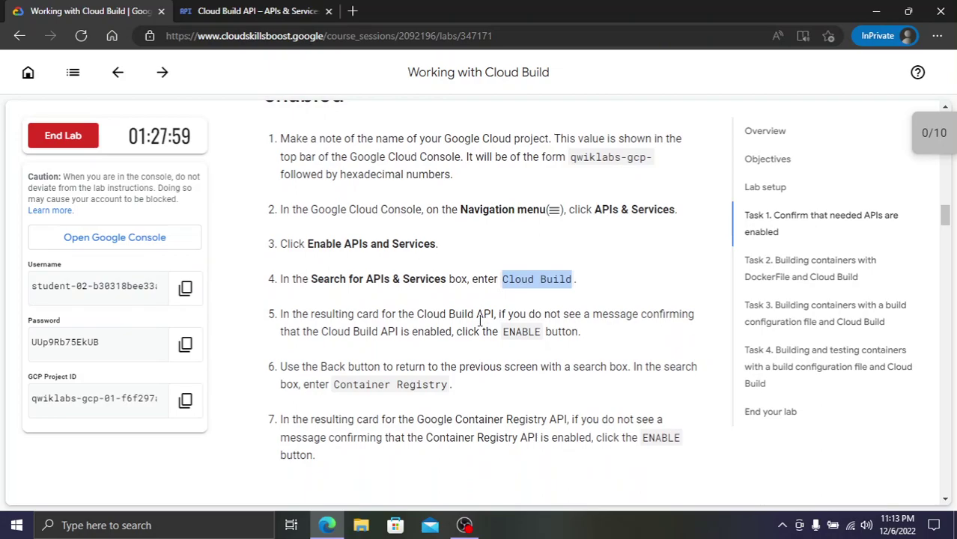
Read through the lab instructions down to Task 2
{"action": "left_click", "coordinate": [263, 7]}
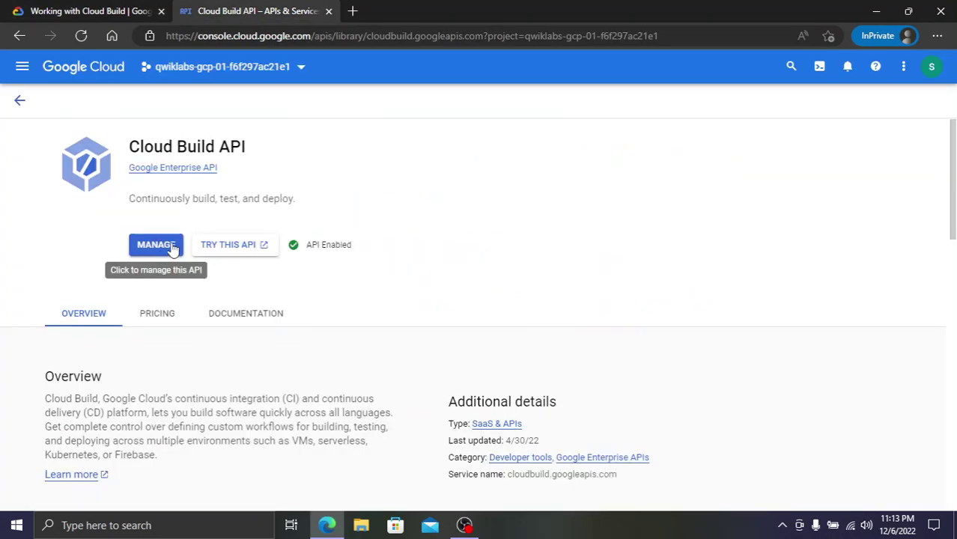
{"action": "left_click", "coordinate": [92, 7]}
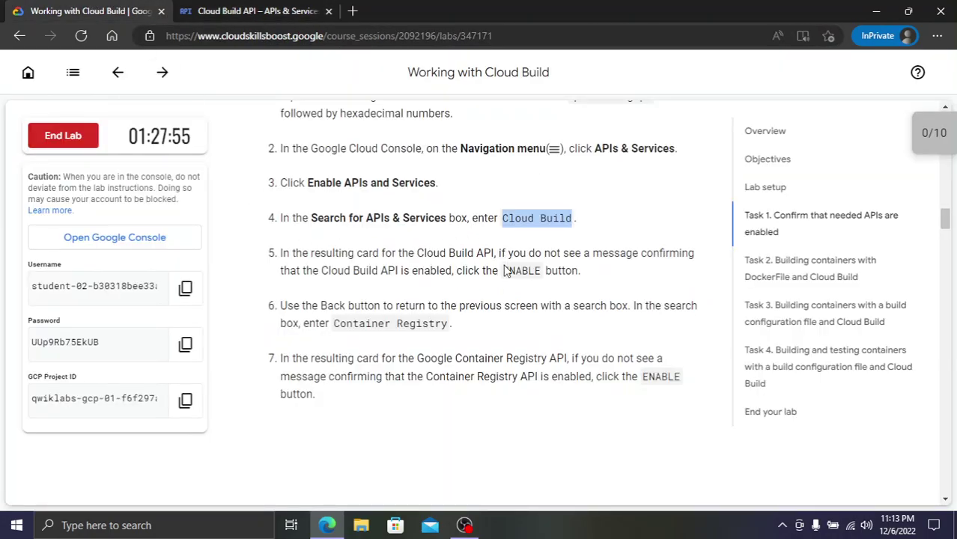
{"action": "left_click_drag", "start_coordinate": [582, 274], "coordinate": [293, 253]}
{"action": "left_click", "coordinate": [314, 253]}
{"action": "scroll", "coordinate": [367, 285], "scroll_direction": "down", "scroll_amount": 3}
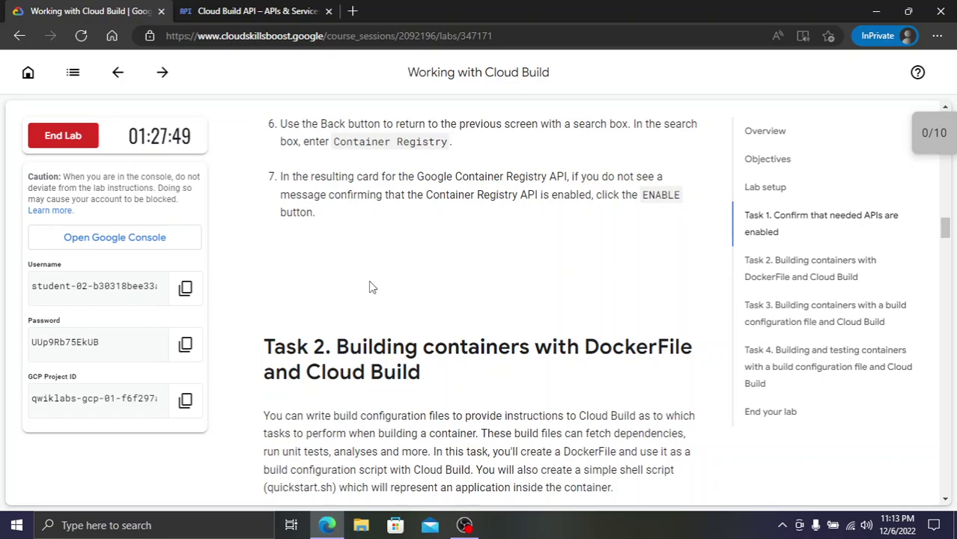
{"action": "scroll", "coordinate": [368, 285], "scroll_direction": "down", "scroll_amount": 3}
{"action": "scroll", "coordinate": [371, 282], "scroll_direction": "down", "scroll_amount": 1}
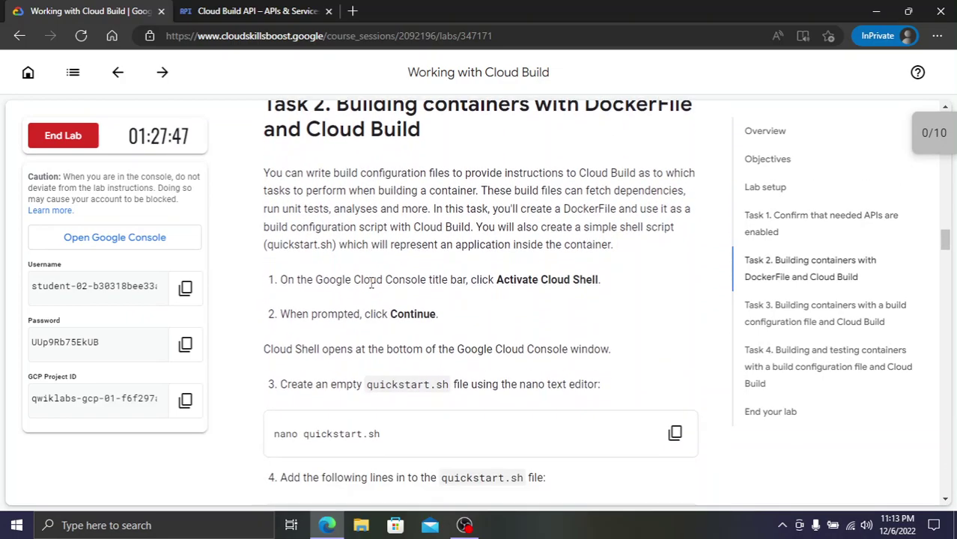
{"action": "scroll", "coordinate": [367, 224], "scroll_direction": "up", "scroll_amount": 1}
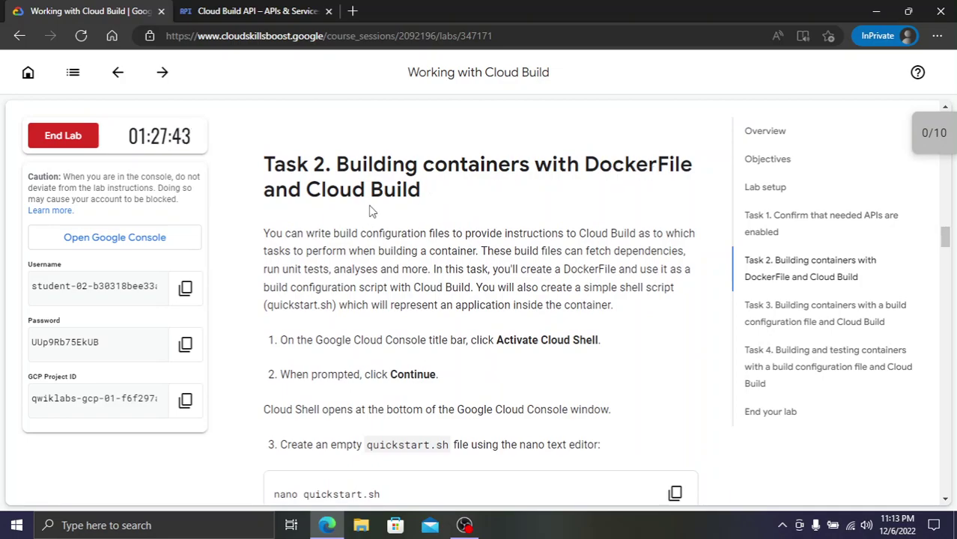
{"action": "scroll", "coordinate": [404, 255], "scroll_direction": "down", "scroll_amount": 1}
Activate Cloud Shell in the console and copy the nano quickstart.sh command
{"action": "left_click", "coordinate": [259, 11]}
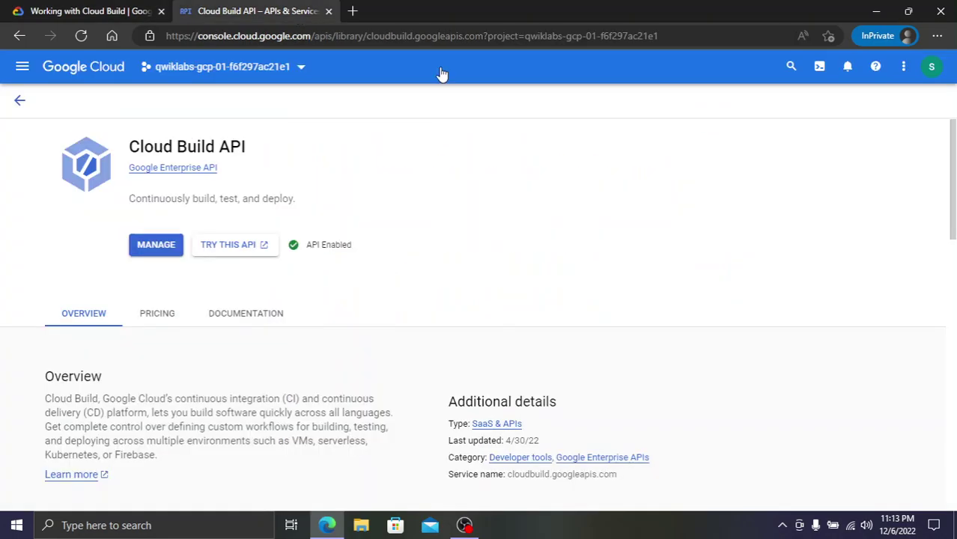
{"action": "left_click", "coordinate": [818, 66]}
{"action": "left_click", "coordinate": [113, 11]}
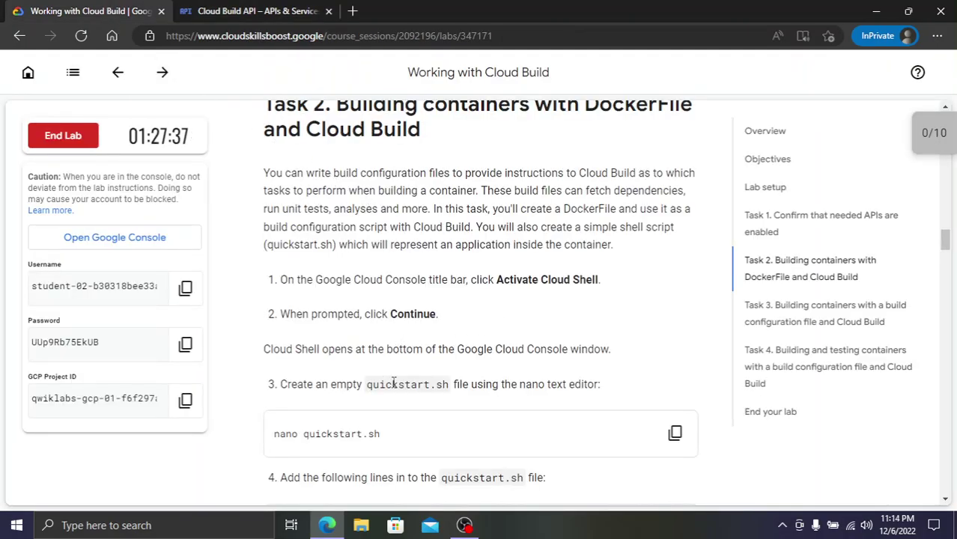
{"action": "scroll", "coordinate": [394, 383], "scroll_direction": "down", "scroll_amount": 1}
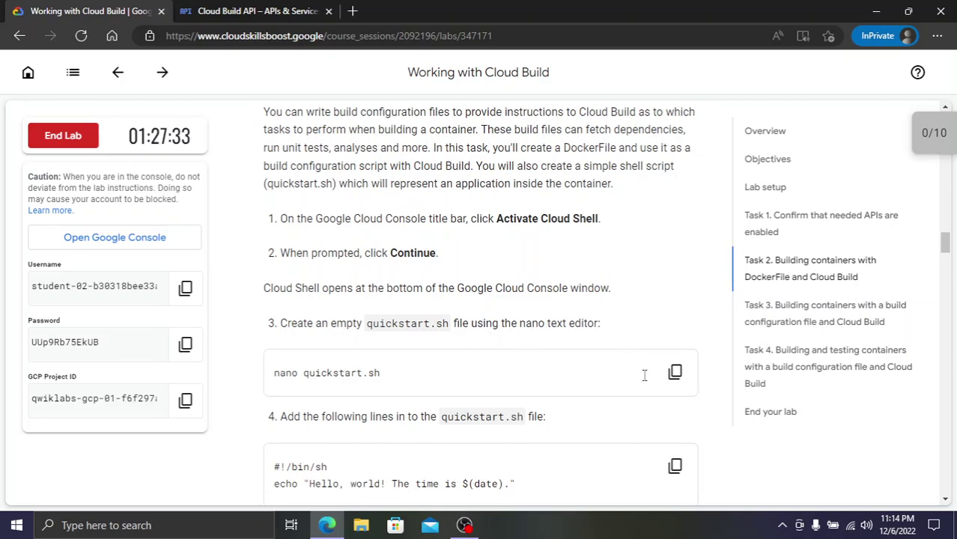
{"action": "left_click", "coordinate": [674, 372]}
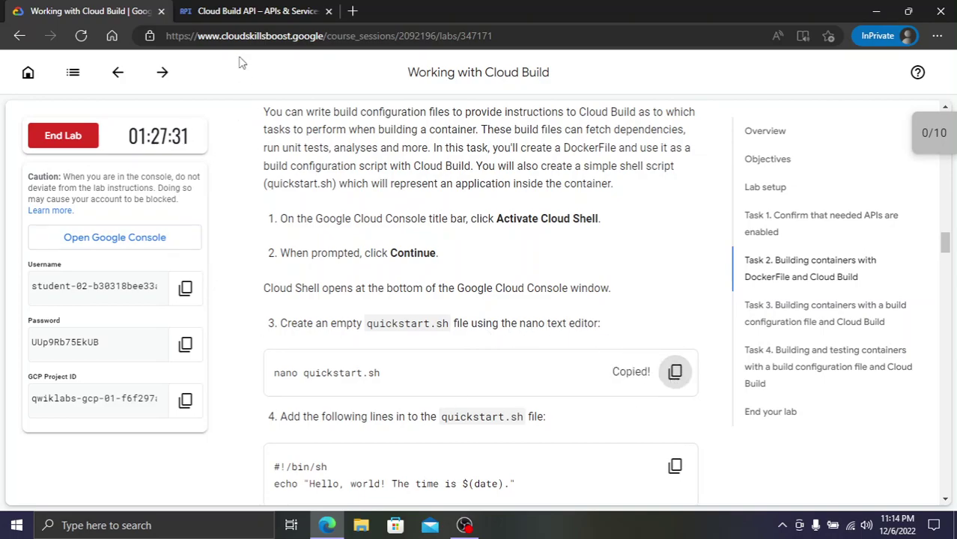
Run nano quickstart.sh in Cloud Shell and enlarge the terminal
{"action": "left_click", "coordinate": [232, 11]}
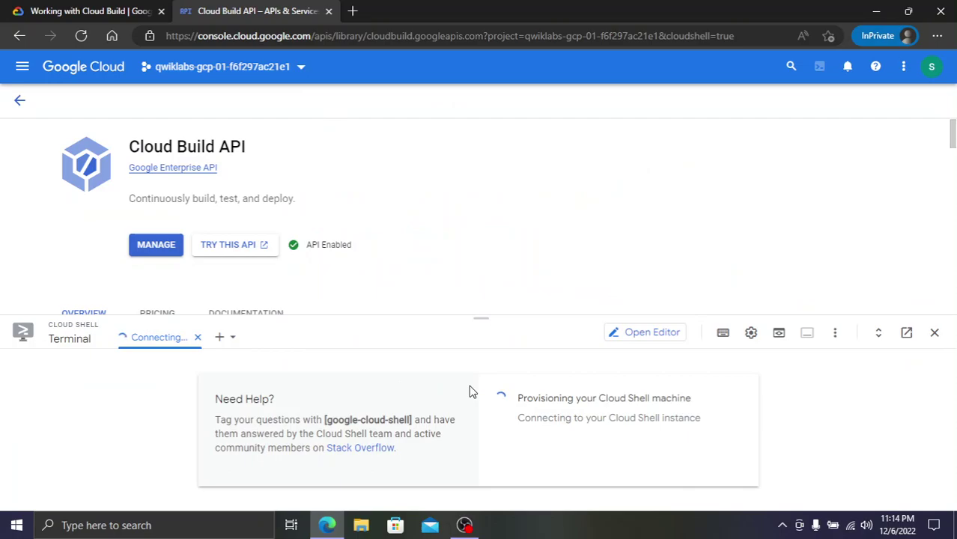
{"action": "key", "text": "ctrl+v"}
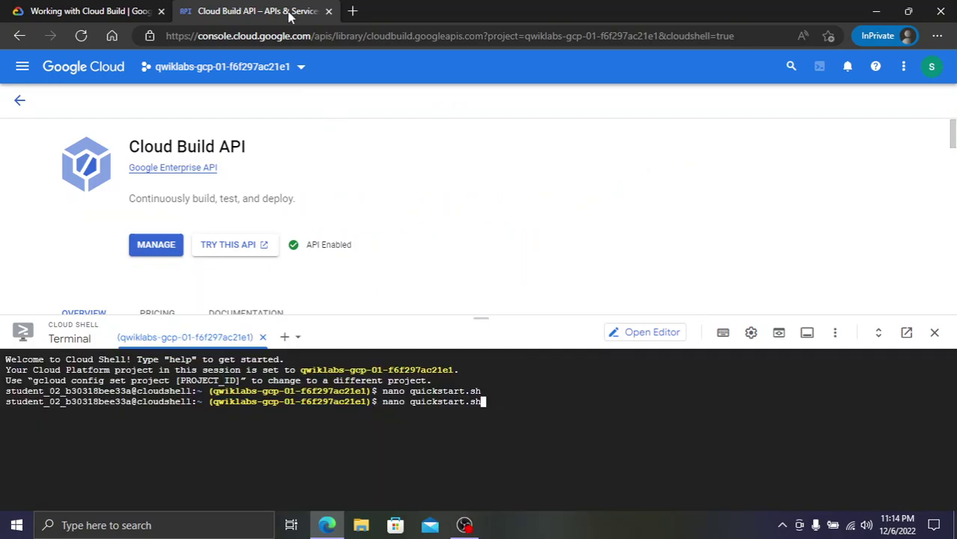
{"action": "key", "text": "Return"}
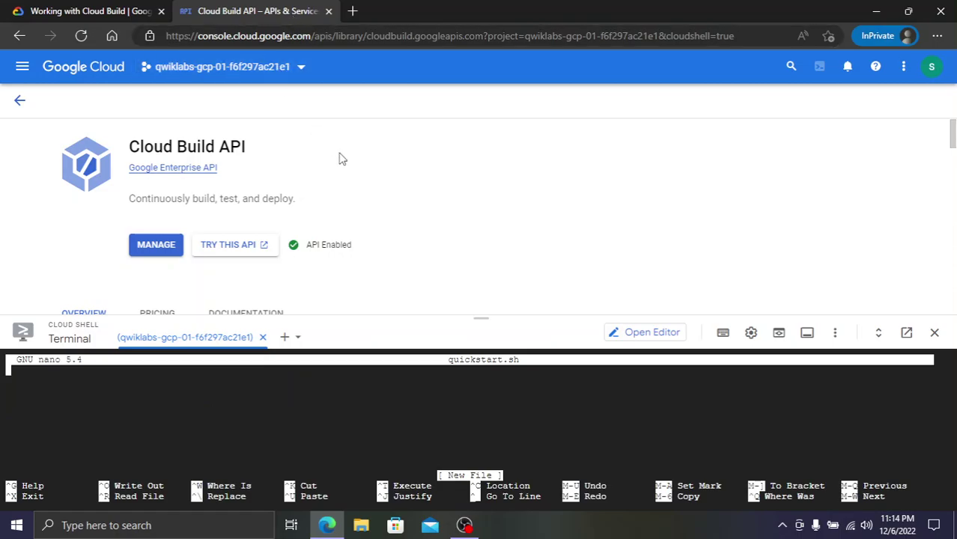
{"action": "left_click_drag", "start_coordinate": [481, 319], "coordinate": [463, 168]}
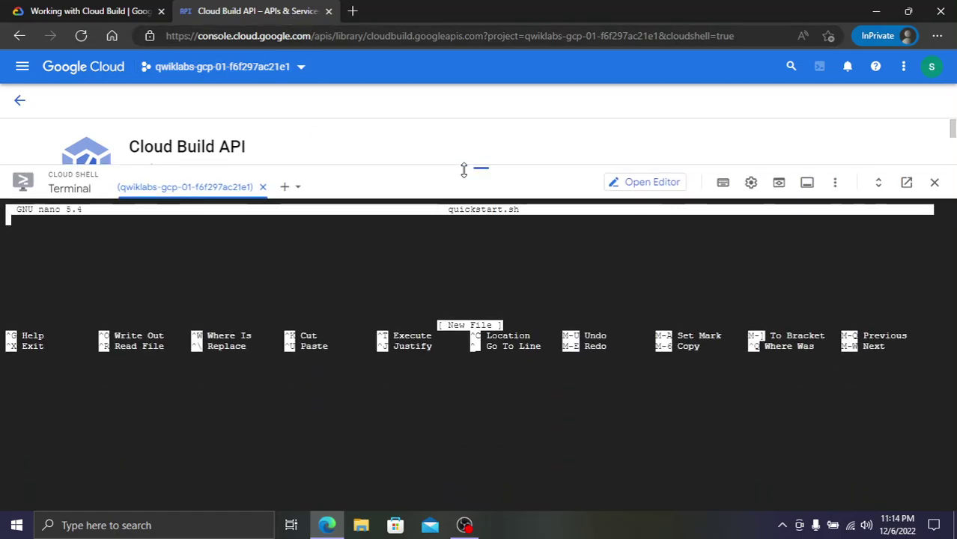
Paste the two-line hello-world script into quickstart.sh
{"action": "left_click", "coordinate": [89, 11]}
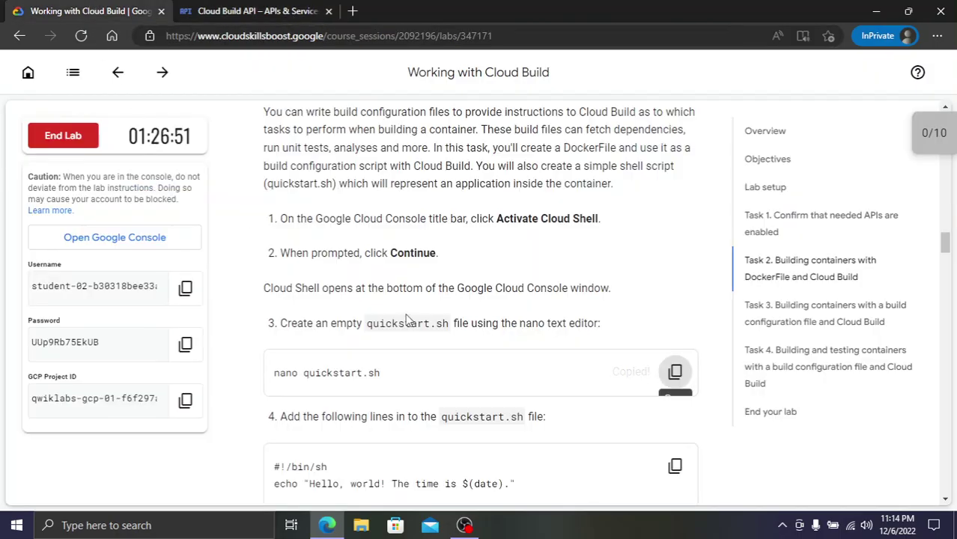
{"action": "scroll", "coordinate": [588, 407], "scroll_direction": "down", "scroll_amount": 1}
{"action": "left_click", "coordinate": [674, 344]}
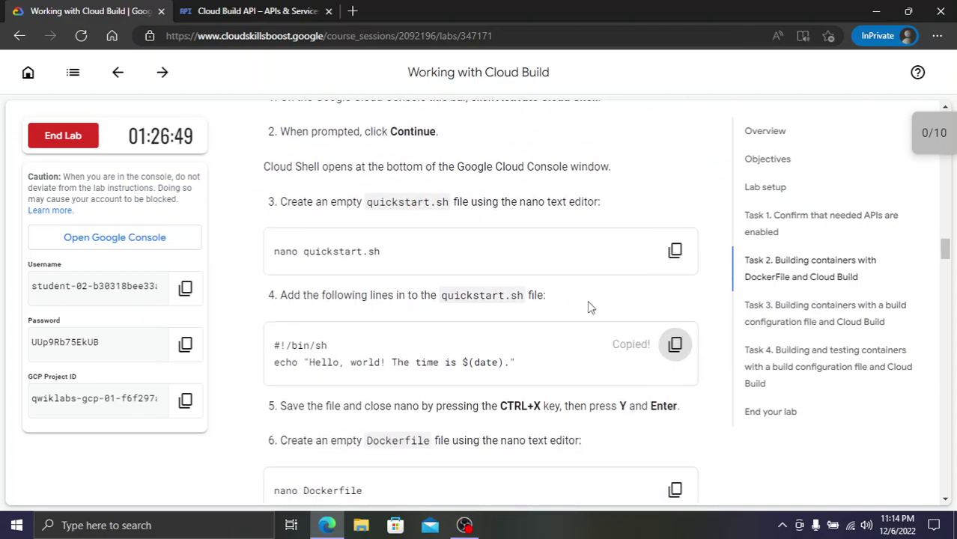
{"action": "left_click", "coordinate": [243, 11]}
{"action": "key", "text": "ctrl+v"}
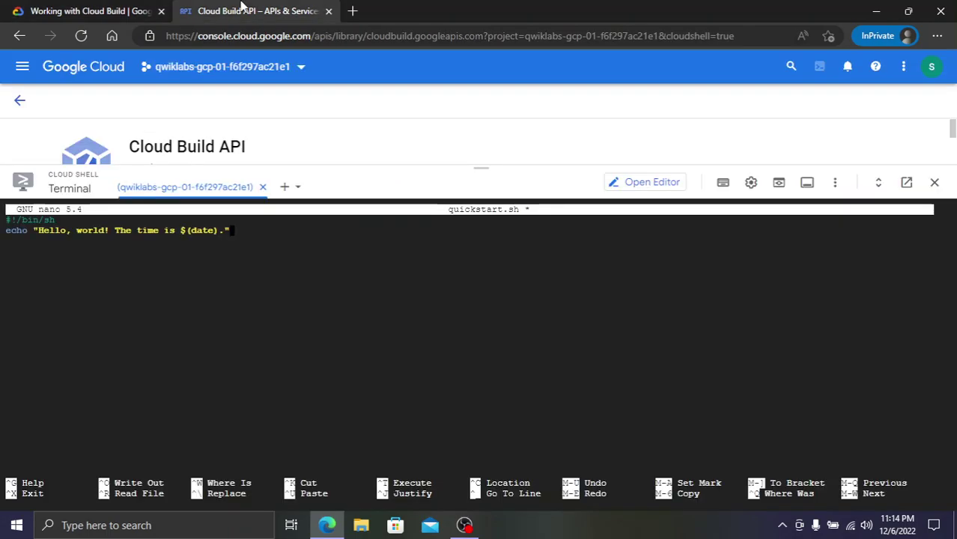
{"action": "key", "text": "ctrl+shift+Tab"}
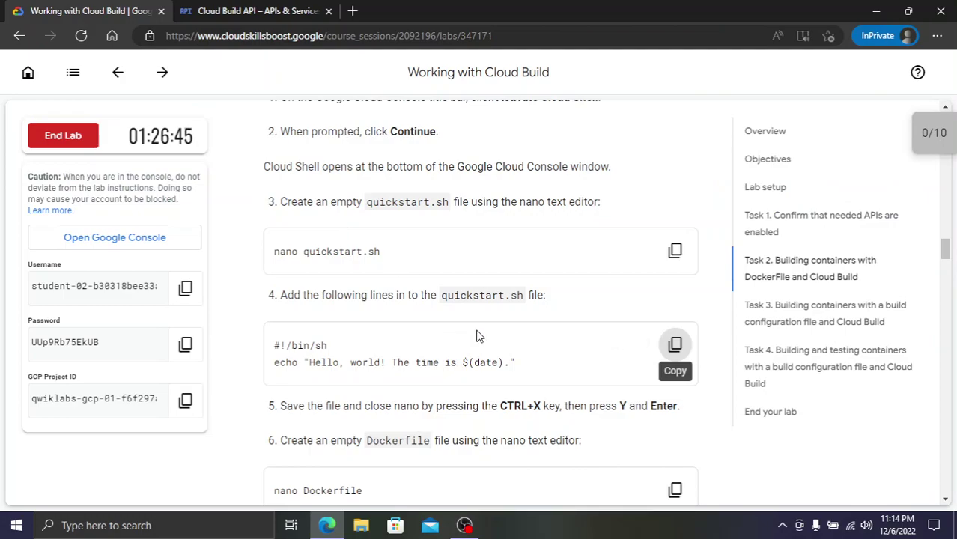
Copy the nano Dockerfile command, then save quickstart.sh and exit nano
{"action": "scroll", "coordinate": [479, 335], "scroll_direction": "down", "scroll_amount": 2}
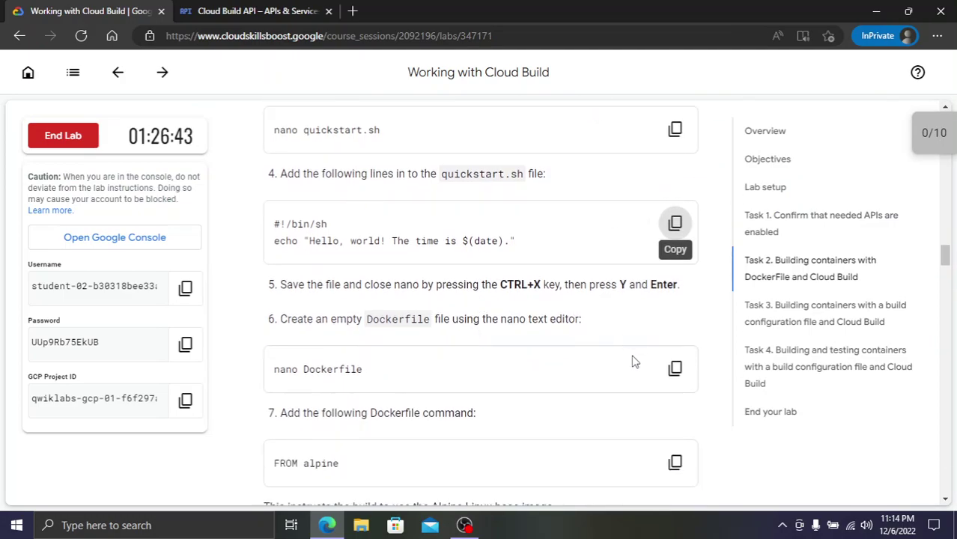
{"action": "scroll", "coordinate": [633, 360], "scroll_direction": "down", "scroll_amount": 1}
{"action": "left_click", "coordinate": [674, 307]}
{"action": "left_click", "coordinate": [277, 9]}
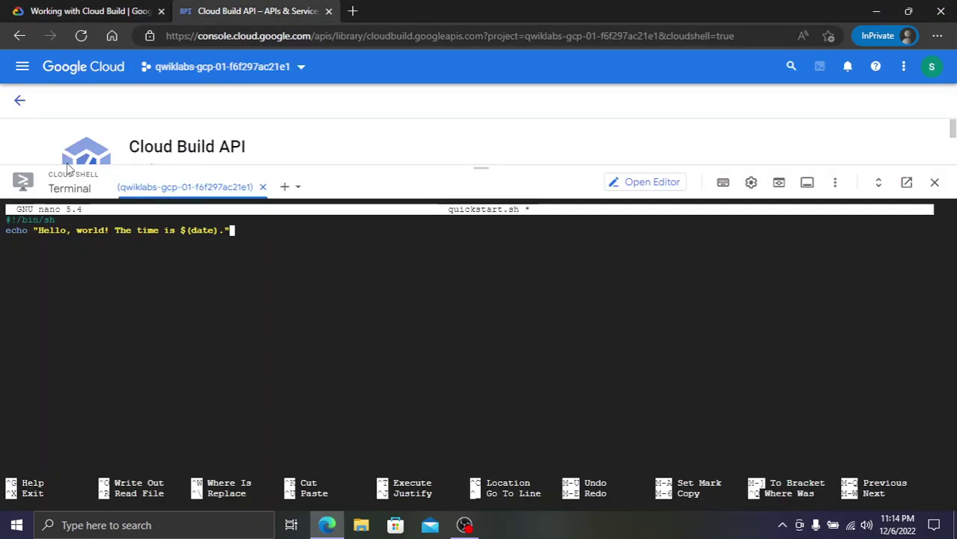
{"action": "key", "text": "ctrl+x"}
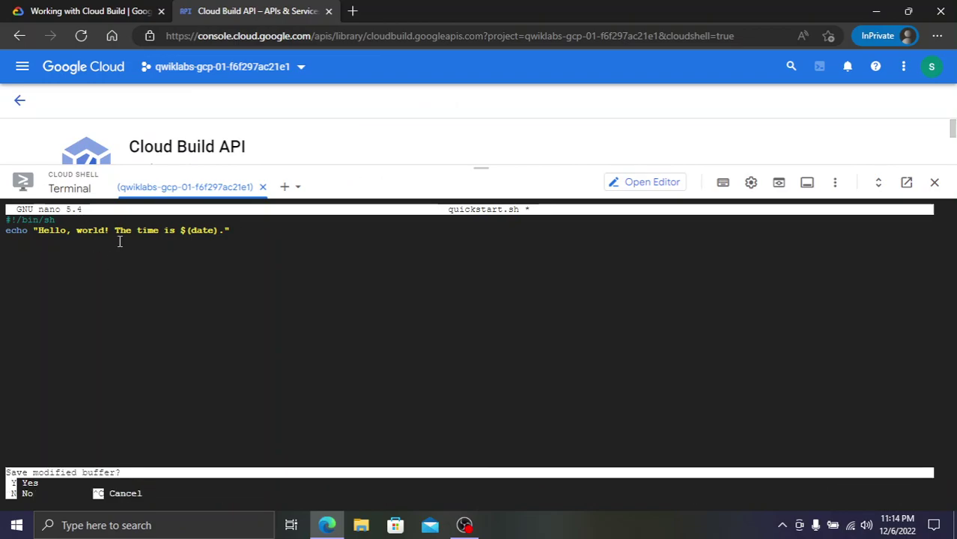
{"action": "key", "text": "y"}
{"action": "key", "text": "Return"}
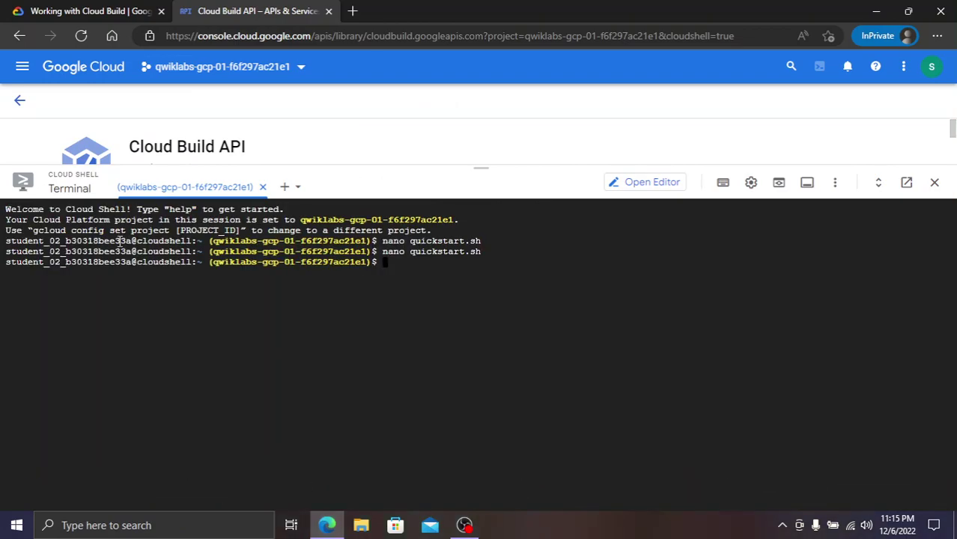
Open a new Dockerfile in nano and add the line FROM alpine
{"action": "key", "text": "ctrl+v"}
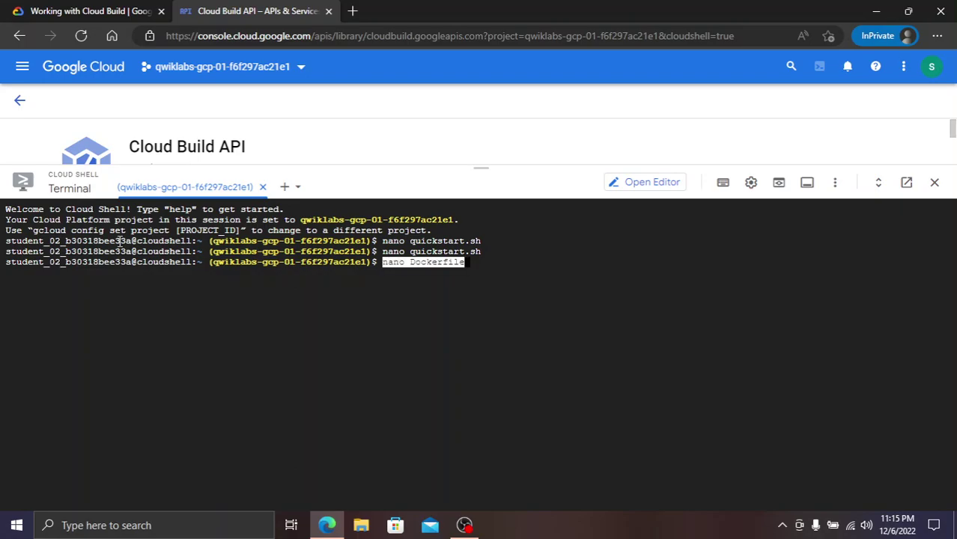
{"action": "key", "text": "Return"}
{"action": "left_click", "coordinate": [57, 9]}
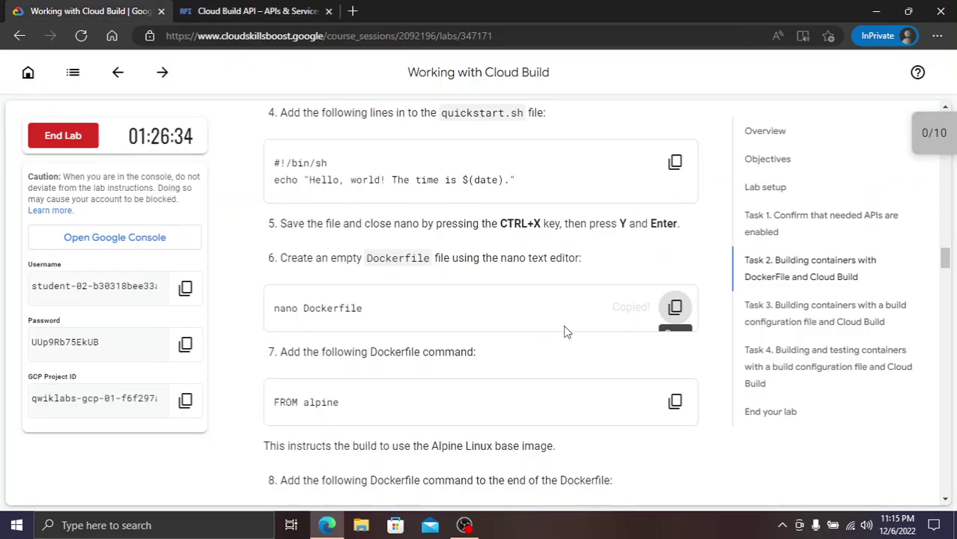
{"action": "left_click", "coordinate": [675, 401]}
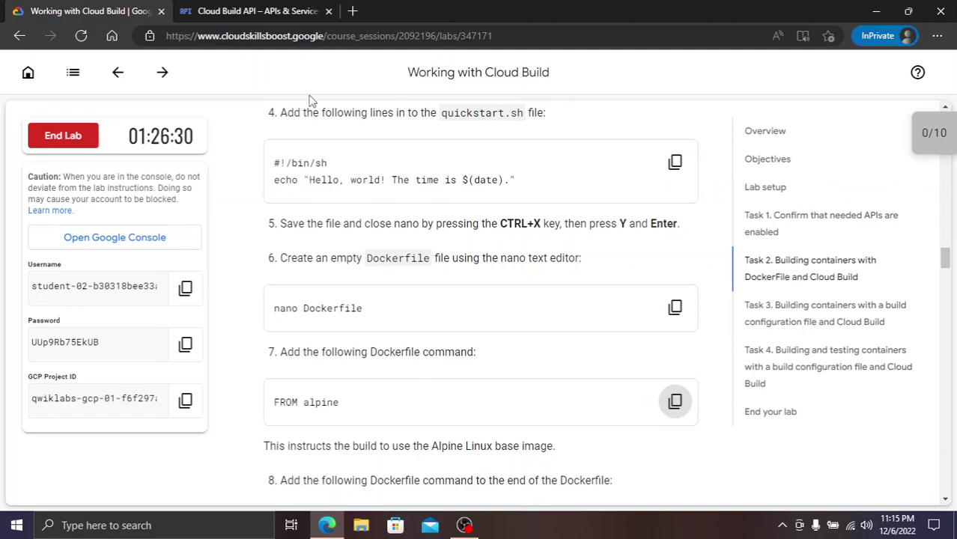
{"action": "left_click", "coordinate": [270, 7]}
{"action": "key", "text": "ctrl+v"}
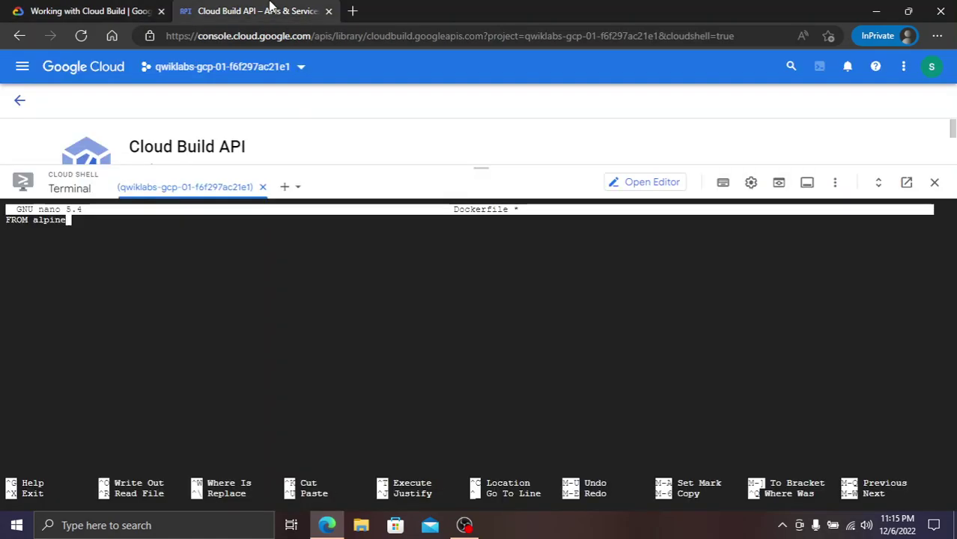
Save the Dockerfile containing FROM alpine and exit nano
{"action": "key", "text": "ctrl+x"}
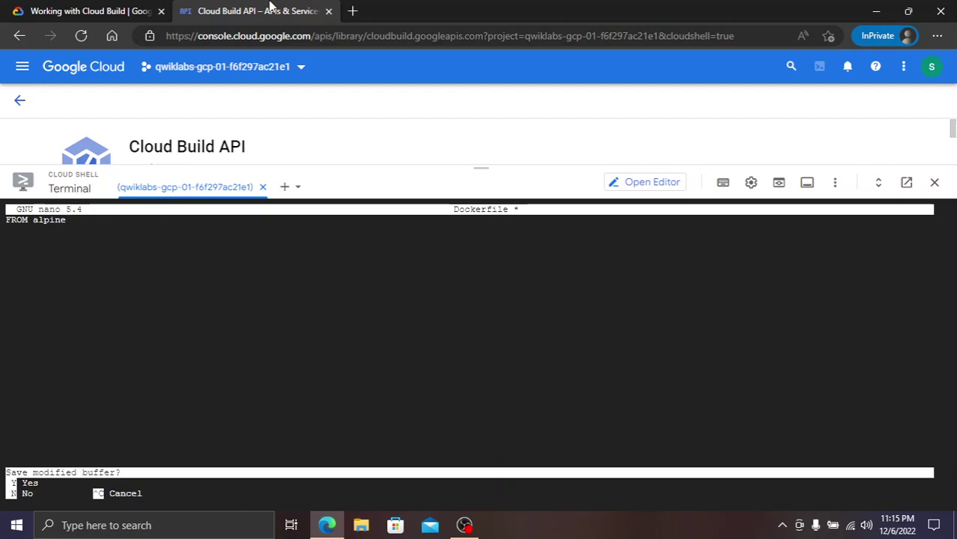
{"action": "key", "text": "y"}
{"action": "key", "text": "Return"}
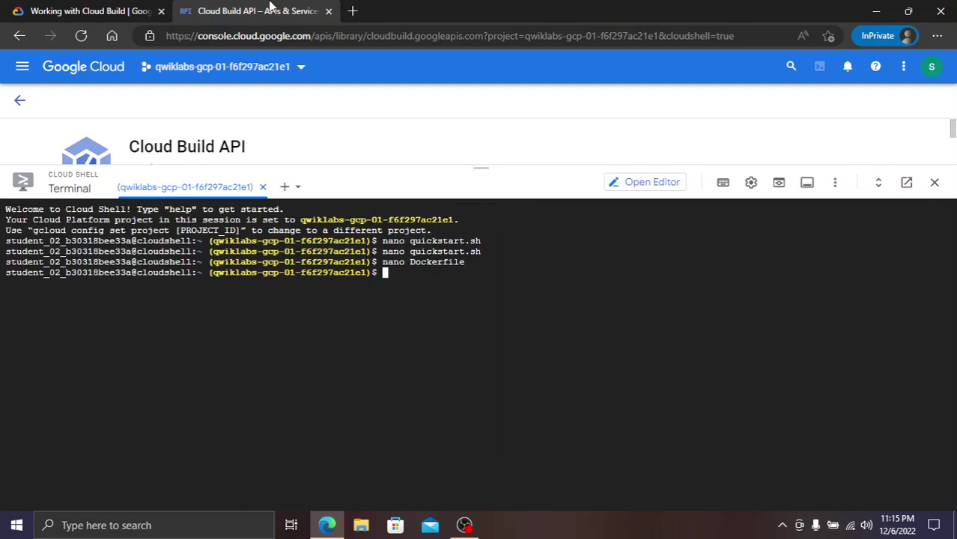
Run the COPY quickstart.sh / line at the shell prompt, which fails with 'command not found'
{"action": "left_click", "coordinate": [116, 10]}
{"action": "scroll", "coordinate": [446, 248], "scroll_direction": "down", "scroll_amount": 2}
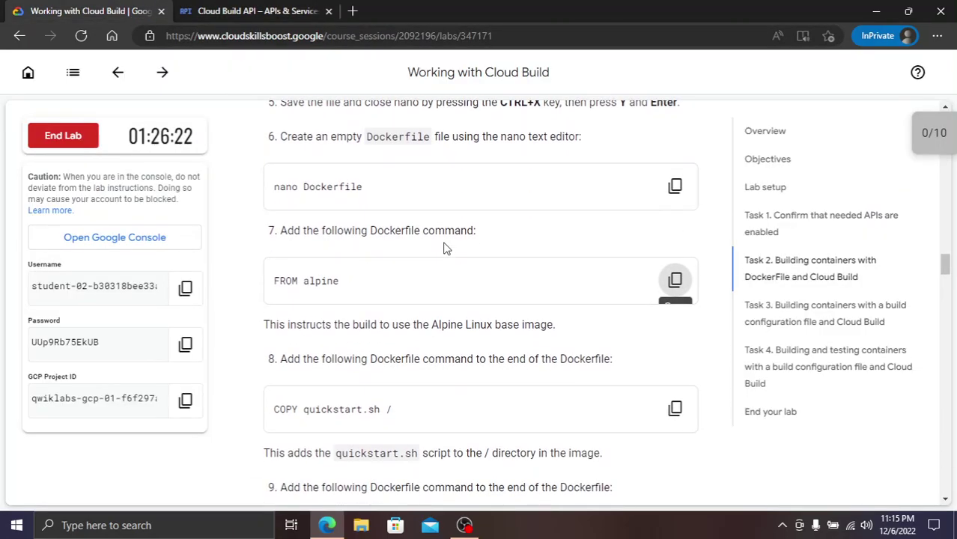
{"action": "scroll", "coordinate": [480, 365], "scroll_direction": "down", "scroll_amount": 1}
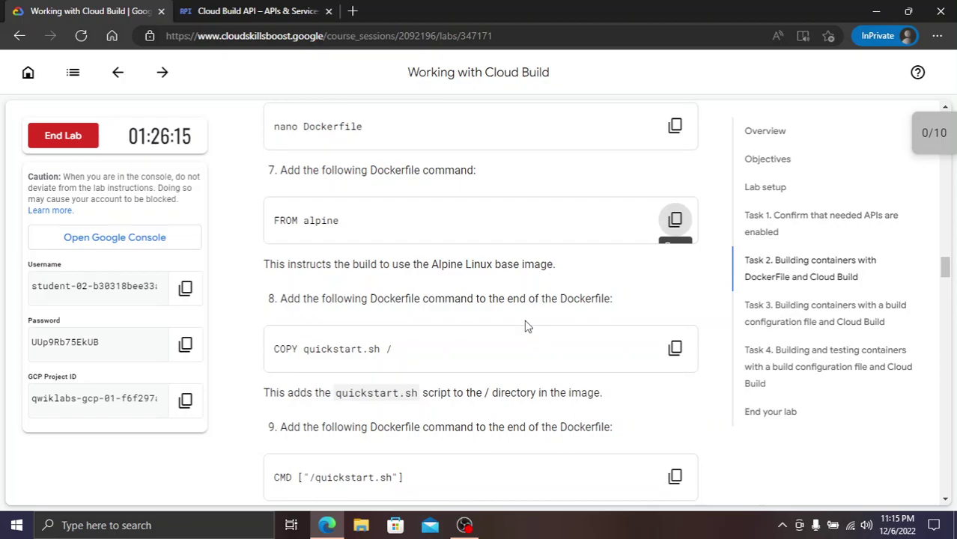
{"action": "left_click", "coordinate": [673, 349]}
{"action": "left_click", "coordinate": [229, 8]}
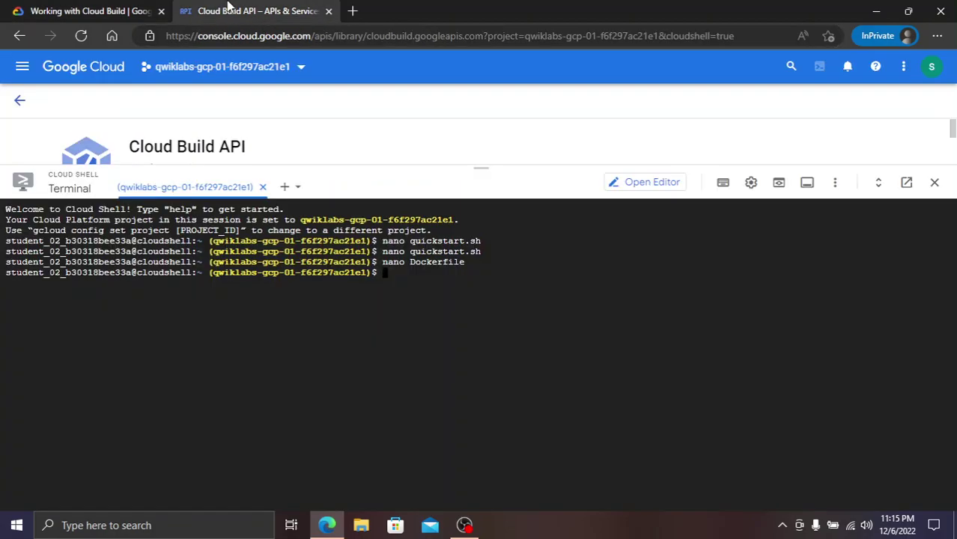
{"action": "key", "text": "ctrl+v"}
{"action": "key", "text": "Return"}
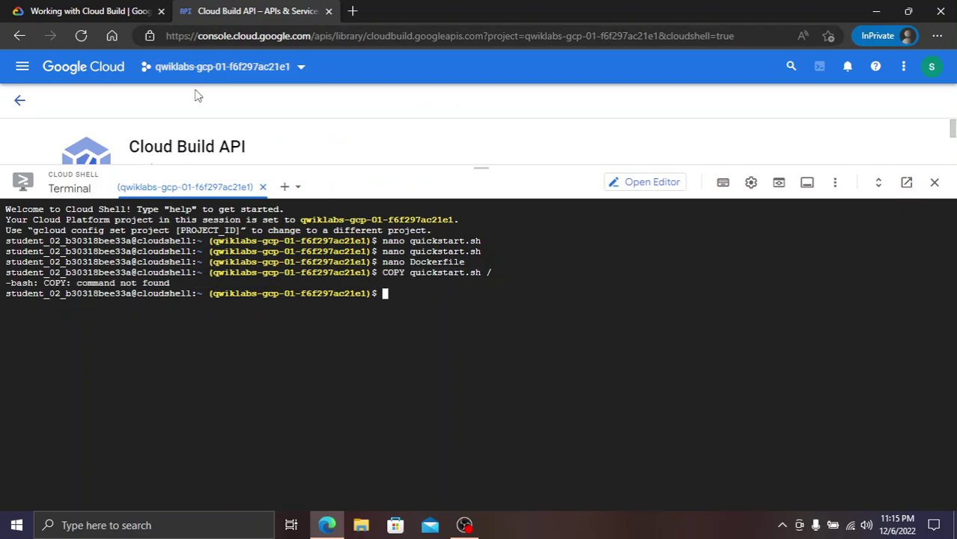
Reopen the Dockerfile in nano from Cloud Shell
{"action": "left_click", "coordinate": [100, 7]}
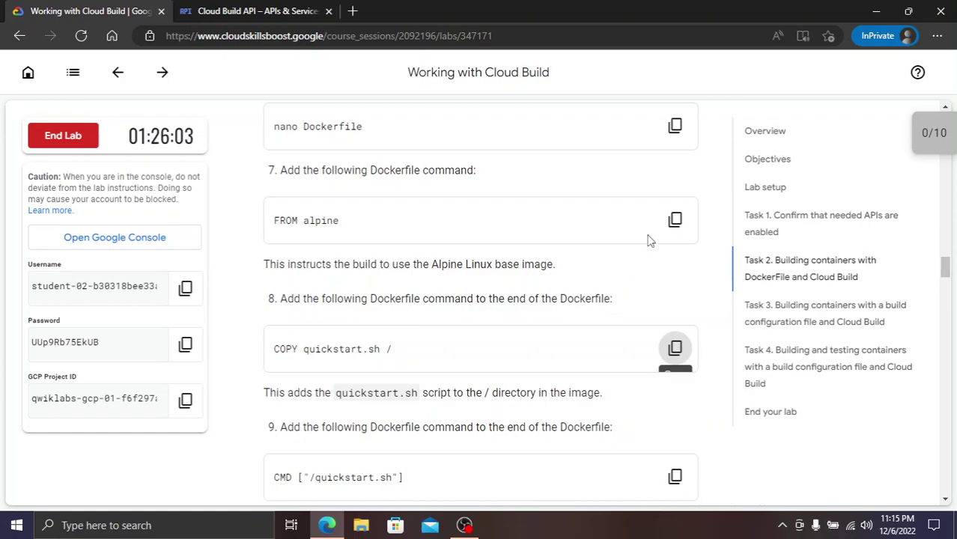
{"action": "left_click", "coordinate": [676, 127]}
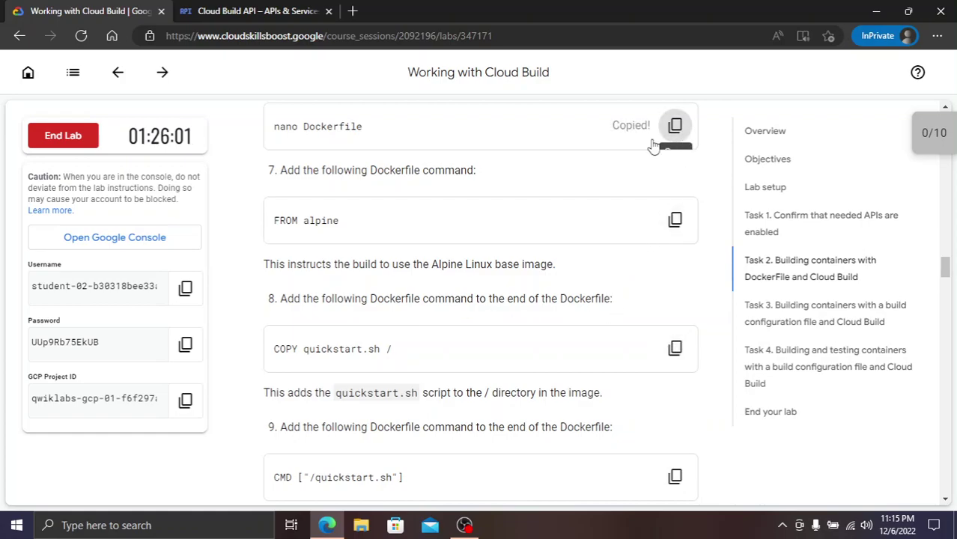
{"action": "left_click", "coordinate": [283, 13]}
{"action": "key", "text": "ctrl+v"}
{"action": "key", "text": "Return"}
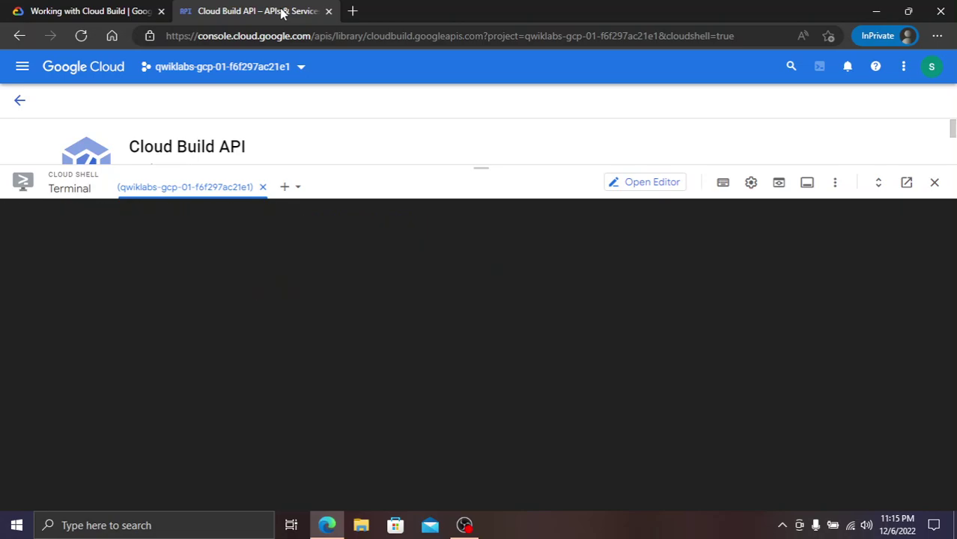
Add the lines COPY quickstart.sh / and CMD ["/quickstart.sh"] to the Dockerfile
{"action": "left_click", "coordinate": [73, 8]}
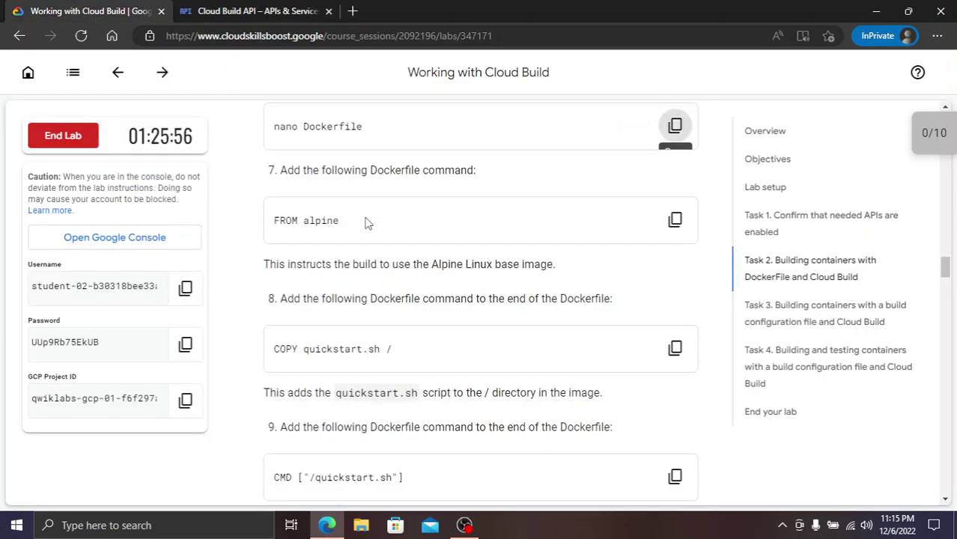
{"action": "left_click", "coordinate": [673, 346]}
{"action": "left_click", "coordinate": [249, 8]}
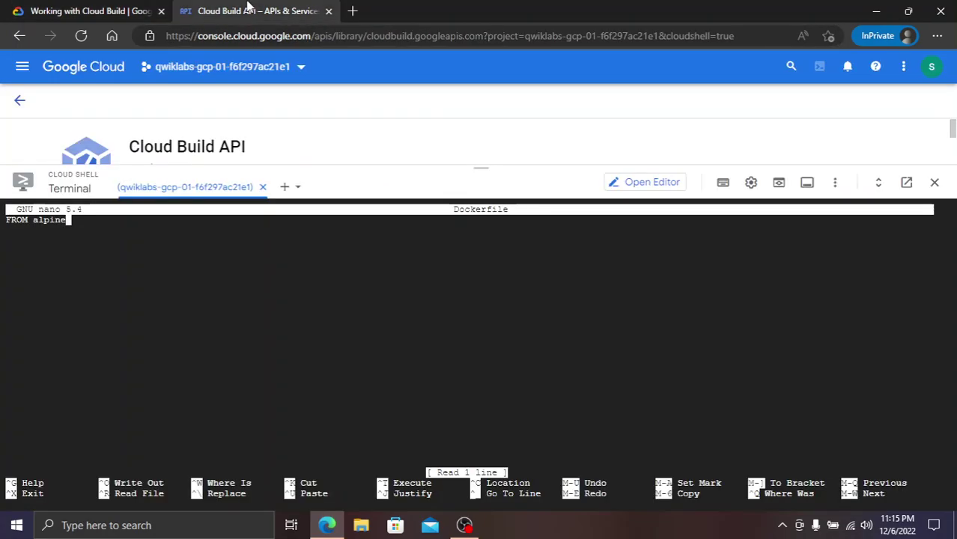
{"action": "key", "text": "ctrl+v"}
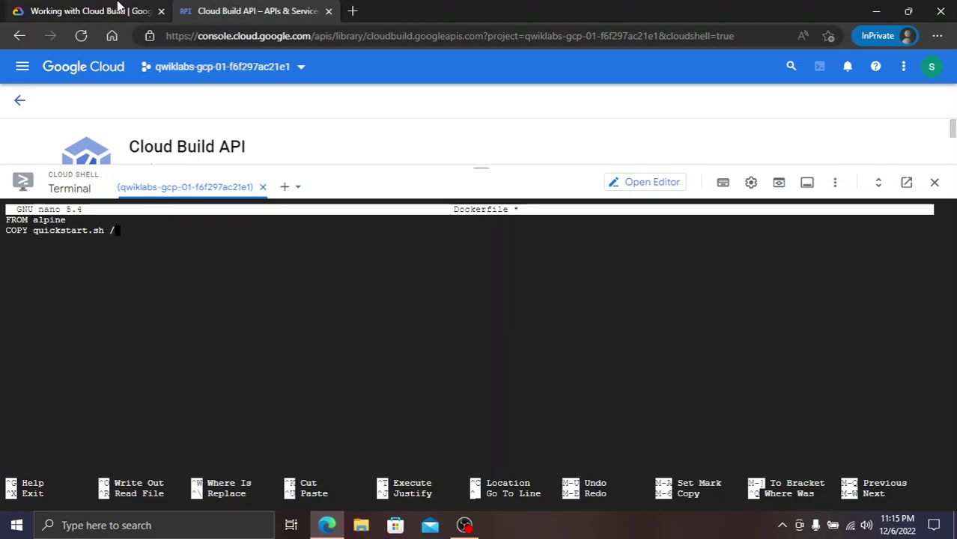
{"action": "left_click", "coordinate": [119, 7]}
{"action": "scroll", "coordinate": [472, 292], "scroll_direction": "down", "scroll_amount": 1}
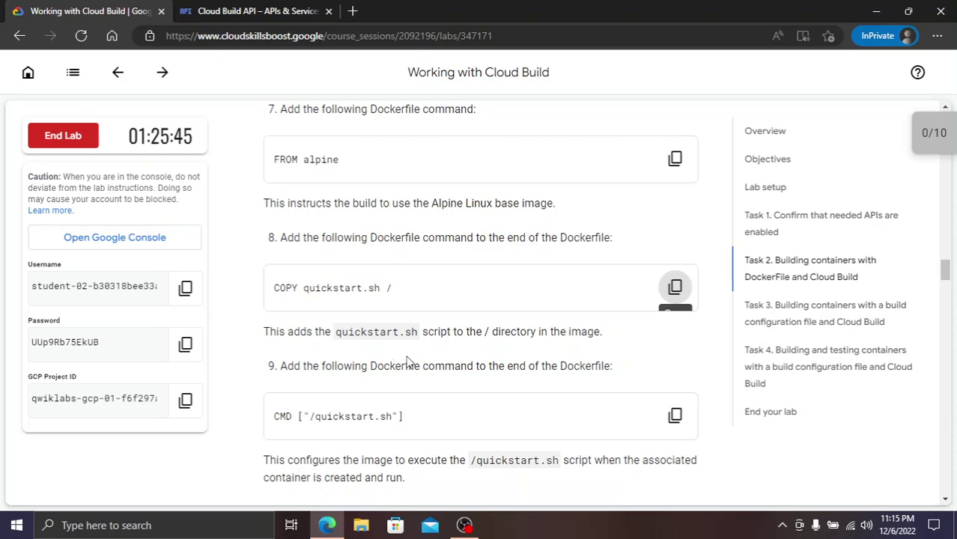
{"action": "left_click", "coordinate": [674, 415]}
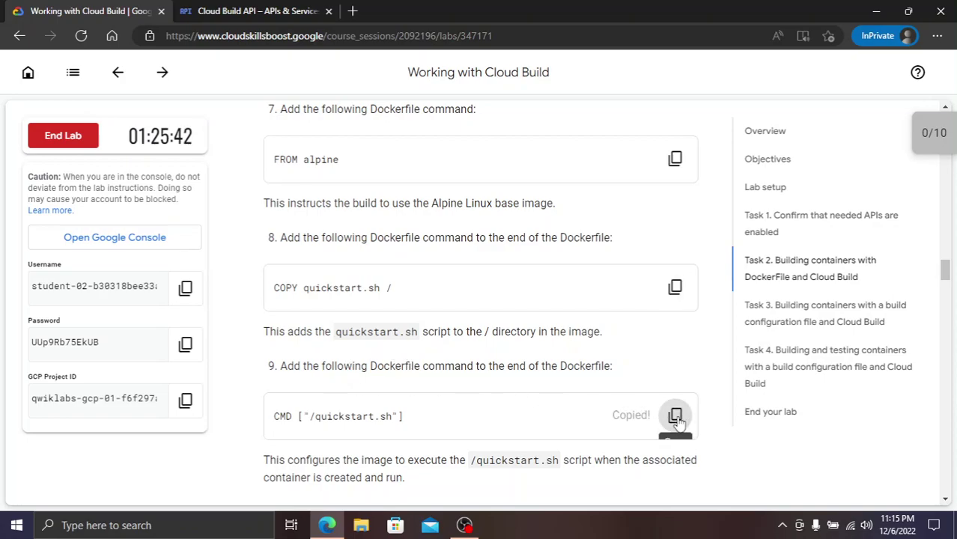
{"action": "left_click", "coordinate": [294, 6]}
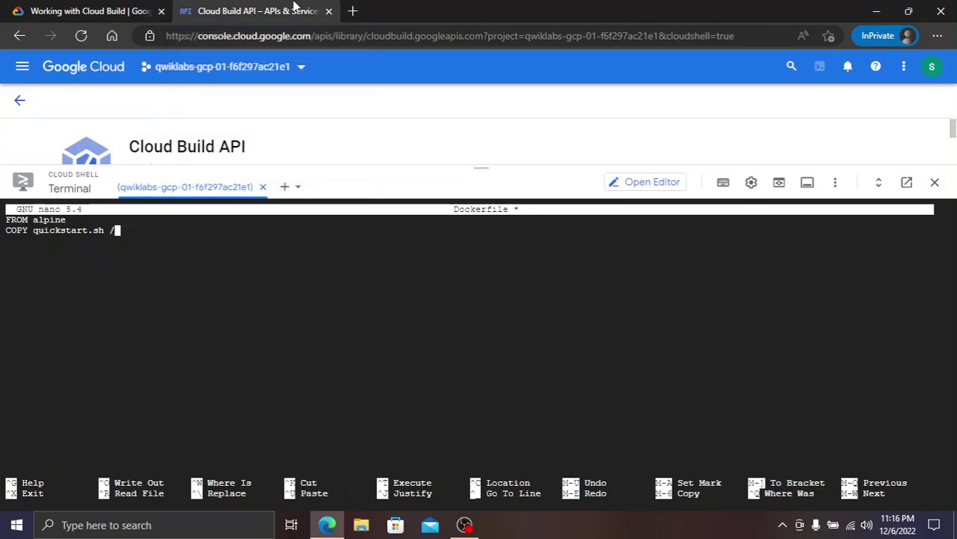
{"action": "key", "text": "Return"}
{"action": "key", "text": "ctrl+v"}
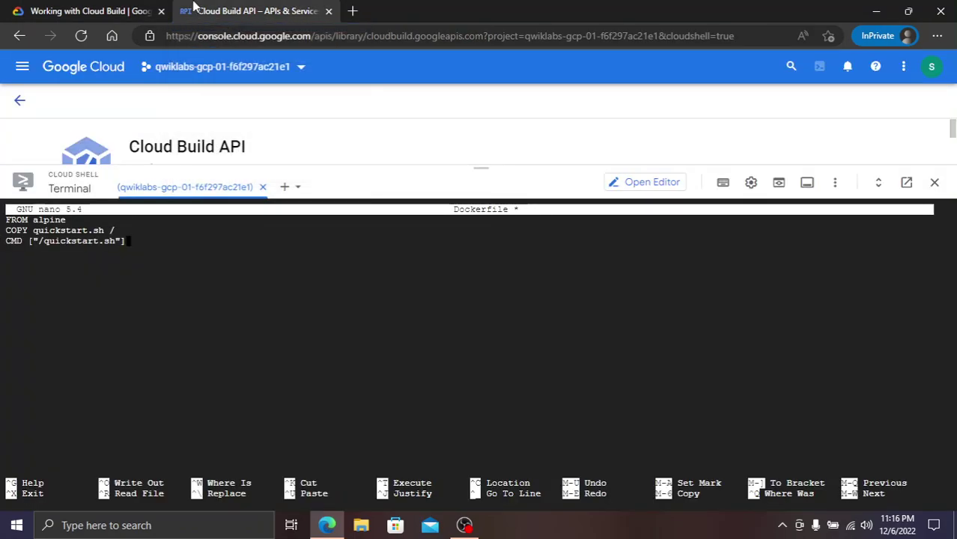
Check the Dockerfile against the lab's expected content, then save it and exit nano
{"action": "left_click", "coordinate": [91, 9]}
{"action": "scroll", "coordinate": [555, 303], "scroll_direction": "down", "scroll_amount": 3}
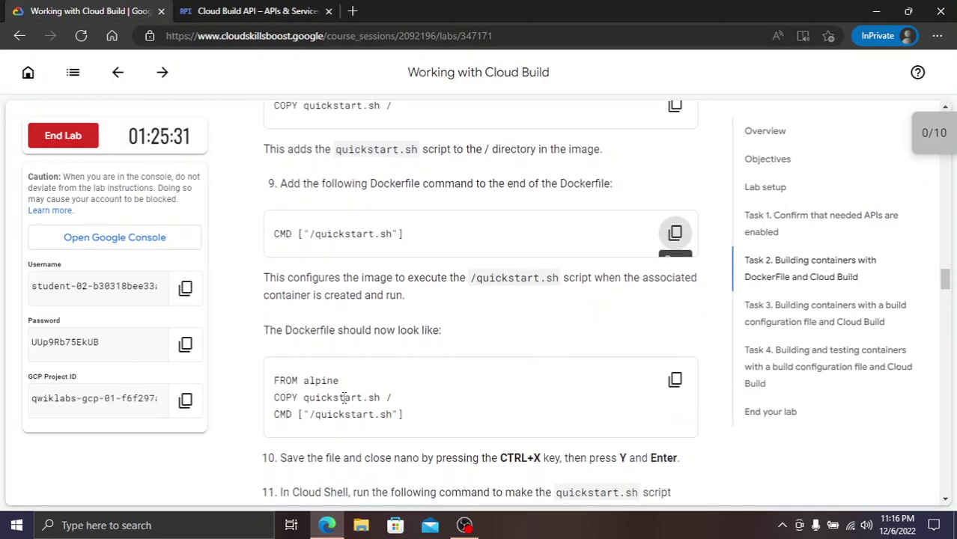
{"action": "left_click", "coordinate": [225, 9]}
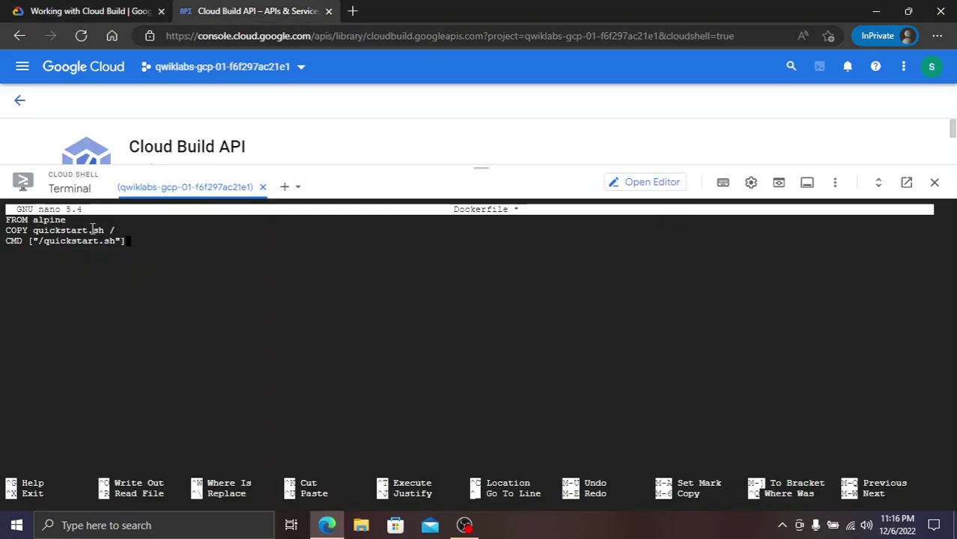
{"action": "left_click", "coordinate": [75, 11]}
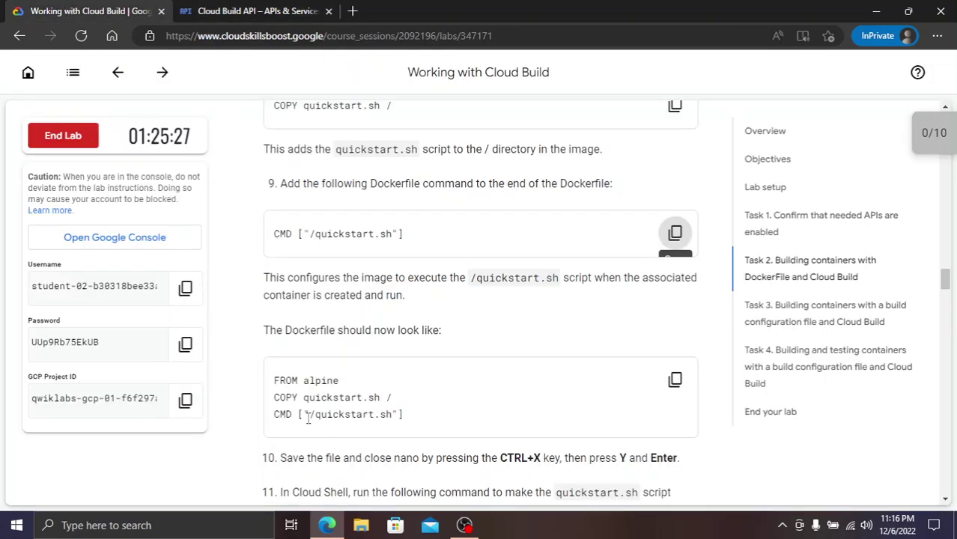
{"action": "left_click", "coordinate": [284, 9]}
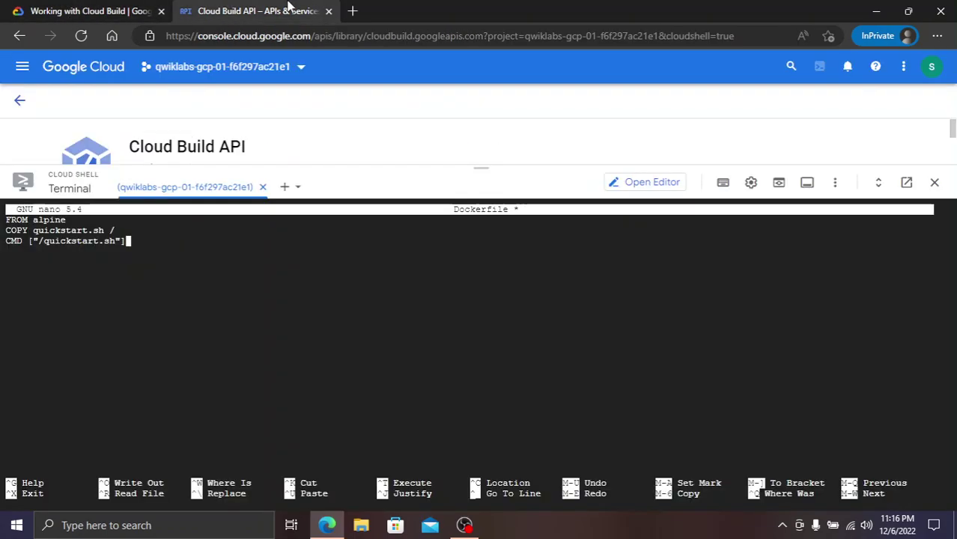
{"action": "left_click", "coordinate": [75, 10]}
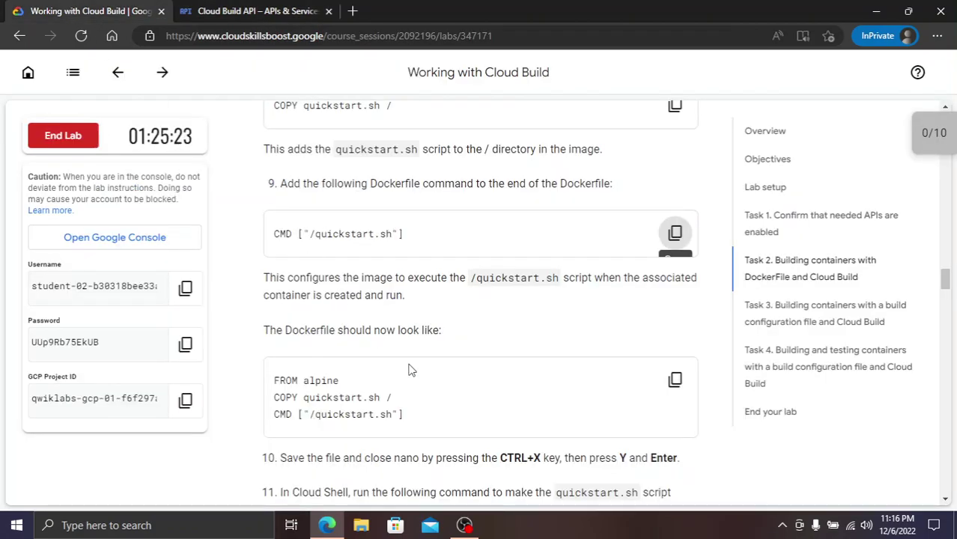
{"action": "scroll", "coordinate": [410, 370], "scroll_direction": "down", "scroll_amount": 2}
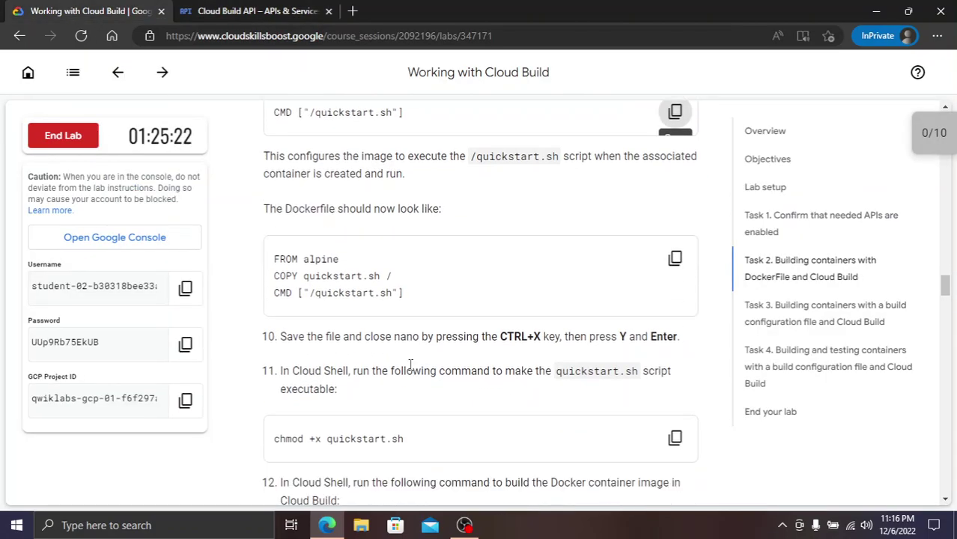
{"action": "left_click", "coordinate": [279, 9]}
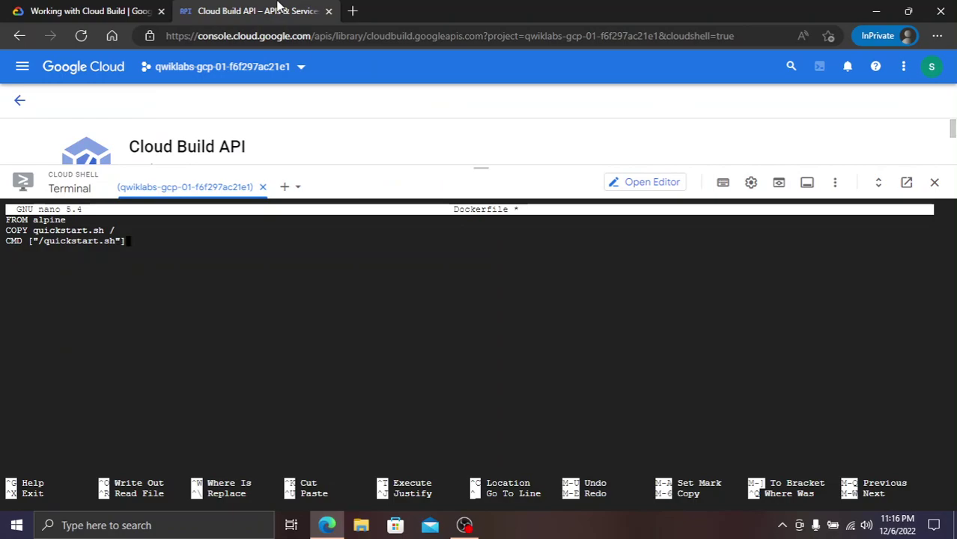
{"action": "key", "text": "ctrl+o"}
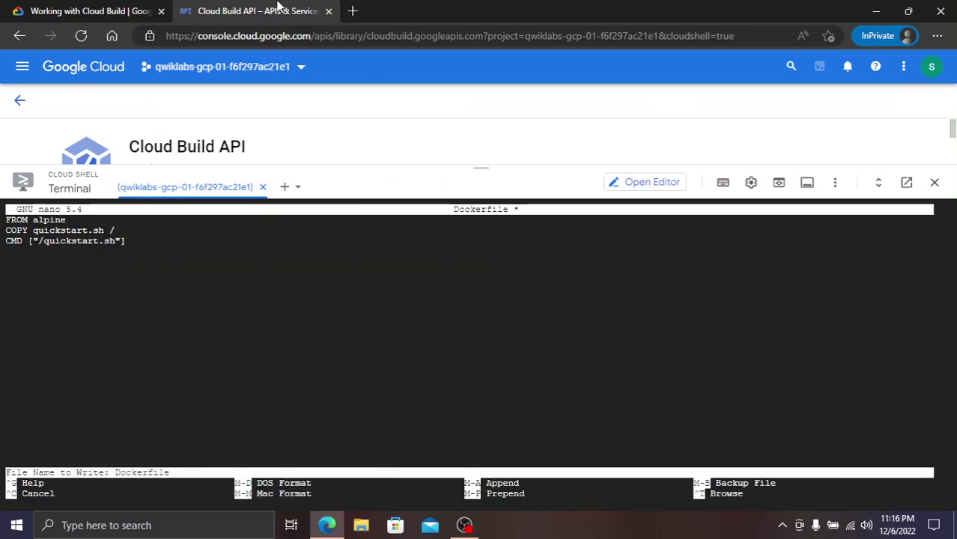
{"action": "key", "text": "Return"}
{"action": "key", "text": "ctrl+x"}
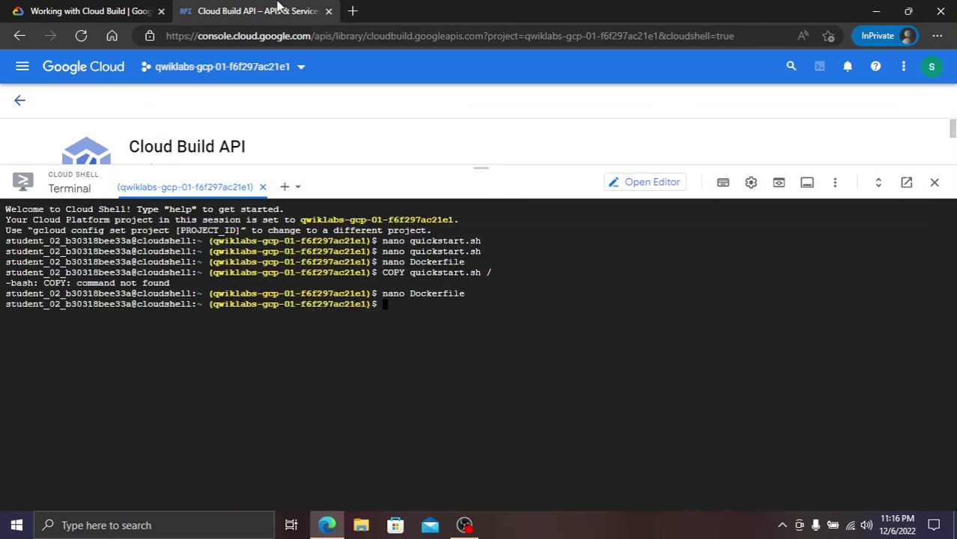
Make quickstart.sh executable with chmod +x quickstart.sh
{"action": "left_click", "coordinate": [114, 9]}
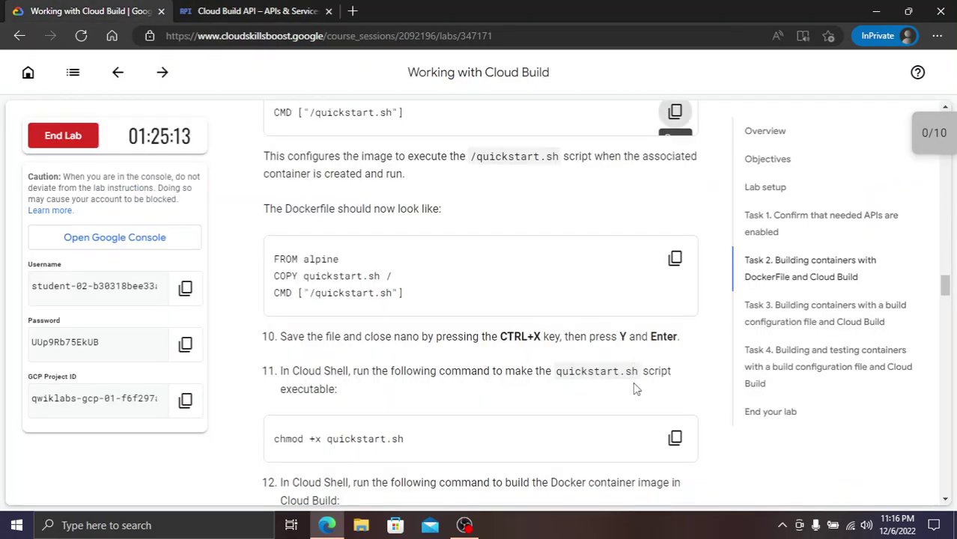
{"action": "scroll", "coordinate": [658, 389], "scroll_direction": "down", "scroll_amount": 1}
{"action": "left_click", "coordinate": [674, 377]}
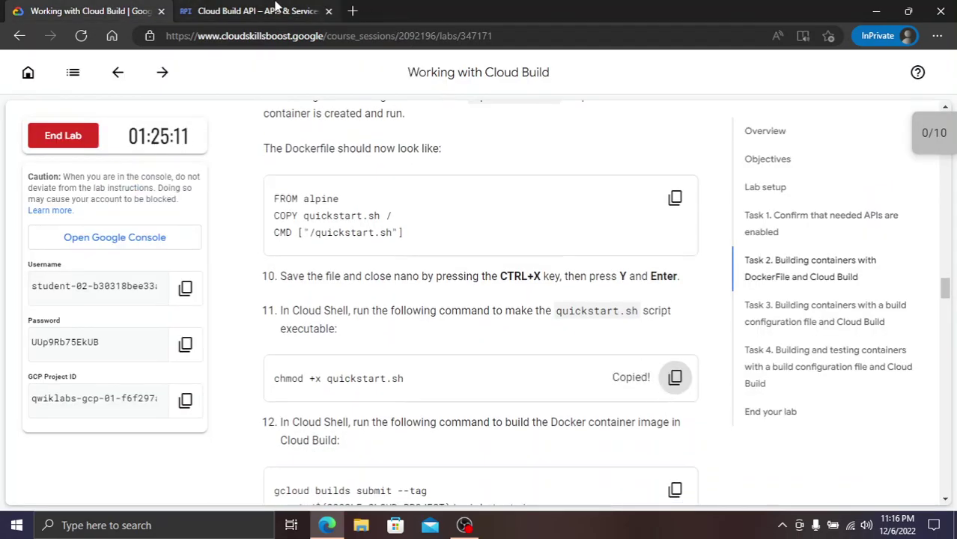
{"action": "left_click", "coordinate": [276, 7]}
{"action": "key", "text": "ctrl+v"}
{"action": "key", "text": "Return"}
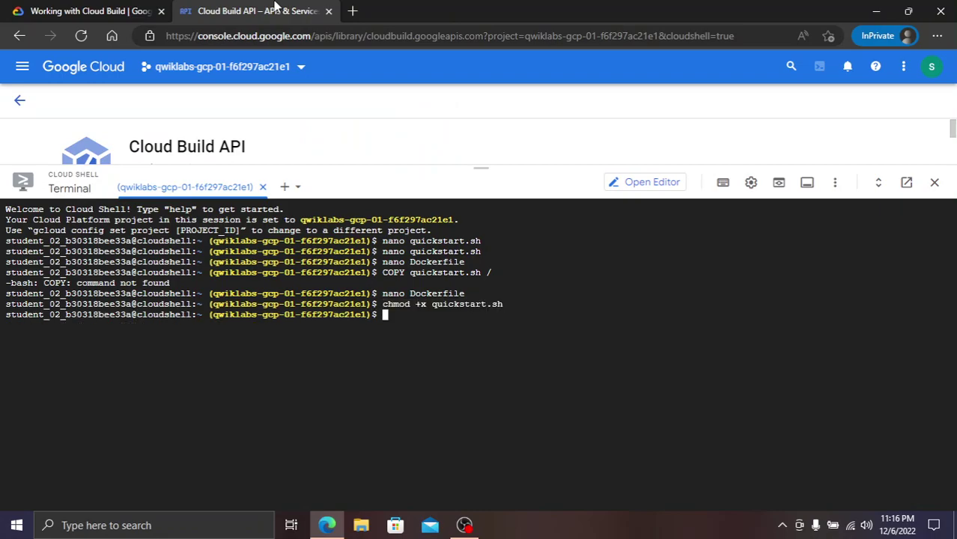
Run gcloud builds submit --tag gcr.io/${GOOGLE_CLOUD_PROJECT}/quickstart-image . and authorize Cloud Shell
{"action": "left_click", "coordinate": [54, 6]}
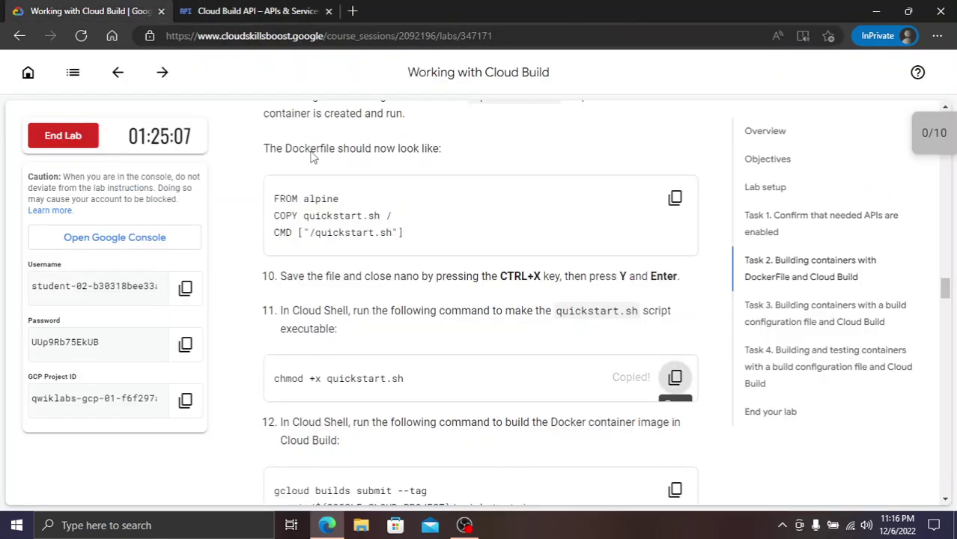
{"action": "scroll", "coordinate": [675, 378], "scroll_direction": "down", "scroll_amount": 2}
{"action": "left_click", "coordinate": [674, 367]}
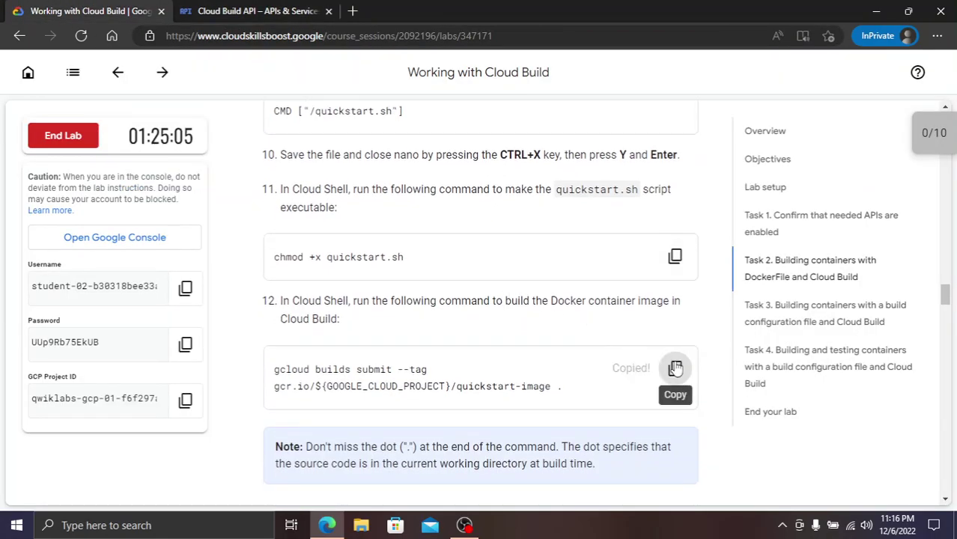
{"action": "left_click", "coordinate": [226, 9]}
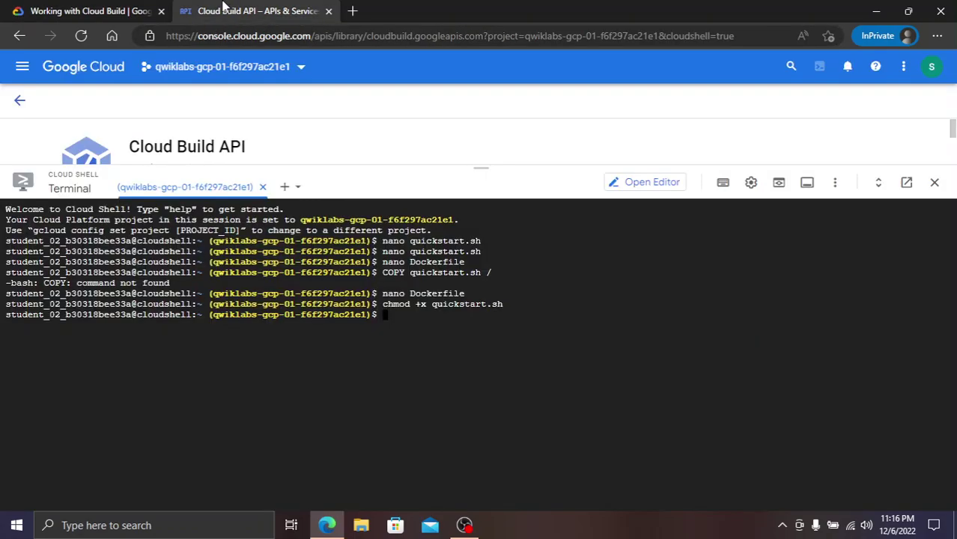
{"action": "key", "text": "ctrl+v"}
{"action": "key", "text": "Return"}
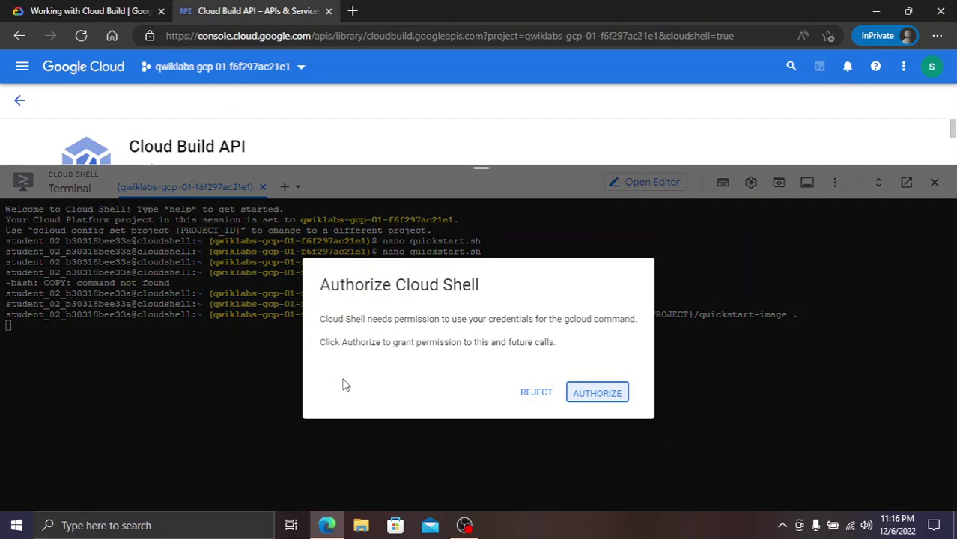
{"action": "left_click", "coordinate": [597, 392]}
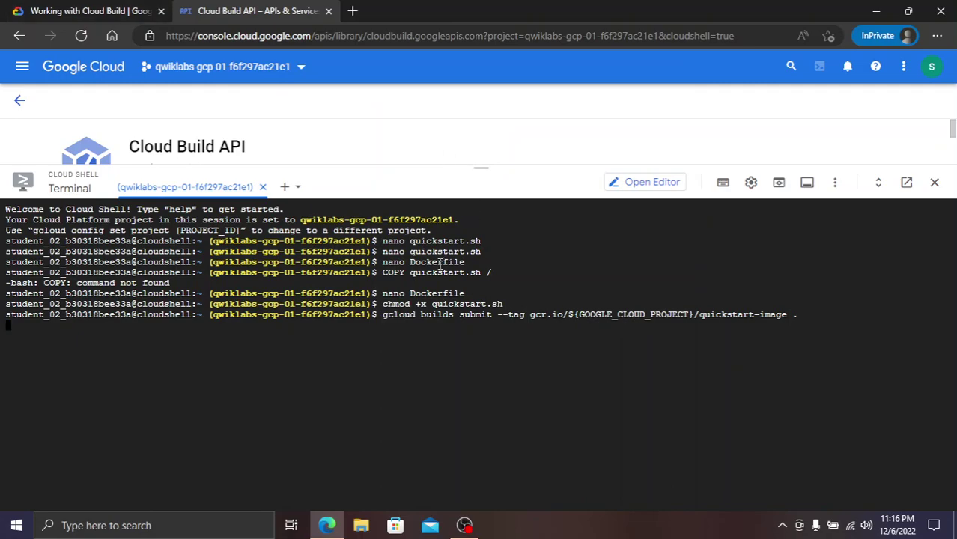
{"action": "left_click", "coordinate": [95, 10]}
{"action": "scroll", "coordinate": [718, 455], "scroll_direction": "down", "scroll_amount": 3}
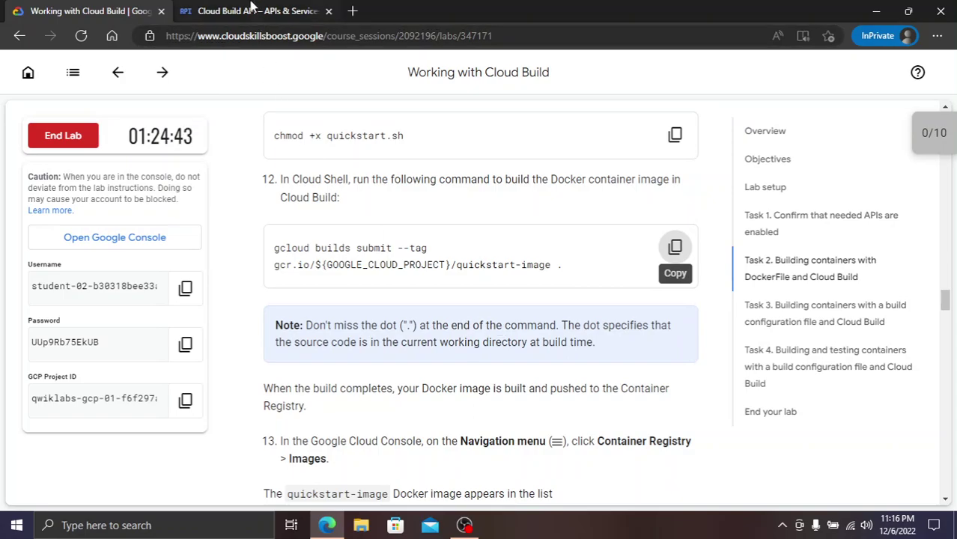
{"action": "left_click", "coordinate": [251, 9]}
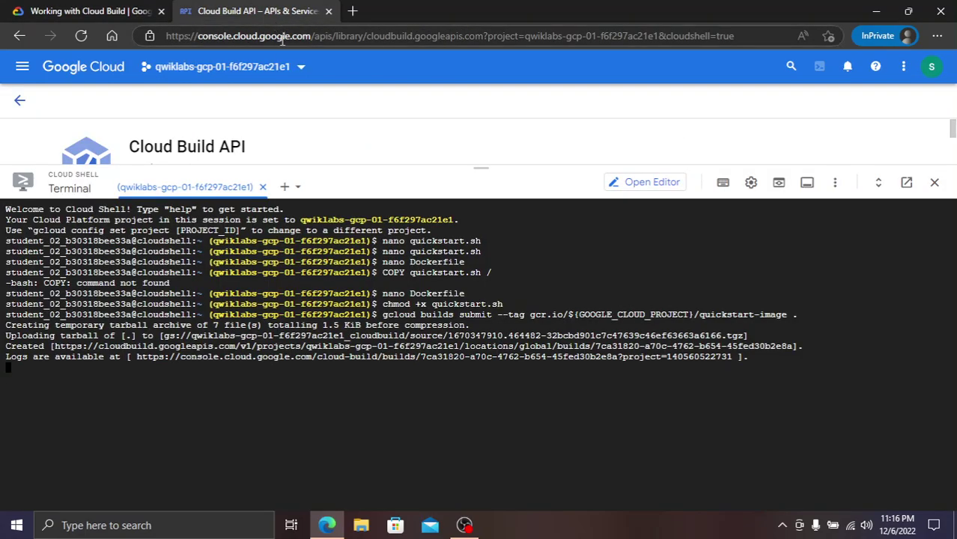
{"action": "left_click", "coordinate": [89, 10]}
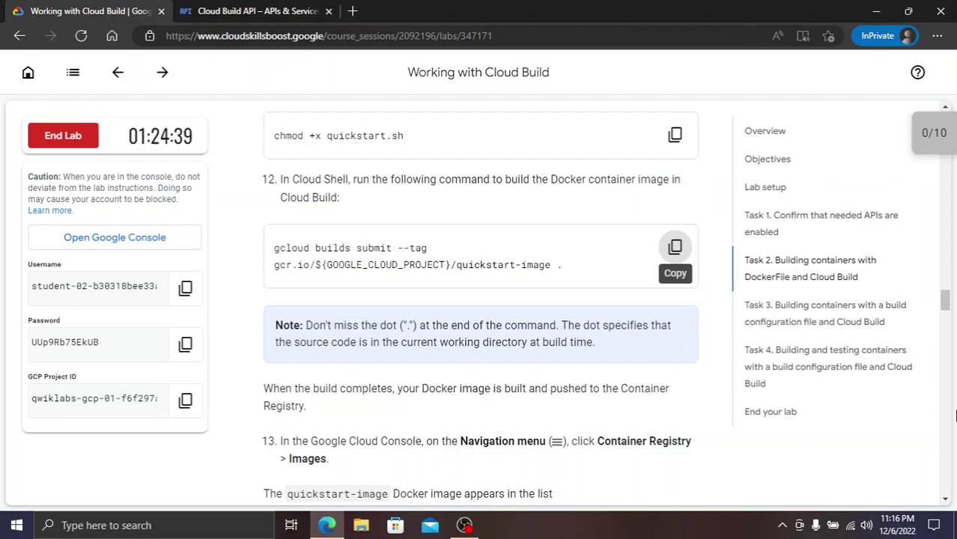
{"action": "left_click", "coordinate": [232, 6]}
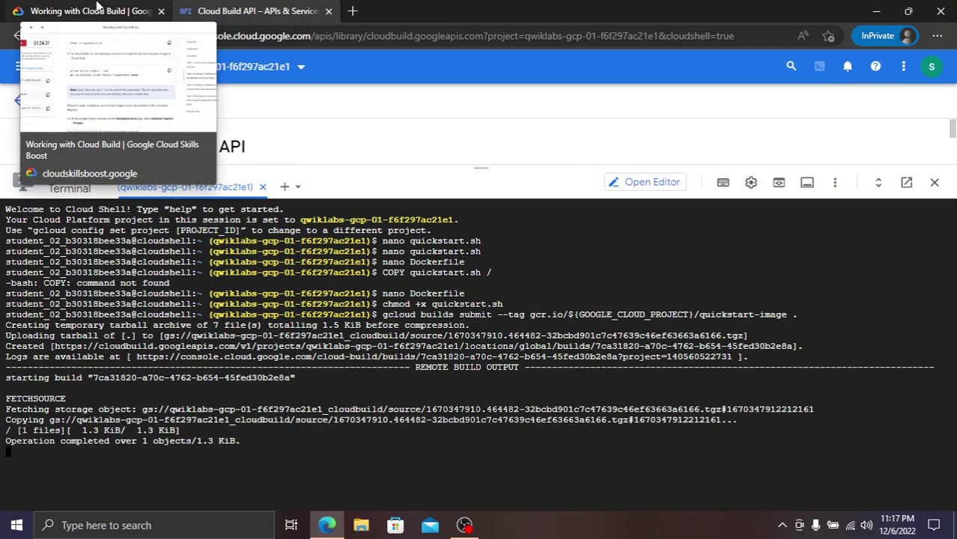
{"action": "left_click", "coordinate": [97, 6]}
{"action": "scroll", "coordinate": [641, 325], "scroll_direction": "down", "scroll_amount": 3}
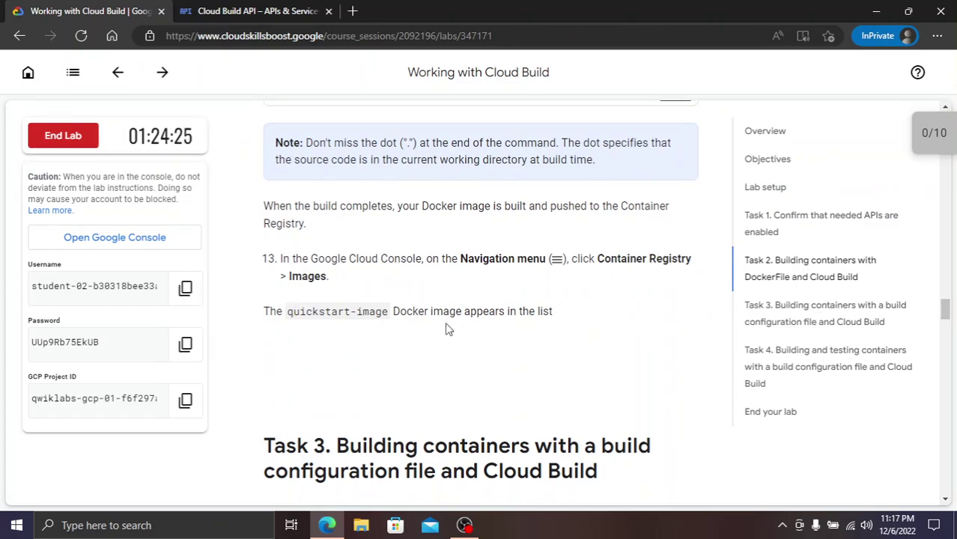
{"action": "scroll", "coordinate": [540, 318], "scroll_direction": "down", "scroll_amount": 4}
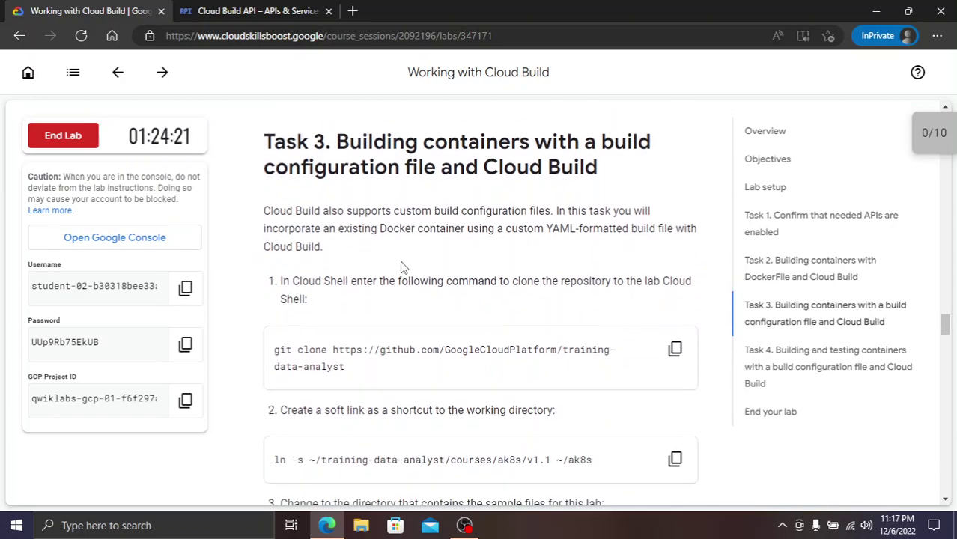
{"action": "scroll", "coordinate": [404, 266], "scroll_direction": "up", "scroll_amount": 3}
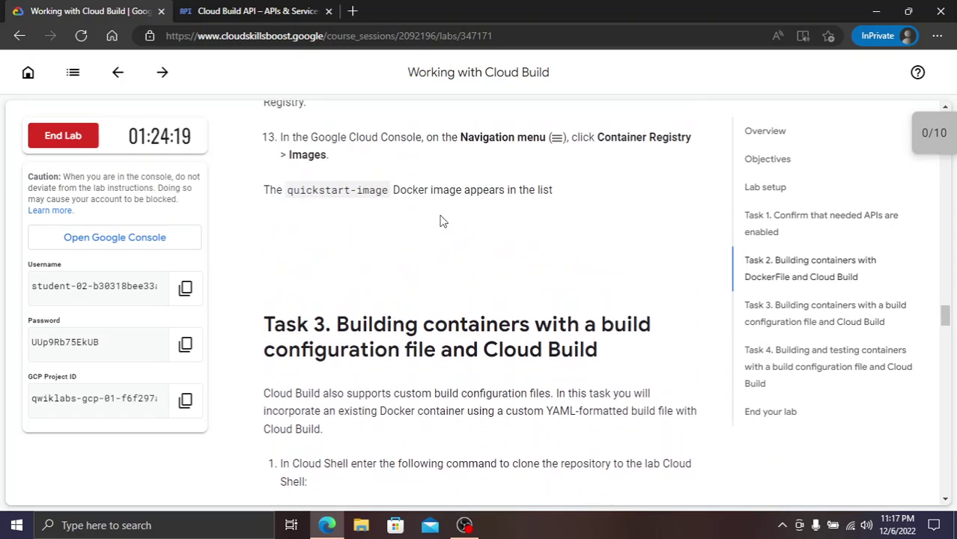
{"action": "left_click_drag", "start_coordinate": [558, 192], "coordinate": [279, 135]}
{"action": "left_click", "coordinate": [255, 11]}
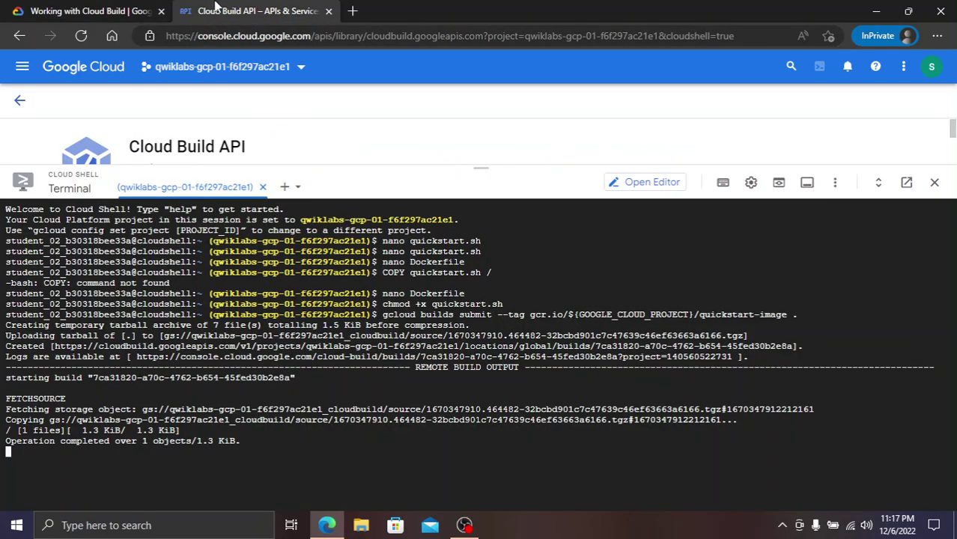
{"action": "left_click", "coordinate": [138, 9]}
{"action": "scroll", "coordinate": [487, 281], "scroll_direction": "down", "scroll_amount": 1}
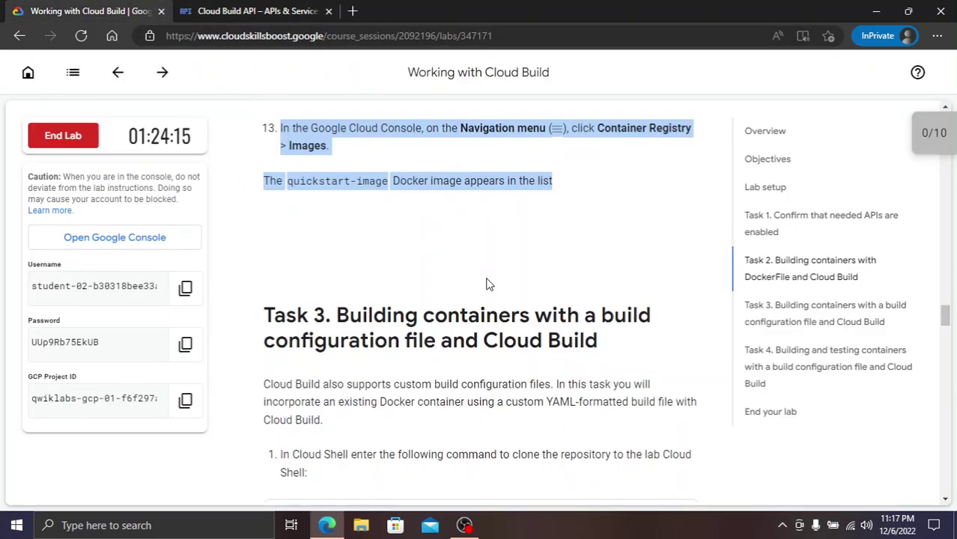
{"action": "left_click", "coordinate": [384, 271]}
{"action": "scroll", "coordinate": [383, 271], "scroll_direction": "down", "scroll_amount": 2}
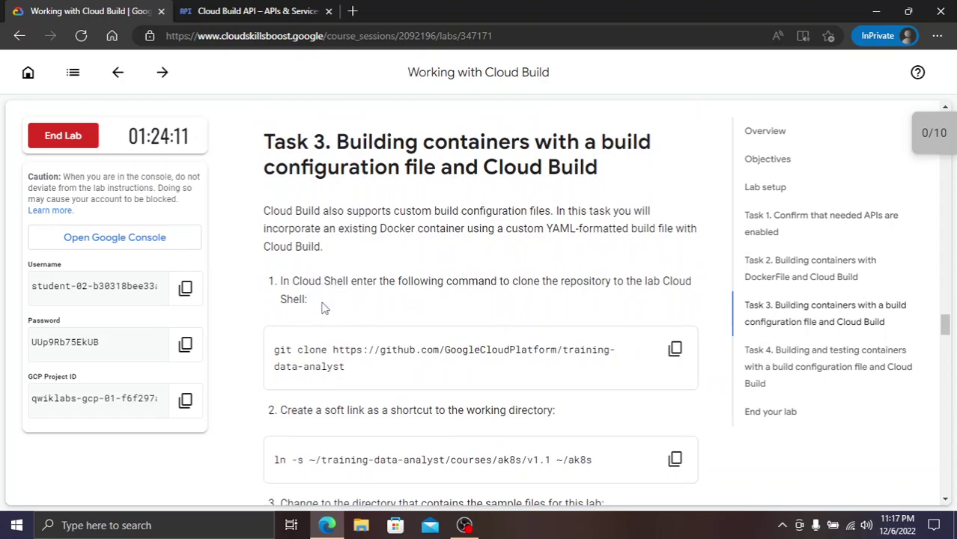
Clone the training-data-analyst repository in Cloud Shell with git clone
{"action": "left_click_drag", "start_coordinate": [280, 282], "coordinate": [299, 281]}
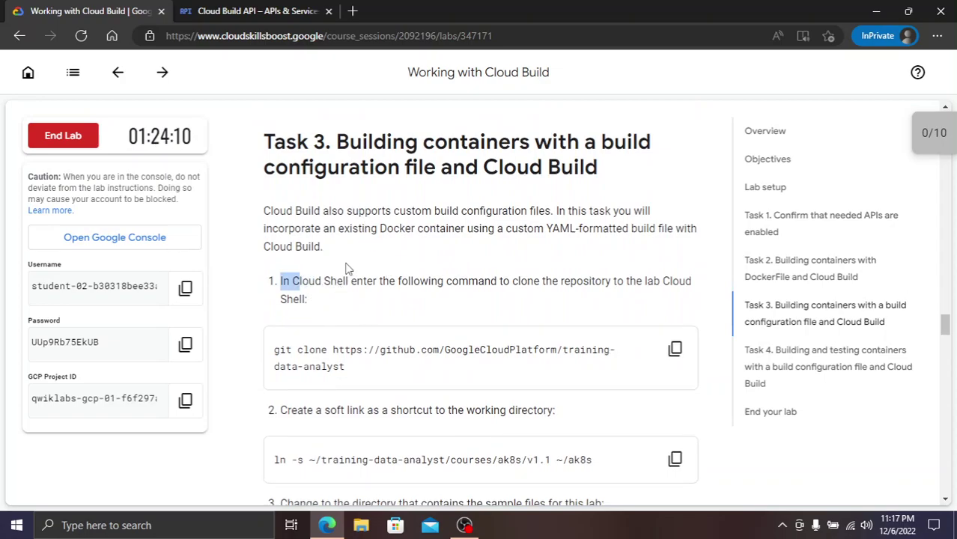
{"action": "left_click", "coordinate": [674, 347]}
{"action": "left_click", "coordinate": [224, 15]}
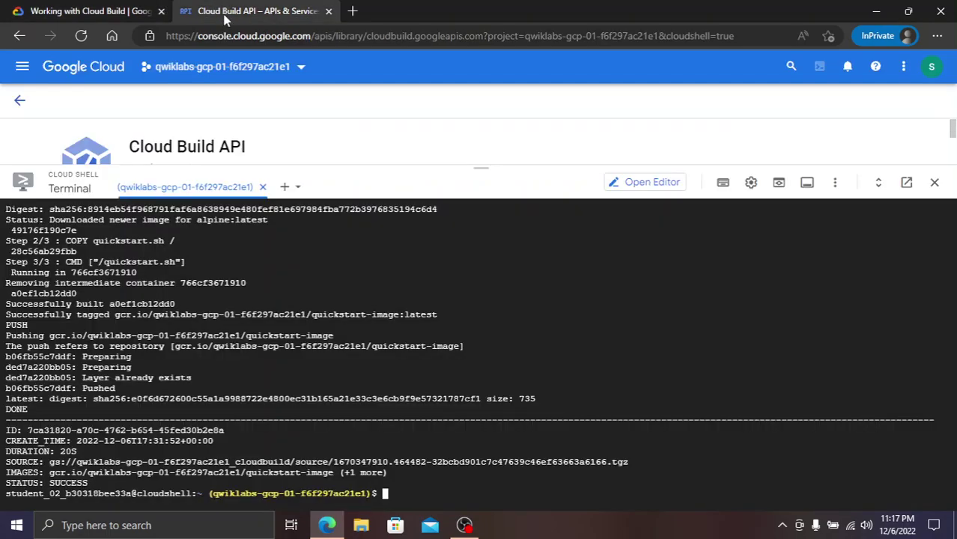
{"action": "key", "text": "ctrl+v"}
{"action": "key", "text": "Return"}
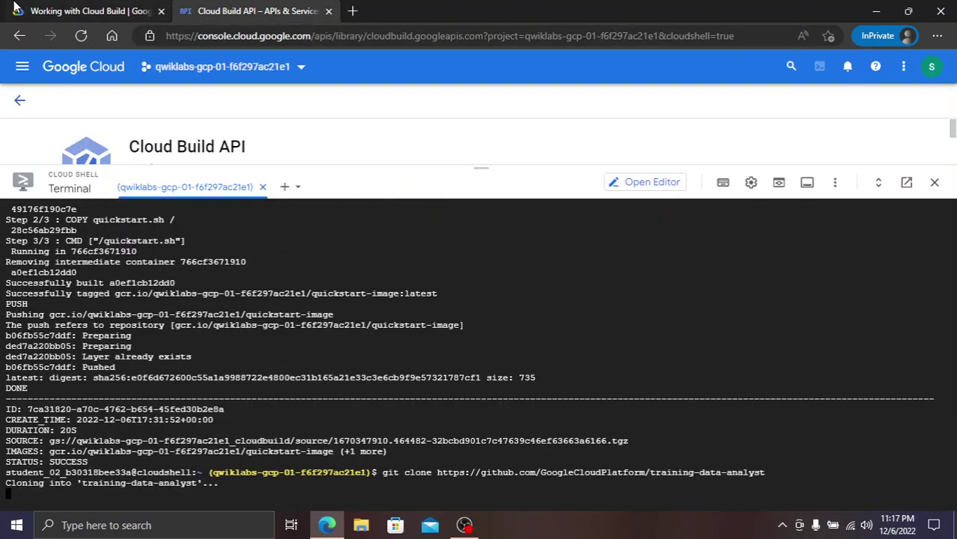
{"action": "left_click", "coordinate": [143, 11]}
{"action": "scroll", "coordinate": [668, 359], "scroll_direction": "down", "scroll_amount": 2}
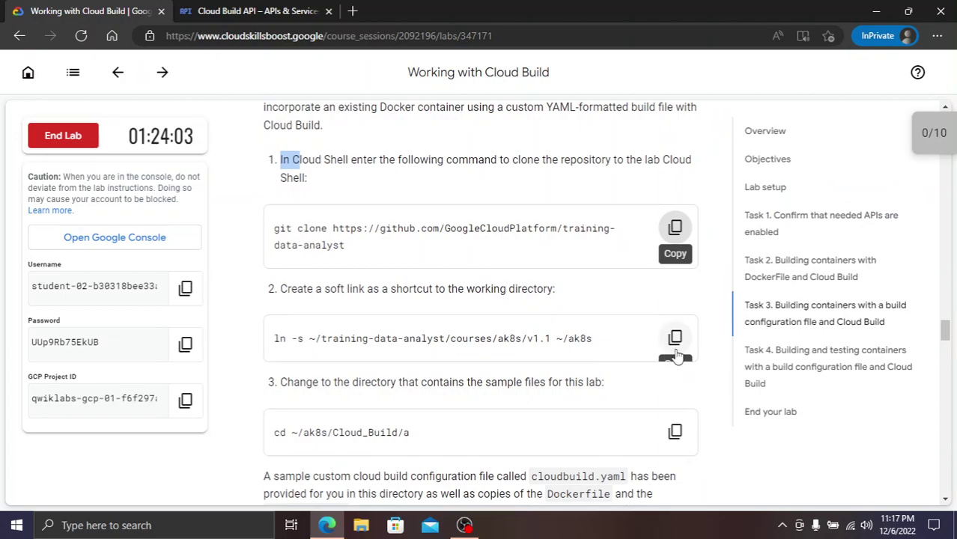
Create the ~/ak8s soft link pointing to the cloned repository
{"action": "left_click", "coordinate": [674, 347]}
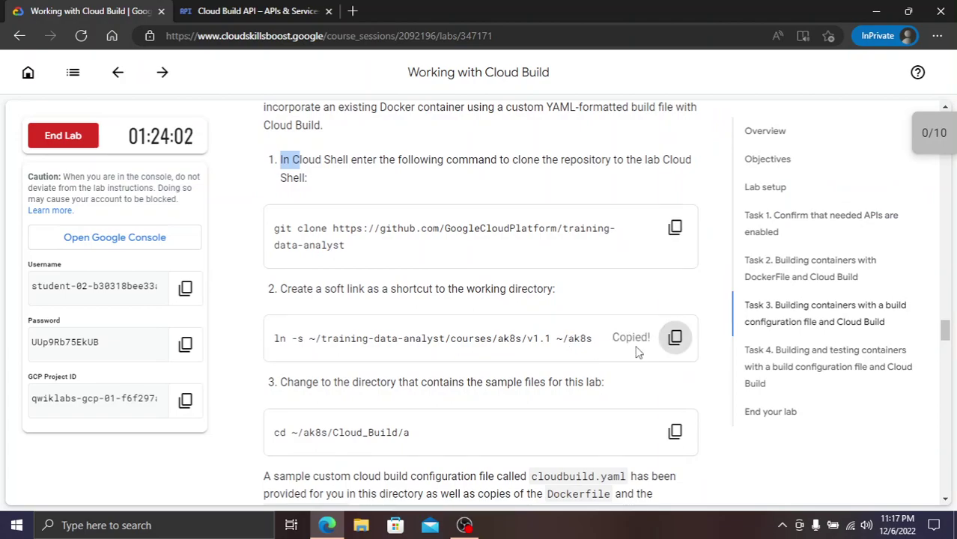
{"action": "left_click", "coordinate": [228, 7]}
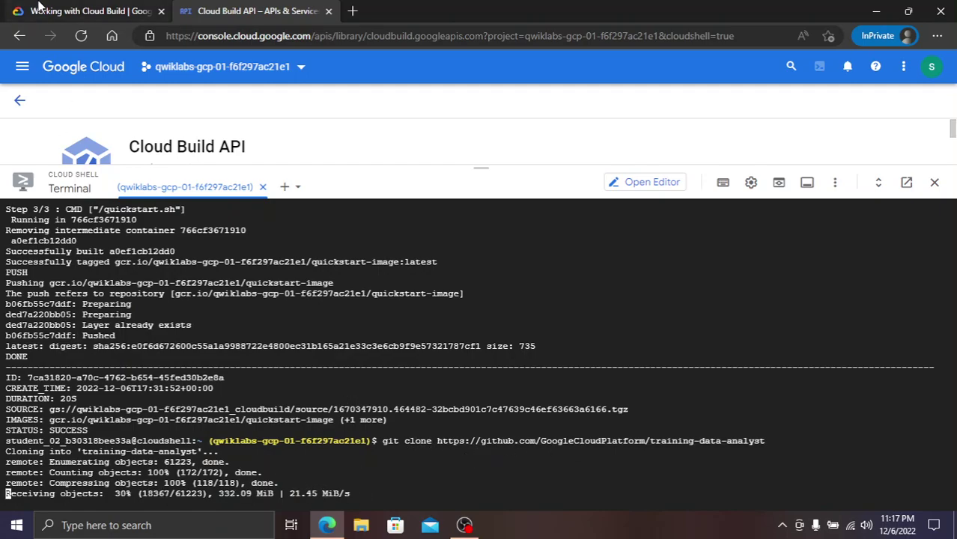
{"action": "left_click", "coordinate": [75, 9]}
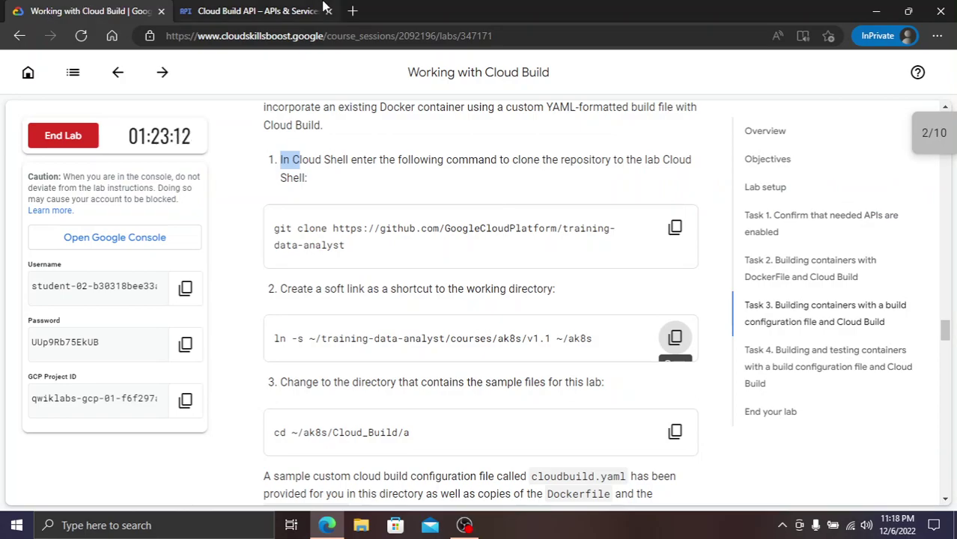
{"action": "left_click", "coordinate": [247, 10]}
{"action": "left_click", "coordinate": [85, 8]}
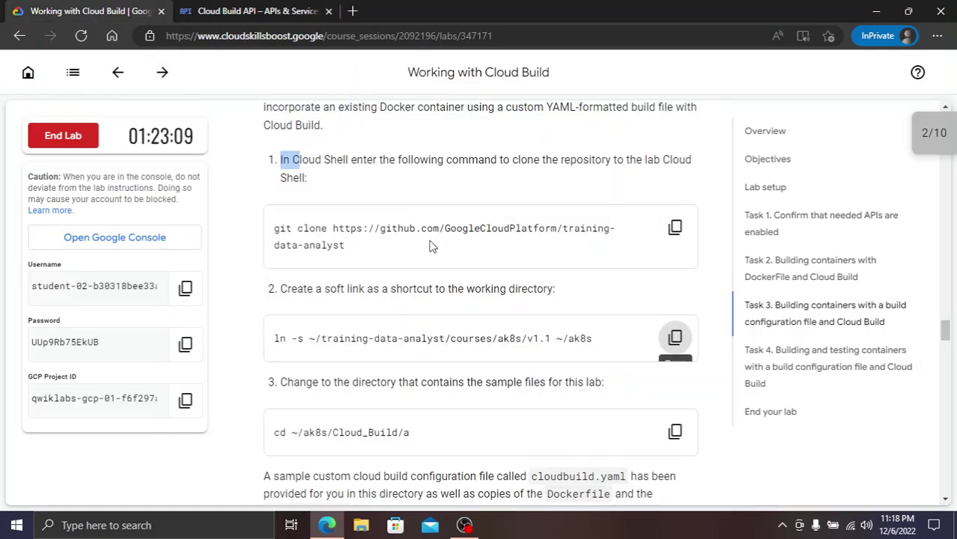
{"action": "left_click", "coordinate": [675, 338]}
{"action": "left_click", "coordinate": [249, 8]}
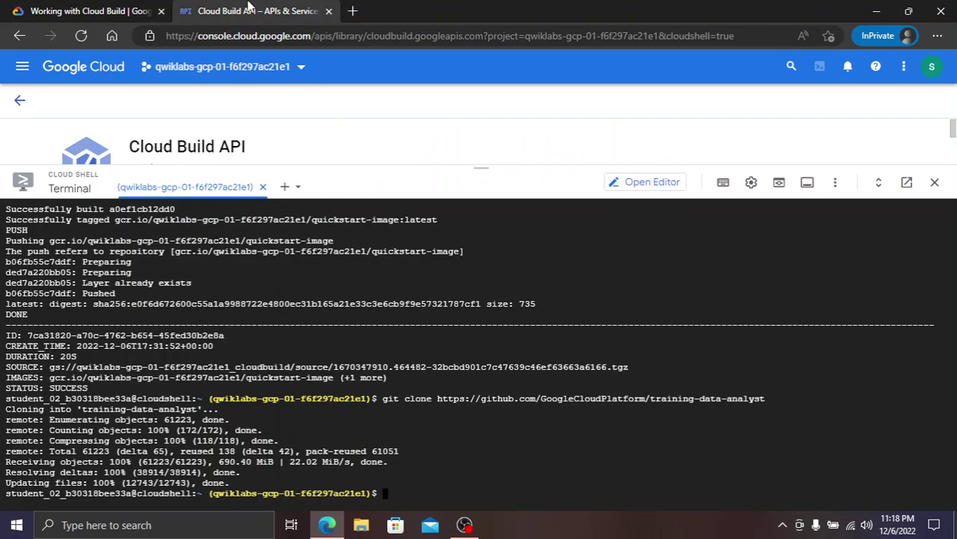
{"action": "key", "text": "ctrl+v"}
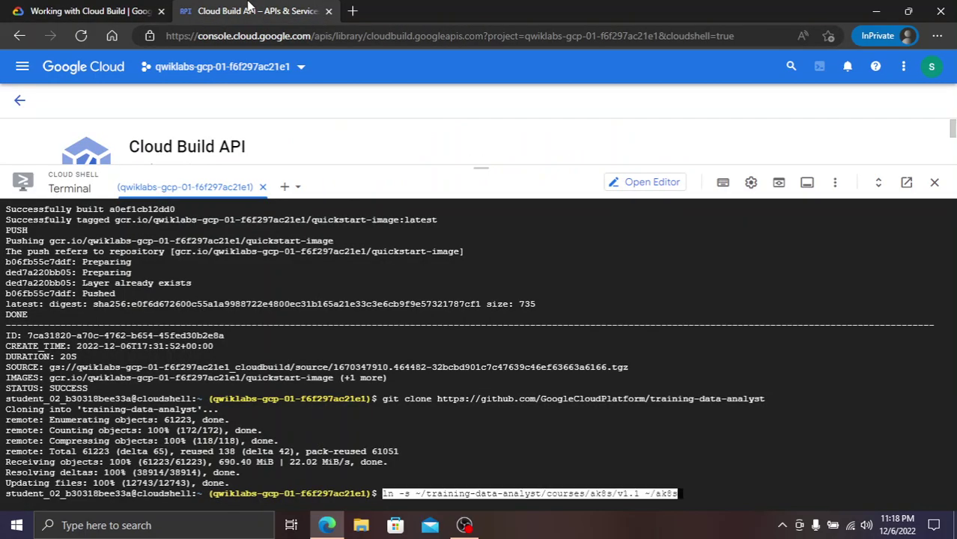
{"action": "left_click", "coordinate": [90, 10]}
{"action": "left_click", "coordinate": [265, 7]}
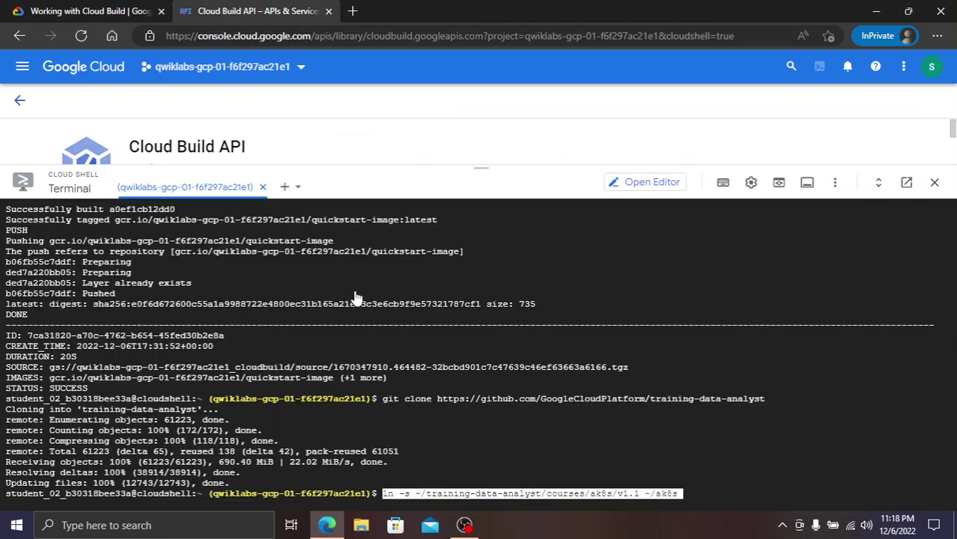
{"action": "key", "text": "Return"}
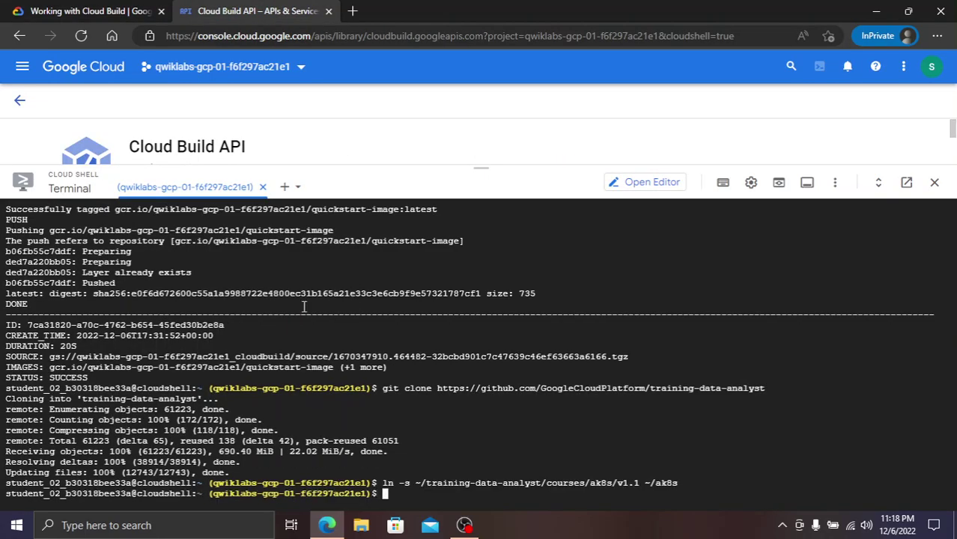
Change into the ~/ak8s/Cloud_Build/a sample directory
{"action": "left_click", "coordinate": [128, 9]}
{"action": "scroll", "coordinate": [673, 327], "scroll_direction": "down", "scroll_amount": 2}
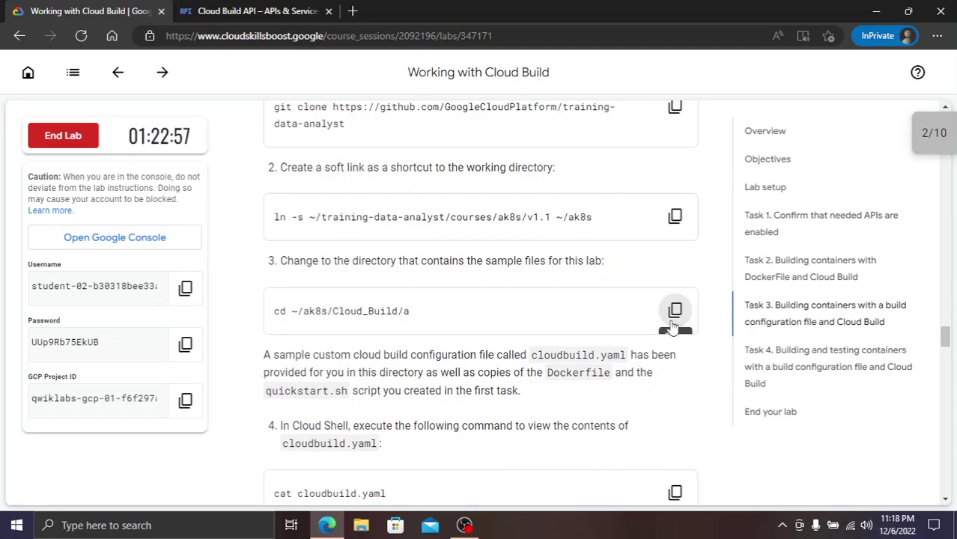
{"action": "left_click", "coordinate": [672, 322]}
{"action": "left_click", "coordinate": [282, 8]}
{"action": "key", "text": "ctrl+v"}
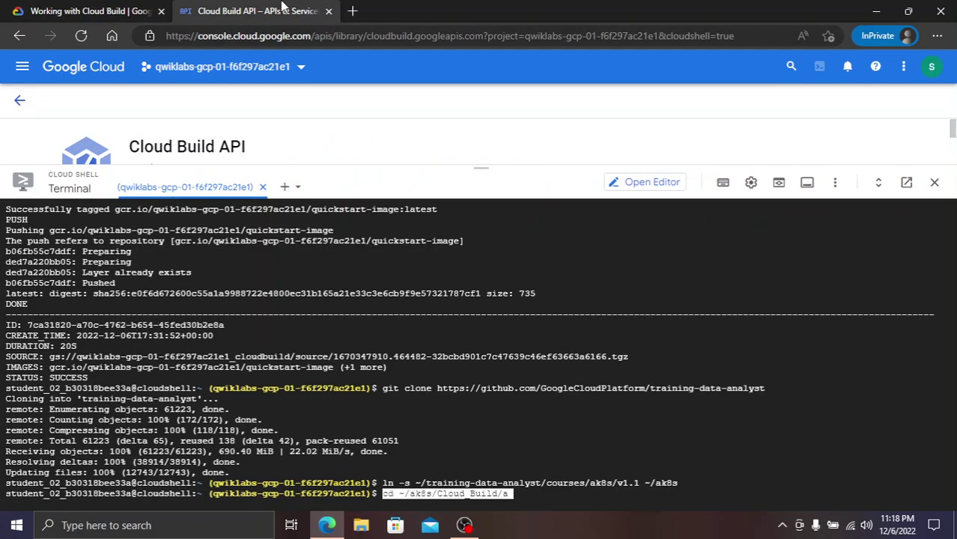
{"action": "key", "text": "Return"}
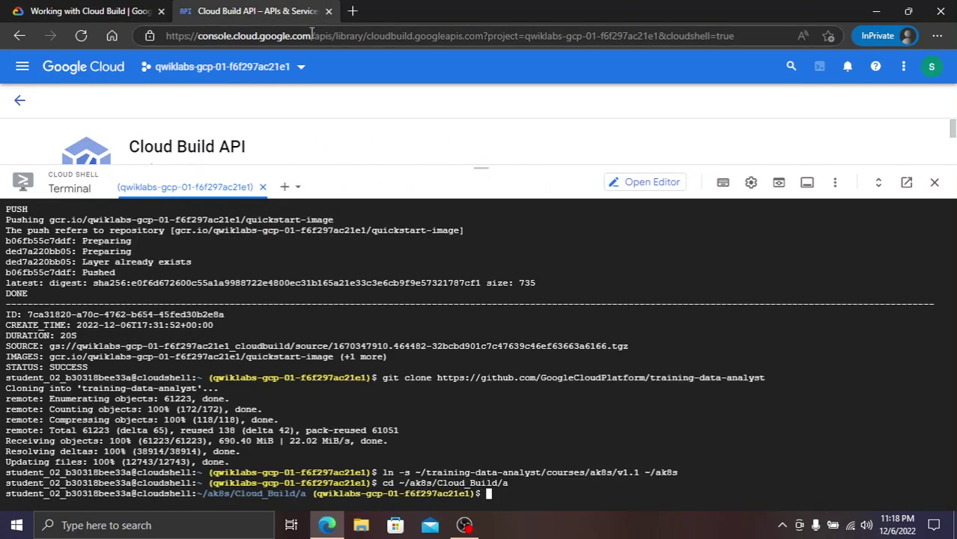
{"action": "left_click", "coordinate": [145, 17]}
Print the contents of cloudbuild.yaml in Cloud Shell
{"action": "scroll", "coordinate": [552, 283], "scroll_direction": "down", "scroll_amount": 2}
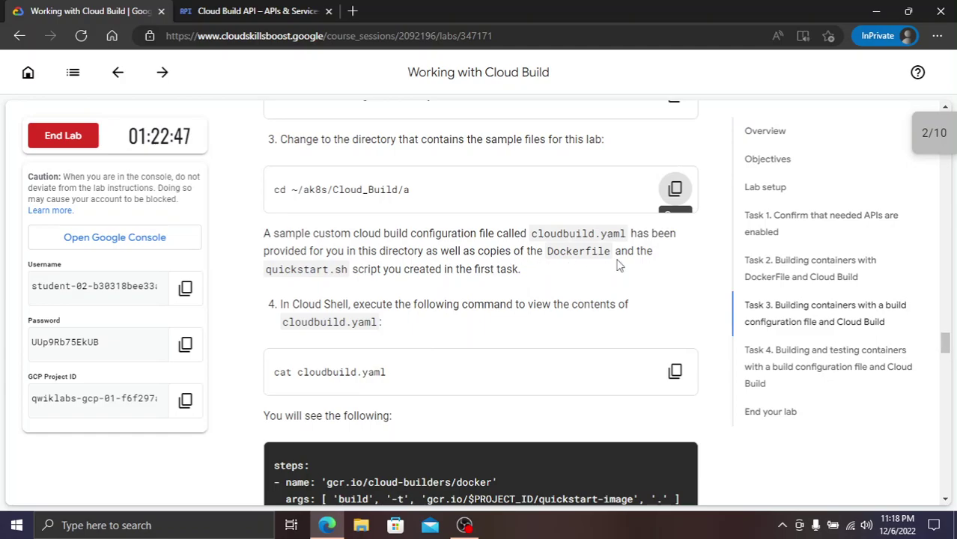
{"action": "left_click", "coordinate": [674, 371]}
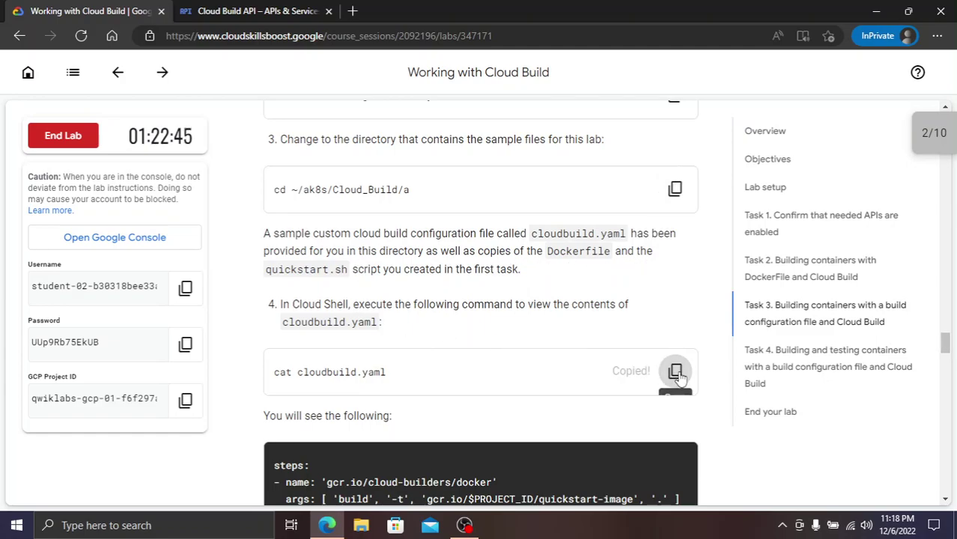
{"action": "left_click", "coordinate": [273, 9]}
{"action": "key", "text": "ctrl+v"}
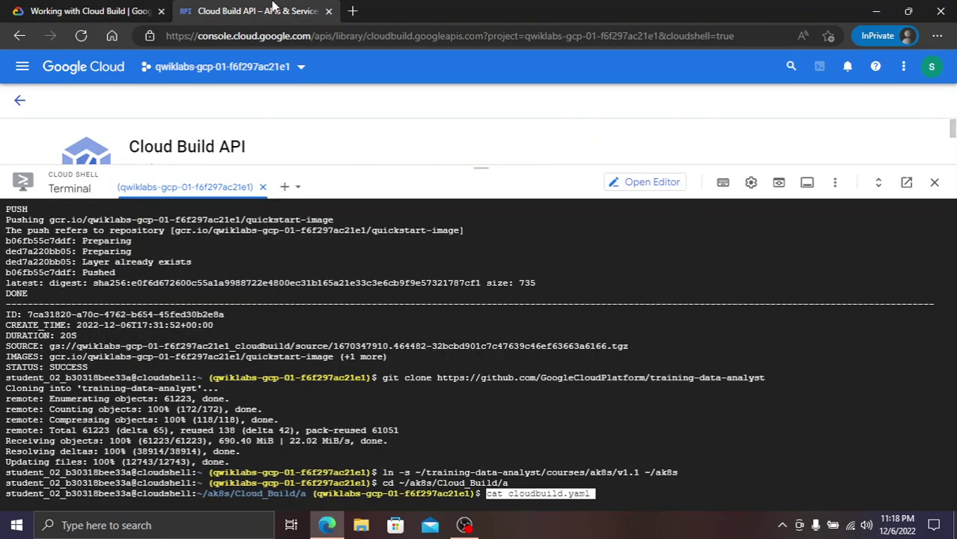
{"action": "key", "text": "Return"}
{"action": "left_click", "coordinate": [42, 8]}
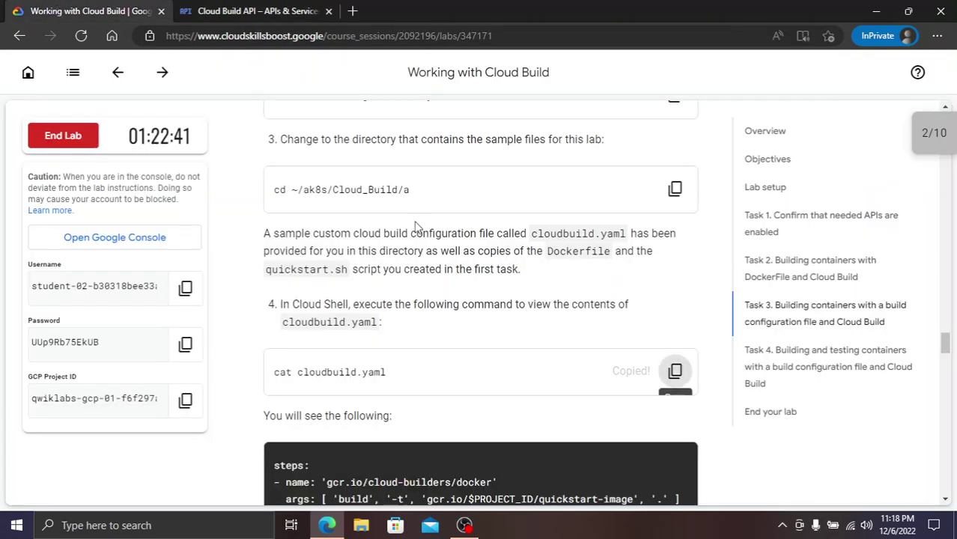
Run gcloud builds submit --config cloudbuild.yaml to build quickstart-image
{"action": "scroll", "coordinate": [488, 277], "scroll_direction": "down", "scroll_amount": 5}
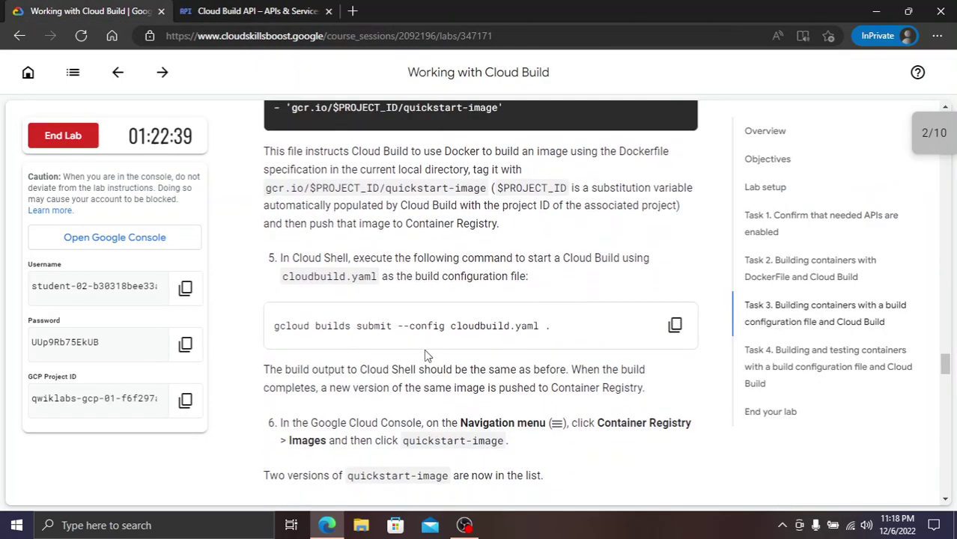
{"action": "left_click", "coordinate": [674, 325]}
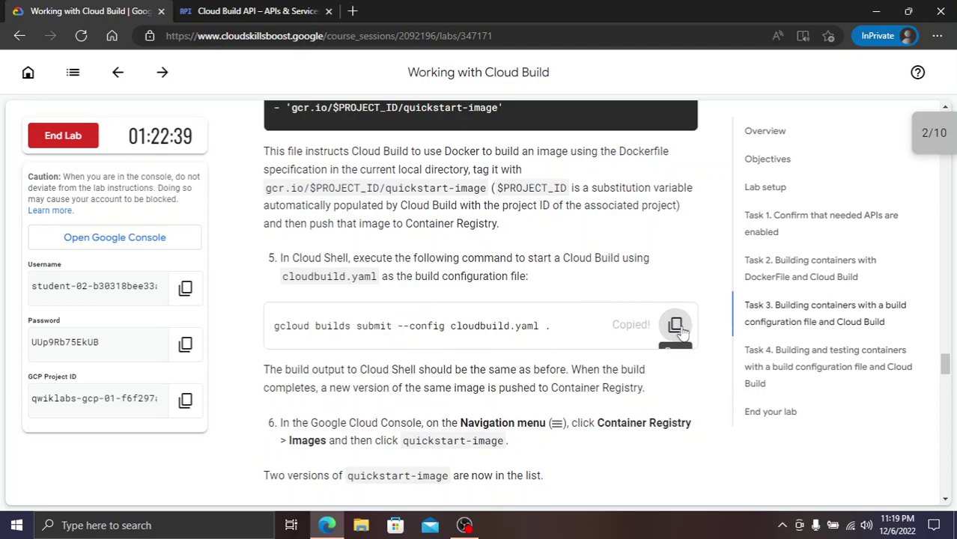
{"action": "left_click", "coordinate": [279, 8]}
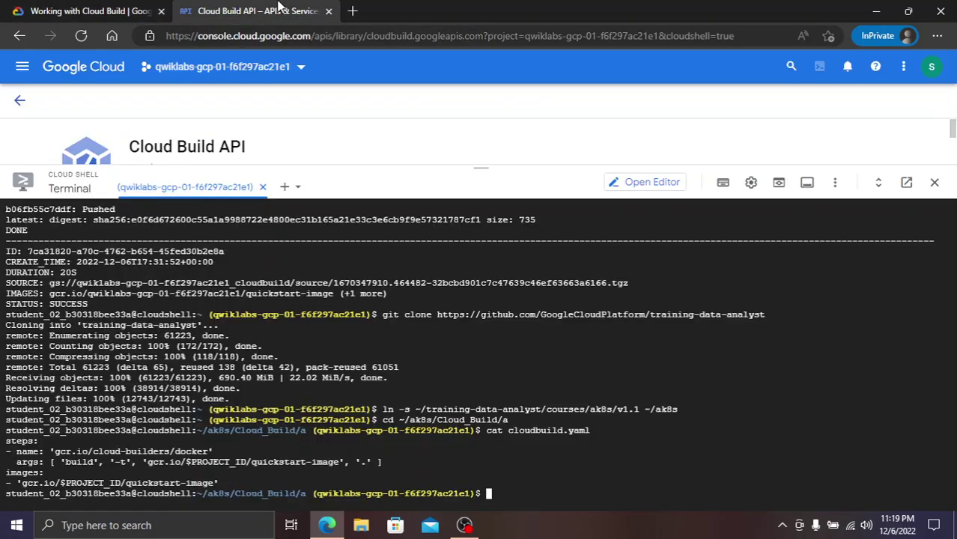
{"action": "key", "text": "ctrl+v"}
{"action": "key", "text": "Return"}
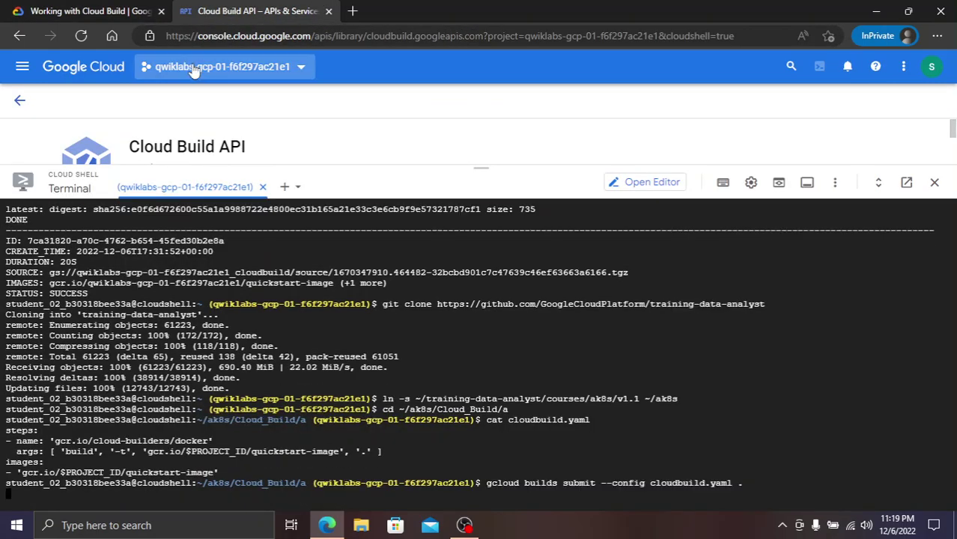
{"action": "left_click", "coordinate": [83, 9]}
Monitor the quickstart-image build until it reports STATUS: SUCCESS
{"action": "scroll", "coordinate": [483, 268], "scroll_direction": "down", "scroll_amount": 3}
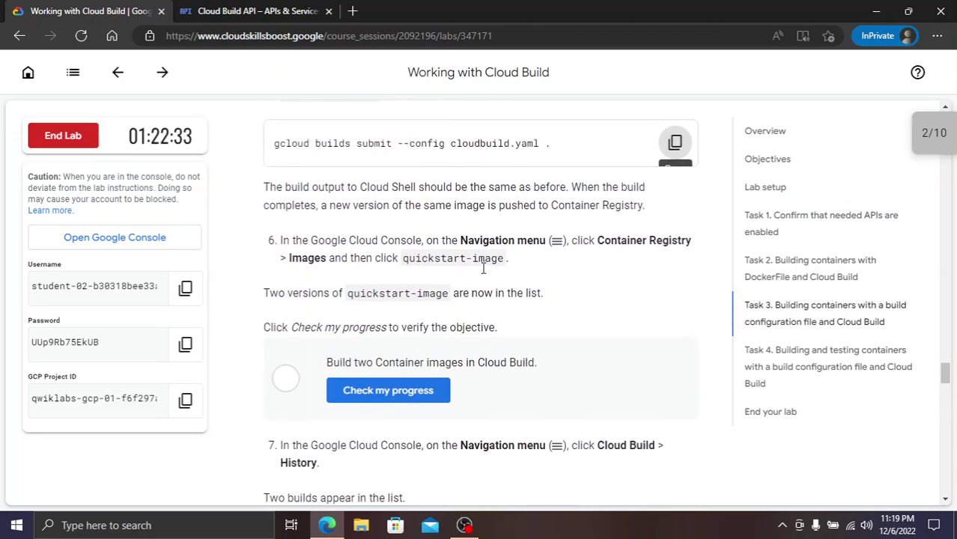
{"action": "left_click", "coordinate": [335, 9]}
{"action": "left_click", "coordinate": [94, 9]}
{"action": "left_click", "coordinate": [247, 10]}
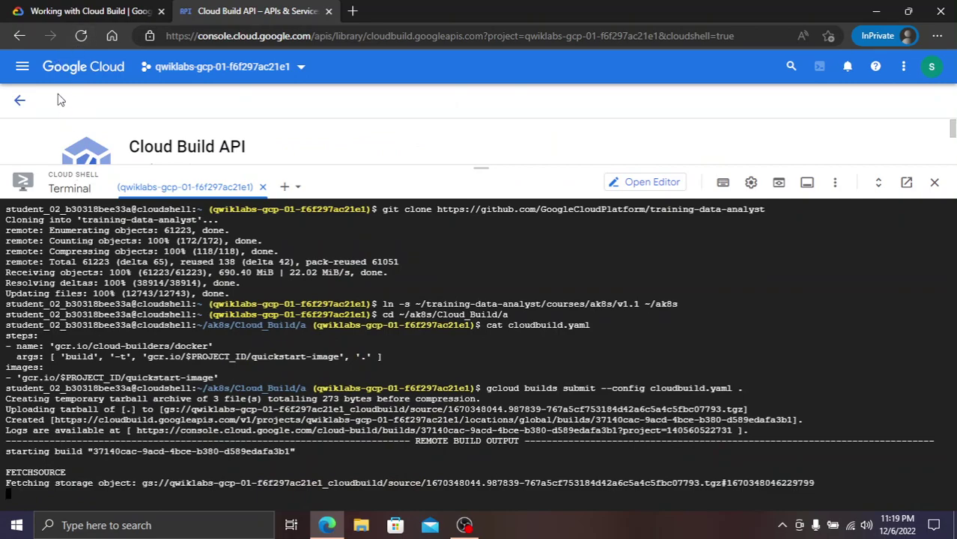
{"action": "left_click", "coordinate": [65, 8]}
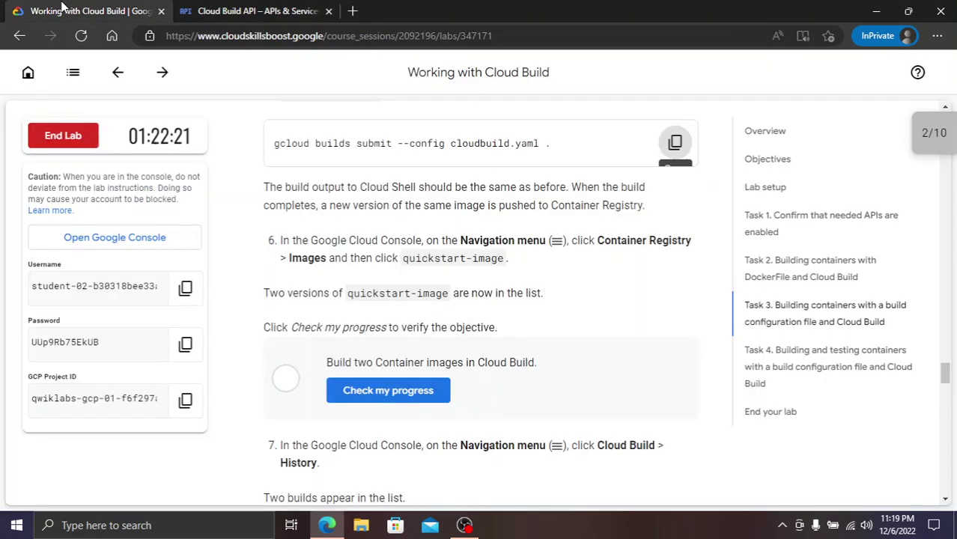
{"action": "left_click", "coordinate": [217, 9]}
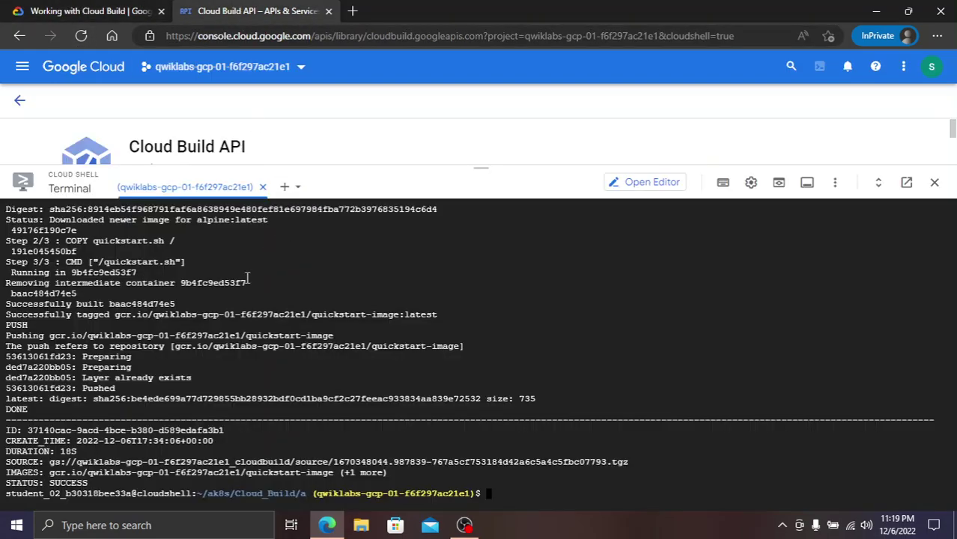
{"action": "left_click", "coordinate": [77, 9]}
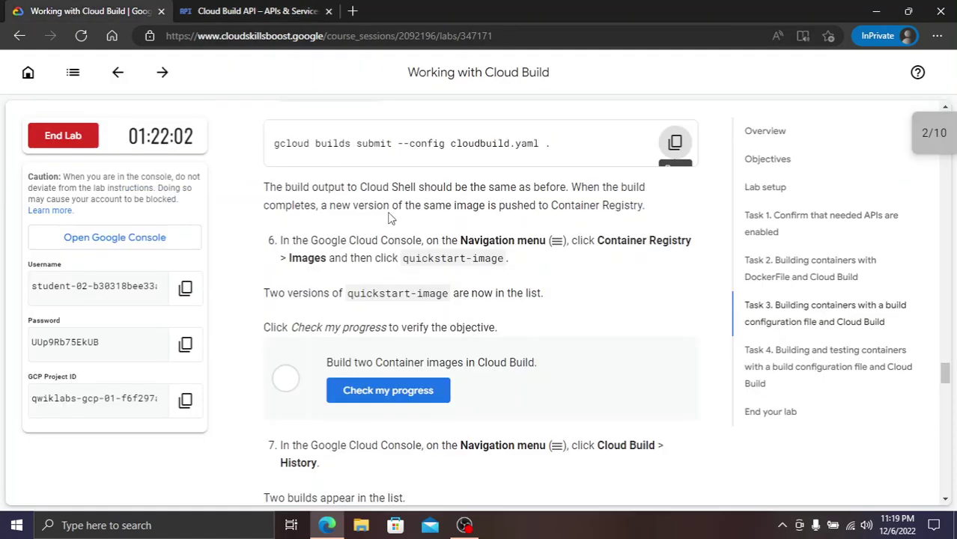
Record full 5/5 points for the 'Build two Container images in Cloud Build' checkpoint
{"action": "left_click", "coordinate": [411, 385]}
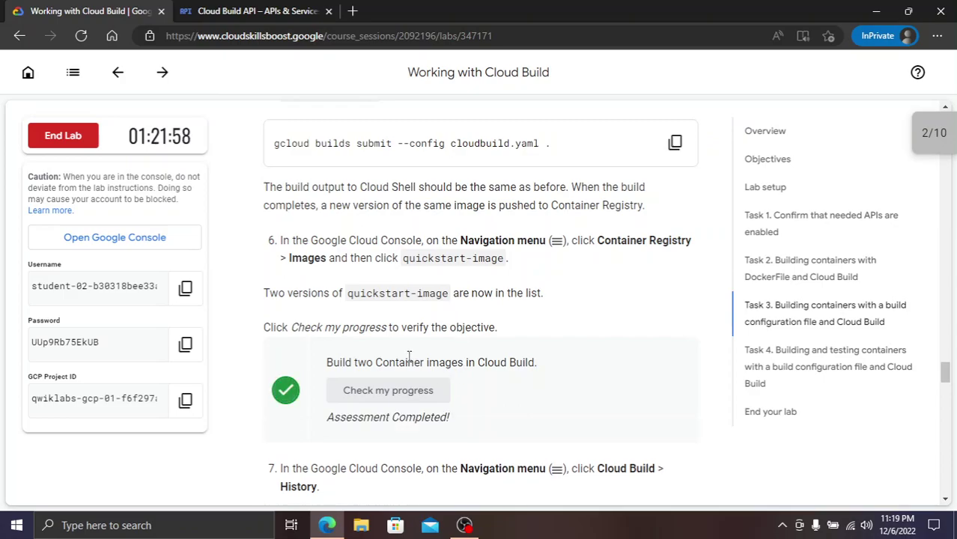
{"action": "scroll", "coordinate": [412, 337], "scroll_direction": "down", "scroll_amount": 2}
{"action": "scroll", "coordinate": [411, 337], "scroll_direction": "down", "scroll_amount": 2}
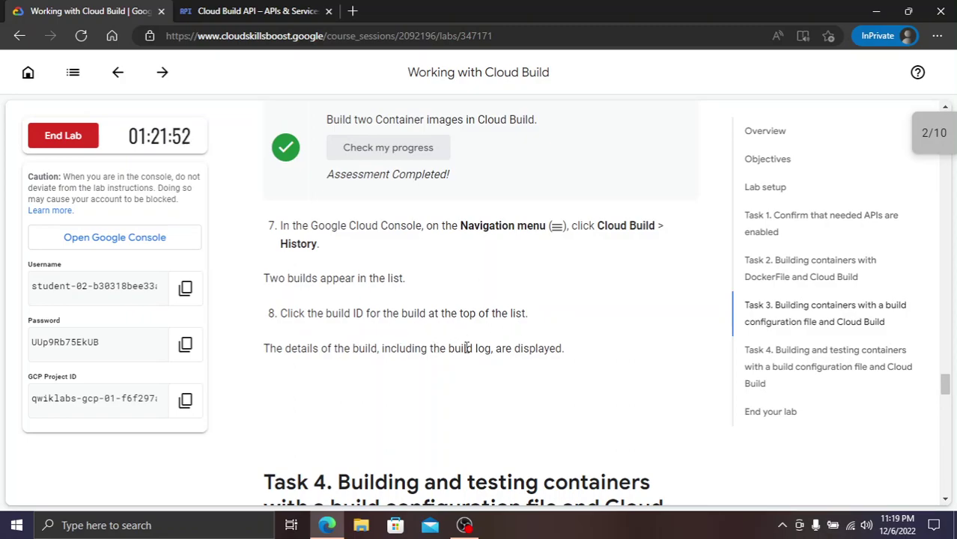
{"action": "scroll", "coordinate": [466, 348], "scroll_direction": "down", "scroll_amount": 5}
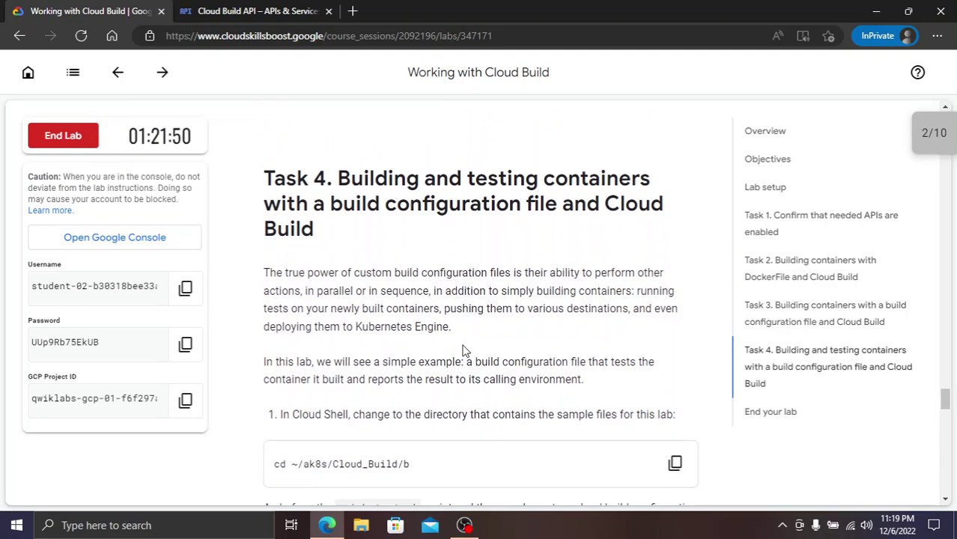
{"action": "left_click", "coordinate": [926, 135]}
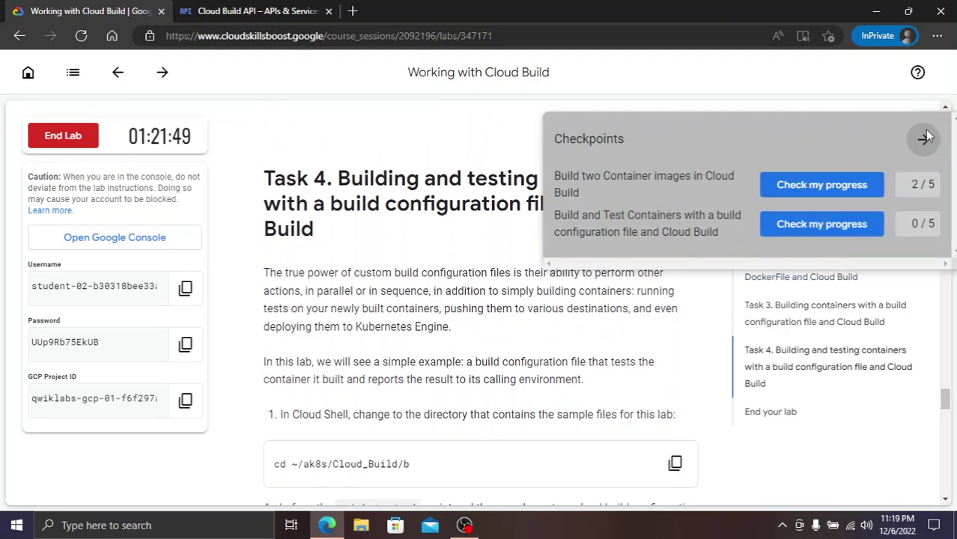
{"action": "left_click", "coordinate": [833, 192]}
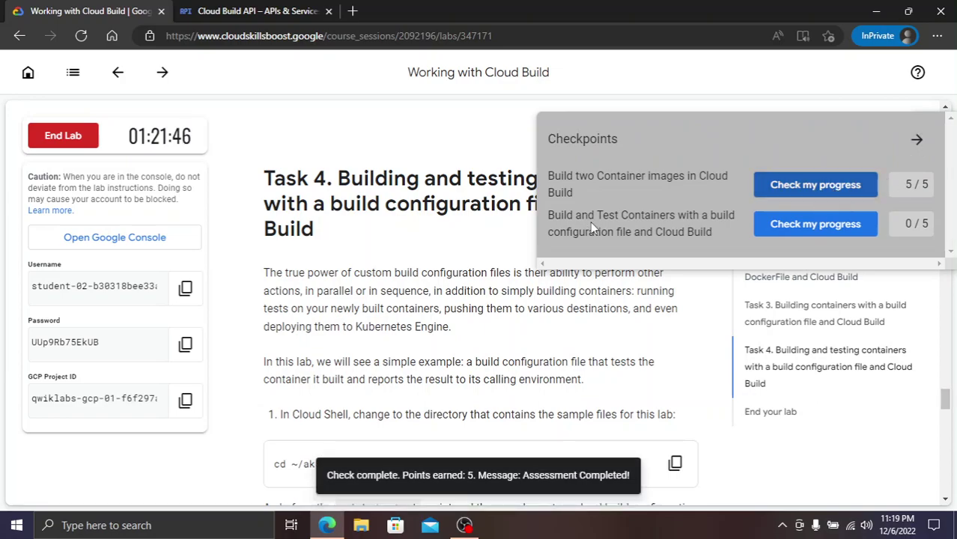
{"action": "left_click", "coordinate": [917, 139]}
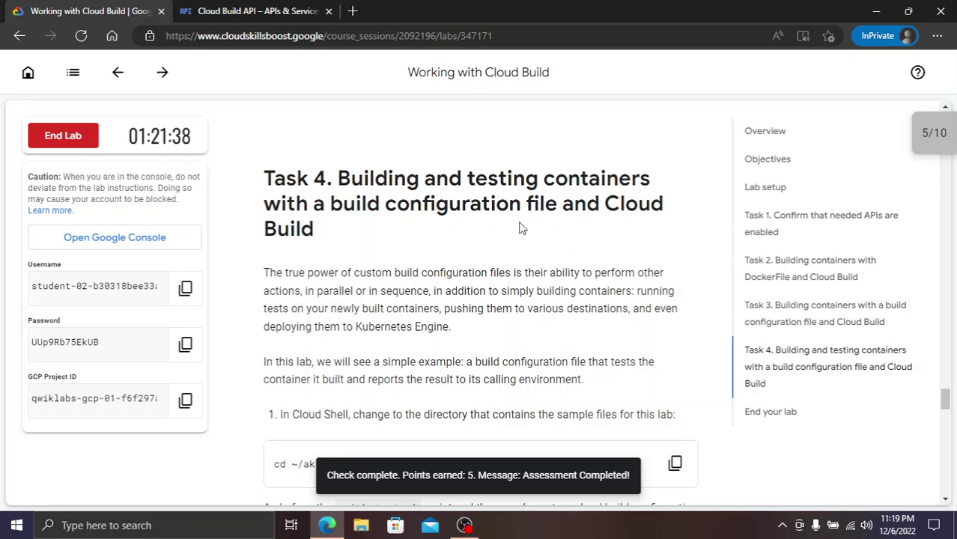
Change into the ~/ak8s/Cloud_Build/b directory in Cloud Shell
{"action": "scroll", "coordinate": [462, 226], "scroll_direction": "down", "scroll_amount": 3}
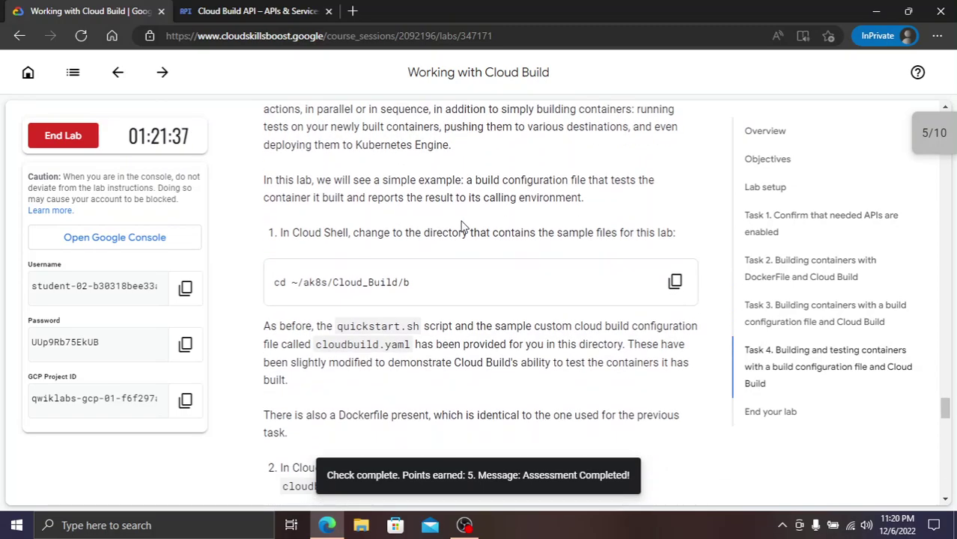
{"action": "left_click", "coordinate": [671, 285]}
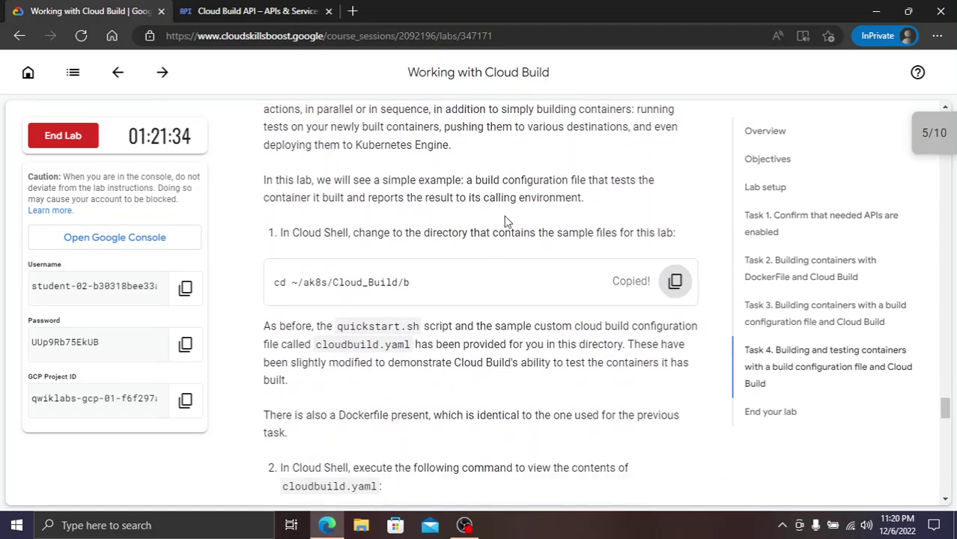
{"action": "left_click", "coordinate": [674, 282]}
{"action": "left_click", "coordinate": [283, 9]}
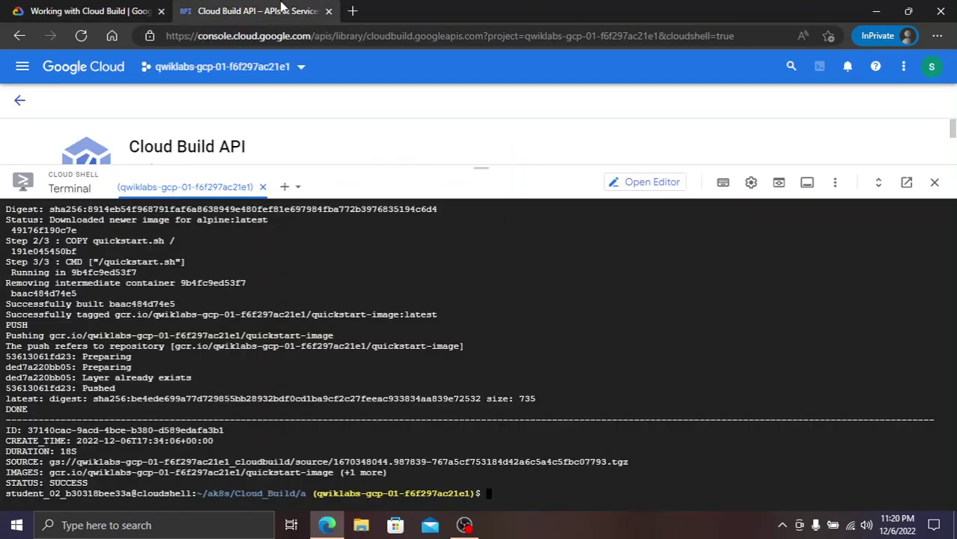
{"action": "key", "text": "ctrl+v"}
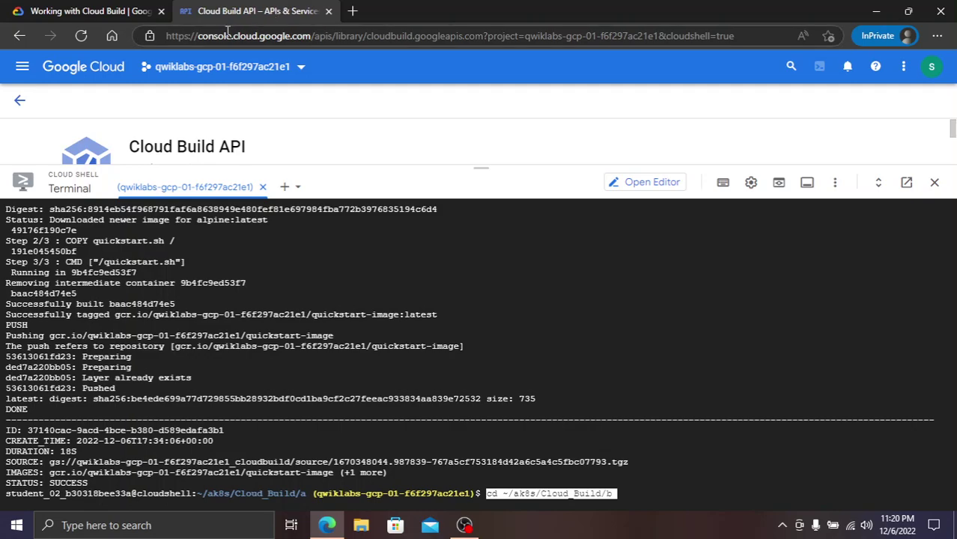
{"action": "key", "text": "Return"}
{"action": "left_click", "coordinate": [95, 9]}
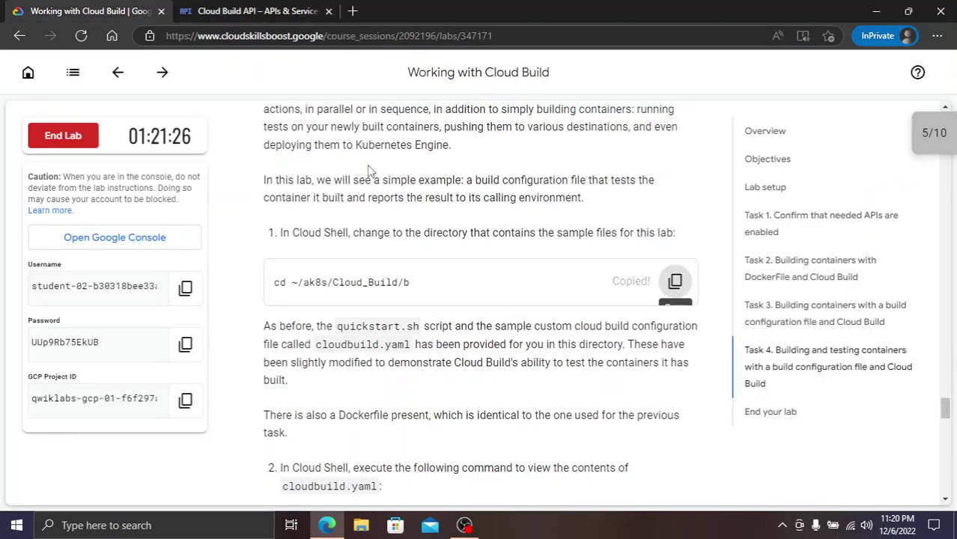
Display cloudbuild.yaml, showing the second step that passes 'fail'
{"action": "scroll", "coordinate": [588, 256], "scroll_direction": "down", "scroll_amount": 3}
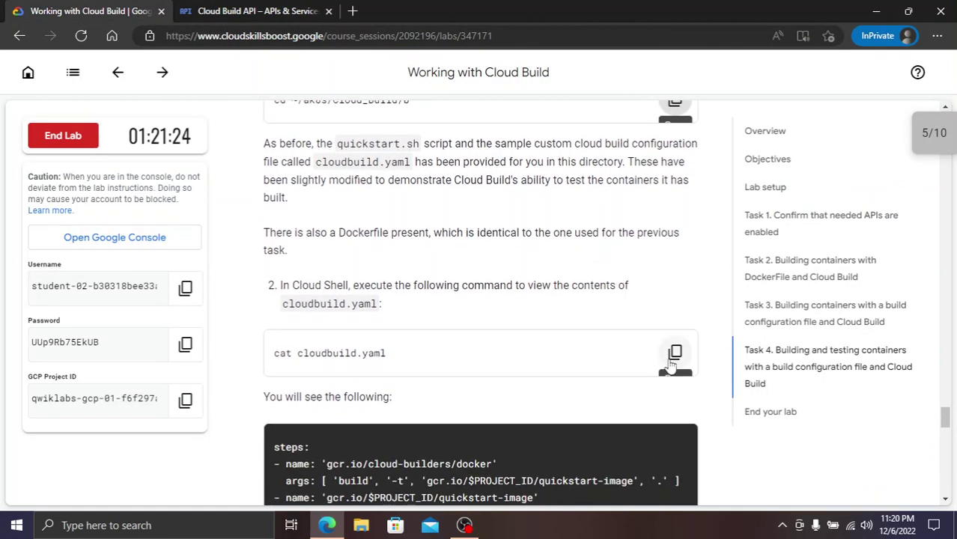
{"action": "left_click", "coordinate": [673, 354]}
{"action": "left_click", "coordinate": [264, 7]}
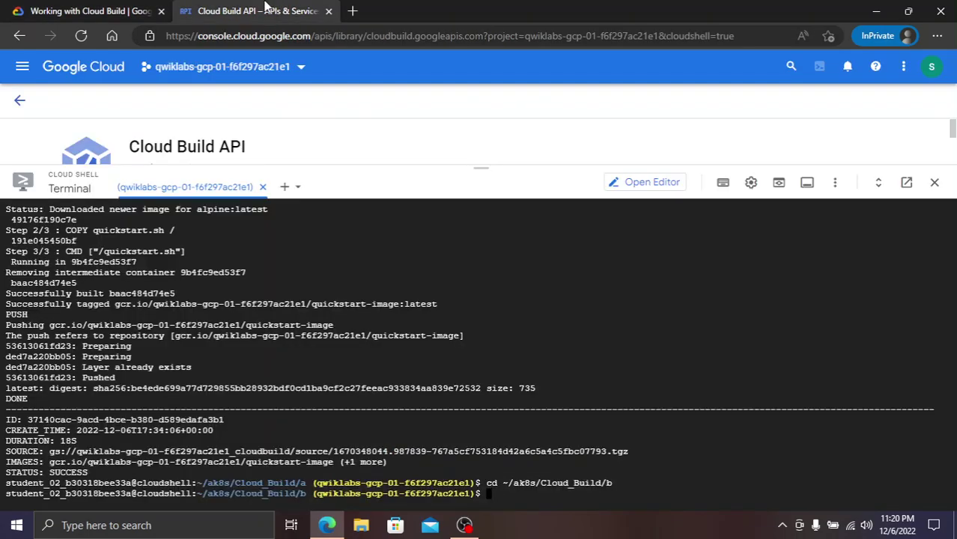
{"action": "key", "text": "ctrl+v"}
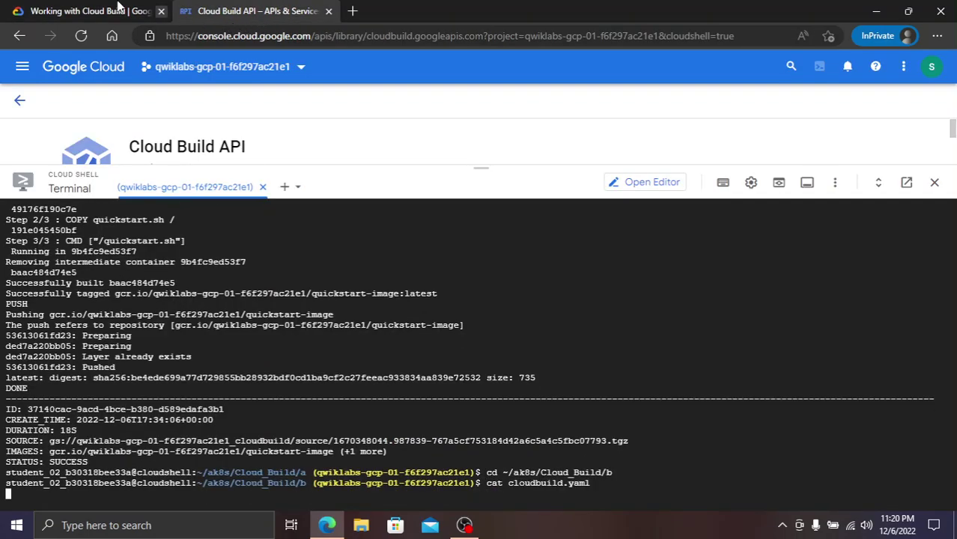
{"action": "key", "text": "Return"}
{"action": "left_click", "coordinate": [90, 10]}
Copy the build submit and echo $? exit-status commands from the lab
{"action": "scroll", "coordinate": [526, 259], "scroll_direction": "down", "scroll_amount": 1}
{"action": "scroll", "coordinate": [526, 259], "scroll_direction": "down", "scroll_amount": 5}
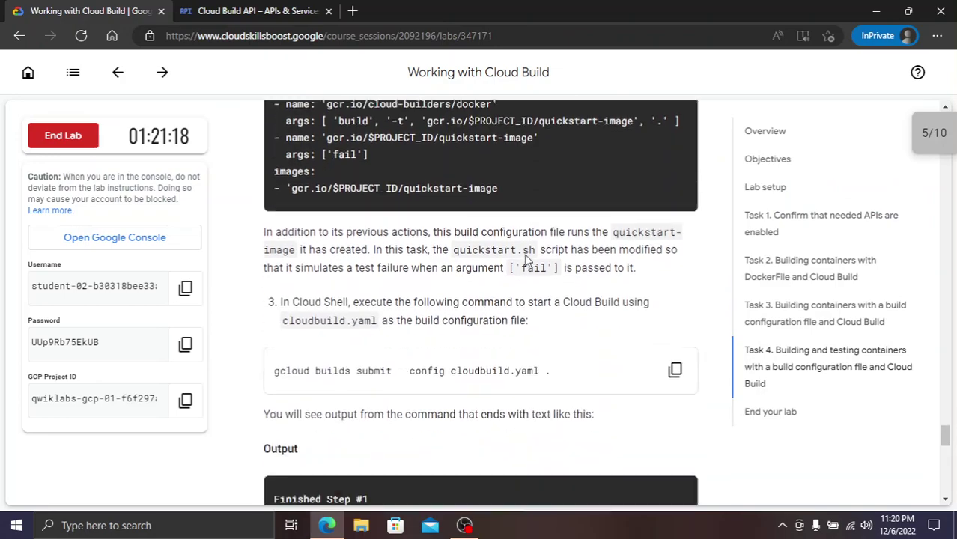
{"action": "left_click", "coordinate": [674, 365]}
{"action": "key", "text": "ctrl+Tab"}
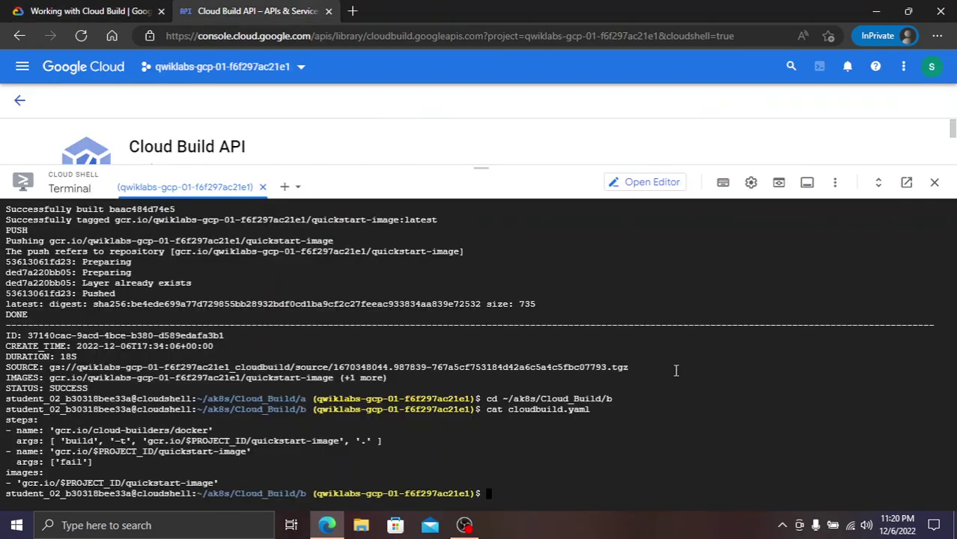
{"action": "key", "text": "ctrl+Tab"}
{"action": "scroll", "coordinate": [662, 375], "scroll_direction": "down", "scroll_amount": 5}
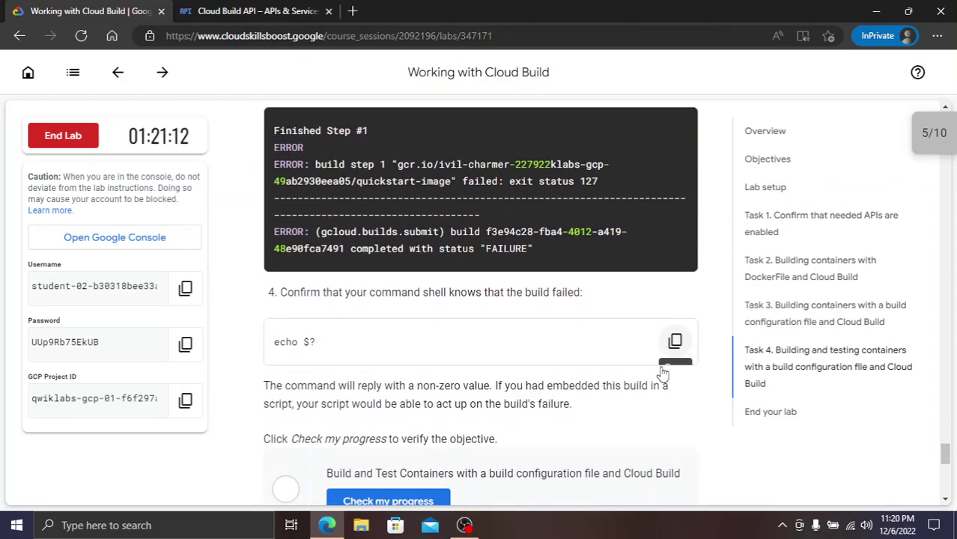
{"action": "left_click", "coordinate": [675, 341]}
{"action": "key", "text": "ctrl+Tab"}
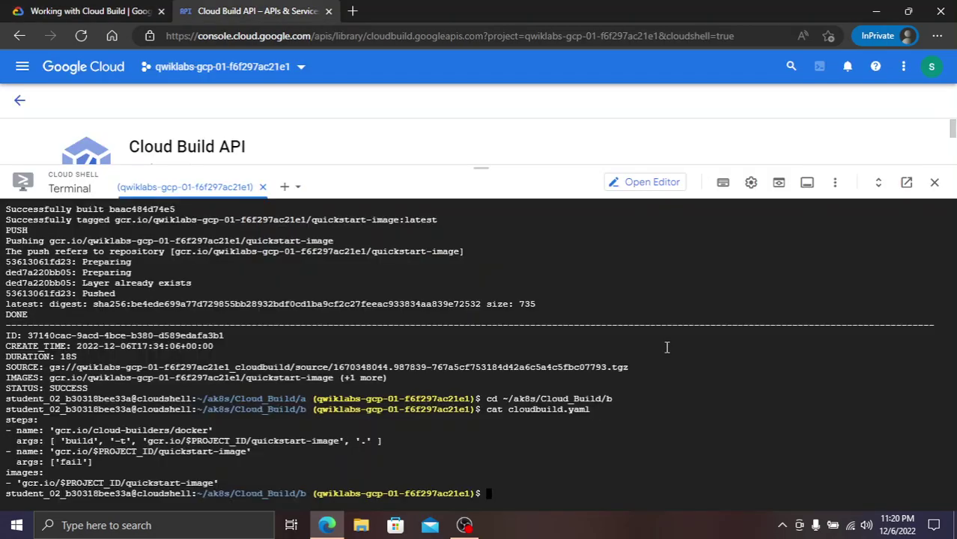
{"action": "key", "text": "ctrl+Tab"}
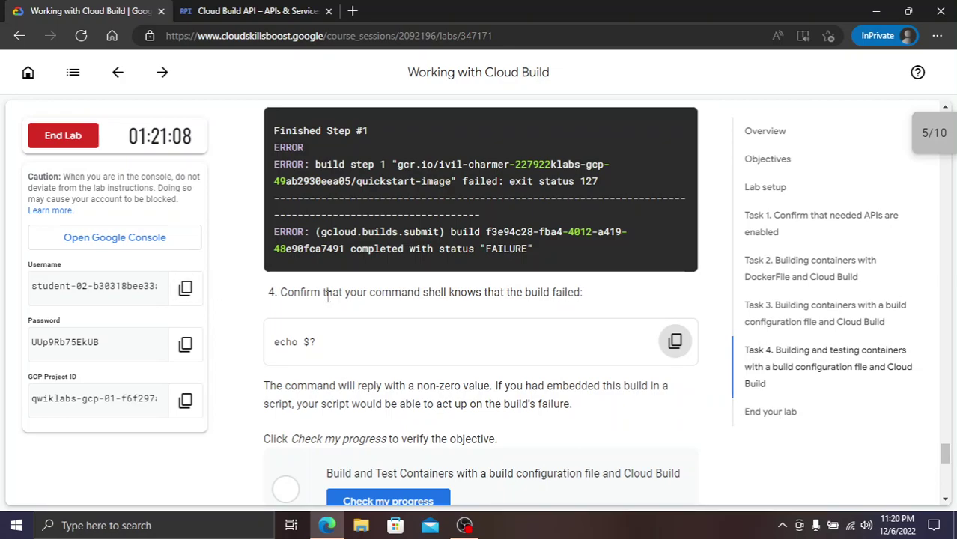
{"action": "left_click", "coordinate": [670, 341]}
{"action": "key", "text": "ctrl+Tab"}
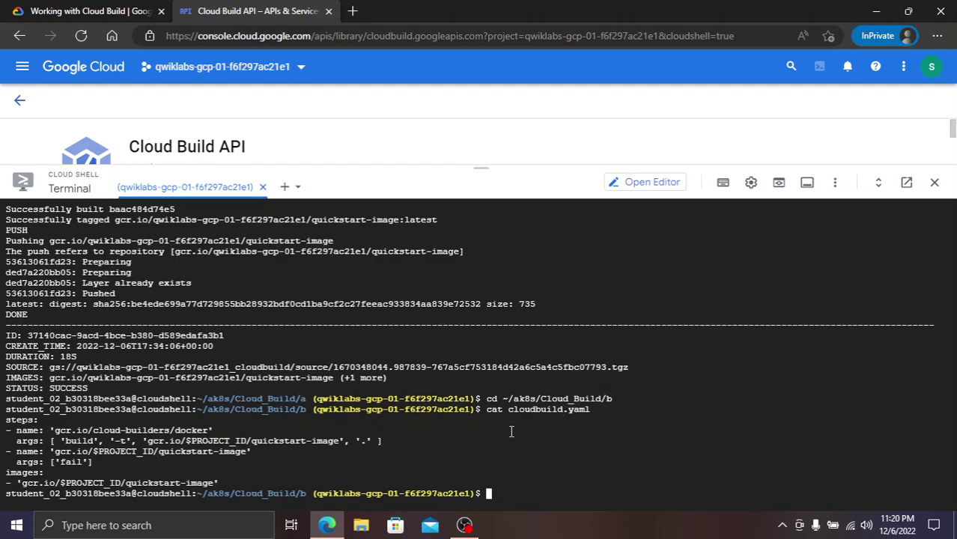
Submit the Cloud_Build/b build with cloudbuild.yaml, then check echo $? after the test step fails
{"action": "key", "text": "ctrl+Tab"}
{"action": "scroll", "coordinate": [533, 346], "scroll_direction": "down", "scroll_amount": 3}
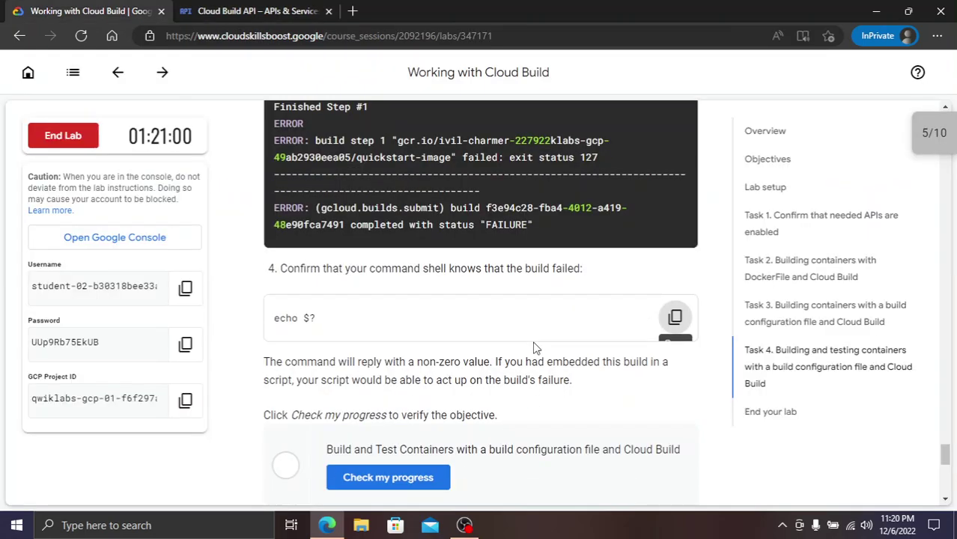
{"action": "key", "text": "ctrl+Tab"}
{"action": "key", "text": "ctrl+v"}
{"action": "key", "text": "Return"}
{"action": "key", "text": "ctrl+v"}
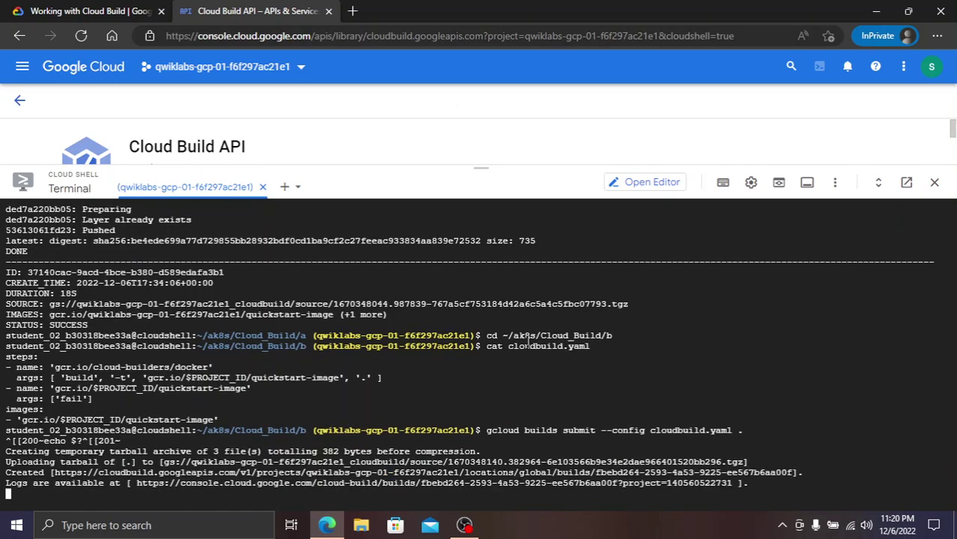
{"action": "key", "text": "ctrl+Tab"}
{"action": "key", "text": "ctrl+Tab"}
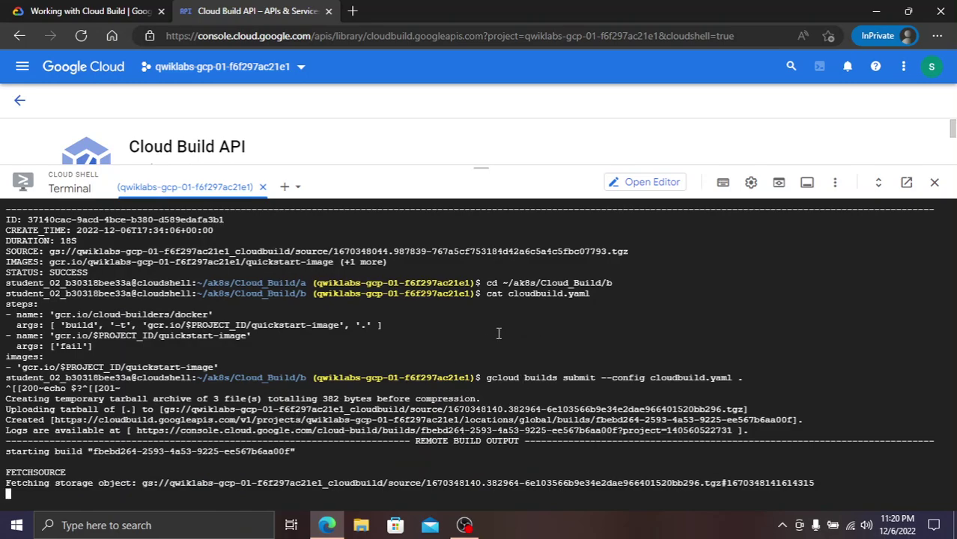
{"action": "key", "text": "ctrl+Tab"}
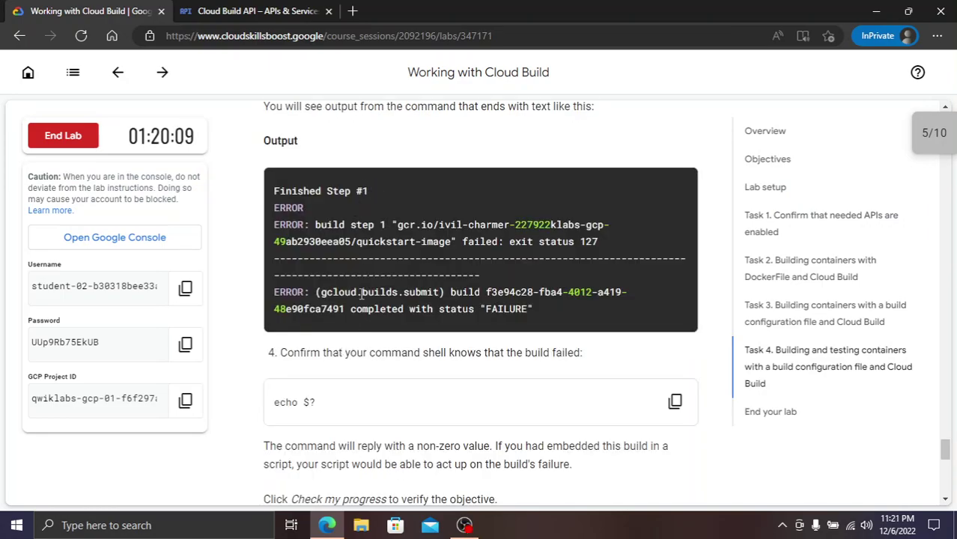
{"action": "scroll", "coordinate": [324, 247], "scroll_direction": "up", "scroll_amount": 3}
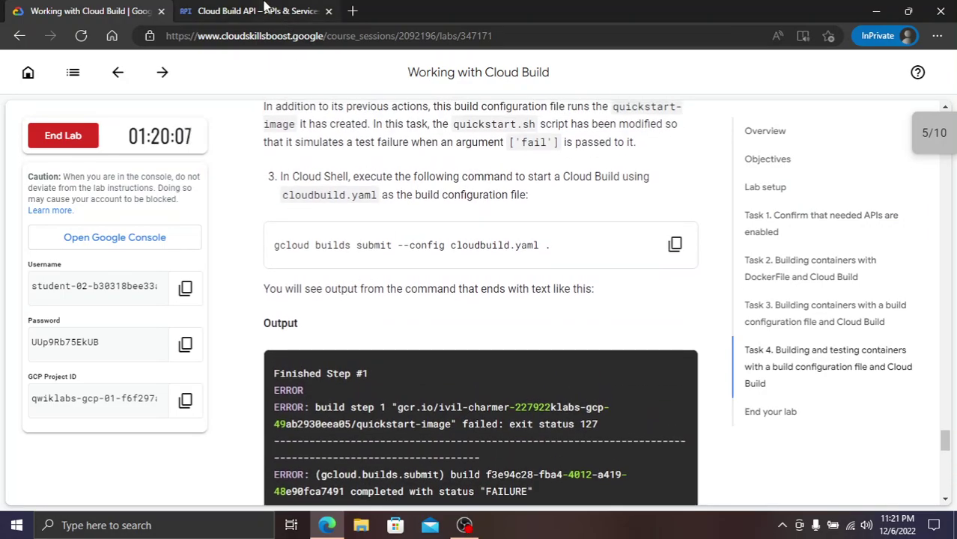
{"action": "key", "text": "ctrl+Tab"}
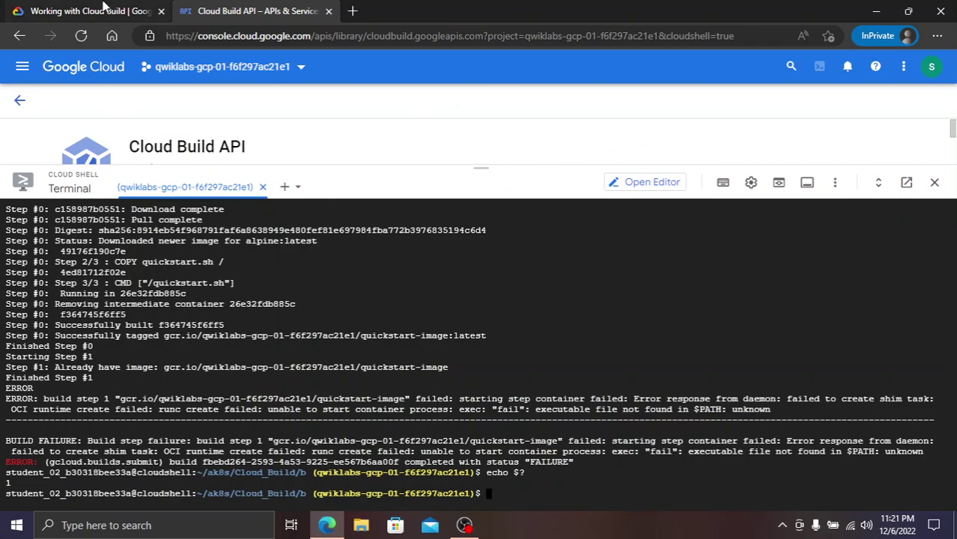
Copy echo $? to Cloud Shell and confirm the Build and Test Containers checkpoint is complete
{"action": "left_click", "coordinate": [104, 9]}
{"action": "scroll", "coordinate": [483, 407], "scroll_direction": "down", "scroll_amount": 2}
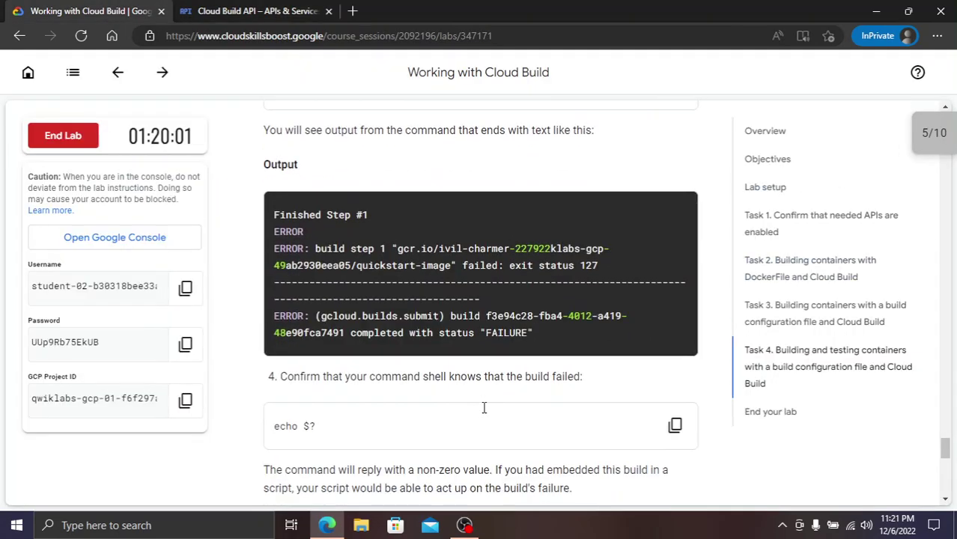
{"action": "left_click", "coordinate": [675, 401]}
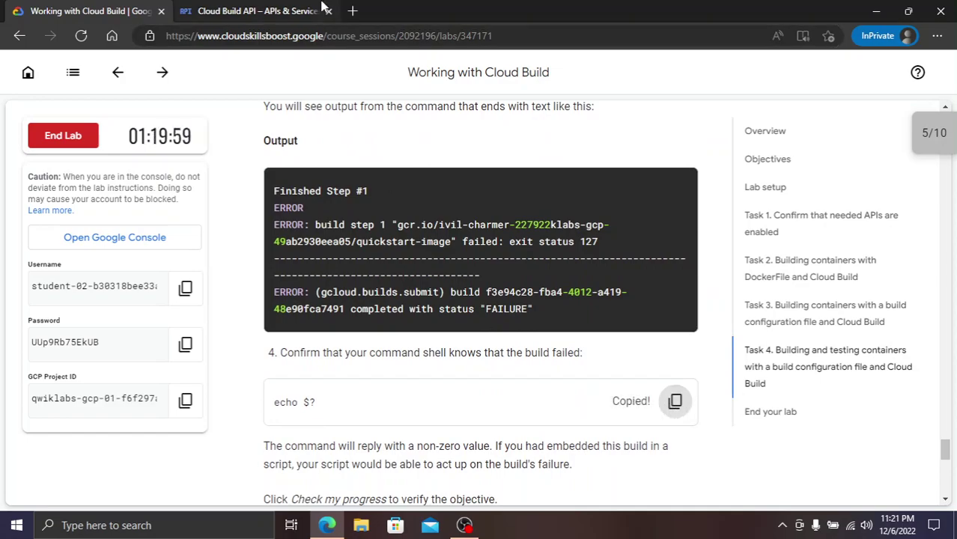
{"action": "left_click", "coordinate": [287, 12]}
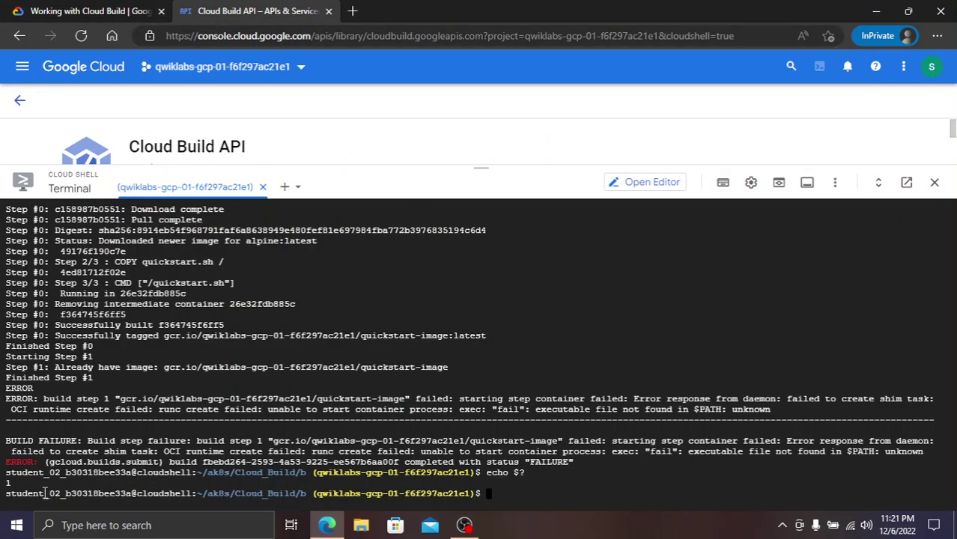
{"action": "left_click", "coordinate": [9, 9]}
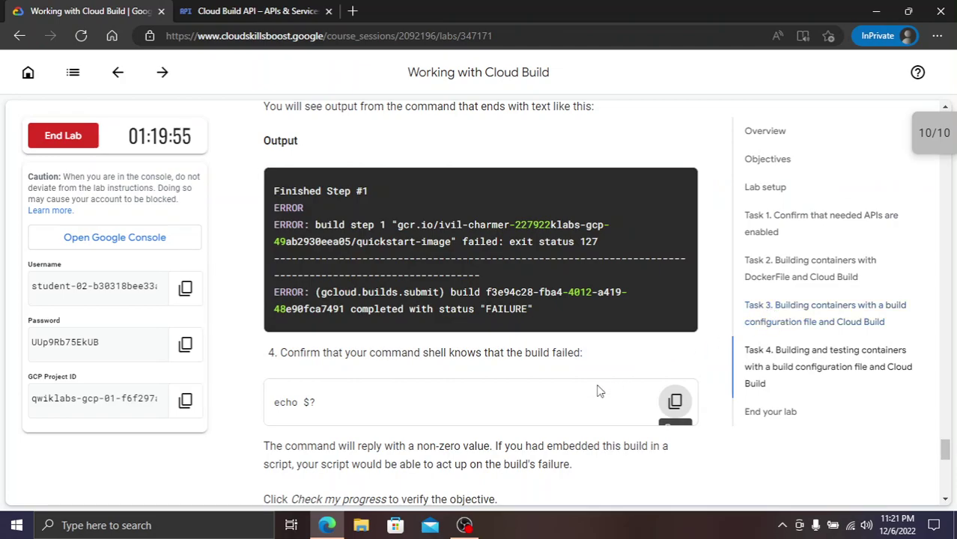
{"action": "scroll", "coordinate": [584, 397], "scroll_direction": "down", "scroll_amount": 1}
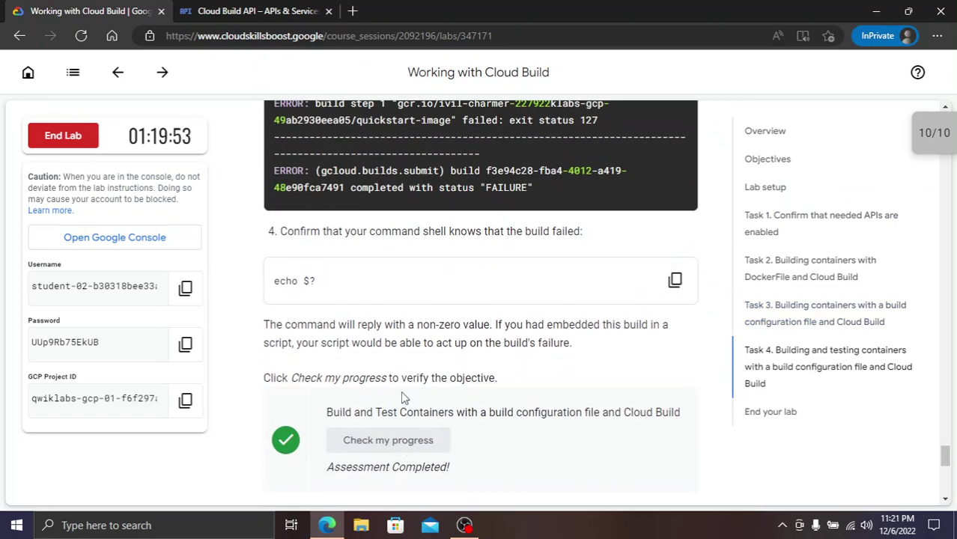
End the Working with Cloud Build lab and submit a five-star rating
{"action": "left_click", "coordinate": [75, 141]}
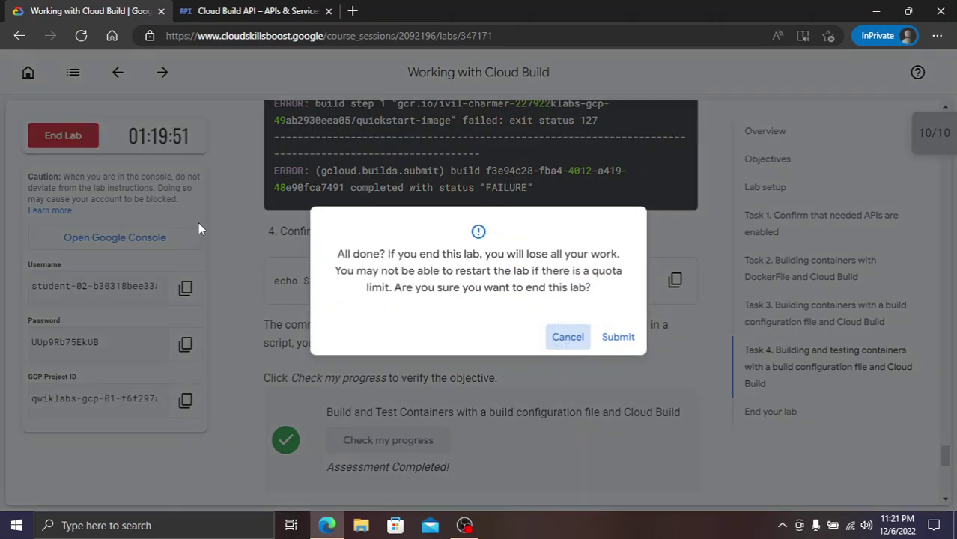
{"action": "left_click", "coordinate": [619, 337]}
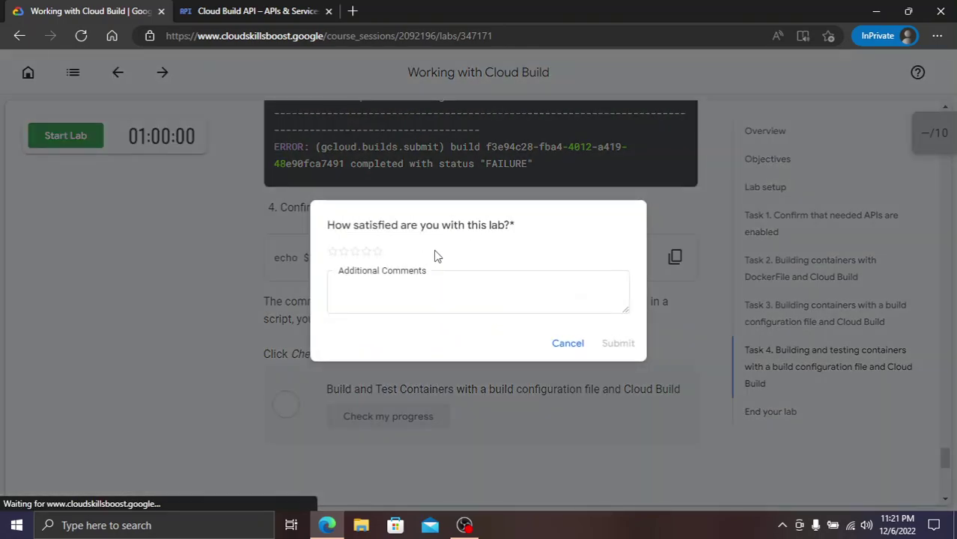
{"action": "left_click", "coordinate": [377, 251]}
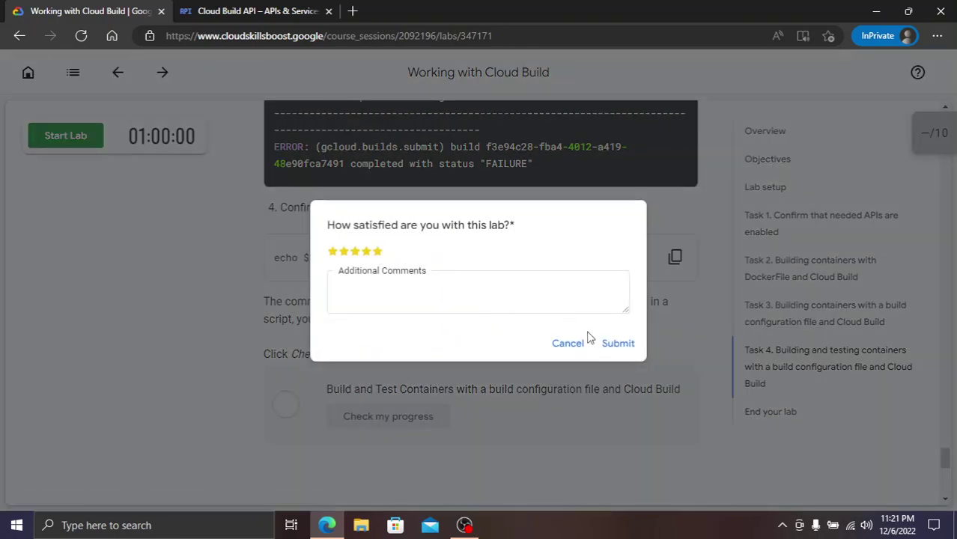
{"action": "left_click", "coordinate": [617, 344]}
Sign out of the lab account in the console and close that tab
{"action": "key", "text": "ctrl+Tab"}
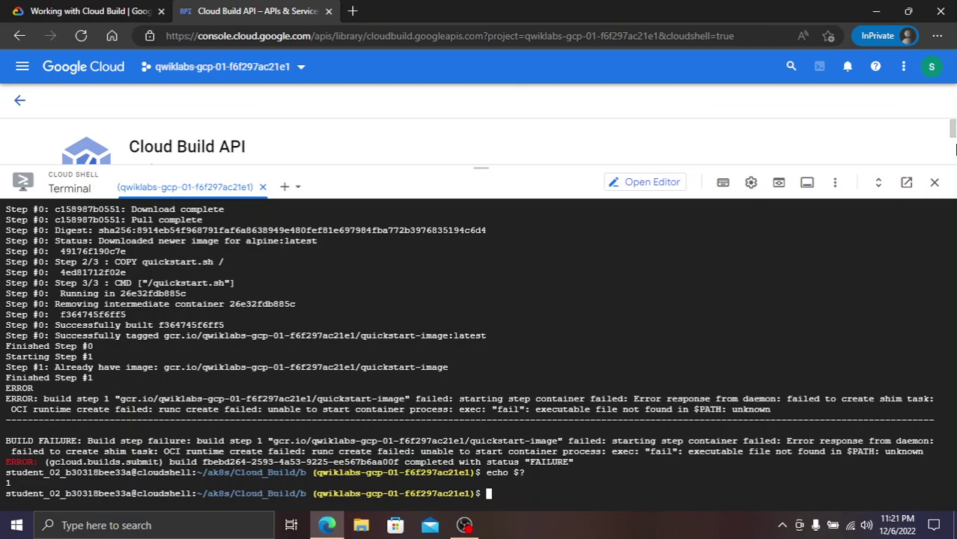
{"action": "left_click", "coordinate": [931, 66]}
{"action": "left_click", "coordinate": [891, 224]}
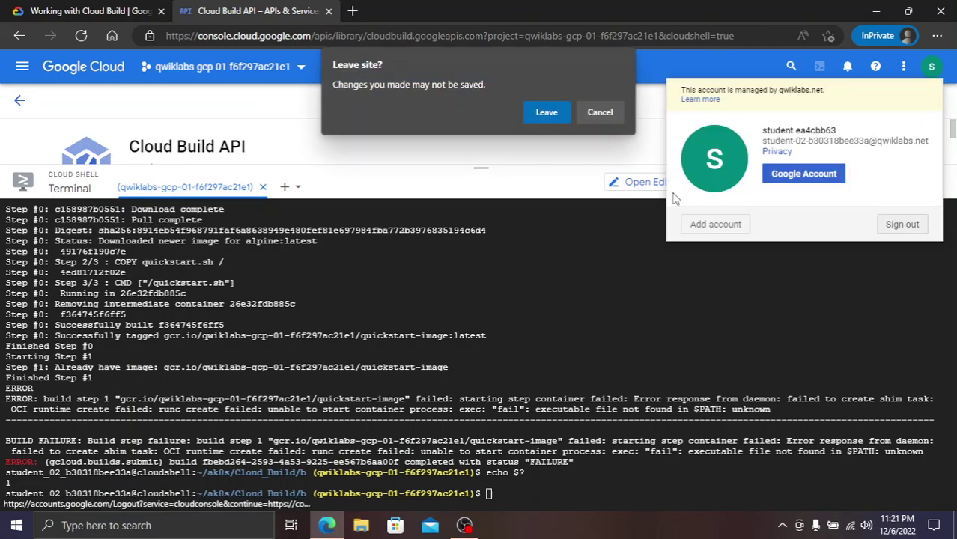
{"action": "left_click", "coordinate": [546, 113]}
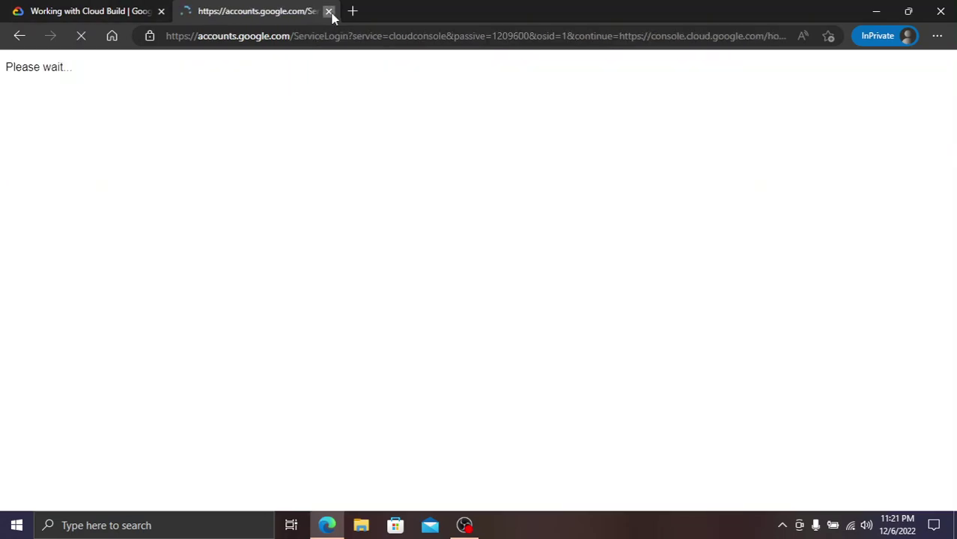
{"action": "left_click", "coordinate": [329, 12]}
{"action": "left_click", "coordinate": [72, 71]}
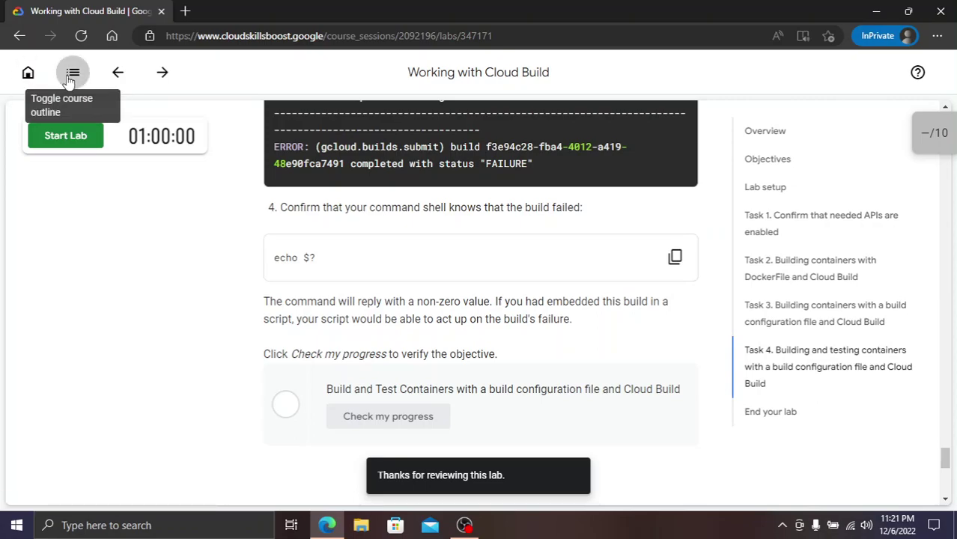
Open the Deploying Google Kubernetes Engine lab from the course outline and hide the outline
{"action": "scroll", "coordinate": [71, 340], "scroll_direction": "down", "scroll_amount": 5}
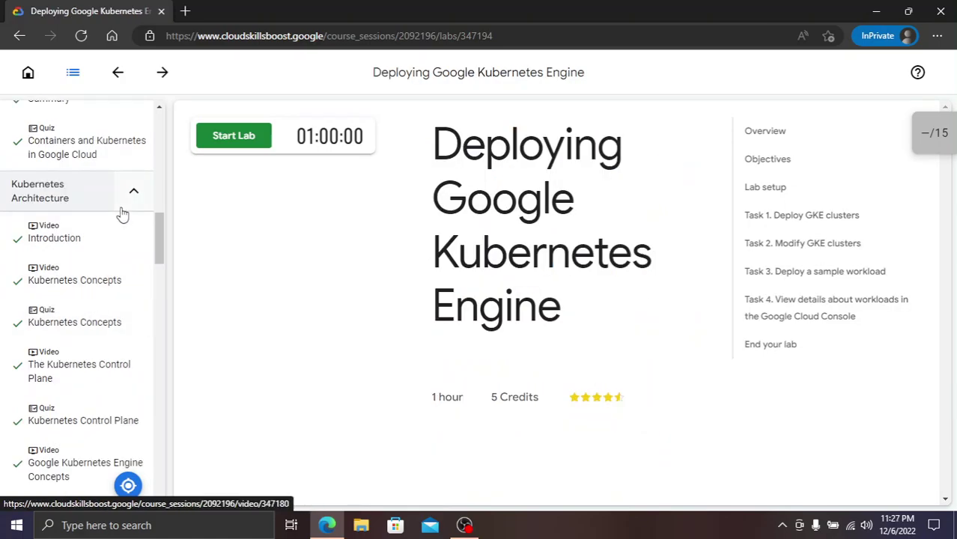
{"action": "scroll", "coordinate": [30, 207], "scroll_direction": "up", "scroll_amount": 8}
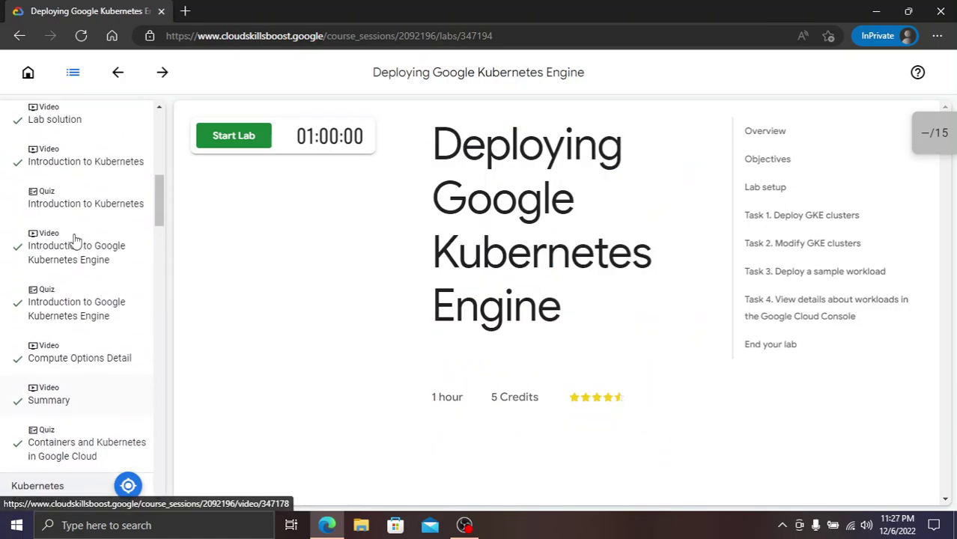
{"action": "scroll", "coordinate": [74, 240], "scroll_direction": "up", "scroll_amount": 5}
{"action": "scroll", "coordinate": [103, 273], "scroll_direction": "down", "scroll_amount": 8}
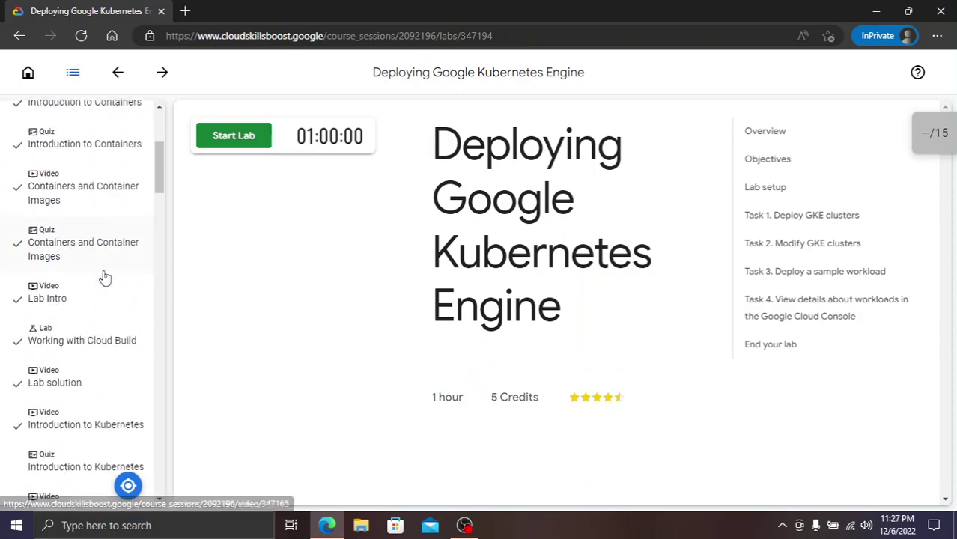
{"action": "scroll", "coordinate": [103, 269], "scroll_direction": "up", "scroll_amount": 6}
{"action": "left_click", "coordinate": [132, 239]}
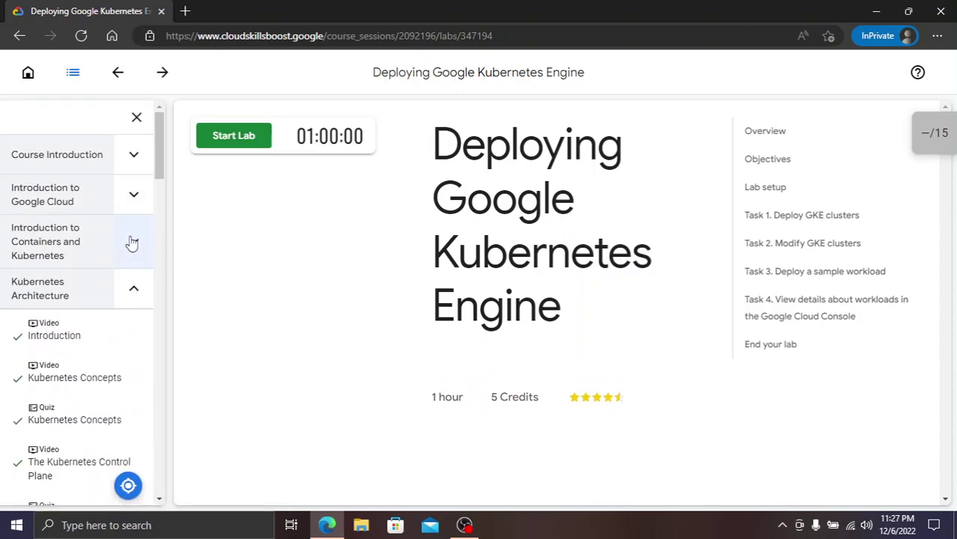
{"action": "scroll", "coordinate": [125, 249], "scroll_direction": "down", "scroll_amount": 1}
{"action": "scroll", "coordinate": [119, 249], "scroll_direction": "down", "scroll_amount": 1}
{"action": "scroll", "coordinate": [89, 224], "scroll_direction": "down", "scroll_amount": 5}
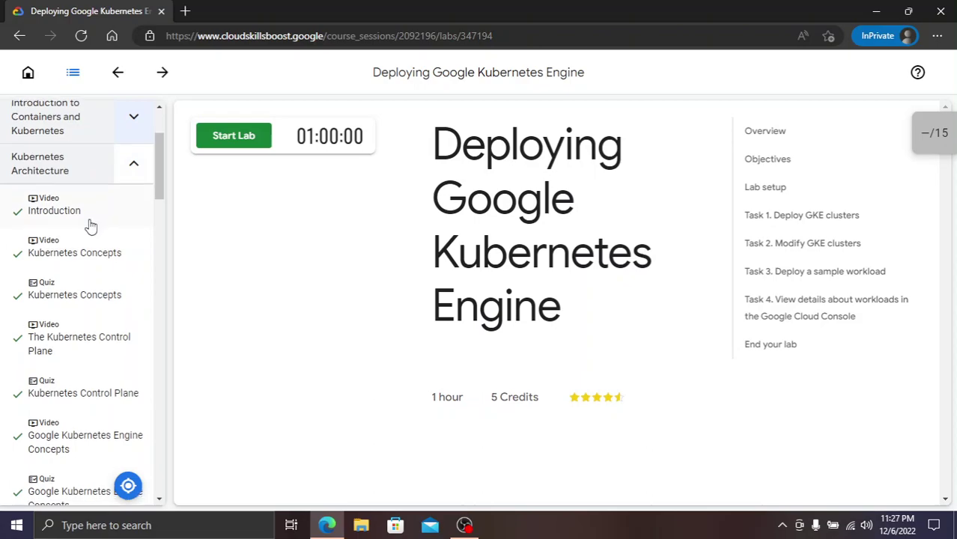
{"action": "scroll", "coordinate": [90, 227], "scroll_direction": "down", "scroll_amount": 4}
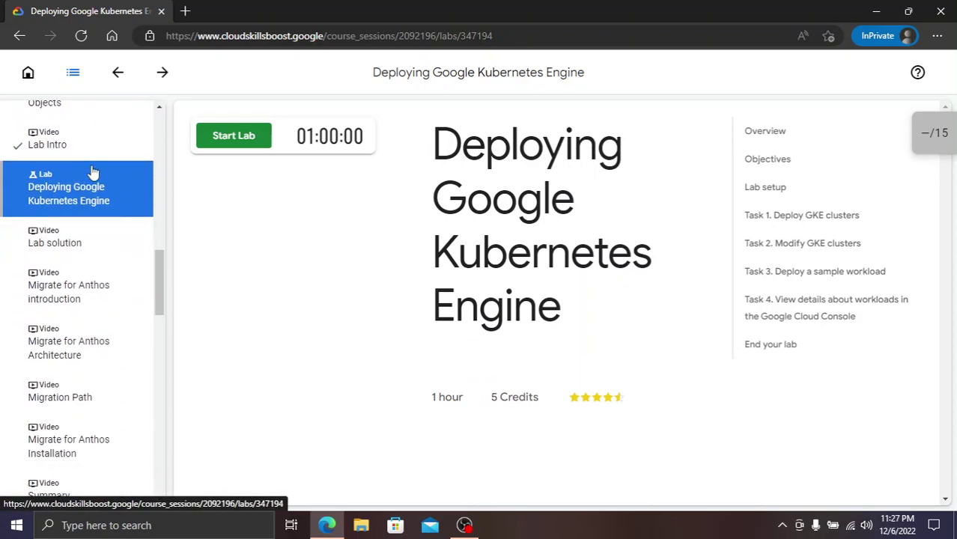
{"action": "left_click", "coordinate": [76, 82]}
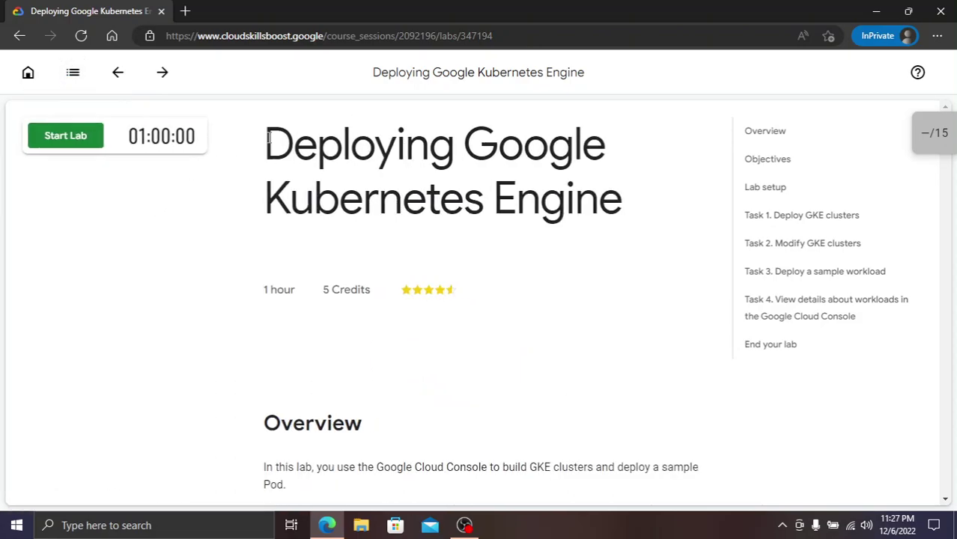
{"action": "left_click_drag", "start_coordinate": [267, 132], "coordinate": [621, 214]}
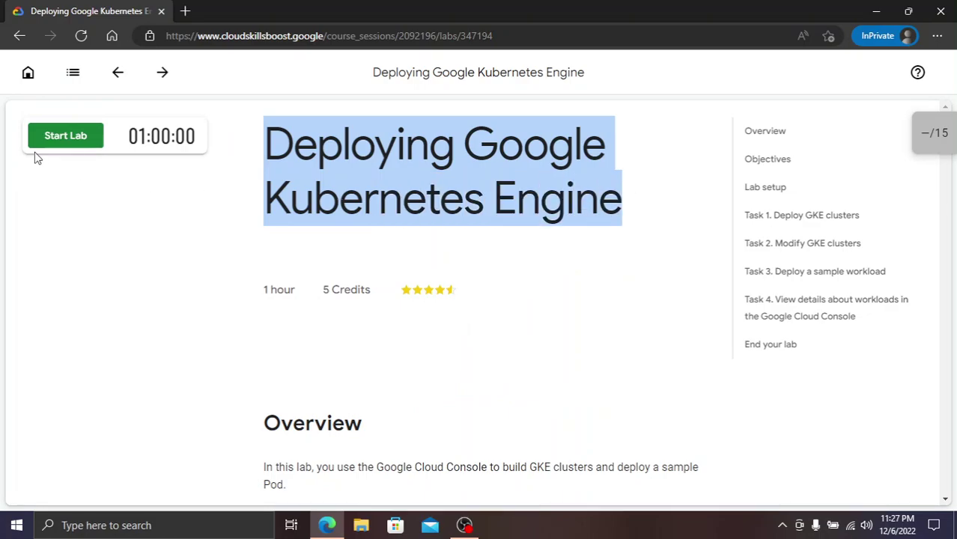
Start the Deploying Google Kubernetes Engine lab, check its console dashboard, and bring up Task 1
{"action": "left_click", "coordinate": [72, 143]}
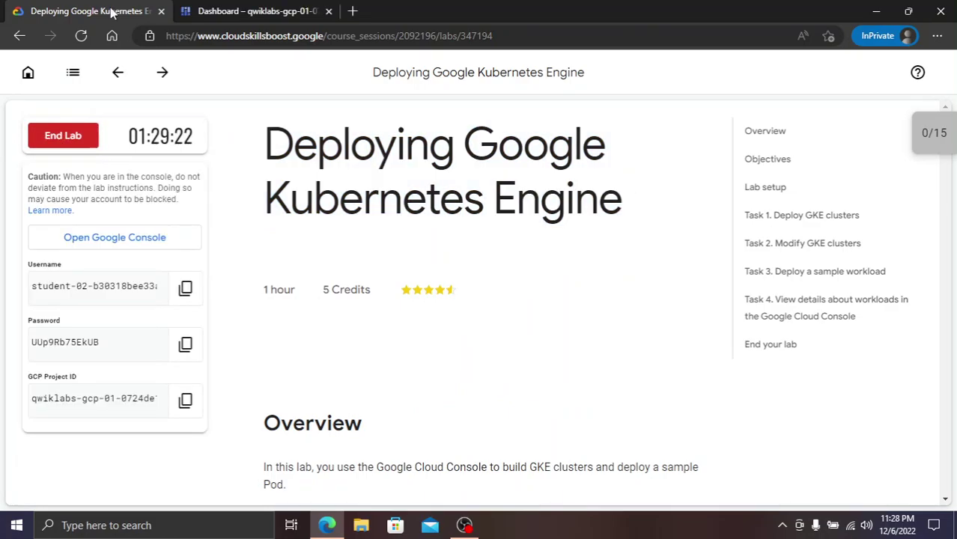
{"action": "left_click", "coordinate": [250, 11]}
{"action": "left_click", "coordinate": [51, 9]}
{"action": "left_click", "coordinate": [247, 11]}
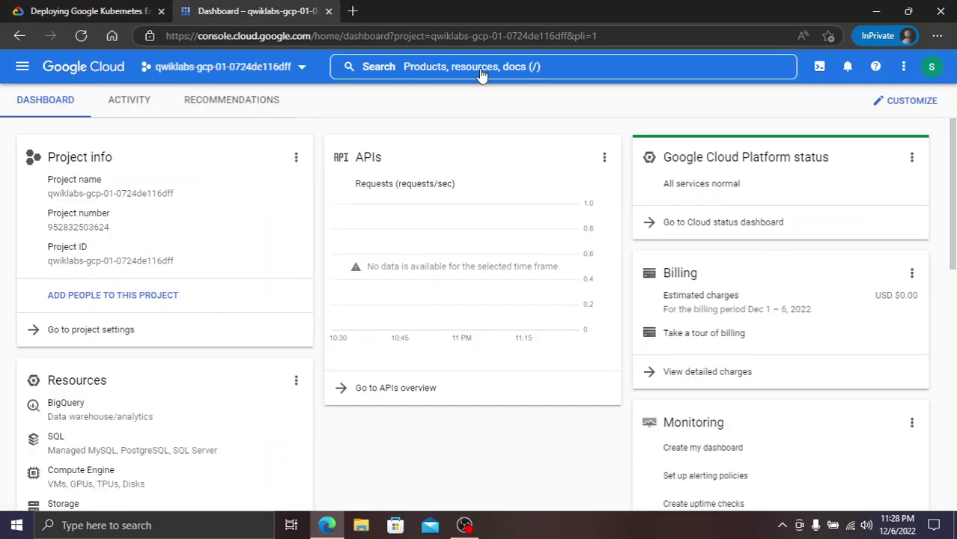
{"action": "left_click", "coordinate": [66, 9]}
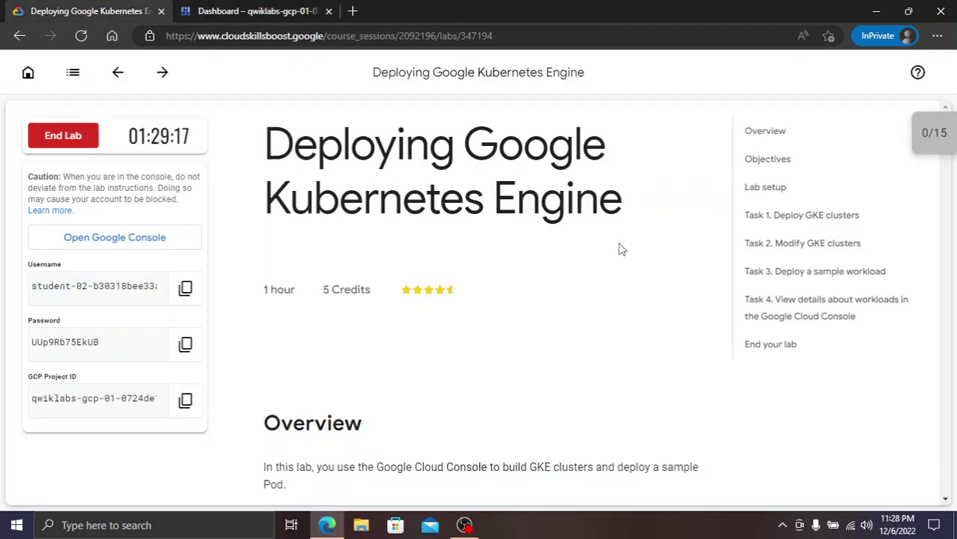
{"action": "left_click", "coordinate": [771, 193]}
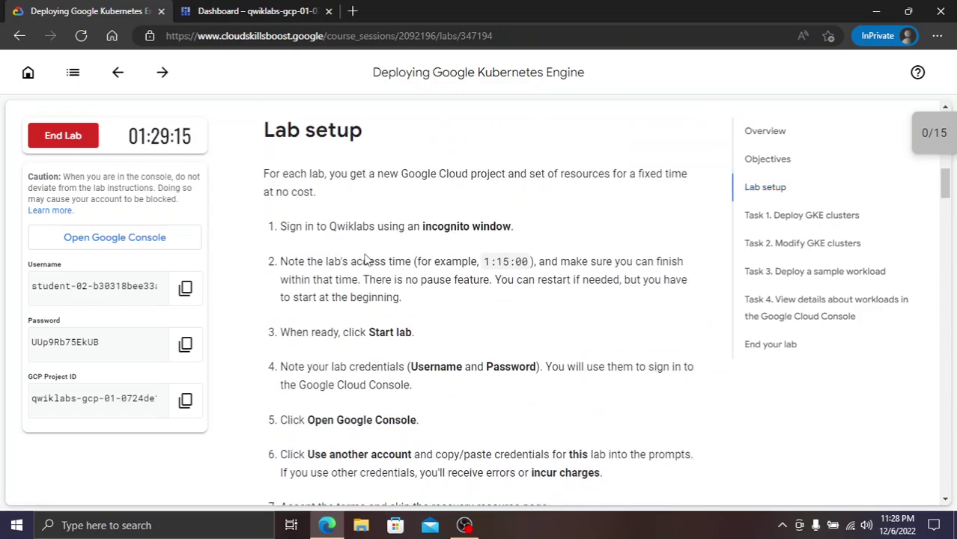
{"action": "scroll", "coordinate": [493, 269], "scroll_direction": "down", "scroll_amount": 10}
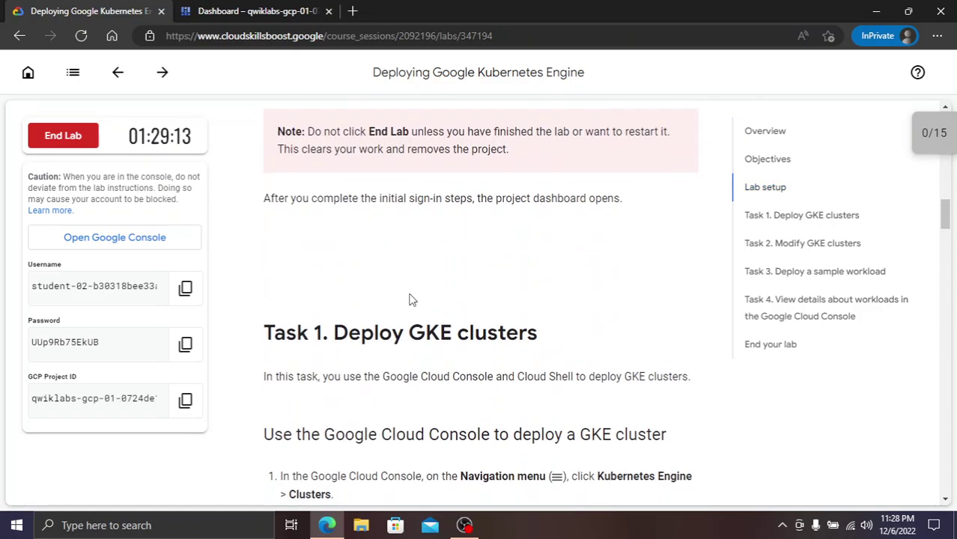
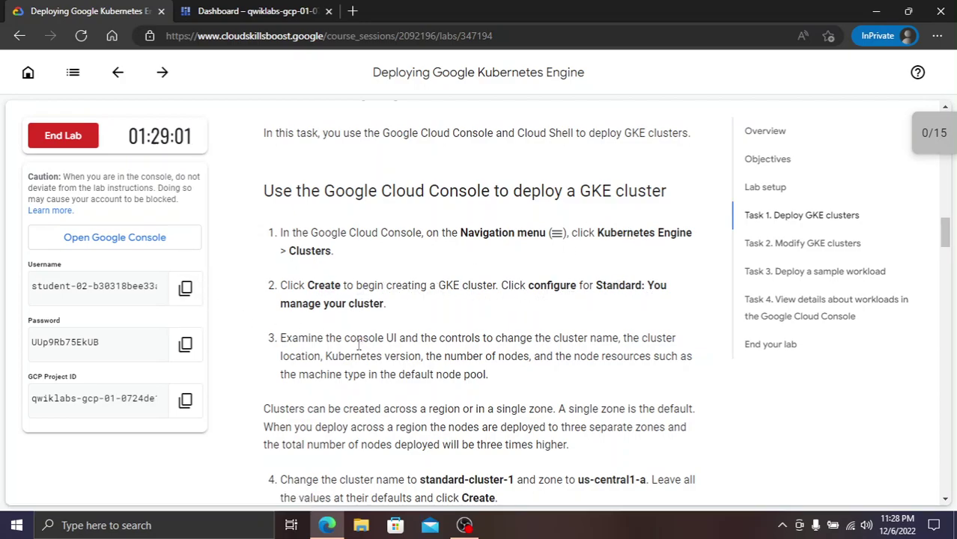
Return to the 'Task 1. Deploy GKE clusters' instructions and highlight the Kubernetes Engine step
{"action": "scroll", "coordinate": [508, 375], "scroll_direction": "down", "scroll_amount": 3}
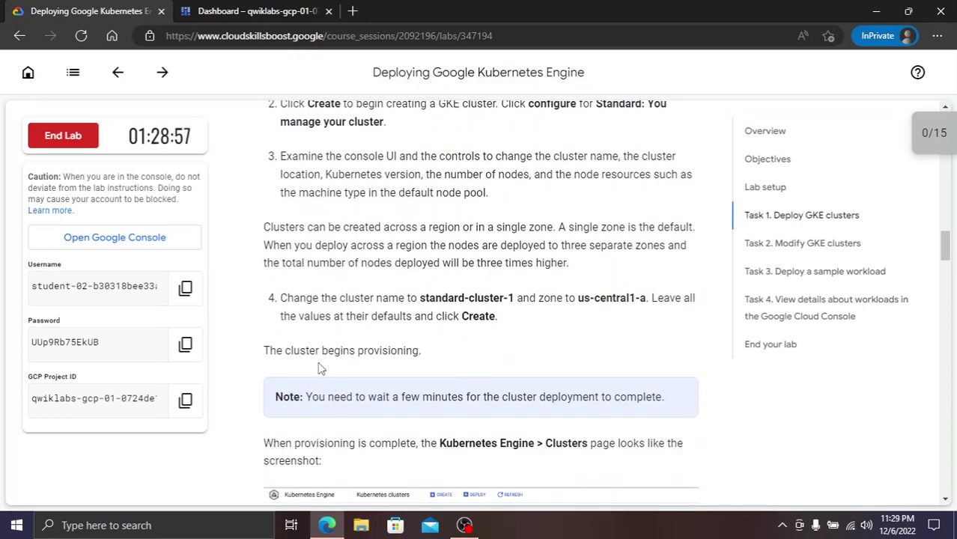
{"action": "scroll", "coordinate": [318, 367], "scroll_direction": "down", "scroll_amount": 2}
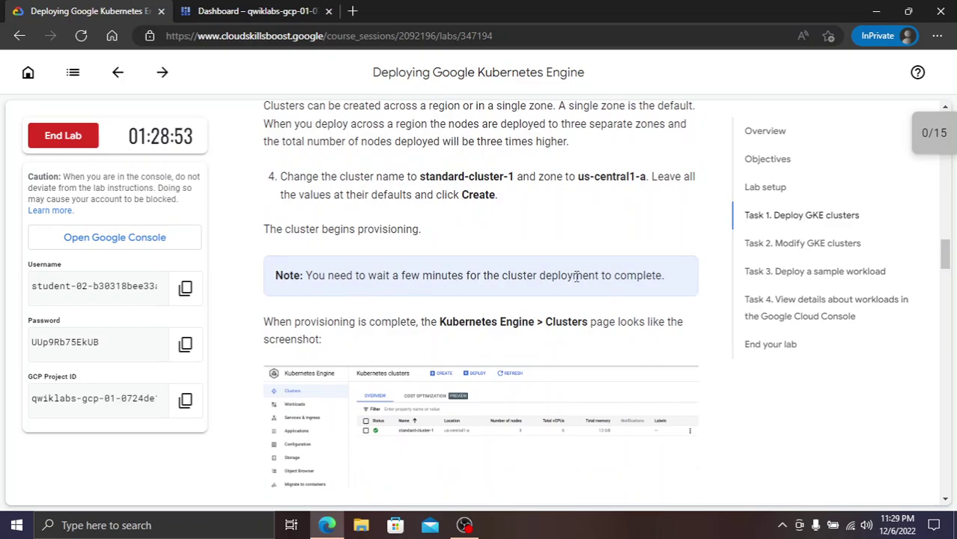
{"action": "scroll", "coordinate": [434, 311], "scroll_direction": "down", "scroll_amount": 4}
{"action": "scroll", "coordinate": [456, 326], "scroll_direction": "up", "scroll_amount": 6}
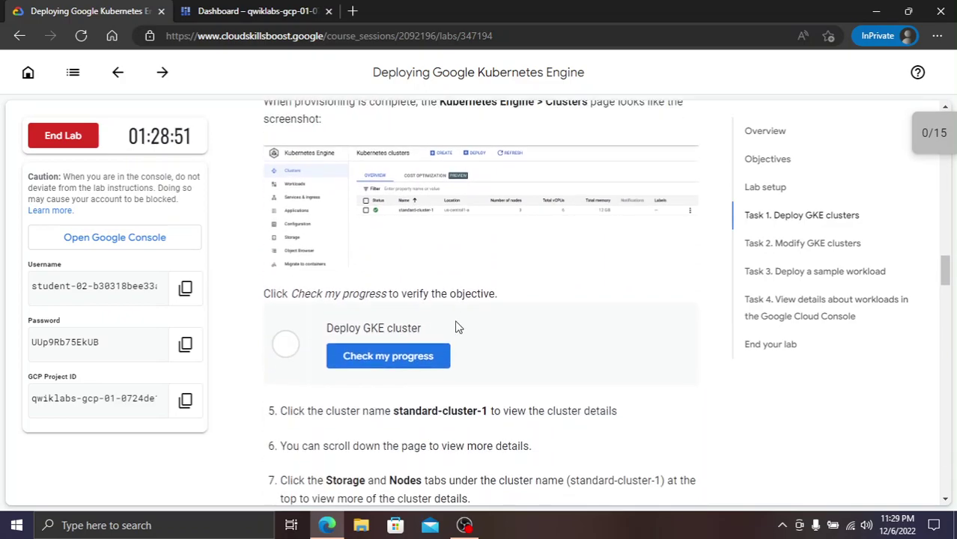
{"action": "left_click", "coordinate": [802, 215]}
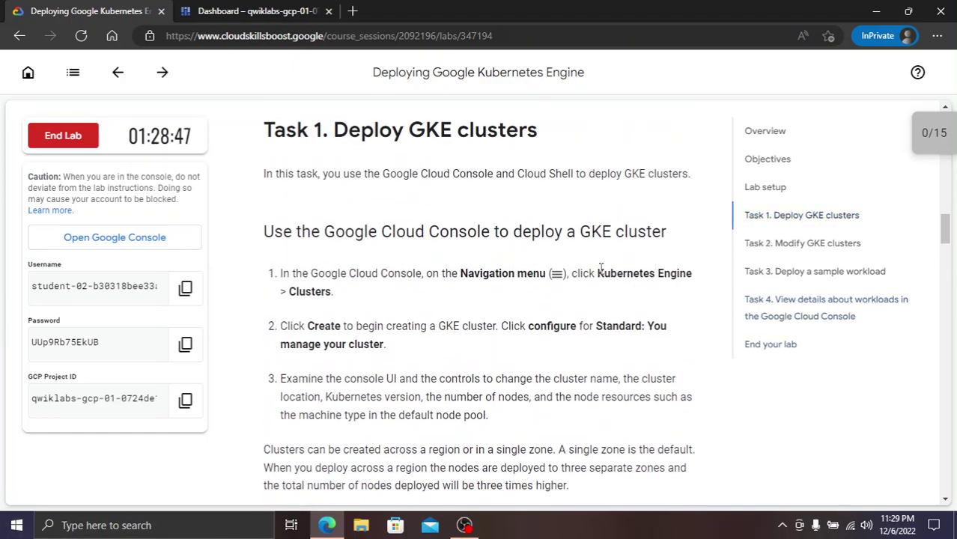
{"action": "left_click_drag", "start_coordinate": [599, 270], "coordinate": [697, 274]}
{"action": "key", "text": "ctrl+c"}
Navigate through the console's products menu to the Kubernetes Engine Clusters page
{"action": "left_click", "coordinate": [279, 10]}
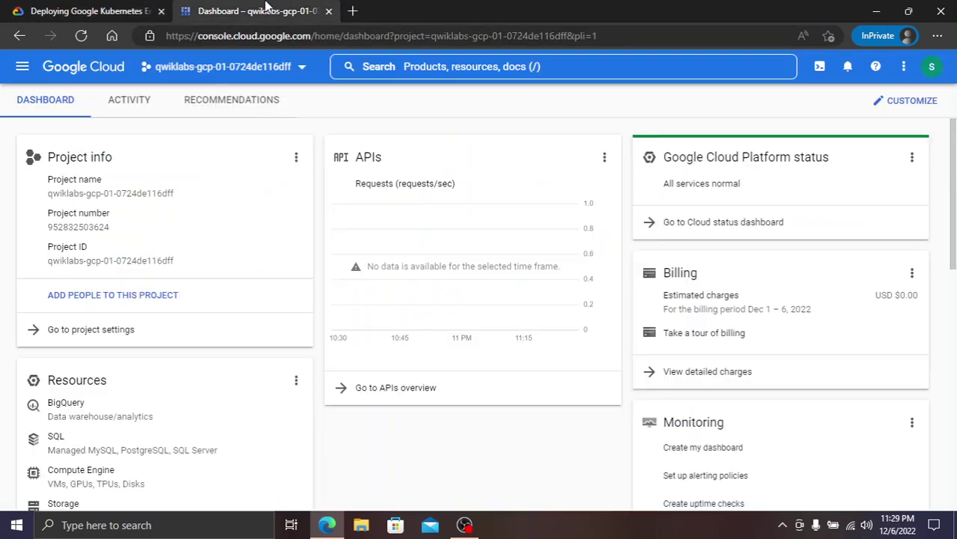
{"action": "left_click", "coordinate": [24, 68]}
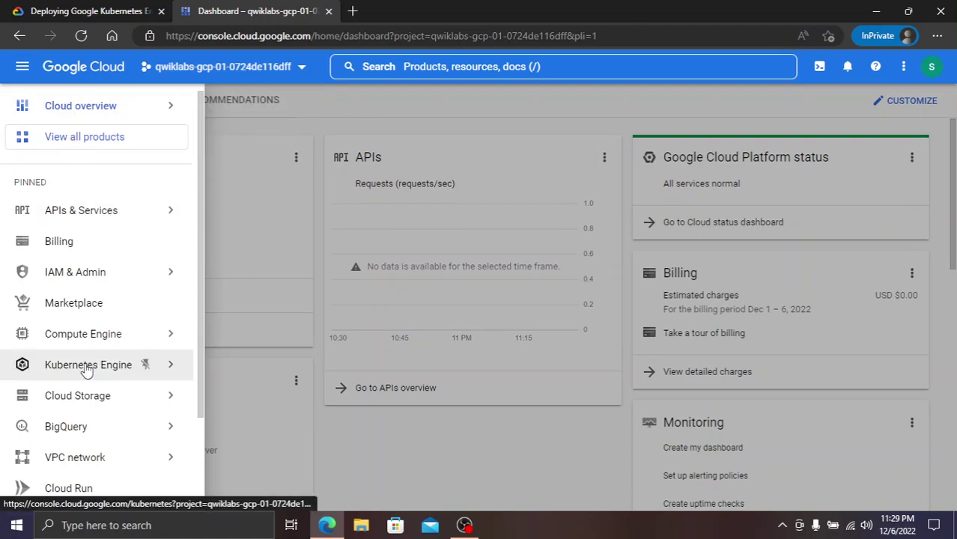
{"action": "mouse_move", "coordinate": [88, 372]}
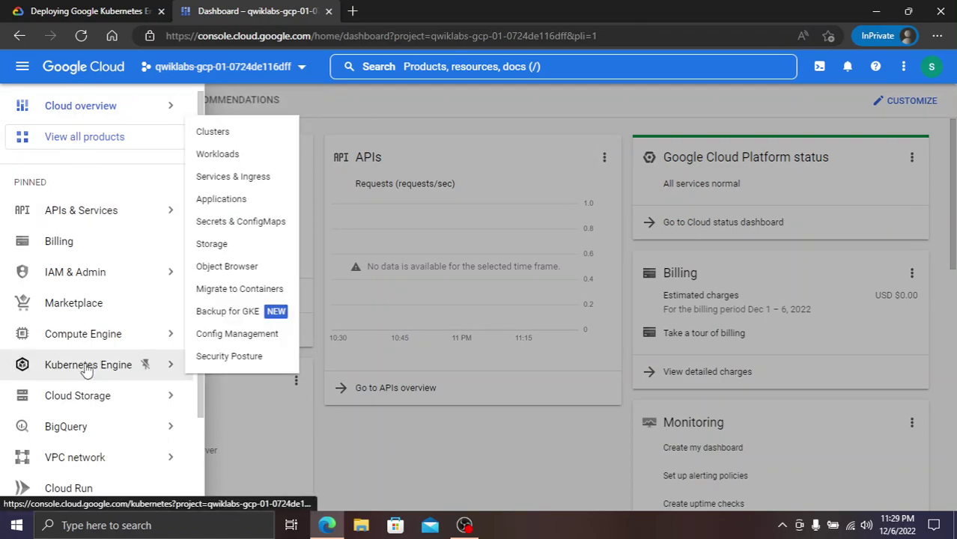
{"action": "left_click", "coordinate": [127, 10]}
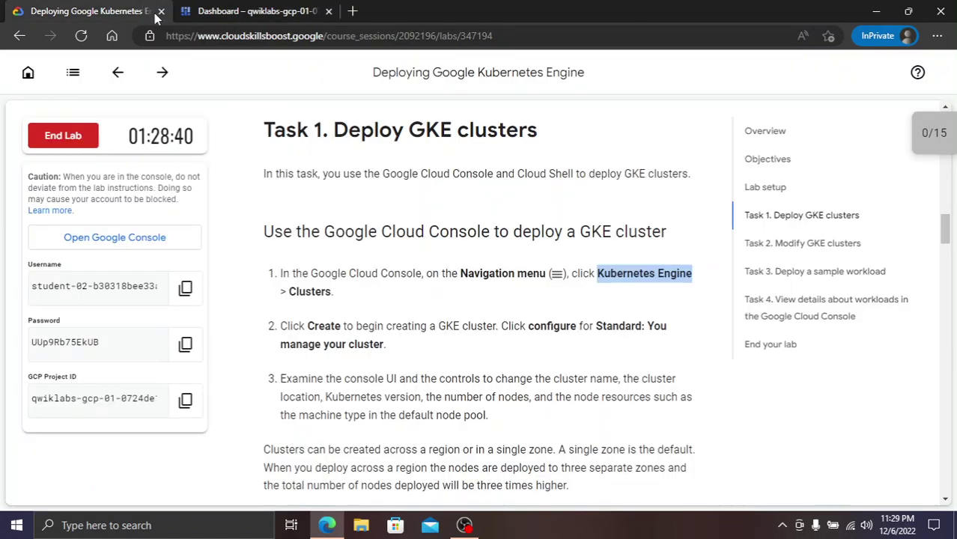
{"action": "left_click", "coordinate": [280, 9]}
{"action": "mouse_move", "coordinate": [93, 343]}
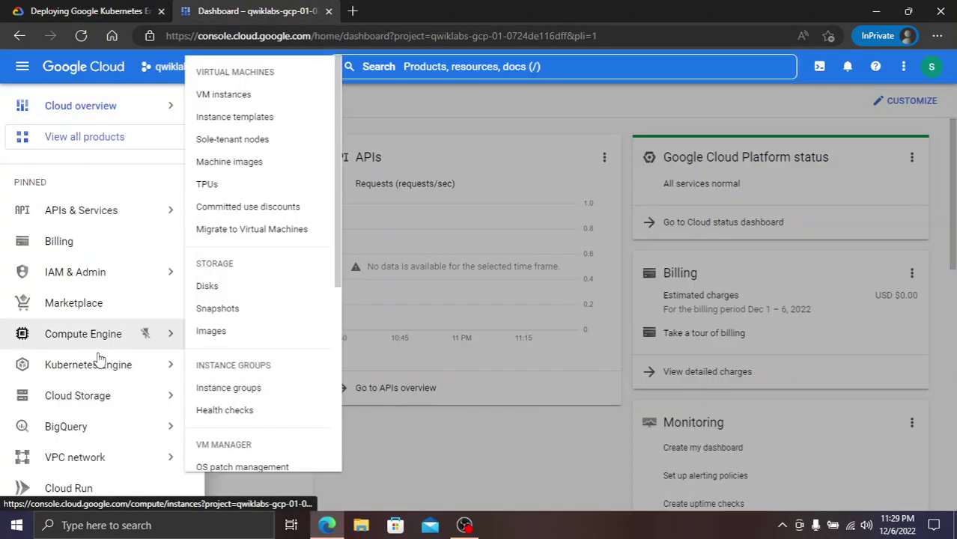
{"action": "mouse_move", "coordinate": [101, 364]}
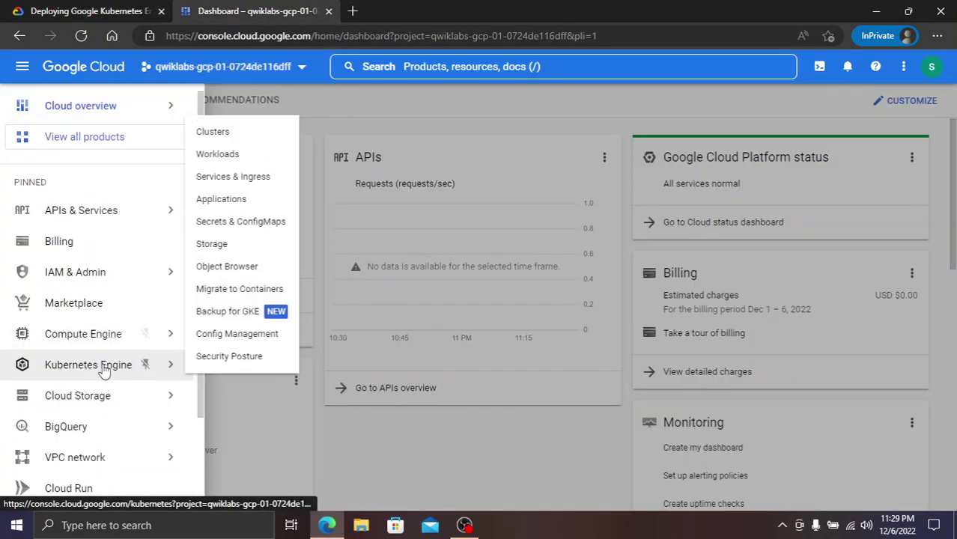
{"action": "left_click", "coordinate": [244, 141]}
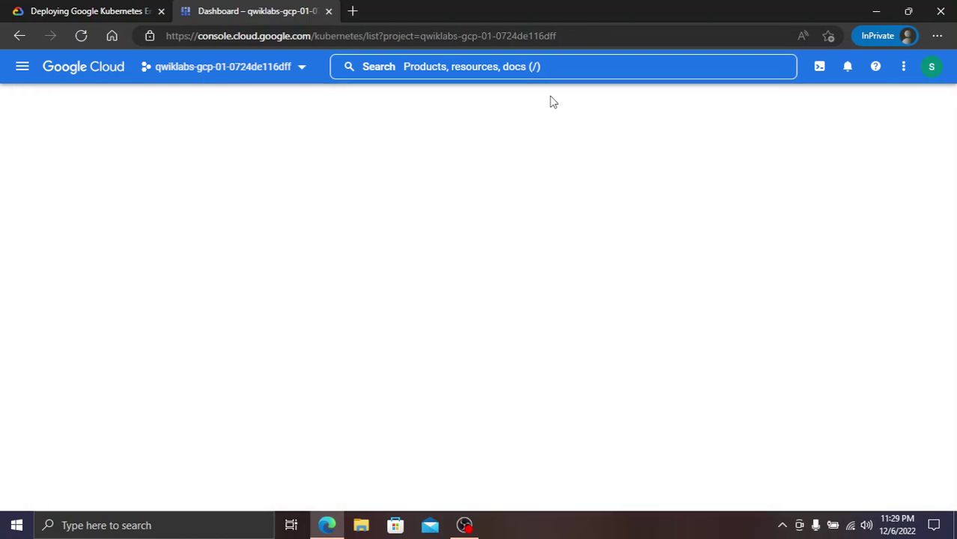
Search the console for Kubernetes Engine, then clear the search box
{"action": "left_click", "coordinate": [502, 65]}
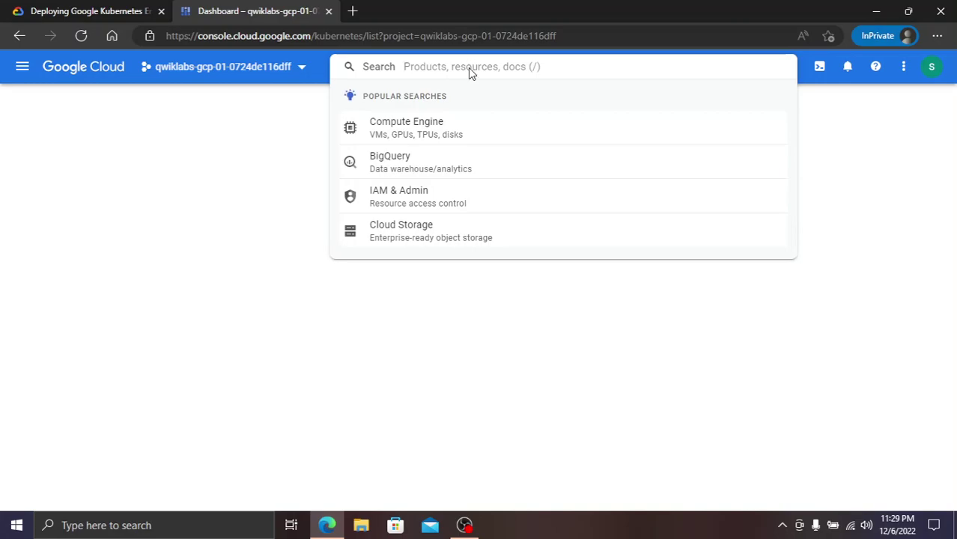
{"action": "key", "text": "ctrl+v"}
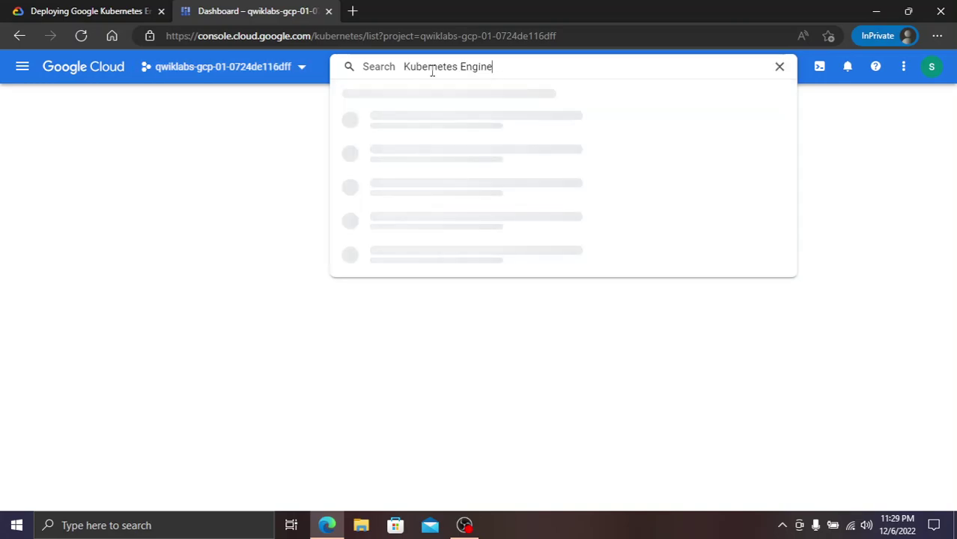
{"action": "left_click", "coordinate": [779, 68]}
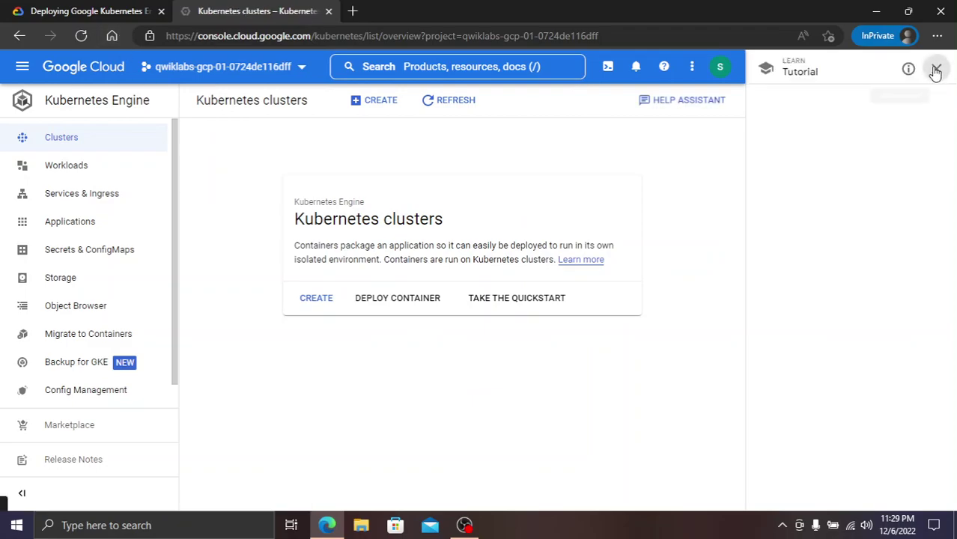
Close the tutorial panel and start configuring a new Standard cluster
{"action": "left_click", "coordinate": [934, 67]}
{"action": "left_click", "coordinate": [122, 10]}
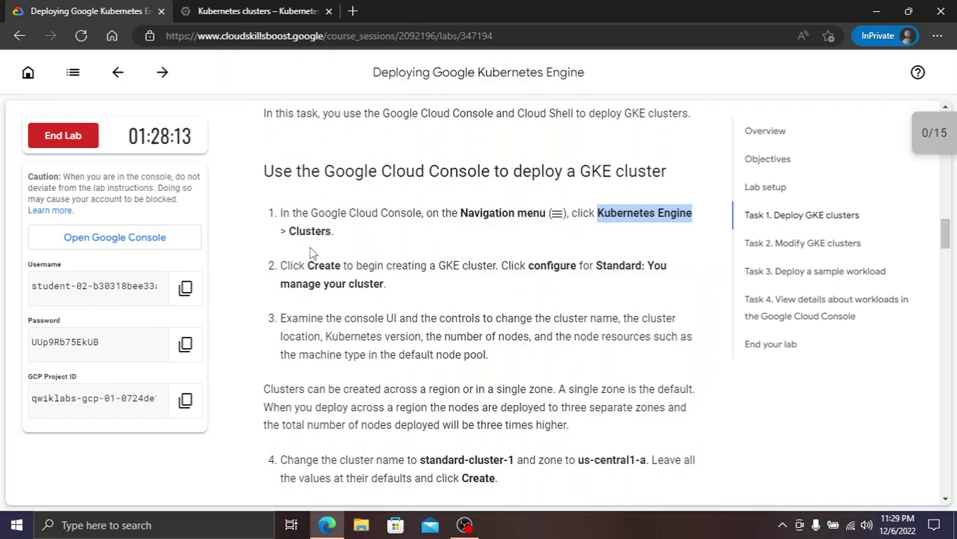
{"action": "left_click", "coordinate": [258, 12]}
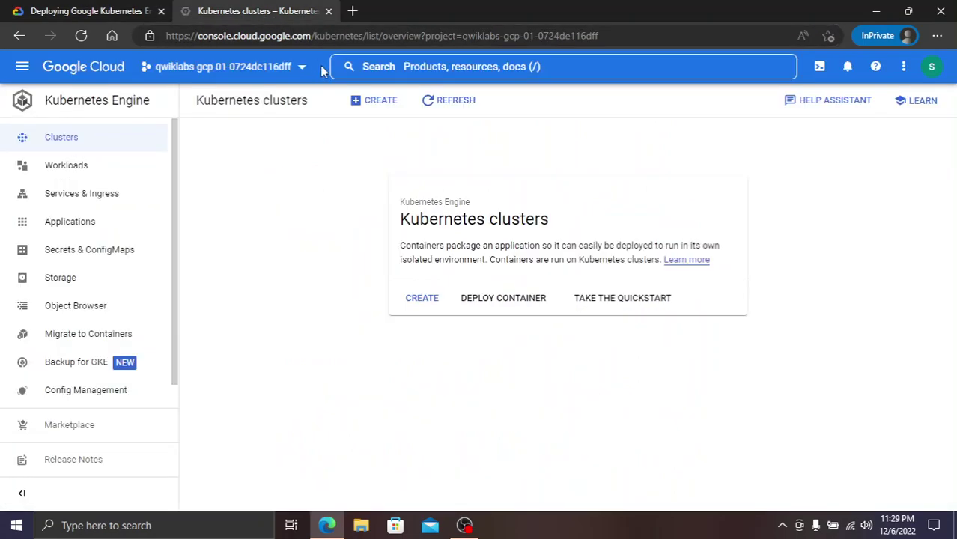
{"action": "left_click", "coordinate": [366, 105]}
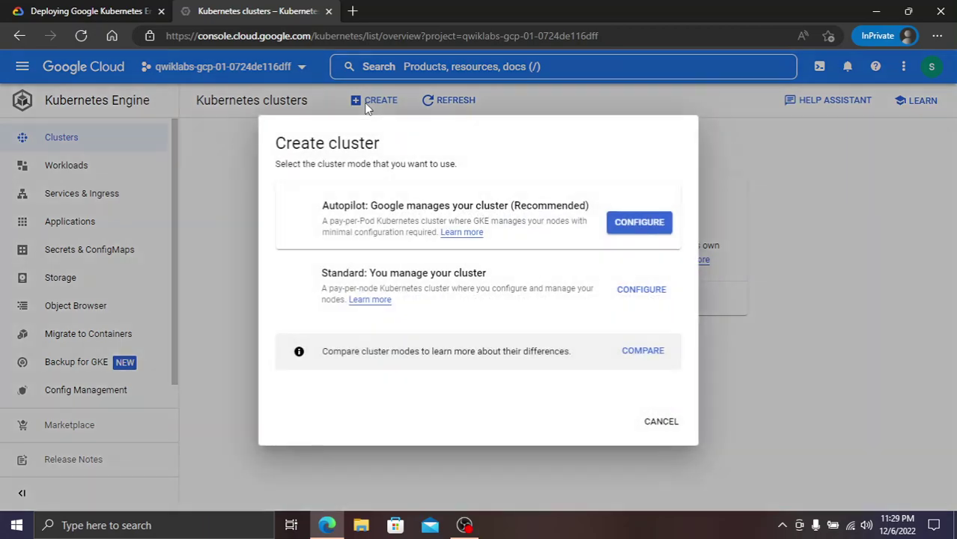
{"action": "left_click", "coordinate": [95, 10]}
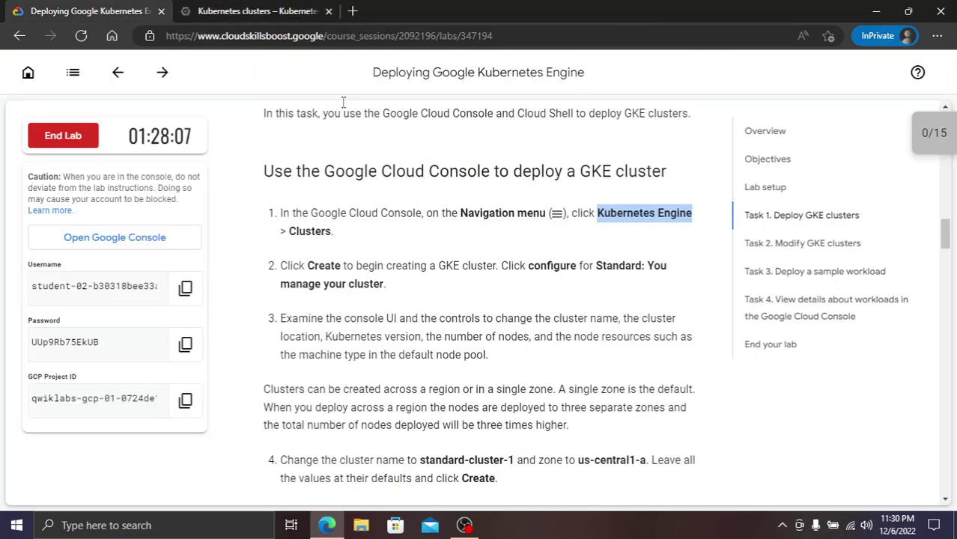
{"action": "left_click", "coordinate": [310, 9]}
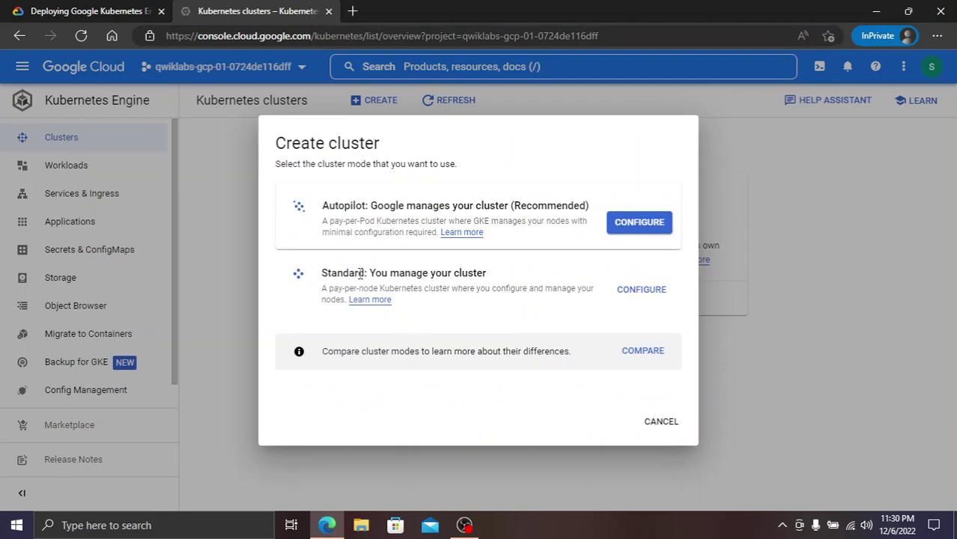
{"action": "left_click_drag", "start_coordinate": [367, 274], "coordinate": [317, 277]}
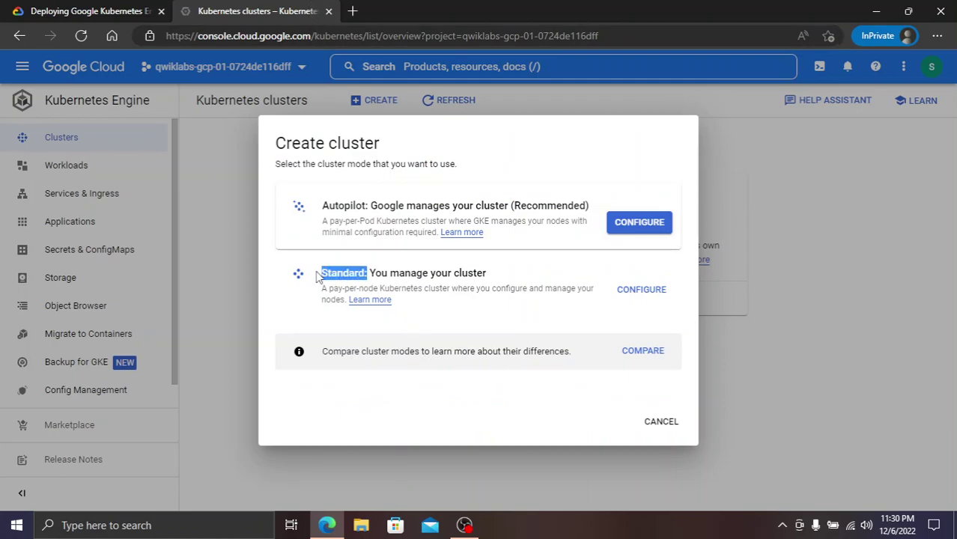
{"action": "left_click", "coordinate": [636, 292]}
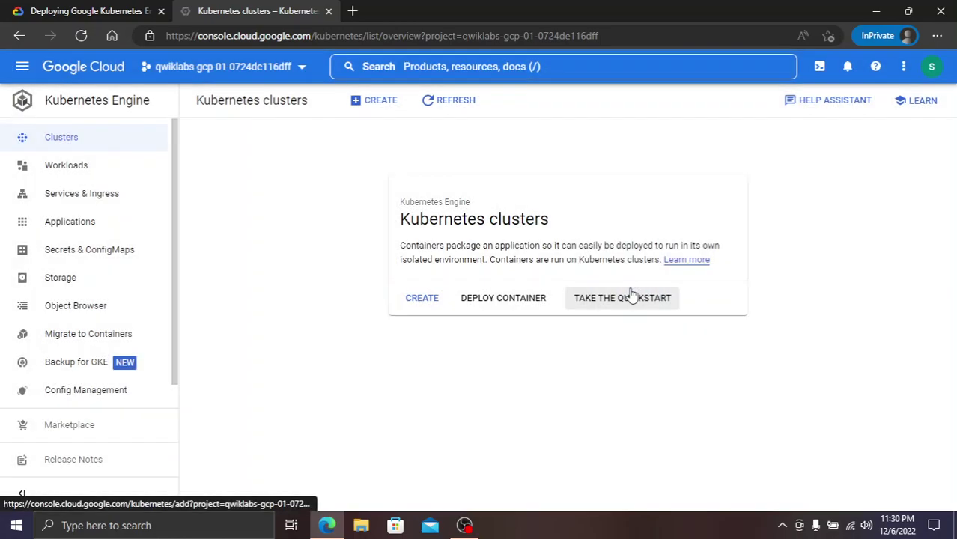
Find the required cluster name standard-cluster-1 in the lab instructions
{"action": "left_click", "coordinate": [131, 11]}
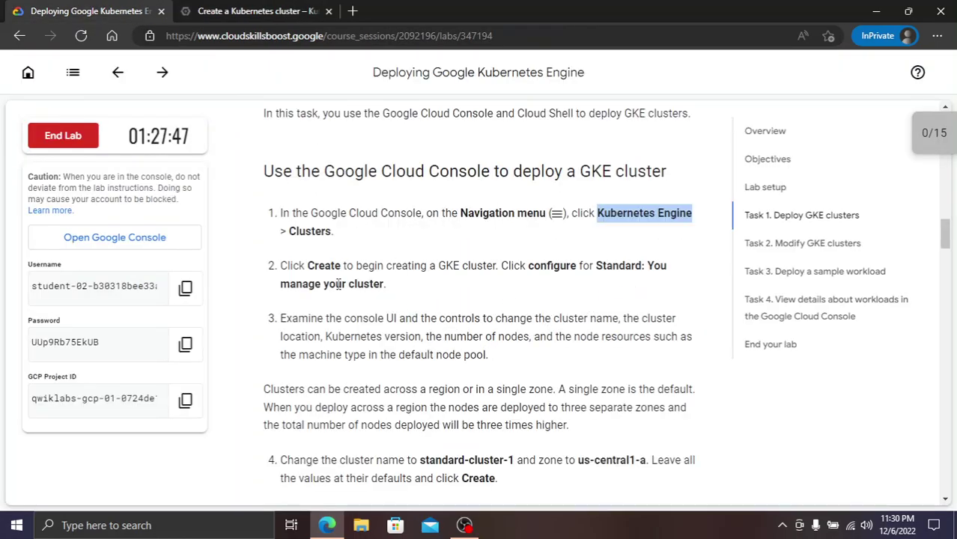
{"action": "scroll", "coordinate": [320, 334], "scroll_direction": "down", "scroll_amount": 3}
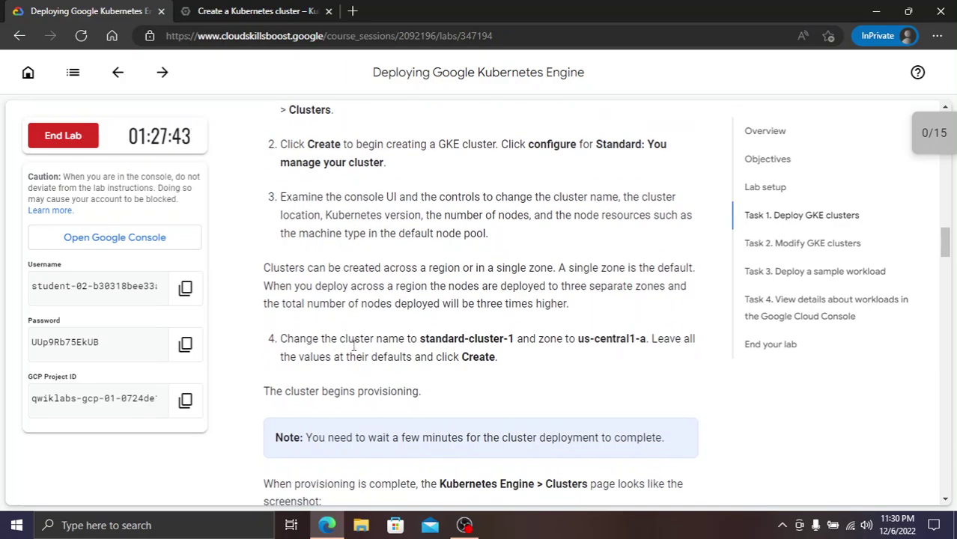
{"action": "left_click_drag", "start_coordinate": [422, 339], "coordinate": [517, 339]}
{"action": "key", "text": "ctrl+c"}
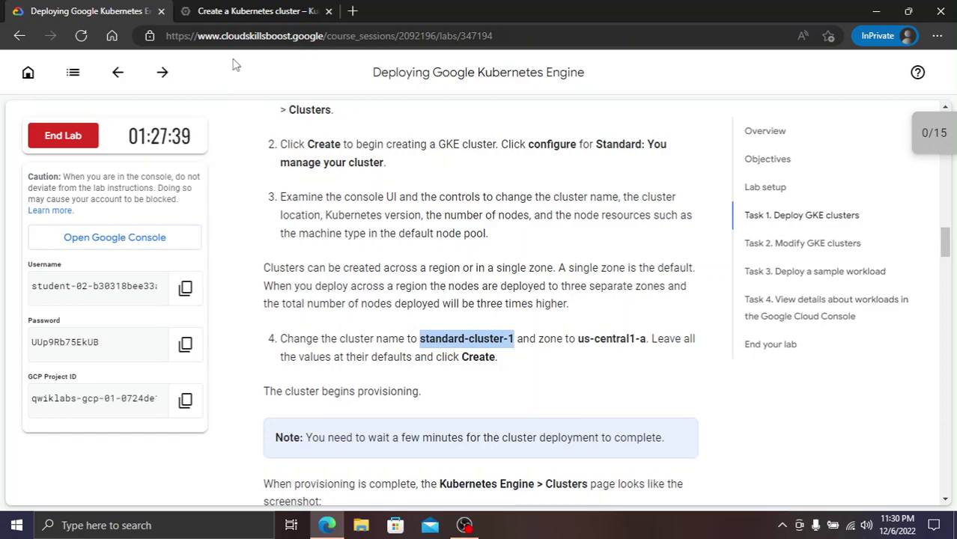
{"action": "left_click", "coordinate": [277, 9]}
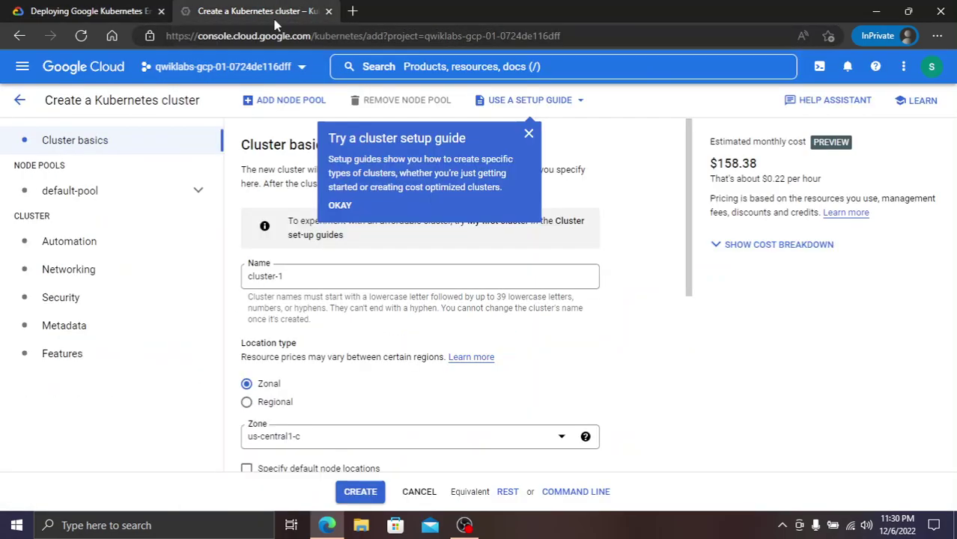
Name the new cluster standard-cluster-1 in the creation form
{"action": "left_click", "coordinate": [276, 277]}
{"action": "triple_click", "coordinate": [314, 272]}
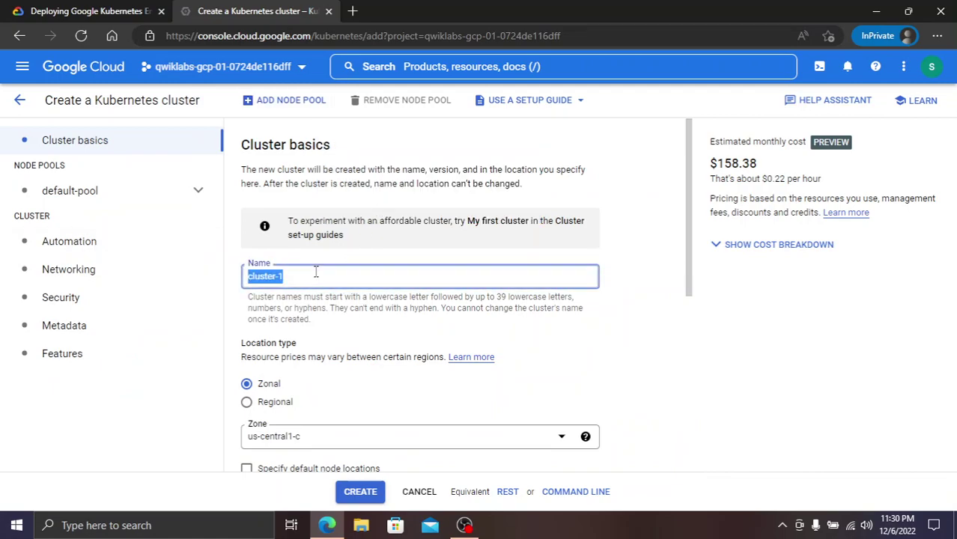
{"action": "left_click", "coordinate": [314, 272]}
{"action": "key", "text": "ctrl+v"}
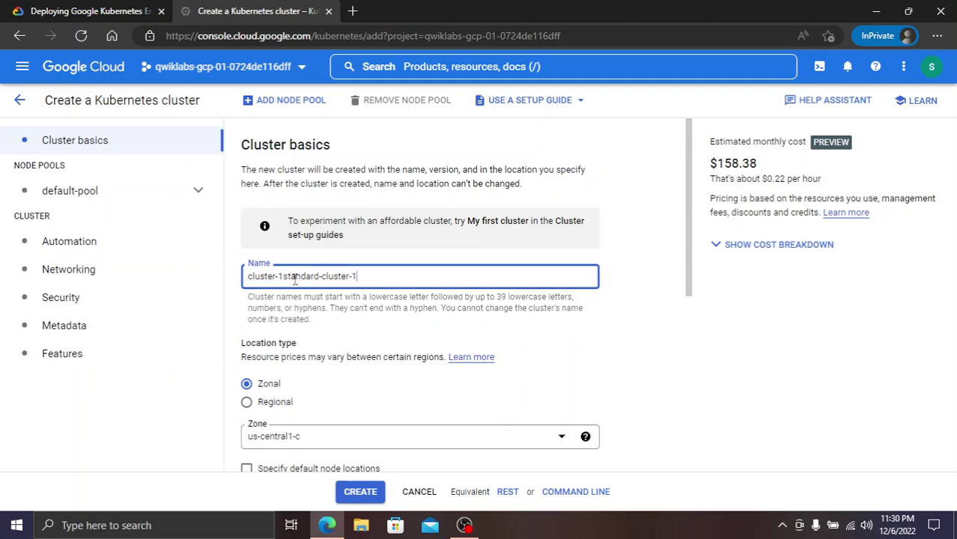
{"action": "triple_click", "coordinate": [343, 278]}
{"action": "key", "text": "ctrl+v"}
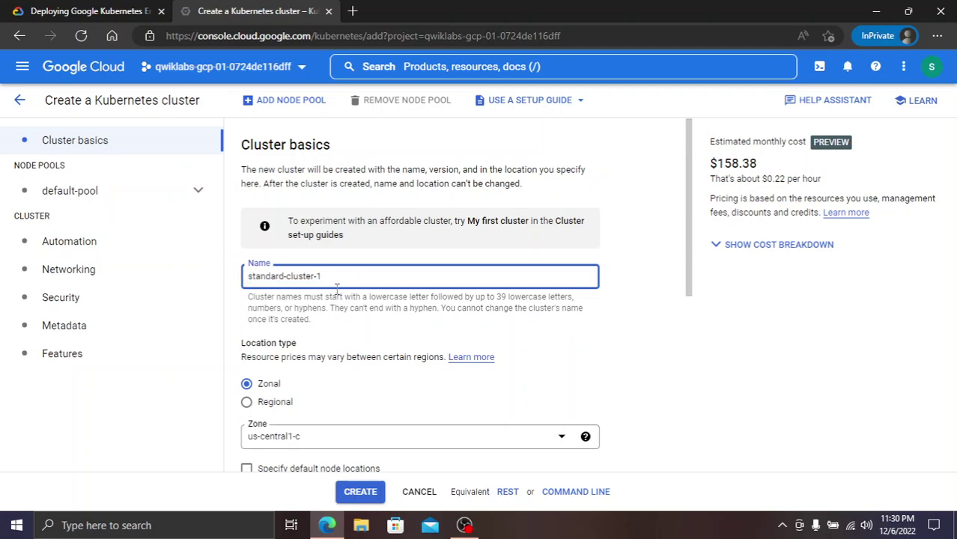
Set the cluster zone to us-central1-a, checking it against the lab instructions
{"action": "left_click", "coordinate": [118, 10]}
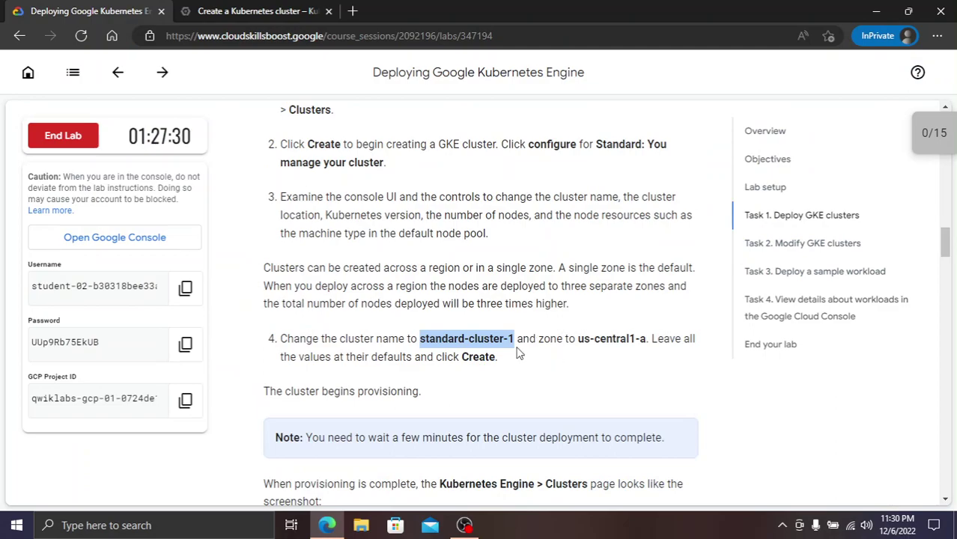
{"action": "left_click", "coordinate": [316, 11]}
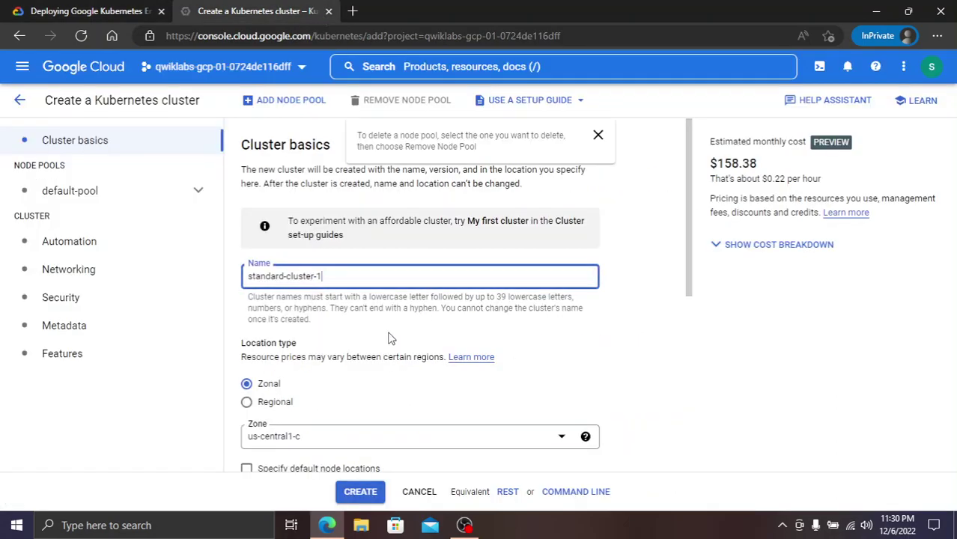
{"action": "left_click", "coordinate": [352, 435]}
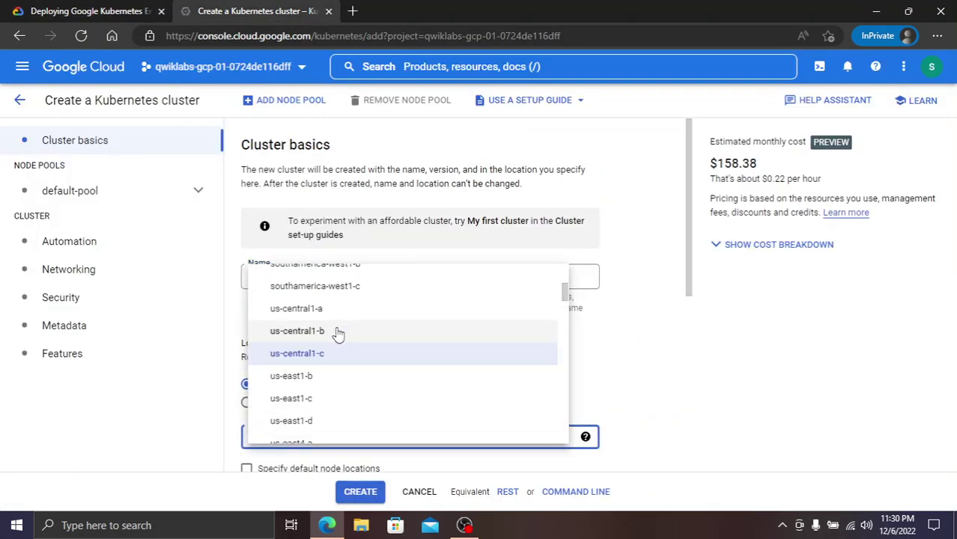
{"action": "left_click", "coordinate": [335, 316]}
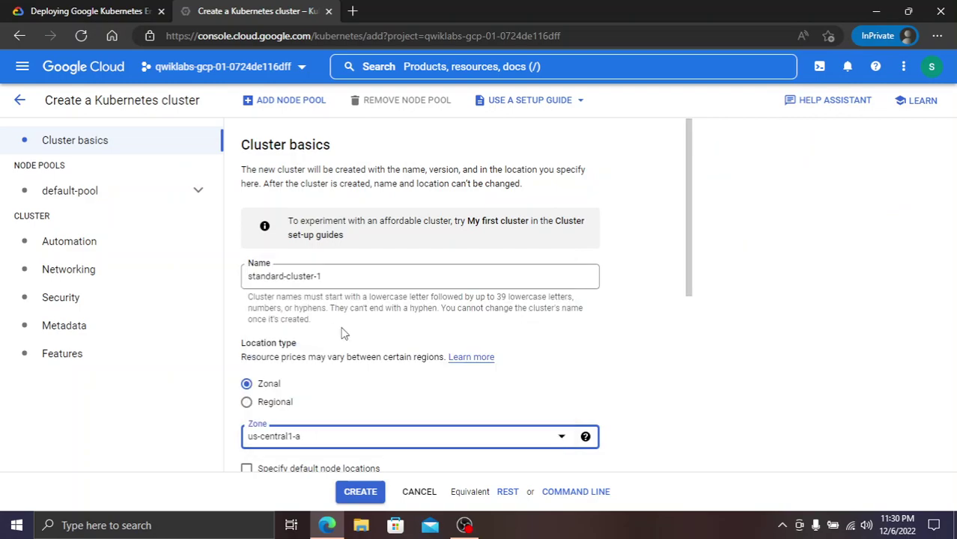
{"action": "left_click", "coordinate": [89, 9]}
{"action": "scroll", "coordinate": [485, 307], "scroll_direction": "down", "scroll_amount": 2}
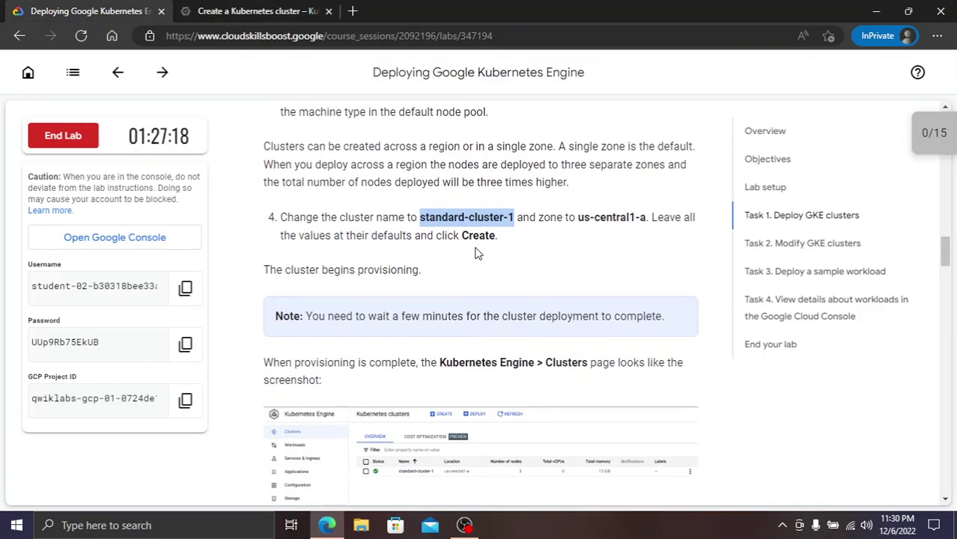
{"action": "left_click", "coordinate": [281, 10]}
{"action": "scroll", "coordinate": [380, 291], "scroll_direction": "down", "scroll_amount": 3}
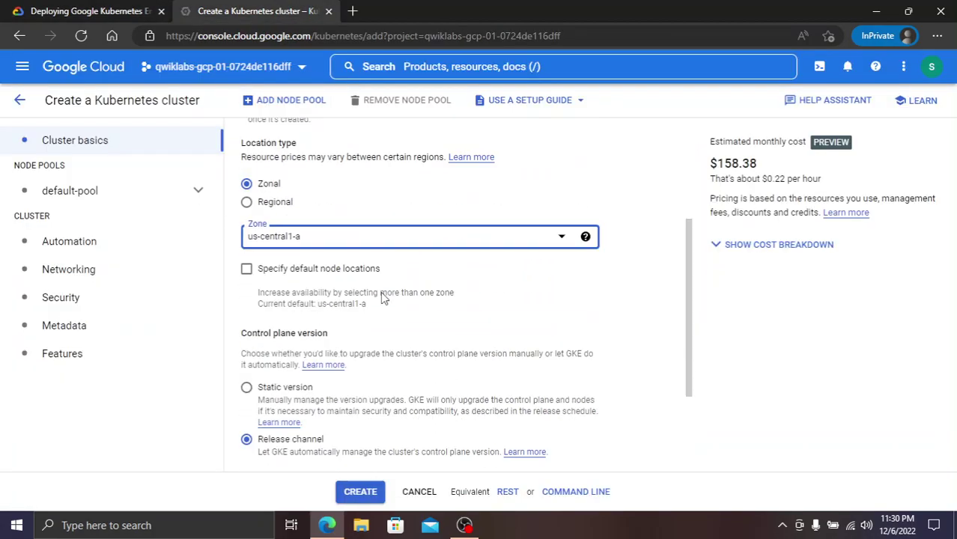
Submit standard-cluster-1 for creation and return to the clusters list while it deploys
{"action": "left_click", "coordinate": [360, 493]}
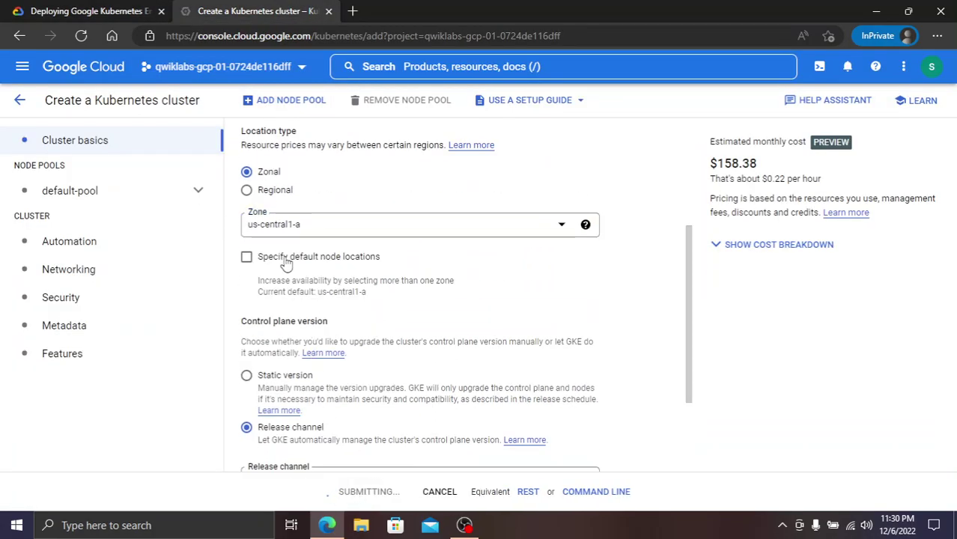
{"action": "scroll", "coordinate": [338, 259], "scroll_direction": "up", "scroll_amount": 2}
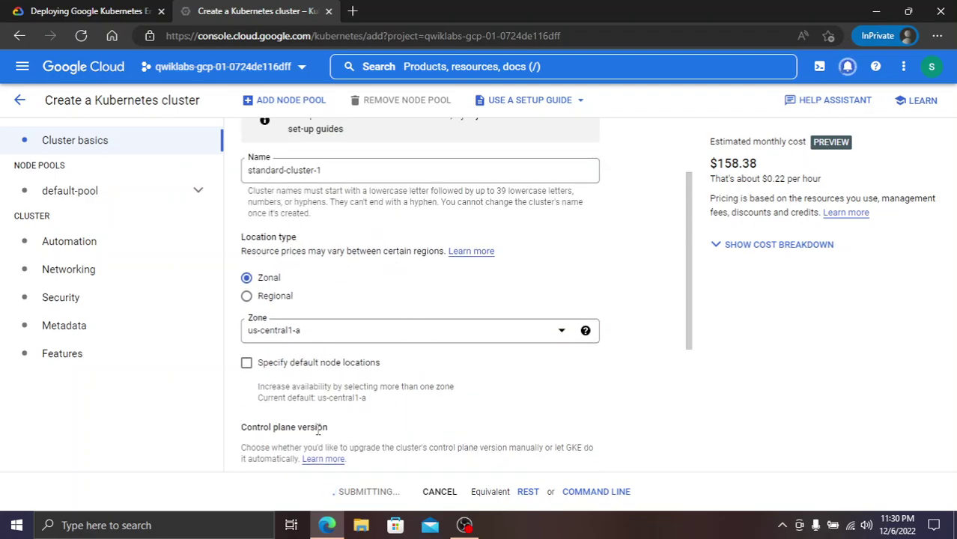
{"action": "left_click", "coordinate": [87, 9]}
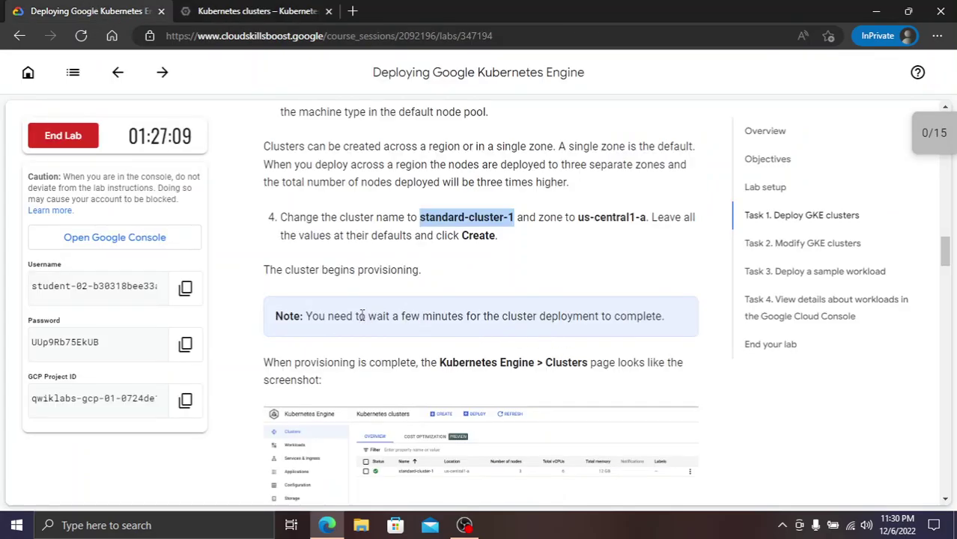
{"action": "left_click_drag", "start_coordinate": [365, 316], "coordinate": [452, 316]}
{"action": "left_click", "coordinate": [215, 12]}
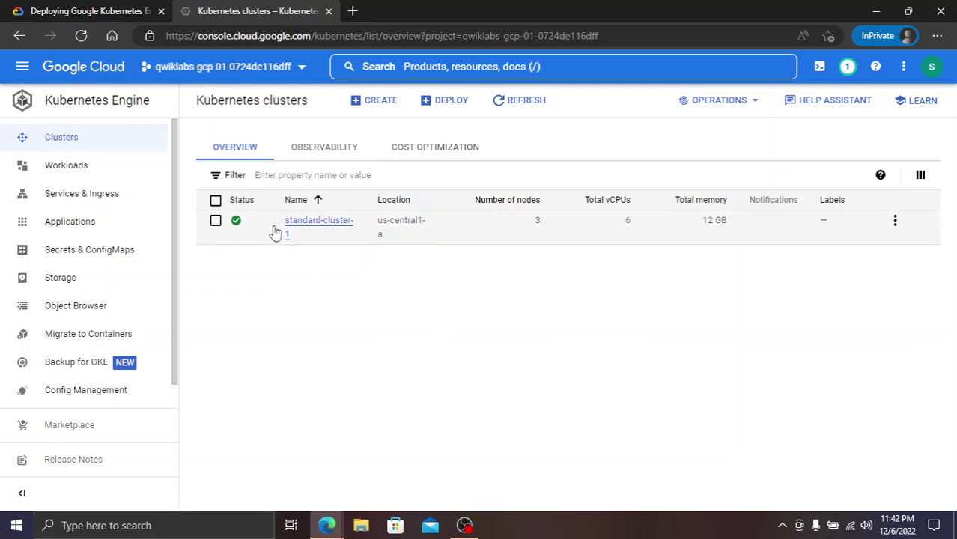
Run Check my progress for the Deploy GKE cluster objective and view the checkpoint scores
{"action": "left_click", "coordinate": [98, 11]}
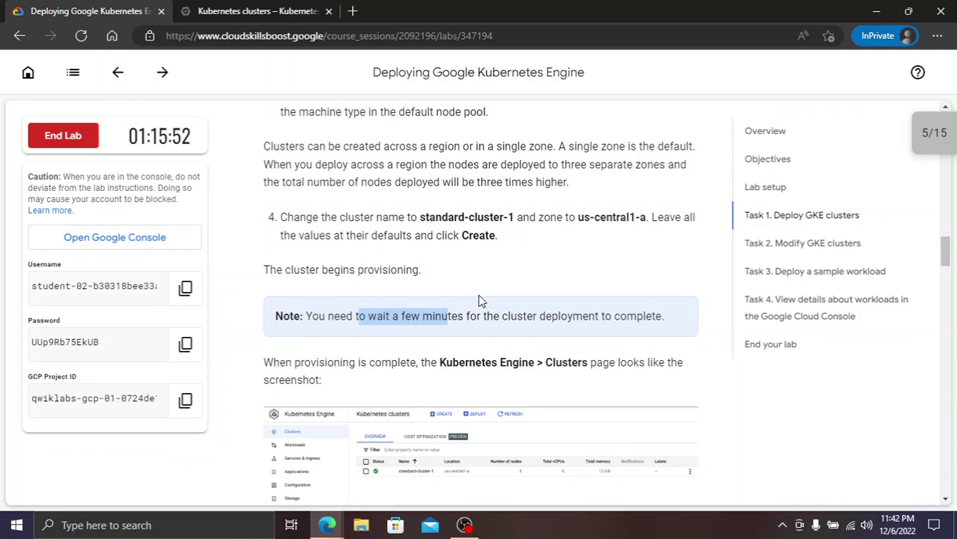
{"action": "scroll", "coordinate": [471, 315], "scroll_direction": "down", "scroll_amount": 4}
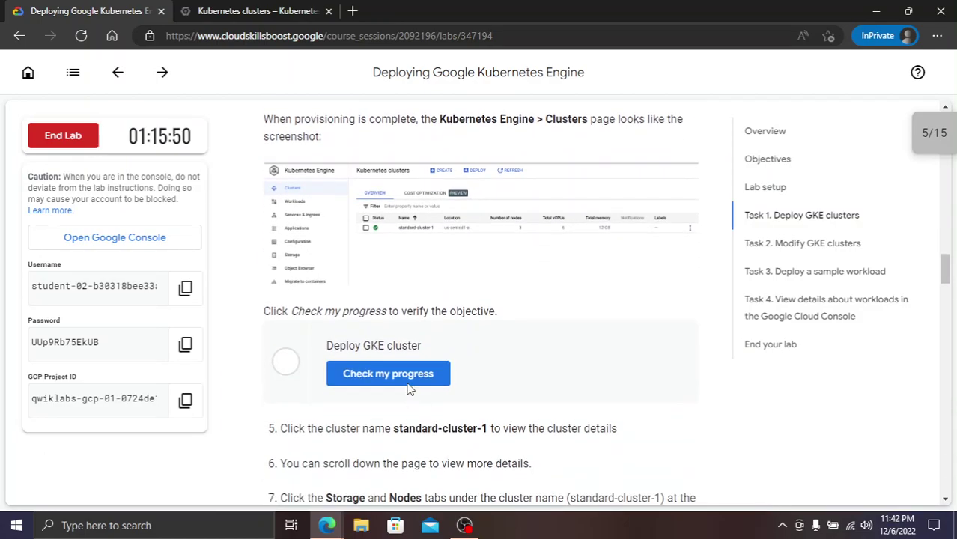
{"action": "left_click", "coordinate": [408, 389]}
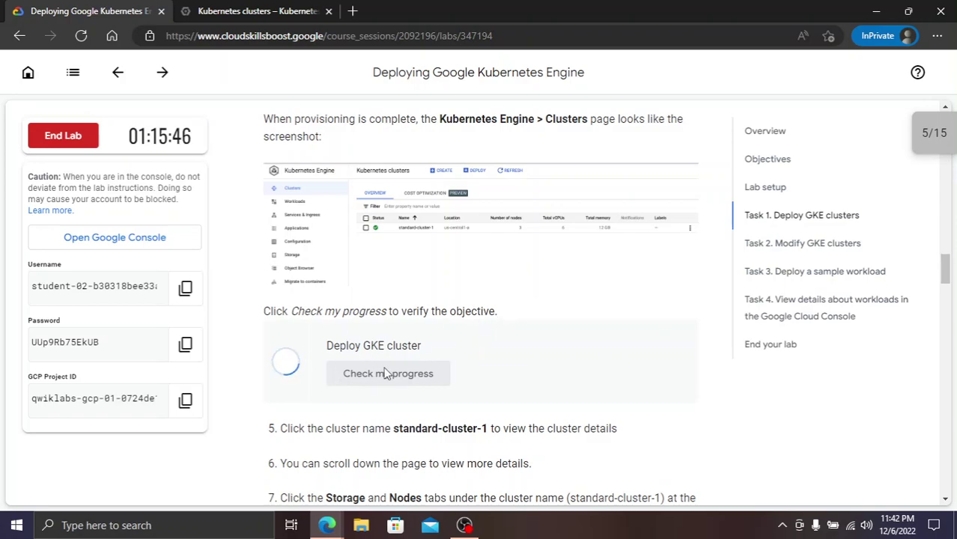
{"action": "left_click", "coordinate": [934, 133]}
Close the checkpoint summary, scroll to 'Task 2. Modify GKE clusters', and go to the clusters list
{"action": "left_click", "coordinate": [915, 137]}
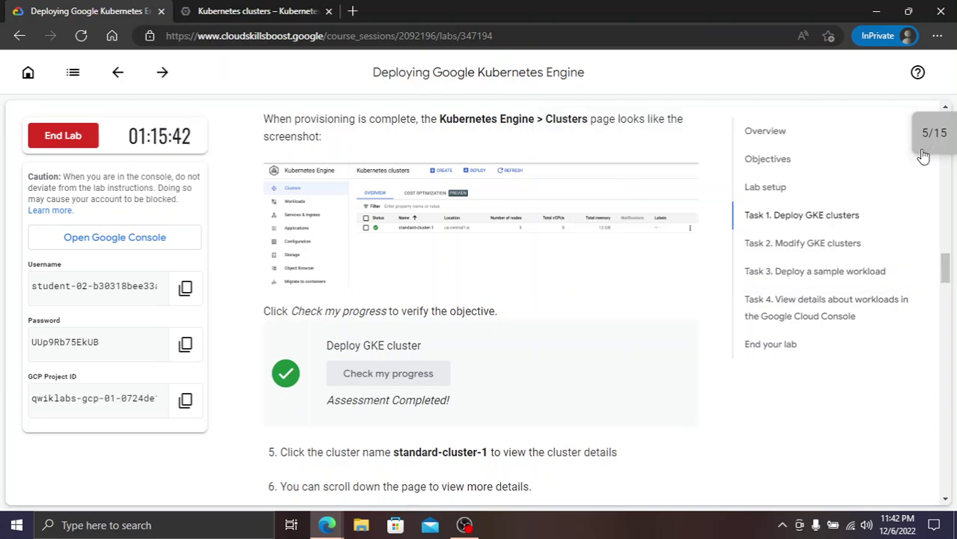
{"action": "scroll", "coordinate": [510, 308], "scroll_direction": "down", "scroll_amount": 2}
{"action": "scroll", "coordinate": [511, 308], "scroll_direction": "down", "scroll_amount": 2}
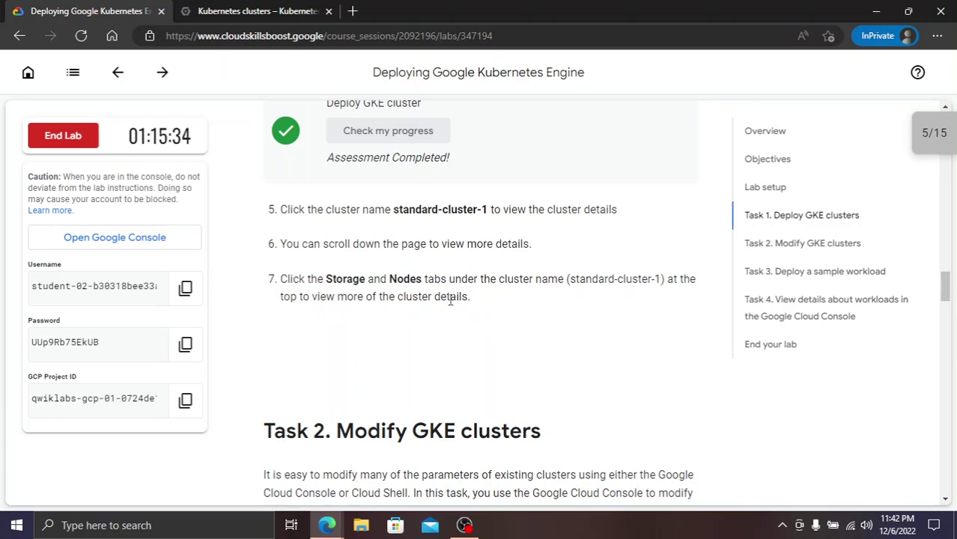
{"action": "scroll", "coordinate": [450, 299], "scroll_direction": "down", "scroll_amount": 3}
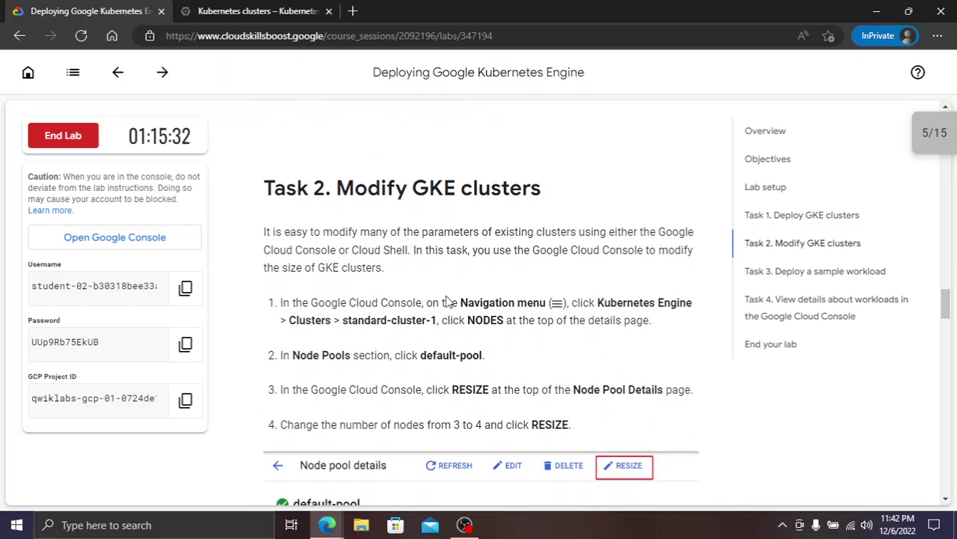
{"action": "scroll", "coordinate": [433, 289], "scroll_direction": "down", "scroll_amount": 1}
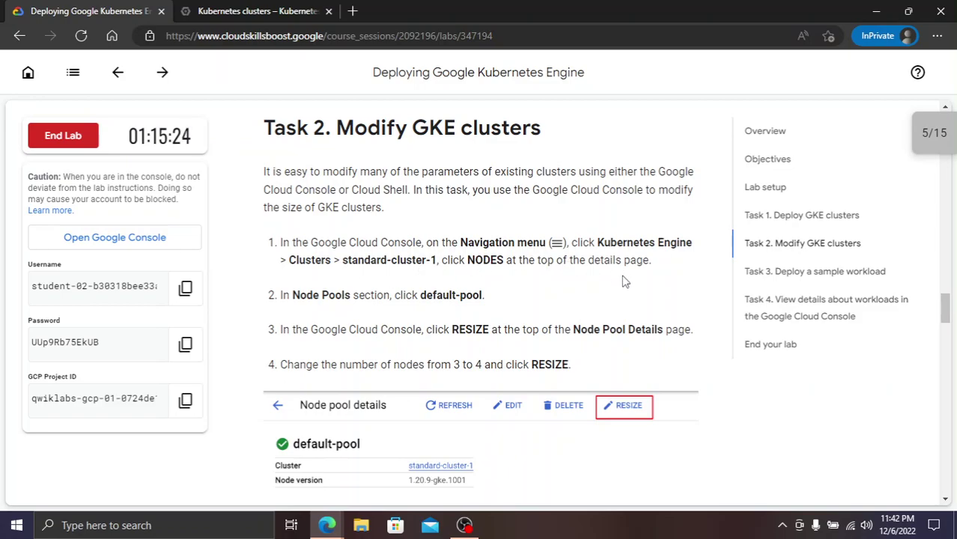
{"action": "left_click", "coordinate": [252, 10]}
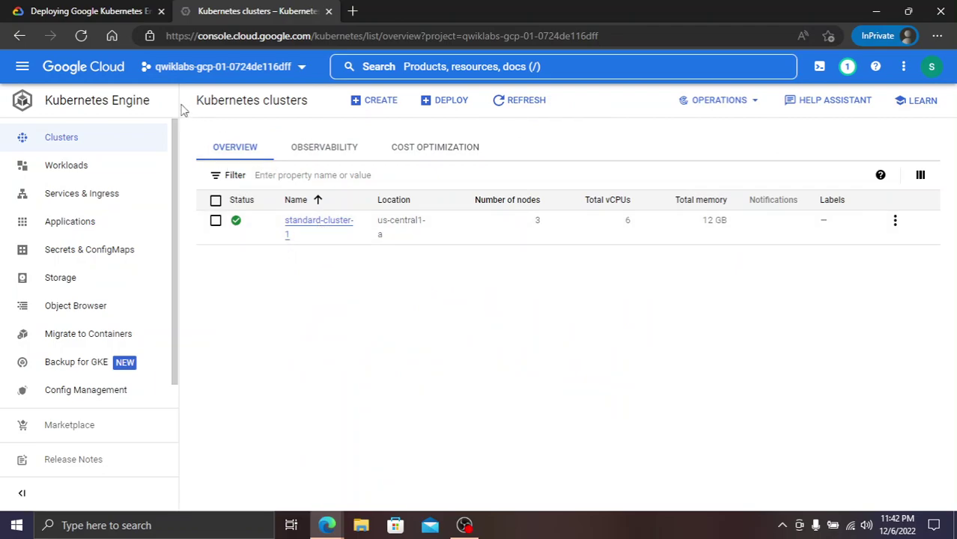
Open standard-cluster-1's details and show its Nodes view with default-pool
{"action": "left_click", "coordinate": [295, 226]}
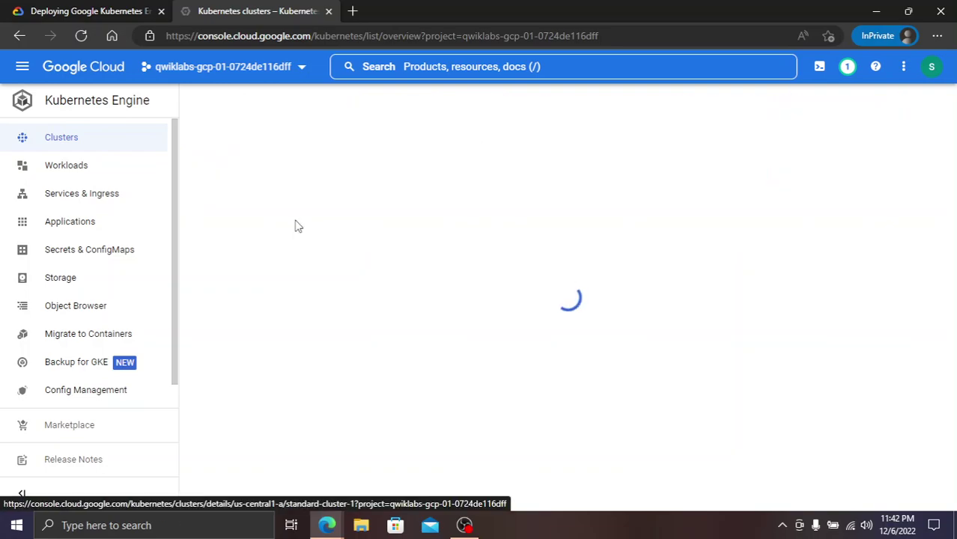
{"action": "left_click", "coordinate": [129, 15]}
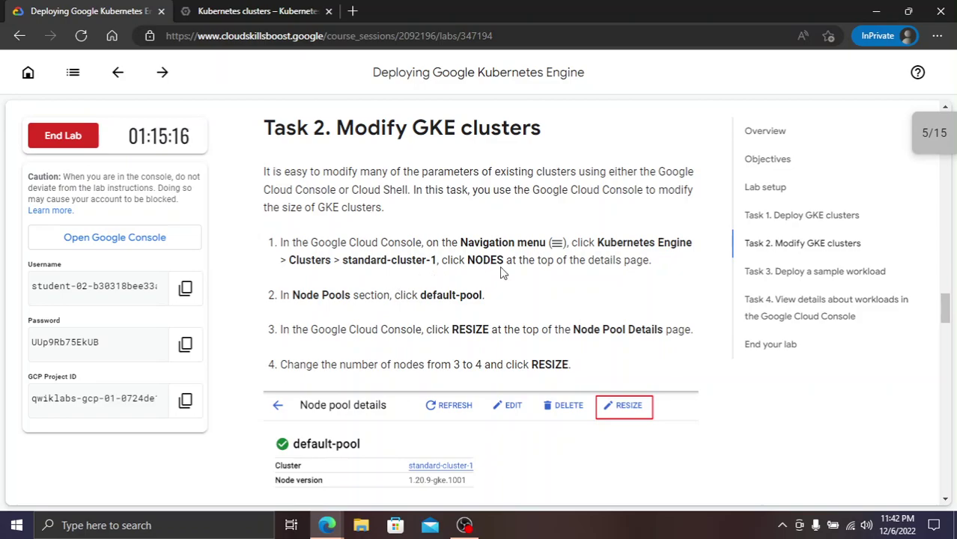
{"action": "left_click", "coordinate": [305, 9]}
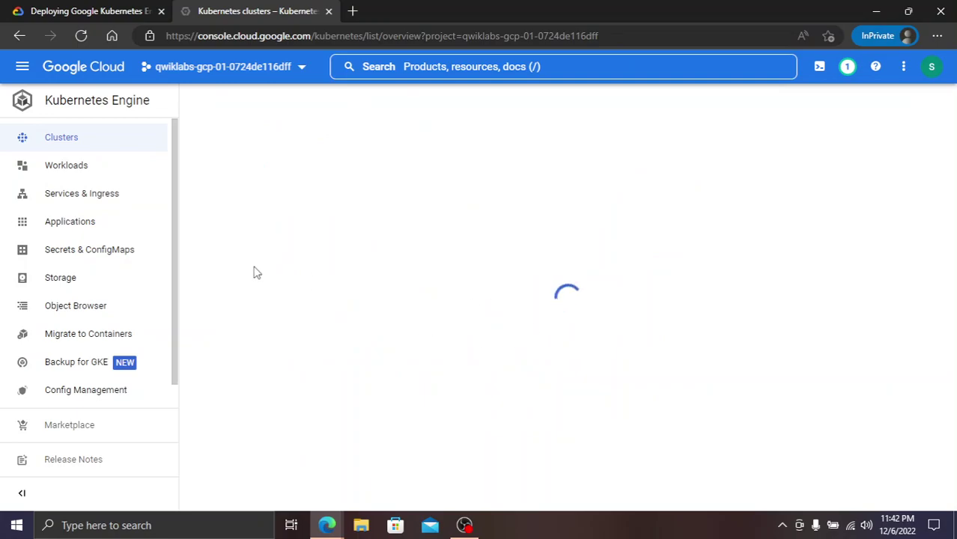
{"action": "left_click", "coordinate": [126, 9]}
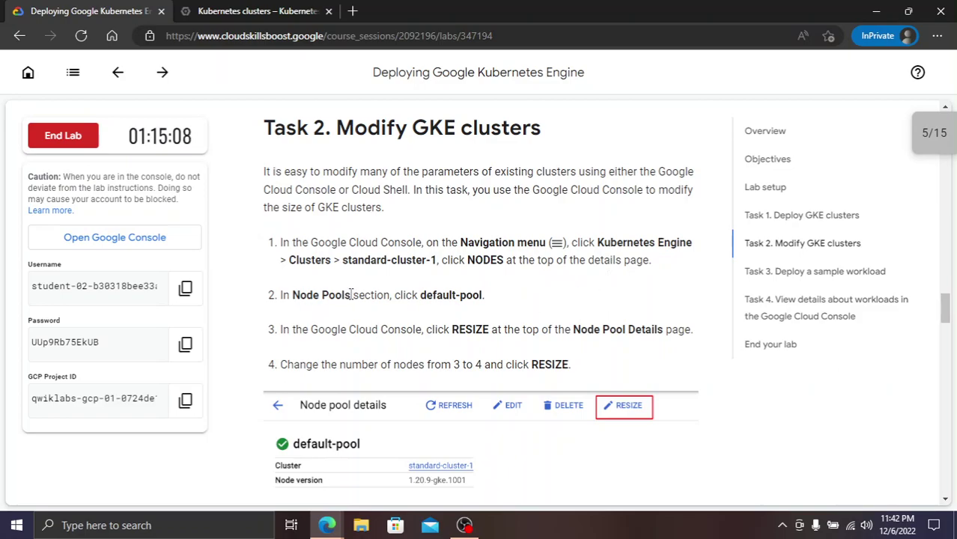
{"action": "left_click", "coordinate": [256, 9]}
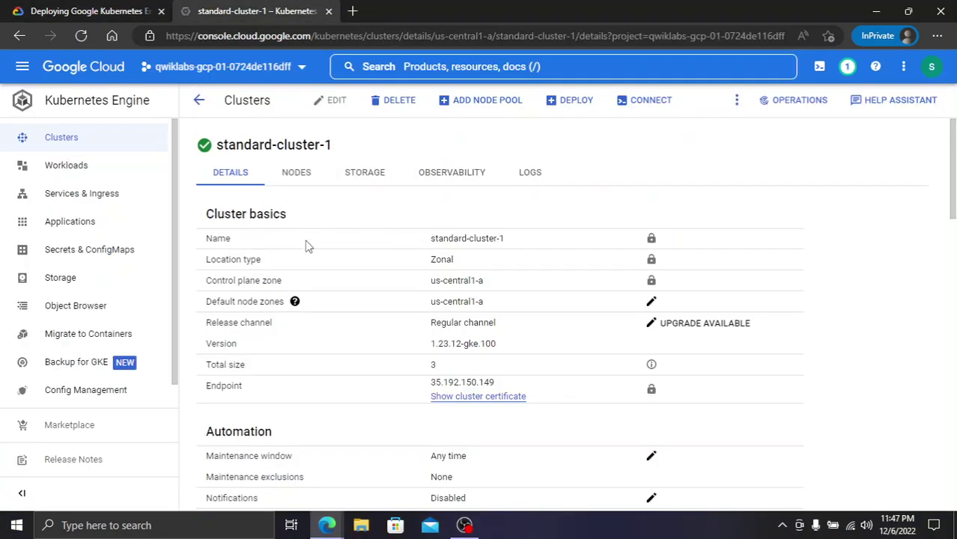
{"action": "left_click", "coordinate": [86, 9]}
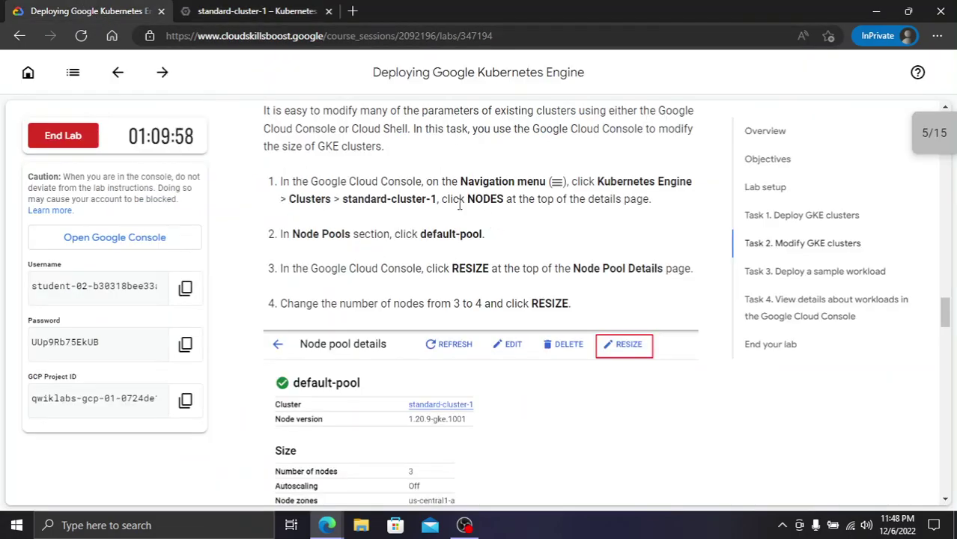
{"action": "left_click", "coordinate": [288, 11]}
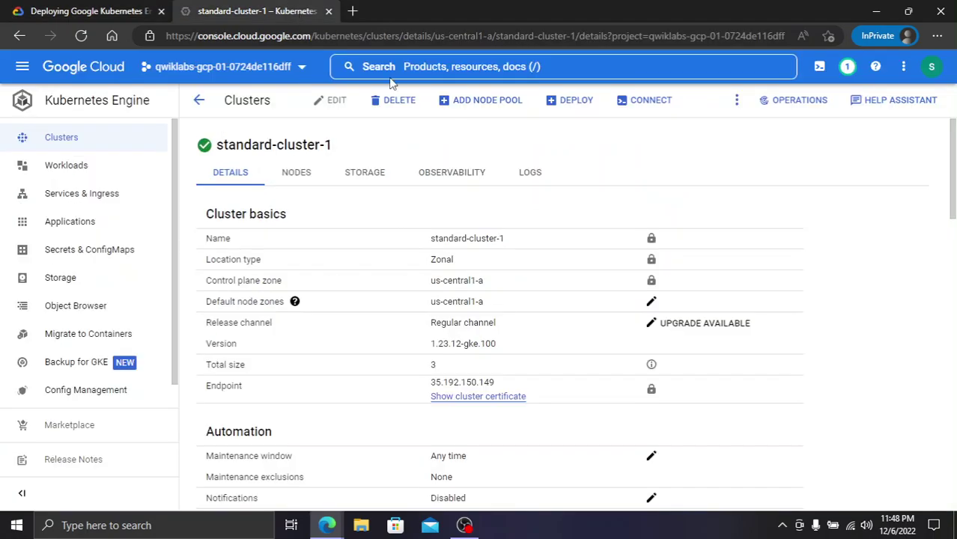
{"action": "left_click", "coordinate": [290, 180]}
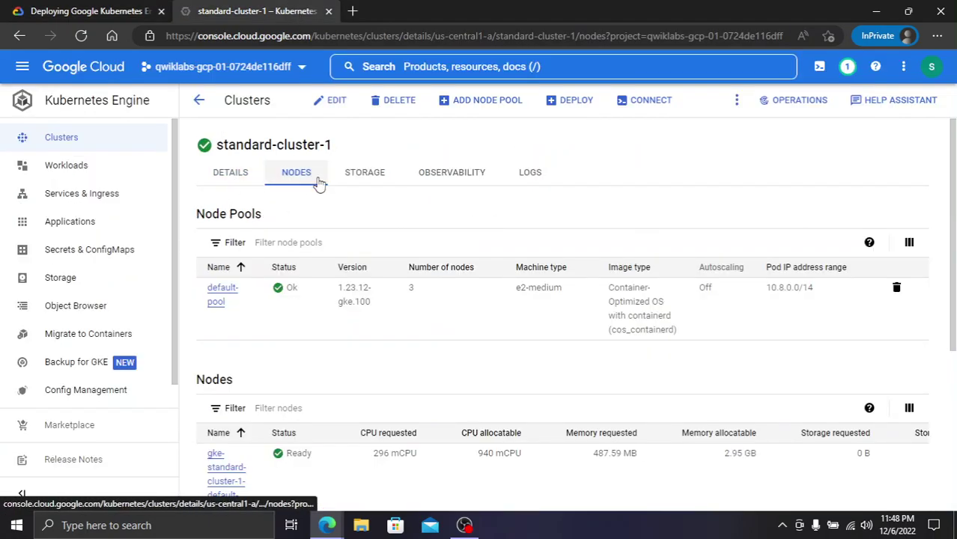
Compare the nodes view with the lab steps, then open the default-pool node pool details
{"action": "left_click", "coordinate": [52, 9]}
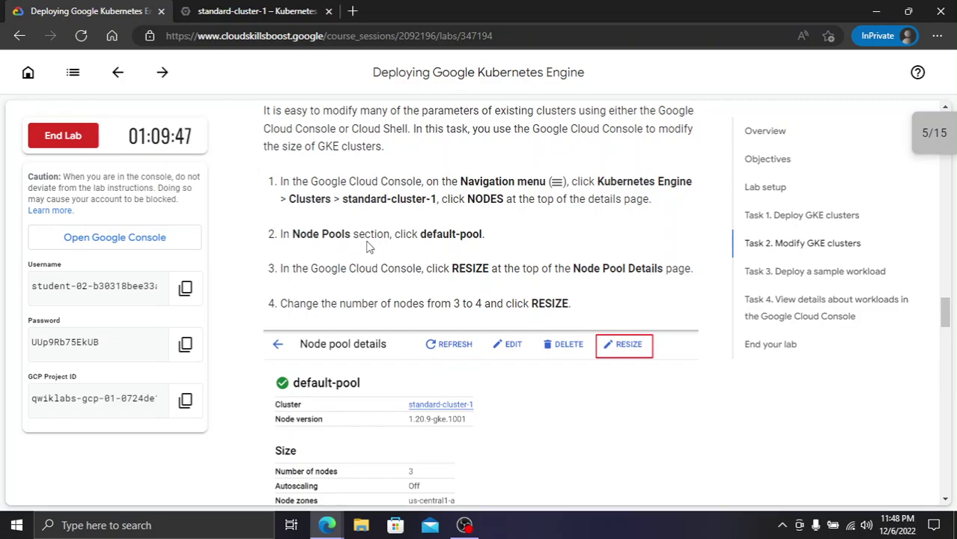
{"action": "left_click", "coordinate": [259, 10]}
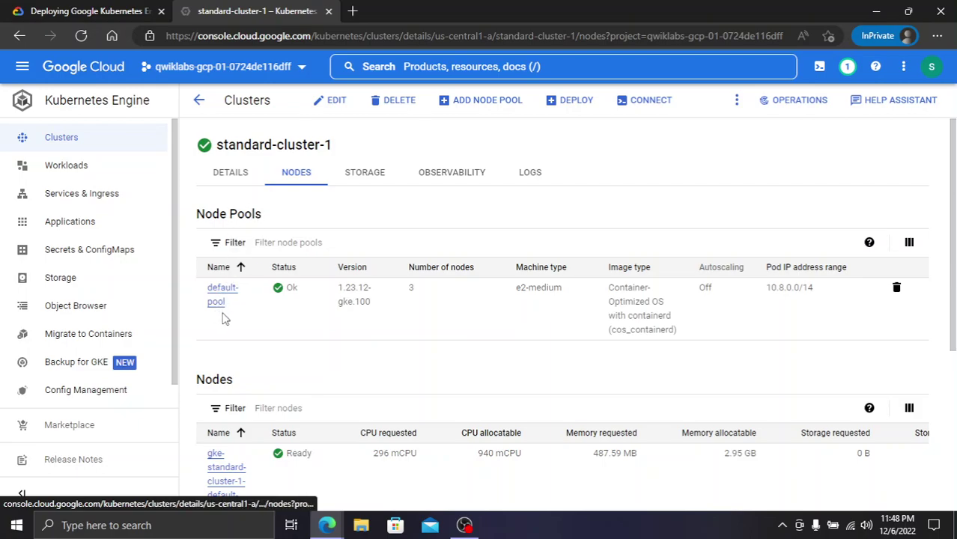
{"action": "left_click", "coordinate": [113, 11]}
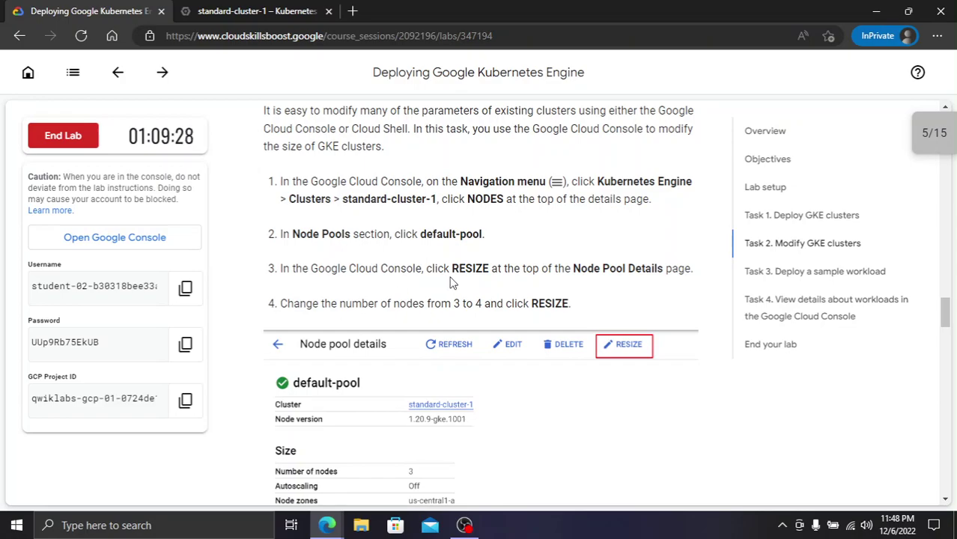
{"action": "left_click", "coordinate": [275, 7]}
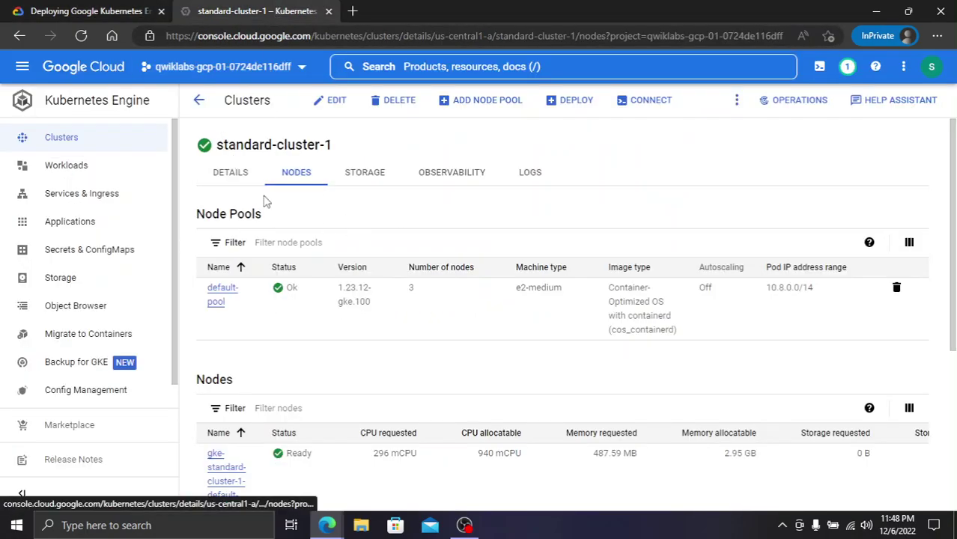
{"action": "left_click", "coordinate": [17, 9]}
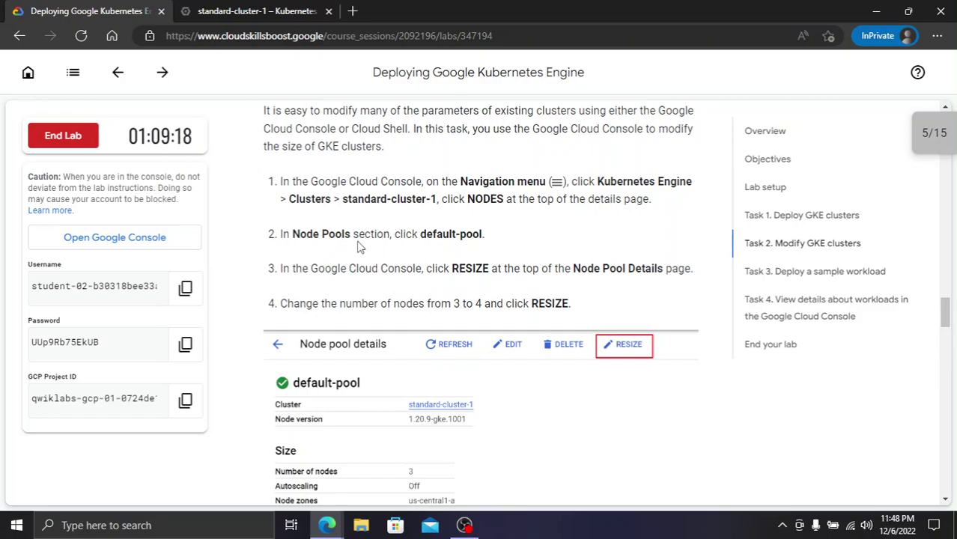
{"action": "left_click", "coordinate": [266, 16]}
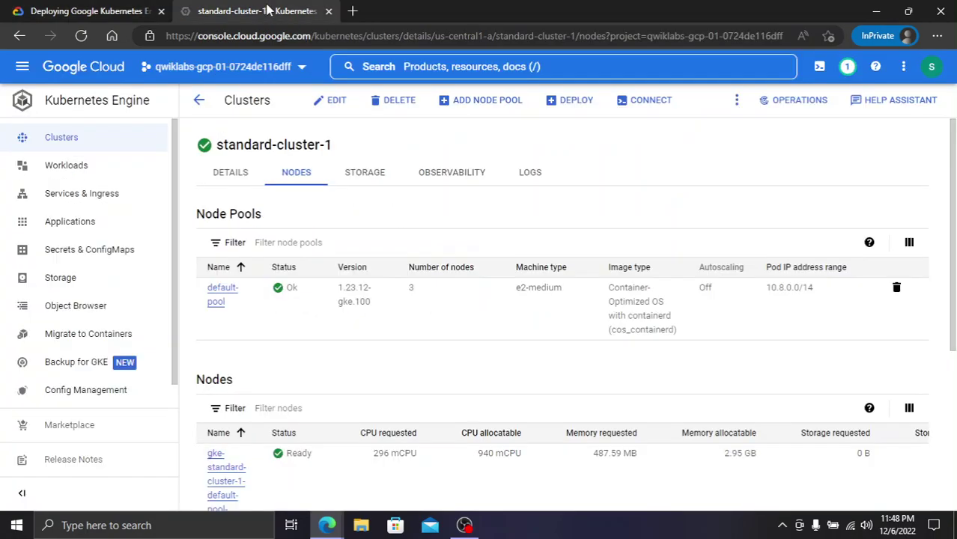
{"action": "left_click", "coordinate": [215, 307]}
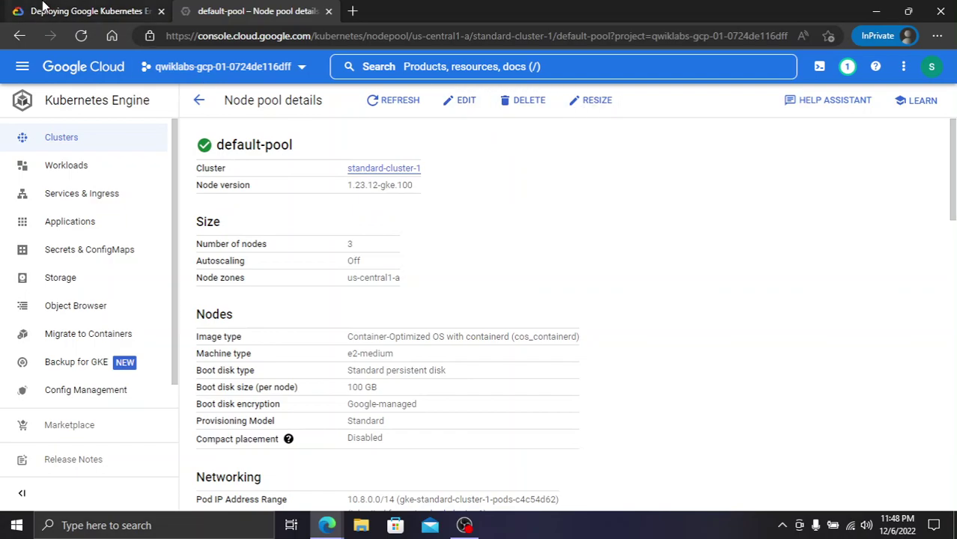
Change default-pool's Number of nodes from 3 to 4 and submit the resize
{"action": "left_click", "coordinate": [11, 10]}
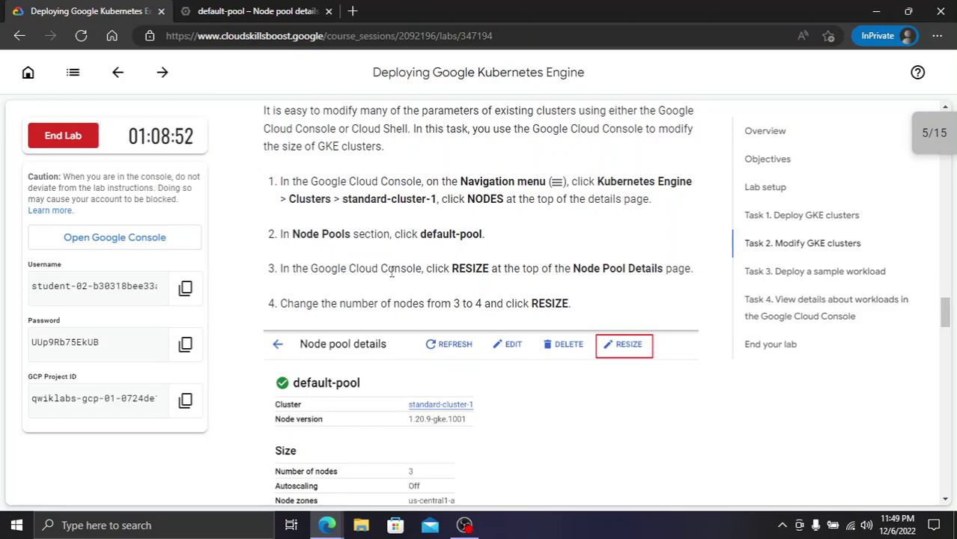
{"action": "left_click", "coordinate": [314, 11]}
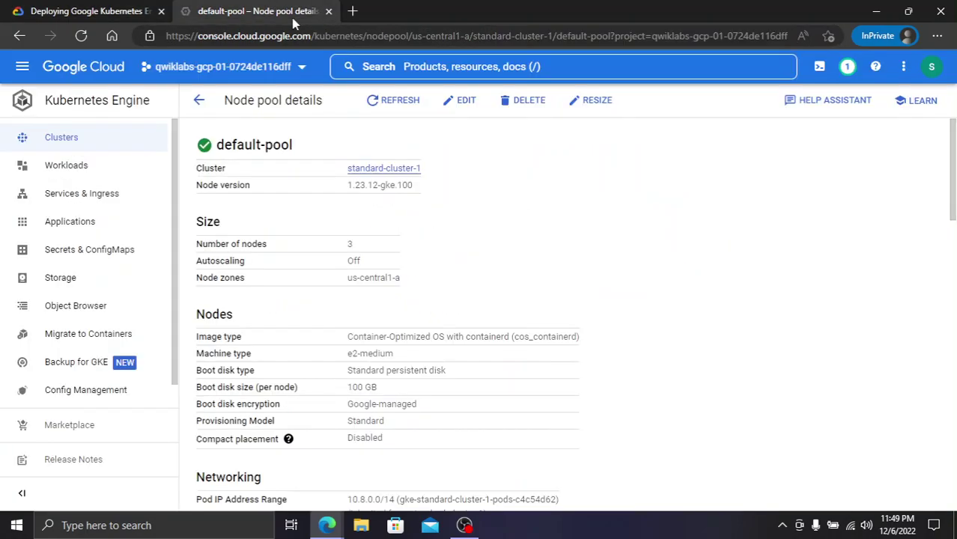
{"action": "left_click", "coordinate": [595, 114]}
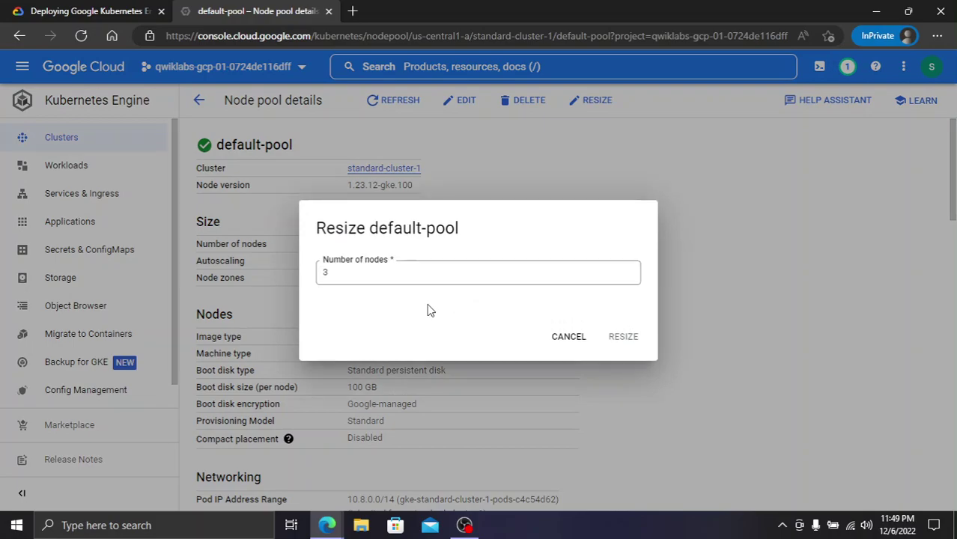
{"action": "left_click", "coordinate": [82, 10]}
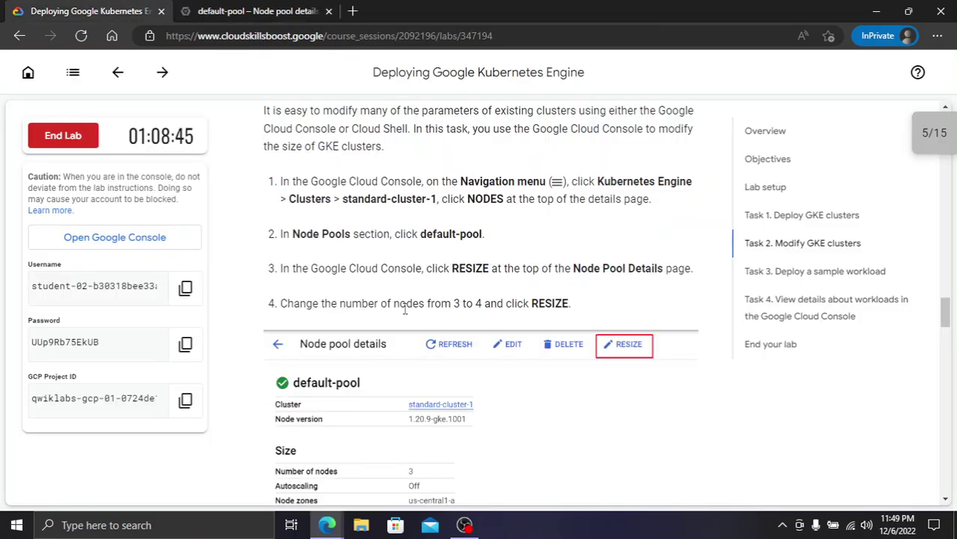
{"action": "key", "text": "ctrl+Tab"}
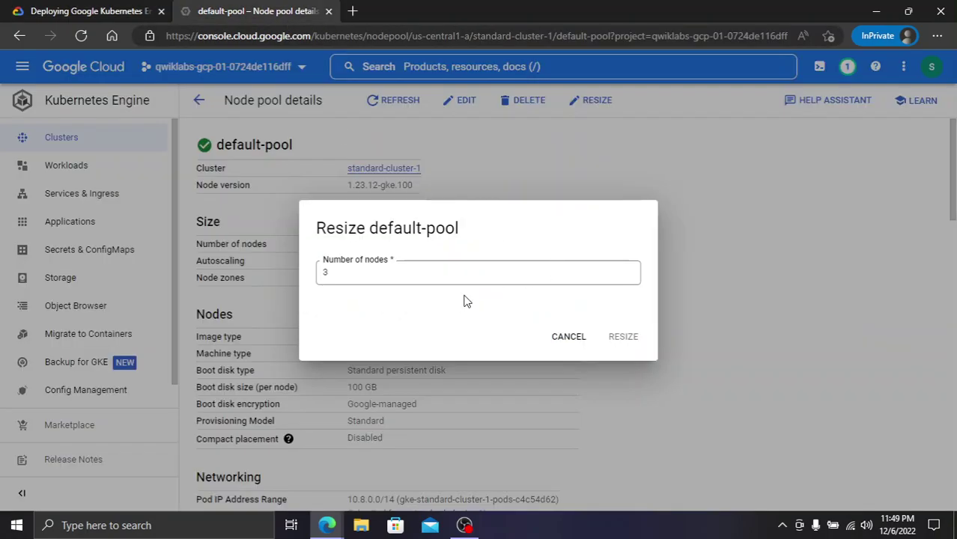
{"action": "key", "text": "Tab"}
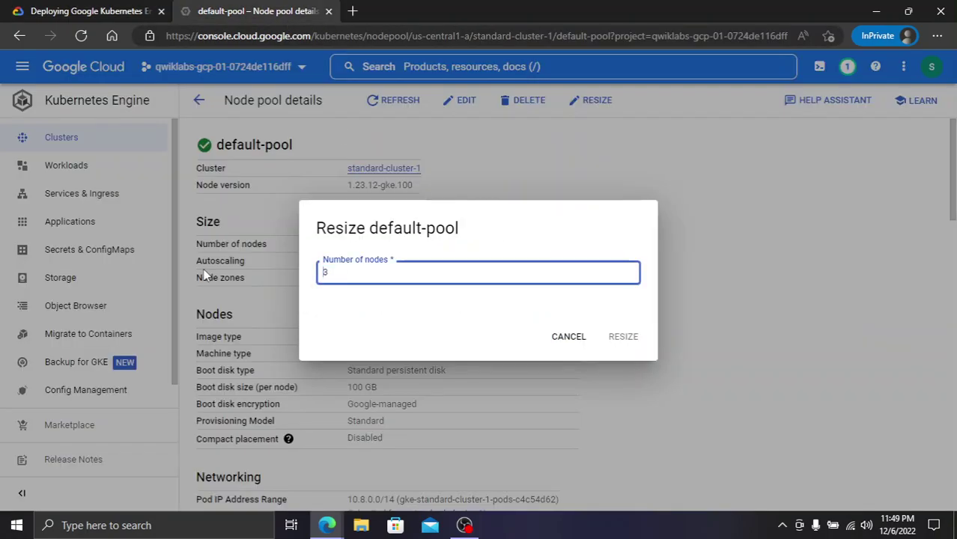
{"action": "key", "text": "BackSpace"}
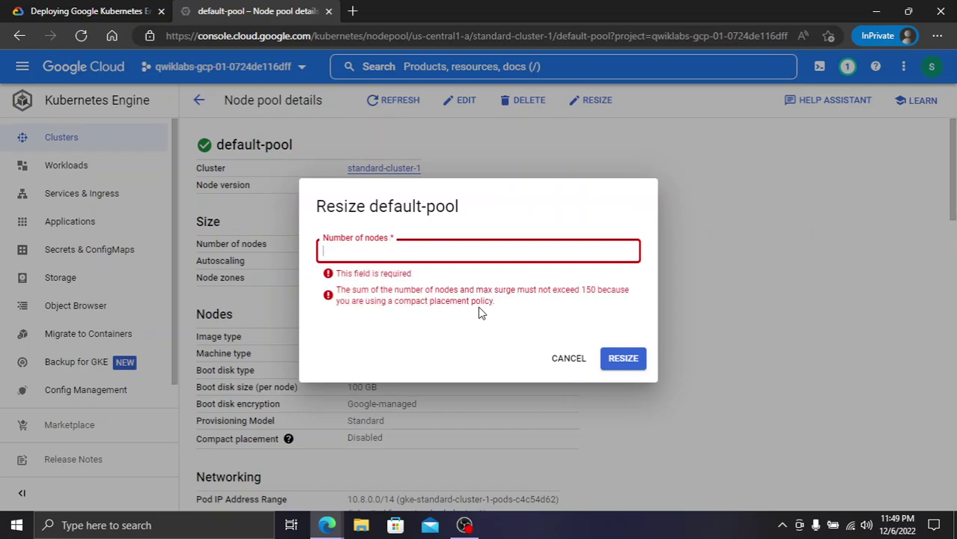
{"action": "type", "text": "4"}
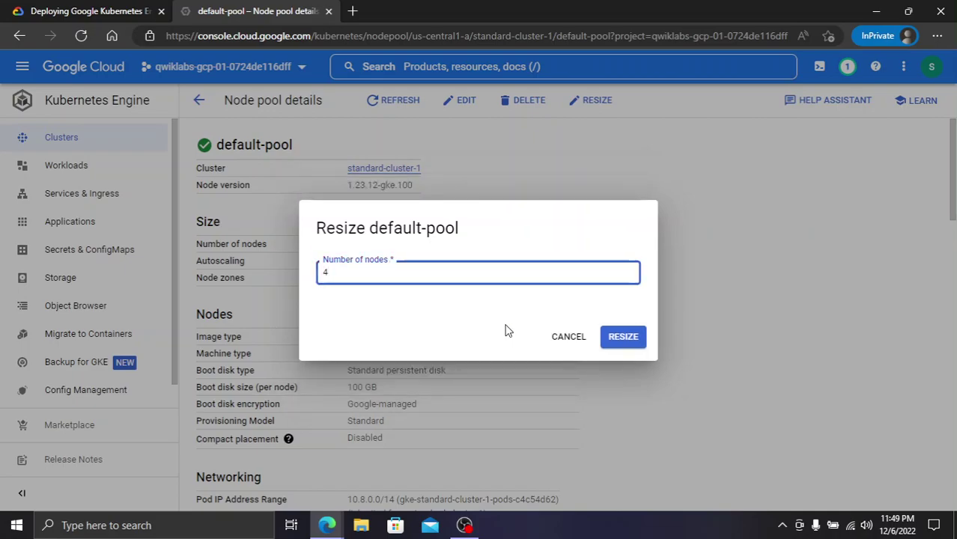
{"action": "left_click", "coordinate": [626, 336]}
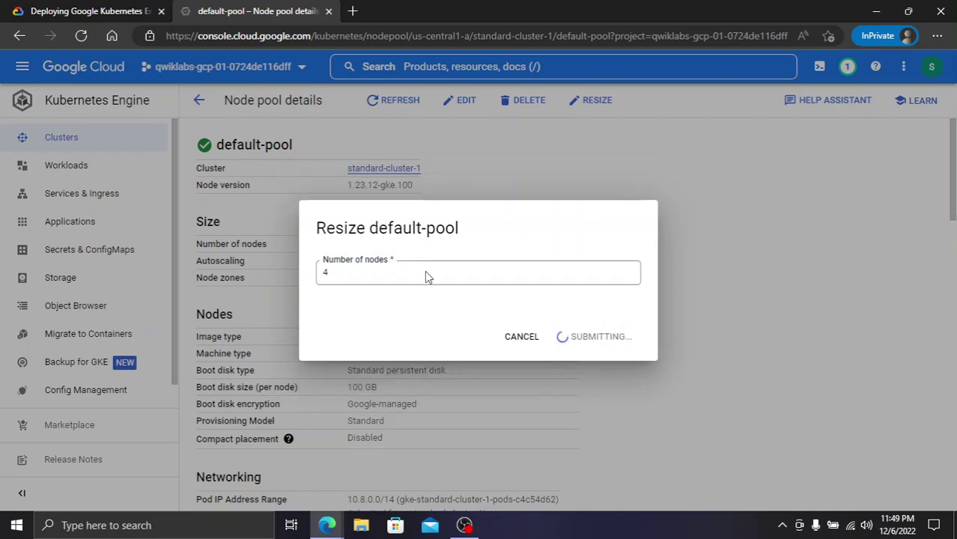
{"action": "left_click", "coordinate": [145, 9]}
Return to the Kubernetes clusters list and confirm standard-cluster-1 has grown to 4 nodes
{"action": "scroll", "coordinate": [464, 313], "scroll_direction": "down", "scroll_amount": 5}
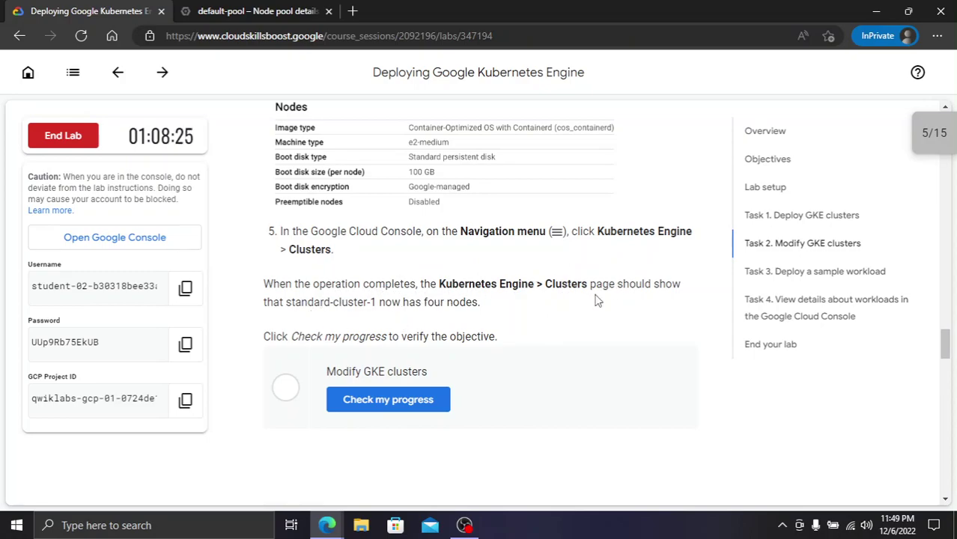
{"action": "left_click", "coordinate": [229, 12]}
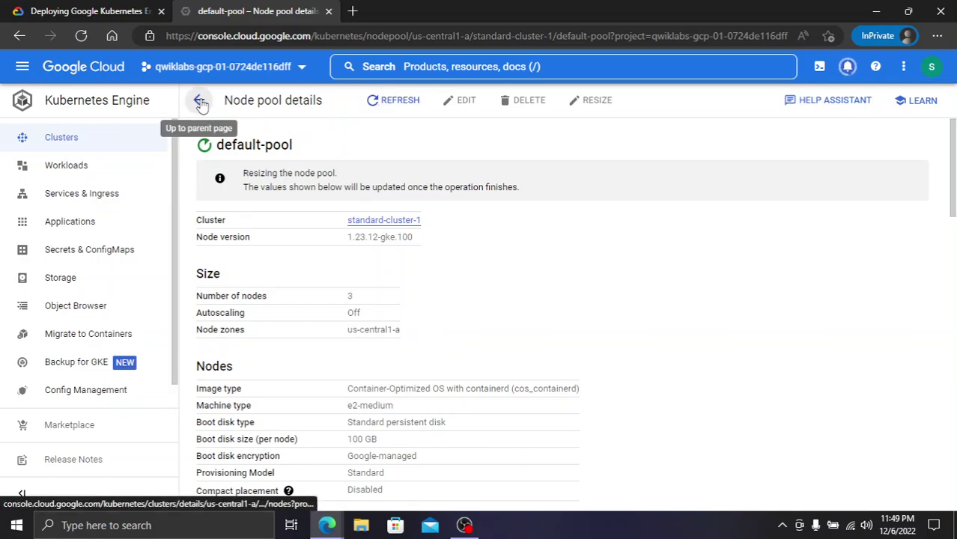
{"action": "left_click", "coordinate": [128, 139]}
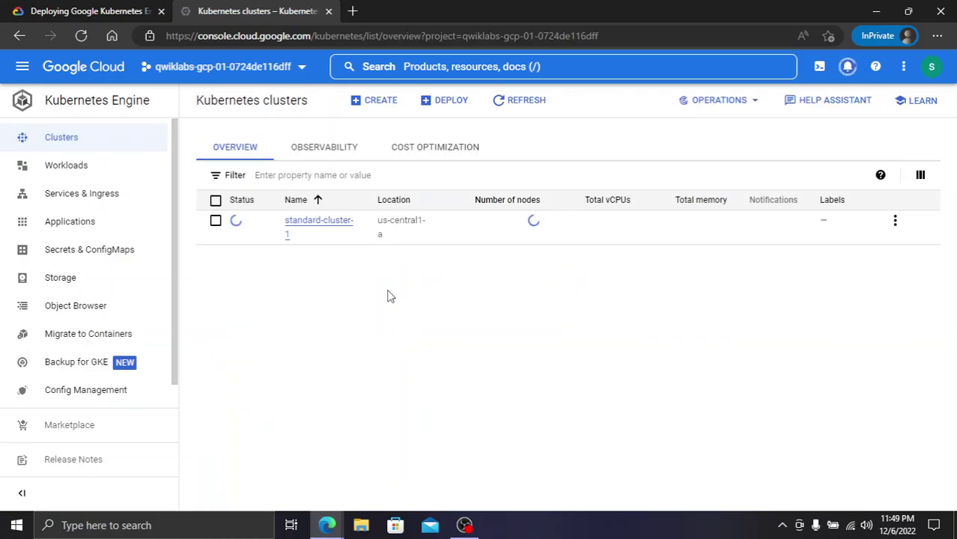
{"action": "left_click", "coordinate": [82, 11]}
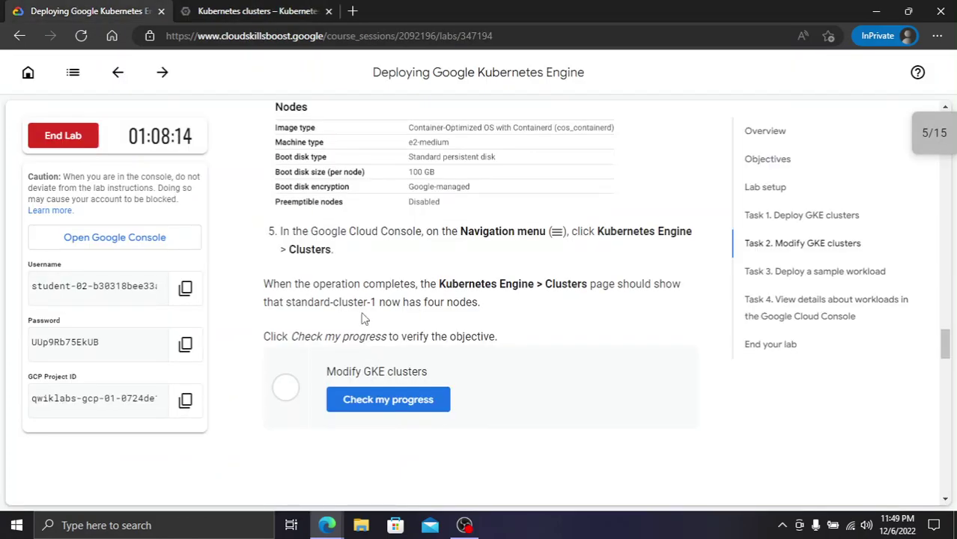
{"action": "left_click", "coordinate": [228, 10]}
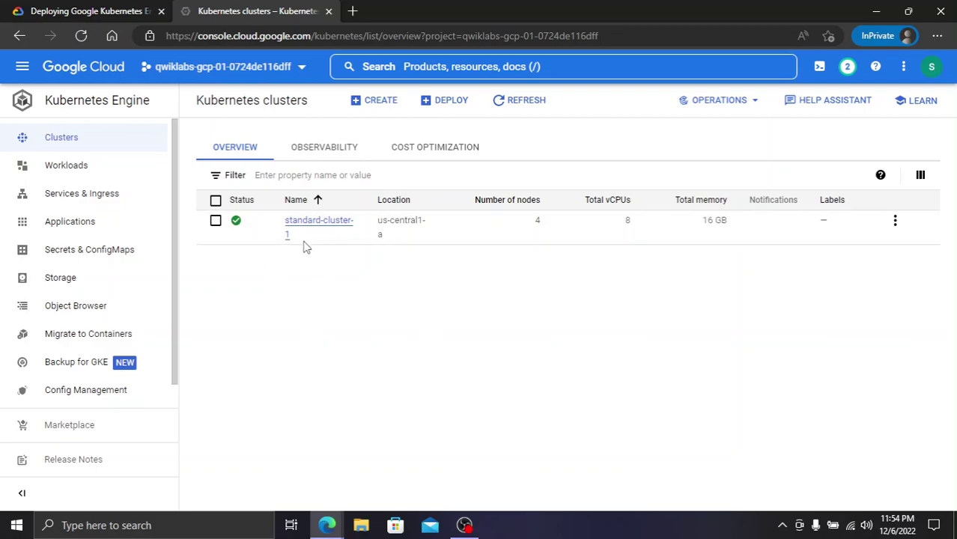
Verify the Modify GKE clusters objective in the lab and view the checkpoint scores summary
{"action": "left_click", "coordinate": [137, 11]}
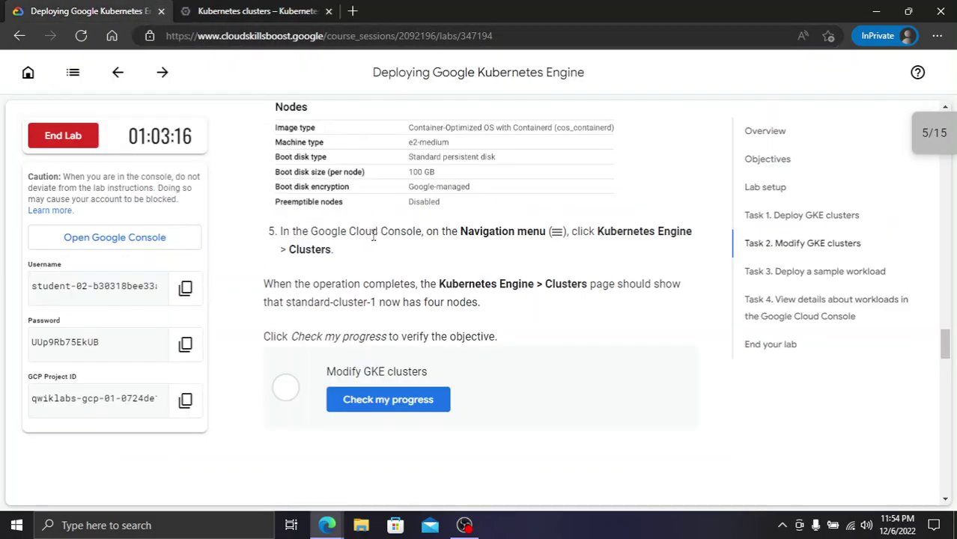
{"action": "left_click", "coordinate": [407, 397]}
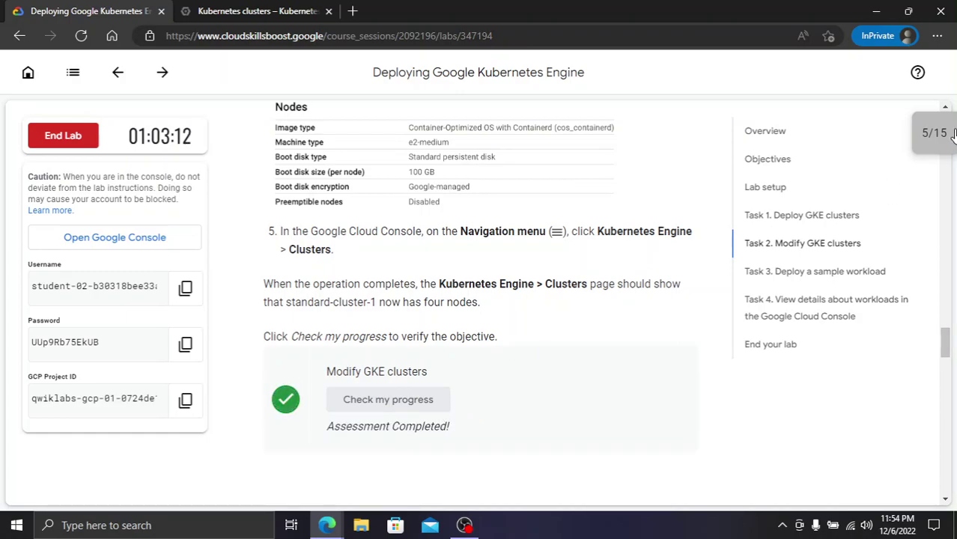
{"action": "mouse_move", "coordinate": [952, 133]}
{"action": "left_click", "coordinate": [816, 213]}
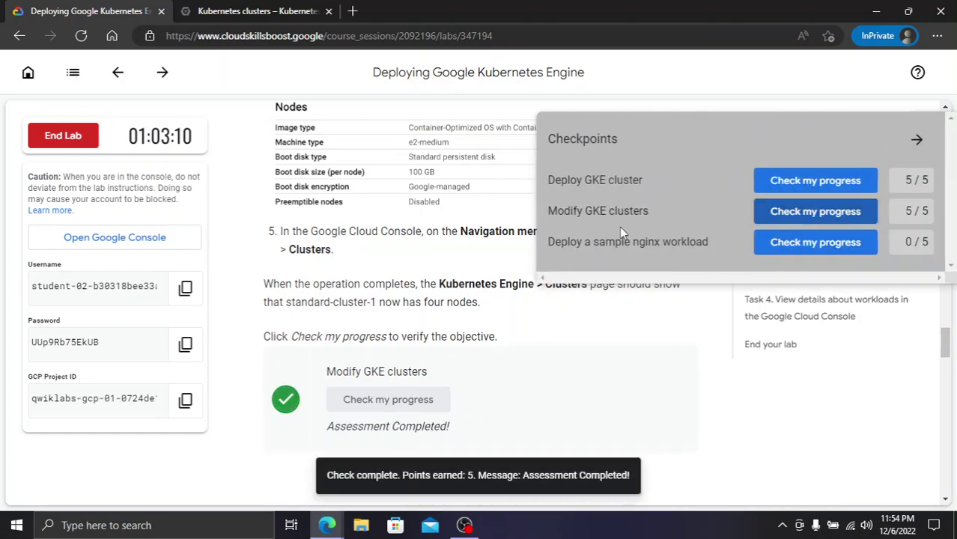
Close the checkpoint summary and scroll the lab instructions to Task 3, Deploy a sample workload
{"action": "left_click", "coordinate": [914, 141]}
{"action": "scroll", "coordinate": [346, 259], "scroll_direction": "down", "scroll_amount": 5}
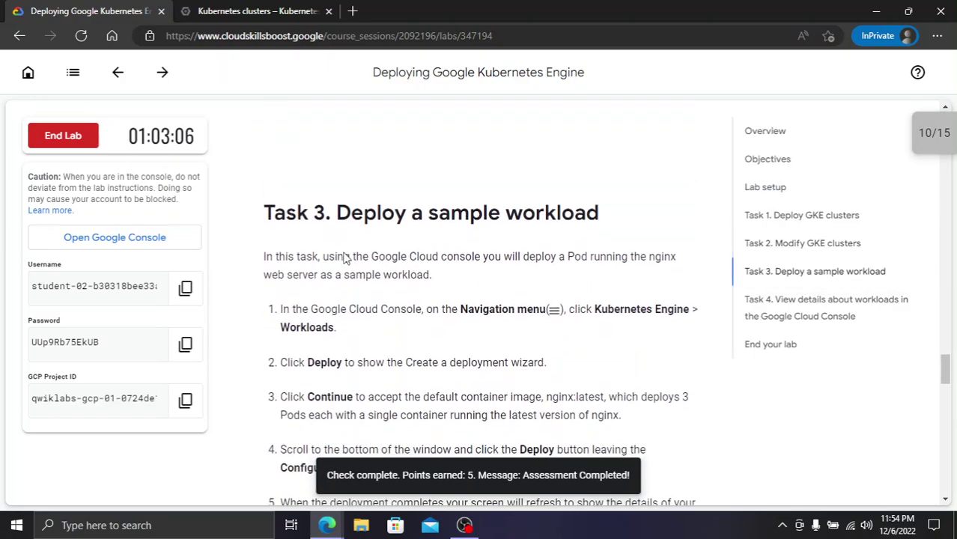
{"action": "scroll", "coordinate": [335, 251], "scroll_direction": "down", "scroll_amount": 1}
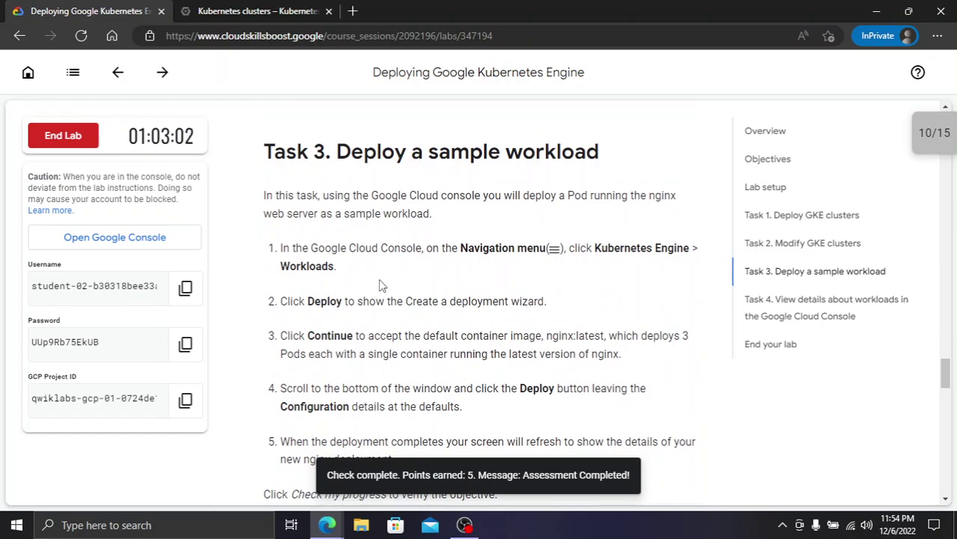
{"action": "left_click", "coordinate": [254, 11]}
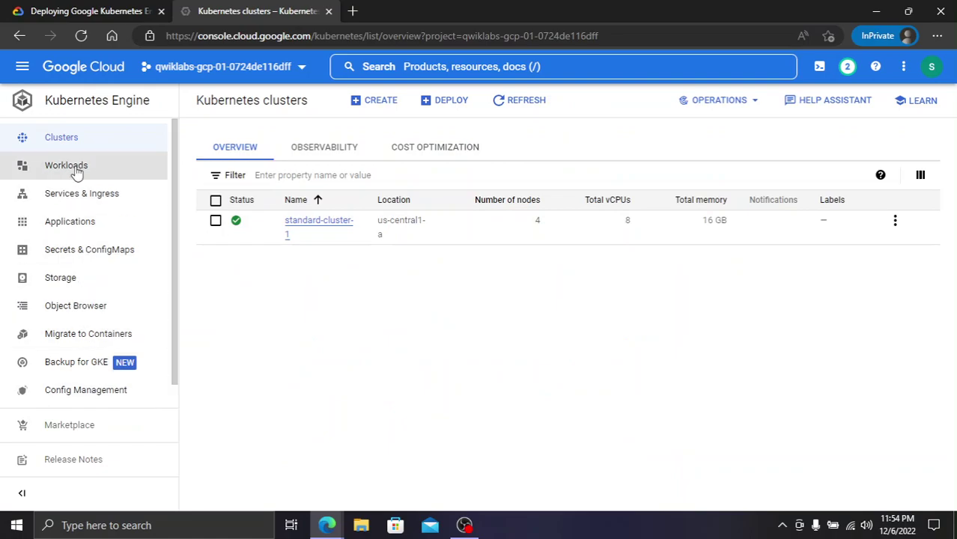
{"action": "left_click", "coordinate": [93, 10]}
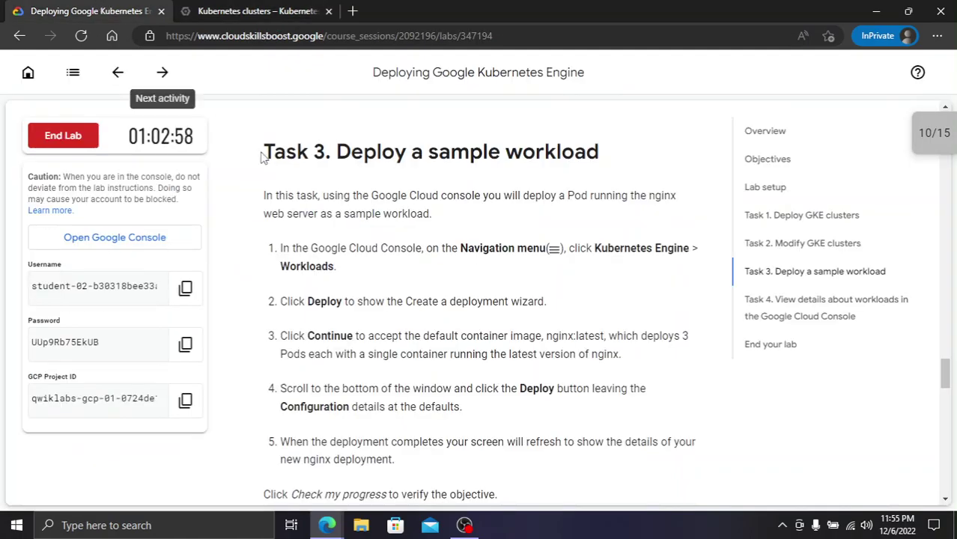
Open the console's Workloads page, then go back to the lab instructions
{"action": "left_click", "coordinate": [230, 9]}
{"action": "left_click", "coordinate": [68, 166]}
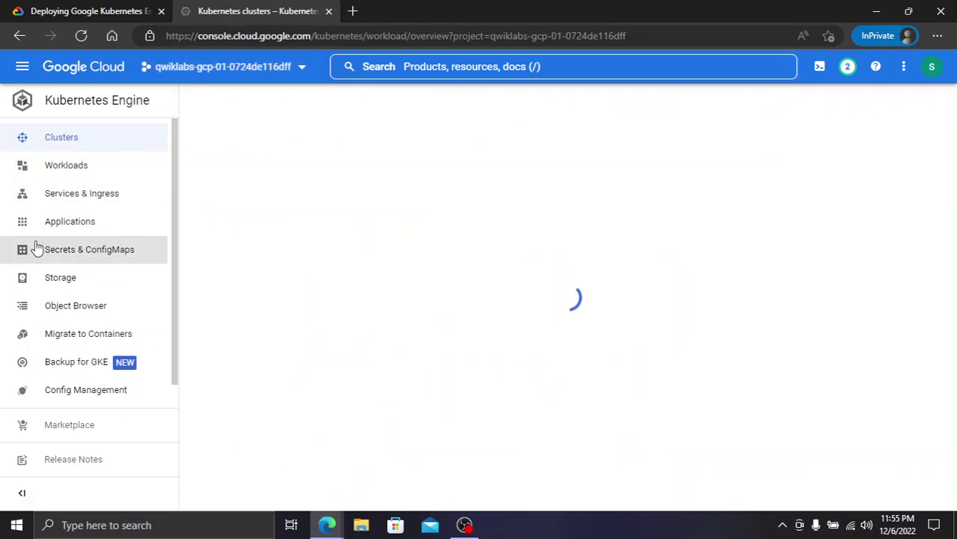
{"action": "left_click", "coordinate": [79, 10]}
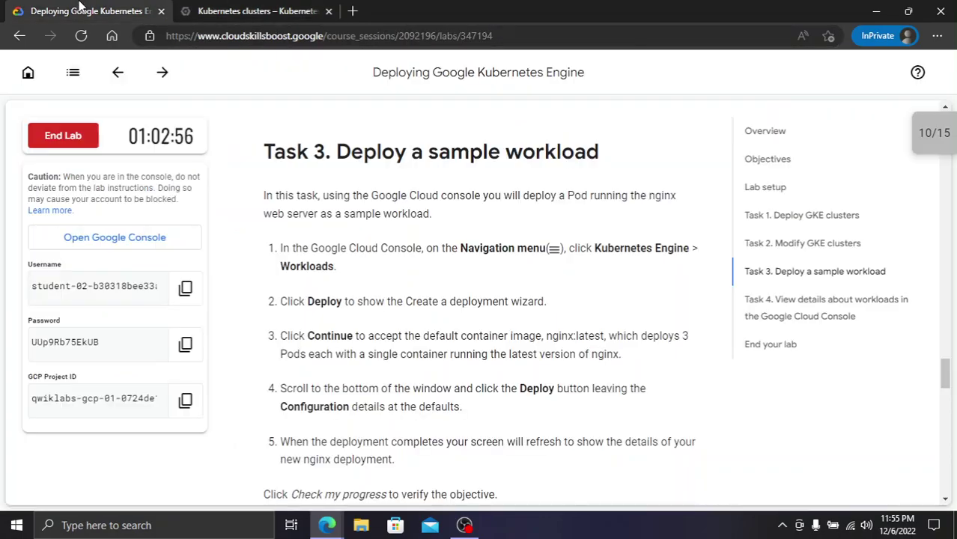
Start a new deployment from Workloads, keeping the default nginx:latest container
{"action": "left_click", "coordinate": [284, 9]}
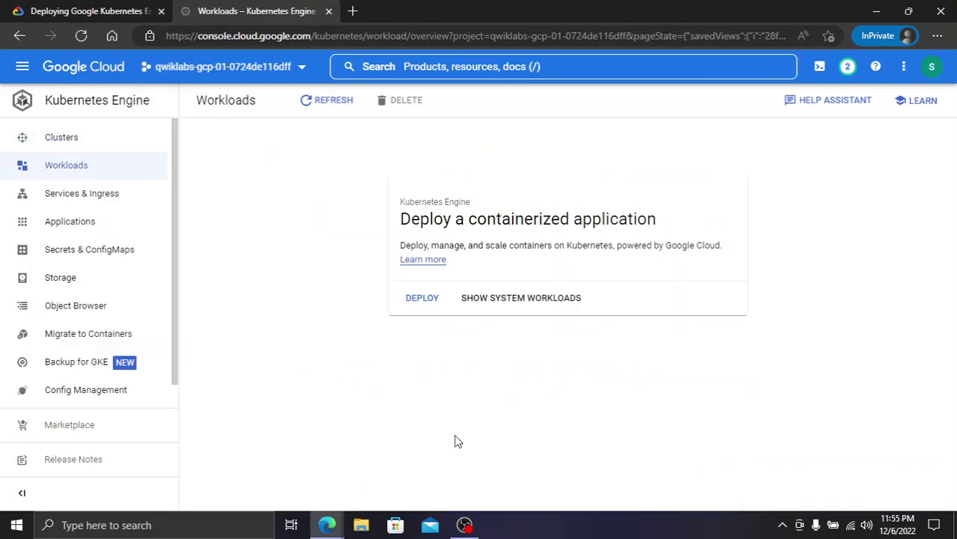
{"action": "left_click", "coordinate": [423, 300]}
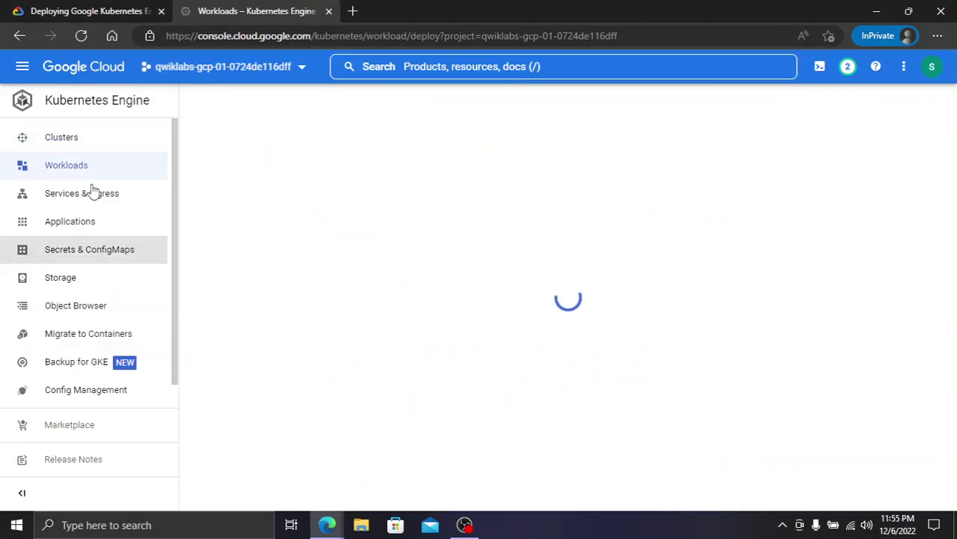
{"action": "left_click", "coordinate": [47, 9]}
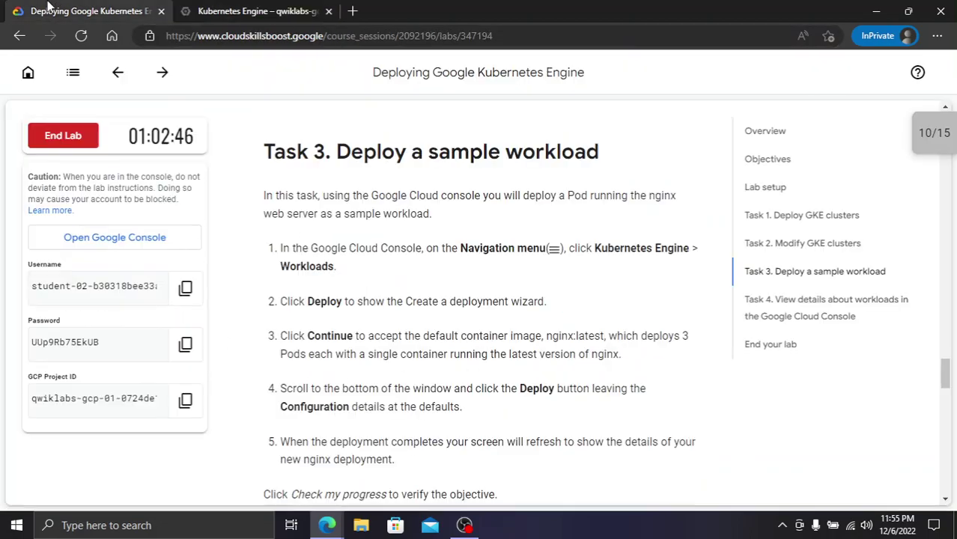
{"action": "left_click", "coordinate": [247, 11]}
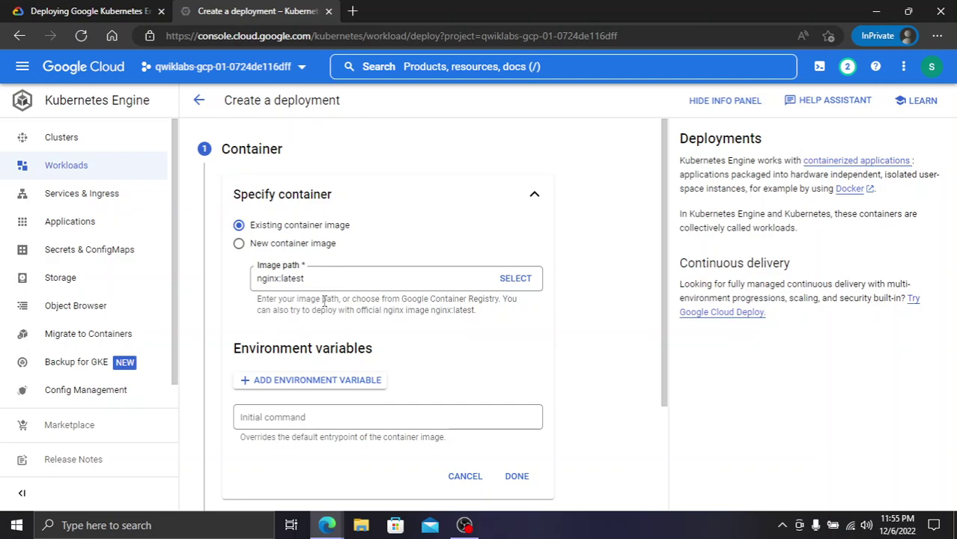
{"action": "scroll", "coordinate": [346, 341], "scroll_direction": "down", "scroll_amount": 2}
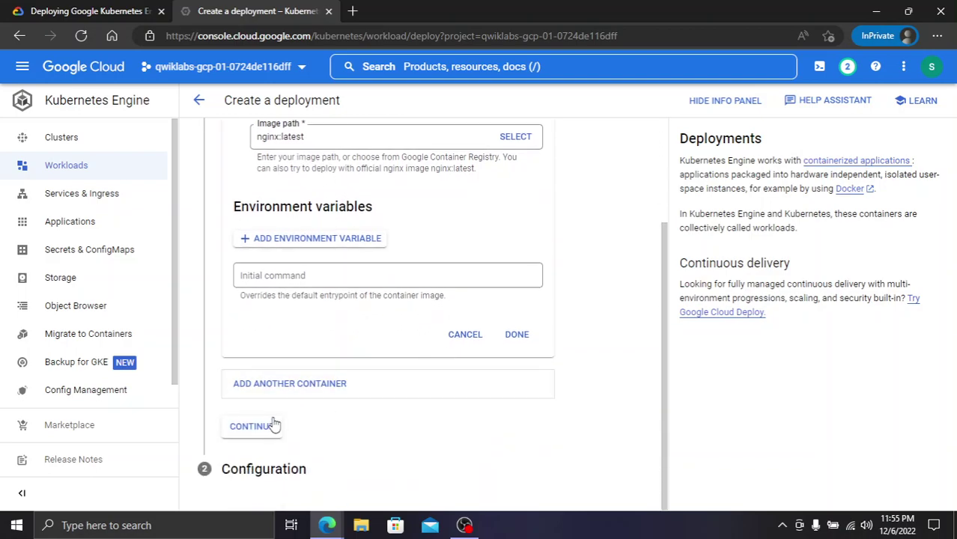
{"action": "left_click", "coordinate": [258, 435]}
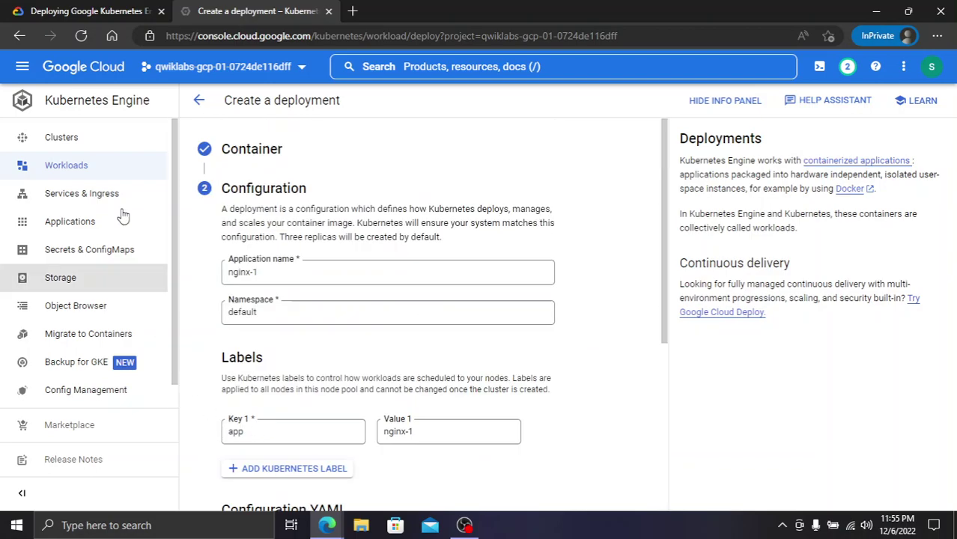
Deploy nginx-1 to standard-cluster-1 with the default configuration
{"action": "left_click", "coordinate": [52, 9]}
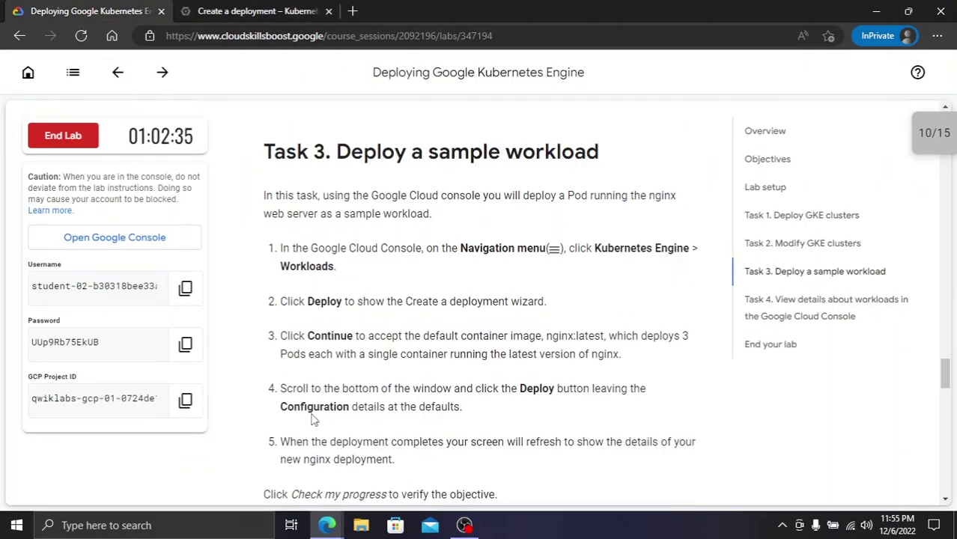
{"action": "scroll", "coordinate": [314, 419], "scroll_direction": "down", "scroll_amount": 2}
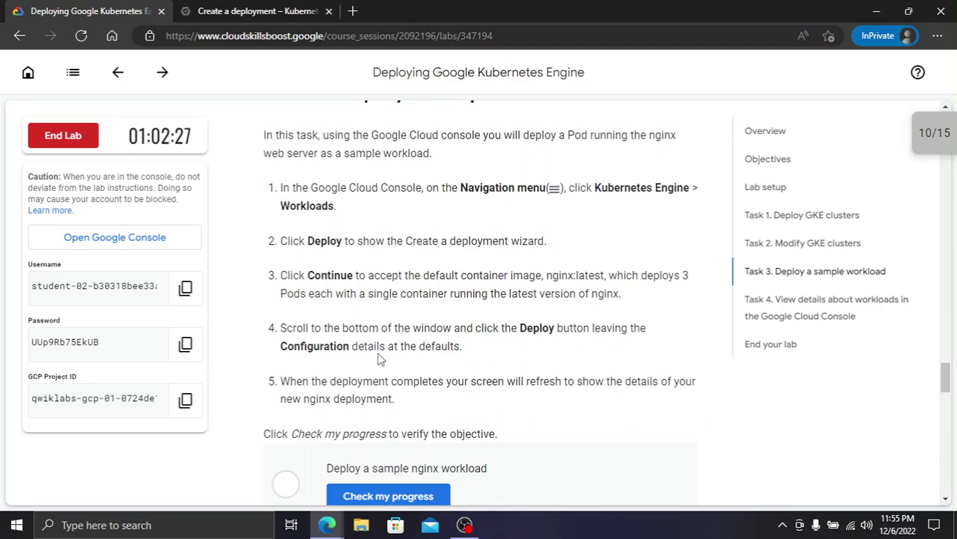
{"action": "scroll", "coordinate": [378, 360], "scroll_direction": "down", "scroll_amount": 2}
{"action": "left_click", "coordinate": [262, 11]}
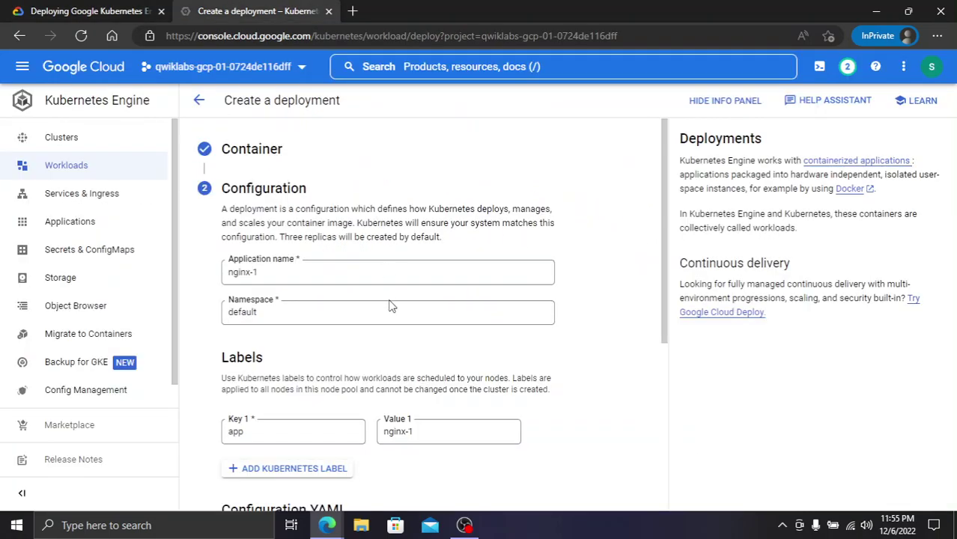
{"action": "scroll", "coordinate": [390, 305], "scroll_direction": "down", "scroll_amount": 5}
{"action": "left_click", "coordinate": [234, 487]}
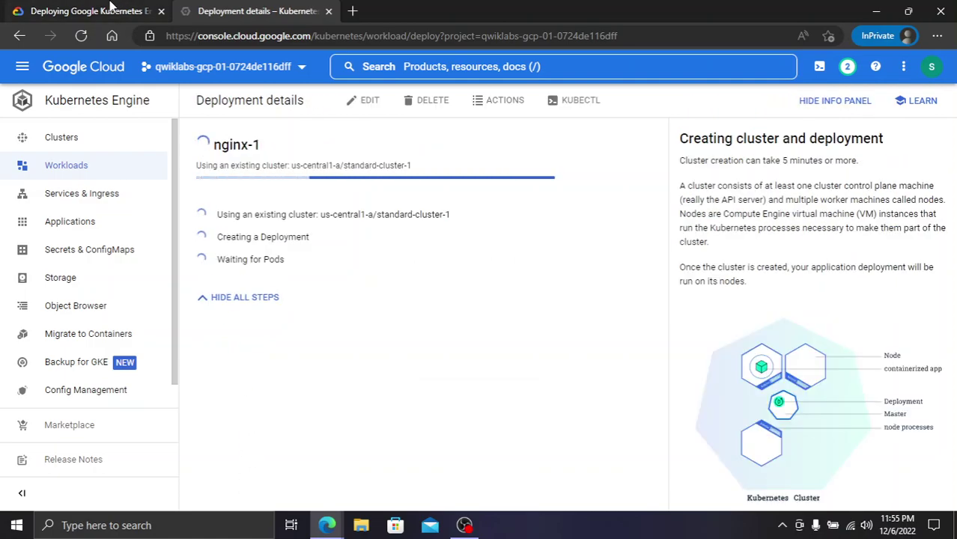
Confirm nginx-1 is deployed, then verify and recheck the sample nginx workload checkpoint for 15/15
{"action": "left_click", "coordinate": [110, 9]}
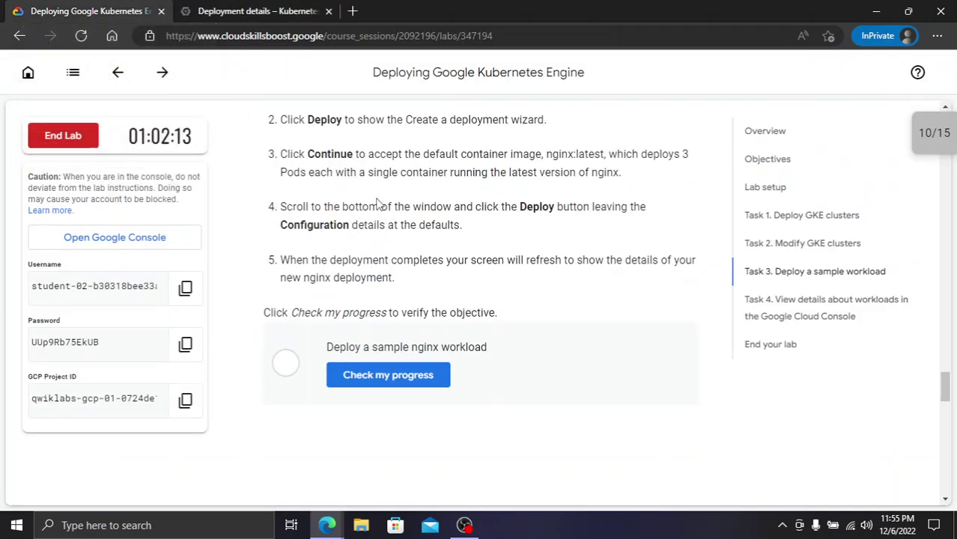
{"action": "left_click", "coordinate": [256, 9]}
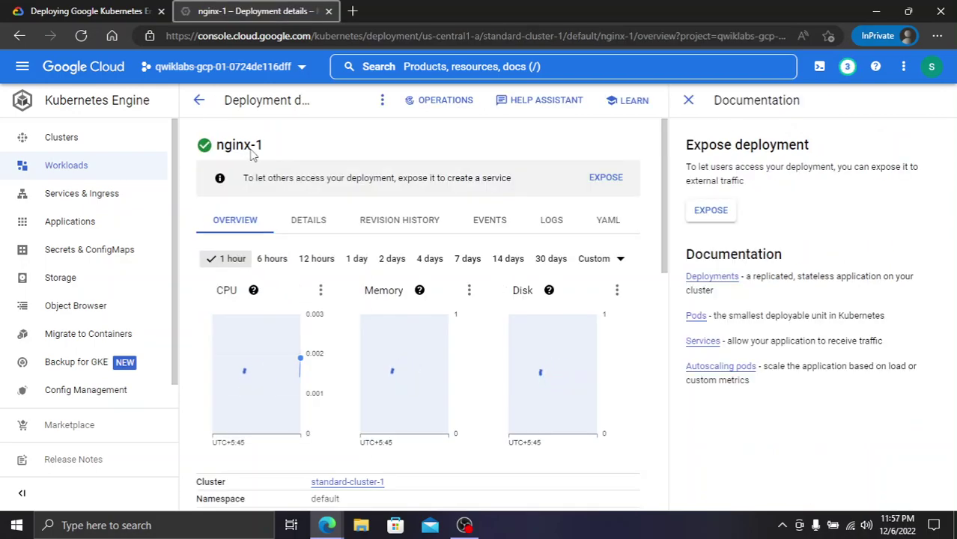
{"action": "left_click", "coordinate": [138, 10]}
{"action": "left_click", "coordinate": [408, 380]}
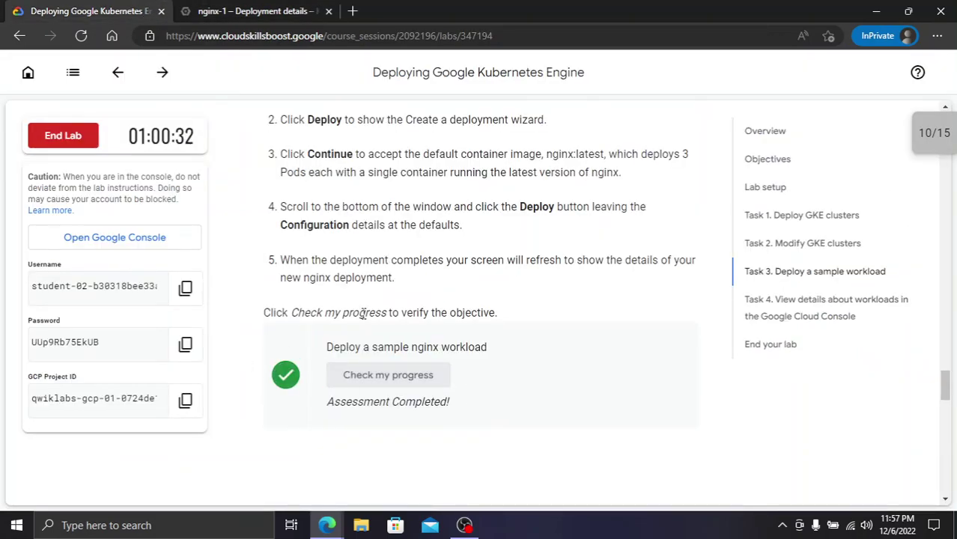
{"action": "left_click", "coordinate": [936, 140]}
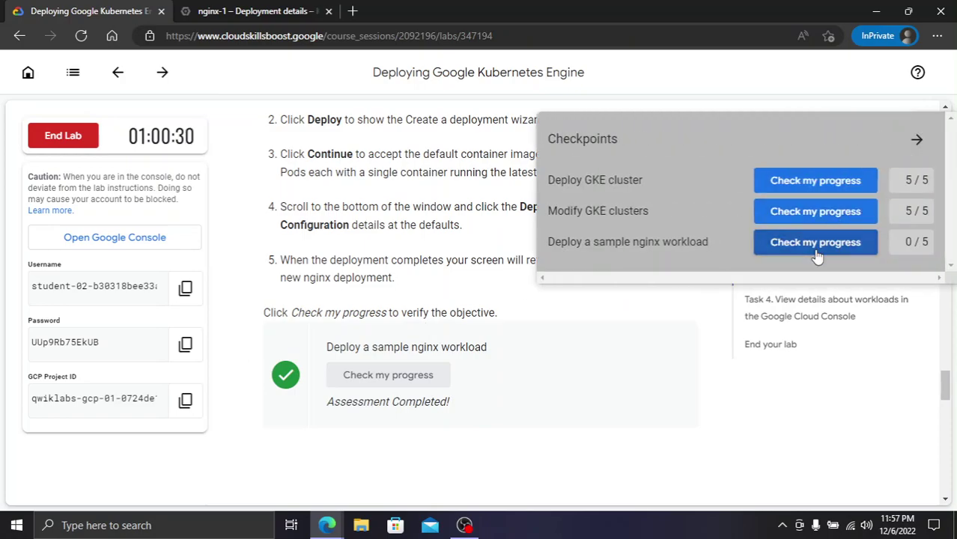
{"action": "left_click", "coordinate": [817, 256]}
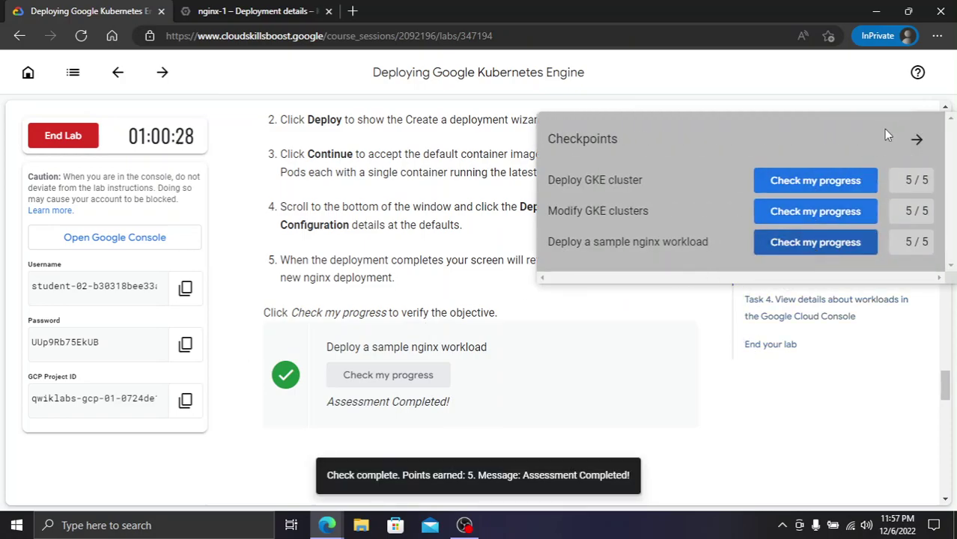
{"action": "left_click", "coordinate": [914, 137]}
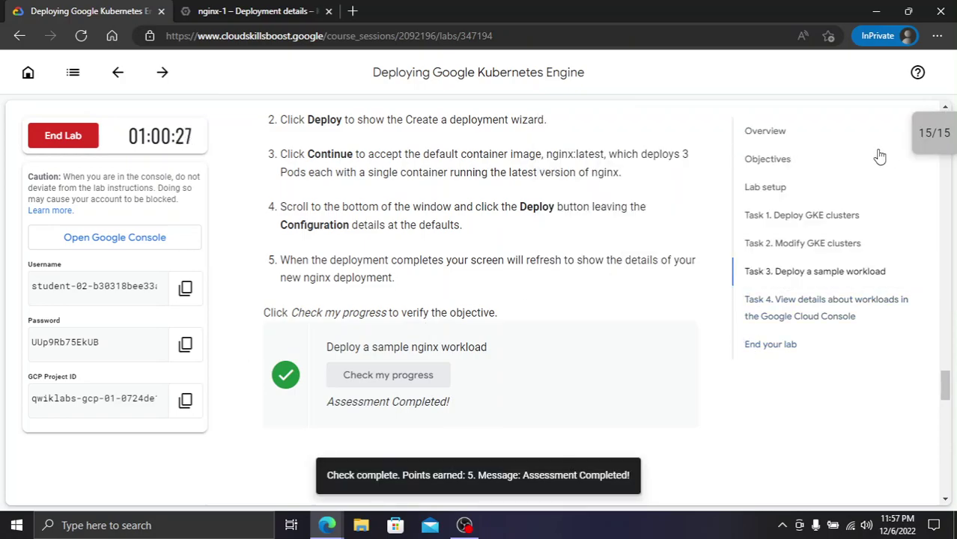
End the Deploying Google Kubernetes Engine lab and submit a five-star rating
{"action": "left_click", "coordinate": [63, 135]}
{"action": "left_click", "coordinate": [618, 336]}
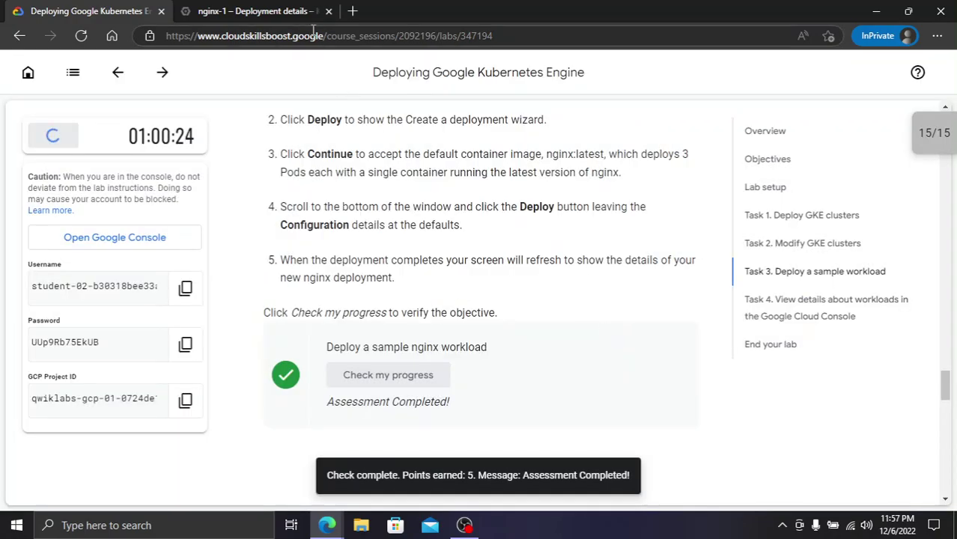
{"action": "left_click", "coordinate": [258, 11]}
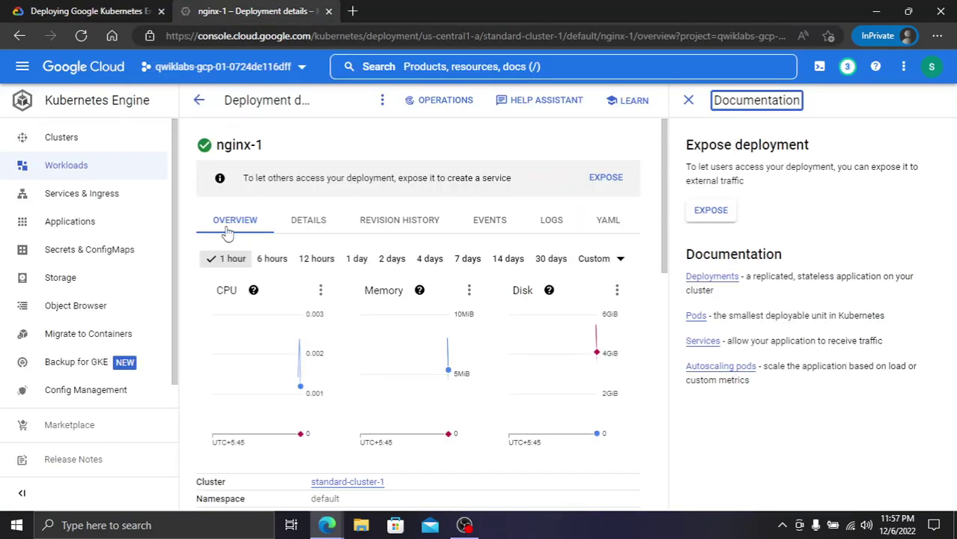
{"action": "left_click", "coordinate": [82, 9]}
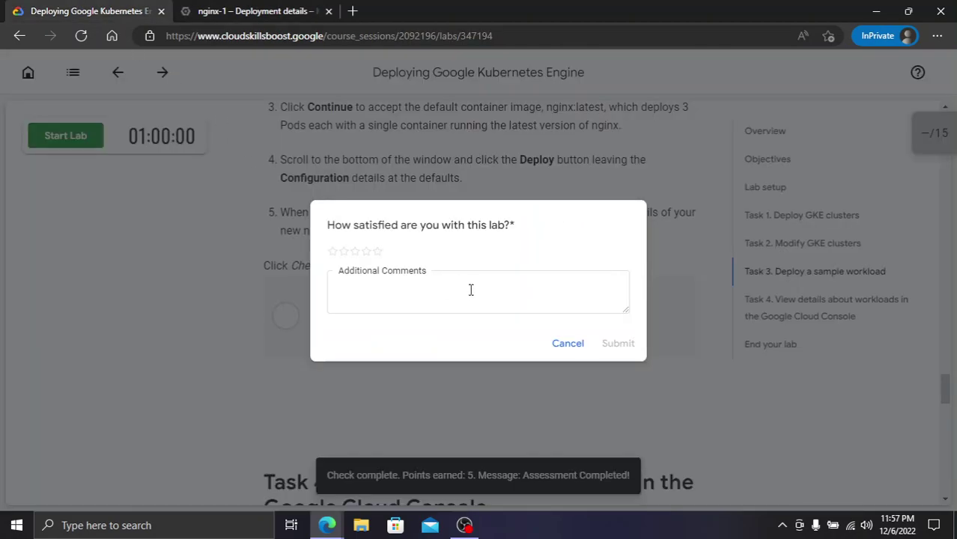
{"action": "left_click", "coordinate": [378, 252]}
{"action": "left_click", "coordinate": [603, 346]}
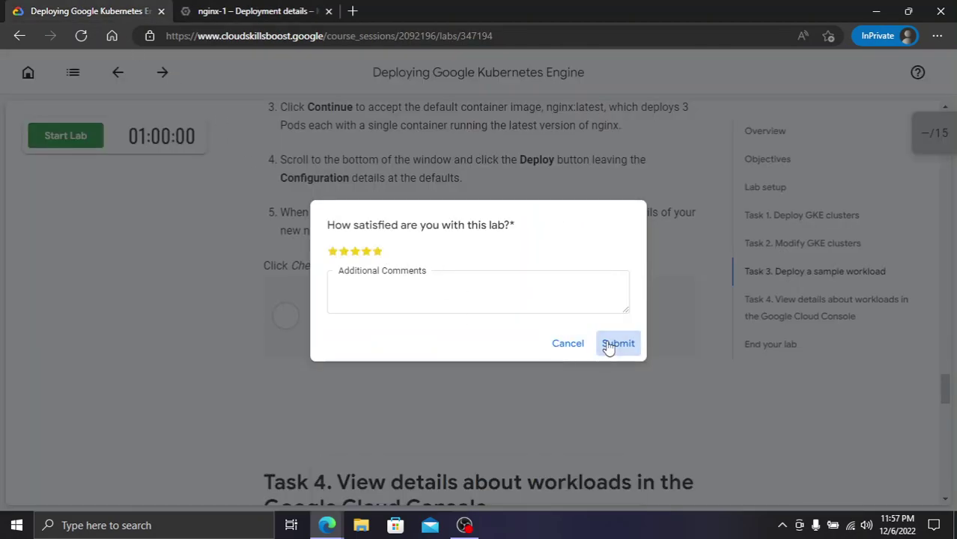
Find and open the Creating Google Kubernetes Engine Deployments lab in the course outline
{"action": "left_click", "coordinate": [73, 73]}
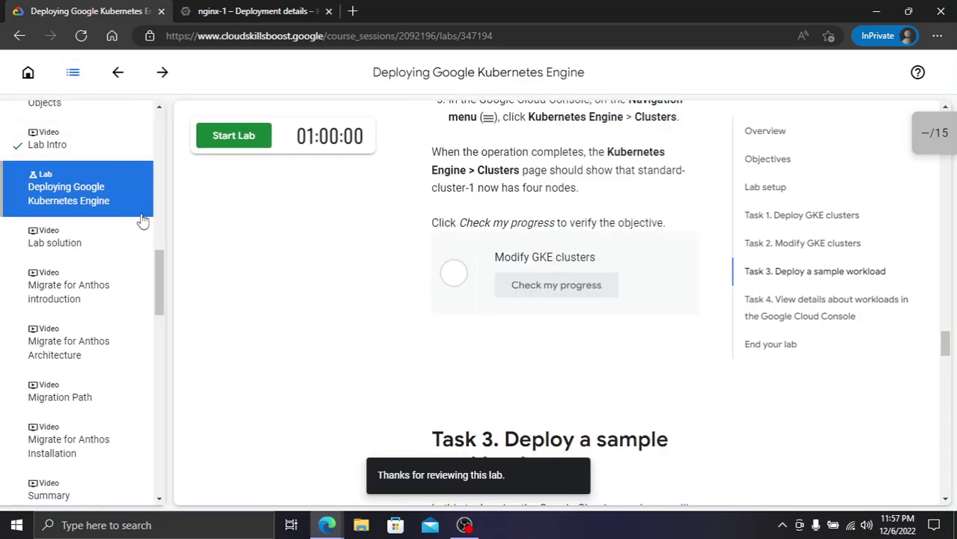
{"action": "scroll", "coordinate": [73, 198], "scroll_direction": "up", "scroll_amount": 2}
{"action": "scroll", "coordinate": [73, 199], "scroll_direction": "down", "scroll_amount": 3}
{"action": "scroll", "coordinate": [73, 199], "scroll_direction": "up", "scroll_amount": 6}
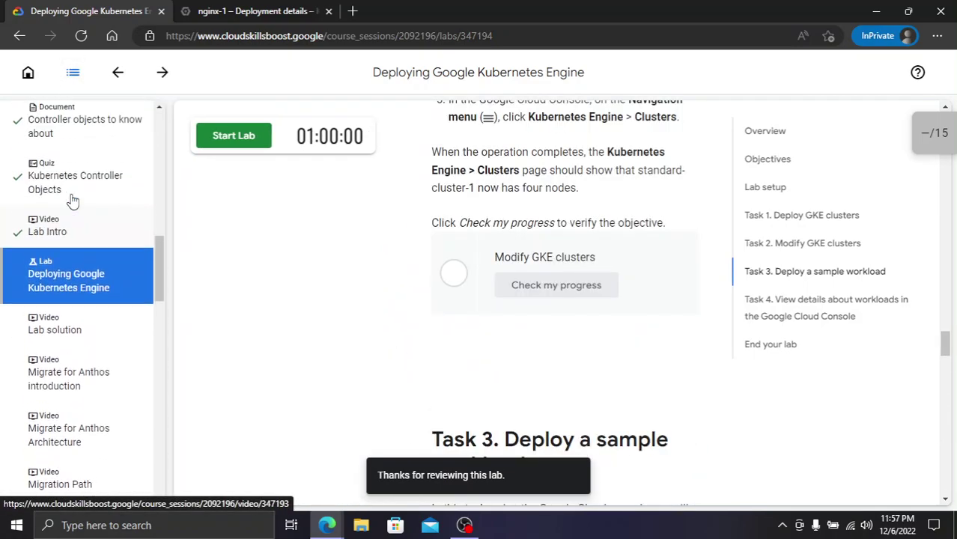
{"action": "scroll", "coordinate": [71, 195], "scroll_direction": "up", "scroll_amount": 3}
{"action": "scroll", "coordinate": [75, 198], "scroll_direction": "down", "scroll_amount": 6}
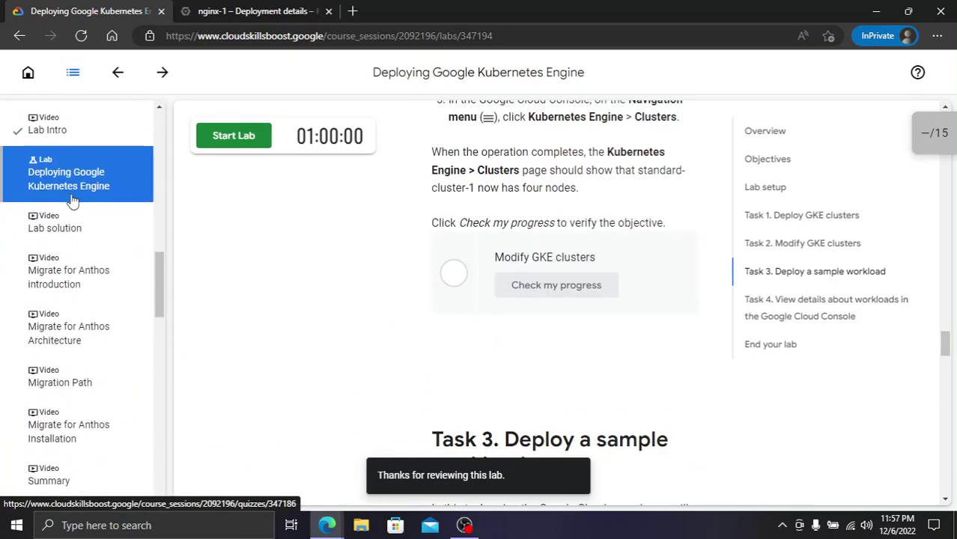
{"action": "scroll", "coordinate": [101, 280], "scroll_direction": "down", "scroll_amount": 5}
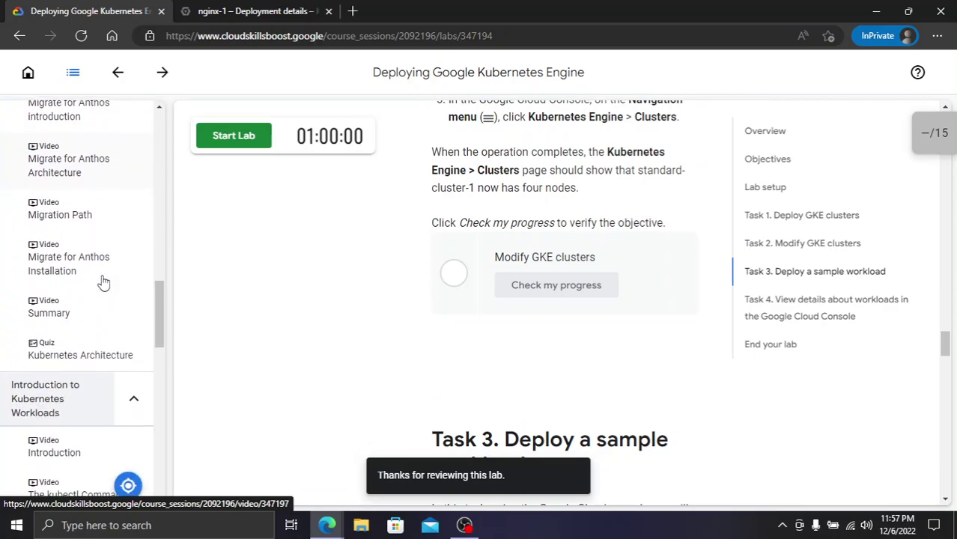
{"action": "scroll", "coordinate": [71, 349], "scroll_direction": "down", "scroll_amount": 1}
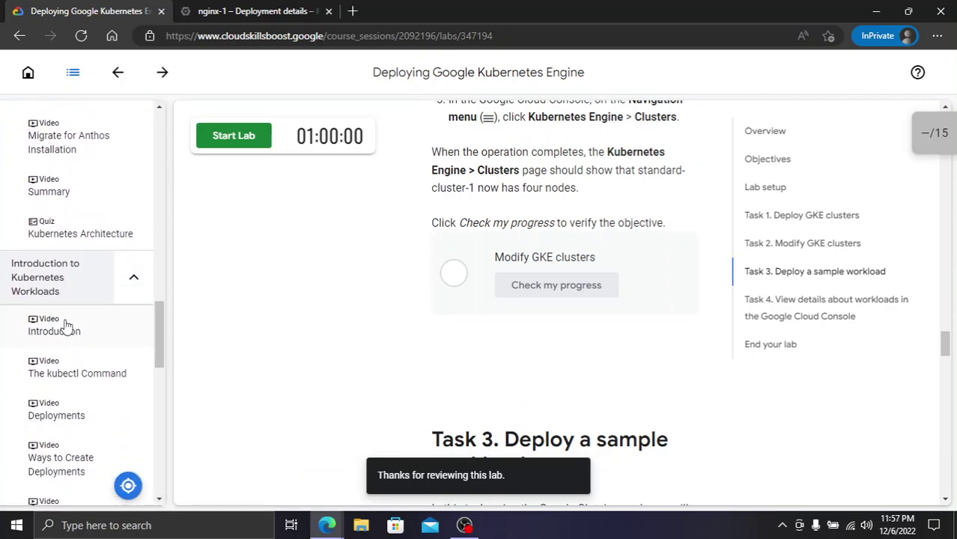
{"action": "scroll", "coordinate": [17, 283], "scroll_direction": "down", "scroll_amount": 2}
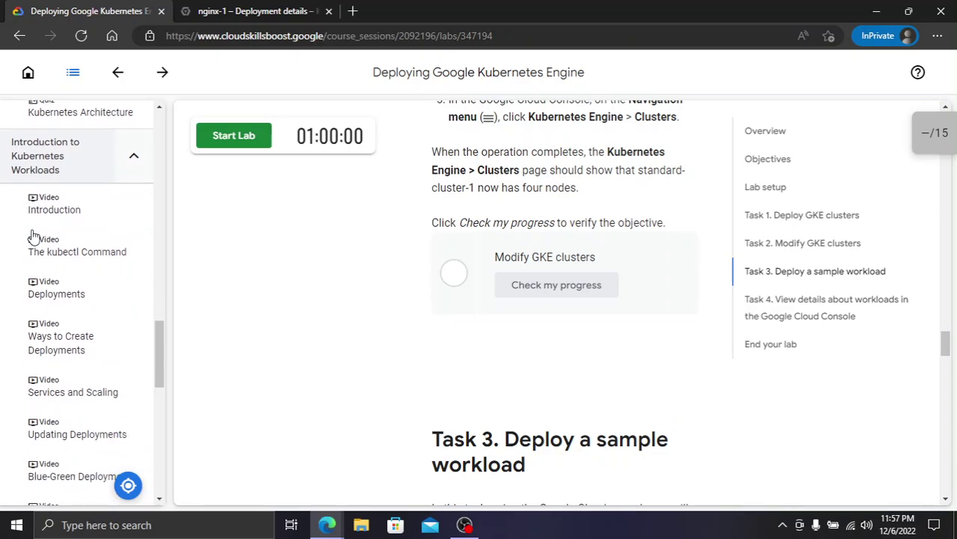
{"action": "scroll", "coordinate": [89, 178], "scroll_direction": "down", "scroll_amount": 10}
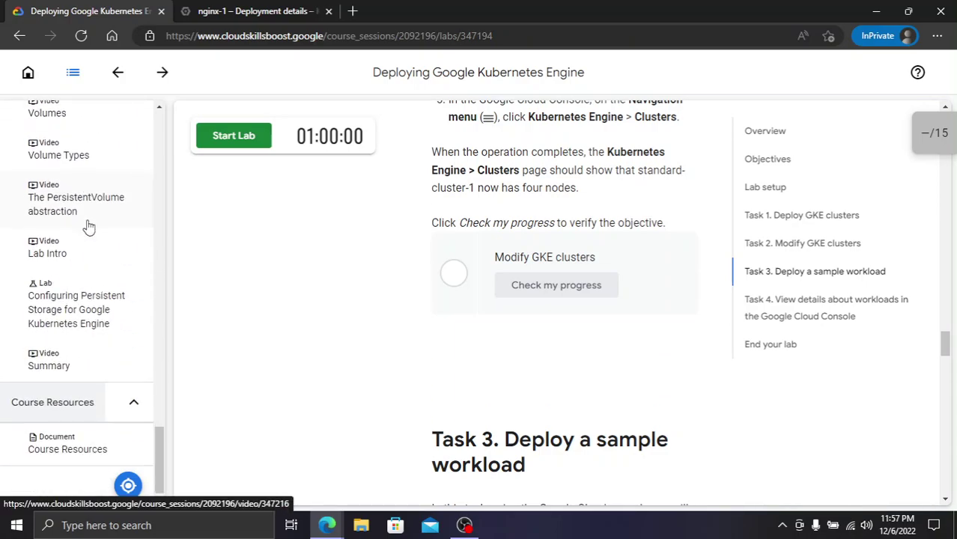
{"action": "scroll", "coordinate": [84, 313], "scroll_direction": "up", "scroll_amount": 4}
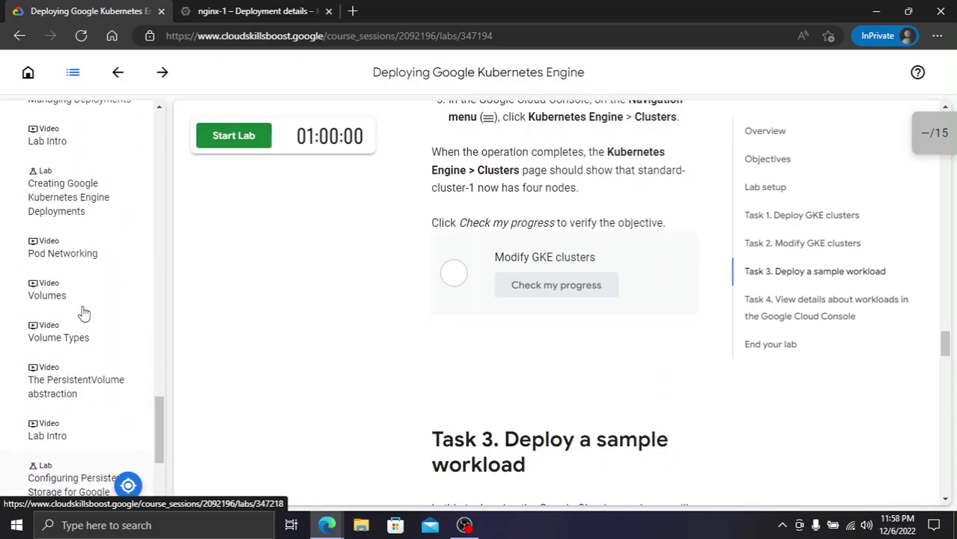
{"action": "scroll", "coordinate": [75, 229], "scroll_direction": "up", "scroll_amount": 10}
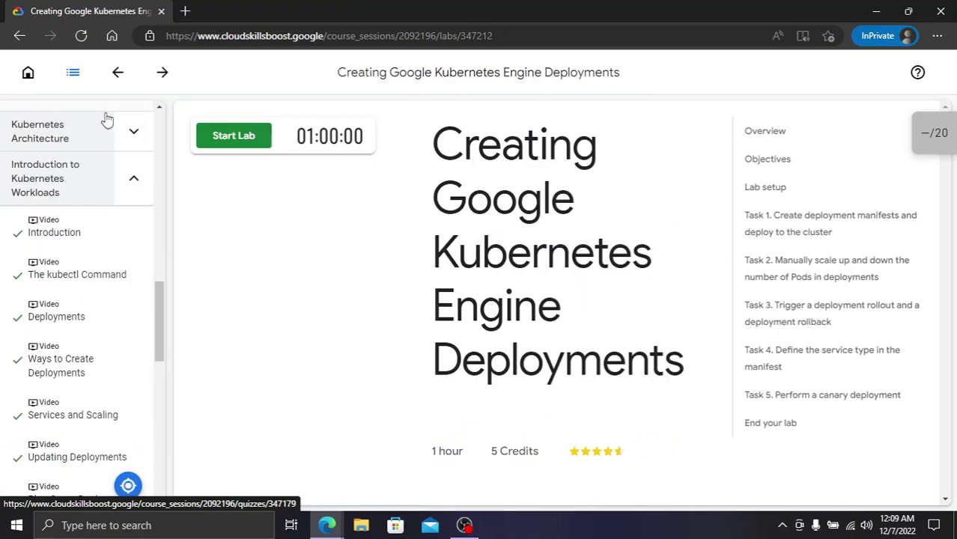
{"action": "scroll", "coordinate": [85, 235], "scroll_direction": "down", "scroll_amount": 10}
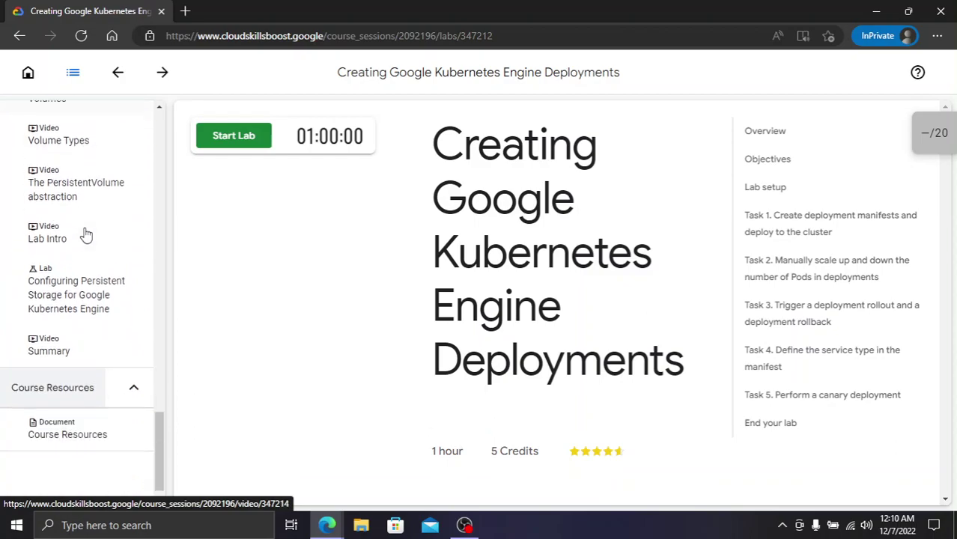
{"action": "scroll", "coordinate": [89, 234], "scroll_direction": "up", "scroll_amount": 4}
{"action": "scroll", "coordinate": [88, 234], "scroll_direction": "up", "scroll_amount": 6}
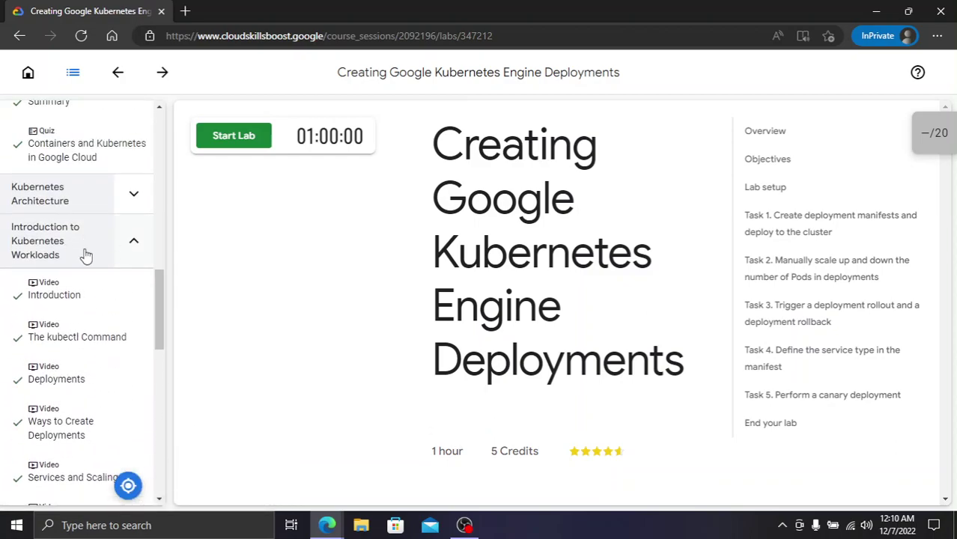
{"action": "scroll", "coordinate": [85, 255], "scroll_direction": "down", "scroll_amount": 4}
{"action": "scroll", "coordinate": [87, 255], "scroll_direction": "down", "scroll_amount": 3}
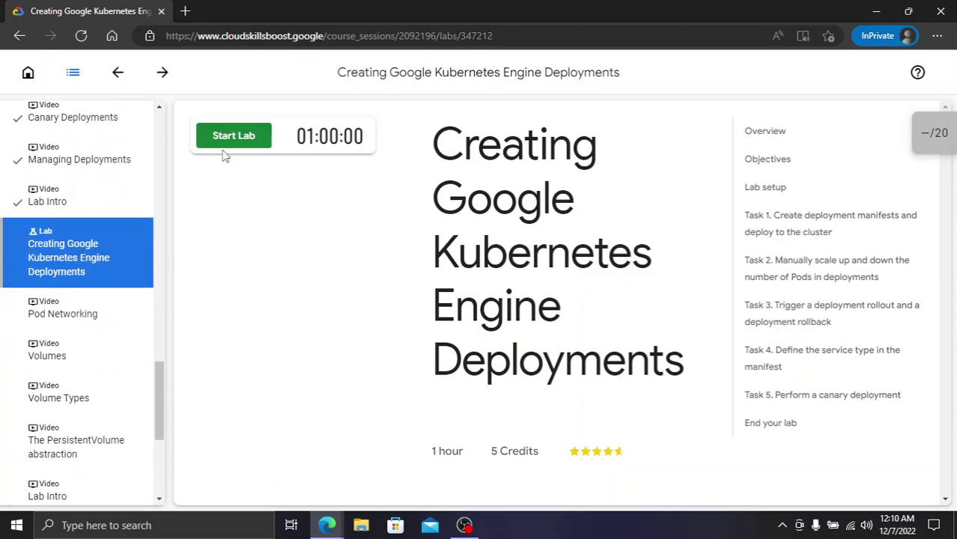
Start the Creating Google Kubernetes Engine Deployments lab and jump to its setup instructions
{"action": "left_click", "coordinate": [73, 71]}
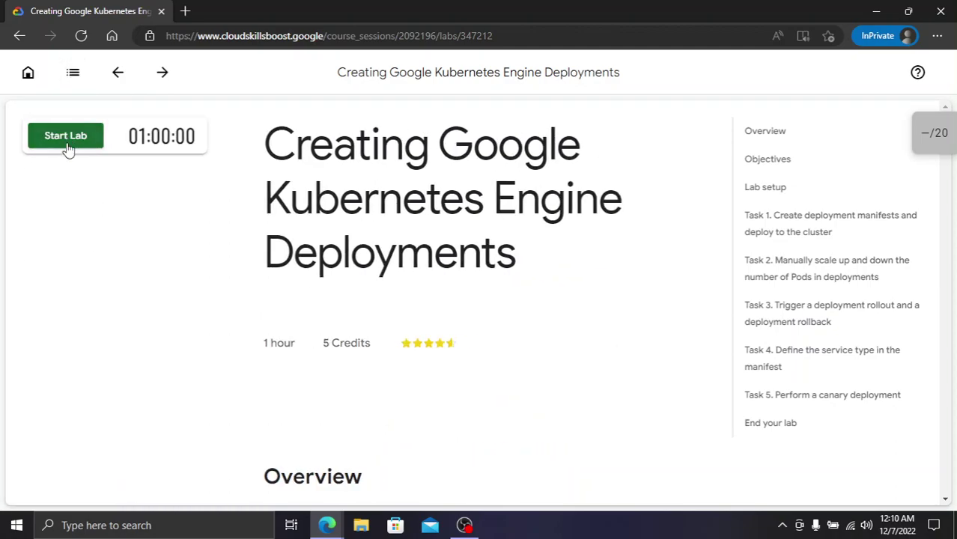
{"action": "left_click", "coordinate": [66, 137]}
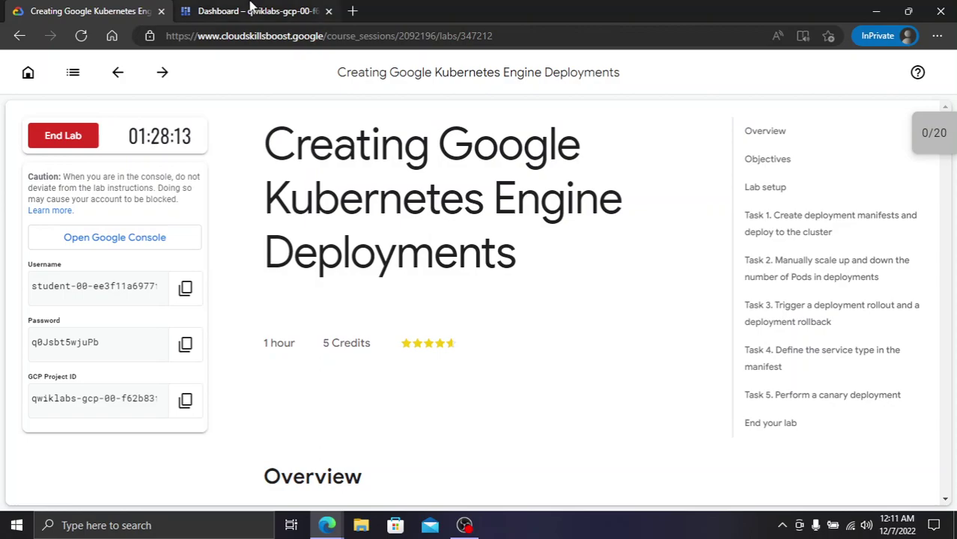
{"action": "left_click", "coordinate": [250, 10]}
{"action": "left_click", "coordinate": [154, 17]}
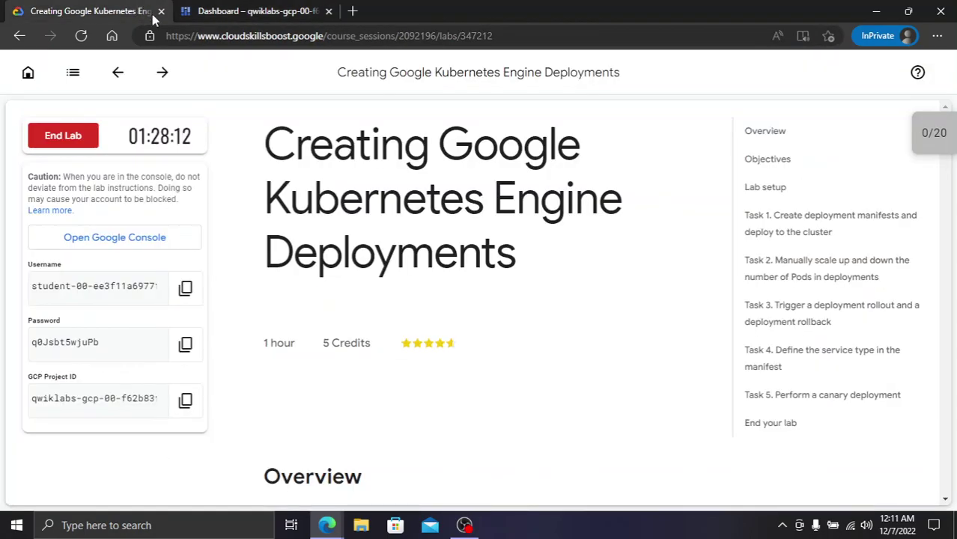
{"action": "left_click", "coordinate": [779, 193]}
{"action": "scroll", "coordinate": [472, 238], "scroll_direction": "down", "scroll_amount": 10}
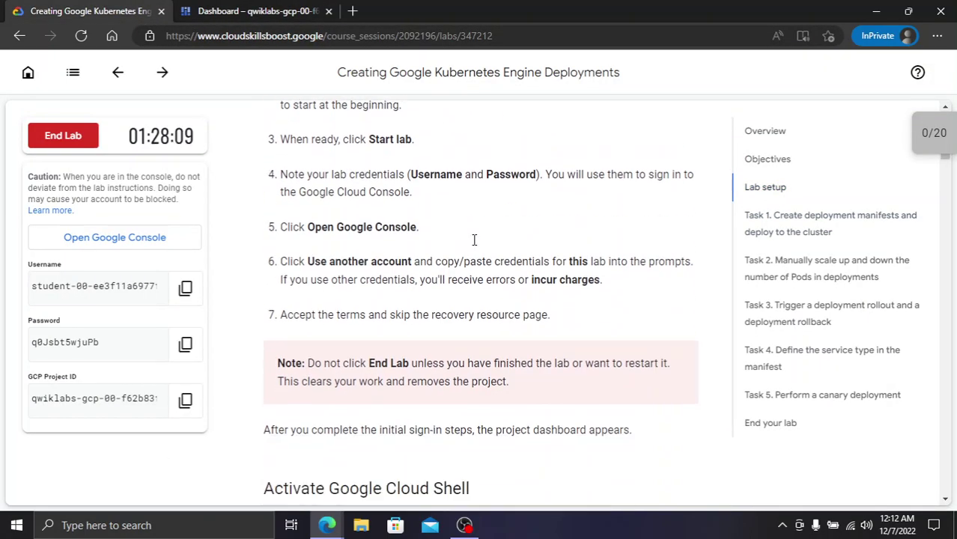
{"action": "scroll", "coordinate": [427, 258], "scroll_direction": "up", "scroll_amount": 2}
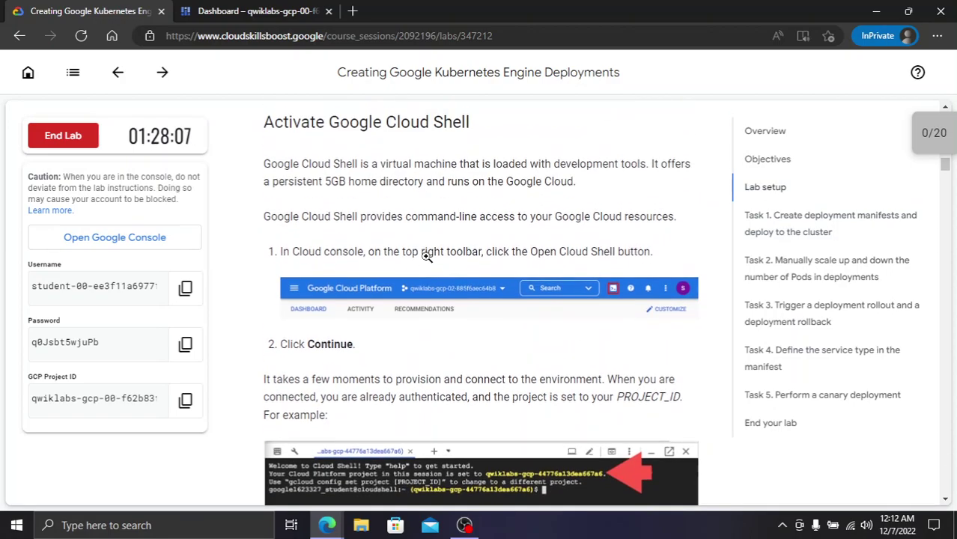
Begin activating Cloud Shell in the console dashboard
{"action": "left_click", "coordinate": [254, 10]}
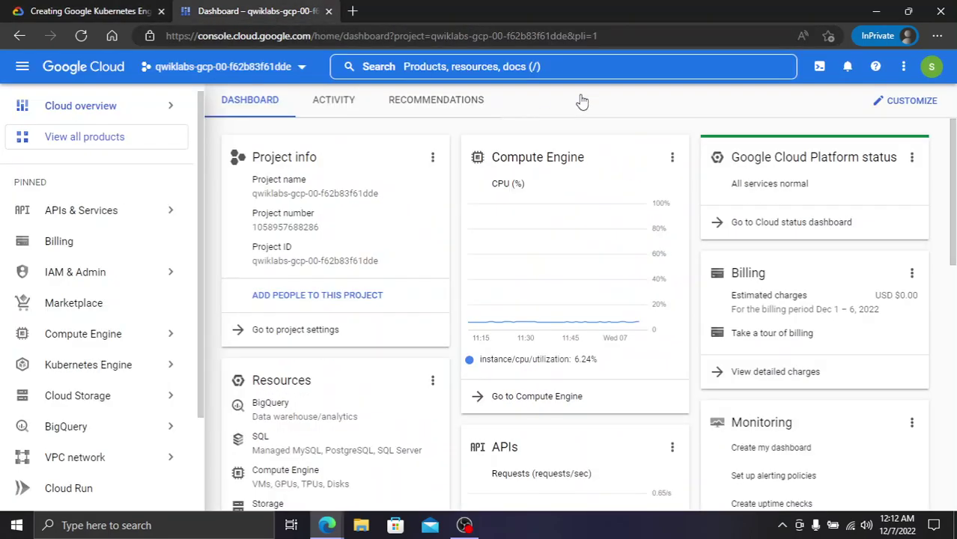
{"action": "left_click", "coordinate": [819, 66]}
{"action": "left_click", "coordinate": [90, 10]}
{"action": "scroll", "coordinate": [464, 373], "scroll_direction": "down", "scroll_amount": 10}
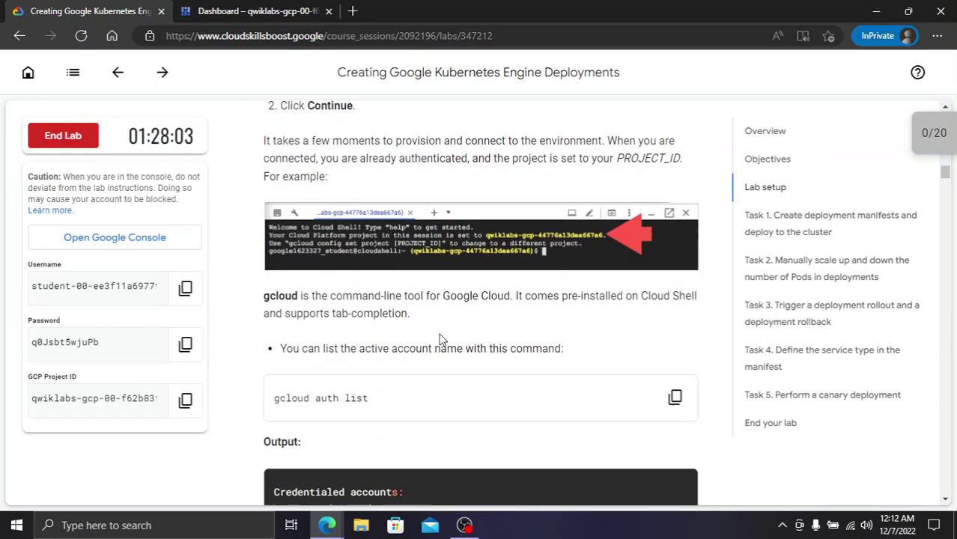
{"action": "scroll", "coordinate": [440, 330], "scroll_direction": "up", "scroll_amount": 5}
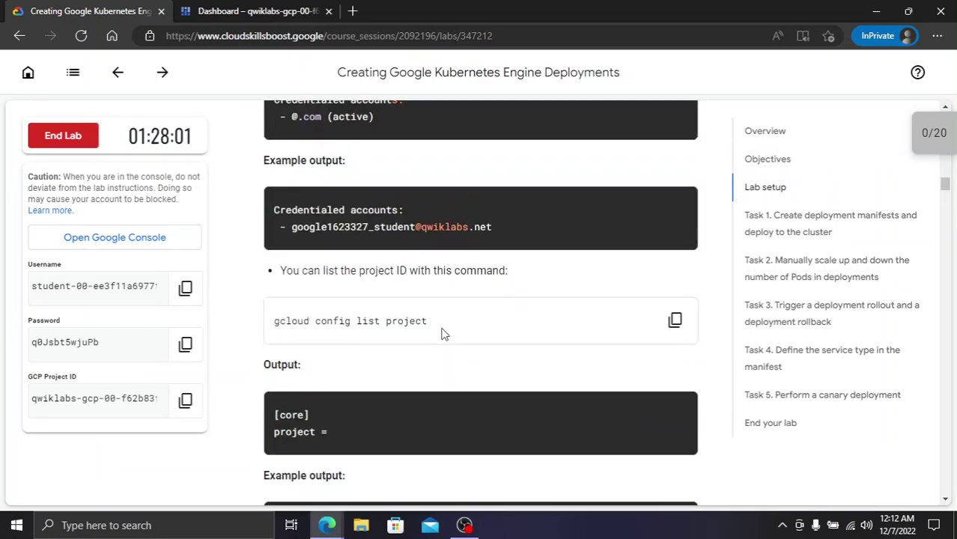
Copy the gcloud auth list command, then Task 1's zone and cluster export commands
{"action": "left_click", "coordinate": [675, 223]}
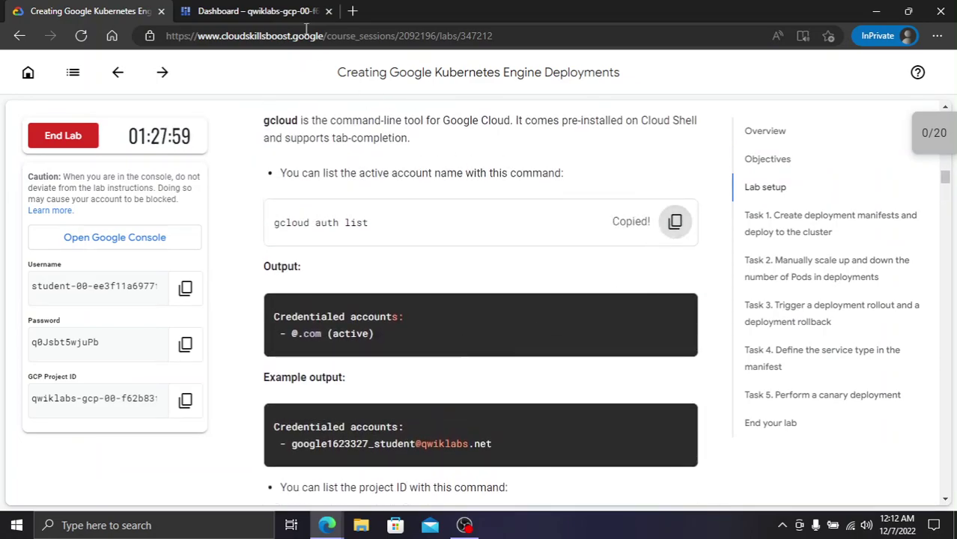
{"action": "left_click", "coordinate": [285, 10]}
{"action": "left_click", "coordinate": [26, 8]}
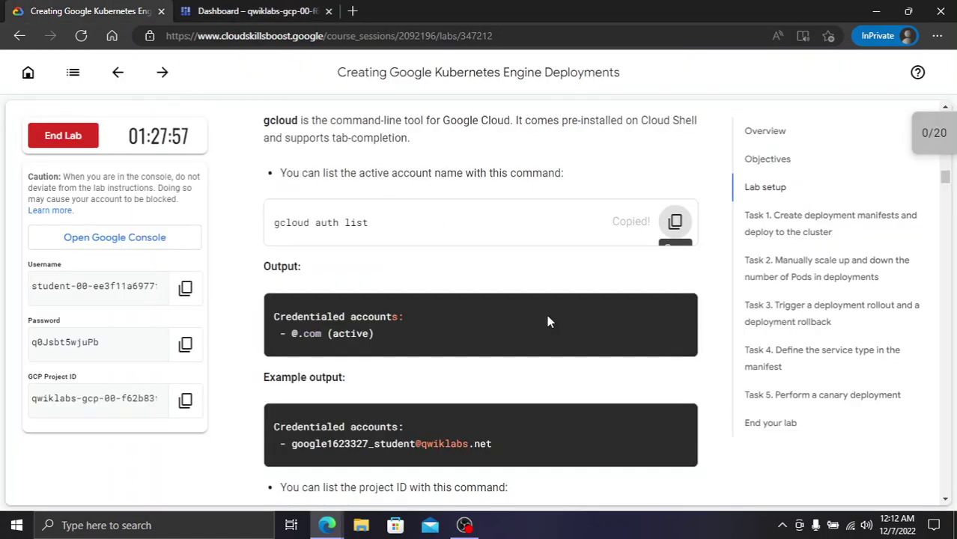
{"action": "scroll", "coordinate": [546, 320], "scroll_direction": "down", "scroll_amount": 10}
{"action": "scroll", "coordinate": [533, 352], "scroll_direction": "down", "scroll_amount": 2}
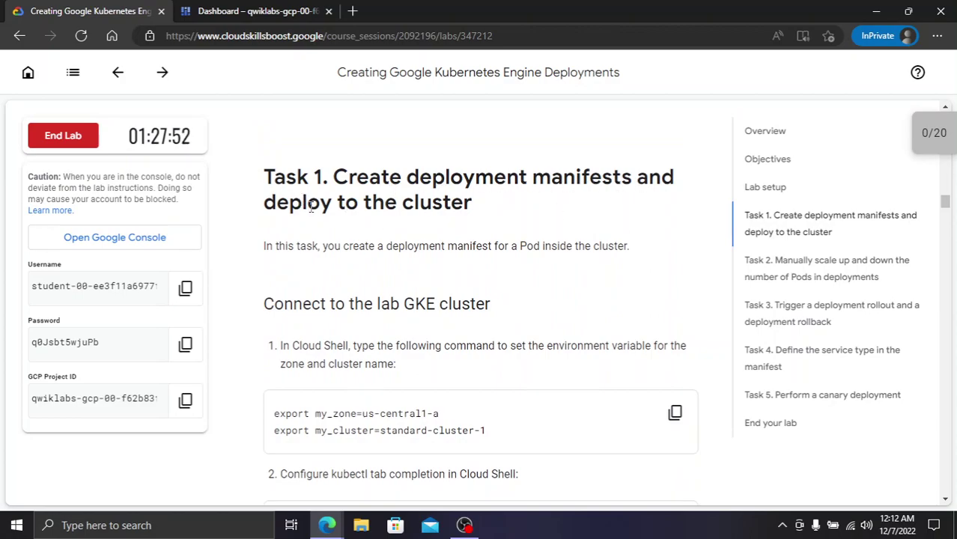
{"action": "scroll", "coordinate": [479, 299], "scroll_direction": "down", "scroll_amount": 3}
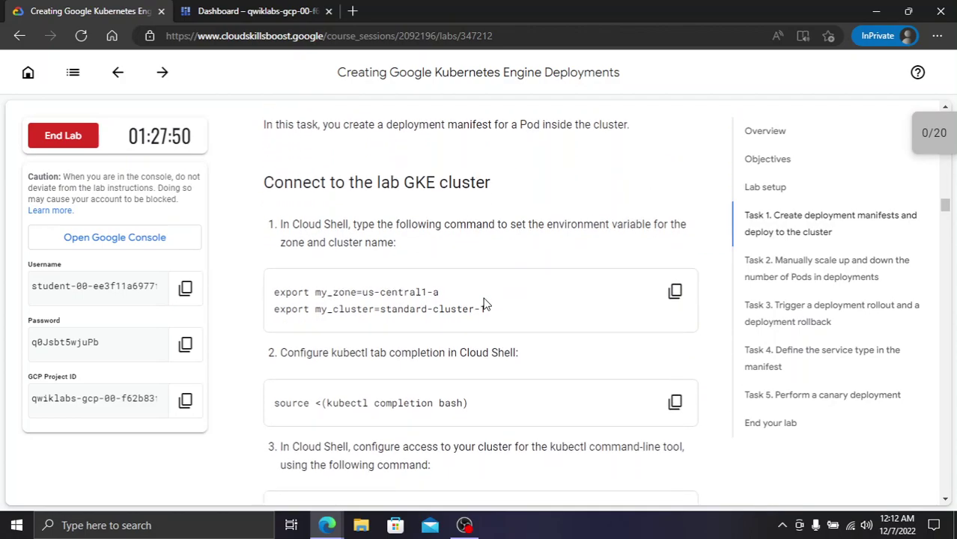
{"action": "left_click", "coordinate": [674, 291]}
Continue starting Cloud Shell and copy the gcloud auth list command
{"action": "left_click", "coordinate": [256, 11]}
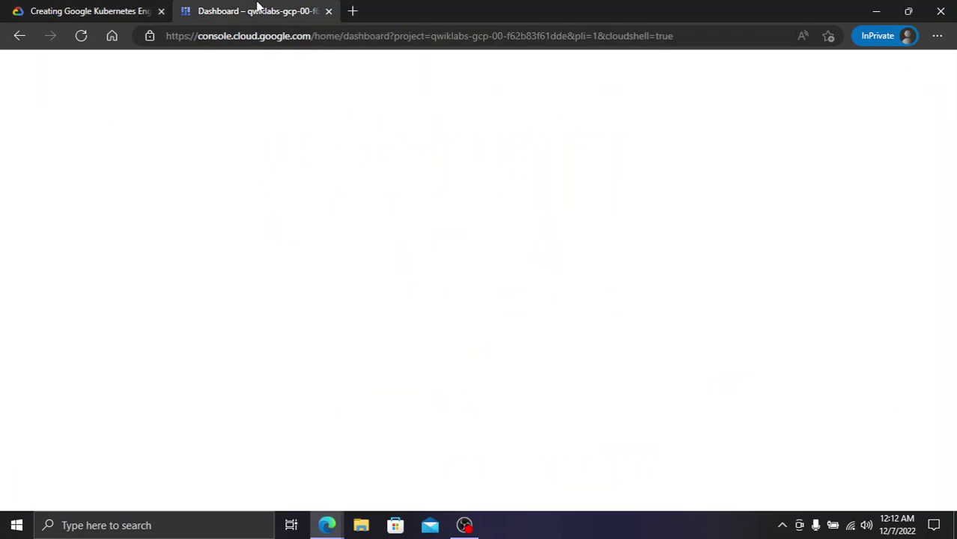
{"action": "left_click", "coordinate": [793, 476]}
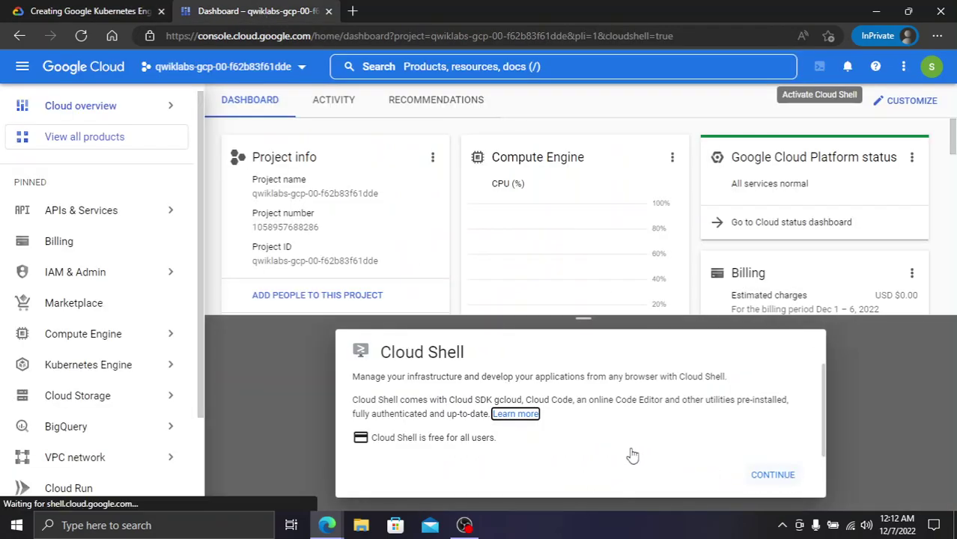
{"action": "left_click", "coordinate": [112, 9]}
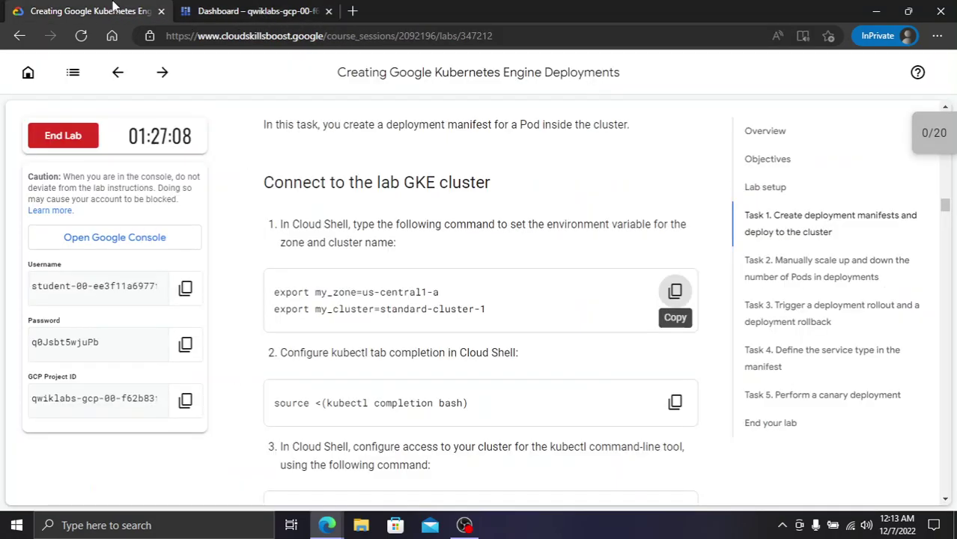
{"action": "scroll", "coordinate": [471, 243], "scroll_direction": "up", "scroll_amount": 10}
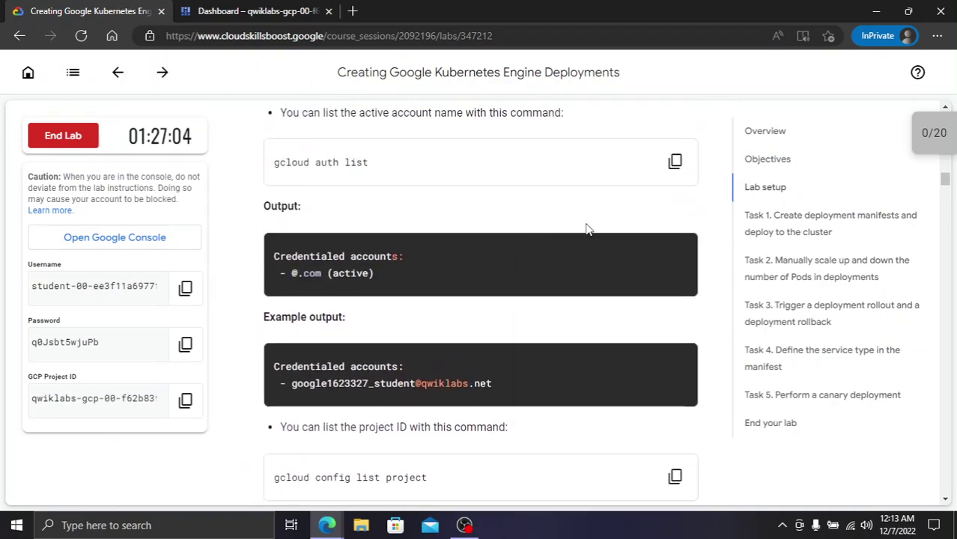
{"action": "left_click", "coordinate": [677, 163]}
Run gcloud auth list in Cloud Shell, authorizing the call and dismissing the quota tip
{"action": "left_click", "coordinate": [229, 9]}
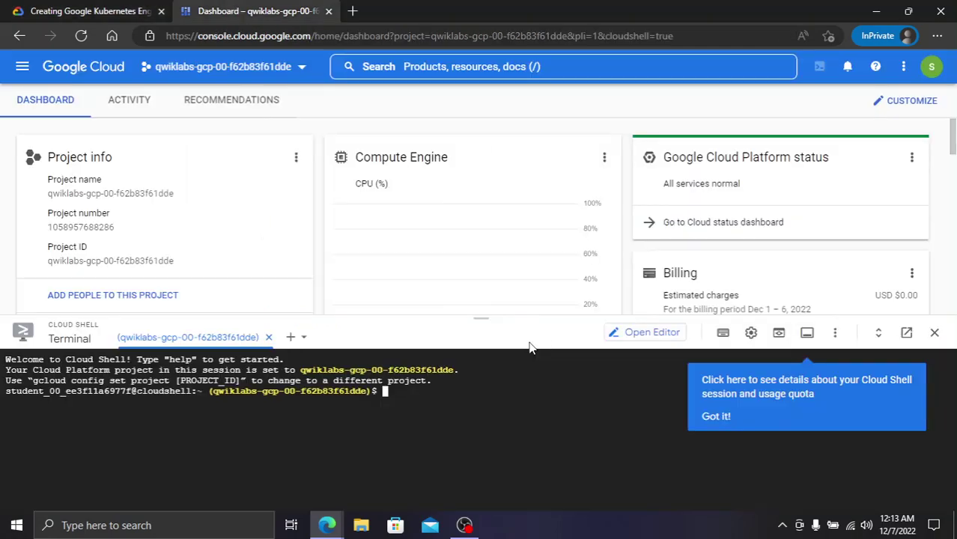
{"action": "key", "text": "ctrl+v"}
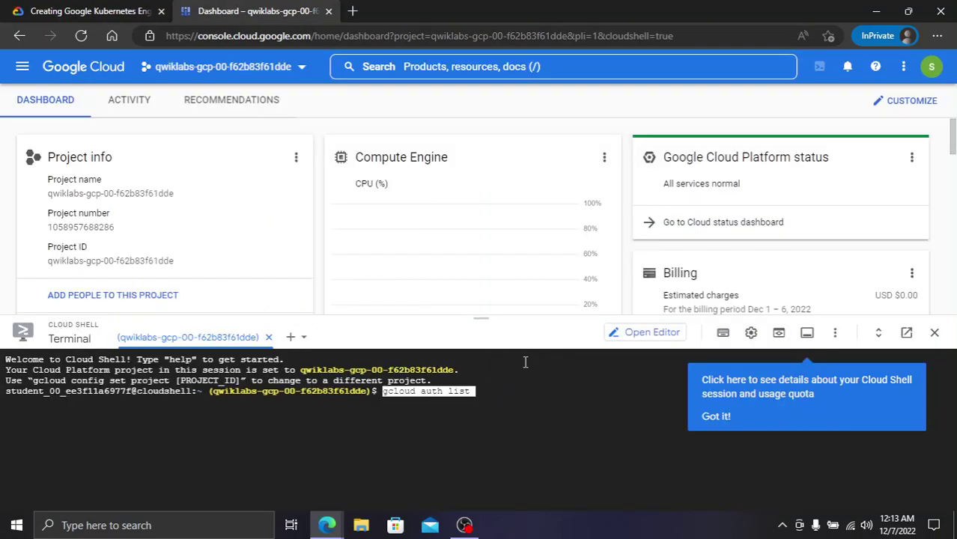
{"action": "key", "text": "Return"}
{"action": "left_click", "coordinate": [601, 468]}
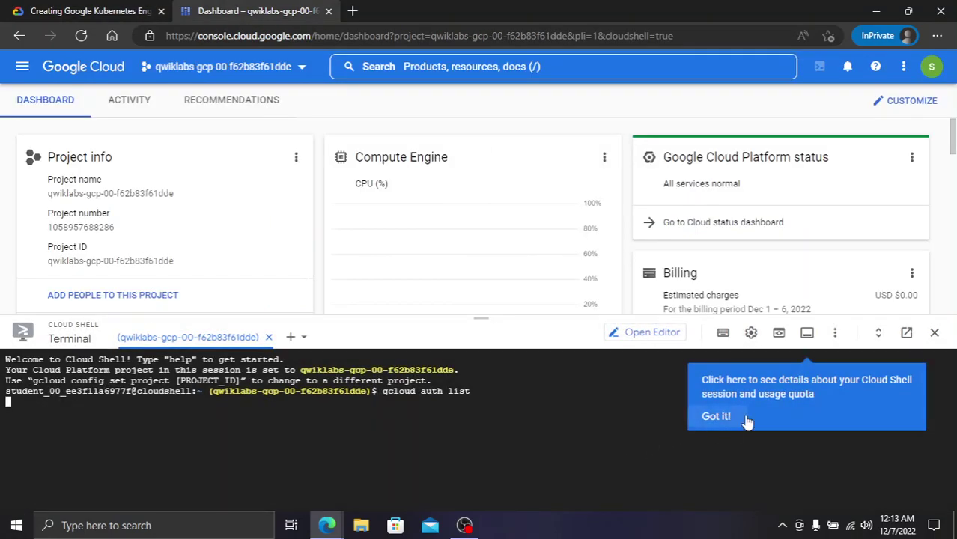
{"action": "left_click", "coordinate": [717, 416]}
Copy the zone and cluster export commands from the lab instructions
{"action": "left_click", "coordinate": [97, 8]}
{"action": "scroll", "coordinate": [529, 254], "scroll_direction": "down", "scroll_amount": 7}
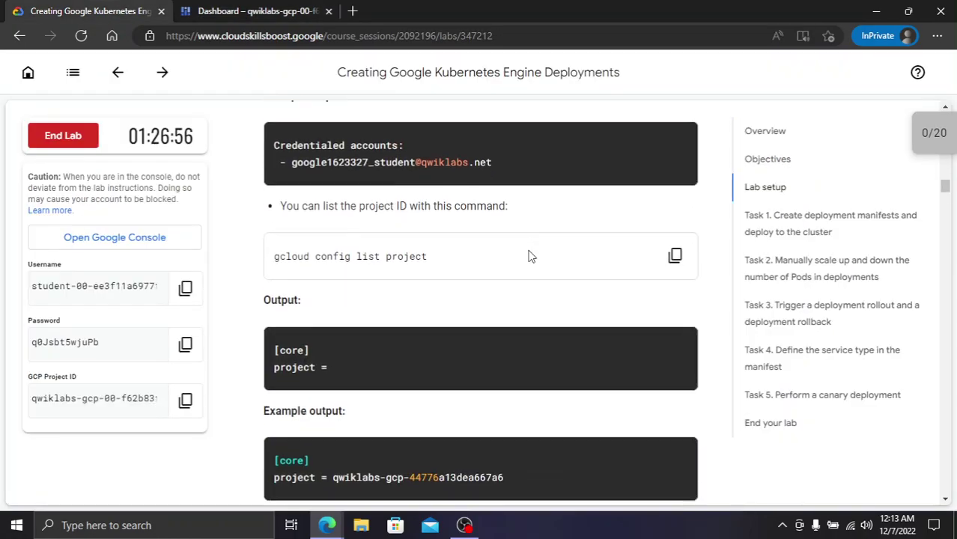
{"action": "scroll", "coordinate": [530, 261], "scroll_direction": "down", "scroll_amount": 2}
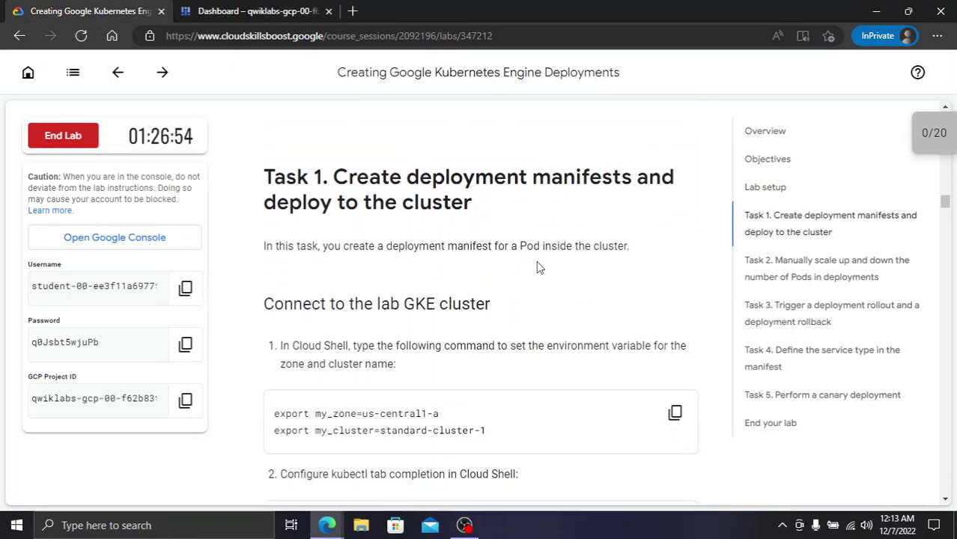
{"action": "scroll", "coordinate": [666, 397], "scroll_direction": "down", "scroll_amount": 1}
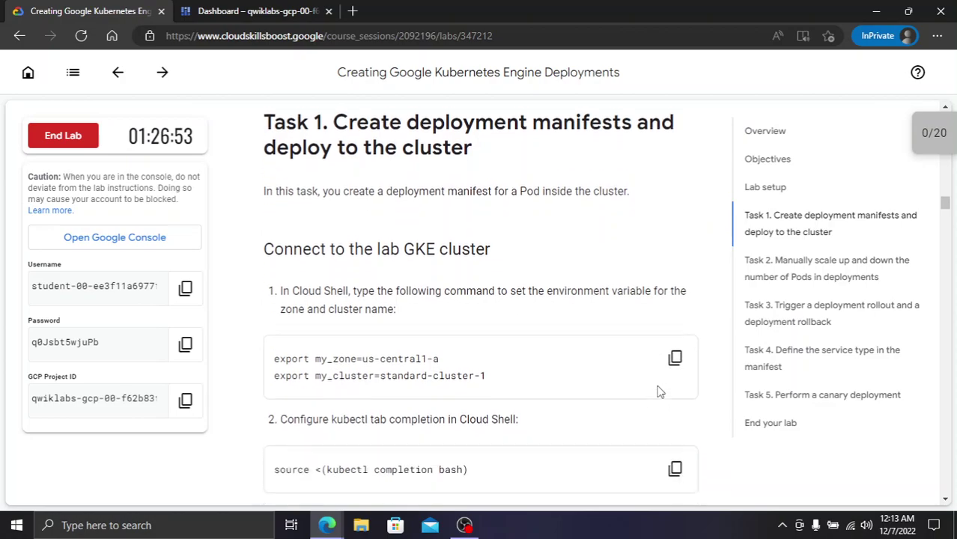
{"action": "left_click", "coordinate": [674, 352]}
{"action": "left_click", "coordinate": [233, 9]}
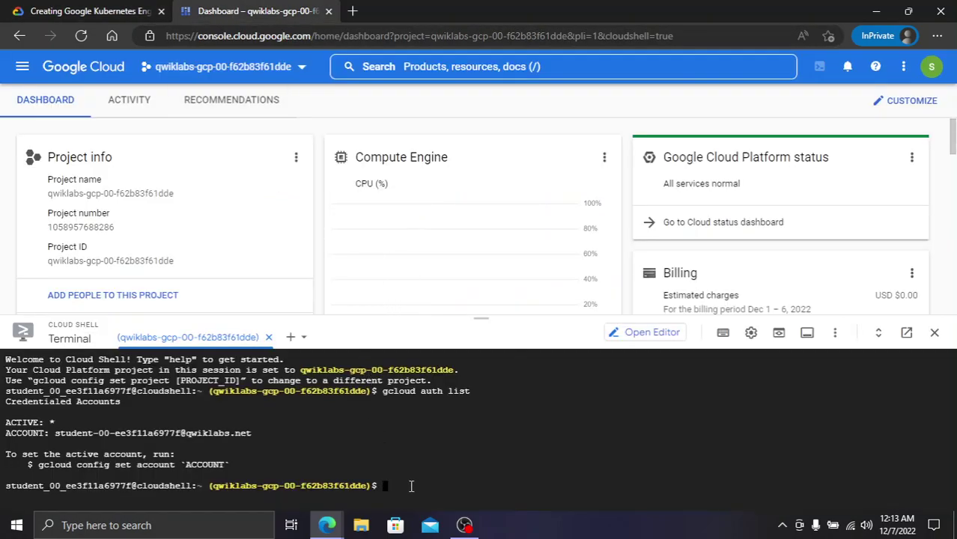
Run the zone and cluster export commands and enable kubectl bash completion in Cloud Shell
{"action": "key", "text": "ctrl+v"}
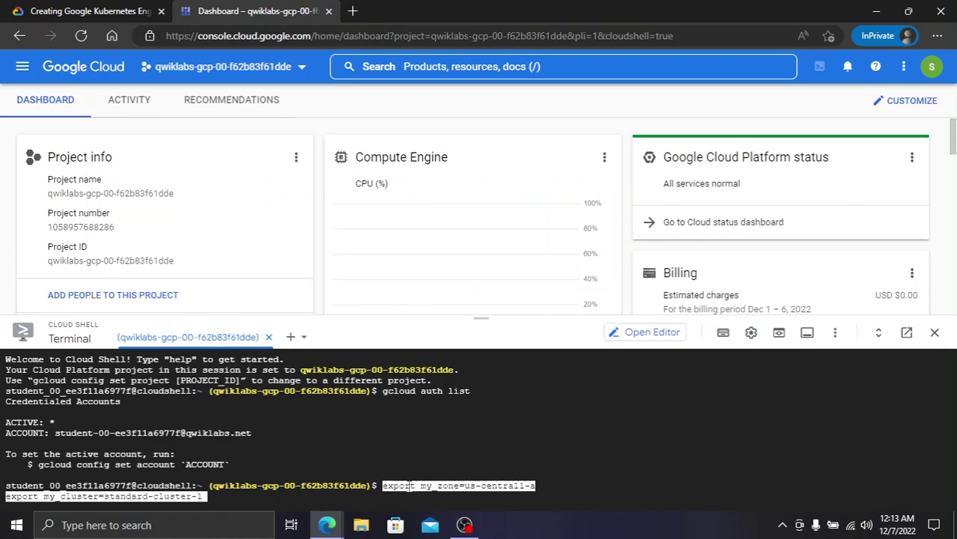
{"action": "key", "text": "Return"}
{"action": "left_click", "coordinate": [39, 9]}
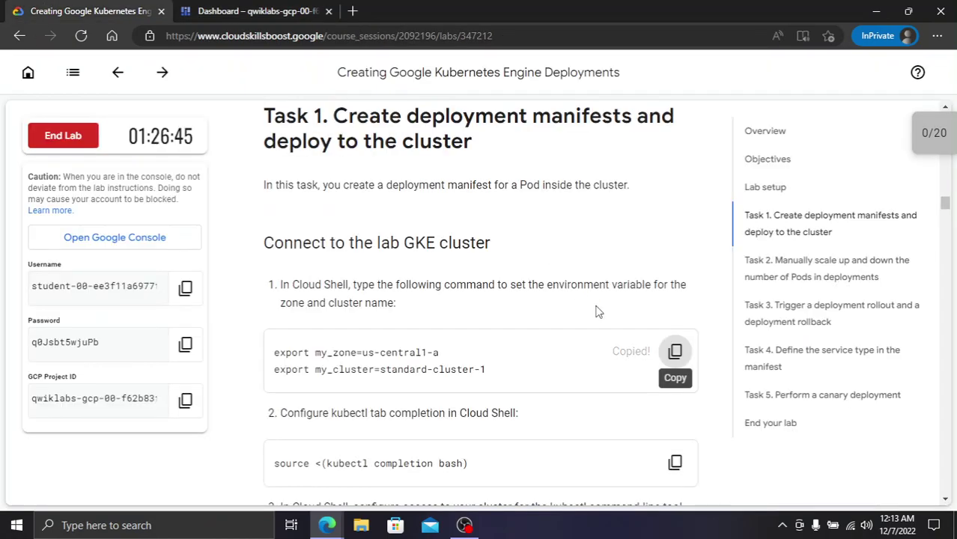
{"action": "scroll", "coordinate": [596, 311], "scroll_direction": "down", "scroll_amount": 2}
{"action": "left_click", "coordinate": [674, 342]}
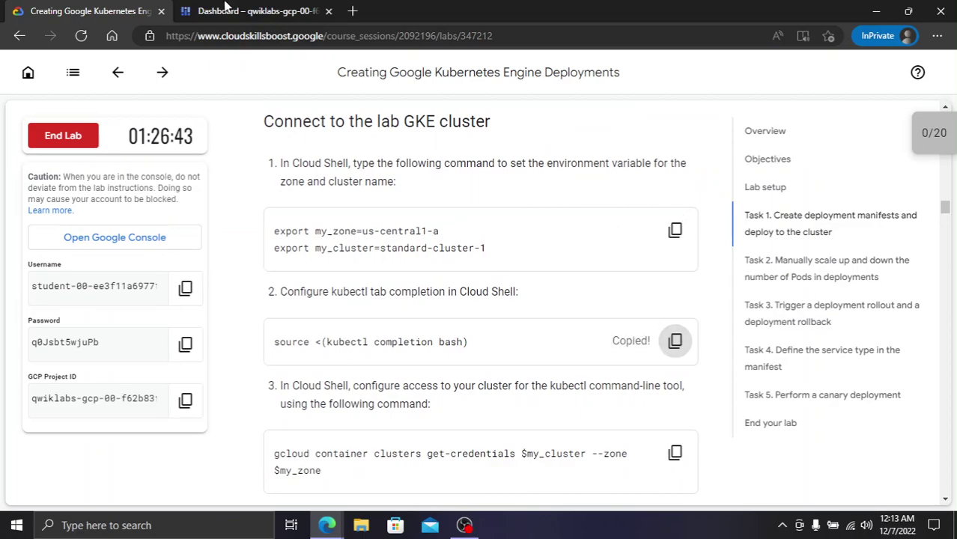
{"action": "left_click", "coordinate": [220, 9]}
{"action": "key", "text": "ctrl+v"}
{"action": "key", "text": "Return"}
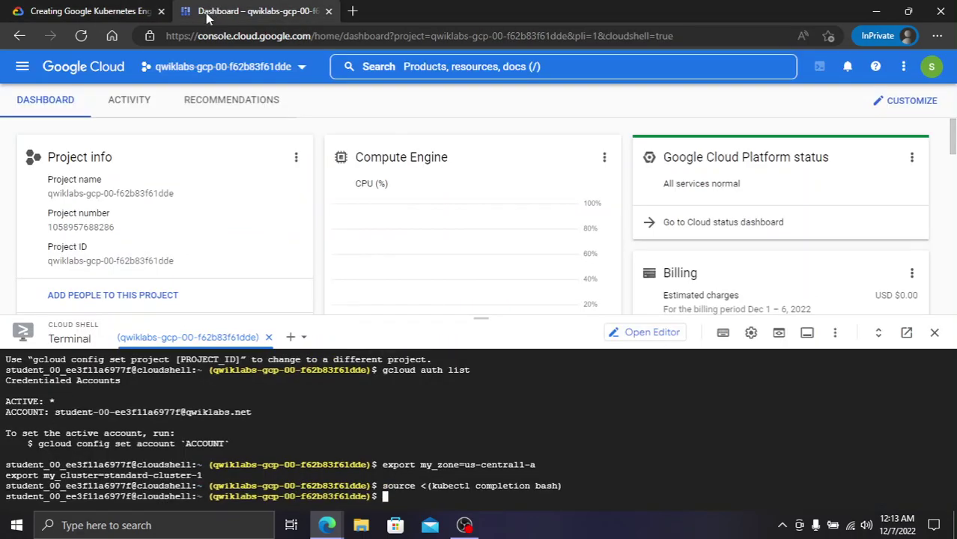
Fetch the cluster's kubectl credentials with the get-credentials command
{"action": "left_click", "coordinate": [22, 10]}
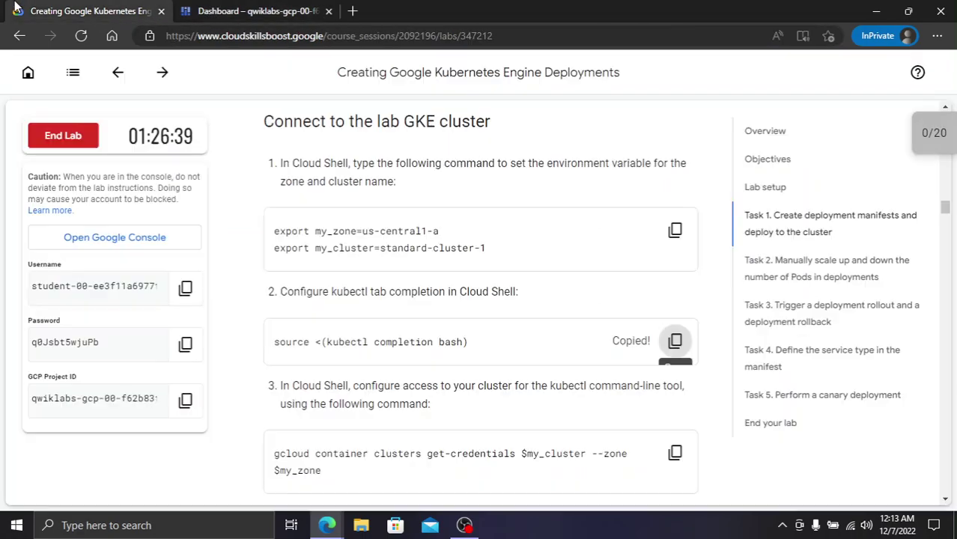
{"action": "scroll", "coordinate": [557, 376], "scroll_direction": "down", "scroll_amount": 2}
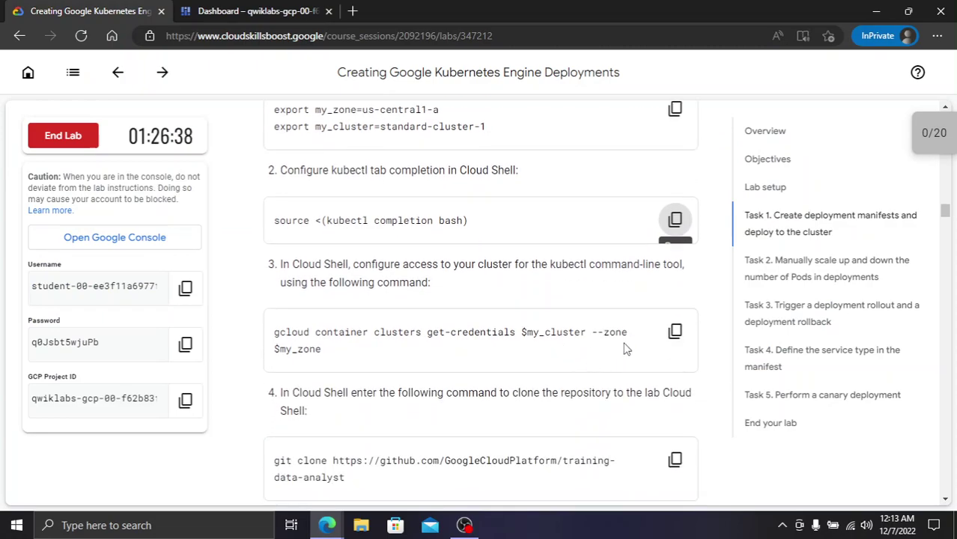
{"action": "left_click", "coordinate": [675, 332]}
{"action": "left_click", "coordinate": [223, 9]}
{"action": "key", "text": "ctrl+v"}
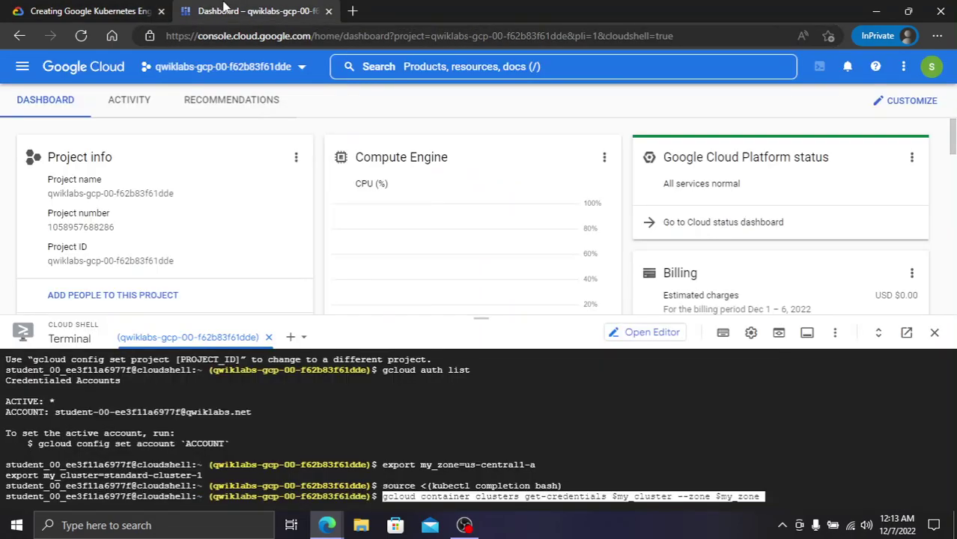
{"action": "key", "text": "Return"}
{"action": "key", "text": "ctrl+shift+Tab"}
Clone the training-data-analyst repository into Cloud Shell with git clone
{"action": "scroll", "coordinate": [566, 438], "scroll_direction": "down", "scroll_amount": 1}
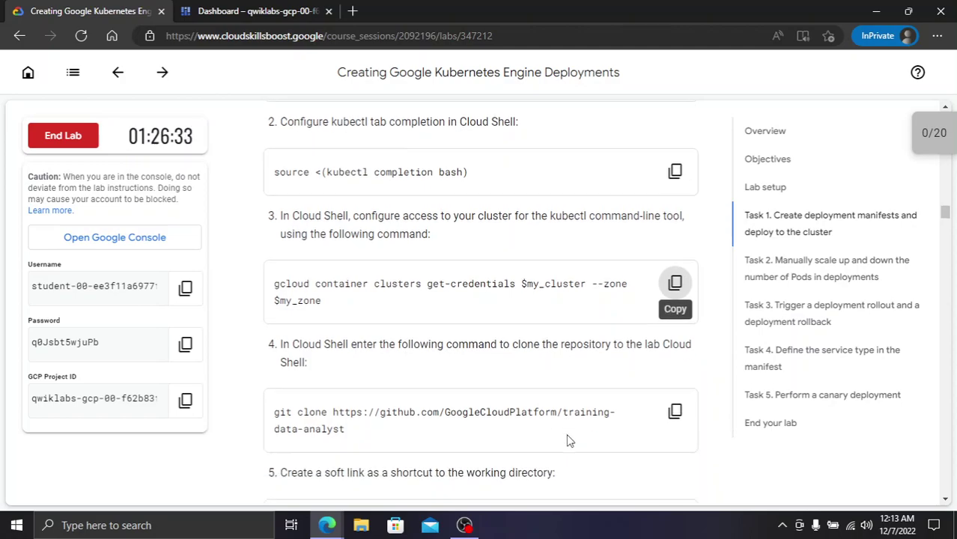
{"action": "left_click", "coordinate": [675, 399]}
{"action": "key", "text": "ctrl+Tab"}
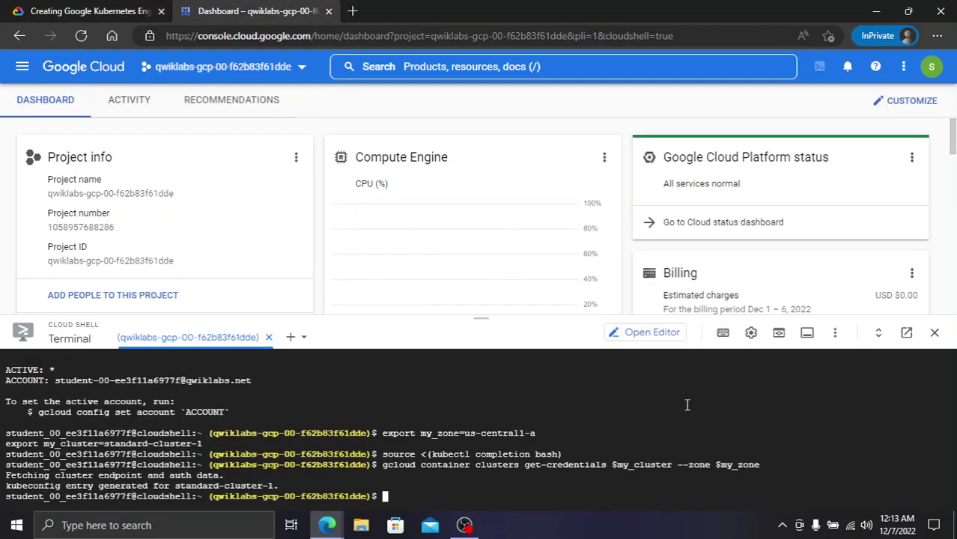
{"action": "key", "text": "ctrl+v"}
{"action": "key", "text": "Return"}
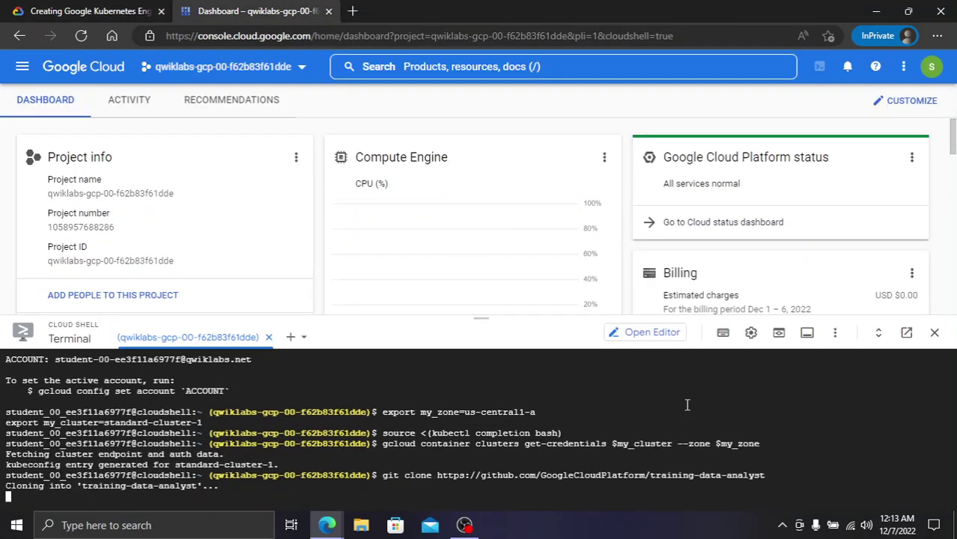
{"action": "key", "text": "ctrl+shift+Tab"}
Link ~/training-data-analyst/courses/ak8s/v1.1 to ~/ak8s with ln -s
{"action": "scroll", "coordinate": [670, 408], "scroll_direction": "down", "scroll_amount": 2}
{"action": "scroll", "coordinate": [670, 408], "scroll_direction": "down", "scroll_amount": 1}
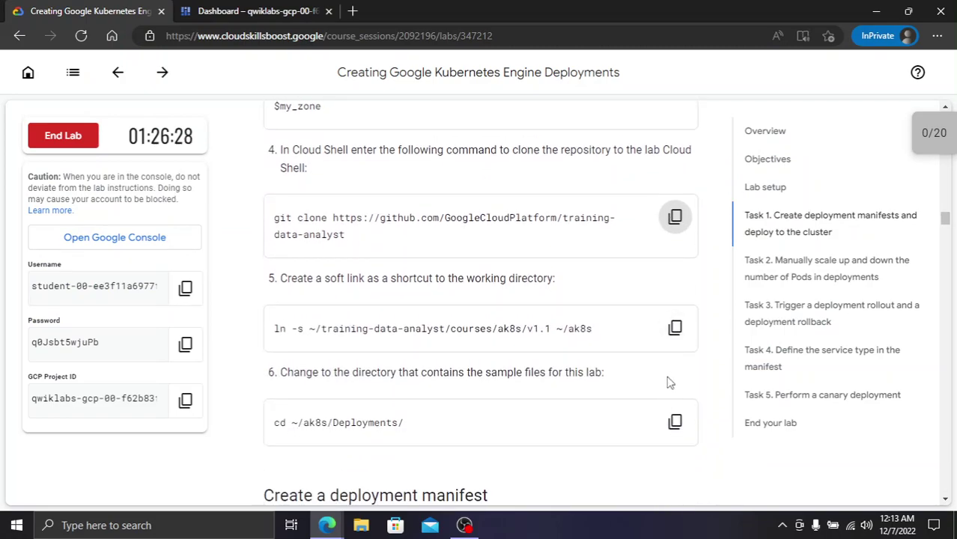
{"action": "left_click", "coordinate": [675, 333]}
{"action": "key", "text": "ctrl+Tab"}
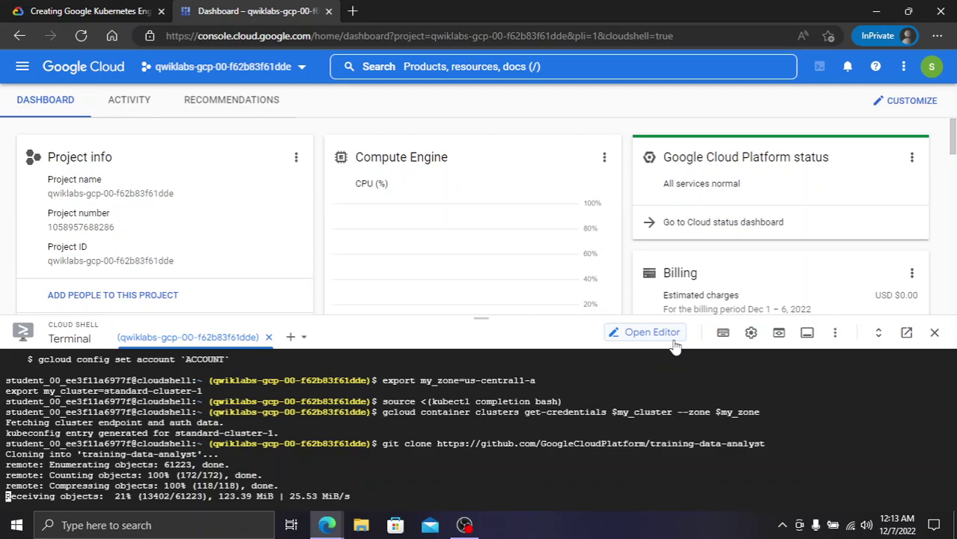
{"action": "key", "text": "ctrl+shift+Tab"}
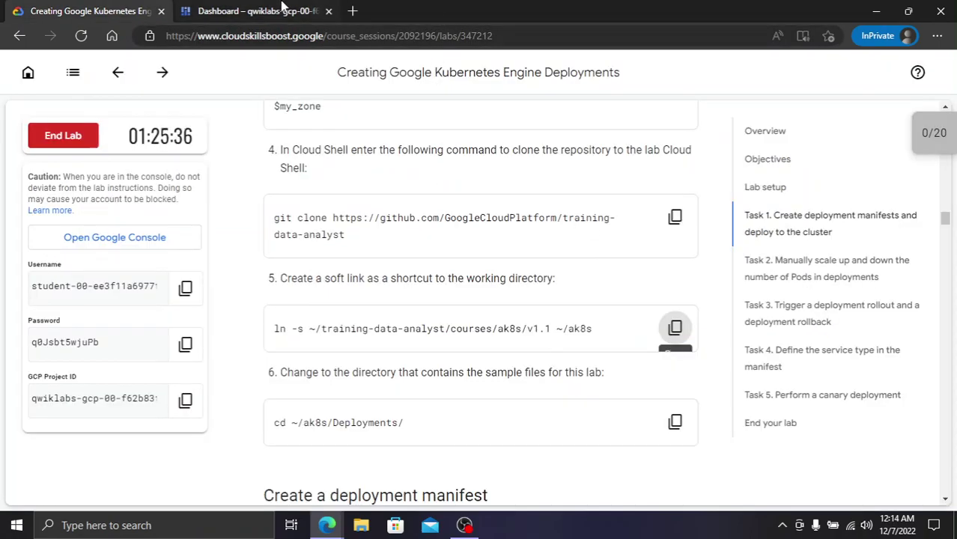
{"action": "left_click", "coordinate": [283, 8]}
{"action": "left_click", "coordinate": [131, 7]}
{"action": "left_click", "coordinate": [674, 328]}
{"action": "left_click", "coordinate": [277, 10]}
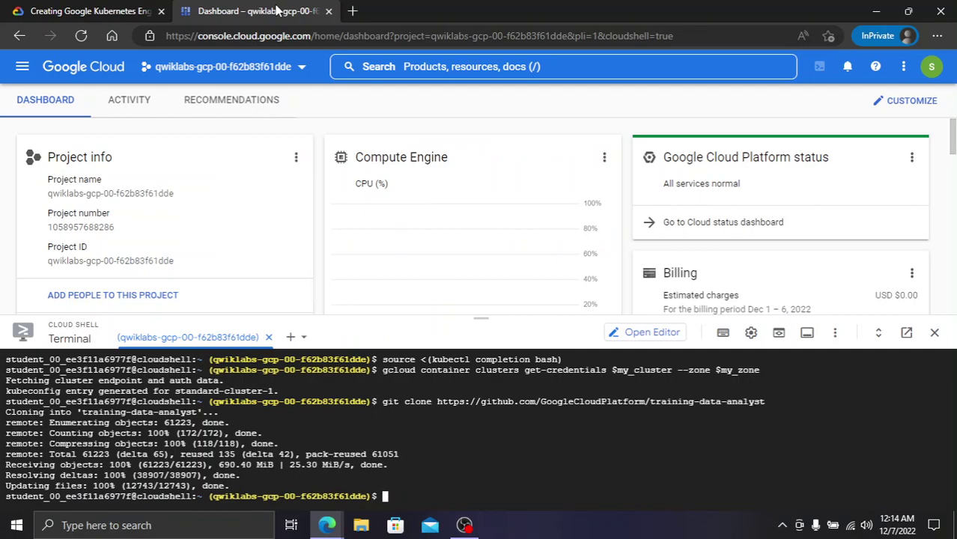
{"action": "key", "text": "ctrl+v"}
{"action": "key", "text": "Return"}
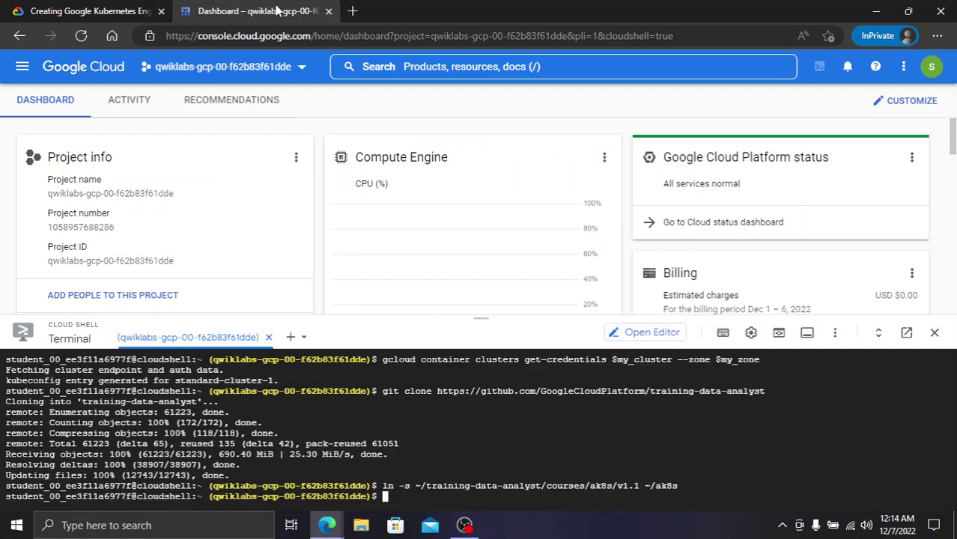
Run 'cd ~/ak8s/Deployments/' and scroll to the nginx-deployment.yaml manifest step
{"action": "left_click", "coordinate": [13, 6]}
{"action": "left_click", "coordinate": [661, 424]}
{"action": "key", "text": "ctrl+Tab"}
{"action": "key", "text": "ctrl+v"}
{"action": "key", "text": "Return"}
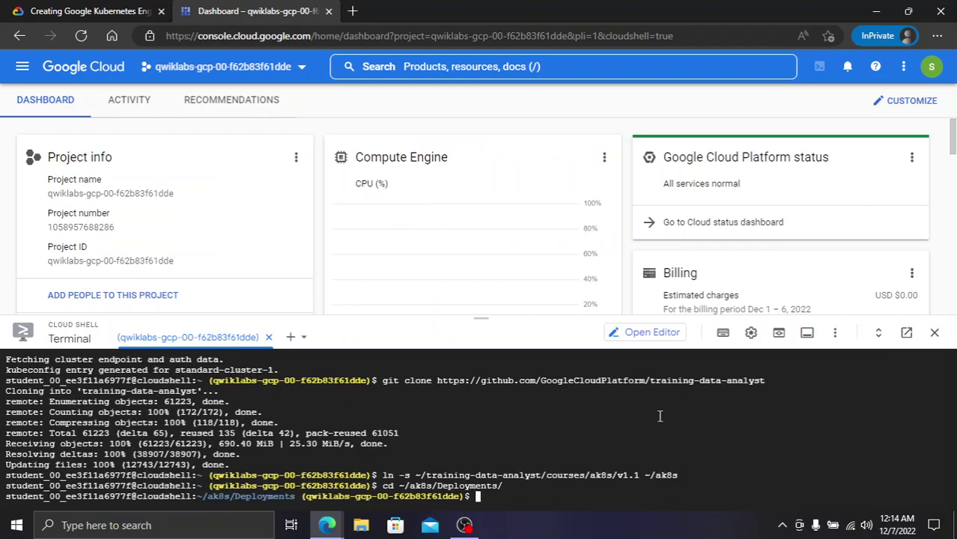
{"action": "key", "text": "ctrl+Tab"}
{"action": "scroll", "coordinate": [565, 358], "scroll_direction": "down", "scroll_amount": 5}
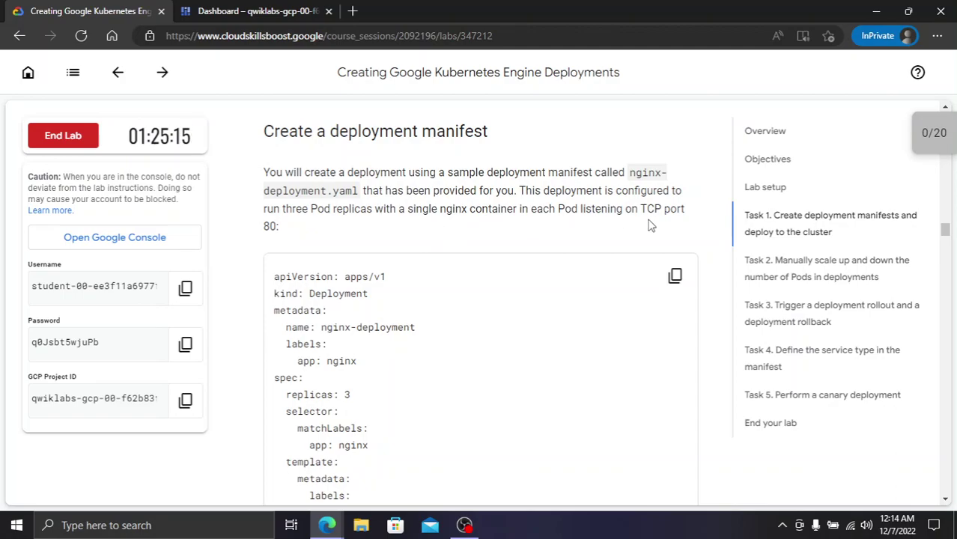
Create nginx-deployment by running kubectl apply -f ./nginx-deployment.yaml in Cloud Shell
{"action": "scroll", "coordinate": [425, 304], "scroll_direction": "down", "scroll_amount": 3}
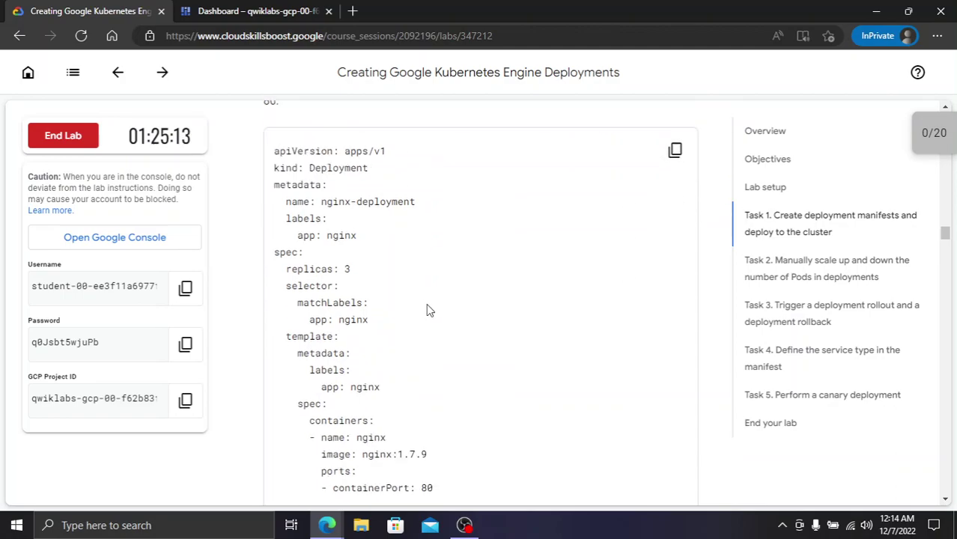
{"action": "scroll", "coordinate": [425, 303], "scroll_direction": "down", "scroll_amount": 1}
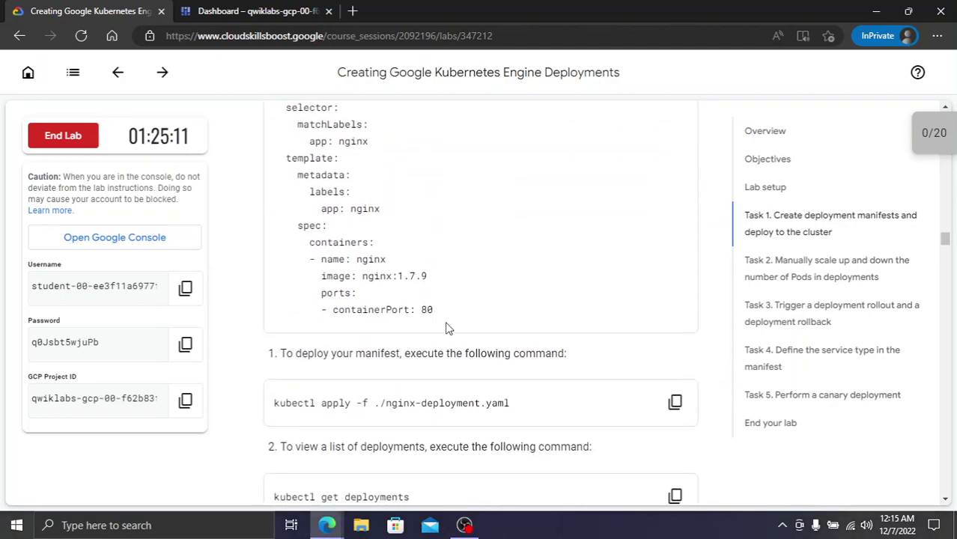
{"action": "scroll", "coordinate": [448, 327], "scroll_direction": "up", "scroll_amount": 5}
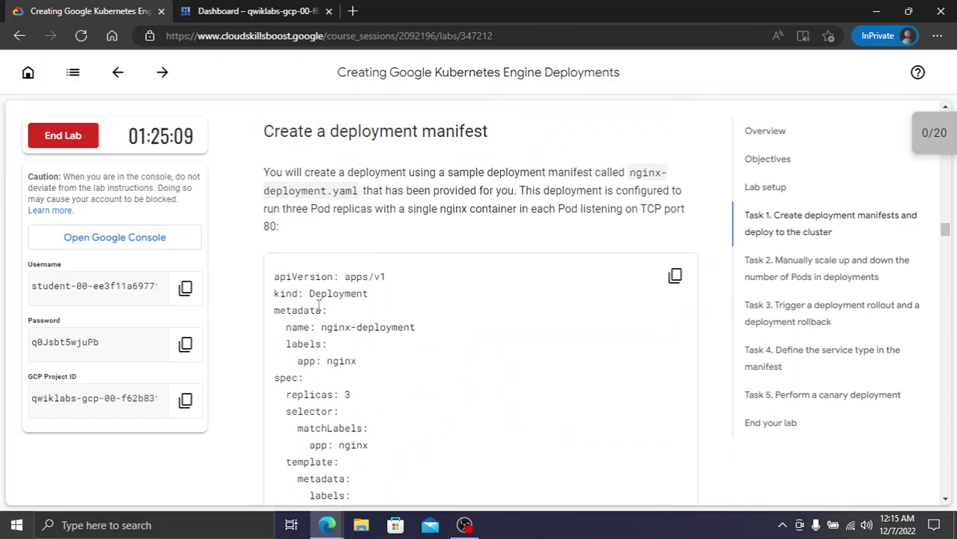
{"action": "left_click_drag", "start_coordinate": [277, 276], "coordinate": [321, 394]}
{"action": "scroll", "coordinate": [322, 395], "scroll_direction": "down", "scroll_amount": 5}
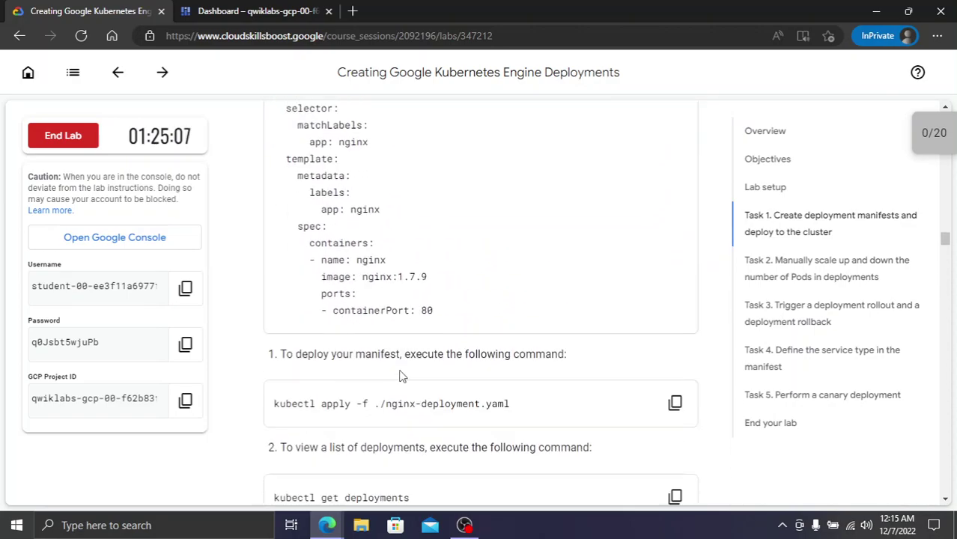
{"action": "scroll", "coordinate": [546, 358], "scroll_direction": "down", "scroll_amount": 2}
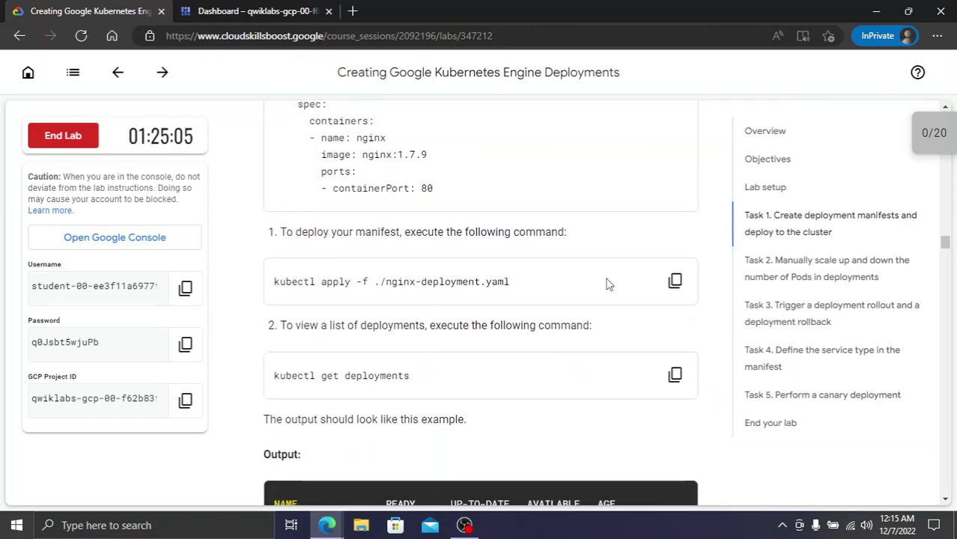
{"action": "left_click", "coordinate": [675, 280]}
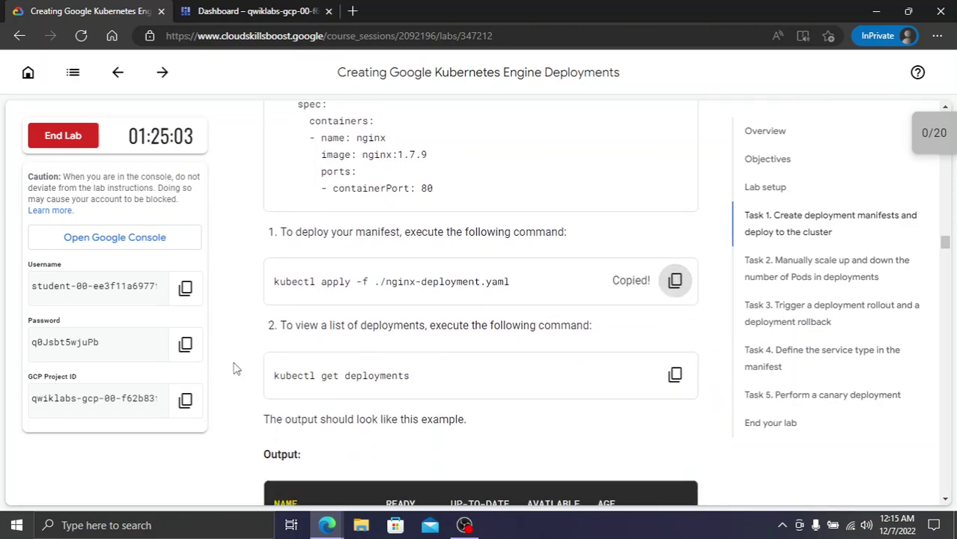
{"action": "key", "text": "ctrl+Tab"}
{"action": "key", "text": "ctrl+v"}
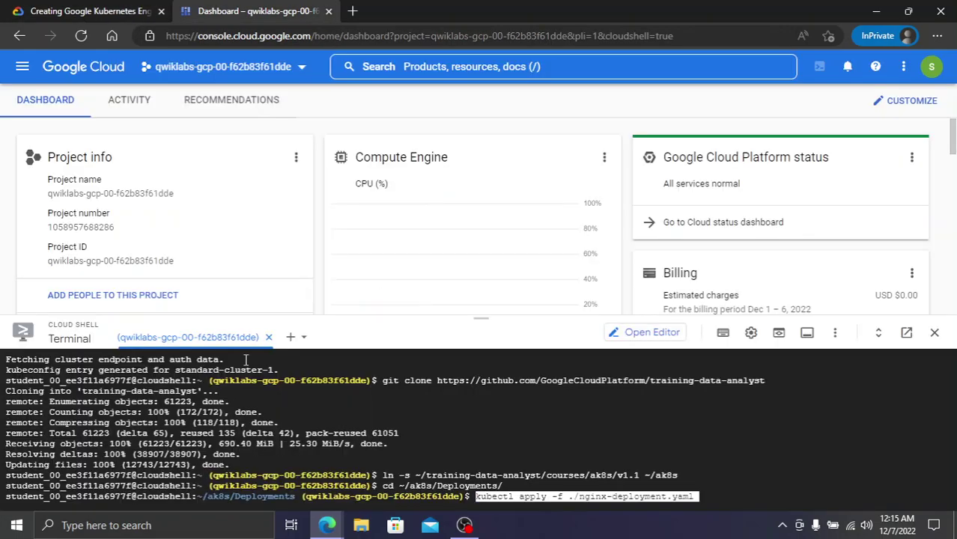
{"action": "key", "text": "Return"}
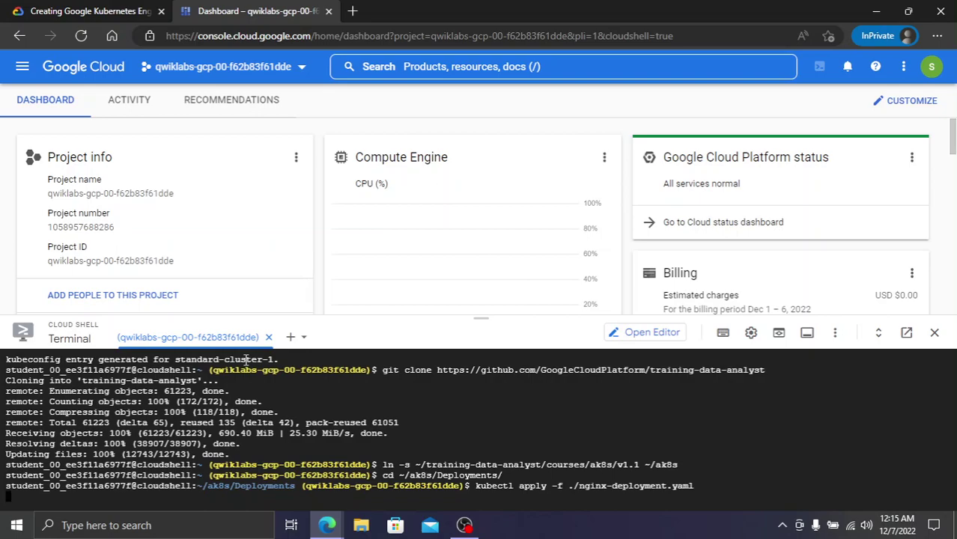
Run kubectl get deployments, which lists nginx-deployment at 0/3 ready
{"action": "key", "text": "ctrl+Tab"}
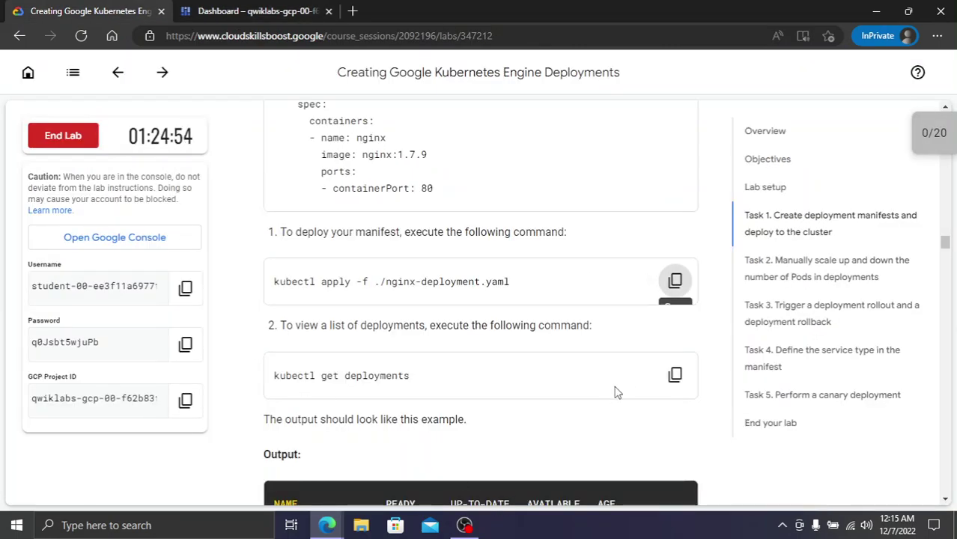
{"action": "left_click", "coordinate": [675, 375]}
{"action": "key", "text": "ctrl+Tab"}
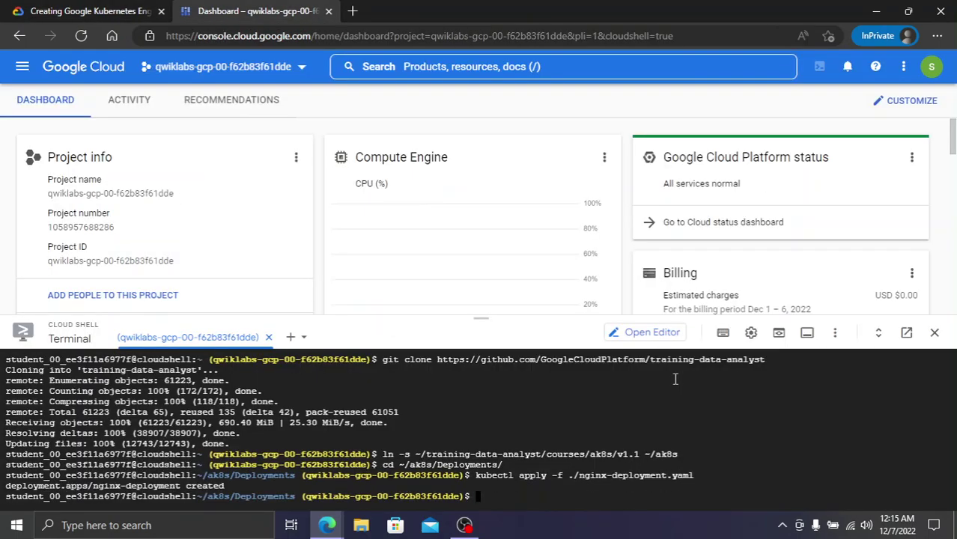
{"action": "key", "text": "ctrl+v"}
{"action": "key", "text": "Return"}
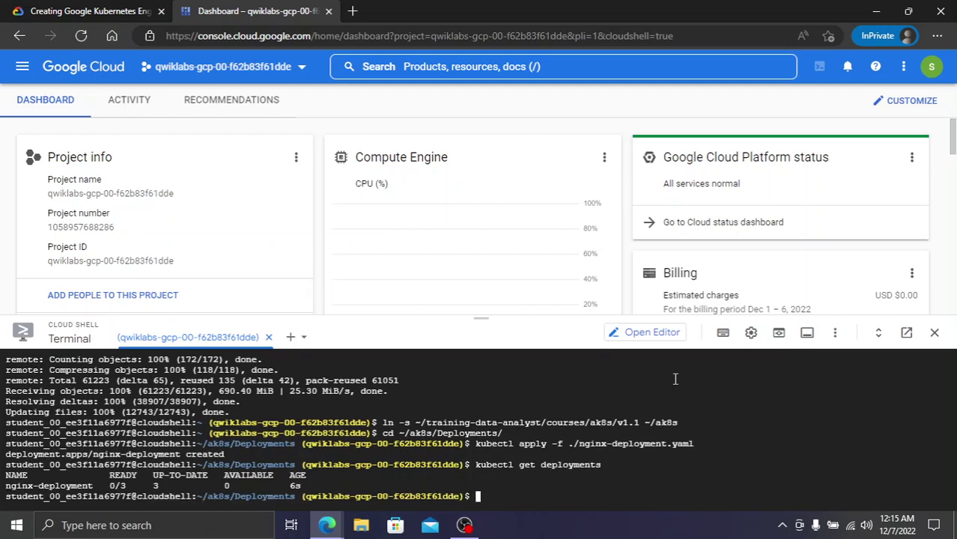
Rerun kubectl get deployments until nginx-deployment shows 3/3 ready and 3 available
{"action": "key", "text": "ctrl+Tab"}
{"action": "scroll", "coordinate": [655, 382], "scroll_direction": "down", "scroll_amount": 3}
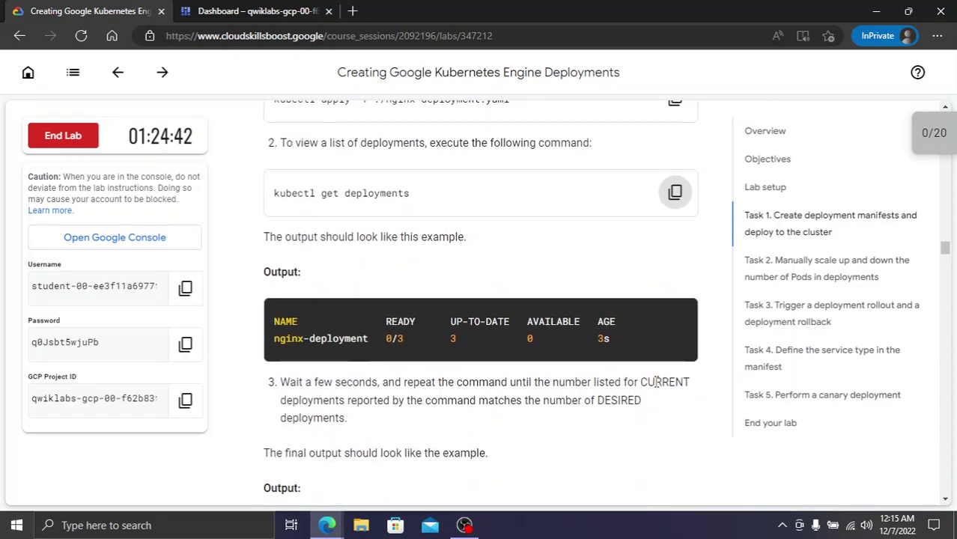
{"action": "key", "text": "ctrl+Tab"}
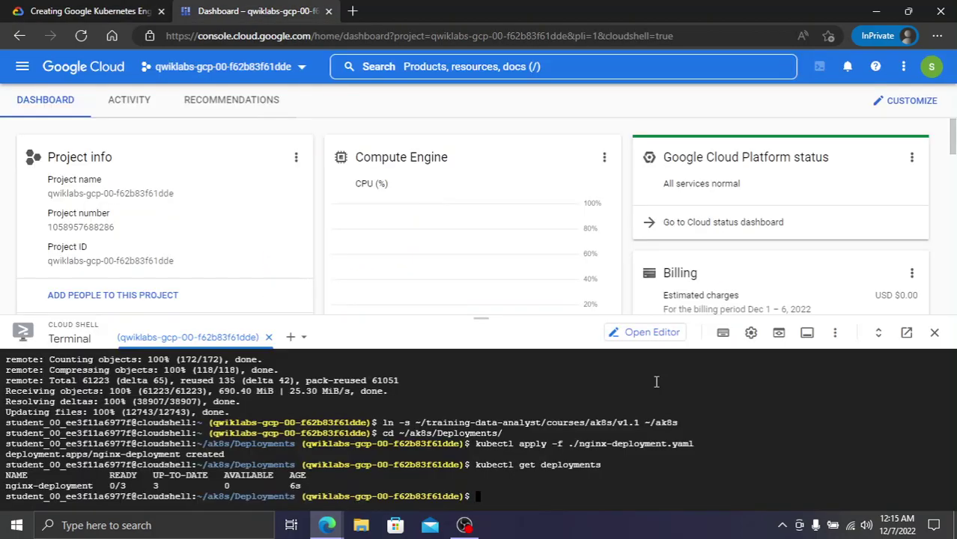
{"action": "key", "text": "ctrl+Tab"}
{"action": "scroll", "coordinate": [569, 368], "scroll_direction": "down", "scroll_amount": 2}
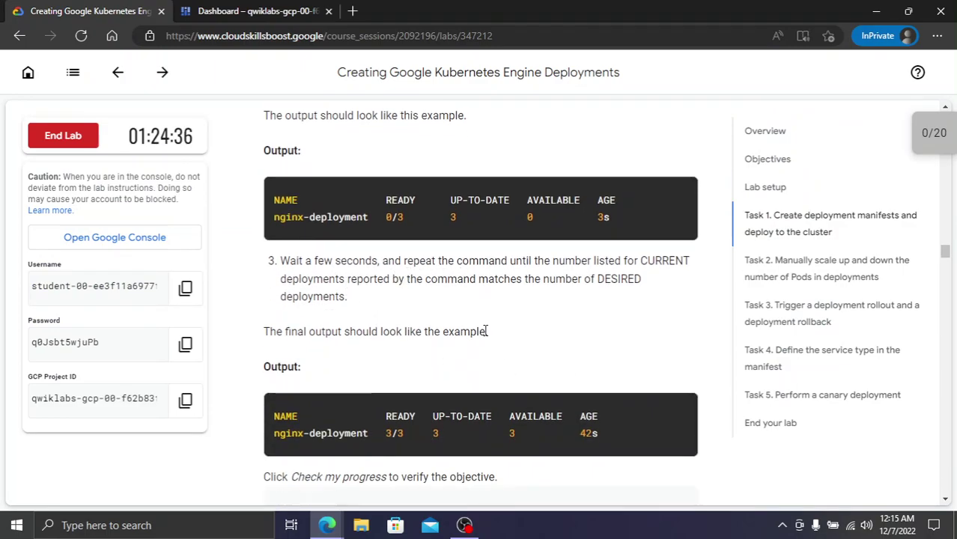
{"action": "key", "text": "ctrl+Tab"}
{"action": "key", "text": "ctrl+v"}
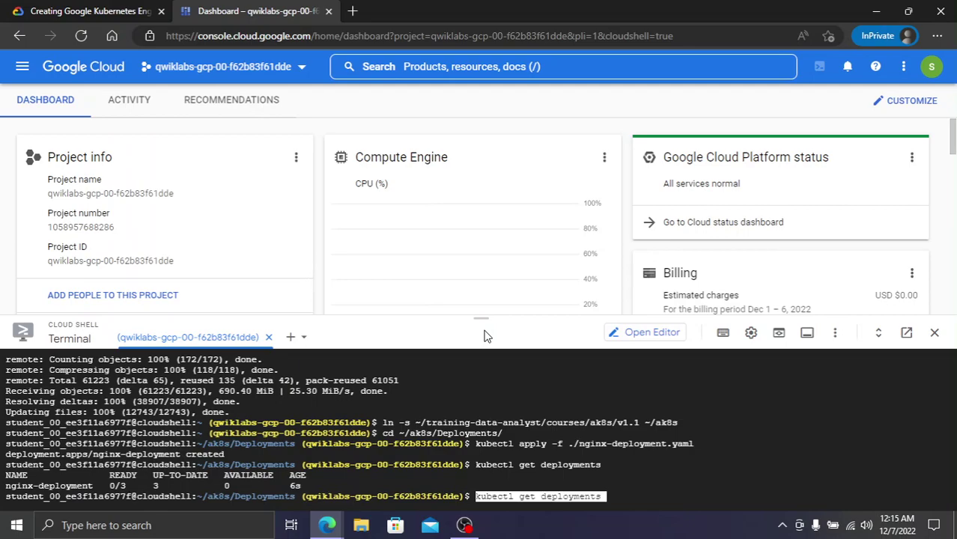
{"action": "key", "text": "Return"}
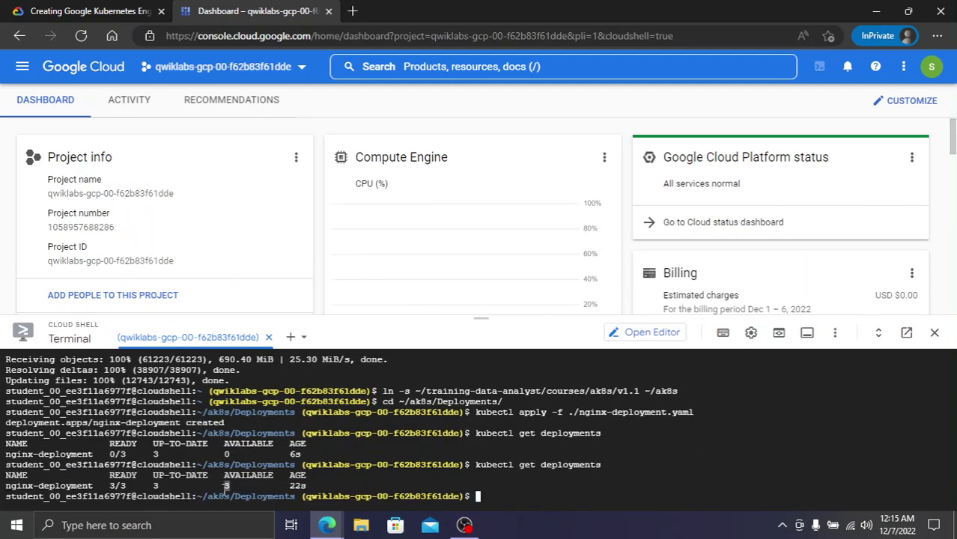
{"action": "key", "text": "ctrl+Tab"}
Check Task 1 progress until 'Create and deploy manifest nginx deployment' is completed (score 5/20)
{"action": "scroll", "coordinate": [479, 439], "scroll_direction": "down", "scroll_amount": 1}
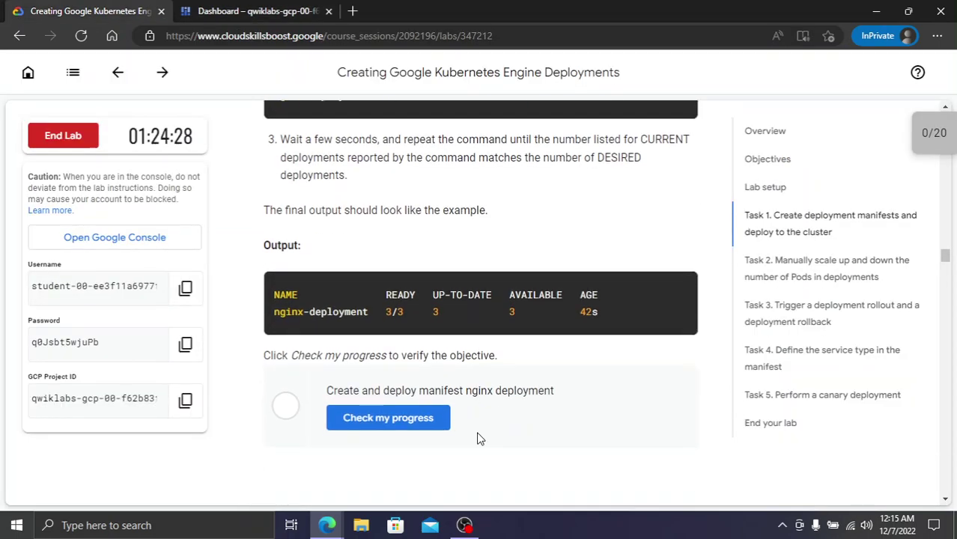
{"action": "left_click", "coordinate": [401, 418]}
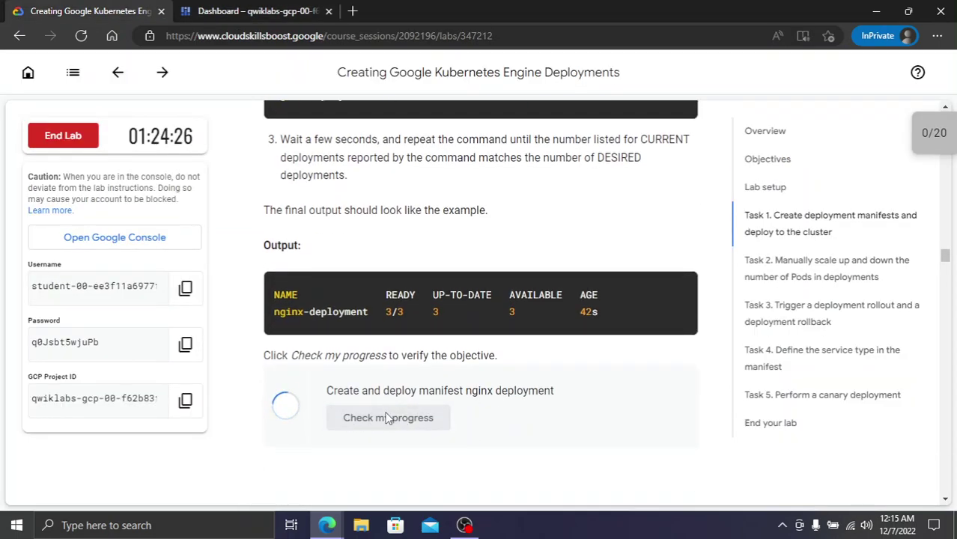
{"action": "left_click", "coordinate": [421, 426]}
{"action": "scroll", "coordinate": [464, 396], "scroll_direction": "down", "scroll_amount": 4}
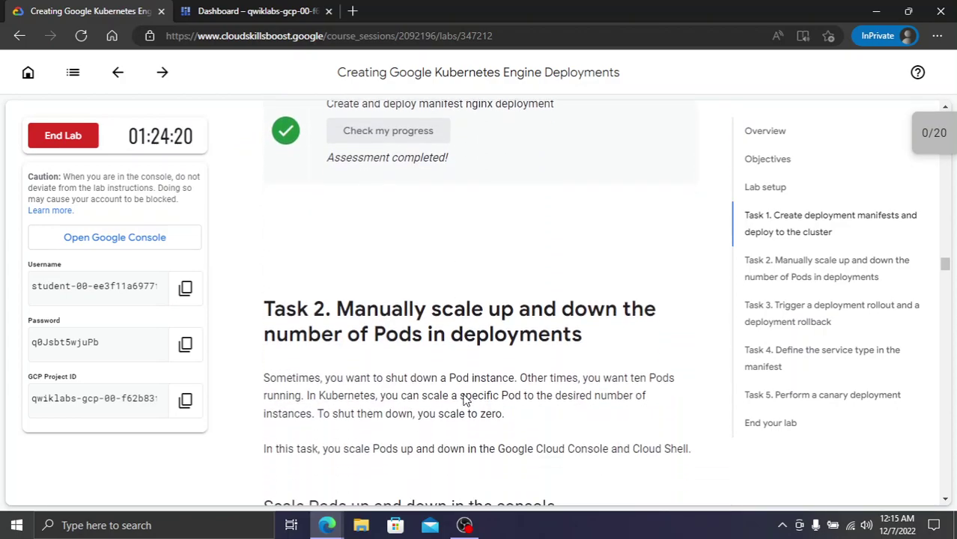
{"action": "scroll", "coordinate": [461, 397], "scroll_direction": "down", "scroll_amount": 1}
{"action": "scroll", "coordinate": [682, 297], "scroll_direction": "down", "scroll_amount": 2}
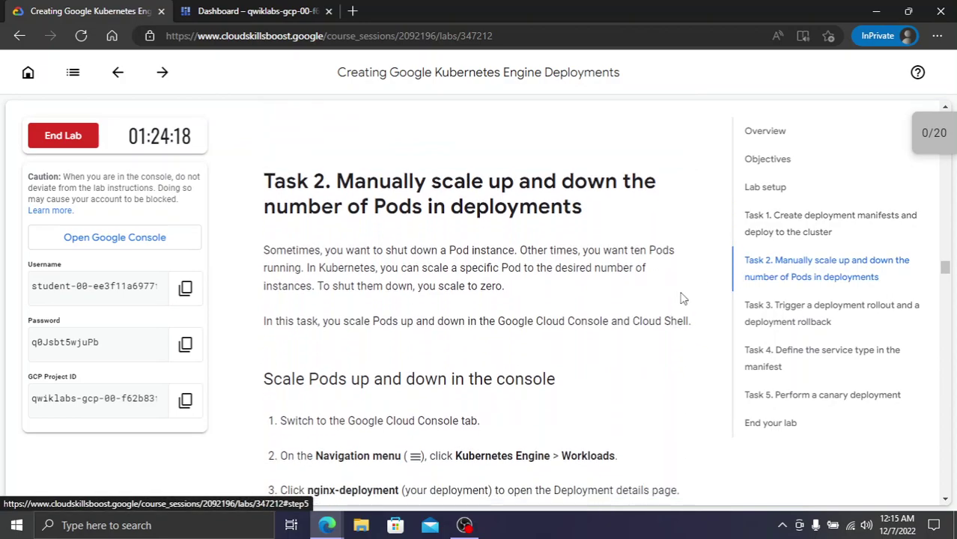
{"action": "scroll", "coordinate": [307, 357], "scroll_direction": "down", "scroll_amount": 1}
{"action": "scroll", "coordinate": [307, 357], "scroll_direction": "down", "scroll_amount": 1}
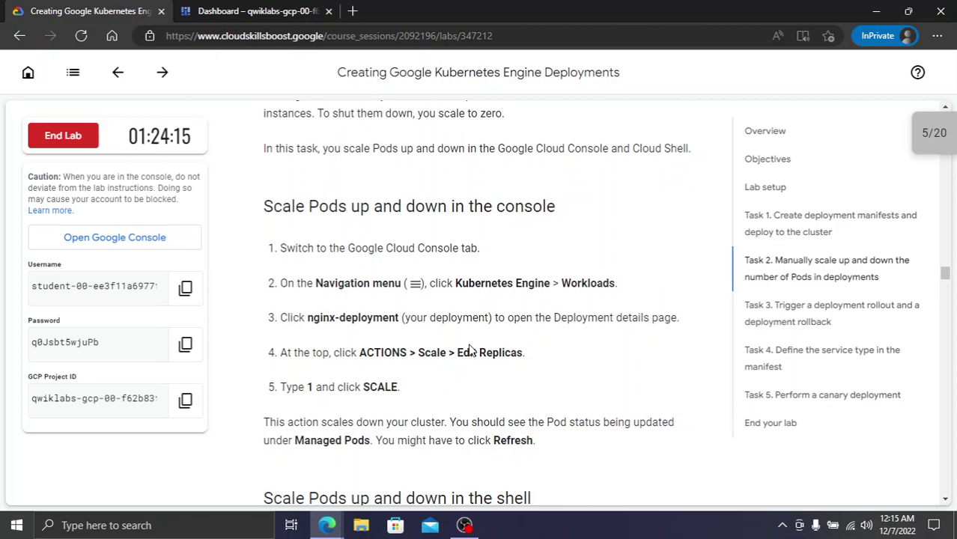
Go to Kubernetes Engine > Workloads, where nginx-deployment shows OK with 3/3 Pods
{"action": "left_click", "coordinate": [320, 8]}
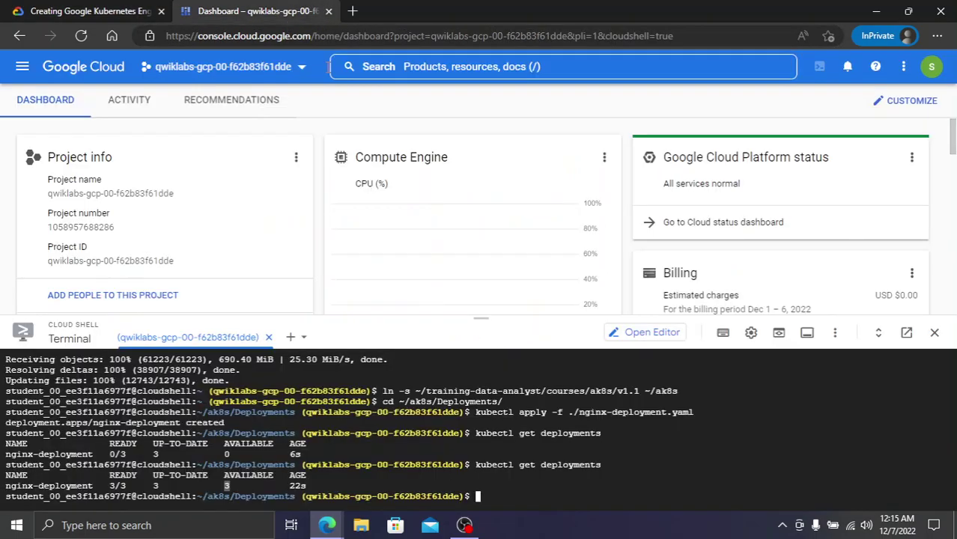
{"action": "left_click", "coordinate": [22, 67]}
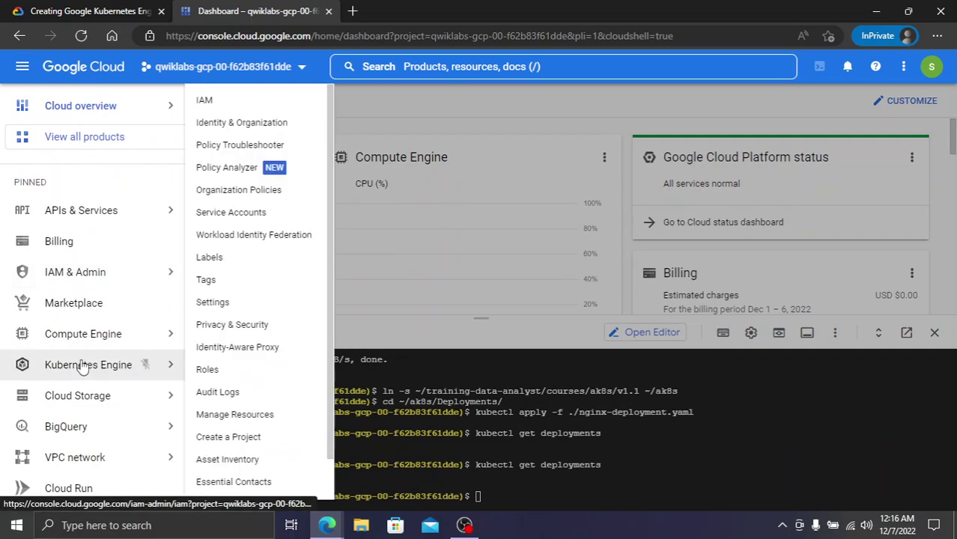
{"action": "mouse_move", "coordinate": [85, 365]}
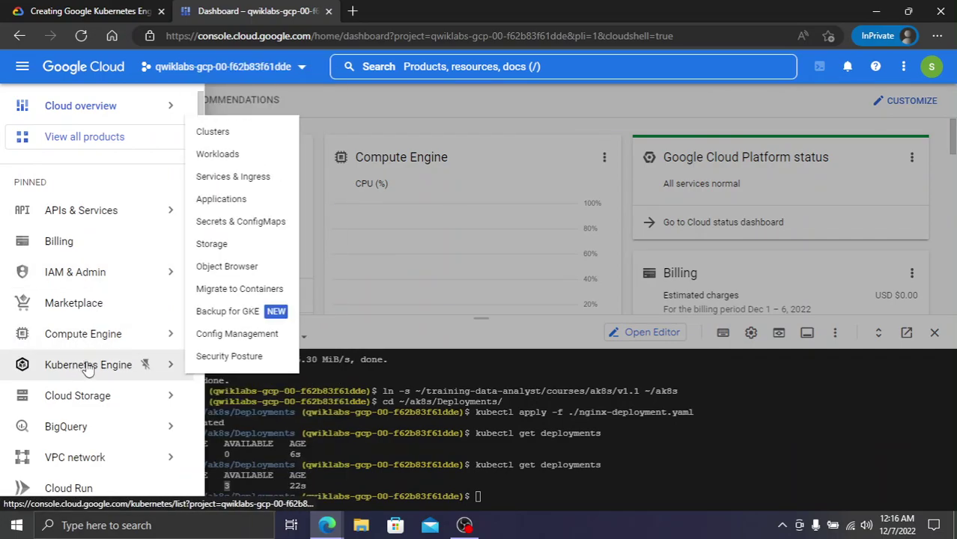
{"action": "left_click", "coordinate": [234, 156]}
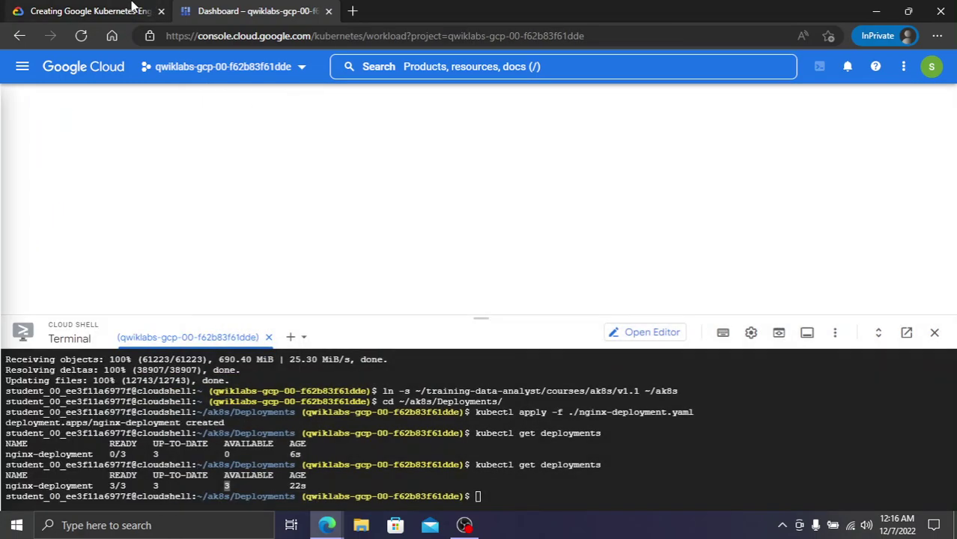
{"action": "left_click", "coordinate": [132, 9]}
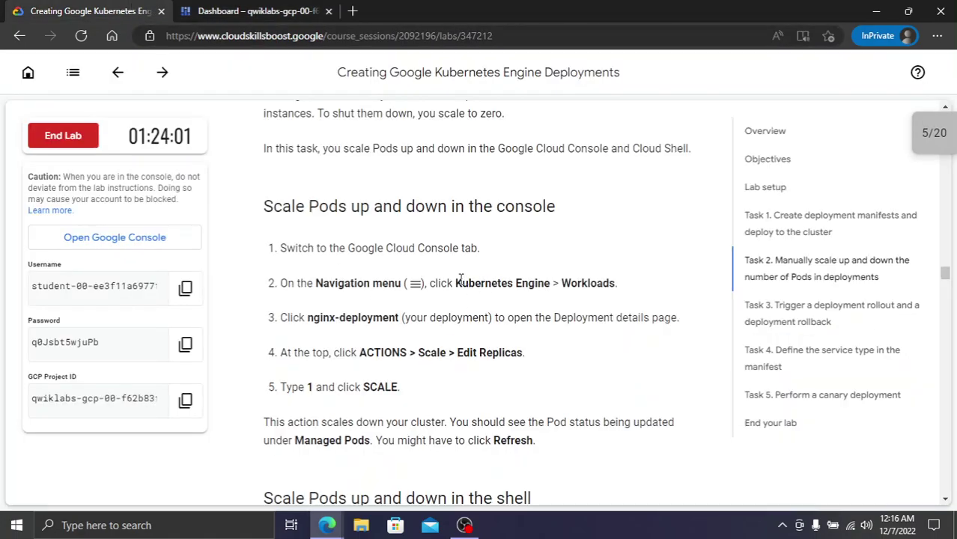
{"action": "left_click_drag", "start_coordinate": [460, 278], "coordinate": [621, 283]}
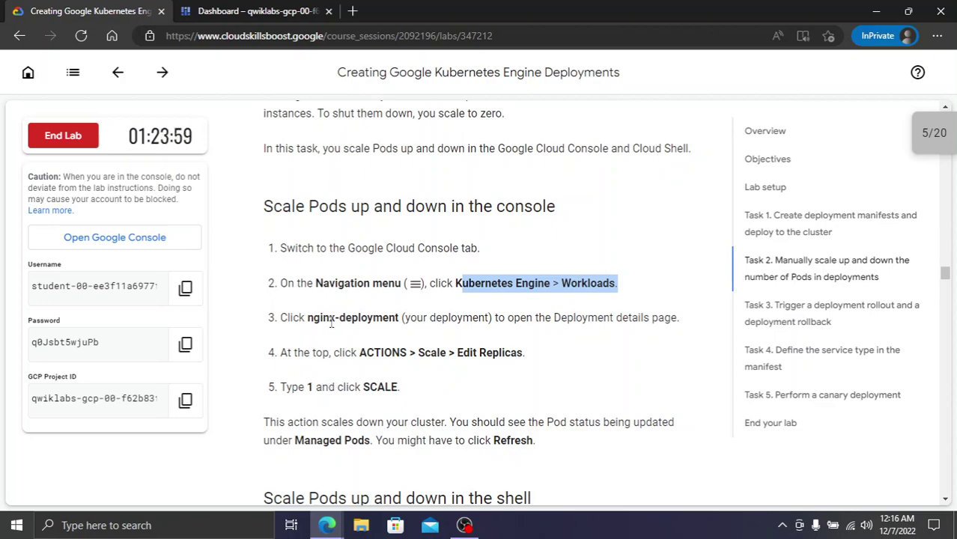
{"action": "left_click_drag", "start_coordinate": [307, 320], "coordinate": [405, 323]}
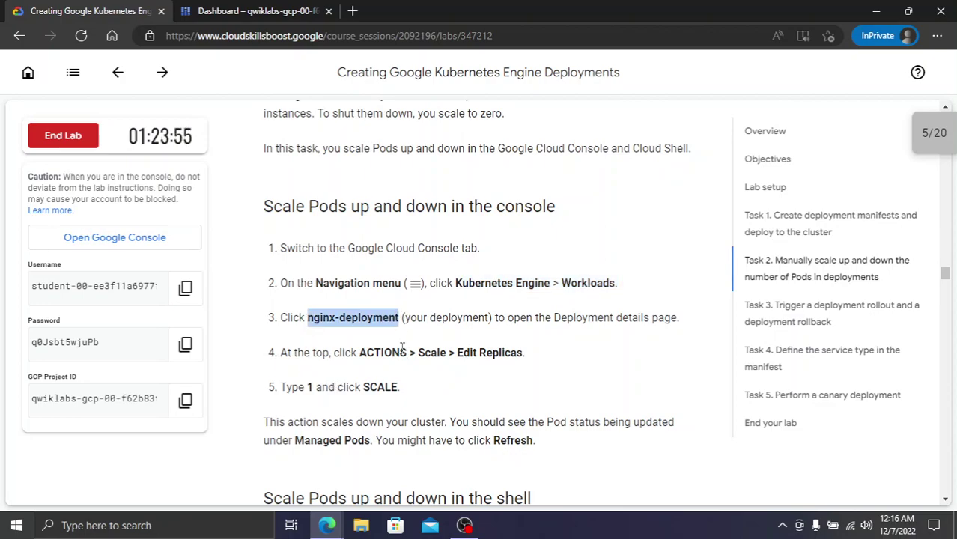
{"action": "left_click", "coordinate": [234, 10]}
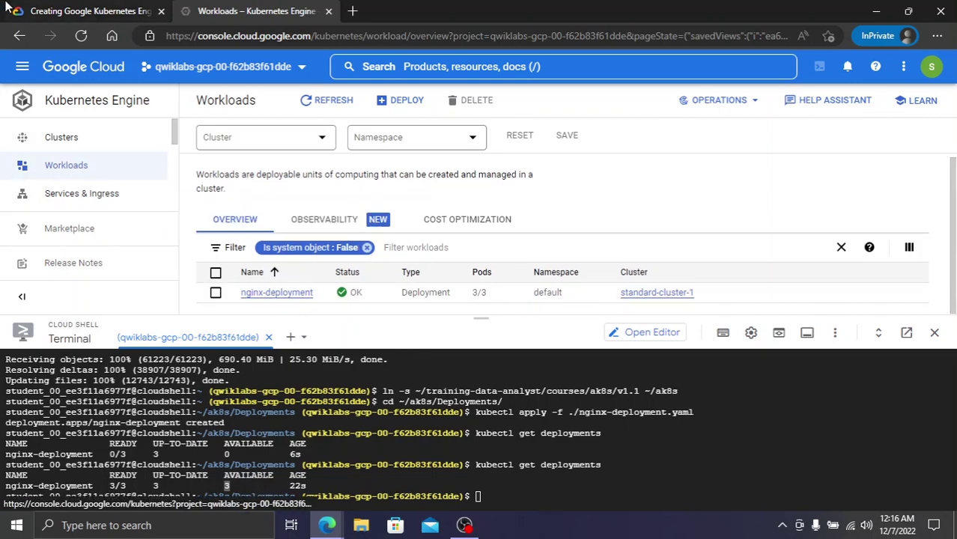
Drag the Cloud Shell divider down to shrink the terminal to a thin strip
{"action": "left_click", "coordinate": [56, 11]}
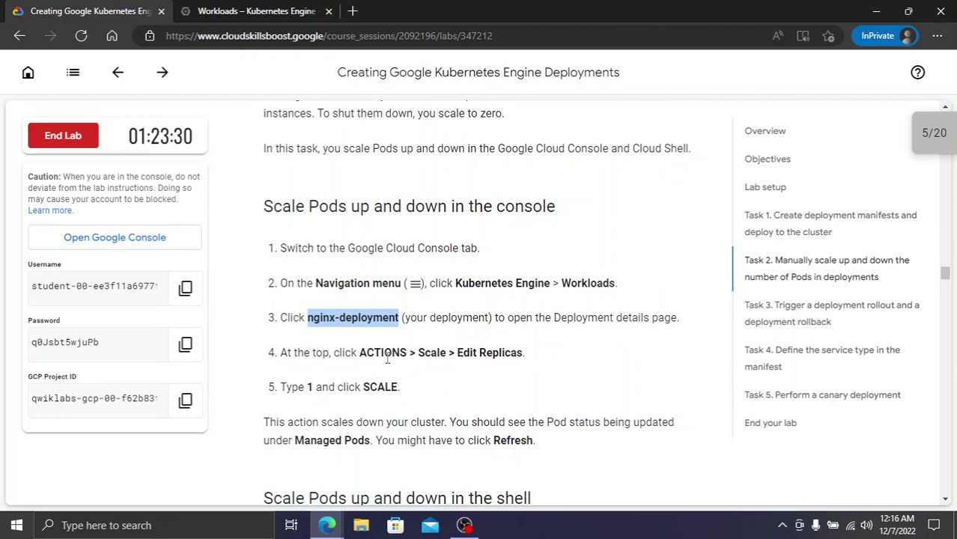
{"action": "left_click", "coordinate": [272, 7]}
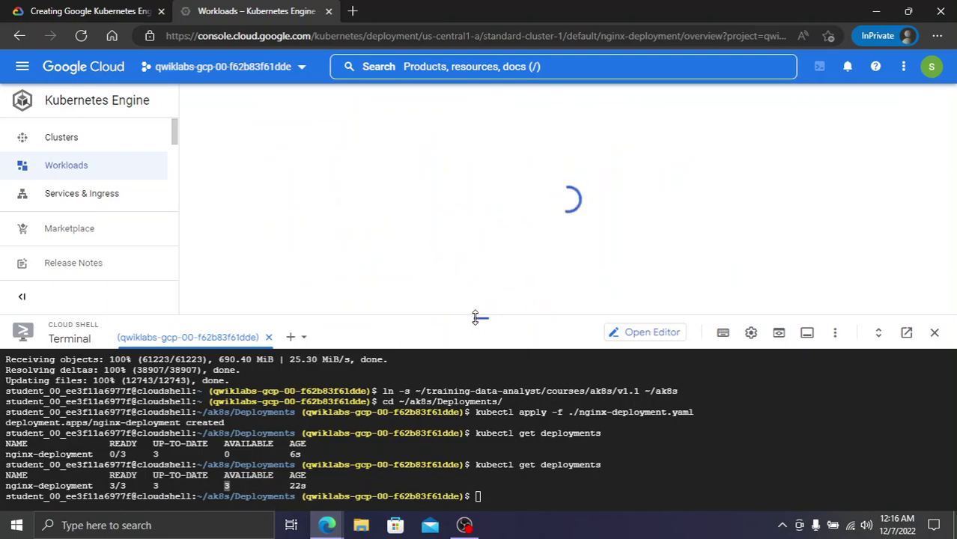
{"action": "left_click_drag", "start_coordinate": [479, 317], "coordinate": [449, 447]}
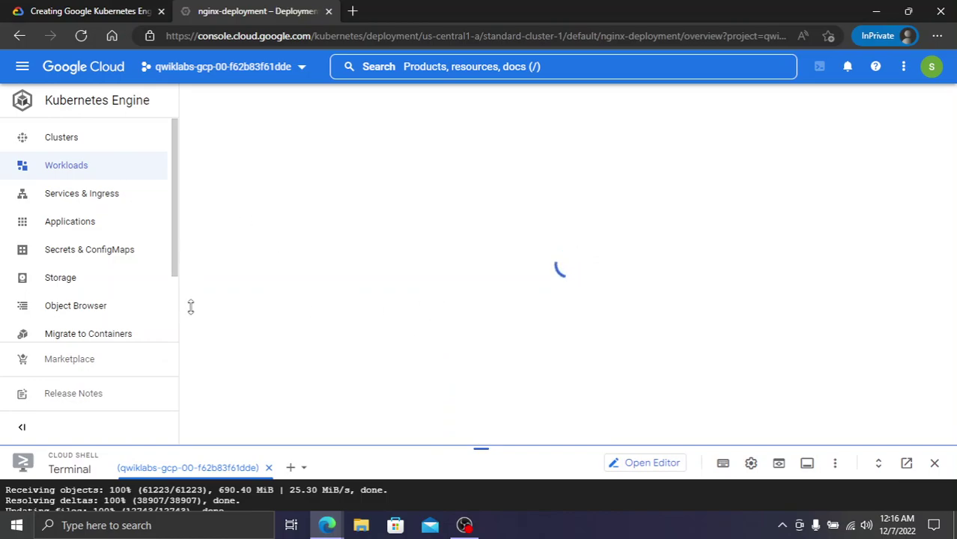
Open and close nginx-deployment's More actions menu, return to Workloads, then view Task 2's steps
{"action": "left_click", "coordinate": [83, 11]}
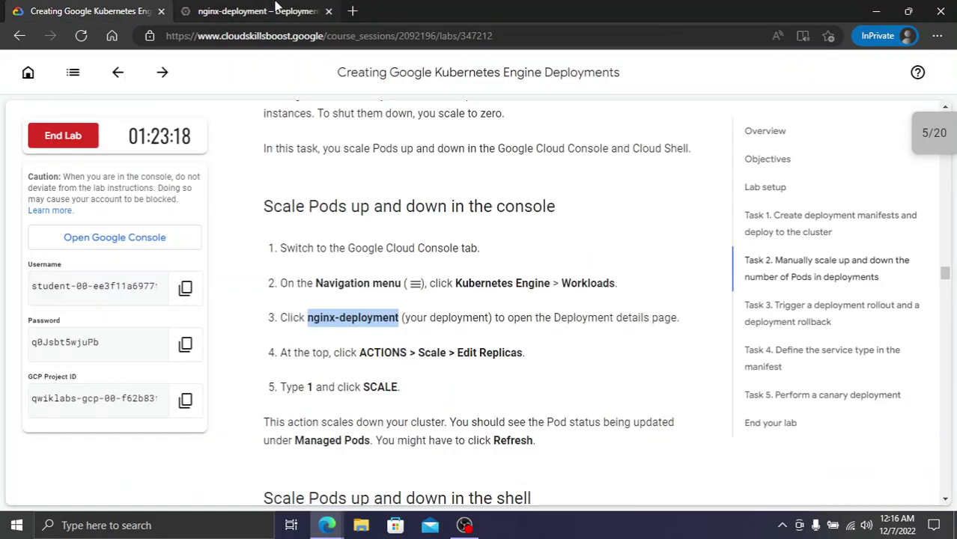
{"action": "left_click", "coordinate": [247, 11]}
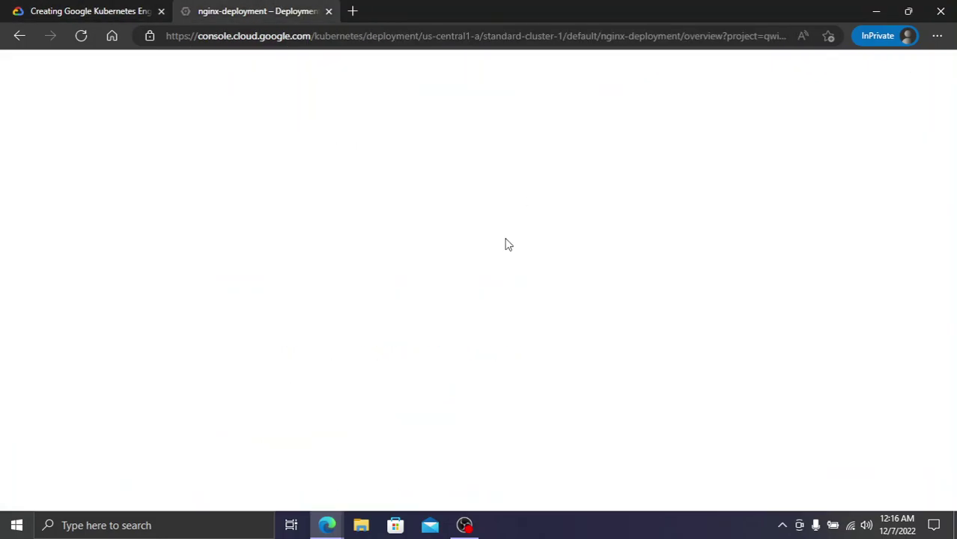
{"action": "left_click", "coordinate": [82, 9]}
{"action": "left_click", "coordinate": [225, 9]}
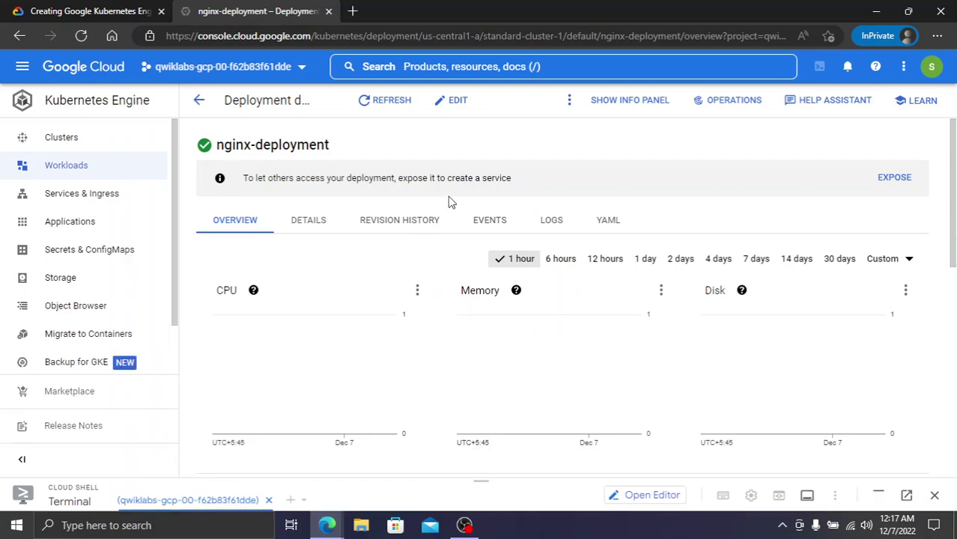
{"action": "left_click", "coordinate": [570, 104]}
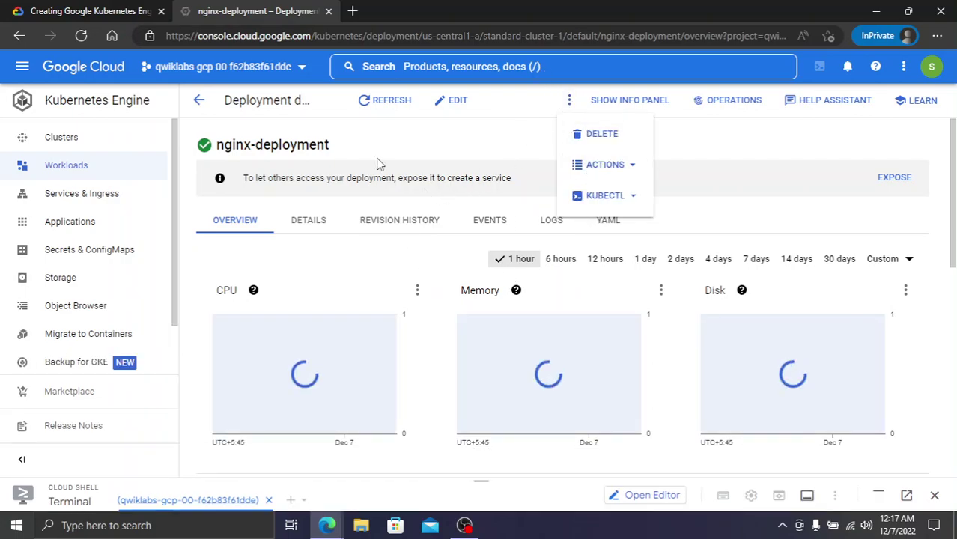
{"action": "left_click", "coordinate": [199, 103]}
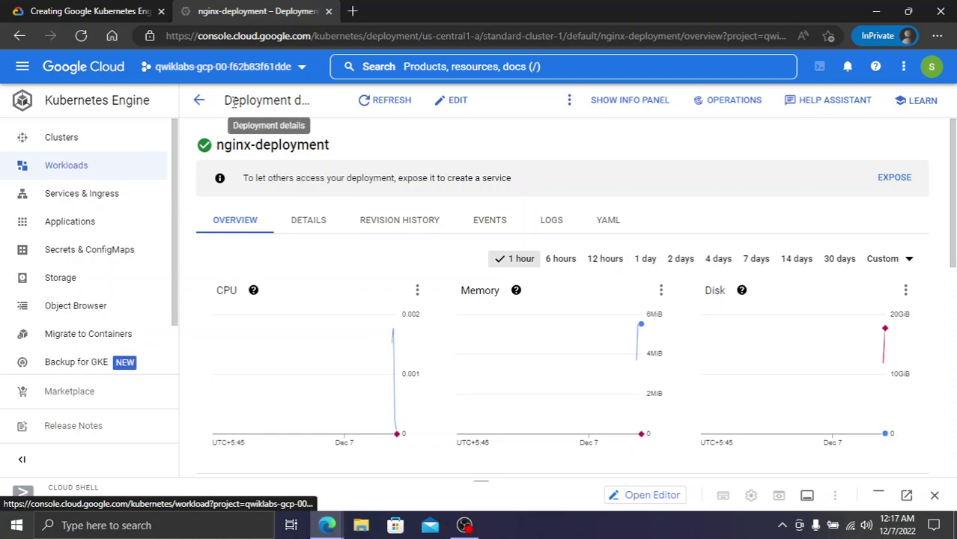
{"action": "left_click", "coordinate": [104, 163]}
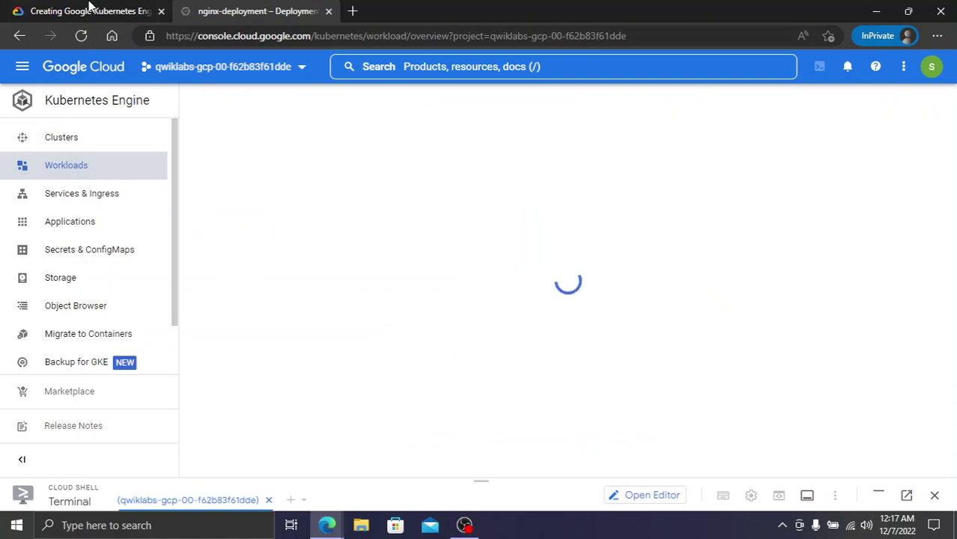
{"action": "key", "text": "ctrl+Tab"}
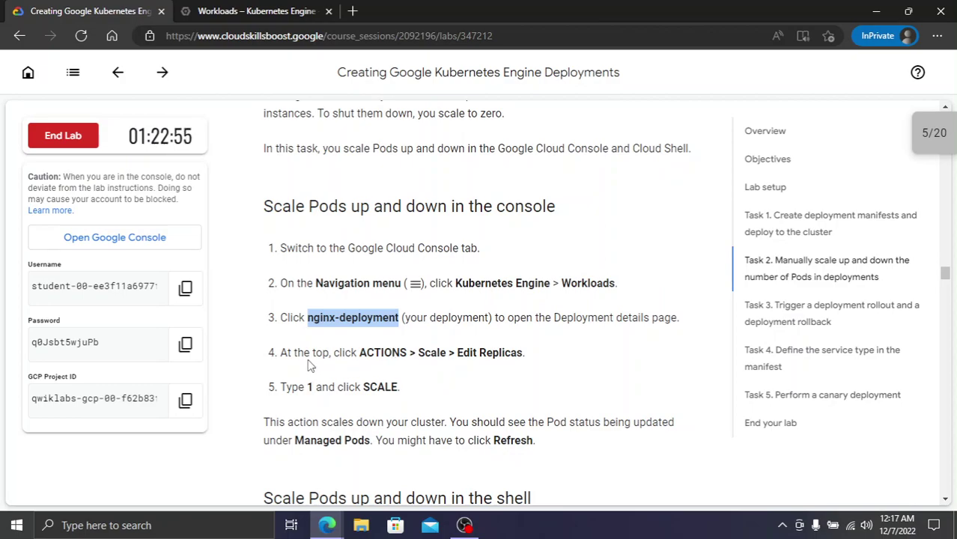
Open the Deployment details page for nginx-deployment from the Workloads table
{"action": "left_click", "coordinate": [239, 9]}
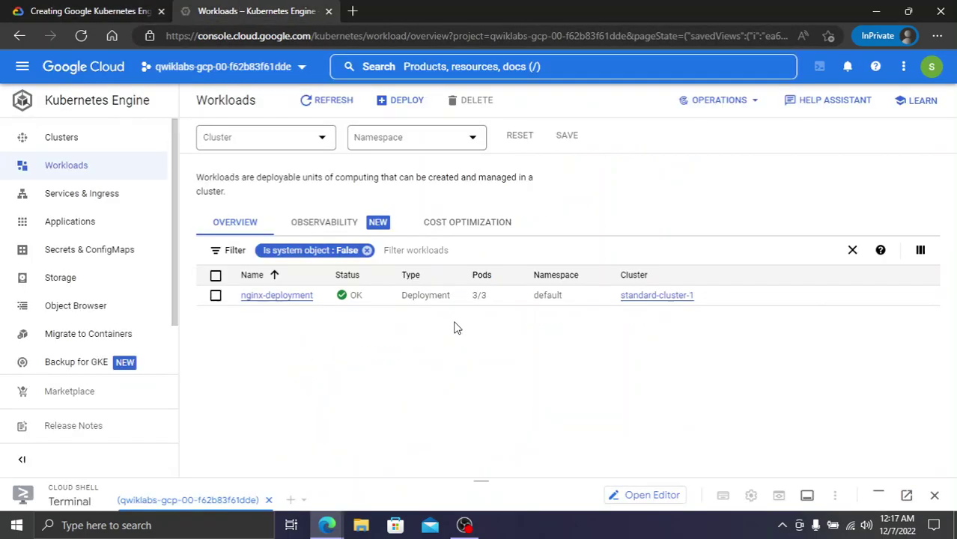
{"action": "left_click", "coordinate": [216, 295]}
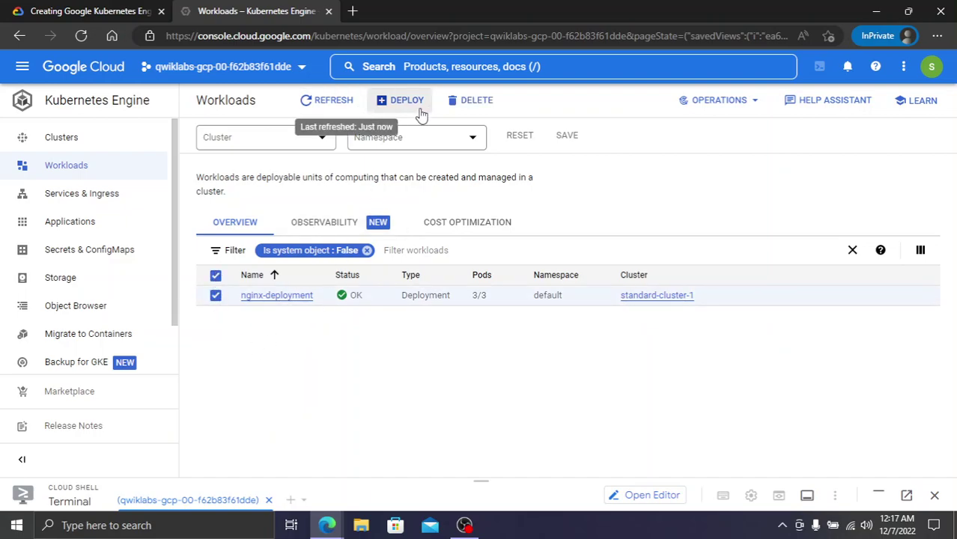
{"action": "left_click", "coordinate": [754, 105]}
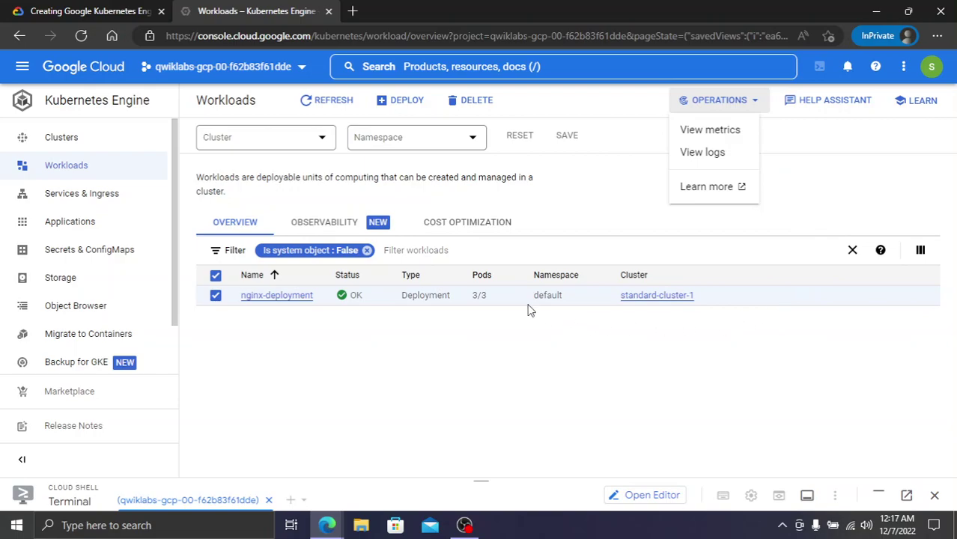
{"action": "left_click", "coordinate": [45, 9]}
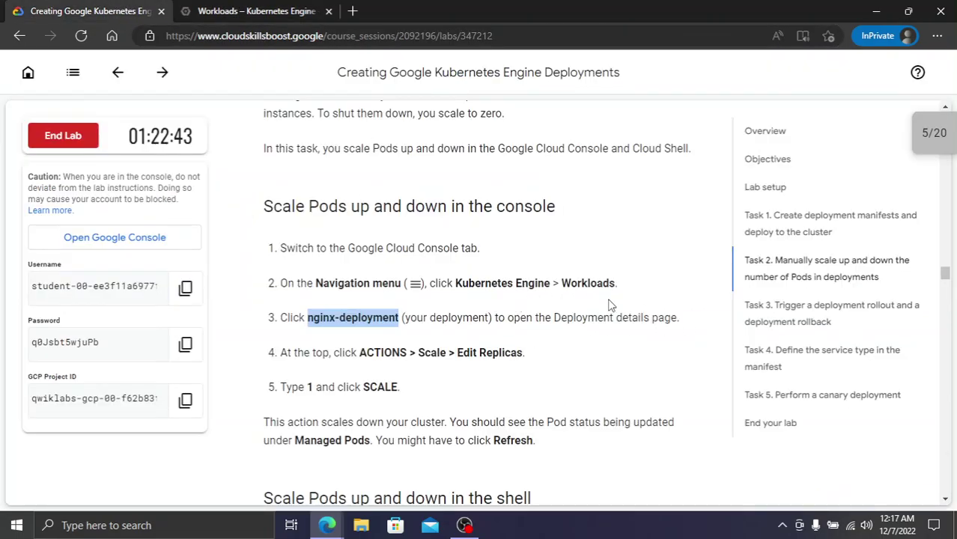
{"action": "left_click", "coordinate": [183, 9]}
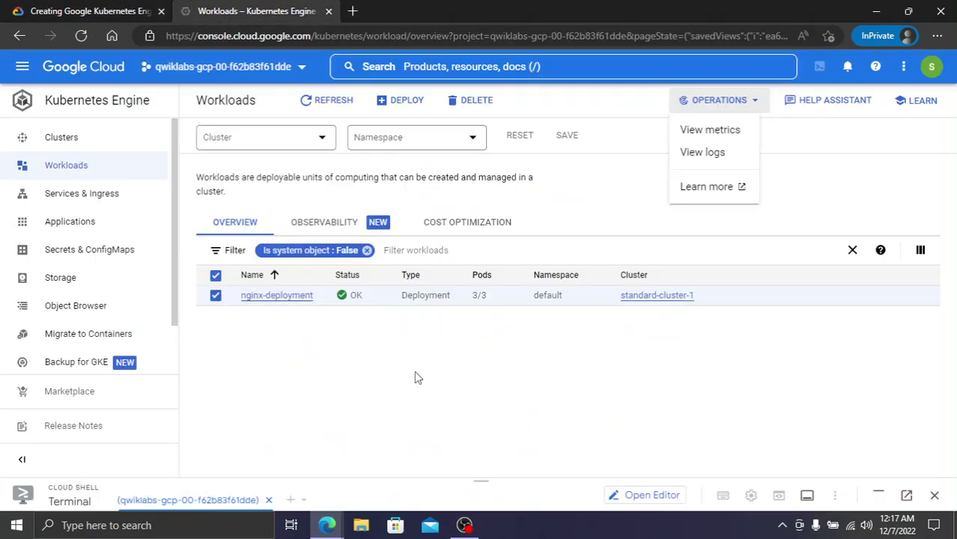
{"action": "left_click", "coordinate": [274, 279]}
{"action": "left_click", "coordinate": [277, 296]}
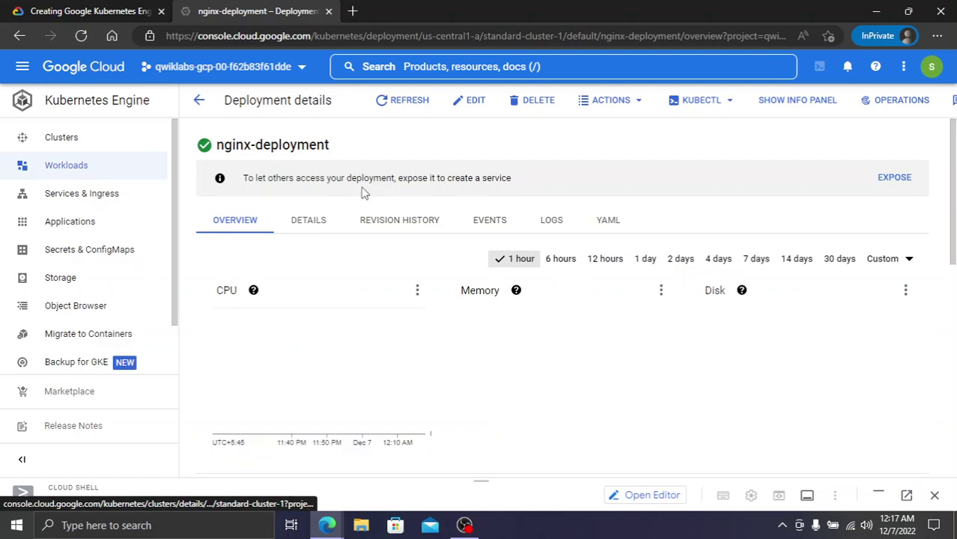
Open nginx-deployment's Actions menu to locate the Scale option, checking the lab's scaling step
{"action": "left_click", "coordinate": [113, 12]}
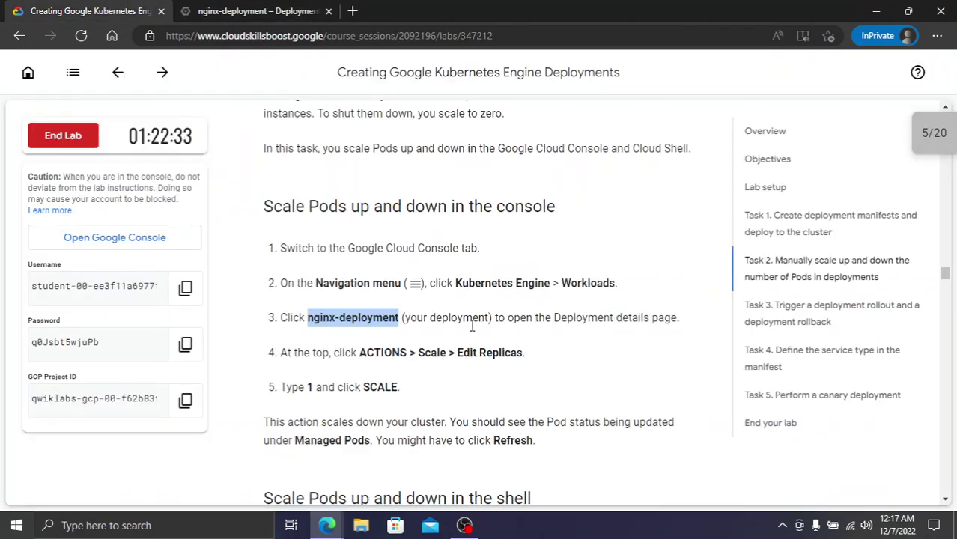
{"action": "left_click", "coordinate": [292, 10]}
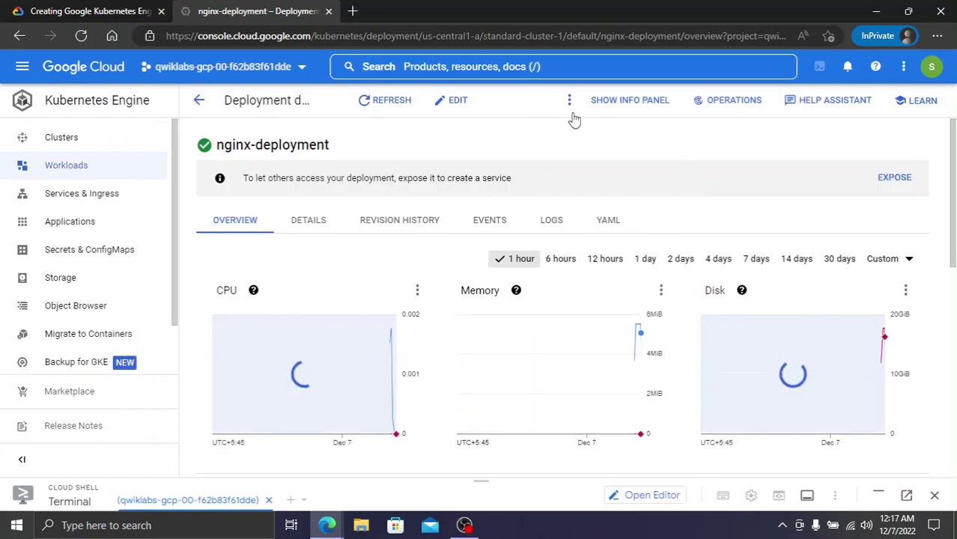
{"action": "left_click", "coordinate": [570, 105]}
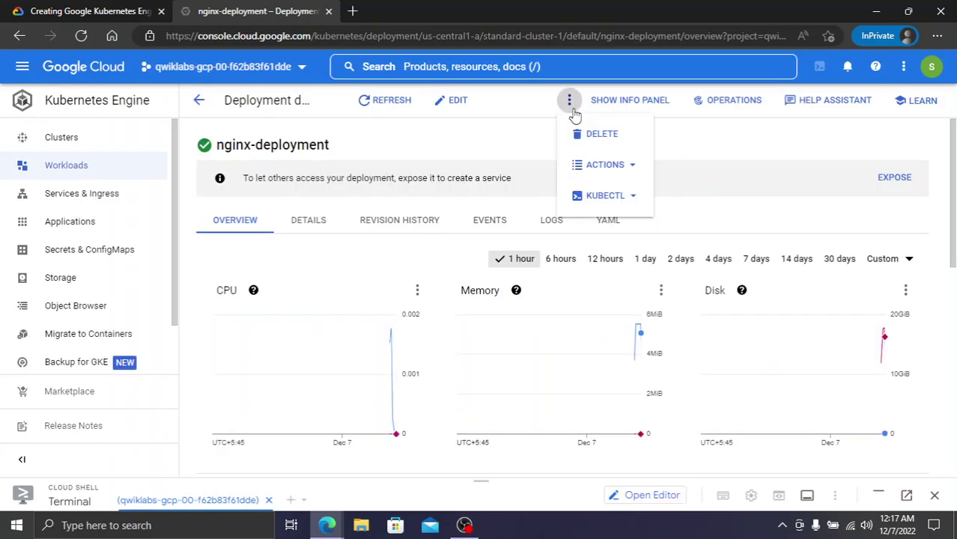
{"action": "left_click", "coordinate": [632, 171]}
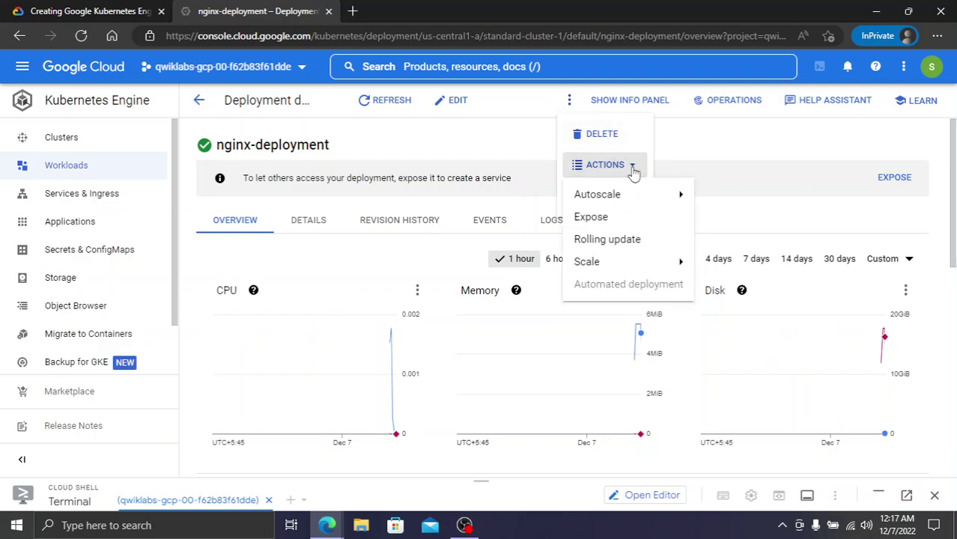
{"action": "mouse_move", "coordinate": [629, 204]}
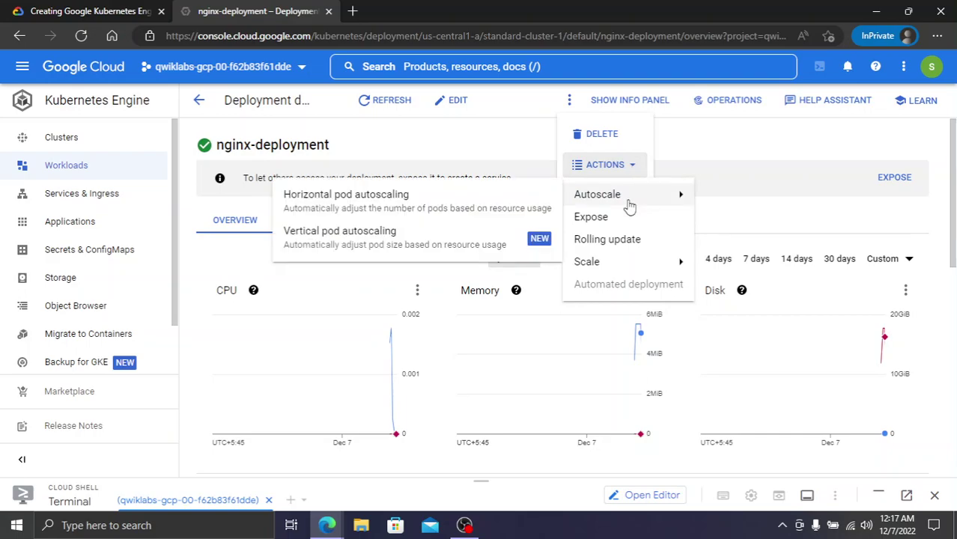
{"action": "mouse_move", "coordinate": [635, 262]}
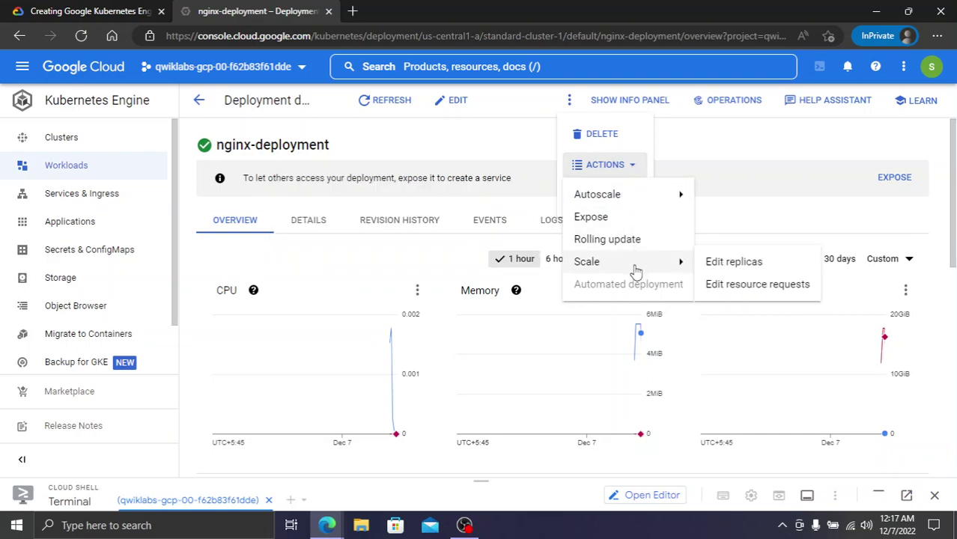
{"action": "left_click", "coordinate": [105, 10]}
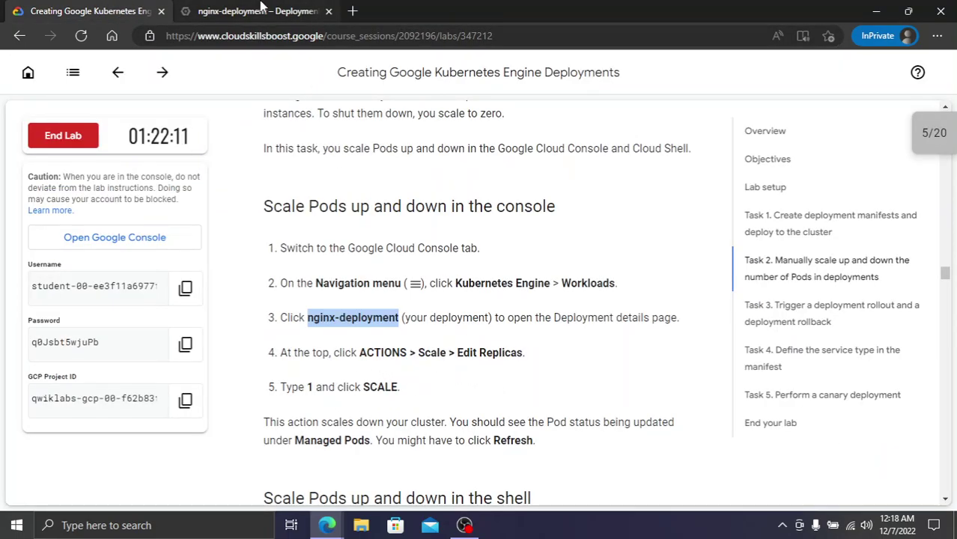
{"action": "left_click", "coordinate": [258, 10]}
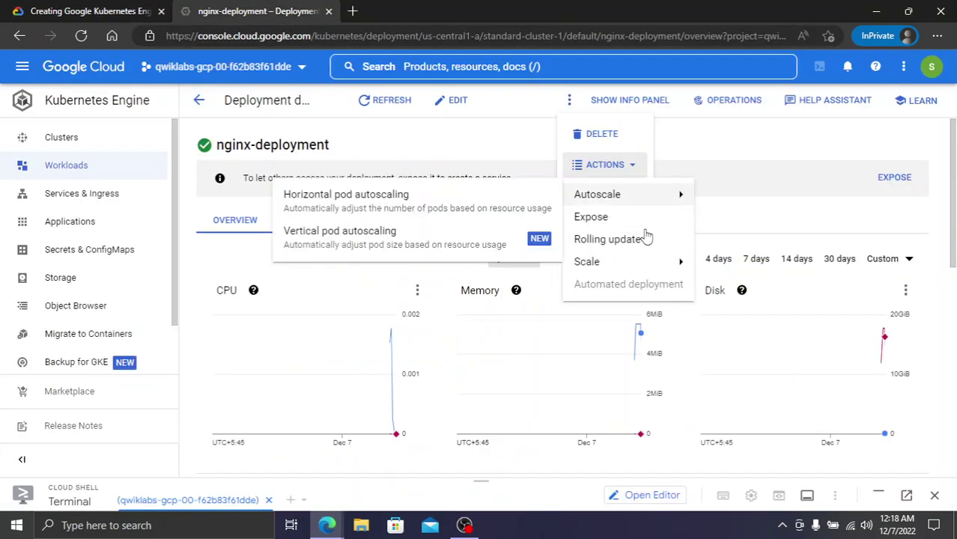
Change nginx-deployment's replica count from 3 to 1 and apply it
{"action": "mouse_move", "coordinate": [649, 262]}
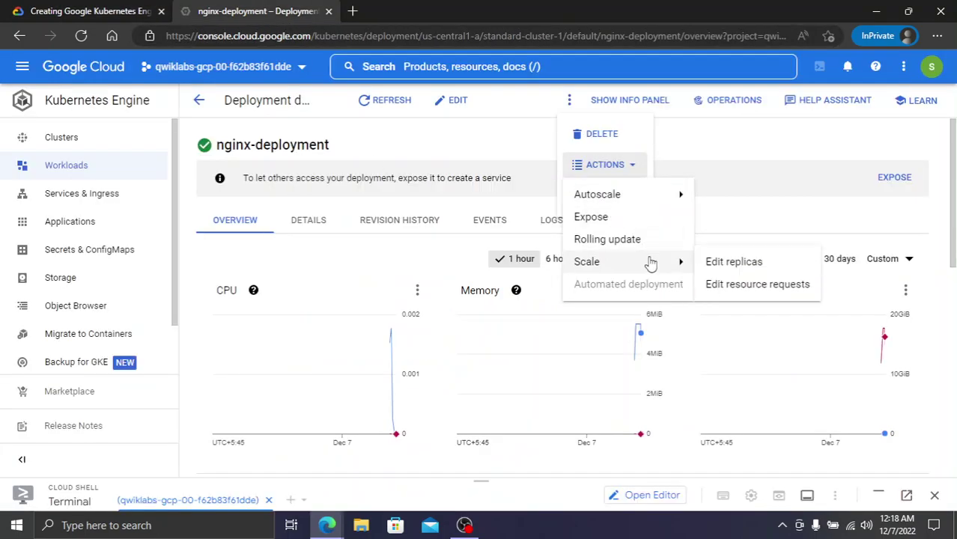
{"action": "left_click", "coordinate": [749, 263]}
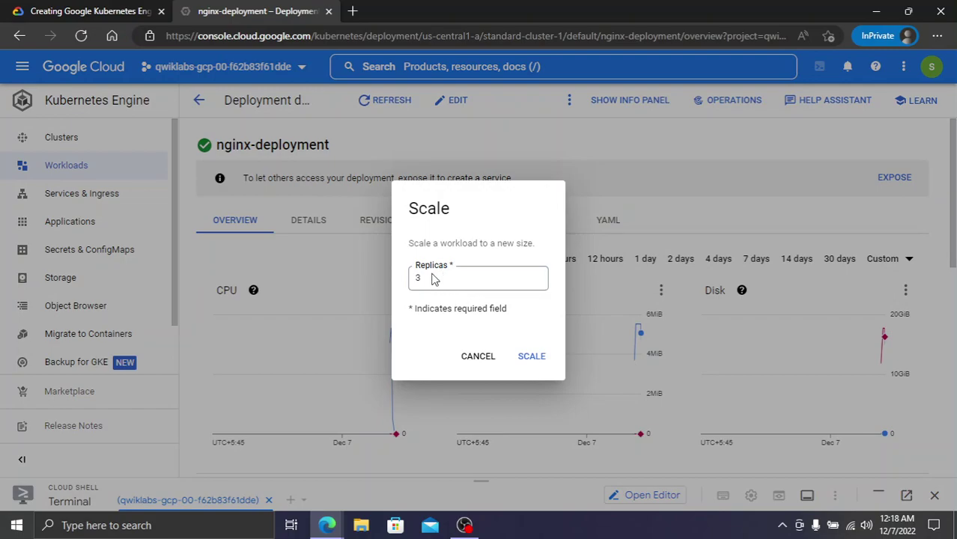
{"action": "left_click_drag", "start_coordinate": [433, 278], "coordinate": [358, 275]}
{"action": "double_click", "coordinate": [464, 284]}
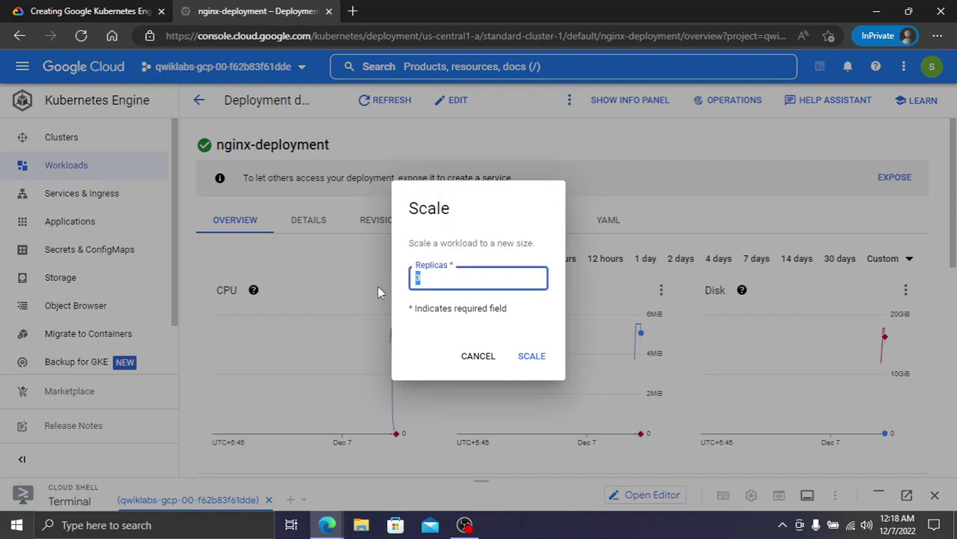
{"action": "type", "text": "1"}
{"action": "left_click", "coordinate": [529, 356]}
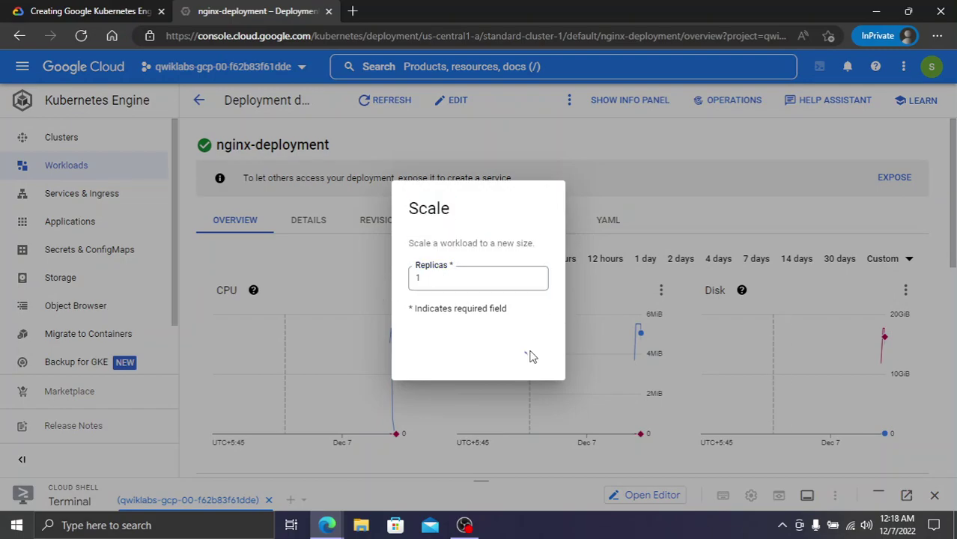
Return to the deployment page to see the 'Scaled nginx-deployment to 1' confirmation
{"action": "left_click", "coordinate": [122, 9]}
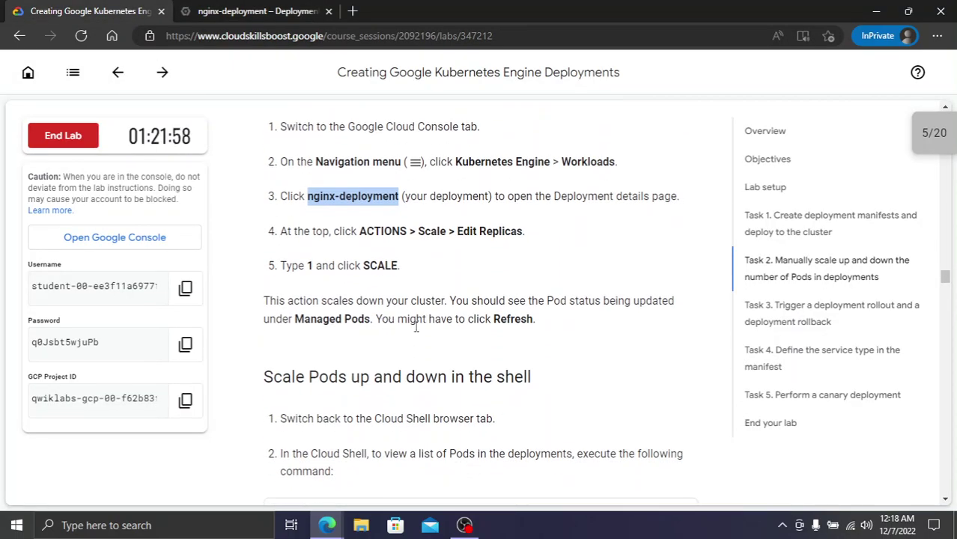
{"action": "scroll", "coordinate": [395, 307], "scroll_direction": "down", "scroll_amount": 2}
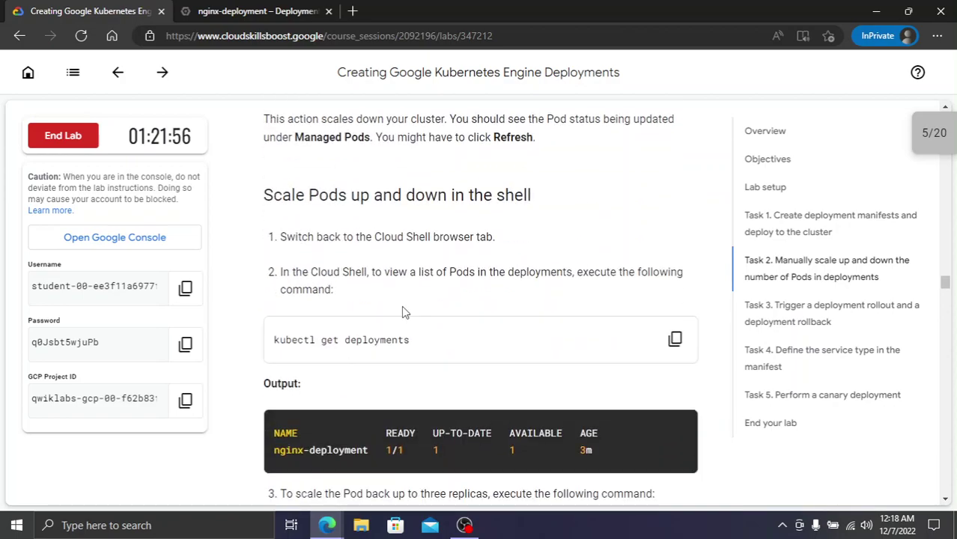
{"action": "scroll", "coordinate": [342, 274], "scroll_direction": "up", "scroll_amount": 1}
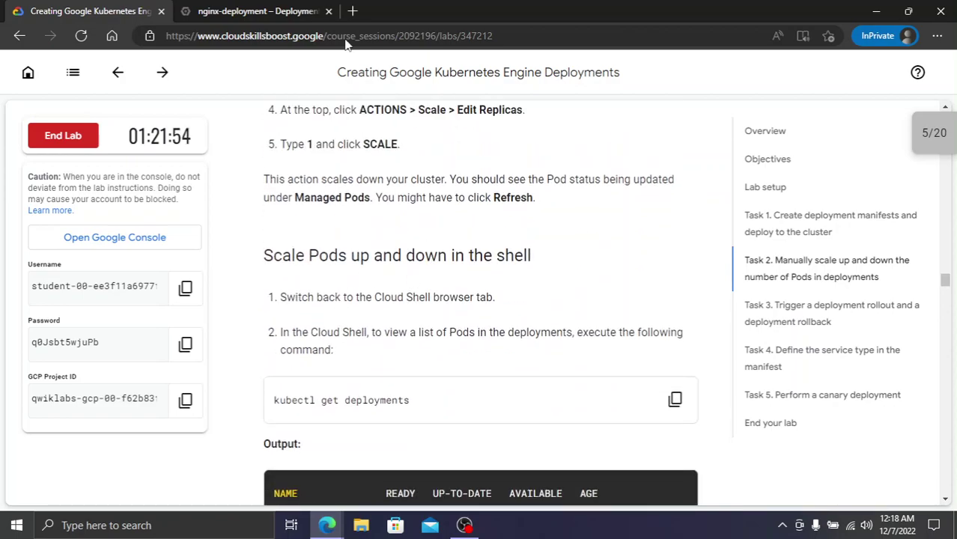
{"action": "left_click", "coordinate": [246, 9]}
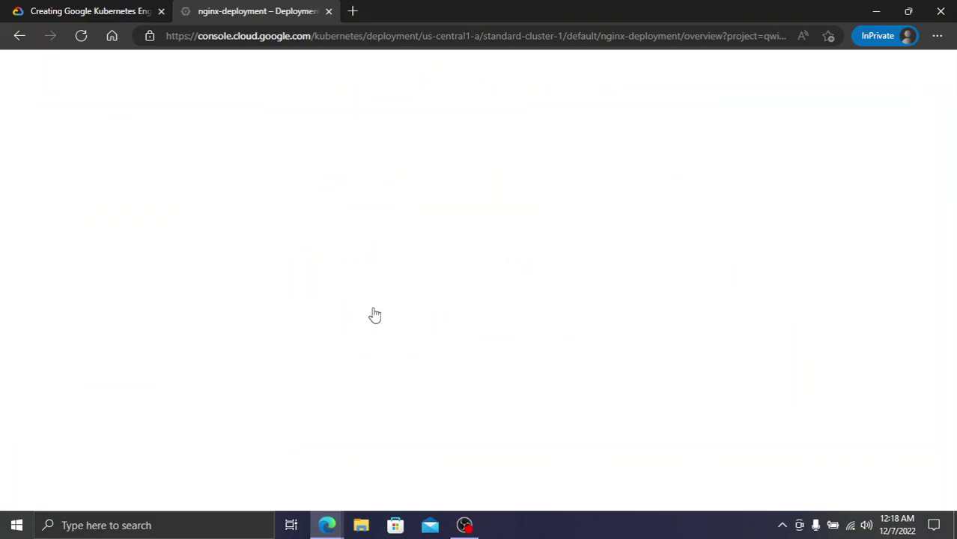
{"action": "scroll", "coordinate": [371, 315], "scroll_direction": "down", "scroll_amount": 3}
{"action": "scroll", "coordinate": [282, 313], "scroll_direction": "up", "scroll_amount": 3}
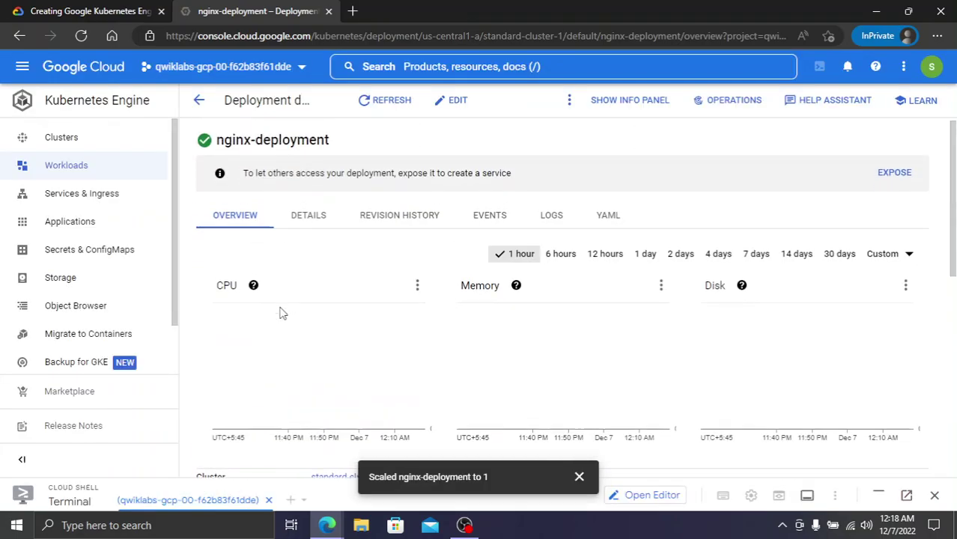
Enlarge Cloud Shell and rerun kubectl get deployments to check the current replica count
{"action": "left_click", "coordinate": [112, 12]}
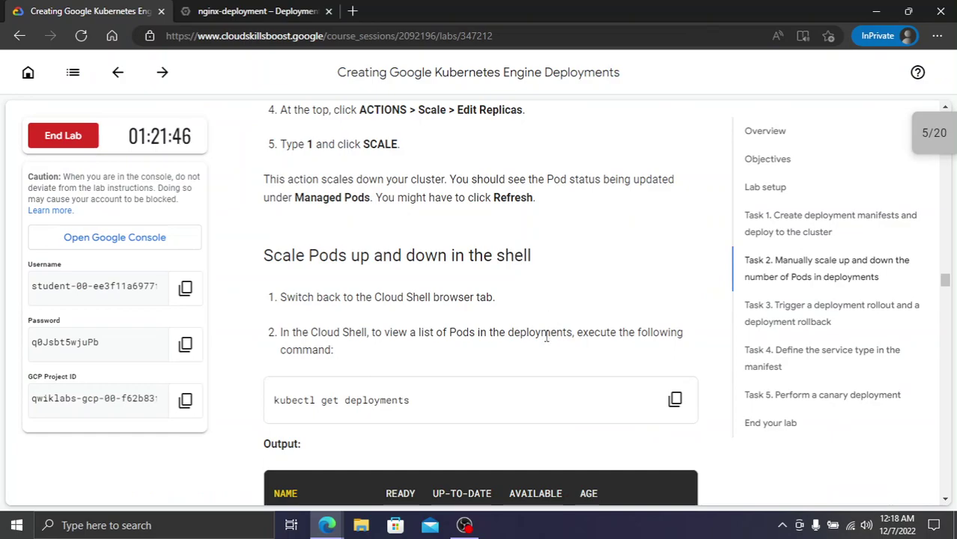
{"action": "left_click", "coordinate": [674, 399]}
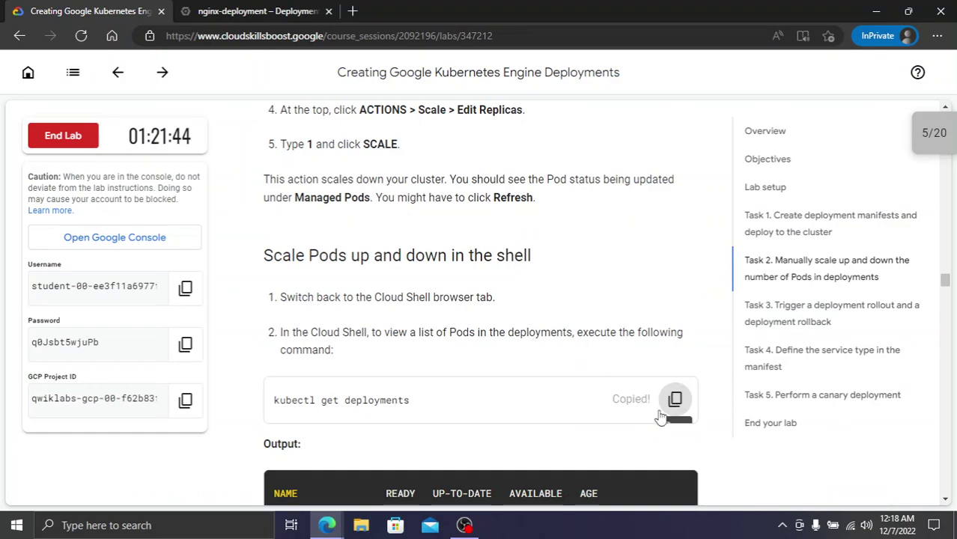
{"action": "left_click", "coordinate": [298, 11]}
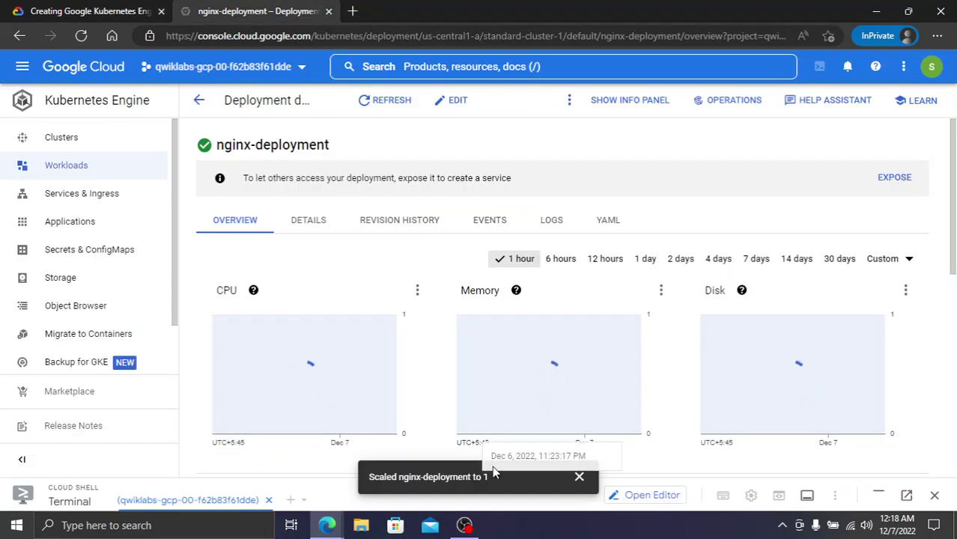
{"action": "left_click", "coordinate": [580, 477]}
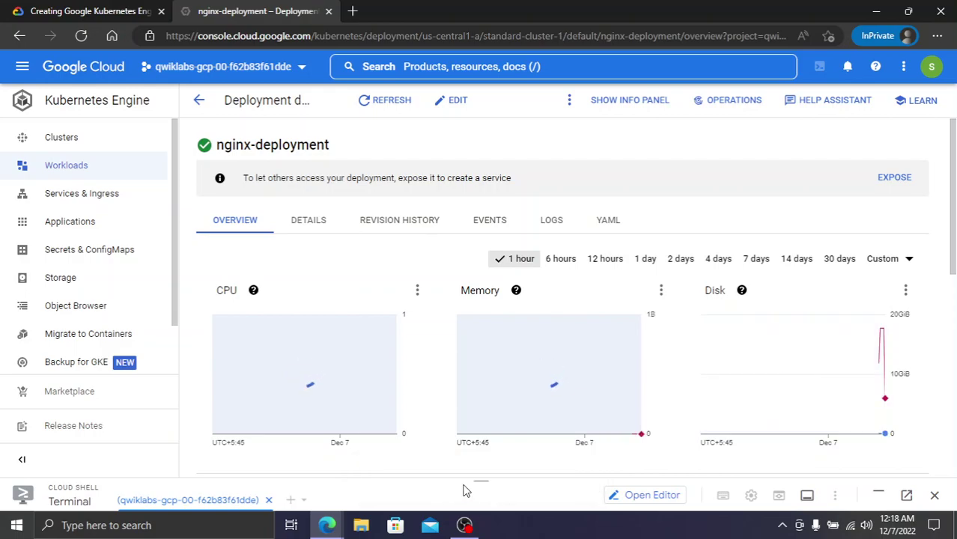
{"action": "left_click_drag", "start_coordinate": [492, 479], "coordinate": [459, 262]}
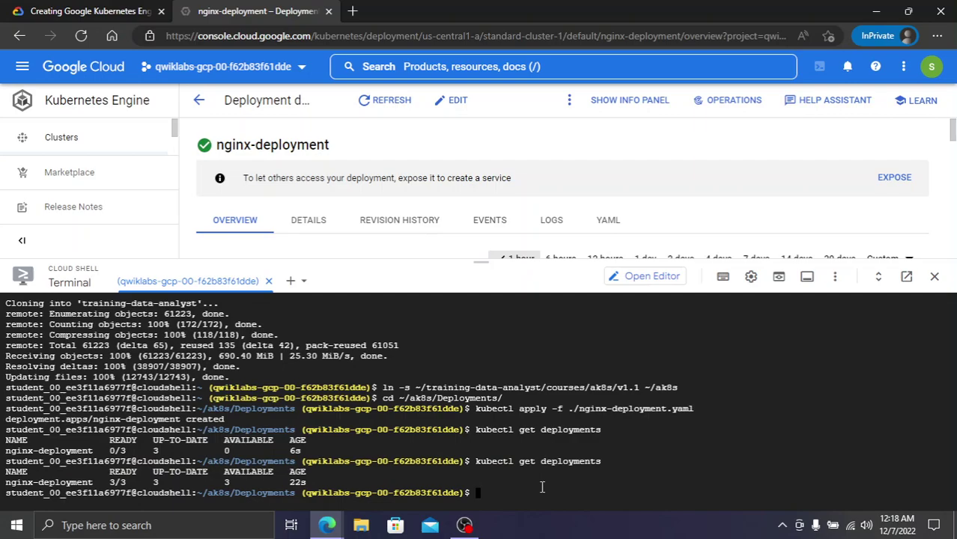
{"action": "key", "text": "Up"}
{"action": "key", "text": "Return"}
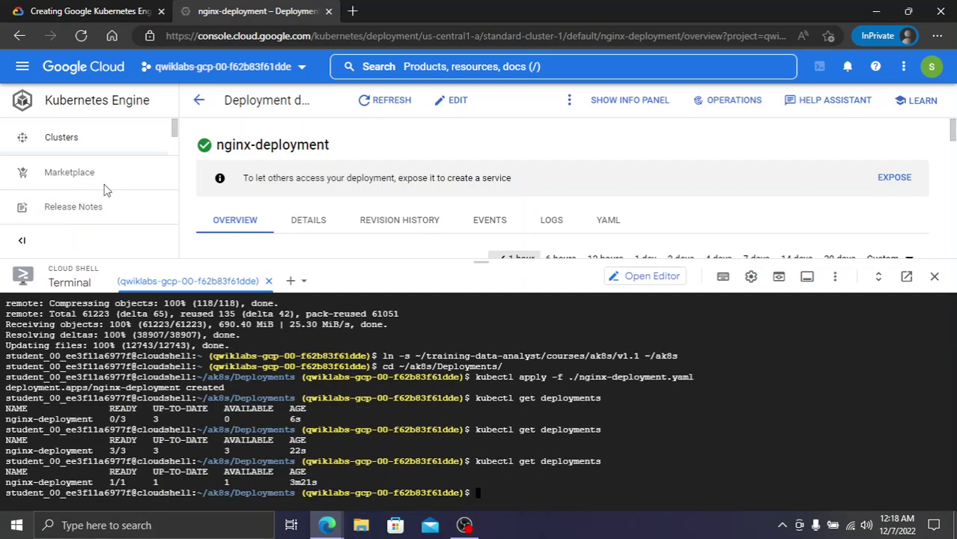
Run kubectl scale --replicas=3 deployment nginx-deployment in Cloud Shell
{"action": "left_click", "coordinate": [94, 10]}
{"action": "scroll", "coordinate": [460, 295], "scroll_direction": "down", "scroll_amount": 6}
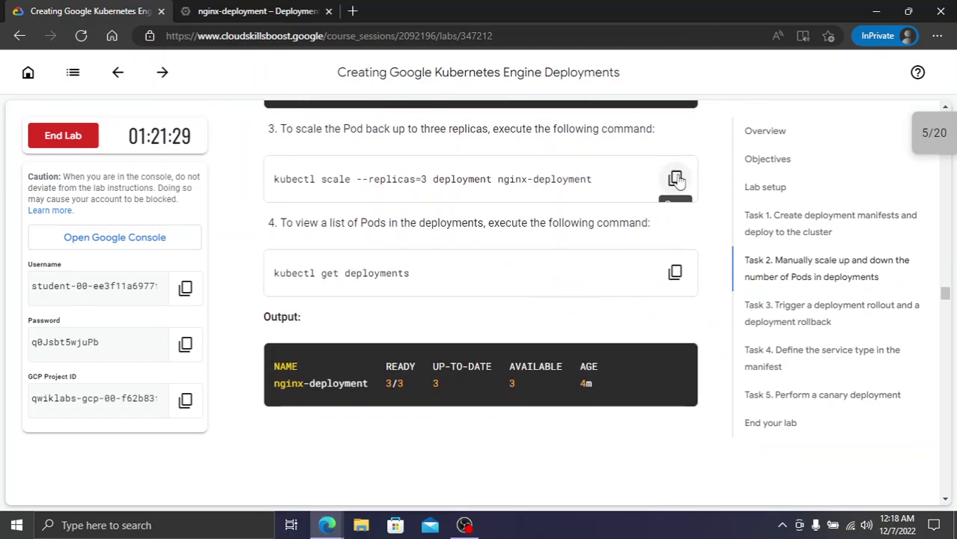
{"action": "left_click", "coordinate": [676, 180]}
{"action": "left_click", "coordinate": [247, 10]}
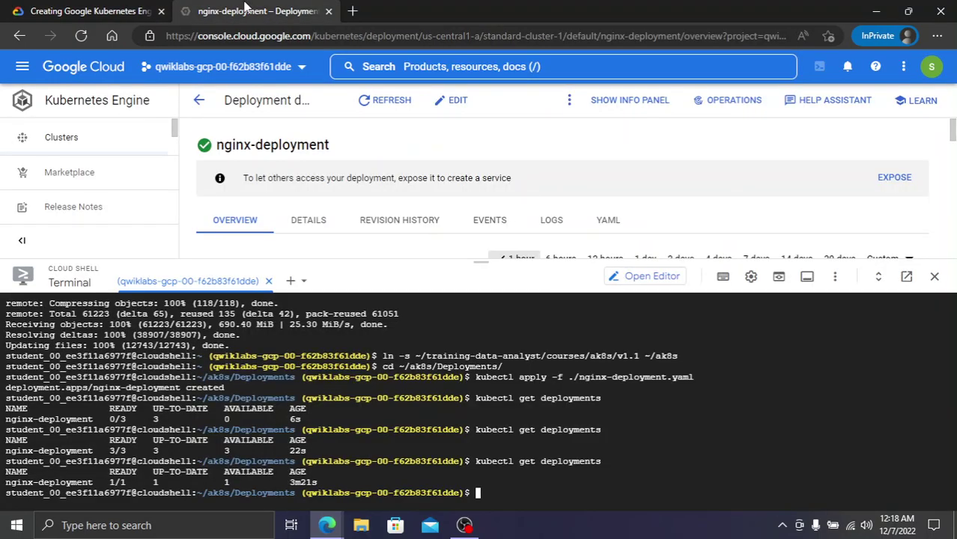
{"action": "key", "text": "ctrl+v"}
{"action": "key", "text": "Return"}
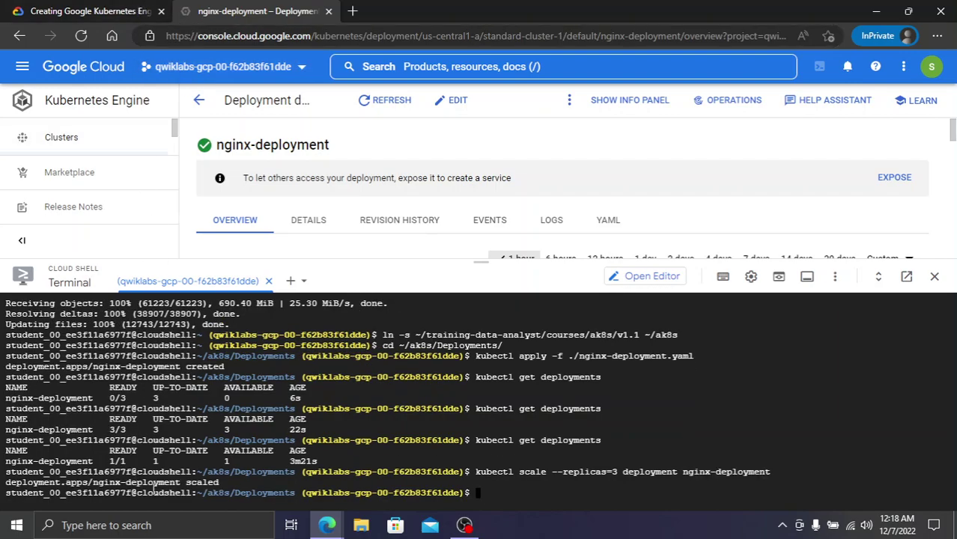
Run kubectl get deployments again to confirm nginx-deployment is 3/3 ready
{"action": "left_click", "coordinate": [50, 9]}
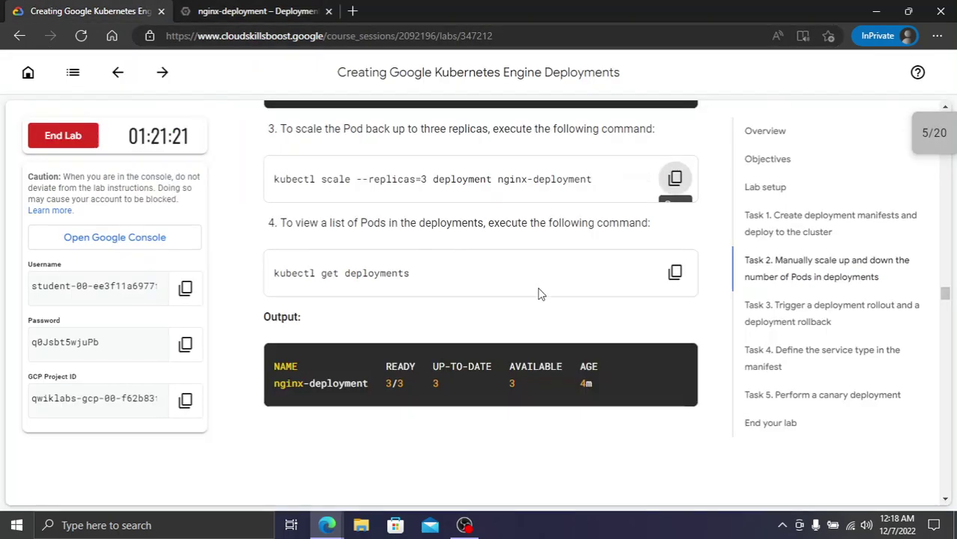
{"action": "left_click", "coordinate": [675, 271]}
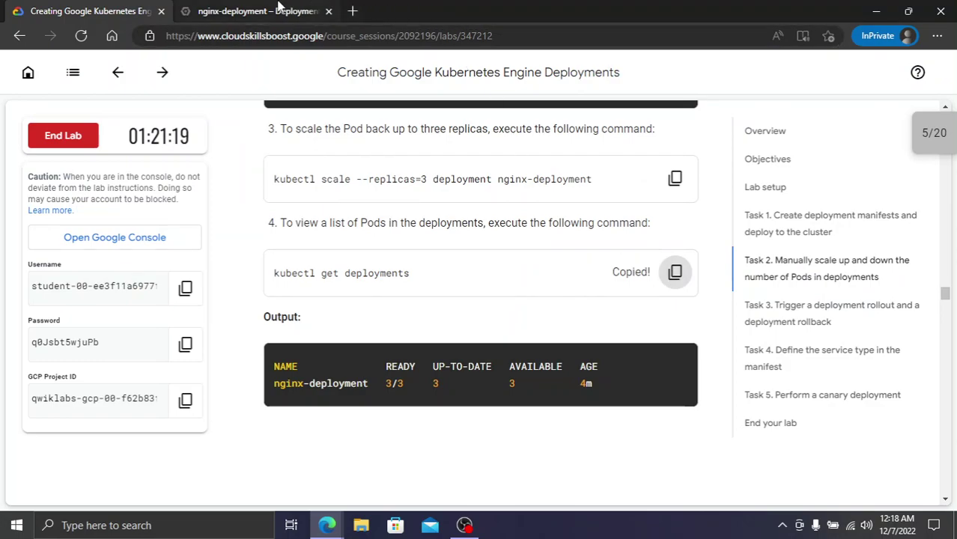
{"action": "left_click", "coordinate": [278, 7]}
{"action": "key", "text": "ctrl+v"}
{"action": "key", "text": "Return"}
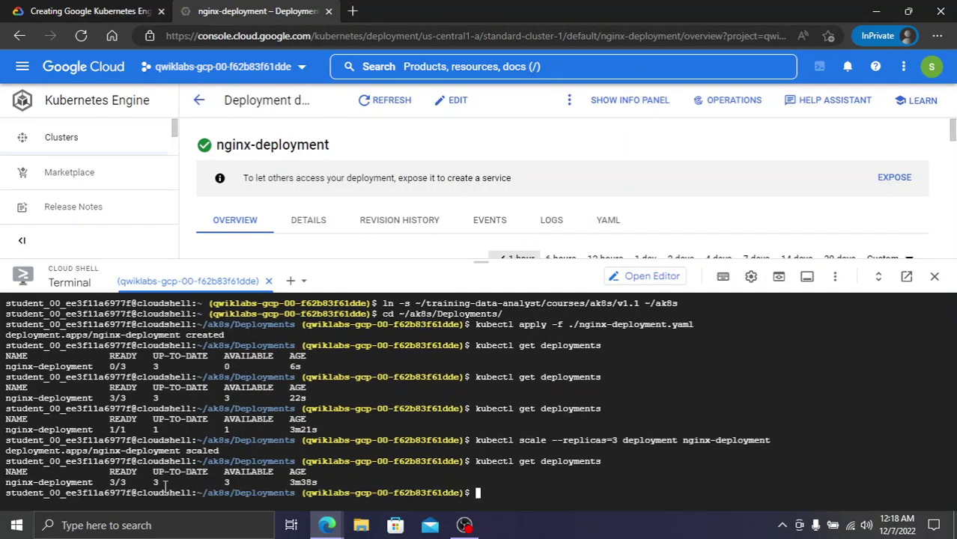
{"action": "left_click", "coordinate": [88, 7]}
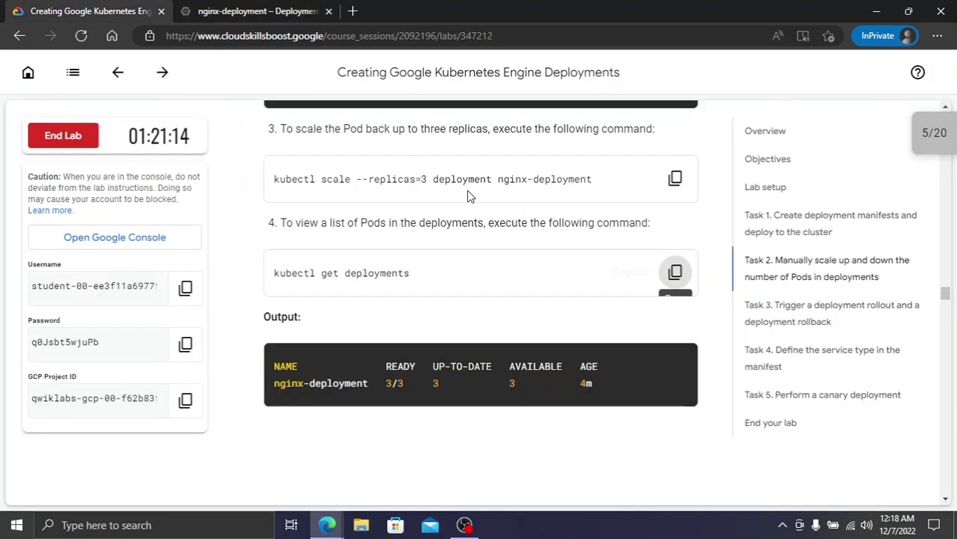
{"action": "scroll", "coordinate": [466, 190], "scroll_direction": "down", "scroll_amount": 5}
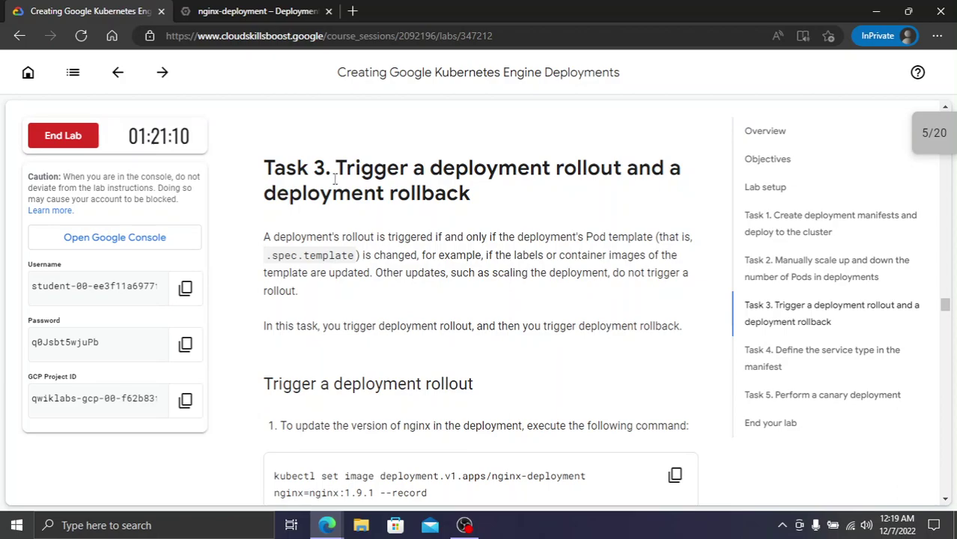
Update nginx-deployment's image with kubectl set image ... nginx=nginx:1.9.1 --record
{"action": "left_click", "coordinate": [942, 138]}
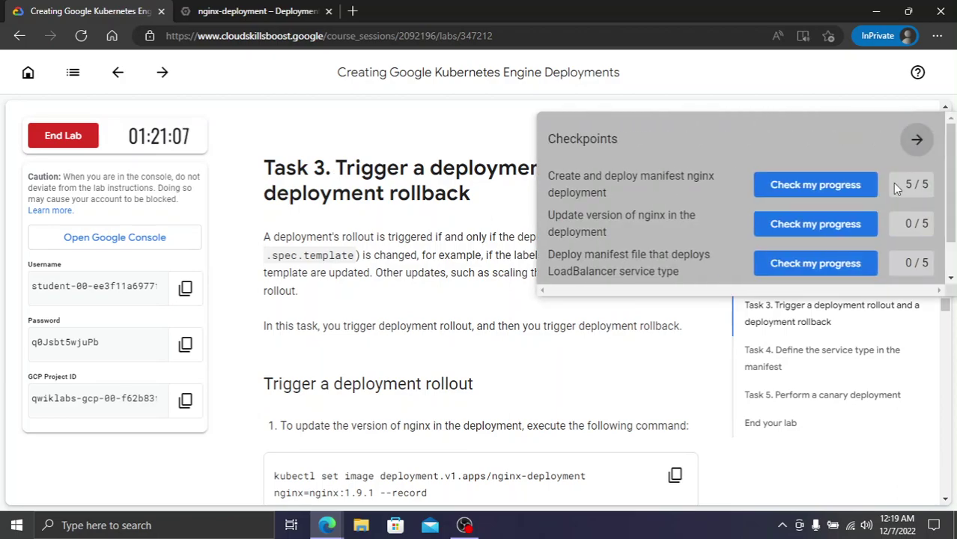
{"action": "left_click", "coordinate": [918, 142]}
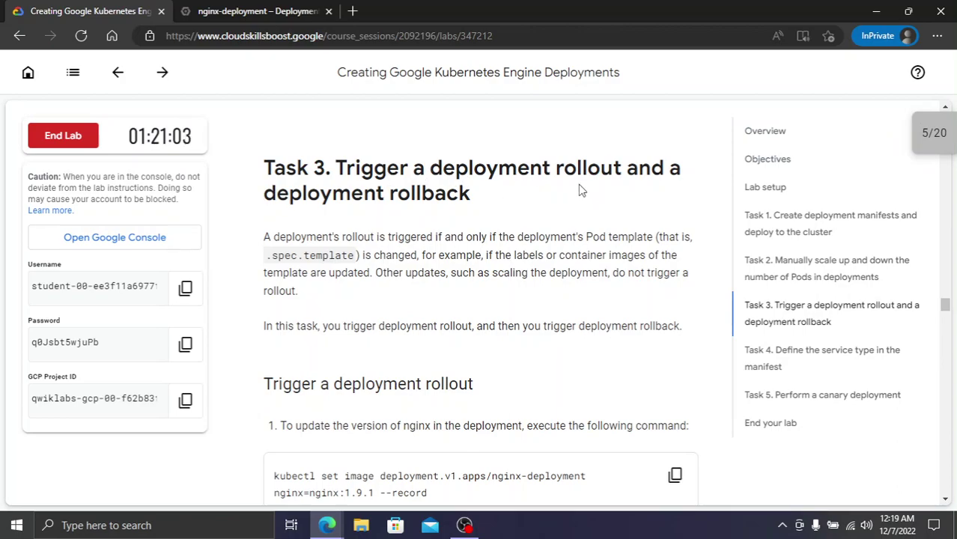
{"action": "scroll", "coordinate": [456, 193], "scroll_direction": "down", "scroll_amount": 2}
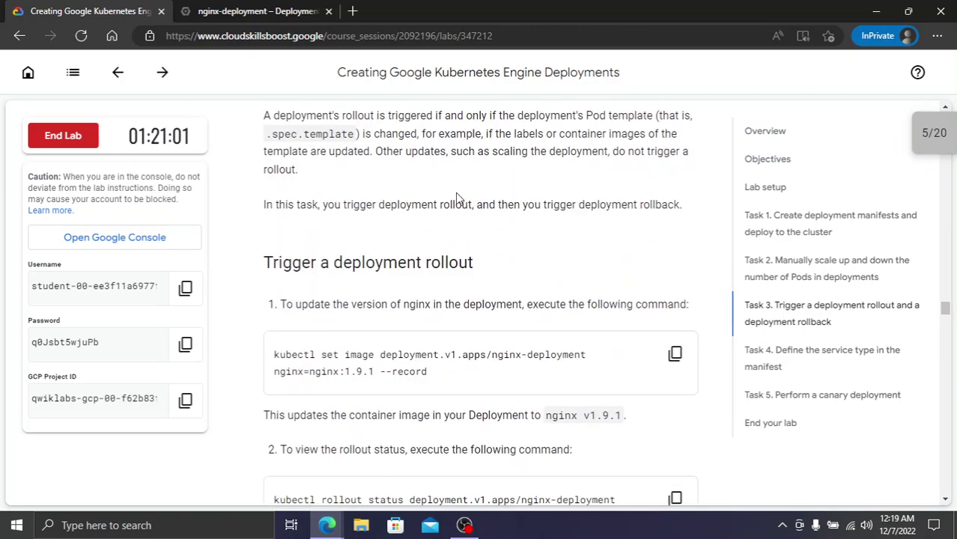
{"action": "scroll", "coordinate": [443, 246], "scroll_direction": "down", "scroll_amount": 1}
{"action": "scroll", "coordinate": [444, 243], "scroll_direction": "up", "scroll_amount": 2}
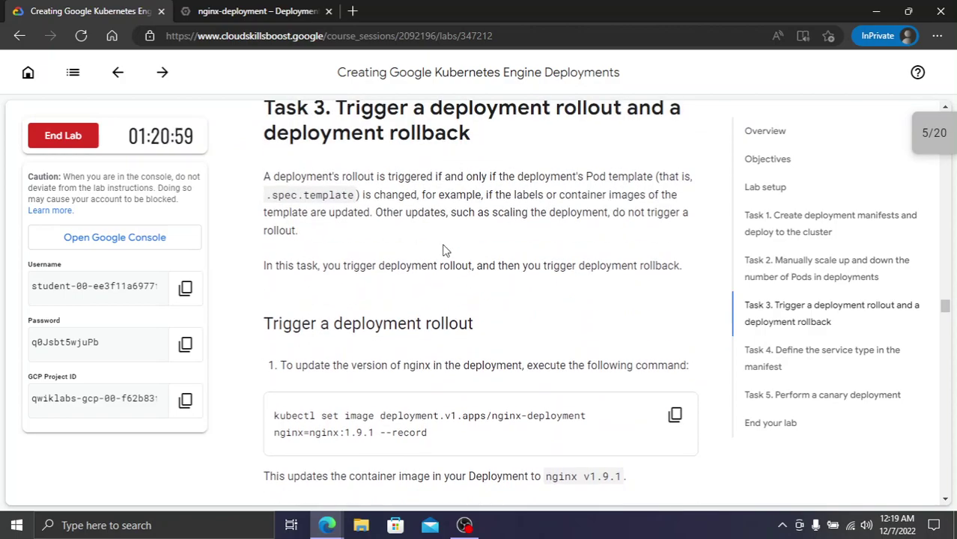
{"action": "scroll", "coordinate": [524, 255], "scroll_direction": "down", "scroll_amount": 2}
{"action": "left_click", "coordinate": [674, 293]}
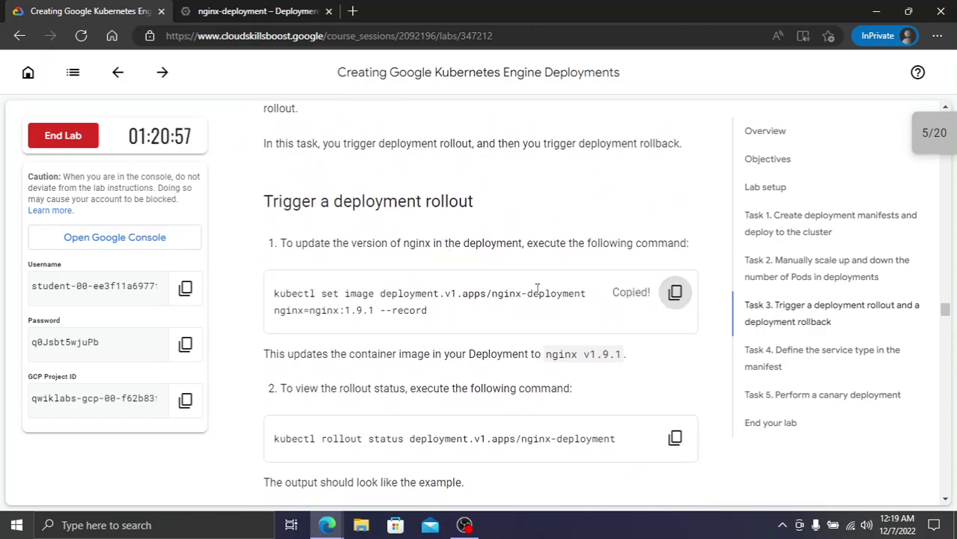
{"action": "scroll", "coordinate": [675, 293], "scroll_direction": "down", "scroll_amount": 1}
{"action": "left_click", "coordinate": [253, 10]}
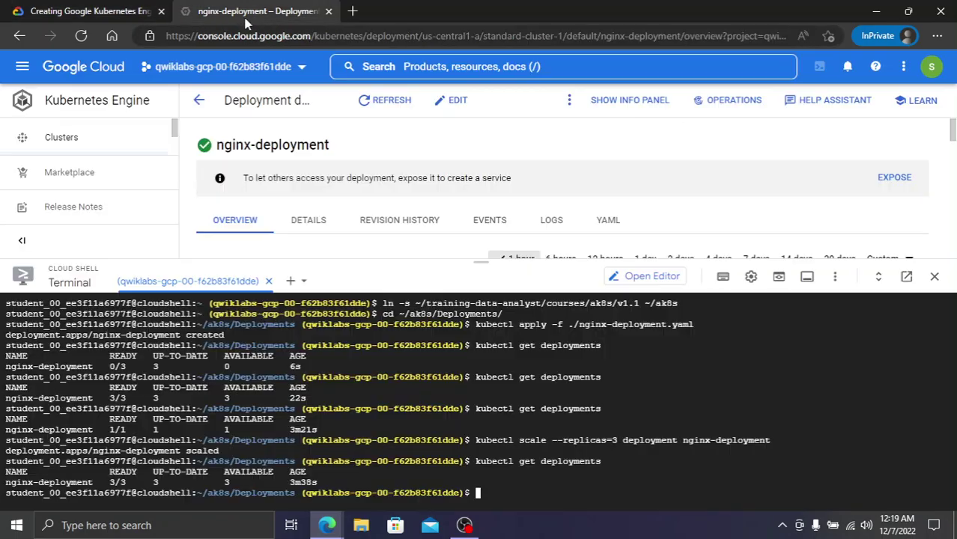
{"action": "key", "text": "ctrl+v"}
{"action": "key", "text": "Return"}
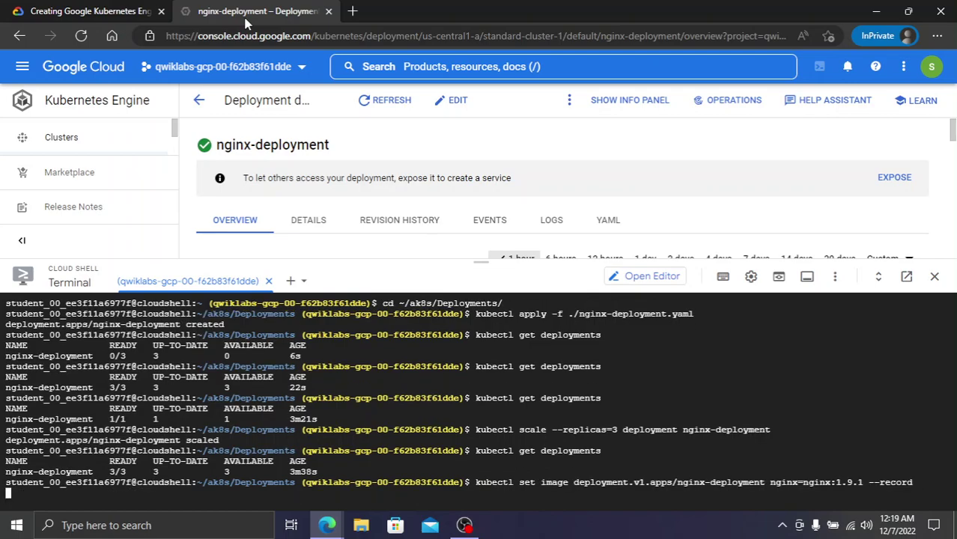
Follow the rollout with kubectl rollout status deployment.v1.apps/nginx-deployment
{"action": "left_click", "coordinate": [45, 8]}
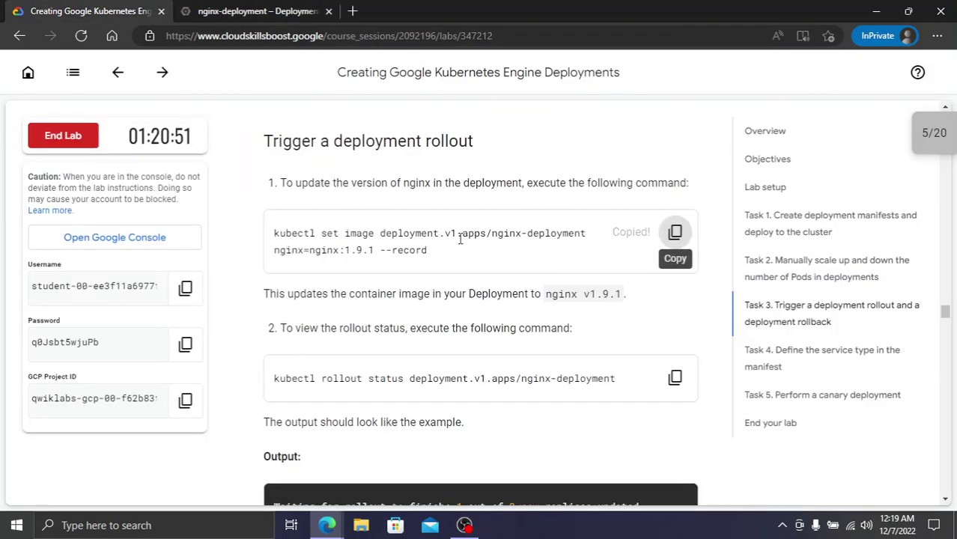
{"action": "left_click", "coordinate": [674, 377]}
{"action": "left_click", "coordinate": [222, 10]}
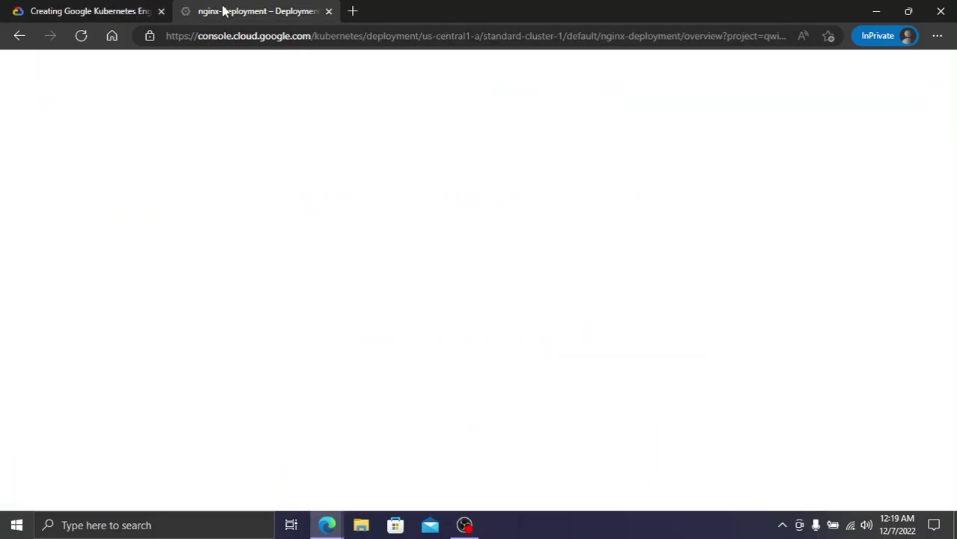
{"action": "key", "text": "ctrl+v"}
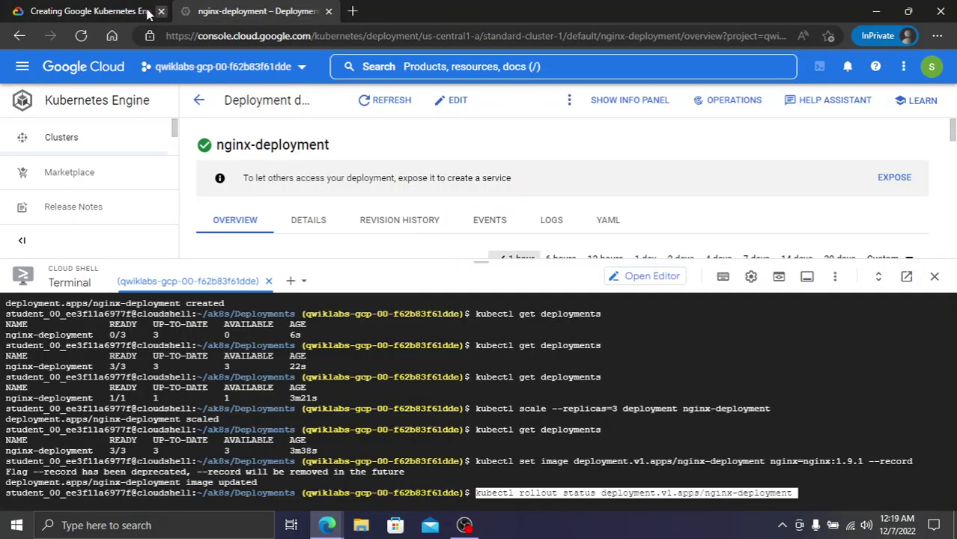
{"action": "left_click", "coordinate": [102, 9]}
{"action": "scroll", "coordinate": [596, 343], "scroll_direction": "down", "scroll_amount": 2}
{"action": "scroll", "coordinate": [595, 342], "scroll_direction": "down", "scroll_amount": 4}
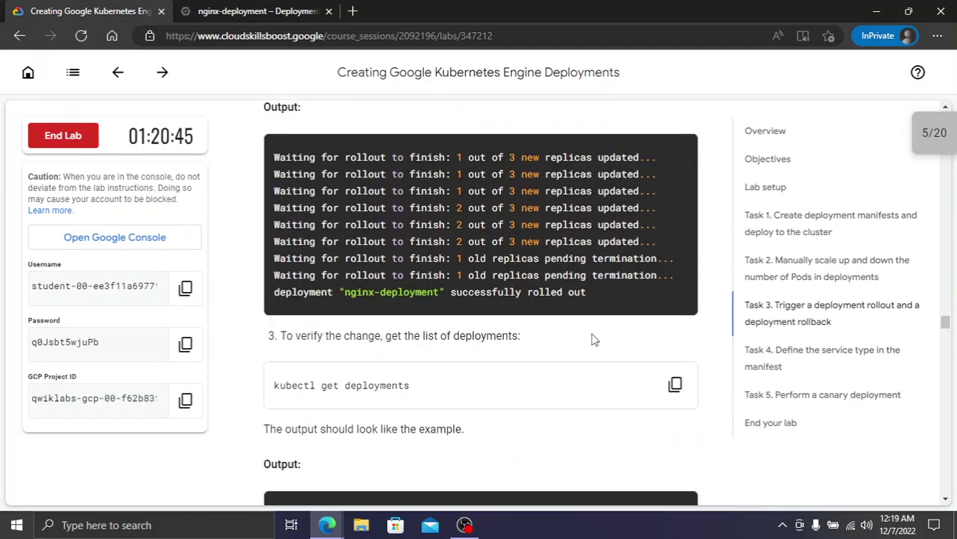
{"action": "left_click", "coordinate": [671, 308]}
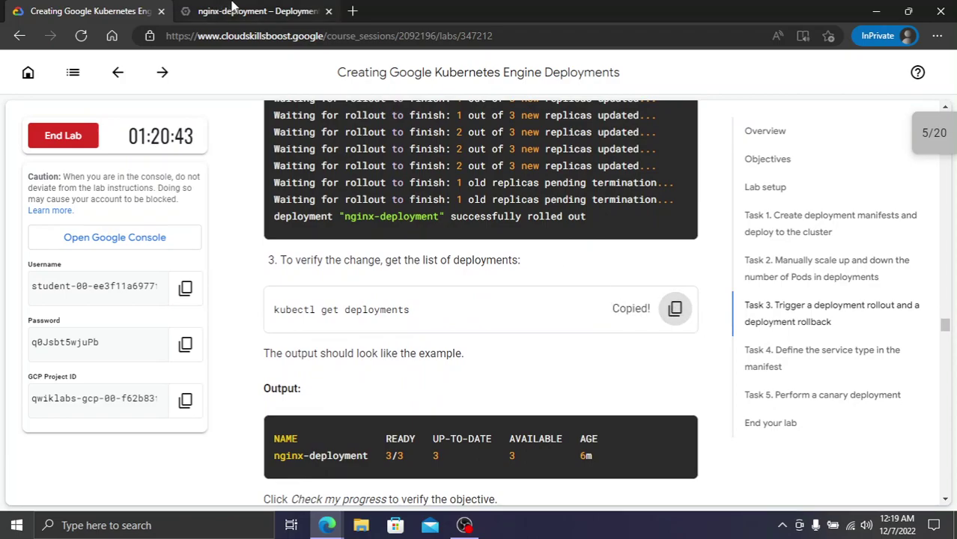
{"action": "left_click", "coordinate": [241, 12]}
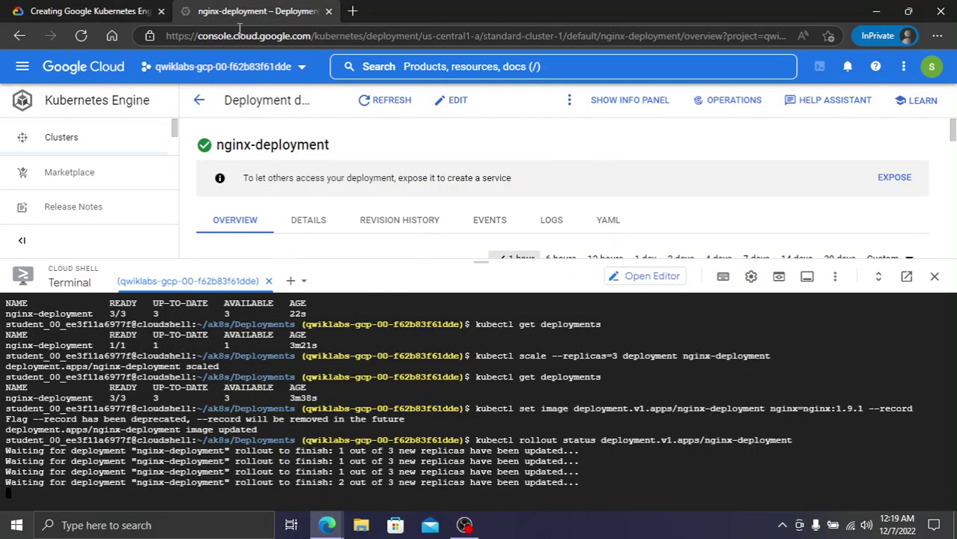
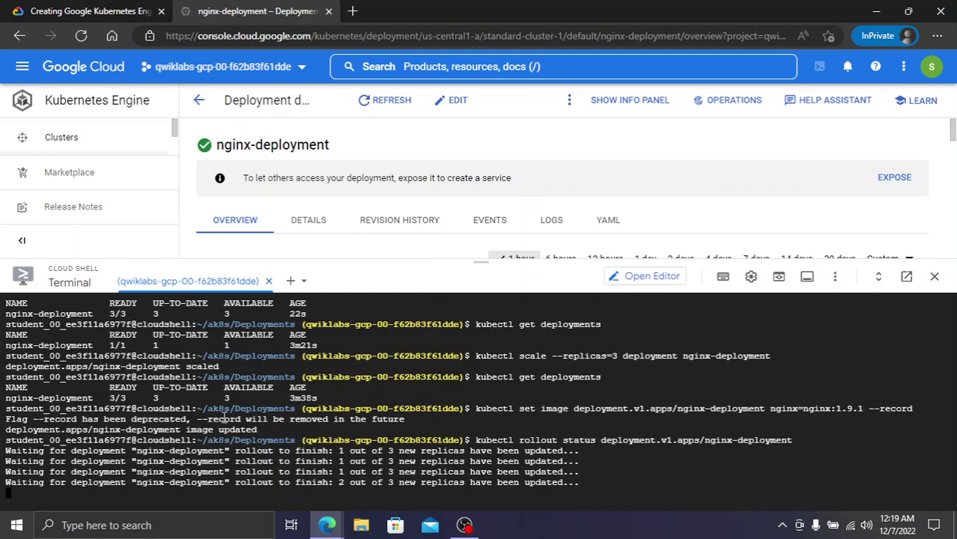
Run kubectl get deployments to confirm nginx-deployment shows 3/3 replicas ready
{"action": "left_click", "coordinate": [43, 7]}
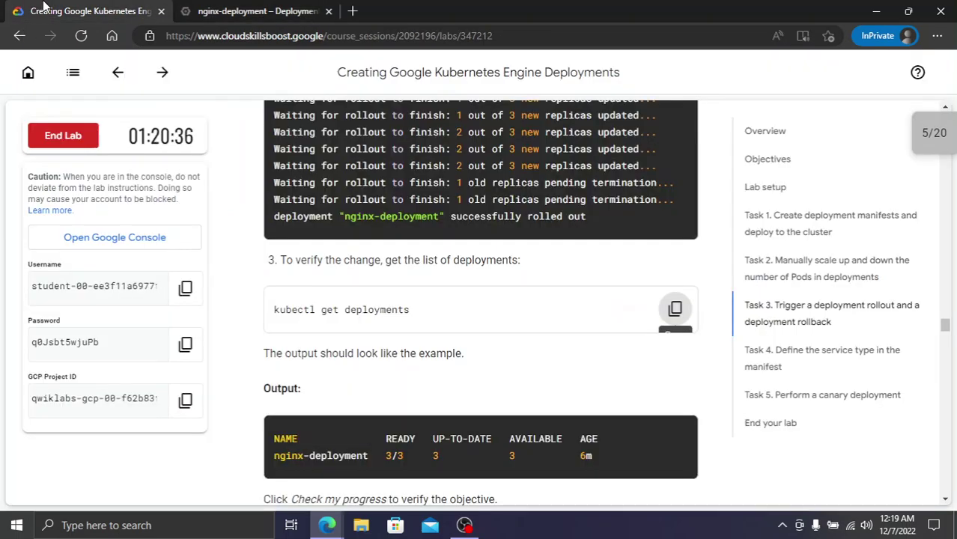
{"action": "left_click", "coordinate": [217, 7]}
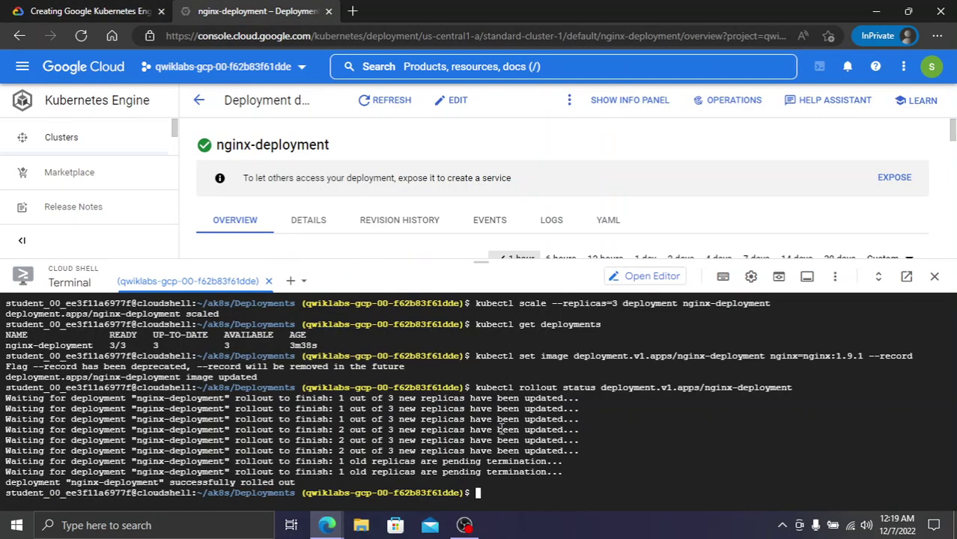
{"action": "type", "text": "kubectl get deployments"}
{"action": "key", "text": "Return"}
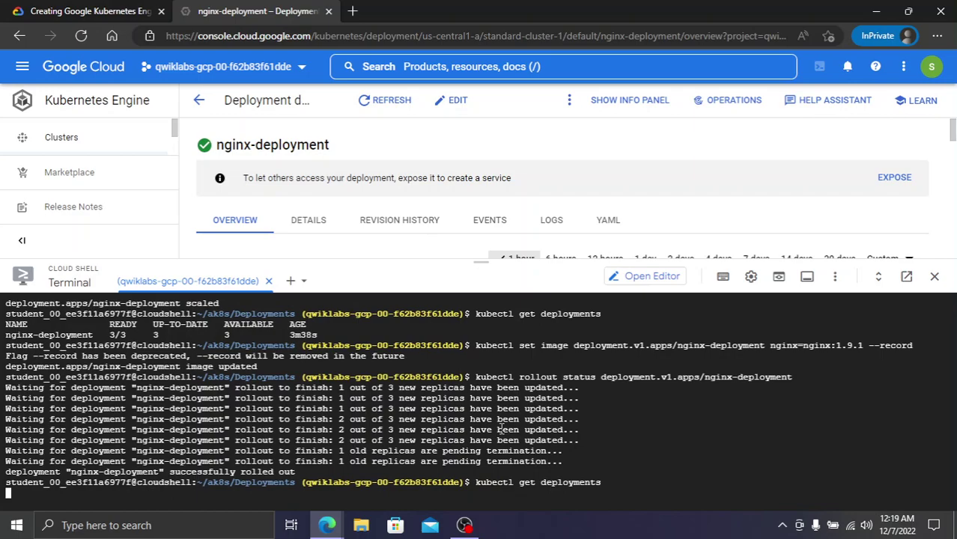
Have the lab verify the nginx version update objective, marking it Assessment completed
{"action": "left_click", "coordinate": [139, 9]}
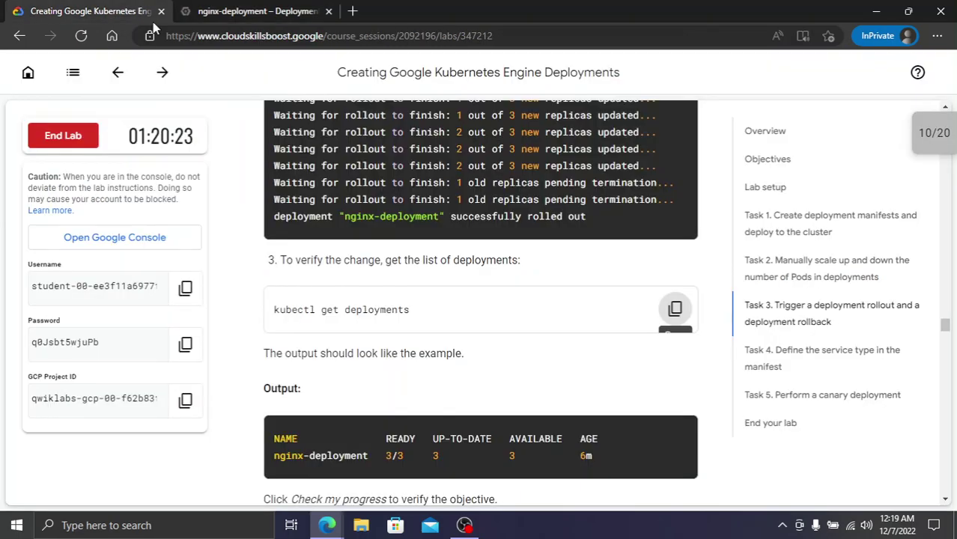
{"action": "scroll", "coordinate": [516, 327], "scroll_direction": "down", "scroll_amount": 2}
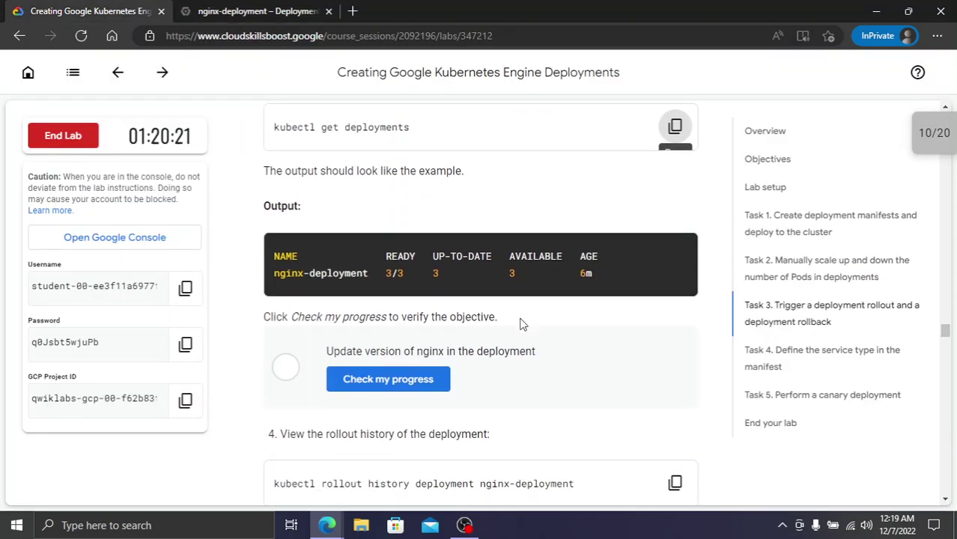
{"action": "left_click", "coordinate": [402, 378]}
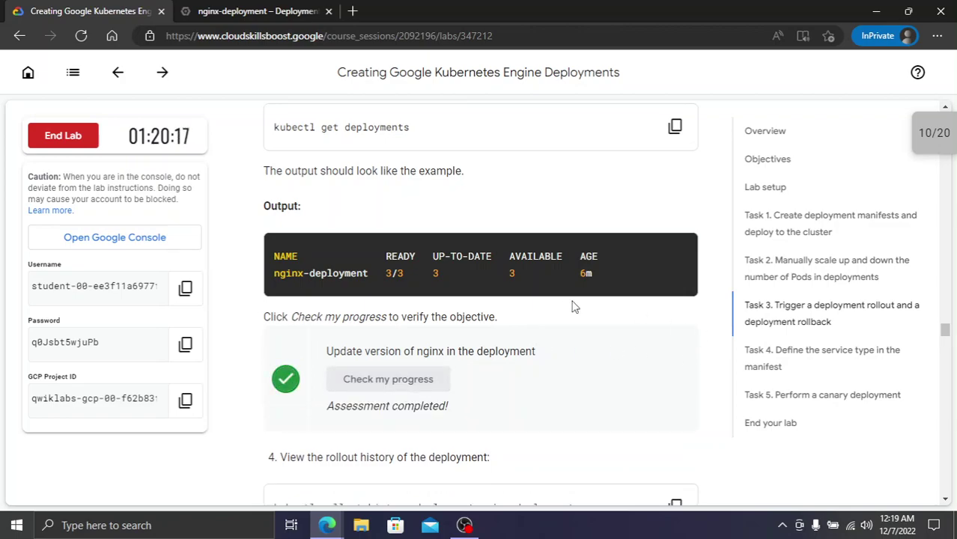
{"action": "scroll", "coordinate": [573, 306], "scroll_direction": "down", "scroll_amount": 2}
Show the rollout history of nginx-deployment with kubectl rollout history
{"action": "left_click", "coordinate": [675, 325]}
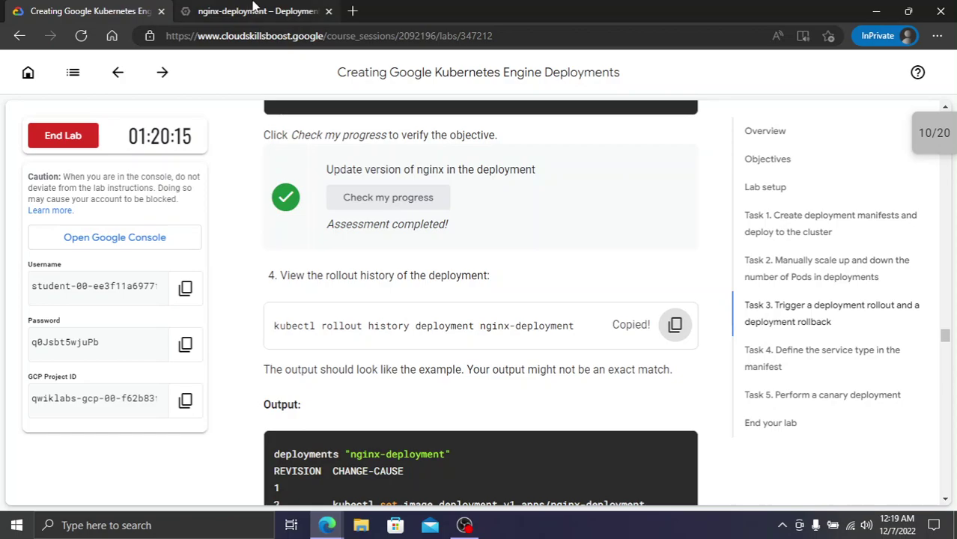
{"action": "left_click", "coordinate": [254, 9]}
{"action": "key", "text": "ctrl+v"}
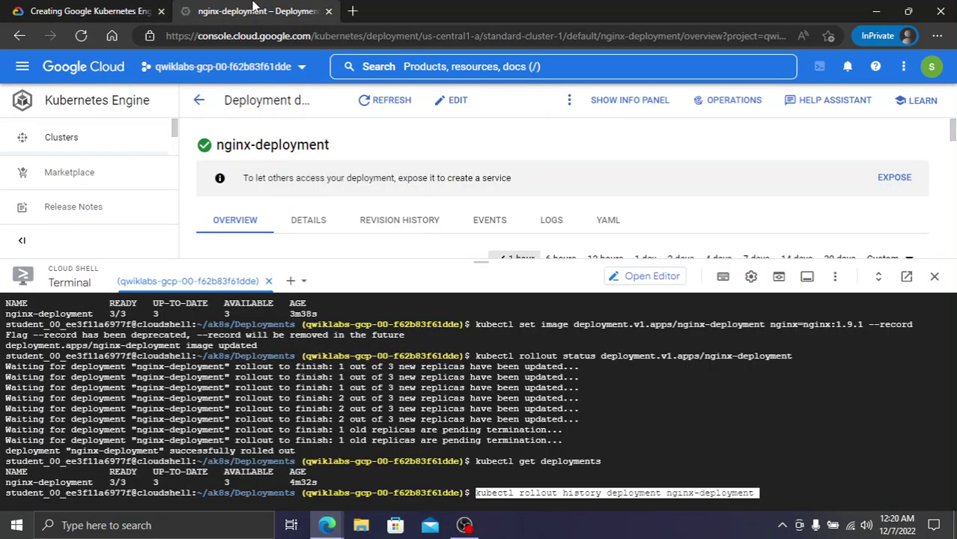
{"action": "key", "text": "Return"}
{"action": "left_click", "coordinate": [93, 9]}
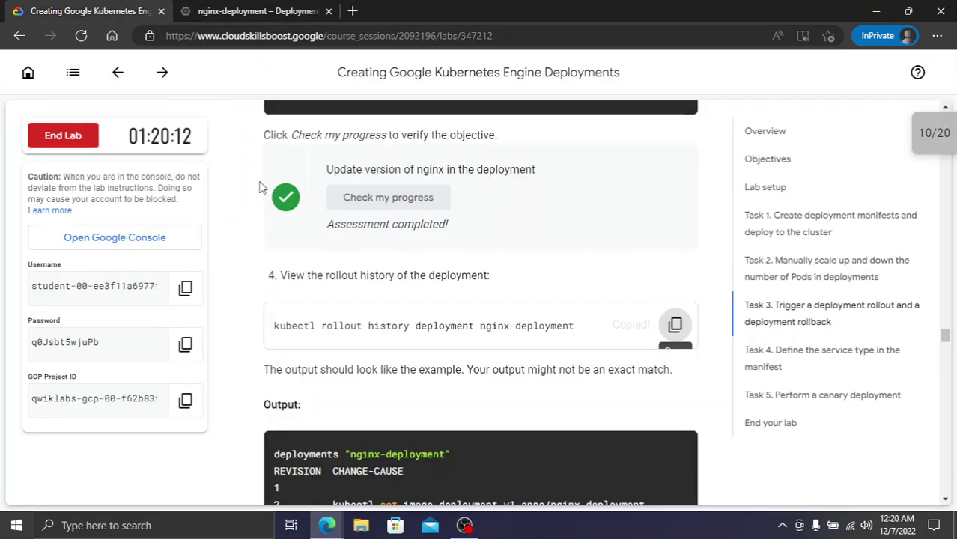
{"action": "scroll", "coordinate": [489, 258], "scroll_direction": "down", "scroll_amount": 5}
Roll nginx-deployment back to its previous revision with kubectl rollout undo
{"action": "left_click", "coordinate": [674, 313]}
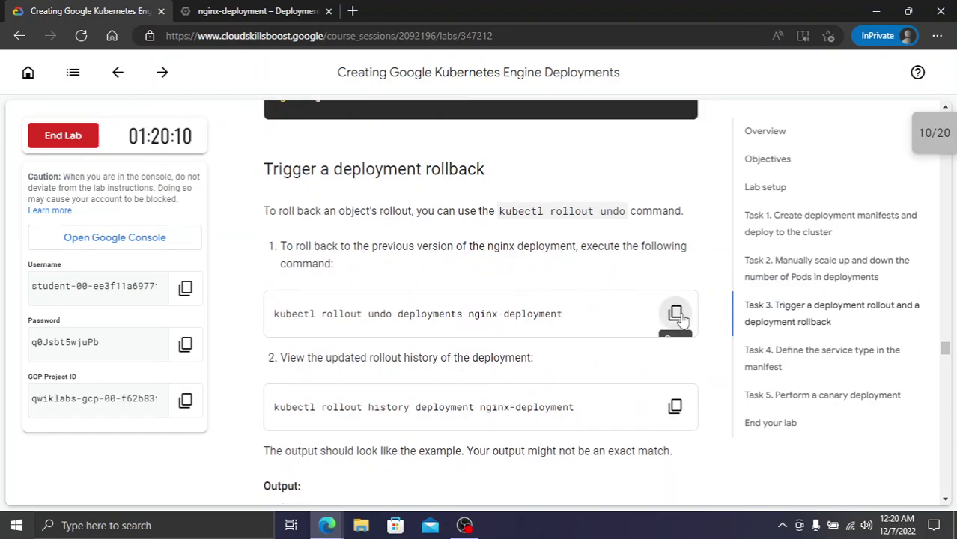
{"action": "left_click", "coordinate": [271, 9]}
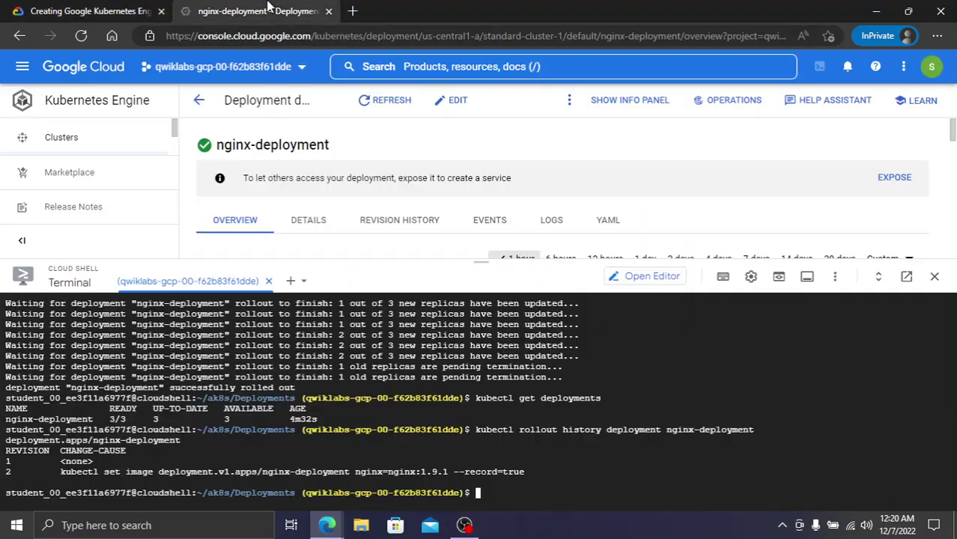
{"action": "key", "text": "ctrl+v"}
{"action": "key", "text": "Return"}
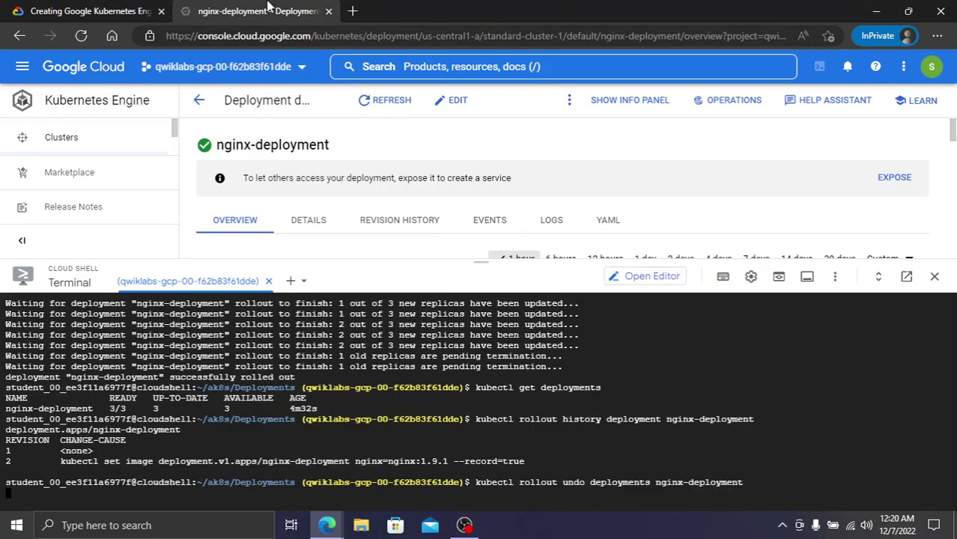
{"action": "left_click", "coordinate": [155, 6]}
{"action": "scroll", "coordinate": [479, 300], "scroll_direction": "down", "scroll_amount": 2}
List the rollout history again, now showing revisions 2 and 3
{"action": "left_click", "coordinate": [674, 345]}
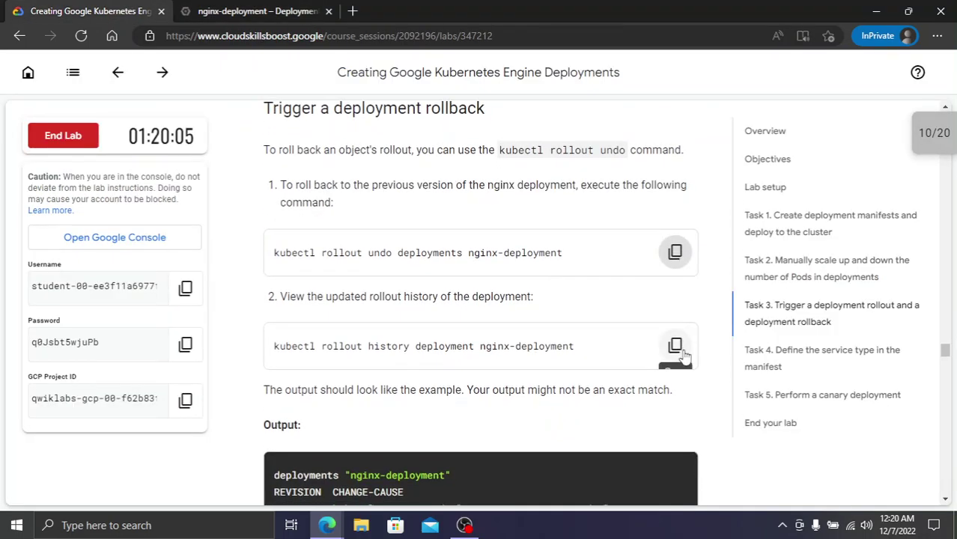
{"action": "left_click", "coordinate": [214, 8]}
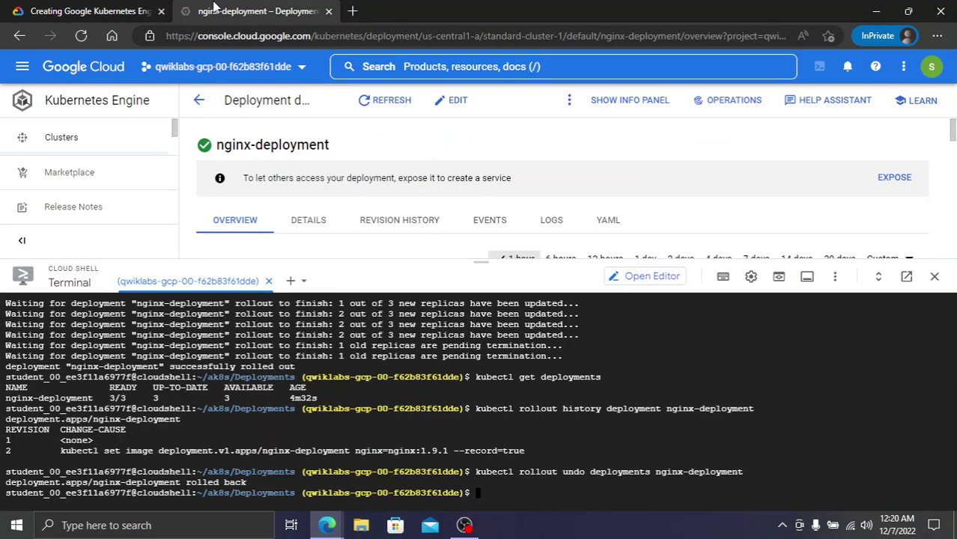
{"action": "key", "text": "ctrl+v"}
{"action": "key", "text": "Return"}
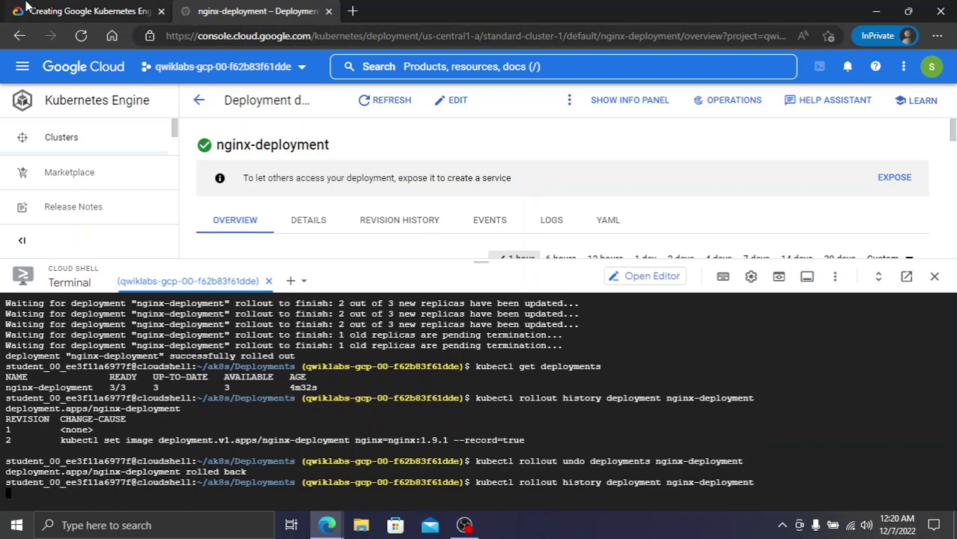
{"action": "left_click", "coordinate": [112, 11]}
{"action": "scroll", "coordinate": [554, 299], "scroll_direction": "down", "scroll_amount": 4}
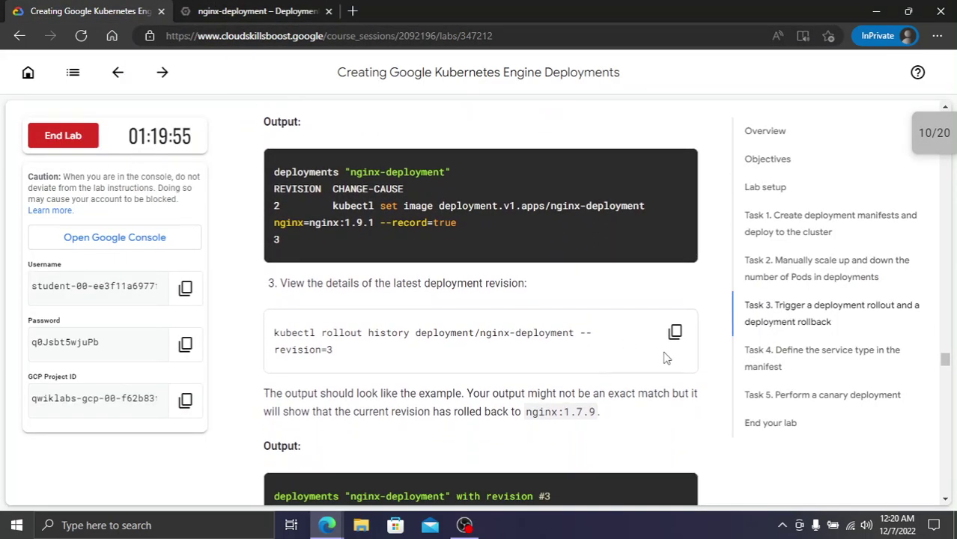
Display the details of nginx-deployment revision 3 with kubectl rollout history --revision=3
{"action": "left_click", "coordinate": [676, 332]}
{"action": "left_click", "coordinate": [213, 11]}
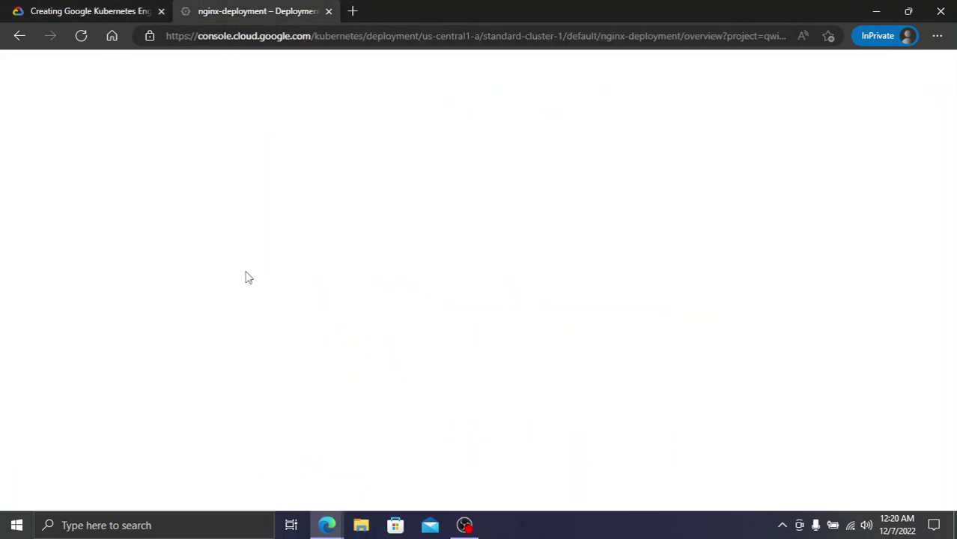
{"action": "key", "text": "ctrl+v"}
{"action": "key", "text": "Return"}
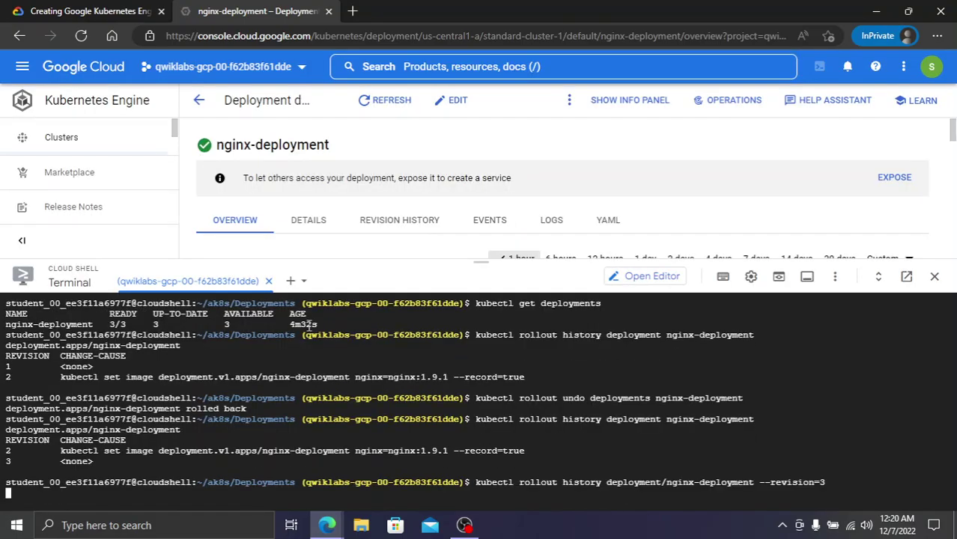
{"action": "left_click", "coordinate": [90, 10]}
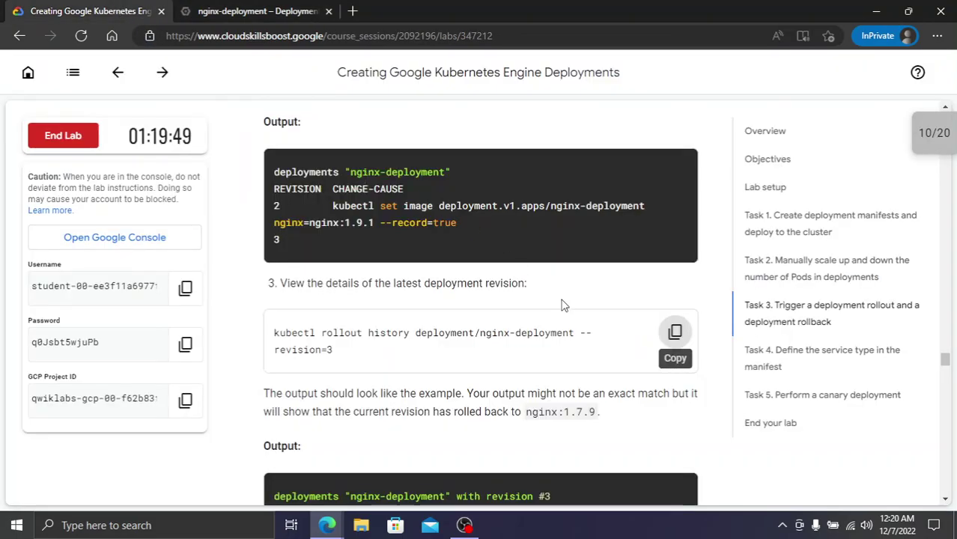
Confirm revision 3 uses nginx:1.7.9, then scroll the lab to Task 4's service manifest
{"action": "scroll", "coordinate": [564, 314], "scroll_direction": "down", "scroll_amount": 1}
{"action": "scroll", "coordinate": [564, 315], "scroll_direction": "down", "scroll_amount": 5}
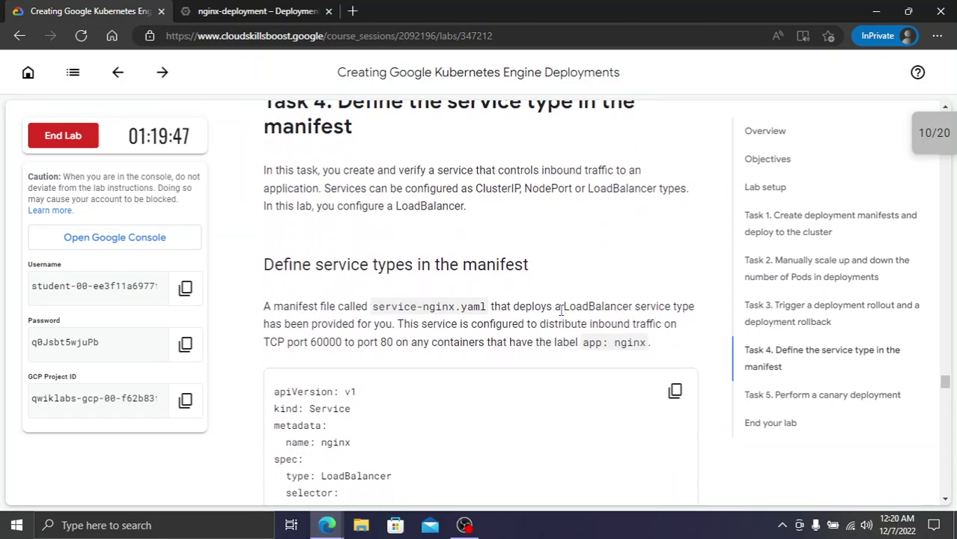
{"action": "scroll", "coordinate": [408, 251], "scroll_direction": "up", "scroll_amount": 1}
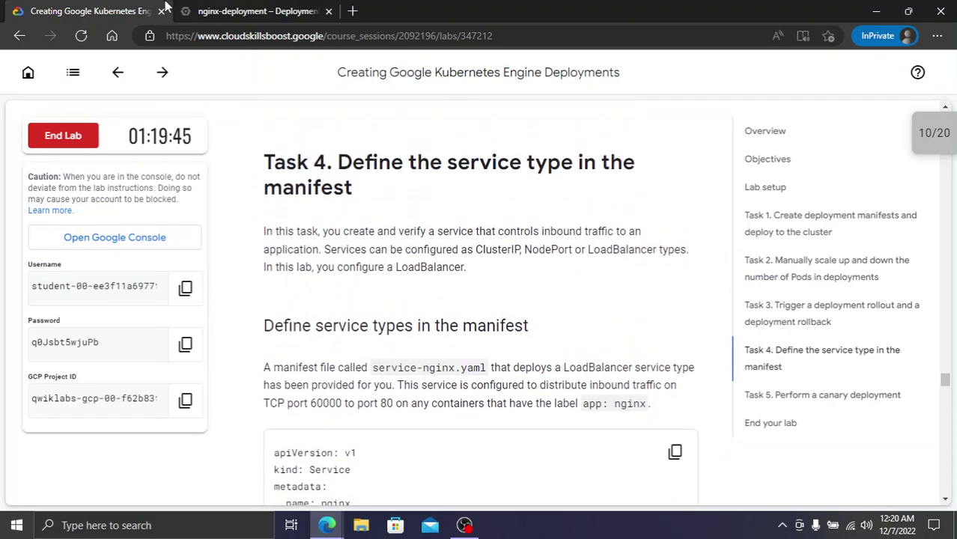
{"action": "left_click", "coordinate": [186, 10]}
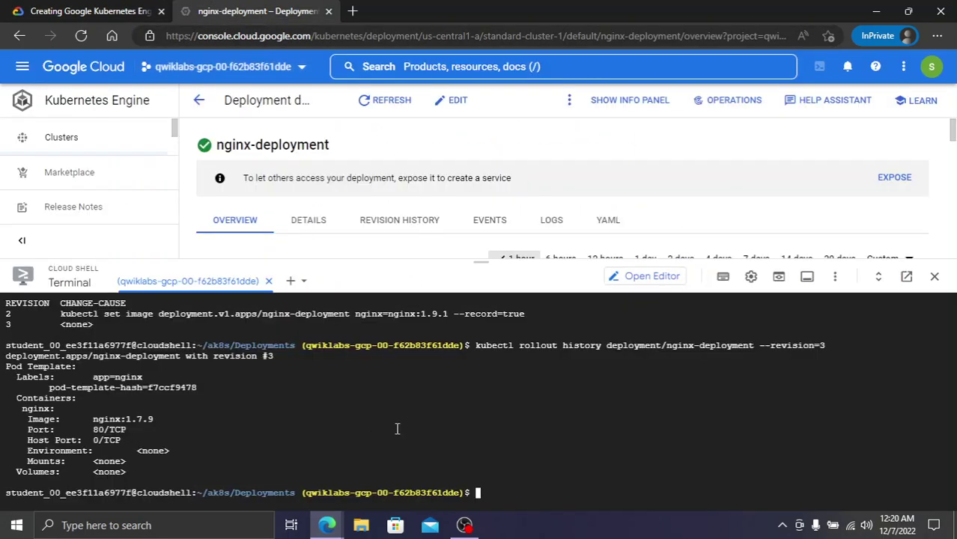
{"action": "key", "text": "ctrl+shift+Tab"}
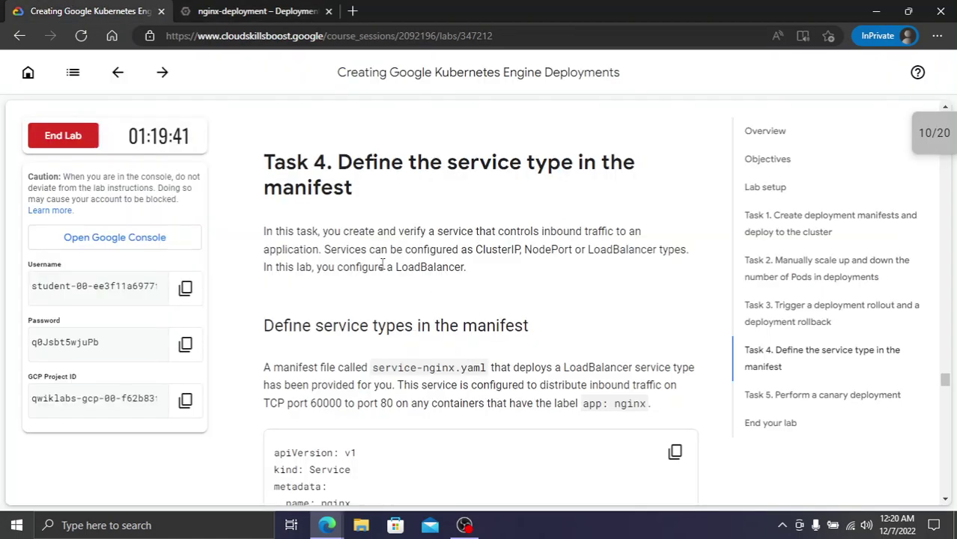
{"action": "scroll", "coordinate": [325, 232], "scroll_direction": "down", "scroll_amount": 5}
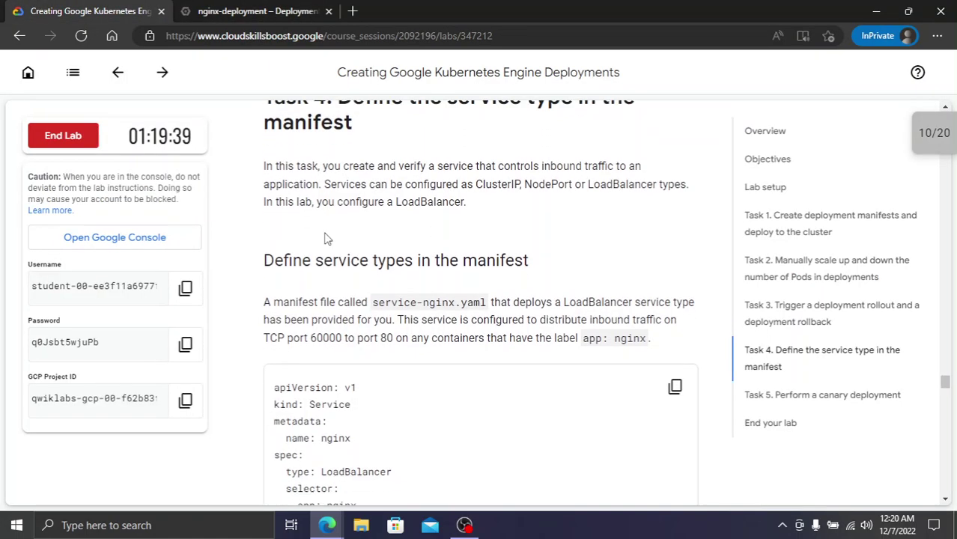
{"action": "scroll", "coordinate": [358, 281], "scroll_direction": "down", "scroll_amount": 1}
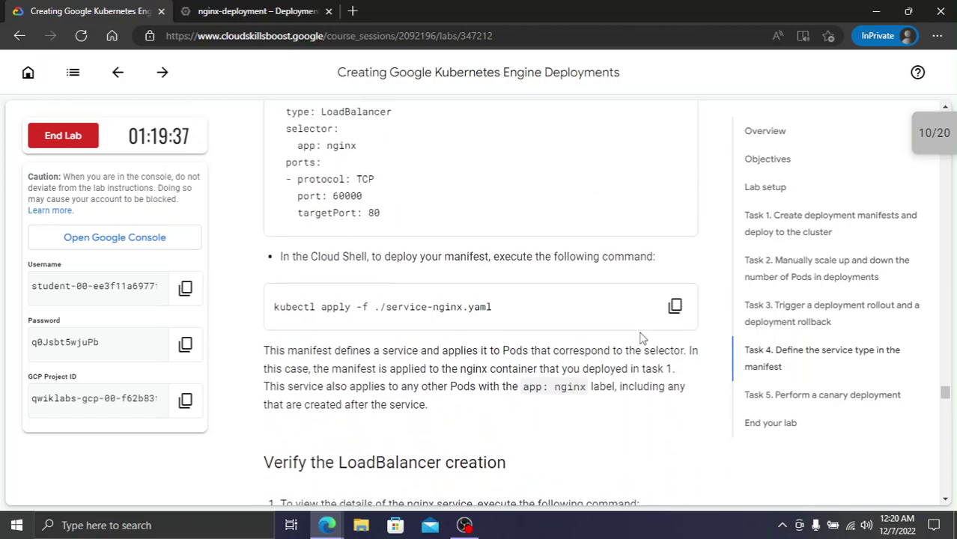
Apply service-nginx.yaml to create the nginx LoadBalancer service
{"action": "left_click", "coordinate": [670, 307]}
{"action": "left_click", "coordinate": [257, 9]}
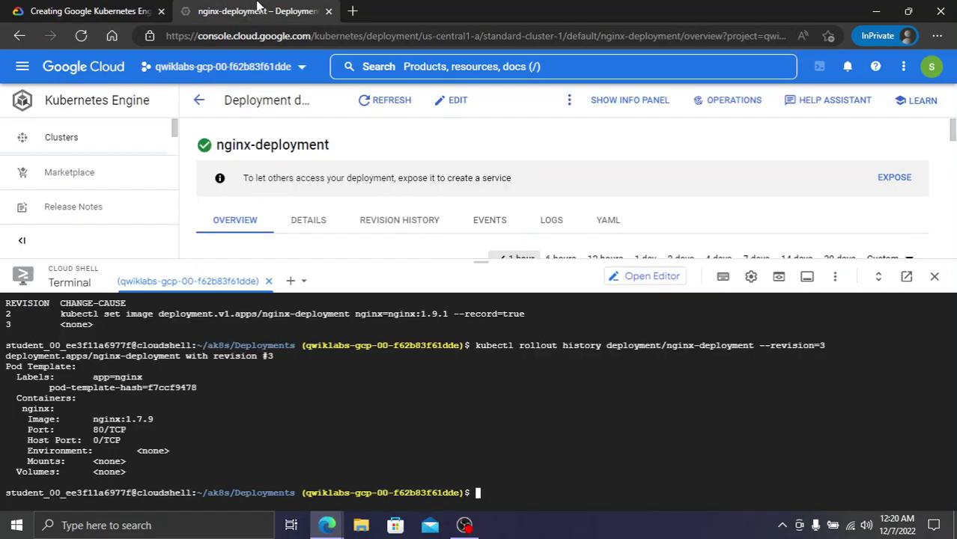
{"action": "key", "text": "ctrl+v"}
{"action": "left_click", "coordinate": [131, 10]}
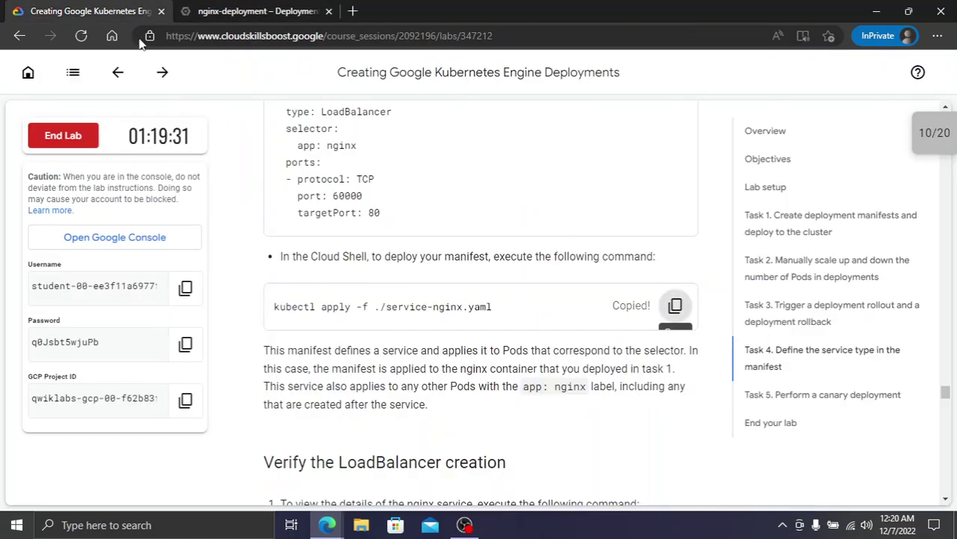
{"action": "left_click", "coordinate": [196, 7]}
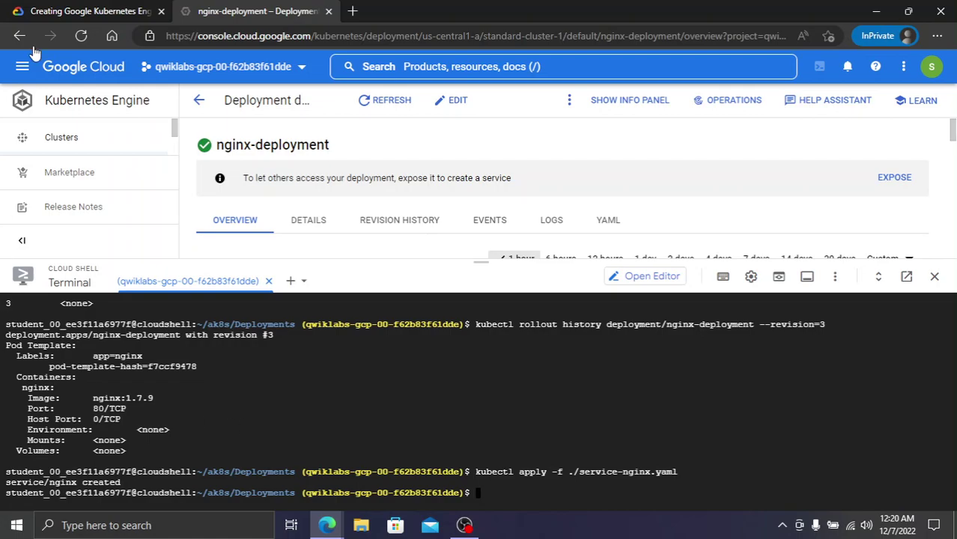
{"action": "left_click", "coordinate": [60, 6]}
{"action": "scroll", "coordinate": [503, 280], "scroll_direction": "down", "scroll_amount": 5}
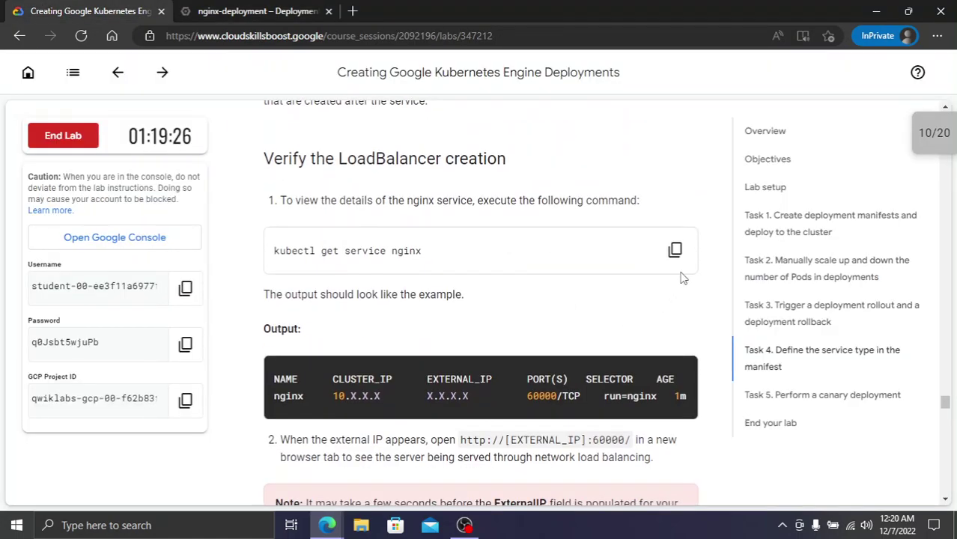
Run kubectl get service nginx, showing port 60000 with the external IP pending
{"action": "left_click", "coordinate": [683, 250]}
{"action": "left_click", "coordinate": [225, 10]}
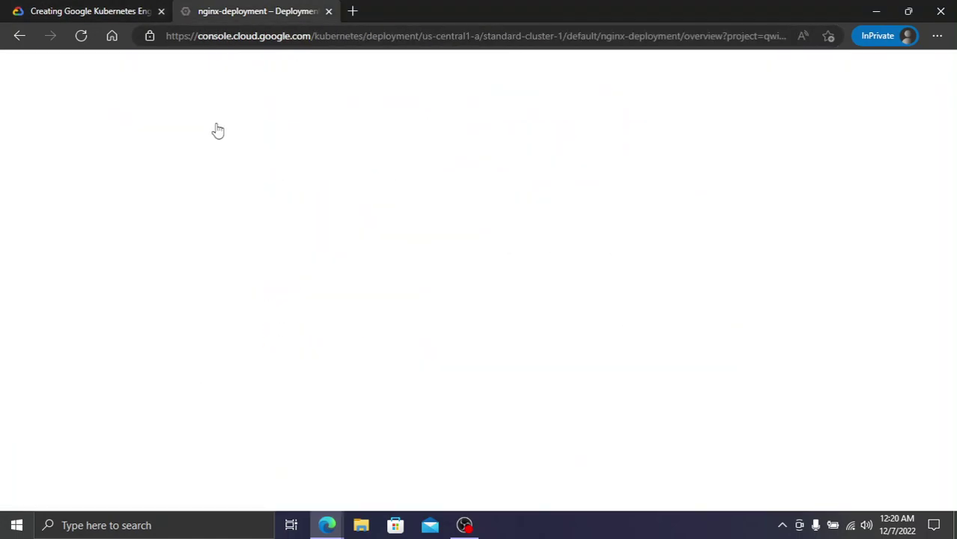
{"action": "key", "text": "ctrl+v"}
{"action": "key", "text": "Return"}
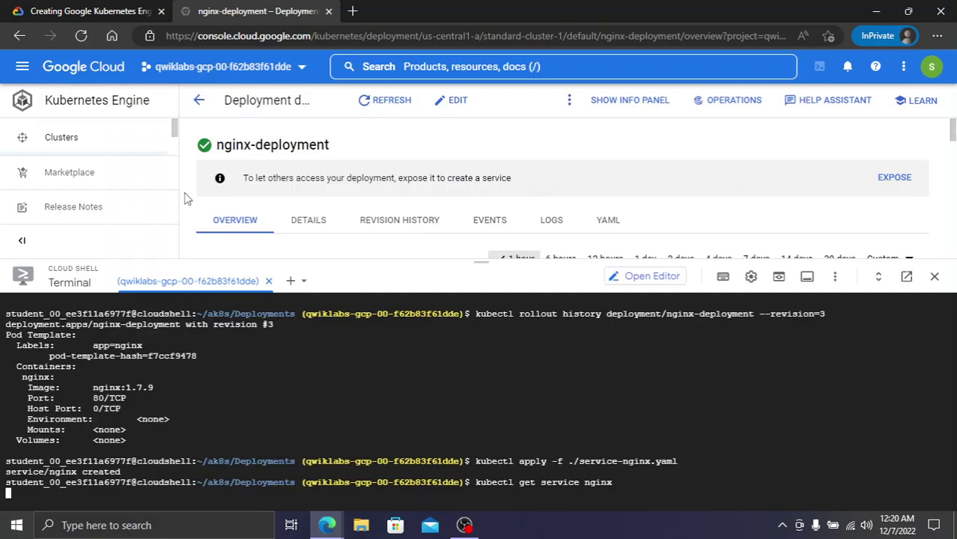
{"action": "left_click", "coordinate": [150, 11]}
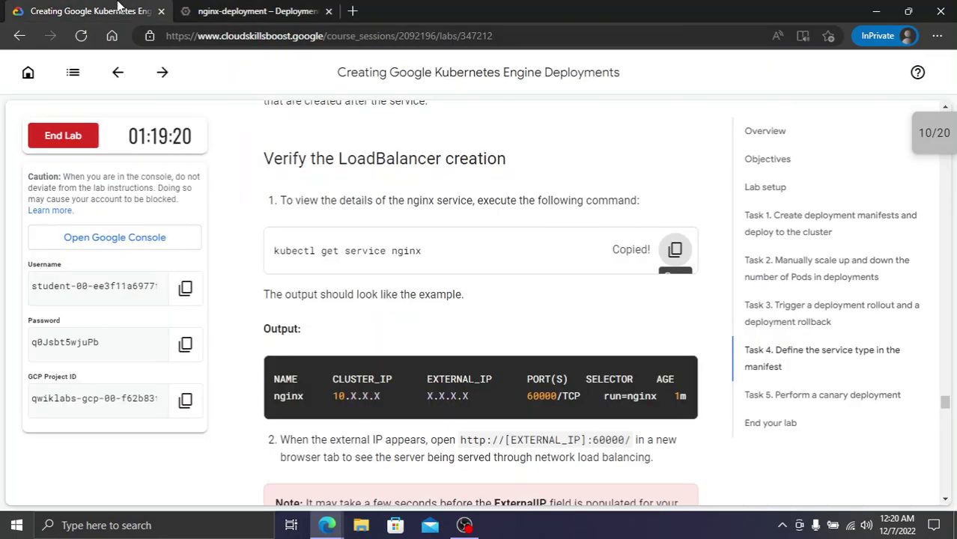
{"action": "left_click", "coordinate": [254, 10]}
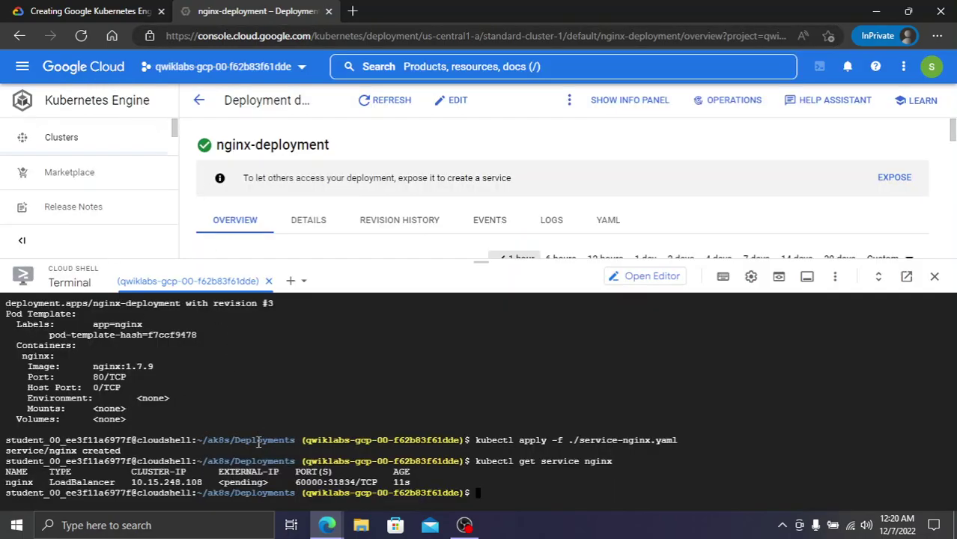
{"action": "left_click", "coordinate": [64, 7]}
{"action": "scroll", "coordinate": [428, 262], "scroll_direction": "down", "scroll_amount": 2}
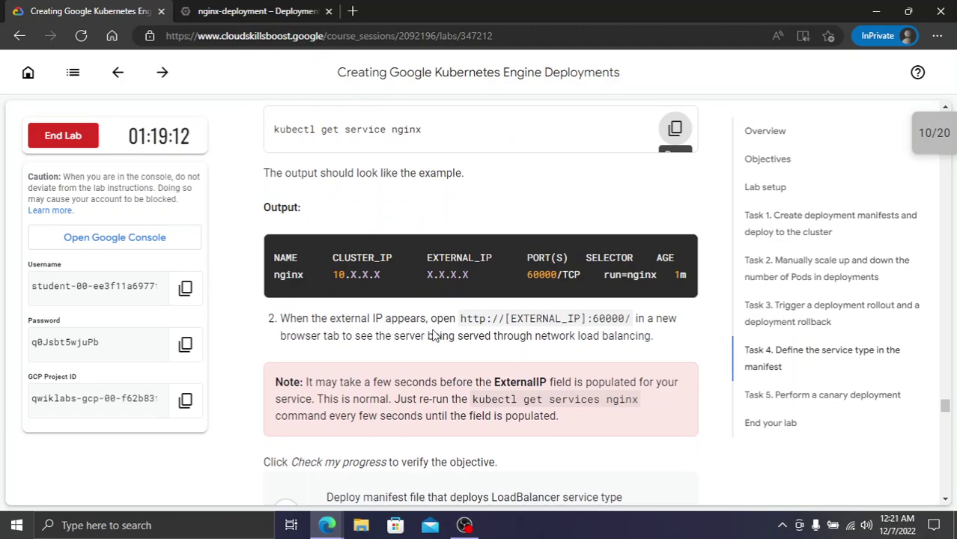
Request the LoadBalancer check, then rerun kubectl get service nginx for external IP 35.238.57.89
{"action": "scroll", "coordinate": [642, 331], "scroll_direction": "down", "scroll_amount": 2}
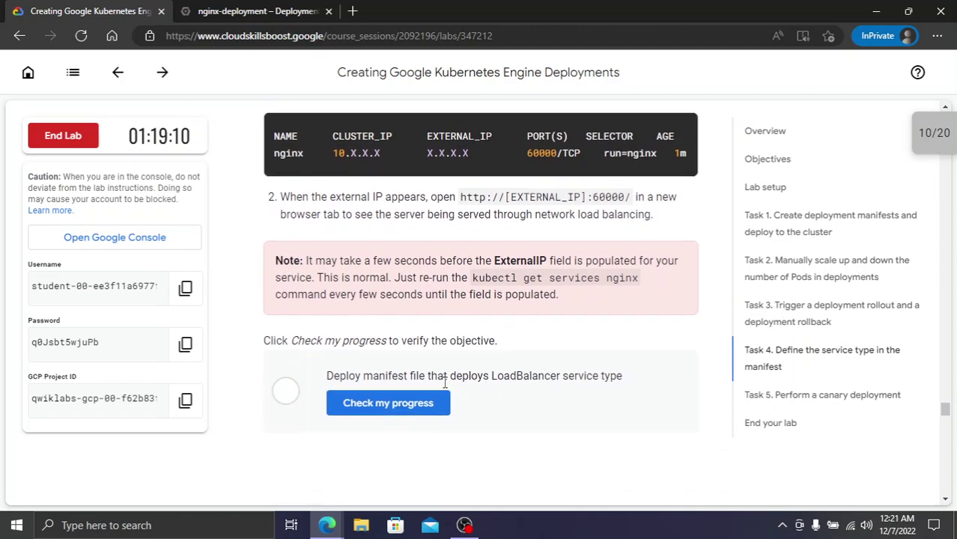
{"action": "left_click", "coordinate": [417, 402]}
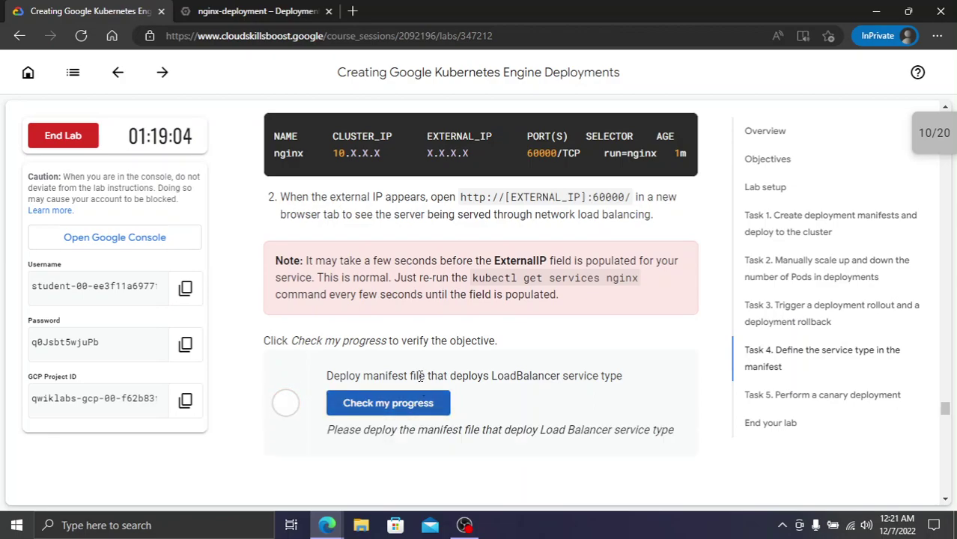
{"action": "scroll", "coordinate": [421, 376], "scroll_direction": "up", "scroll_amount": 2}
{"action": "left_click", "coordinate": [281, 9]}
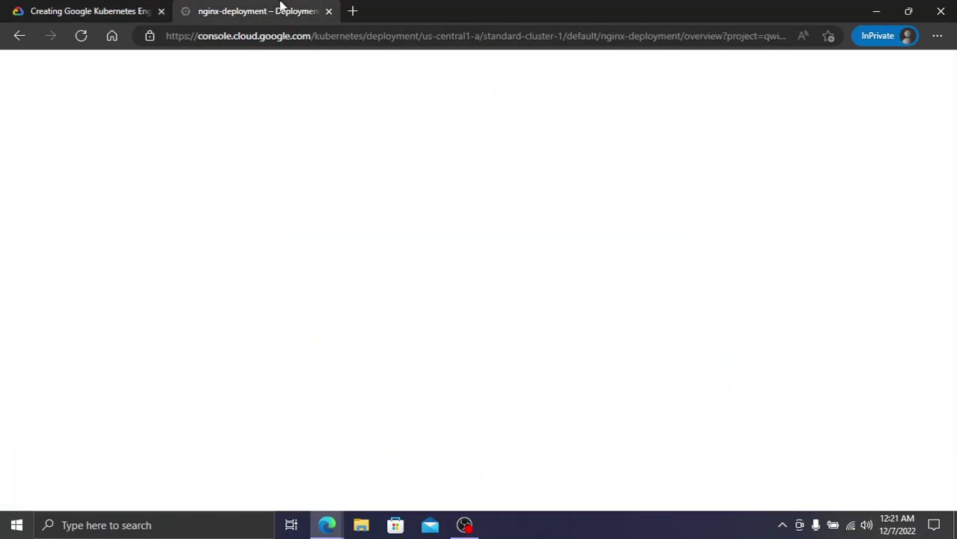
{"action": "key", "text": "Up"}
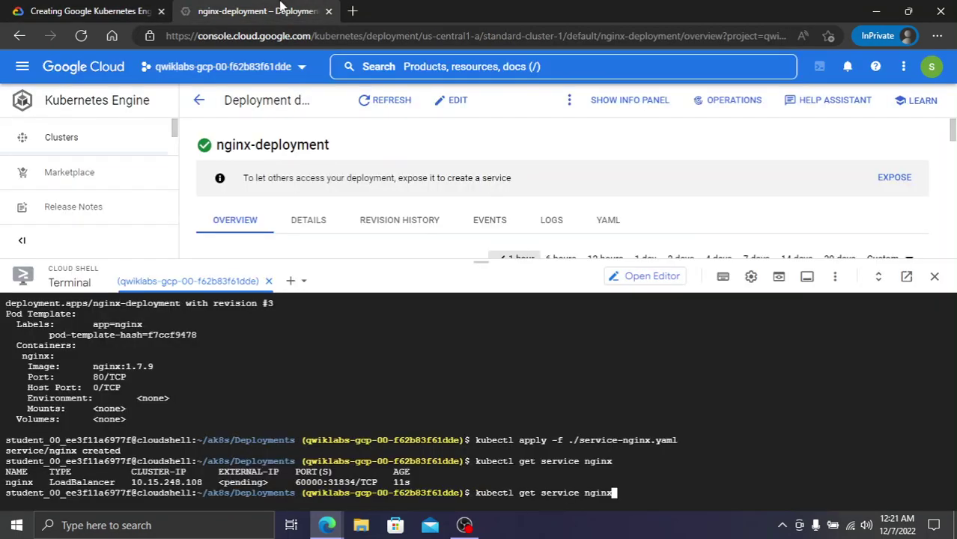
{"action": "key", "text": "Return"}
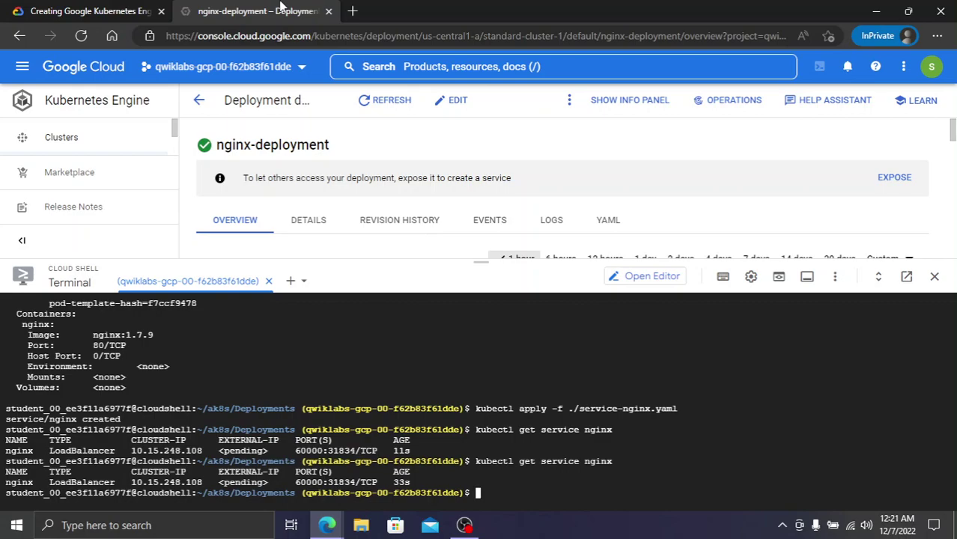
{"action": "left_click", "coordinate": [124, 9]}
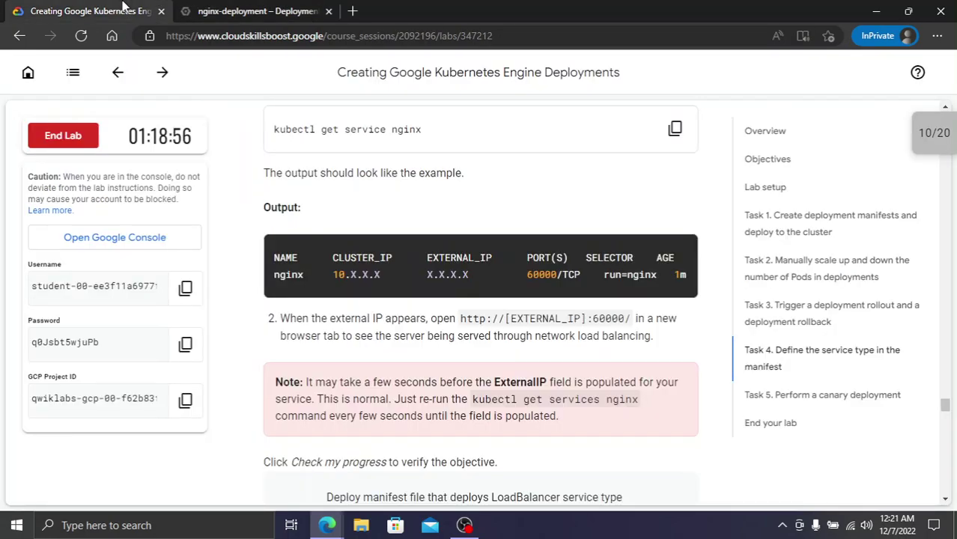
Re-run the lab's LoadBalancer service check so it is marked complete
{"action": "key", "text": "ctrl+Tab"}
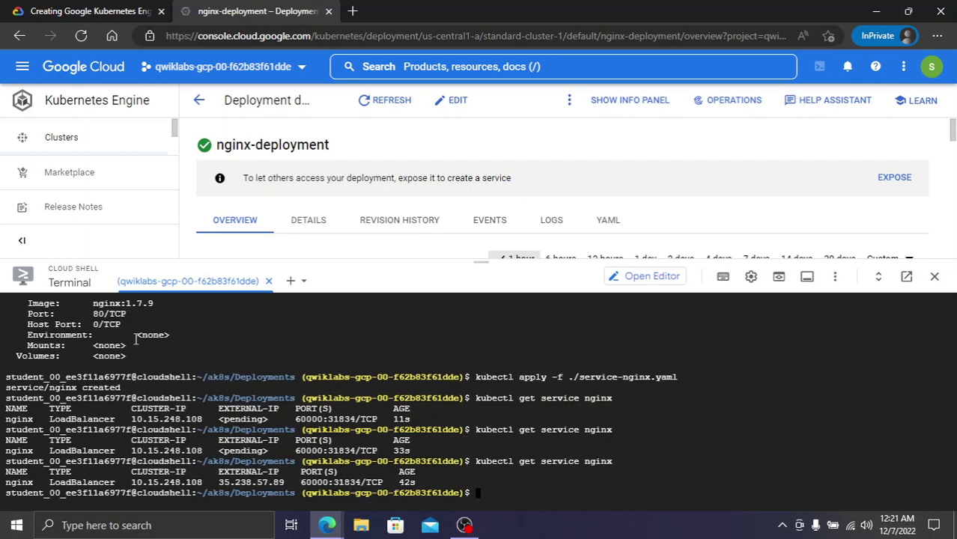
{"action": "left_click", "coordinate": [33, 8]}
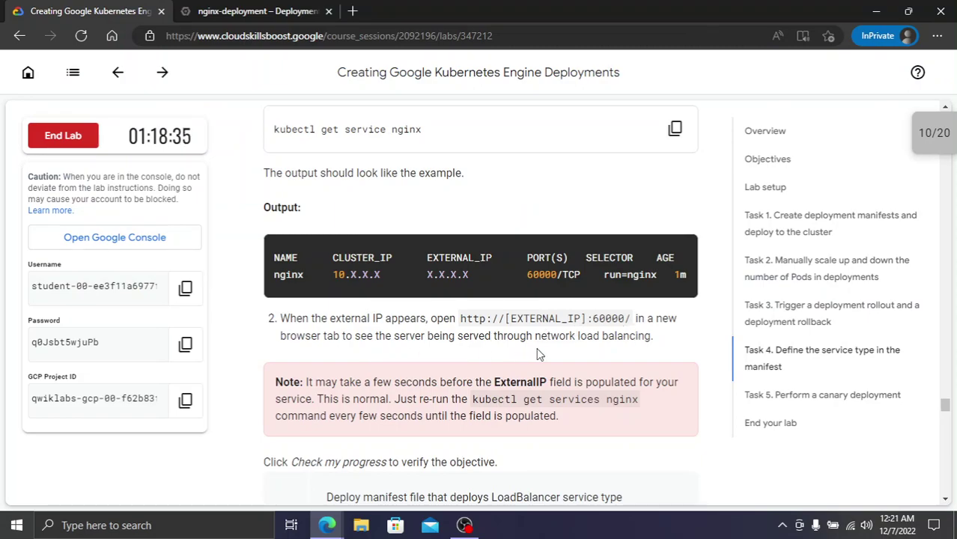
{"action": "scroll", "coordinate": [531, 364], "scroll_direction": "down", "scroll_amount": 3}
{"action": "left_click", "coordinate": [409, 286]}
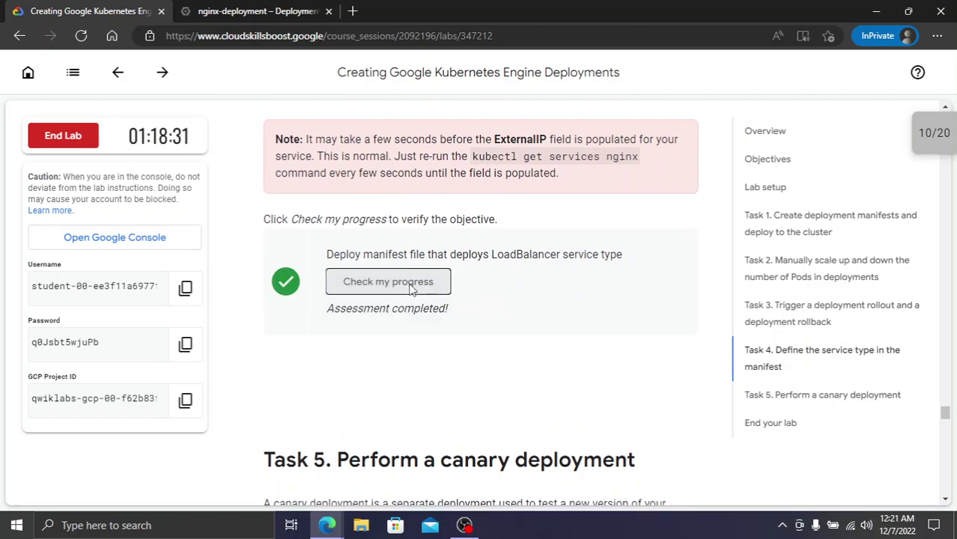
{"action": "scroll", "coordinate": [410, 289], "scroll_direction": "down", "scroll_amount": 4}
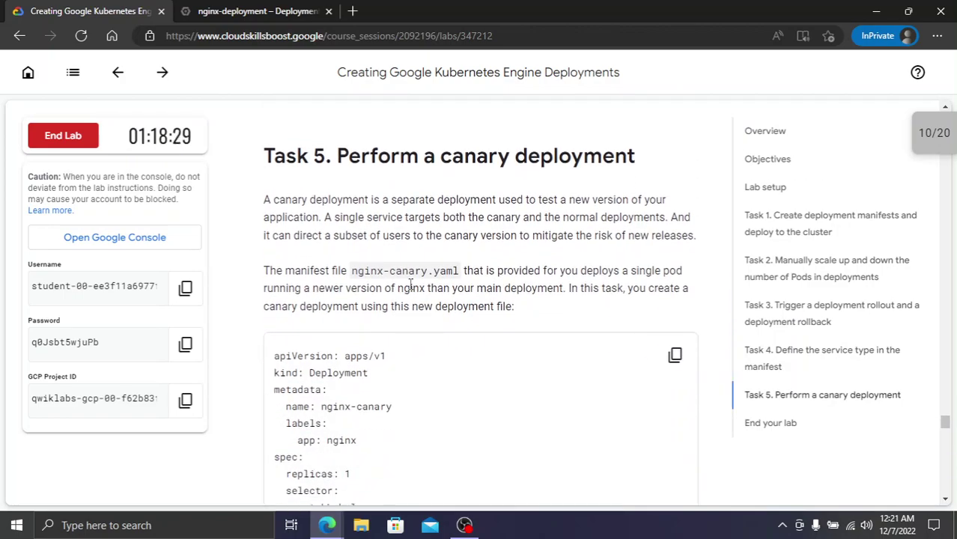
Create the nginx-canary deployment from nginx-canary.yaml and list the deployments
{"action": "scroll", "coordinate": [410, 286], "scroll_direction": "down", "scroll_amount": 9}
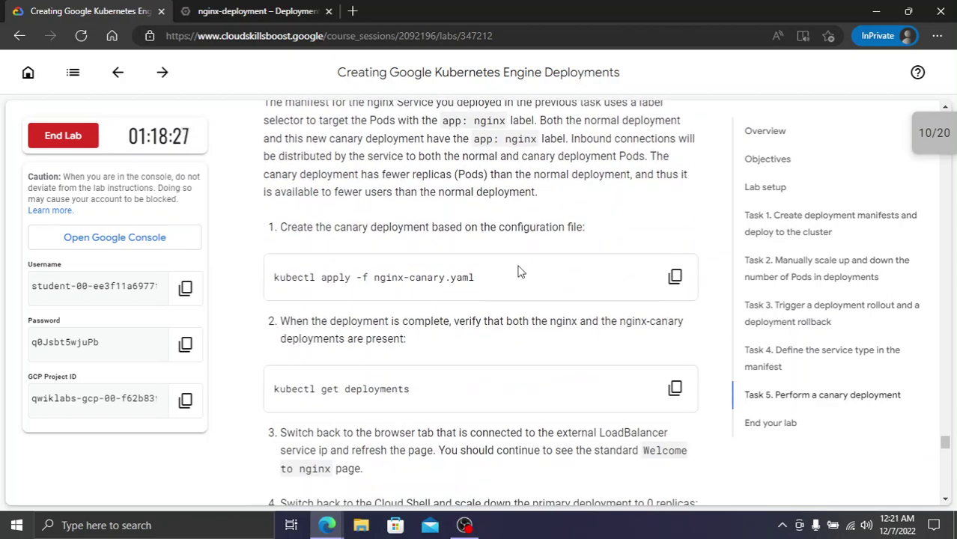
{"action": "left_click", "coordinate": [675, 277]}
{"action": "key", "text": "ctrl+Tab"}
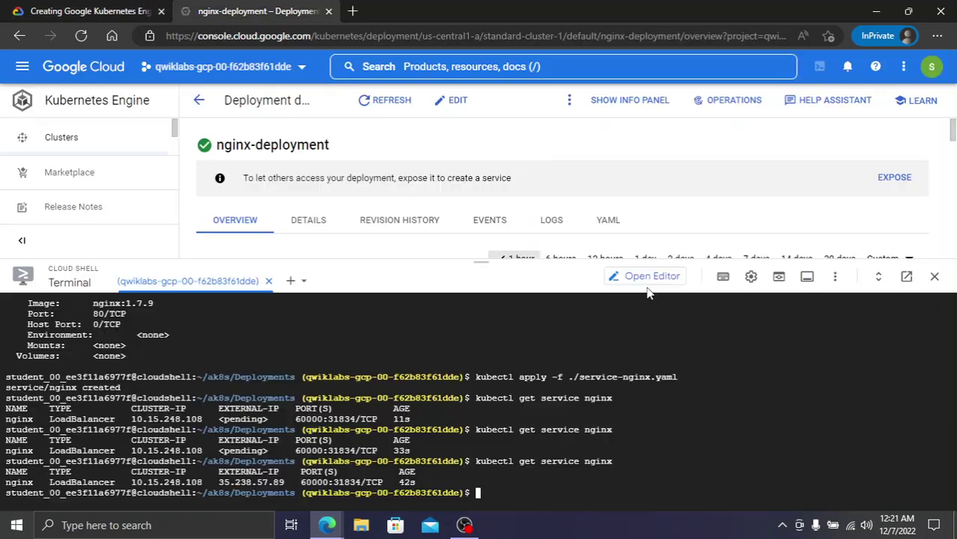
{"action": "key", "text": "ctrl+v"}
{"action": "key", "text": "Return"}
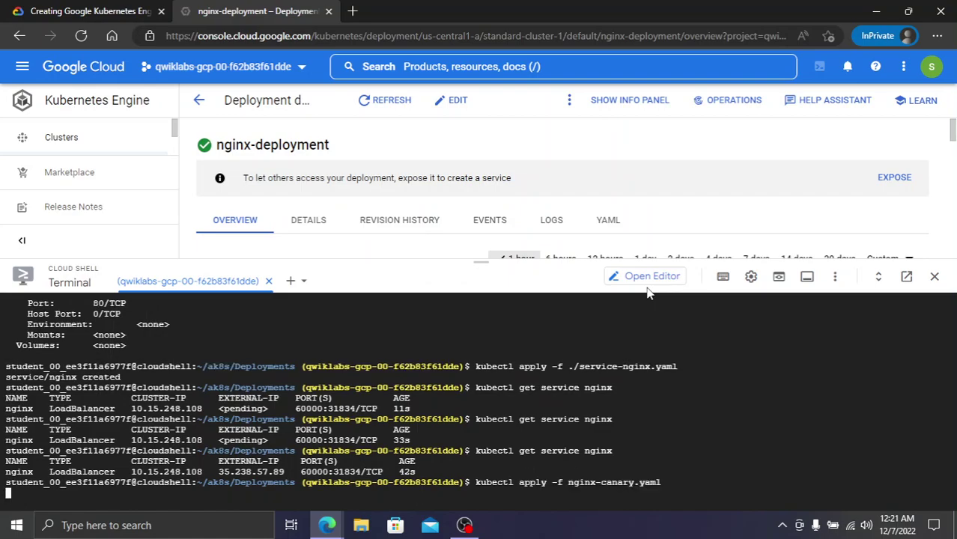
{"action": "key", "text": "ctrl+Tab"}
{"action": "left_click", "coordinate": [674, 267]}
{"action": "key", "text": "ctrl+Tab"}
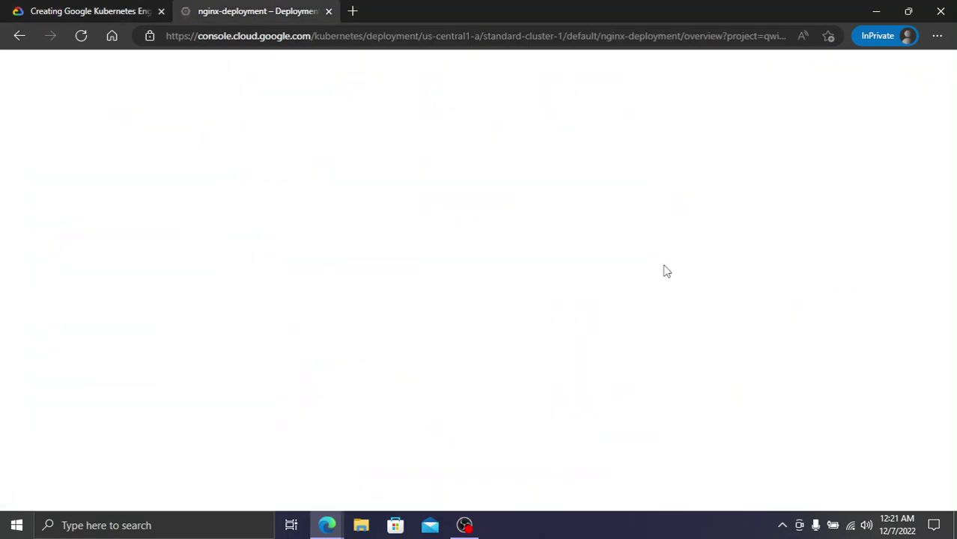
{"action": "key", "text": "ctrl+v"}
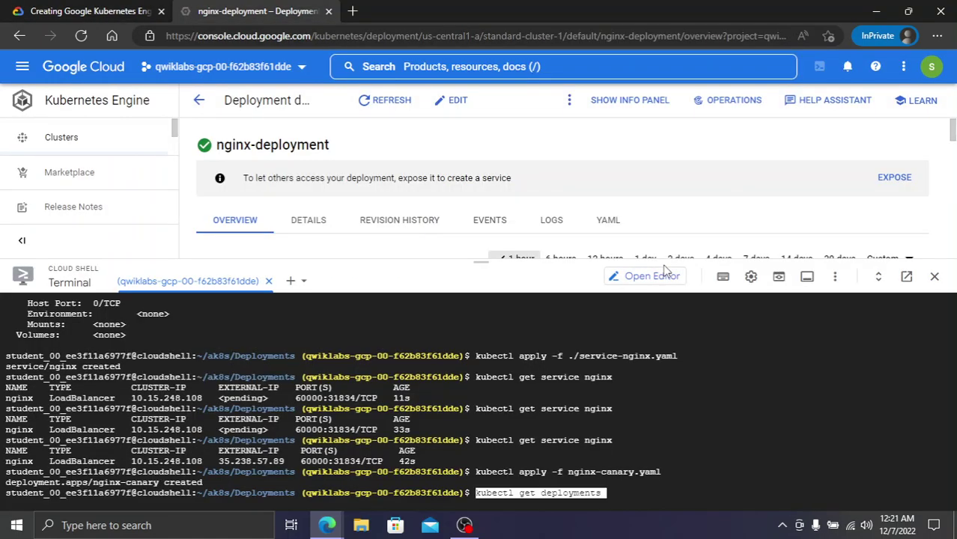
{"action": "key", "text": "Return"}
{"action": "key", "text": "ctrl+Tab"}
Scale nginx-deployment down to 0 replicas
{"action": "scroll", "coordinate": [674, 269], "scroll_direction": "down", "scroll_amount": 2}
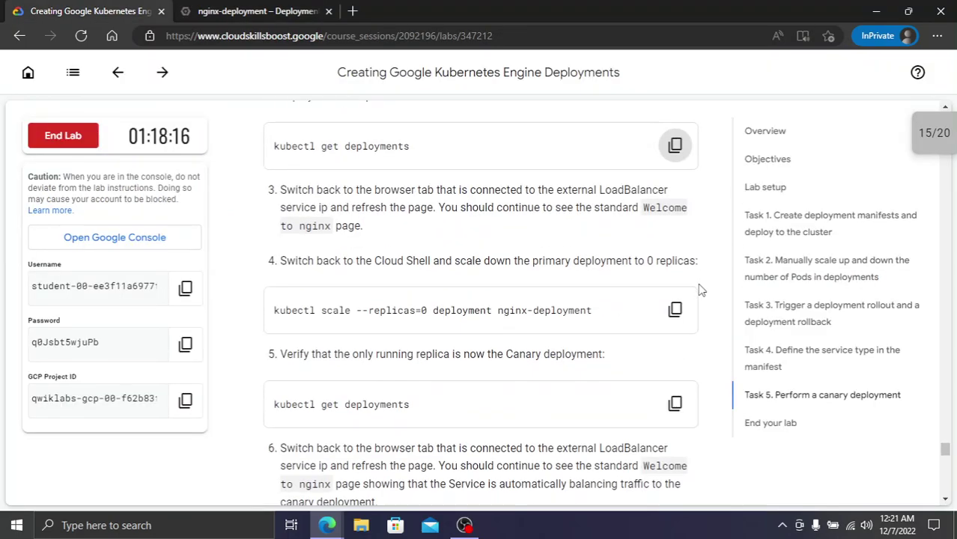
{"action": "left_click", "coordinate": [676, 310]}
{"action": "key", "text": "ctrl+Tab"}
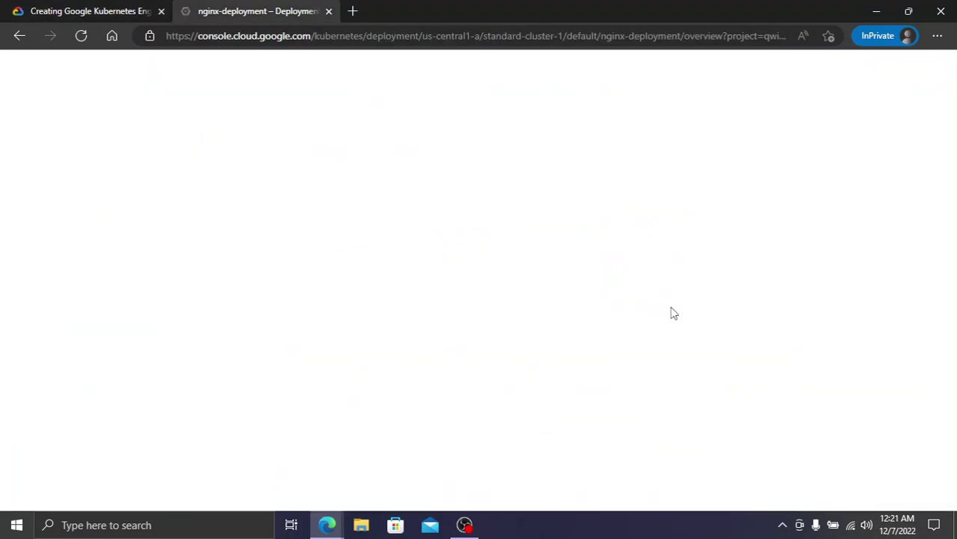
{"action": "key", "text": "ctrl+v"}
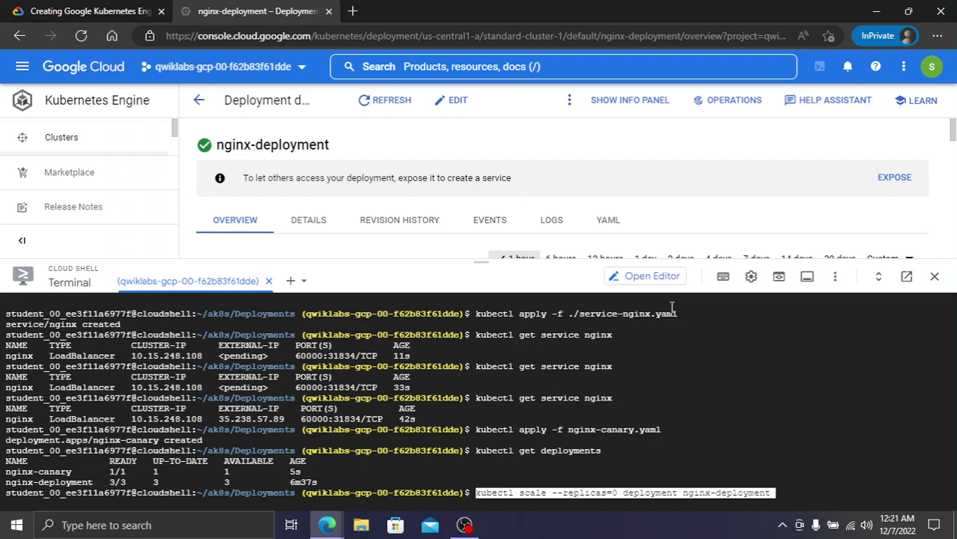
{"action": "key", "text": "Return"}
{"action": "key", "text": "ctrl+Tab"}
List deployments to confirm nginx-canary runs 1/1 and nginx-deployment is 0/0
{"action": "scroll", "coordinate": [676, 321], "scroll_direction": "down", "scroll_amount": 1}
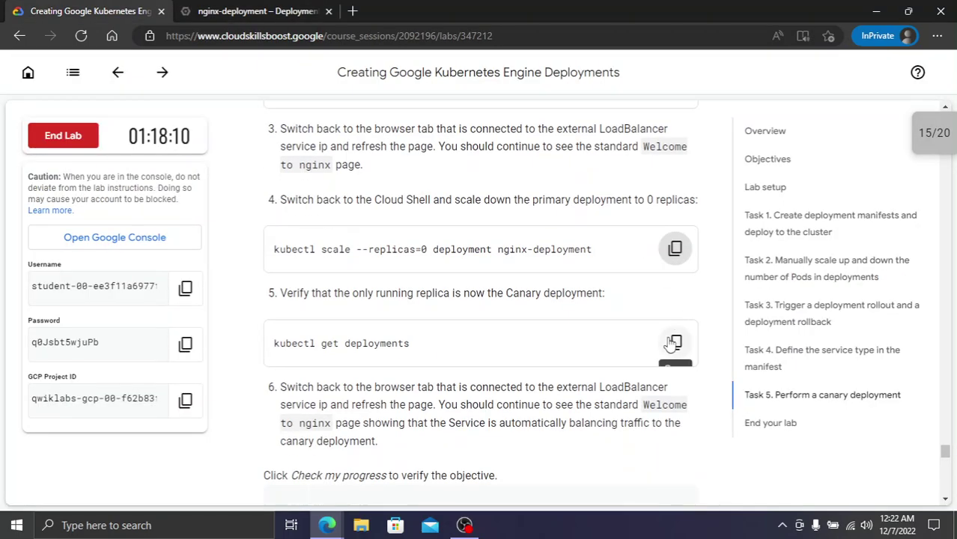
{"action": "left_click", "coordinate": [674, 342]}
{"action": "key", "text": "ctrl+Tab"}
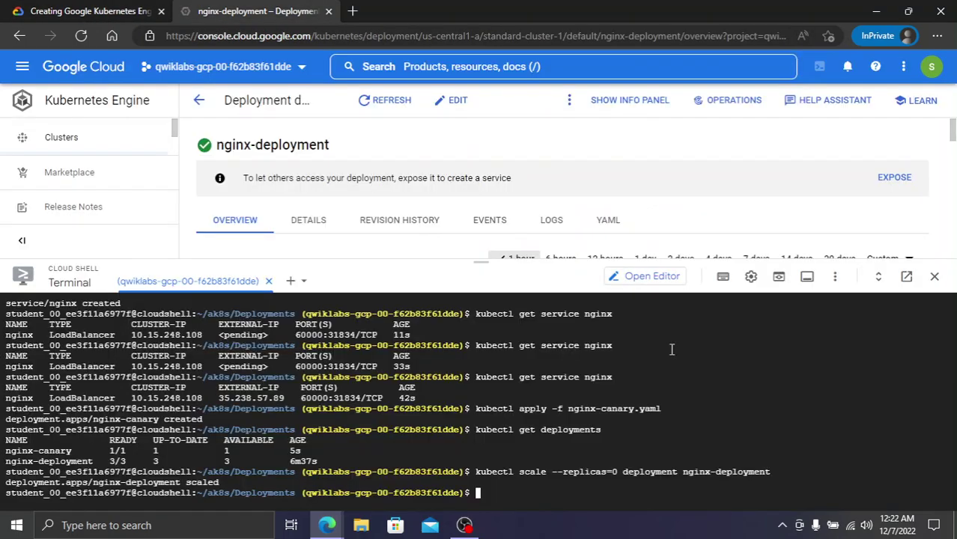
{"action": "key", "text": "ctrl+v"}
{"action": "key", "text": "Return"}
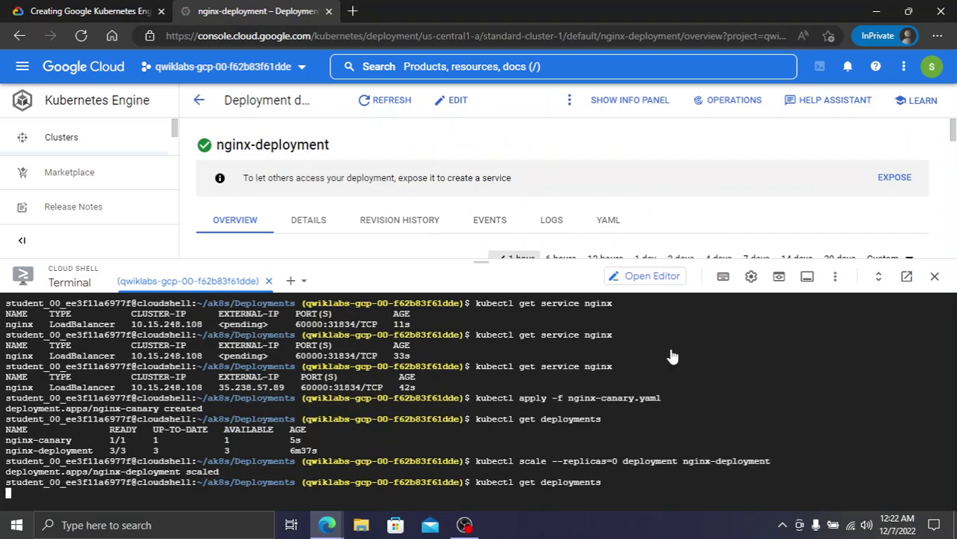
{"action": "key", "text": "ctrl+Tab"}
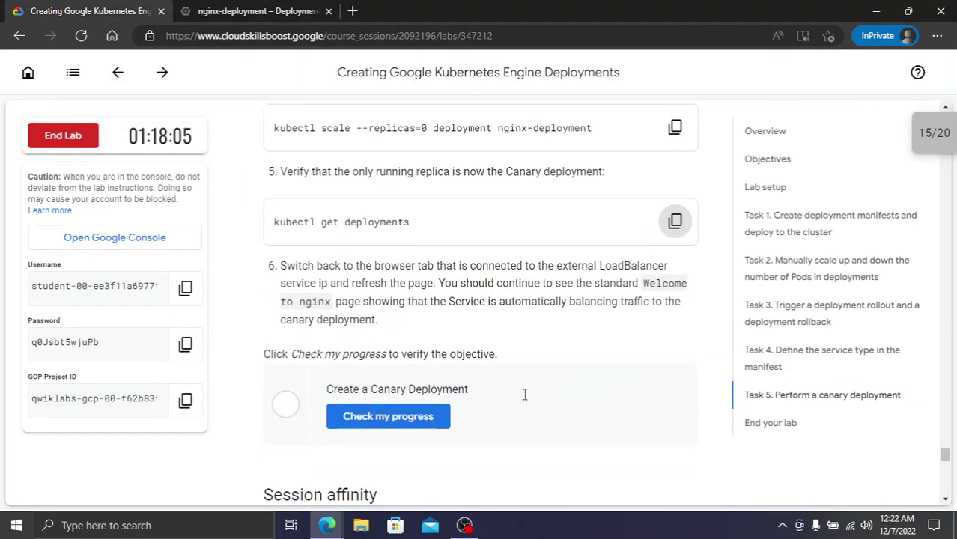
{"action": "key", "text": "ctrl+Tab"}
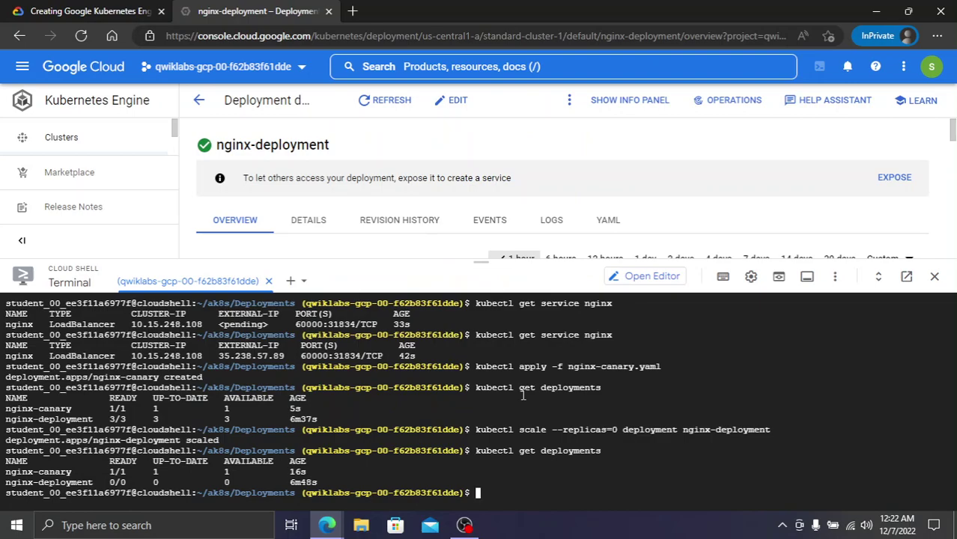
{"action": "key", "text": "ctrl+Tab"}
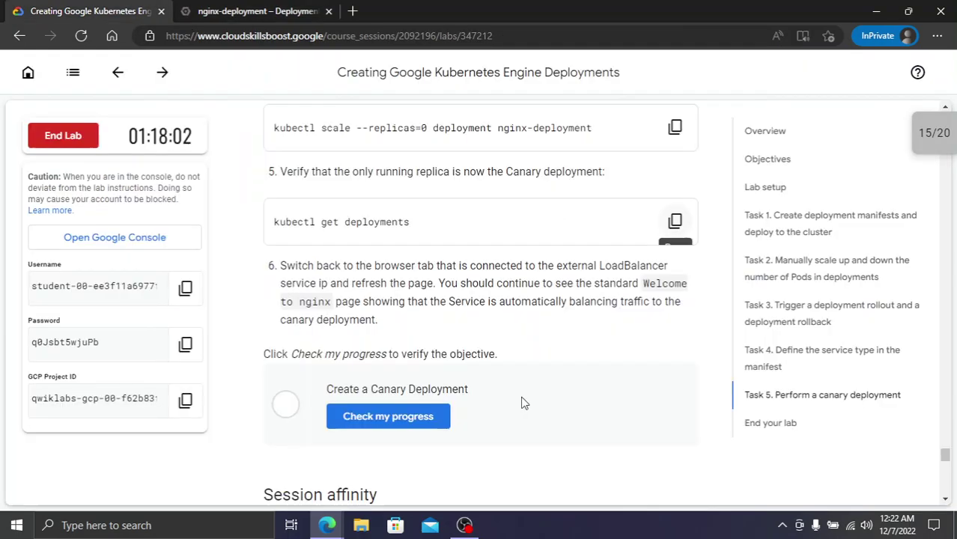
Request the Canary Deployment check and relist the deployments in Cloud Shell
{"action": "left_click", "coordinate": [423, 415]}
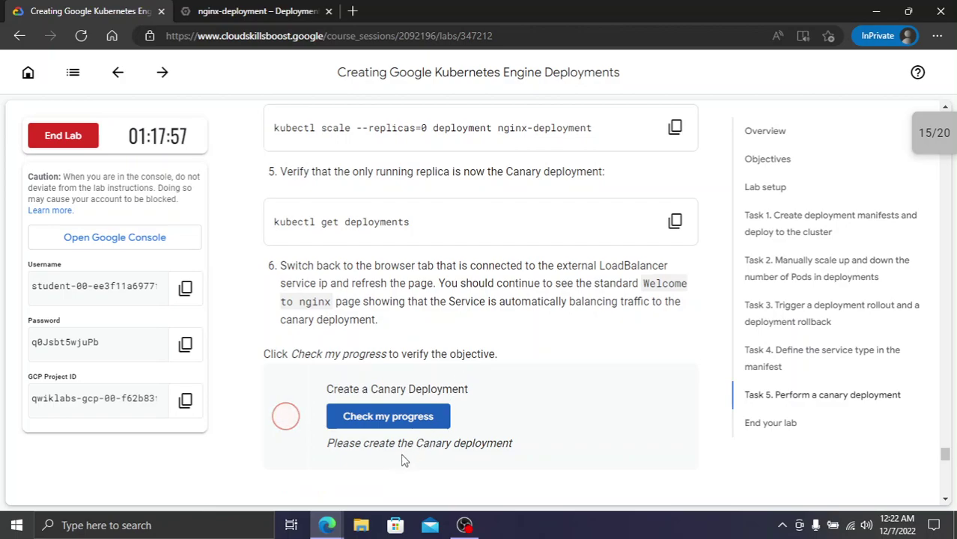
{"action": "key", "text": "ctrl+Tab"}
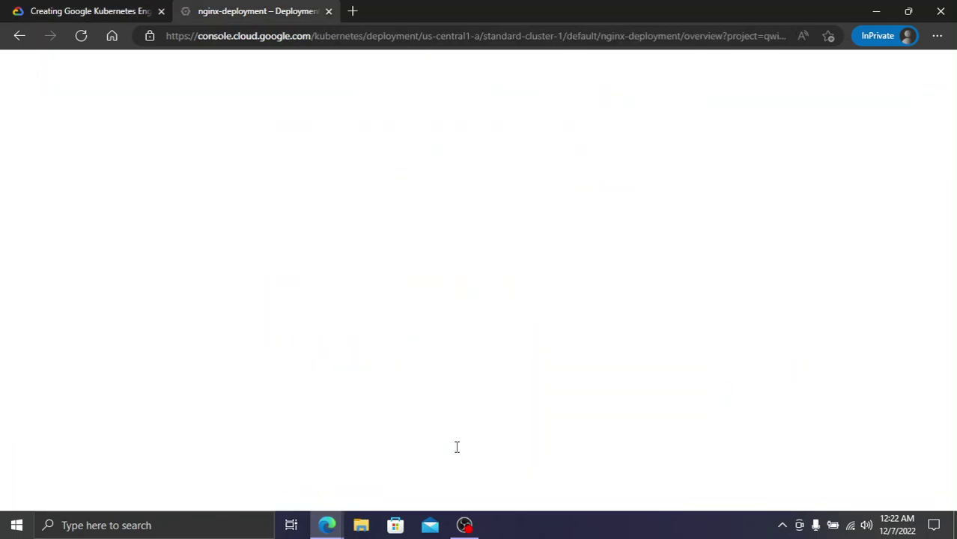
{"action": "key", "text": "Up"}
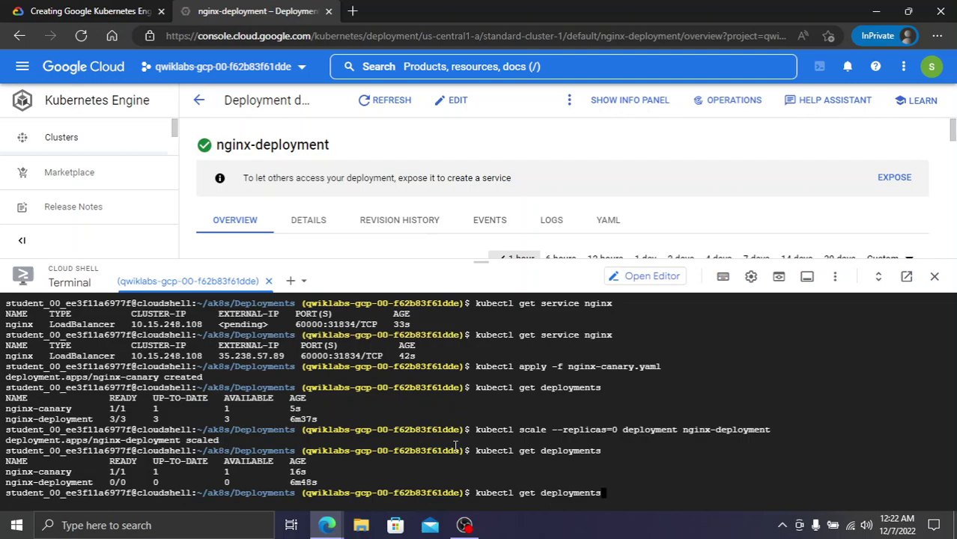
{"action": "key", "text": "Return"}
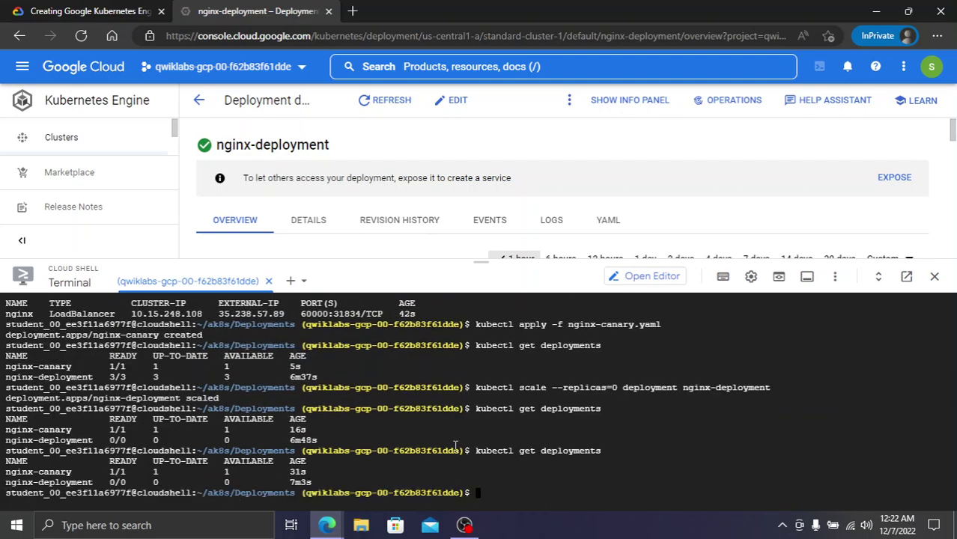
{"action": "key", "text": "ctrl+shift+Tab"}
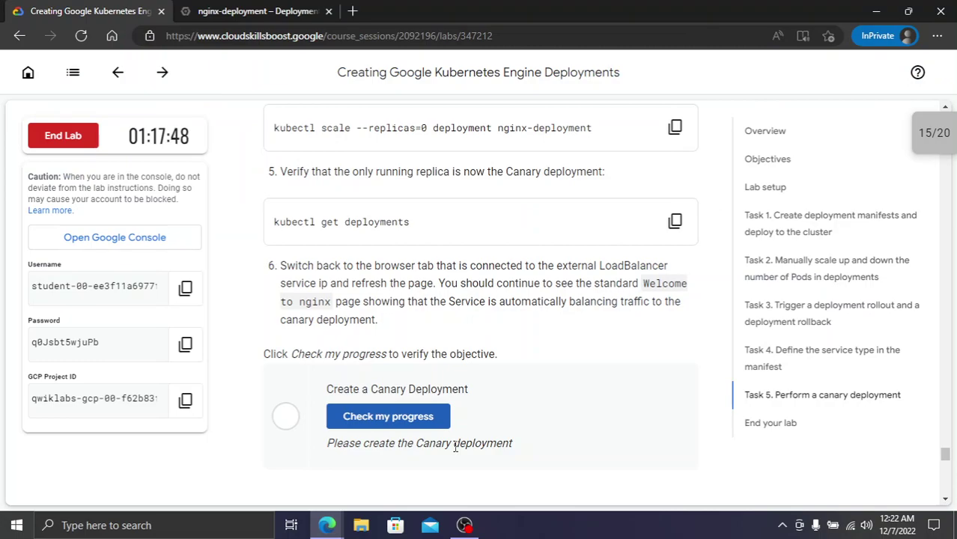
Re-run the Canary Deployment check until it shows Assessment completed with score 20/20
{"action": "left_click", "coordinate": [392, 419]}
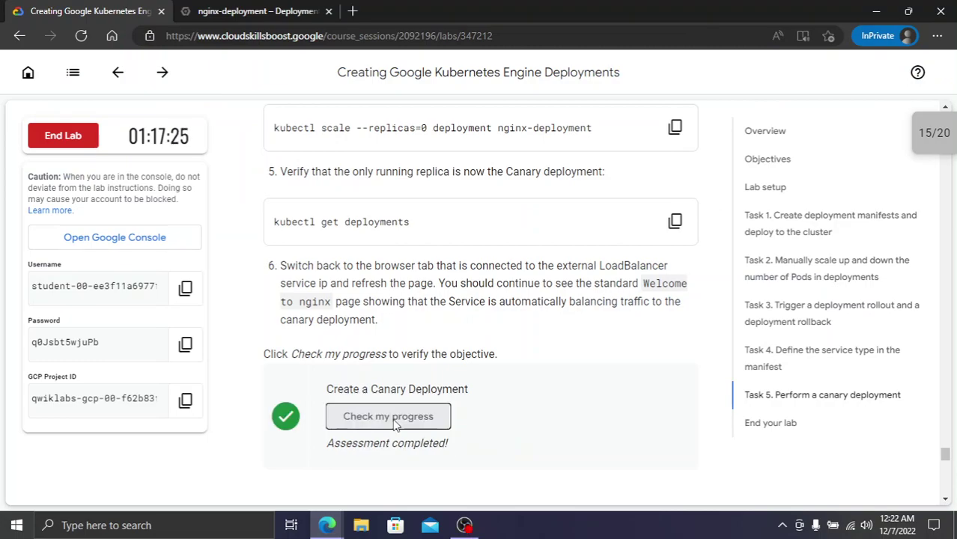
{"action": "key", "text": "ctrl+Tab"}
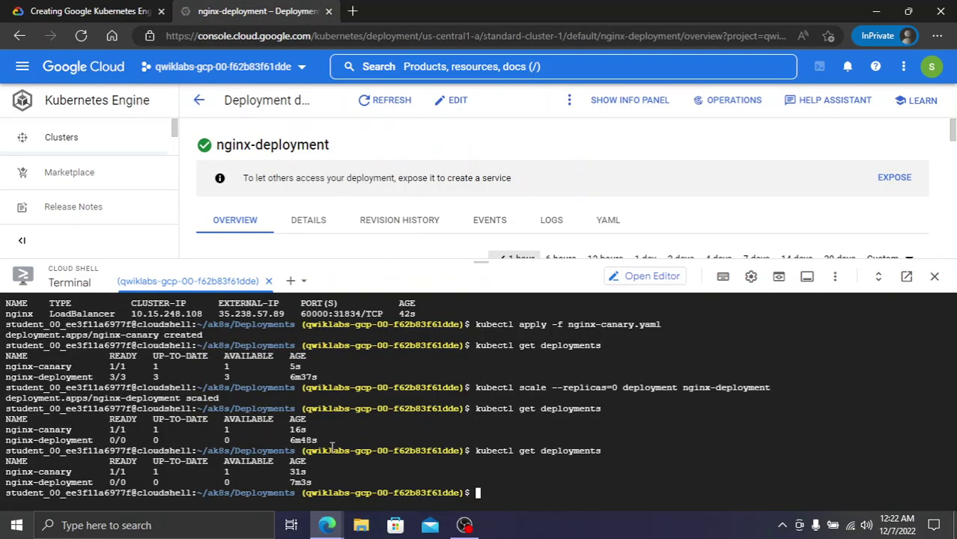
{"action": "left_click", "coordinate": [91, 9]}
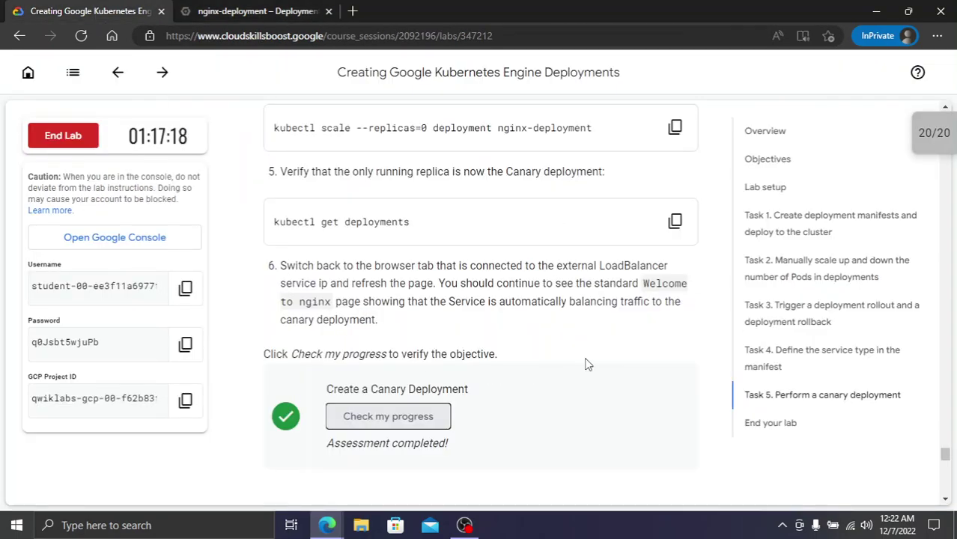
{"action": "scroll", "coordinate": [341, 279], "scroll_direction": "down", "scroll_amount": 6}
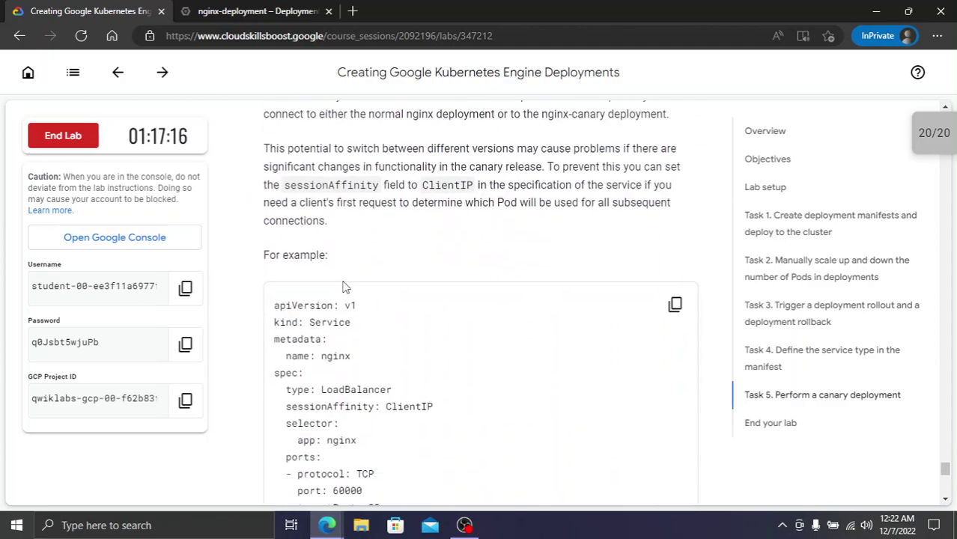
{"action": "scroll", "coordinate": [344, 287], "scroll_direction": "up", "scroll_amount": 3}
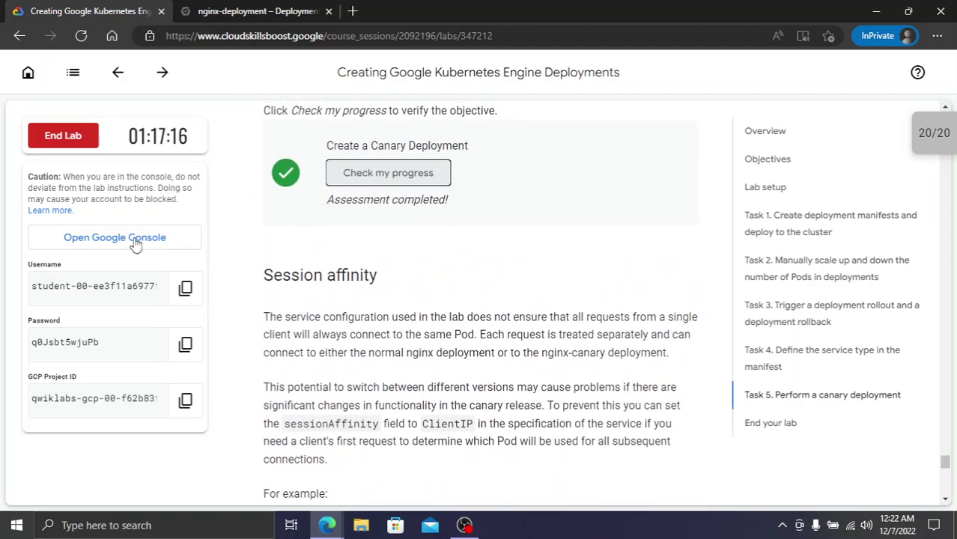
End the Kubernetes deployments lab and submit a five-star rating
{"action": "left_click", "coordinate": [63, 136]}
{"action": "left_click", "coordinate": [613, 336]}
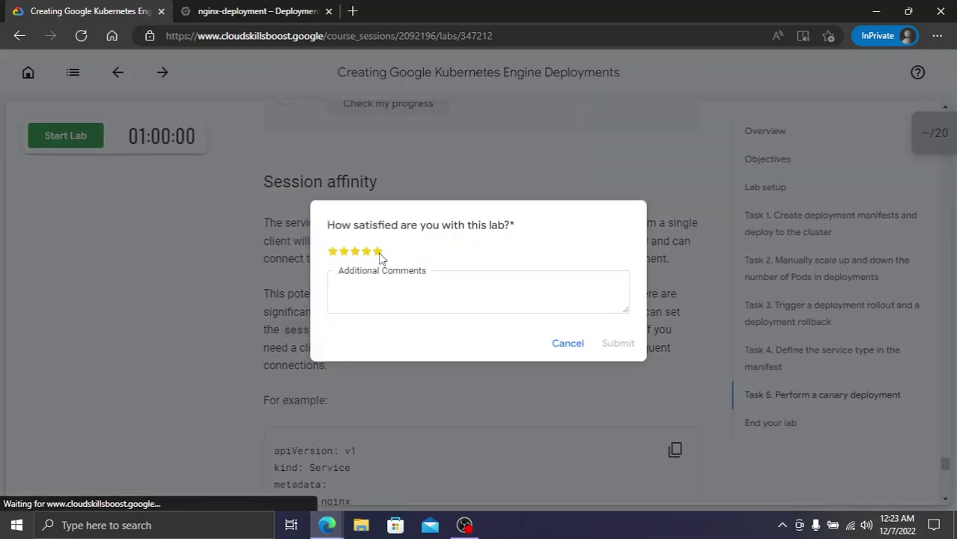
{"action": "left_click", "coordinate": [378, 253]}
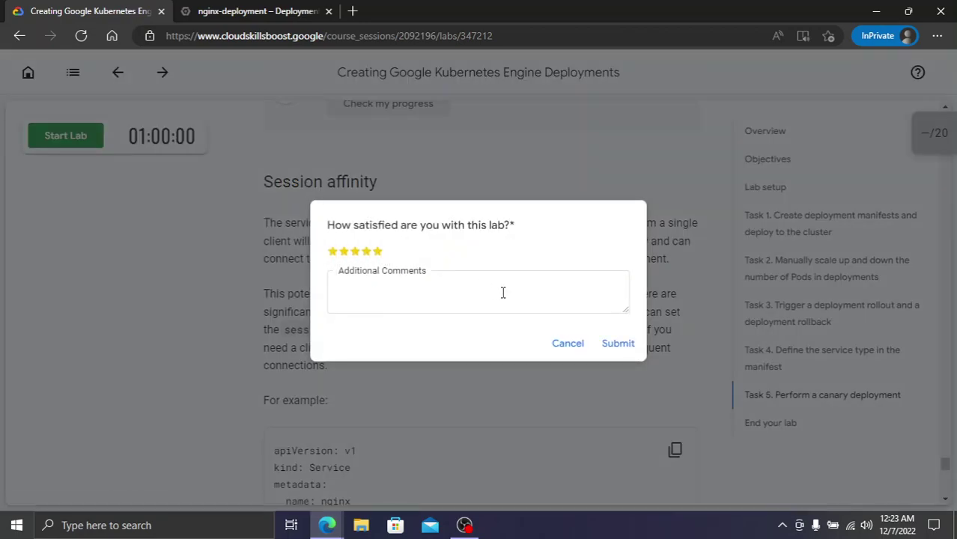
{"action": "left_click", "coordinate": [615, 343]}
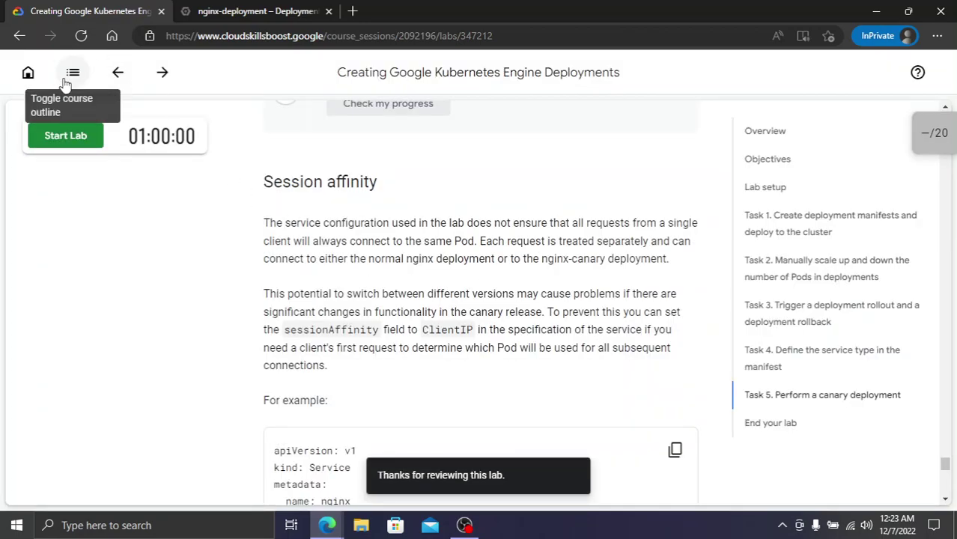
Sign out of the lab account in the Cloud console
{"action": "left_click", "coordinate": [225, 10]}
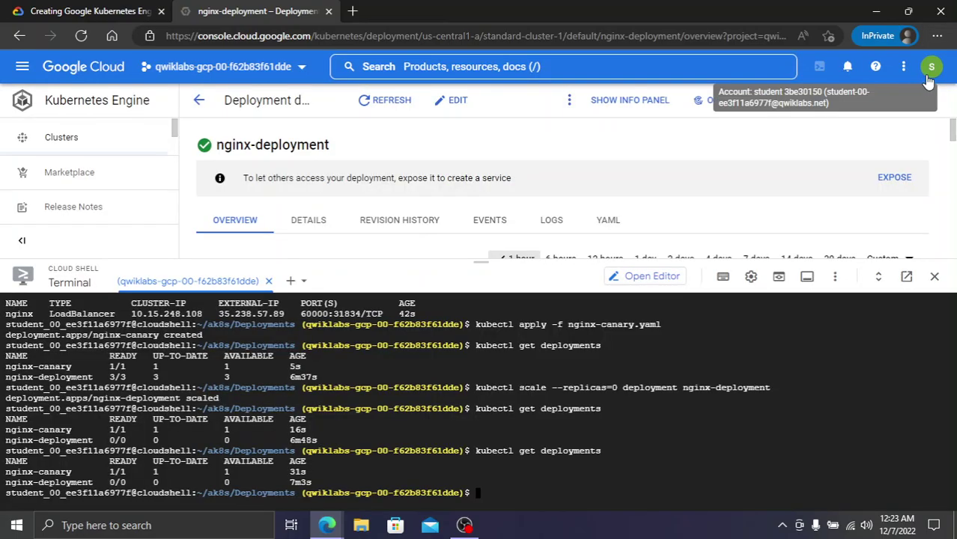
{"action": "left_click", "coordinate": [929, 69]}
{"action": "left_click", "coordinate": [904, 226]}
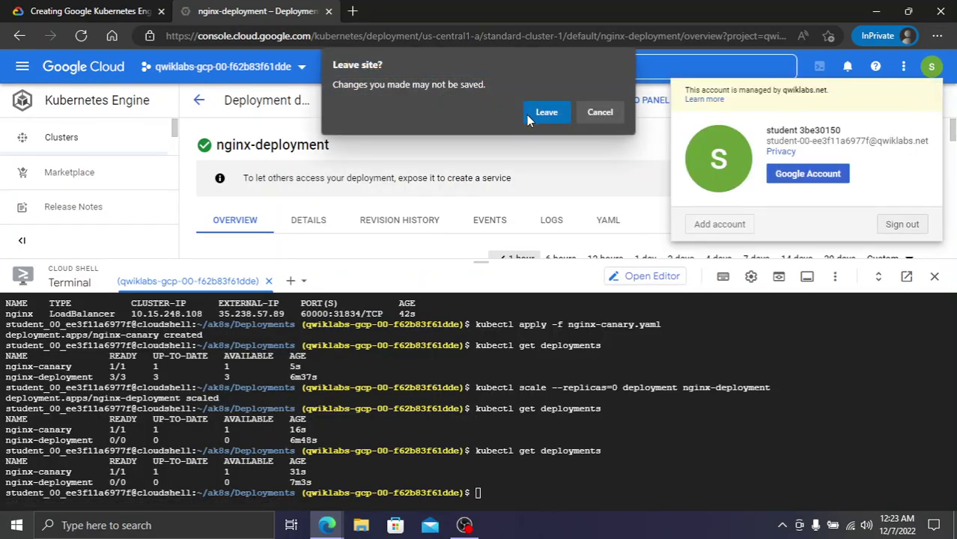
{"action": "left_click", "coordinate": [550, 112]}
Open the course outline on the lab page and scroll through it
{"action": "left_click", "coordinate": [152, 9]}
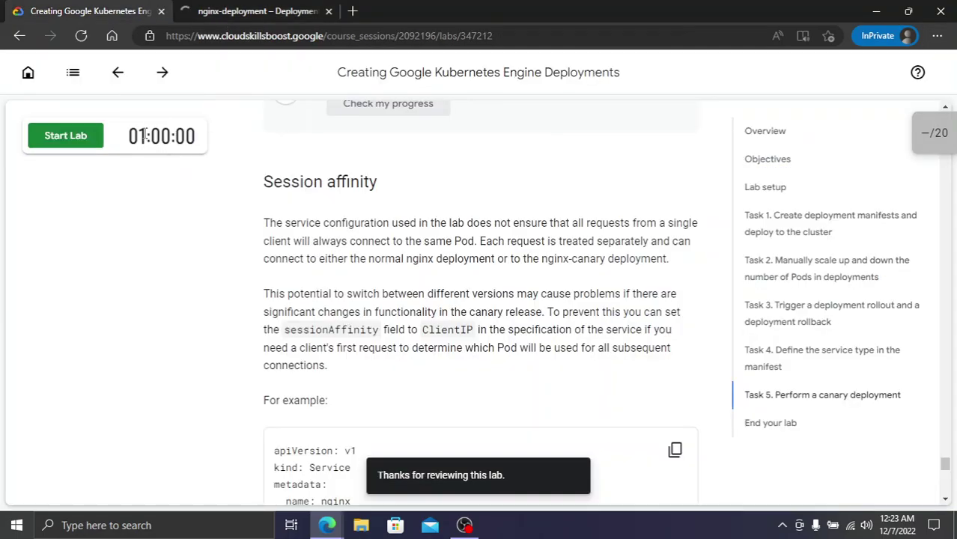
{"action": "left_click", "coordinate": [72, 72]}
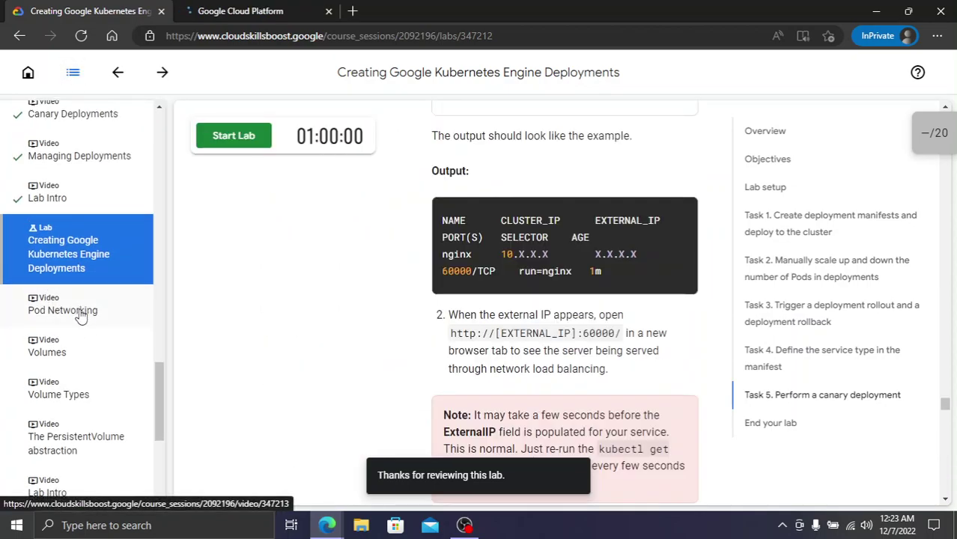
{"action": "scroll", "coordinate": [75, 311], "scroll_direction": "down", "scroll_amount": 3}
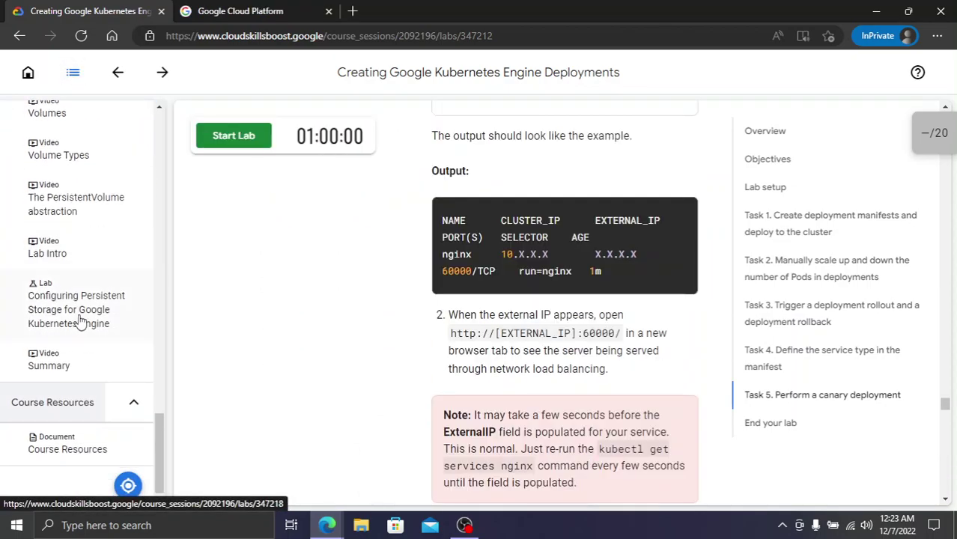
Open the Configuring Persistent Storage for Google Kubernetes Engine lab from the course outline
{"action": "left_click", "coordinate": [80, 319]}
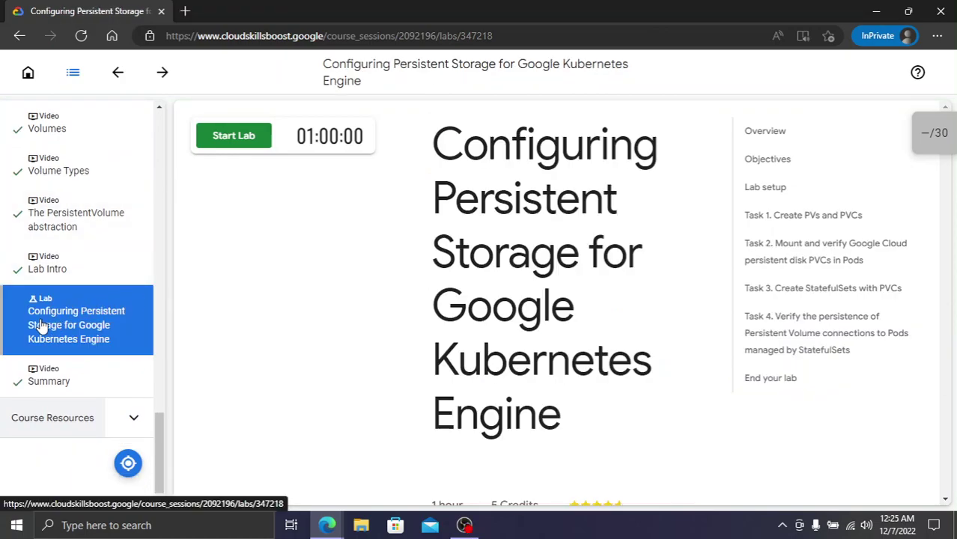
{"action": "scroll", "coordinate": [64, 282], "scroll_direction": "up", "scroll_amount": 15}
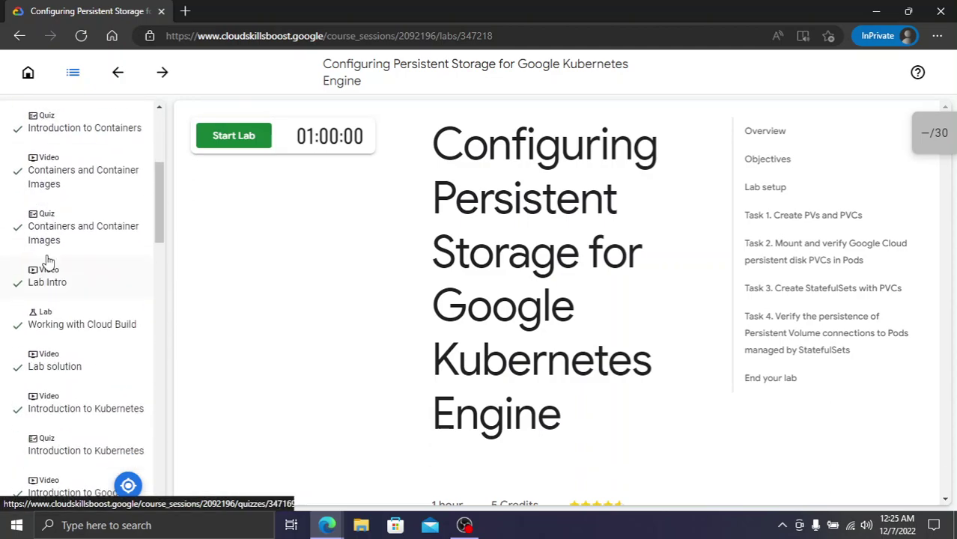
{"action": "scroll", "coordinate": [75, 259], "scroll_direction": "down", "scroll_amount": 10}
{"action": "scroll", "coordinate": [88, 255], "scroll_direction": "down", "scroll_amount": 3}
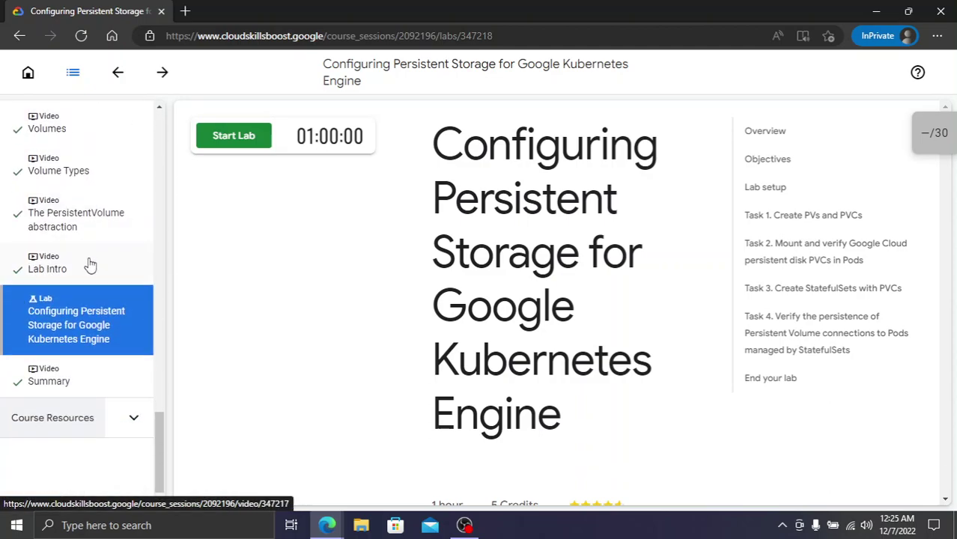
{"action": "left_click", "coordinate": [73, 72]}
Start the lab, launch its Google Cloud console, and review the Lab setup instructions
{"action": "left_click", "coordinate": [65, 136]}
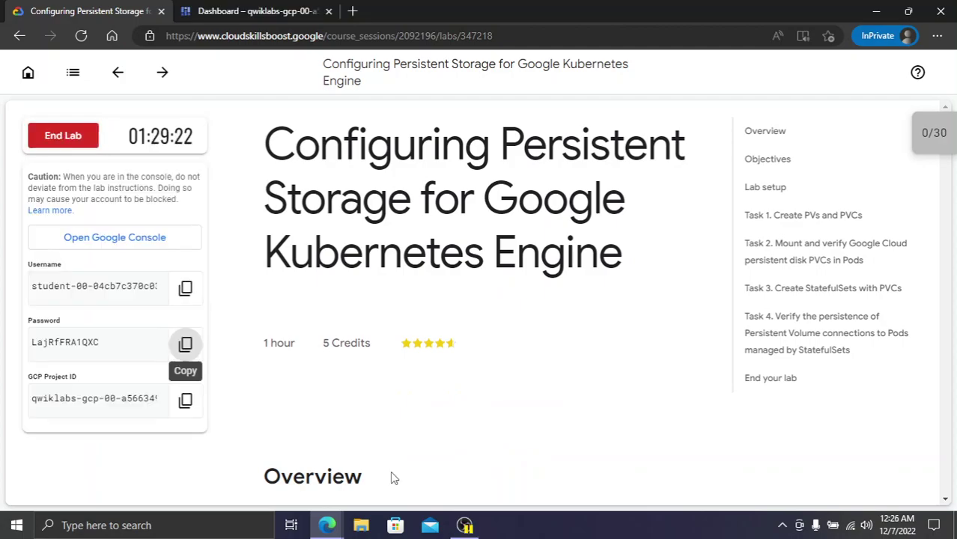
{"action": "left_click", "coordinate": [265, 9]}
{"action": "left_click", "coordinate": [102, 9]}
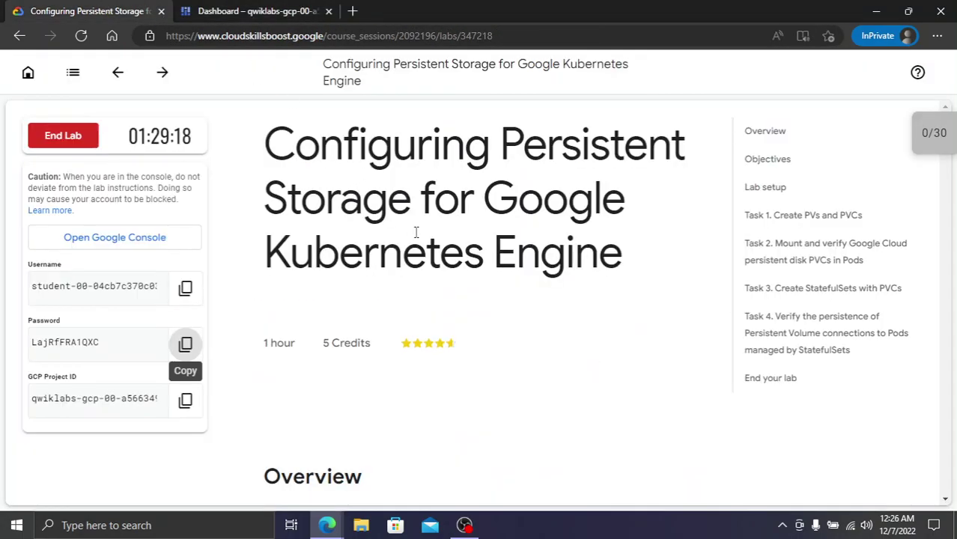
{"action": "left_click", "coordinate": [769, 193]}
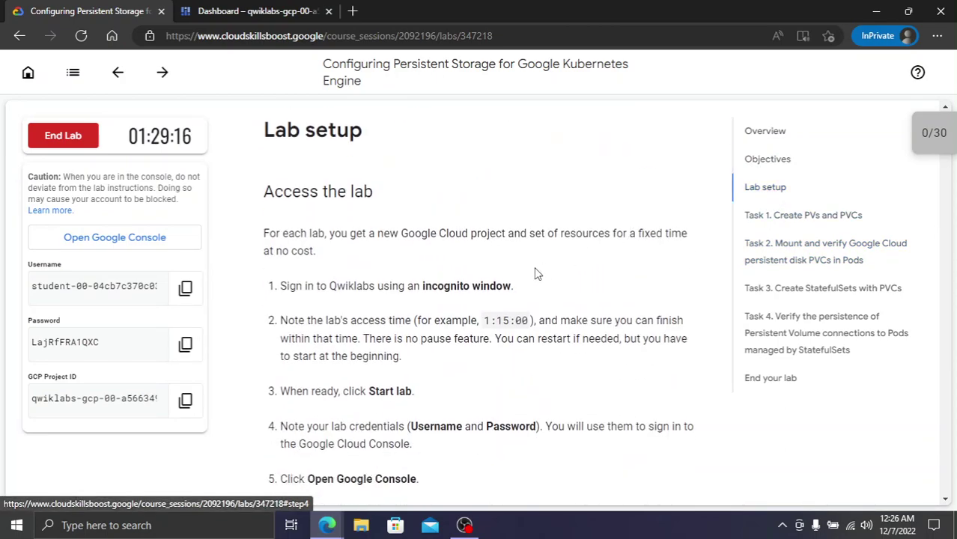
{"action": "scroll", "coordinate": [481, 278], "scroll_direction": "down", "scroll_amount": 8}
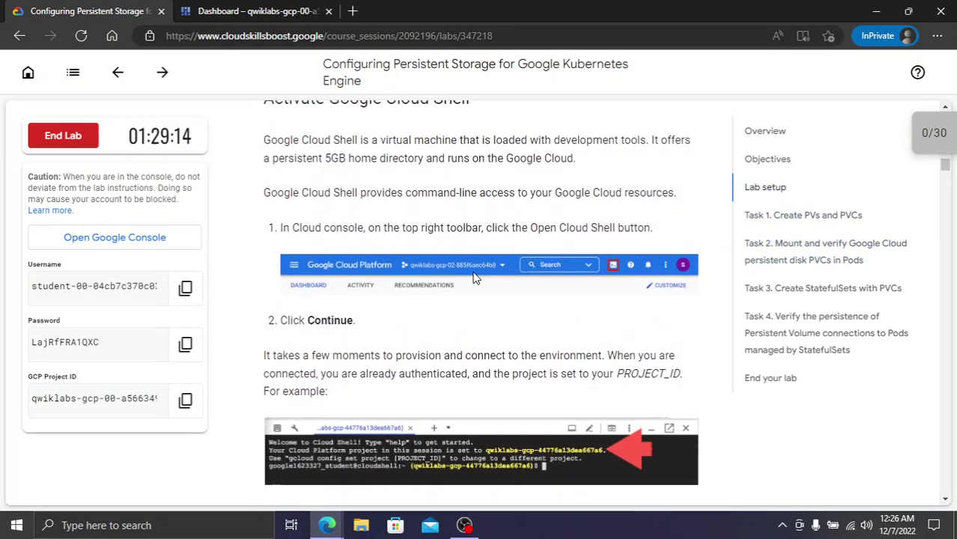
{"action": "left_click", "coordinate": [255, 11]}
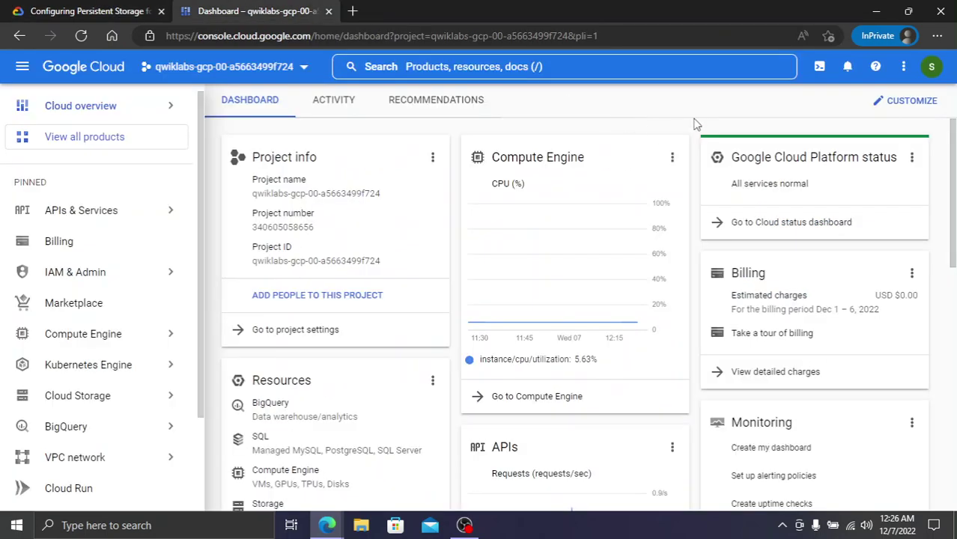
Activate Cloud Shell in the lab's Cloud console
{"action": "left_click", "coordinate": [818, 67]}
{"action": "left_click", "coordinate": [43, 9]}
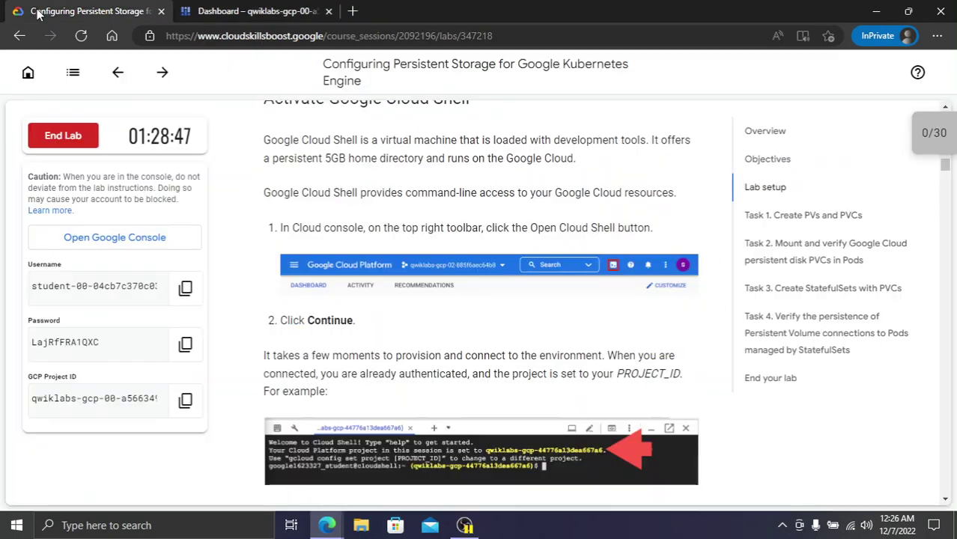
{"action": "left_click", "coordinate": [191, 9]}
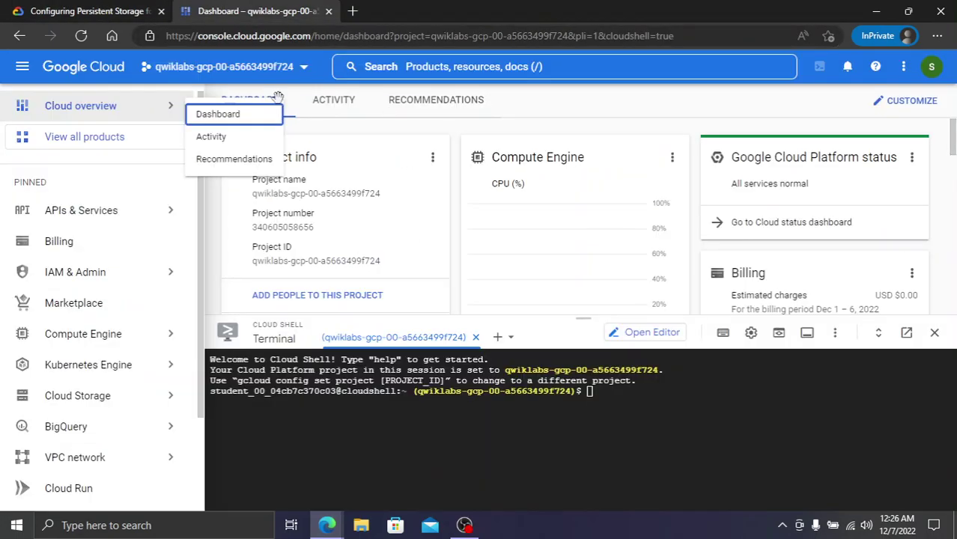
{"action": "left_click", "coordinate": [82, 10]}
{"action": "scroll", "coordinate": [353, 202], "scroll_direction": "down", "scroll_amount": 5}
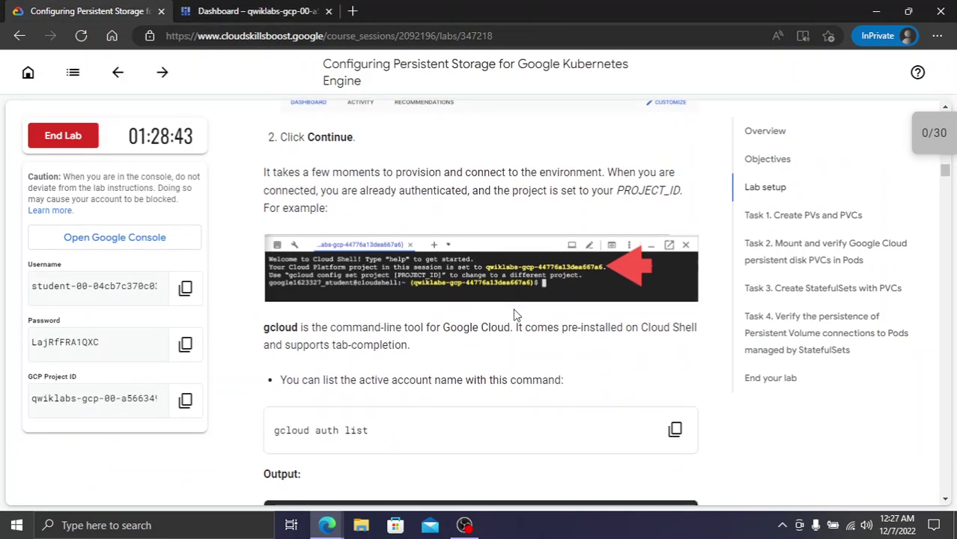
Run gcloud auth list, authorize Cloud Shell, and bring up the Task 1 instructions
{"action": "left_click", "coordinate": [674, 248]}
{"action": "left_click", "coordinate": [269, 7]}
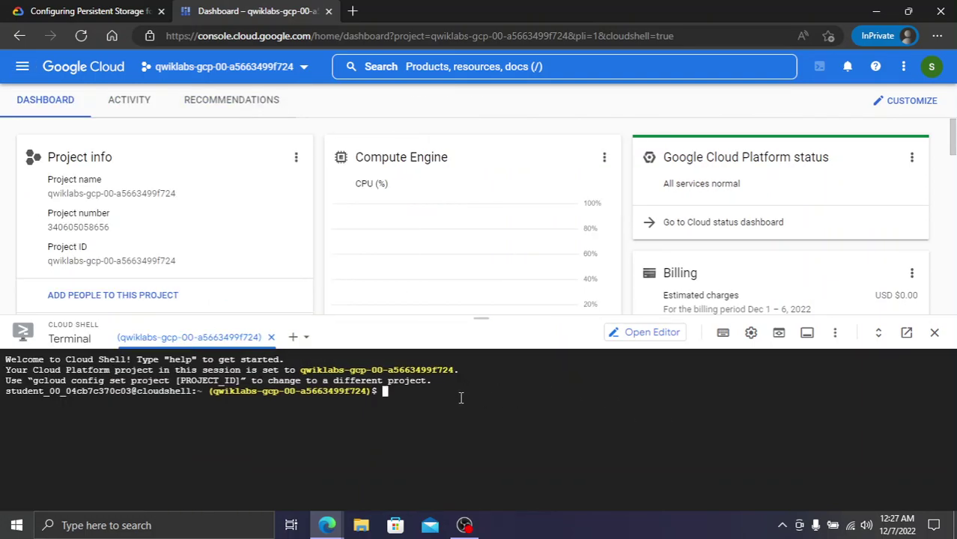
{"action": "key", "text": "ctrl+v"}
{"action": "key", "text": "Return"}
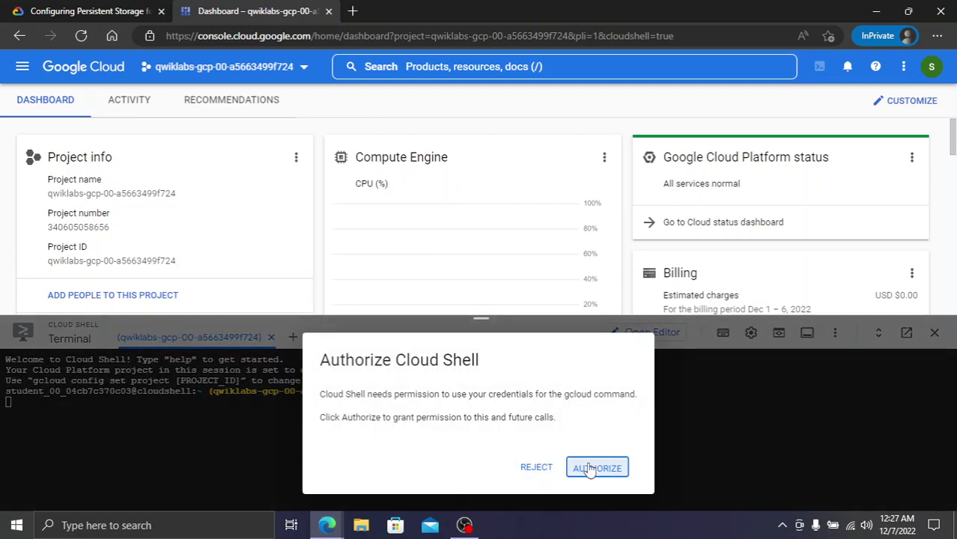
{"action": "left_click", "coordinate": [587, 467]}
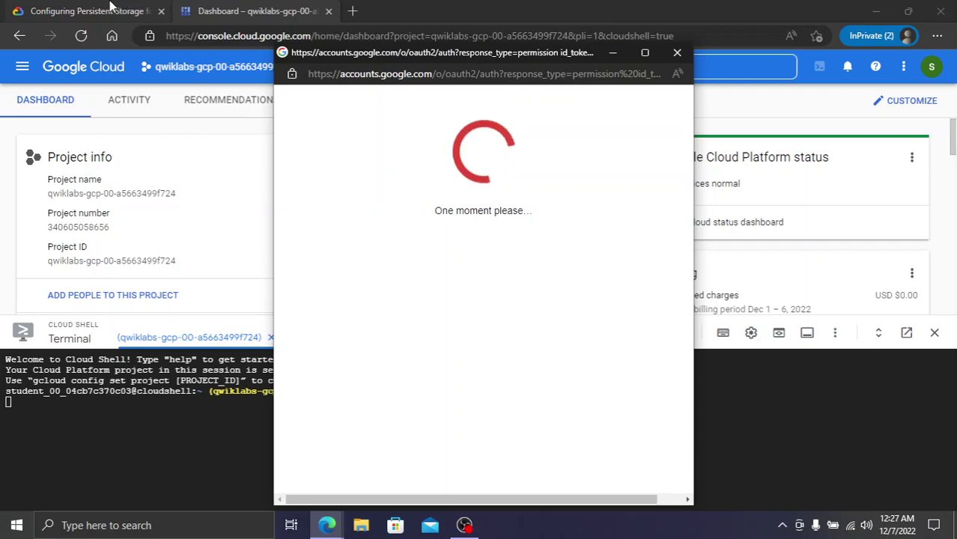
{"action": "left_click", "coordinate": [138, 9]}
{"action": "scroll", "coordinate": [465, 215], "scroll_direction": "down", "scroll_amount": 2}
{"action": "scroll", "coordinate": [465, 215], "scroll_direction": "down", "scroll_amount": 7}
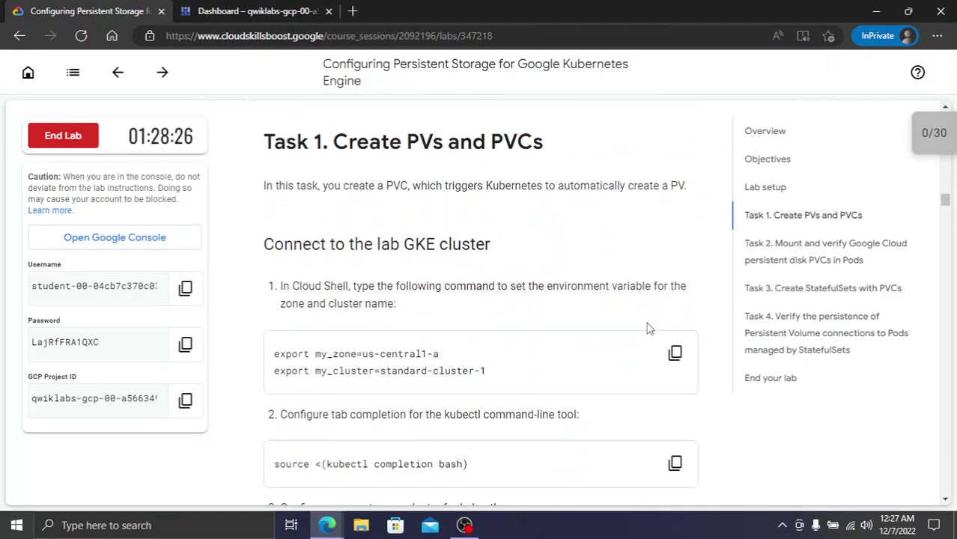
Set the my_zone and my_cluster environment variables in Cloud Shell
{"action": "left_click", "coordinate": [674, 353]}
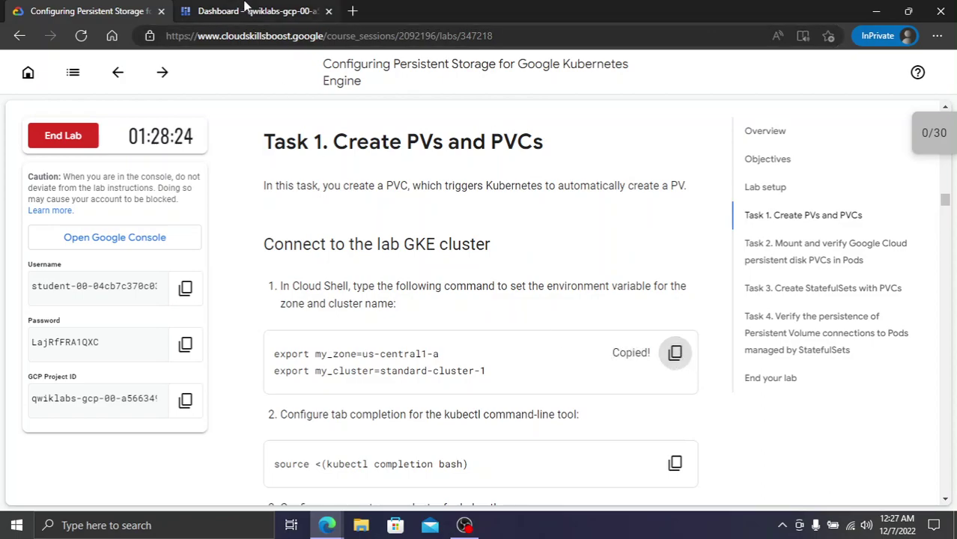
{"action": "left_click", "coordinate": [247, 7]}
{"action": "key", "text": "ctrl+v"}
{"action": "key", "text": "Return"}
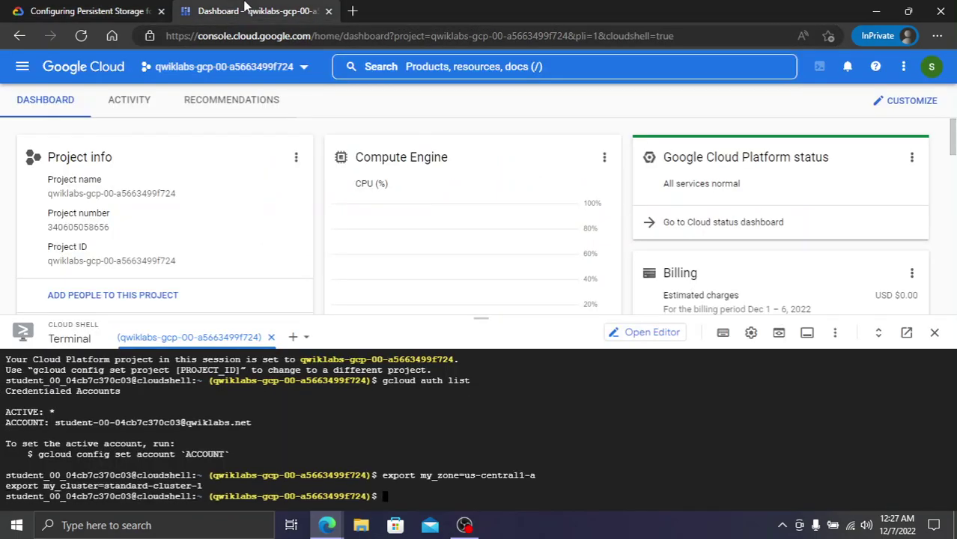
{"action": "key", "text": "ctrl+Tab"}
Enable kubectl bash completion in Cloud Shell
{"action": "scroll", "coordinate": [674, 344], "scroll_direction": "down", "scroll_amount": 2}
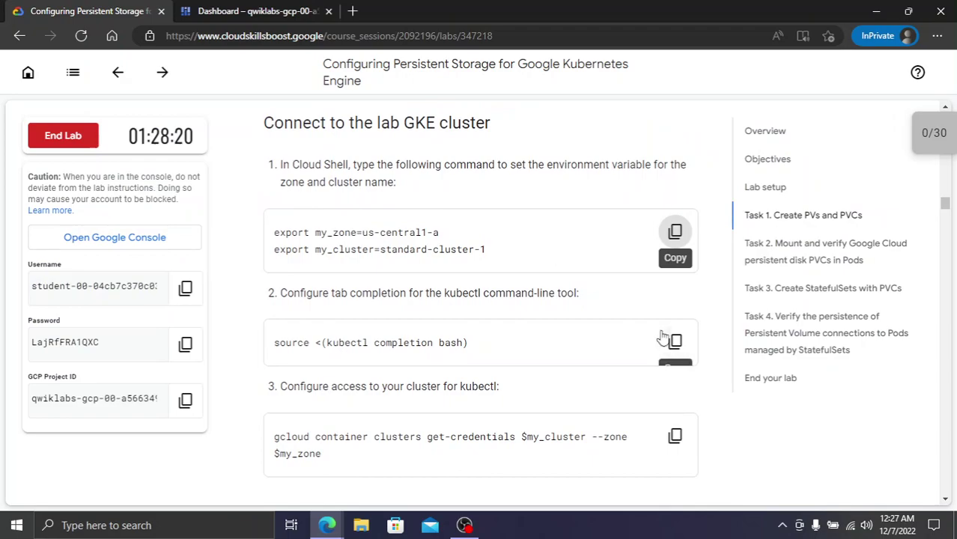
{"action": "left_click", "coordinate": [673, 344]}
{"action": "key", "text": "ctrl+Tab"}
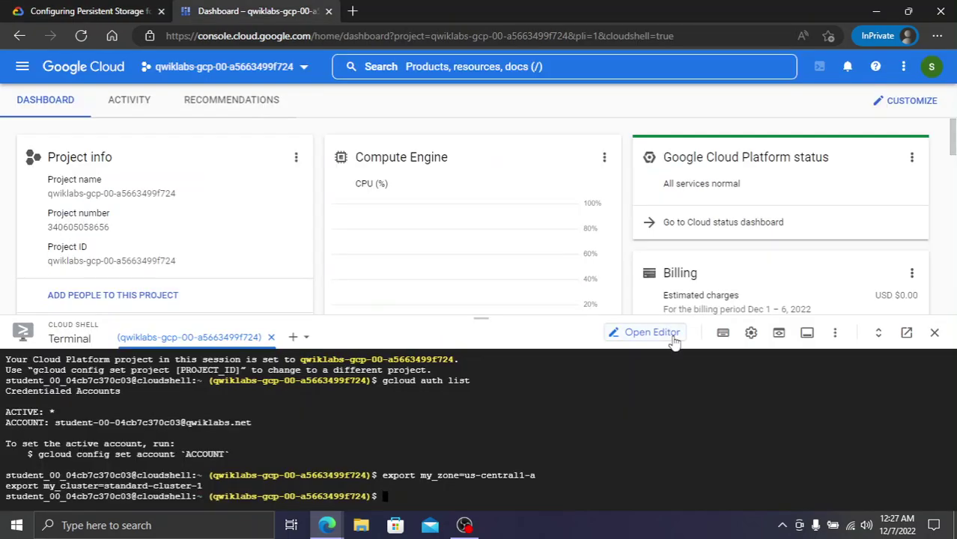
{"action": "key", "text": "ctrl+v"}
{"action": "key", "text": "Return"}
{"action": "key", "text": "ctrl+Tab"}
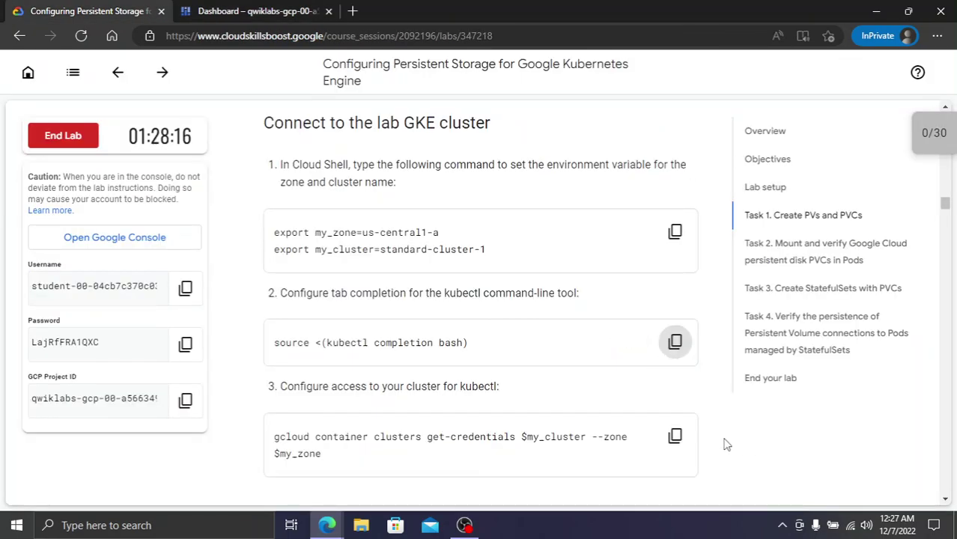
Fetch kubectl credentials for standard-cluster-1 with gcloud container clusters get-credentials
{"action": "scroll", "coordinate": [725, 444], "scroll_direction": "down", "scroll_amount": 1}
{"action": "left_click", "coordinate": [675, 312]}
{"action": "key", "text": "ctrl+Tab"}
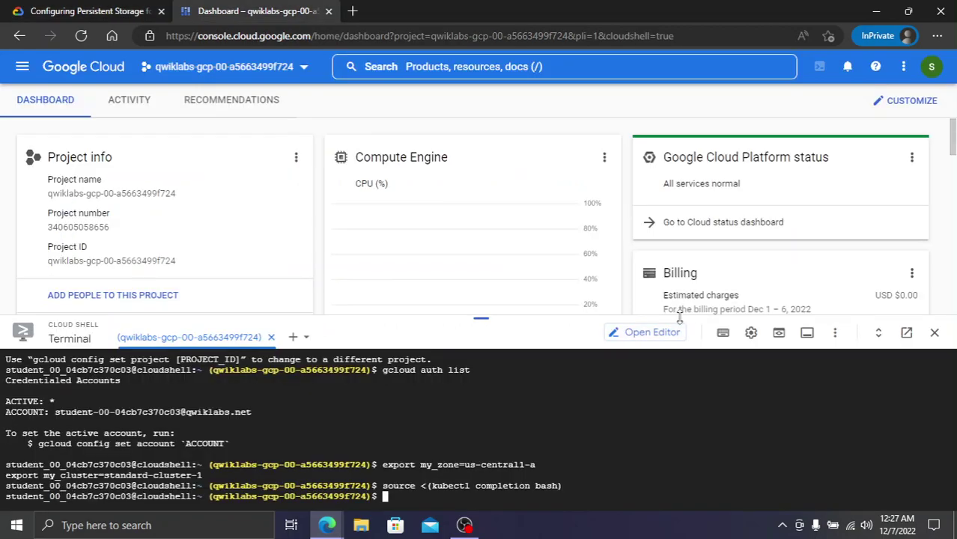
{"action": "key", "text": "ctrl+v"}
{"action": "key", "text": "Return"}
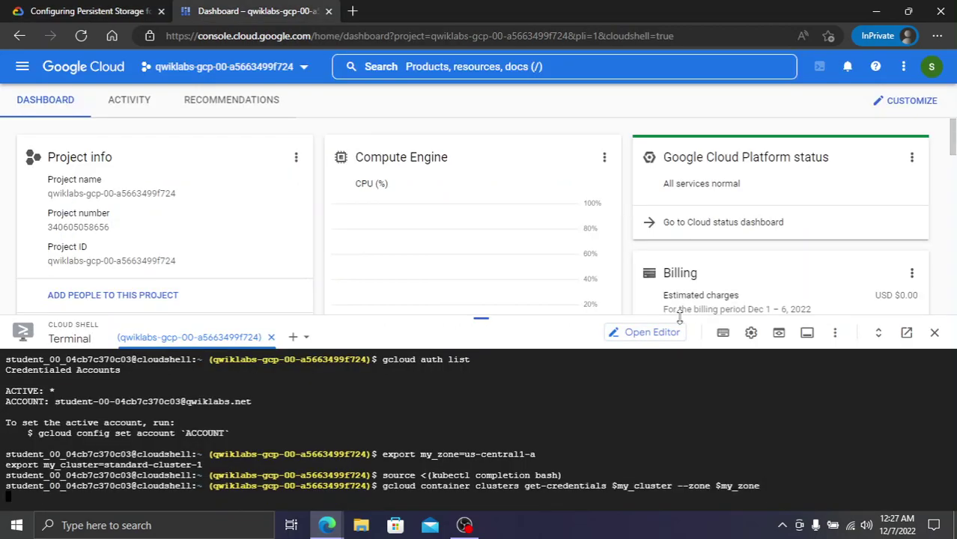
{"action": "key", "text": "ctrl+Tab"}
Scroll the lab instructions down to the repository clone step
{"action": "scroll", "coordinate": [675, 330], "scroll_direction": "down", "scroll_amount": 3}
{"action": "key", "text": "ctrl+Tab"}
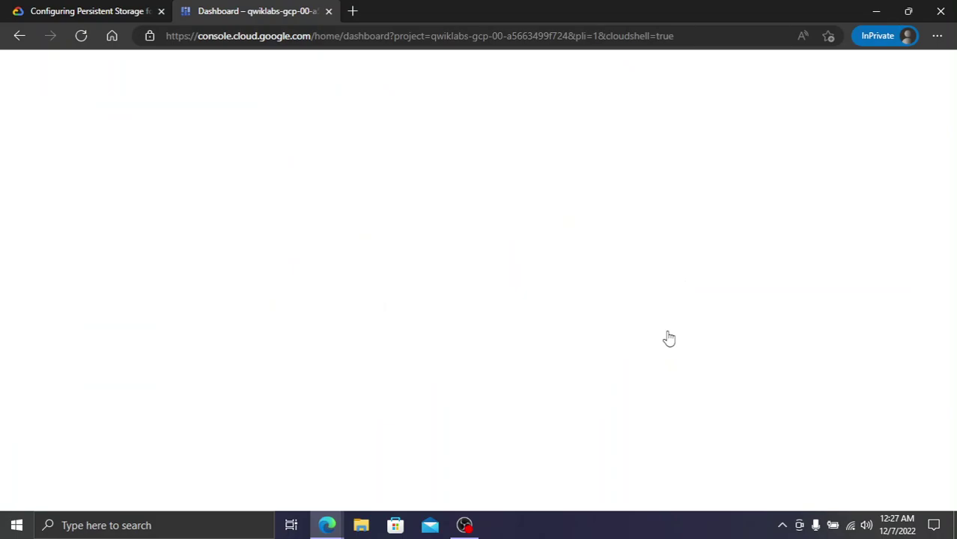
{"action": "key", "text": "ctrl+Tab"}
{"action": "scroll", "coordinate": [641, 320], "scroll_direction": "down", "scroll_amount": 1}
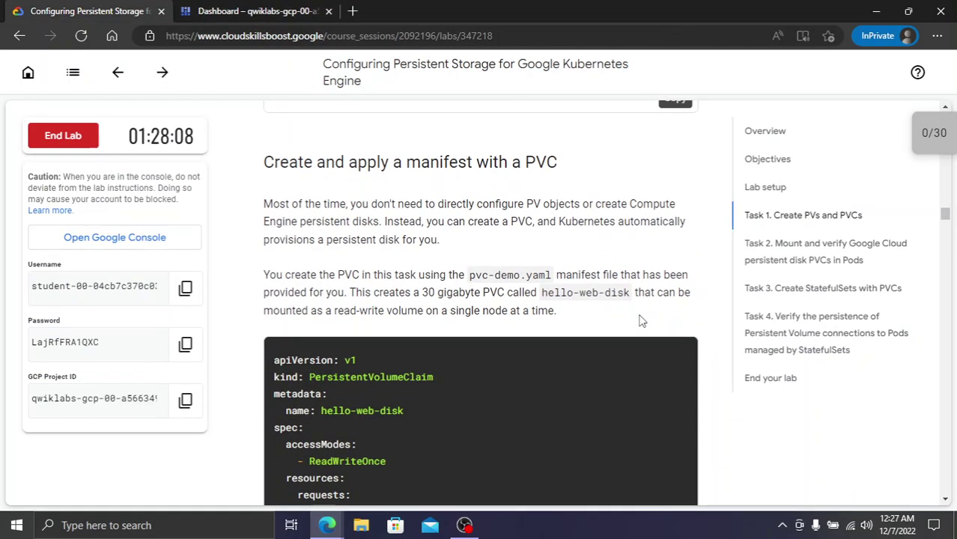
{"action": "scroll", "coordinate": [641, 320], "scroll_direction": "down", "scroll_amount": 4}
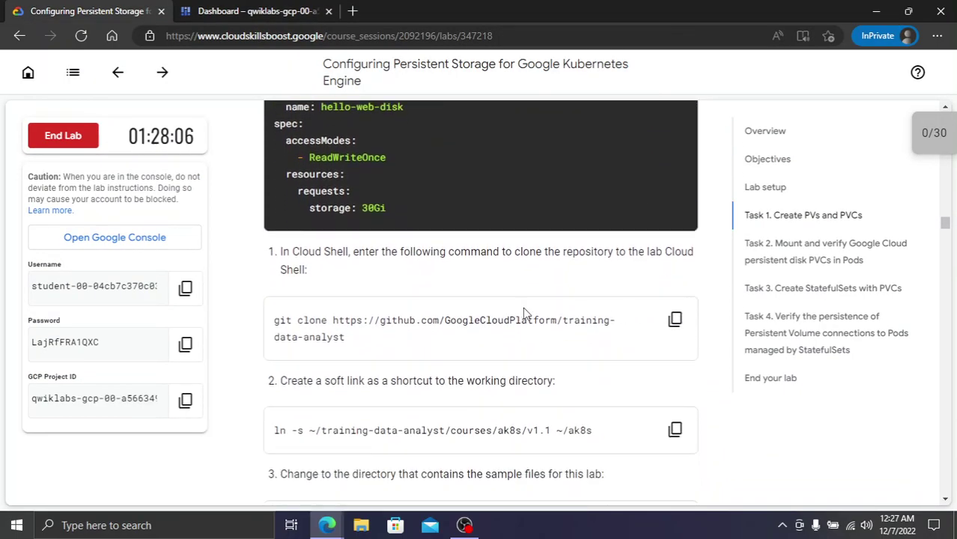
{"action": "scroll", "coordinate": [489, 315], "scroll_direction": "up", "scroll_amount": 5}
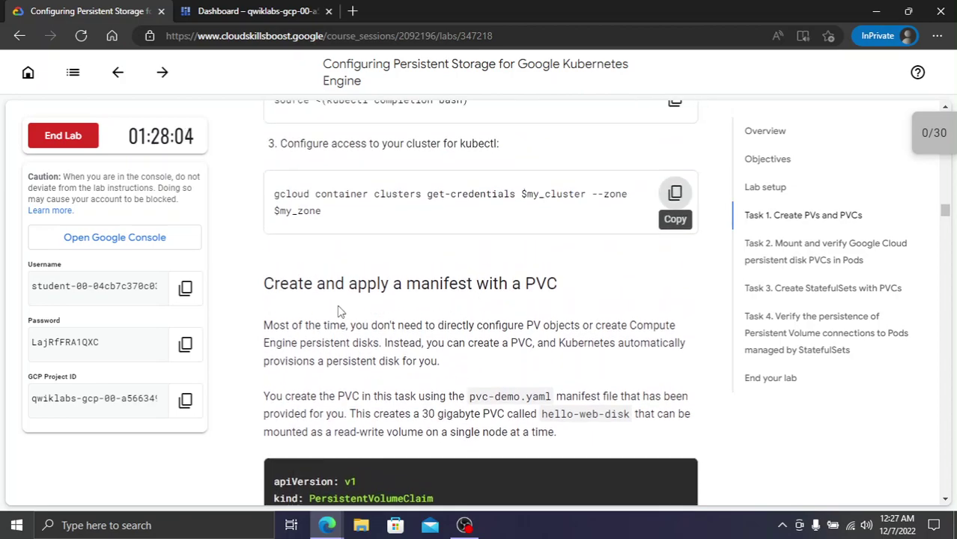
{"action": "scroll", "coordinate": [390, 312], "scroll_direction": "down", "scroll_amount": 2}
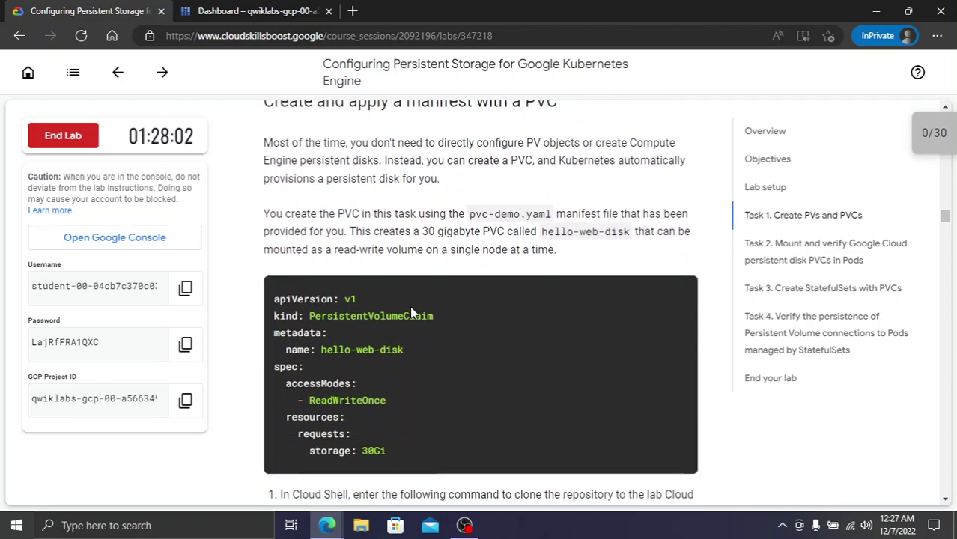
{"action": "scroll", "coordinate": [410, 313], "scroll_direction": "down", "scroll_amount": 3}
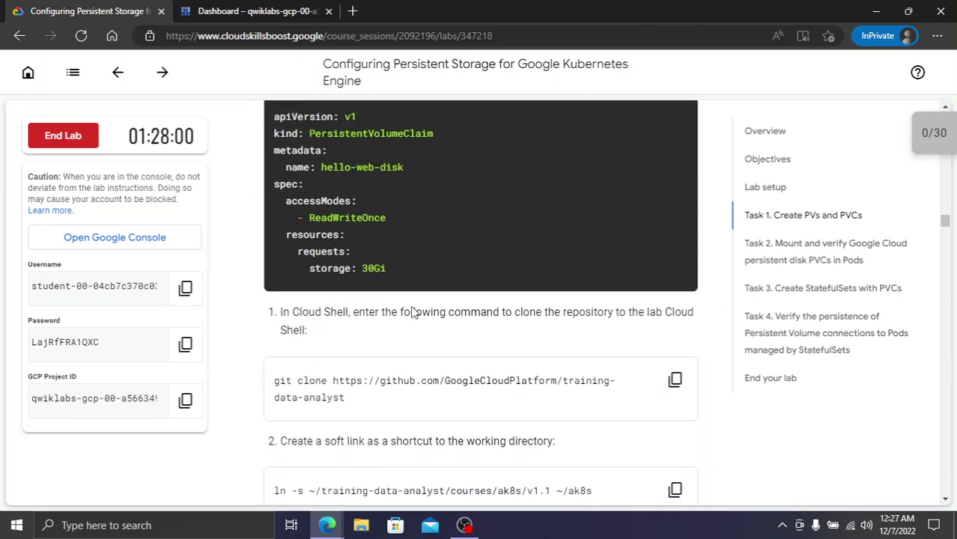
Clone the training-data-analyst repository with git clone
{"action": "left_click", "coordinate": [675, 319]}
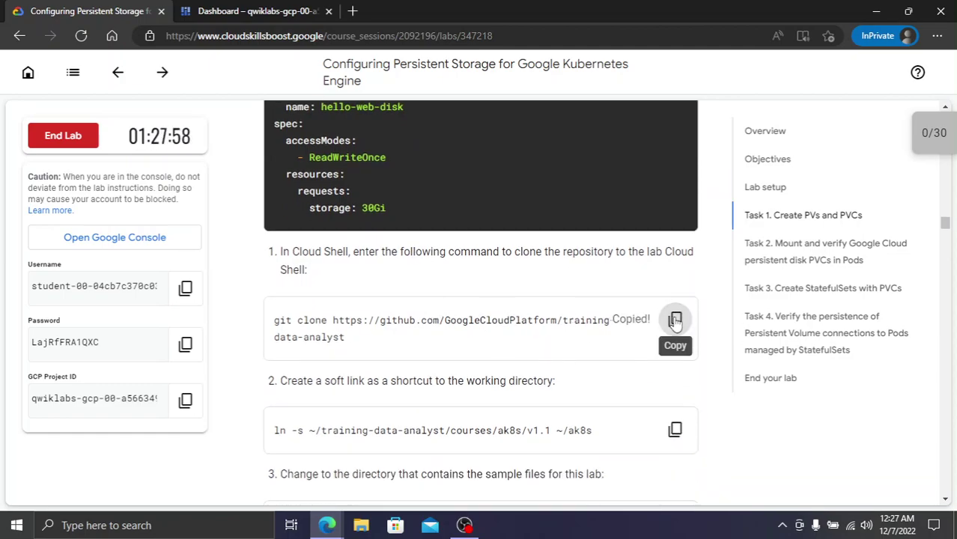
{"action": "key", "text": "ctrl+Tab"}
{"action": "key", "text": "ctrl+v"}
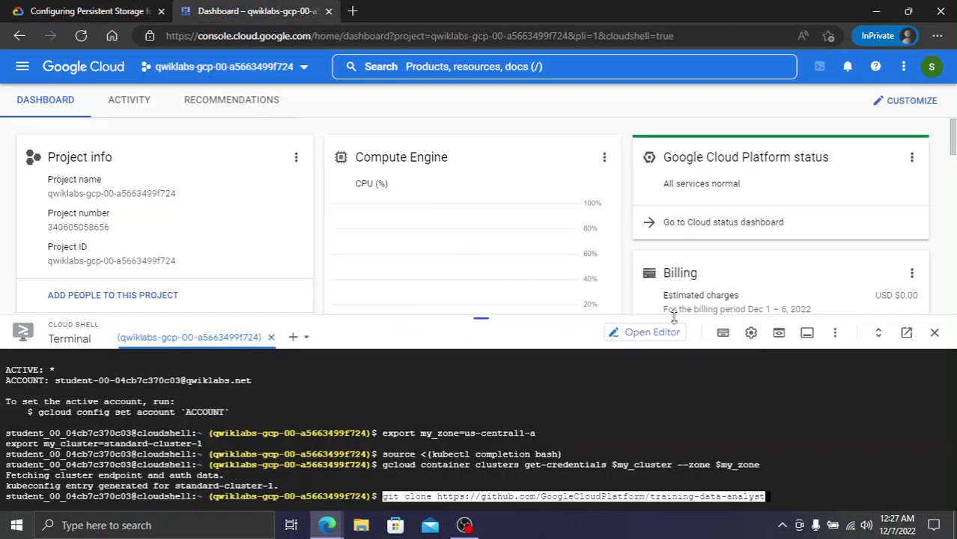
{"action": "key", "text": "Return"}
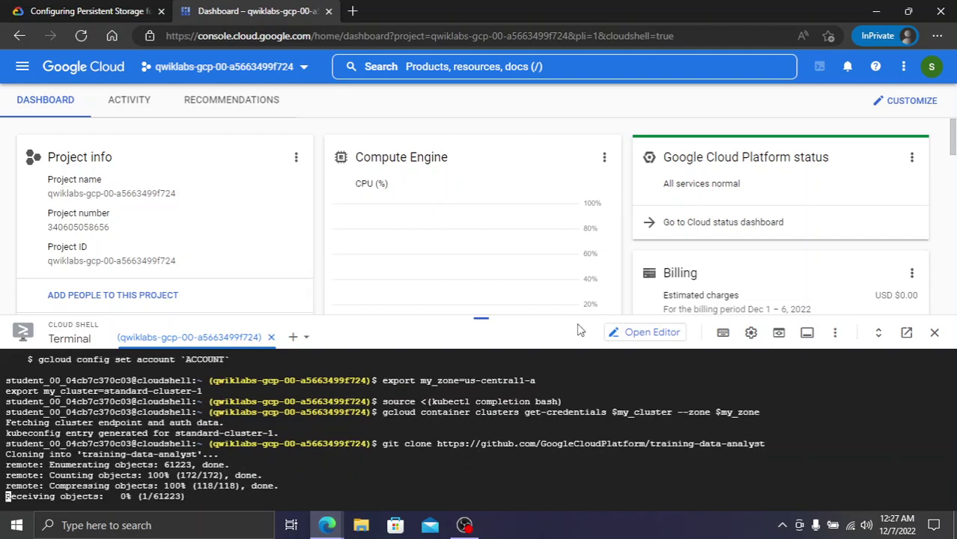
Create the ~/ak8s soft link to the repository's course folder
{"action": "key", "text": "ctrl+Tab"}
{"action": "scroll", "coordinate": [594, 305], "scroll_direction": "down", "scroll_amount": 2}
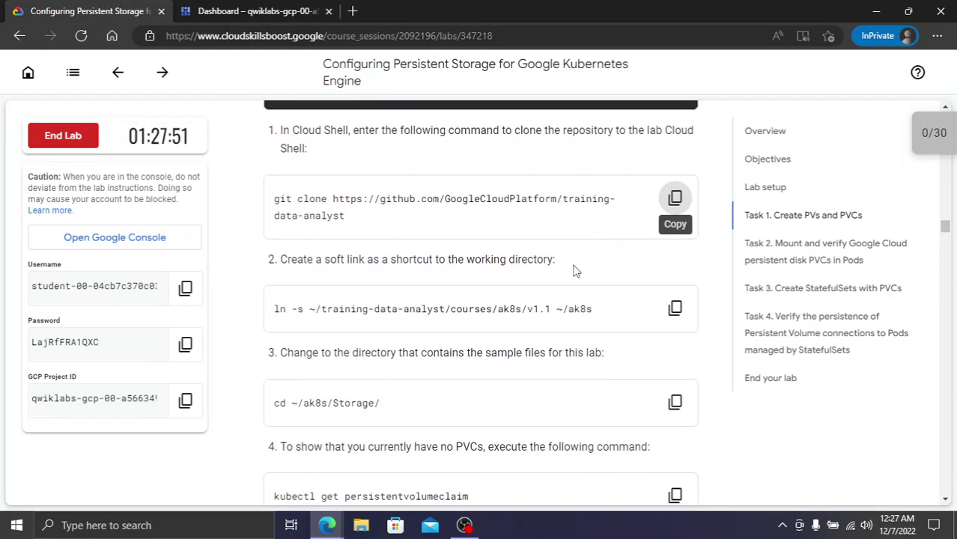
{"action": "left_click", "coordinate": [677, 313]}
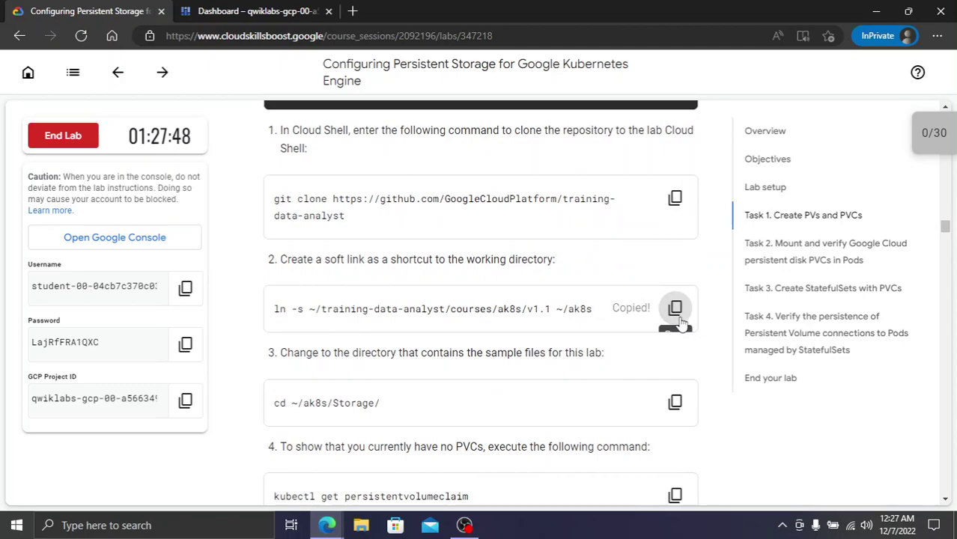
{"action": "key", "text": "ctrl+Tab"}
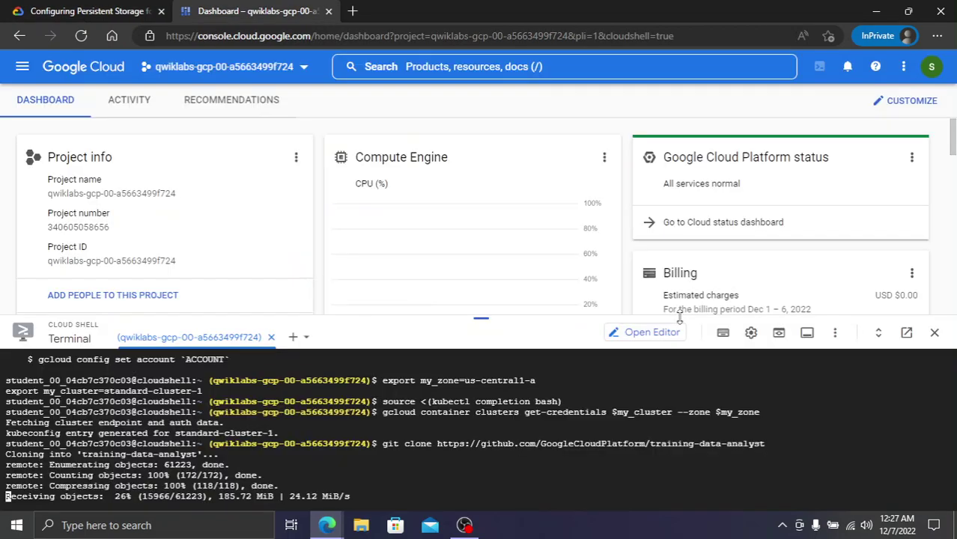
{"action": "key", "text": "ctrl+Tab"}
{"action": "key", "text": "ctrl+Tab"}
{"action": "key", "text": "ctrl+Tab"}
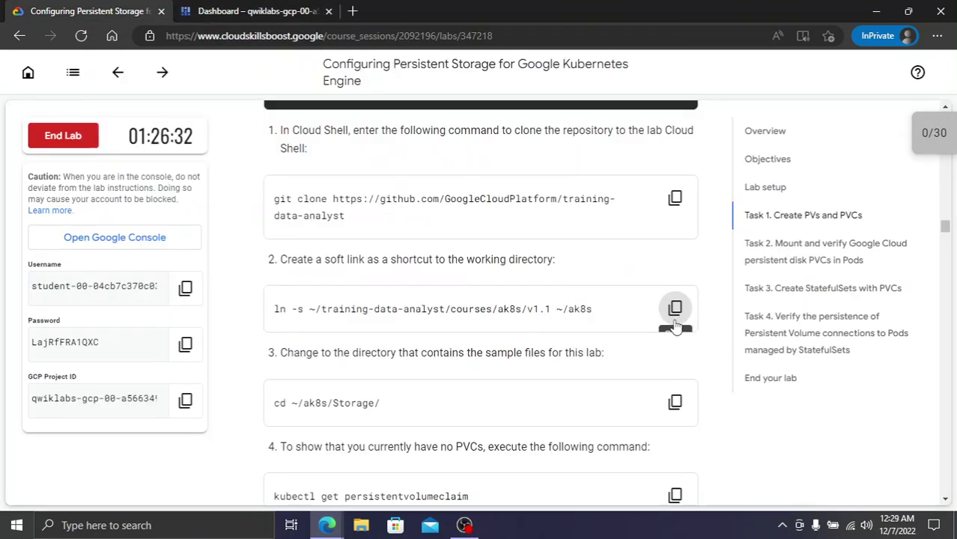
{"action": "left_click", "coordinate": [675, 322]}
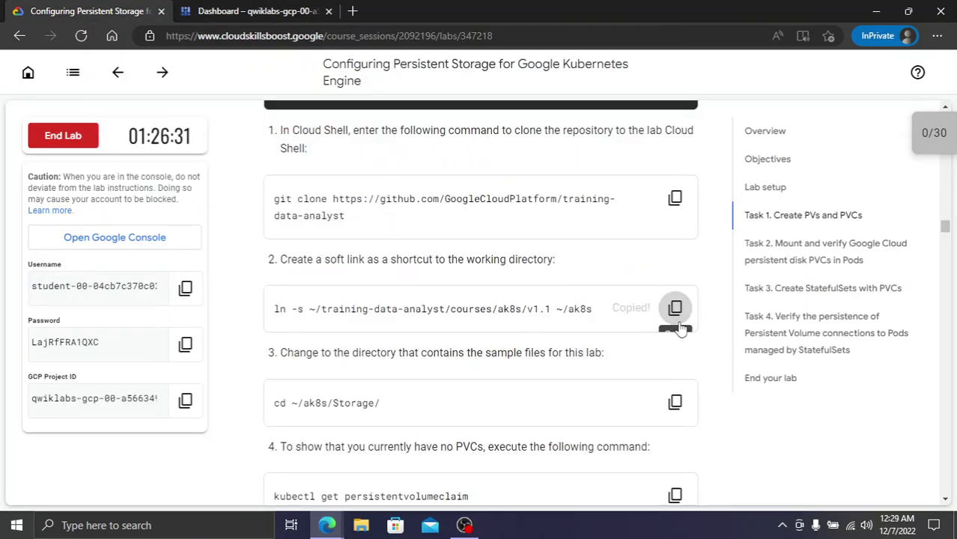
{"action": "key", "text": "ctrl+Tab"}
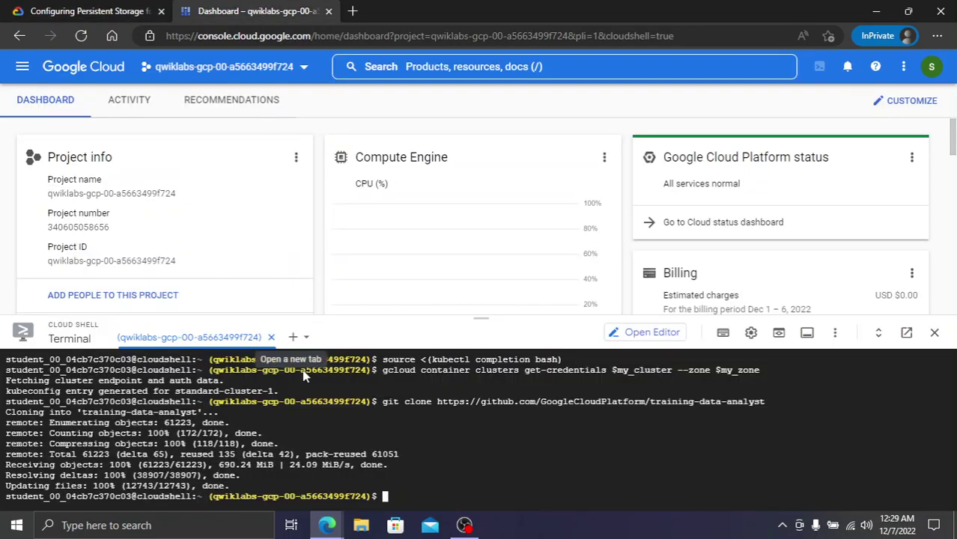
{"action": "key", "text": "ctrl+v"}
{"action": "key", "text": "Return"}
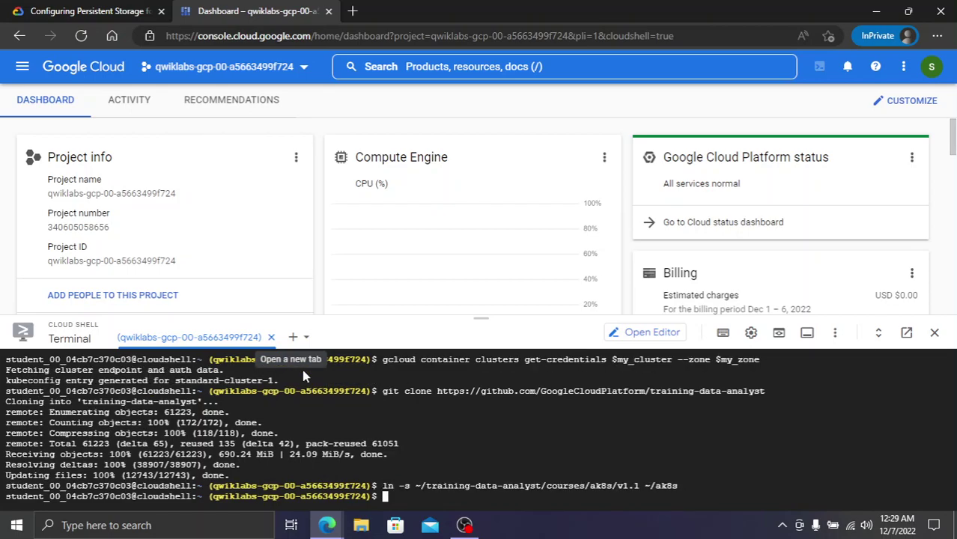
Enter ~/ak8s/Storage/ and list persistent volume claims, confirming none exist
{"action": "key", "text": "ctrl+shift+Tab"}
{"action": "scroll", "coordinate": [674, 262], "scroll_direction": "down", "scroll_amount": 2}
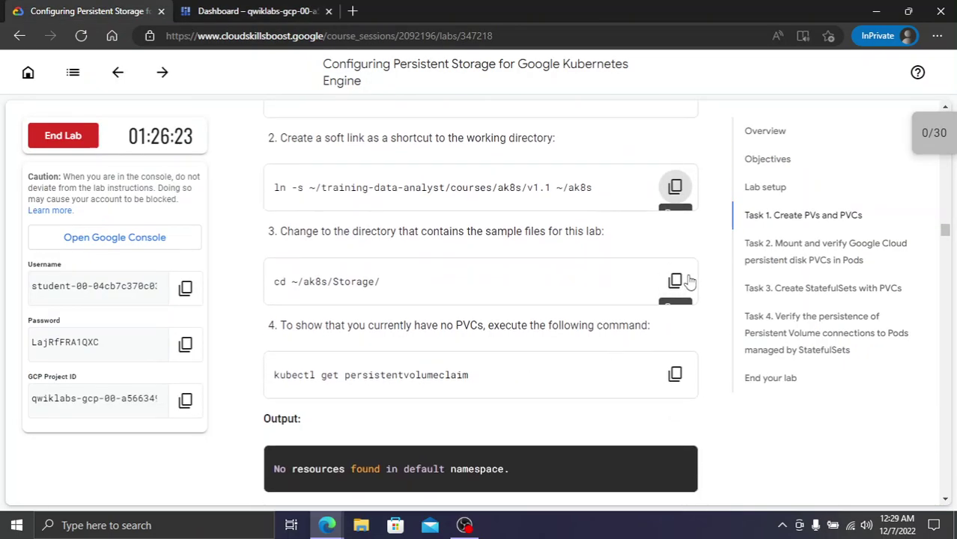
{"action": "left_click", "coordinate": [689, 282]}
{"action": "key", "text": "ctrl+Tab"}
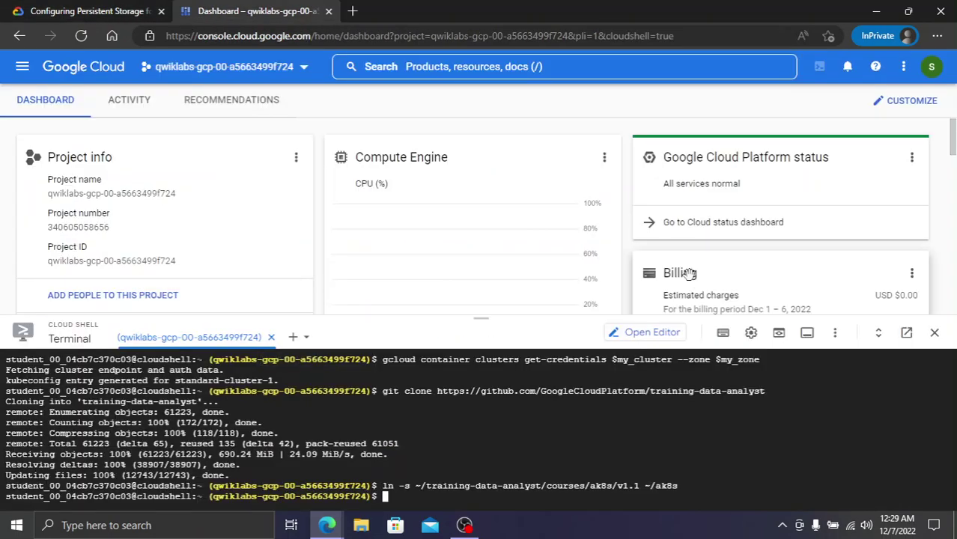
{"action": "key", "text": "ctrl+v"}
{"action": "key", "text": "Return"}
{"action": "key", "text": "ctrl+shift+Tab"}
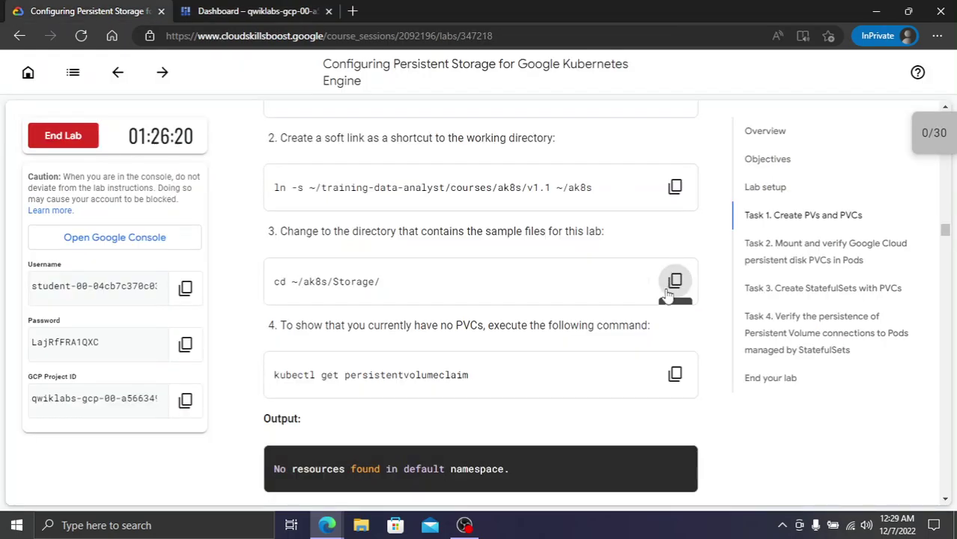
{"action": "left_click", "coordinate": [671, 390]}
{"action": "key", "text": "ctrl+Tab"}
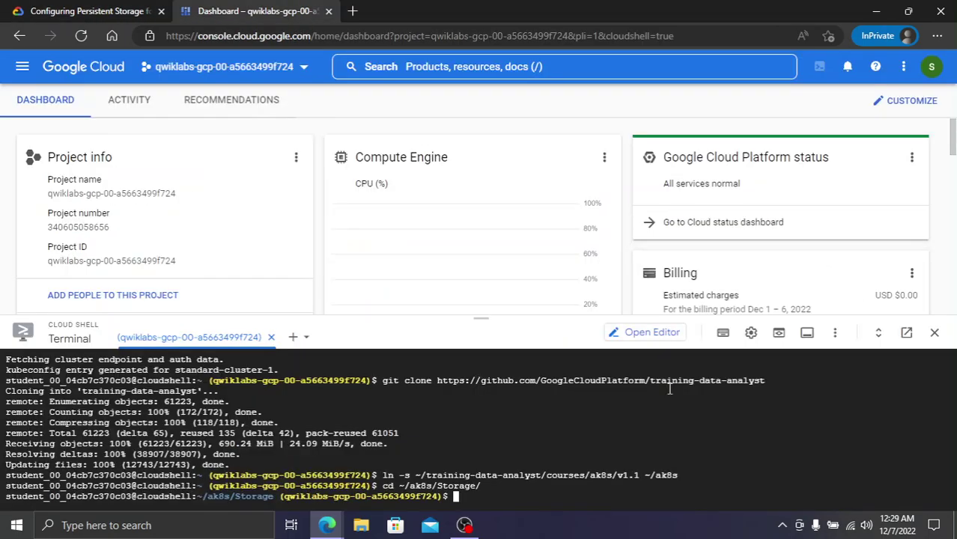
{"action": "key", "text": "ctrl+v"}
{"action": "key", "text": "Return"}
Create the claim with kubectl apply -f pvc-demo.yaml
{"action": "key", "text": "ctrl+shift+Tab"}
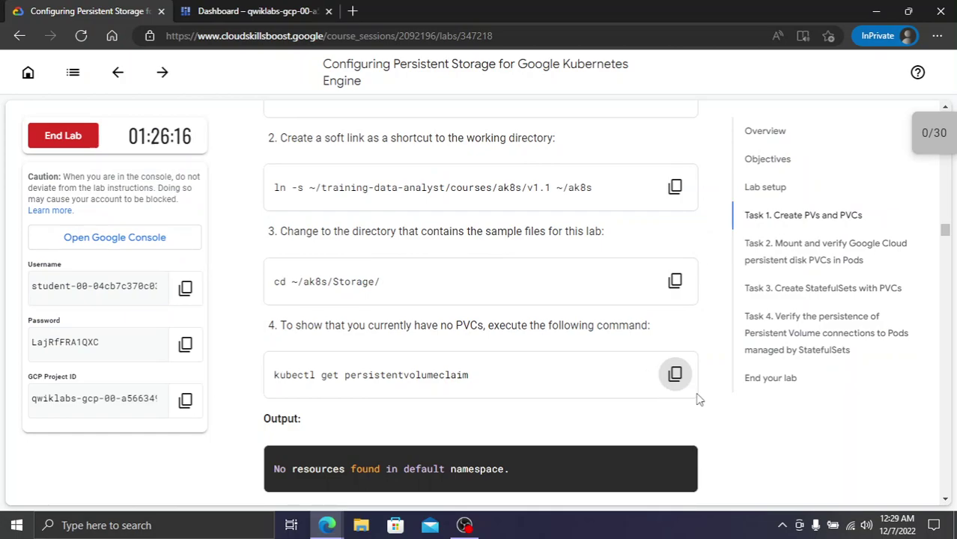
{"action": "scroll", "coordinate": [655, 389], "scroll_direction": "down", "scroll_amount": 2}
{"action": "scroll", "coordinate": [652, 392], "scroll_direction": "down", "scroll_amount": 1}
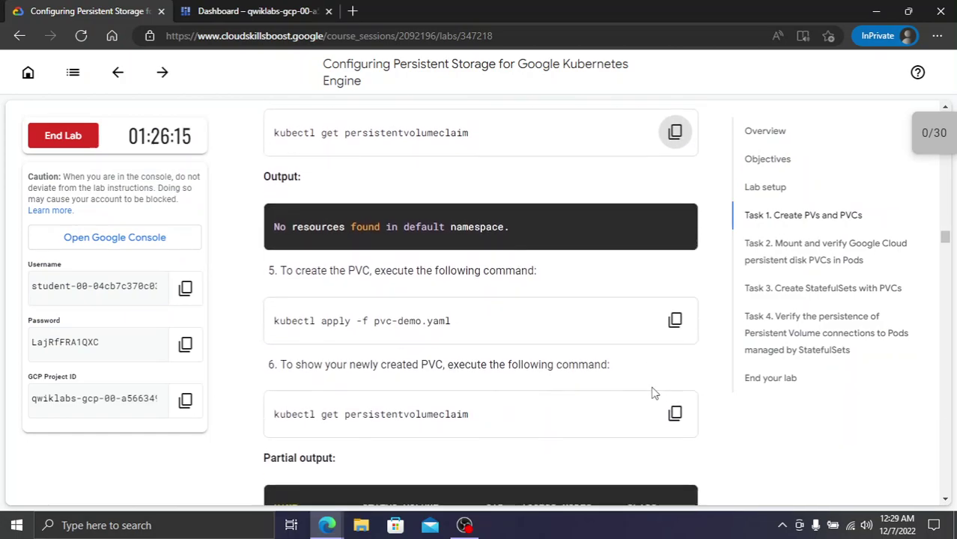
{"action": "left_click", "coordinate": [674, 320]}
{"action": "key", "text": "ctrl+Tab"}
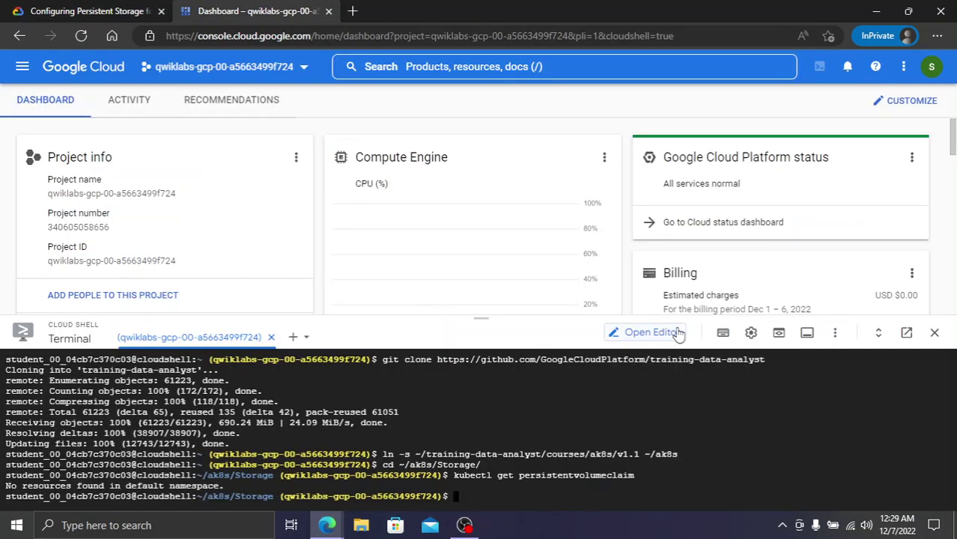
{"action": "key", "text": "ctrl+v"}
{"action": "key", "text": "Return"}
{"action": "key", "text": "ctrl+shift+Tab"}
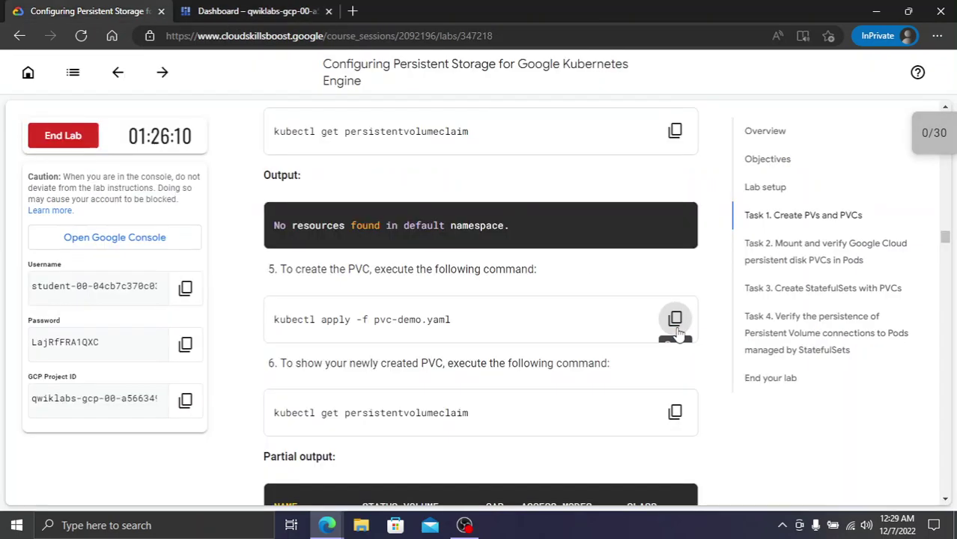
List persistent volume claims to show the new hello-web-disk claim
{"action": "scroll", "coordinate": [656, 327], "scroll_direction": "down", "scroll_amount": 1}
{"action": "left_click", "coordinate": [673, 346]}
{"action": "key", "text": "ctrl+Tab"}
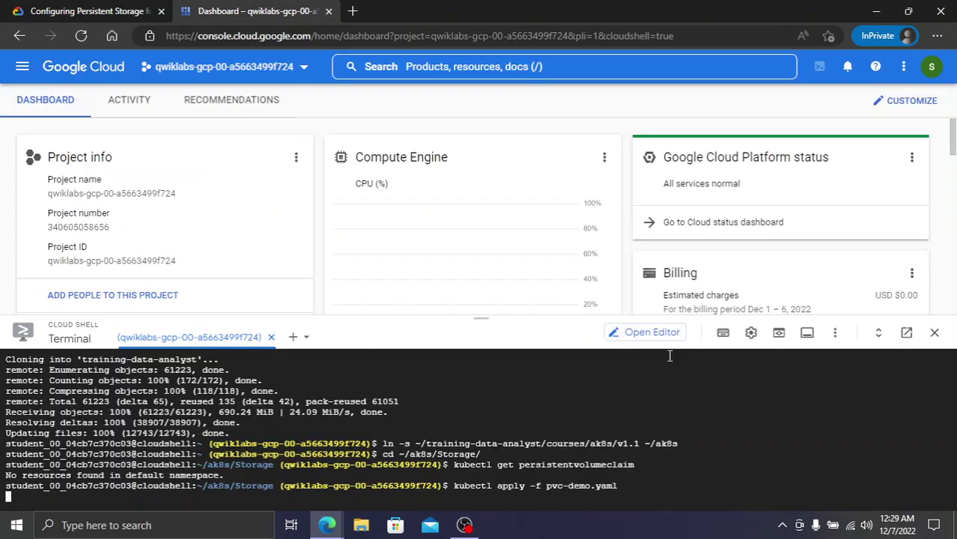
{"action": "key", "text": "ctrl+v"}
{"action": "key", "text": "Return"}
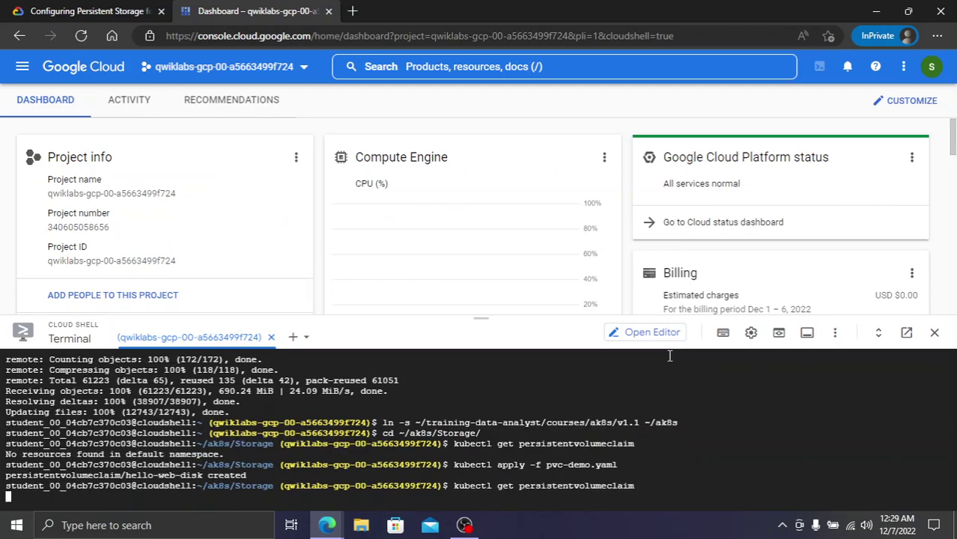
{"action": "key", "text": "ctrl+shift+Tab"}
{"action": "scroll", "coordinate": [670, 361], "scroll_direction": "down", "scroll_amount": 2}
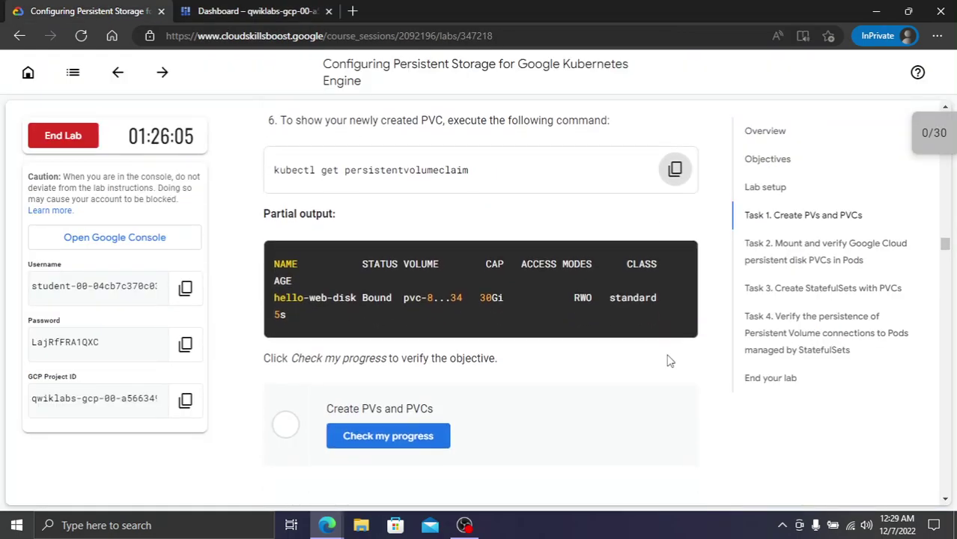
{"action": "key", "text": "ctrl+Tab"}
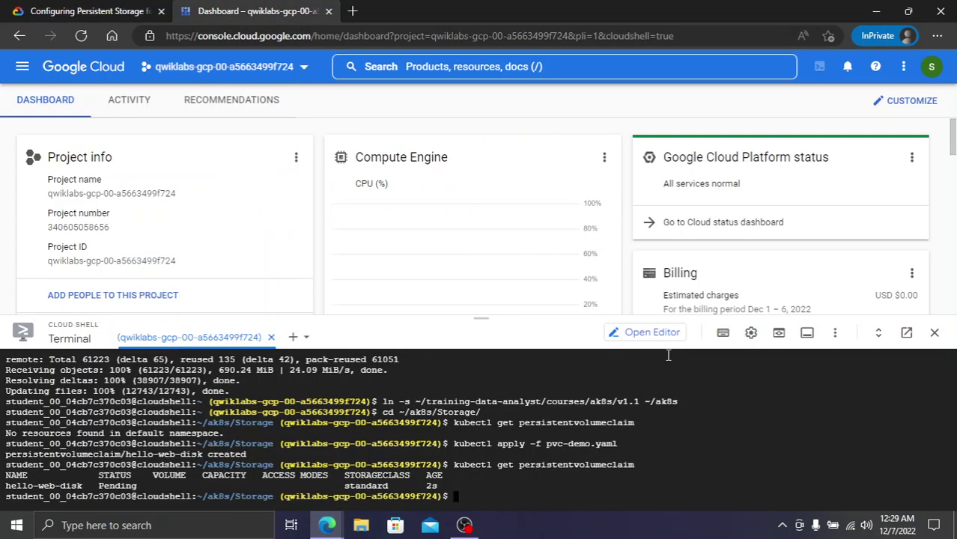
{"action": "key", "text": "ctrl+shift+Tab"}
Run the Create PVs and PVCs progress check and re-list the claim status
{"action": "left_click", "coordinate": [414, 435]}
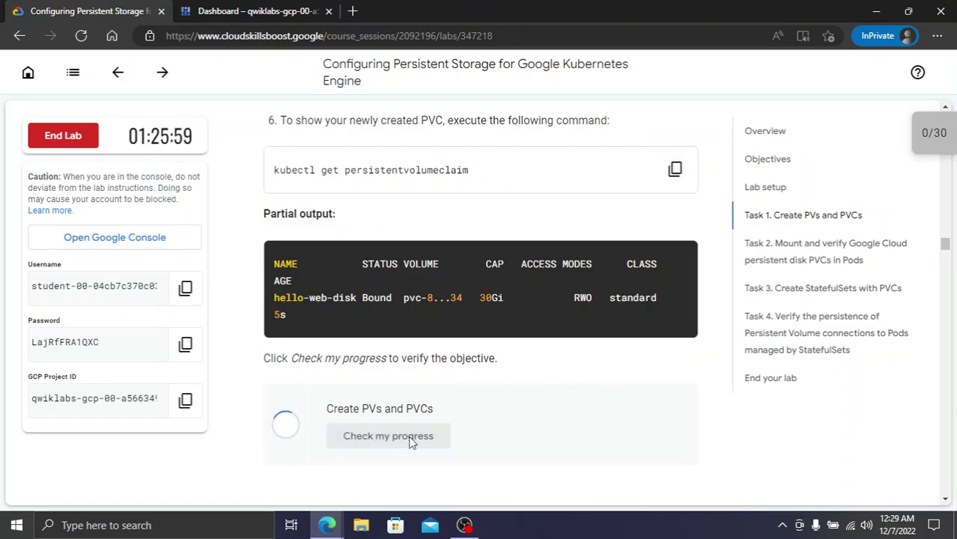
{"action": "key", "text": "ctrl+Tab"}
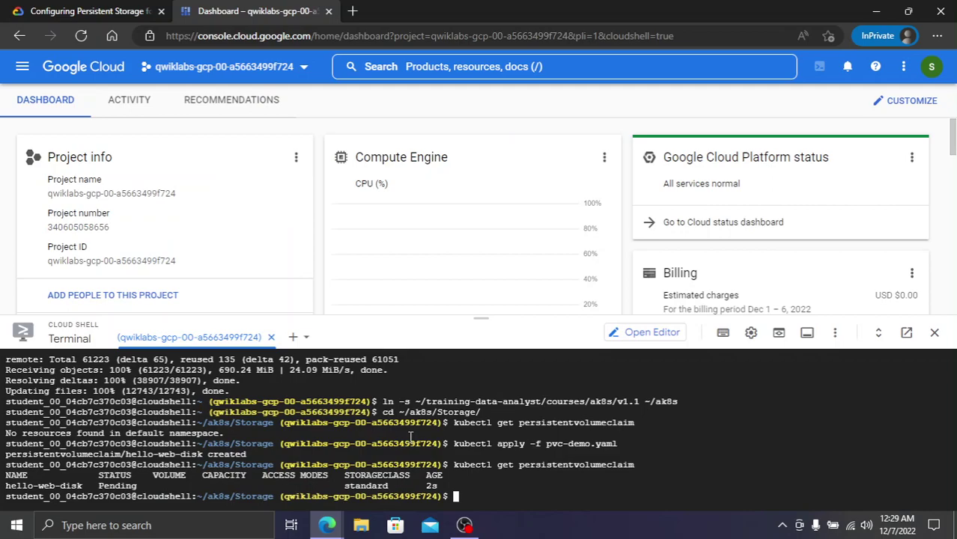
{"action": "key", "text": "Up"}
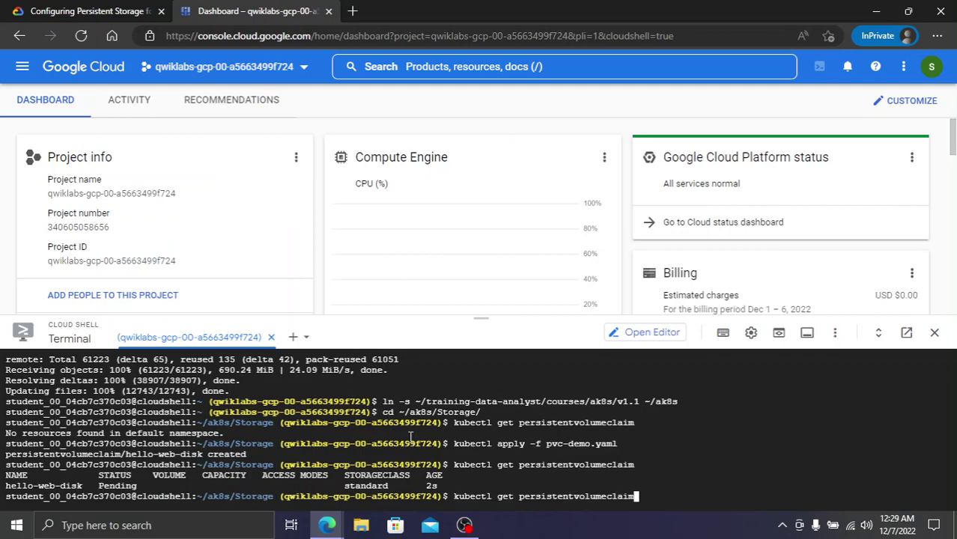
{"action": "key", "text": "Return"}
{"action": "key", "text": "ctrl+Tab"}
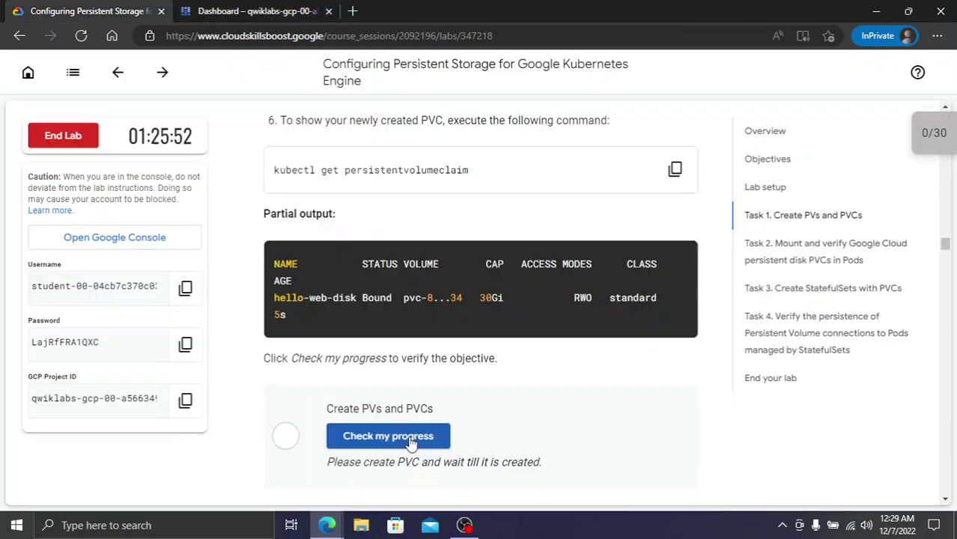
{"action": "left_click", "coordinate": [409, 440]}
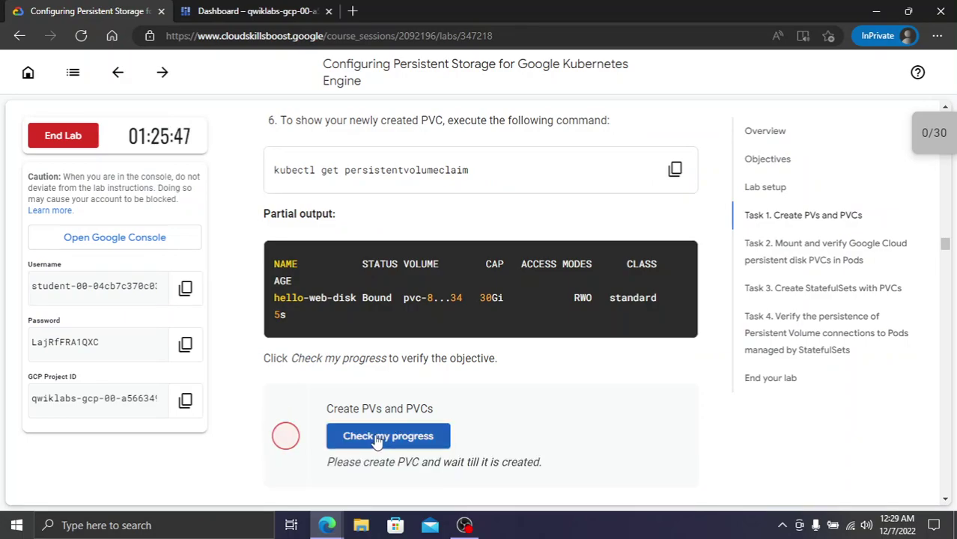
Retry the progress check once hello-web-disk shows Bound at 30Gi
{"action": "key", "text": "ctrl+Tab"}
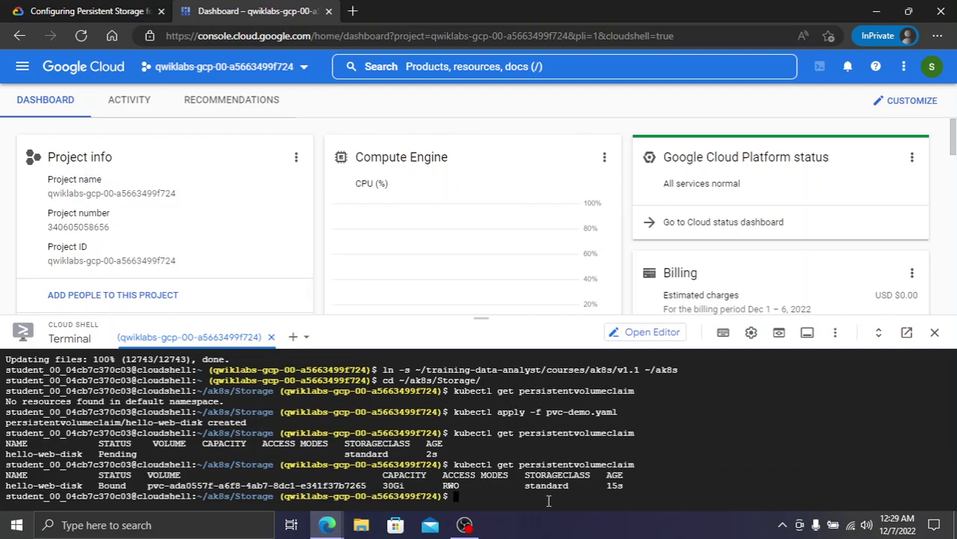
{"action": "key", "text": "ctrl+Tab"}
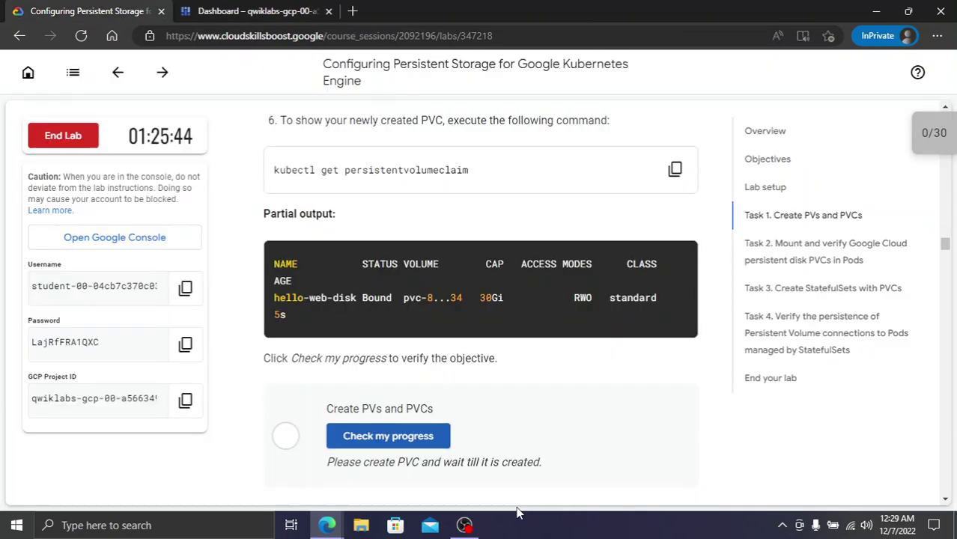
{"action": "left_click", "coordinate": [403, 438]}
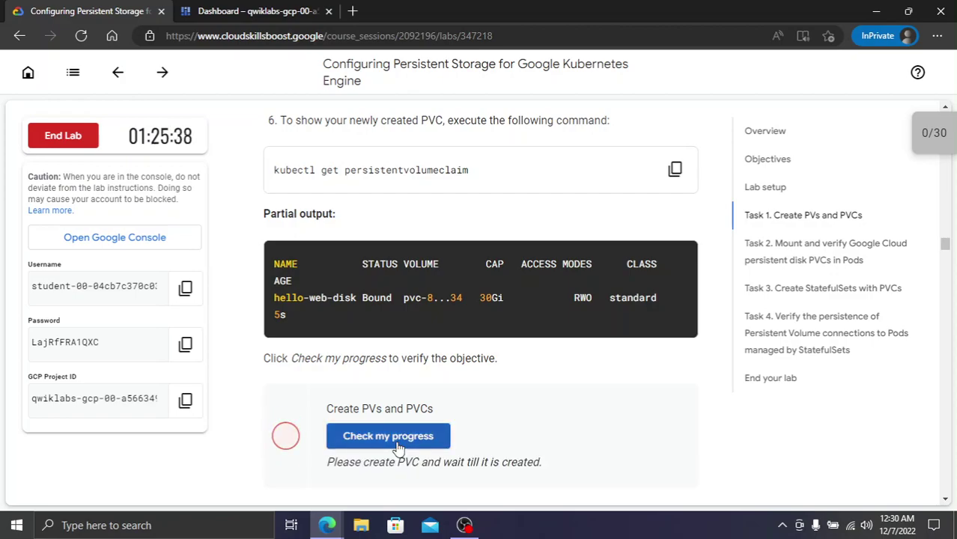
{"action": "key", "text": "ctrl+Tab"}
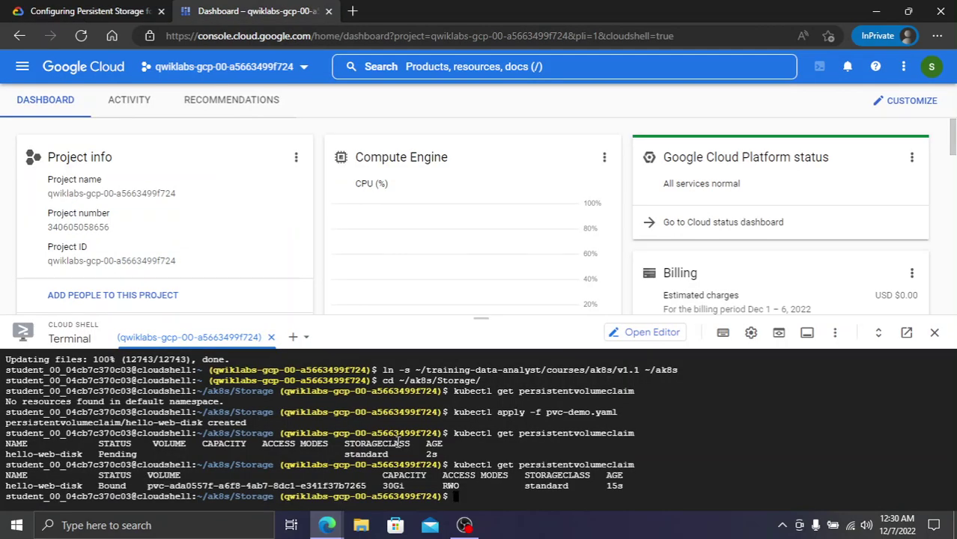
{"action": "key", "text": "Up"}
{"action": "key", "text": "Return"}
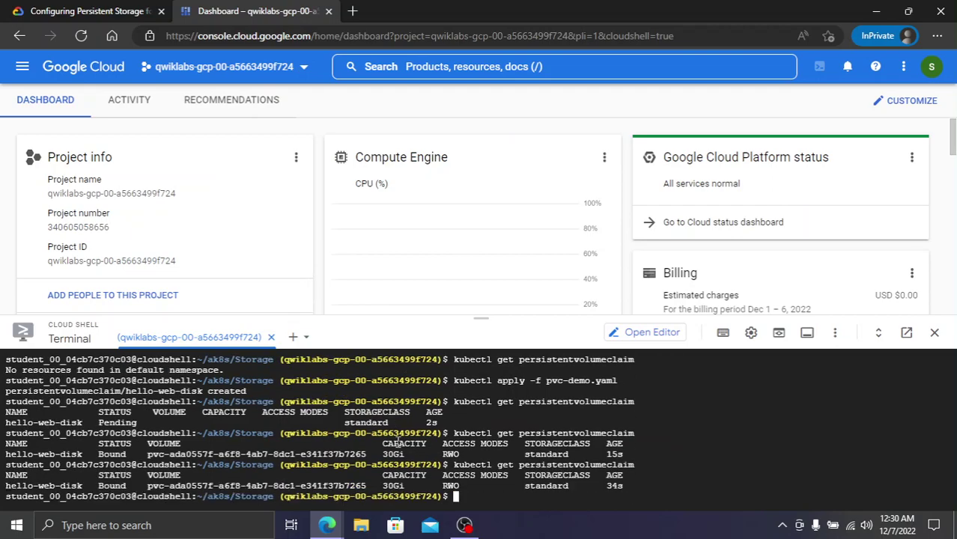
{"action": "key", "text": "ctrl+Tab"}
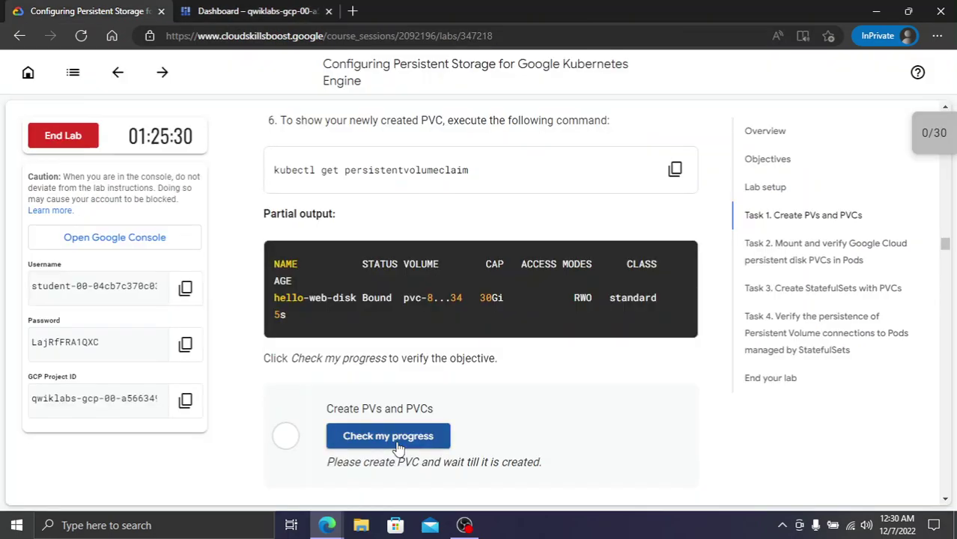
{"action": "left_click", "coordinate": [398, 443]}
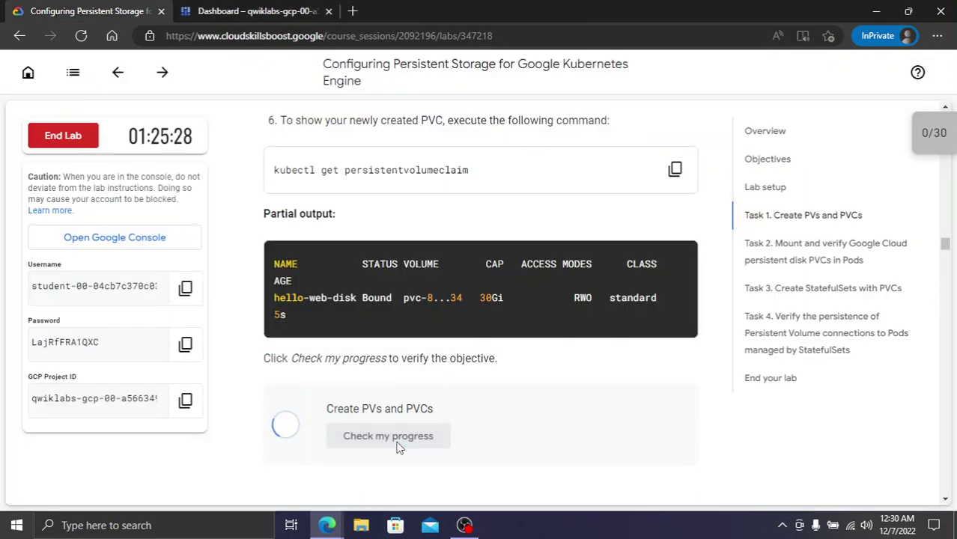
Create pvc-demo-pod with kubectl apply -f pod-volume-demo.yaml
{"action": "scroll", "coordinate": [386, 440], "scroll_direction": "down", "scroll_amount": 5}
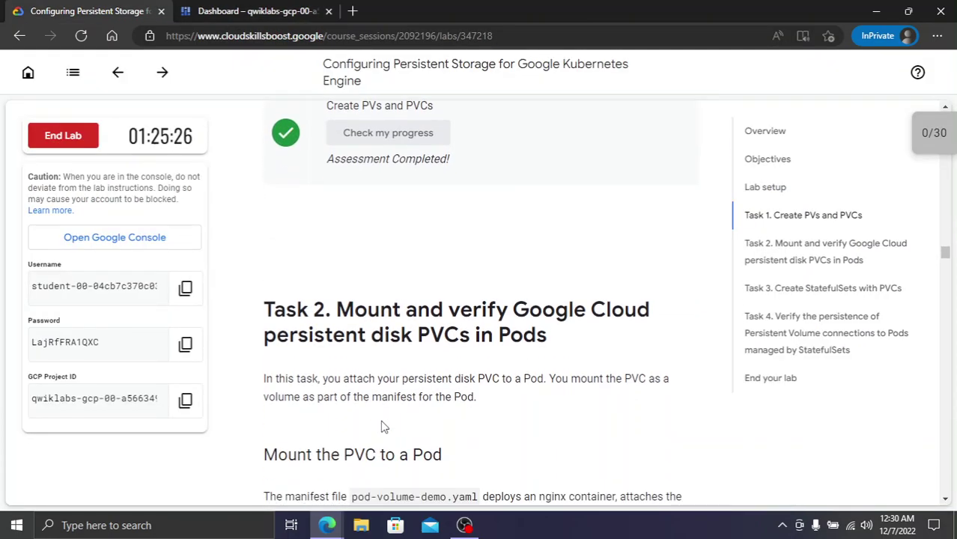
{"action": "scroll", "coordinate": [381, 425], "scroll_direction": "down", "scroll_amount": 4}
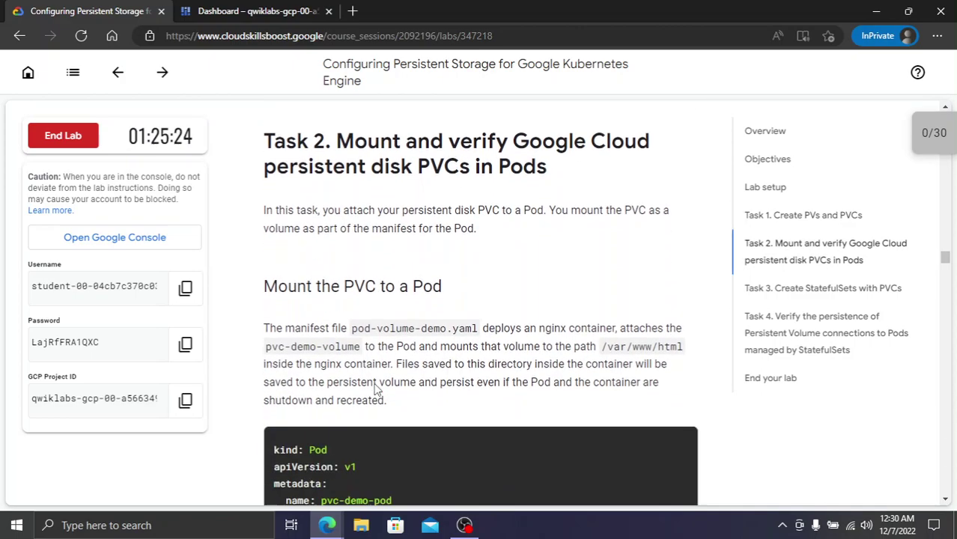
{"action": "scroll", "coordinate": [376, 384], "scroll_direction": "down", "scroll_amount": 5}
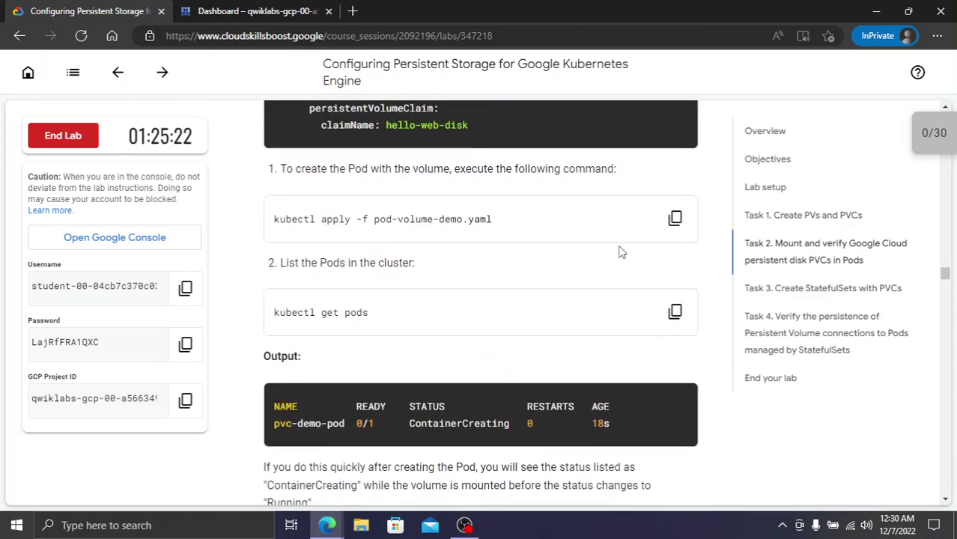
{"action": "left_click", "coordinate": [668, 220]}
{"action": "key", "text": "ctrl+Tab"}
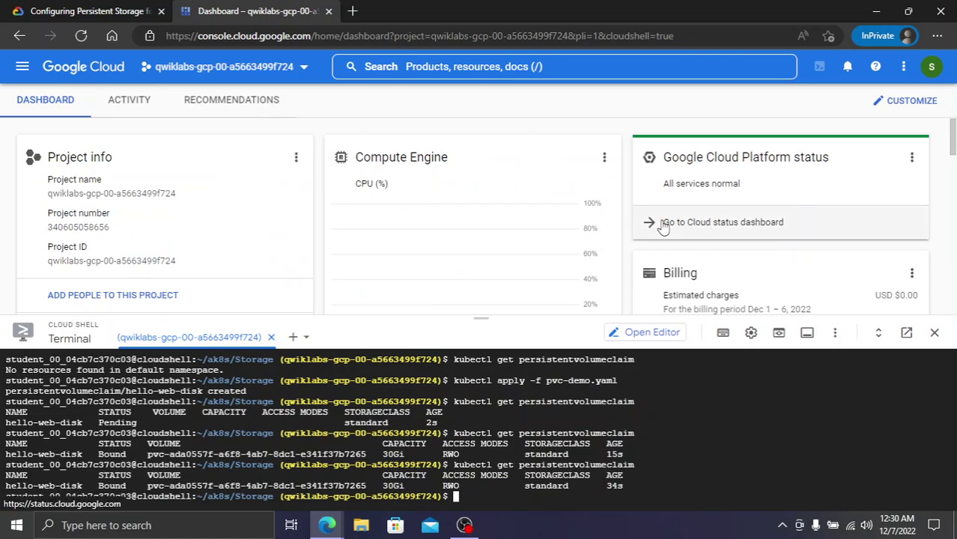
{"action": "key", "text": "ctrl+v"}
{"action": "key", "text": "Return"}
List pods to see pvc-demo-pod in ContainerCreating status
{"action": "key", "text": "ctrl+Tab"}
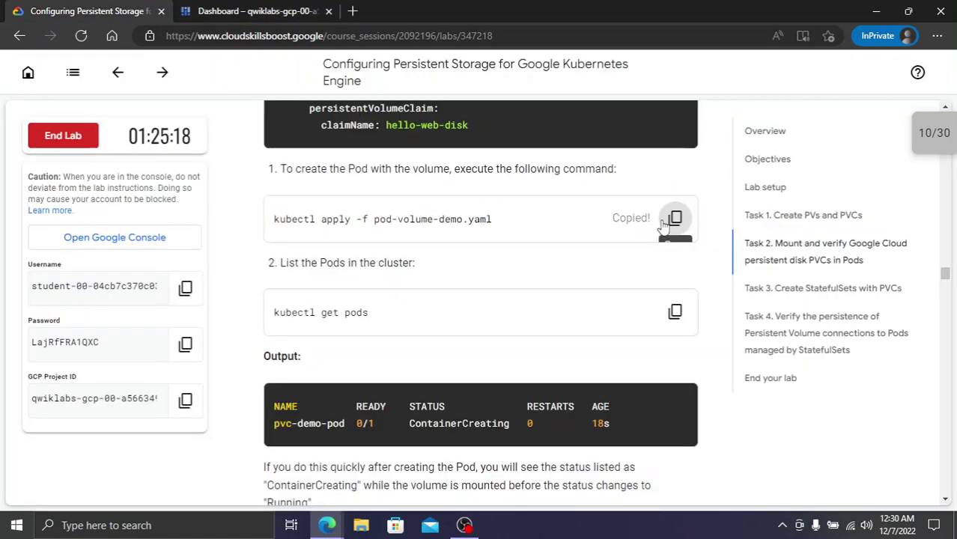
{"action": "left_click", "coordinate": [674, 311]}
{"action": "key", "text": "ctrl+Tab"}
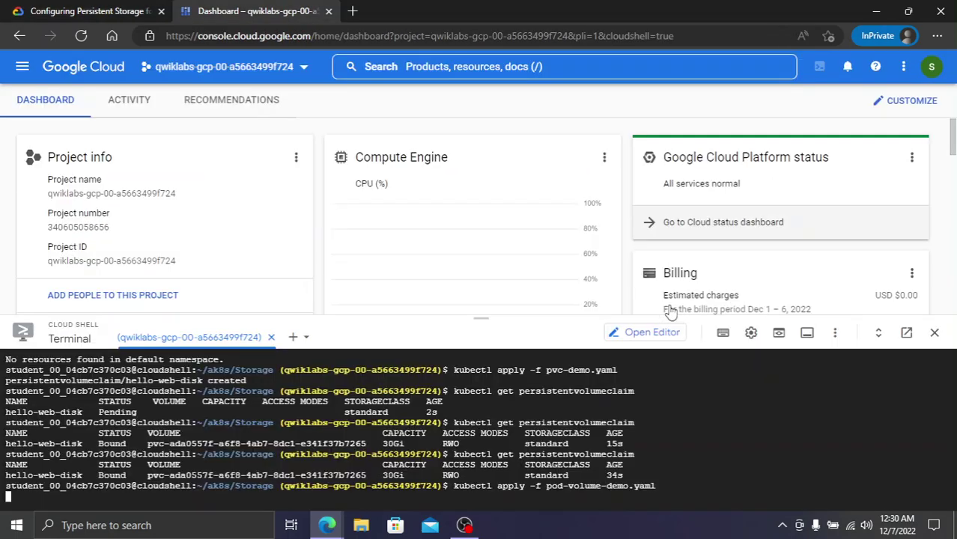
{"action": "key", "text": "ctrl+v"}
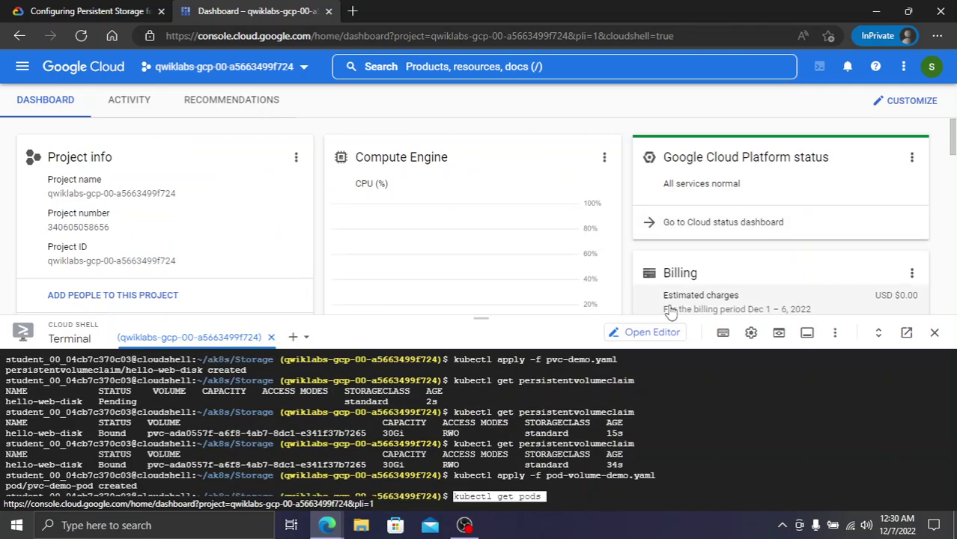
{"action": "key", "text": "Return"}
{"action": "key", "text": "ctrl+Tab"}
{"action": "scroll", "coordinate": [673, 311], "scroll_direction": "down", "scroll_amount": 3}
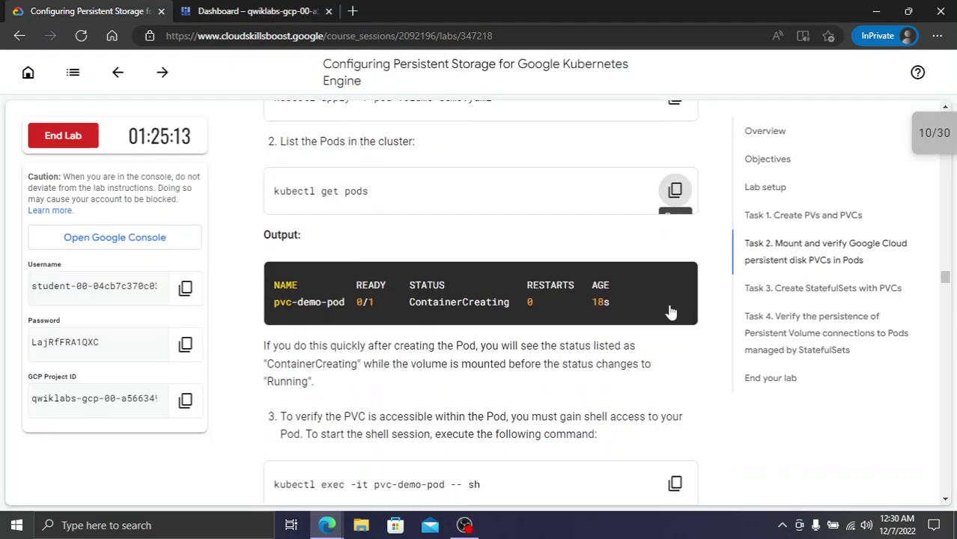
{"action": "key", "text": "ctrl+Tab"}
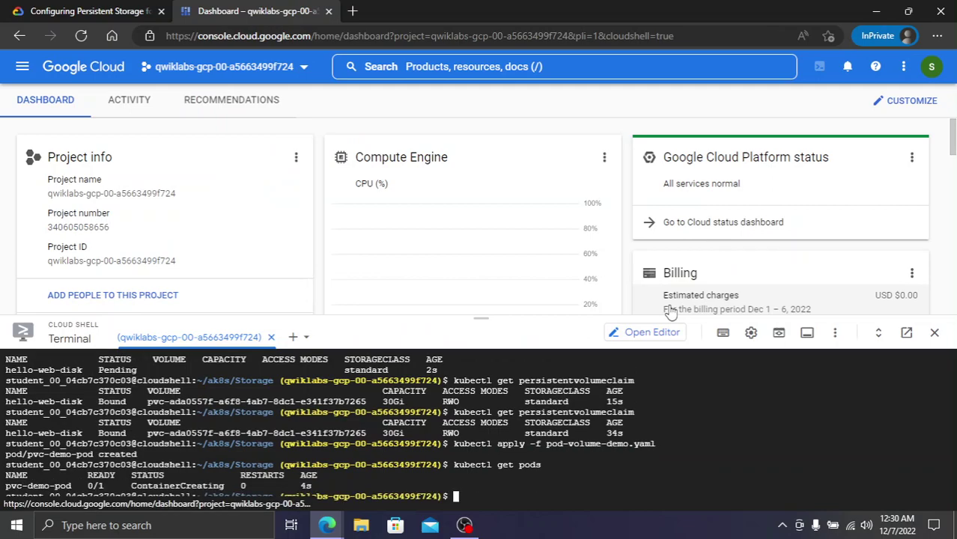
{"action": "key", "text": "ctrl+Tab"}
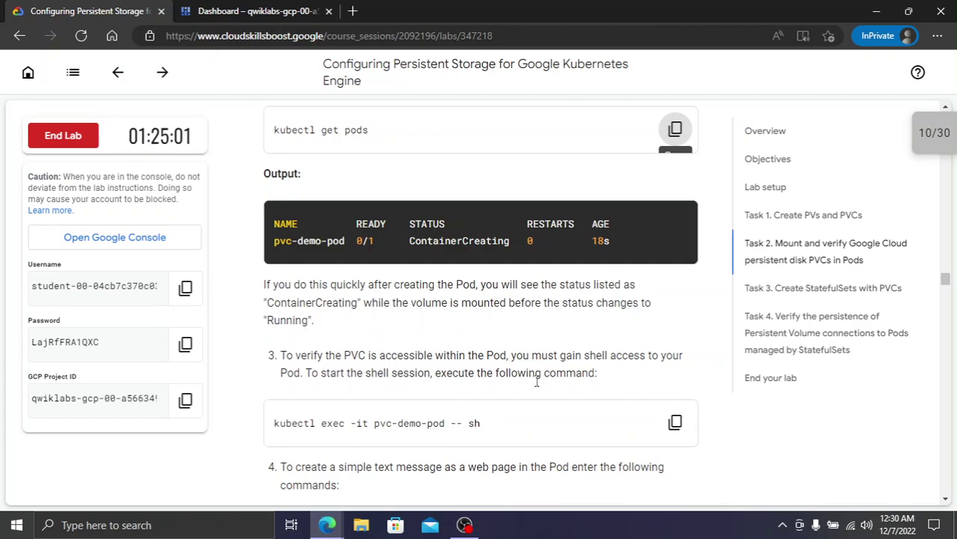
Open a shell in pvc-demo-pod with kubectl exec -it, then grab the echo/chmod commands
{"action": "left_click", "coordinate": [674, 423]}
{"action": "key", "text": "ctrl+Tab"}
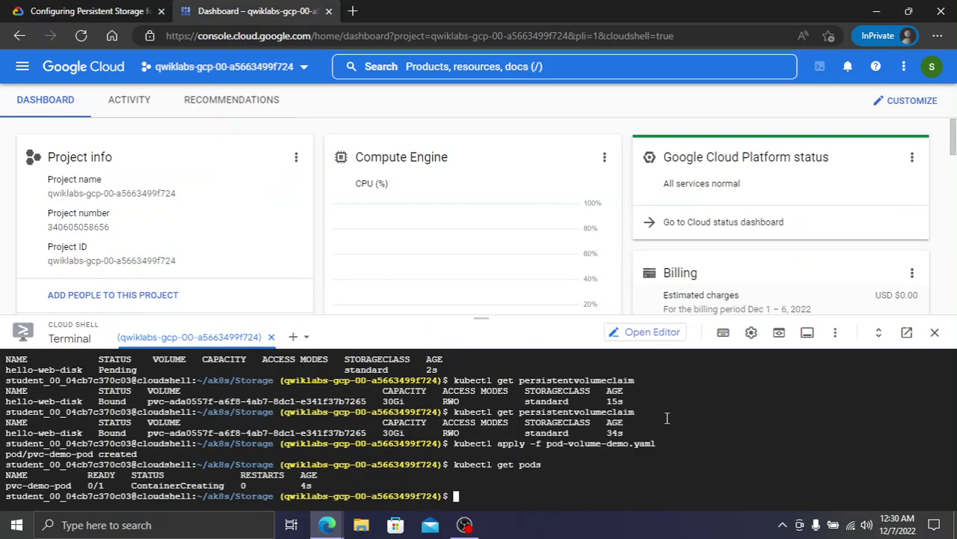
{"action": "key", "text": "ctrl+v"}
{"action": "key", "text": "Return"}
{"action": "key", "text": "ctrl+Tab"}
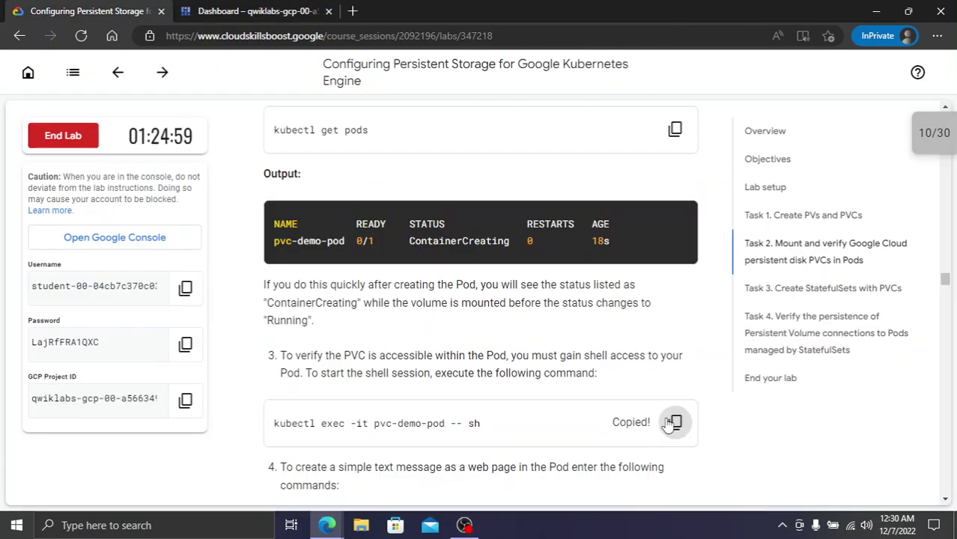
{"action": "scroll", "coordinate": [668, 423], "scroll_direction": "down", "scroll_amount": 2}
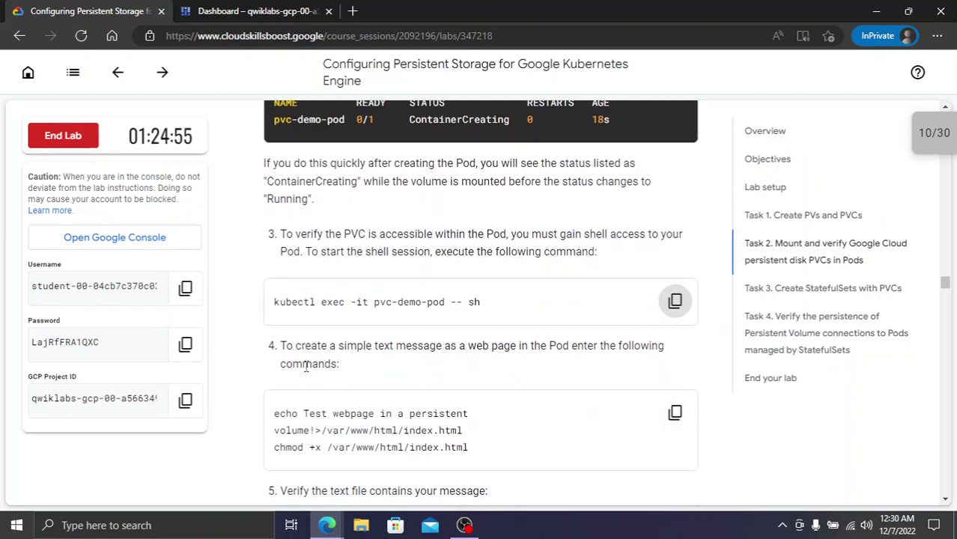
{"action": "left_click", "coordinate": [674, 413]}
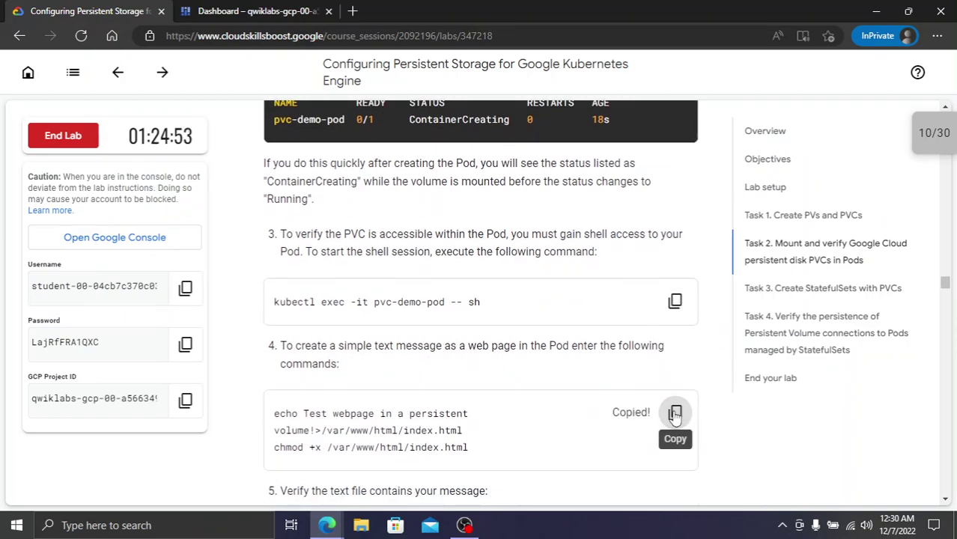
{"action": "key", "text": "ctrl+Tab"}
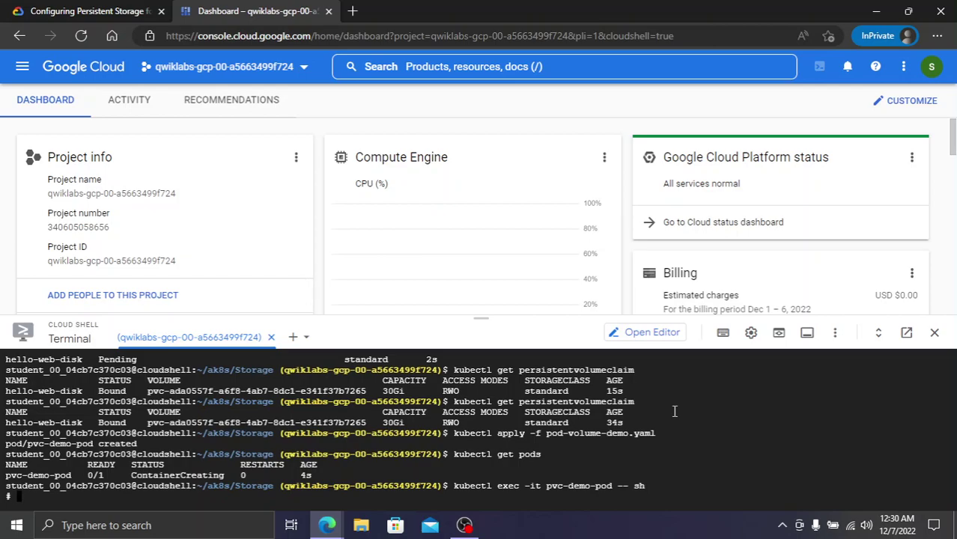
Paste the echo and chmod web-page commands into the pod shell, then cancel the input
{"action": "key", "text": "ctrl+Tab"}
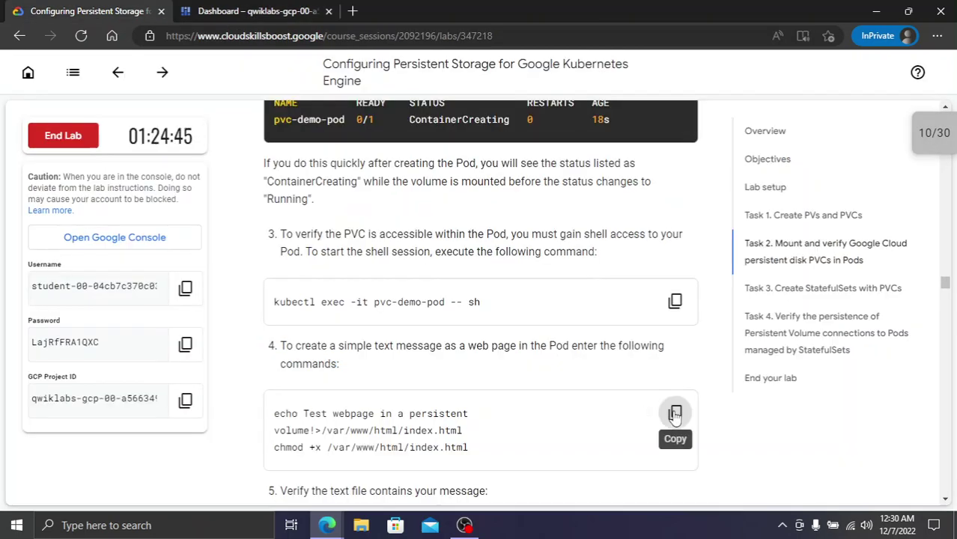
{"action": "left_click", "coordinate": [675, 414]}
{"action": "key", "text": "ctrl+Tab"}
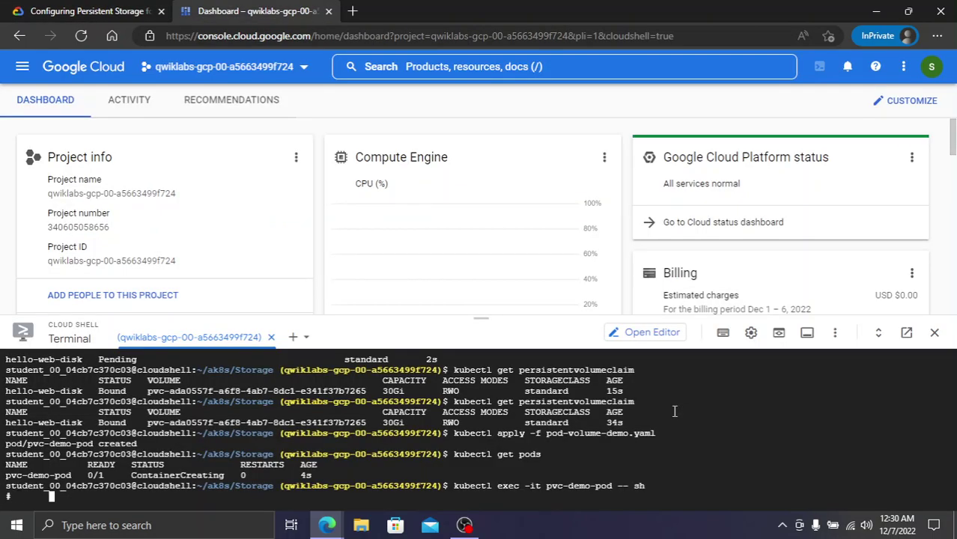
{"action": "key", "text": "Return"}
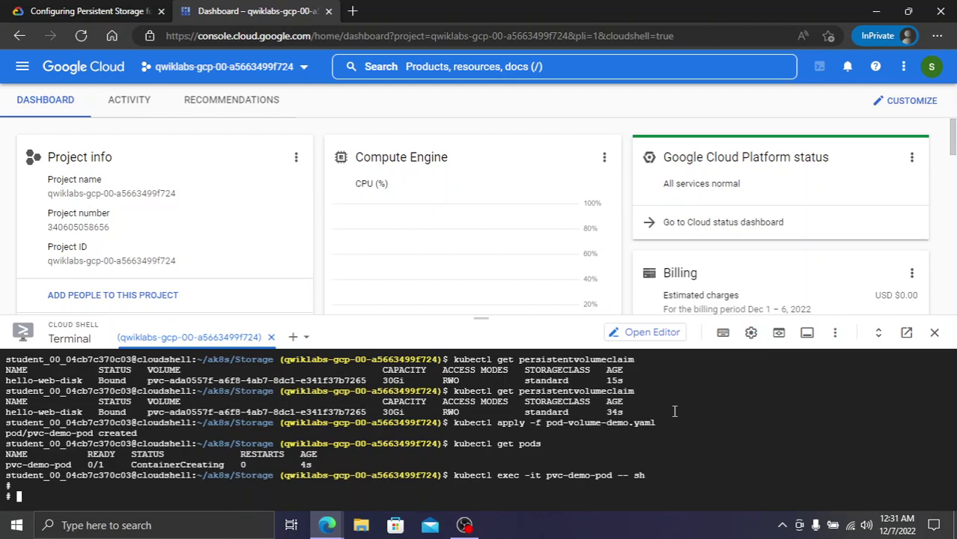
{"action": "key", "text": "ctrl+v"}
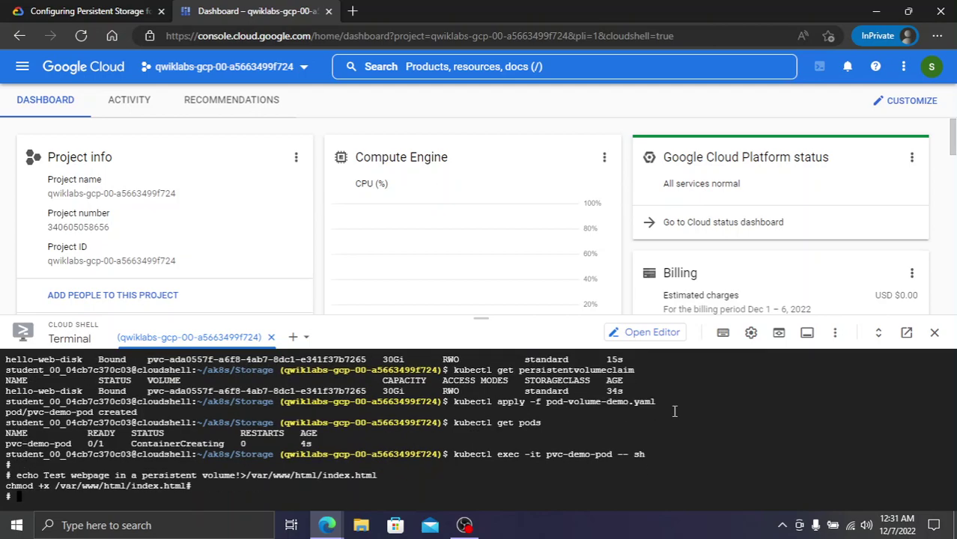
{"action": "key", "text": "ctrl+c"}
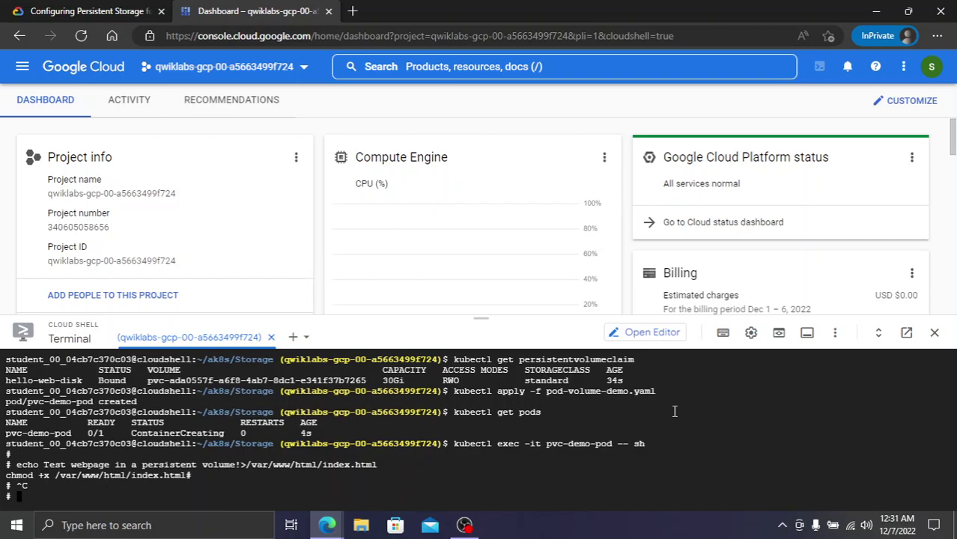
Recopy the echo and chmod web-page command block from the lab
{"action": "key", "text": "ctrl+Tab"}
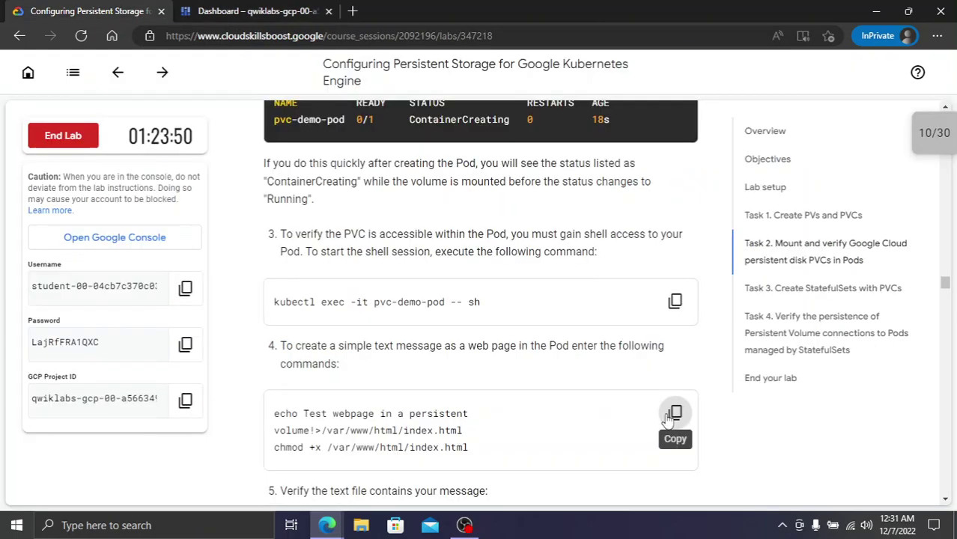
{"action": "left_click", "coordinate": [675, 301]}
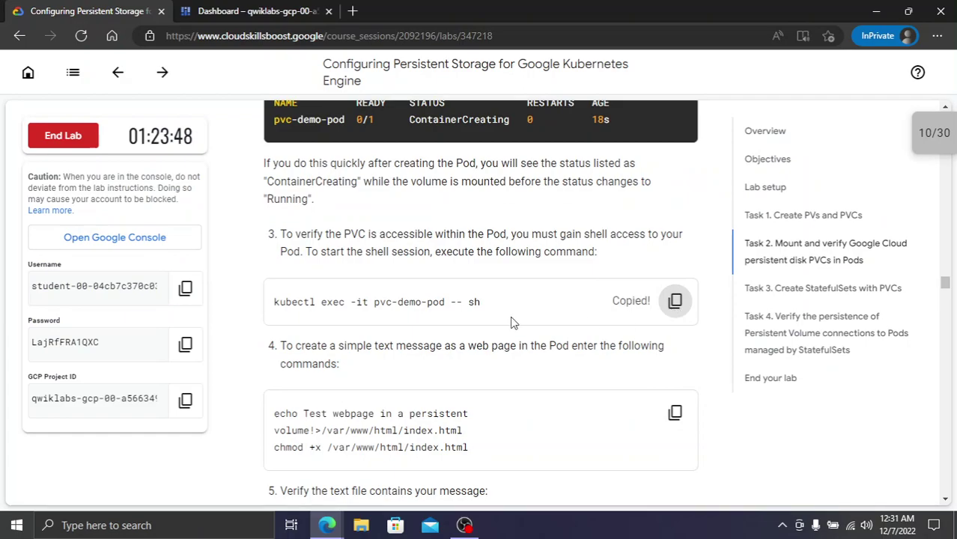
{"action": "left_click", "coordinate": [674, 414]}
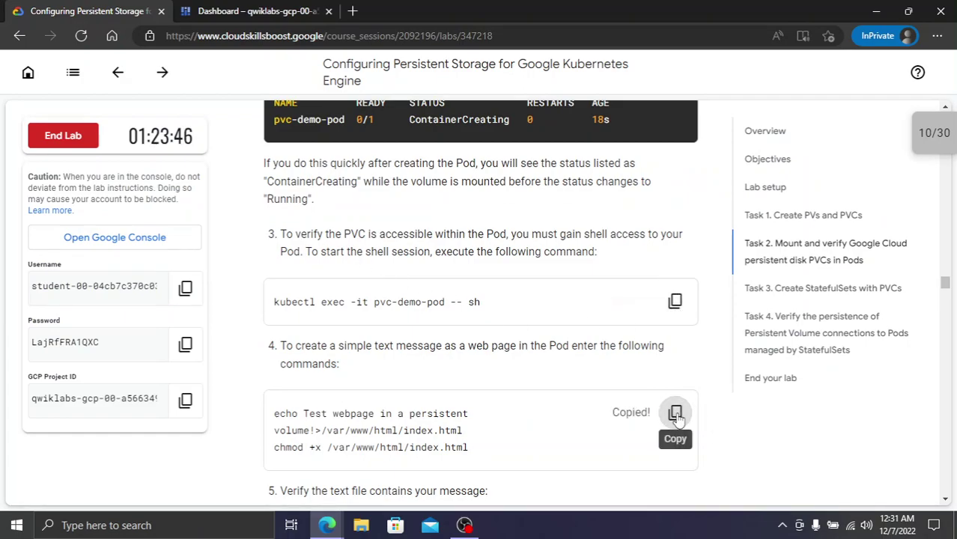
{"action": "key", "text": "ctrl+Tab"}
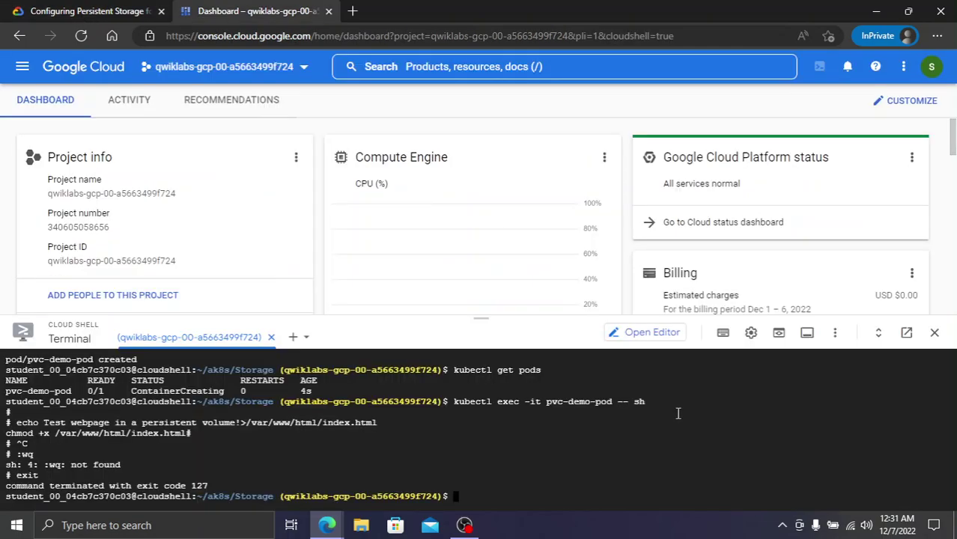
Run the echo and chmod web-page commands, then cat /var/www/html/index.html
{"action": "key", "text": "ctrl+v"}
{"action": "key", "text": "Return"}
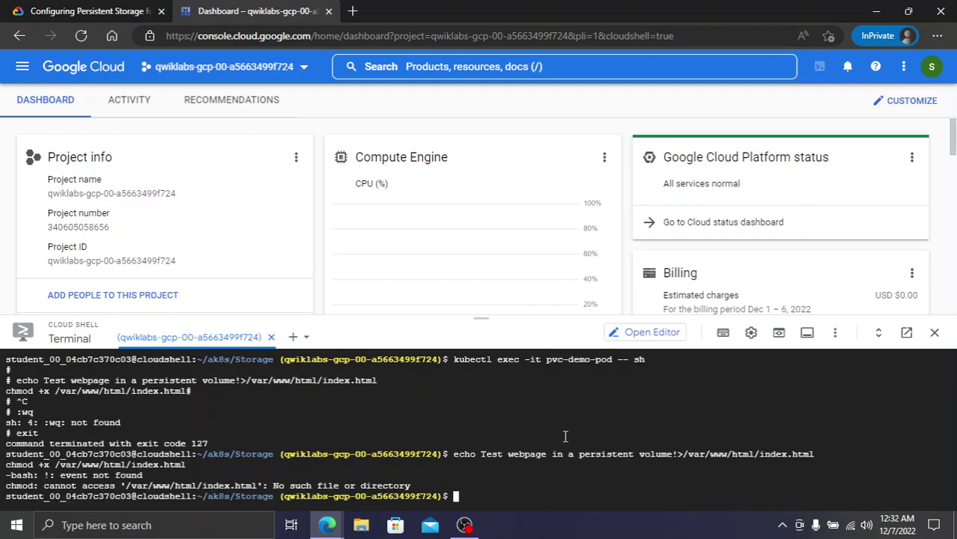
{"action": "key", "text": "ctrl+Tab"}
{"action": "scroll", "coordinate": [565, 438], "scroll_direction": "down", "scroll_amount": 3}
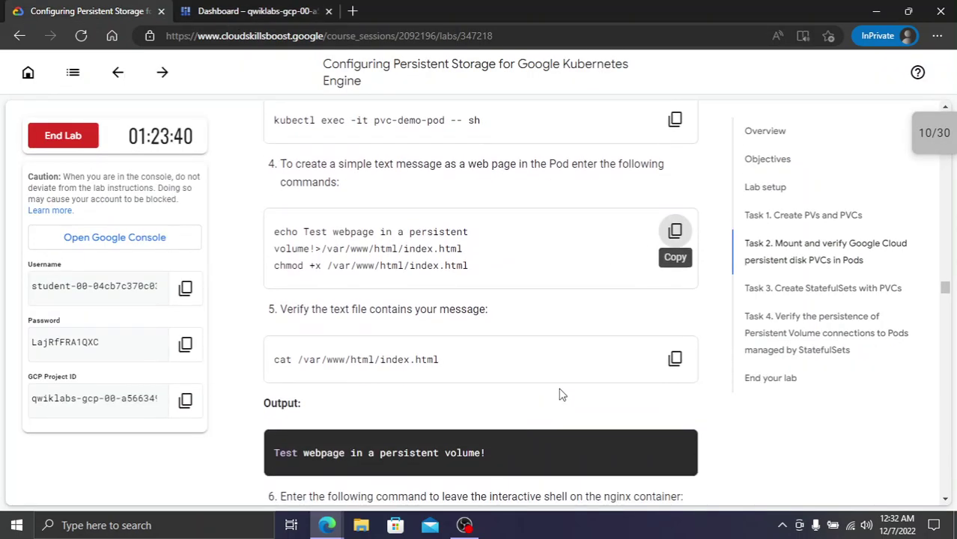
{"action": "left_click", "coordinate": [663, 359]}
{"action": "key", "text": "ctrl+Tab"}
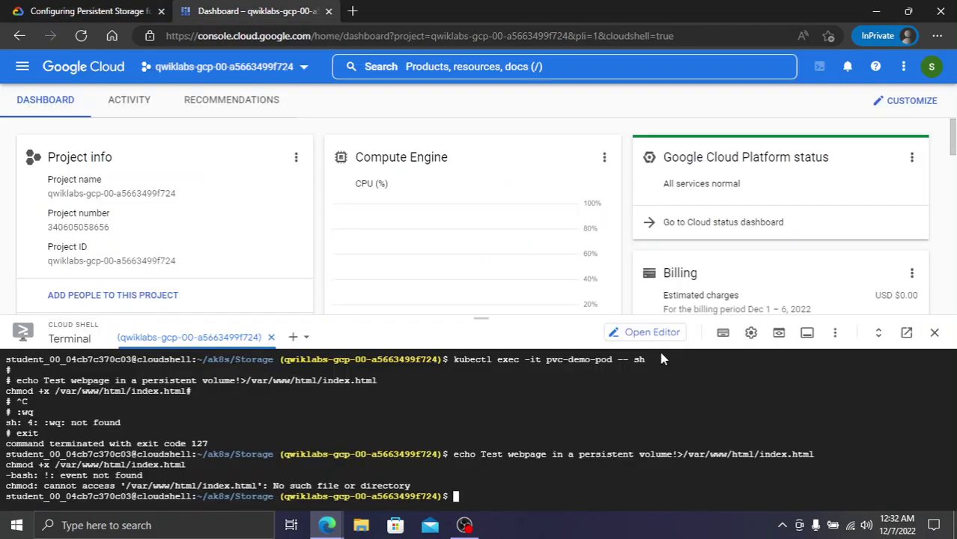
{"action": "key", "text": "ctrl+v"}
{"action": "key", "text": "Return"}
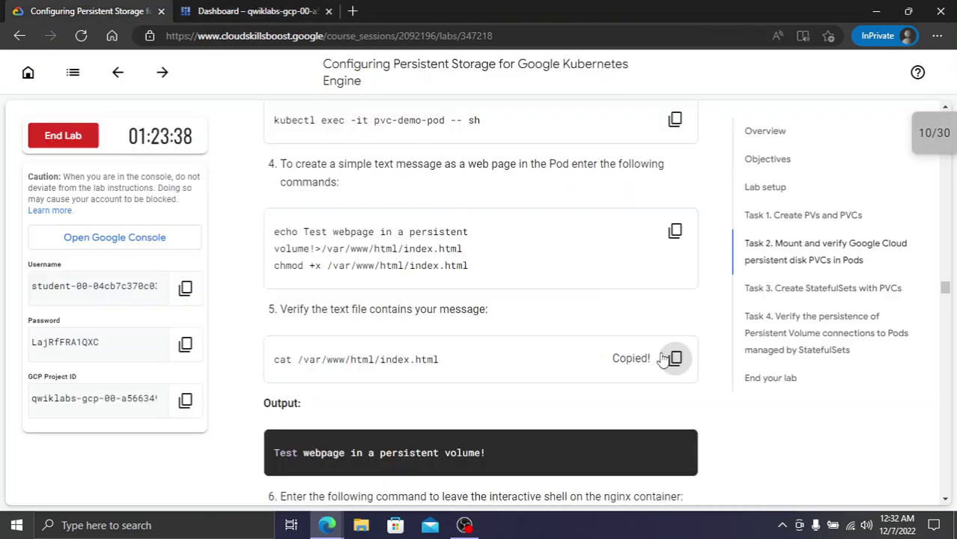
Re-run cat /var/www/html/index.html, which reports 'No such file or directory'
{"action": "key", "text": "ctrl+Tab"}
{"action": "scroll", "coordinate": [640, 355], "scroll_direction": "down", "scroll_amount": 2}
{"action": "scroll", "coordinate": [639, 355], "scroll_direction": "down", "scroll_amount": 2}
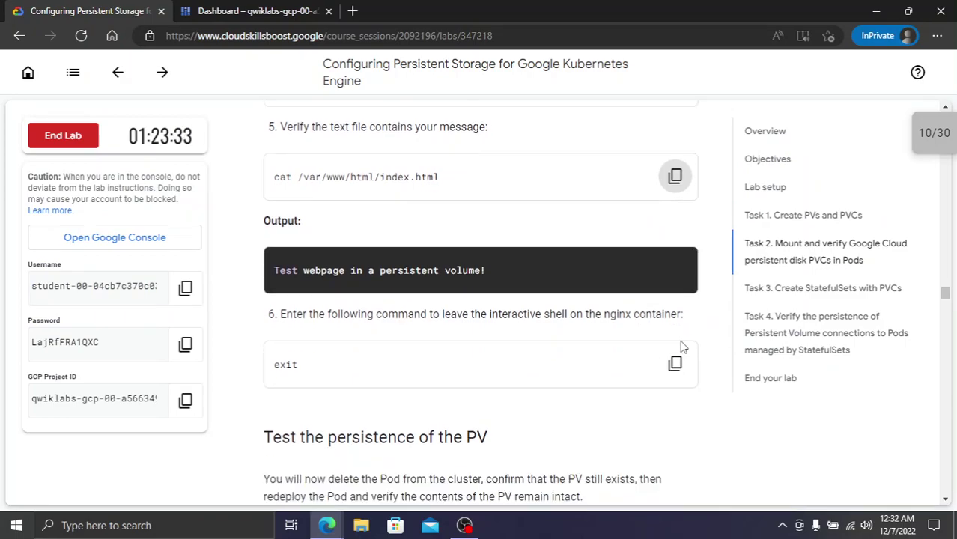
{"action": "key", "text": "ctrl+Tab"}
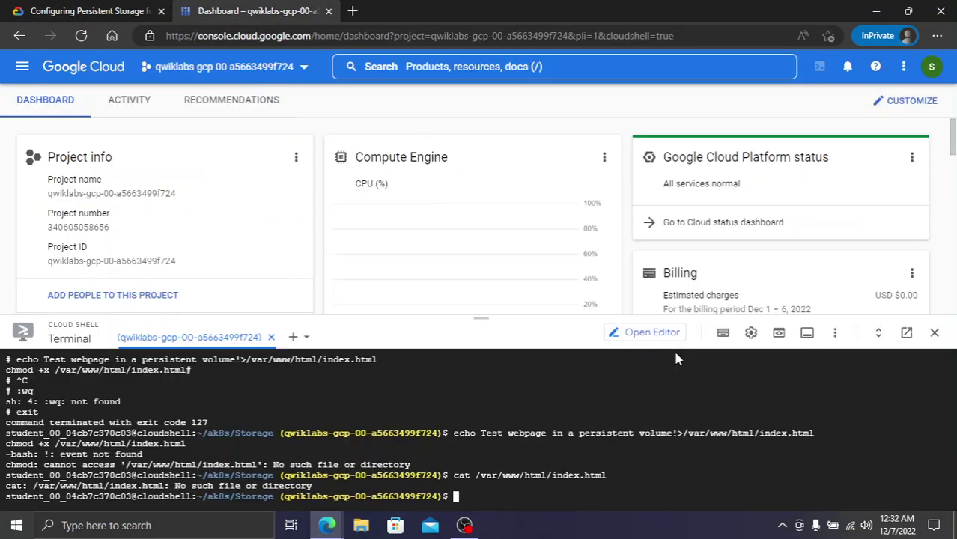
{"action": "key", "text": "ctrl+Tab"}
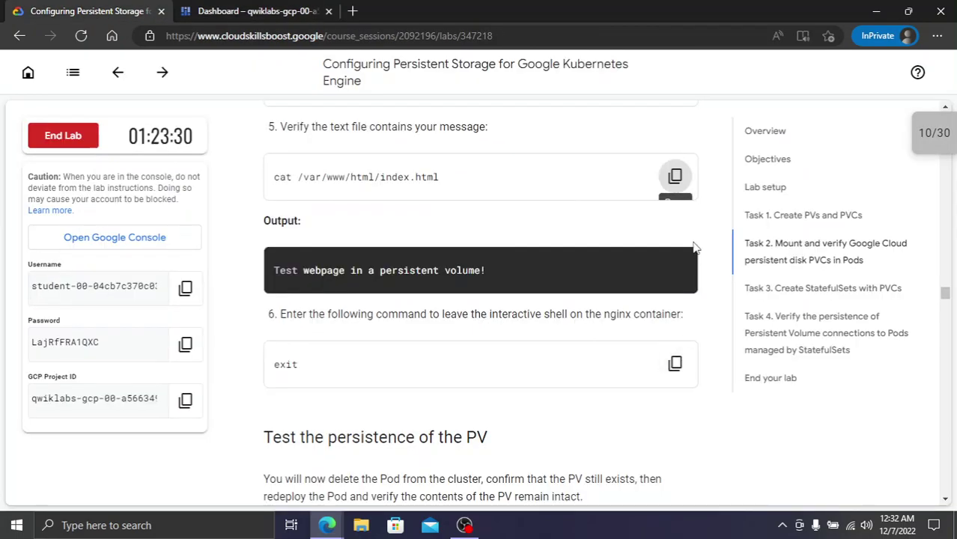
{"action": "left_click", "coordinate": [676, 177]}
{"action": "key", "text": "ctrl+Tab"}
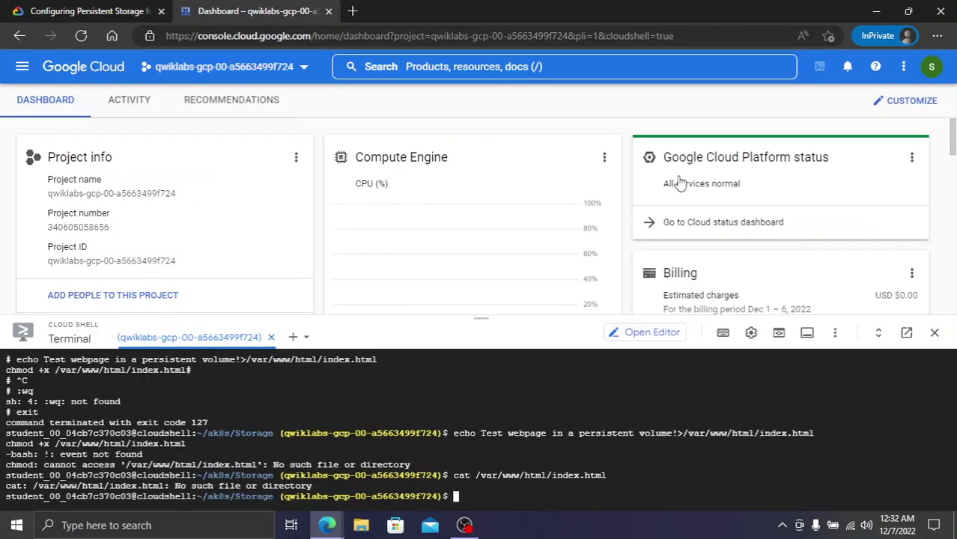
{"action": "key", "text": "ctrl+v"}
{"action": "key", "text": "Return"}
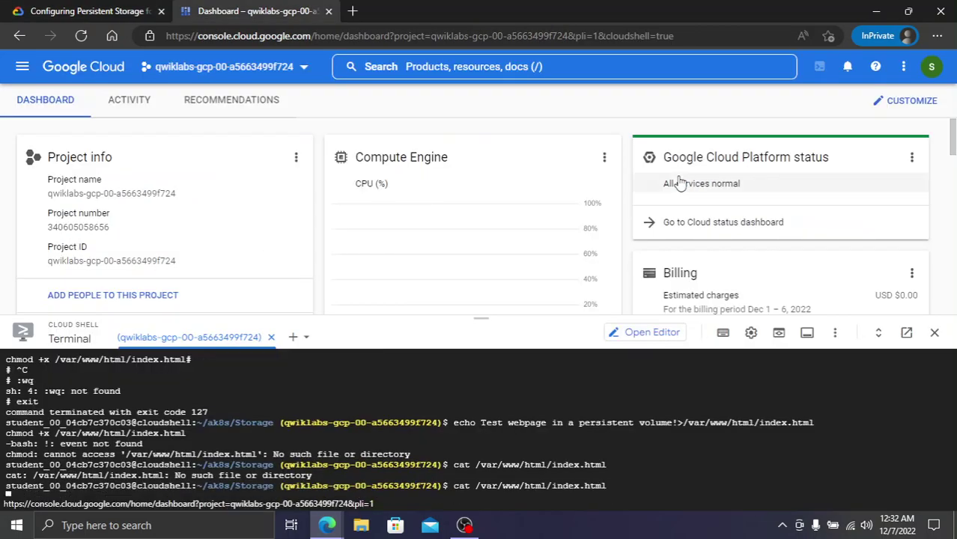
Scroll the lab instructions to the 'Test the persistence of the PV' section
{"action": "key", "text": "ctrl+Tab"}
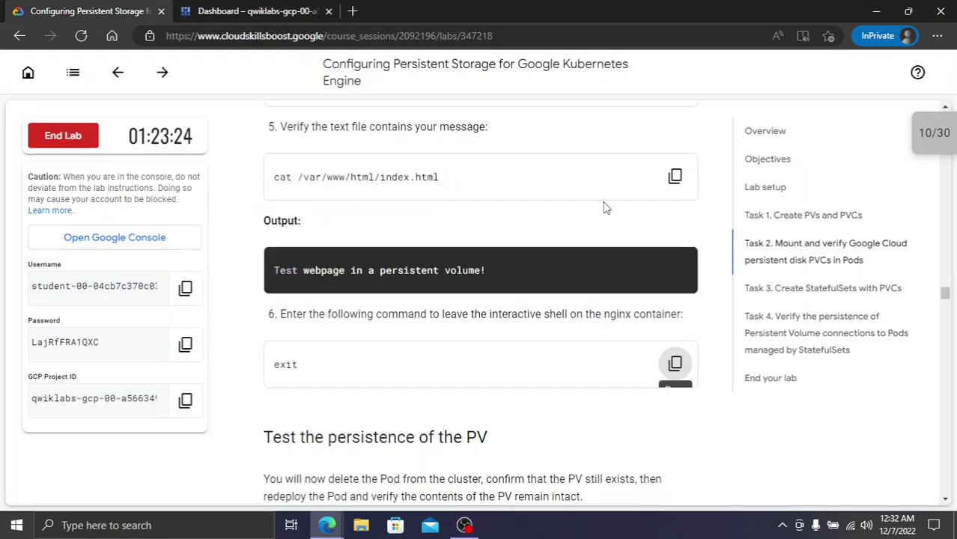
{"action": "scroll", "coordinate": [604, 219], "scroll_direction": "down", "scroll_amount": 5}
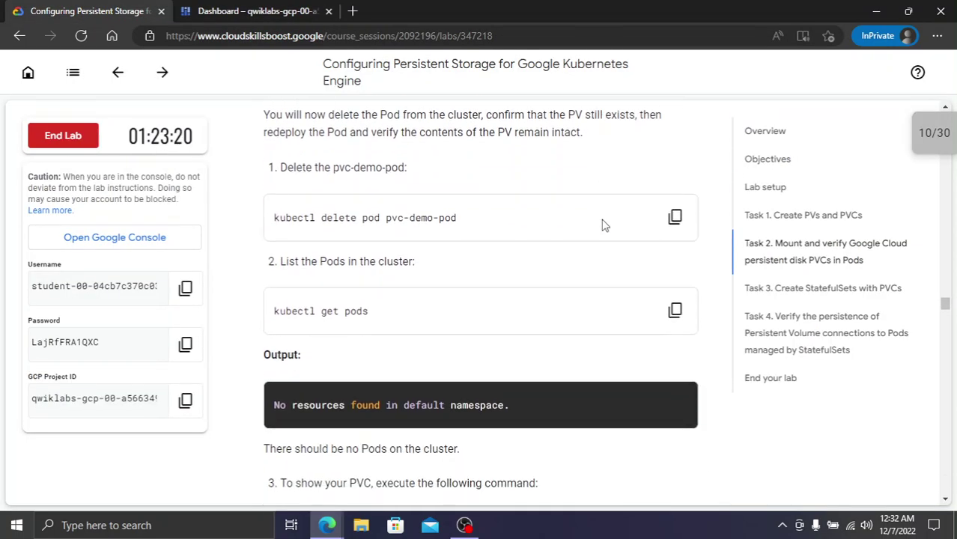
{"action": "scroll", "coordinate": [605, 223], "scroll_direction": "up", "scroll_amount": 5}
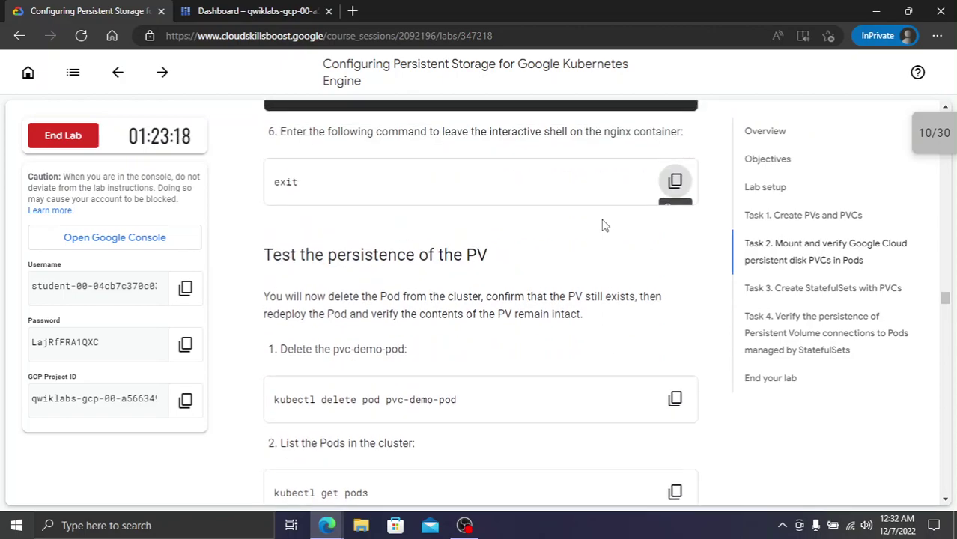
{"action": "scroll", "coordinate": [619, 241], "scroll_direction": "down", "scroll_amount": 3}
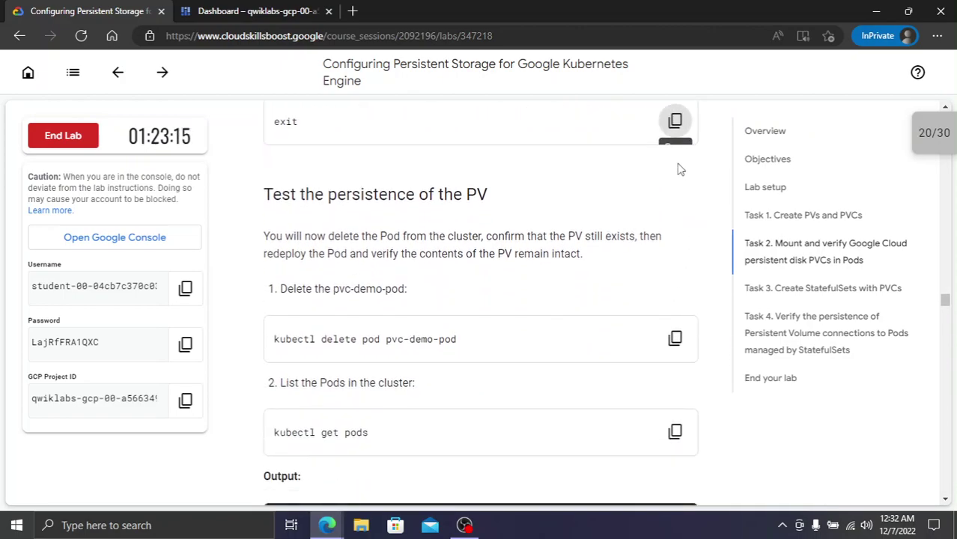
{"action": "key", "text": "ctrl+Tab"}
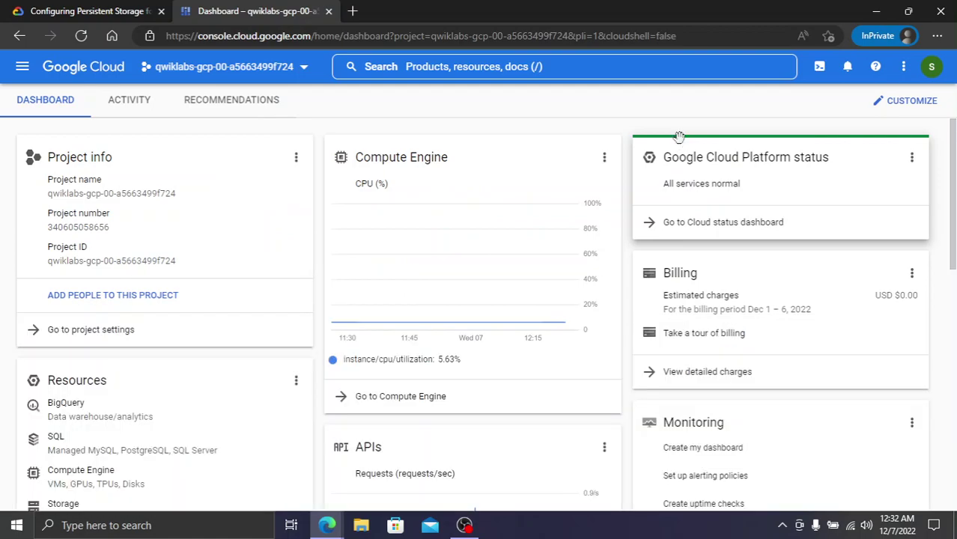
Review the lab's persistence-test steps, then return to the Cloud Console dashboard tab
{"action": "key", "text": "ctrl+Tab"}
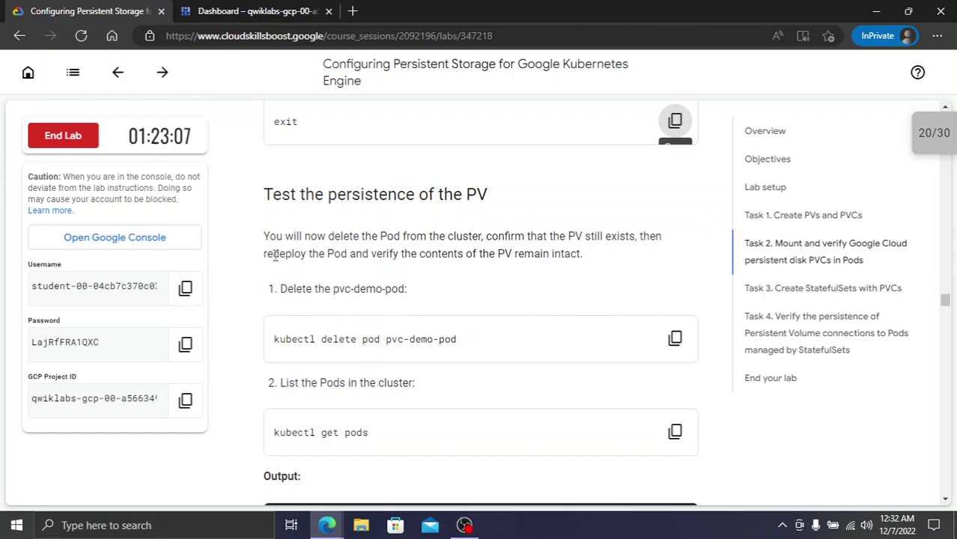
{"action": "scroll", "coordinate": [327, 332], "scroll_direction": "up", "scroll_amount": 1}
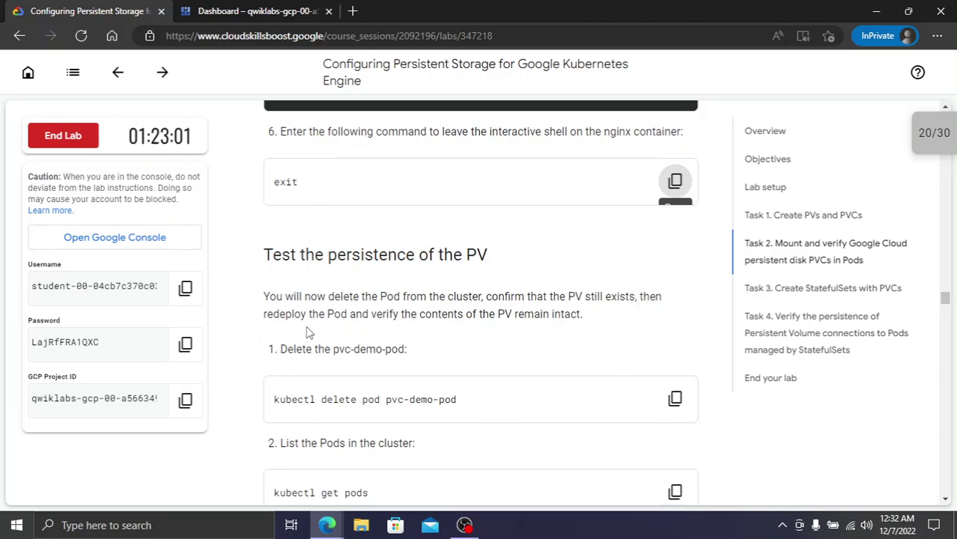
{"action": "scroll", "coordinate": [438, 337], "scroll_direction": "down", "scroll_amount": 1}
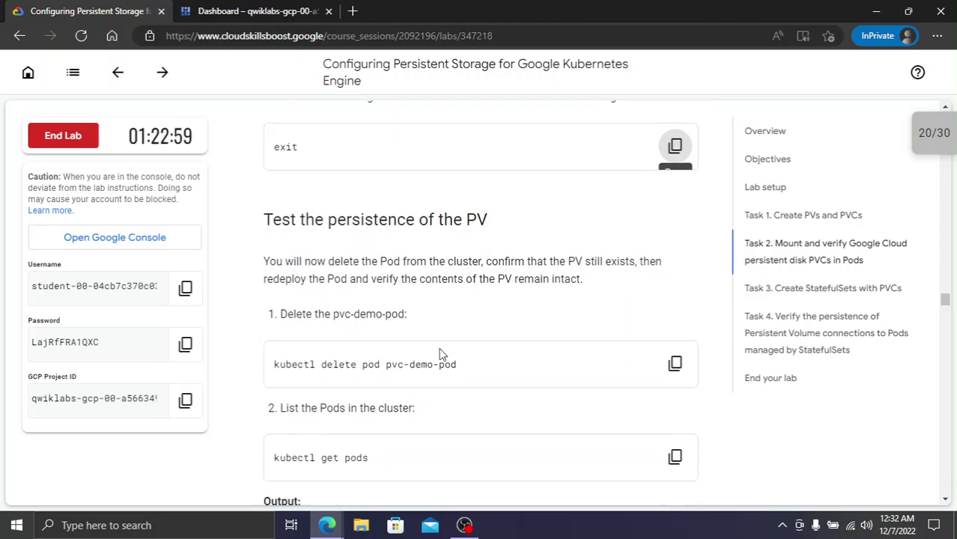
{"action": "scroll", "coordinate": [439, 355], "scroll_direction": "up", "scroll_amount": 5}
{"action": "scroll", "coordinate": [436, 358], "scroll_direction": "down", "scroll_amount": 5}
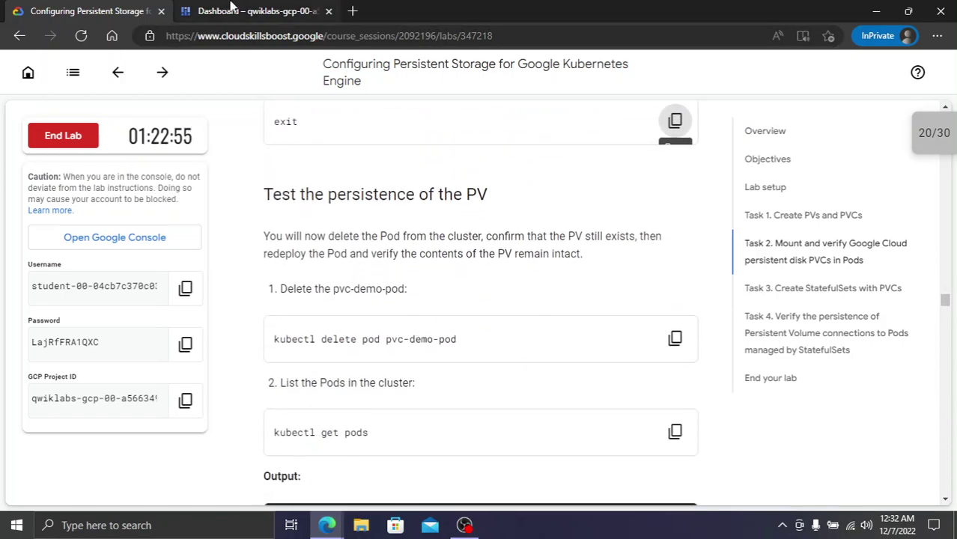
{"action": "scroll", "coordinate": [413, 208], "scroll_direction": "down", "scroll_amount": 5}
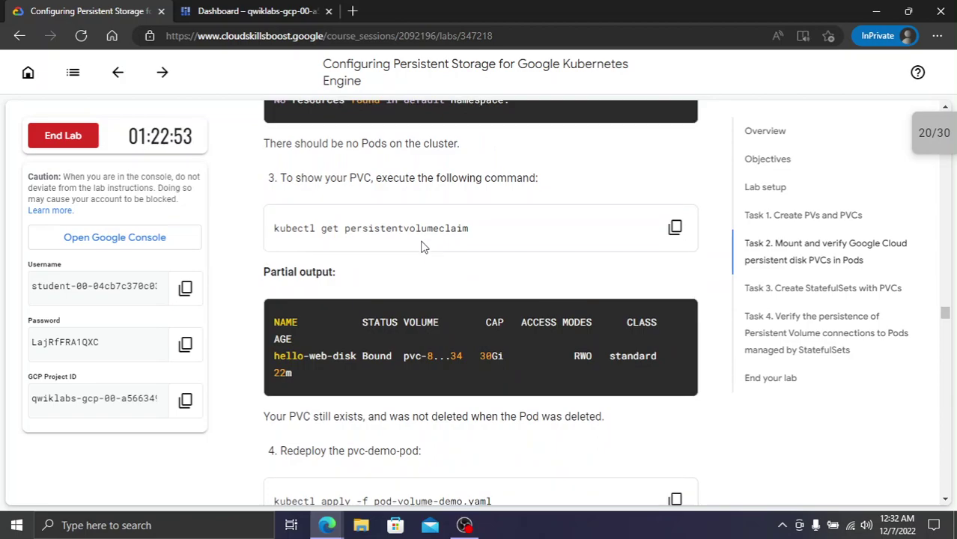
{"action": "scroll", "coordinate": [421, 247], "scroll_direction": "down", "scroll_amount": 5}
{"action": "scroll", "coordinate": [422, 247], "scroll_direction": "up", "scroll_amount": 14}
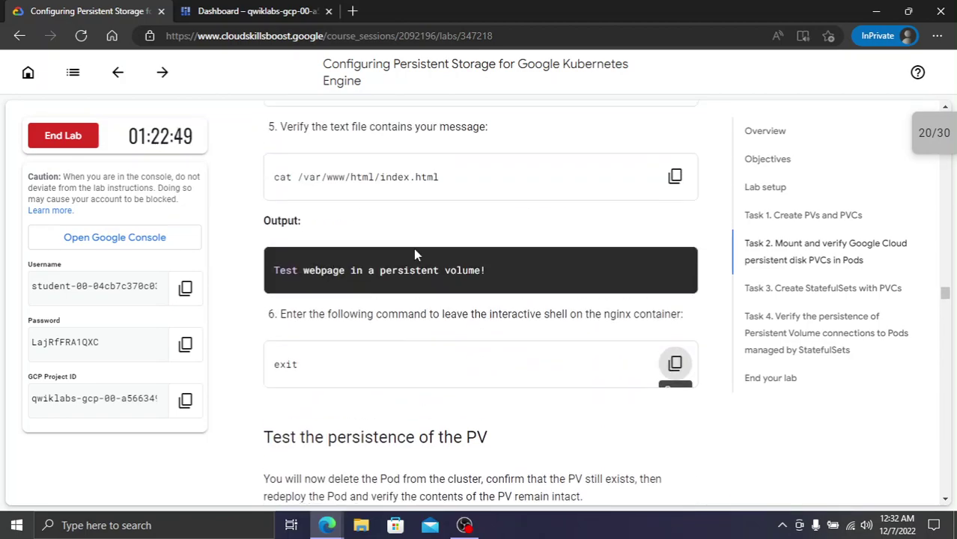
{"action": "scroll", "coordinate": [413, 251], "scroll_direction": "down", "scroll_amount": 4}
{"action": "key", "text": "ctrl+Tab"}
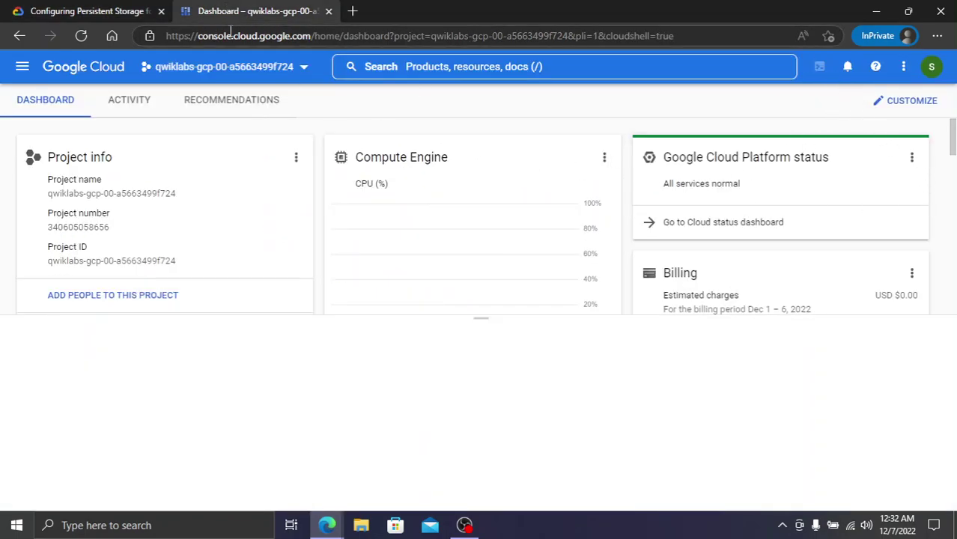
Reconnect to the Cloud Shell terminal and dismiss the recovered terminal tabs notice
{"action": "left_click", "coordinate": [82, 11]}
{"action": "scroll", "coordinate": [408, 356], "scroll_direction": "up", "scroll_amount": 2}
{"action": "scroll", "coordinate": [408, 356], "scroll_direction": "up", "scroll_amount": 6}
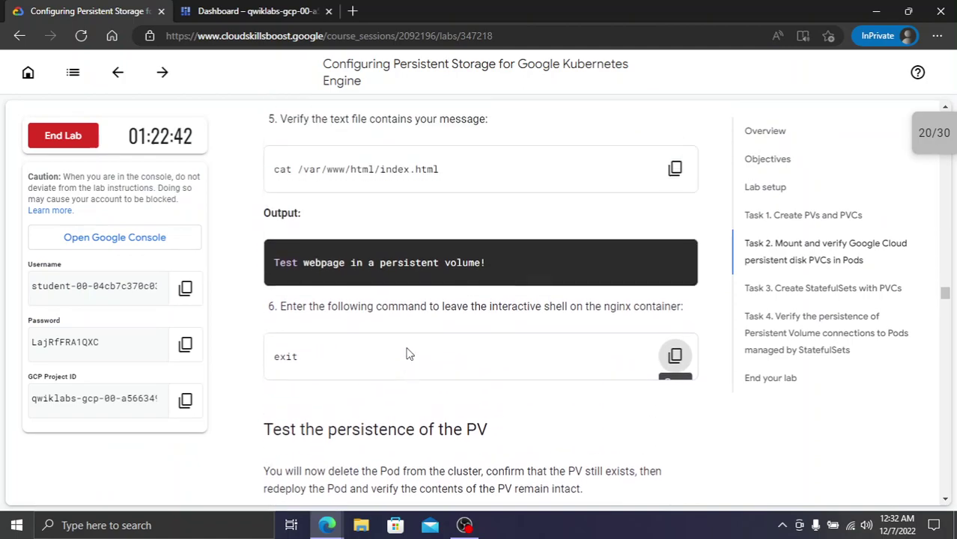
{"action": "scroll", "coordinate": [402, 346], "scroll_direction": "up", "scroll_amount": 2}
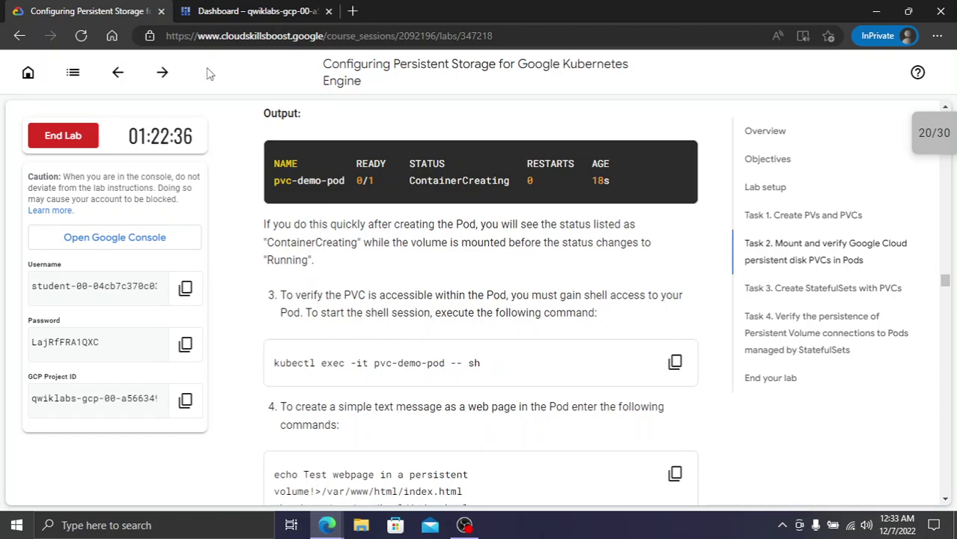
{"action": "left_click", "coordinate": [247, 12]}
{"action": "left_click", "coordinate": [86, 9]}
{"action": "left_click", "coordinate": [286, 9]}
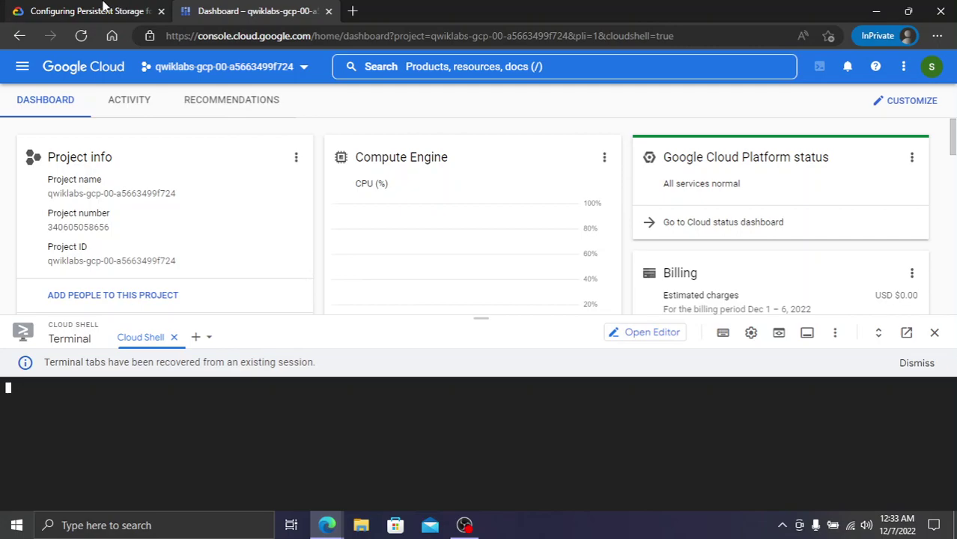
{"action": "left_click", "coordinate": [112, 11]}
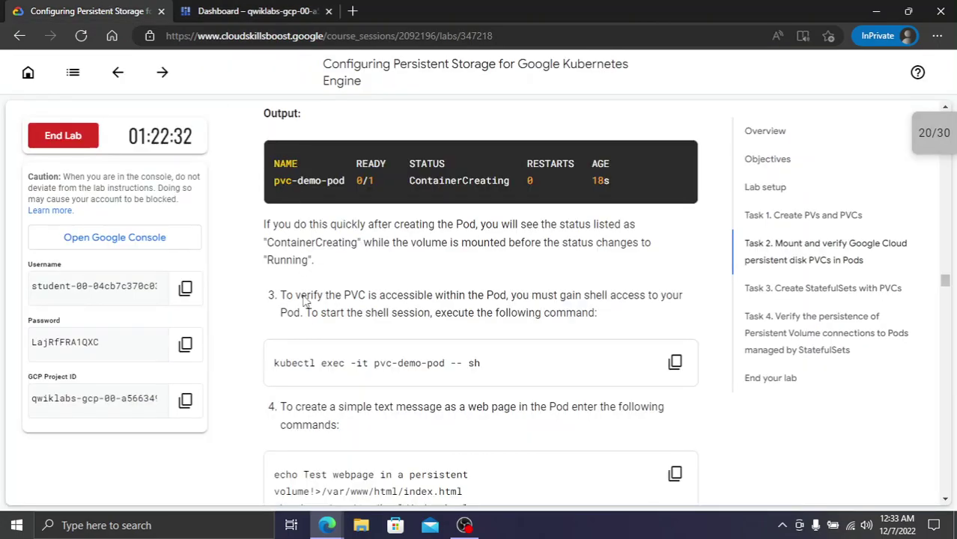
{"action": "left_click", "coordinate": [263, 12]}
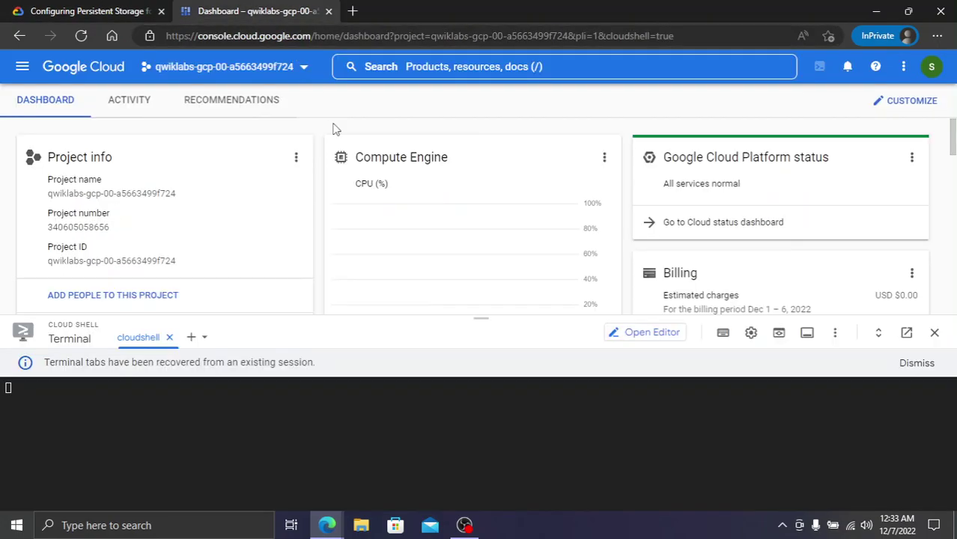
{"action": "left_click", "coordinate": [915, 363]}
Run the lab's kubectl exec command to open a shell inside pvc-demo-pod
{"action": "left_click", "coordinate": [80, 10]}
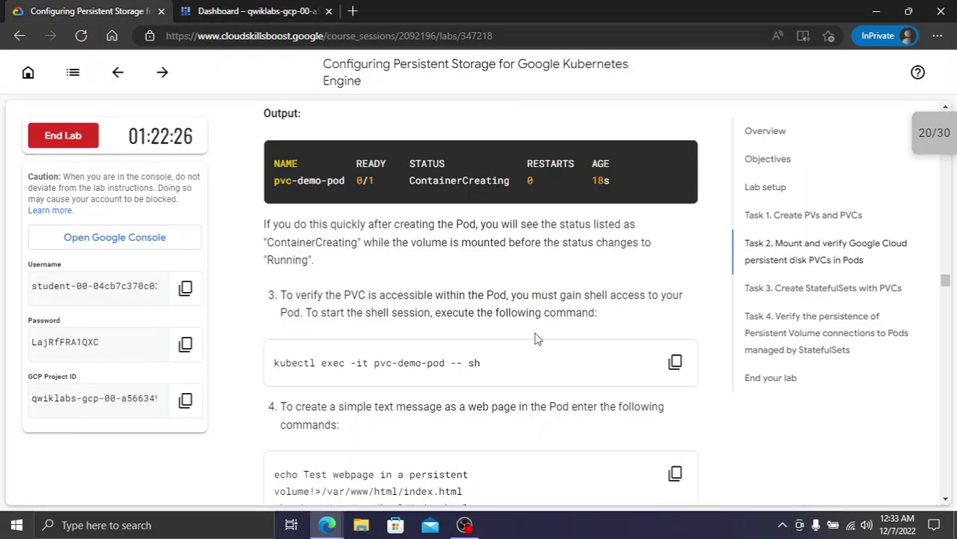
{"action": "scroll", "coordinate": [535, 338], "scroll_direction": "down", "scroll_amount": 1}
{"action": "scroll", "coordinate": [536, 339], "scroll_direction": "up", "scroll_amount": 9}
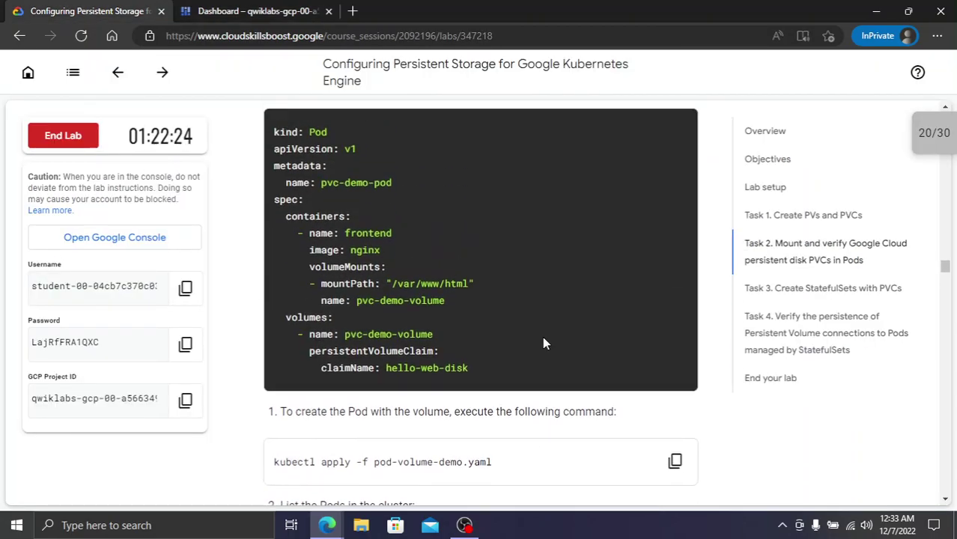
{"action": "scroll", "coordinate": [545, 342], "scroll_direction": "down", "scroll_amount": 9}
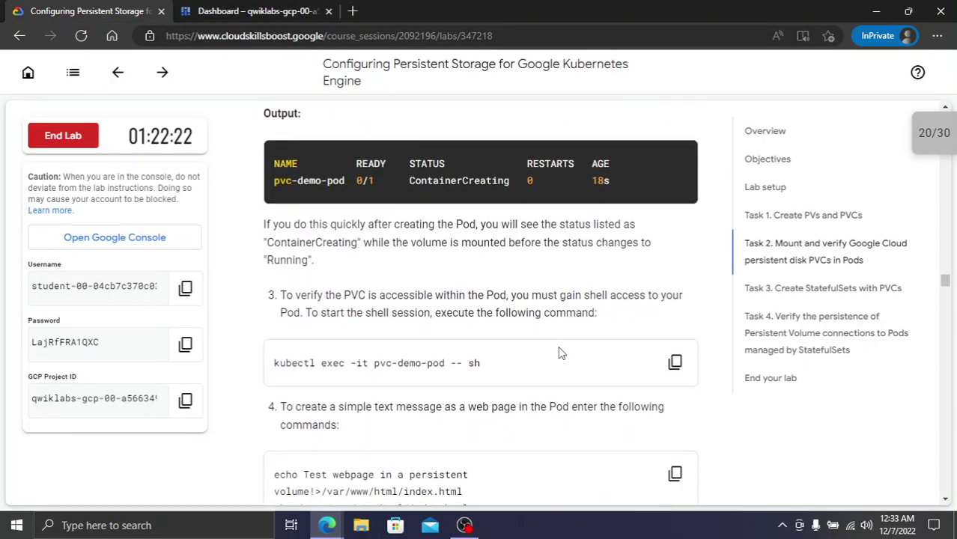
{"action": "left_click", "coordinate": [675, 304]}
{"action": "key", "text": "ctrl+Tab"}
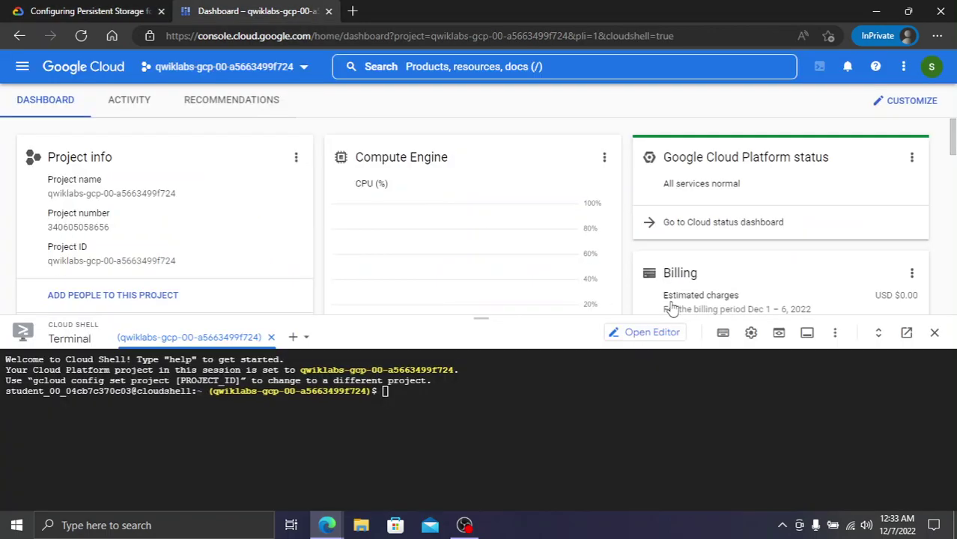
{"action": "key", "text": "ctrl+v"}
{"action": "key", "text": "Return"}
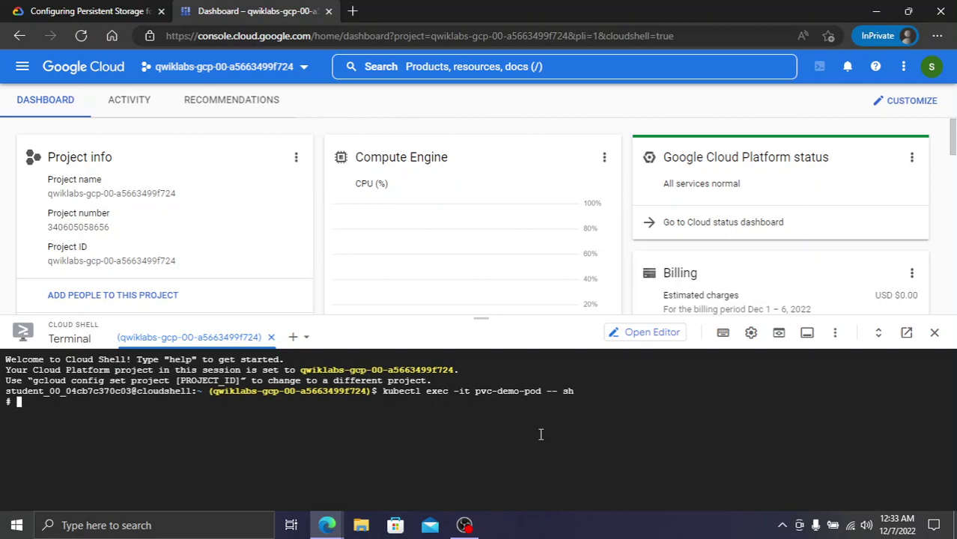
Run the echo and chmod commands that write the test webpage into index.html
{"action": "key", "text": "ctrl+shift+Tab"}
{"action": "scroll", "coordinate": [576, 390], "scroll_direction": "down", "scroll_amount": 1}
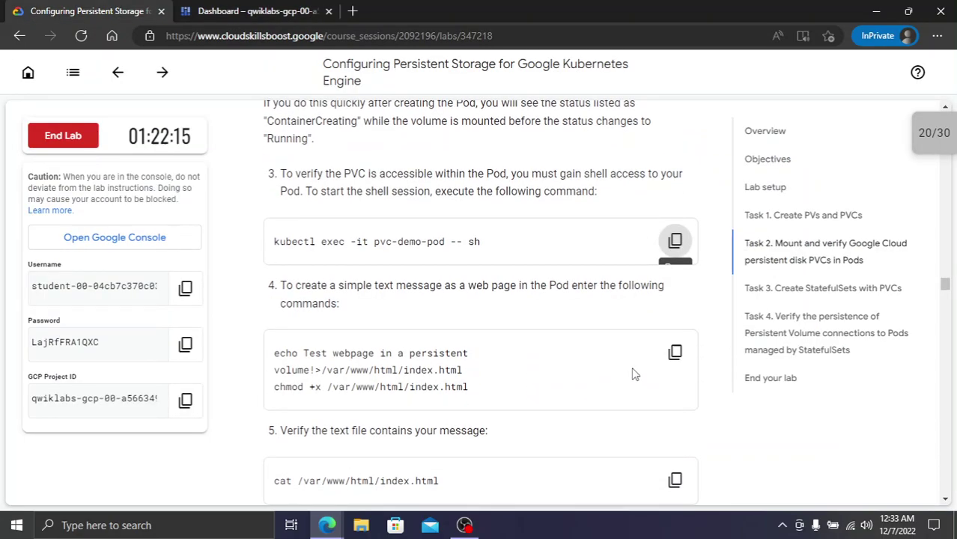
{"action": "left_click", "coordinate": [674, 355]}
{"action": "key", "text": "ctrl+Tab"}
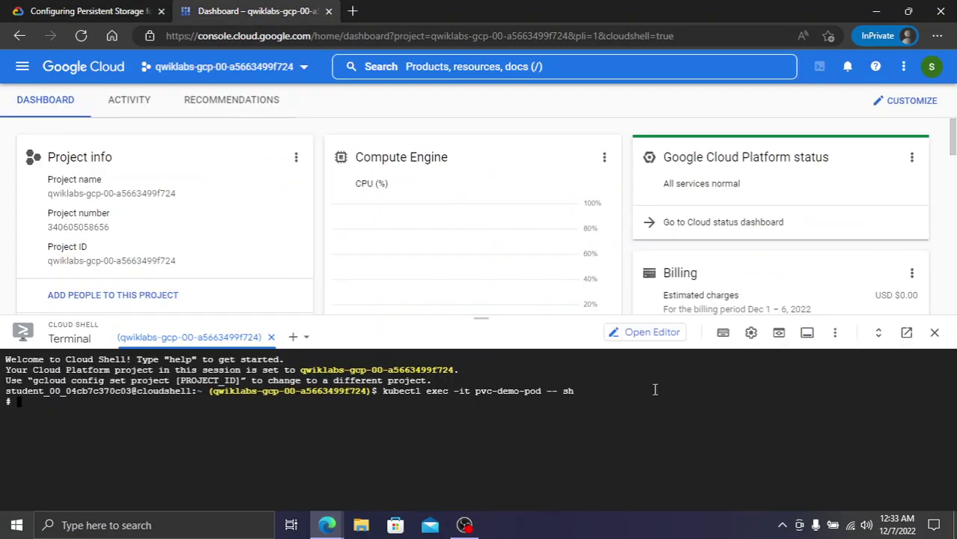
{"action": "key", "text": "ctrl+v"}
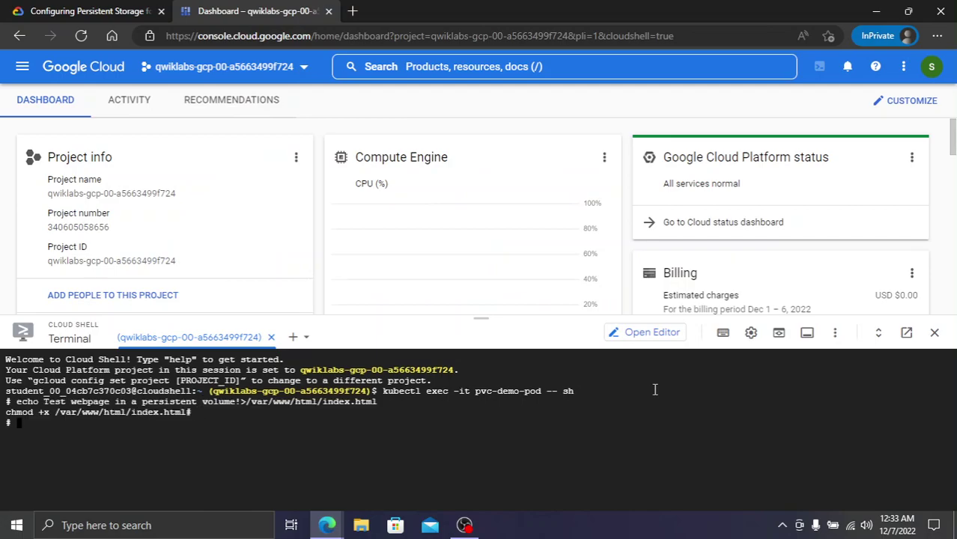
Run cat on index.html to print 'Test webpage in a persistent volume!'
{"action": "key", "text": "ctrl+shift+Tab"}
{"action": "scroll", "coordinate": [654, 393], "scroll_direction": "down", "scroll_amount": 1}
{"action": "left_click", "coordinate": [676, 358]}
{"action": "key", "text": "ctrl+Tab"}
{"action": "key", "text": "ctrl+v"}
Run exit to leave the pvc-demo-pod shell
{"action": "key", "text": "ctrl+shift+Tab"}
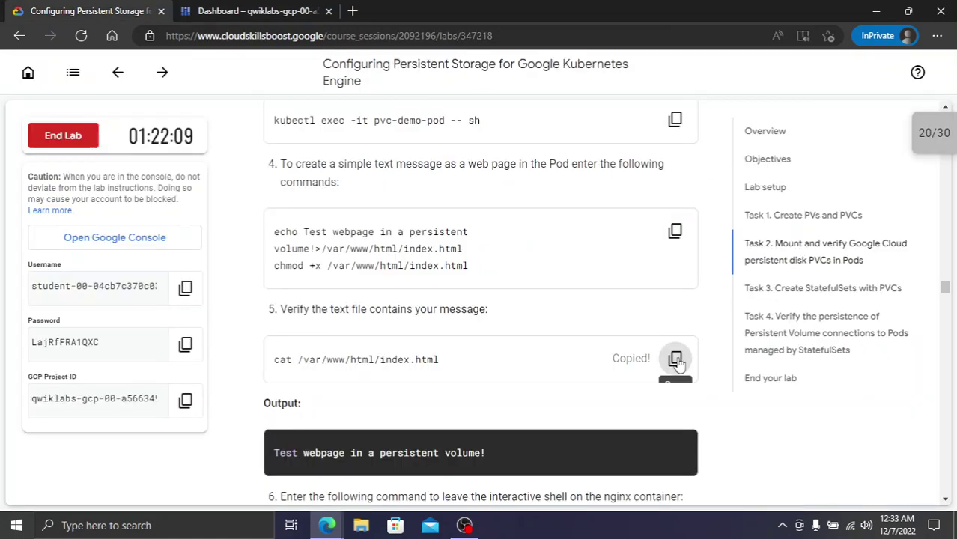
{"action": "scroll", "coordinate": [664, 370], "scroll_direction": "down", "scroll_amount": 3}
{"action": "left_click", "coordinate": [675, 319]}
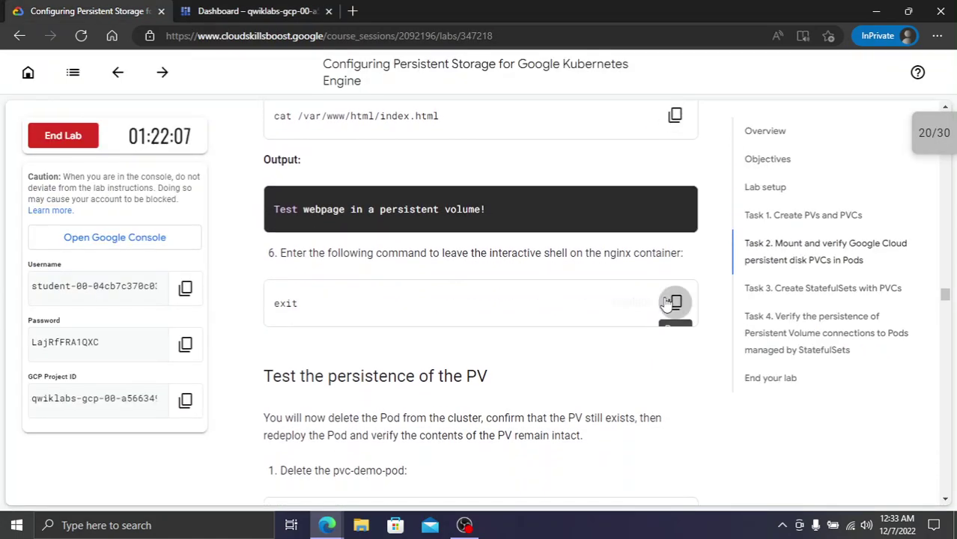
{"action": "key", "text": "ctrl+Tab"}
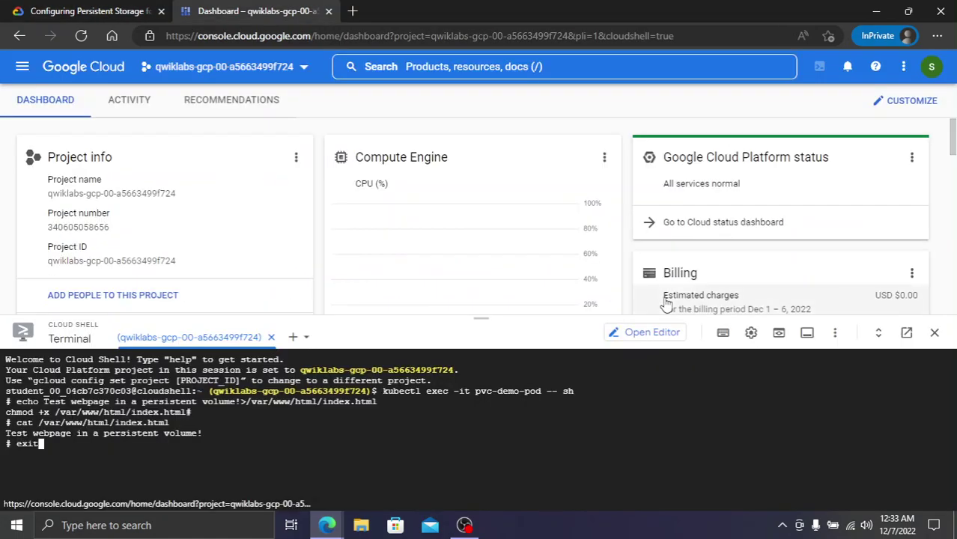
{"action": "key", "text": "Return"}
{"action": "key", "text": "ctrl+shift+Tab"}
Run kubectl delete pod pvc-demo-pod in Cloud Shell
{"action": "scroll", "coordinate": [665, 299], "scroll_direction": "down", "scroll_amount": 3}
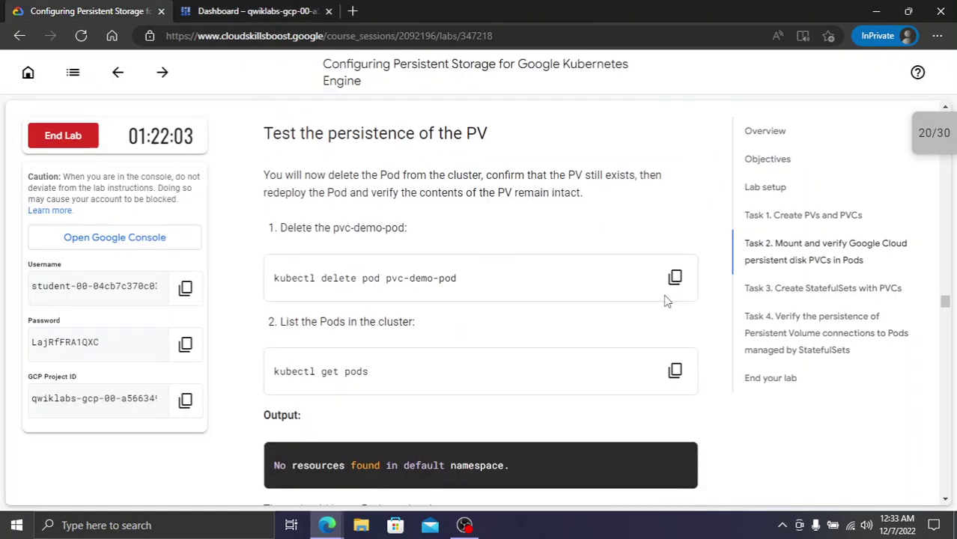
{"action": "scroll", "coordinate": [659, 301], "scroll_direction": "up", "scroll_amount": 2}
{"action": "scroll", "coordinate": [660, 300], "scroll_direction": "down", "scroll_amount": 1}
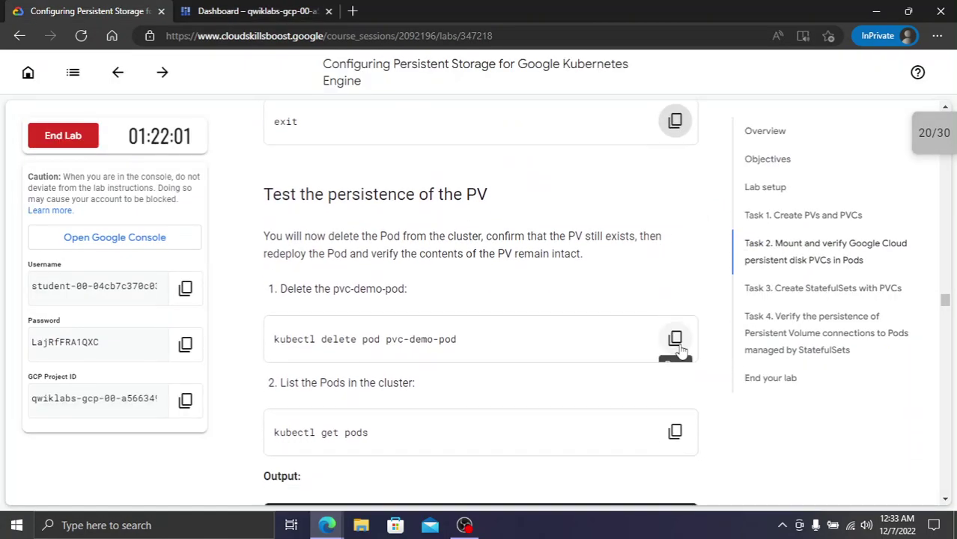
{"action": "left_click", "coordinate": [675, 338]}
{"action": "key", "text": "ctrl+Tab"}
{"action": "key", "text": "ctrl+v"}
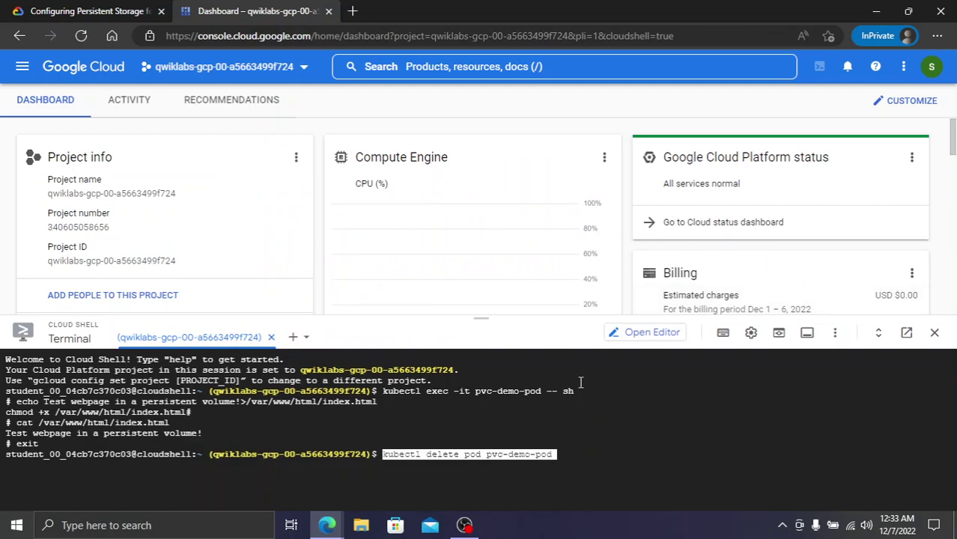
{"action": "key", "text": "Return"}
Run kubectl get pods to confirm no pods remain
{"action": "key", "text": "ctrl+shift+Tab"}
{"action": "scroll", "coordinate": [626, 378], "scroll_direction": "down", "scroll_amount": 2}
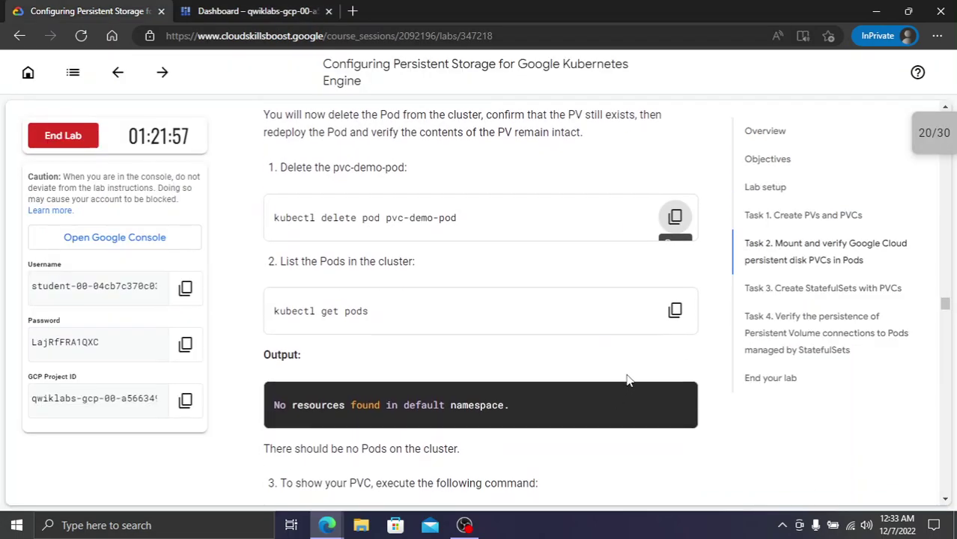
{"action": "left_click", "coordinate": [675, 311]}
{"action": "key", "text": "ctrl+Tab"}
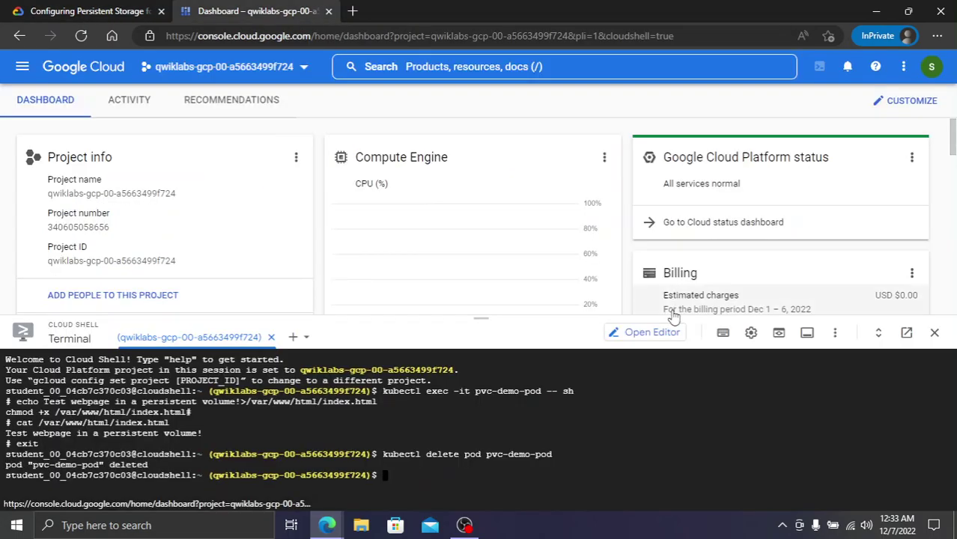
{"action": "key", "text": "ctrl+v"}
{"action": "key", "text": "Return"}
Run kubectl get persistentvolumeclaim, showing hello-web-disk still Bound at 30Gi
{"action": "key", "text": "ctrl+shift+Tab"}
{"action": "scroll", "coordinate": [673, 314], "scroll_direction": "down", "scroll_amount": 3}
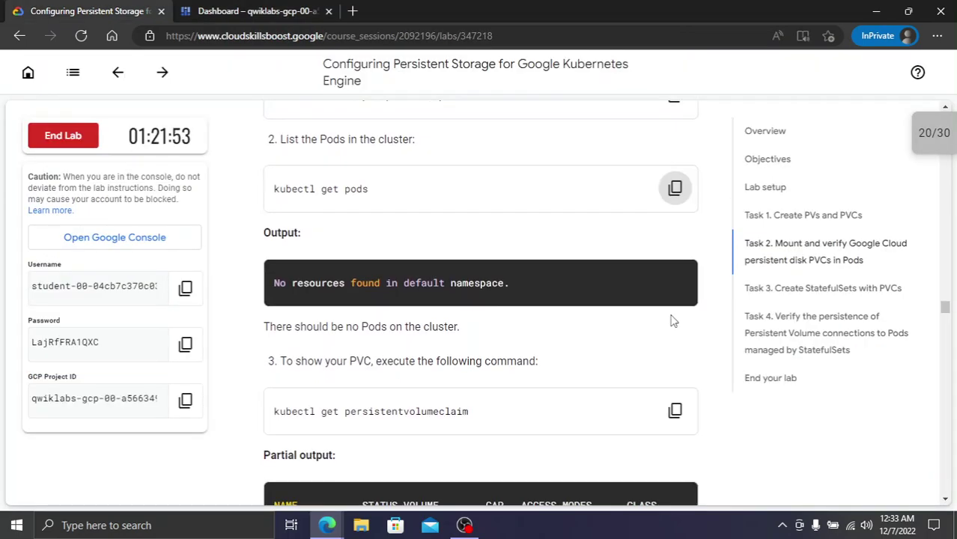
{"action": "left_click", "coordinate": [673, 290]}
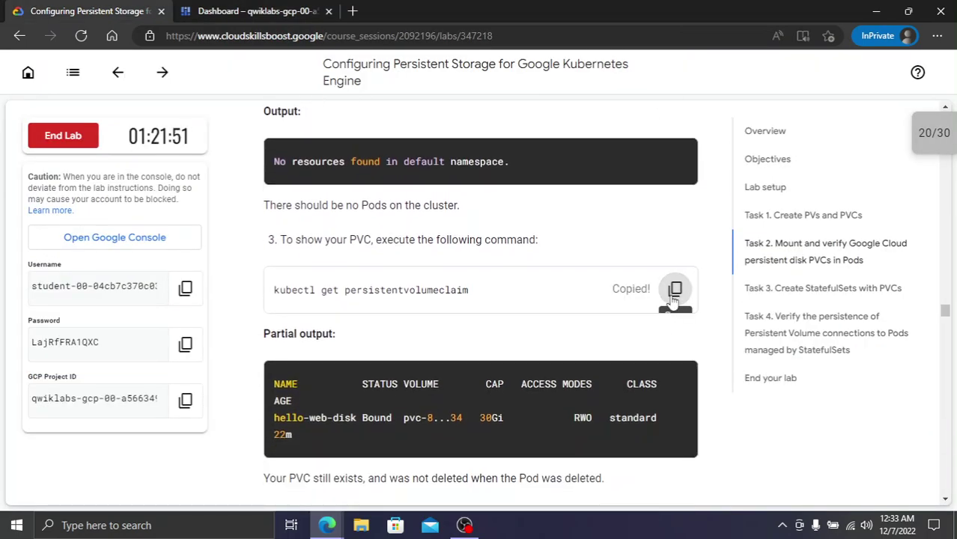
{"action": "key", "text": "ctrl+Tab"}
{"action": "key", "text": "ctrl+v"}
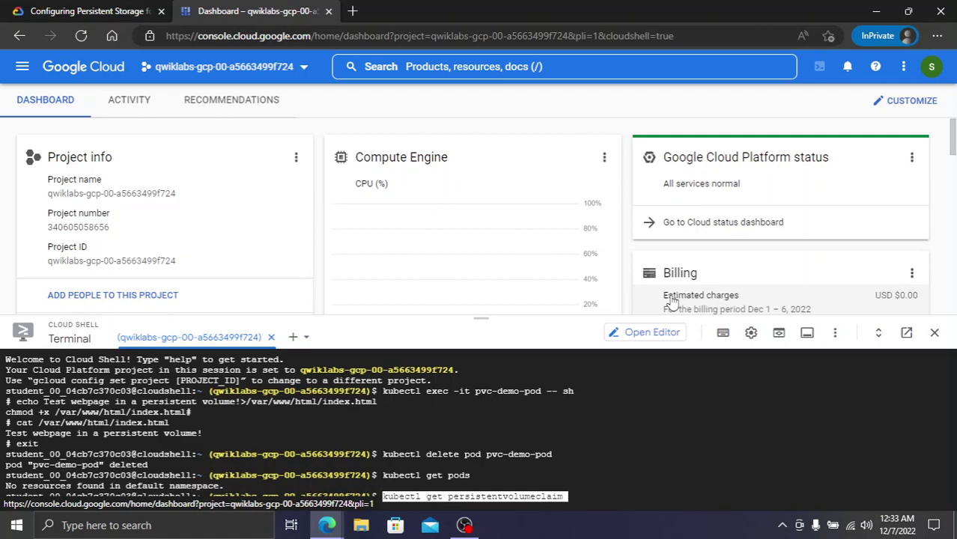
{"action": "key", "text": "Return"}
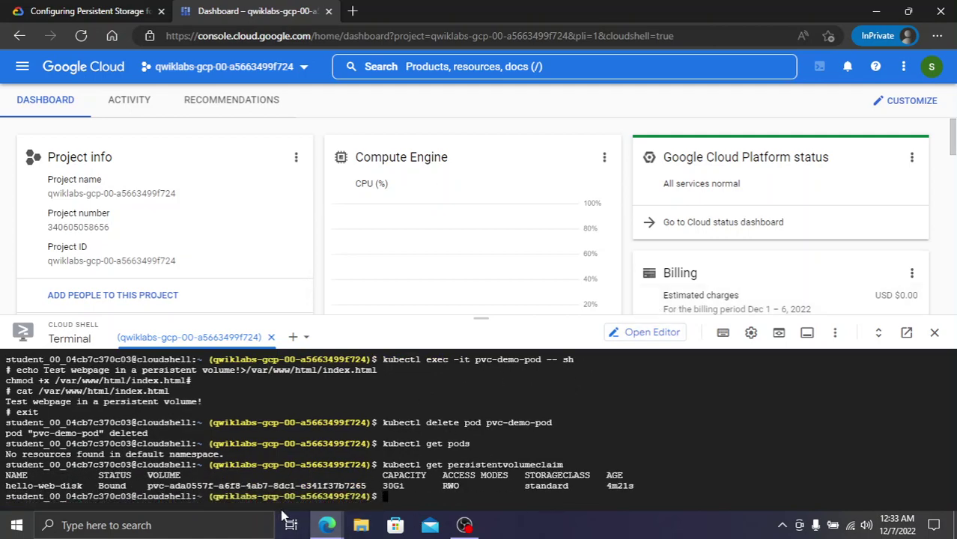
{"action": "key", "text": "ctrl+Tab"}
{"action": "scroll", "coordinate": [438, 350], "scroll_direction": "down", "scroll_amount": 1}
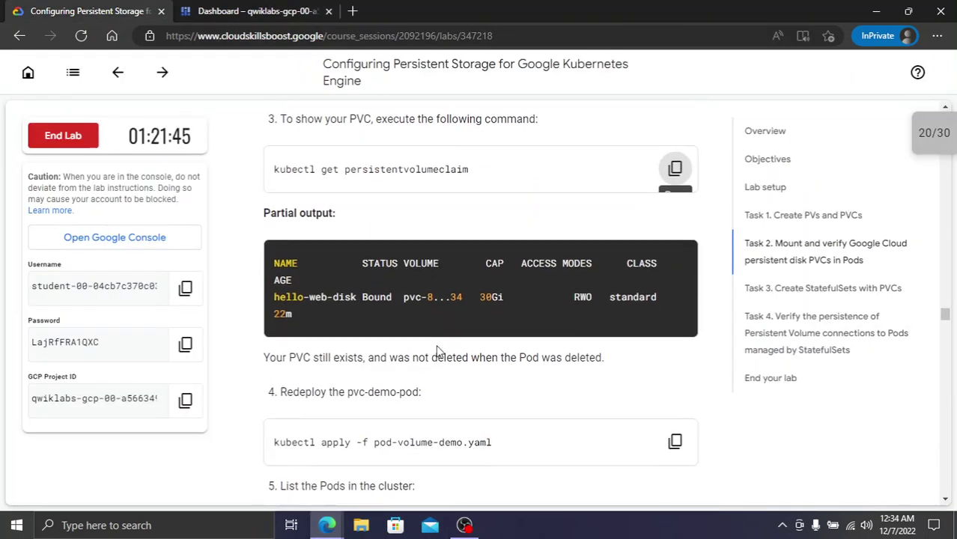
{"action": "scroll", "coordinate": [438, 350], "scroll_direction": "down", "scroll_amount": 1}
Run kubectl apply -f pod-volume-demo.yaml, which fails with 'path does not exist'
{"action": "left_click", "coordinate": [673, 379]}
{"action": "key", "text": "ctrl+Tab"}
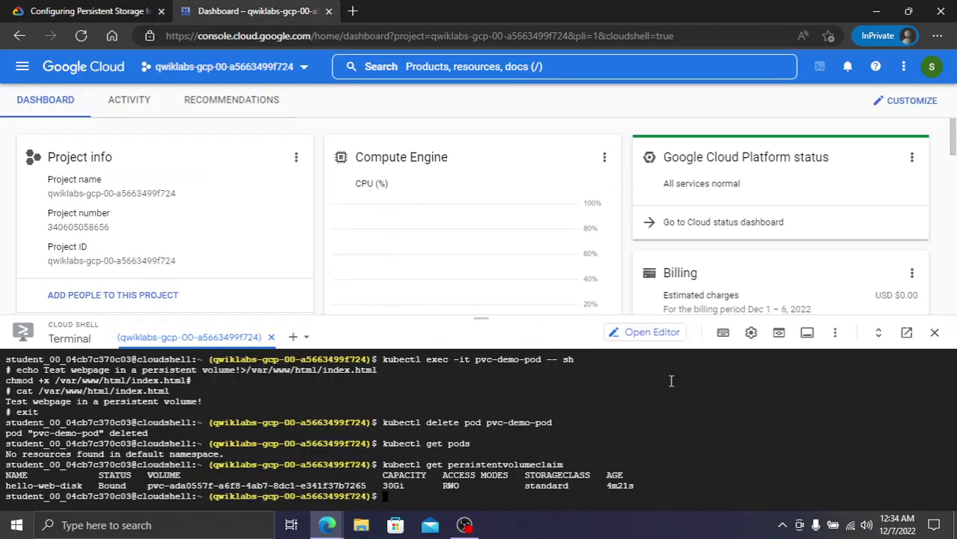
{"action": "key", "text": "ctrl+v"}
{"action": "key", "text": "Return"}
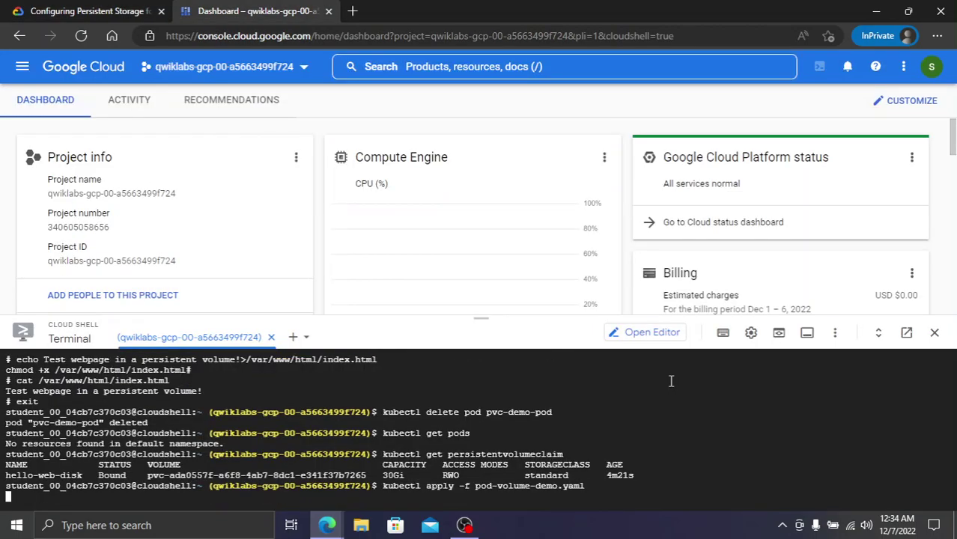
Run kubectl get pods to check for the redeployed pod
{"action": "key", "text": "ctrl+Tab"}
{"action": "scroll", "coordinate": [662, 344], "scroll_direction": "down", "scroll_amount": 3}
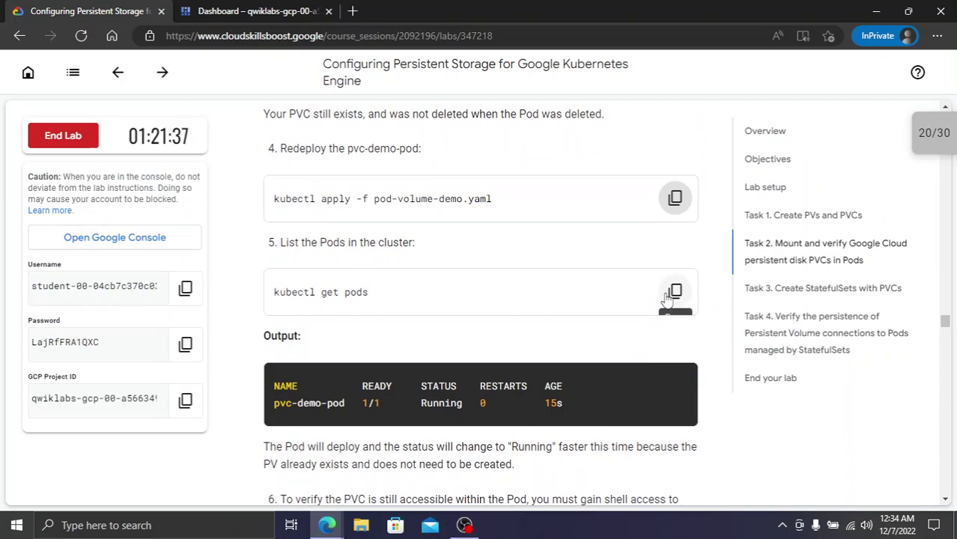
{"action": "left_click", "coordinate": [675, 291]}
{"action": "key", "text": "ctrl+Tab"}
{"action": "key", "text": "ctrl+v"}
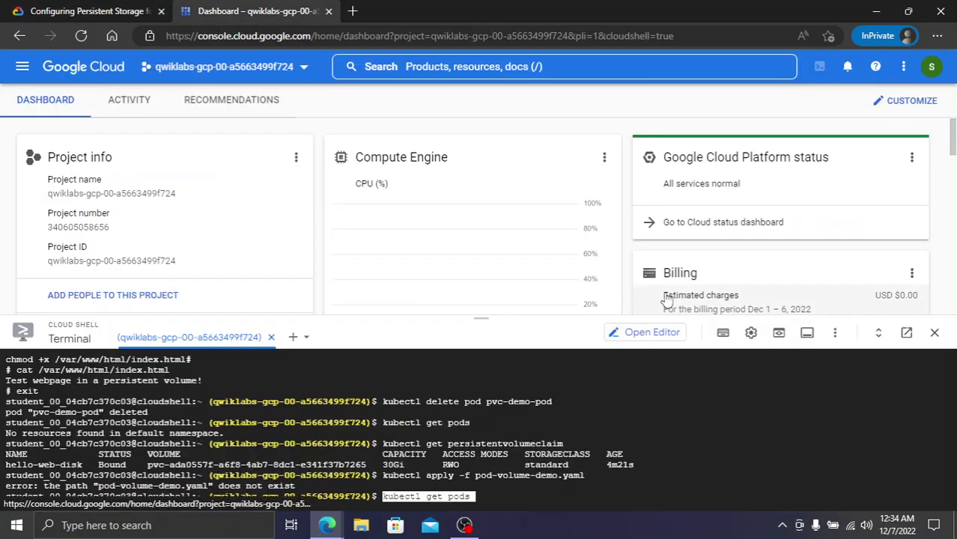
{"action": "key", "text": "Return"}
Run kubectl get pods a second time; still no pods exist
{"action": "key", "text": "ctrl+Tab"}
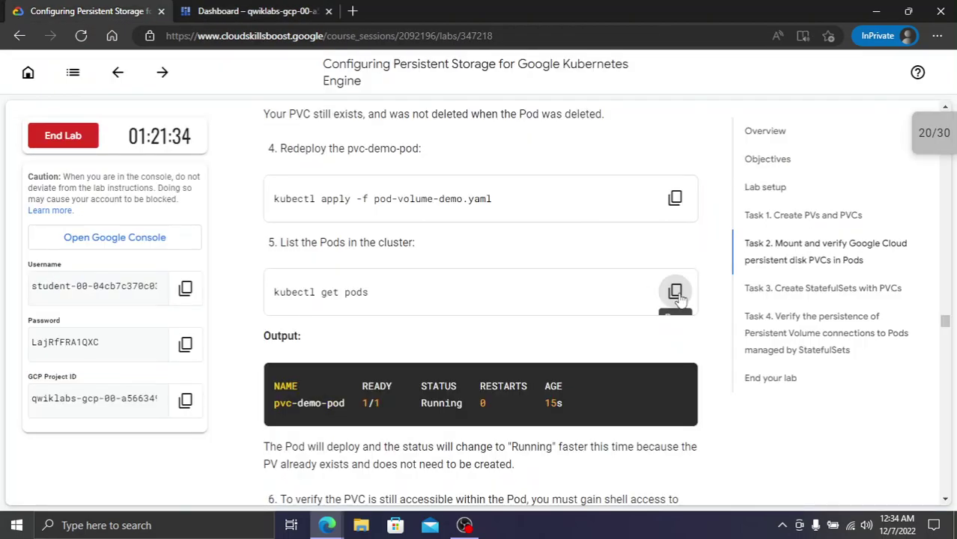
{"action": "scroll", "coordinate": [613, 313], "scroll_direction": "down", "scroll_amount": 2}
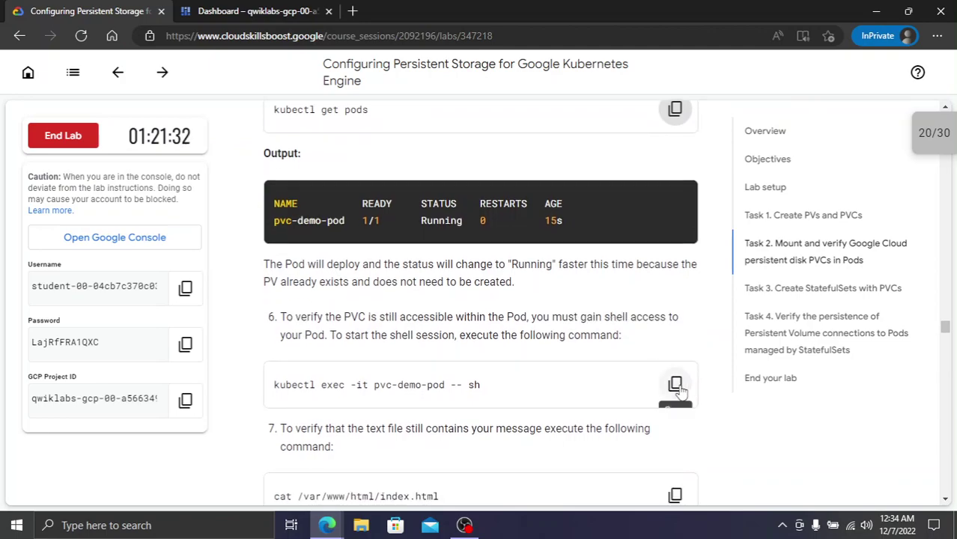
{"action": "scroll", "coordinate": [655, 380], "scroll_direction": "up", "scroll_amount": 3}
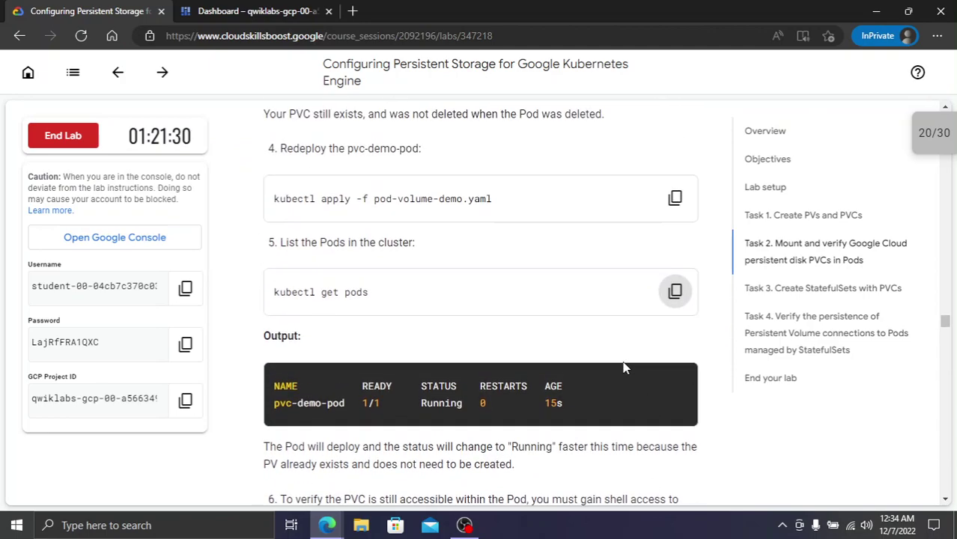
{"action": "key", "text": "ctrl+Tab"}
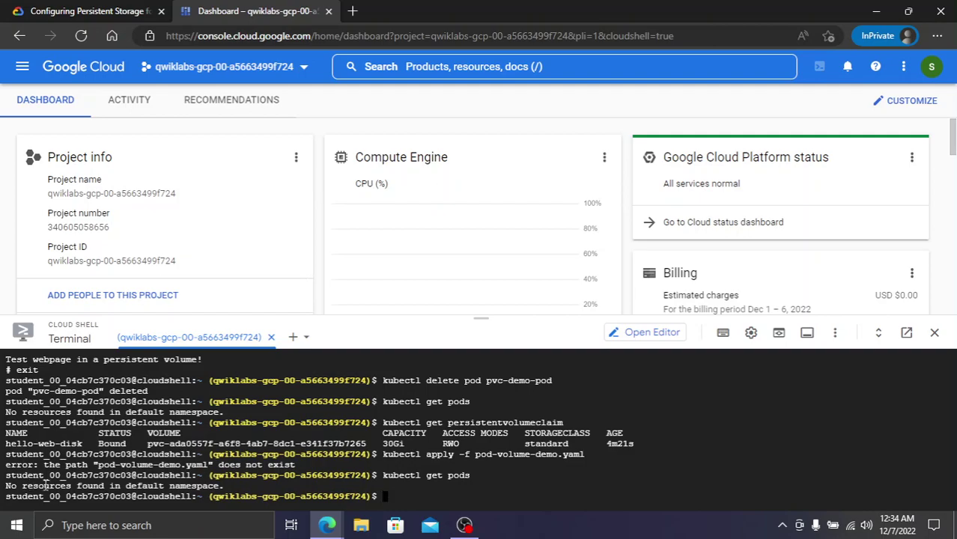
{"action": "key", "text": "ctrl+Tab"}
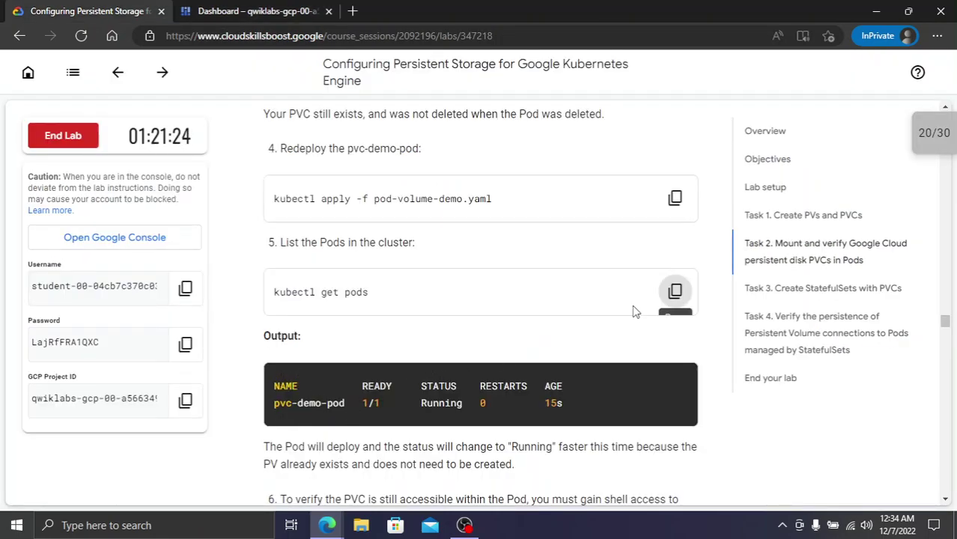
{"action": "left_click", "coordinate": [675, 291]}
{"action": "key", "text": "ctrl+Tab"}
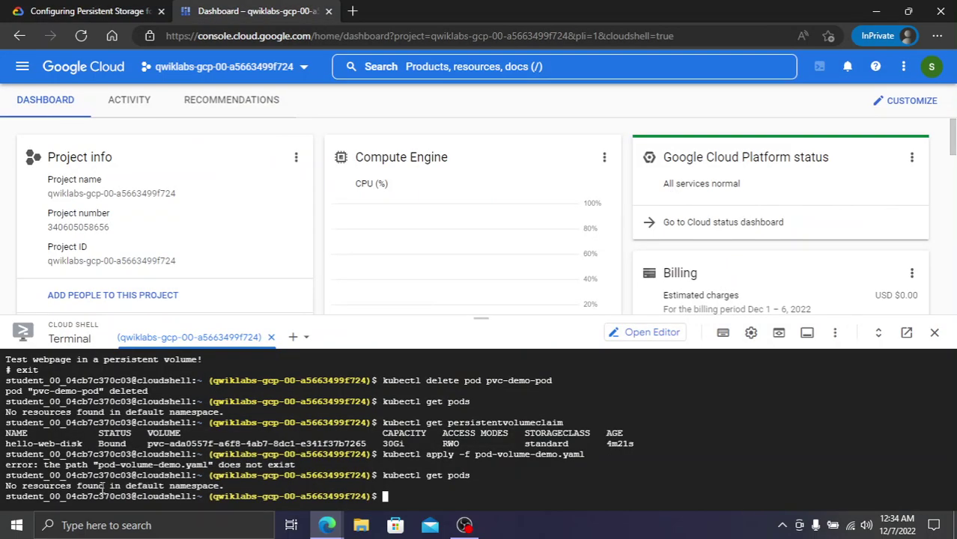
{"action": "key", "text": "ctrl+v"}
{"action": "key", "text": "Return"}
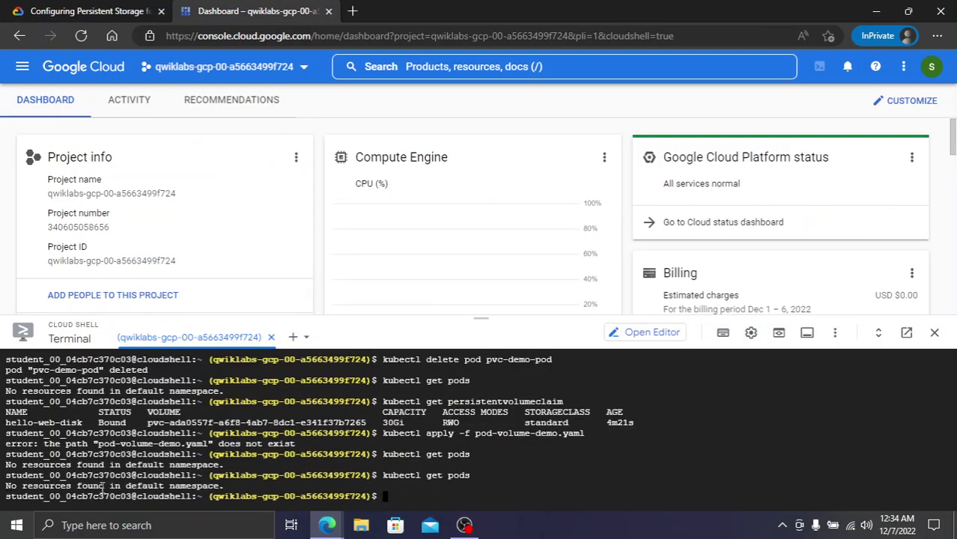
Run kubectl get persistentvolumeclaim to confirm hello-web-disk remains Bound at 30Gi
{"action": "key", "text": "ctrl+Tab"}
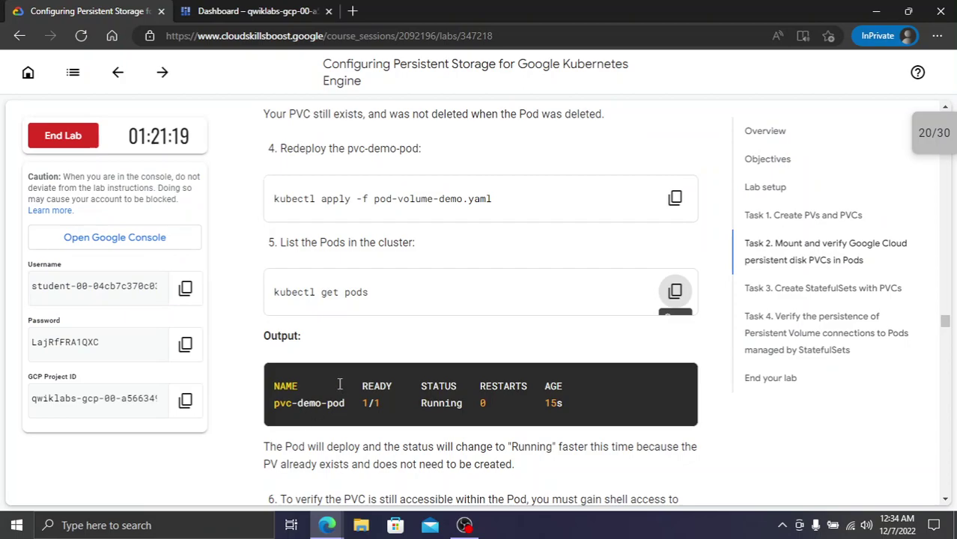
{"action": "scroll", "coordinate": [436, 337], "scroll_direction": "up", "scroll_amount": 3}
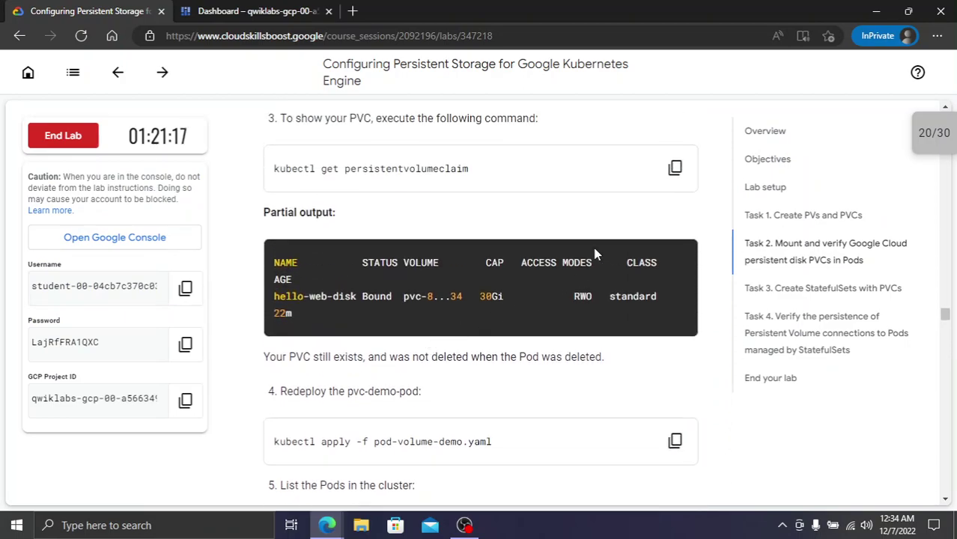
{"action": "scroll", "coordinate": [602, 253], "scroll_direction": "up", "scroll_amount": 1}
{"action": "scroll", "coordinate": [658, 255], "scroll_direction": "up", "scroll_amount": 2}
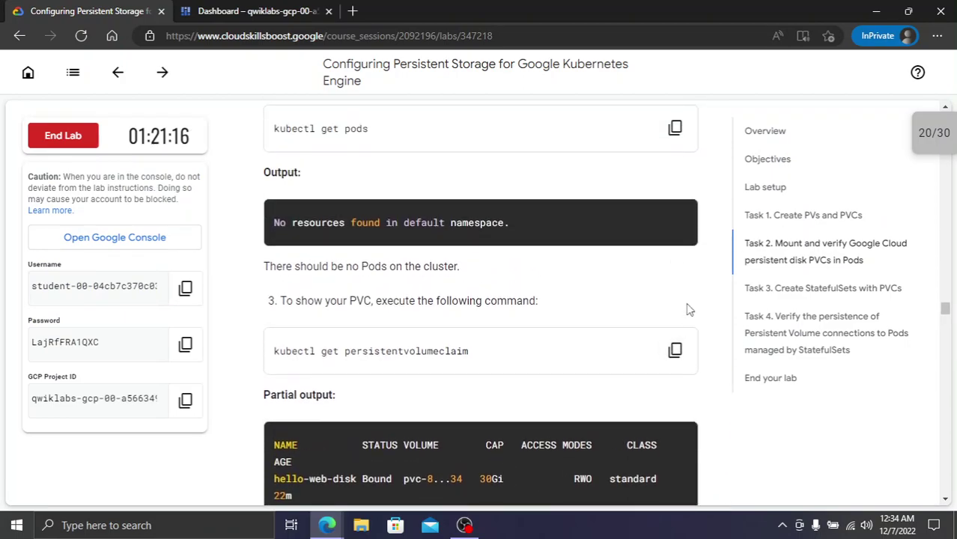
{"action": "left_click", "coordinate": [673, 349]}
{"action": "key", "text": "ctrl+Tab"}
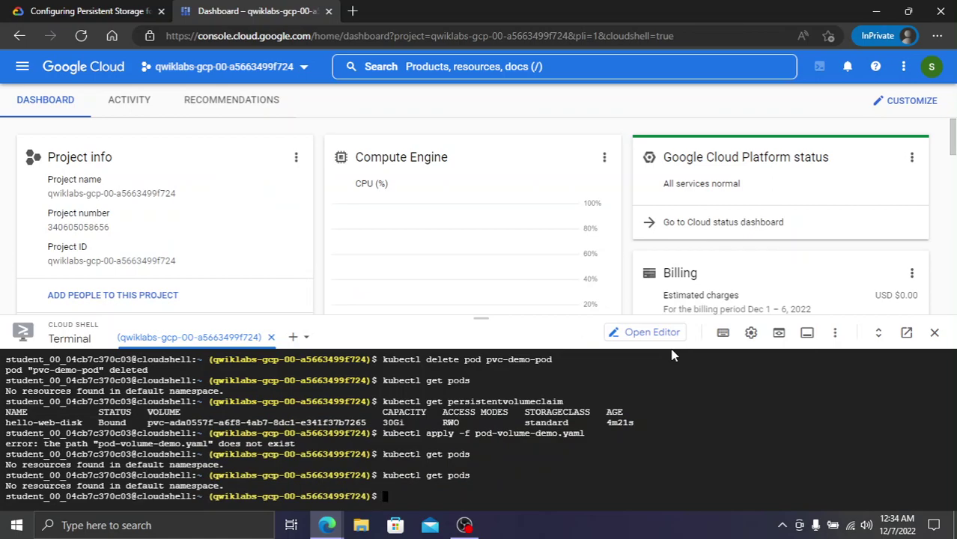
{"action": "key", "text": "ctrl+v"}
{"action": "key", "text": "Return"}
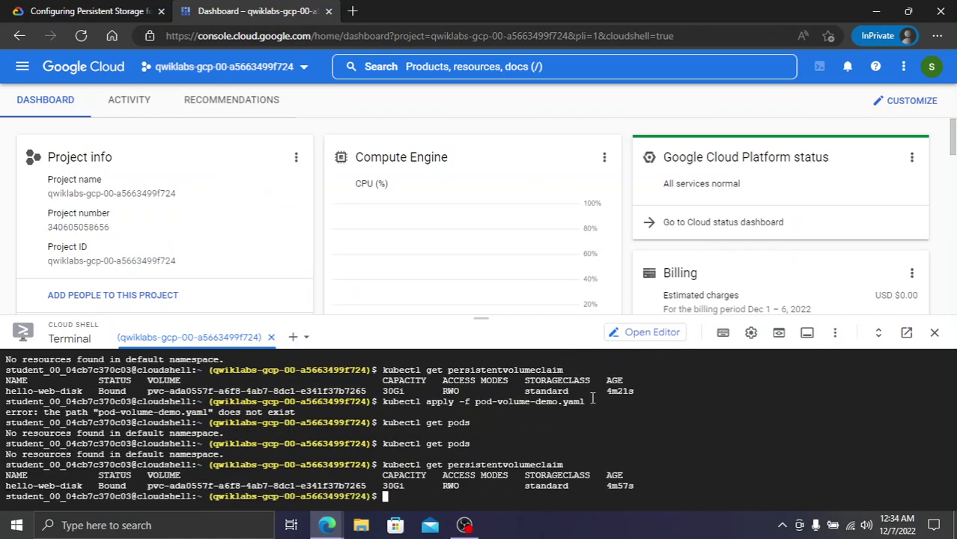
{"action": "key", "text": "ctrl+Tab"}
{"action": "scroll", "coordinate": [585, 363], "scroll_direction": "down", "scroll_amount": 2}
{"action": "key", "text": "ctrl+Tab"}
{"action": "key", "text": "ctrl+Tab"}
{"action": "scroll", "coordinate": [600, 370], "scroll_direction": "down", "scroll_amount": 1}
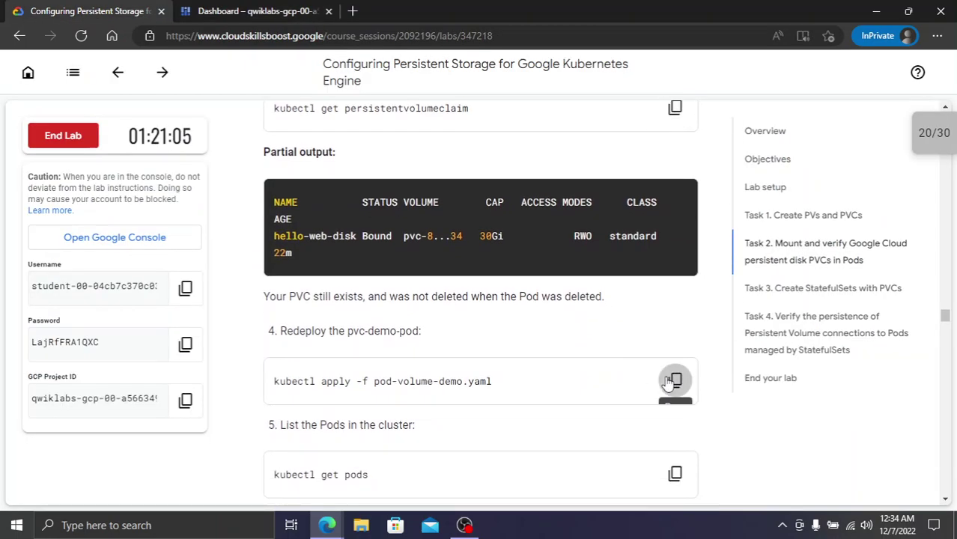
Run the lab's pvc-demo-pod redeploy command (kubectl apply -f pod-volume-demo.yaml) again
{"action": "left_click", "coordinate": [671, 378]}
{"action": "key", "text": "ctrl+Tab"}
{"action": "key", "text": "ctrl+v"}
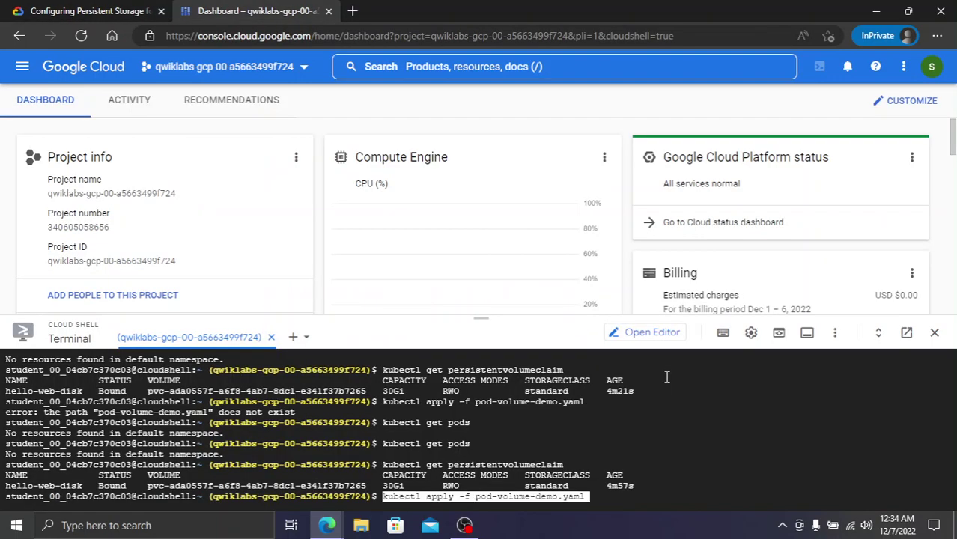
{"action": "key", "text": "Return"}
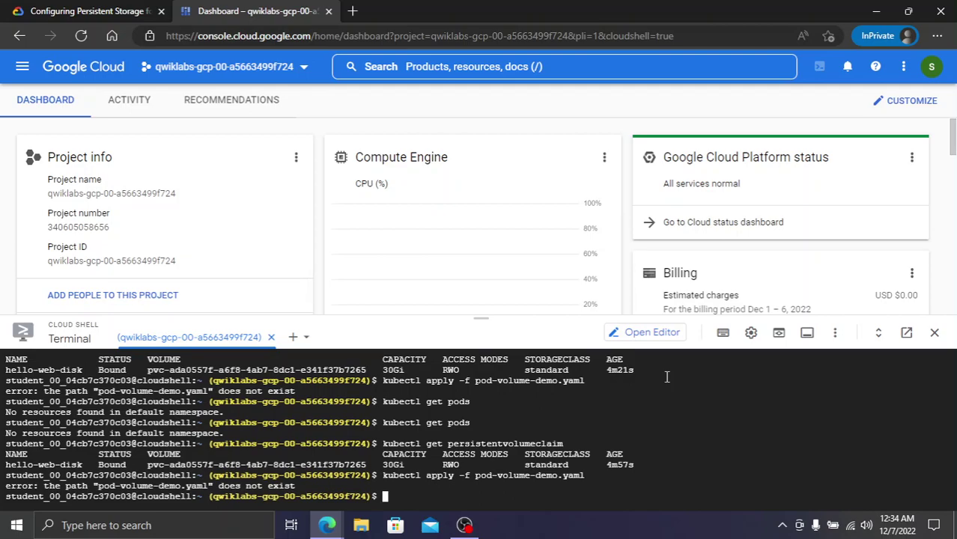
Run kubectl get pods, which still lists no pods
{"action": "key", "text": "ctrl+Tab"}
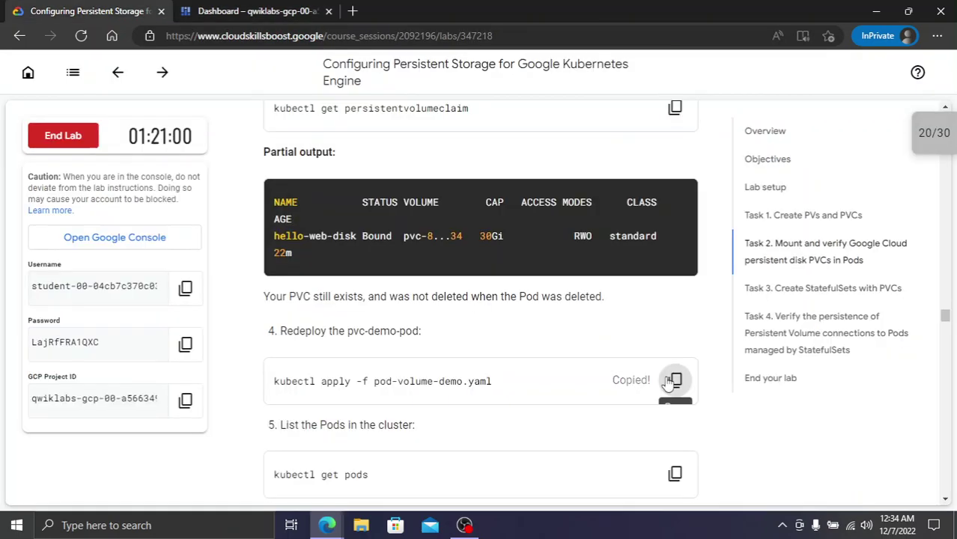
{"action": "scroll", "coordinate": [685, 378], "scroll_direction": "down", "scroll_amount": 2}
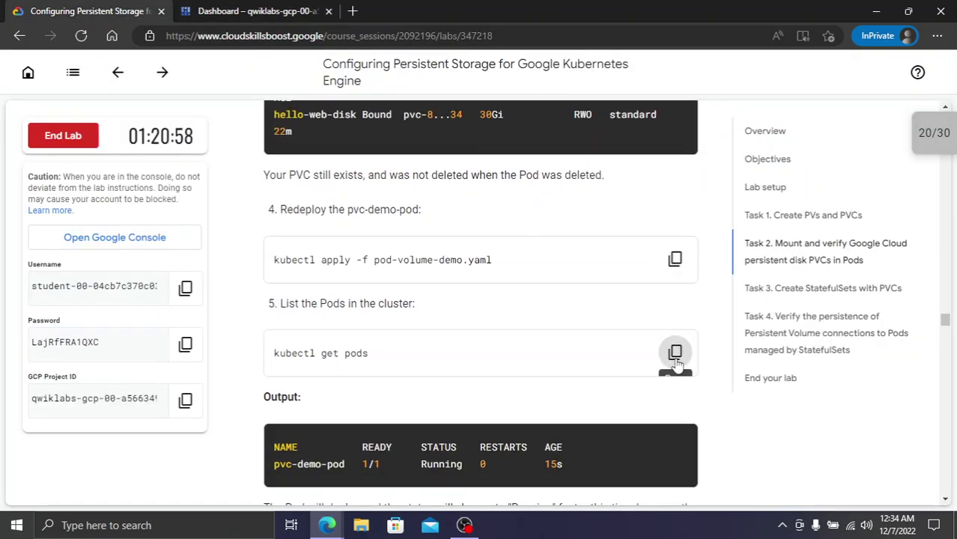
{"action": "left_click", "coordinate": [674, 353]}
{"action": "key", "text": "ctrl+Tab"}
{"action": "key", "text": "ctrl+v"}
{"action": "key", "text": "Return"}
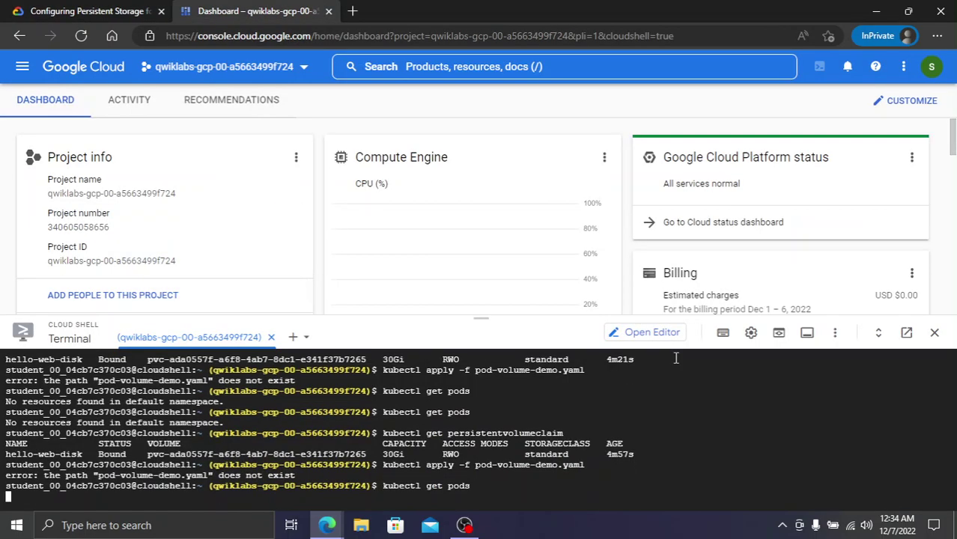
Run kubectl exec -it pvc-demo-pod -- sh, which fails with NotFound
{"action": "key", "text": "ctrl+Tab"}
{"action": "scroll", "coordinate": [658, 367], "scroll_direction": "down", "scroll_amount": 3}
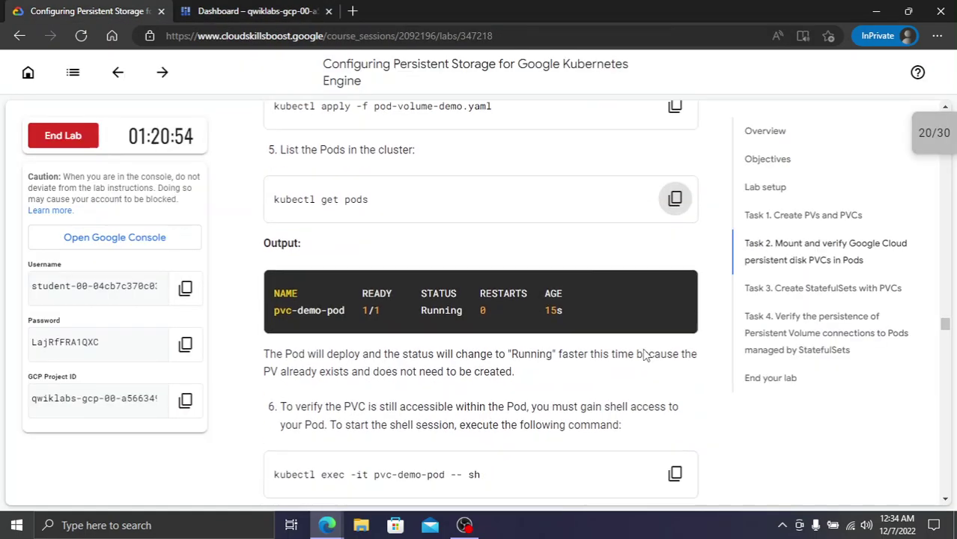
{"action": "left_click", "coordinate": [675, 383]}
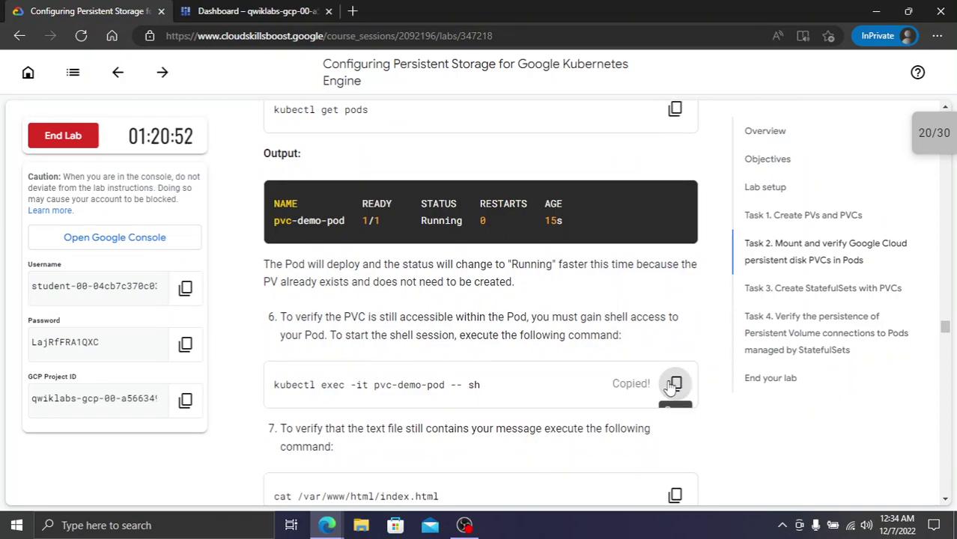
{"action": "key", "text": "ctrl+Tab"}
{"action": "key", "text": "ctrl+v"}
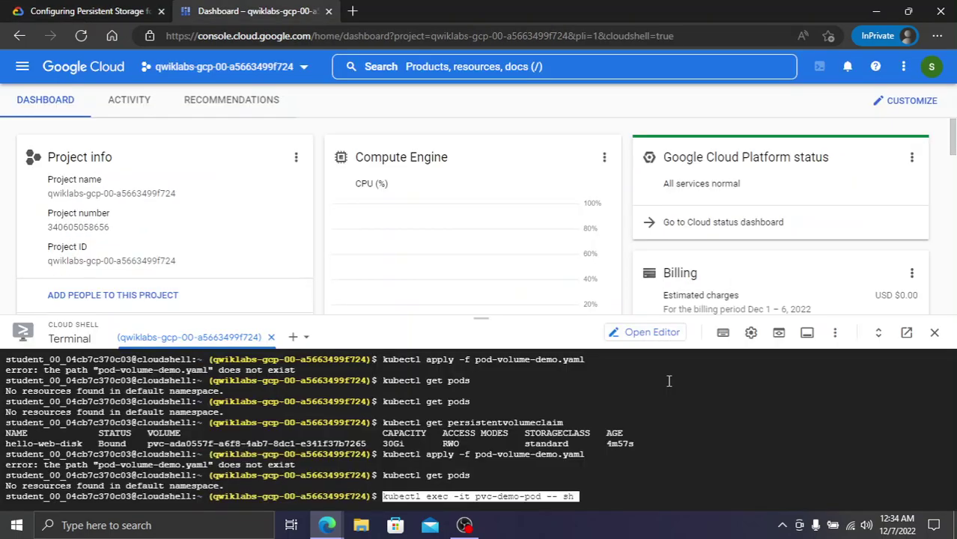
{"action": "key", "text": "Return"}
Copy the cat index.html command from the lab into the clipboard
{"action": "key", "text": "ctrl+Tab"}
{"action": "scroll", "coordinate": [670, 384], "scroll_direction": "down", "scroll_amount": 2}
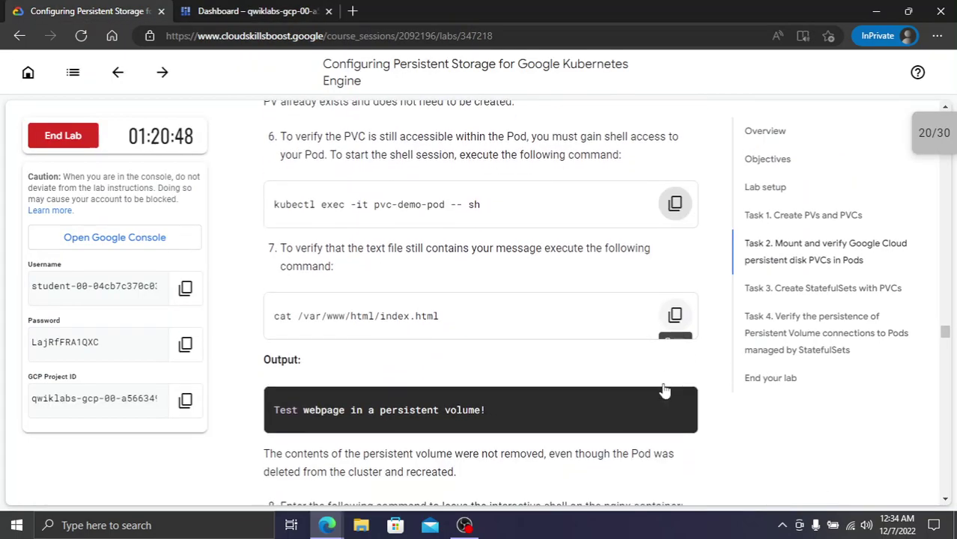
{"action": "left_click", "coordinate": [673, 313]}
{"action": "key", "text": "ctrl+Tab"}
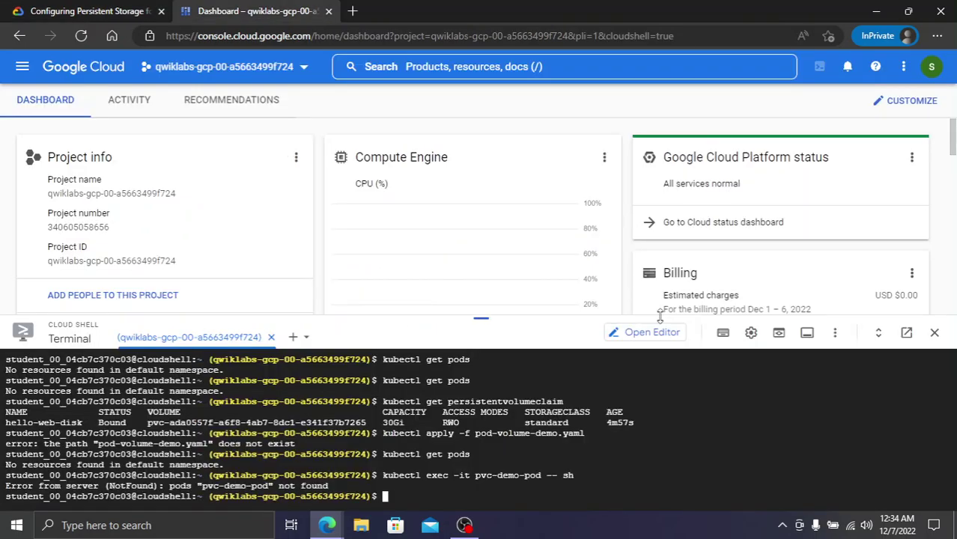
Run the cat index.html command, then check Task 2 progress to reach score 20/30
{"action": "key", "text": "ctrl+v"}
{"action": "key", "text": "Return"}
{"action": "key", "text": "ctrl+Tab"}
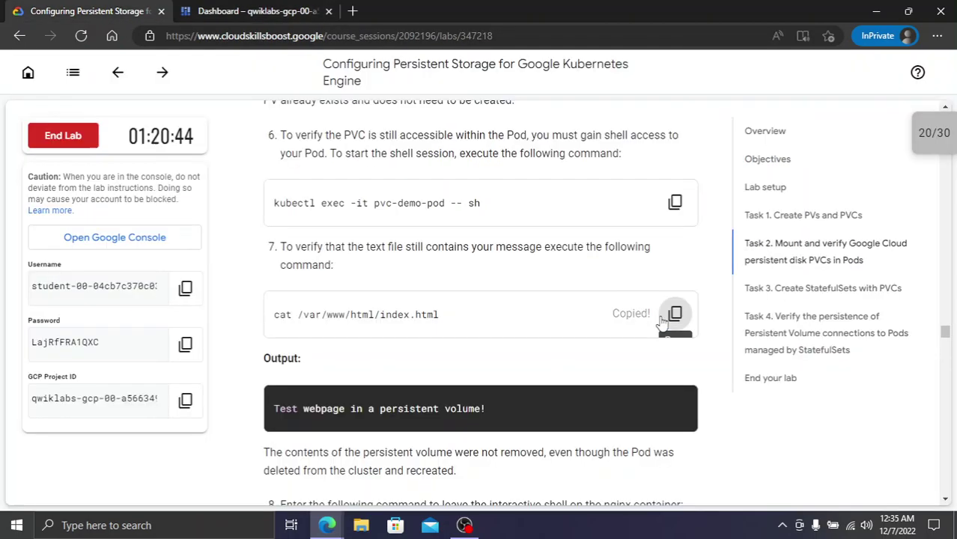
{"action": "scroll", "coordinate": [662, 321], "scroll_direction": "down", "scroll_amount": 3}
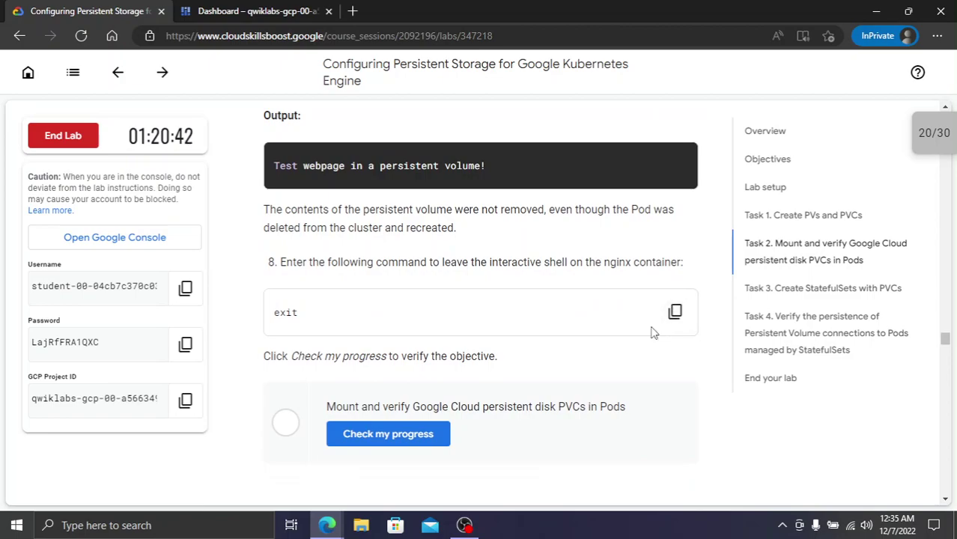
{"action": "left_click", "coordinate": [390, 437]}
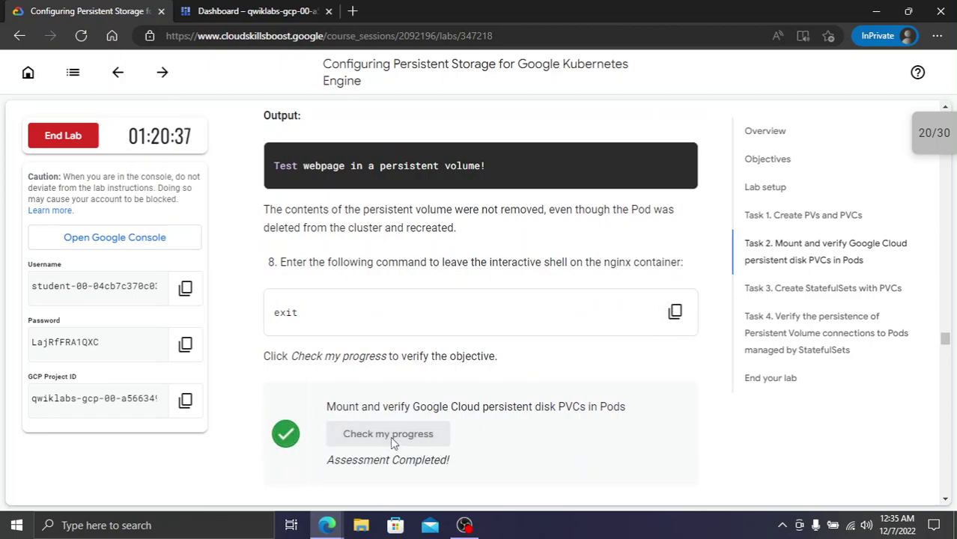
{"action": "scroll", "coordinate": [368, 367], "scroll_direction": "down", "scroll_amount": 2}
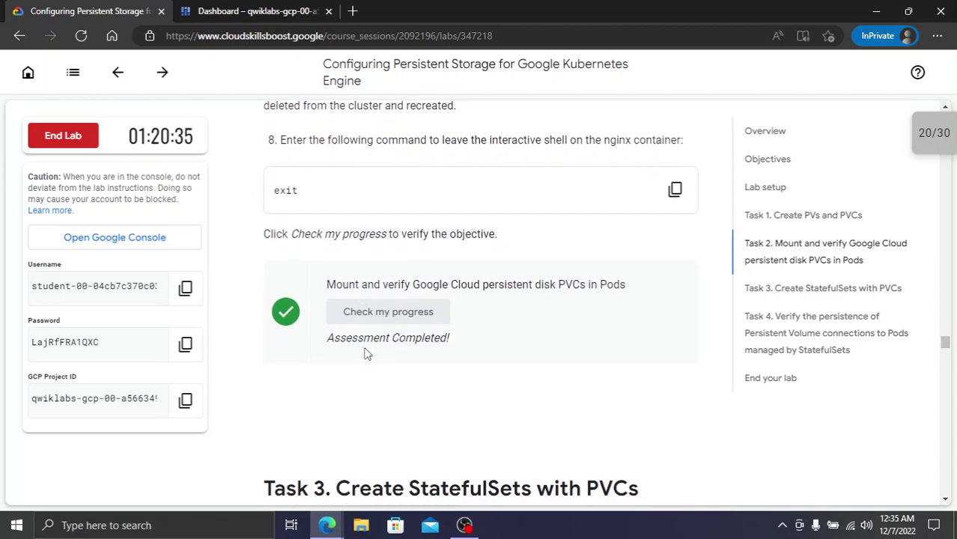
{"action": "scroll", "coordinate": [368, 356], "scroll_direction": "up", "scroll_amount": 14}
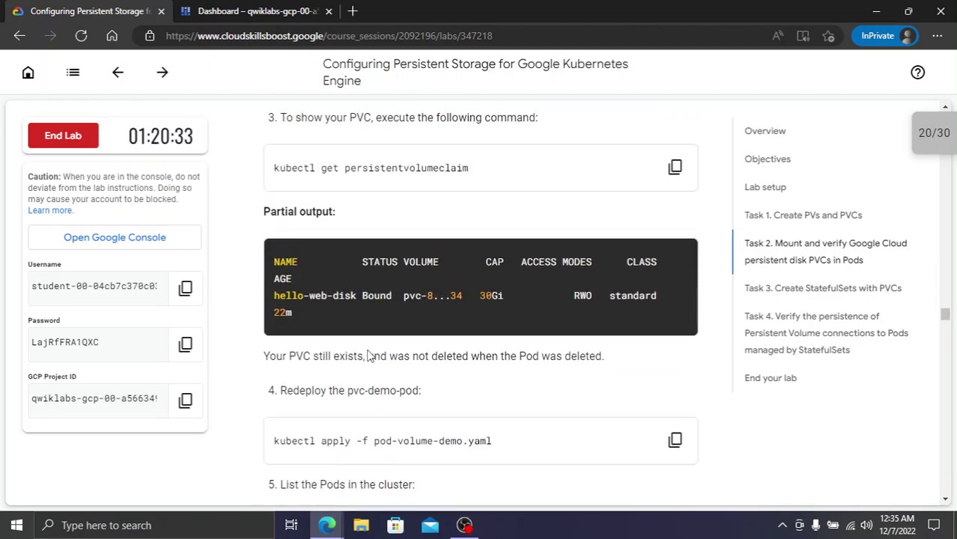
From Task 3, run kubectl delete pod pvc-demo-pod, which returns NotFound
{"action": "scroll", "coordinate": [372, 355], "scroll_direction": "up", "scroll_amount": 2}
{"action": "scroll", "coordinate": [370, 349], "scroll_direction": "down", "scroll_amount": 20}
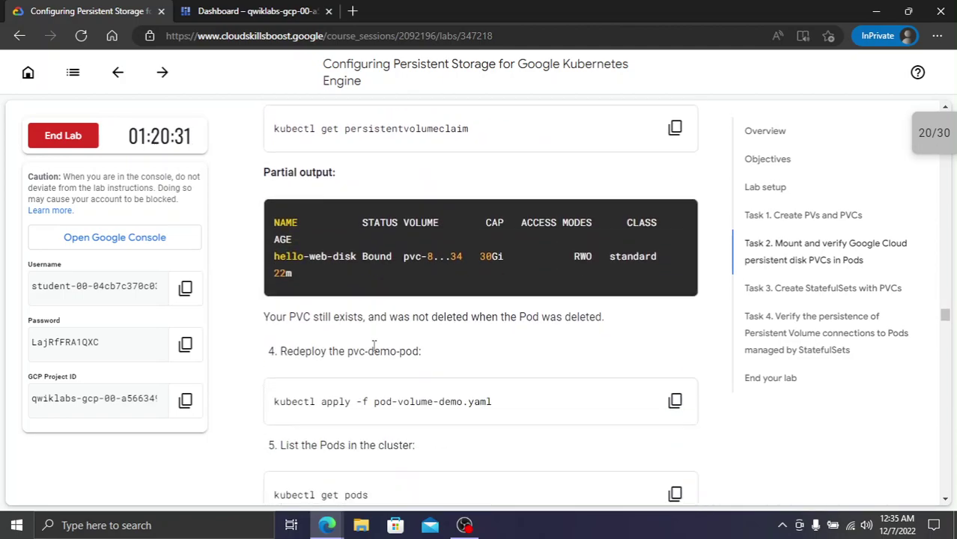
{"action": "scroll", "coordinate": [382, 337], "scroll_direction": "up", "scroll_amount": 4}
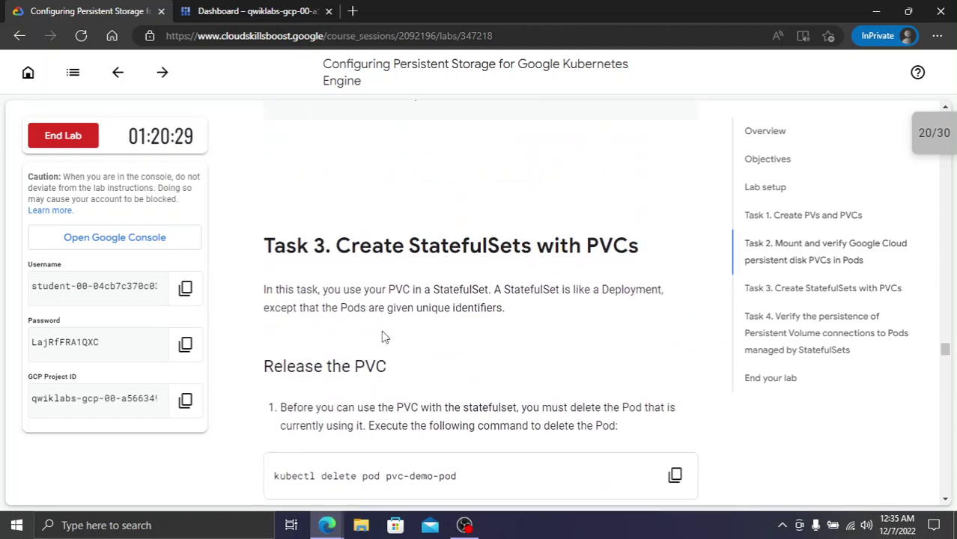
{"action": "scroll", "coordinate": [382, 337], "scroll_direction": "down", "scroll_amount": 4}
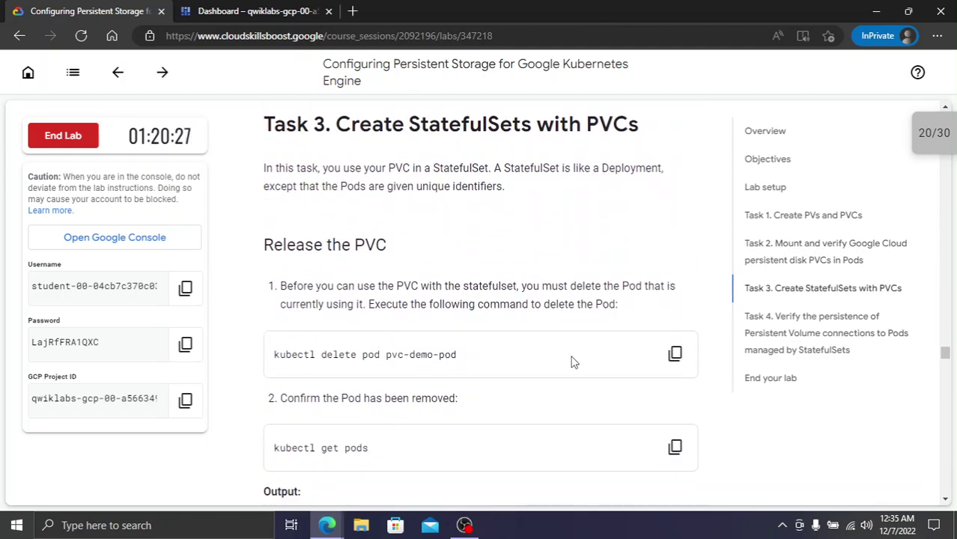
{"action": "left_click", "coordinate": [674, 354]}
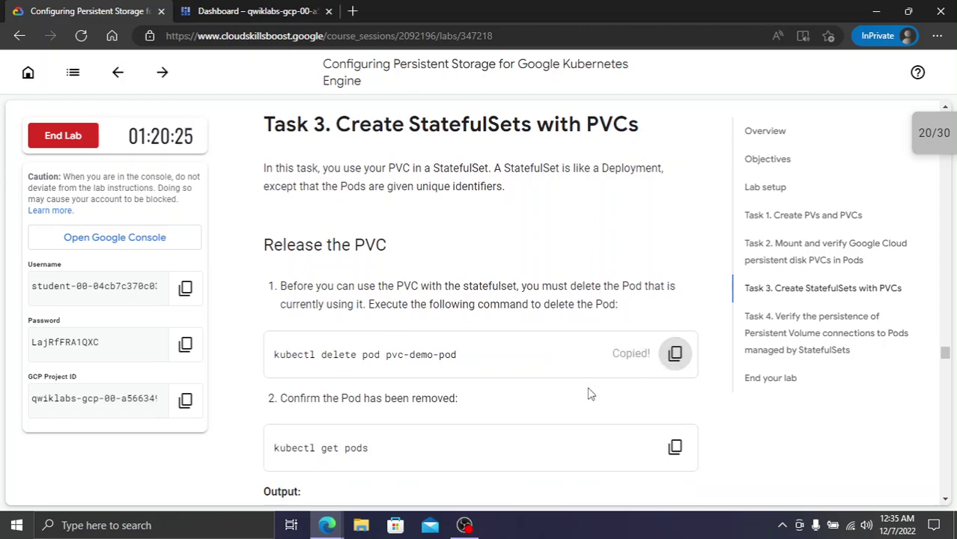
{"action": "key", "text": "ctrl+Tab"}
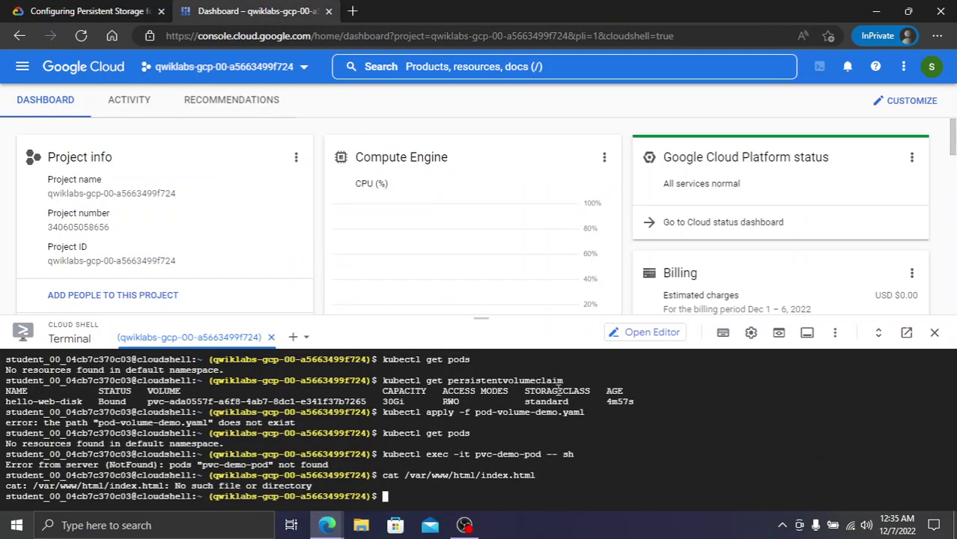
{"action": "key", "text": "ctrl+v"}
{"action": "key", "text": "Return"}
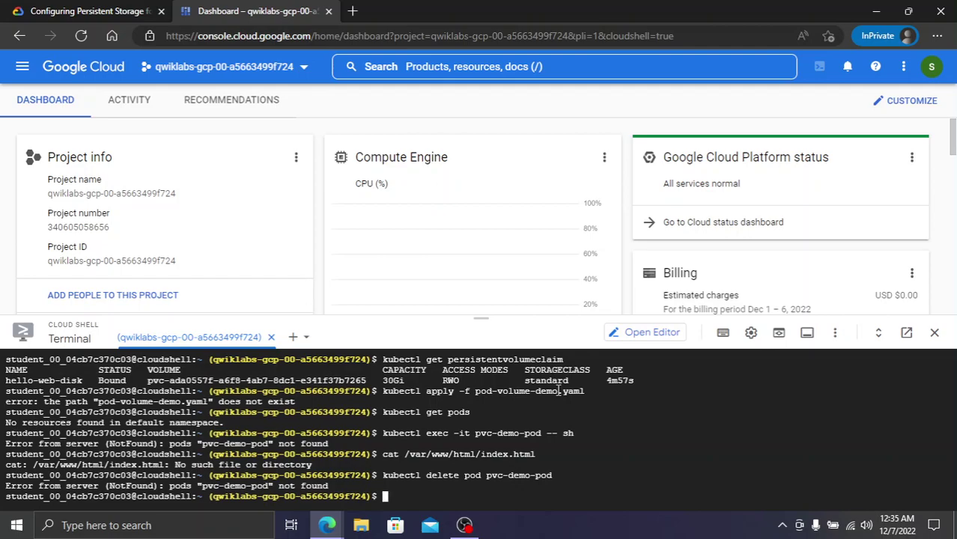
{"action": "key", "text": "ctrl+Tab"}
{"action": "key", "text": "ctrl+Tab"}
{"action": "key", "text": "ctrl+Tab"}
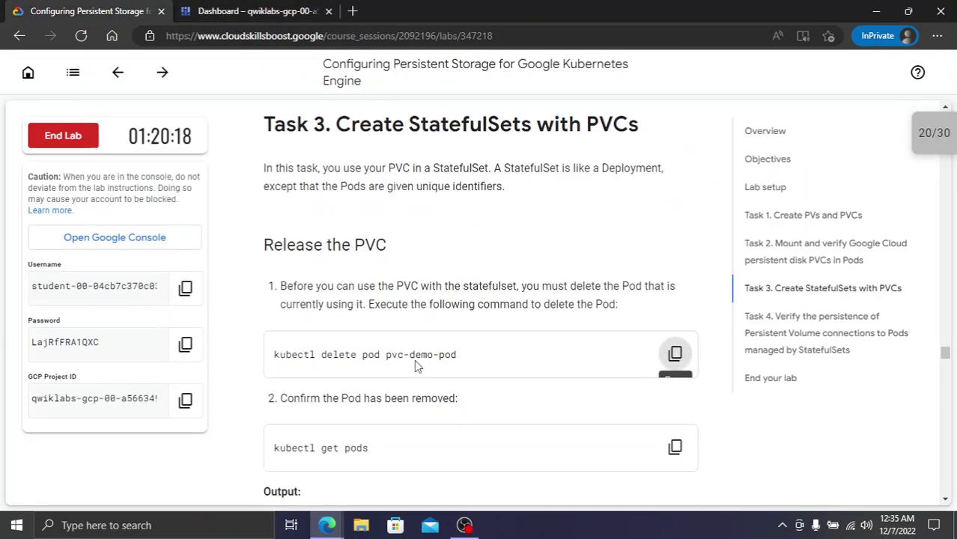
Run 'cd ~/ak8s/Storage/' from the lab page in Cloud Shell
{"action": "scroll", "coordinate": [527, 375], "scroll_direction": "up", "scroll_amount": 10}
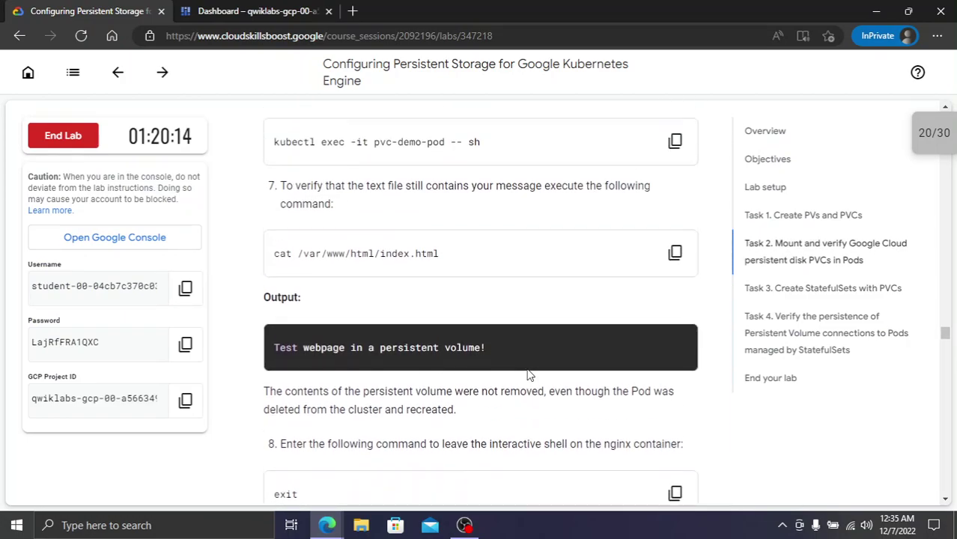
{"action": "scroll", "coordinate": [528, 374], "scroll_direction": "up", "scroll_amount": 6}
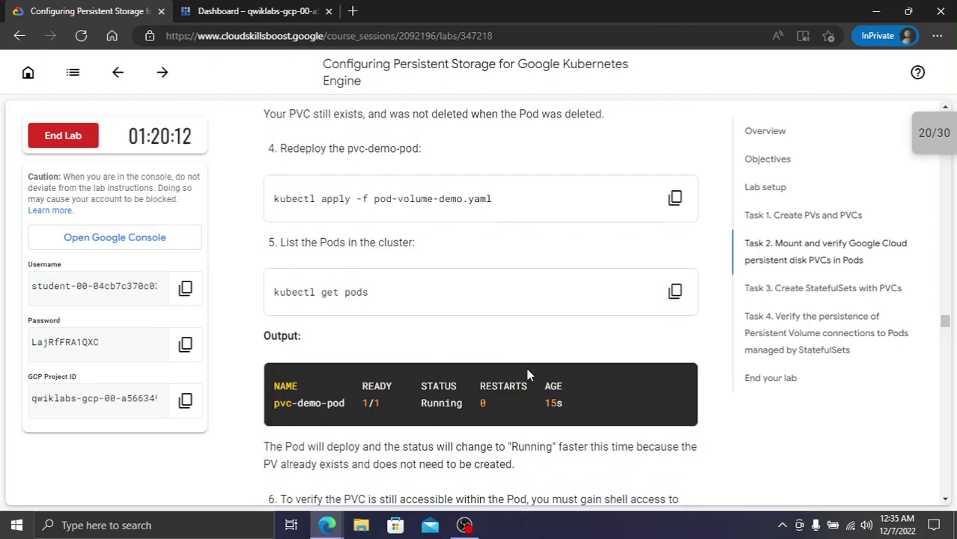
{"action": "scroll", "coordinate": [527, 374], "scroll_direction": "up", "scroll_amount": 6}
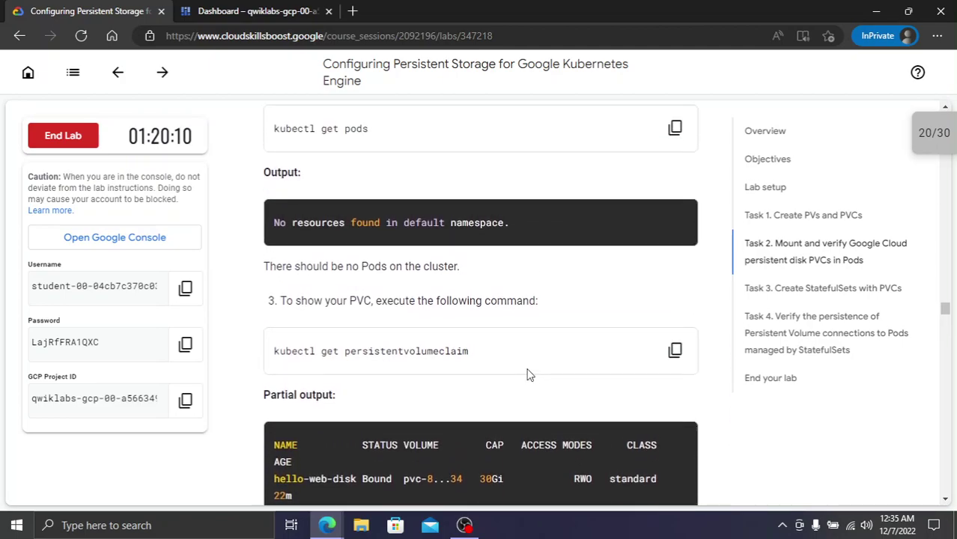
{"action": "scroll", "coordinate": [528, 375], "scroll_direction": "up", "scroll_amount": 2}
{"action": "scroll", "coordinate": [528, 374], "scroll_direction": "up", "scroll_amount": 6}
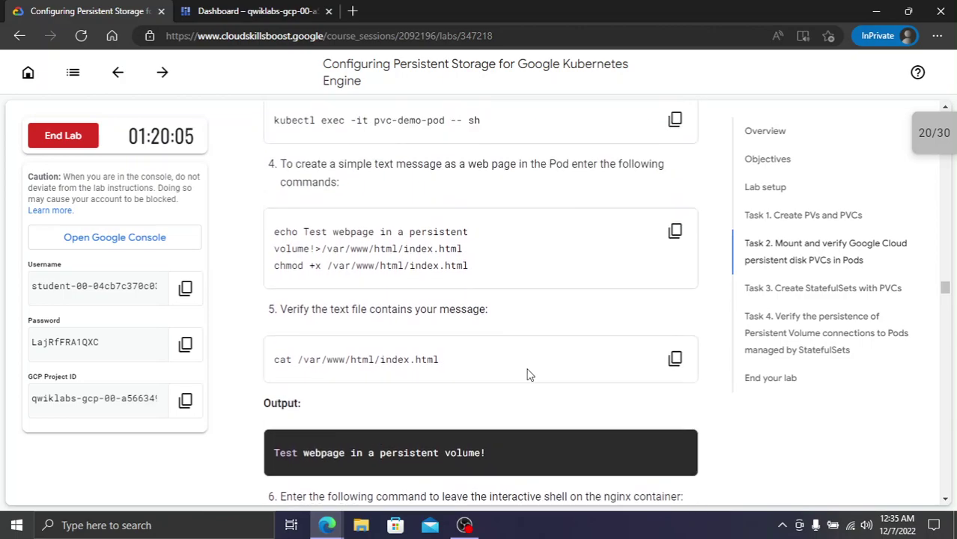
{"action": "scroll", "coordinate": [528, 374], "scroll_direction": "up", "scroll_amount": 6}
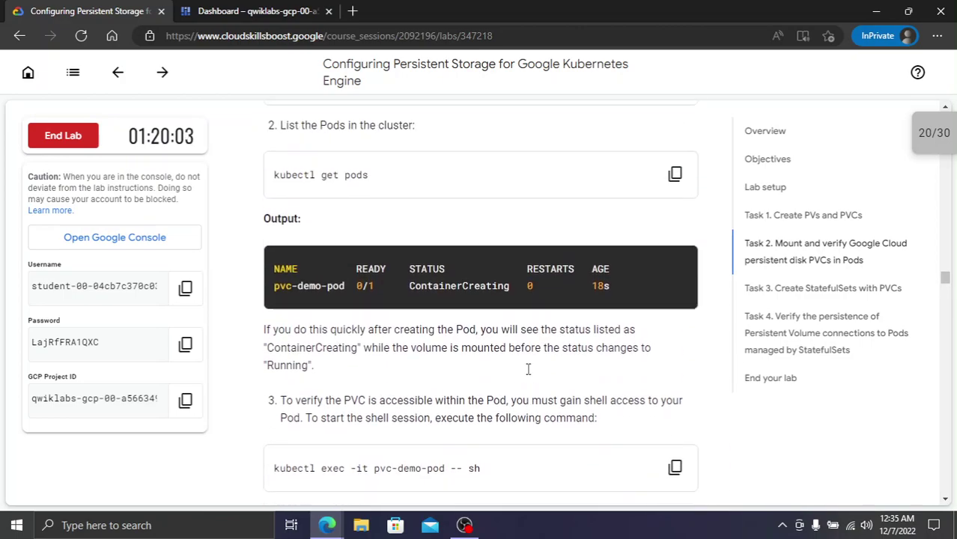
{"action": "scroll", "coordinate": [528, 370], "scroll_direction": "up", "scroll_amount": 8}
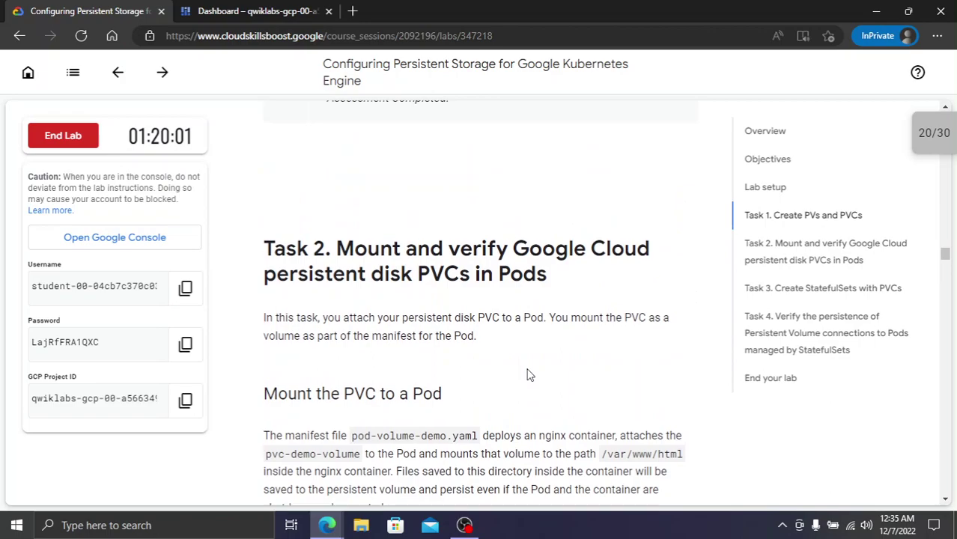
{"action": "scroll", "coordinate": [528, 374], "scroll_direction": "up", "scroll_amount": 5}
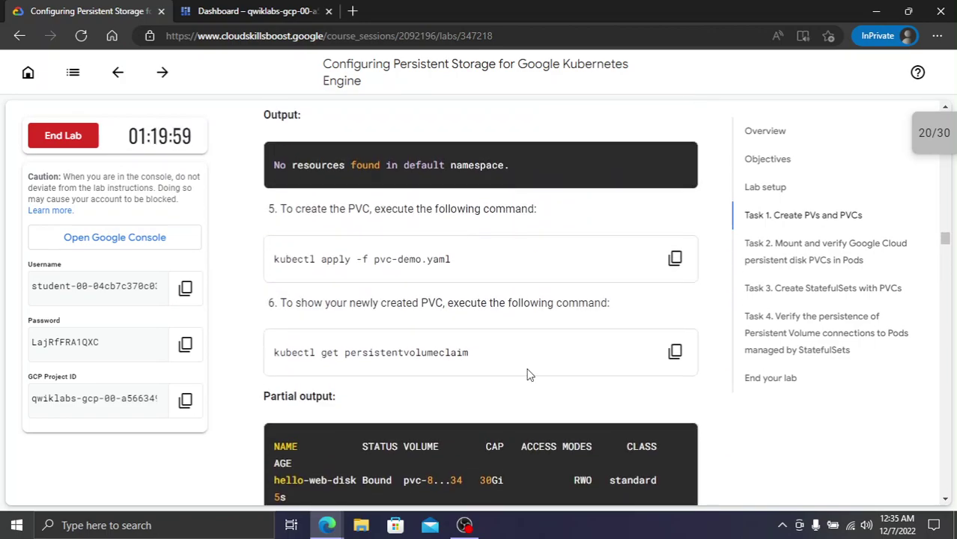
{"action": "scroll", "coordinate": [528, 374], "scroll_direction": "up", "scroll_amount": 2}
{"action": "scroll", "coordinate": [527, 375], "scroll_direction": "up", "scroll_amount": 3}
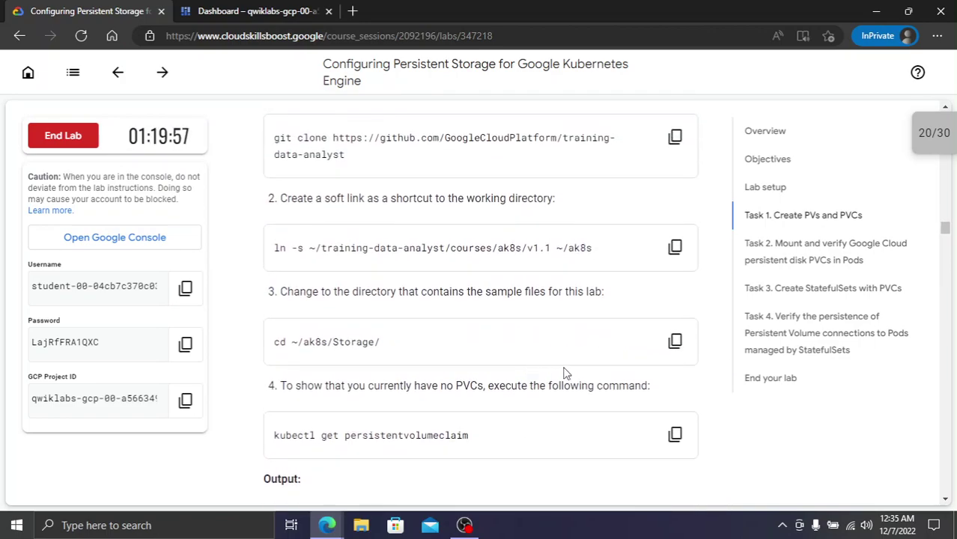
{"action": "left_click", "coordinate": [675, 343]}
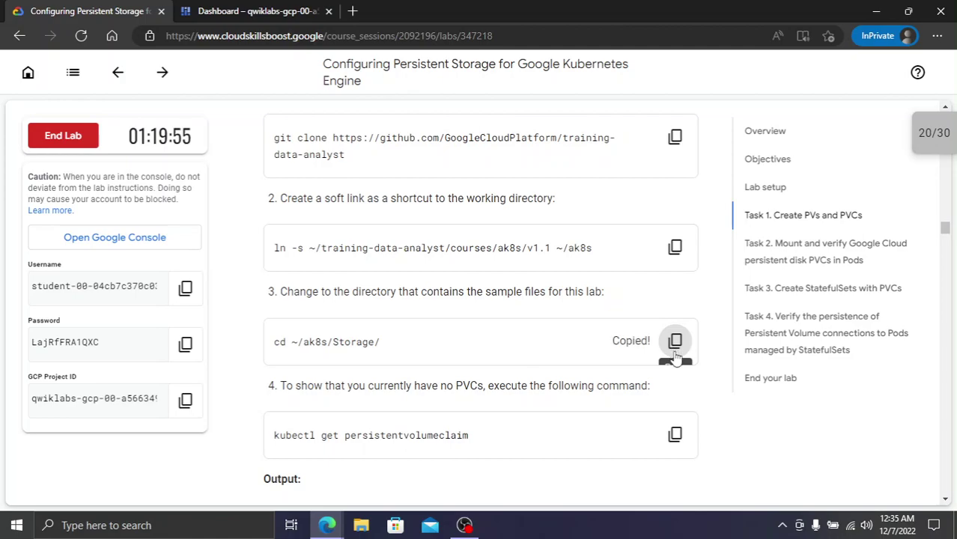
{"action": "key", "text": "alt+Tab"}
{"action": "key", "text": "alt+Tab"}
{"action": "left_click", "coordinate": [250, 13]}
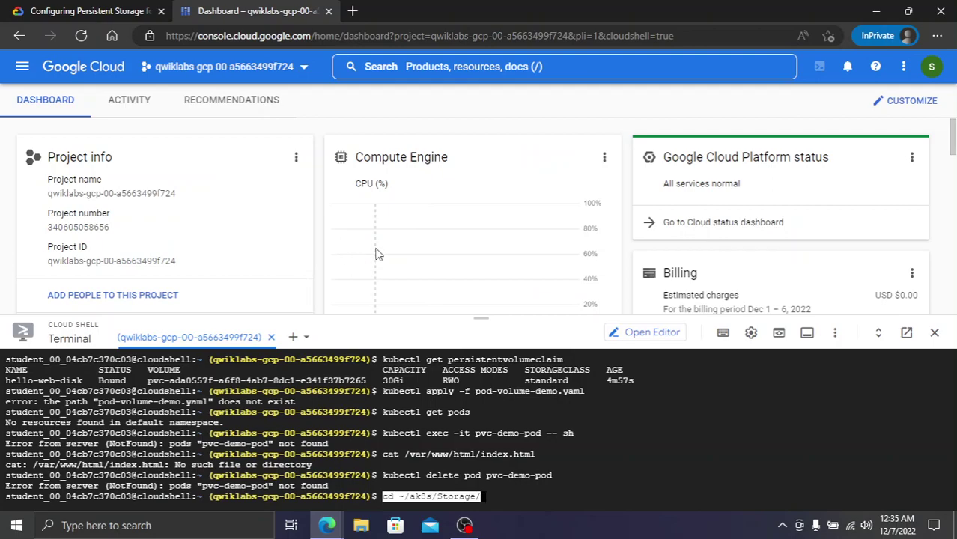
{"action": "key", "text": "Return"}
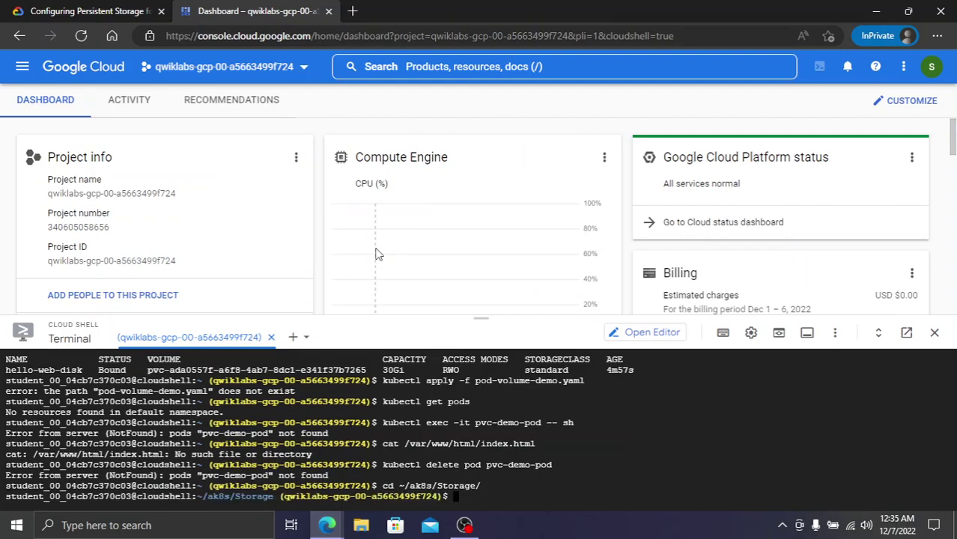
{"action": "key", "text": "ctrl+Tab"}
Delete pvc-demo-pod with 'kubectl delete pod pvc-demo-pod' in Cloud Shell
{"action": "scroll", "coordinate": [573, 318], "scroll_direction": "down", "scroll_amount": 4}
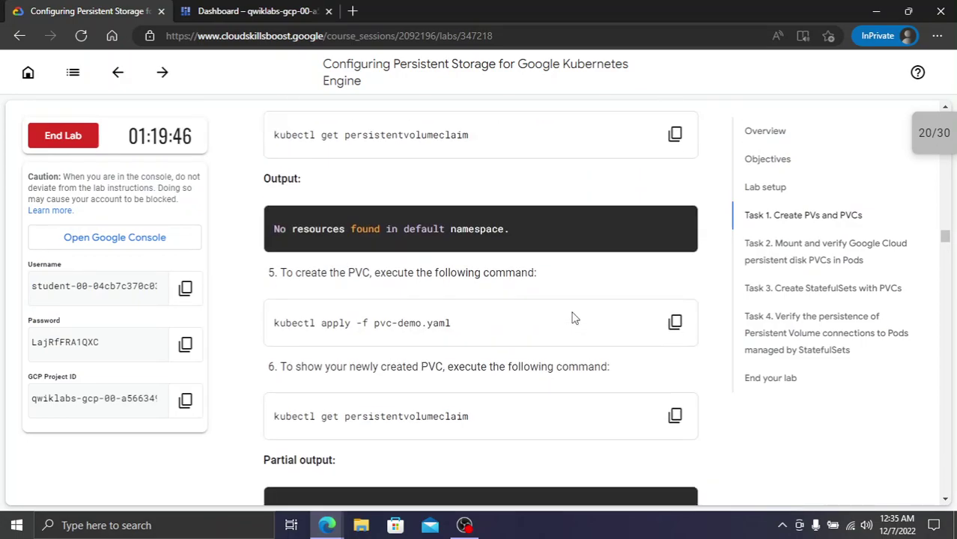
{"action": "left_click", "coordinate": [808, 259]}
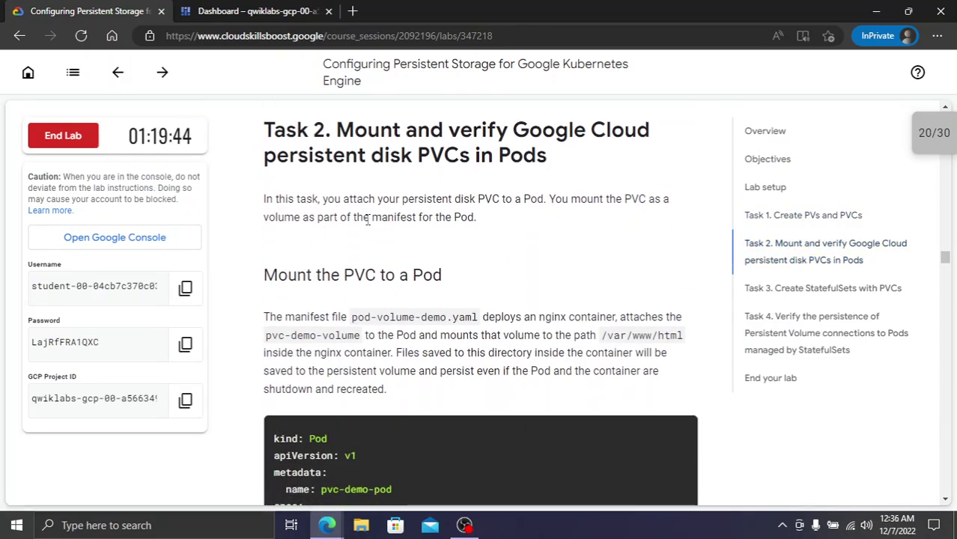
{"action": "scroll", "coordinate": [376, 235], "scroll_direction": "up", "scroll_amount": 2}
{"action": "scroll", "coordinate": [414, 235], "scroll_direction": "down", "scroll_amount": 10}
{"action": "scroll", "coordinate": [449, 246], "scroll_direction": "down", "scroll_amount": 20}
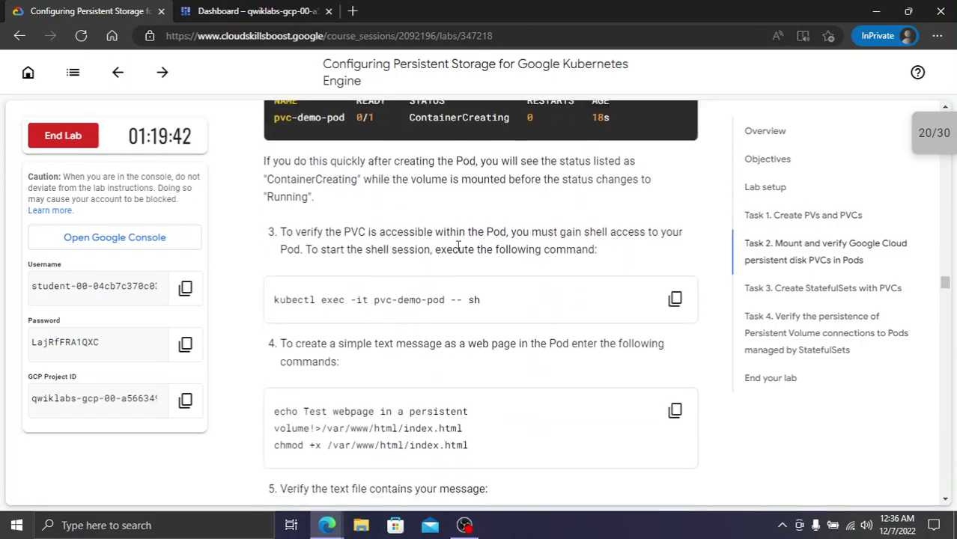
{"action": "scroll", "coordinate": [463, 249], "scroll_direction": "down", "scroll_amount": 15}
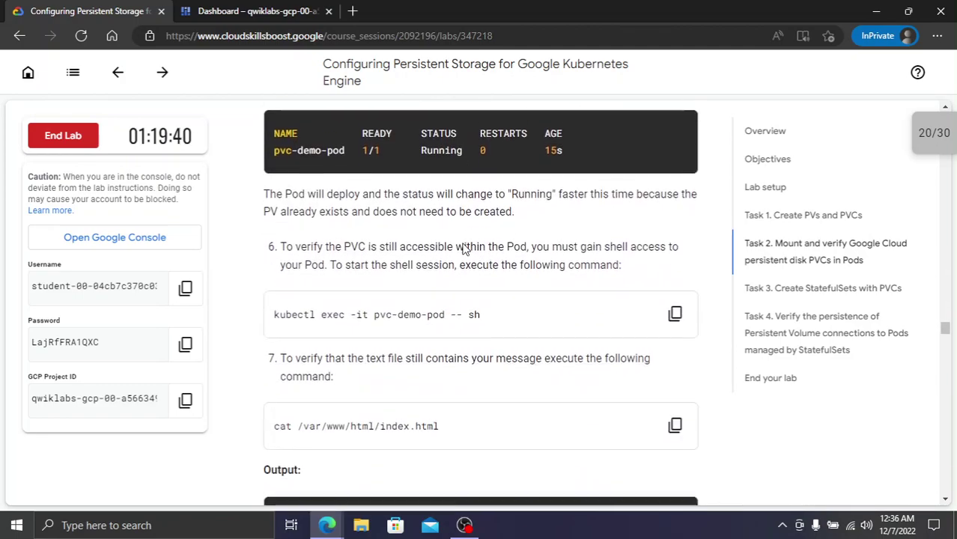
{"action": "scroll", "coordinate": [462, 253], "scroll_direction": "up", "scroll_amount": 3}
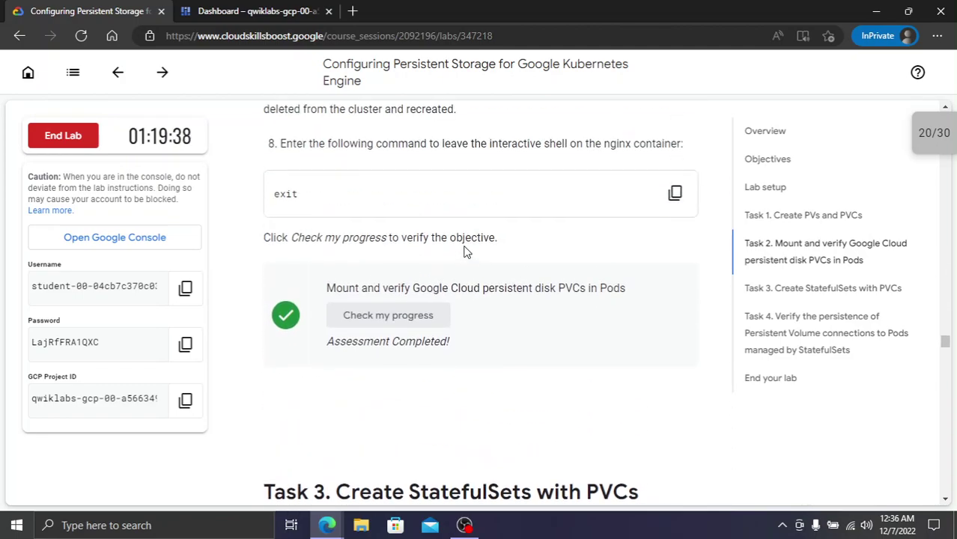
{"action": "scroll", "coordinate": [469, 257], "scroll_direction": "down", "scroll_amount": 5}
{"action": "scroll", "coordinate": [514, 271], "scroll_direction": "down", "scroll_amount": 1}
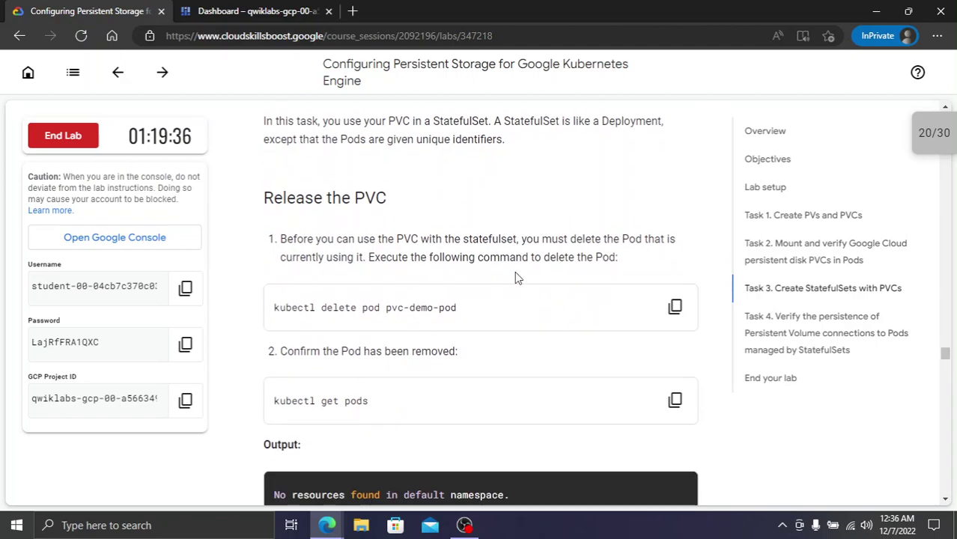
{"action": "scroll", "coordinate": [658, 305], "scroll_direction": "up", "scroll_amount": 2}
{"action": "scroll", "coordinate": [658, 305], "scroll_direction": "down", "scroll_amount": 2}
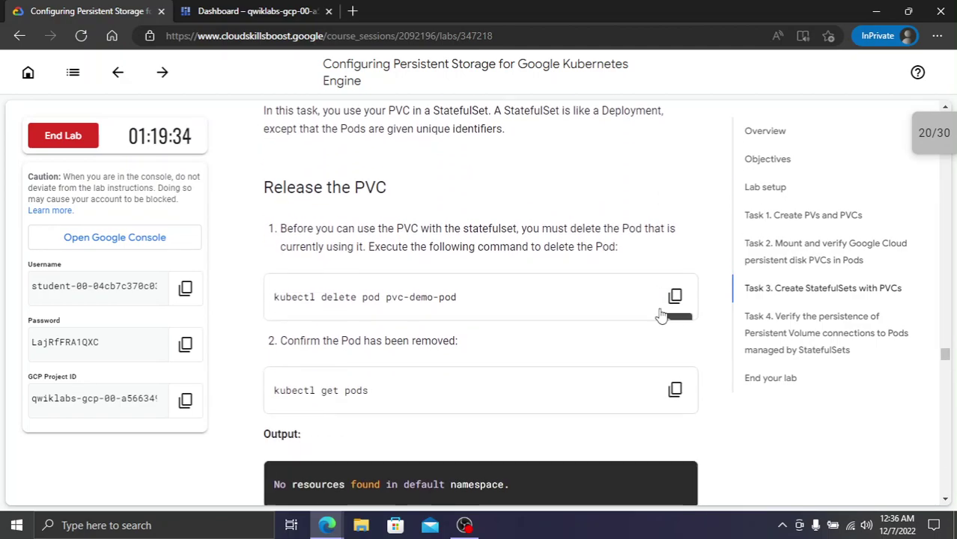
{"action": "left_click", "coordinate": [675, 296]}
{"action": "key", "text": "ctrl+Tab"}
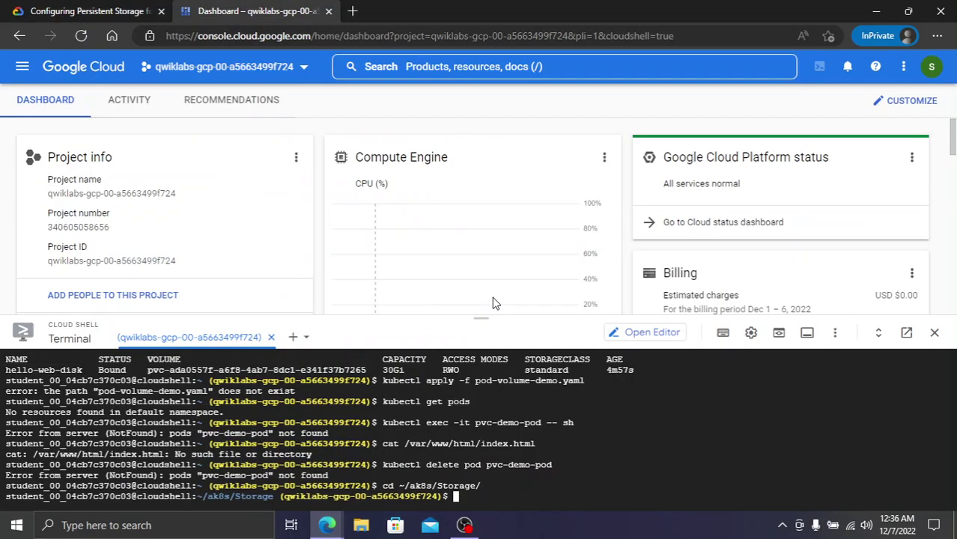
{"action": "key", "text": "ctrl+v"}
{"action": "key", "text": "Return"}
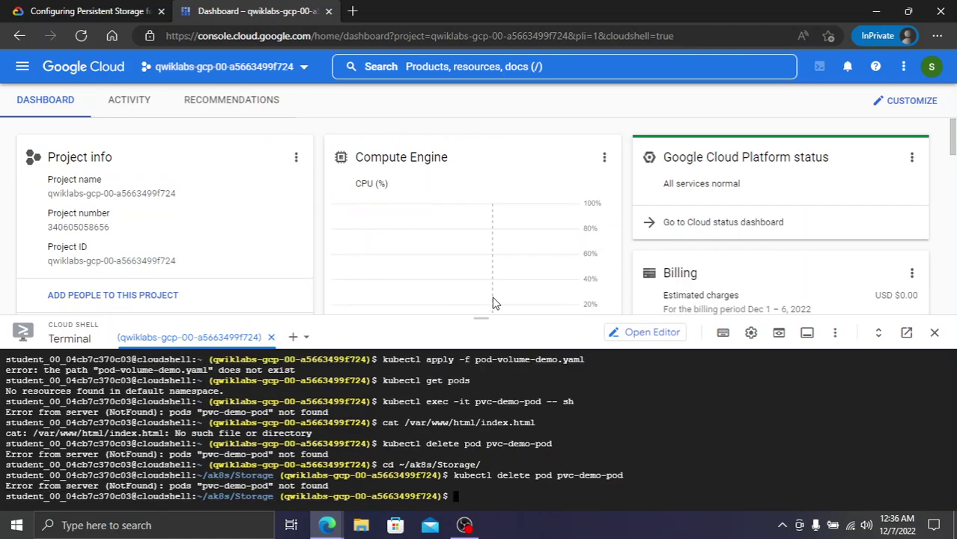
{"action": "key", "text": "ctrl+Tab"}
Run 'kubectl get pods' to confirm no pods remain in the default namespace
{"action": "scroll", "coordinate": [544, 326], "scroll_direction": "down", "scroll_amount": 1}
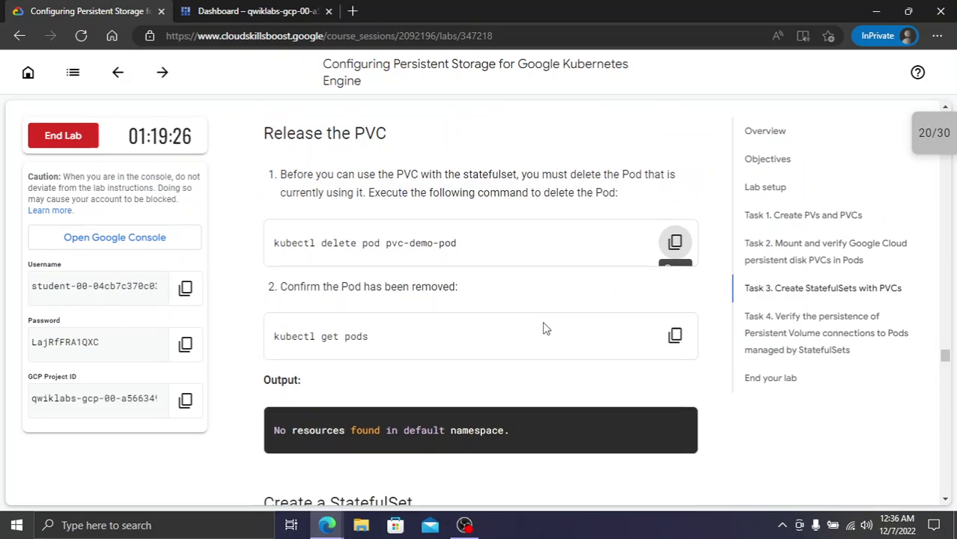
{"action": "scroll", "coordinate": [640, 345], "scroll_direction": "down", "scroll_amount": 10}
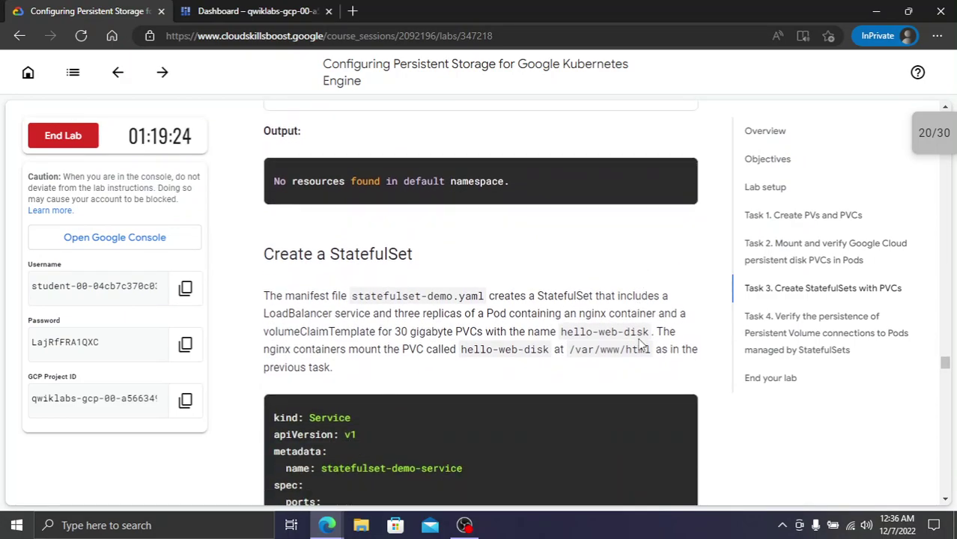
{"action": "scroll", "coordinate": [639, 342], "scroll_direction": "down", "scroll_amount": 3}
{"action": "scroll", "coordinate": [638, 337], "scroll_direction": "up", "scroll_amount": 10}
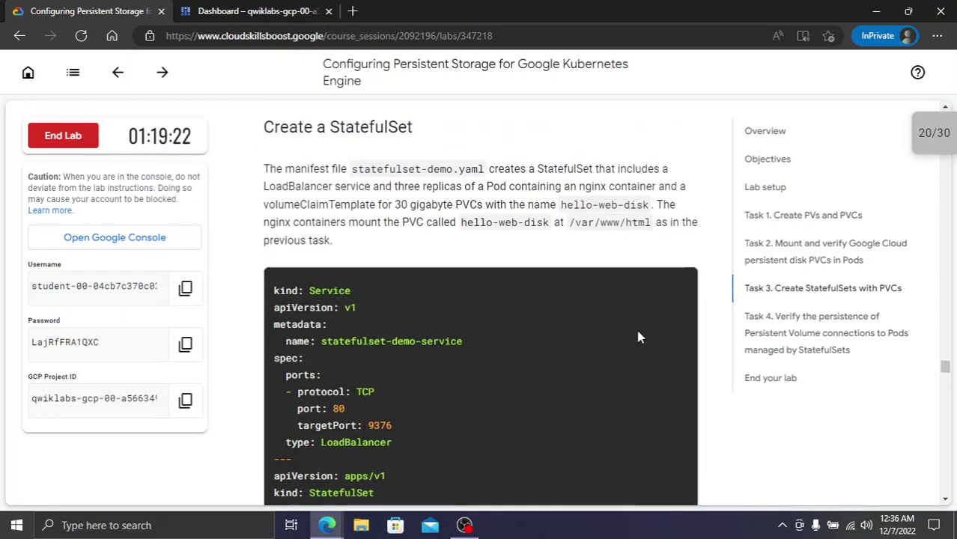
{"action": "left_click", "coordinate": [674, 207]}
{"action": "key", "text": "ctrl+Tab"}
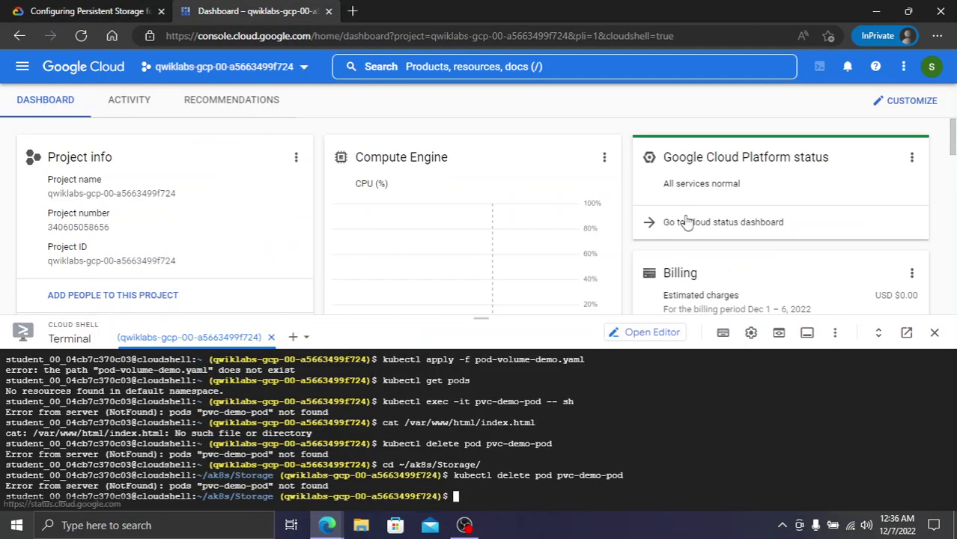
{"action": "key", "text": "ctrl+v"}
{"action": "key", "text": "Return"}
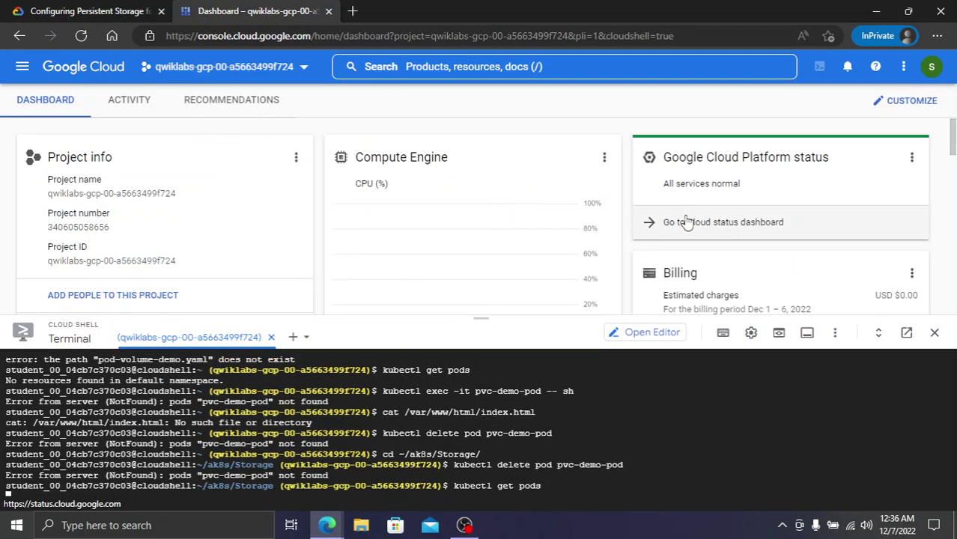
{"action": "key", "text": "ctrl+Tab"}
{"action": "scroll", "coordinate": [651, 225], "scroll_direction": "down", "scroll_amount": 2}
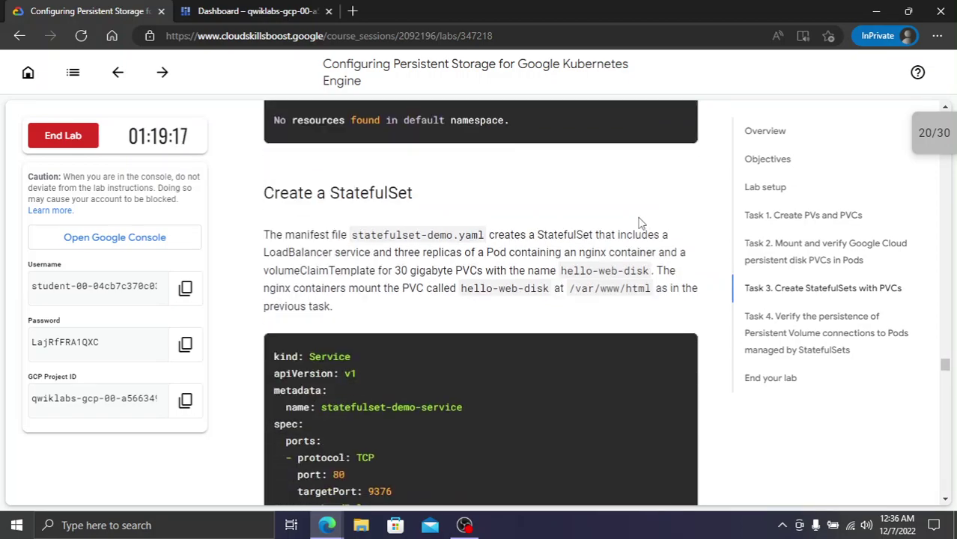
{"action": "key", "text": "ctrl+Tab"}
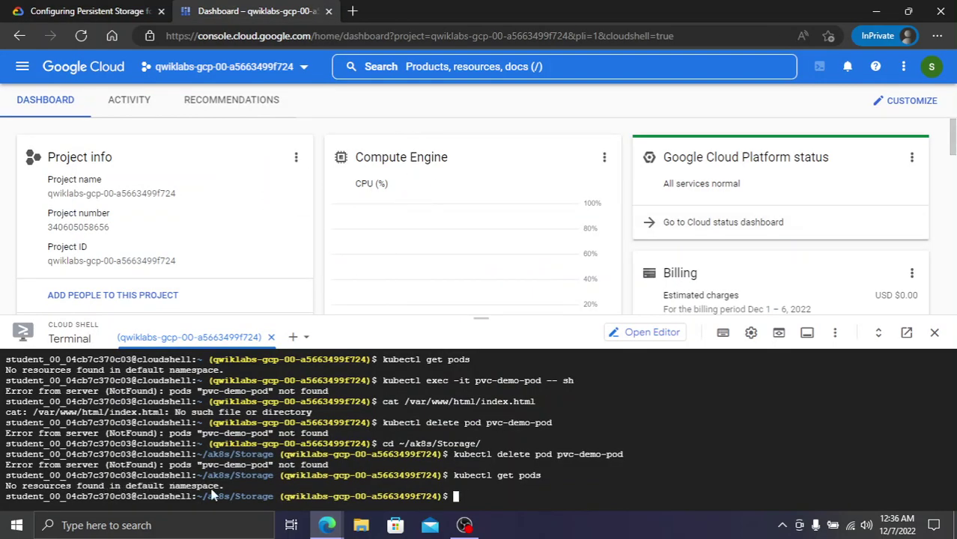
{"action": "key", "text": "ctrl+Tab"}
Run 'kubectl apply -f statefulset-demo.yaml' to create the StatefulSet and its service
{"action": "scroll", "coordinate": [425, 294], "scroll_direction": "up", "scroll_amount": 5}
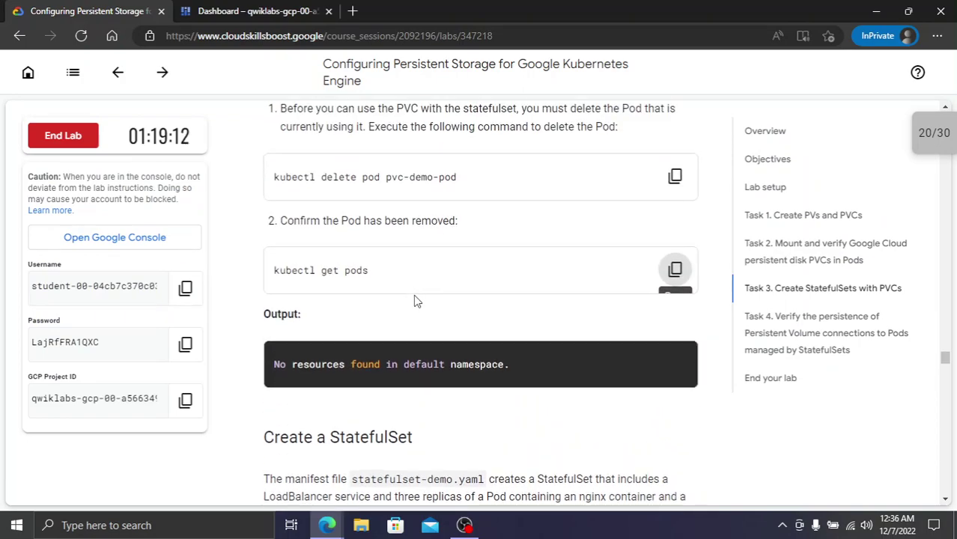
{"action": "scroll", "coordinate": [415, 295], "scroll_direction": "up", "scroll_amount": 3}
{"action": "scroll", "coordinate": [416, 295], "scroll_direction": "down", "scroll_amount": 5}
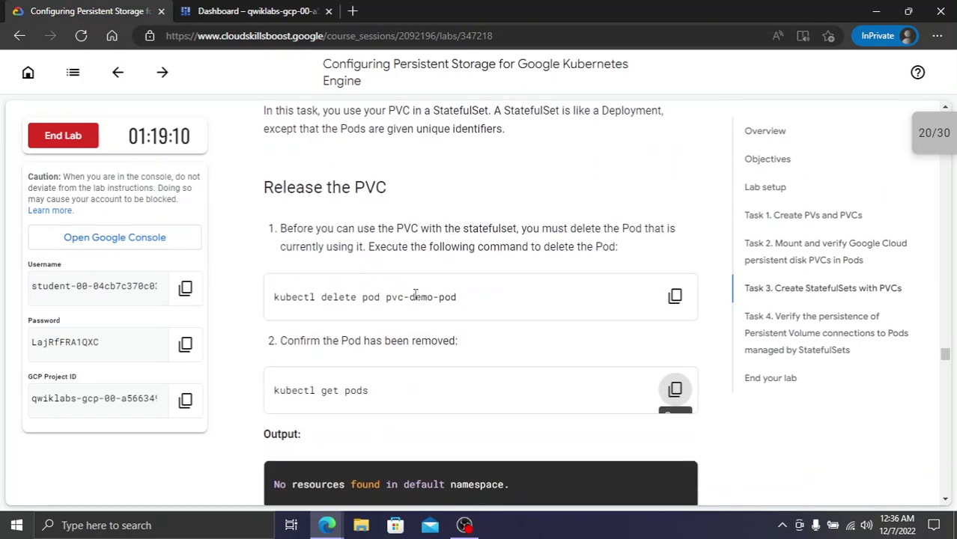
{"action": "scroll", "coordinate": [414, 290], "scroll_direction": "down", "scroll_amount": 10}
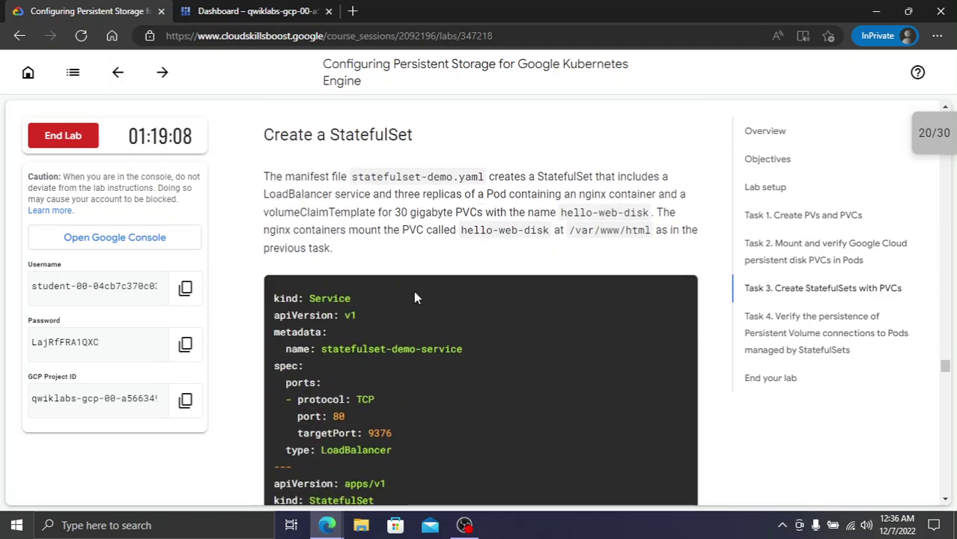
{"action": "scroll", "coordinate": [414, 294], "scroll_direction": "down", "scroll_amount": 3}
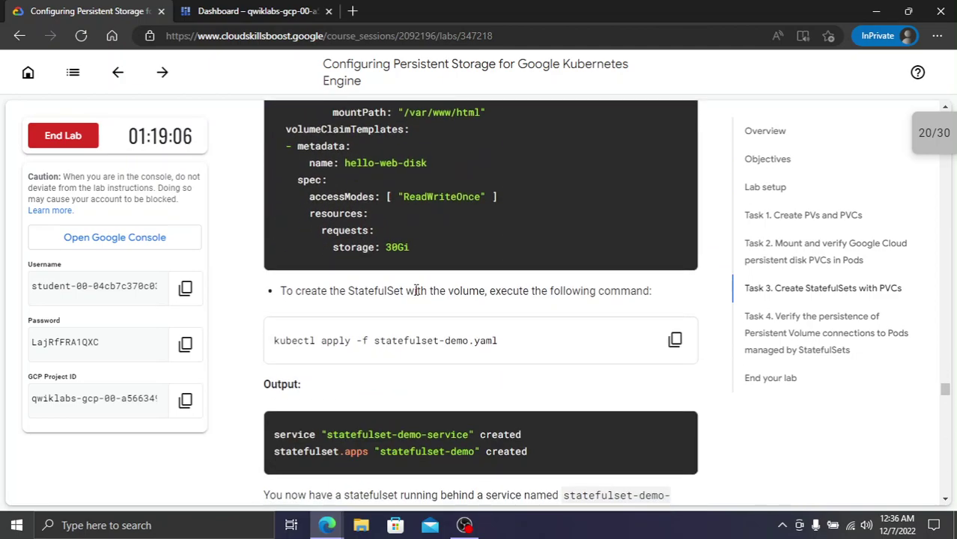
{"action": "scroll", "coordinate": [415, 290], "scroll_direction": "down", "scroll_amount": 2}
{"action": "left_click", "coordinate": [673, 216]}
{"action": "key", "text": "ctrl+Tab"}
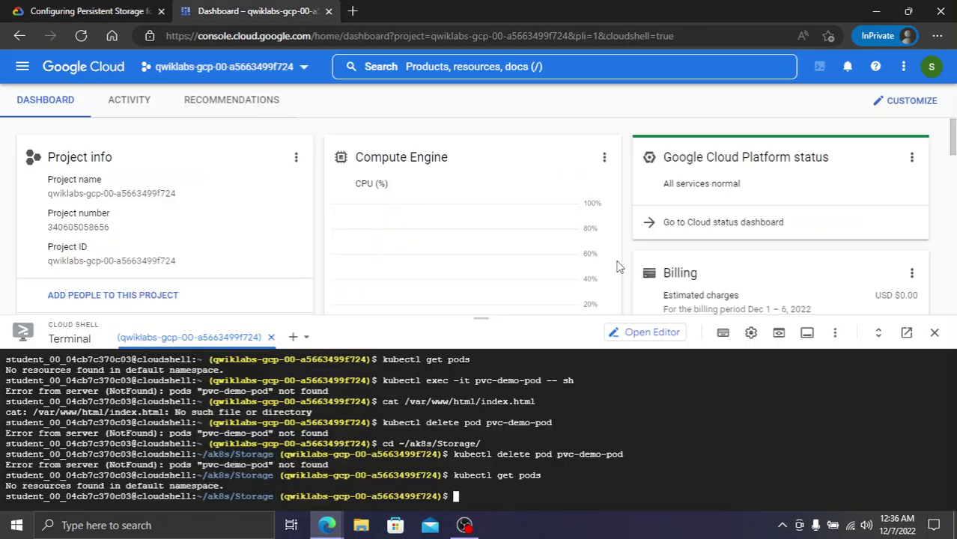
{"action": "key", "text": "ctrl+v"}
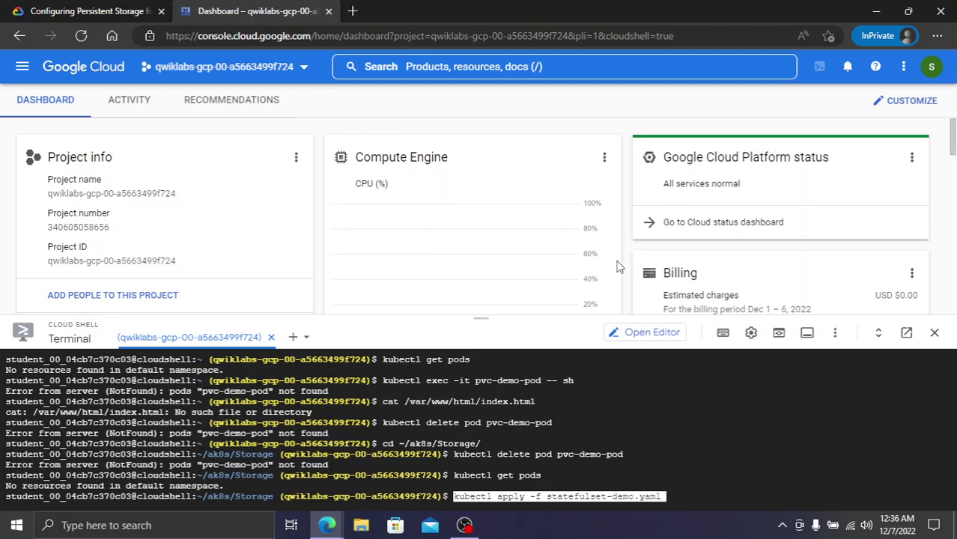
{"action": "key", "text": "Return"}
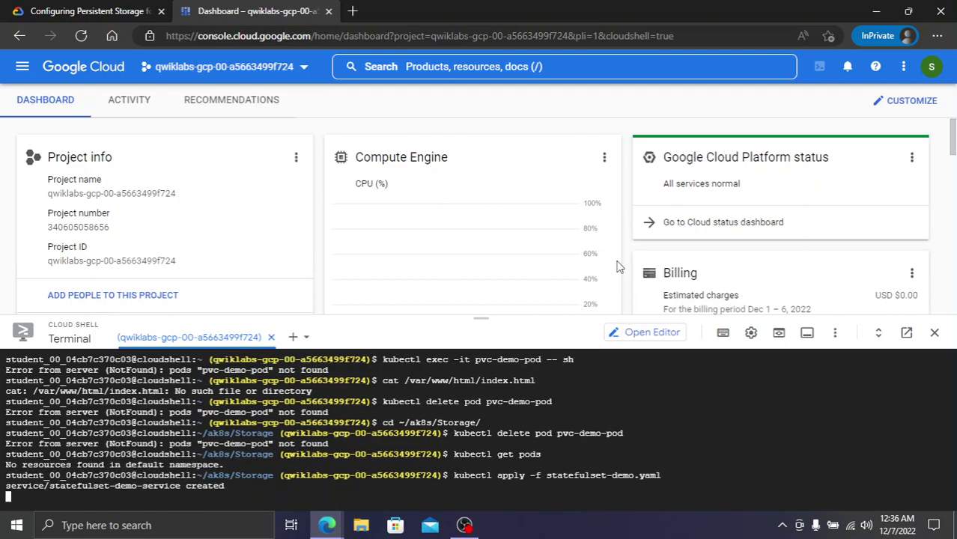
{"action": "key", "text": "ctrl+Tab"}
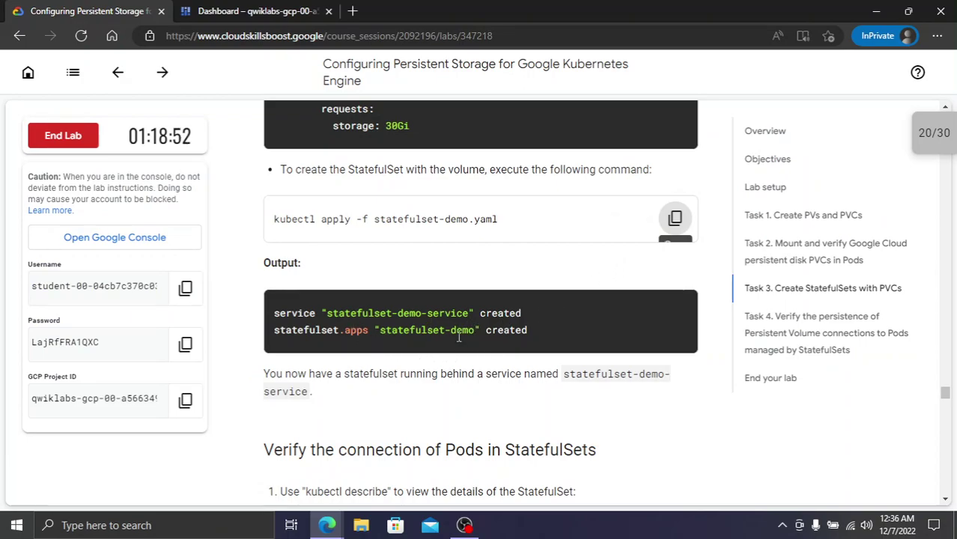
Run 'kubectl describe statefulset statefulset-demo' in Cloud Shell
{"action": "scroll", "coordinate": [453, 341], "scroll_direction": "down", "scroll_amount": 3}
{"action": "key", "text": "ctrl+Tab"}
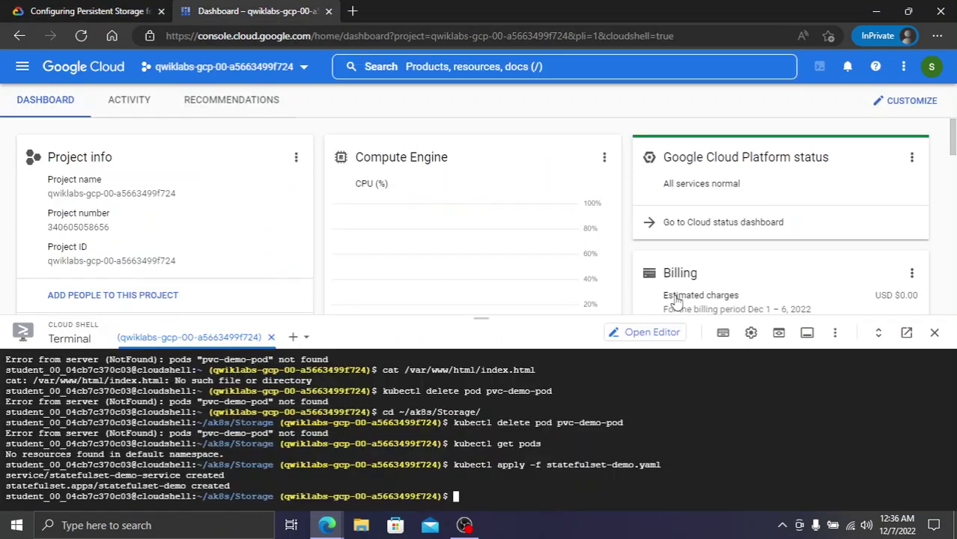
{"action": "key", "text": "ctrl+v"}
{"action": "key", "text": "Return"}
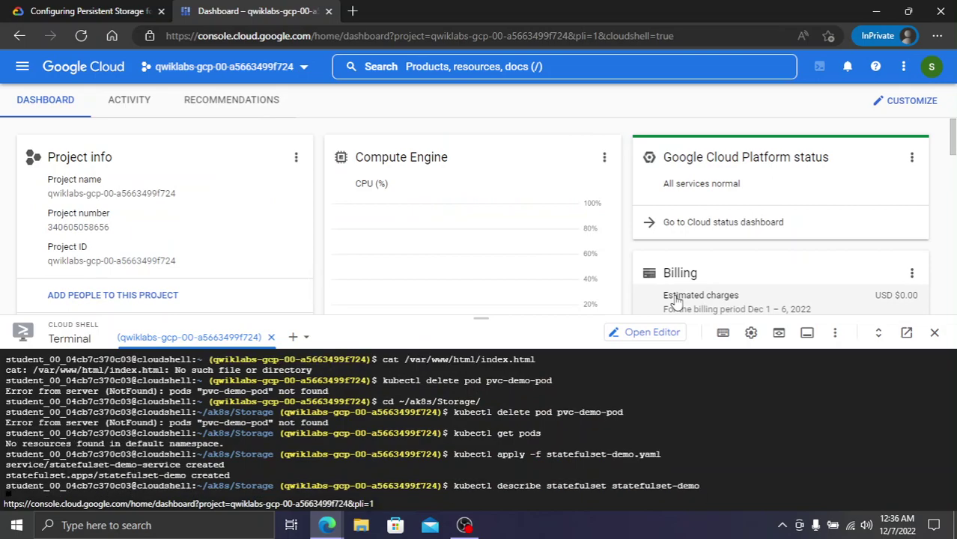
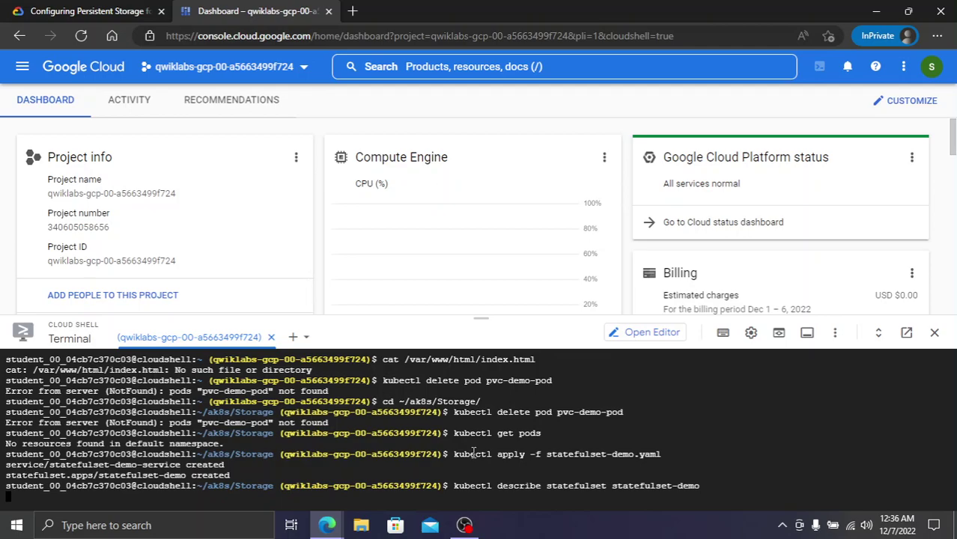
Run kubectl get pods in Cloud Shell, copied from the lab instructions, to list the StatefulSet pods
{"action": "key", "text": "ctrl+Tab"}
{"action": "scroll", "coordinate": [485, 337], "scroll_direction": "down", "scroll_amount": 3}
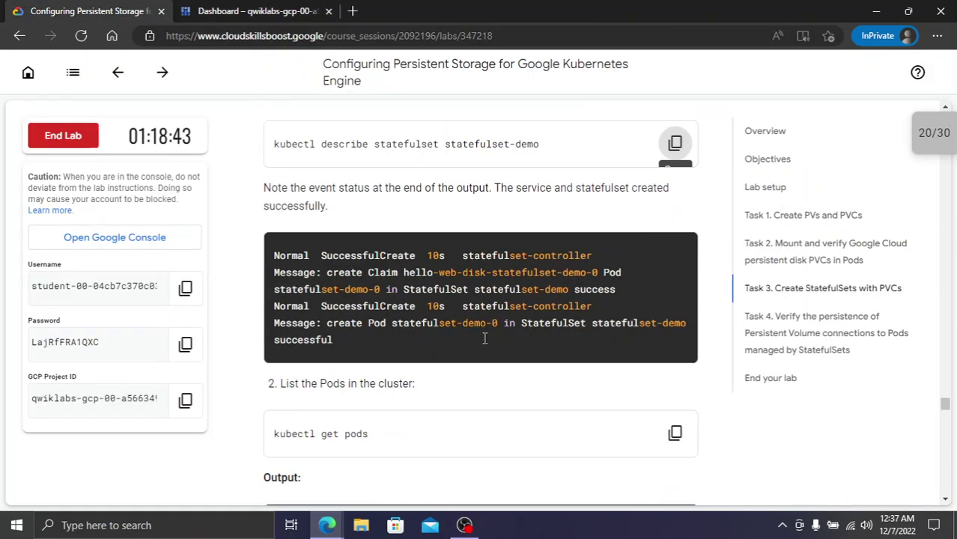
{"action": "key", "text": "ctrl+Tab"}
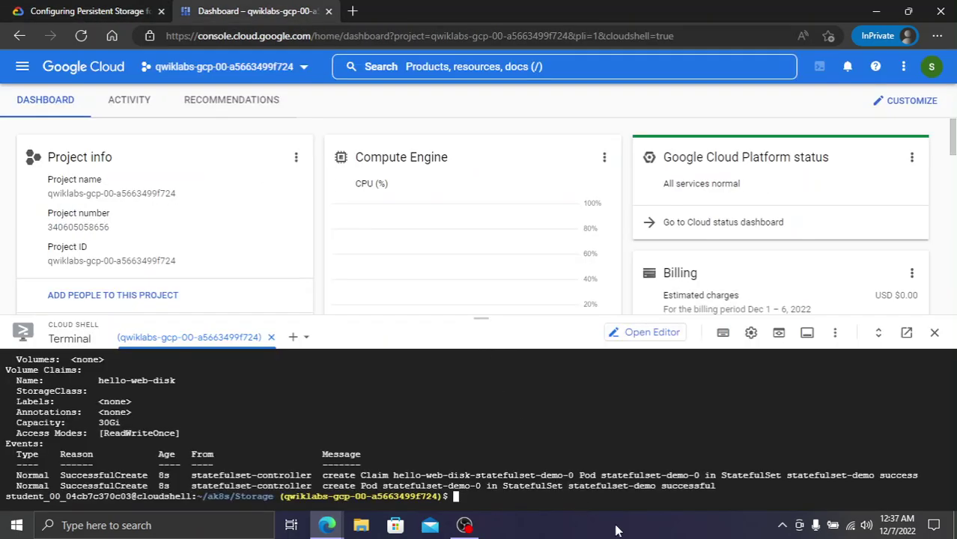
{"action": "key", "text": "ctrl+Tab"}
{"action": "scroll", "coordinate": [436, 361], "scroll_direction": "down", "scroll_amount": 2}
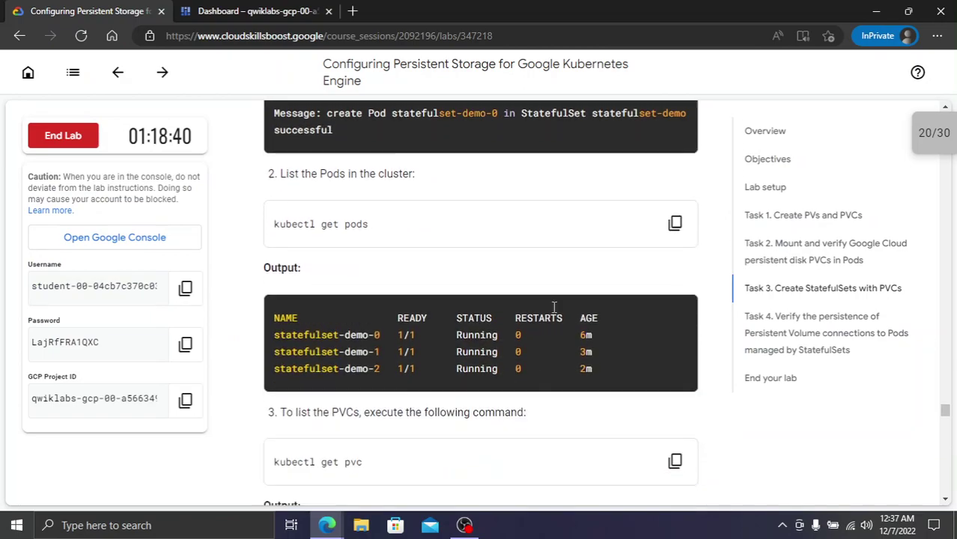
{"action": "left_click", "coordinate": [675, 224]}
{"action": "key", "text": "ctrl+Tab"}
{"action": "key", "text": "ctrl+v"}
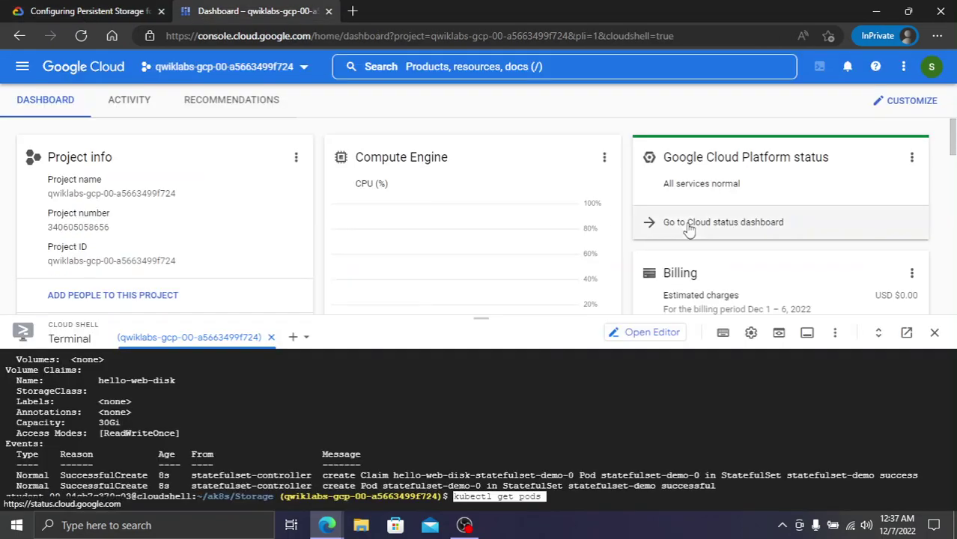
{"action": "key", "text": "Return"}
Run kubectl get pvc to list the persistent volume claims
{"action": "key", "text": "ctrl+Tab"}
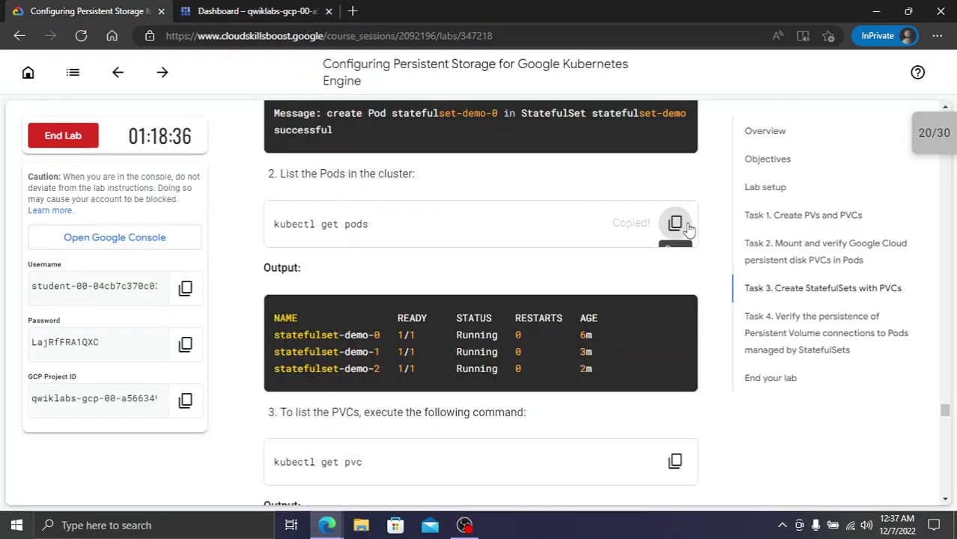
{"action": "scroll", "coordinate": [693, 229], "scroll_direction": "down", "scroll_amount": 2}
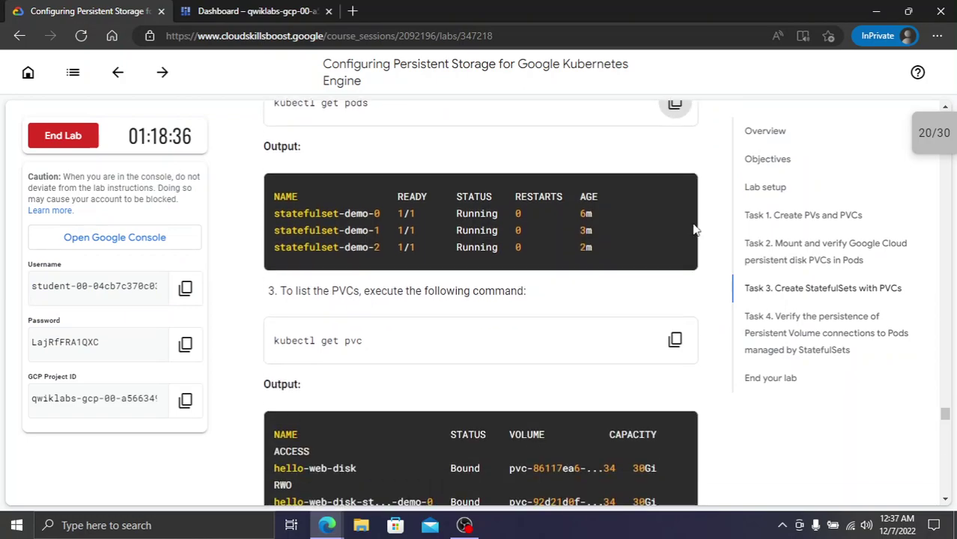
{"action": "left_click", "coordinate": [682, 355]}
{"action": "key", "text": "ctrl+Tab"}
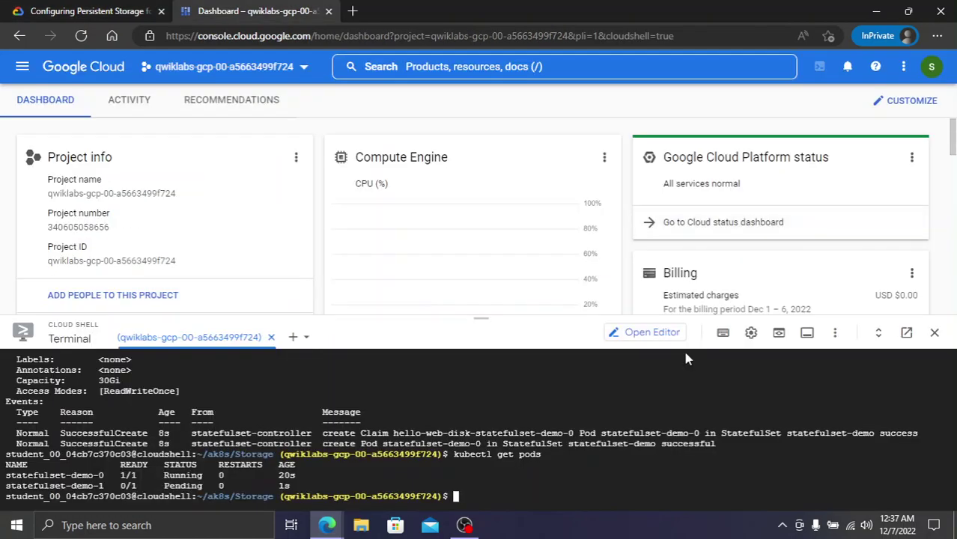
{"action": "key", "text": "ctrl+v"}
{"action": "key", "text": "Return"}
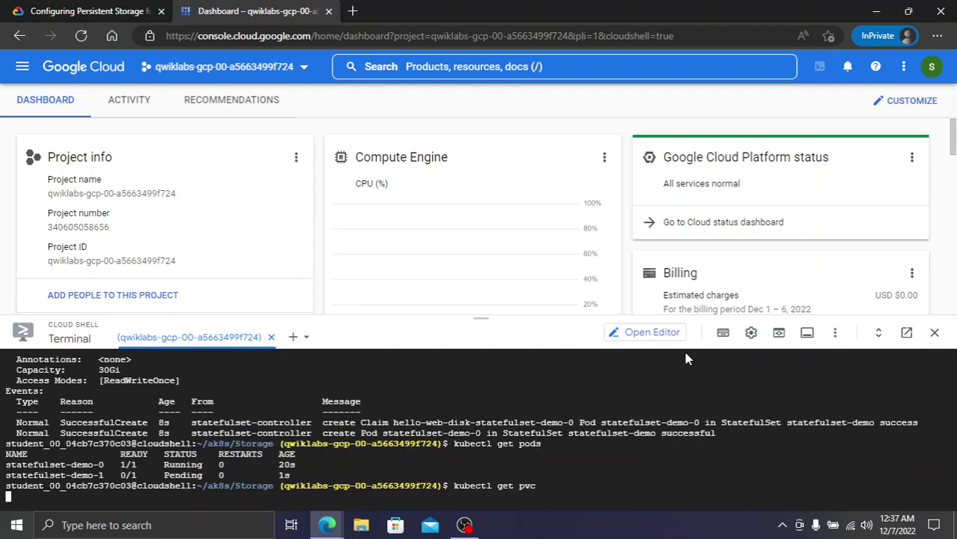
Run kubectl describe pvc to show details of the hello-web-disk-statefulset-demo-0 claim
{"action": "key", "text": "ctrl+Tab"}
{"action": "scroll", "coordinate": [685, 358], "scroll_direction": "down", "scroll_amount": 7}
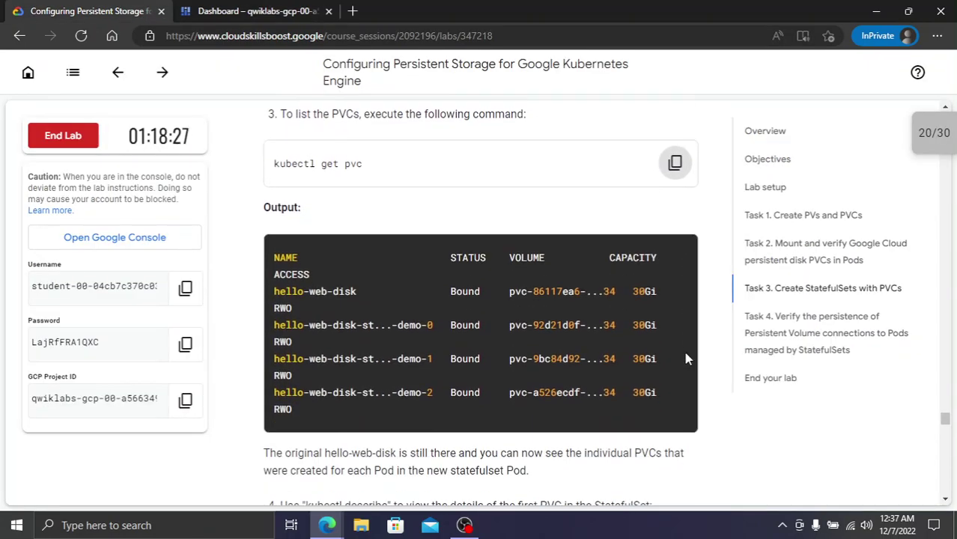
{"action": "left_click", "coordinate": [674, 307]}
{"action": "key", "text": "ctrl+Tab"}
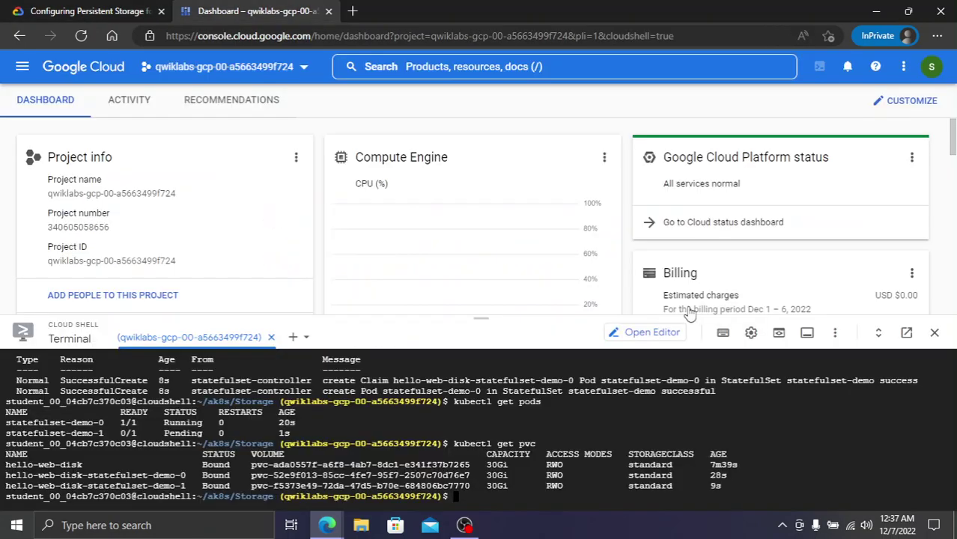
{"action": "key", "text": "ctrl+v"}
{"action": "key", "text": "Return"}
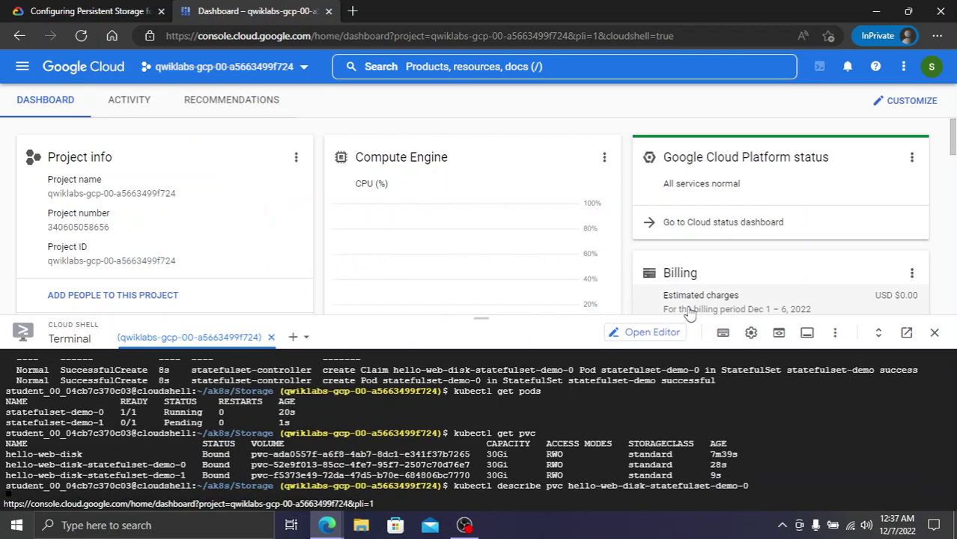
{"action": "key", "text": "ctrl+Tab"}
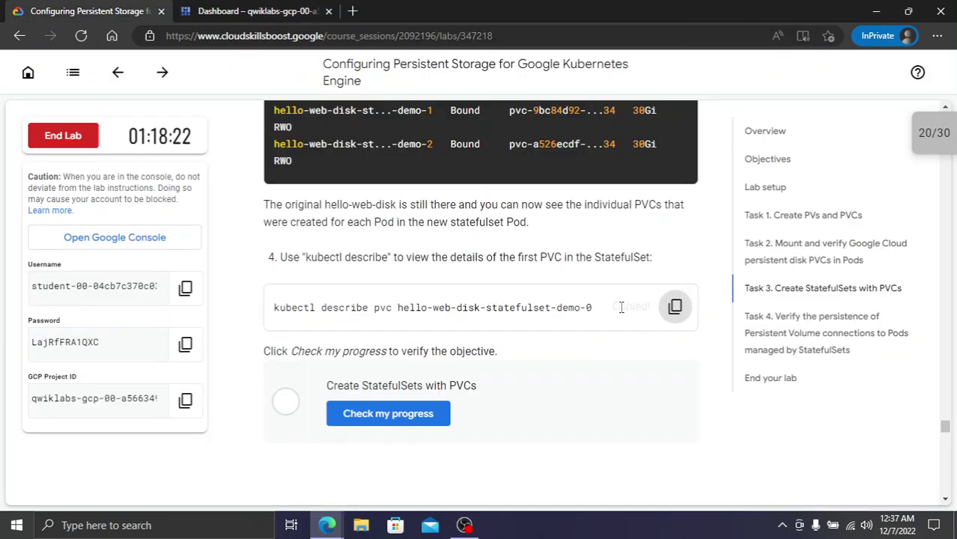
Rerun kubectl describe pvc after the failed check, then recheck 'Create StatefulSets with PVCs' until completed
{"action": "left_click", "coordinate": [396, 422]}
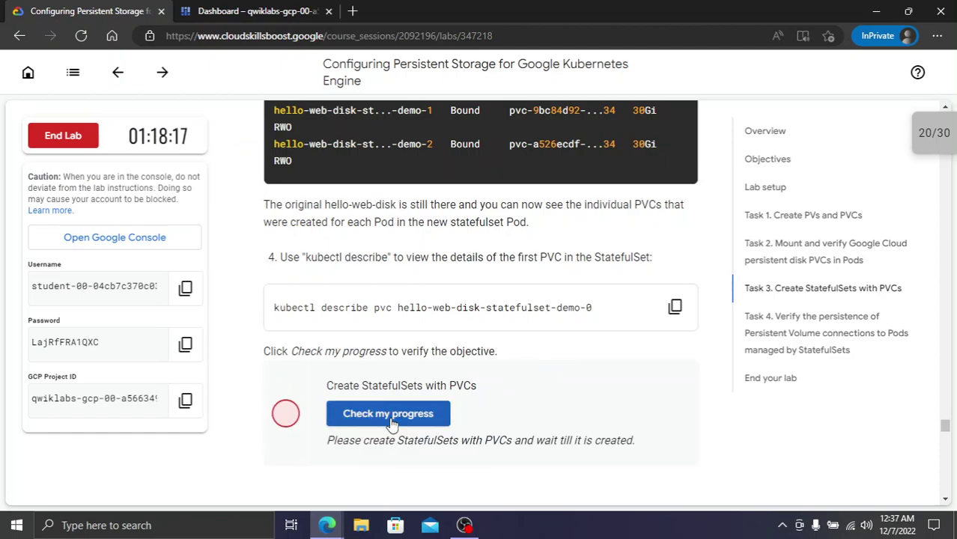
{"action": "key", "text": "ctrl+Tab"}
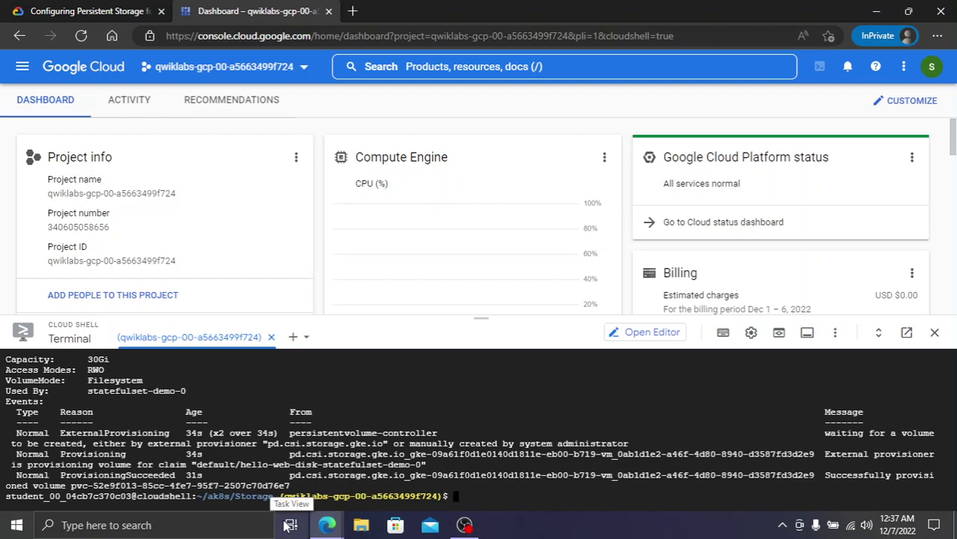
{"action": "key", "text": "ctrl+v"}
{"action": "key", "text": "Return"}
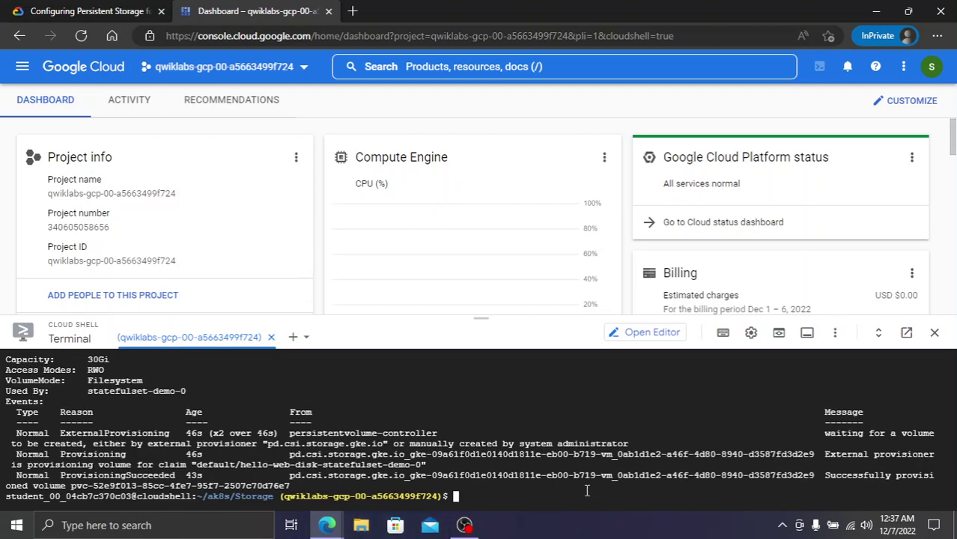
{"action": "key", "text": "ctrl+shift+Tab"}
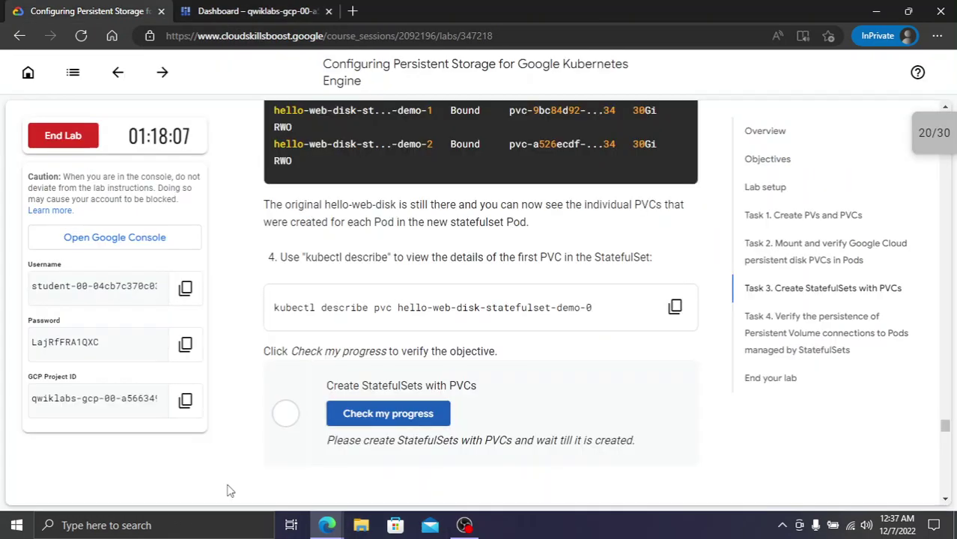
{"action": "left_click", "coordinate": [384, 413]}
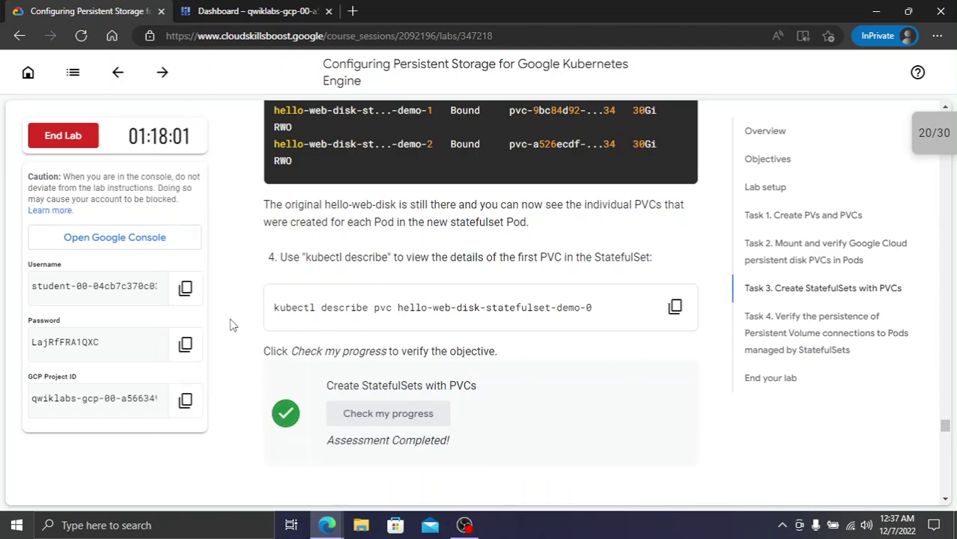
{"action": "scroll", "coordinate": [431, 387], "scroll_direction": "down", "scroll_amount": 4}
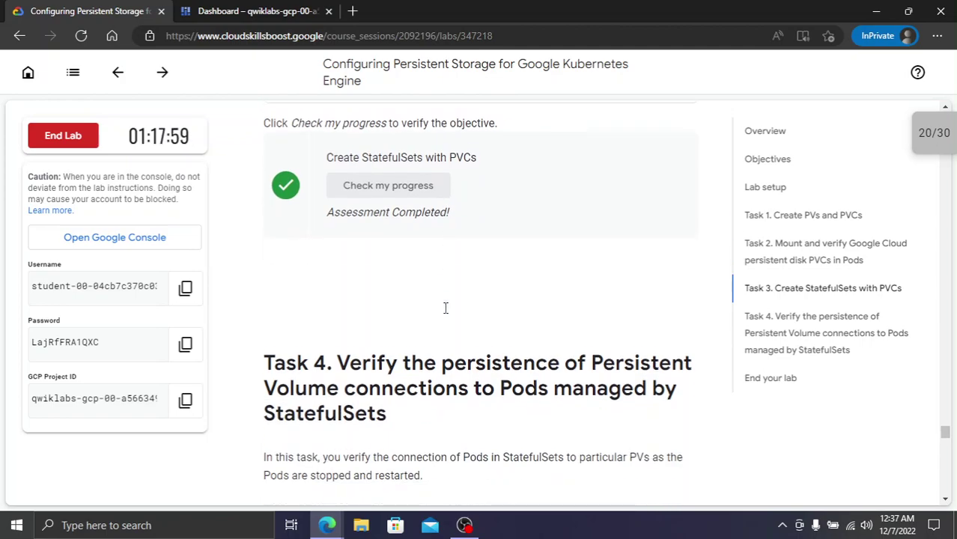
End the lab and submit a five-star rating
{"action": "scroll", "coordinate": [405, 272], "scroll_direction": "down", "scroll_amount": 2}
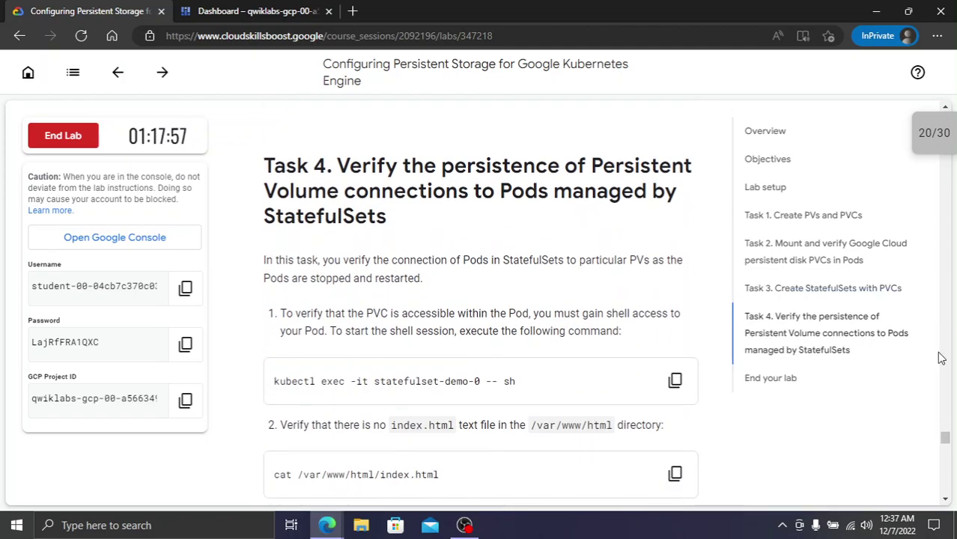
{"action": "mouse_move", "coordinate": [932, 134]}
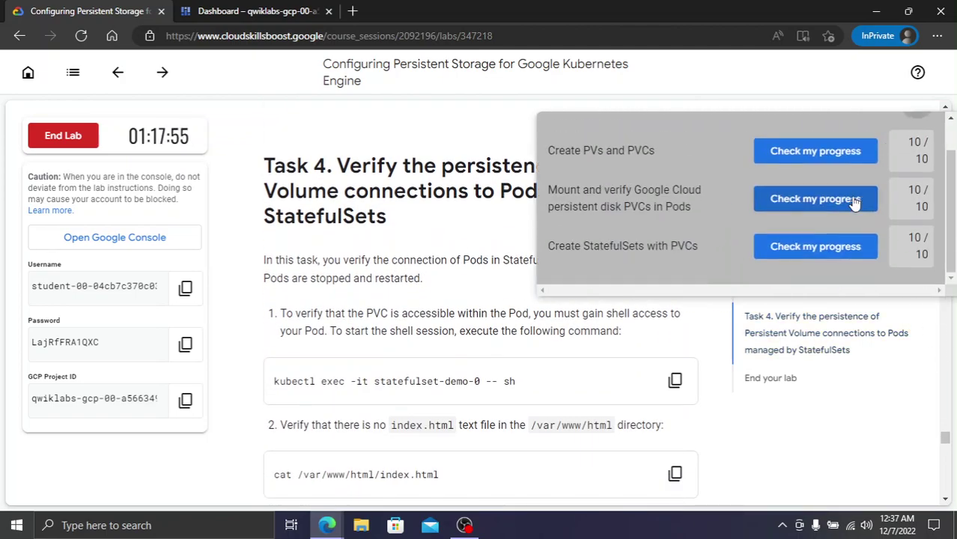
{"action": "scroll", "coordinate": [898, 179], "scroll_direction": "up", "scroll_amount": 1}
{"action": "left_click", "coordinate": [917, 138]}
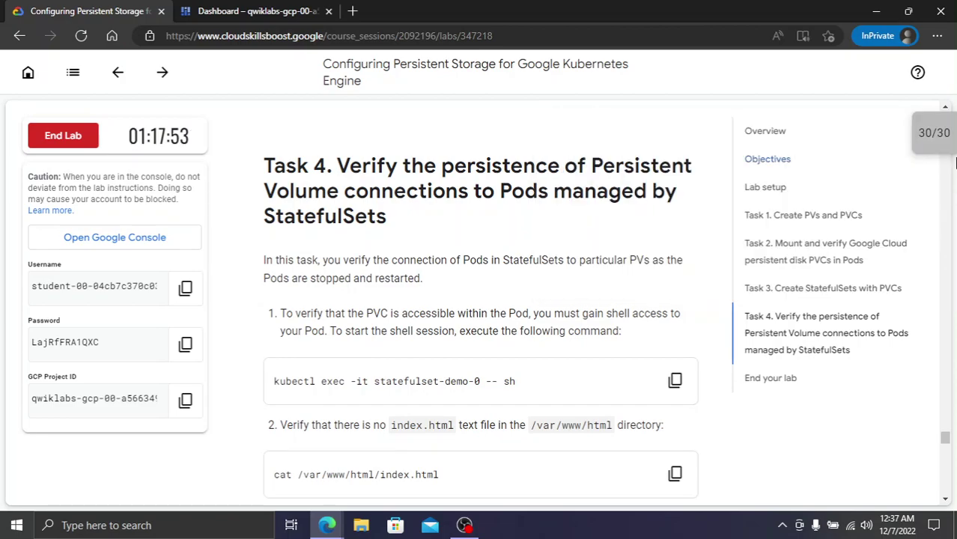
{"action": "left_click", "coordinate": [74, 131]}
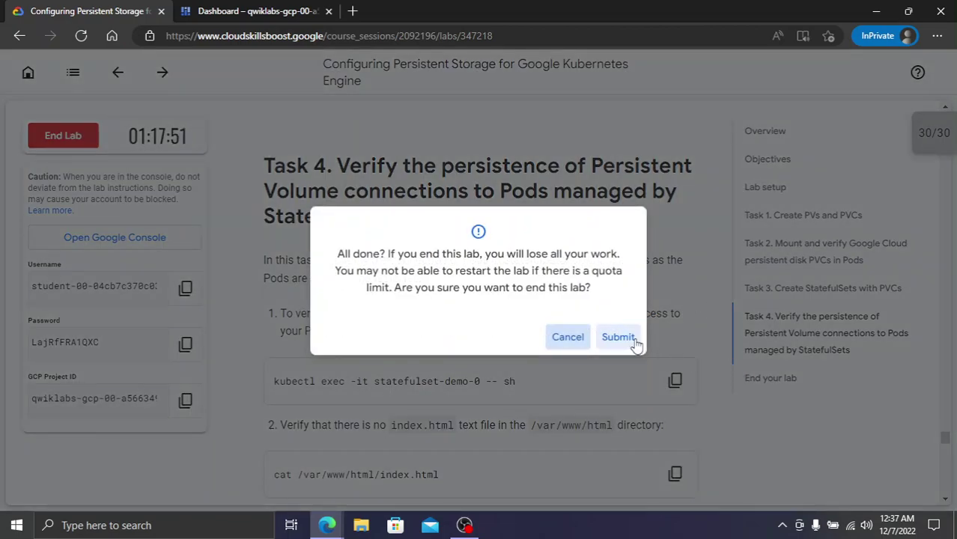
{"action": "left_click", "coordinate": [629, 341]}
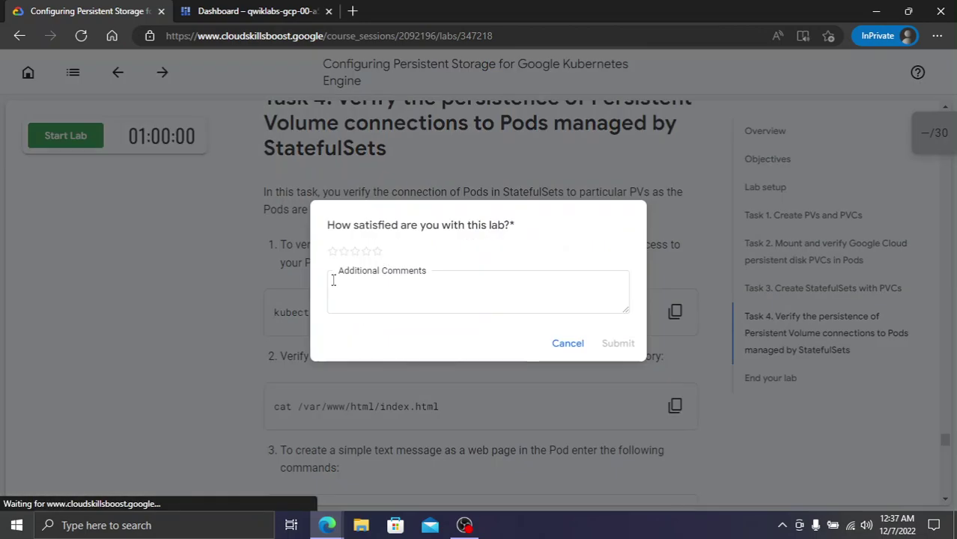
{"action": "left_click", "coordinate": [378, 251]}
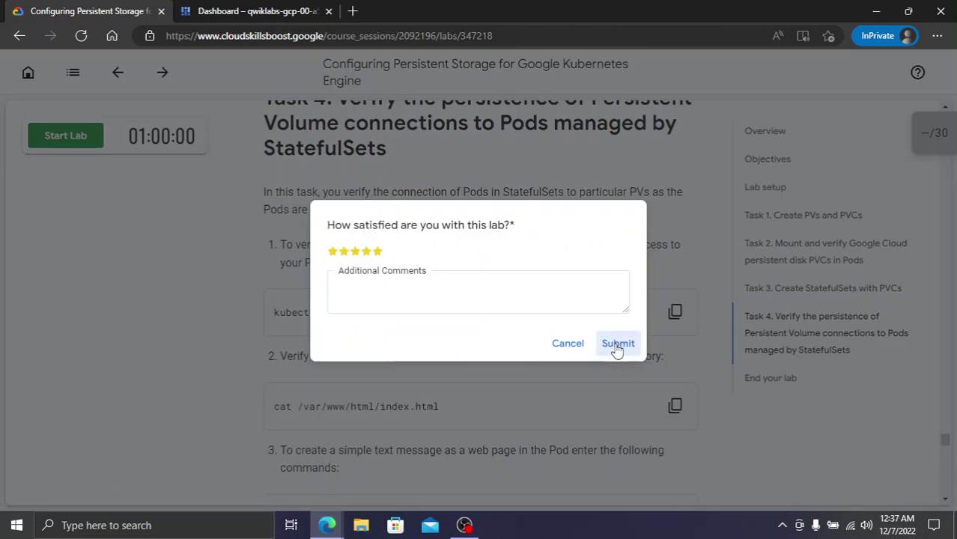
{"action": "left_click", "coordinate": [616, 349]}
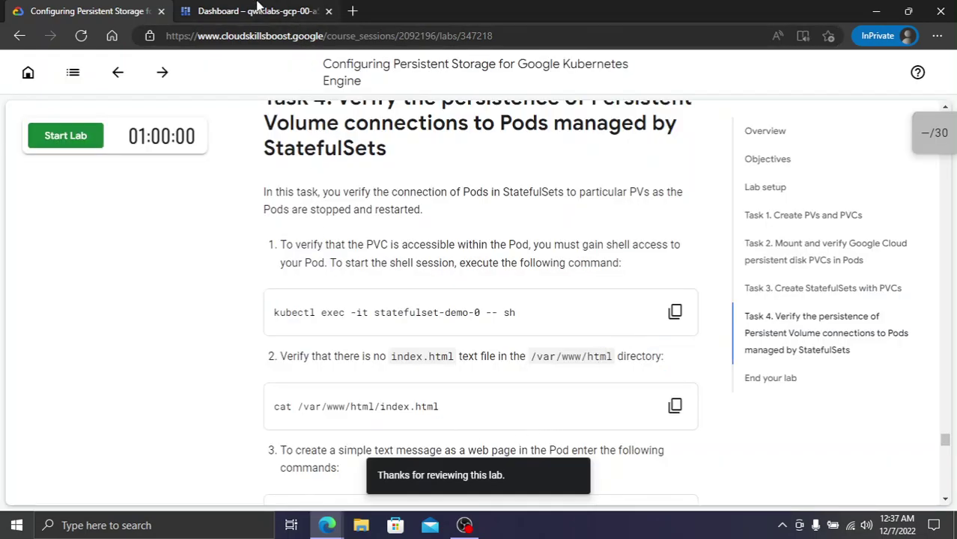
Sign the lab student account out of the Cloud console, confirming Leave
{"action": "left_click", "coordinate": [256, 10]}
{"action": "left_click", "coordinate": [930, 68]}
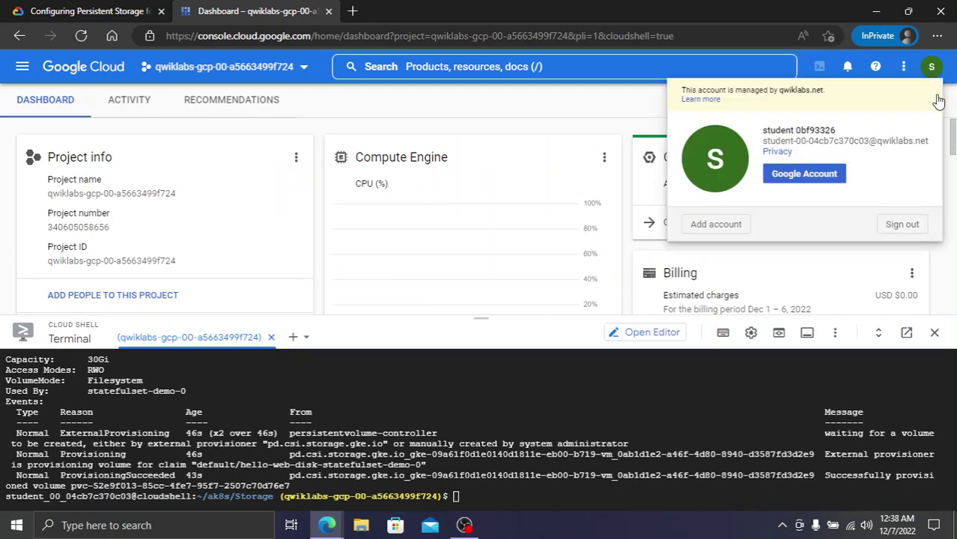
{"action": "left_click", "coordinate": [904, 236]}
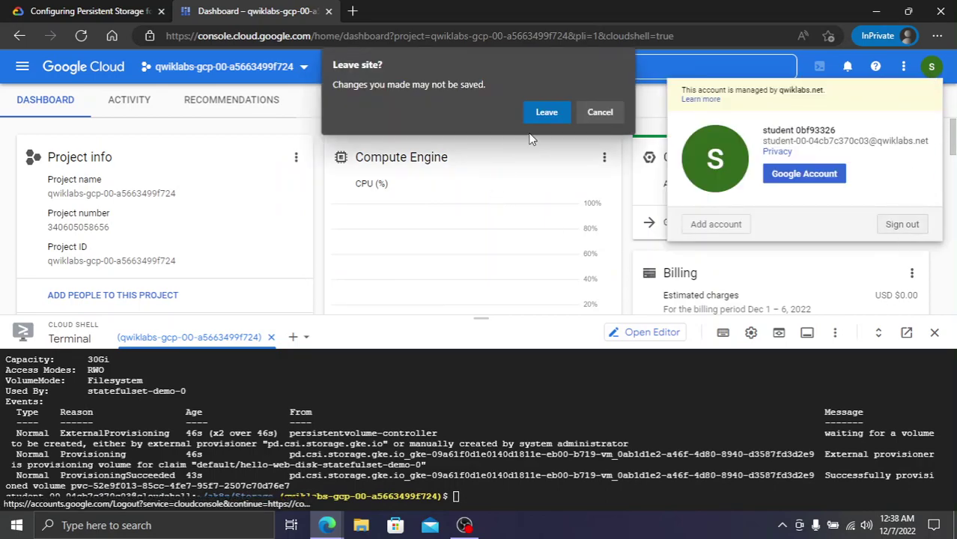
{"action": "left_click", "coordinate": [545, 112]}
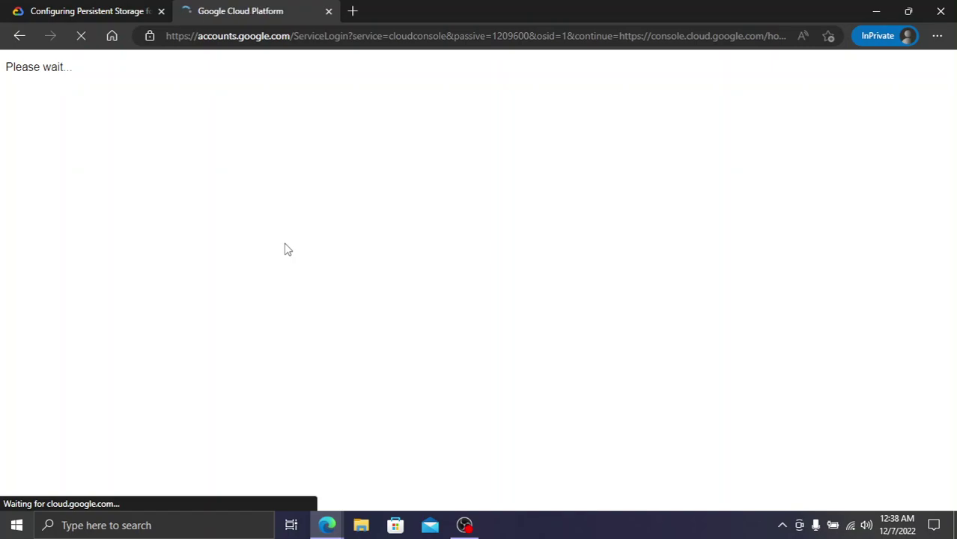
Close the console tab and expand the Introduction to Containers and Kubernetes module on the GKE course page
{"action": "key", "text": "ctrl+w"}
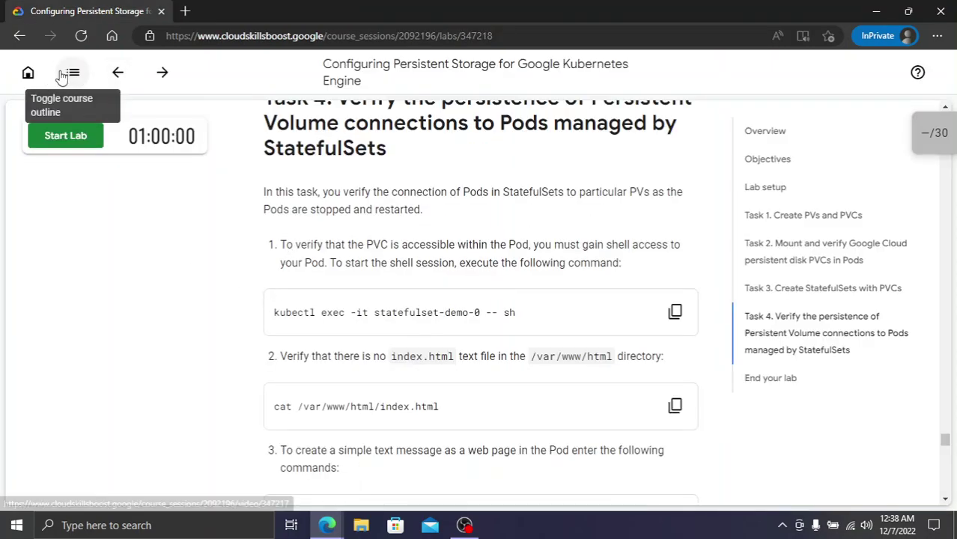
{"action": "left_click", "coordinate": [31, 76]}
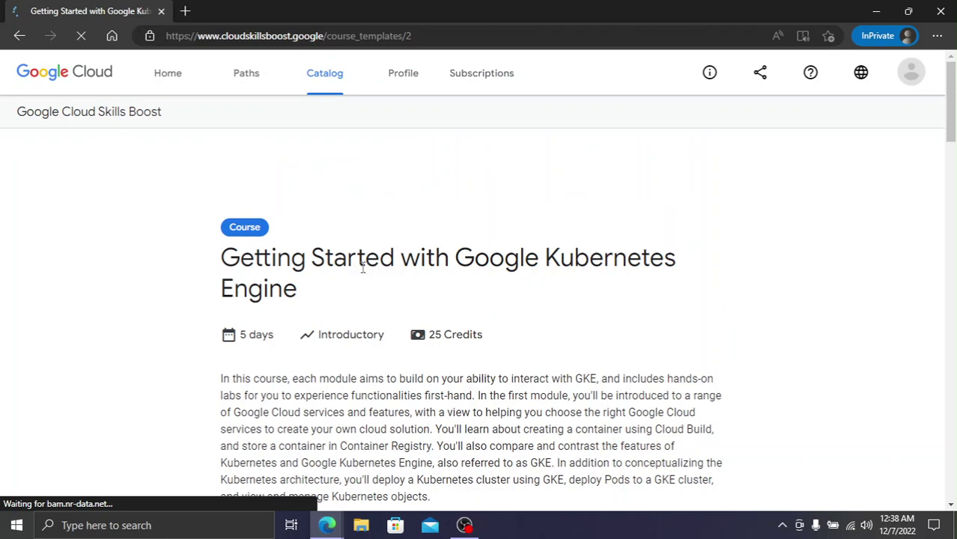
{"action": "scroll", "coordinate": [243, 261], "scroll_direction": "down", "scroll_amount": 7}
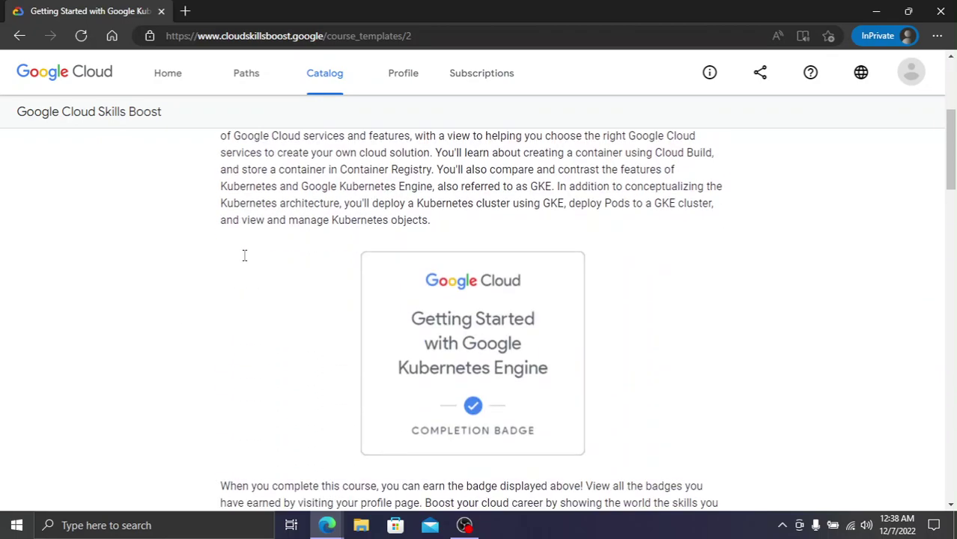
{"action": "scroll", "coordinate": [500, 341], "scroll_direction": "down", "scroll_amount": 12}
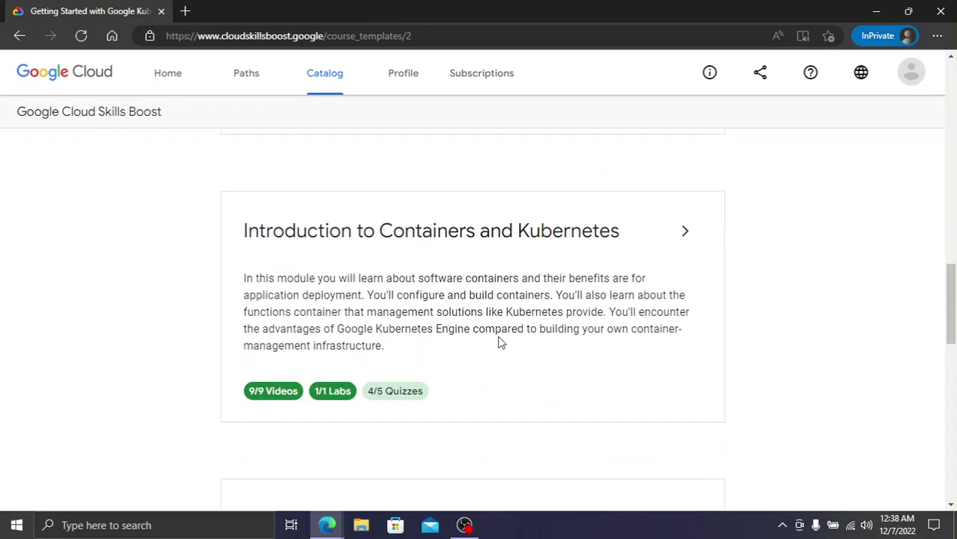
{"action": "scroll", "coordinate": [501, 342], "scroll_direction": "up", "scroll_amount": 4}
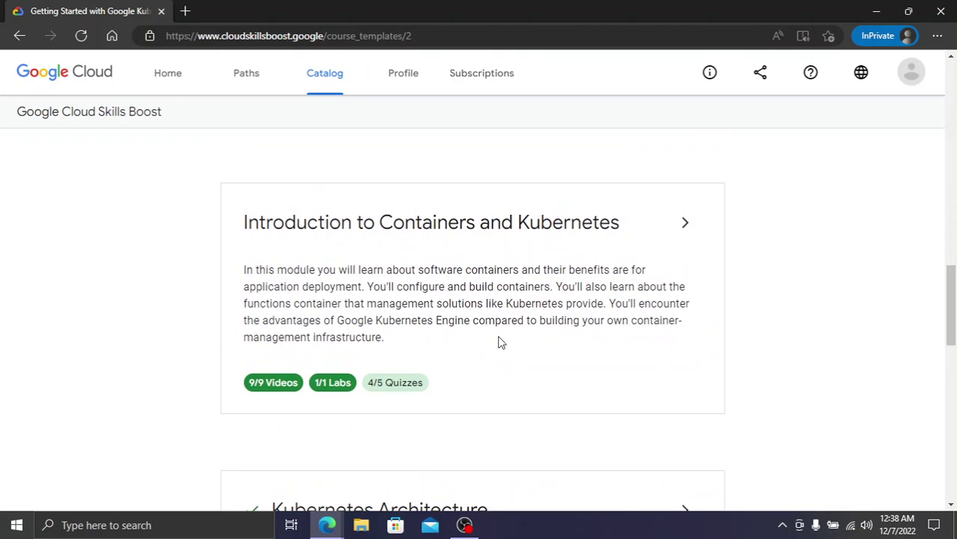
{"action": "scroll", "coordinate": [581, 307], "scroll_direction": "down", "scroll_amount": 11}
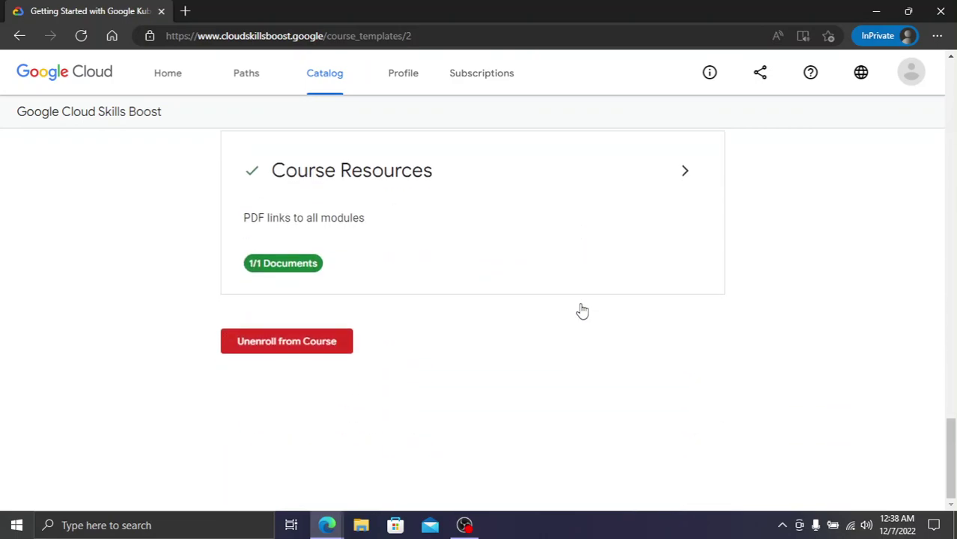
{"action": "scroll", "coordinate": [581, 310], "scroll_direction": "up", "scroll_amount": 12}
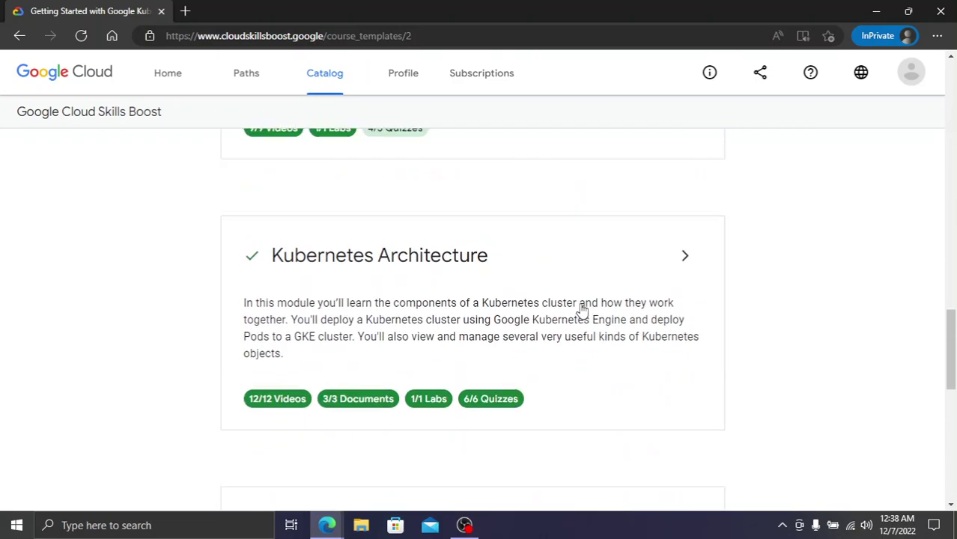
{"action": "left_click", "coordinate": [685, 249]}
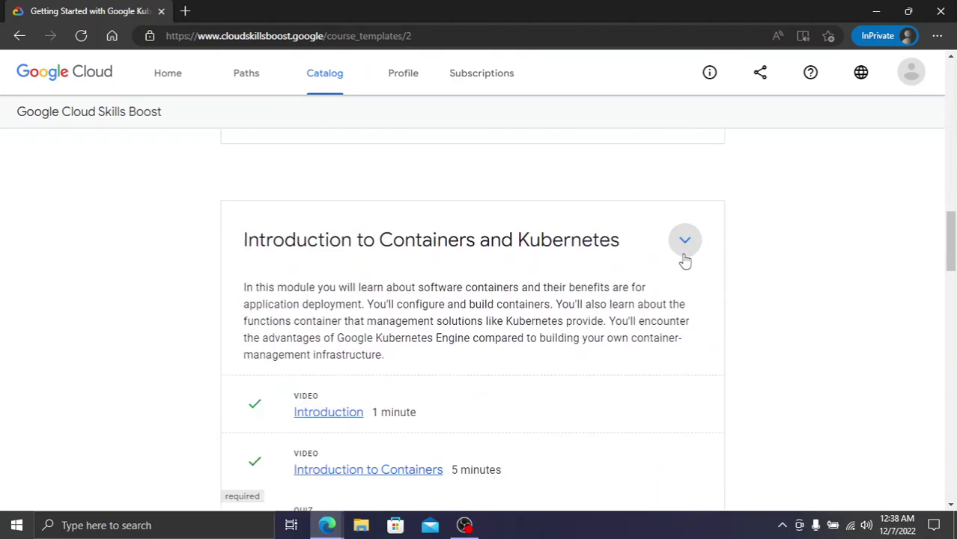
{"action": "scroll", "coordinate": [486, 283], "scroll_direction": "down", "scroll_amount": 6}
{"action": "scroll", "coordinate": [458, 290], "scroll_direction": "down", "scroll_amount": 3}
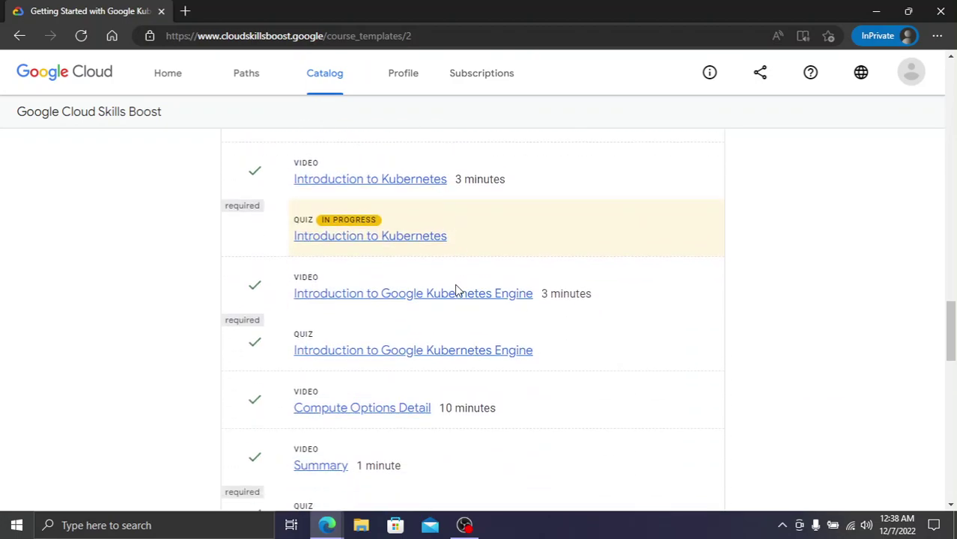
Complete the Introduction to Kubernetes quiz with a 100% score, then return to the course page
{"action": "left_click", "coordinate": [358, 236]}
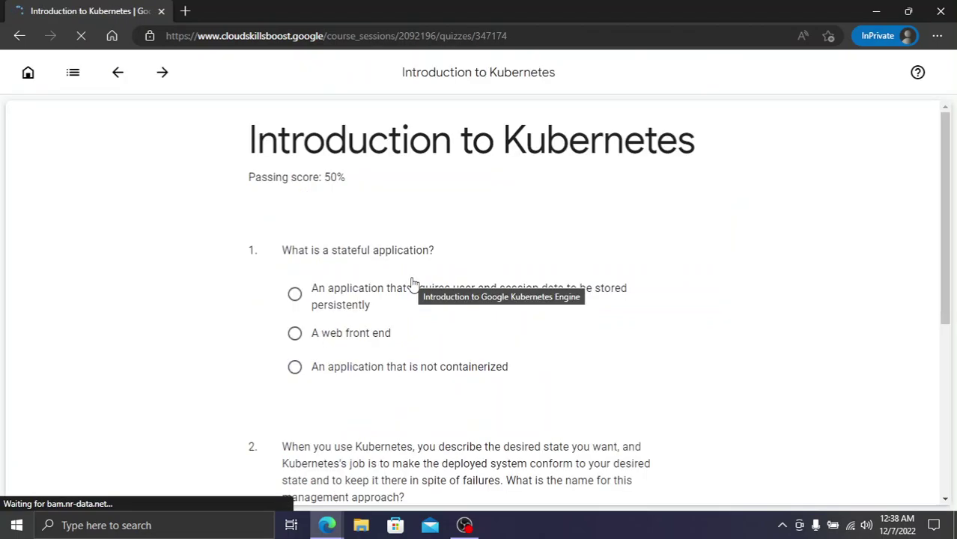
{"action": "scroll", "coordinate": [410, 285], "scroll_direction": "down", "scroll_amount": 5}
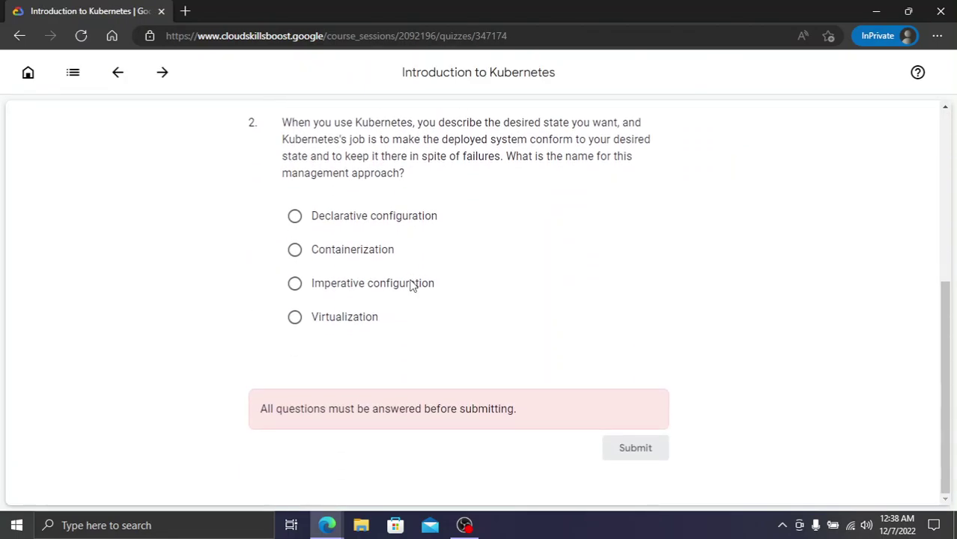
{"action": "scroll", "coordinate": [411, 285], "scroll_direction": "up", "scroll_amount": 2}
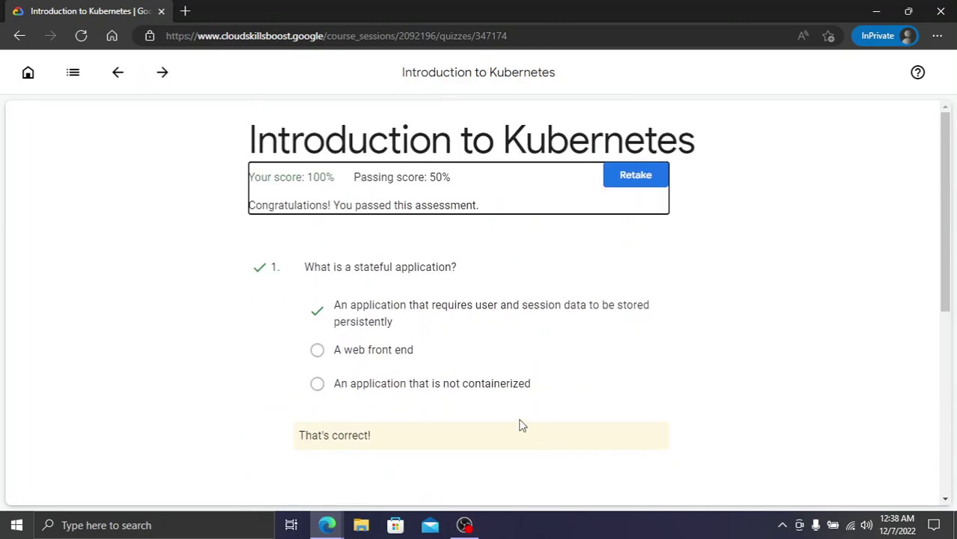
{"action": "scroll", "coordinate": [438, 341], "scroll_direction": "down", "scroll_amount": 5}
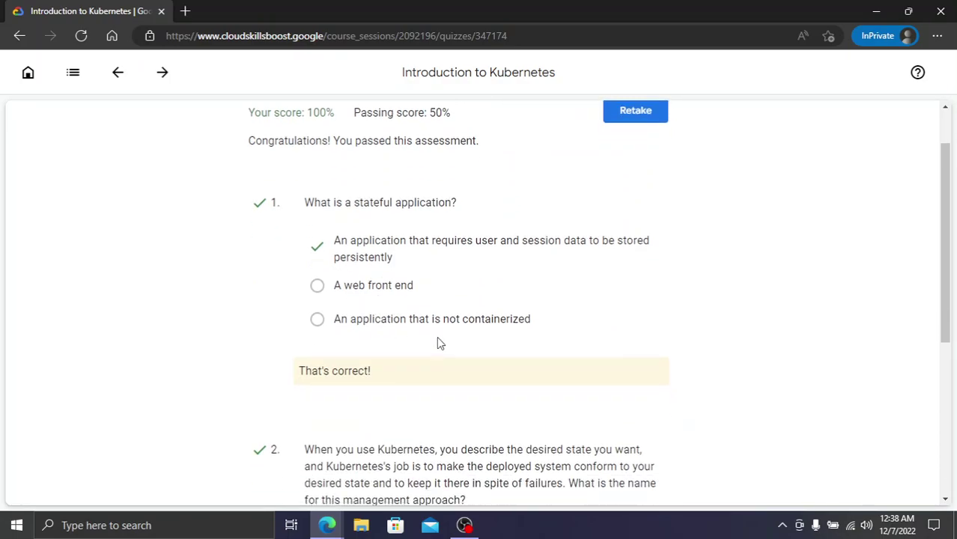
{"action": "scroll", "coordinate": [428, 305], "scroll_direction": "up", "scroll_amount": 5}
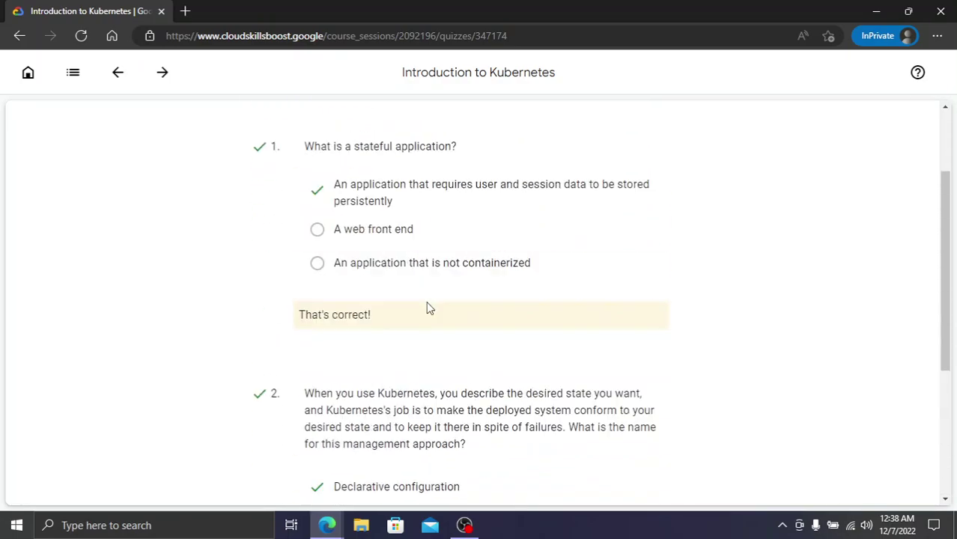
{"action": "left_click", "coordinate": [28, 72]}
Read the badge congratulations message and scroll through the completed GKE course modules
{"action": "scroll", "coordinate": [209, 267], "scroll_direction": "down", "scroll_amount": 5}
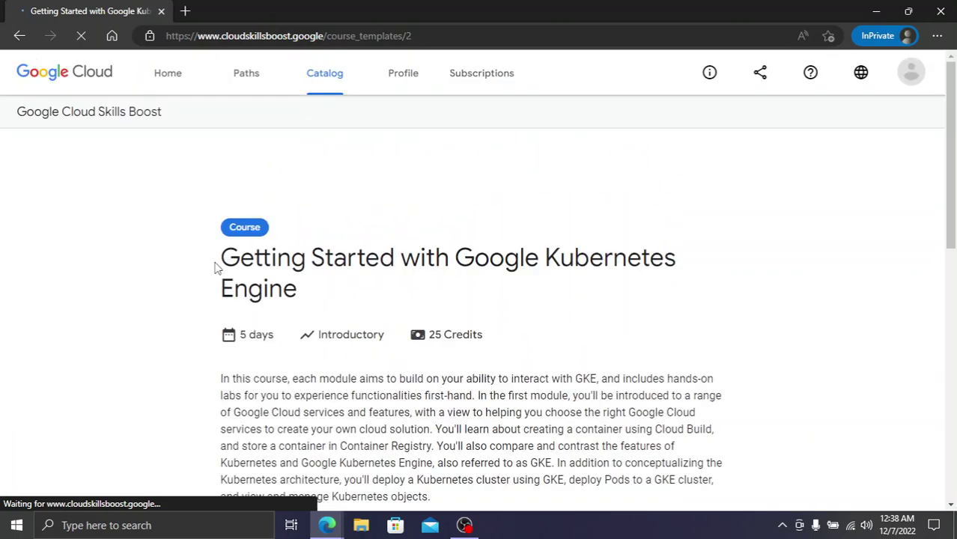
{"action": "scroll", "coordinate": [214, 267], "scroll_direction": "down", "scroll_amount": 10}
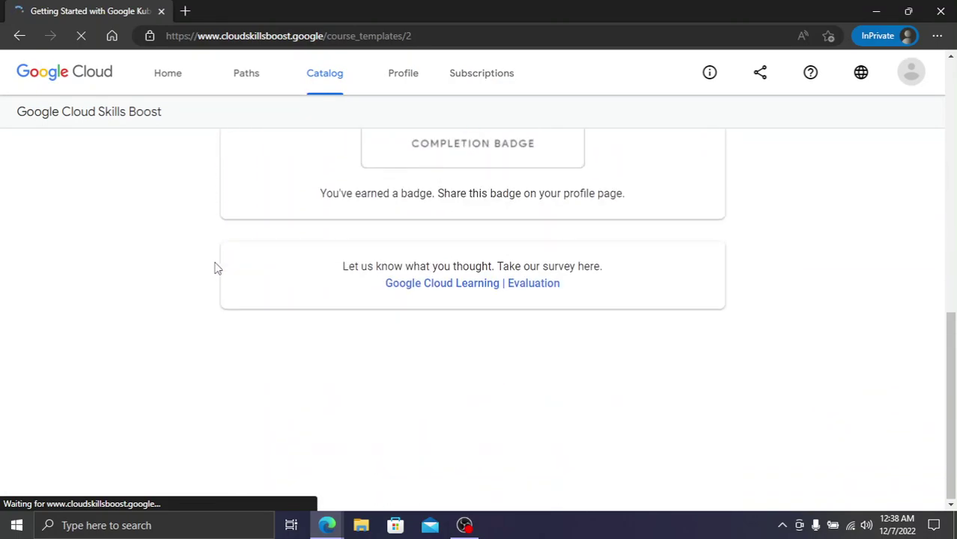
{"action": "scroll", "coordinate": [237, 278], "scroll_direction": "up", "scroll_amount": 3}
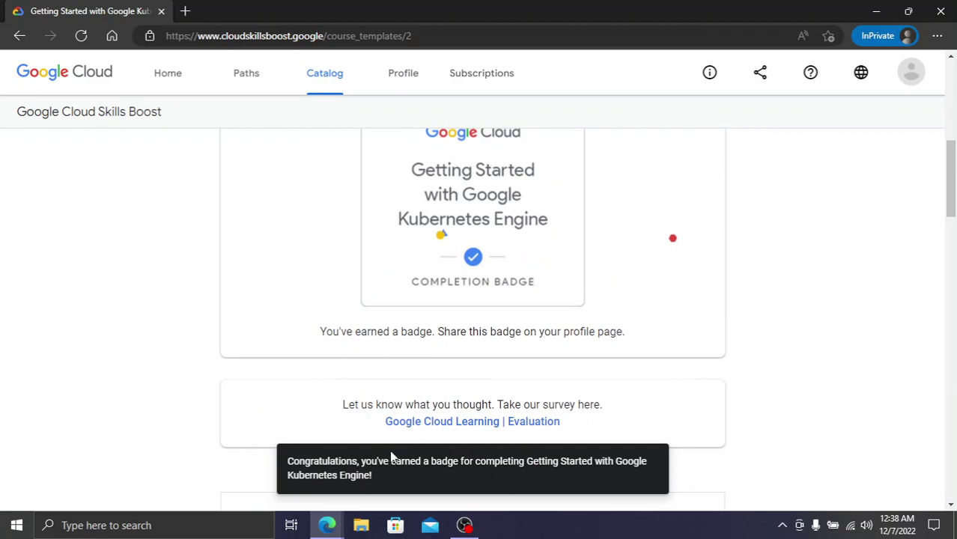
{"action": "left_click_drag", "start_coordinate": [289, 463], "coordinate": [621, 463]}
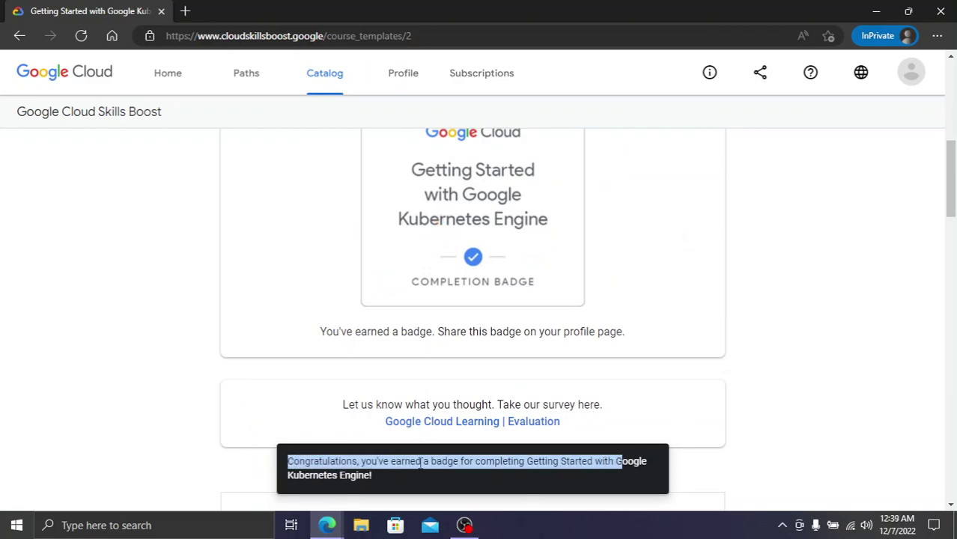
{"action": "left_click", "coordinate": [637, 456]}
{"action": "scroll", "coordinate": [817, 367], "scroll_direction": "up", "scroll_amount": 5}
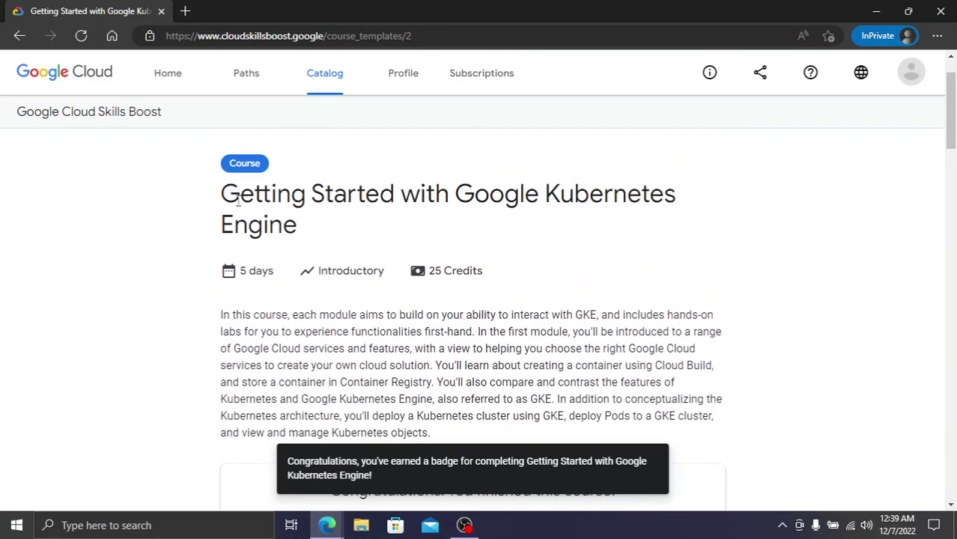
{"action": "scroll", "coordinate": [402, 255], "scroll_direction": "down", "scroll_amount": 10}
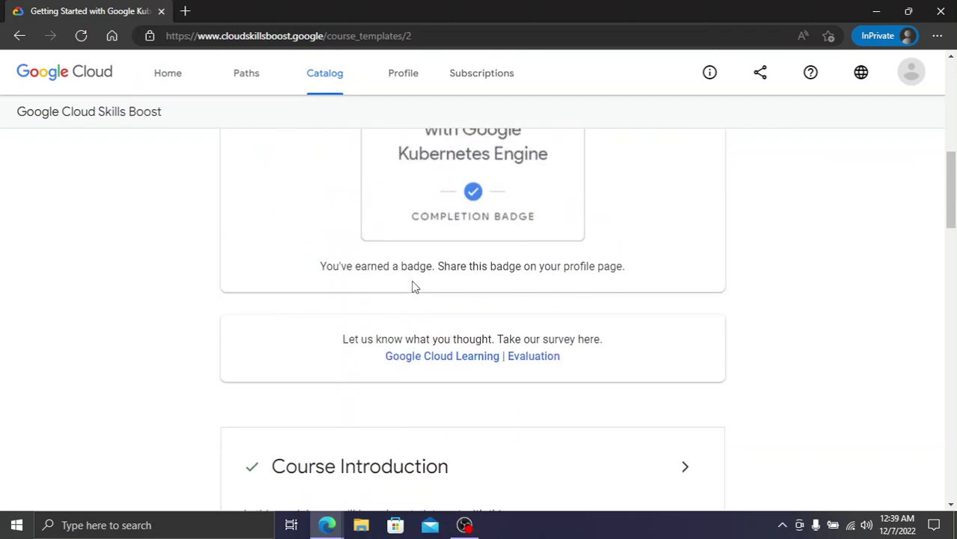
{"action": "scroll", "coordinate": [359, 315], "scroll_direction": "down", "scroll_amount": 3}
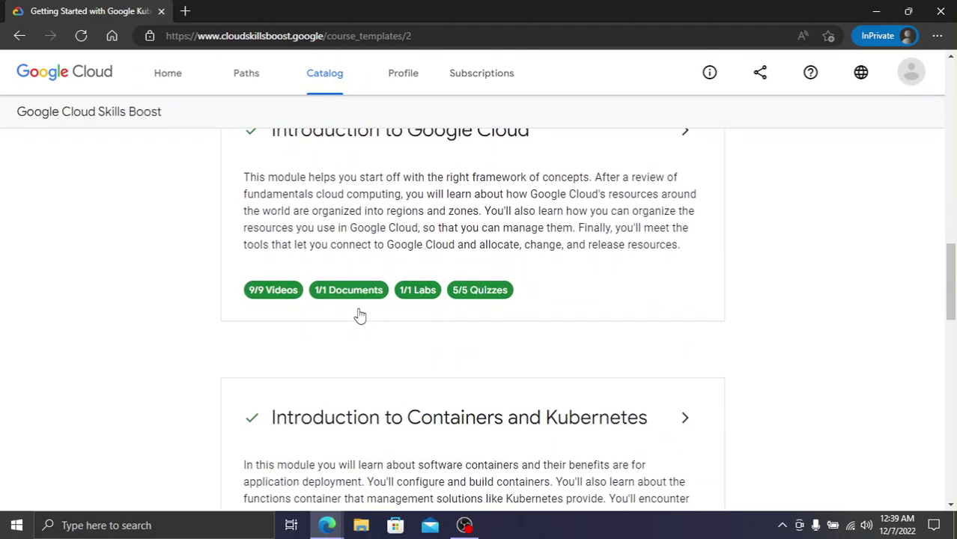
{"action": "scroll", "coordinate": [361, 304], "scroll_direction": "down", "scroll_amount": 15}
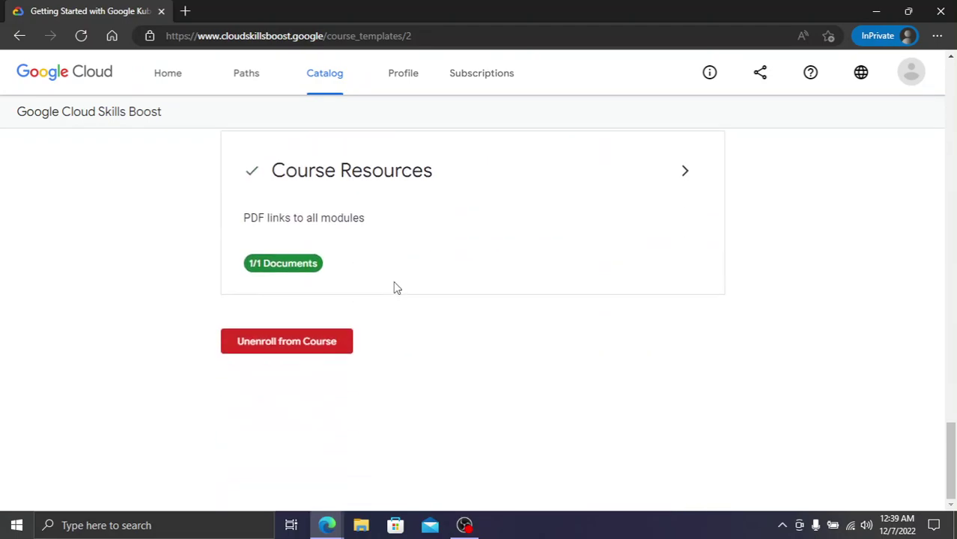
{"action": "scroll", "coordinate": [395, 286], "scroll_direction": "up", "scroll_amount": 6}
{"action": "scroll", "coordinate": [411, 288], "scroll_direction": "up", "scroll_amount": 15}
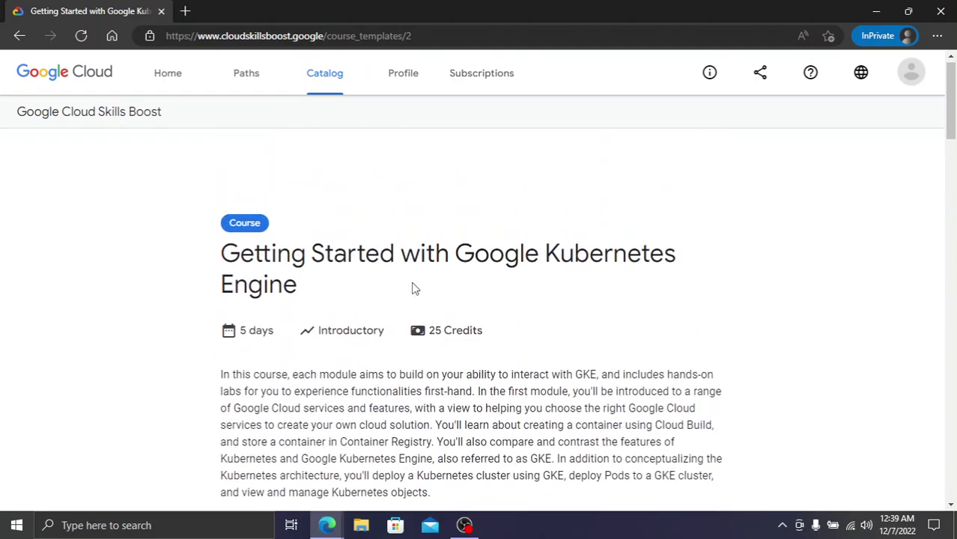
Open the public profile and highlight the Dec 6, 2022 earned date under the Kubernetes badge
{"action": "left_click", "coordinate": [910, 75]}
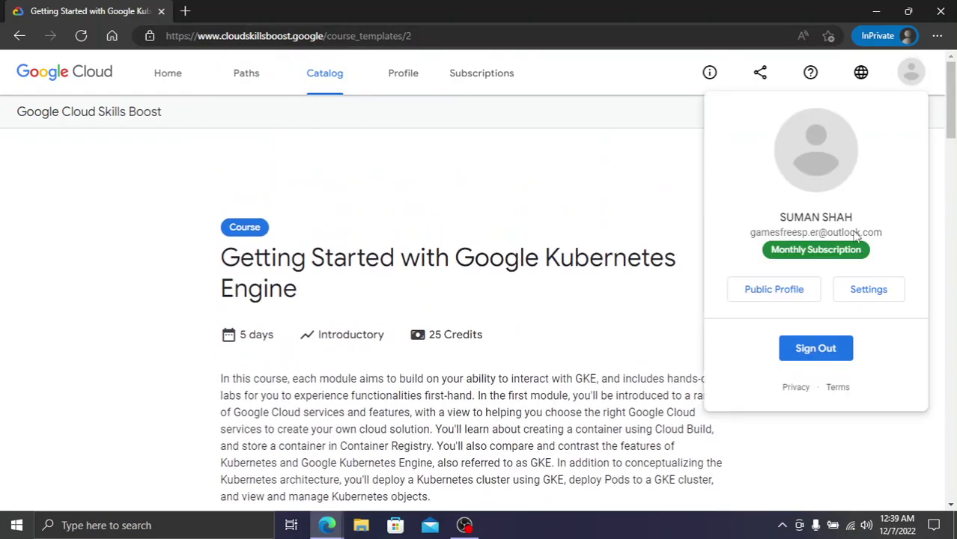
{"action": "left_click", "coordinate": [792, 289]}
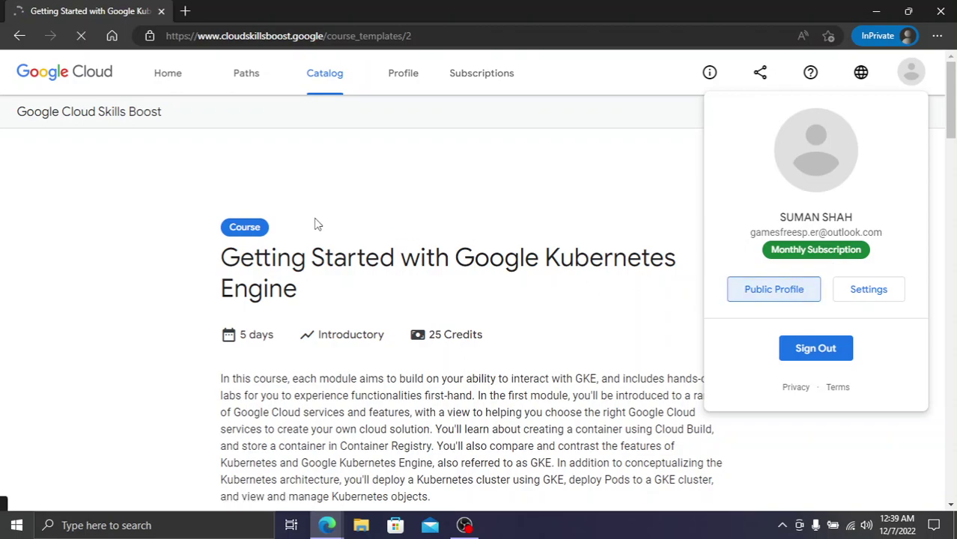
{"action": "scroll", "coordinate": [257, 261], "scroll_direction": "down", "scroll_amount": 5}
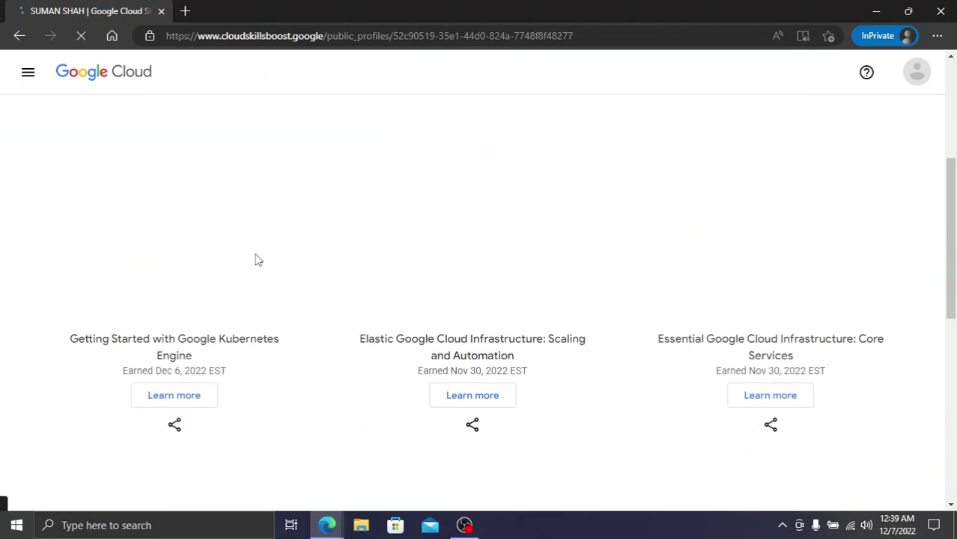
{"action": "left_click_drag", "start_coordinate": [123, 371], "coordinate": [174, 370]}
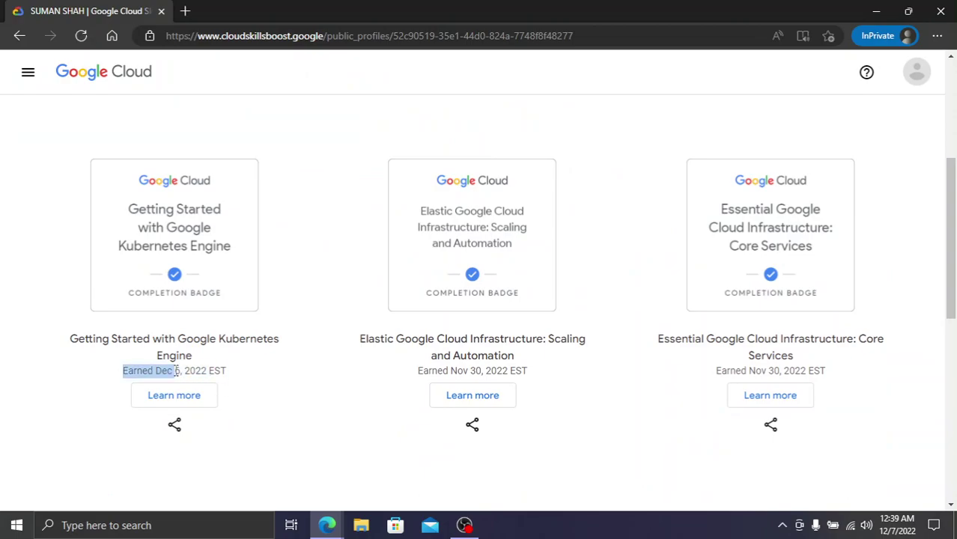
{"action": "left_click", "coordinate": [180, 367]}
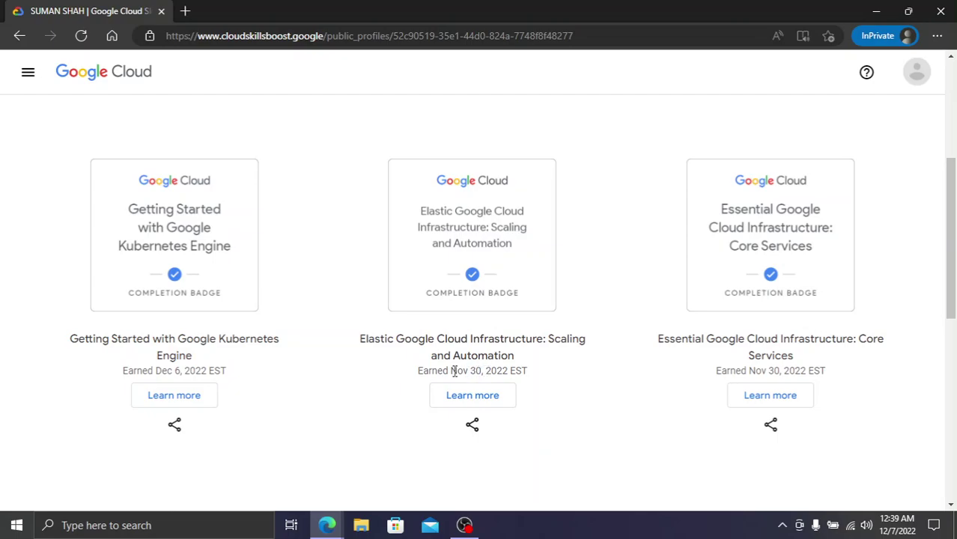
{"action": "left_click_drag", "start_coordinate": [180, 366], "coordinate": [158, 367]}
{"action": "scroll", "coordinate": [391, 387], "scroll_direction": "down", "scroll_amount": 6}
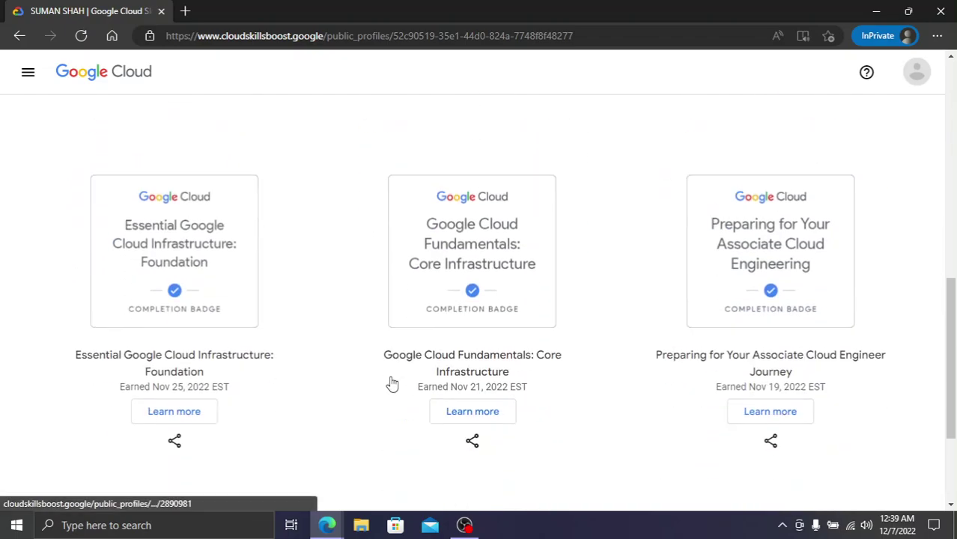
{"action": "scroll", "coordinate": [391, 382], "scroll_direction": "up", "scroll_amount": 6}
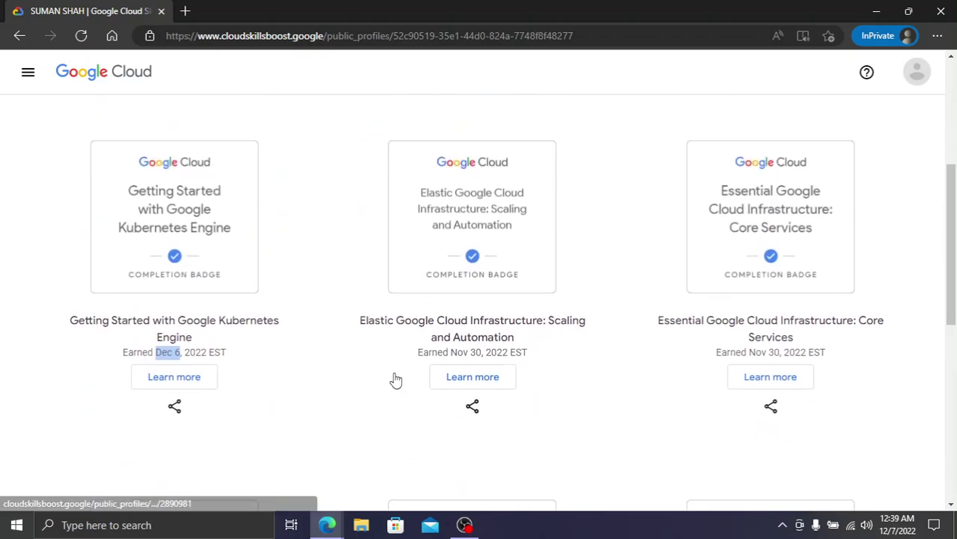
{"action": "scroll", "coordinate": [431, 346], "scroll_direction": "down", "scroll_amount": 4}
{"action": "scroll", "coordinate": [446, 369], "scroll_direction": "up", "scroll_amount": 7}
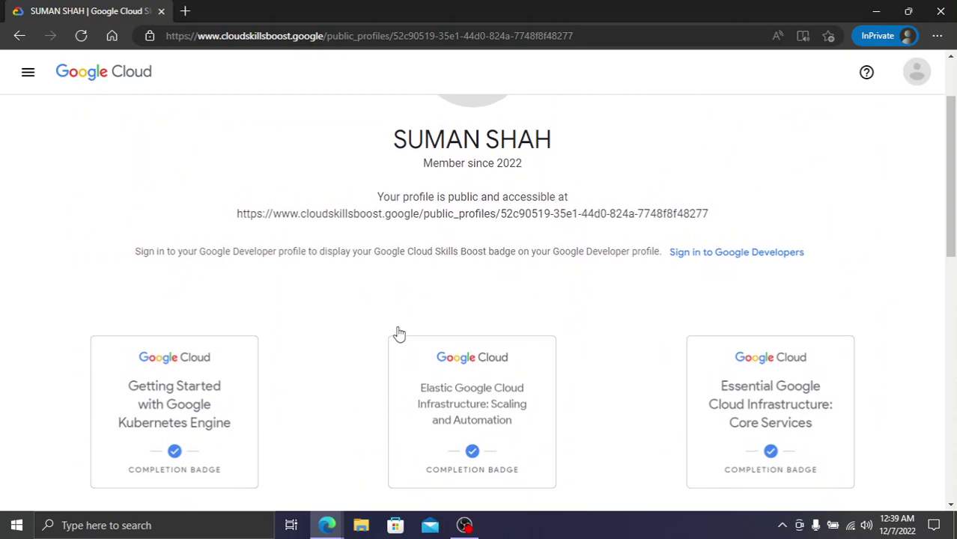
Go from Home to Paths to the Cloud Engineer Learning Path and scroll its 13 activities
{"action": "left_click", "coordinate": [28, 72]}
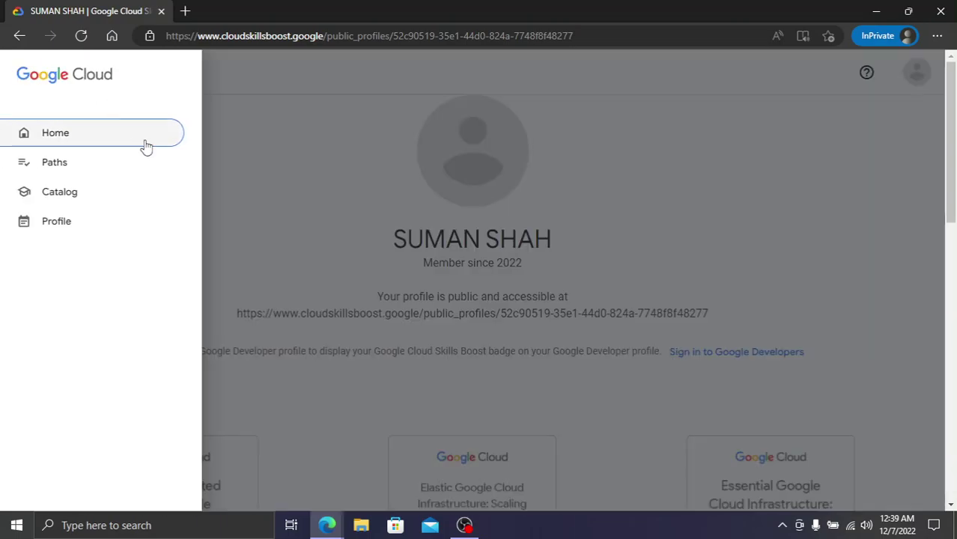
{"action": "left_click", "coordinate": [87, 142]}
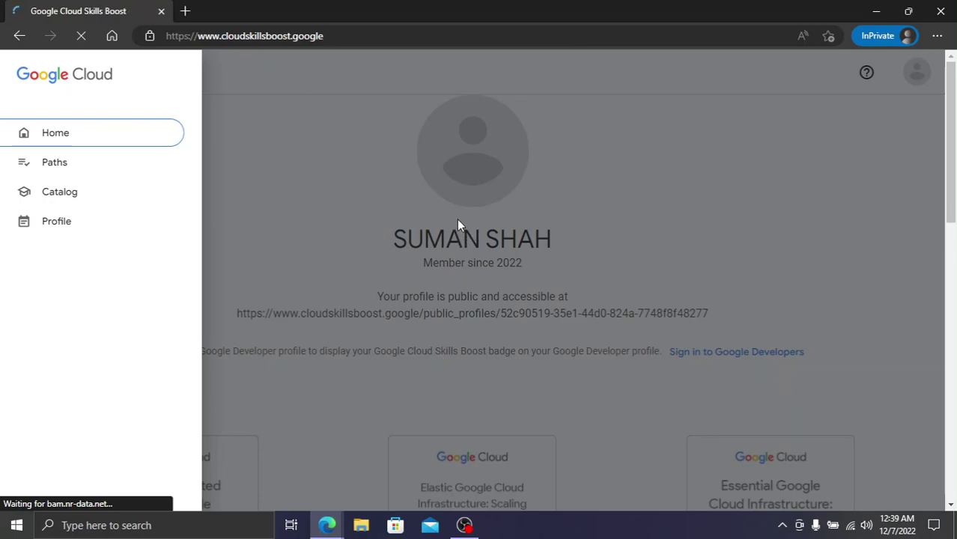
{"action": "scroll", "coordinate": [423, 211], "scroll_direction": "down", "scroll_amount": 3}
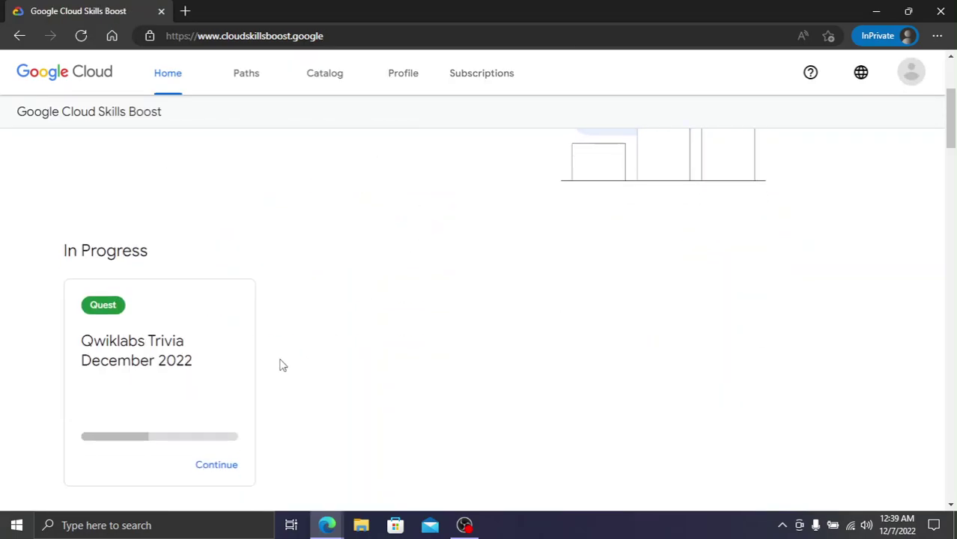
{"action": "scroll", "coordinate": [299, 370], "scroll_direction": "up", "scroll_amount": 3}
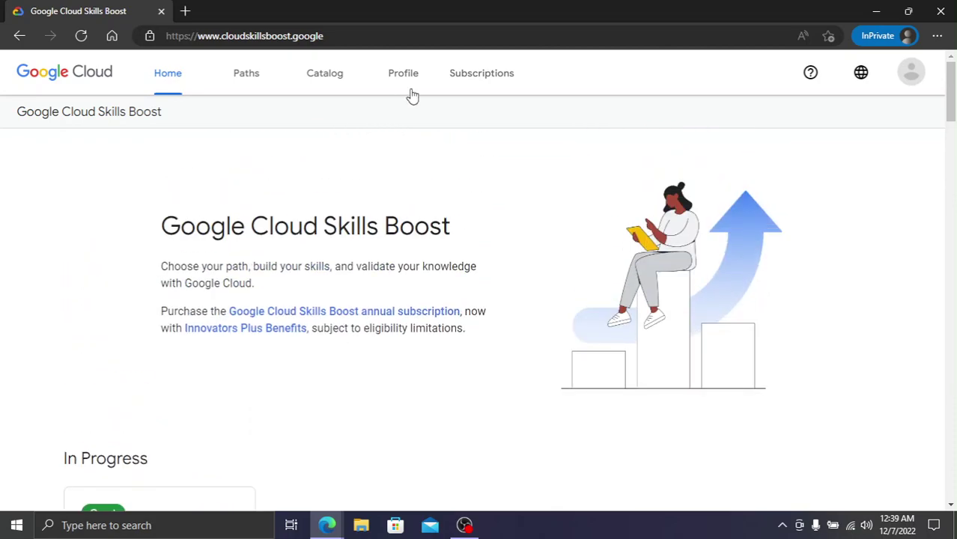
{"action": "left_click", "coordinate": [247, 73]}
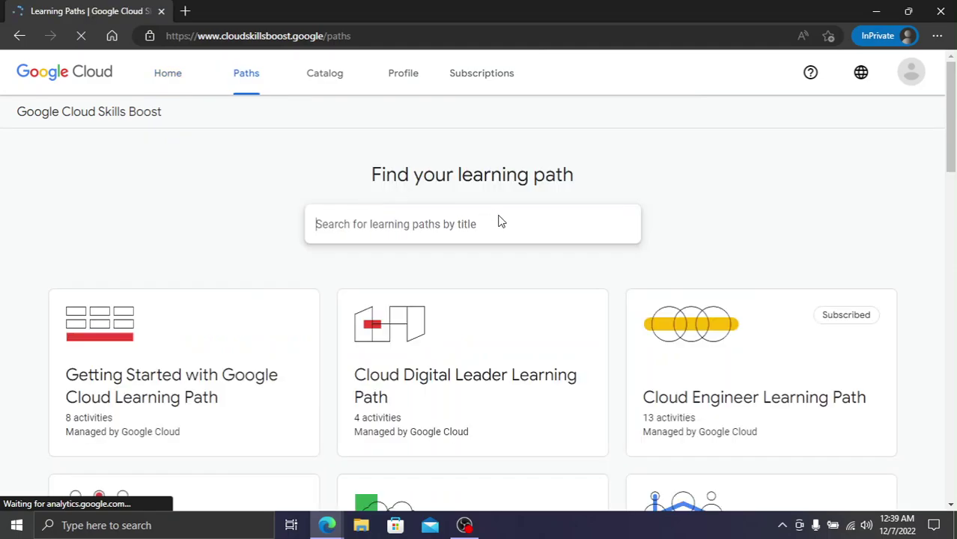
{"action": "left_click", "coordinate": [751, 341]}
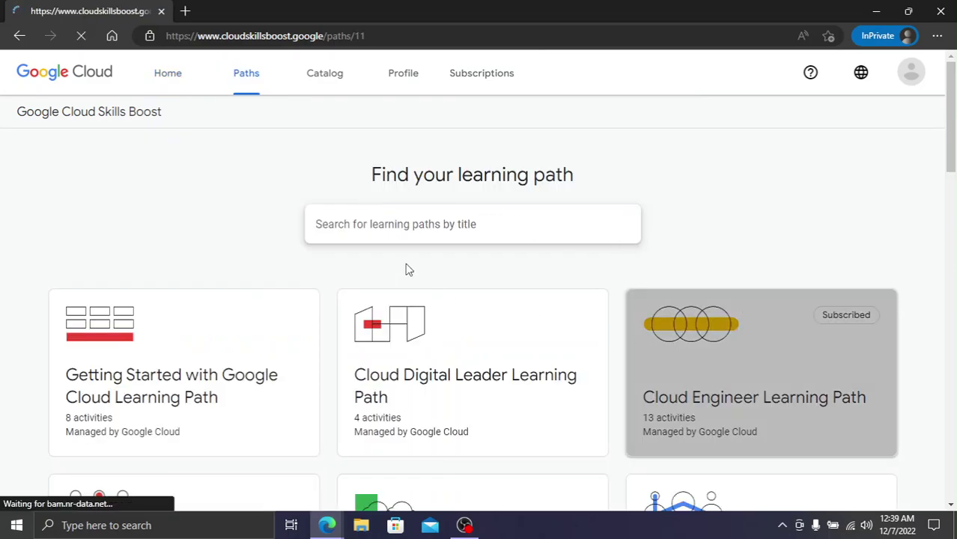
{"action": "scroll", "coordinate": [341, 235], "scroll_direction": "down", "scroll_amount": 5}
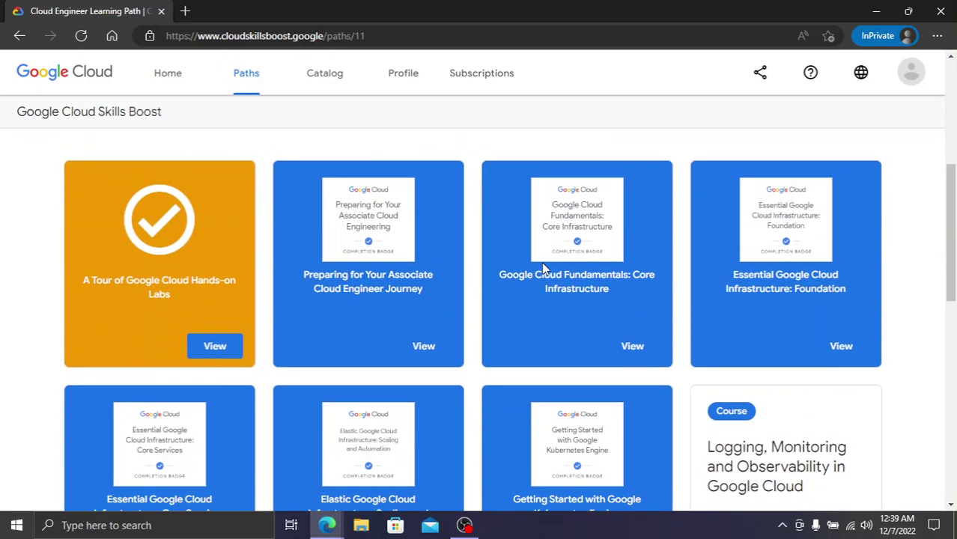
{"action": "scroll", "coordinate": [544, 268], "scroll_direction": "down", "scroll_amount": 4}
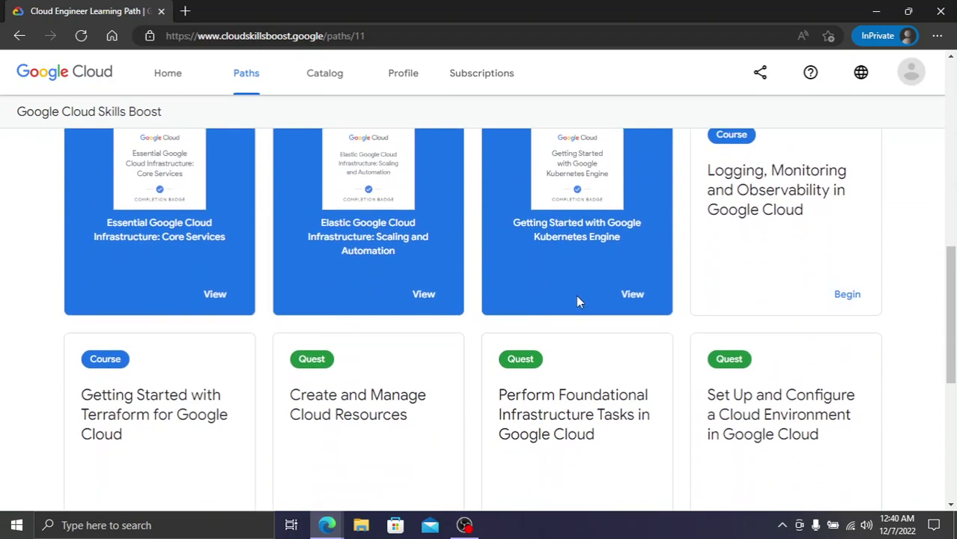
{"action": "scroll", "coordinate": [741, 229], "scroll_direction": "up", "scroll_amount": 1}
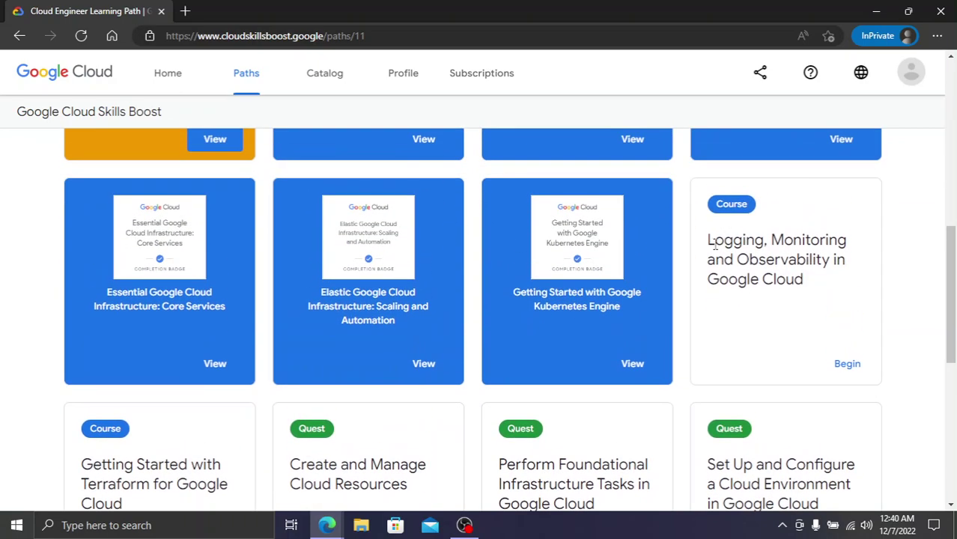
{"action": "scroll", "coordinate": [441, 425], "scroll_direction": "down", "scroll_amount": 1}
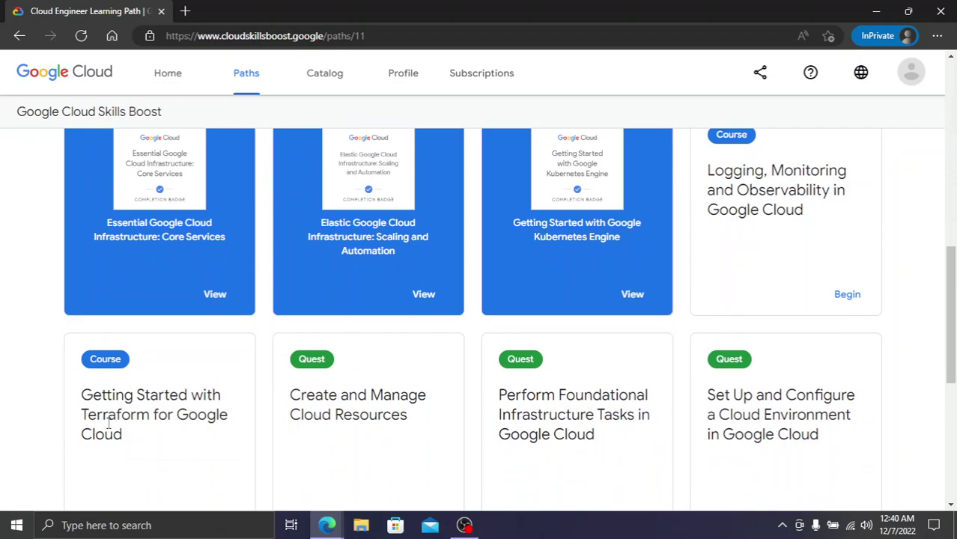
{"action": "scroll", "coordinate": [778, 259], "scroll_direction": "down", "scroll_amount": 1}
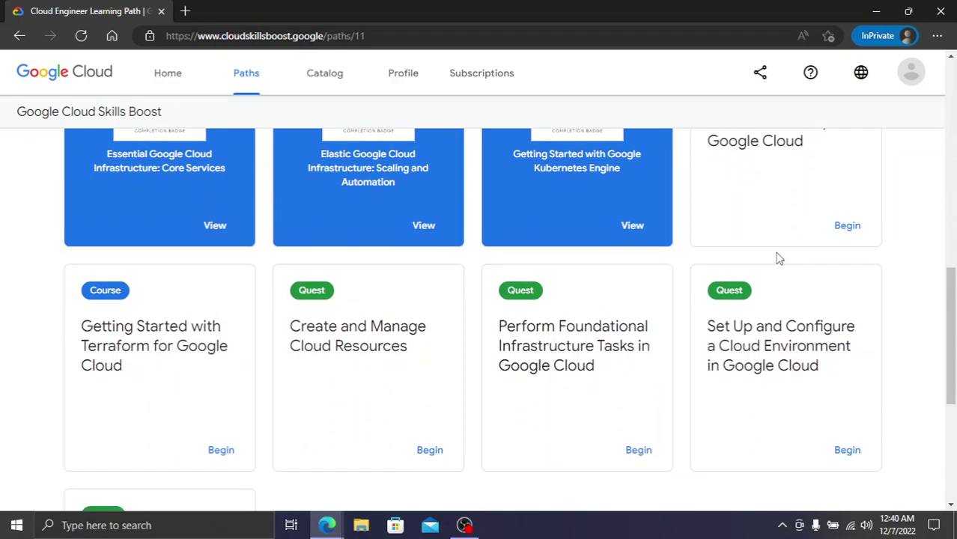
Preview the Create and Manage Cloud Resources quest (5 hours, Introductory, 6 Credits), then go back
{"action": "left_click", "coordinate": [434, 448]}
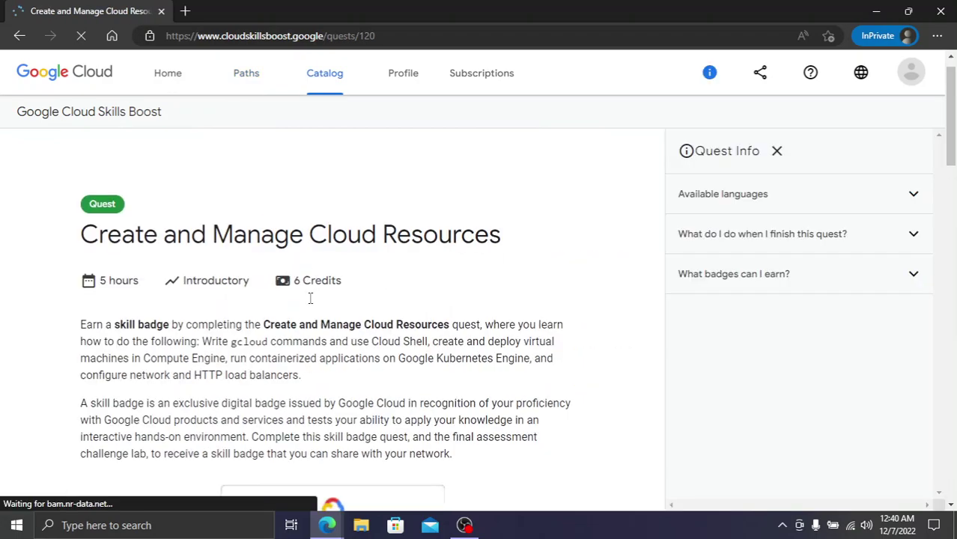
{"action": "scroll", "coordinate": [309, 299], "scroll_direction": "down", "scroll_amount": 5}
{"action": "scroll", "coordinate": [247, 307], "scroll_direction": "down", "scroll_amount": 13}
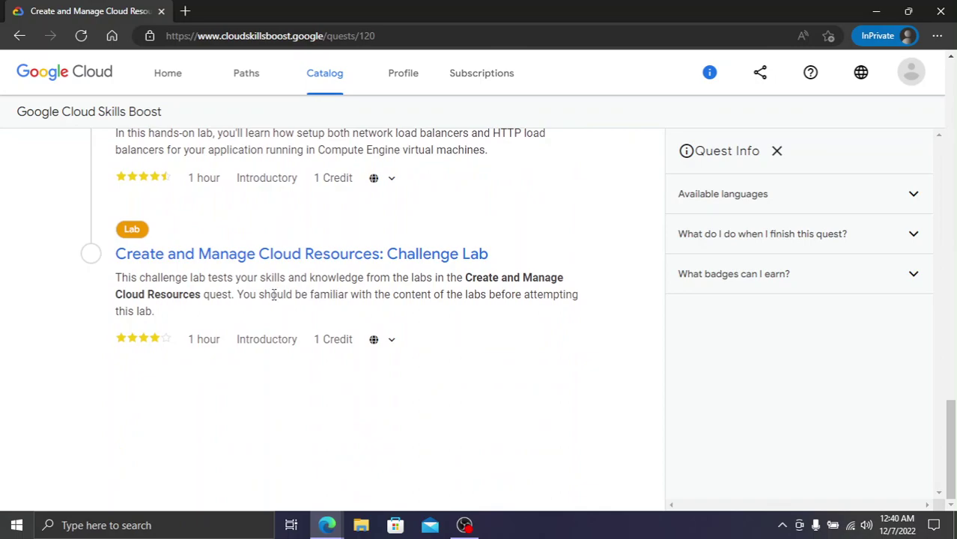
{"action": "scroll", "coordinate": [273, 299], "scroll_direction": "up", "scroll_amount": 10}
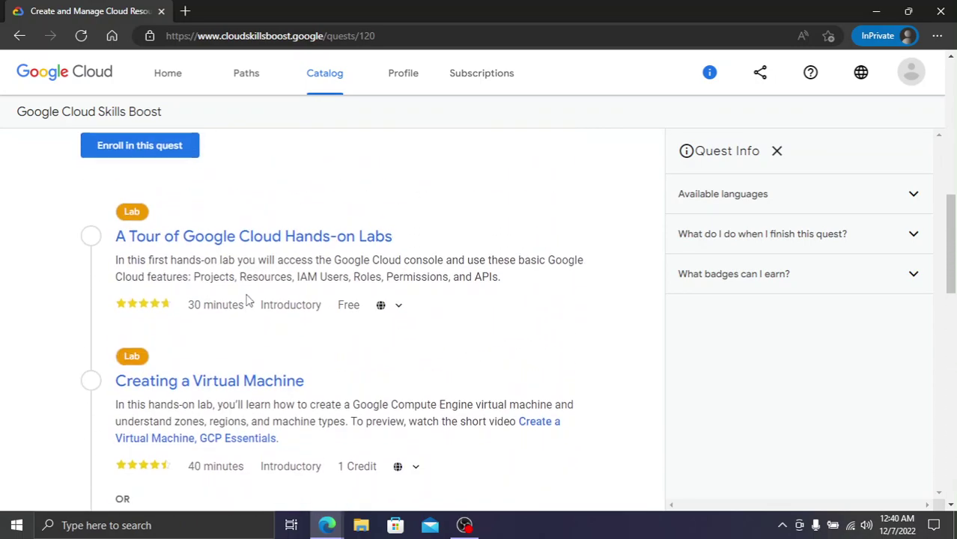
{"action": "scroll", "coordinate": [251, 306], "scroll_direction": "up", "scroll_amount": 5}
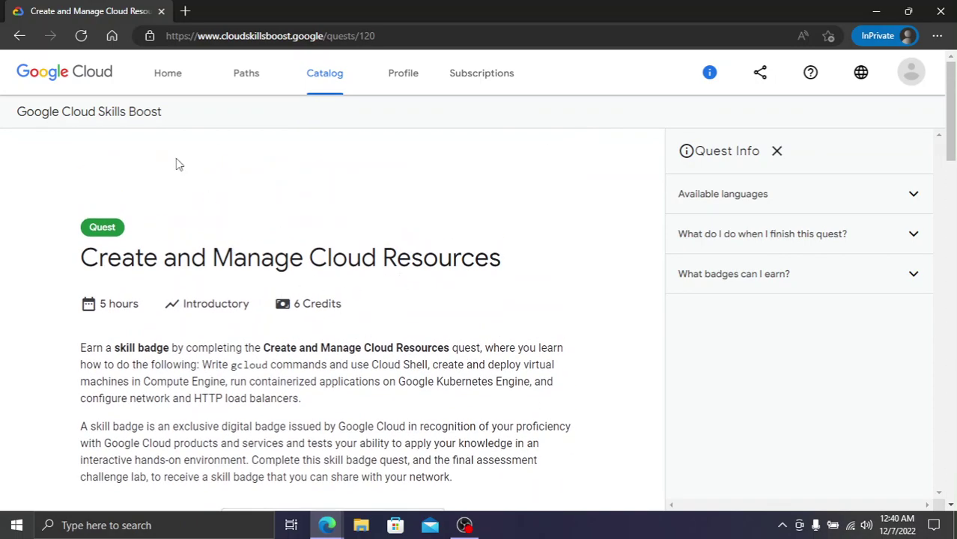
{"action": "left_click", "coordinate": [19, 36]}
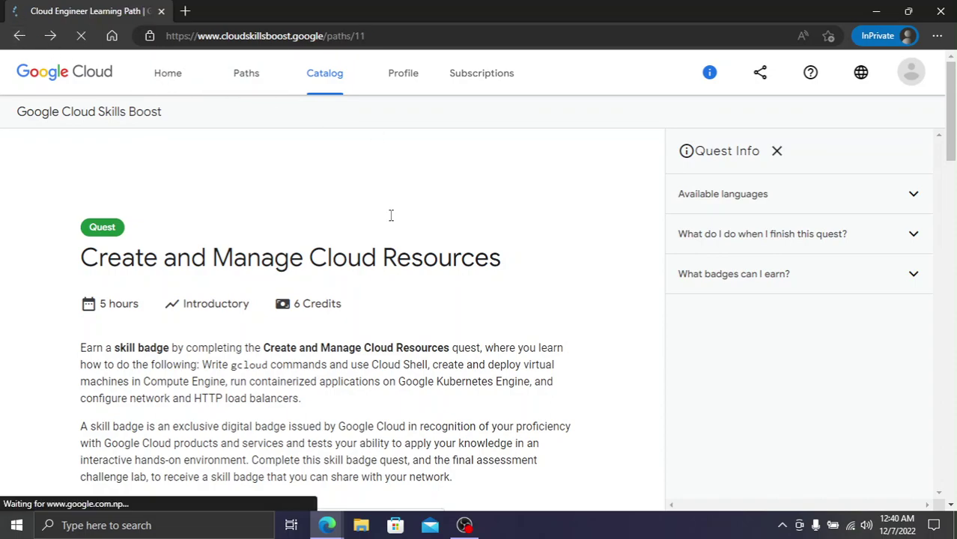
Scroll the Cloud Engineer Learning Path down to the Automating Infrastructure with Terraform quest and footer
{"action": "scroll", "coordinate": [516, 332], "scroll_direction": "up", "scroll_amount": 3}
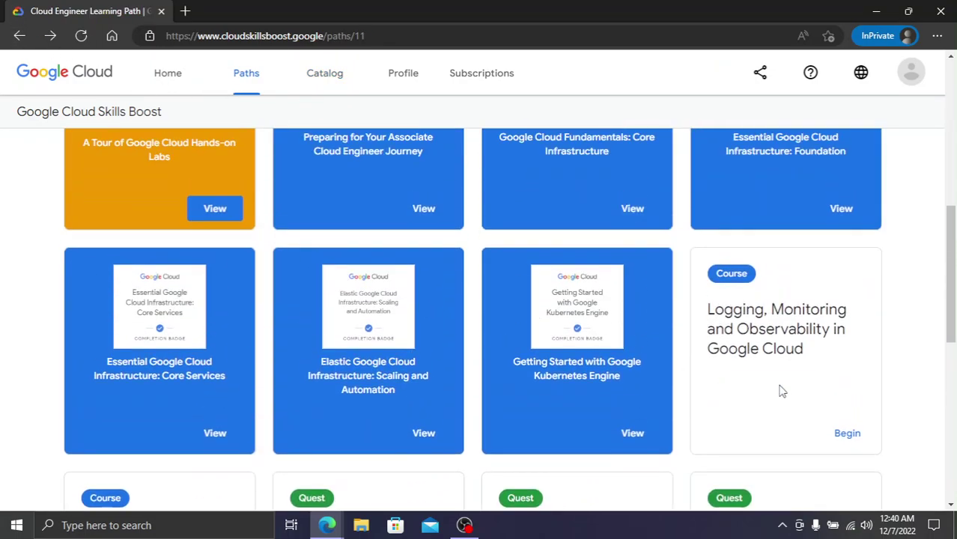
{"action": "scroll", "coordinate": [773, 347], "scroll_direction": "down", "scroll_amount": 2}
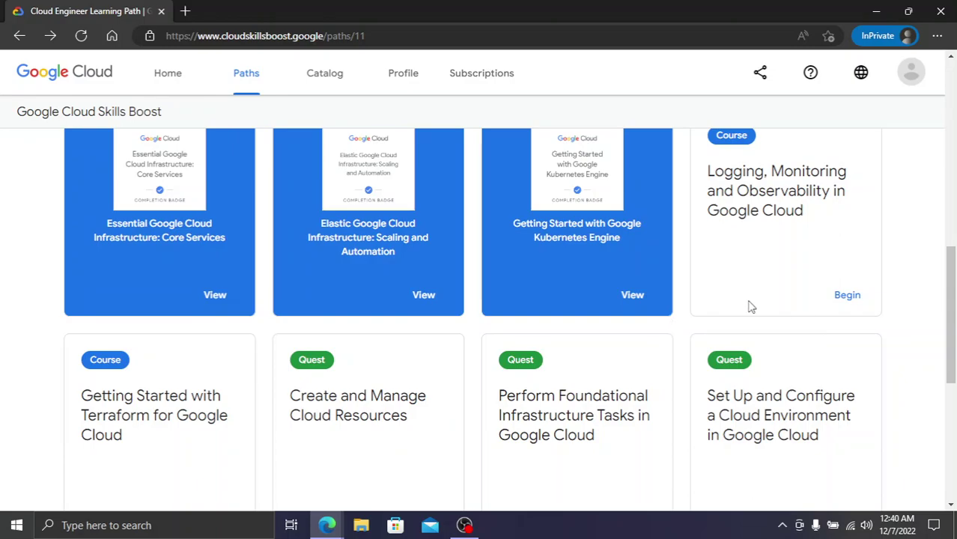
{"action": "scroll", "coordinate": [259, 381], "scroll_direction": "down", "scroll_amount": 5}
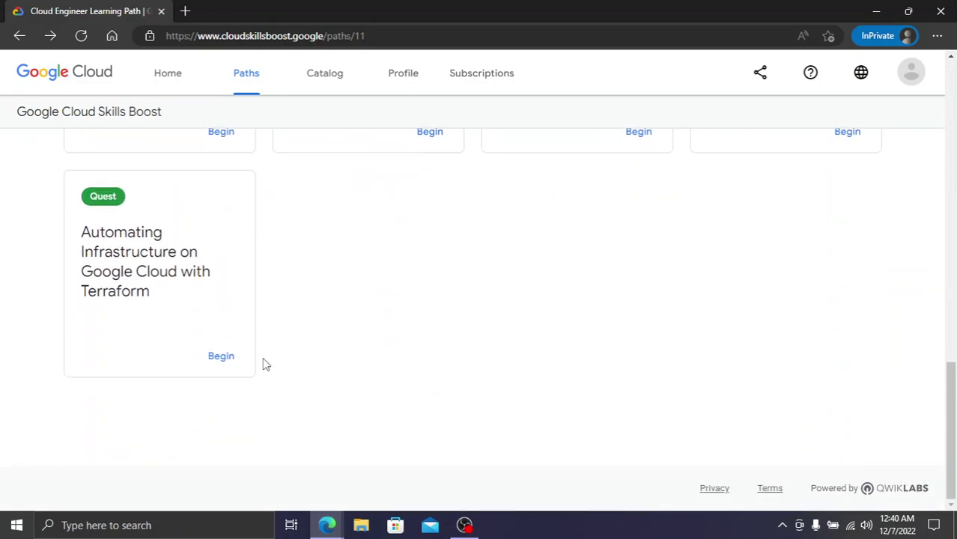